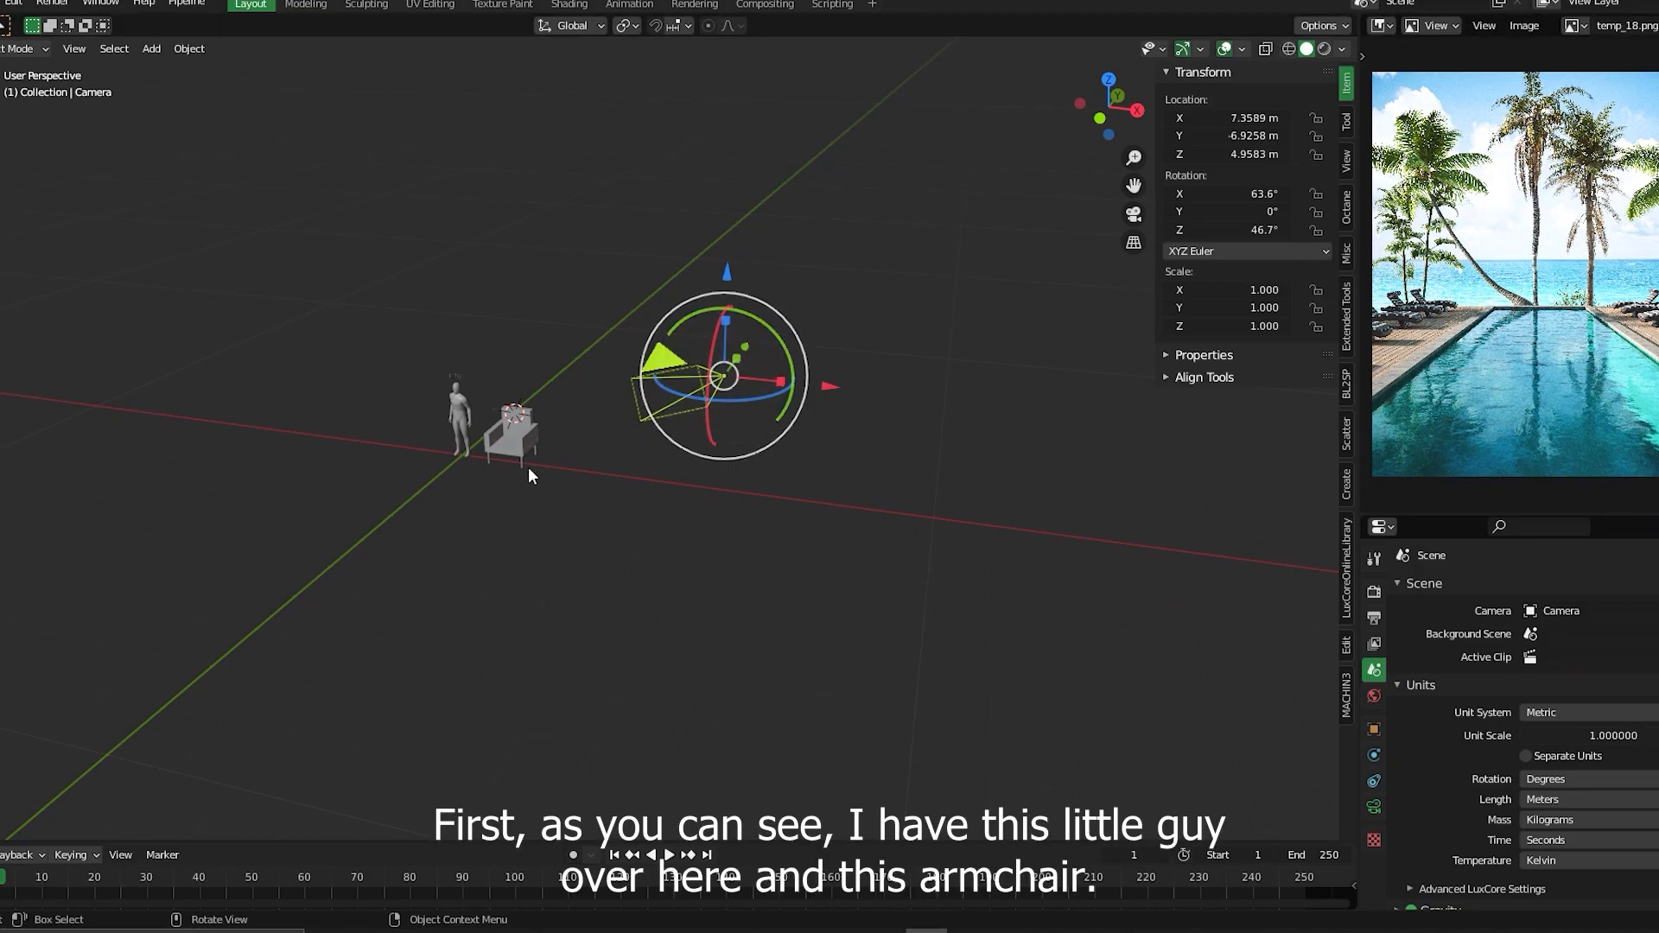
- Examine the human figure and armchair near the world origin as scale references
click(504, 439)
shift+middle_drag(504, 439, 568, 396)
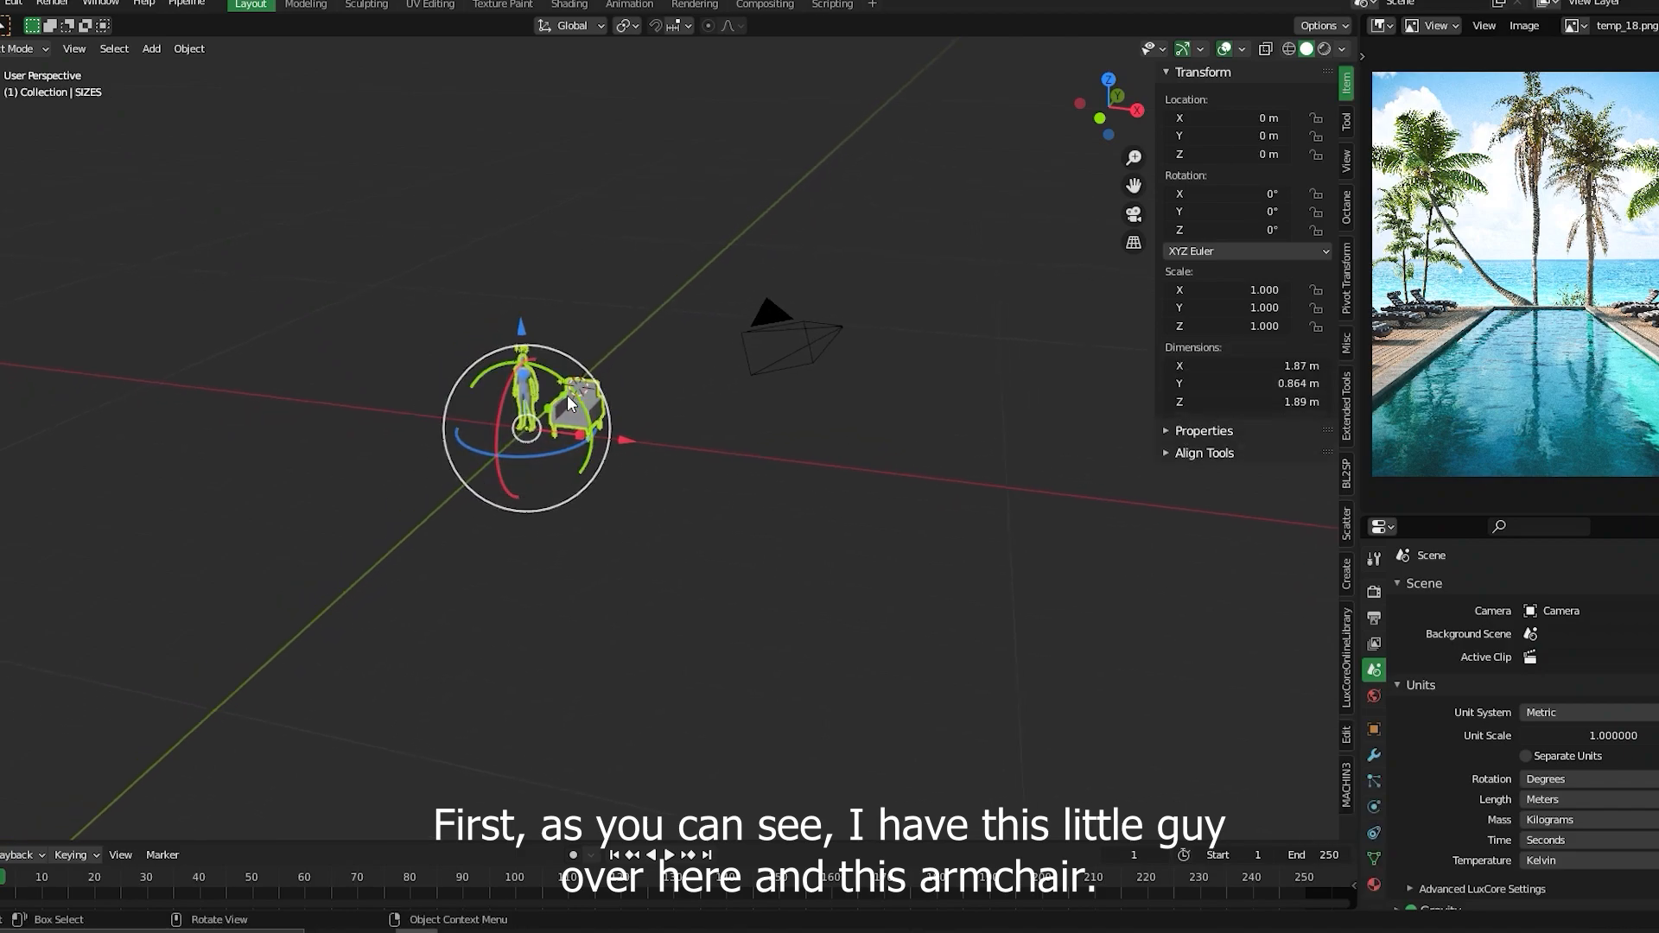
scroll(609, 337, up, 5)
shift+middle_drag(651, 277, 808, 414)
ctrl+middle_drag(686, 438, 438, 581)
click(438, 581)
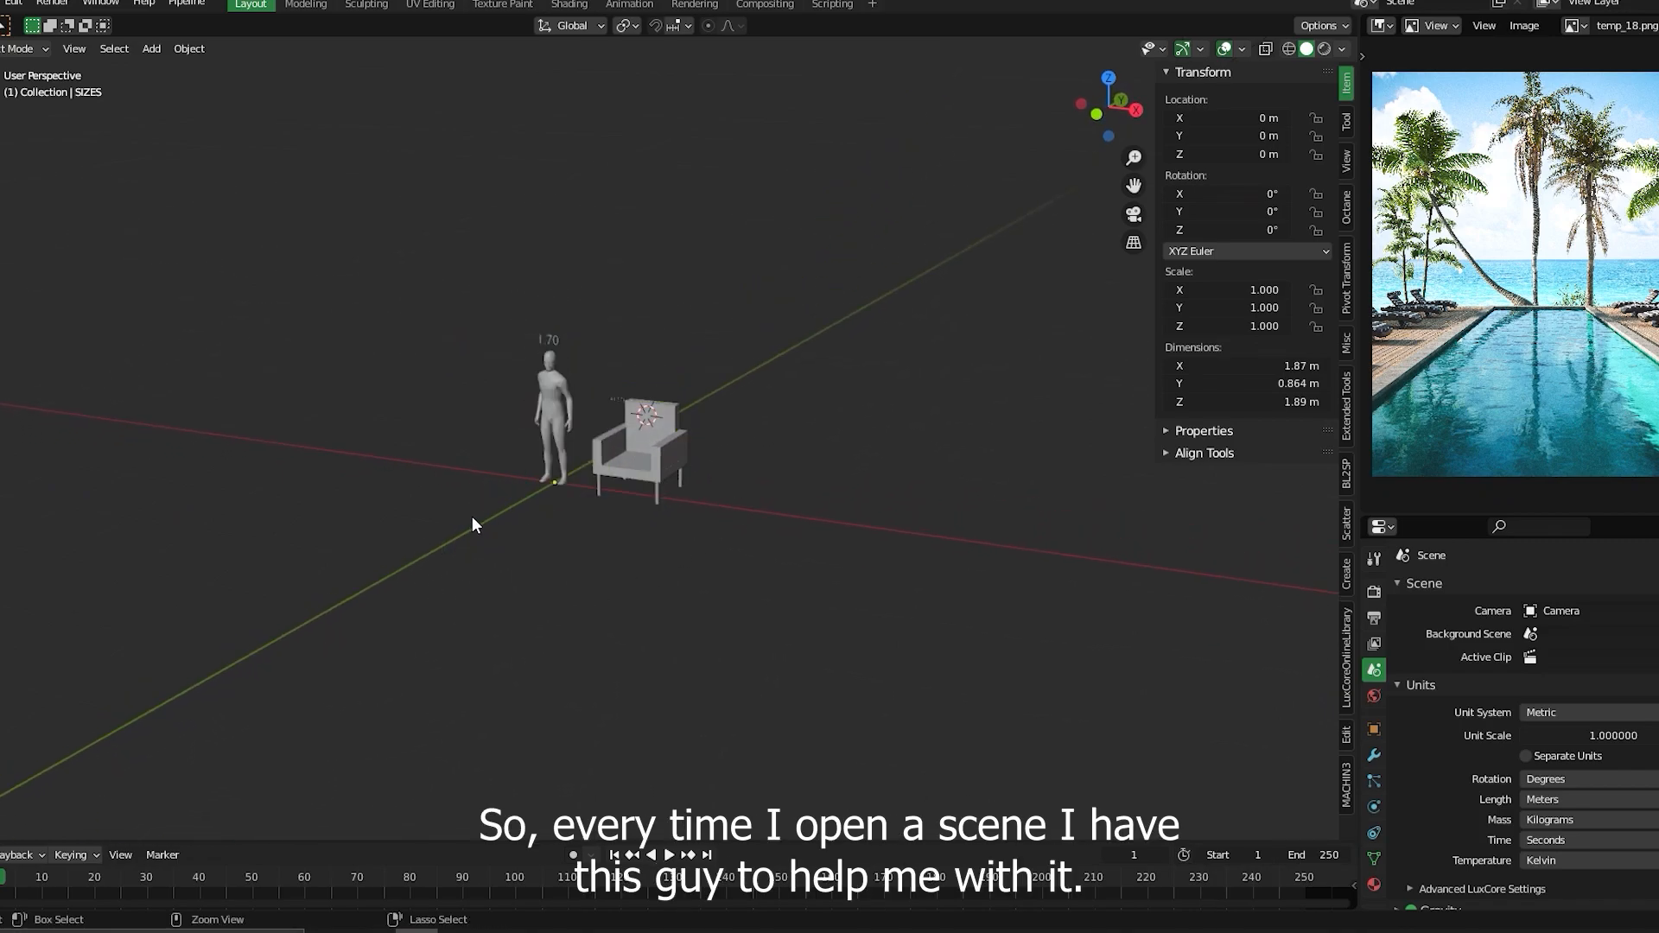
key(ctrl+a)
right_click(367, 434)
key(Escape)
- Add a mesh plane and place it at the world origin, with X, Y and Z location at 0 m
key(shift+a)
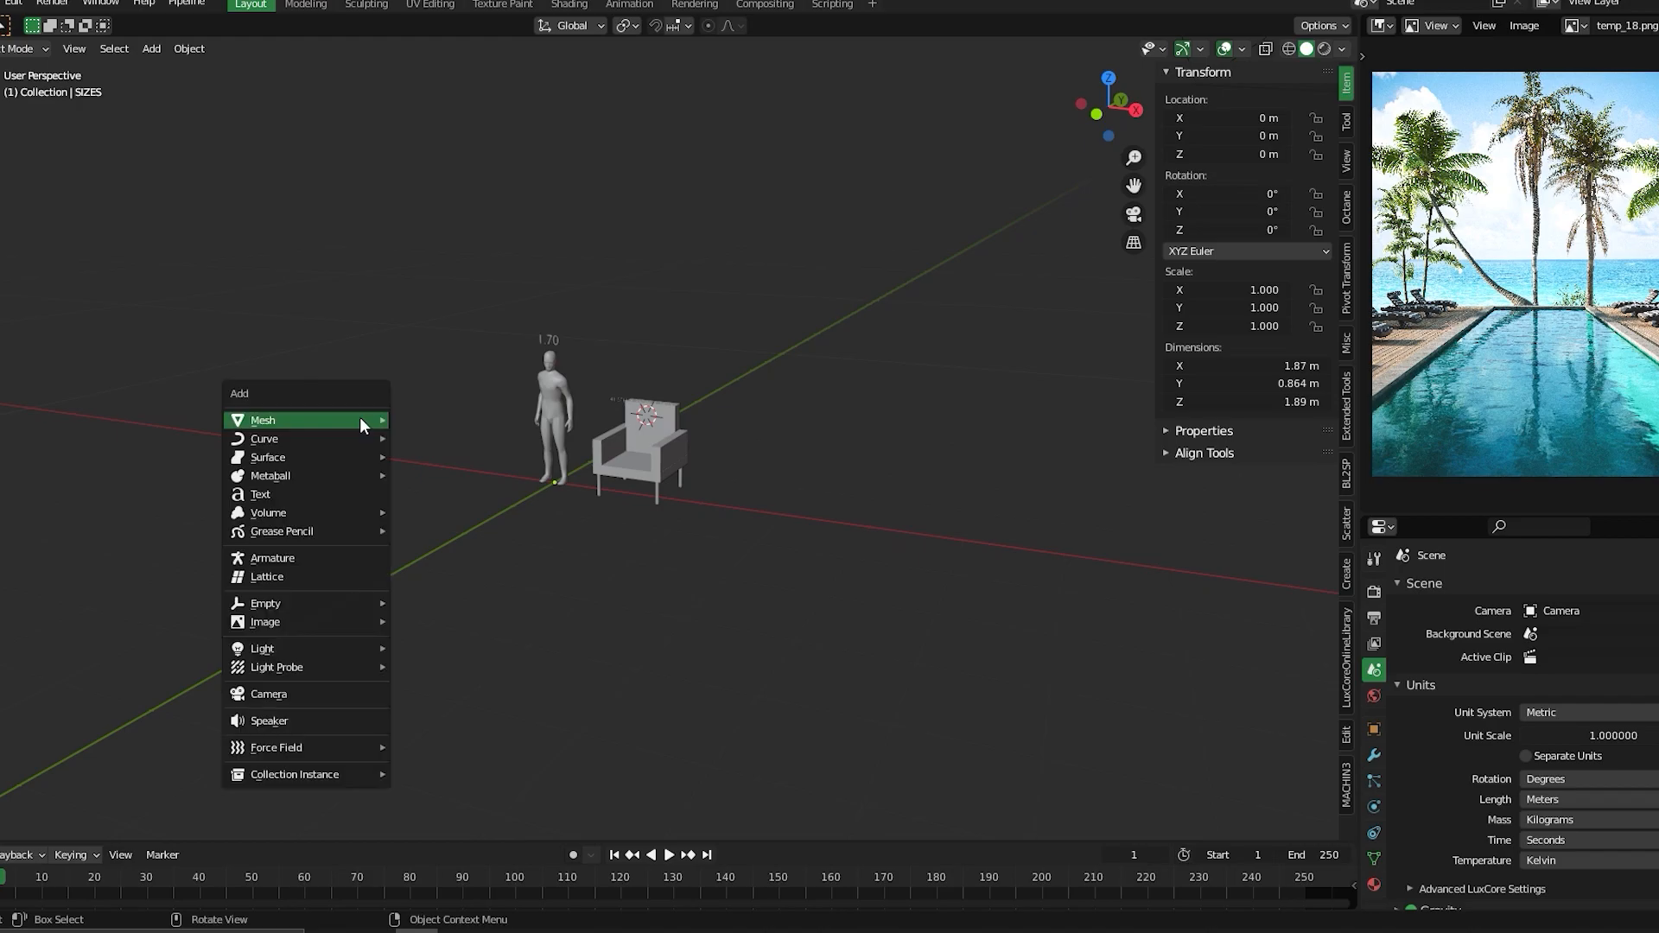
mouse_move(345, 422)
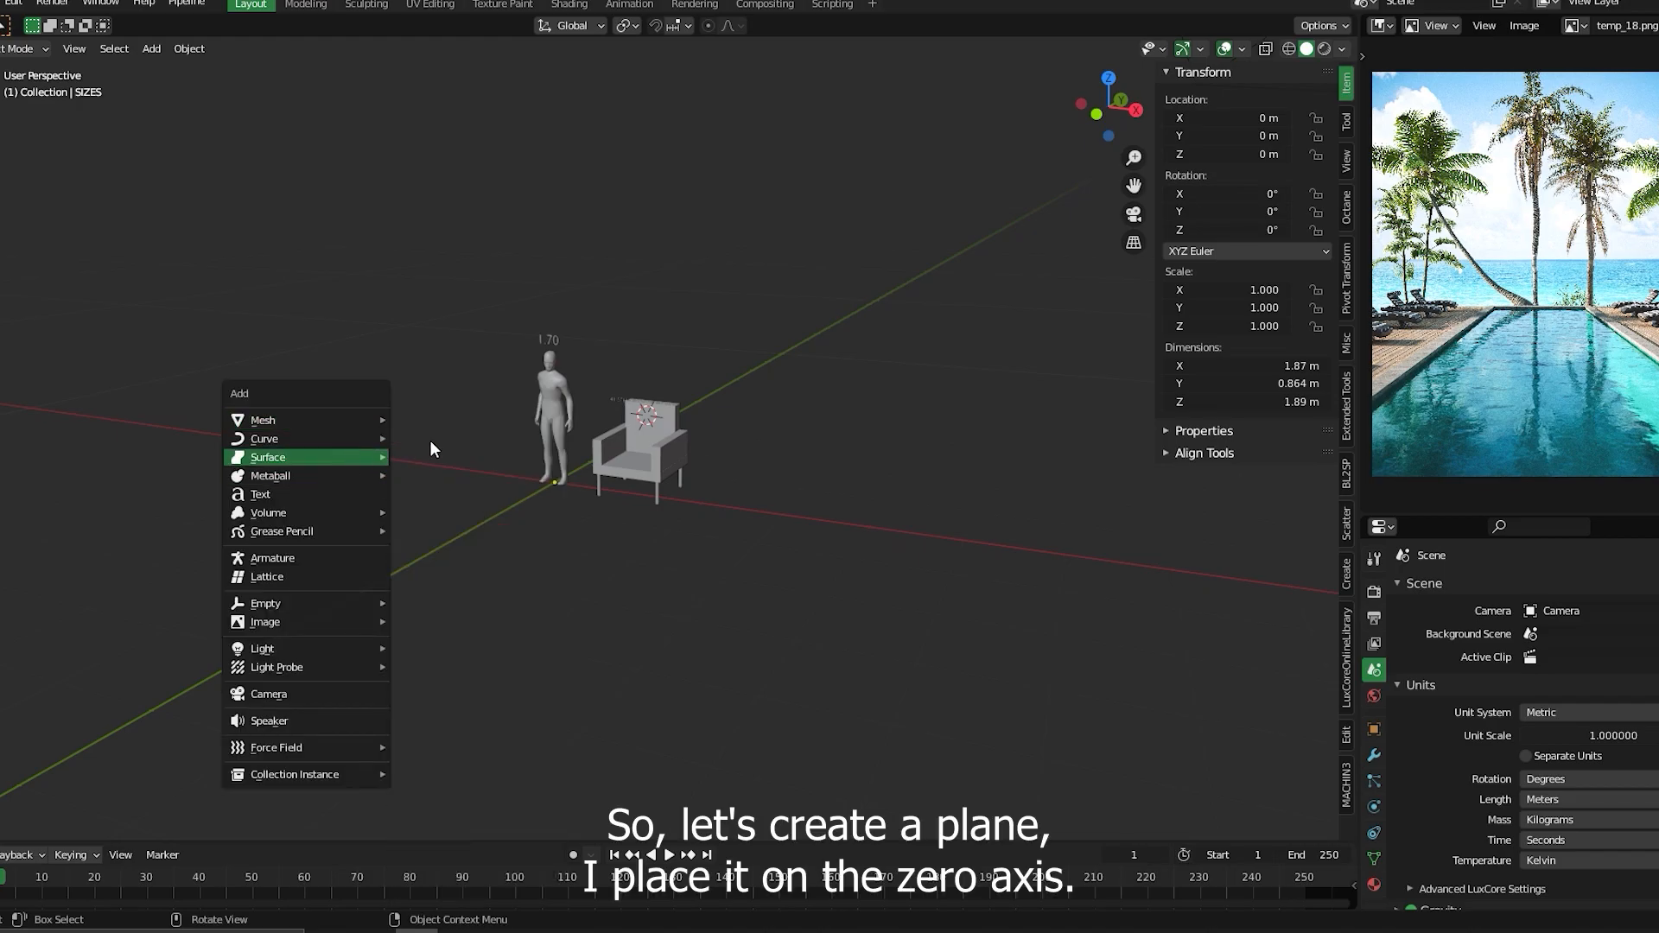
click(465, 439)
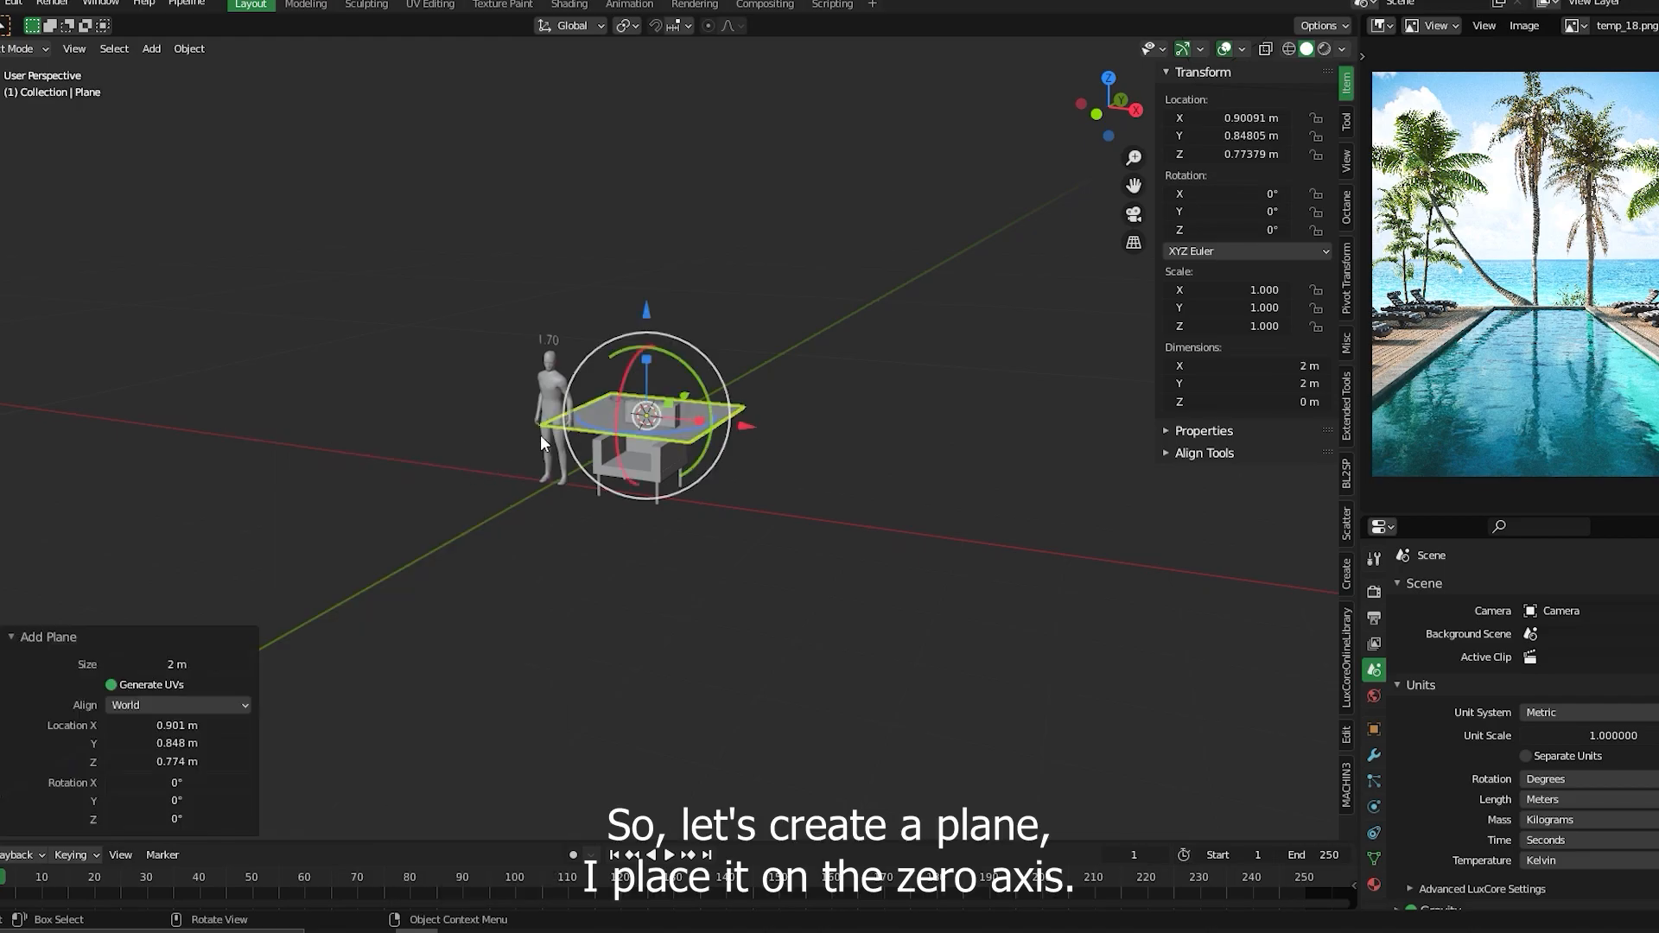
drag(644, 318, 648, 378)
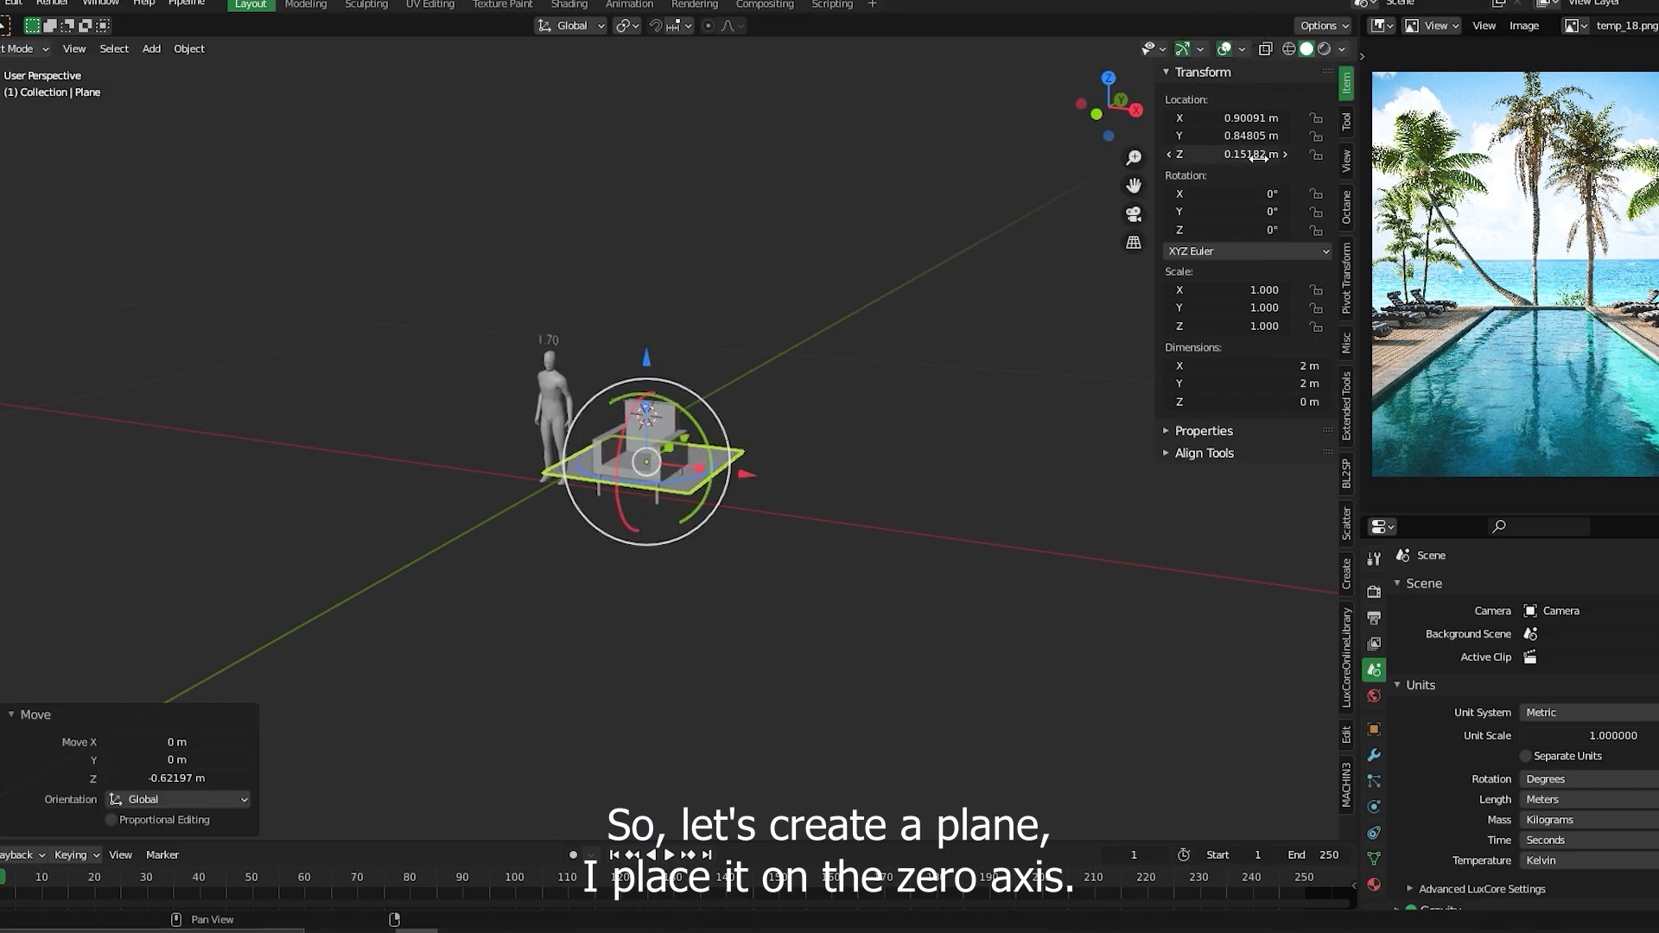
text(0)
key(Return)
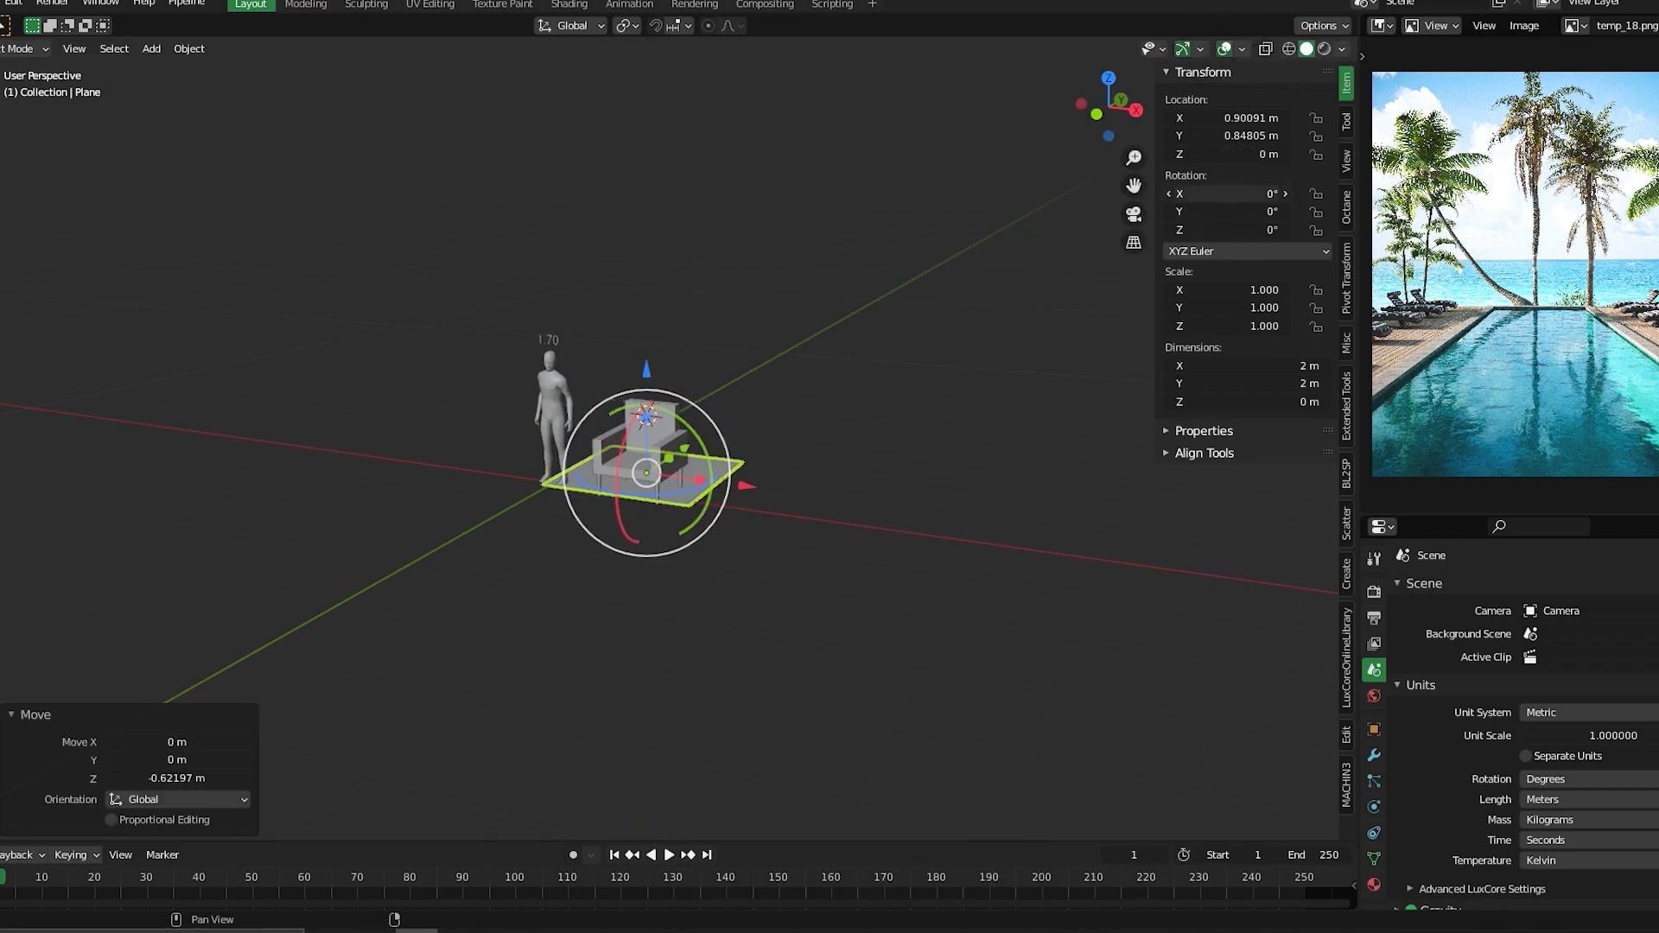
text(0)
key(Return)
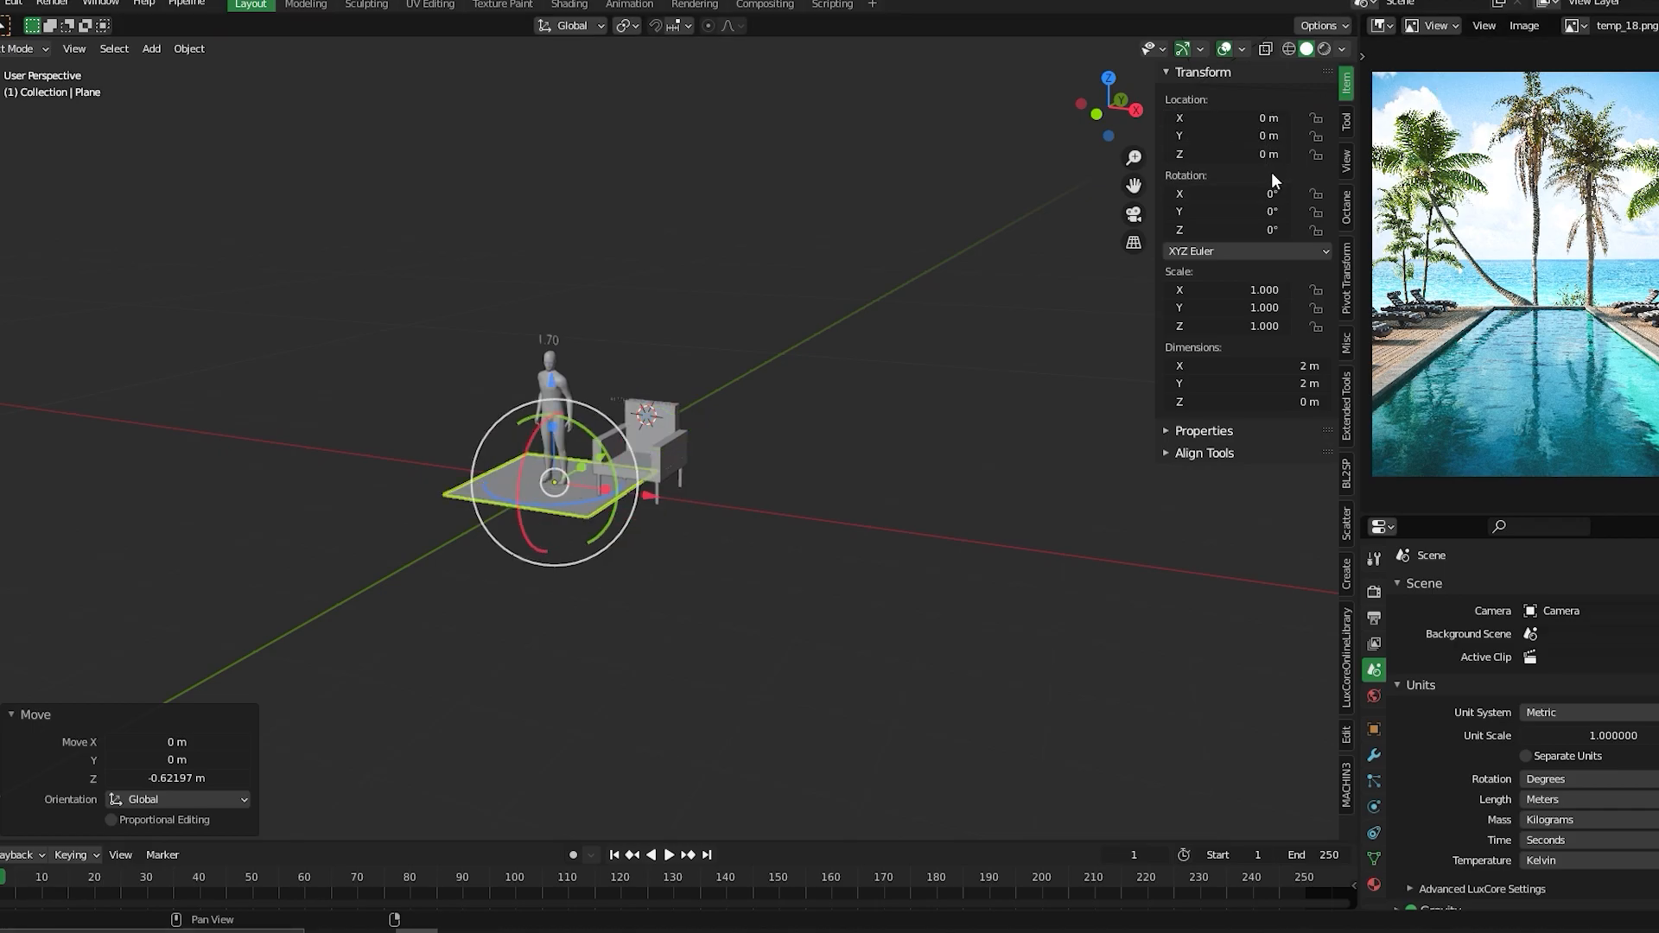
- Extend the plane in the positive X direction by moving that edge's vertices to about X 3.69 m
middle_drag(605, 480, 647, 392)
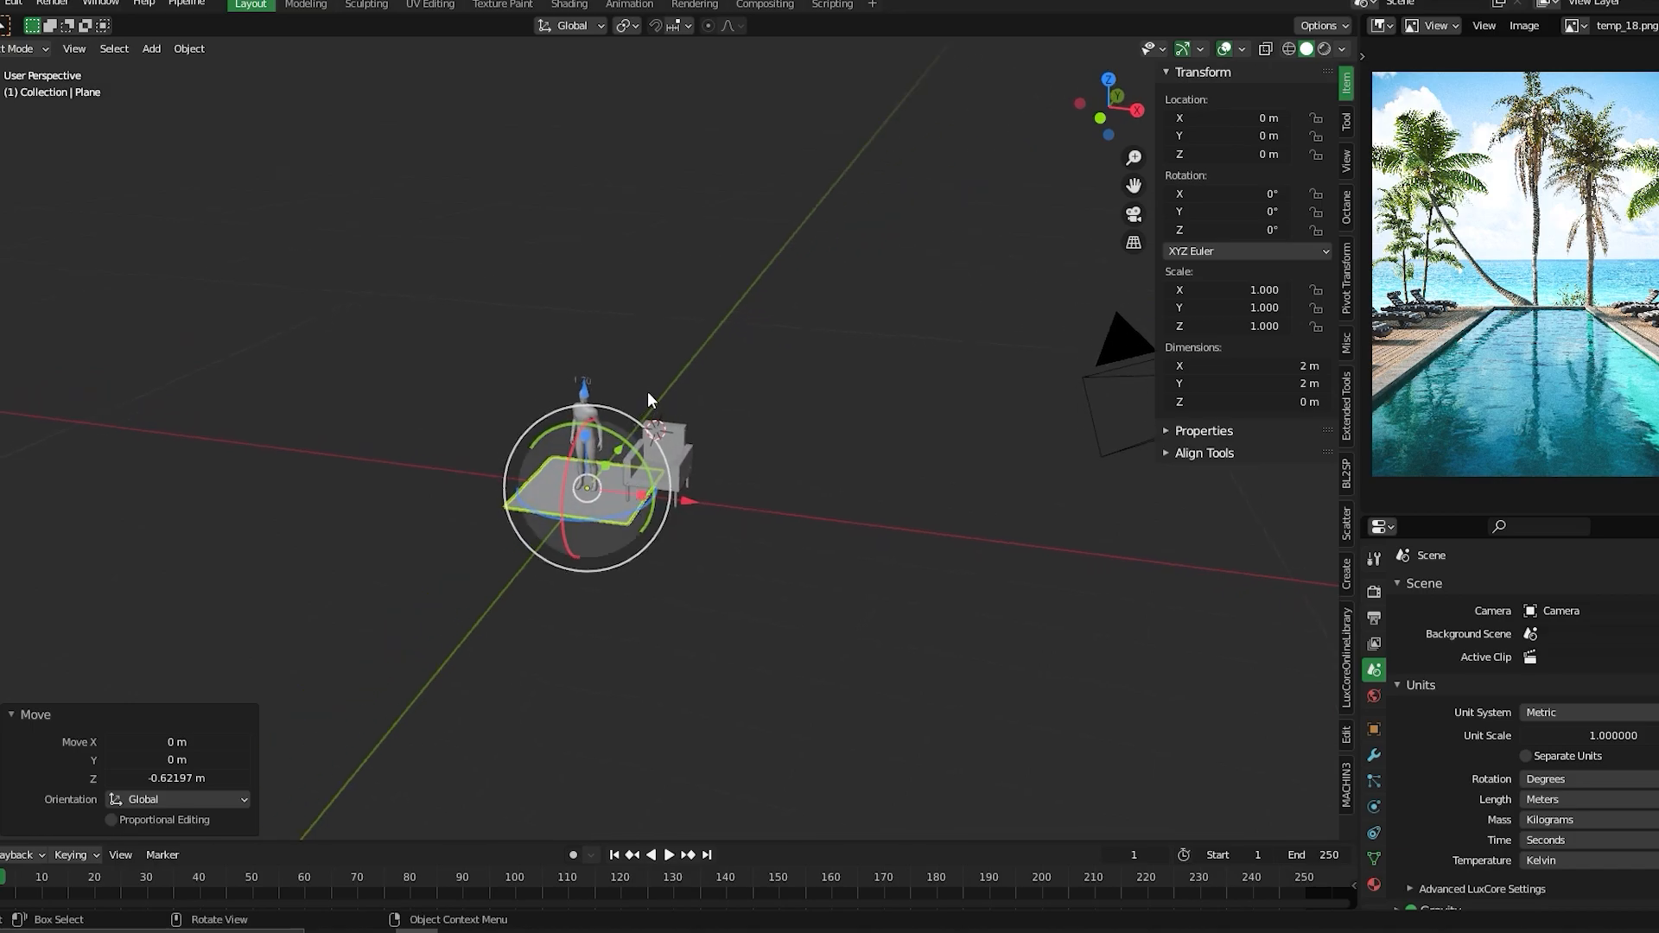
key(Tab)
key(Tab)
click(619, 337)
click(700, 418)
drag(590, 442, 732, 614)
middle_drag(732, 615, 741, 427)
key(g)
key(x)
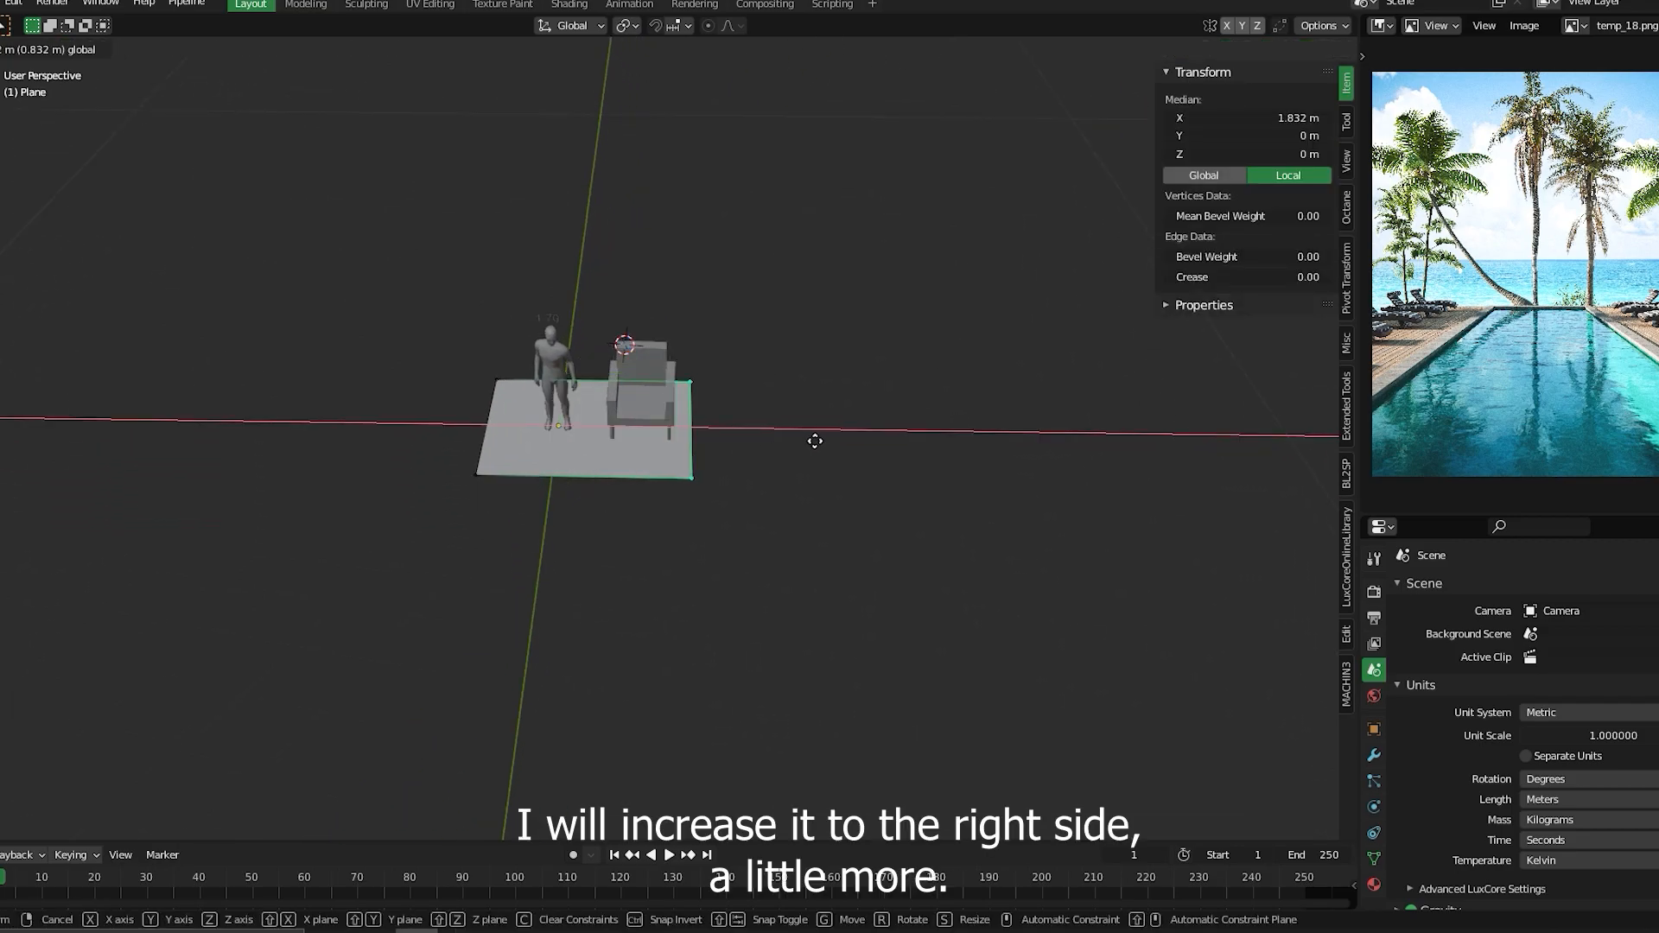
drag(901, 443, 899, 439)
scroll(781, 508, down, 2)
- Lengthen the plane in both Y directions by moving its two end edges, to about 14.7 m overall
middle_drag(898, 439, 655, 597)
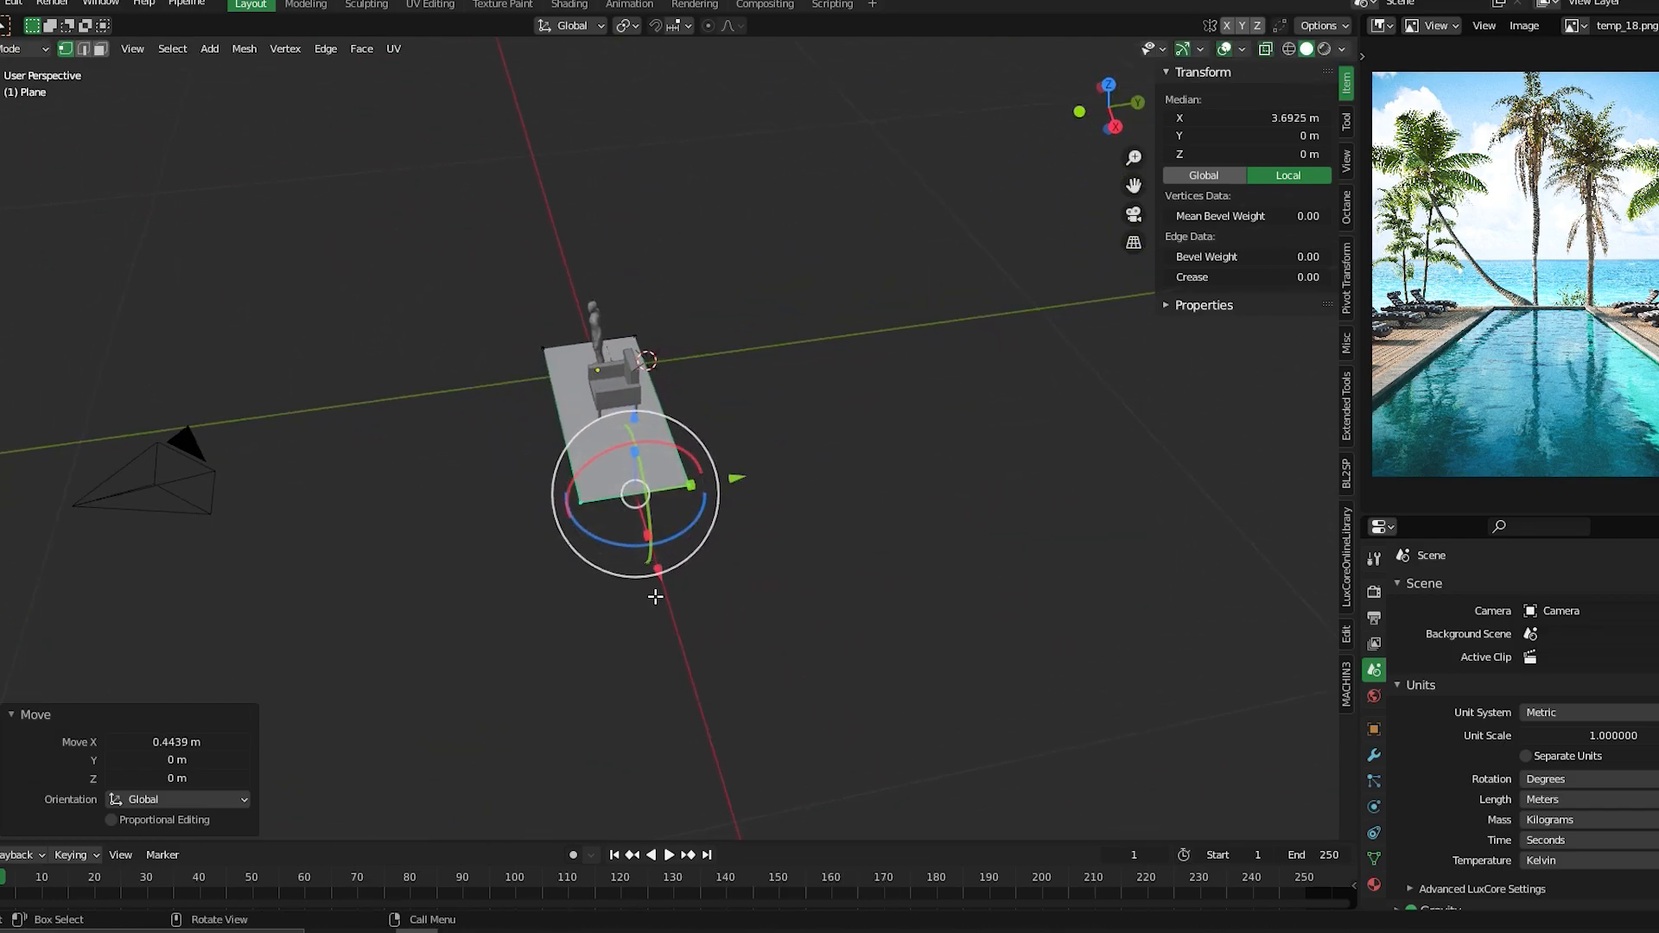
drag(513, 329, 597, 597)
drag(664, 413, 399, 440)
drag(562, 302, 753, 563)
key(g)
key(y)
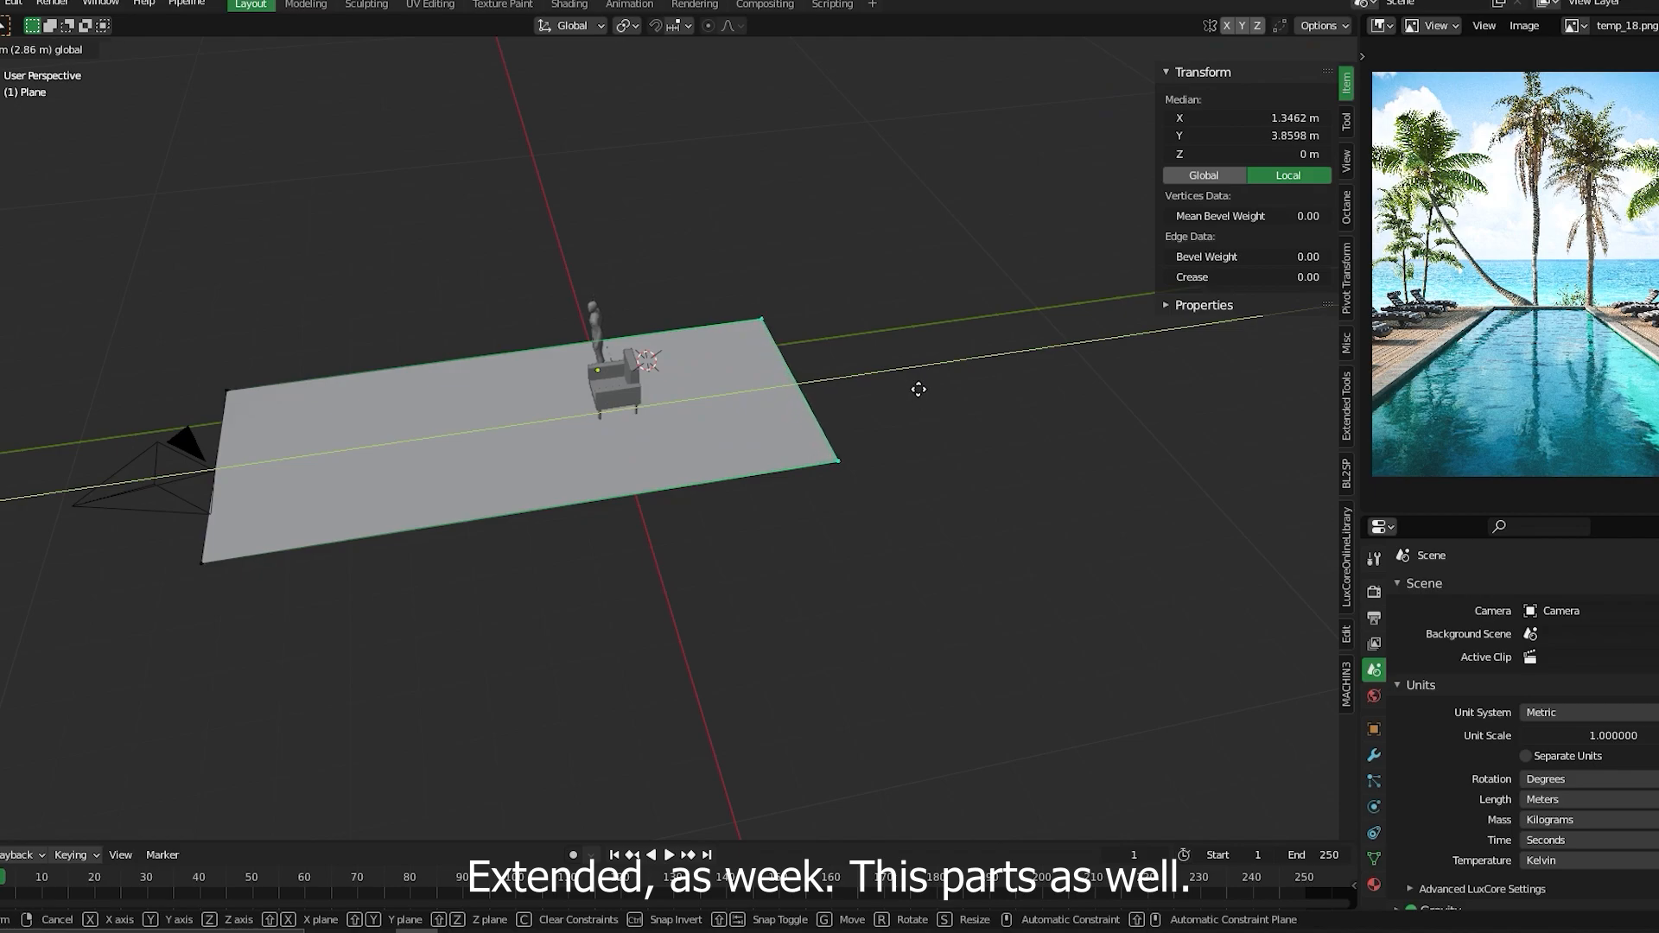
click(1074, 370)
- Extrude the plane's long edge behind the human figure about 4.83 m along negative X as a side strip
click(98, 50)
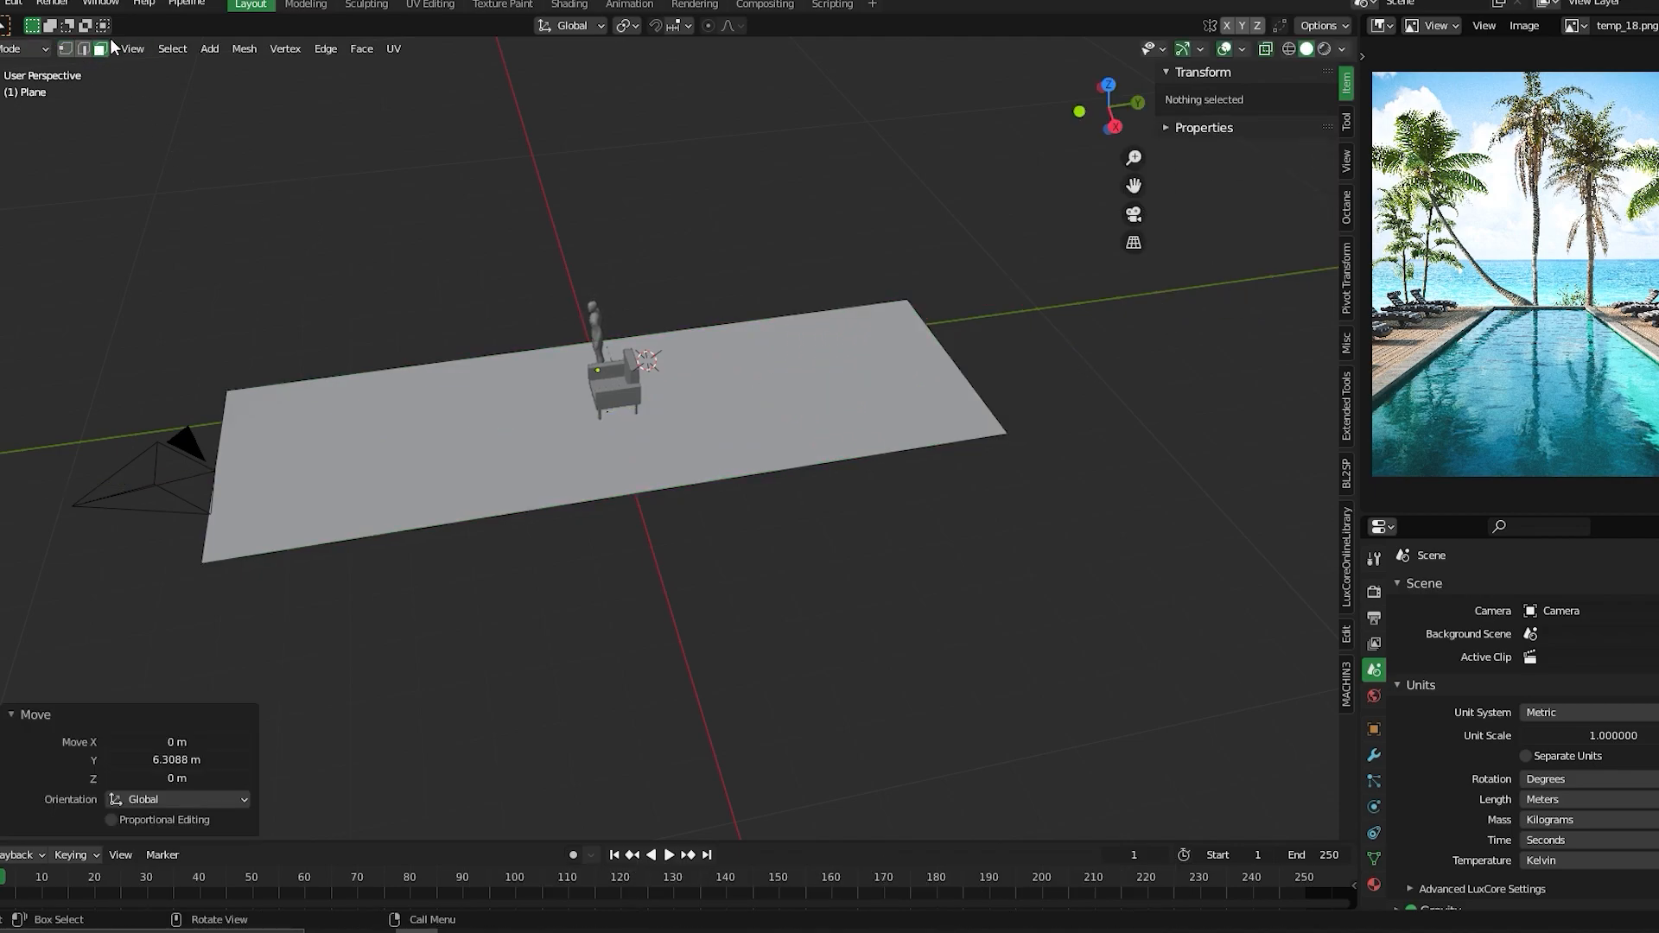
middle_drag(427, 337, 543, 456)
click(541, 455)
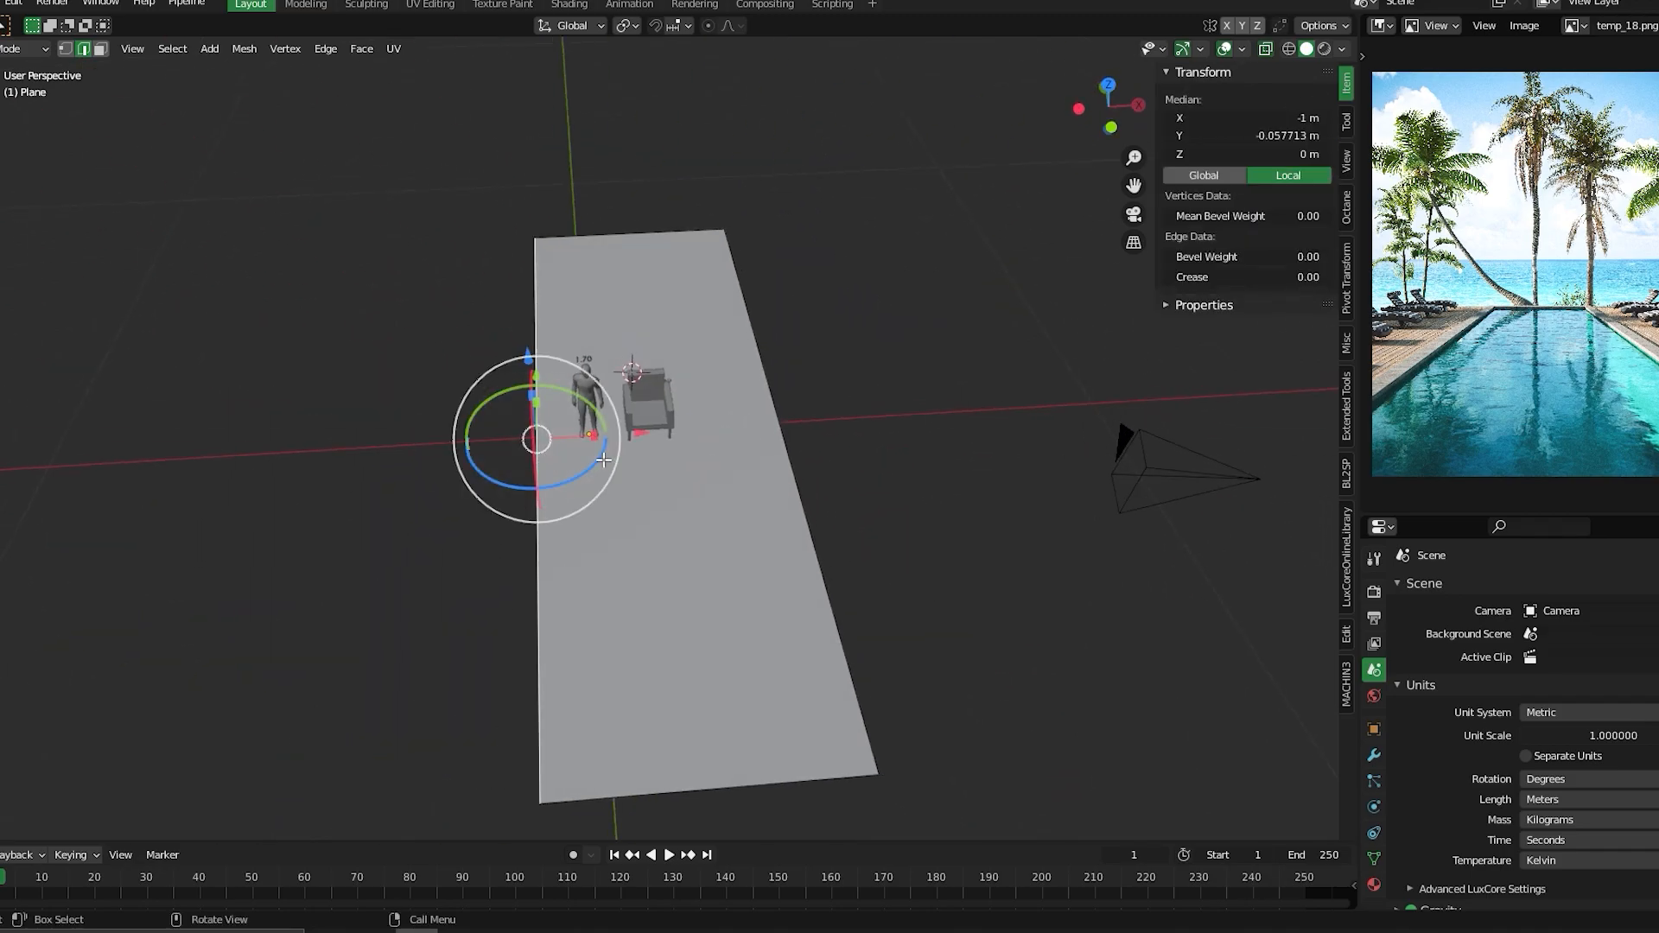
key(e)
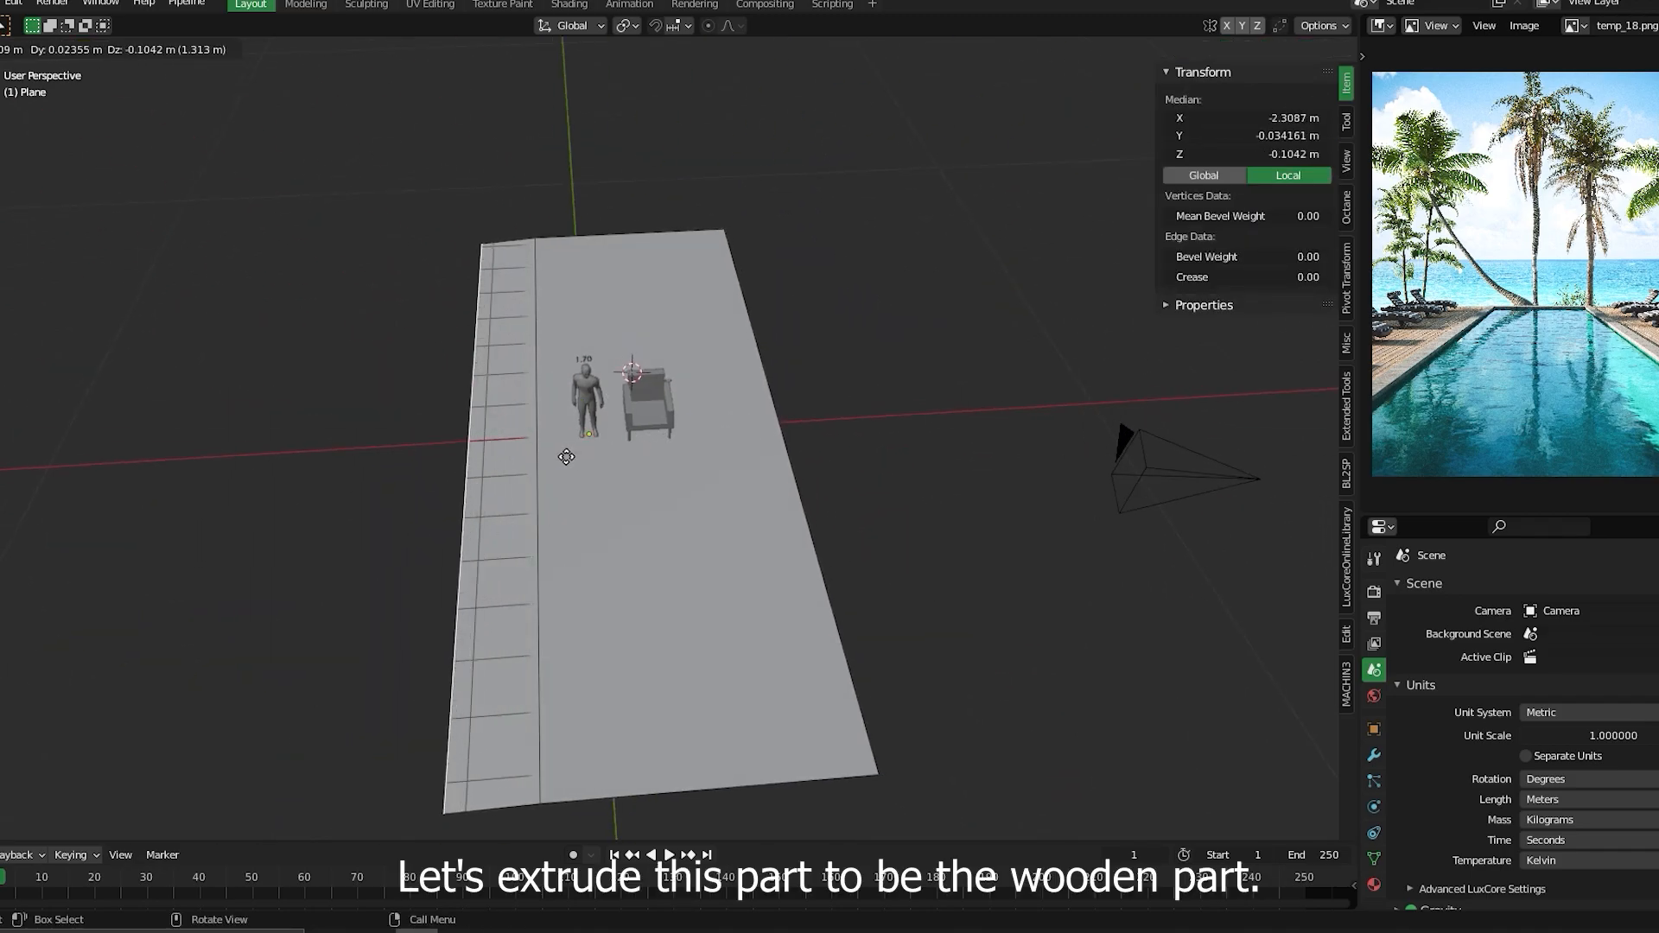
key(x)
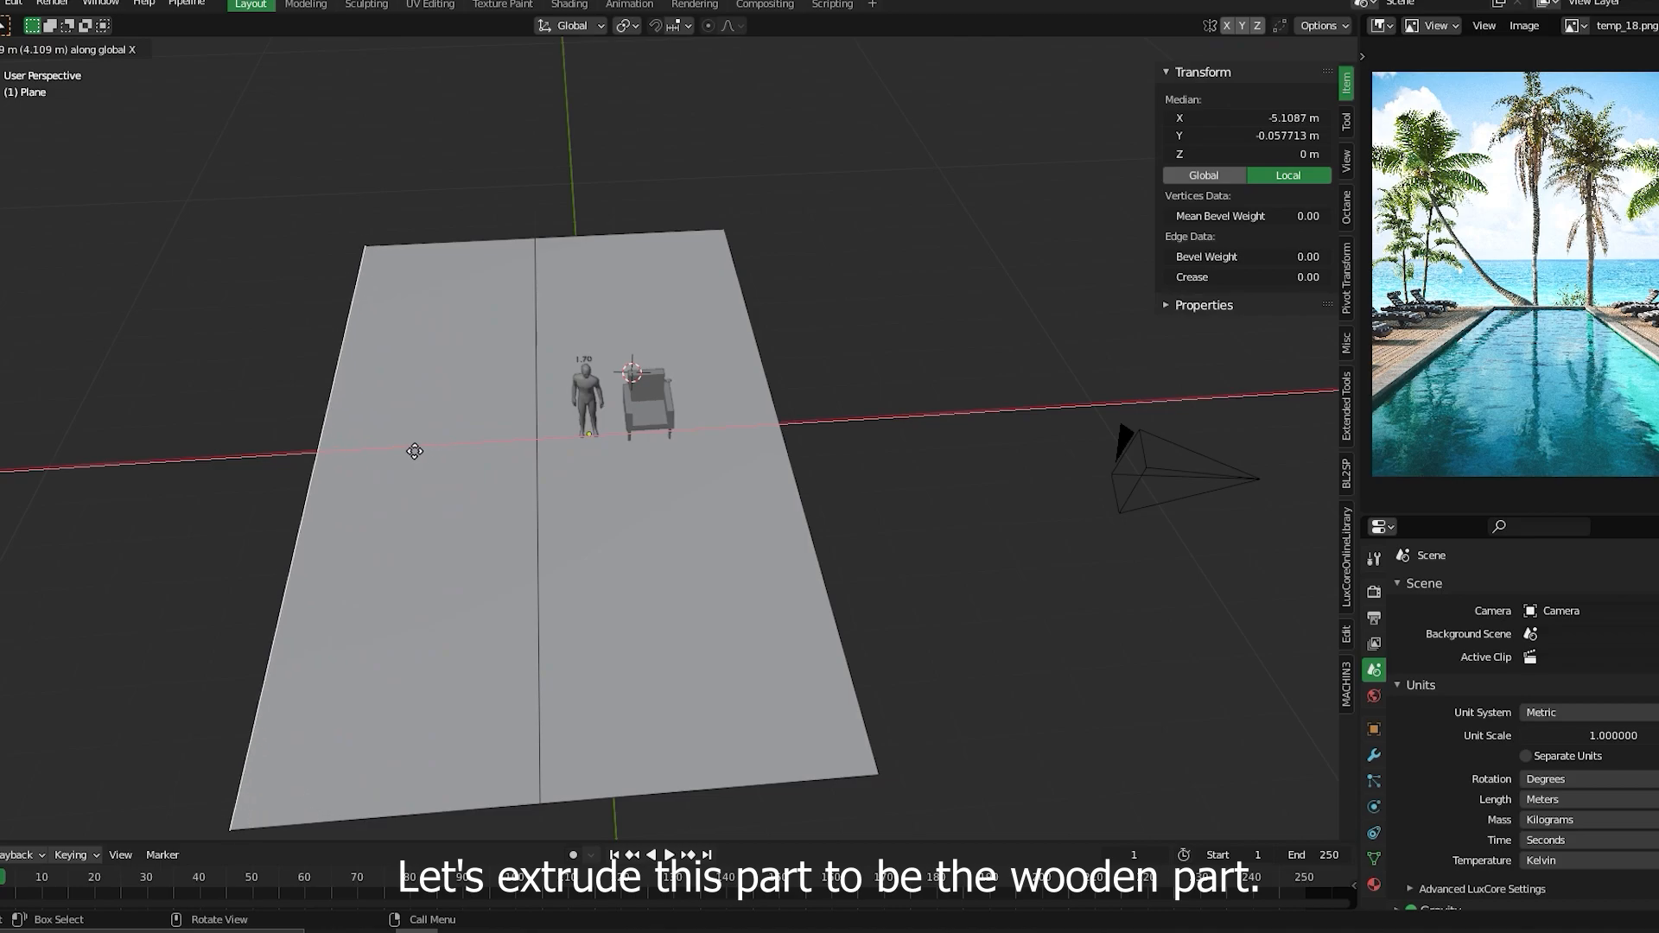
click(373, 449)
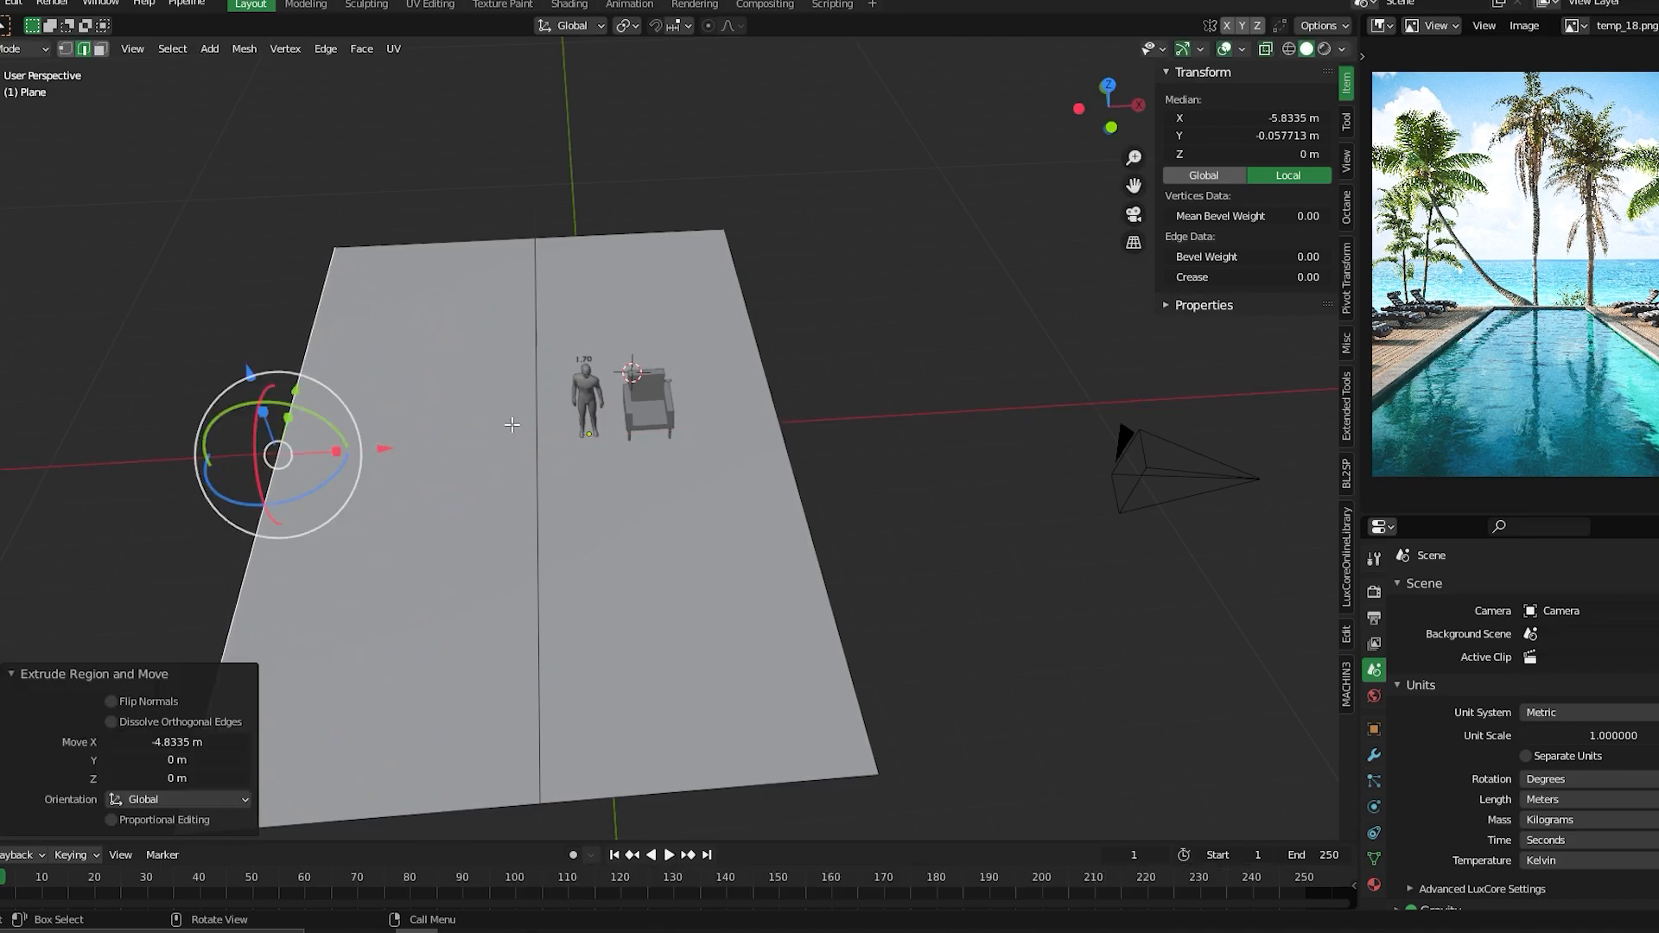
- Extrude the opposite long edge about 5.04 m along positive X and return to Object Mode
click(769, 380)
key(e)
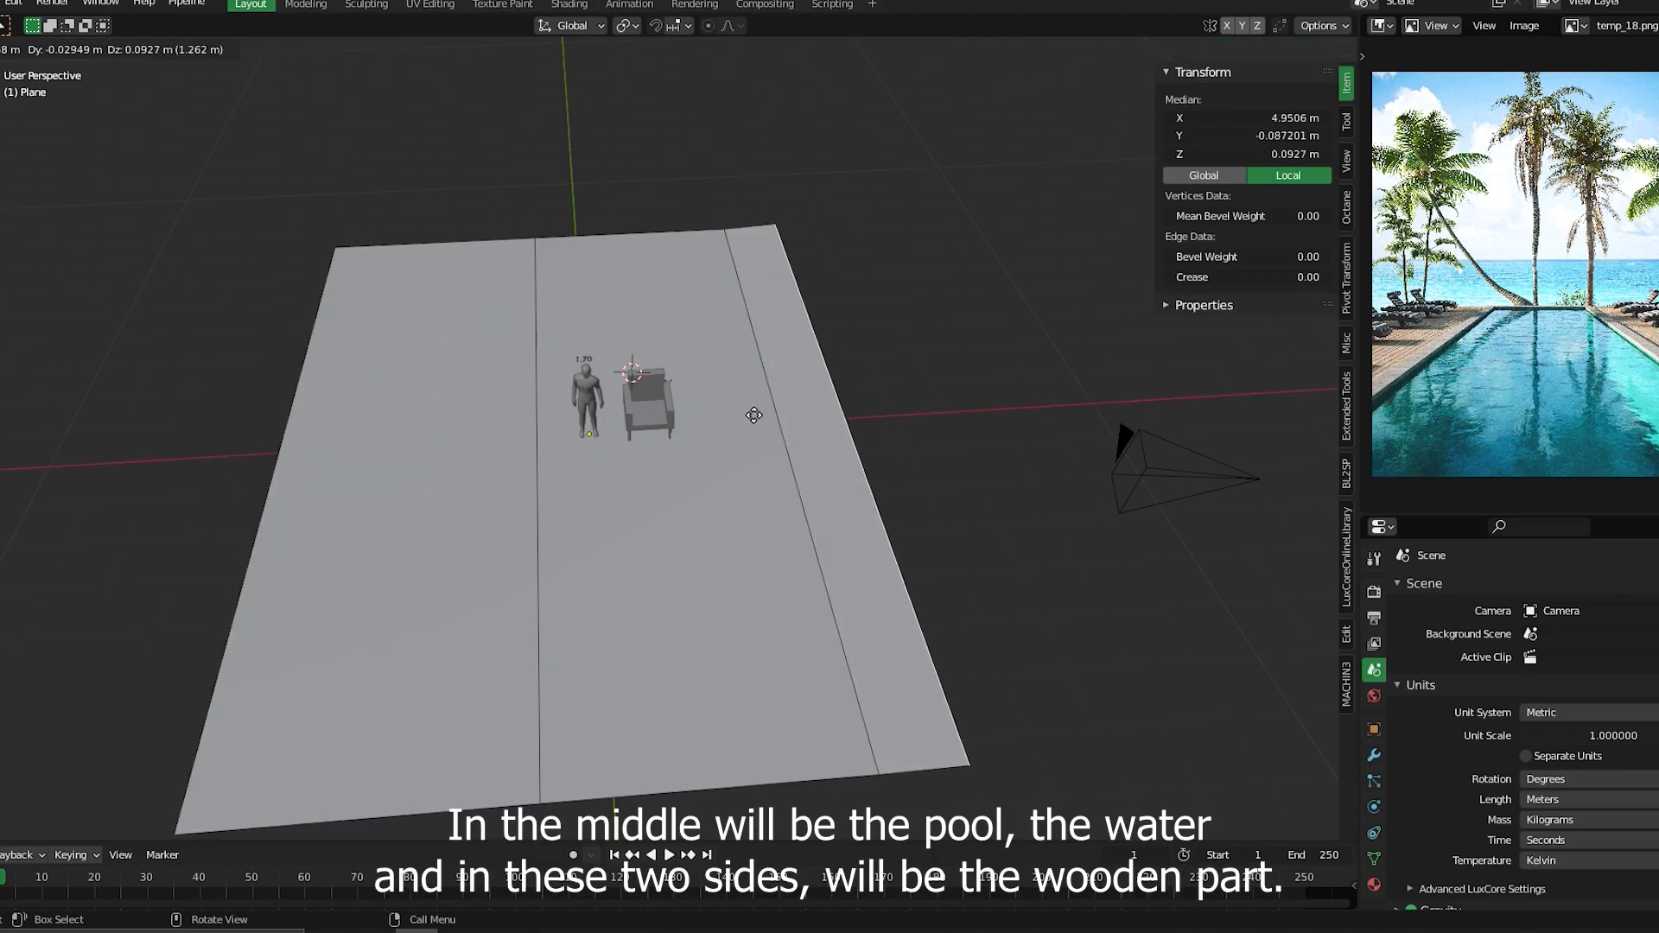
key(x)
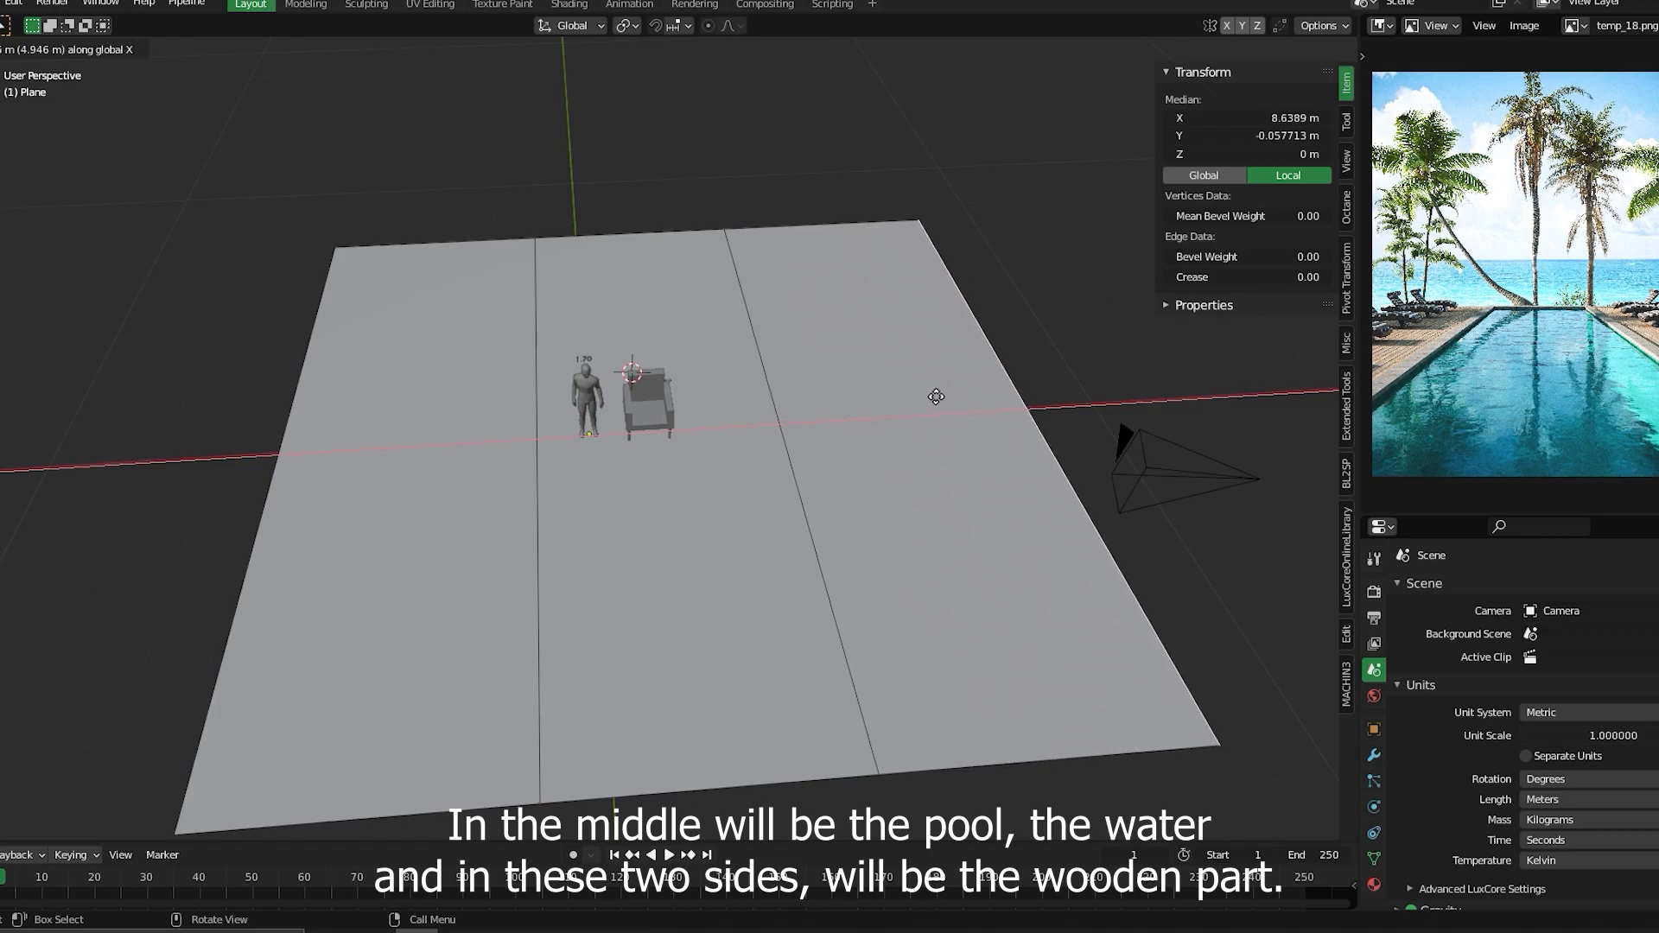
click(940, 397)
key(Tab)
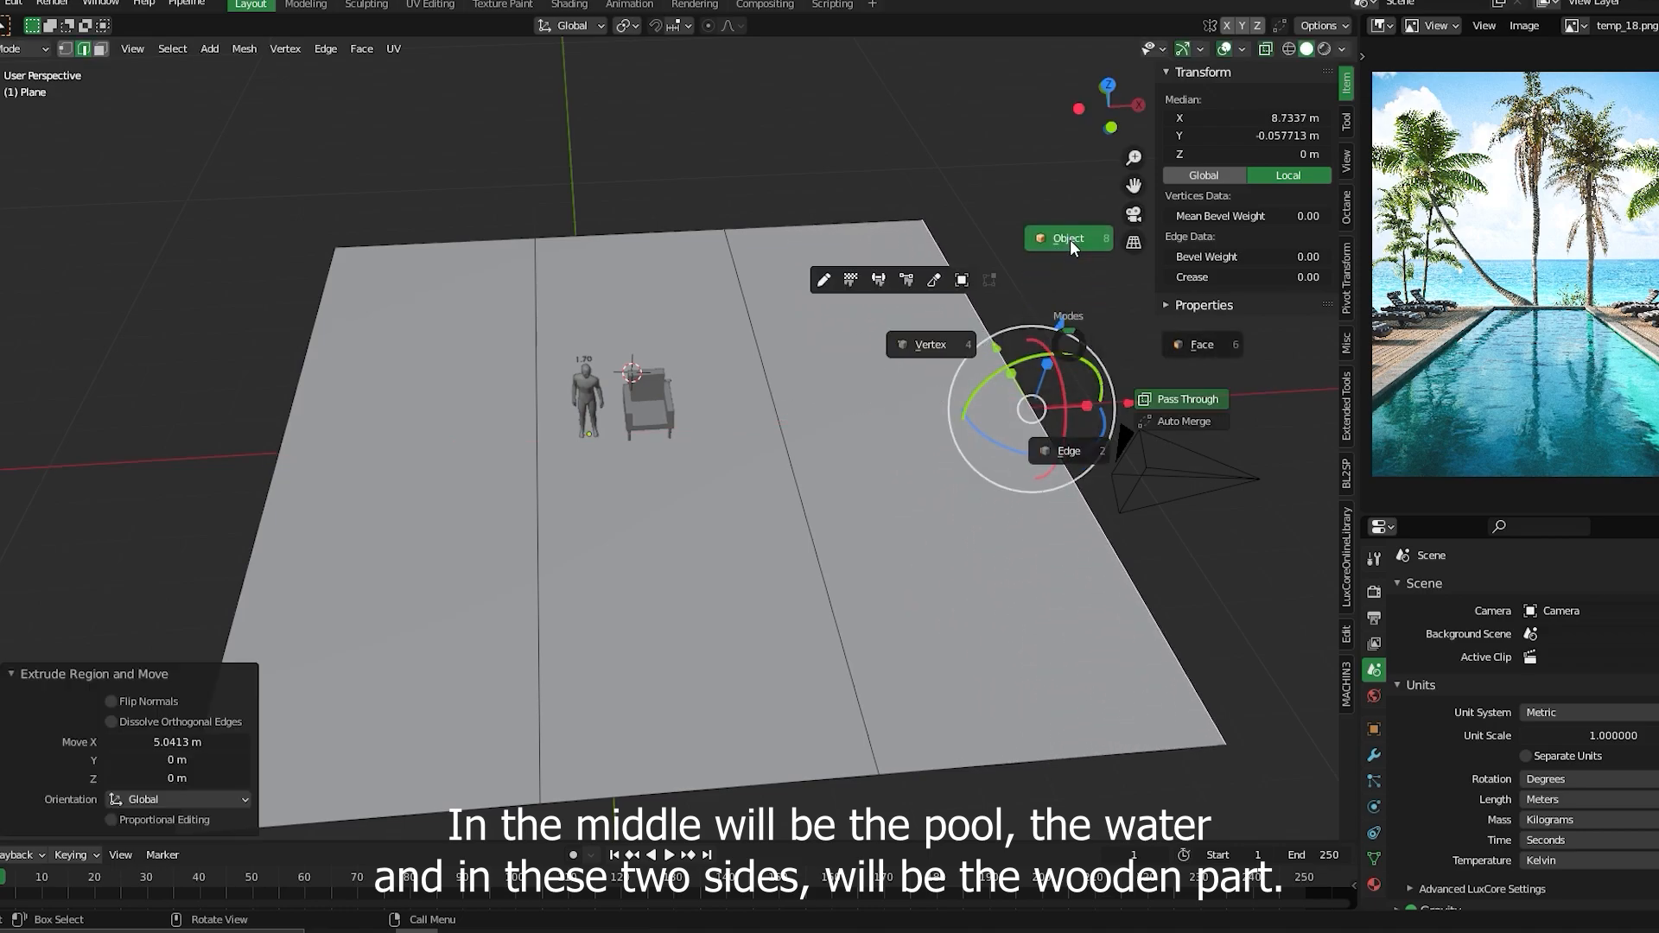
click(1070, 238)
- Set the camera's rotation to X 90° and Z 0°, and move it to about X 1.99 m and Z 2.37 m
middle_drag(1037, 381, 957, 307)
click(896, 294)
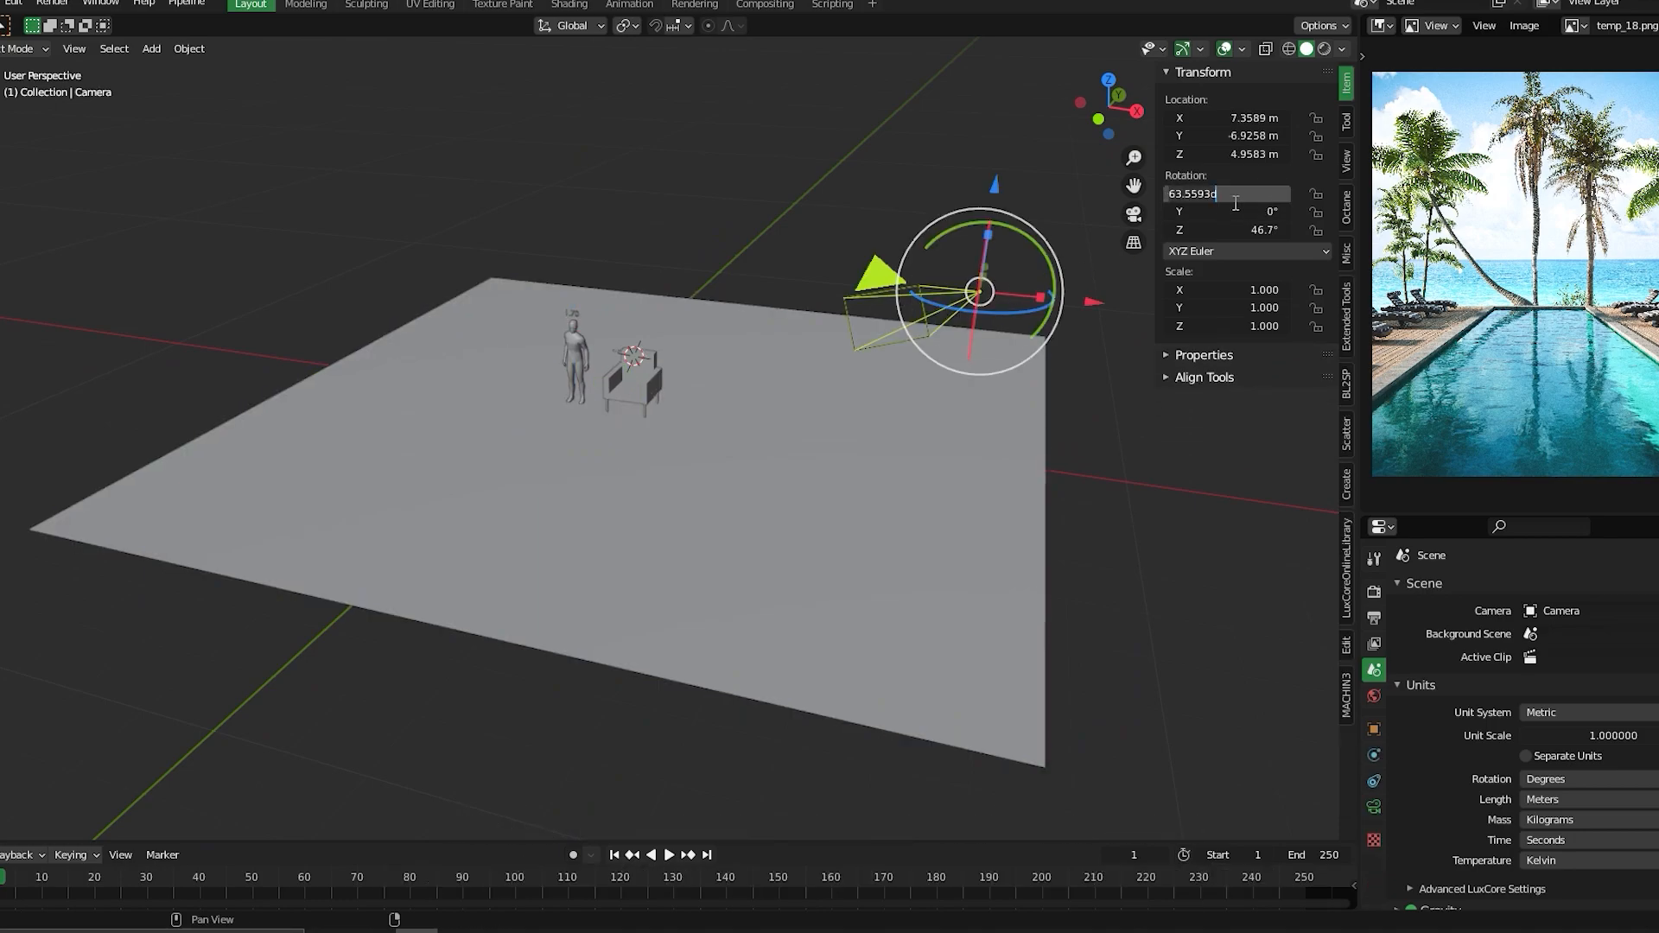
key(Return)
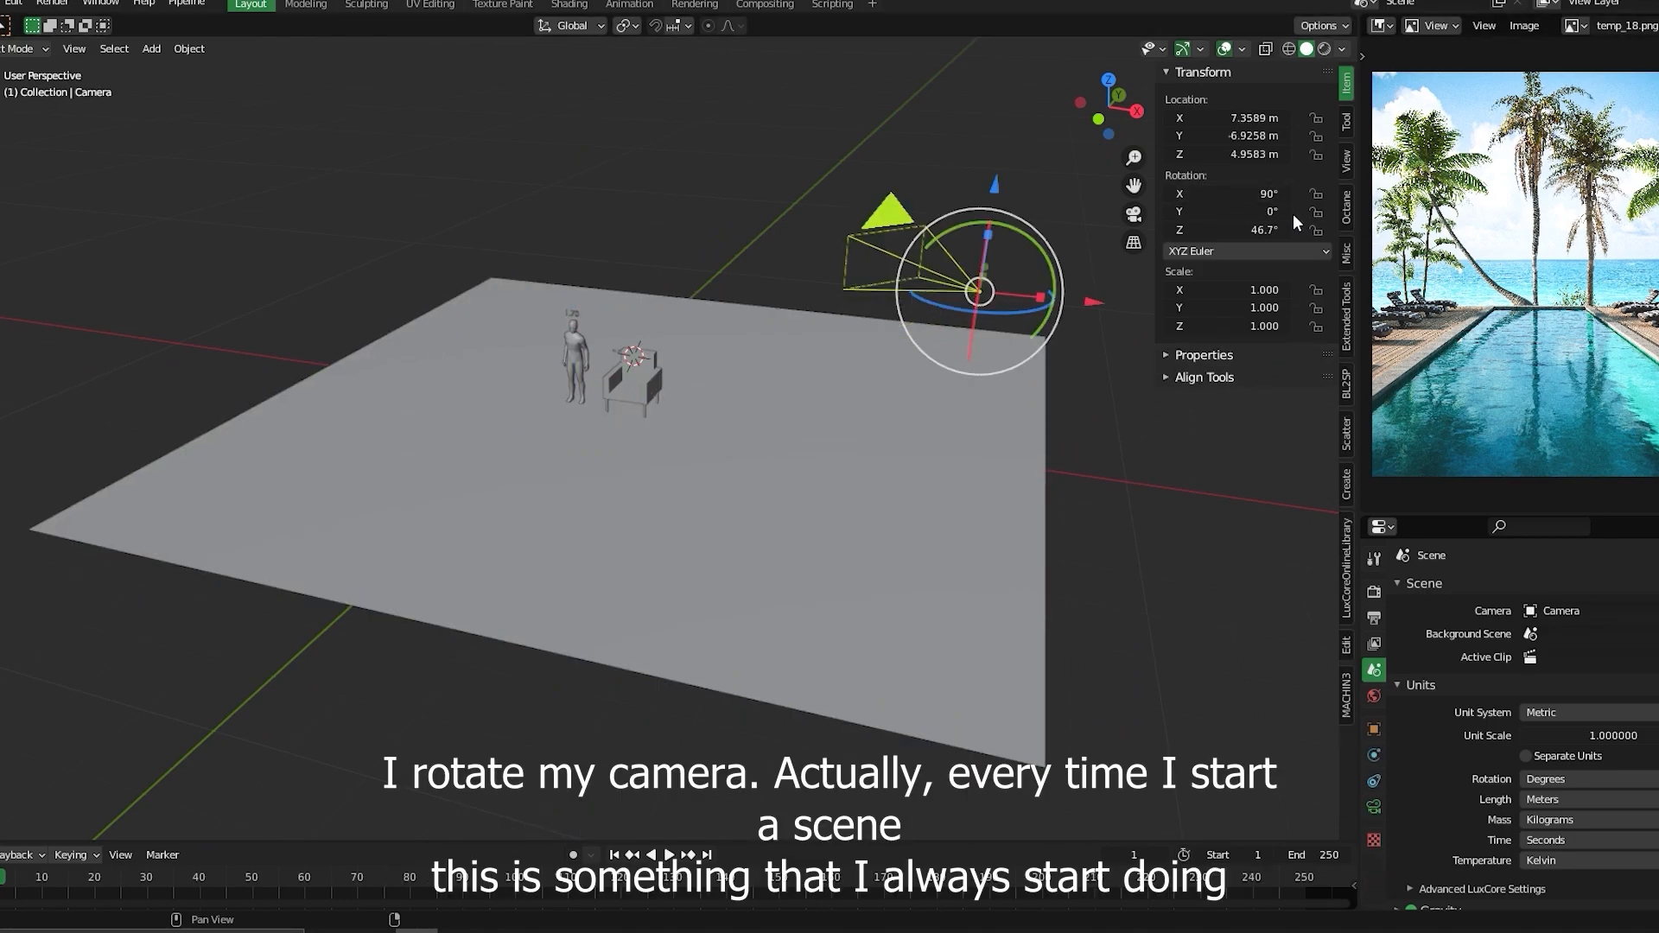
text(0)
key(Return)
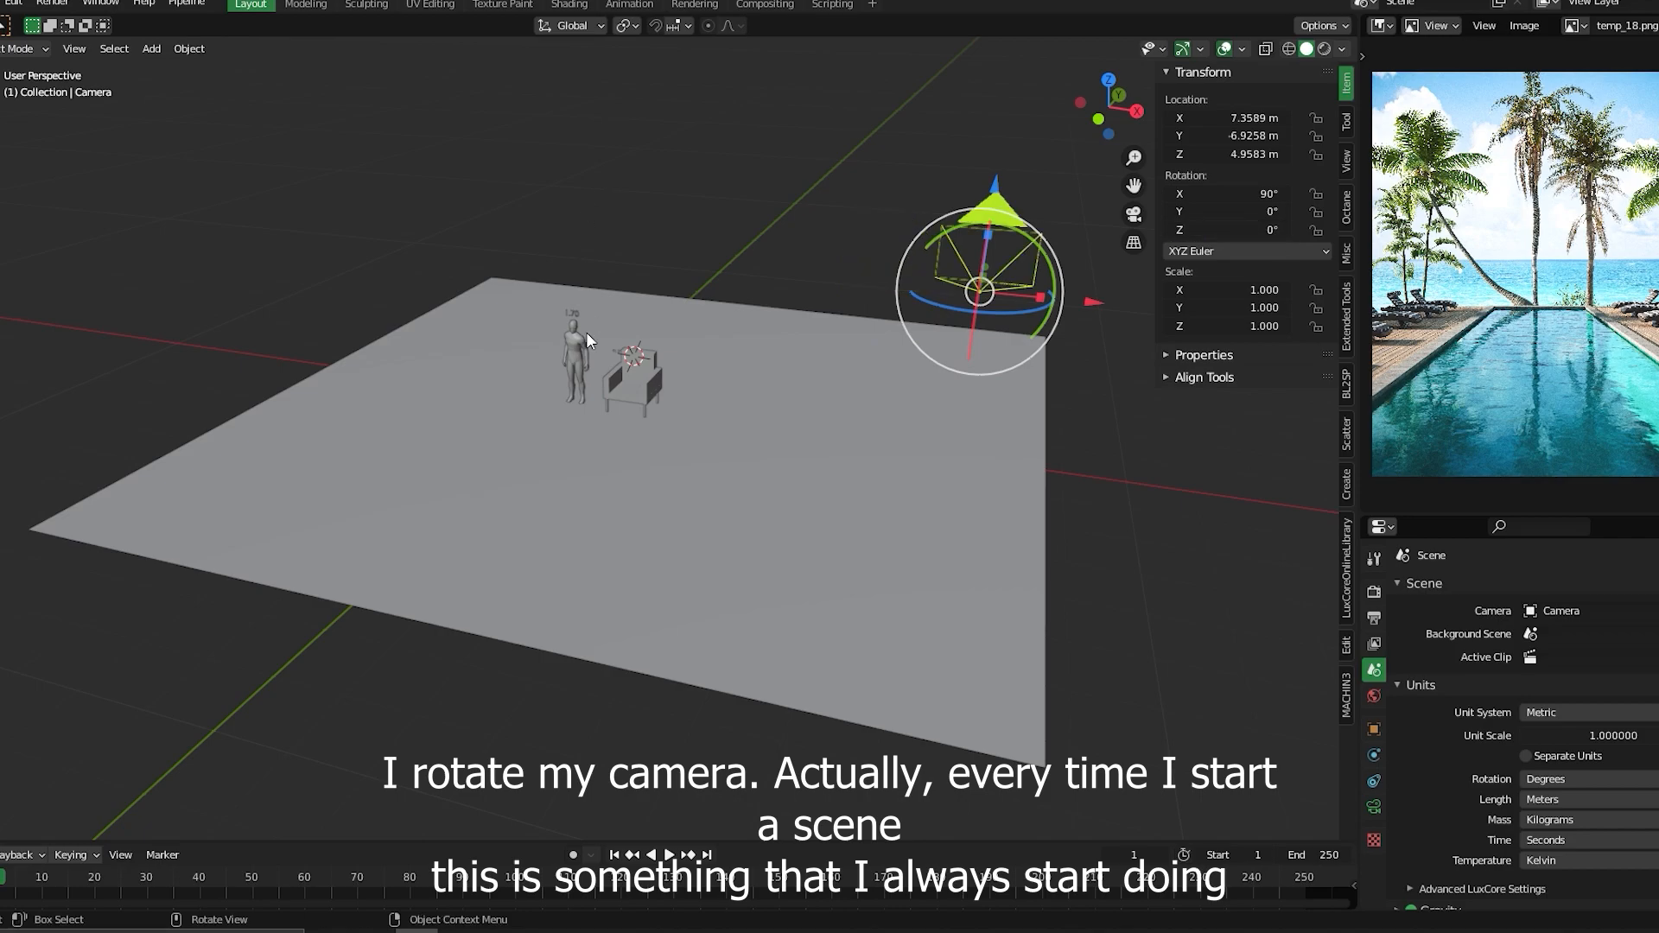
drag(1008, 198, 995, 387)
drag(1042, 548, 592, 483)
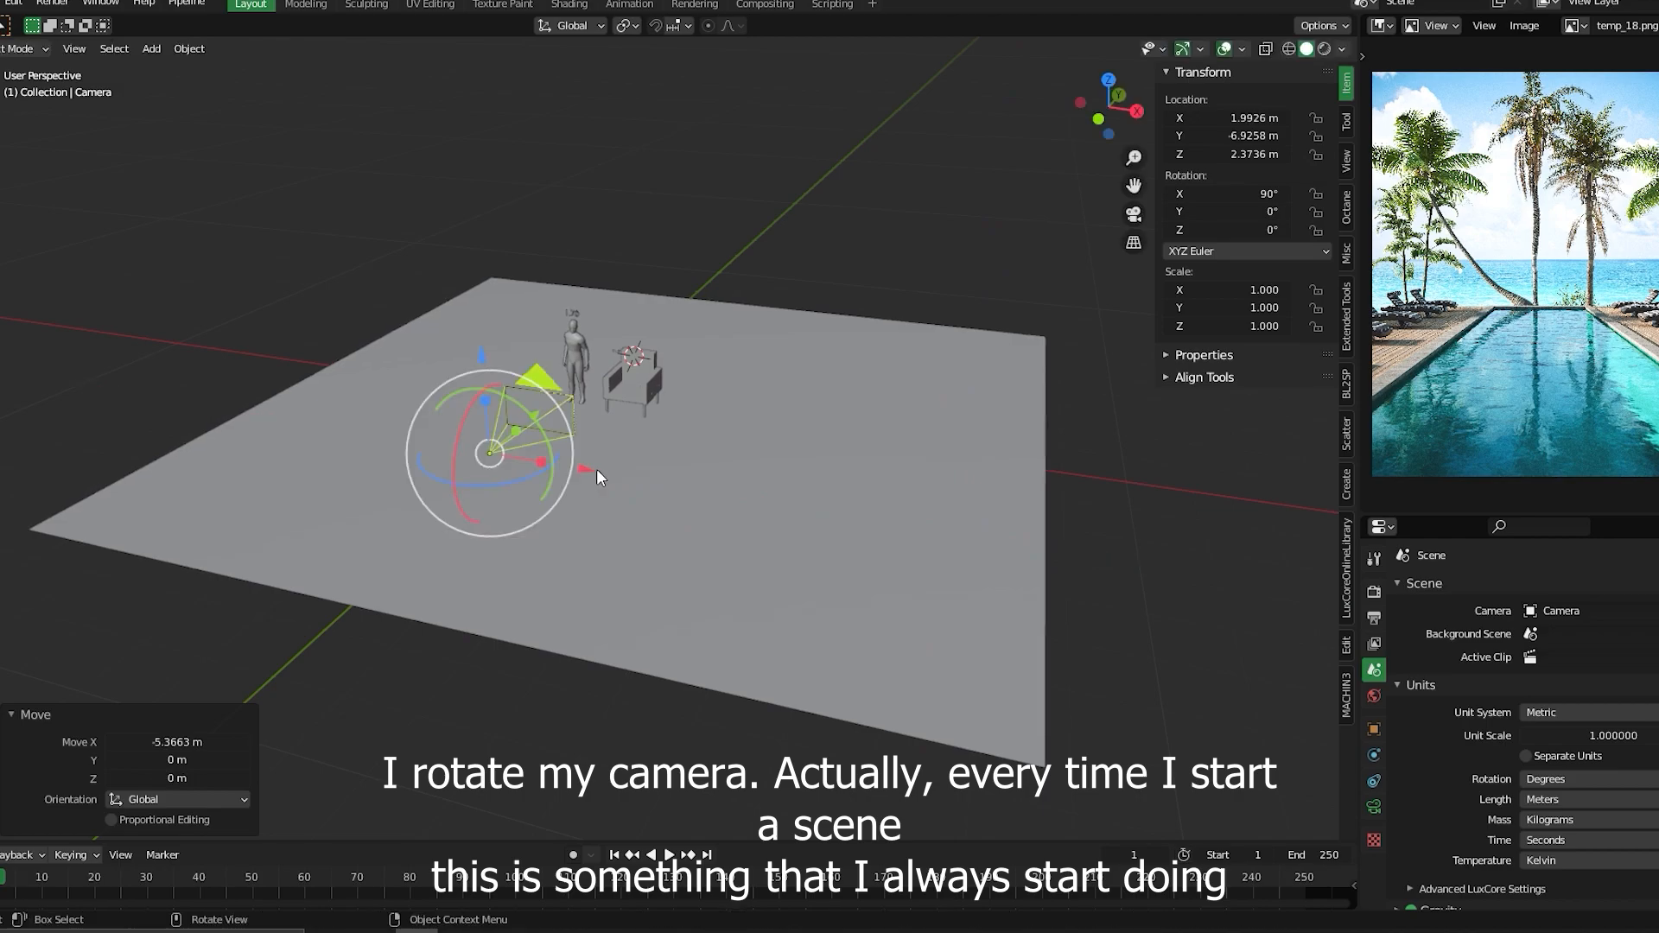
- Split the 3D viewport into two side by side and show the camera view in one of them
drag(1359, 25, 707, 311)
key(n)
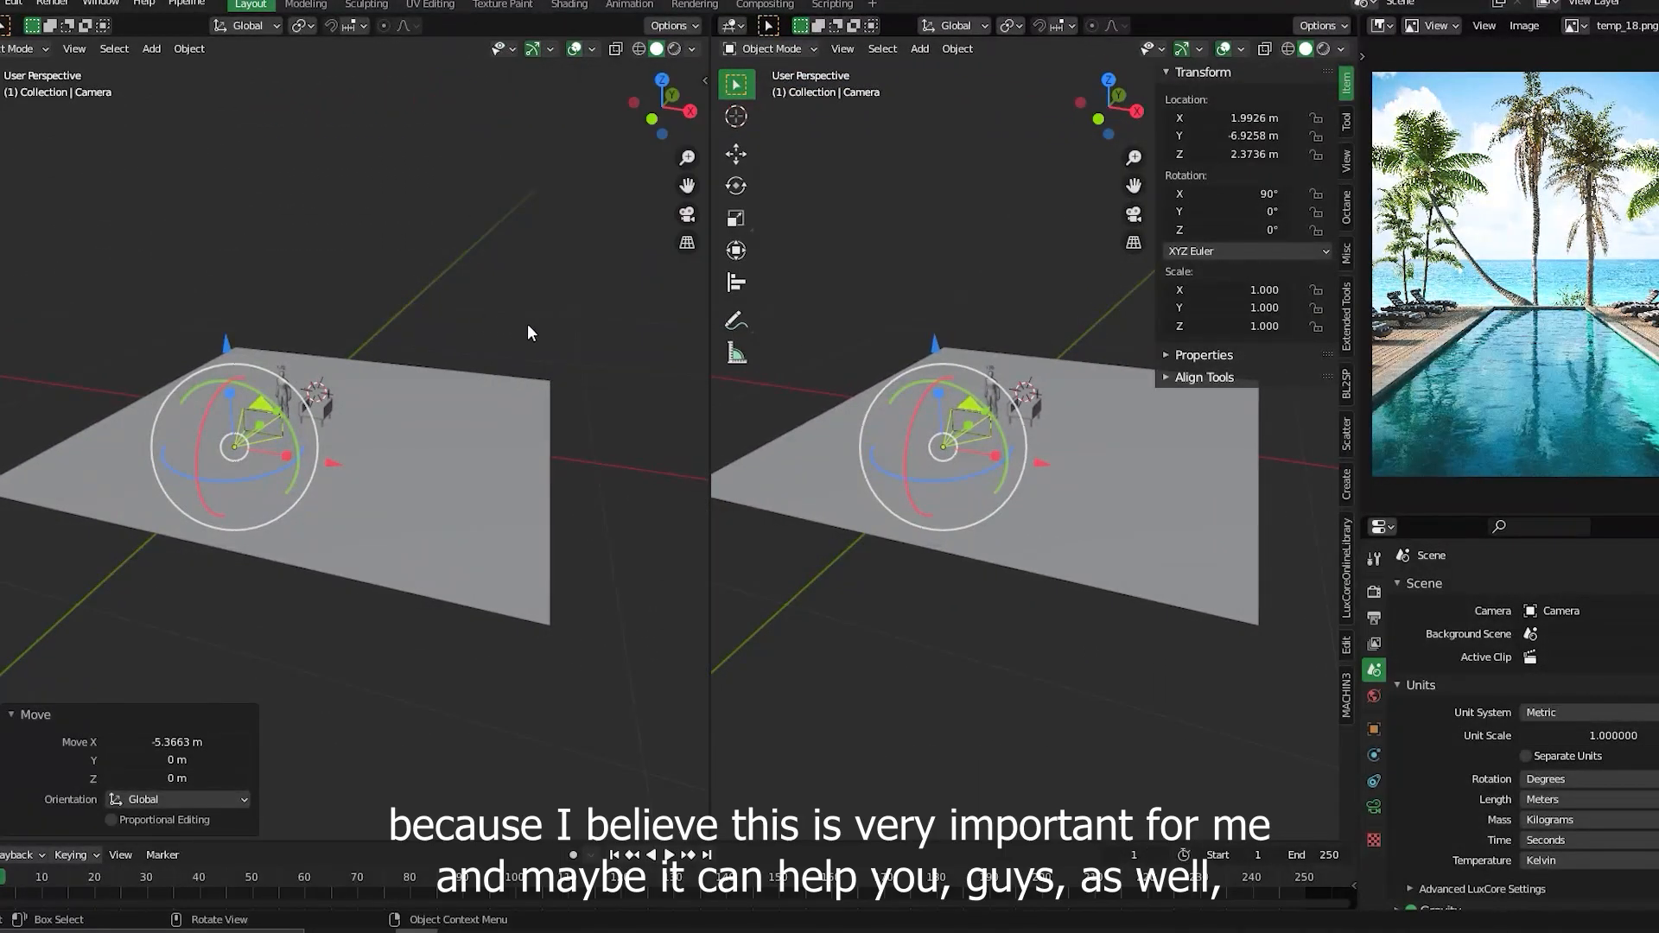
middle_drag(342, 422, 264, 453)
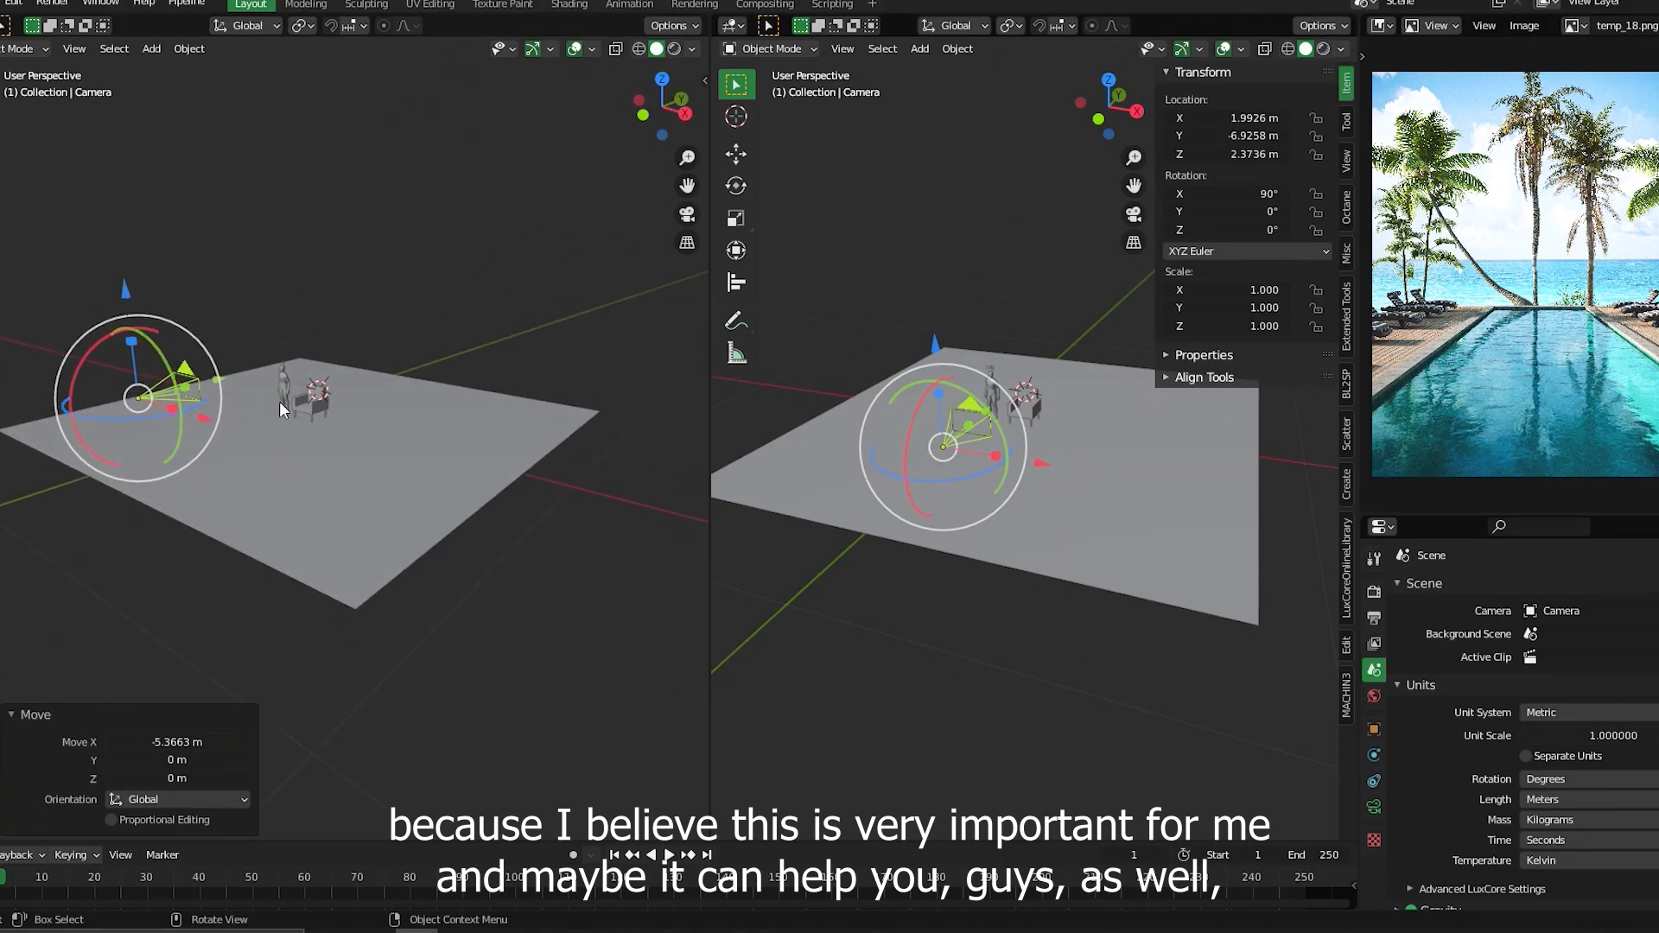
key(KP_0)
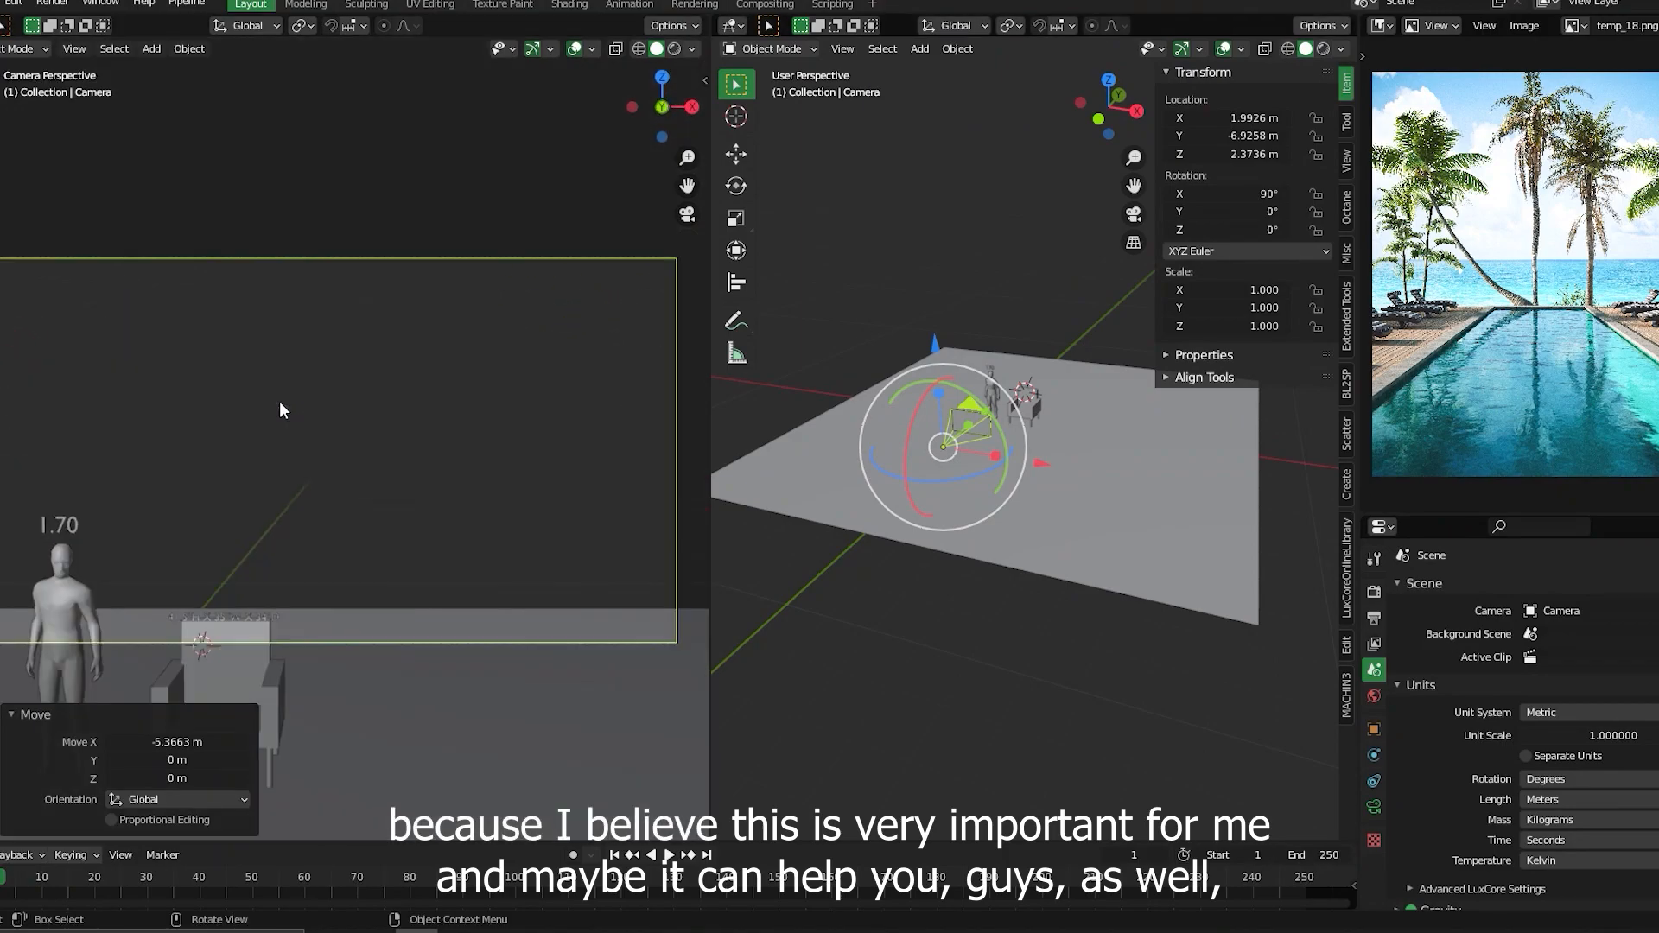
- Set the render resolution's width to 840 px for a portrait frame and collapse the last-operation settings
click(1374, 619)
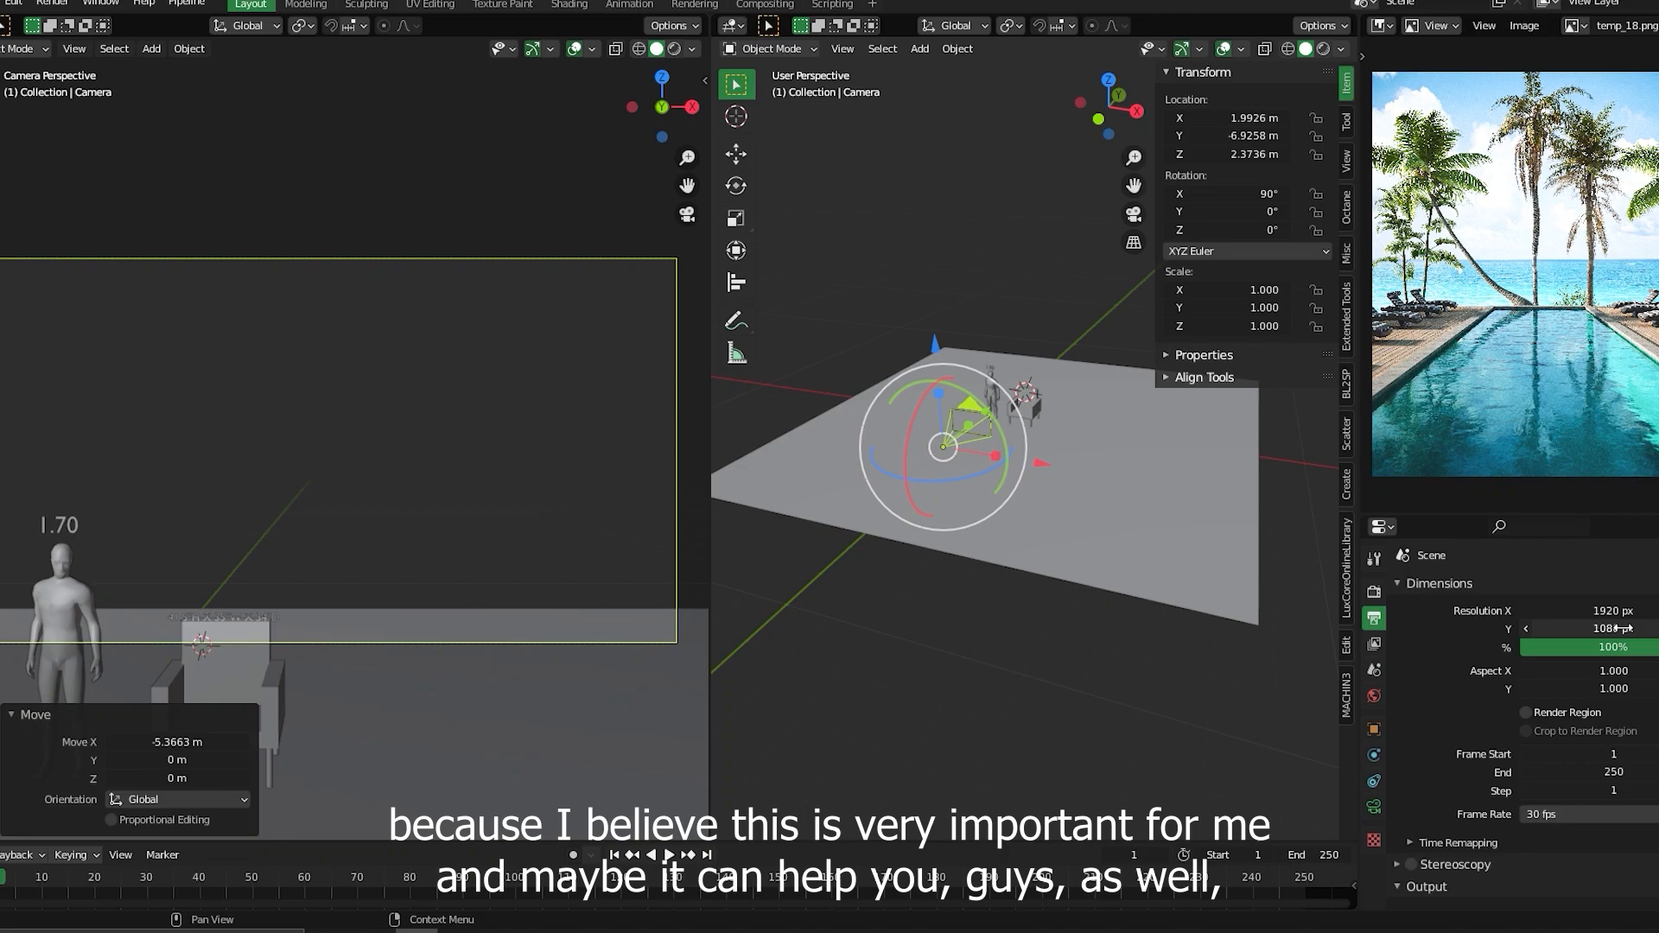
drag(1614, 610, 617, 622)
click(15, 712)
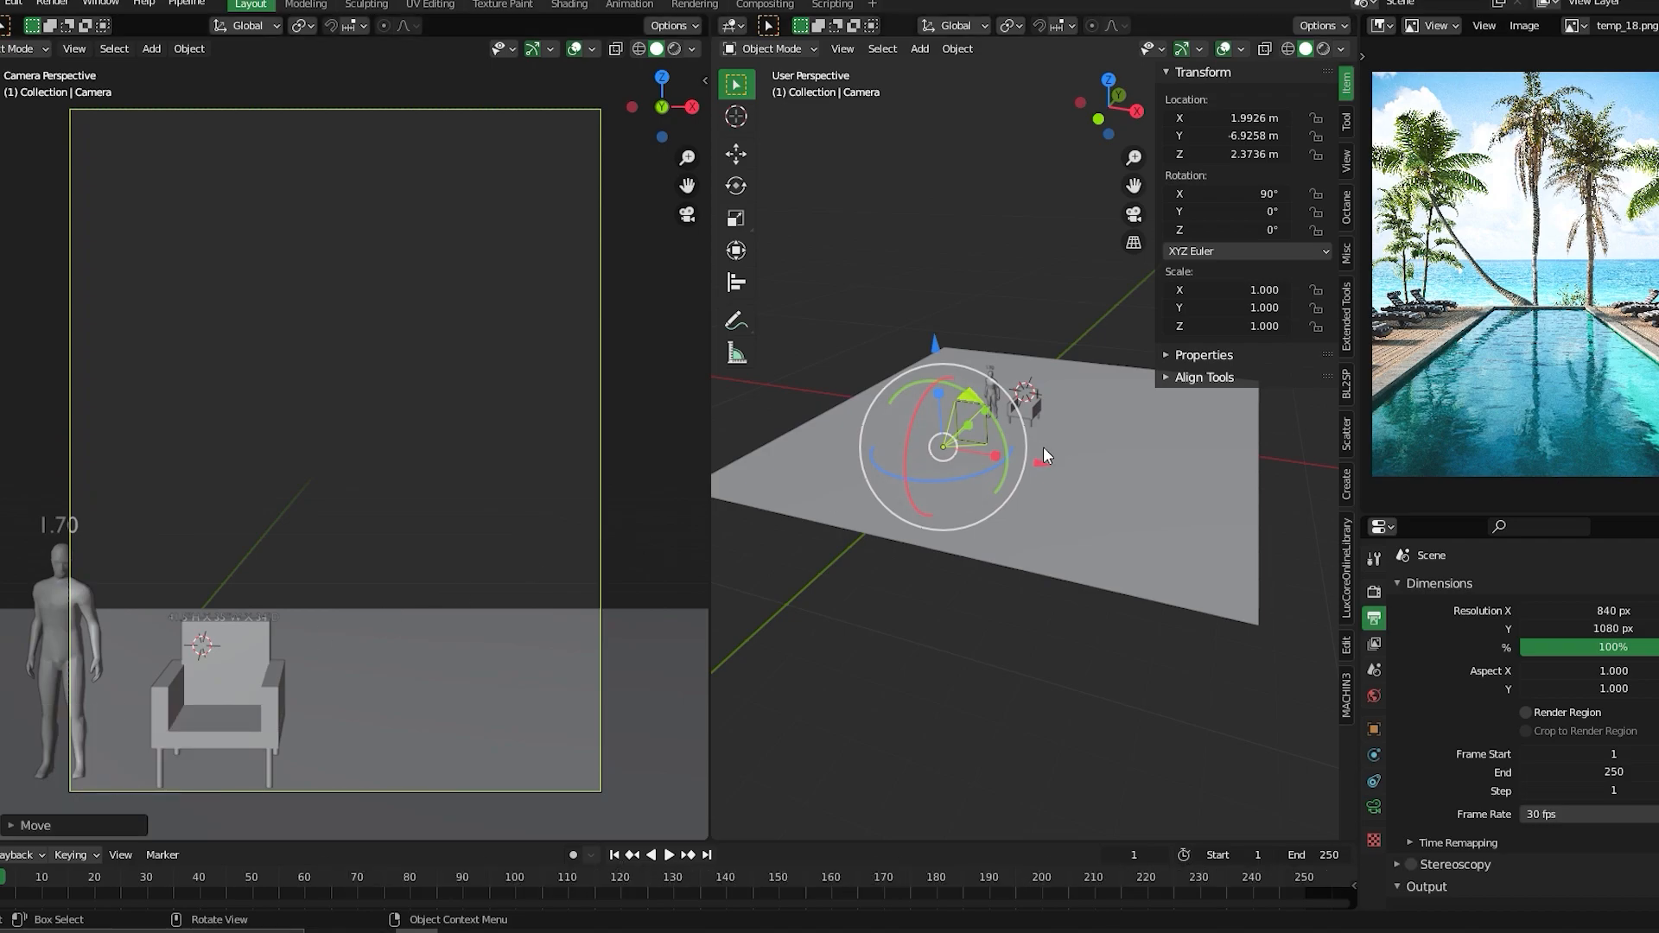
- Lower the camera to about Z 0.91 m and pull it back along Y to about -9.63 m
click(1051, 484)
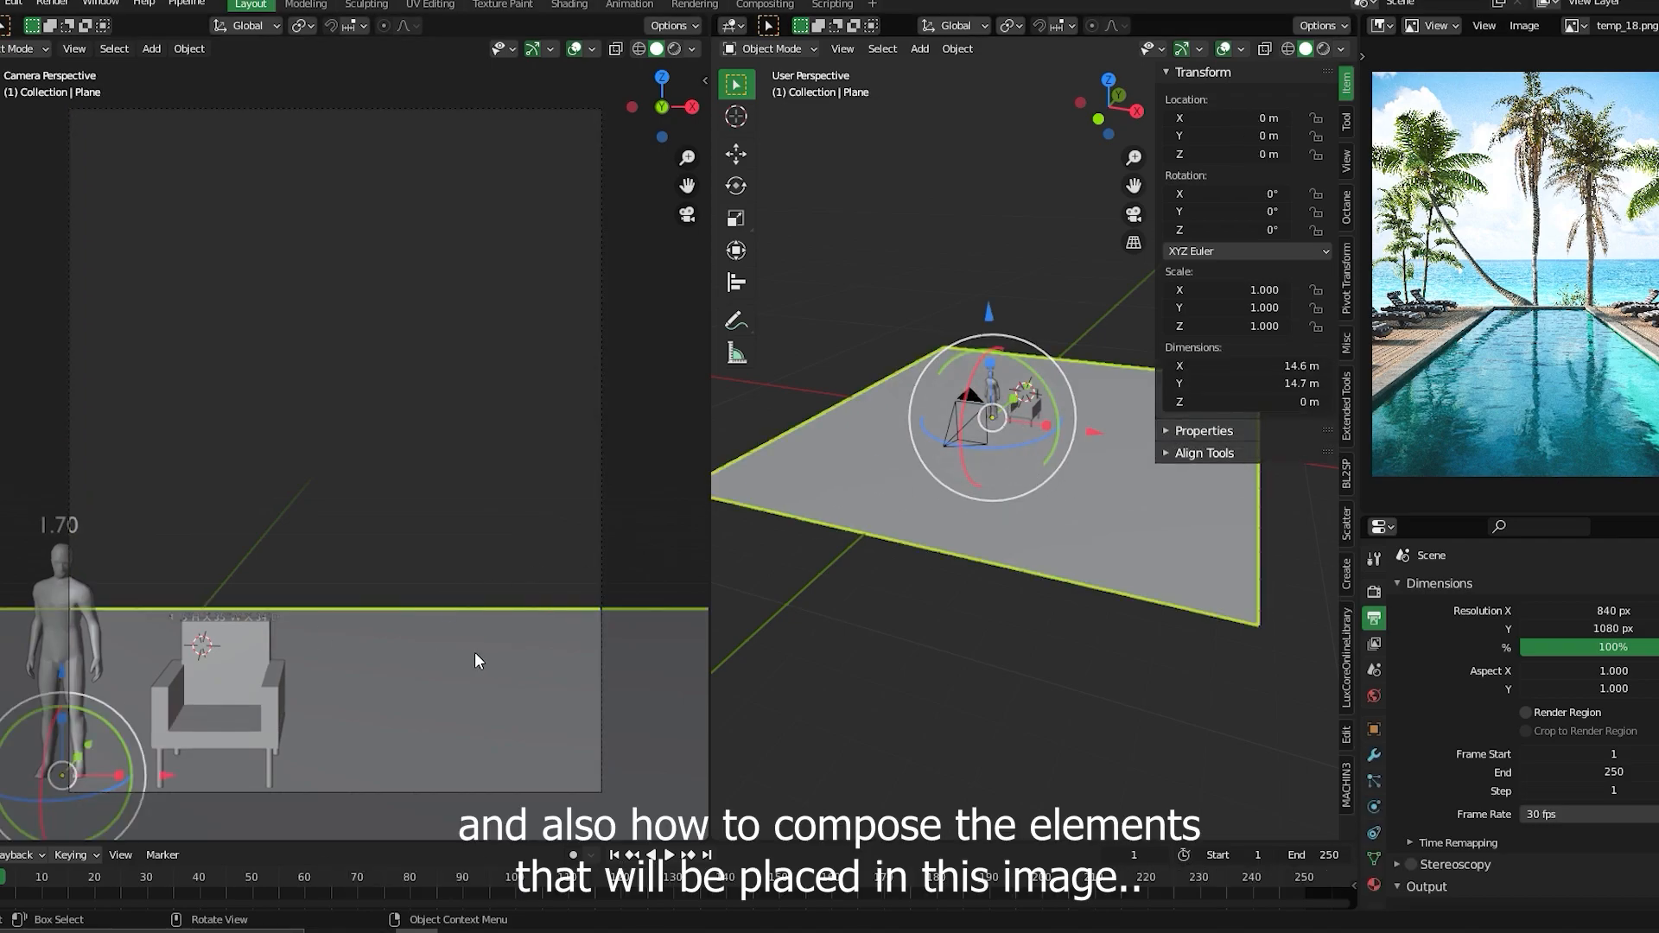
click(967, 398)
middle_drag(1026, 403, 1037, 309)
key(g)
key(z)
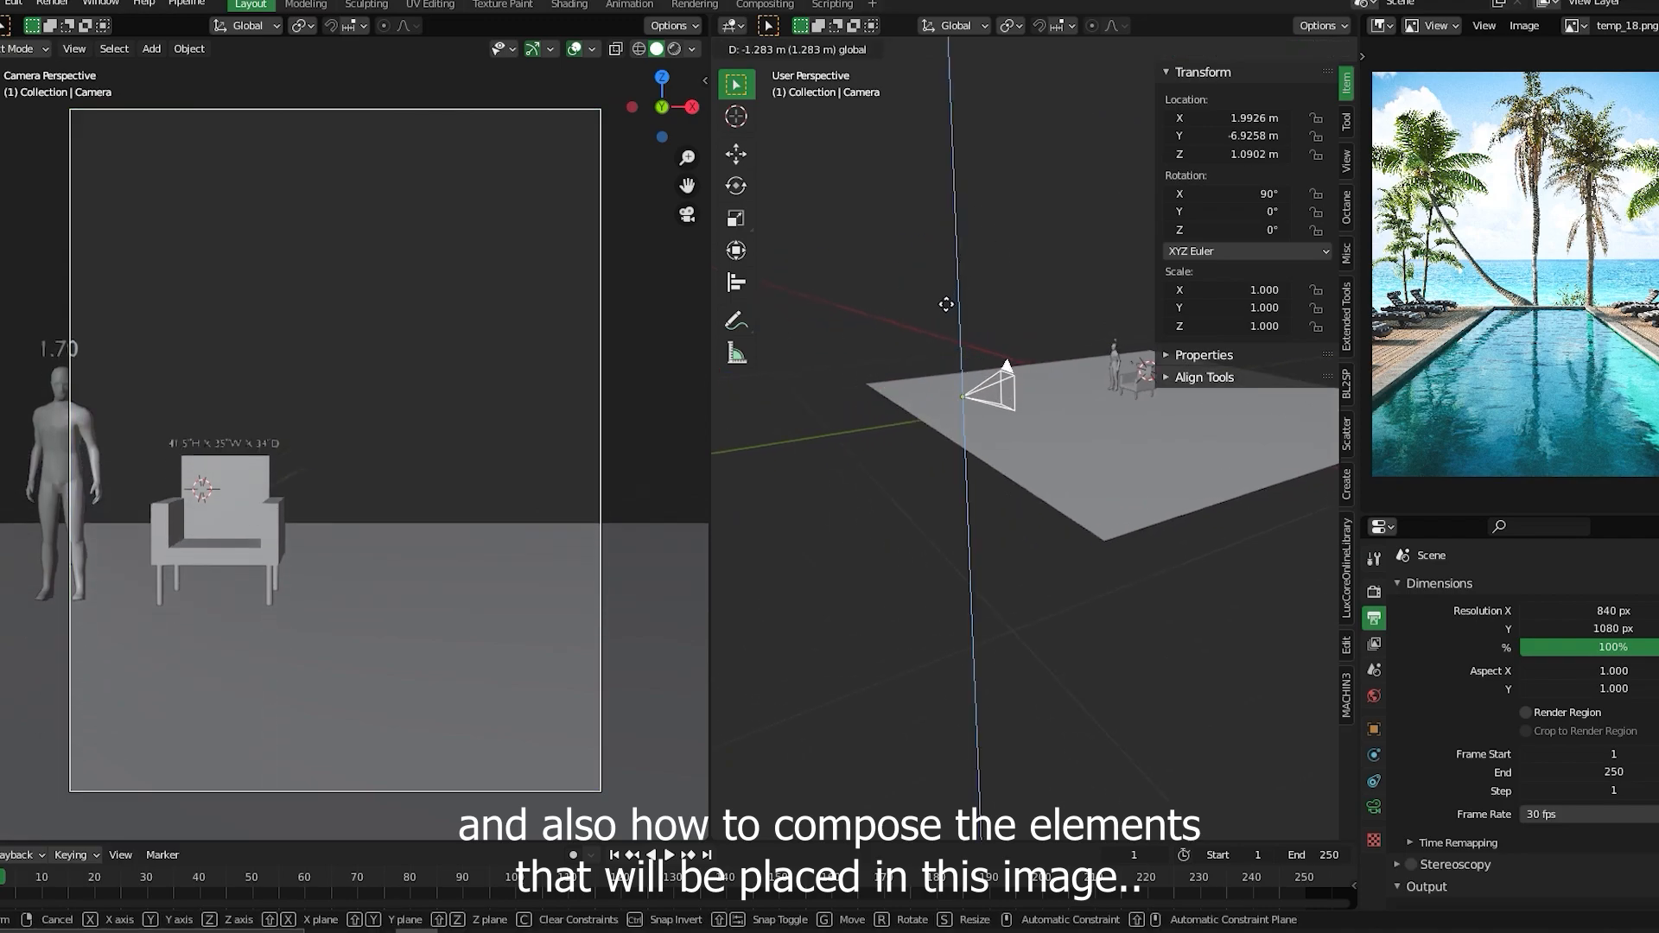
click(942, 310)
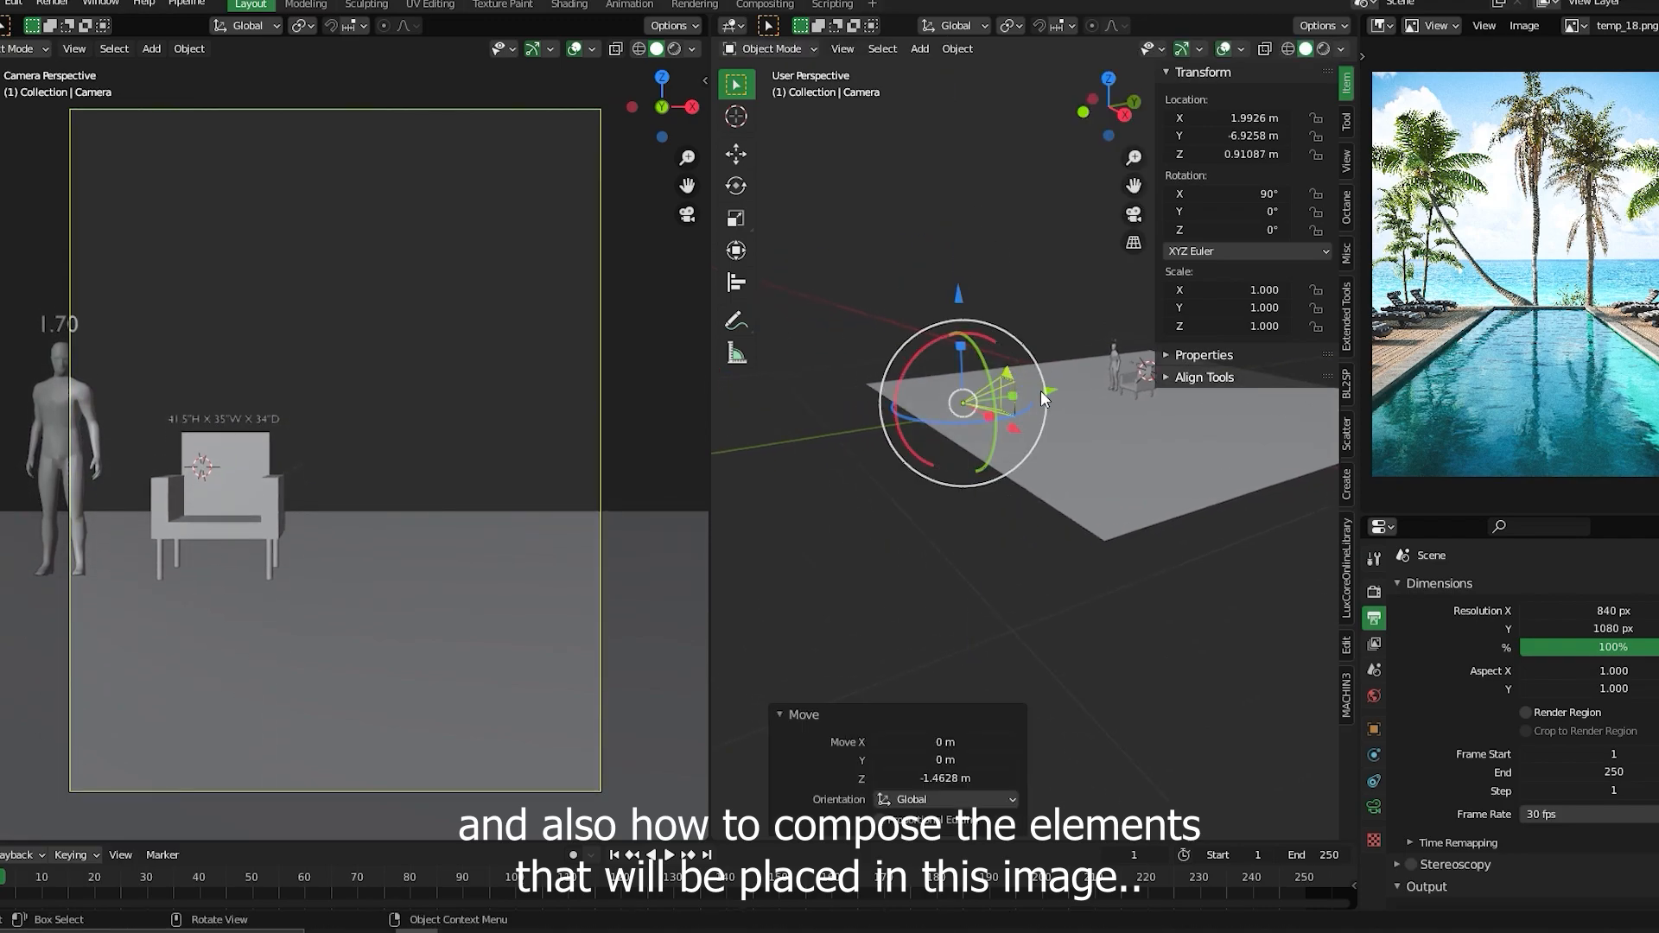
key(g)
key(y)
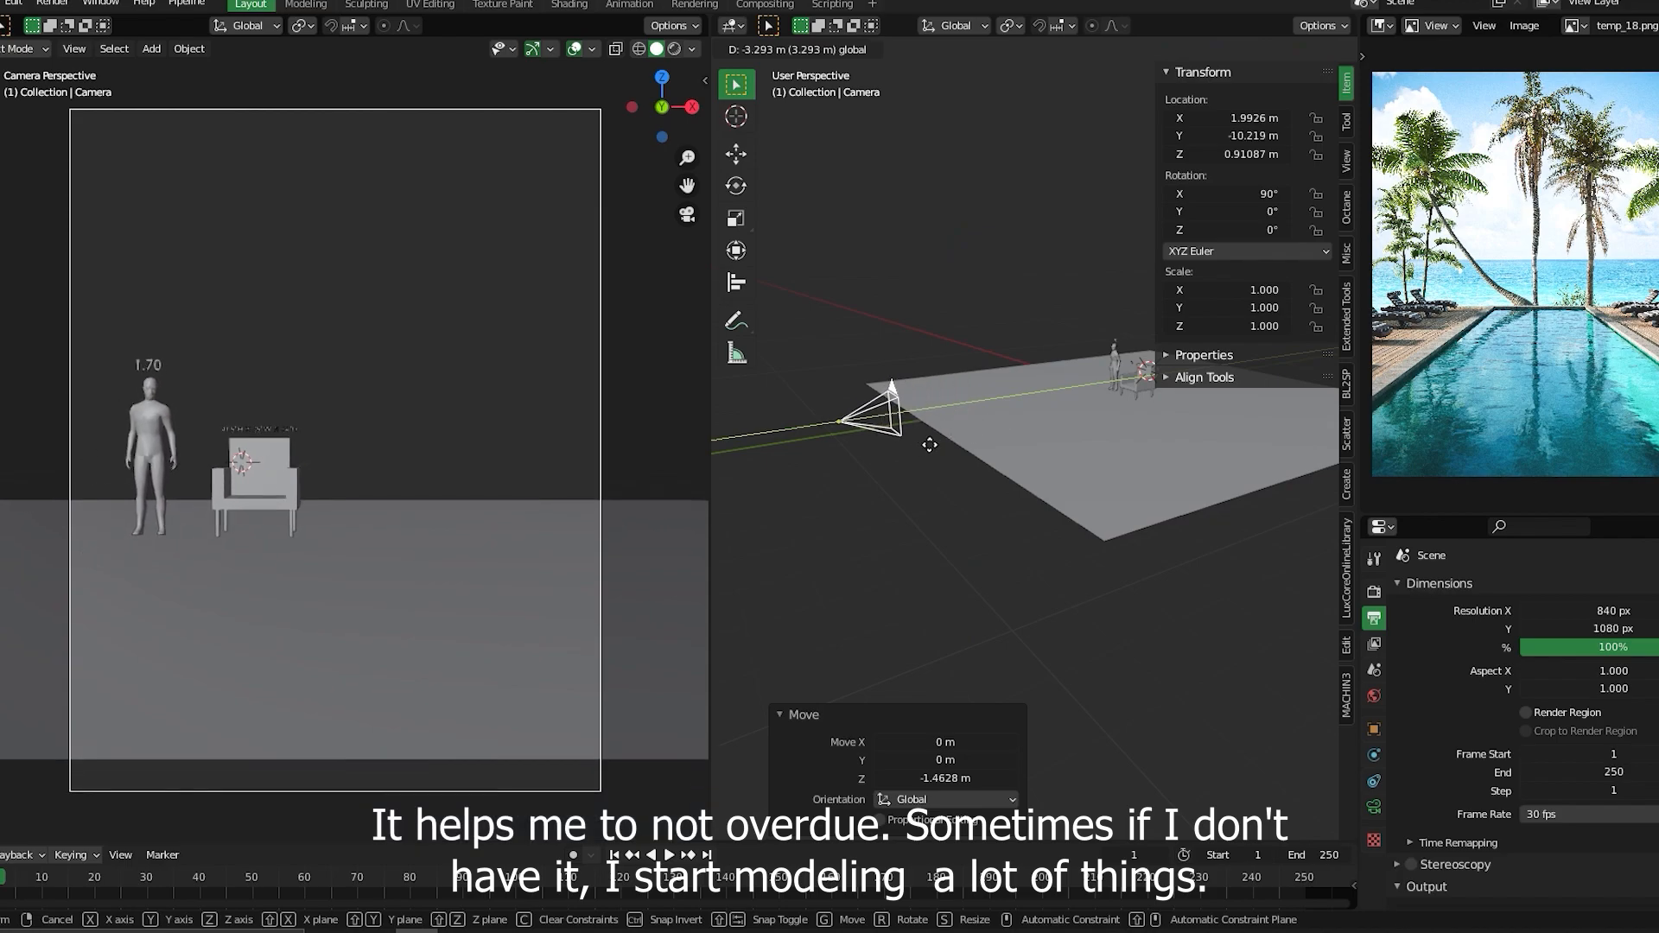
click(1005, 437)
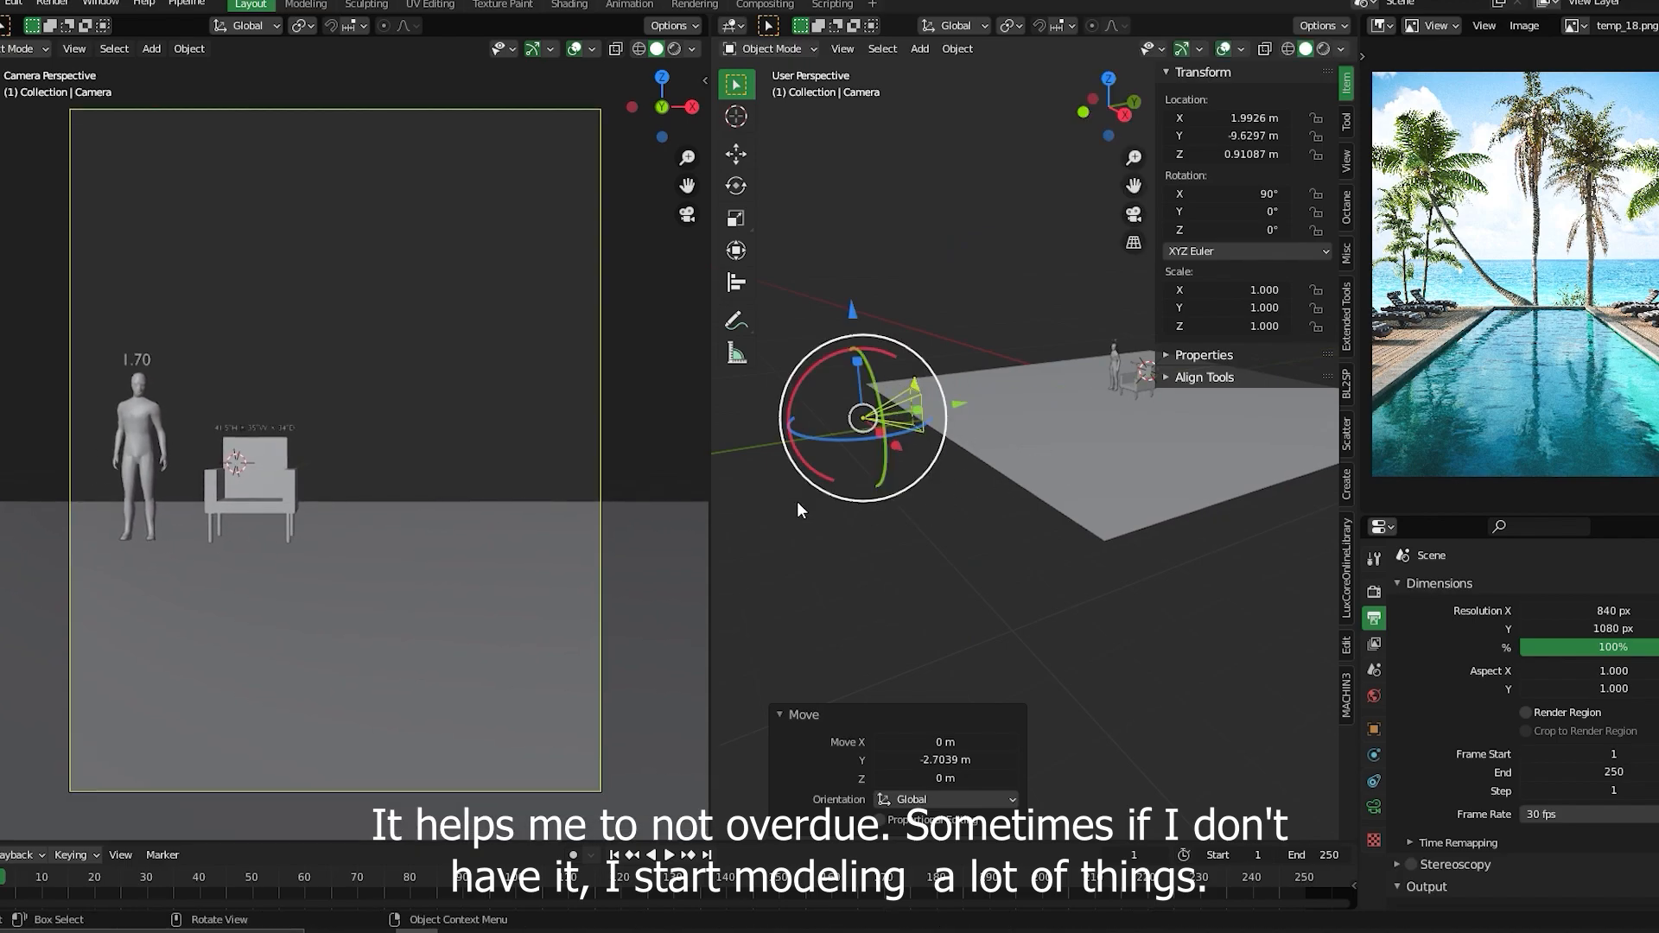
- Extrude the ground plane's middle strip straight down to form the pool basin between the two side decks
click(976, 456)
middle_drag(977, 456, 1057, 384)
key(Tab)
click(1024, 255)
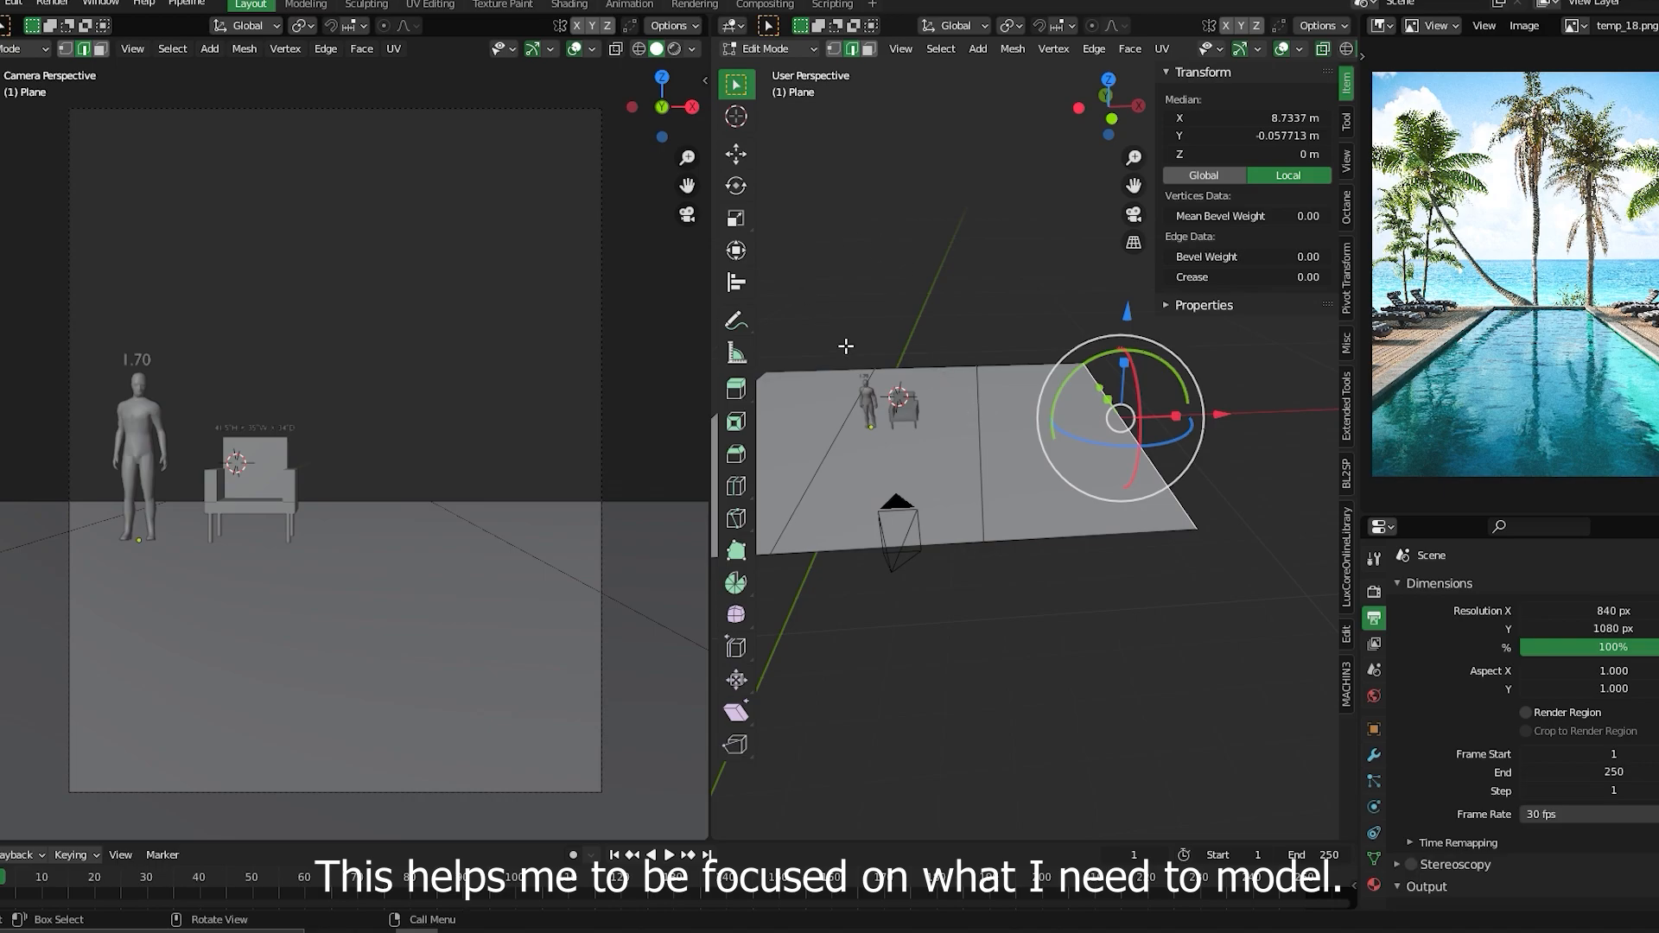
shift+middle_drag(831, 331, 912, 313)
click(869, 49)
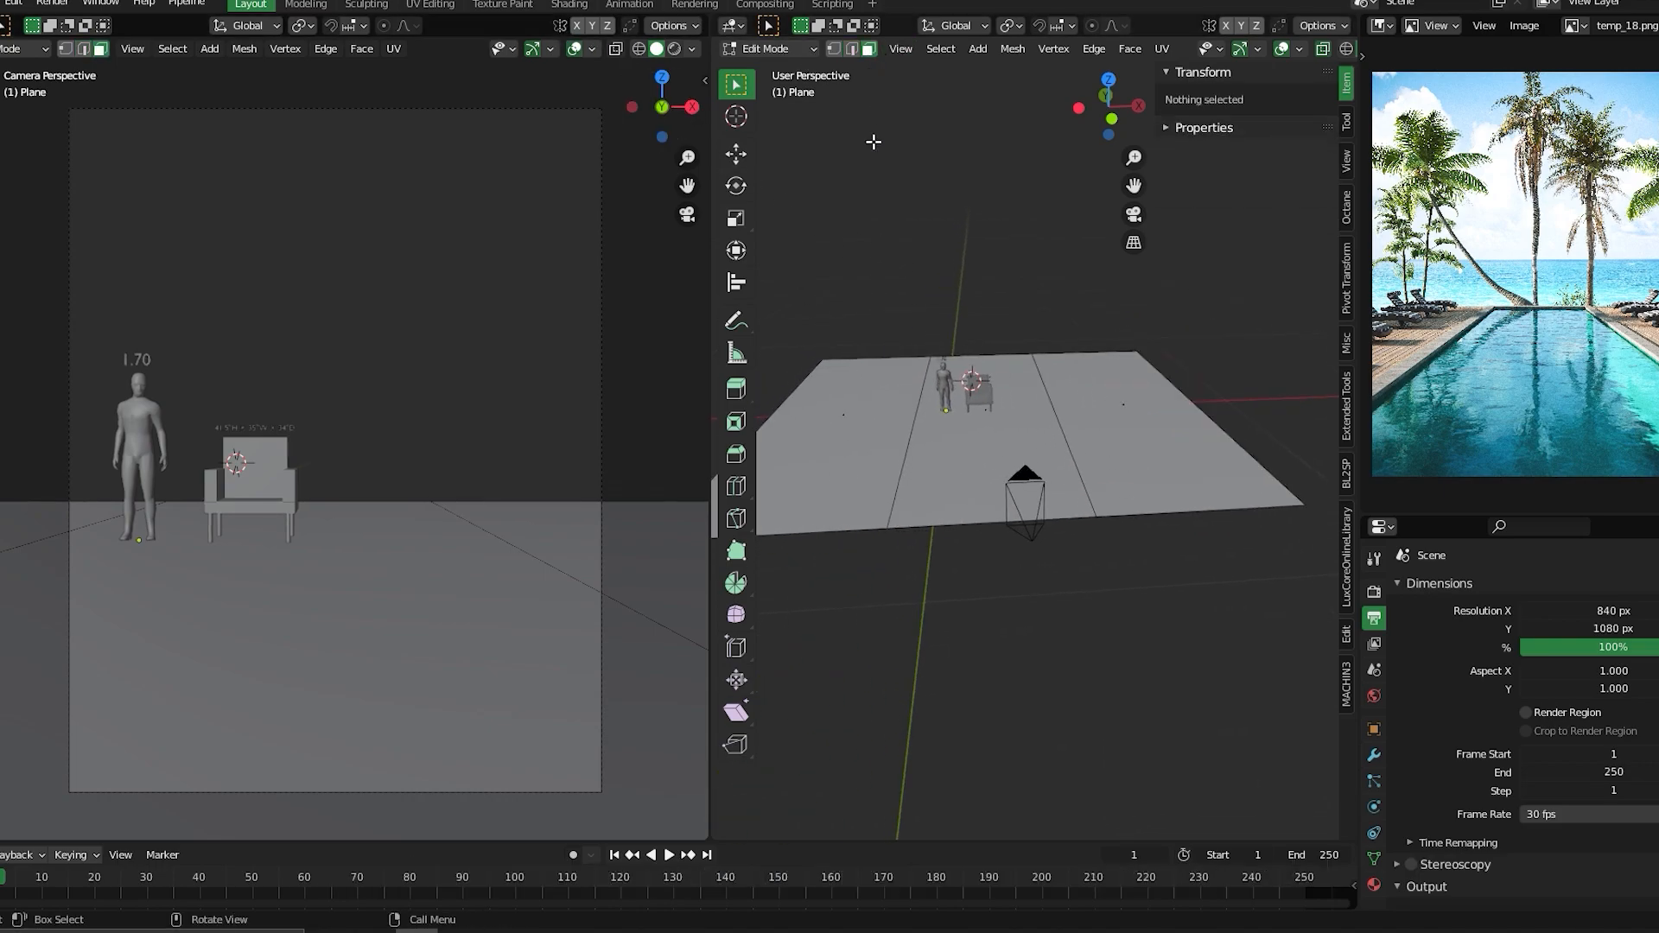
click(1021, 410)
middle_drag(1021, 410, 1068, 360)
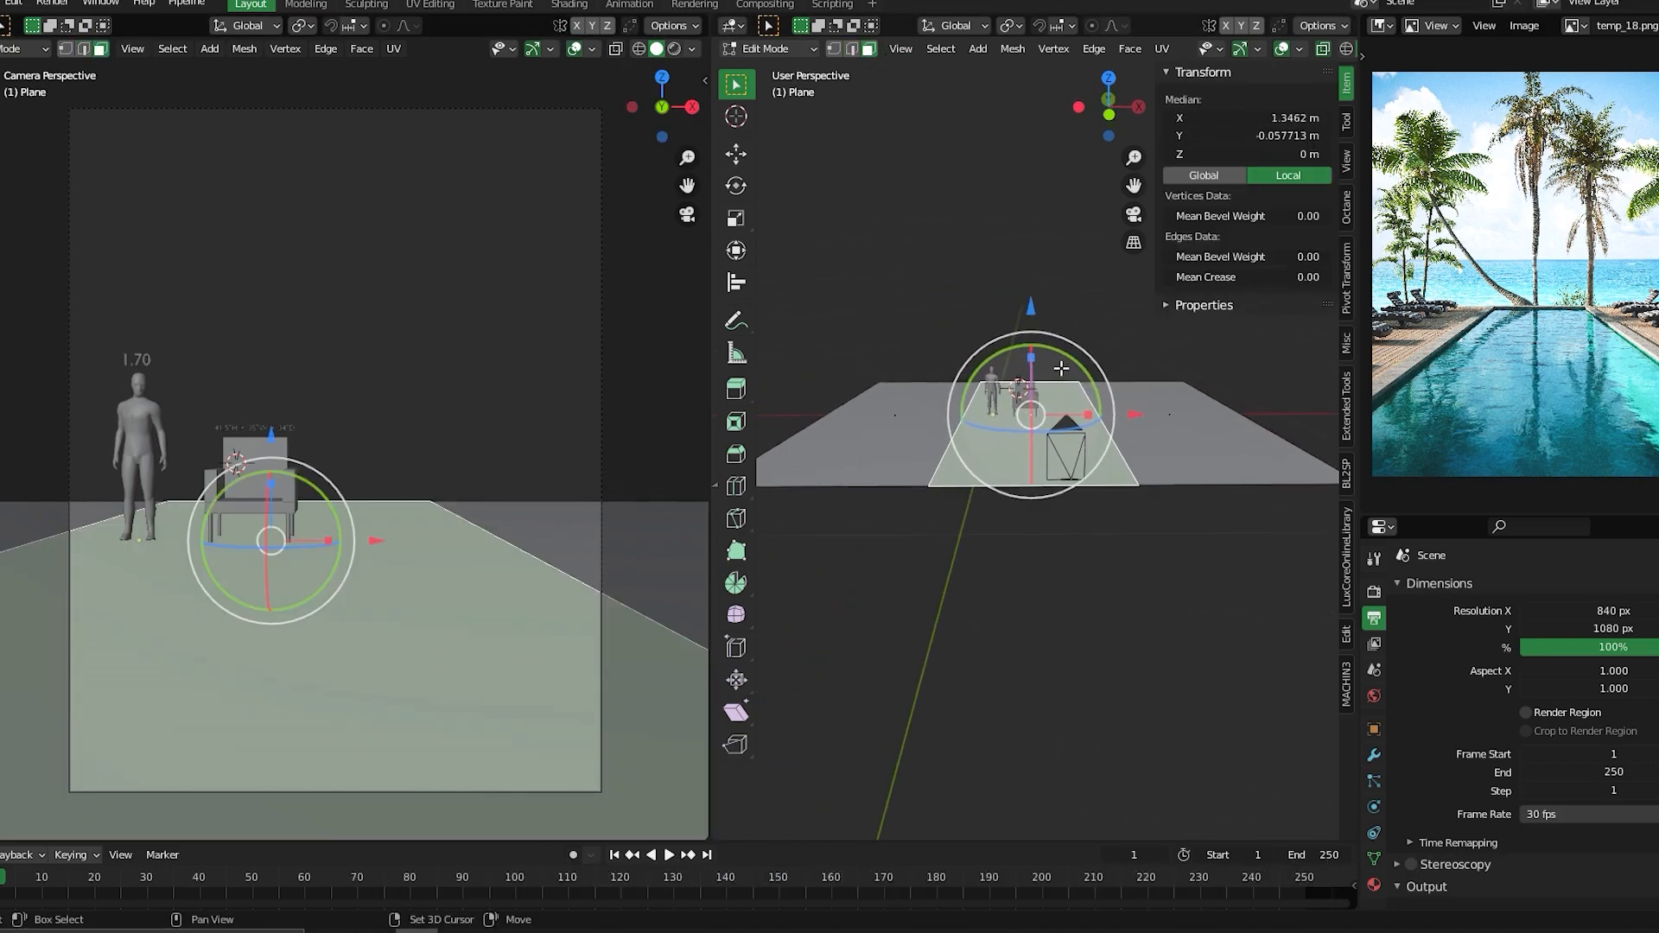
key(e)
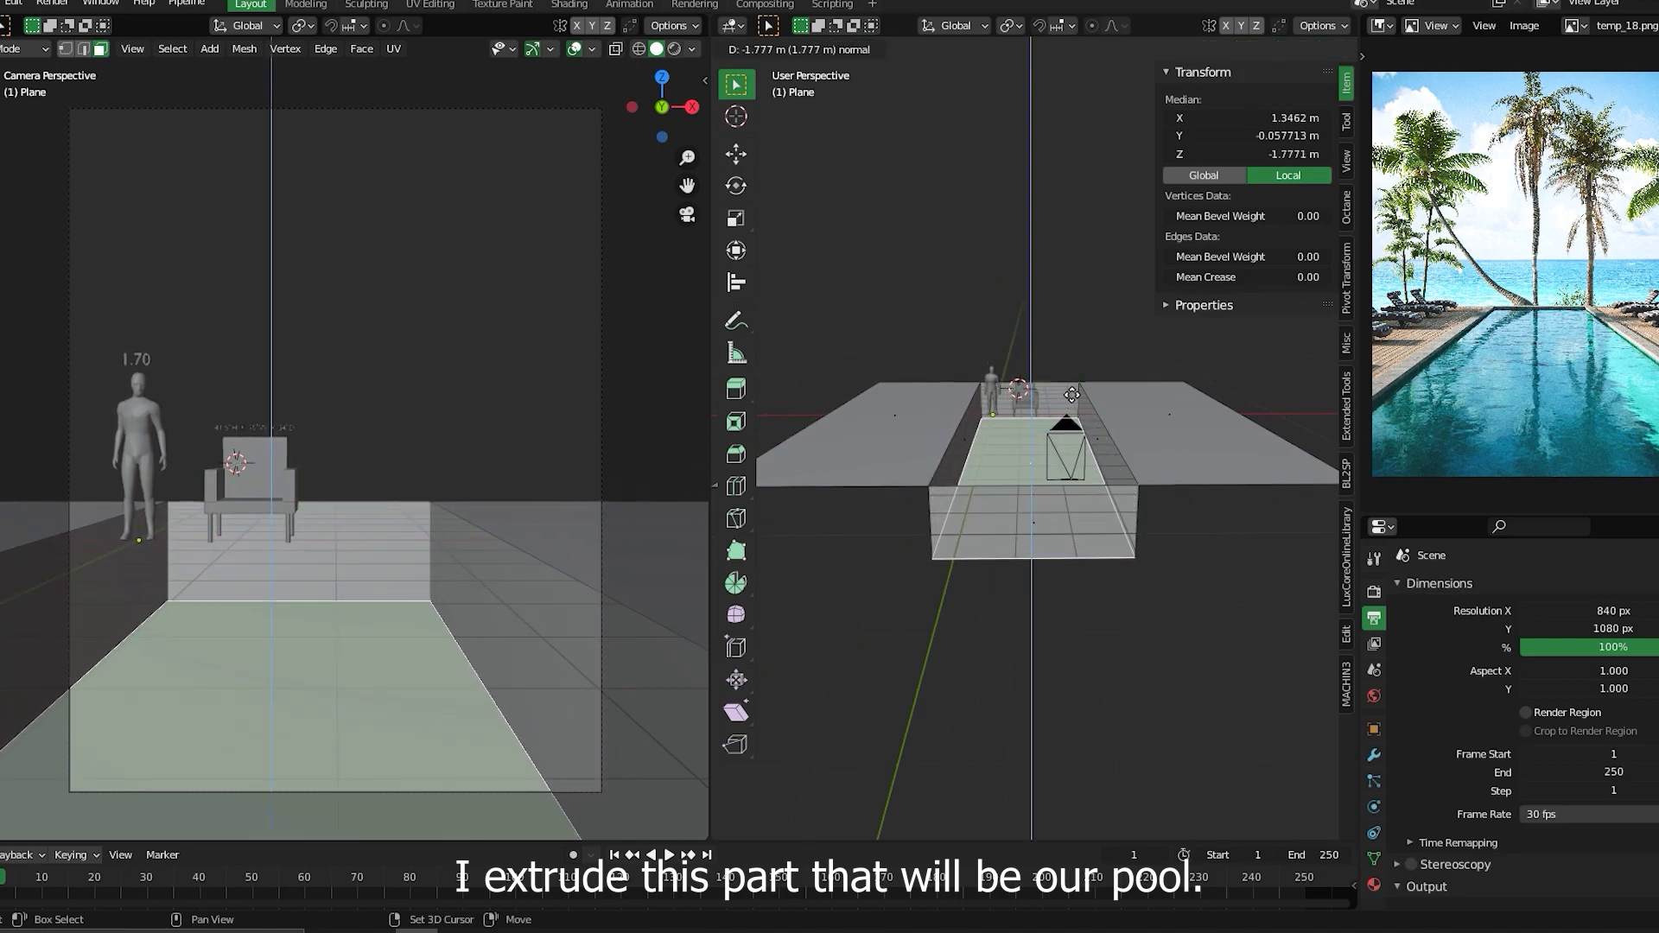
click(1072, 347)
middle_drag(1072, 347, 1107, 285)
shift+middle_drag(985, 246, 1093, 272)
key(Tab)
- Try lowering the human and chair scale reference vertically to the pool floor
click(1095, 169)
click(1075, 382)
scroll(975, 397, down, 4)
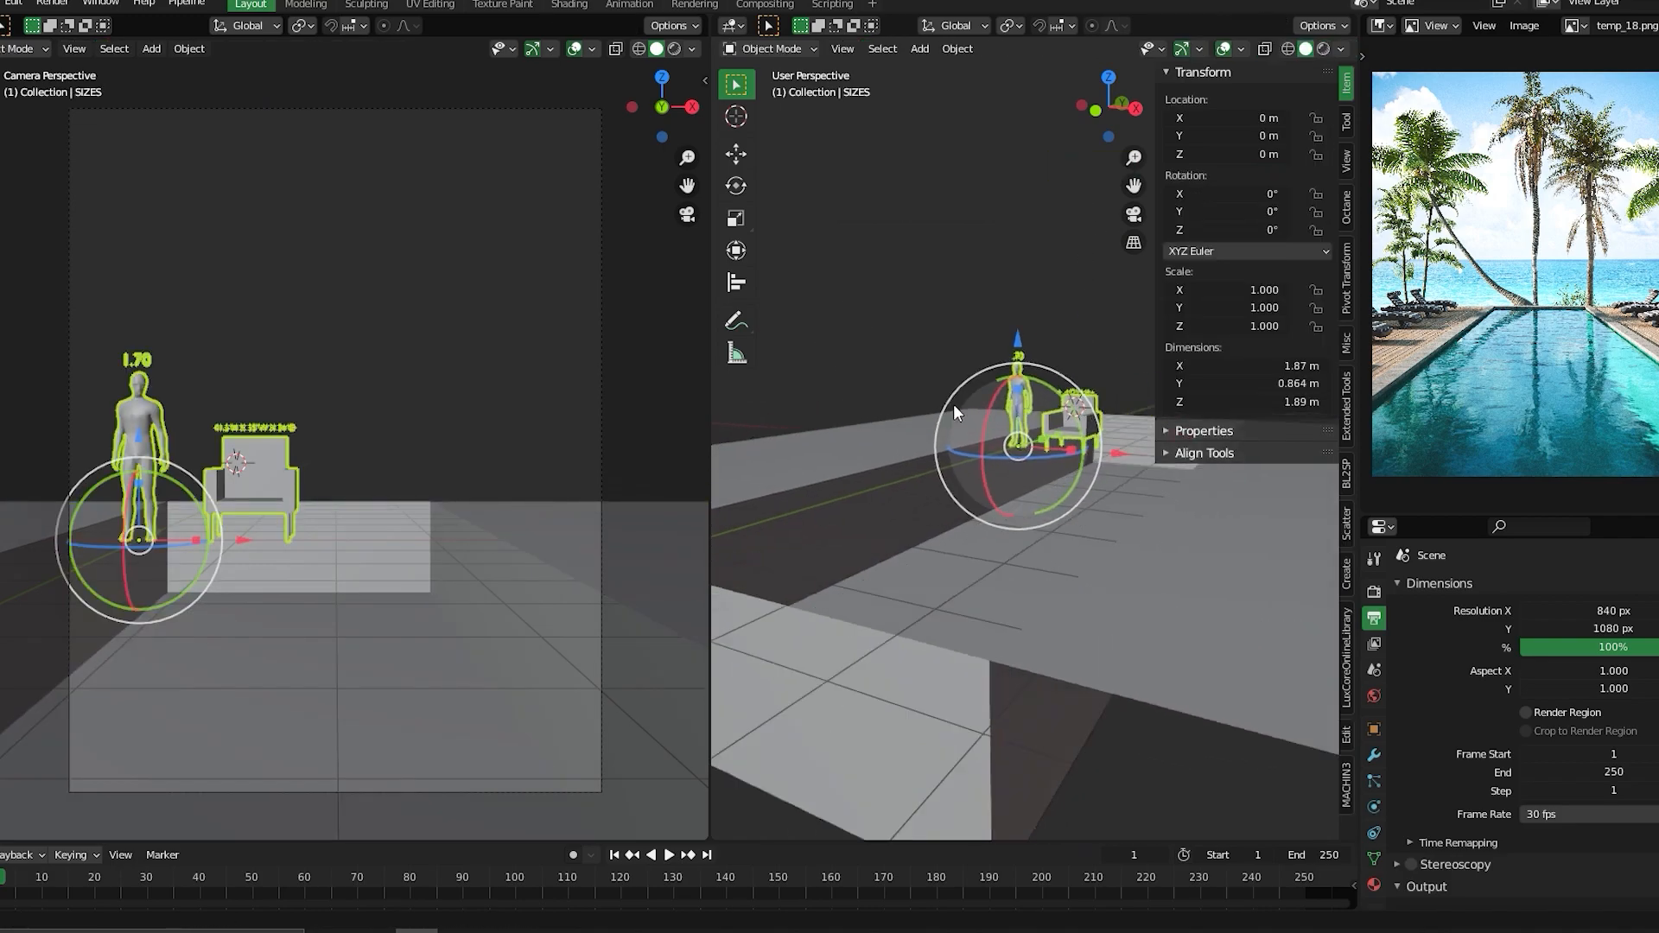
key(g)
key(z)
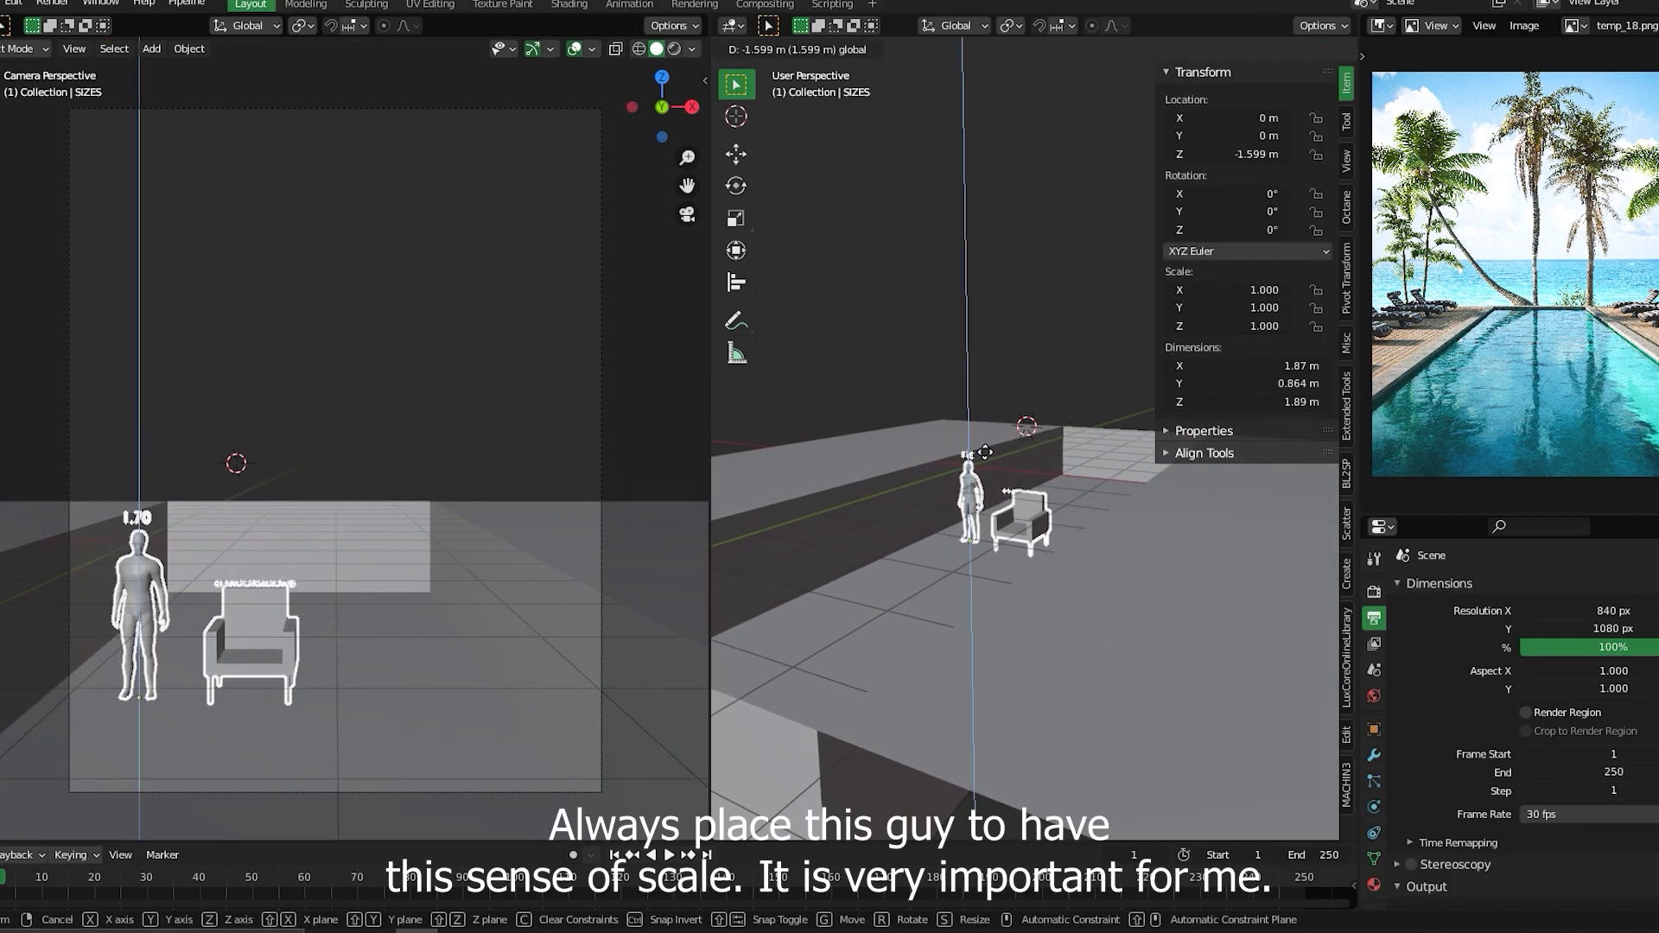
right_click(995, 389)
middle_drag(995, 390, 1020, 415)
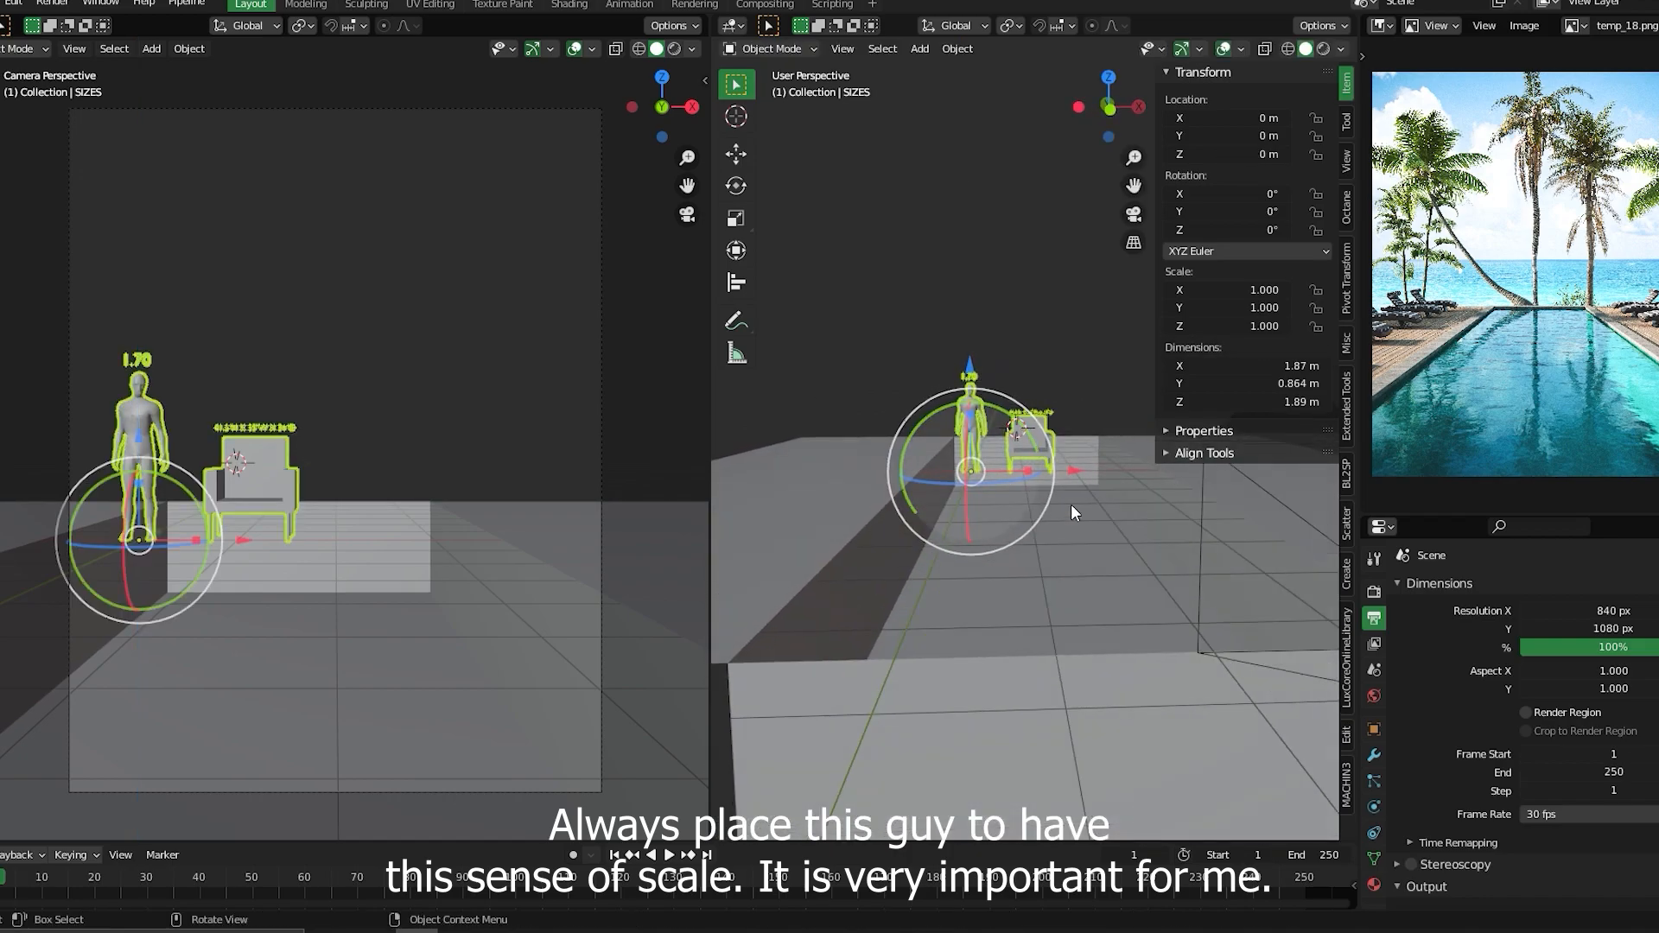
- Move the camera sideways along X to about 1.09 m
mouse_move(1122, 453)
middle_down()
mouse_move(1099, 523)
mouse_move(1101, 467)
middle_up()
click(1075, 441)
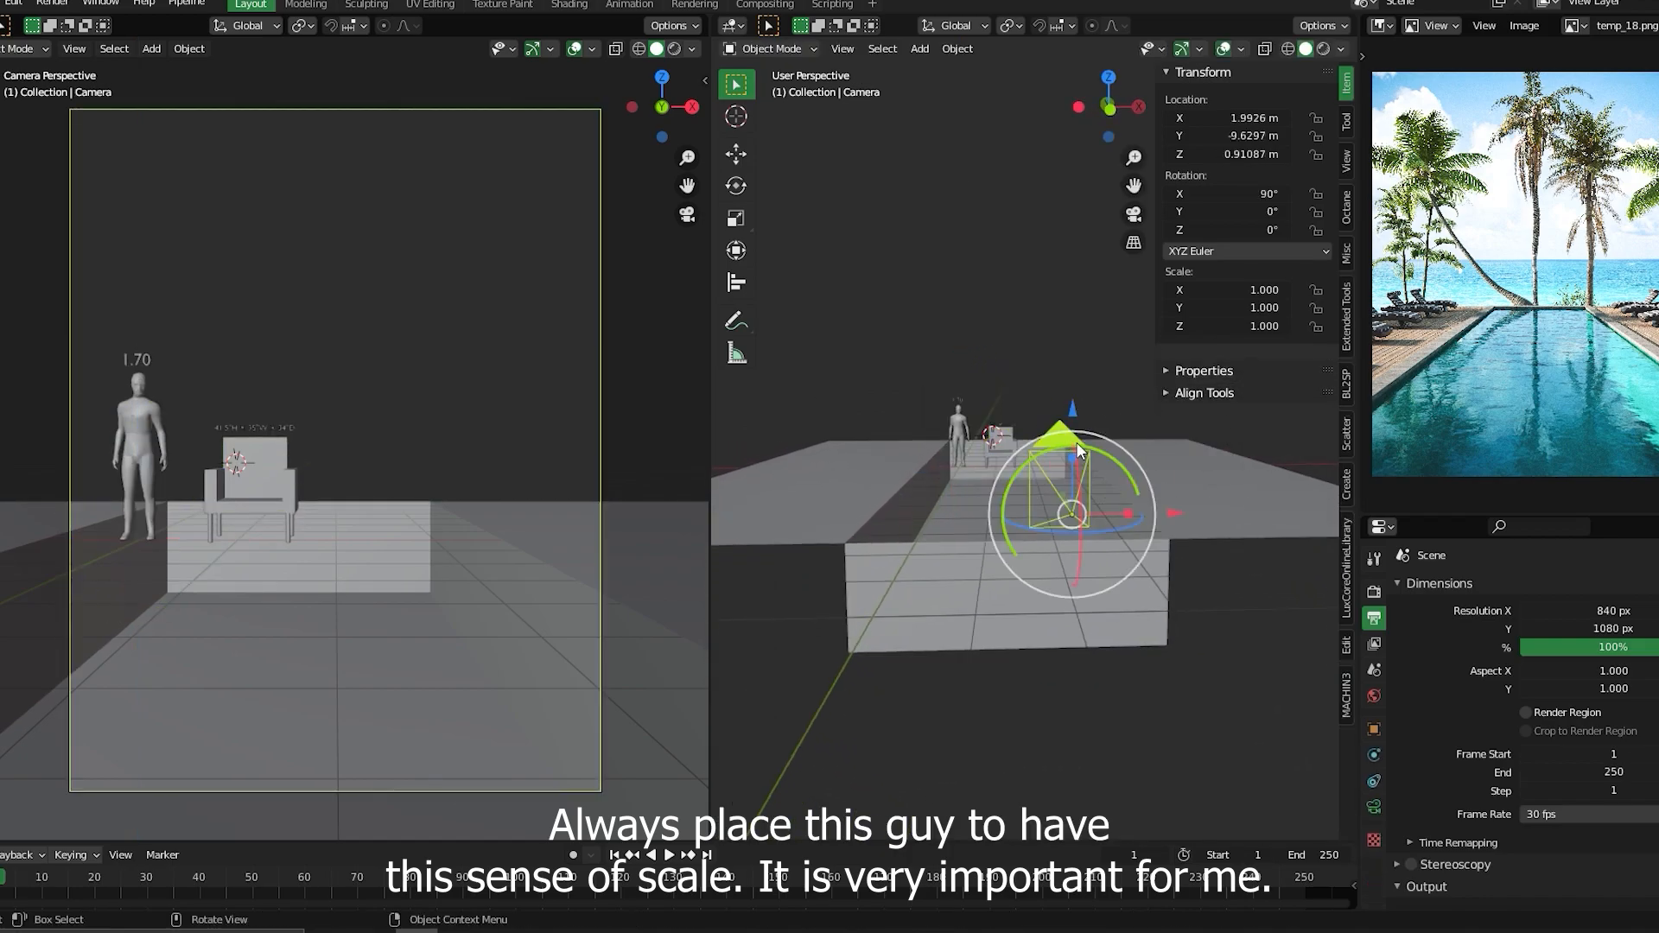
drag(1170, 510, 1080, 541)
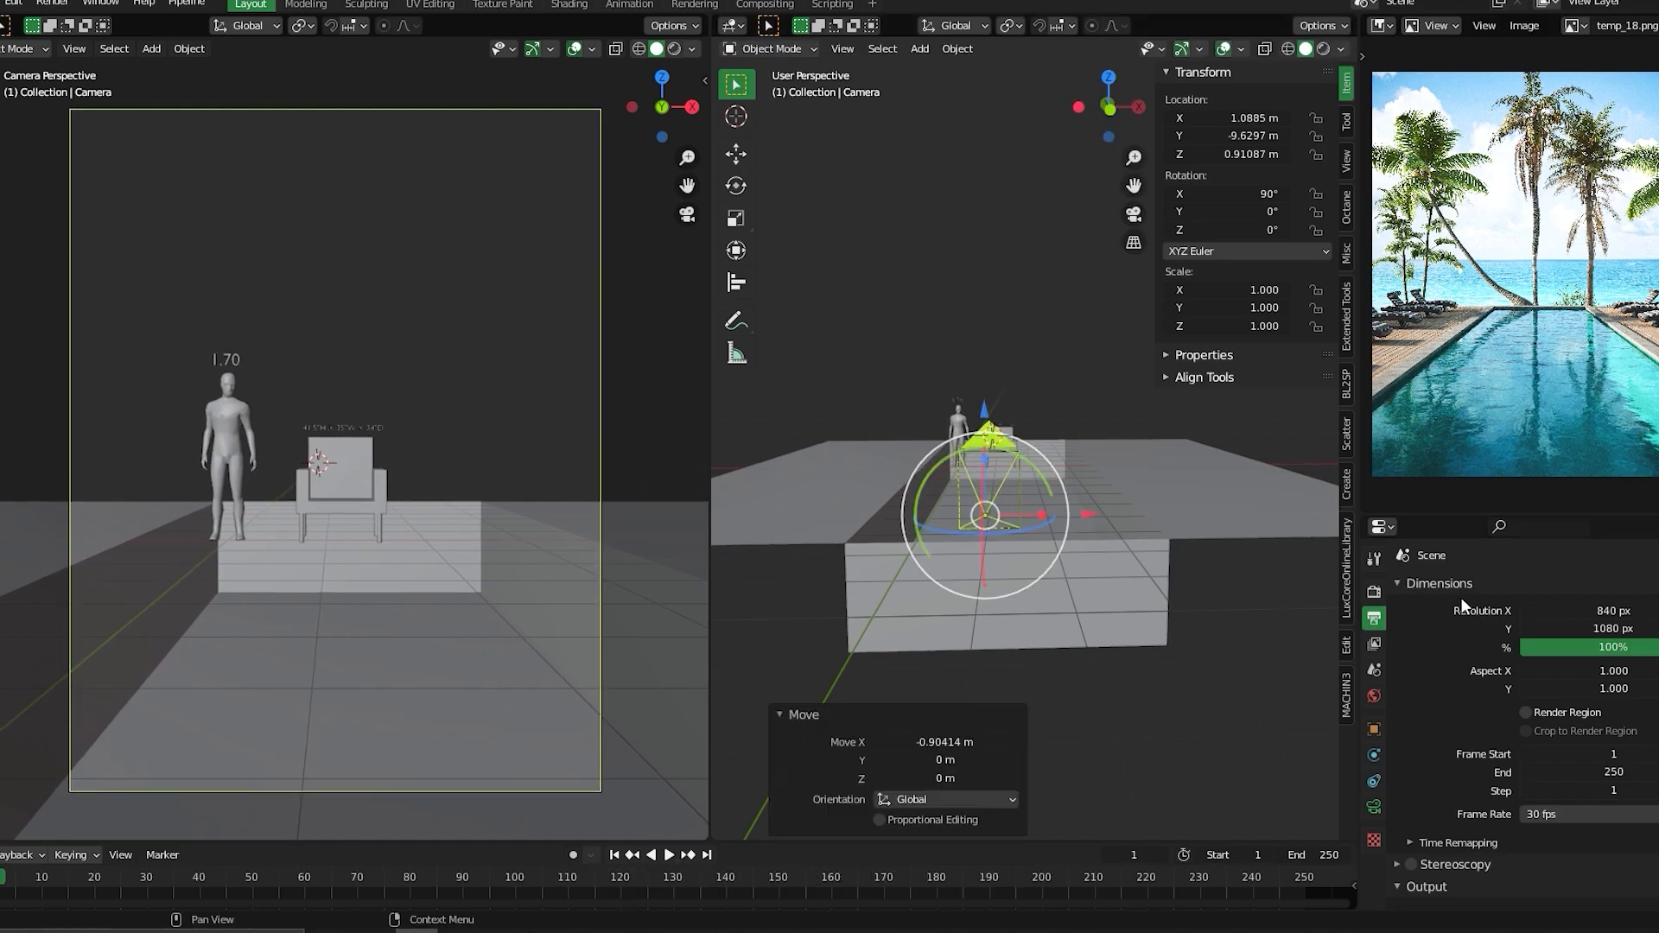
- Turn on the Thirds composition guide in the camera's viewport display settings
click(1374, 806)
scroll(1454, 655, down, 3)
scroll(1456, 655, down, 2)
scroll(1460, 674, down, 5)
scroll(1482, 638, up, 3)
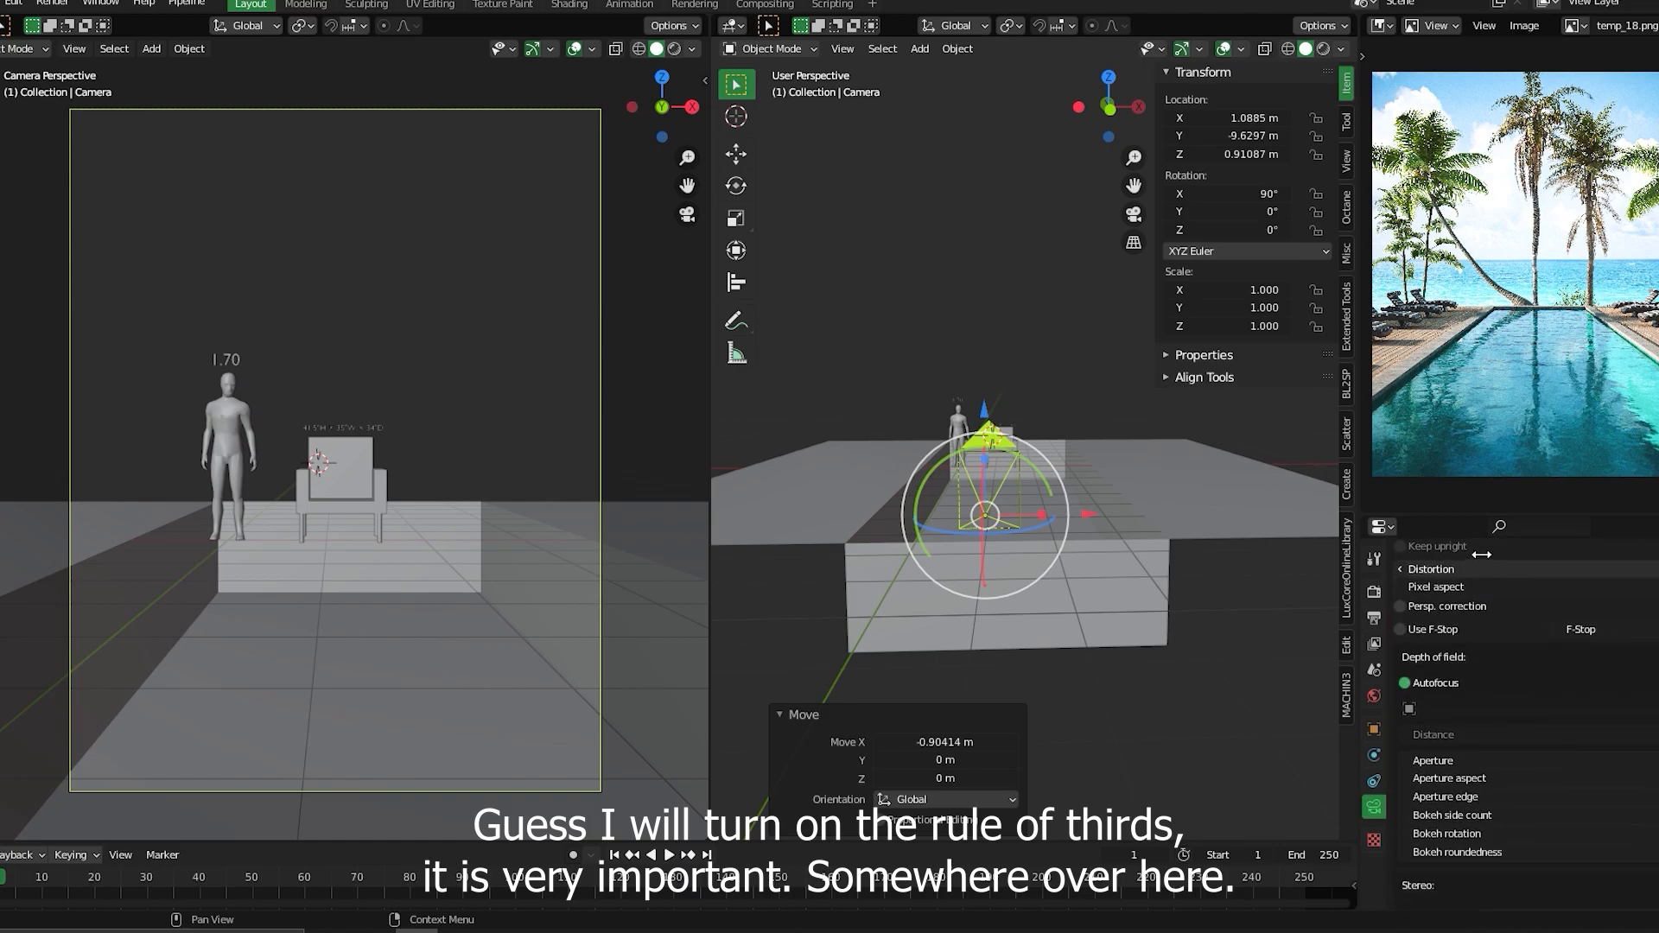
scroll(1448, 731, up, 3)
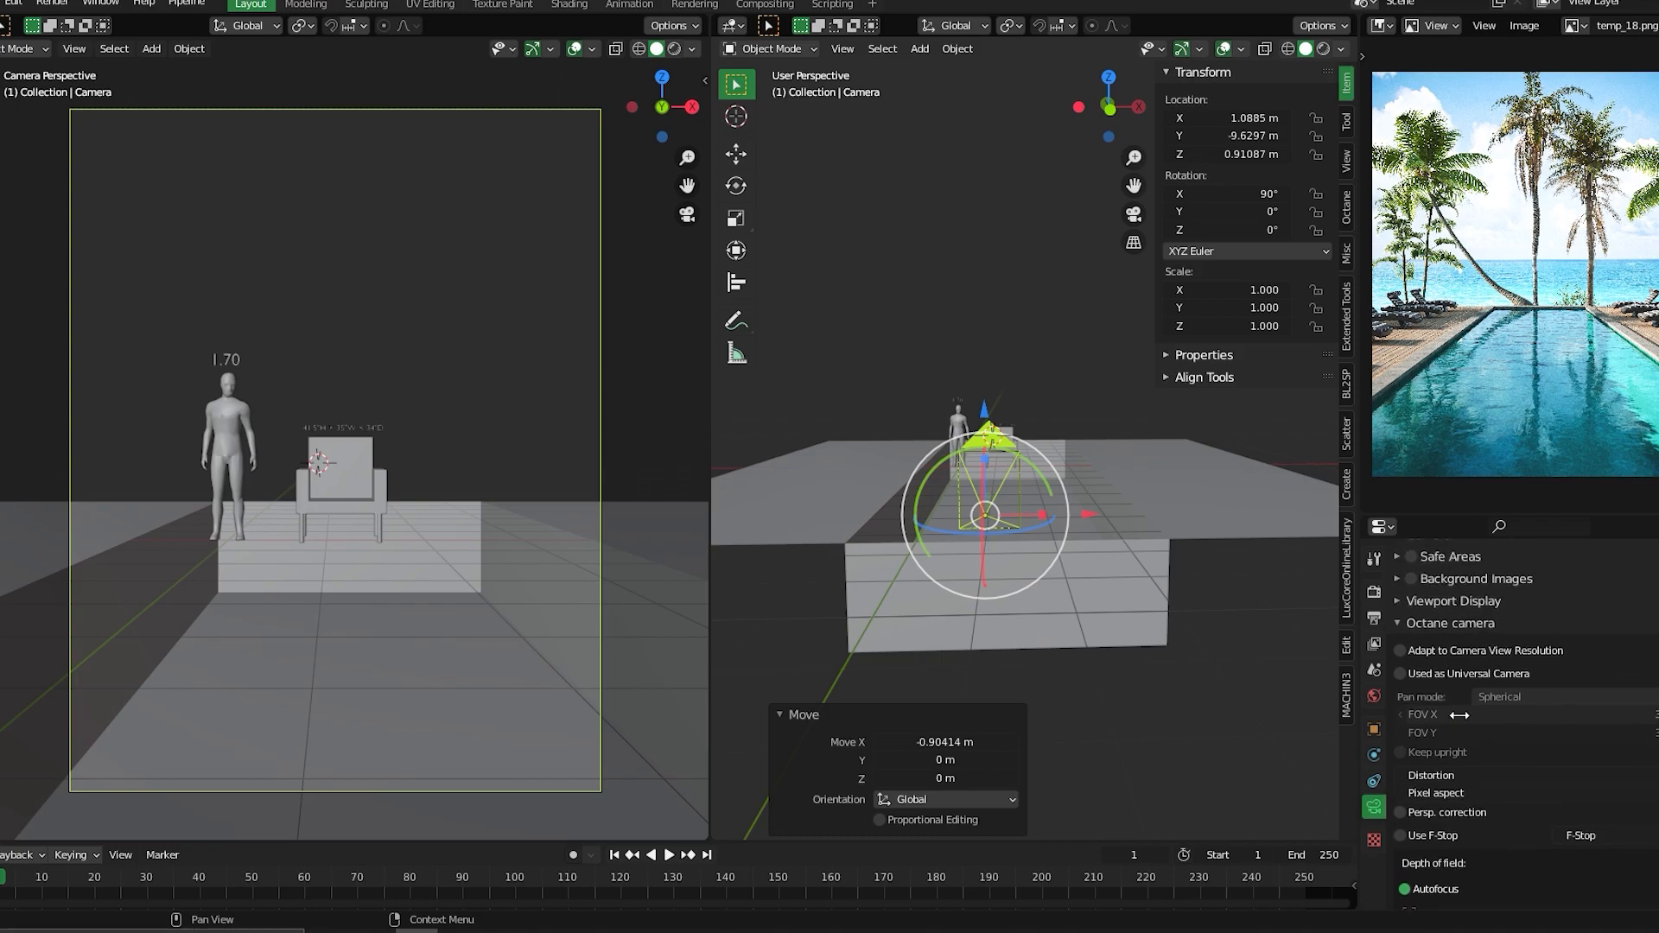
scroll(1412, 643, up, 1)
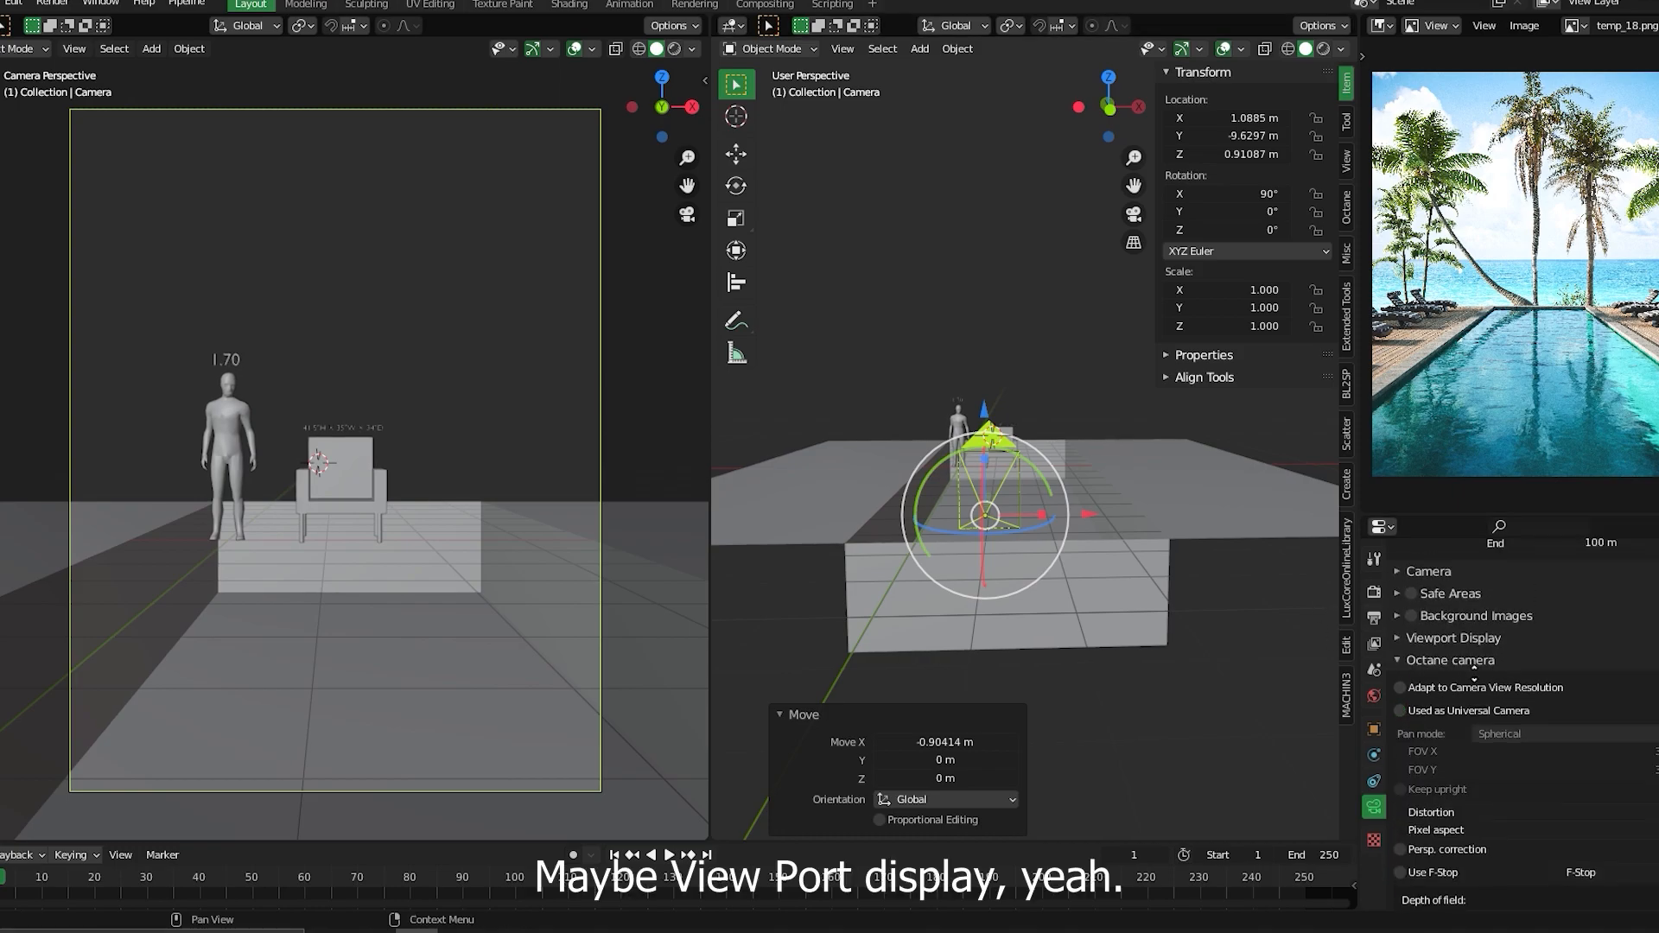
click(1400, 653)
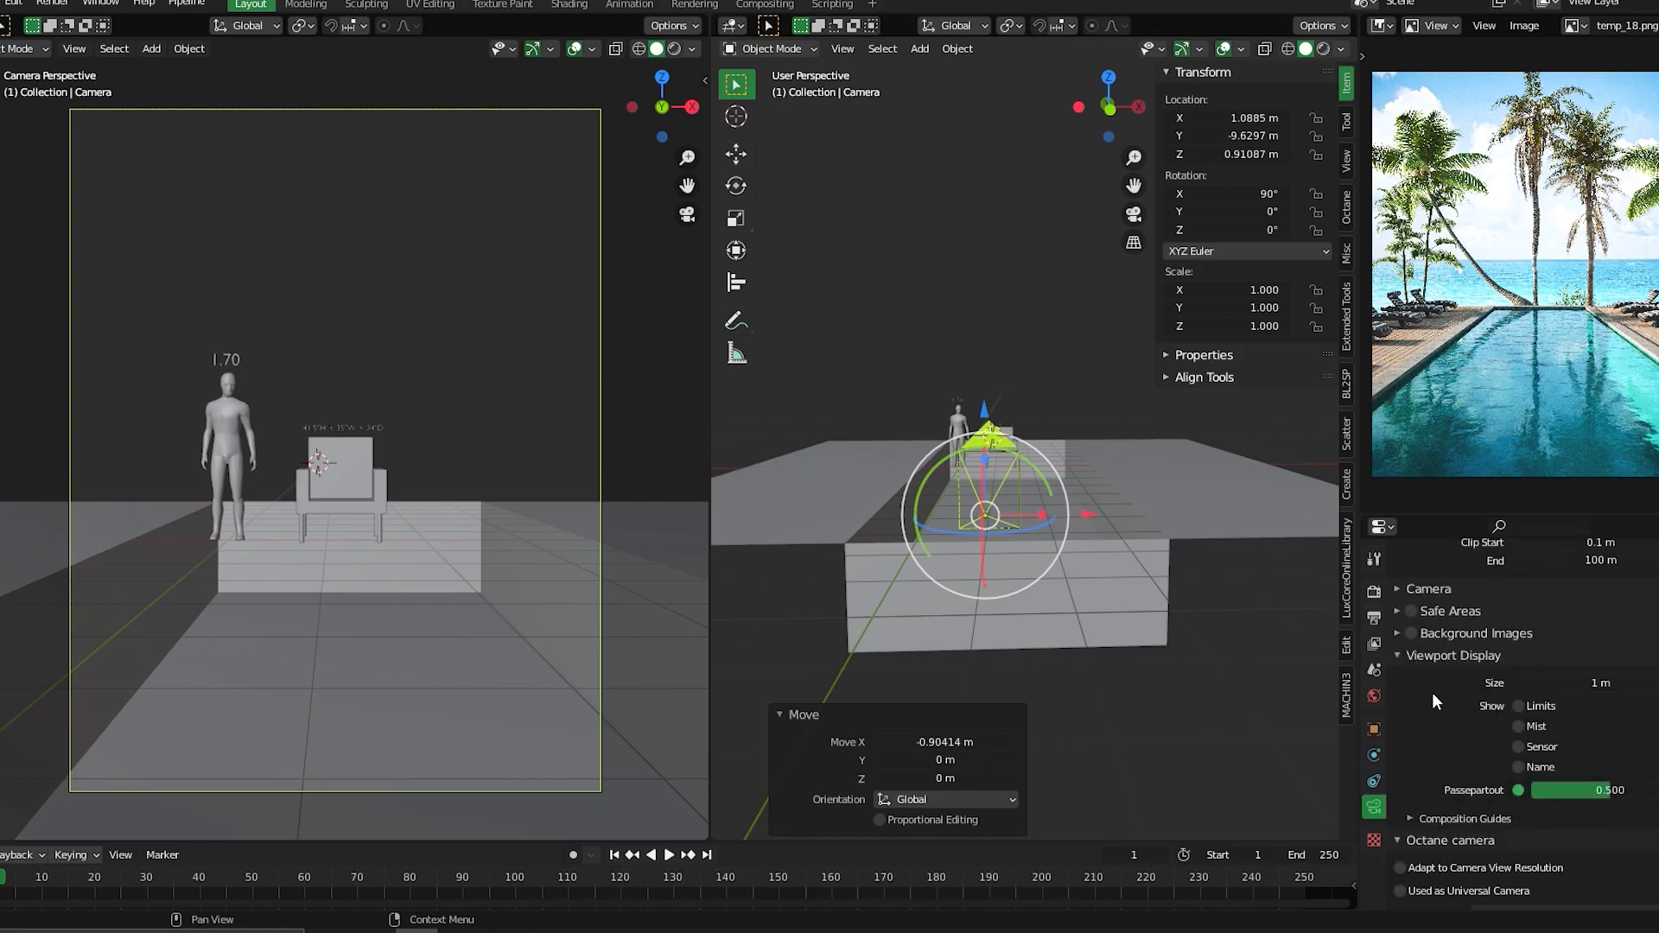
click(1430, 818)
scroll(1438, 807, down, 4)
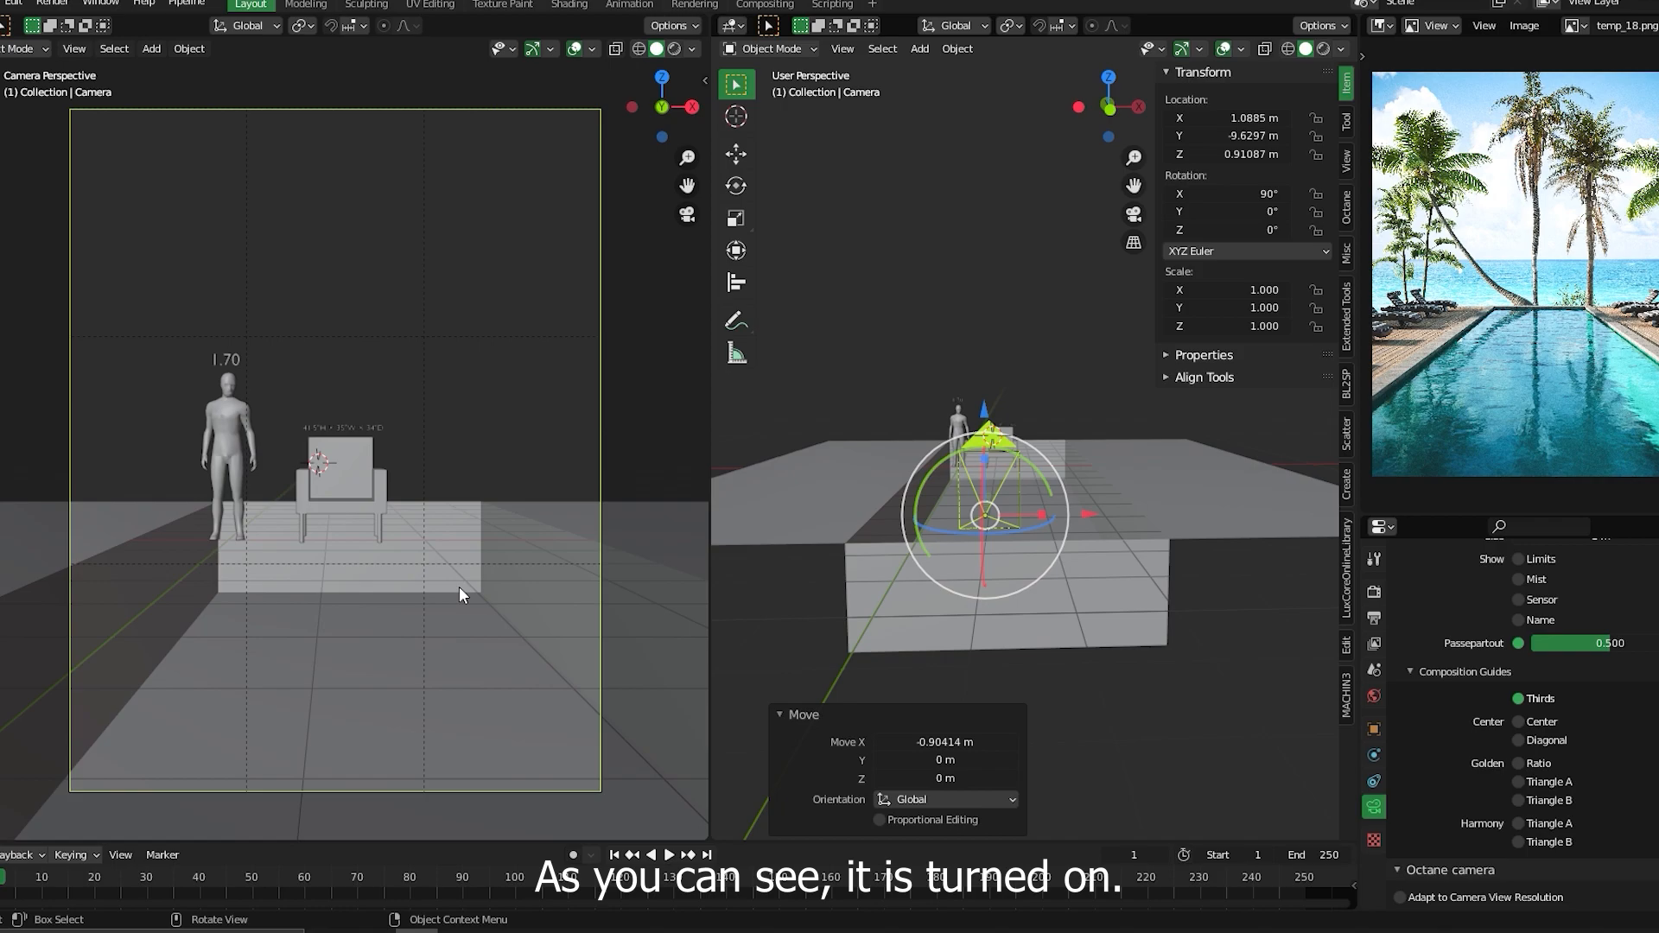
- Examine the shape of the stone edging between the wooden deck and the water in the reference image
middle_drag(1080, 406, 1027, 399)
scroll(1026, 399, down, 4)
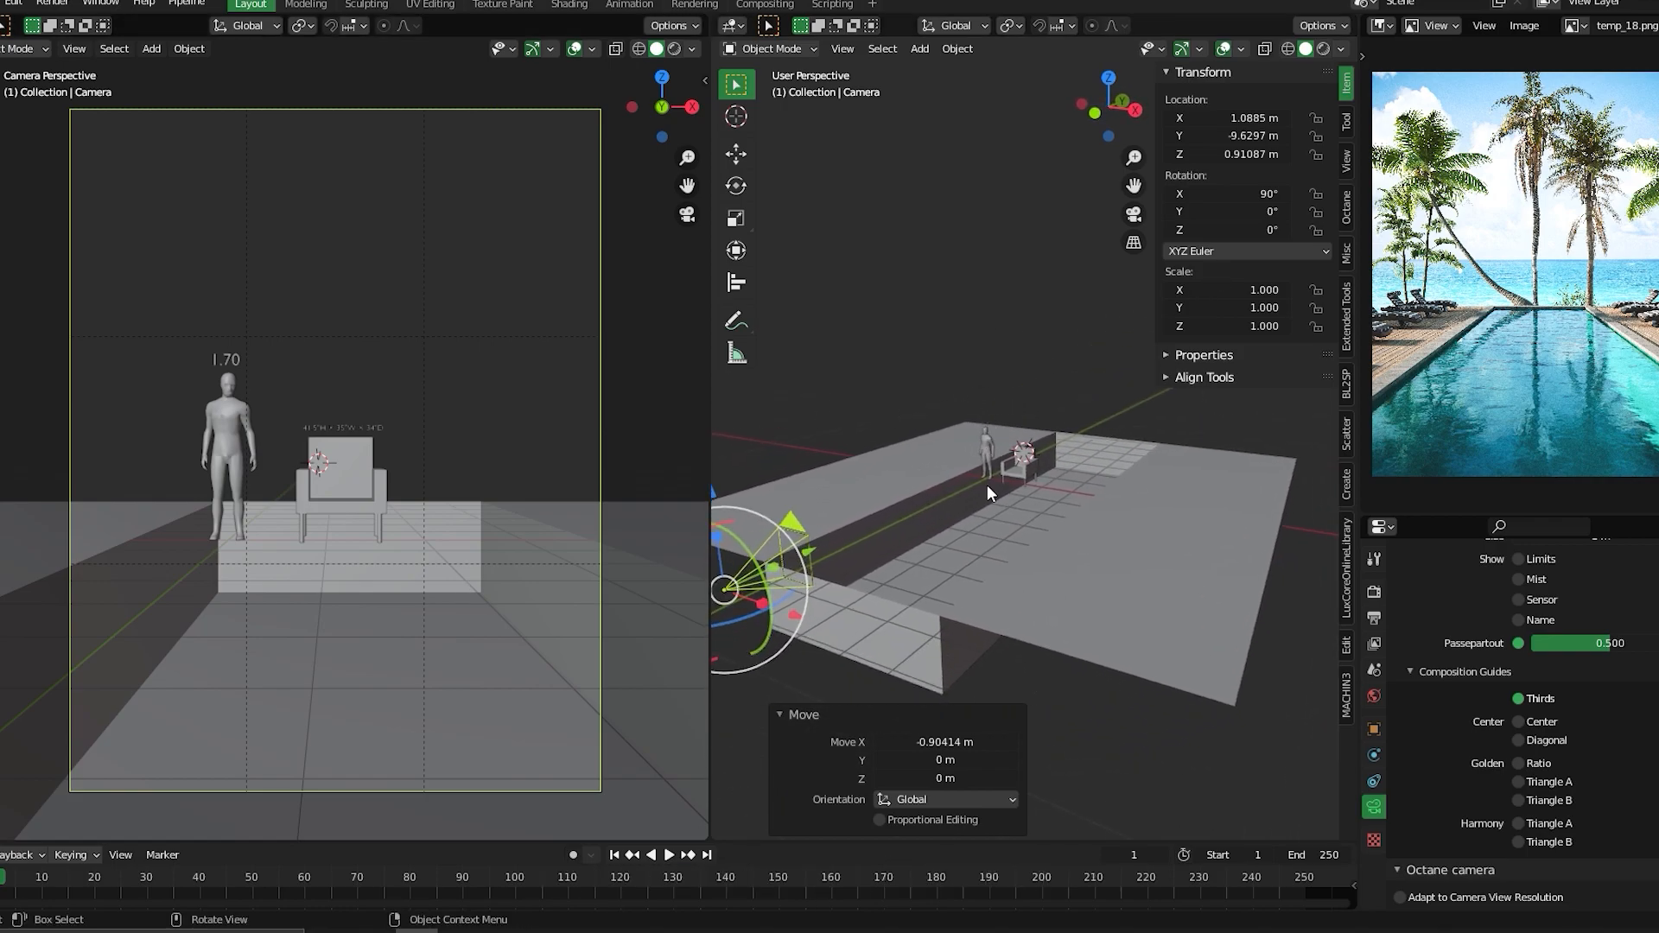
scroll(1055, 472, up, 1)
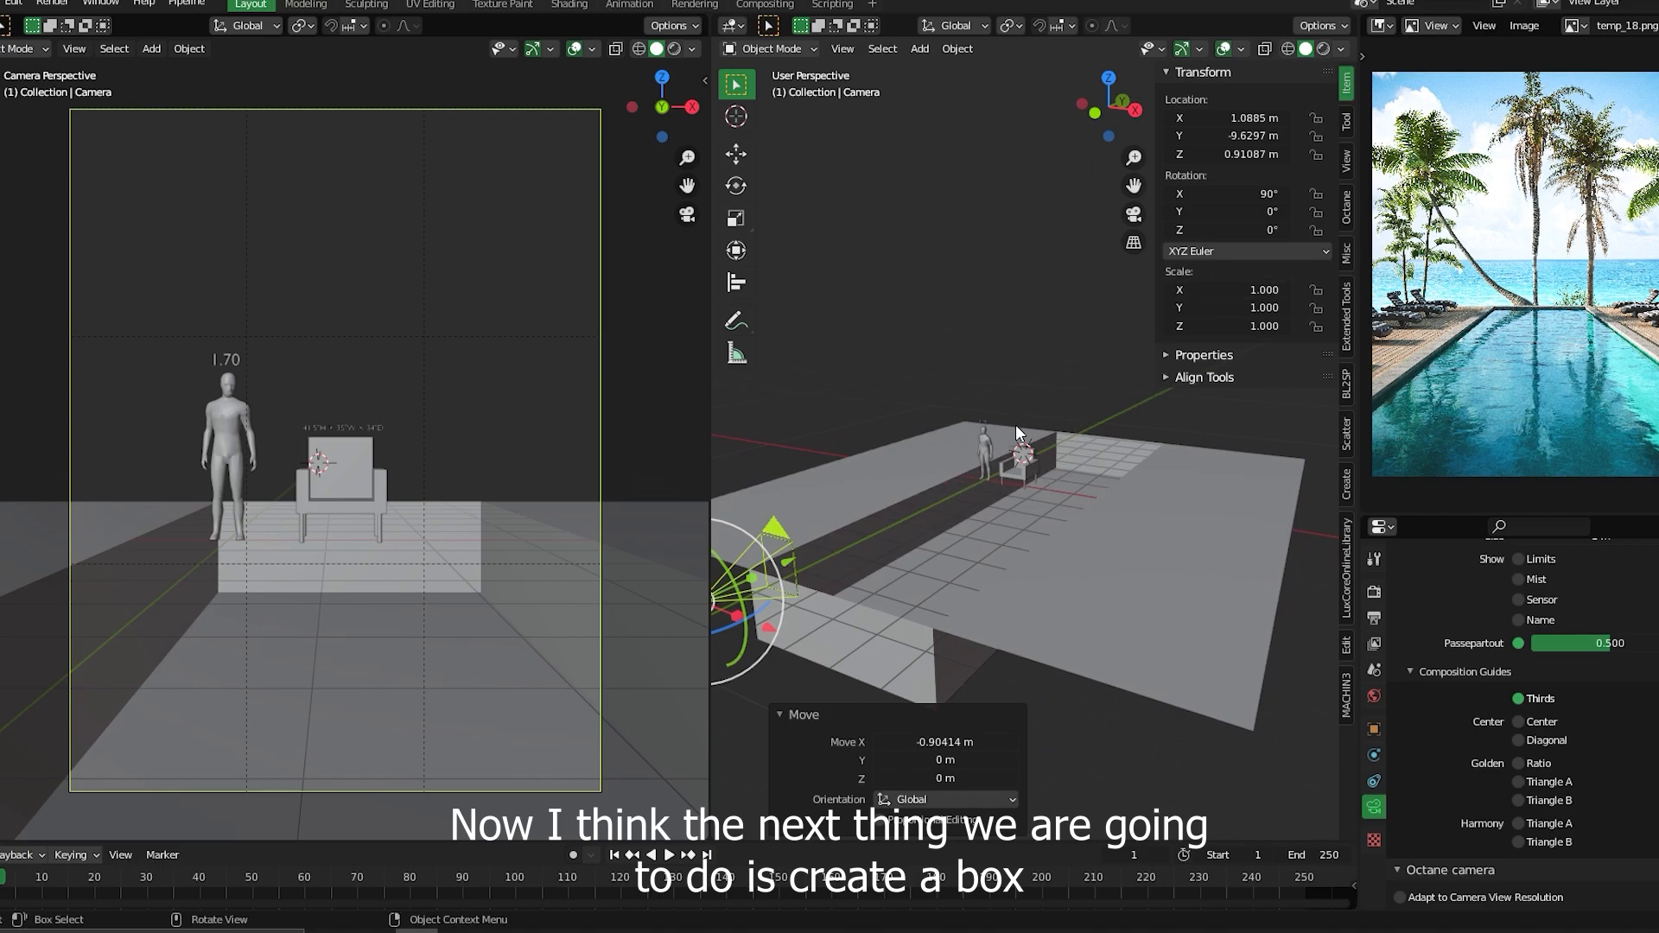
key(shift+a)
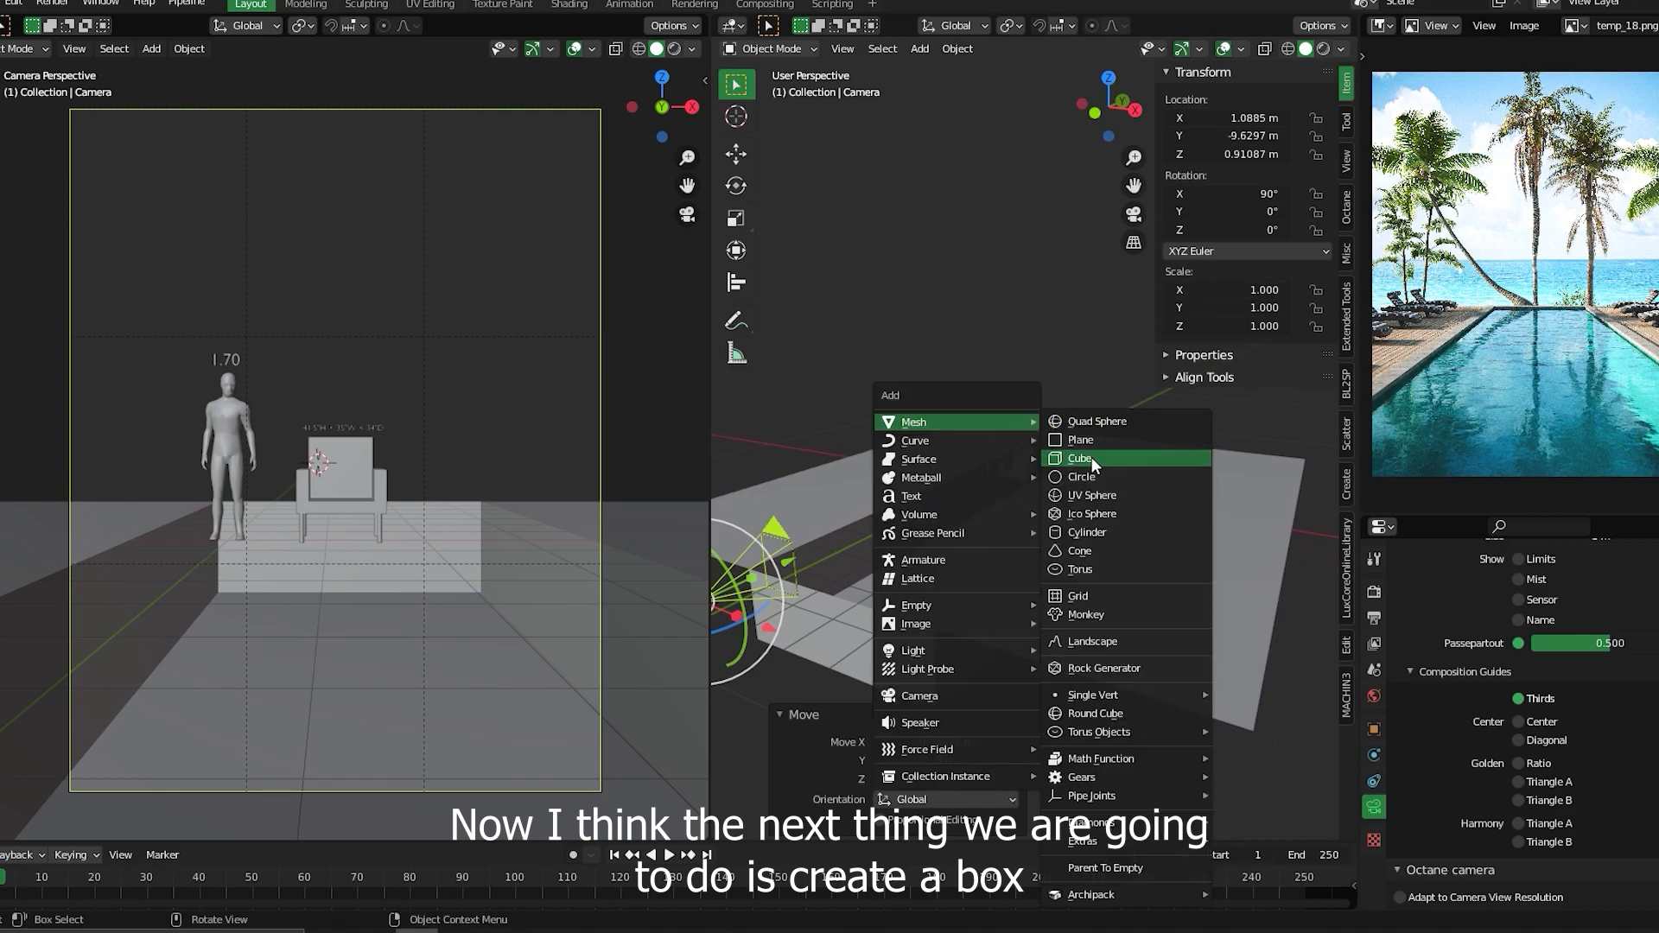
ctrl+middle_drag(1502, 332, 1553, 244)
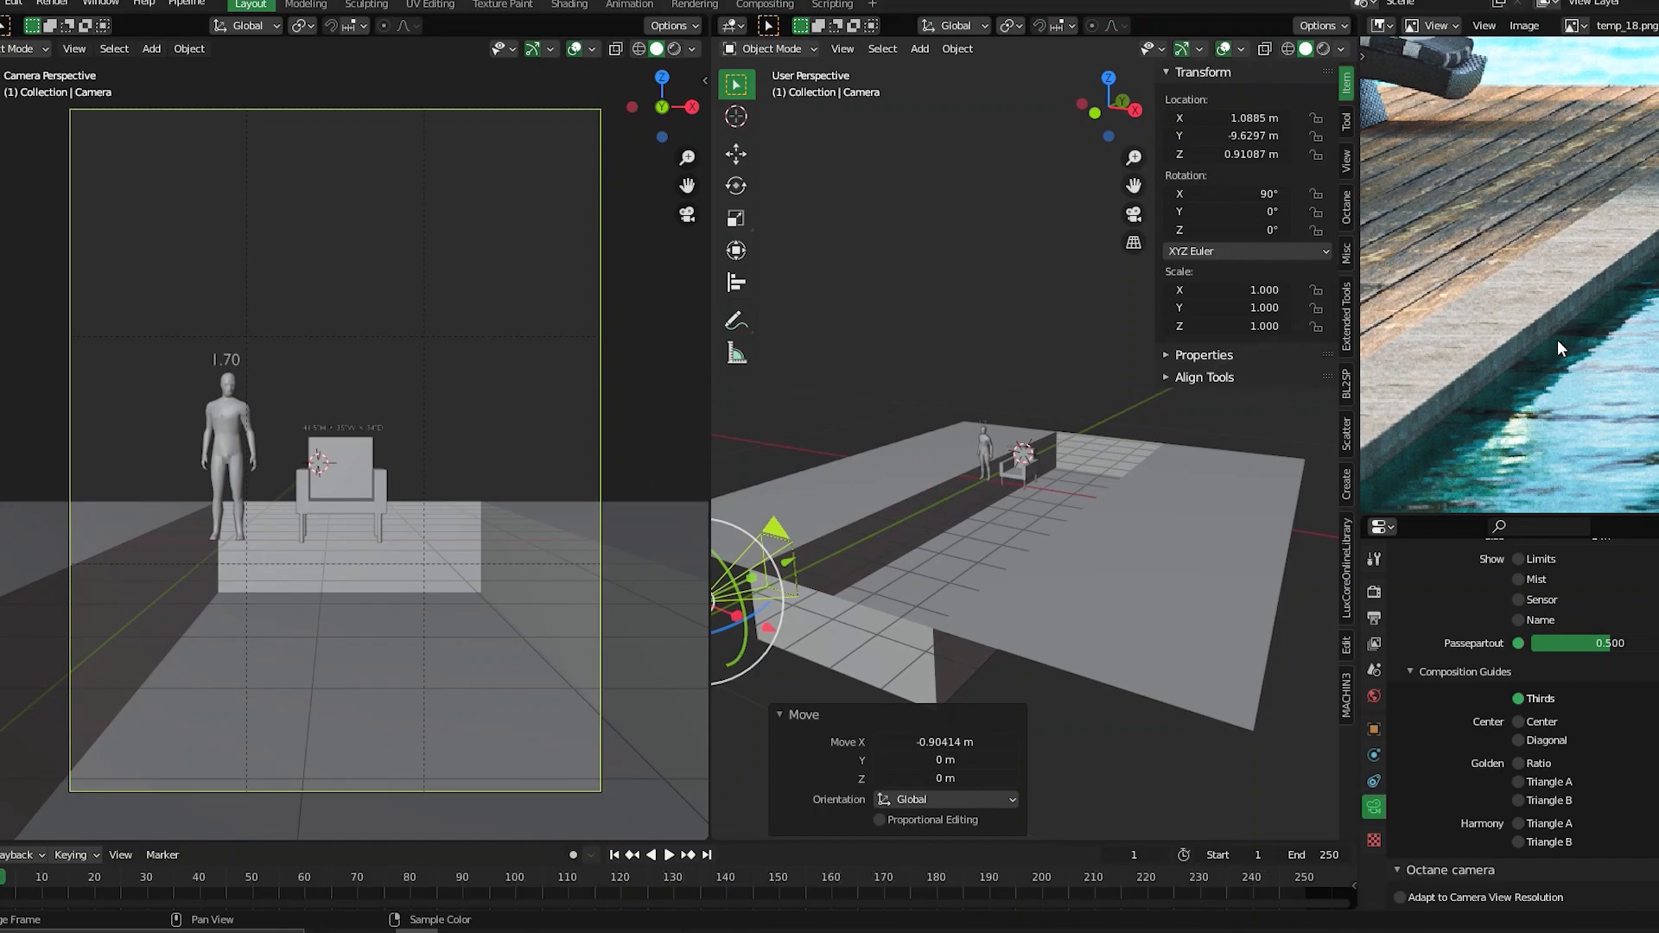
middle_drag(1604, 296, 1566, 281)
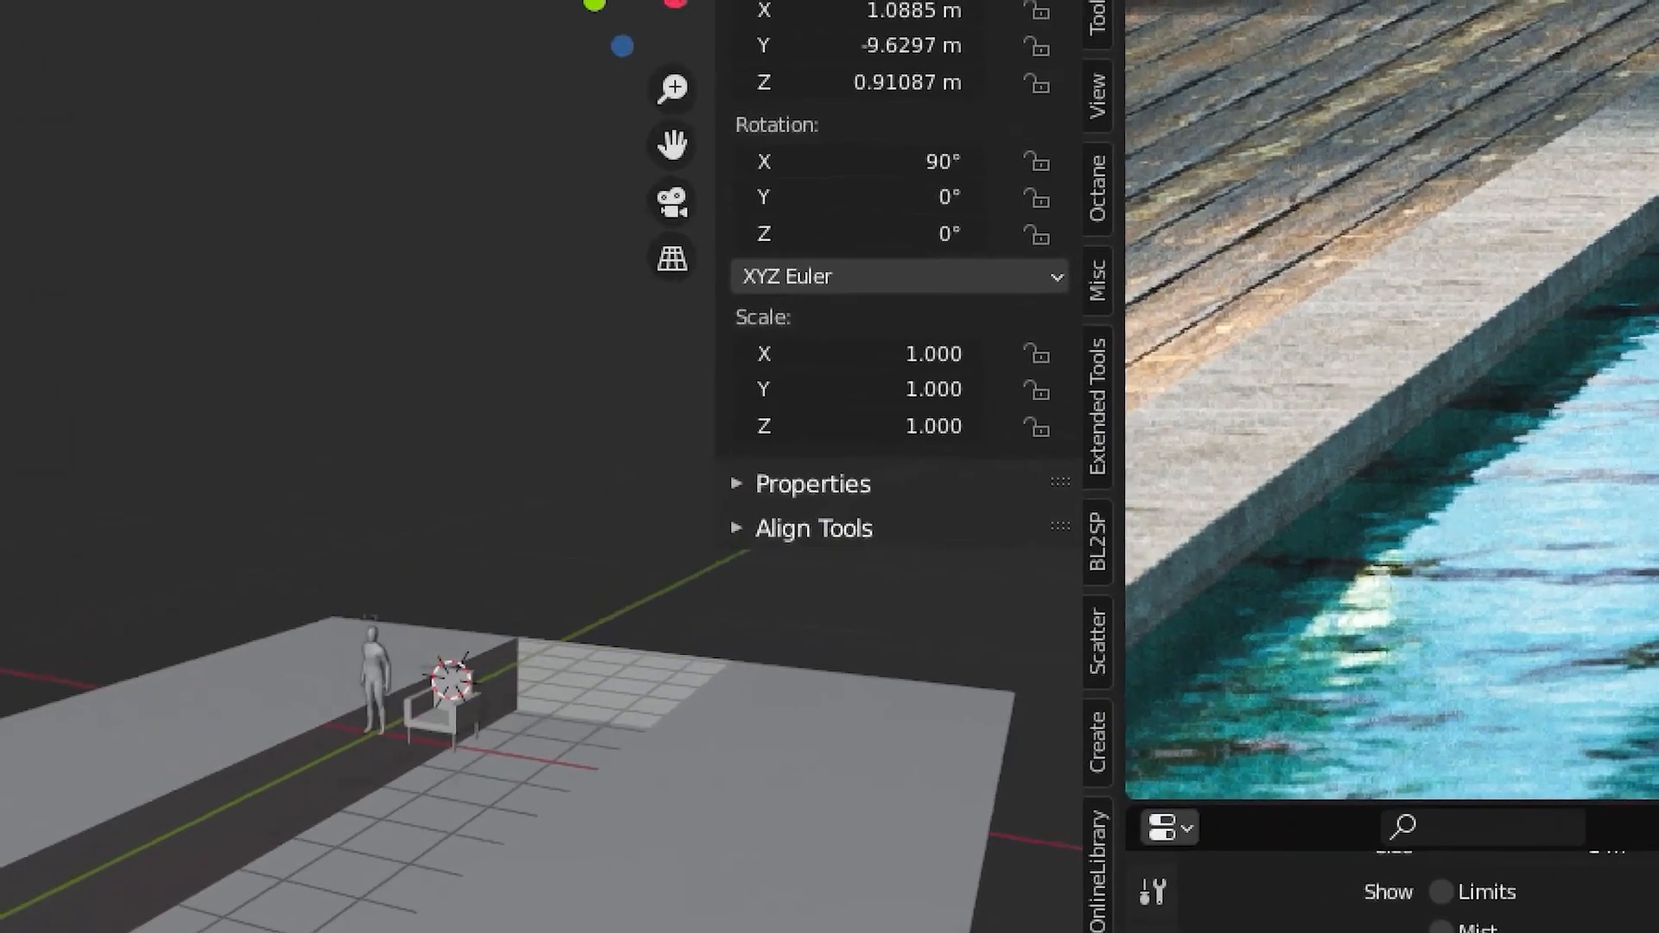
click(1513, 224)
mouse_move(1508, 196)
mouse_down()
mouse_move(1419, 429)
mouse_move(1534, 104)
mouse_up()
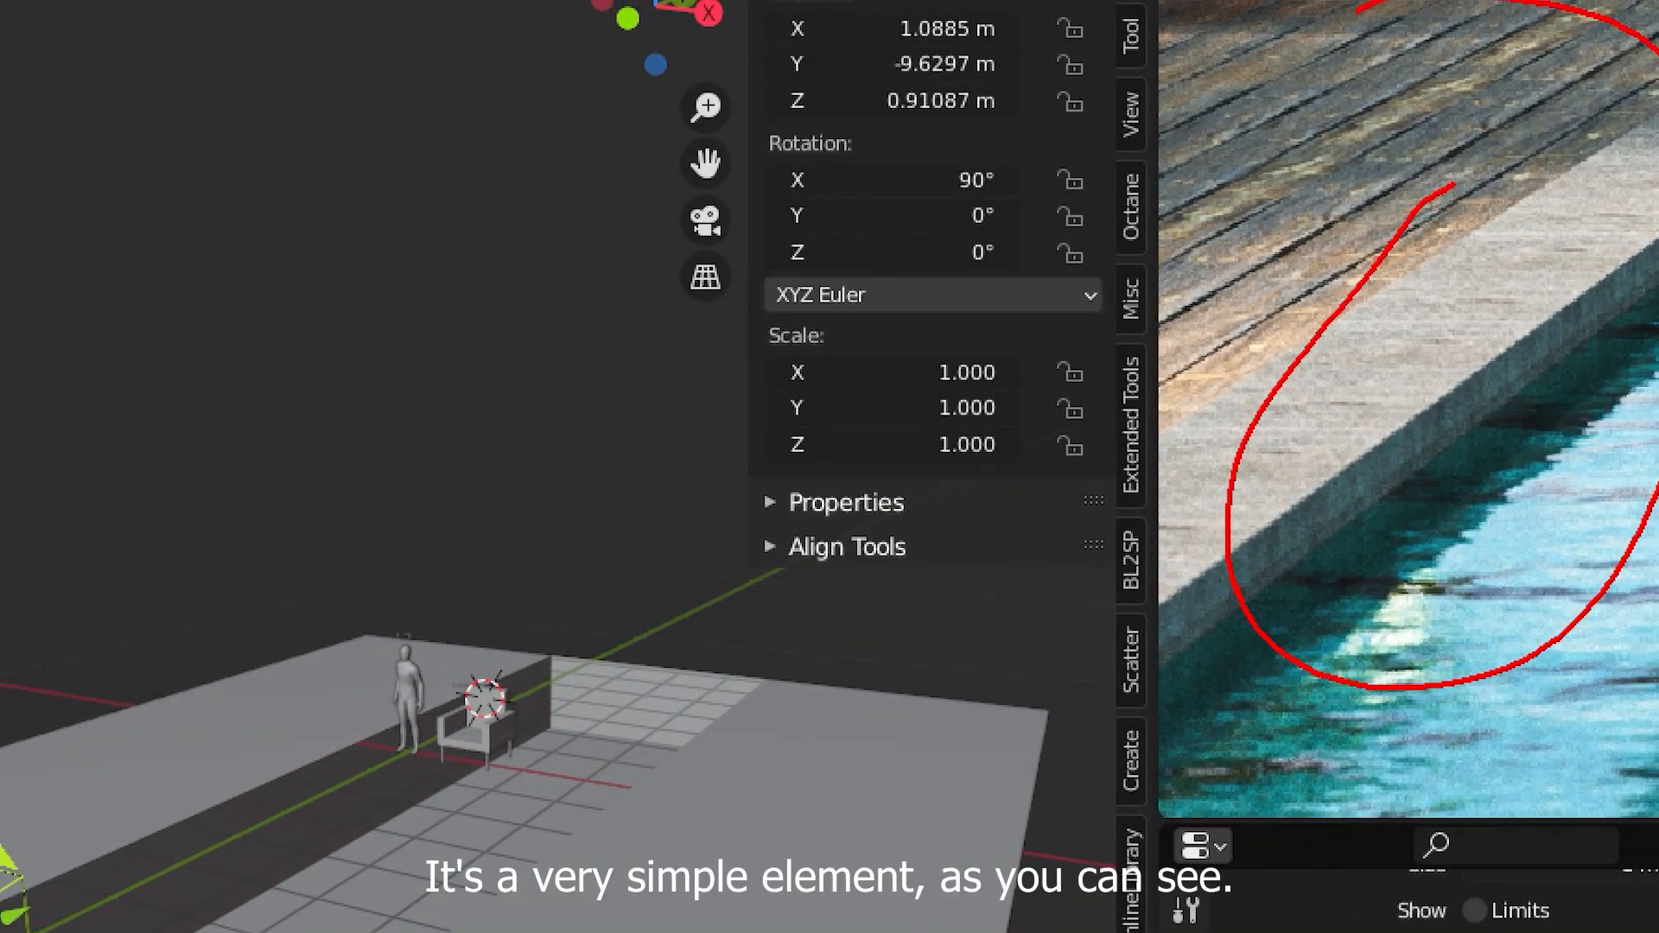
key(e)
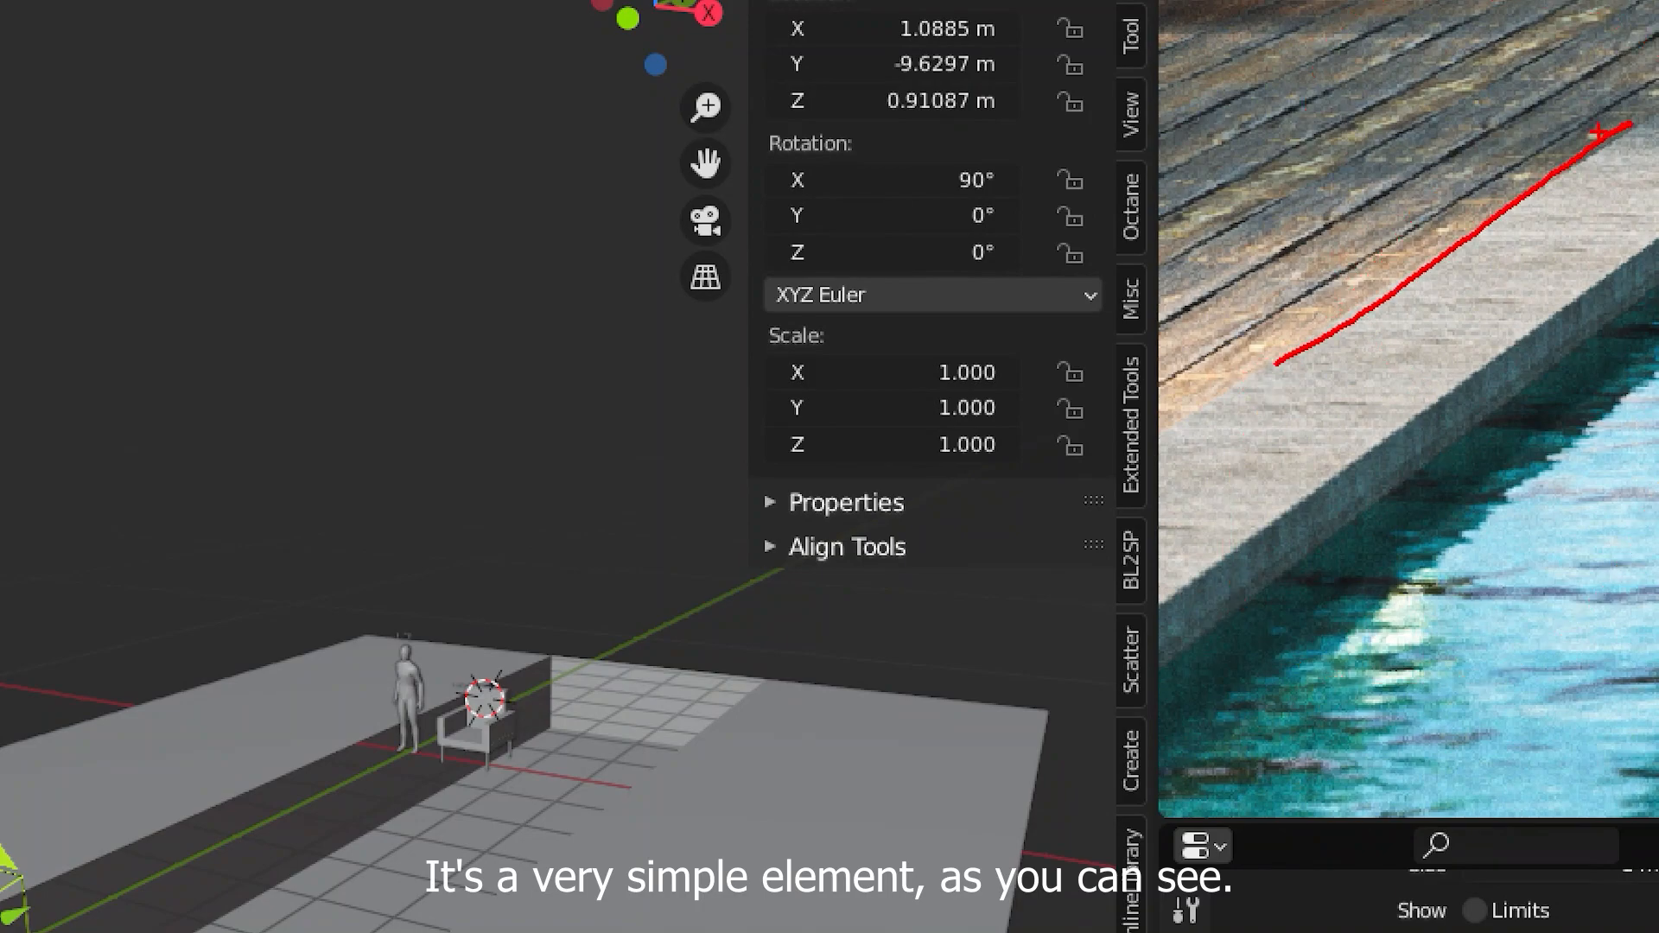
drag(1646, 119, 1504, 394)
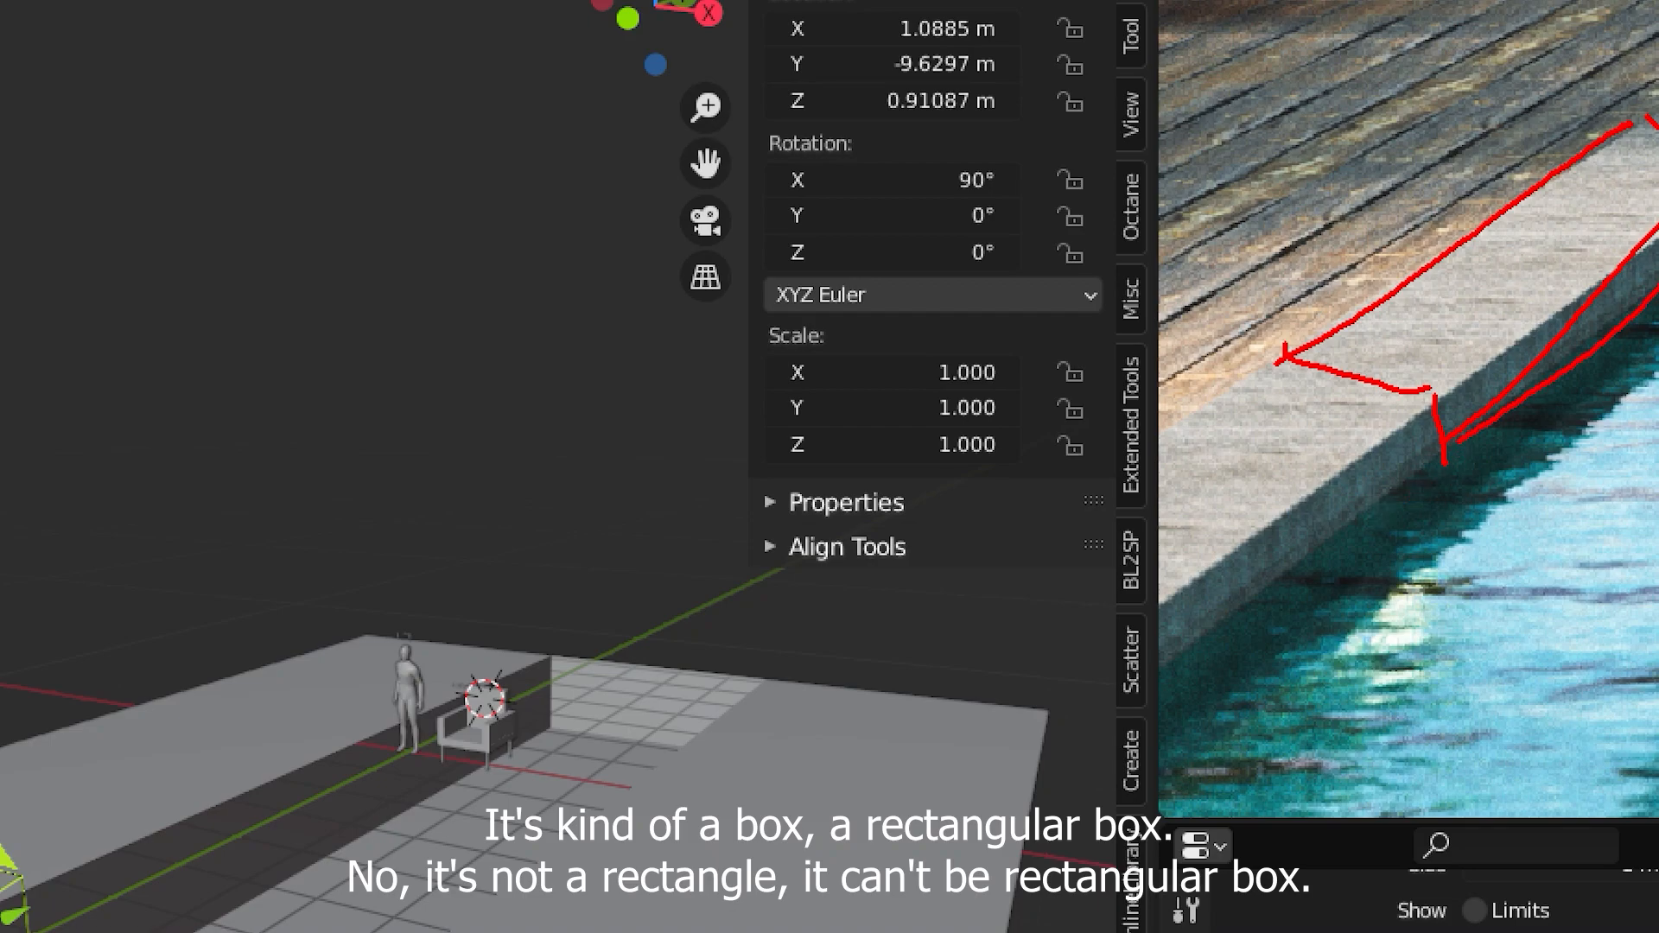
key(Escape)
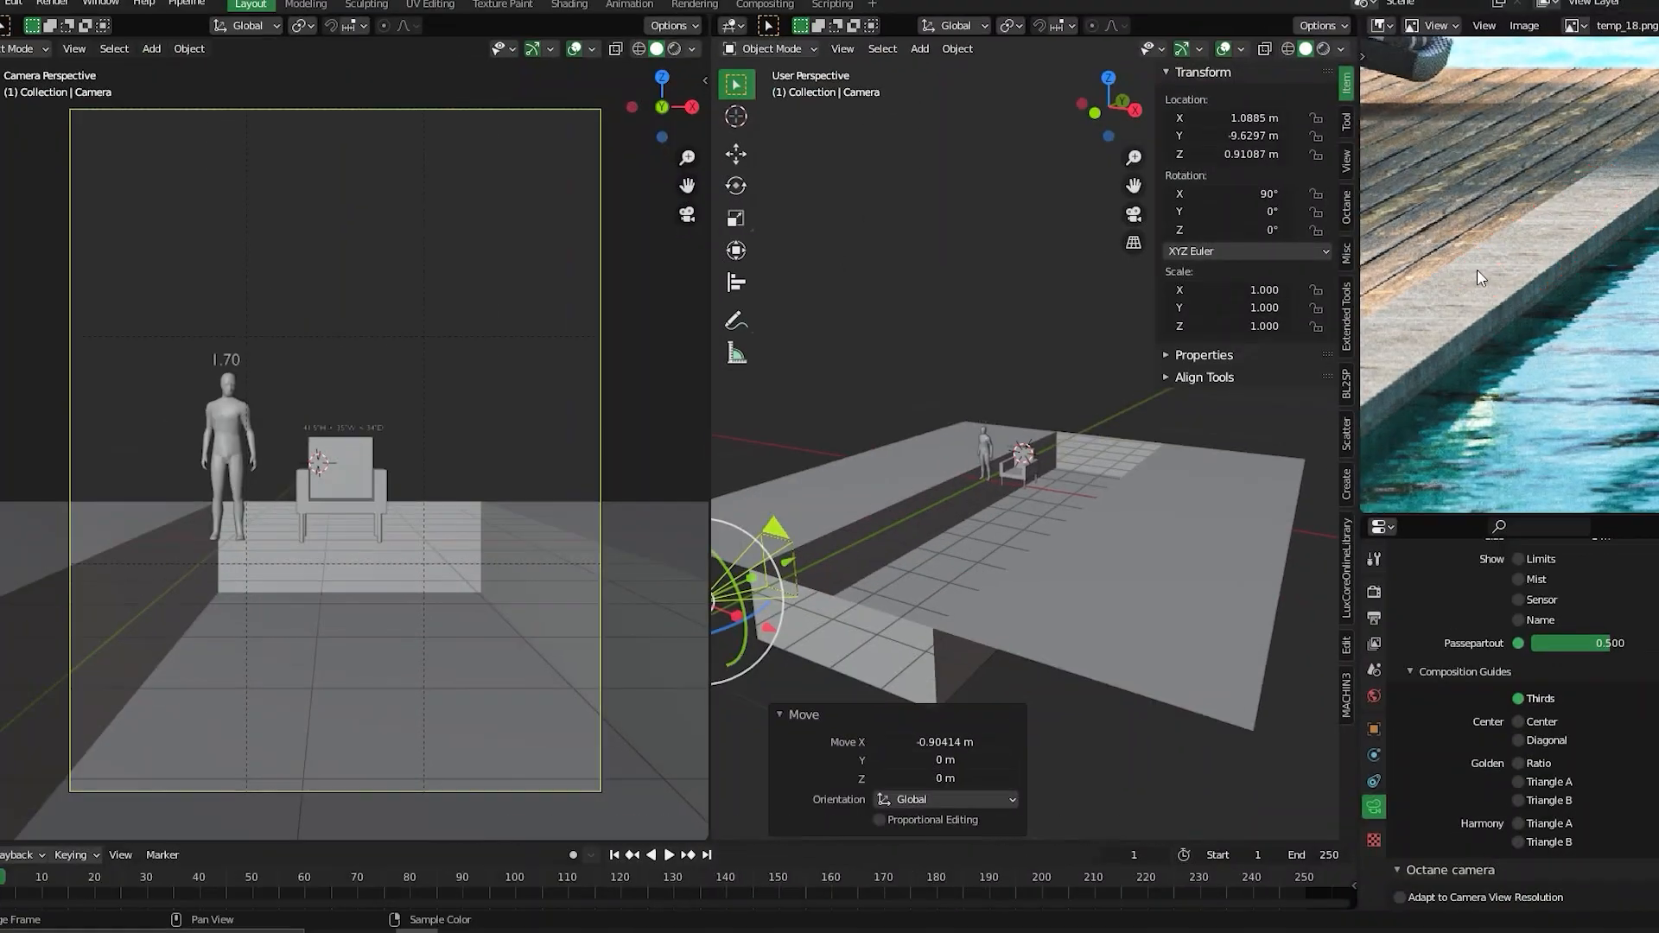
- Add a cube to the scene and scale it uniformly to about 0.408
mouse_move(990, 487)
middle_down()
mouse_move(1005, 481)
mouse_move(993, 495)
mouse_move(998, 436)
mouse_move(1040, 444)
mouse_move(1040, 473)
middle_up()
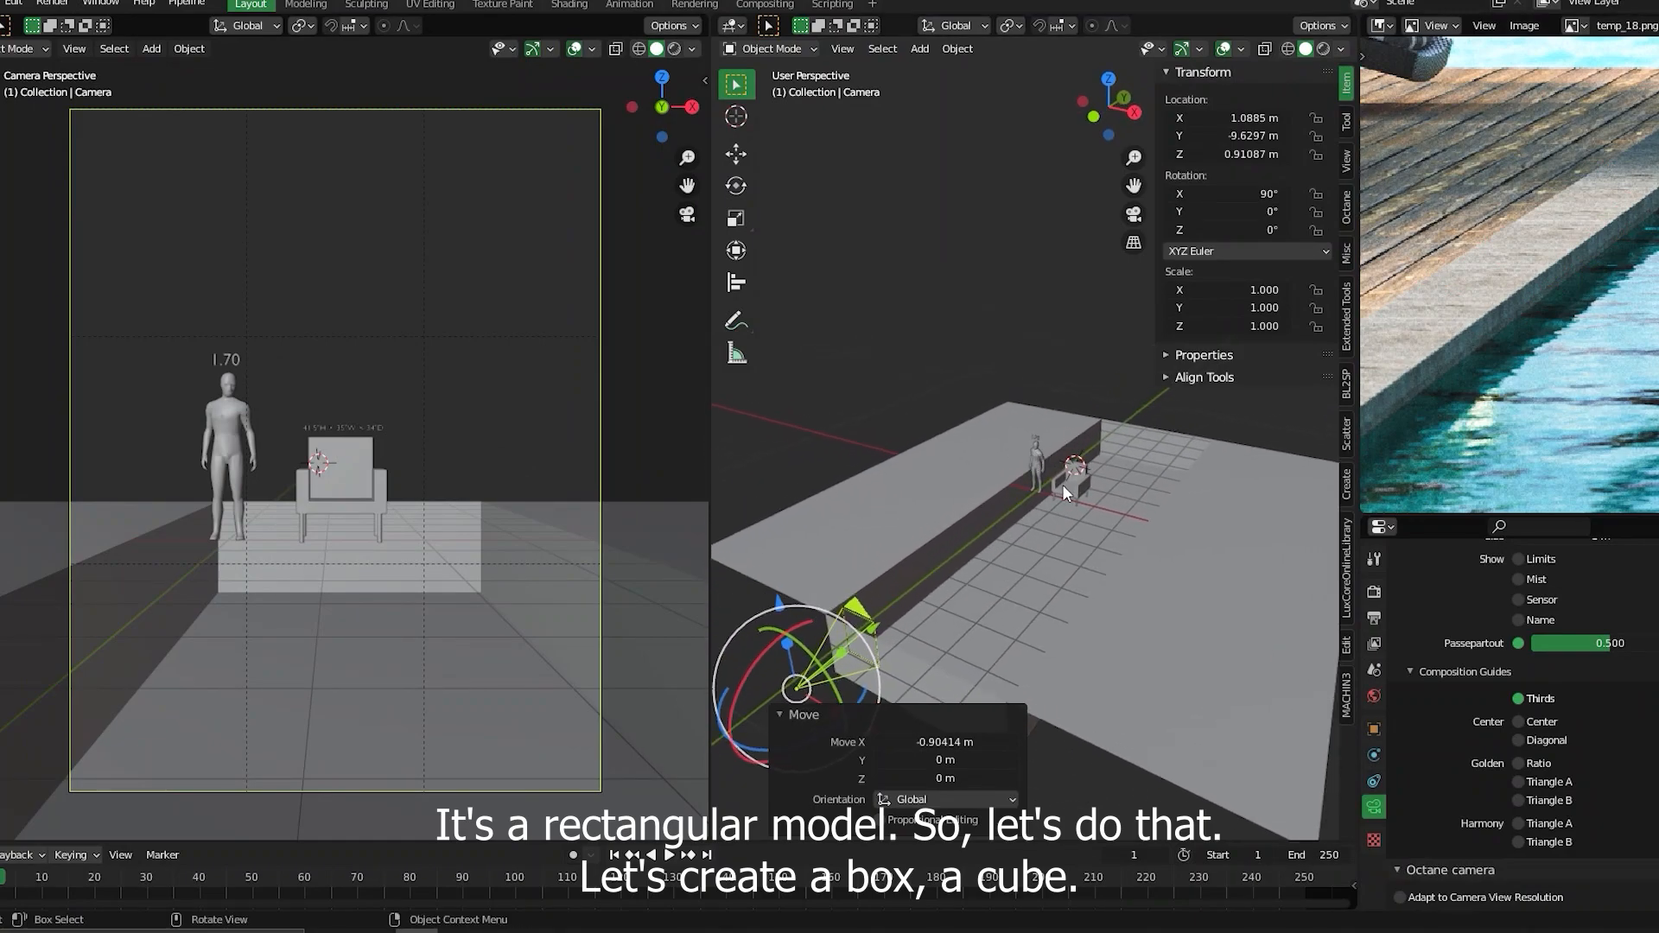
key(shift+a)
mouse_move(1001, 471)
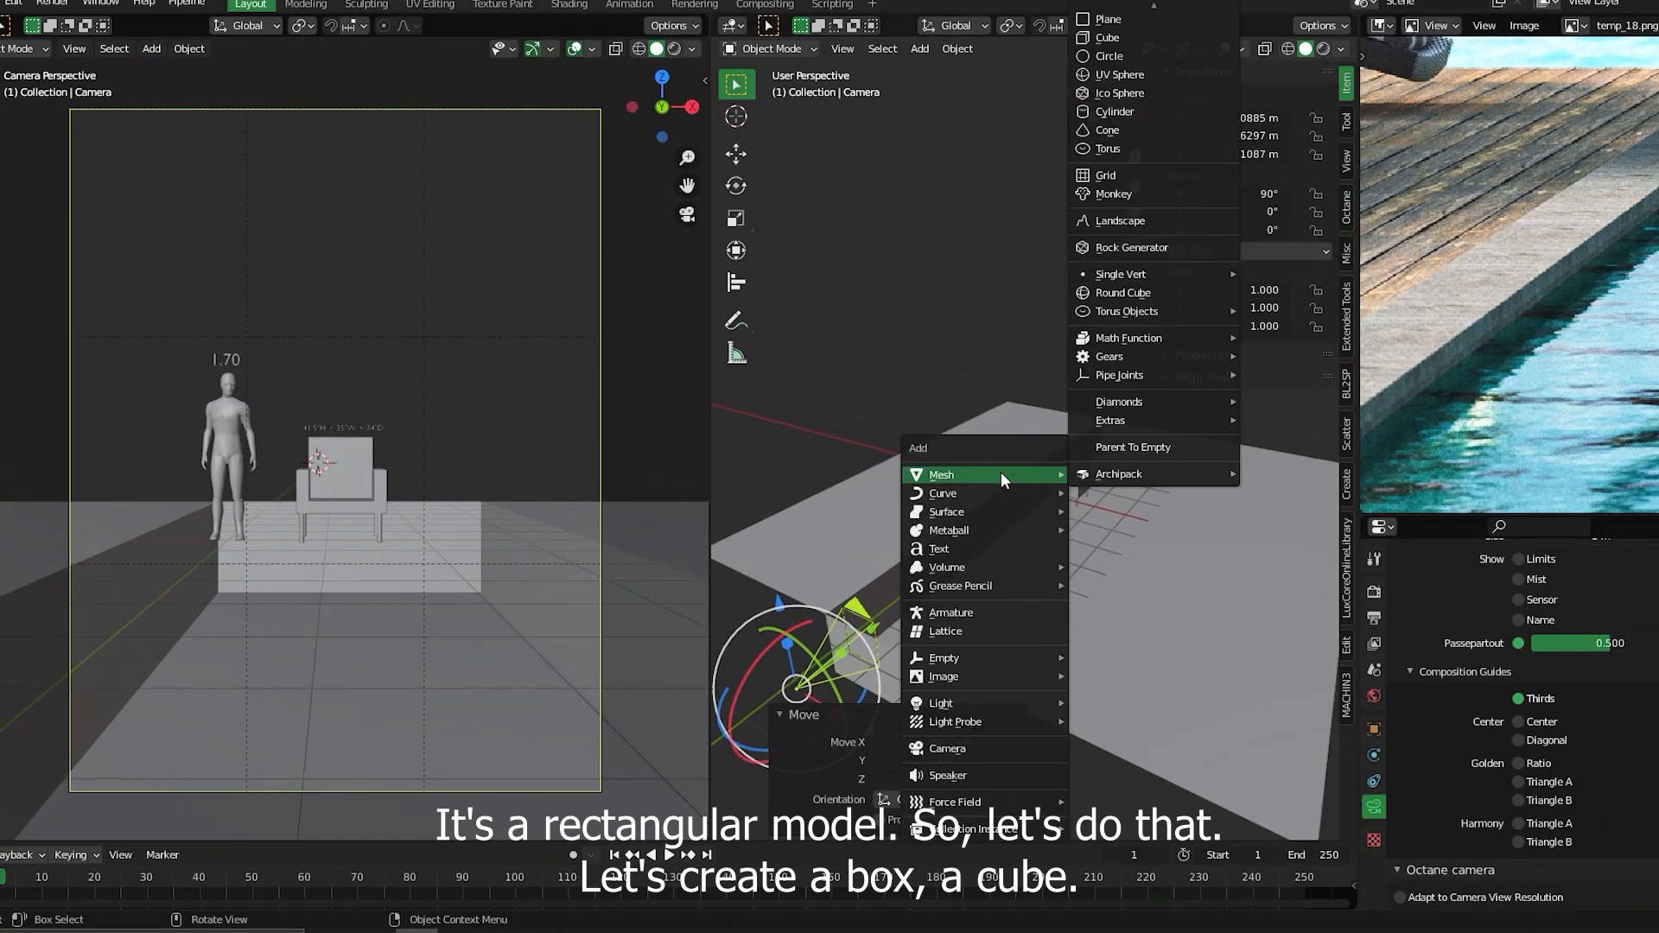
click(1119, 38)
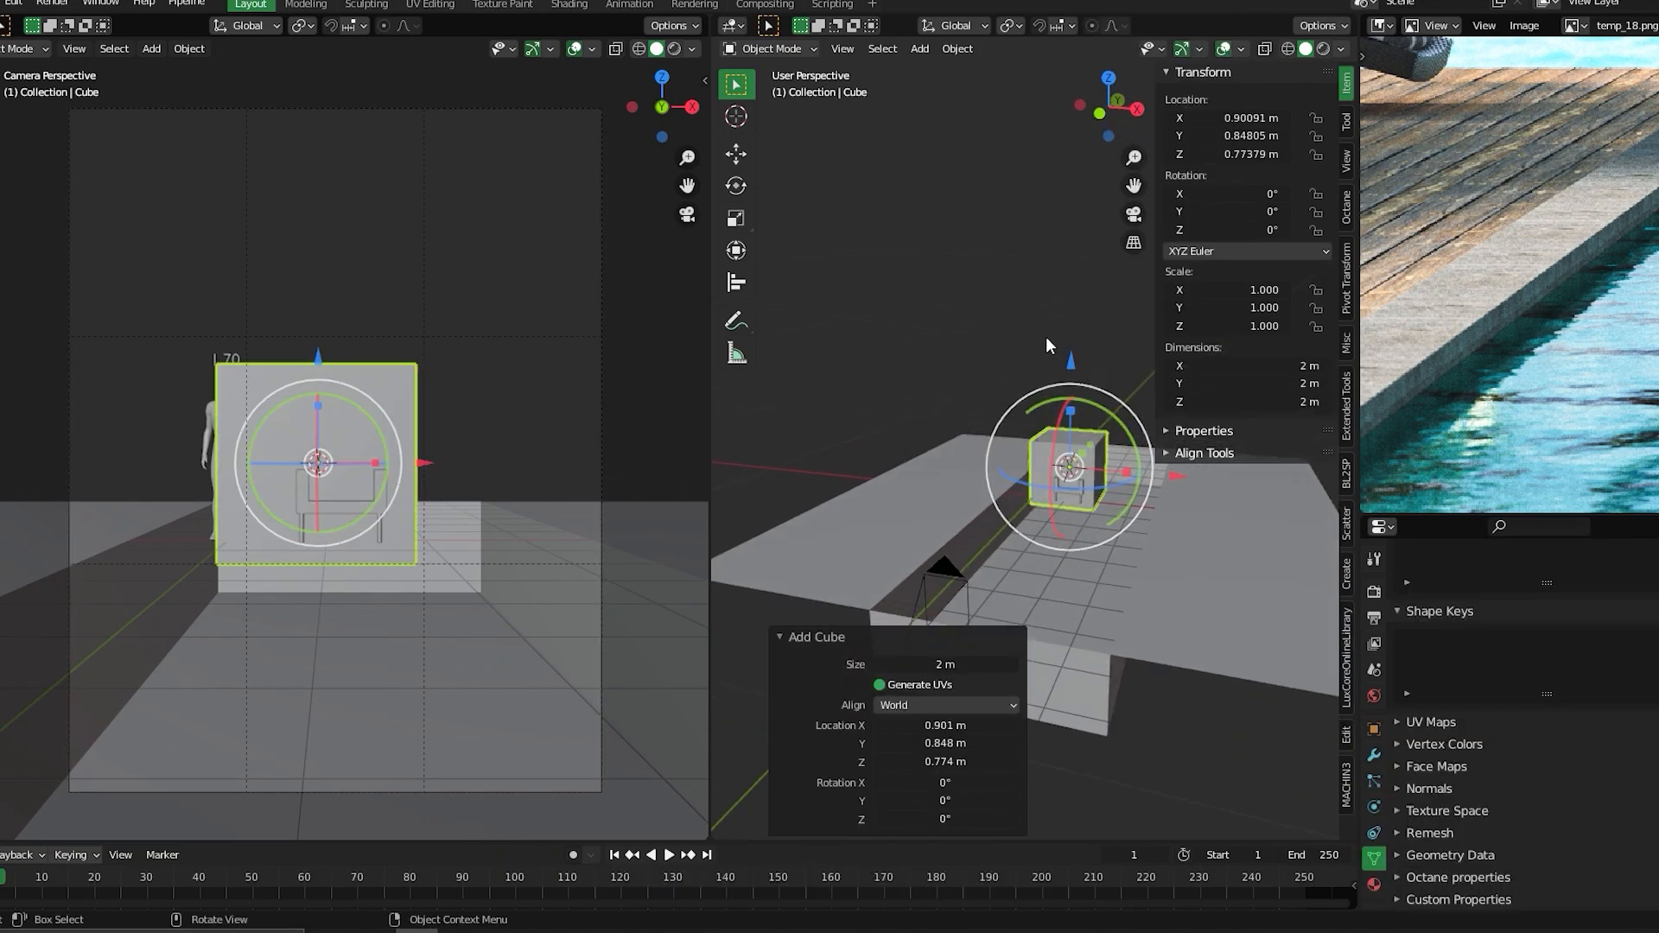
middle_drag(1054, 421, 1087, 416)
key(s)
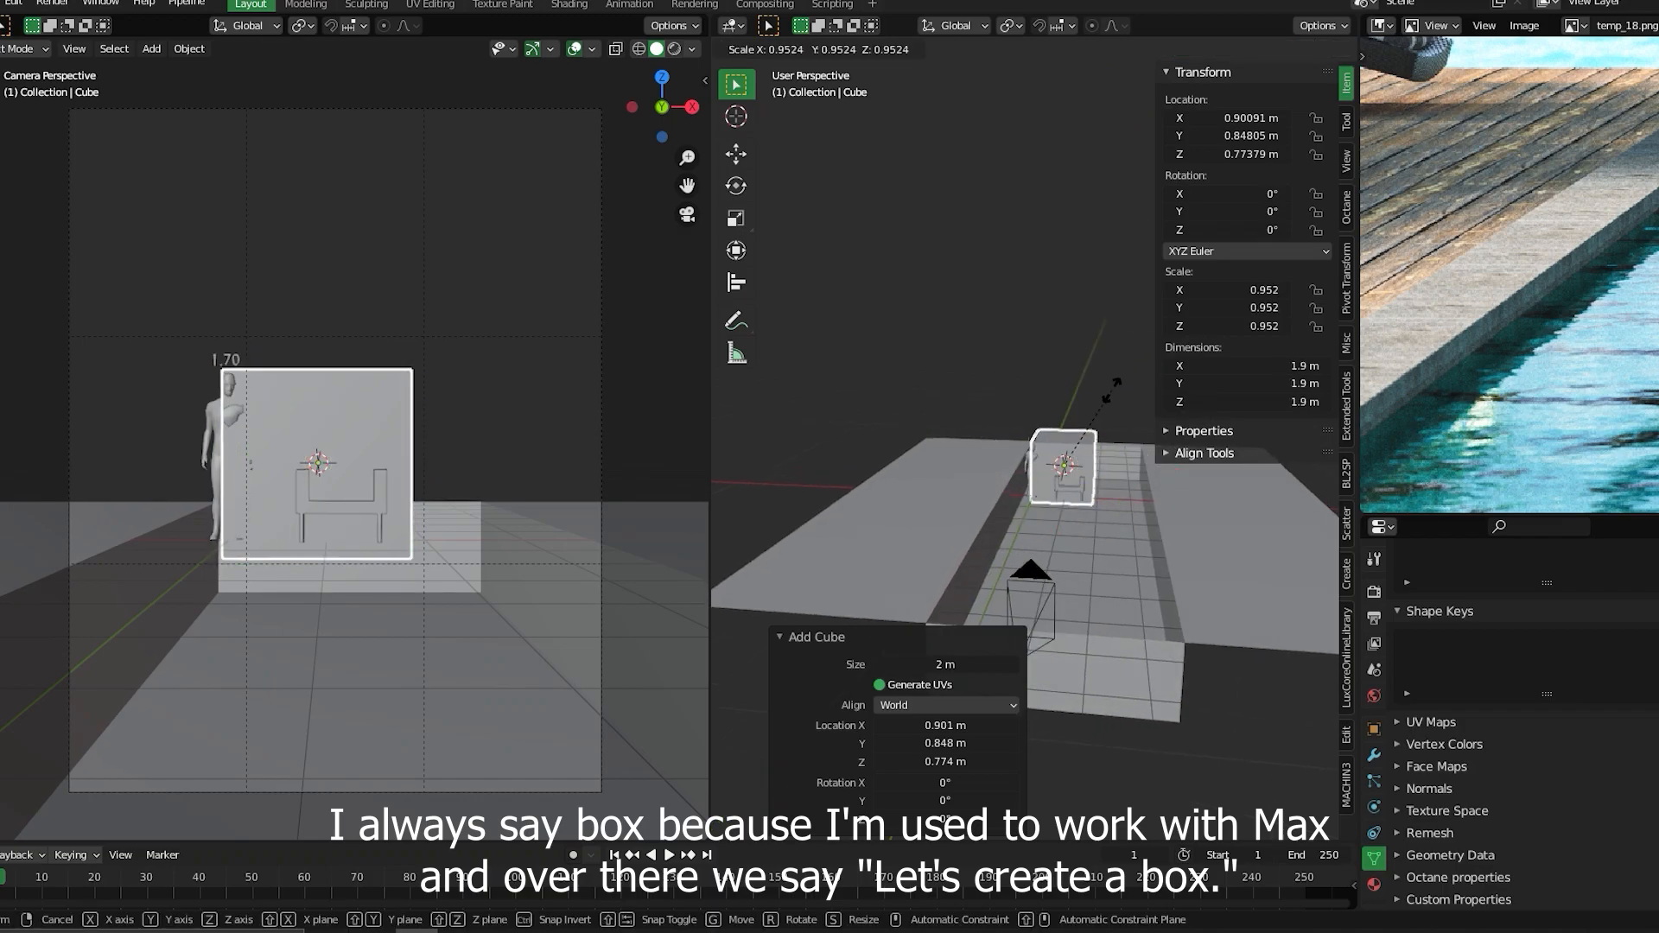
click(1076, 442)
- In front view, move the cube to the pool's left upper edge, at about X -0.86 m and Z 0.02 m
key(KP_1)
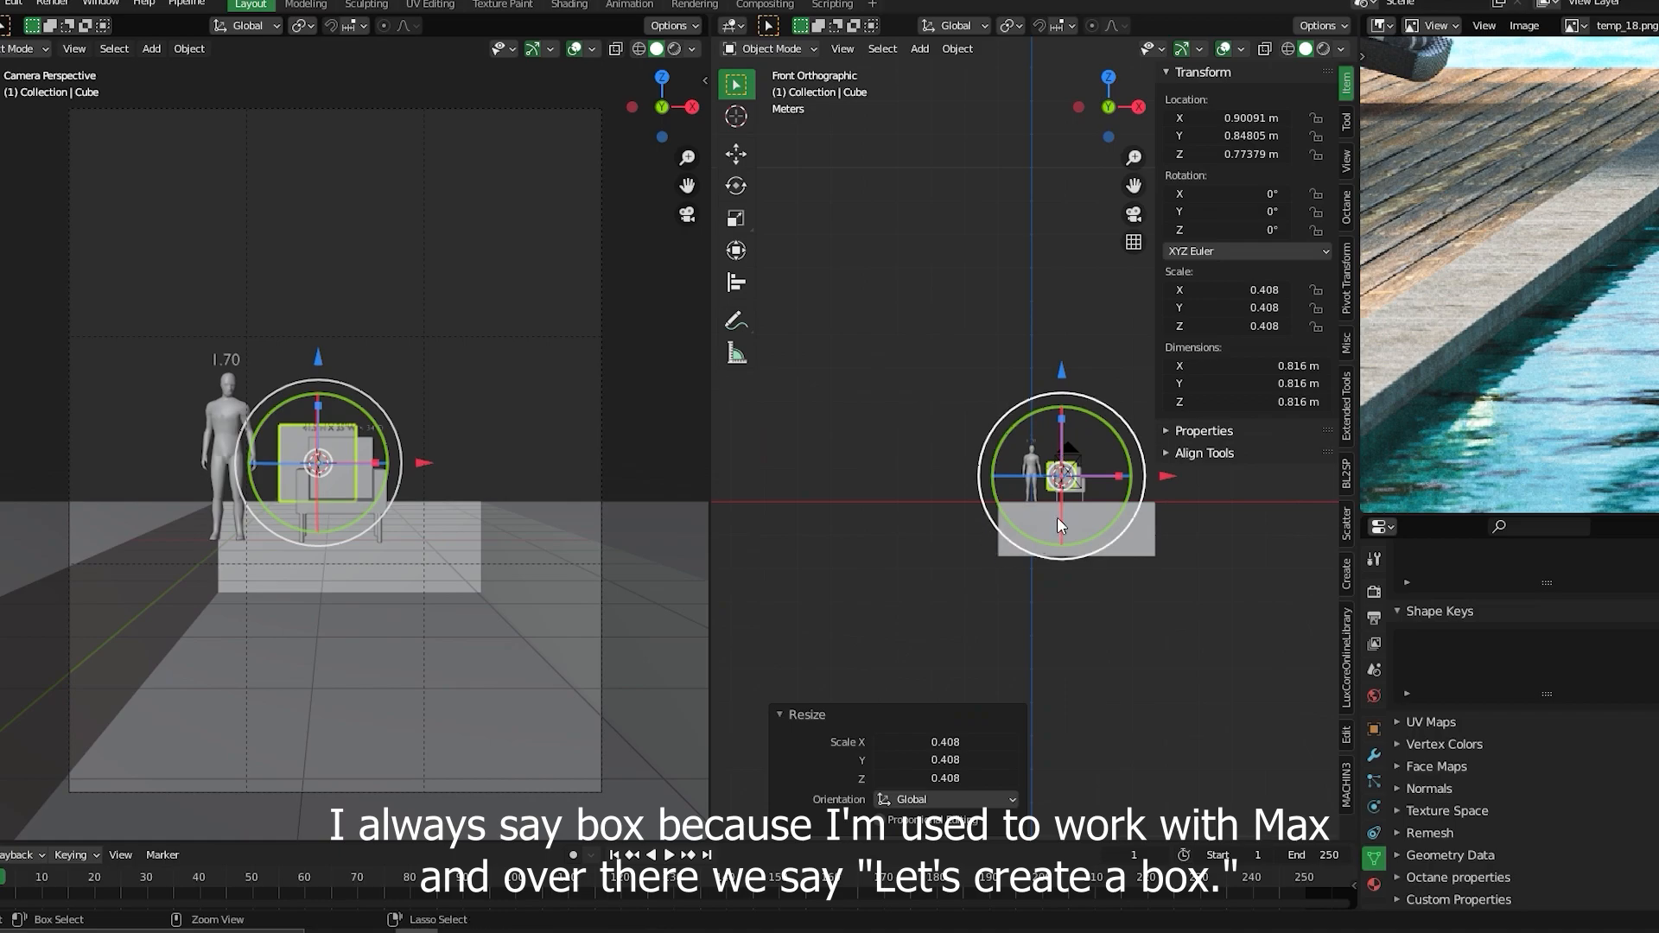
scroll(1082, 544, up, 2)
key(g)
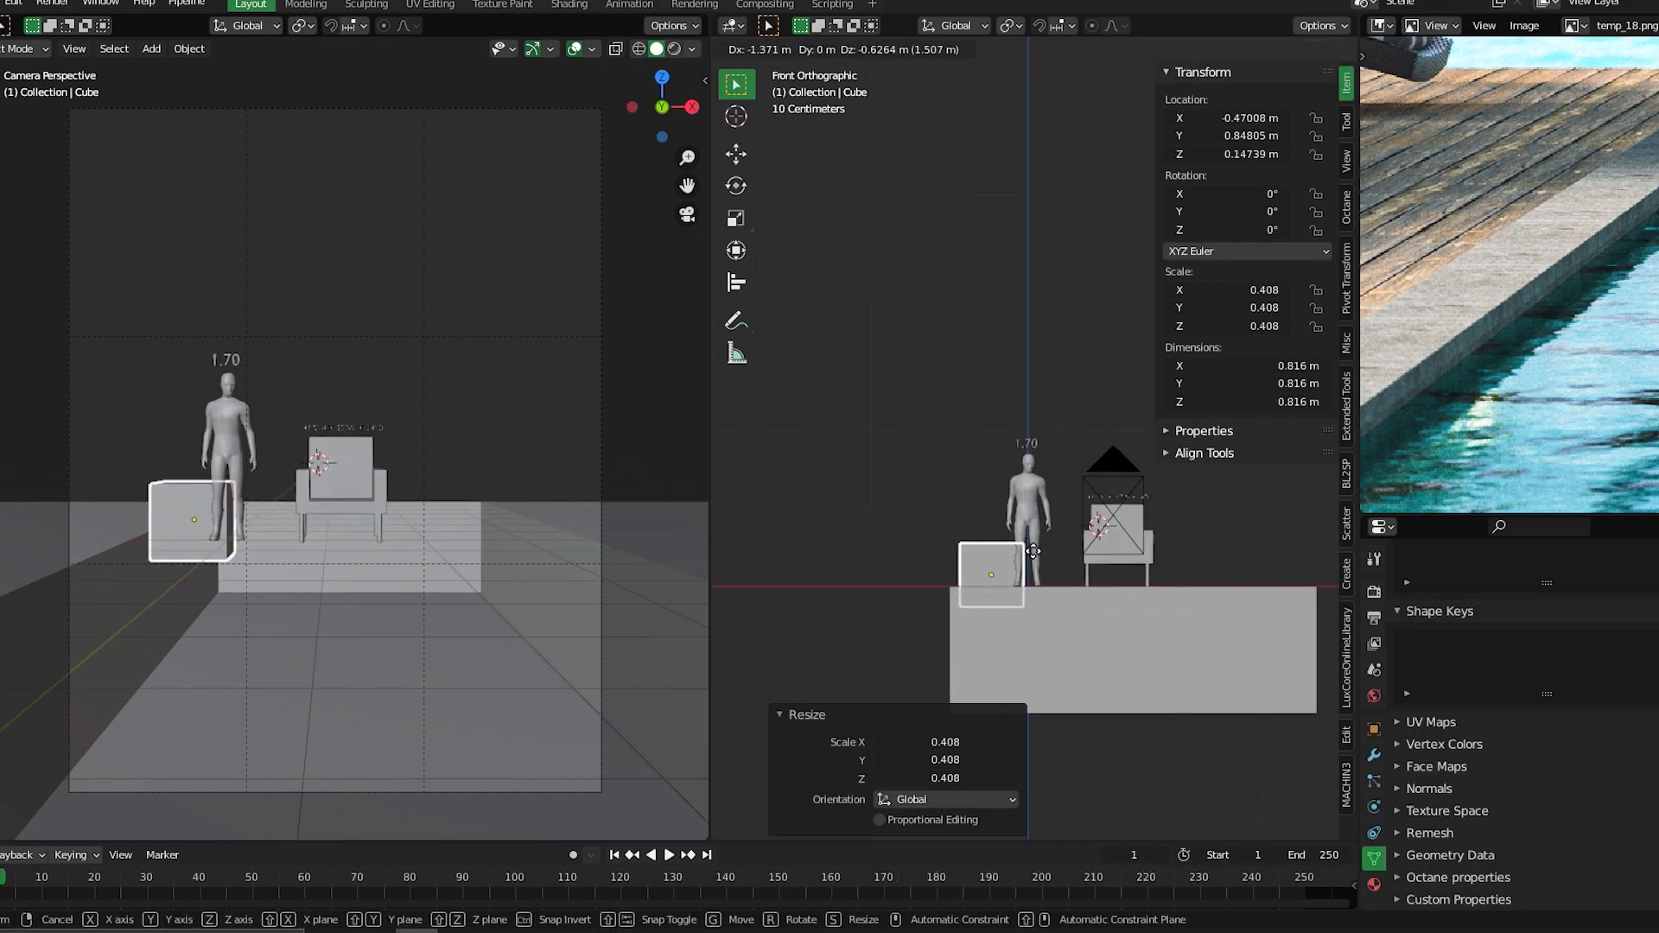
click(1004, 555)
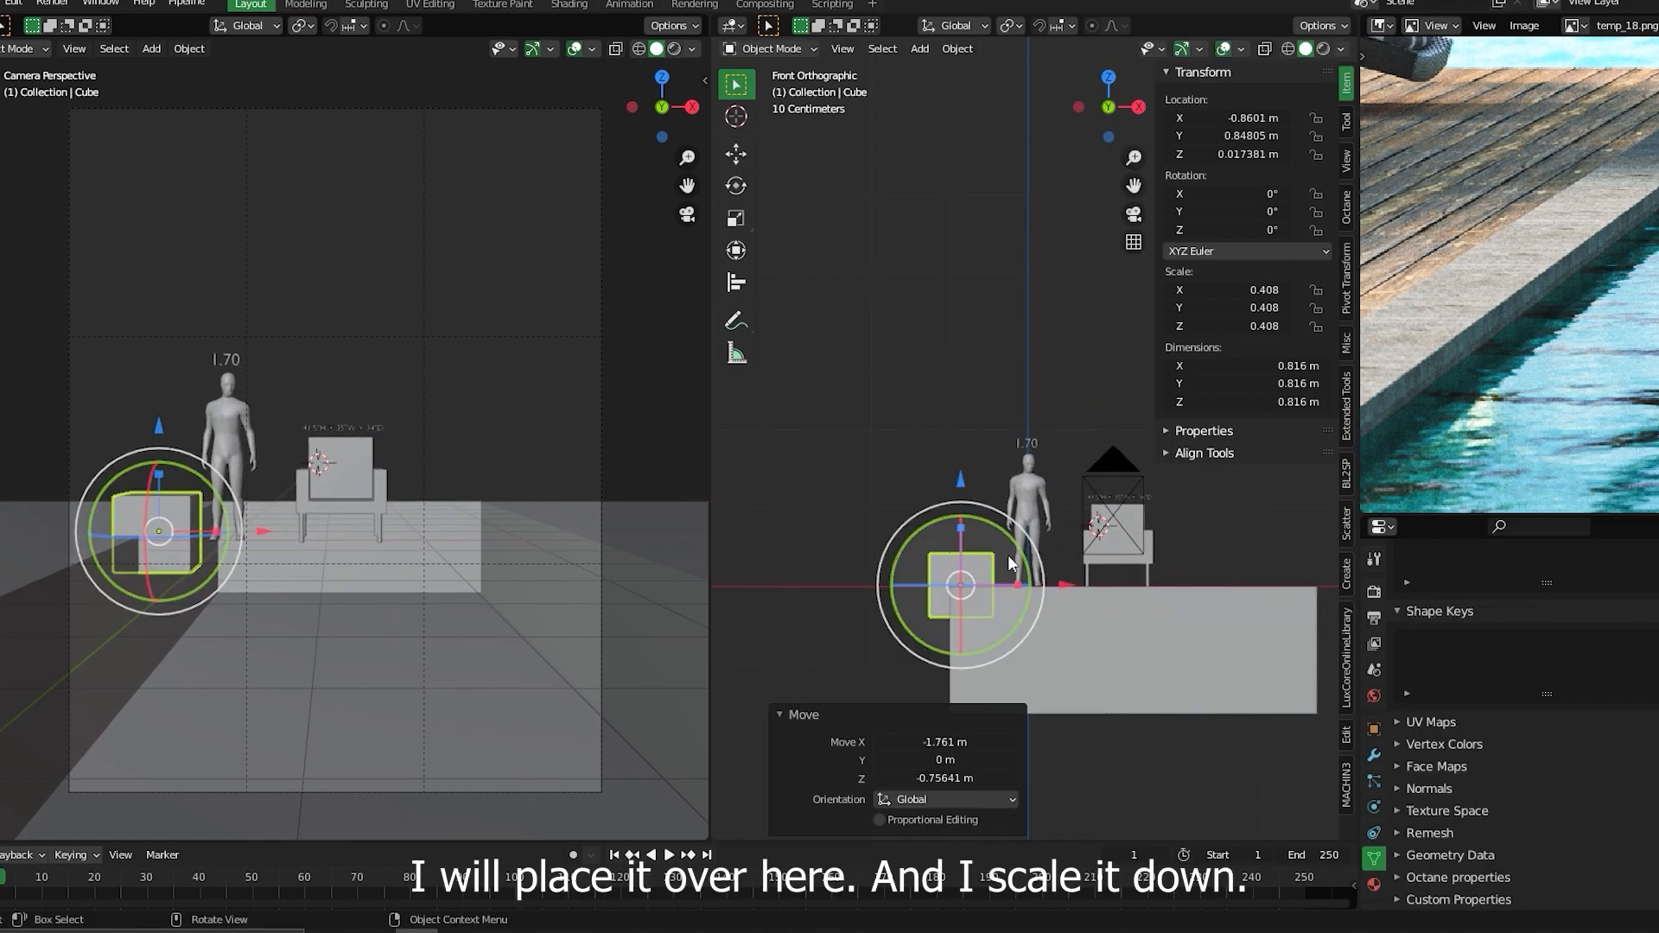
- Scale the cube down by about 0.352 to roughly 0.287 m per side
shift+middle_drag(1004, 555, 1070, 544)
scroll(1071, 550, up, 4)
shift+middle_drag(1002, 586, 1024, 345)
key(s)
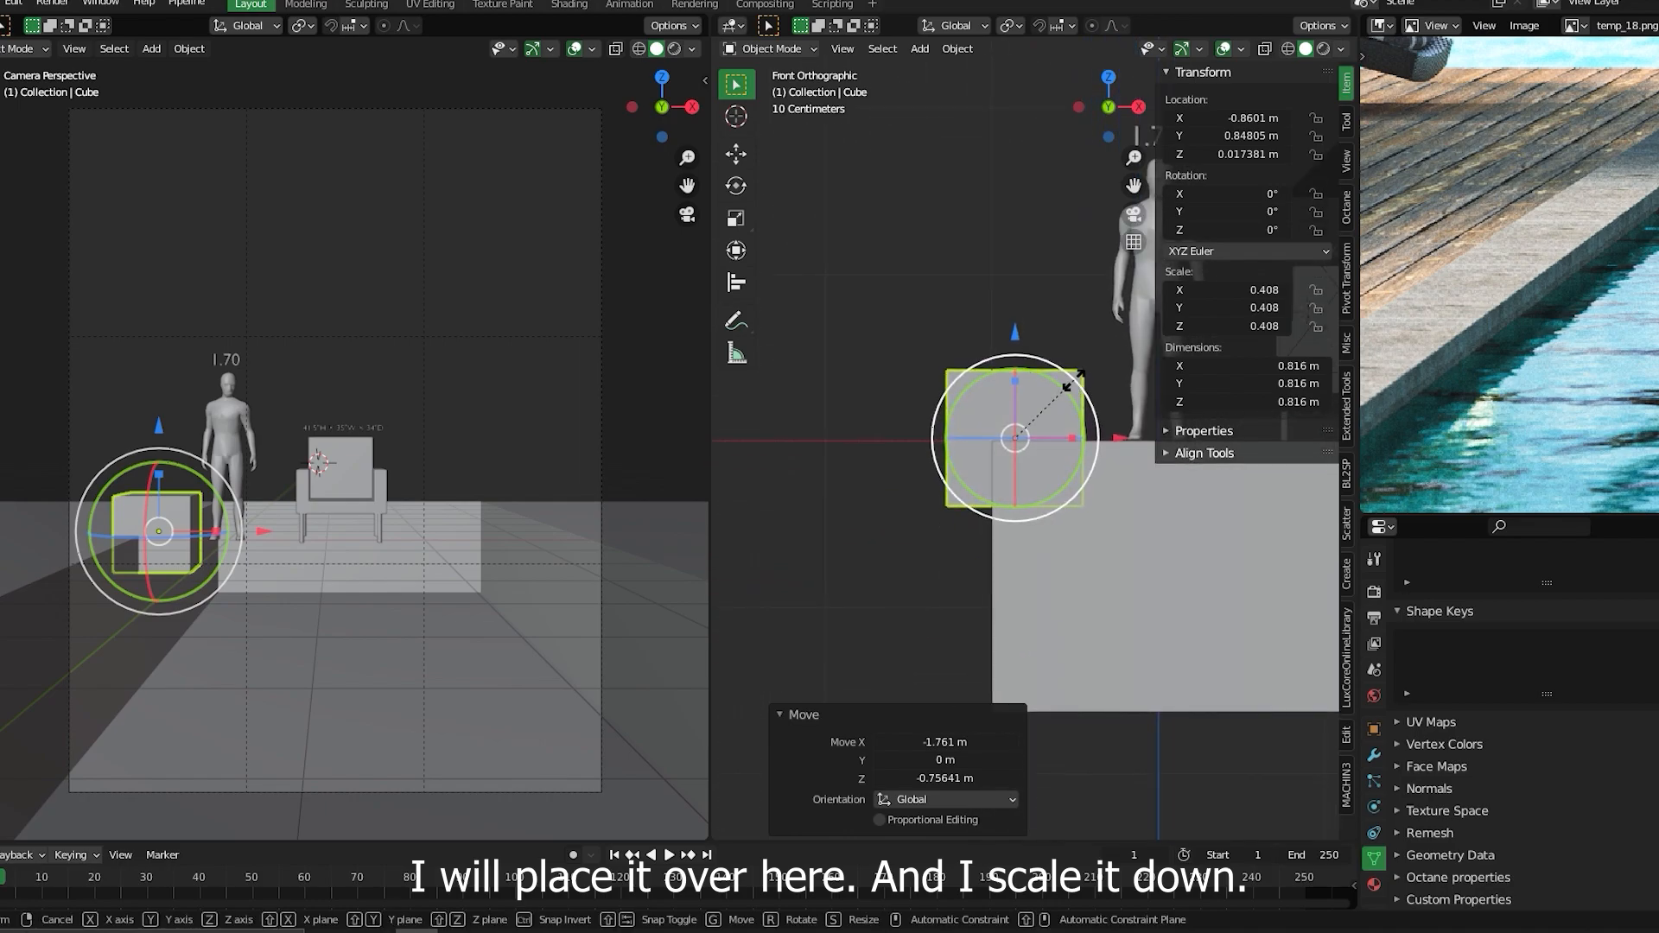
click(1033, 415)
- Align the small cube with the pool's edge by moving it to about X -1.11 m and Z -0.09 m
middle_drag(1033, 414, 986, 482)
shift+middle_drag(1091, 458, 968, 547)
scroll(993, 518, up, 5)
middle_drag(1097, 501, 1218, 328)
key(g)
key(x)
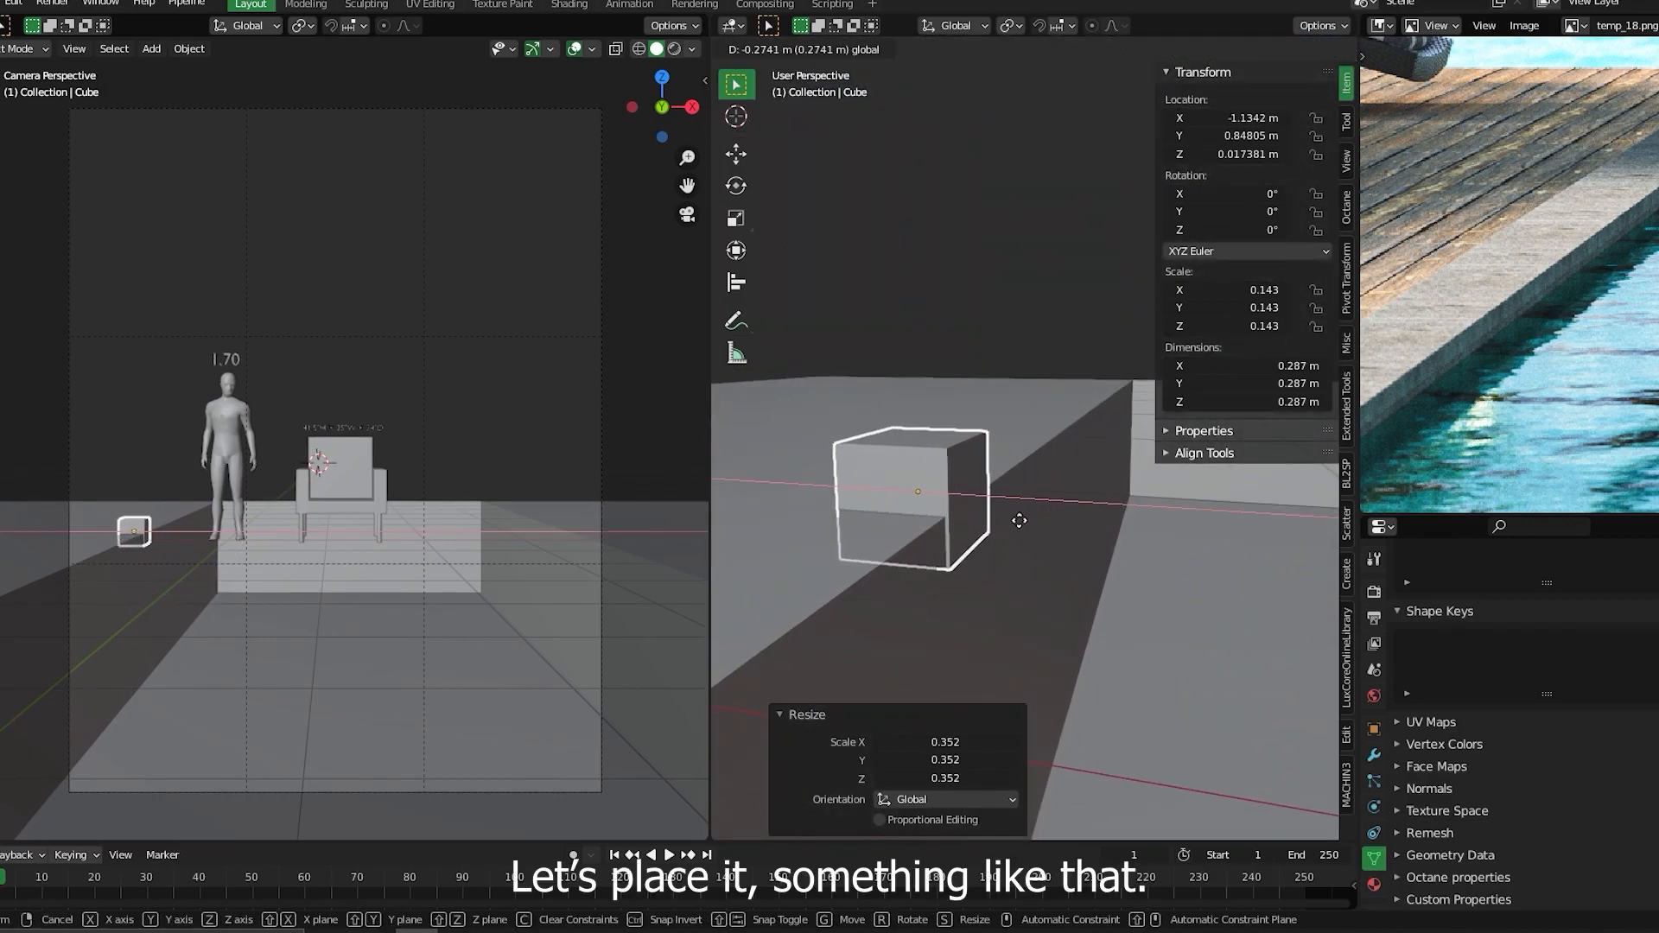
click(1009, 531)
key(g)
key(z)
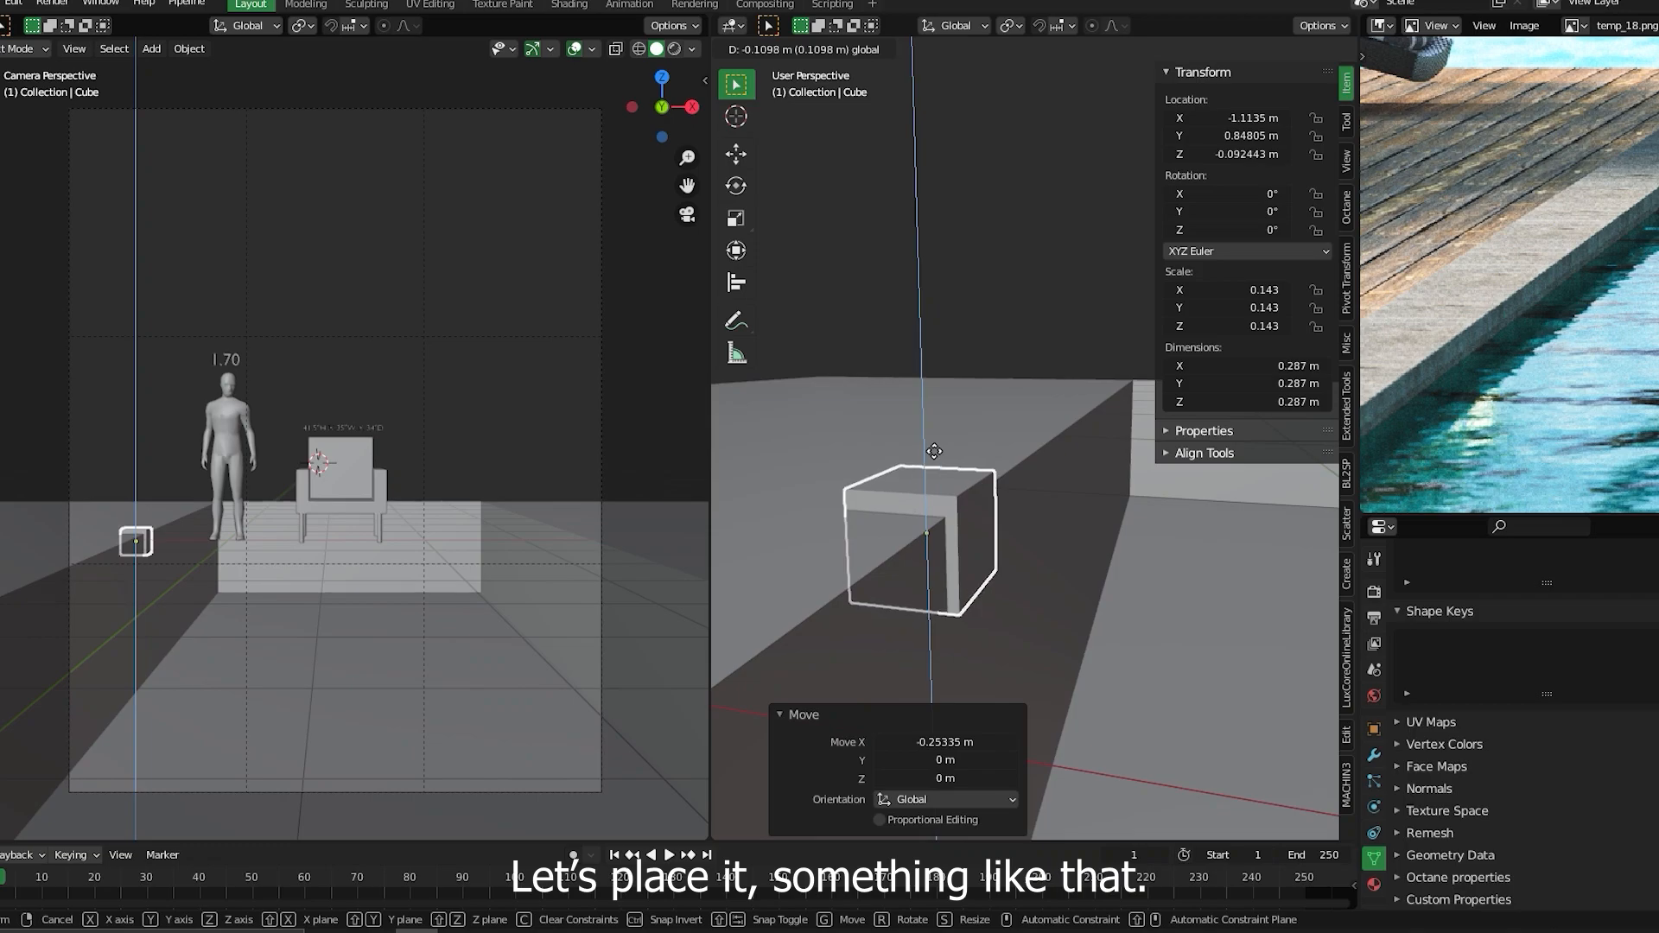
click(933, 452)
- Flatten the cube by moving its bottom face up about 0.152 m along Z in edit mode
key(Tab)
click(975, 377)
middle_drag(1009, 654, 978, 621)
drag(1126, 675, 892, 570)
middle_drag(1054, 622, 1002, 584)
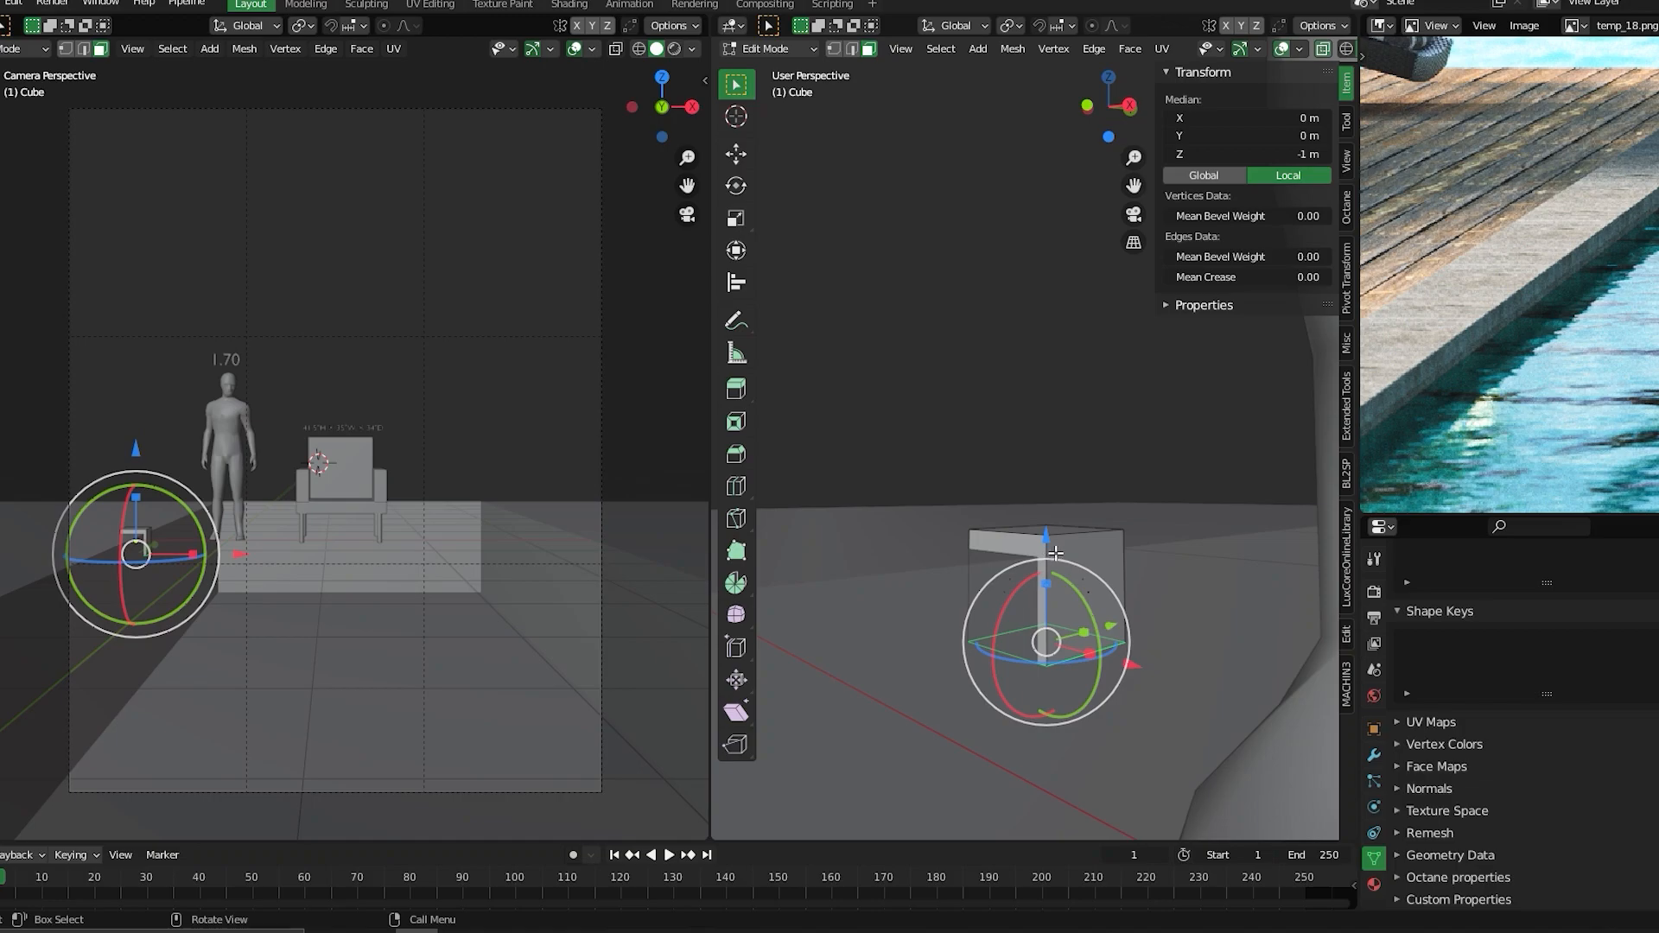
key(g)
key(z)
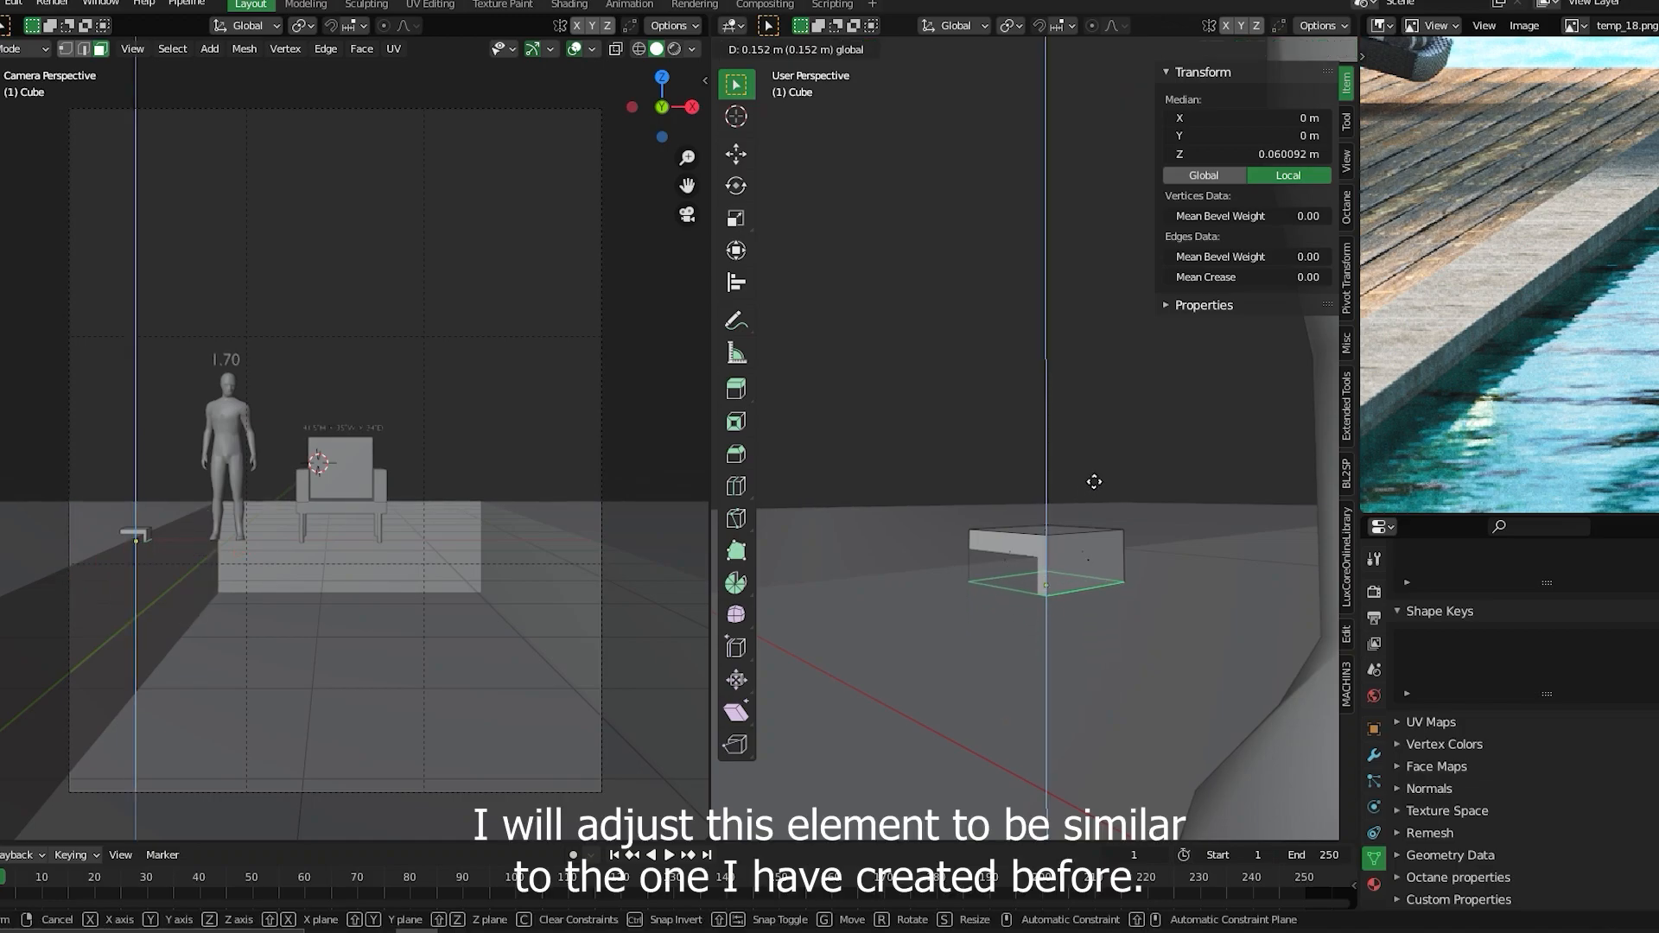
click(1094, 481)
- Lengthen the block by moving its near end face about -0.669 m along Y
middle_drag(1094, 481, 1019, 580)
drag(1044, 490, 1105, 694)
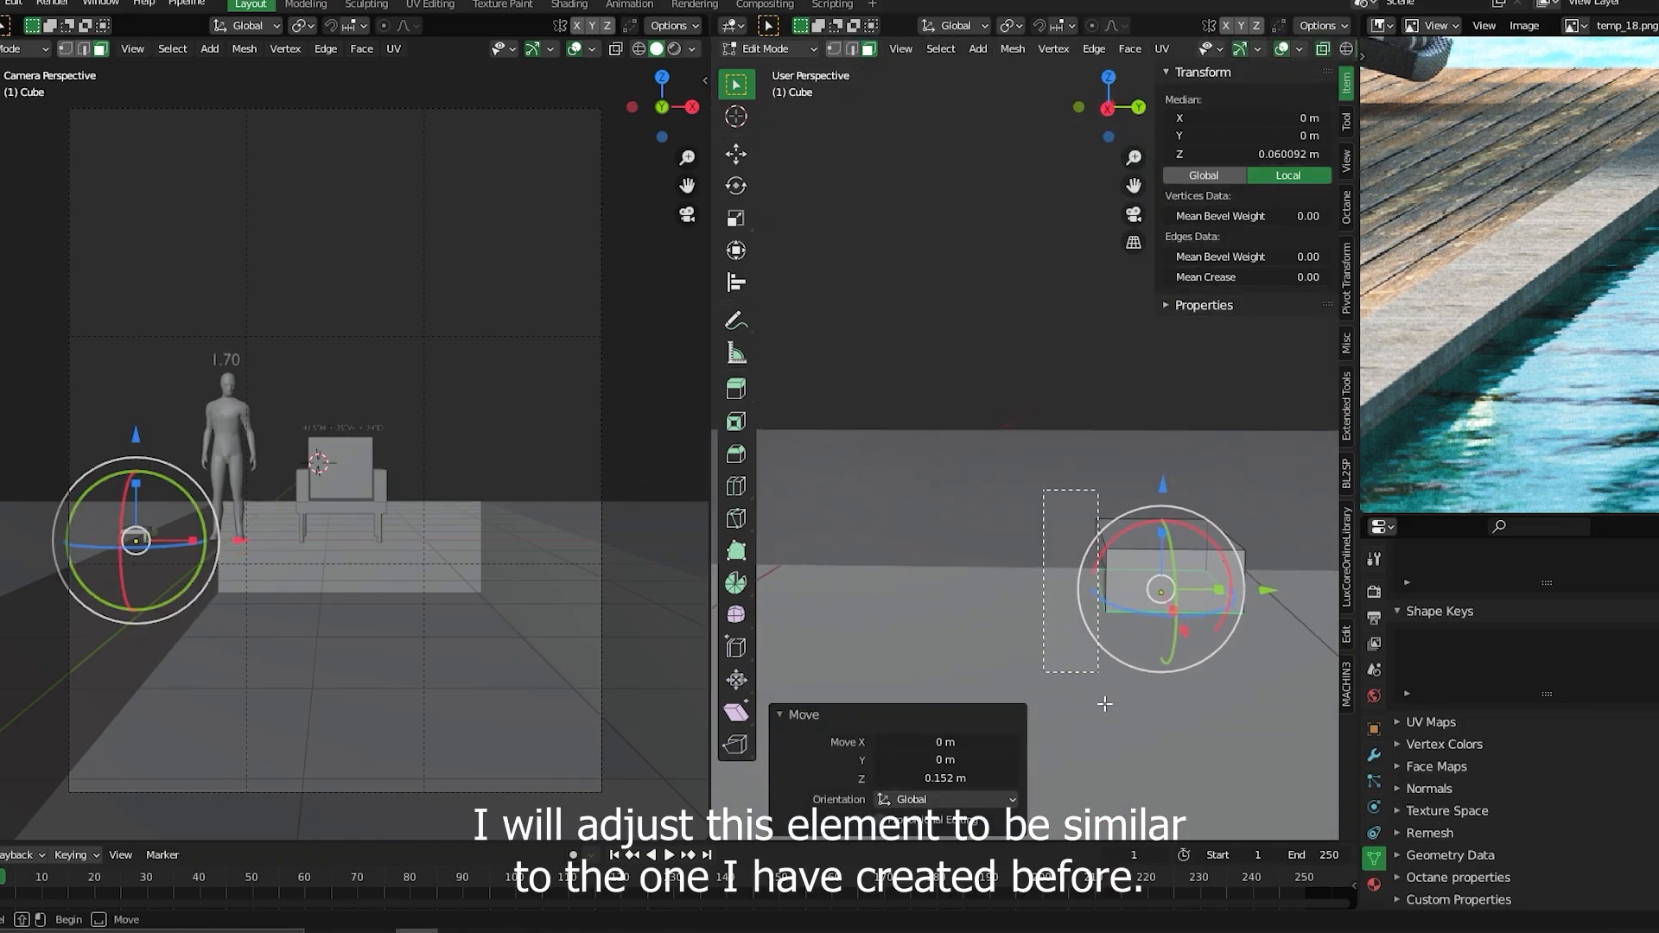
drag(1127, 752, 1128, 752)
key(g)
key(y)
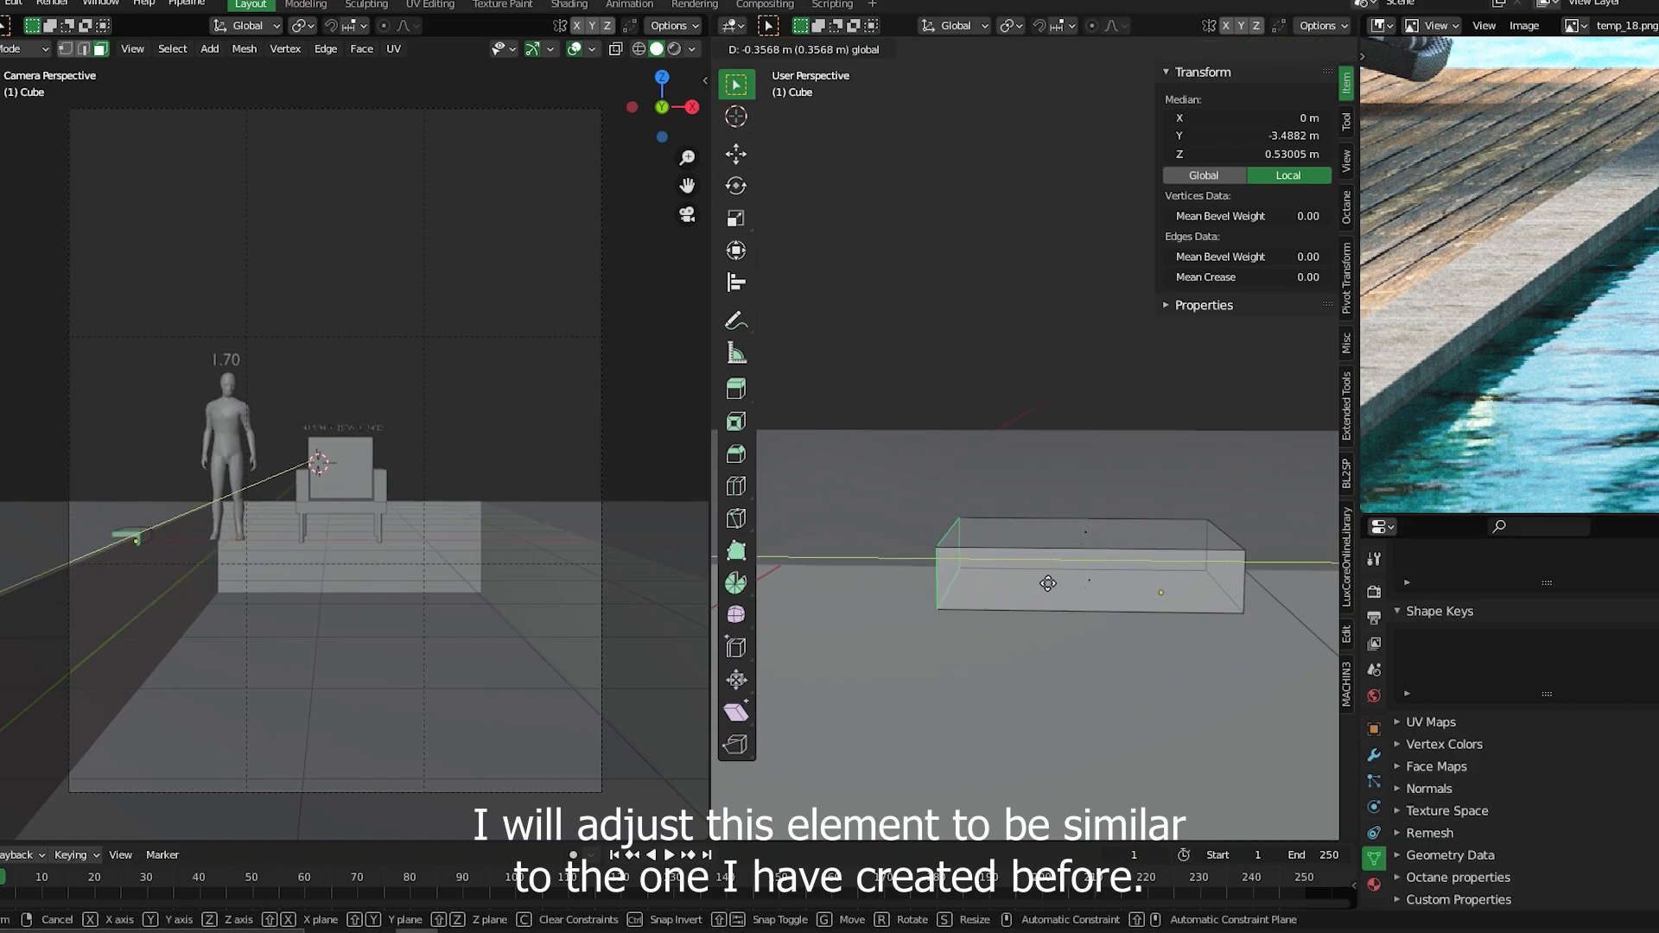
click(904, 593)
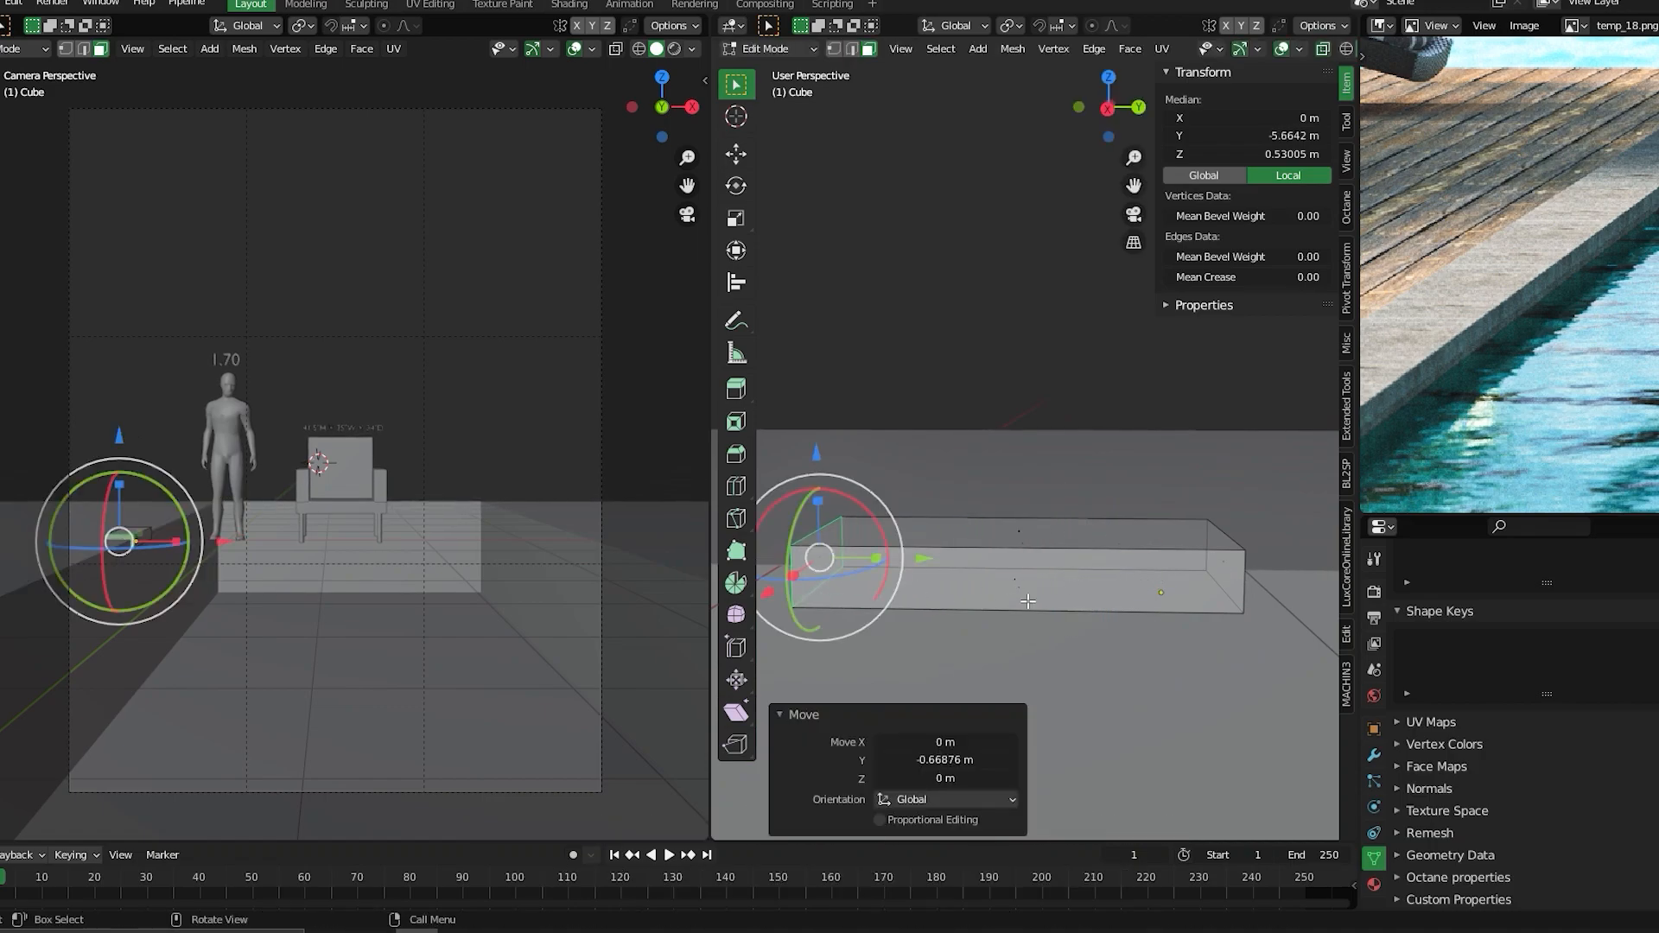
- Add one horizontal loop cut around the block near its top, with a slide factor of about -0.551
scroll(1013, 570, down, 3)
middle_drag(1013, 562, 1208, 419)
key(ctrl+r)
click(926, 521)
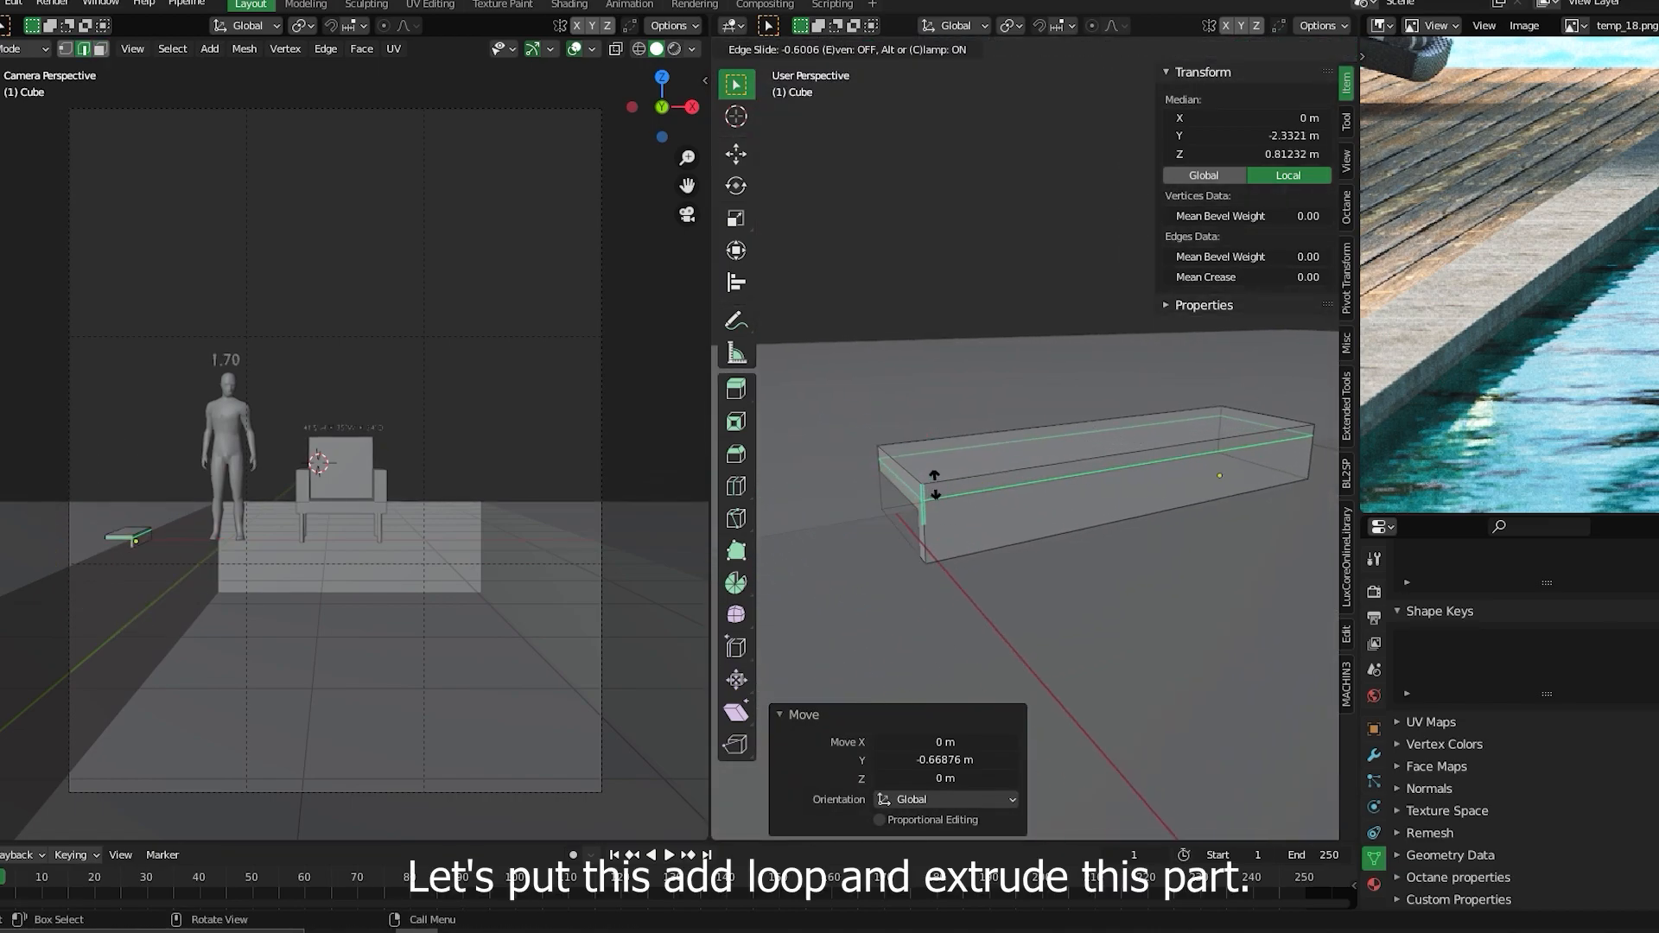
click(937, 487)
middle_drag(971, 485, 1000, 427)
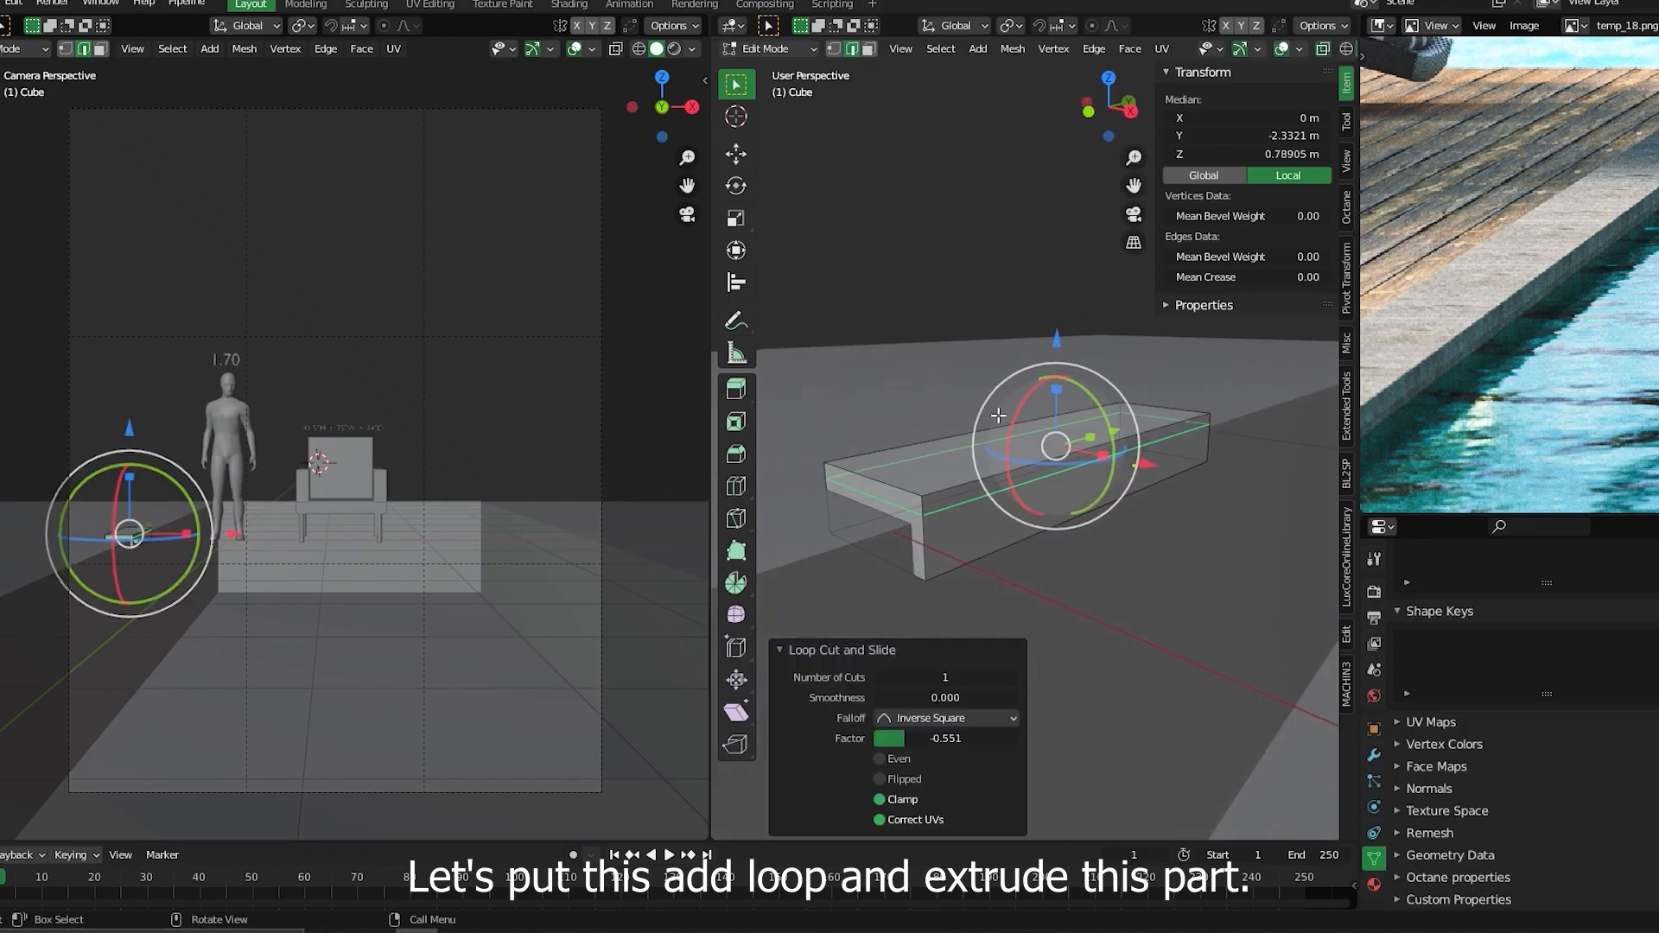
- Extrude the upper strip of the block's pool-facing side outward to form a lip, bringing the overall width to about 0.324 m
click(868, 49)
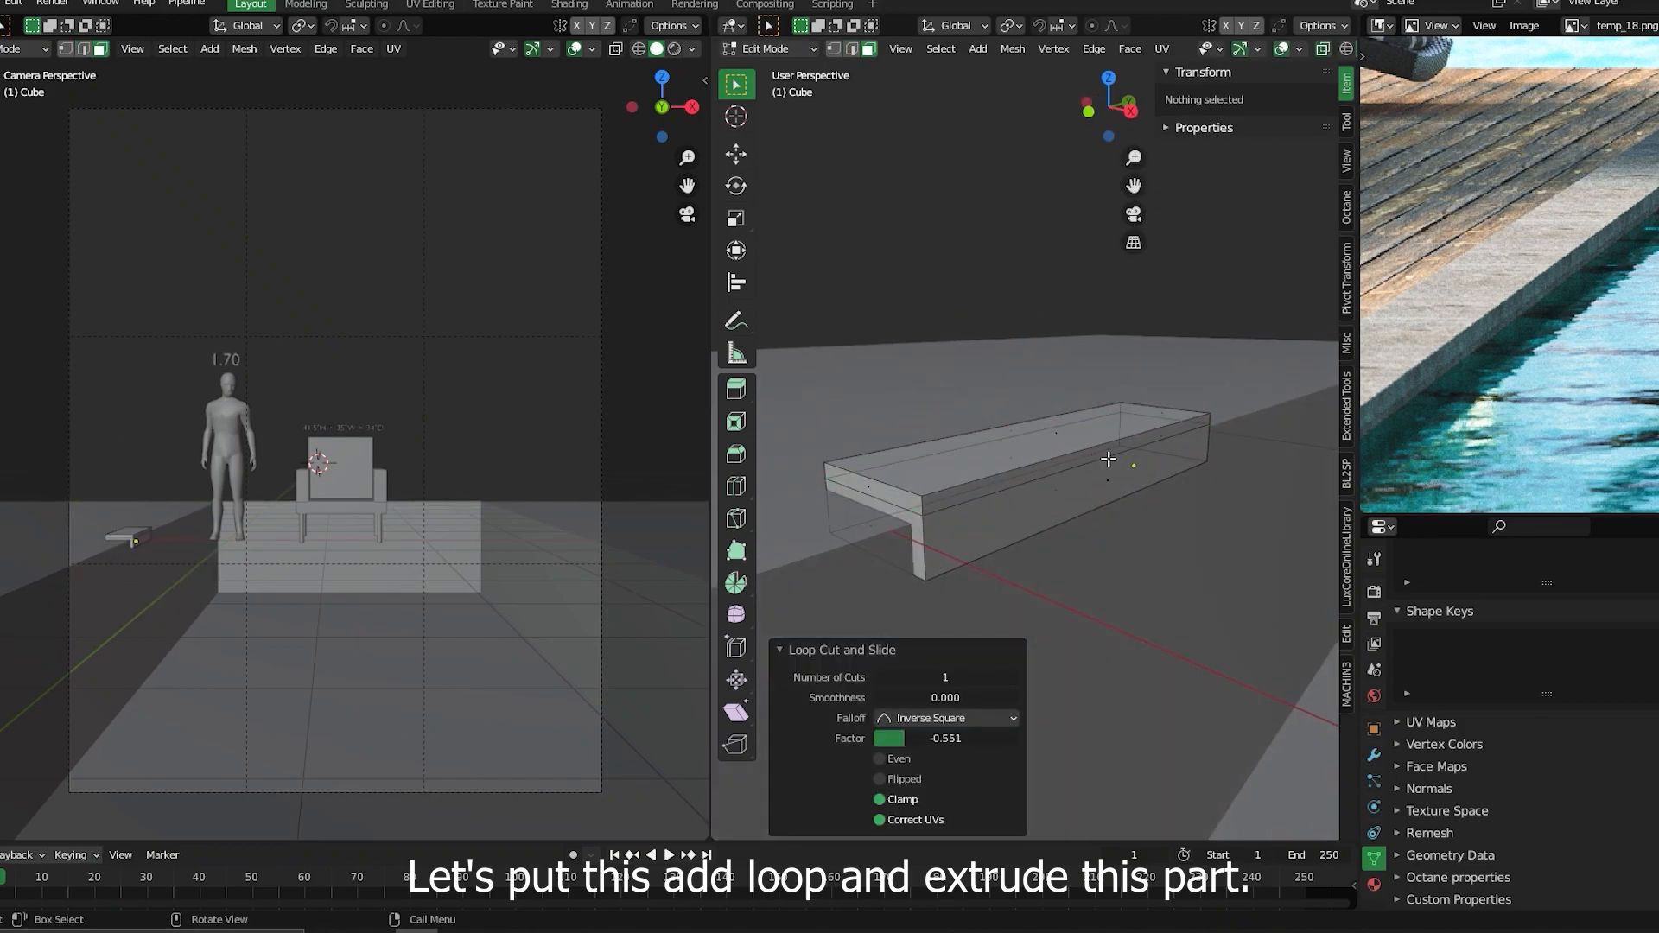
click(1108, 461)
key(e)
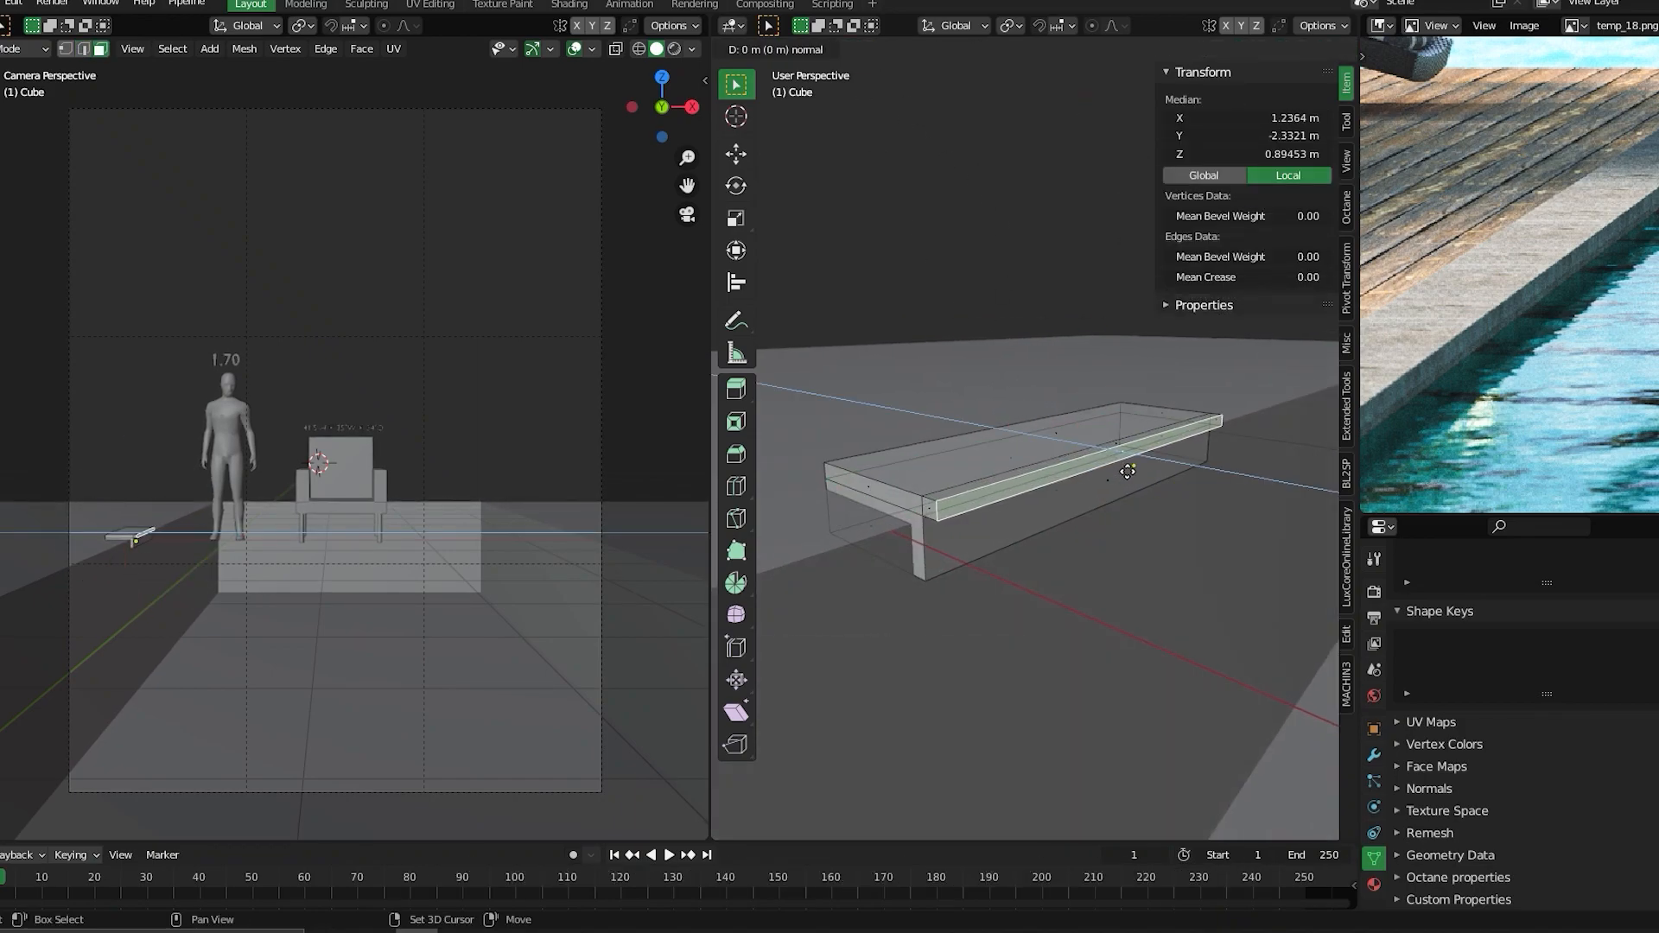
click(1140, 481)
middle_drag(1139, 479, 1075, 411)
- Return to object mode and apply the block's location, rotation and scale
key(Tab)
click(1077, 313)
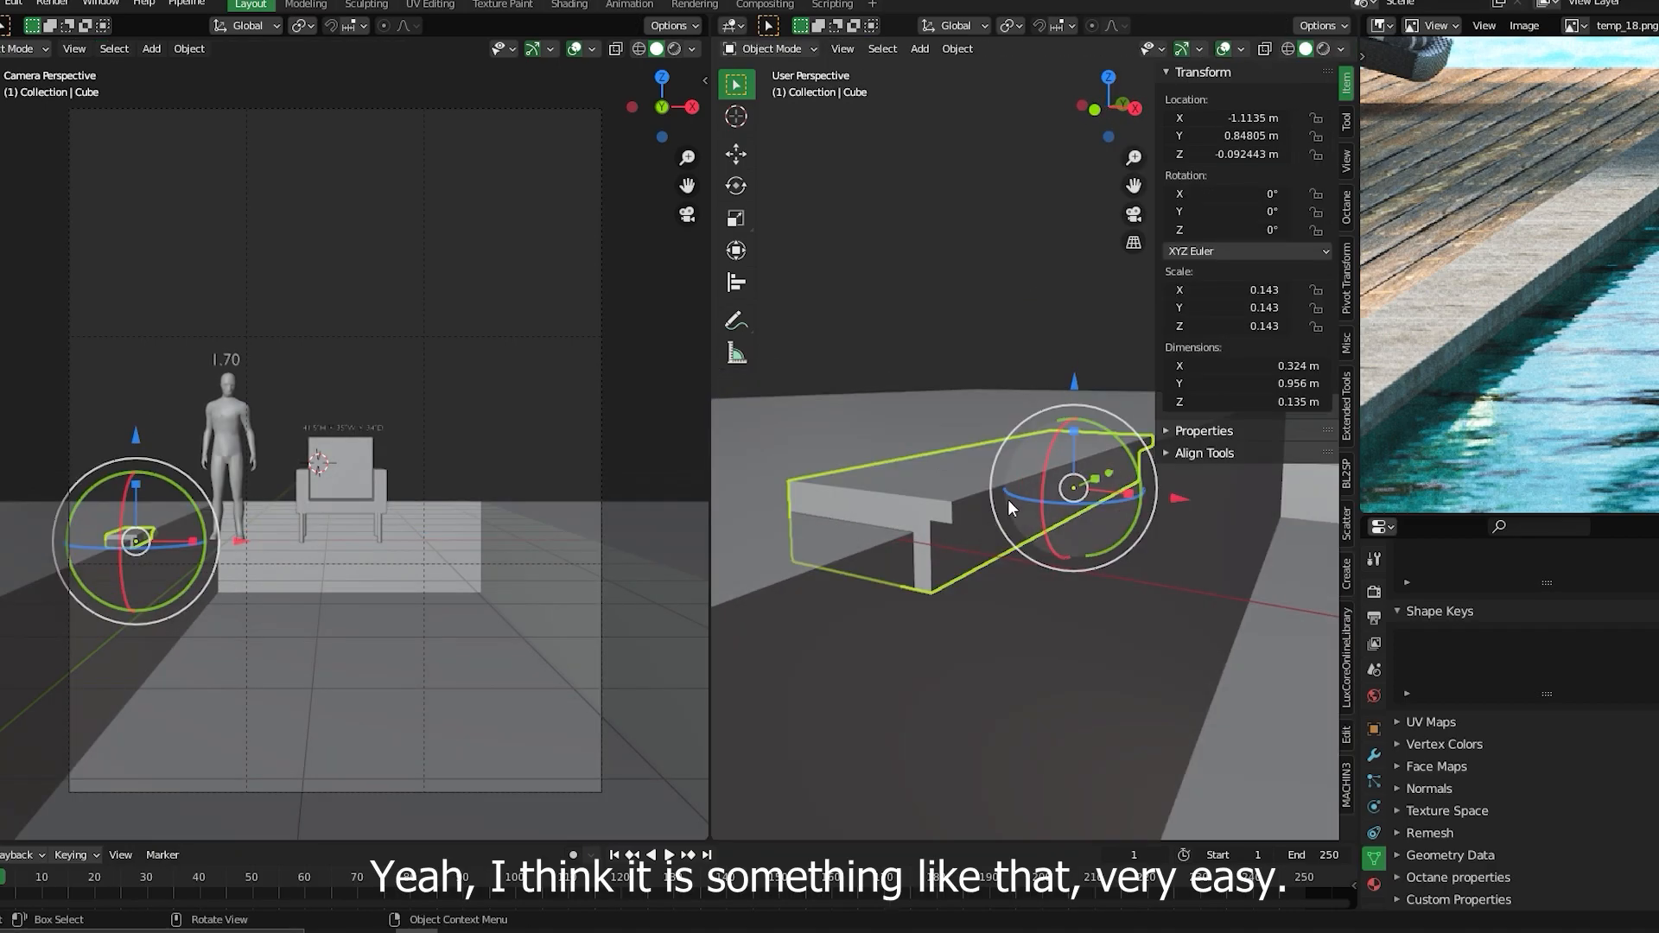
key(ctrl+a)
click(909, 584)
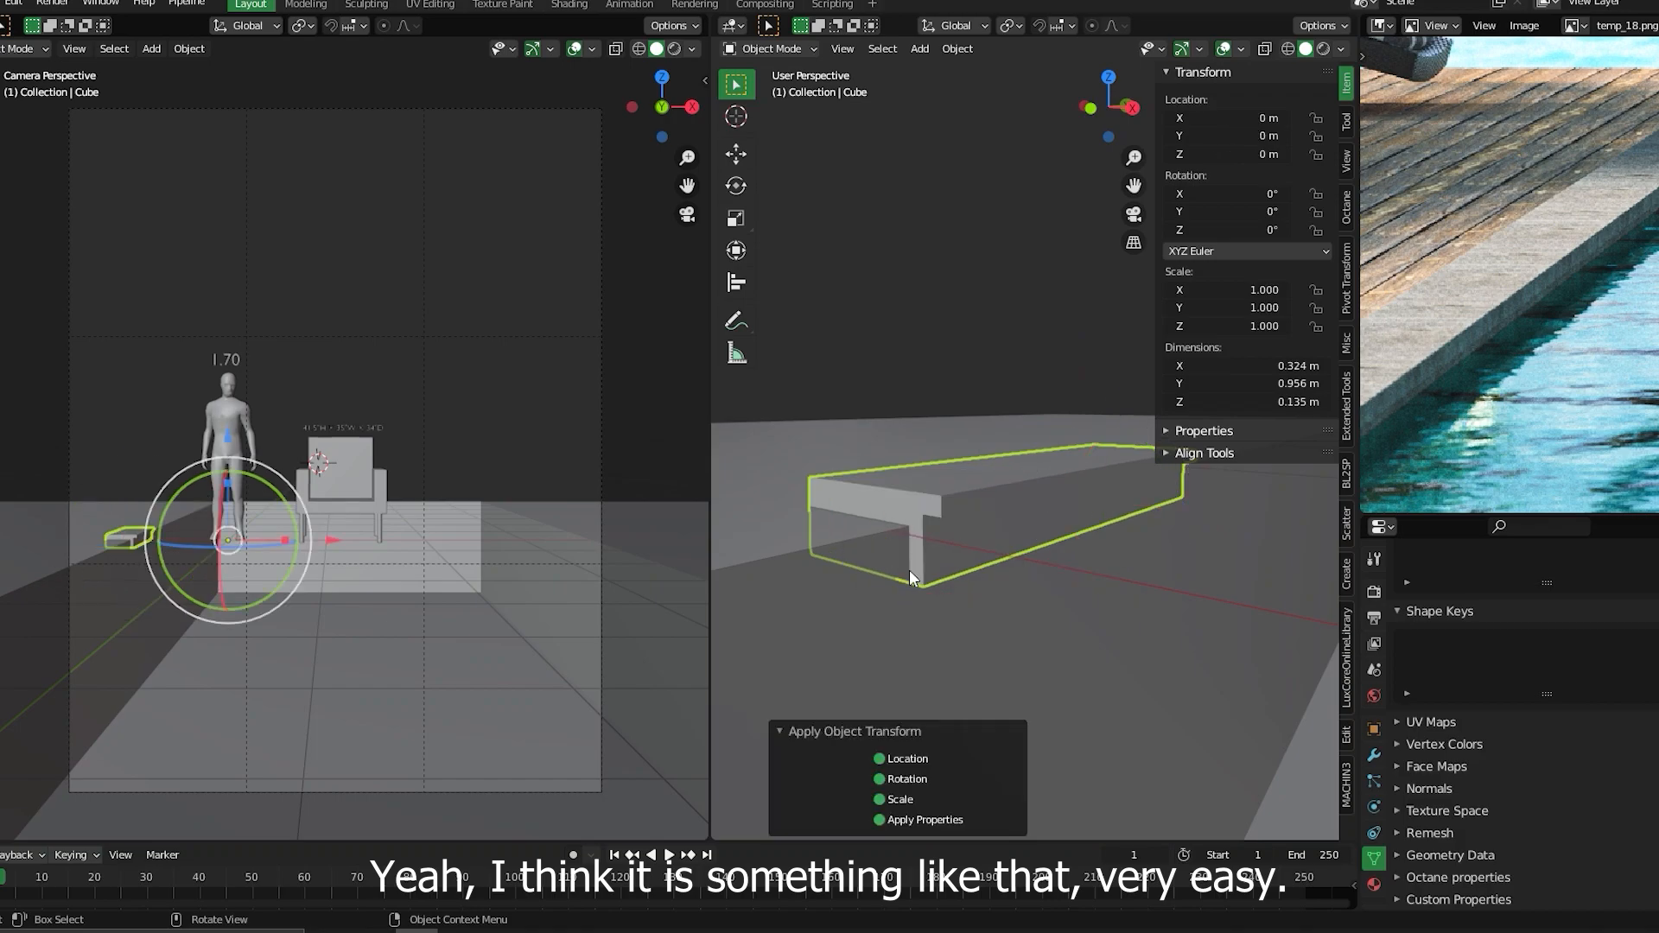
- Add a Bevel modifier to the edging block with an amount of 0.002 m
click(1373, 756)
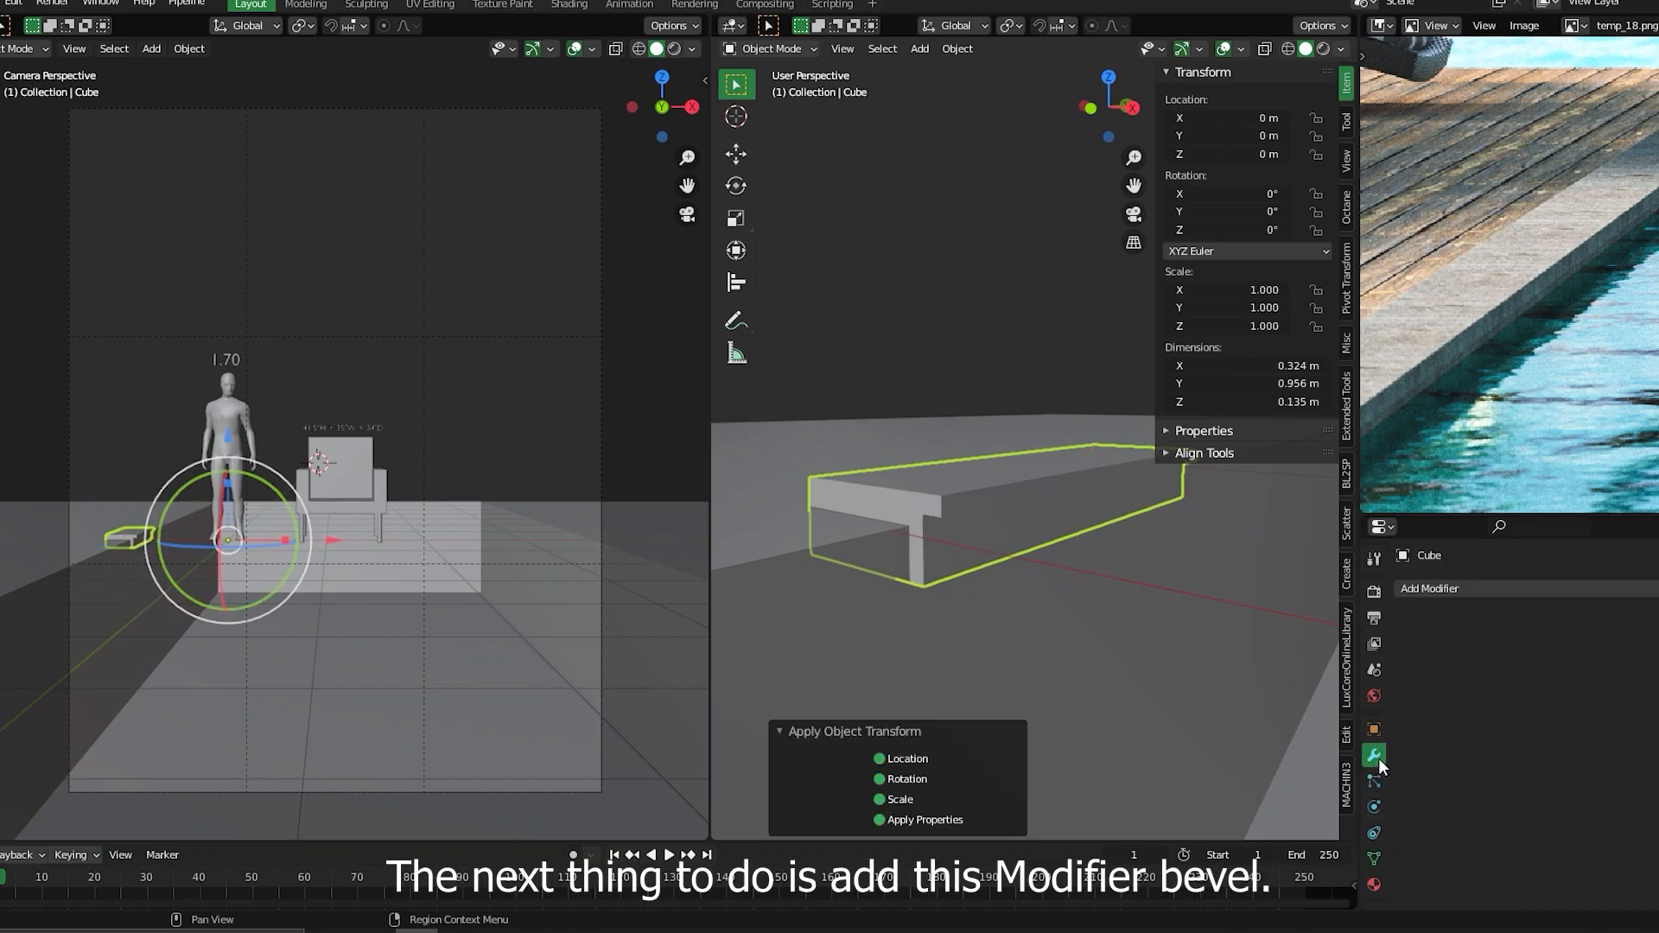
click(1465, 589)
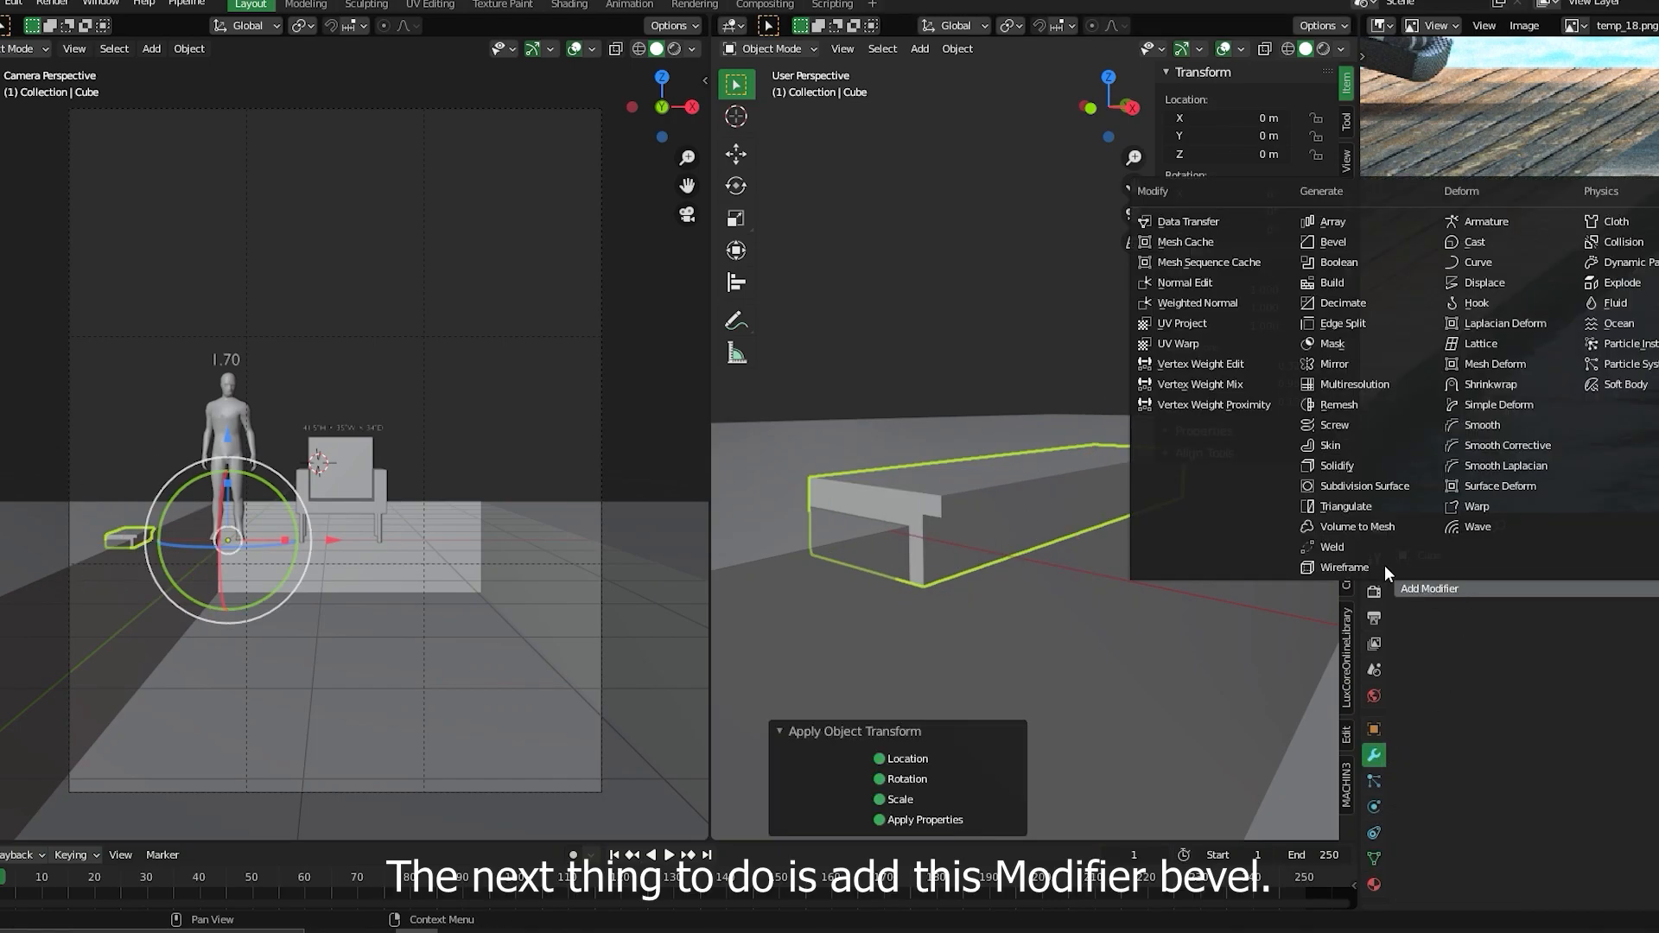
click(1335, 241)
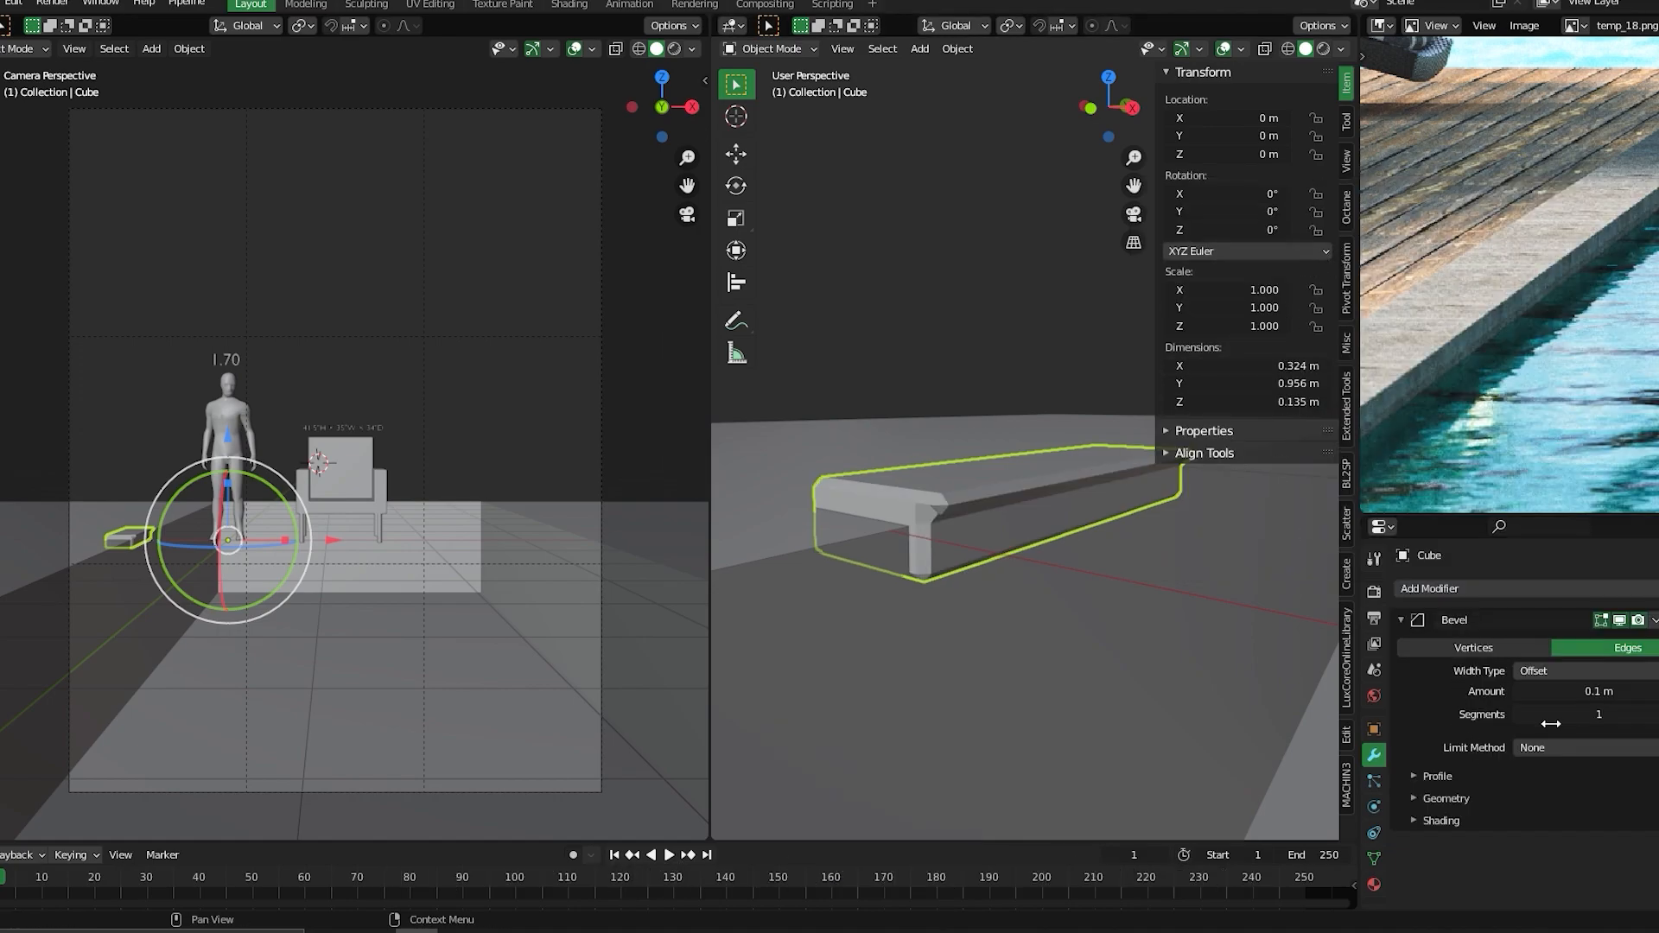
drag(1553, 705, 1508, 705)
scroll(1099, 401, up, 6)
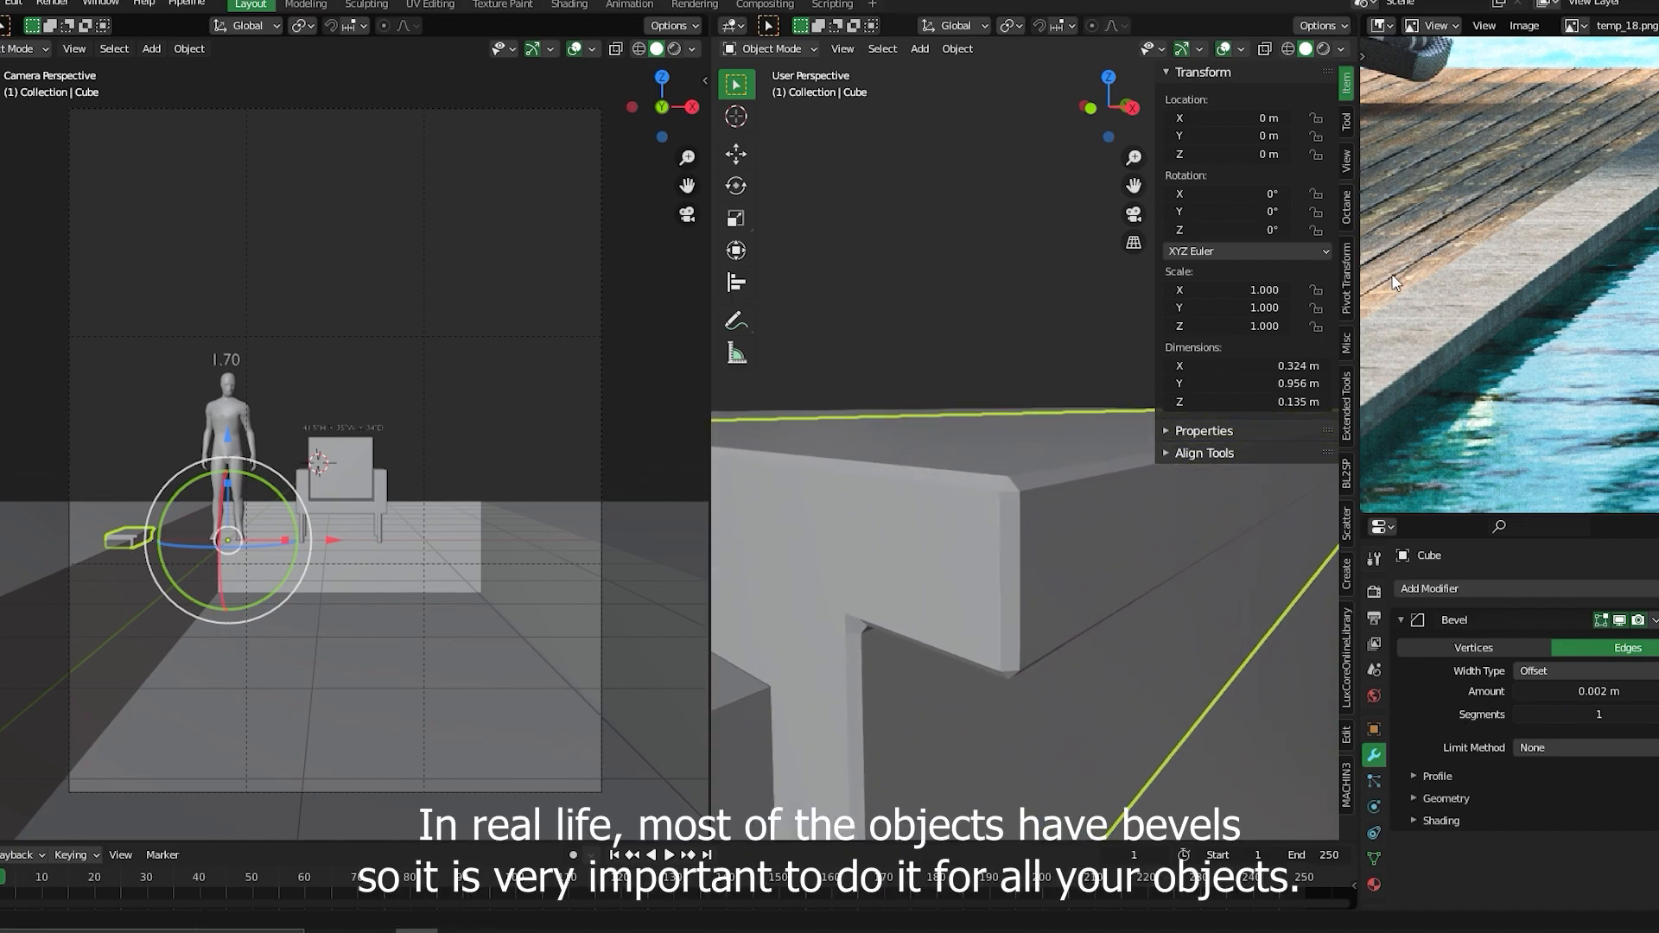
- Set the bevel to 4 segments with the Angle limit method and shade the block smooth
drag(1599, 714, 1629, 715)
click(1572, 748)
click(1548, 790)
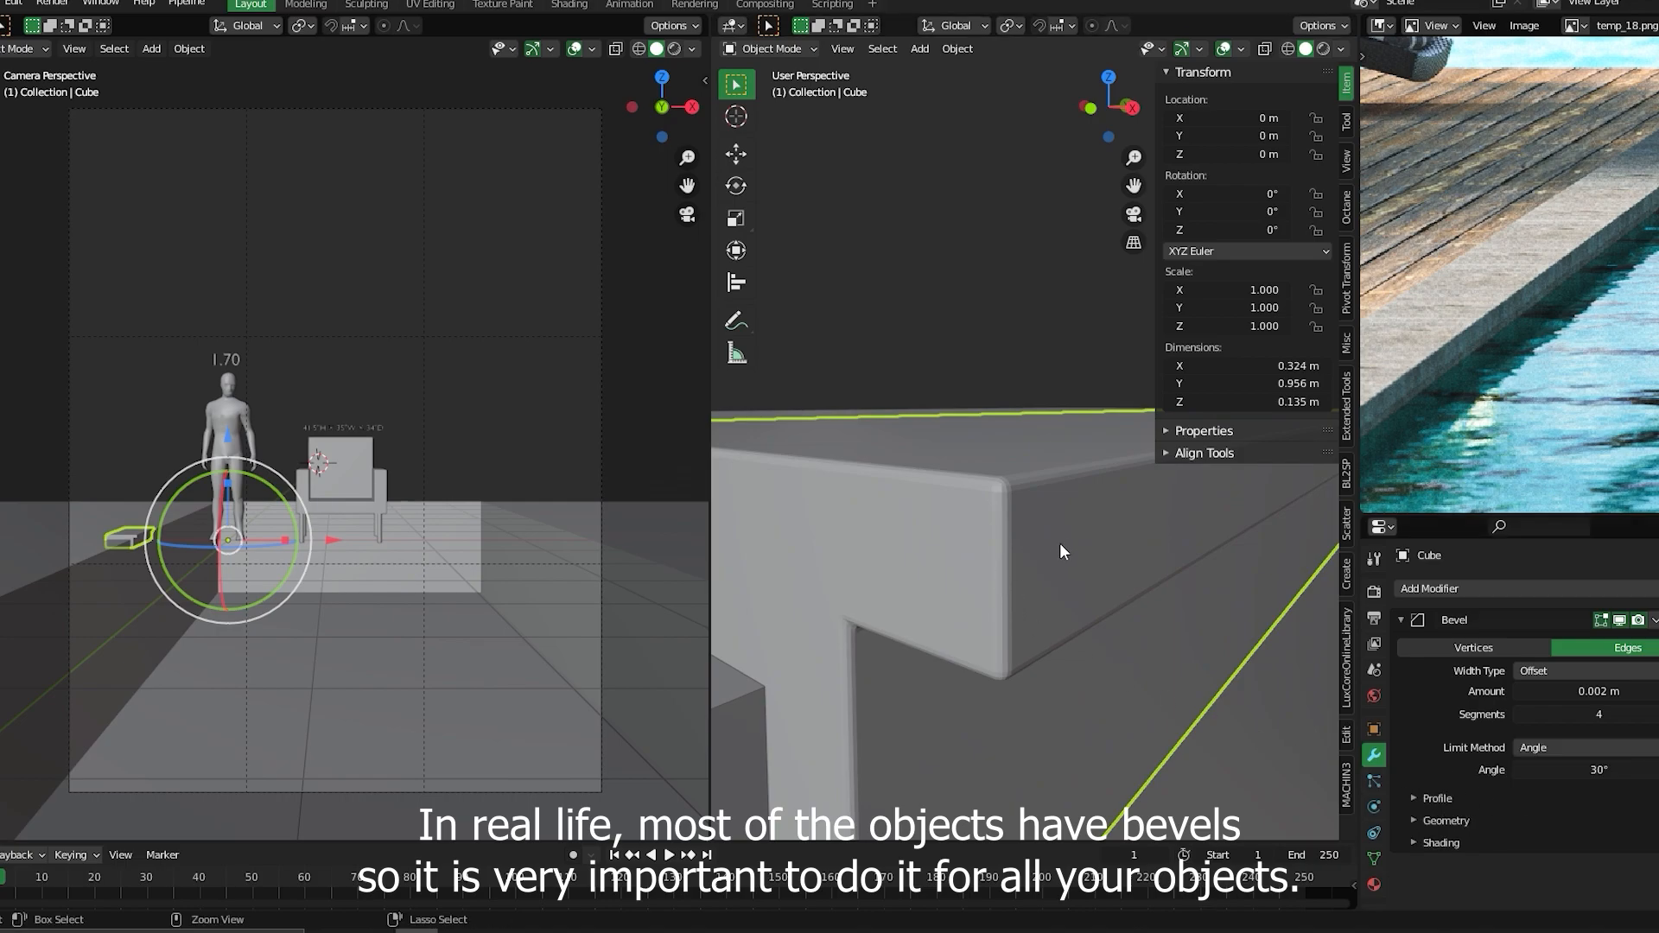
right_click(1003, 518)
click(989, 585)
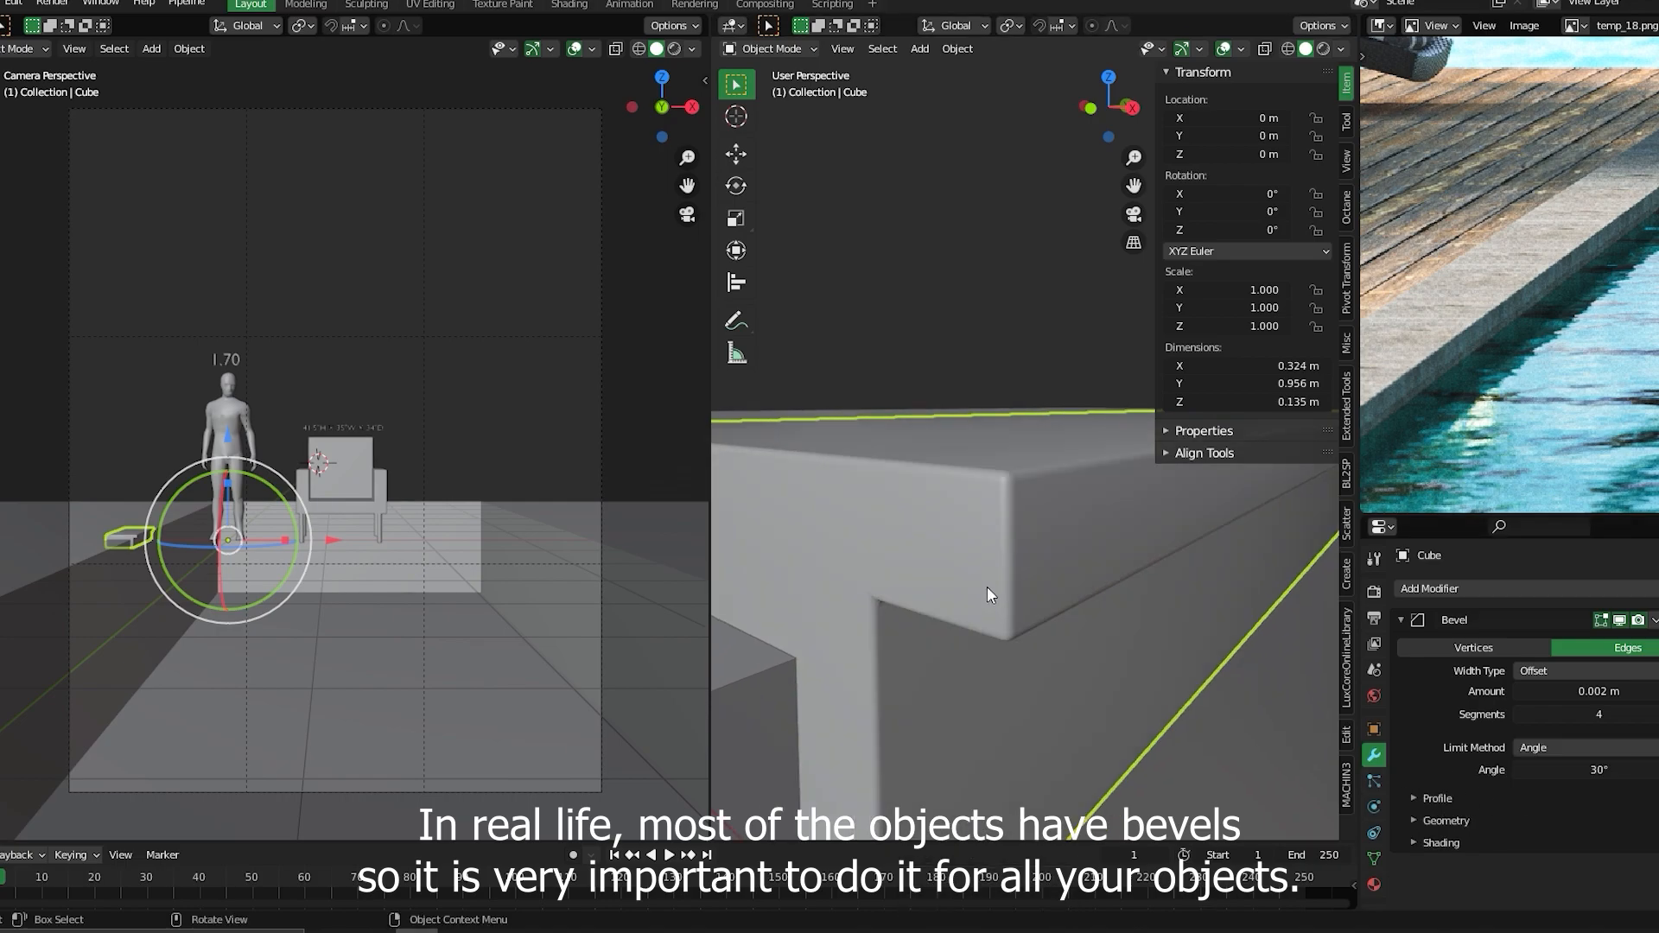
- Set the edging block's origin to its center of mass (surface)
ctrl+middle_drag(1049, 448, 1098, 532)
scroll(1082, 539, down, 3)
click(1097, 519)
click(1086, 518)
right_click(1083, 517)
mouse_move(1037, 559)
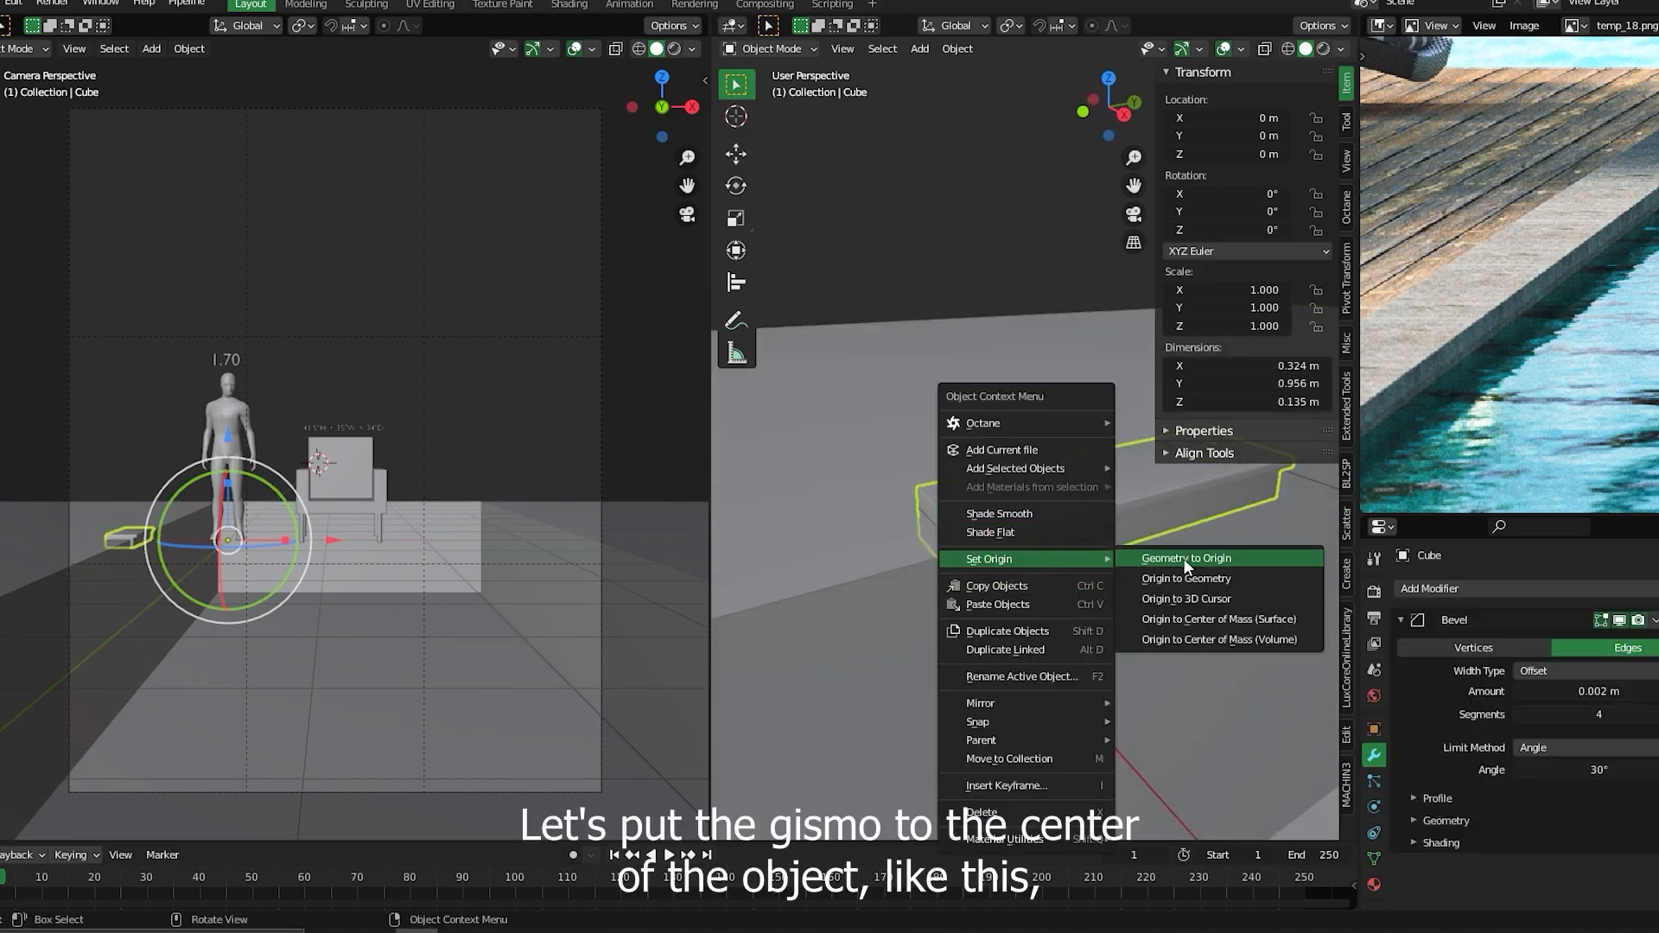
click(1203, 619)
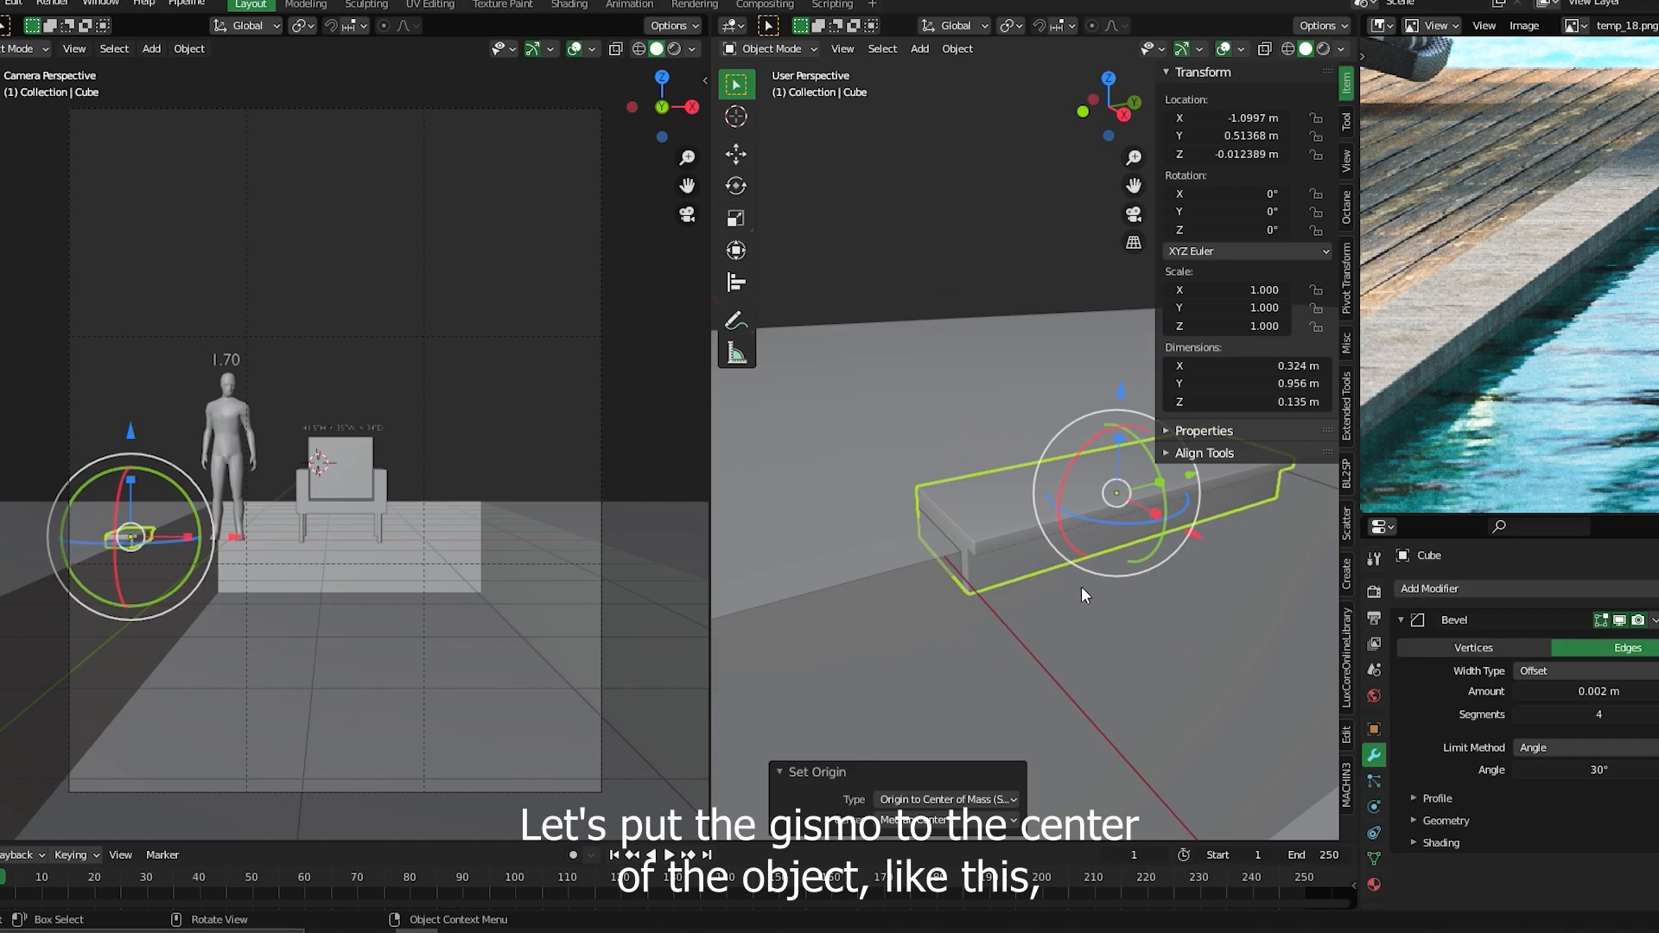
- Add an Array modifier to the edging block with a relative offset of X 0 and Y -1
click(1452, 588)
click(1335, 222)
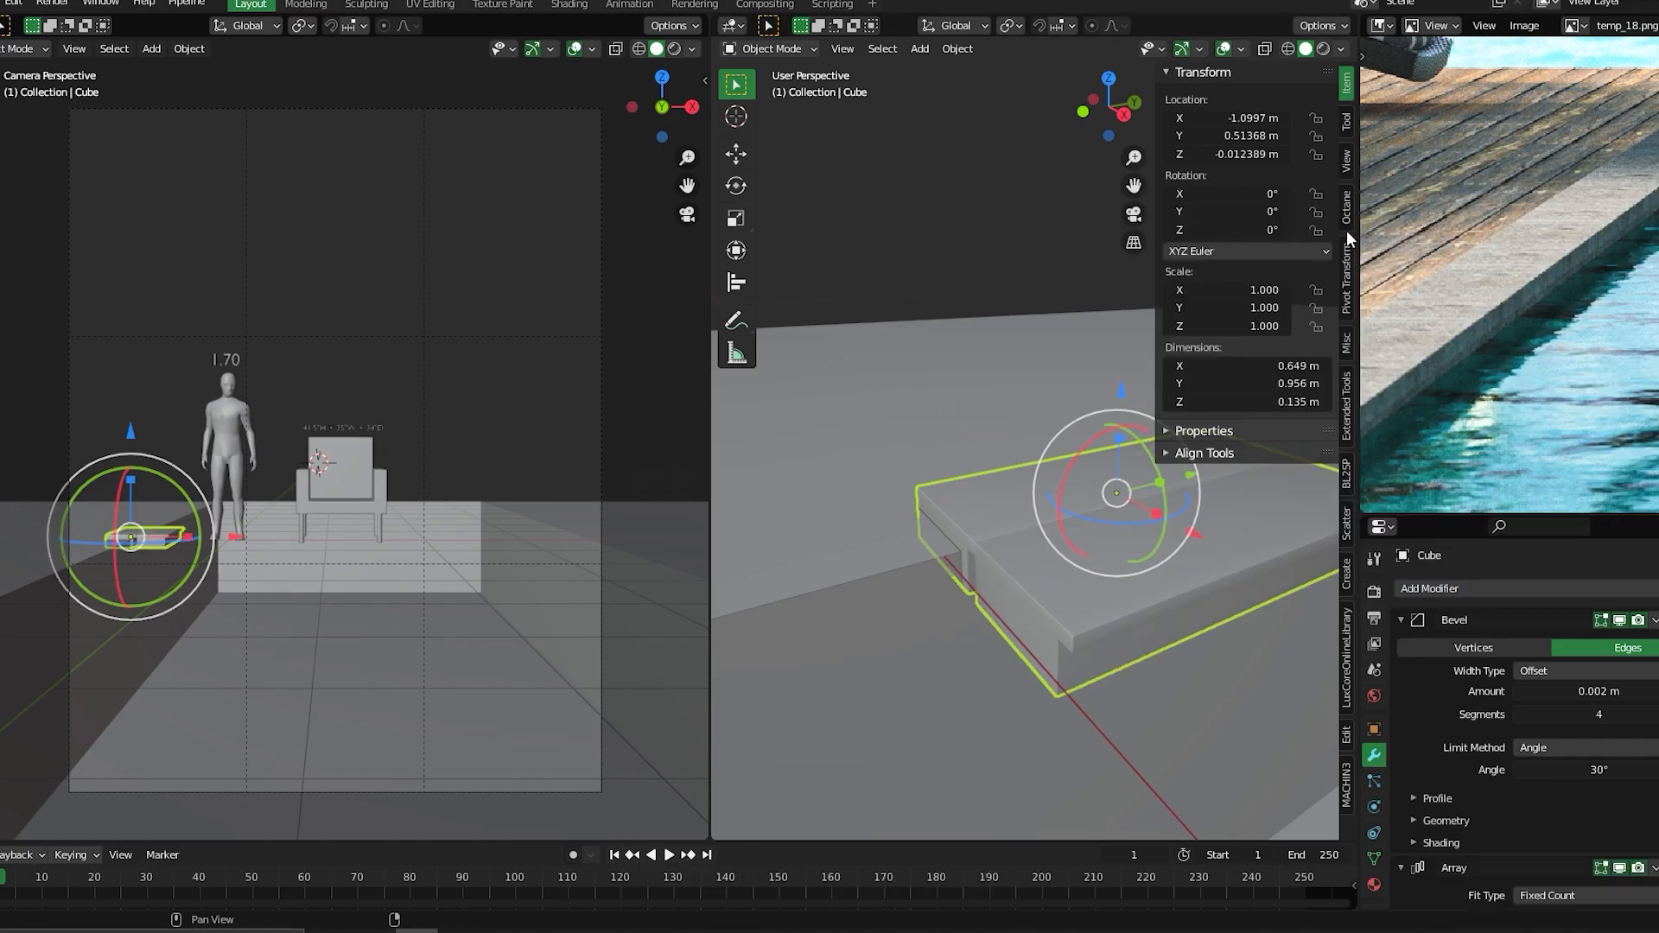
click(1414, 630)
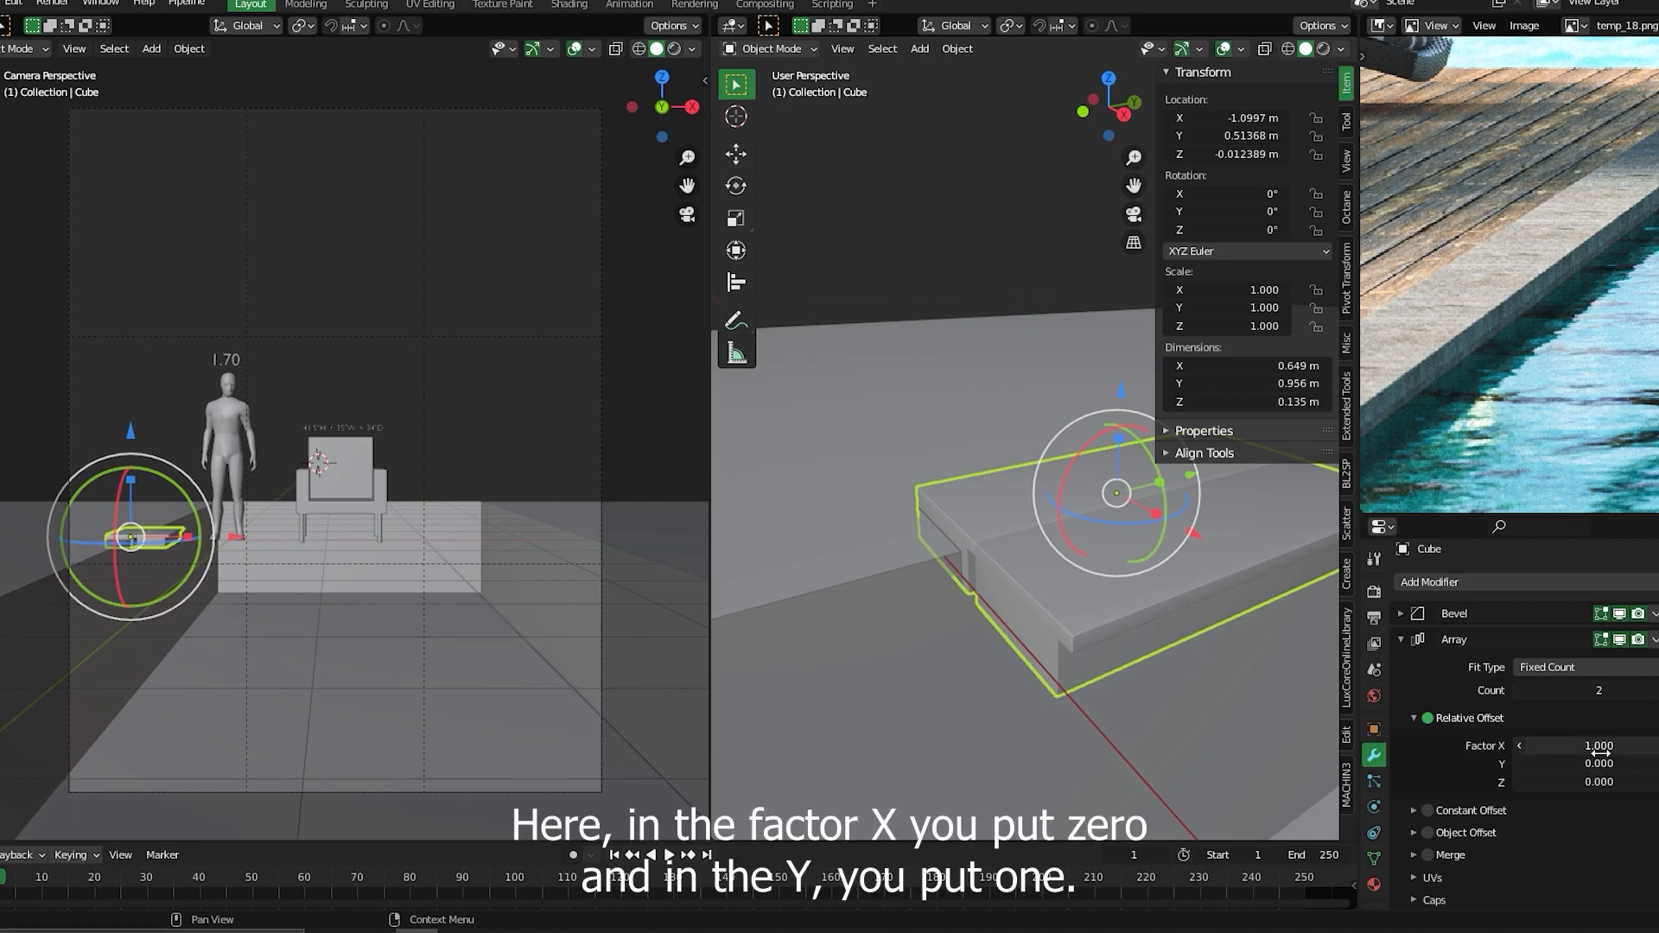
key(Return)
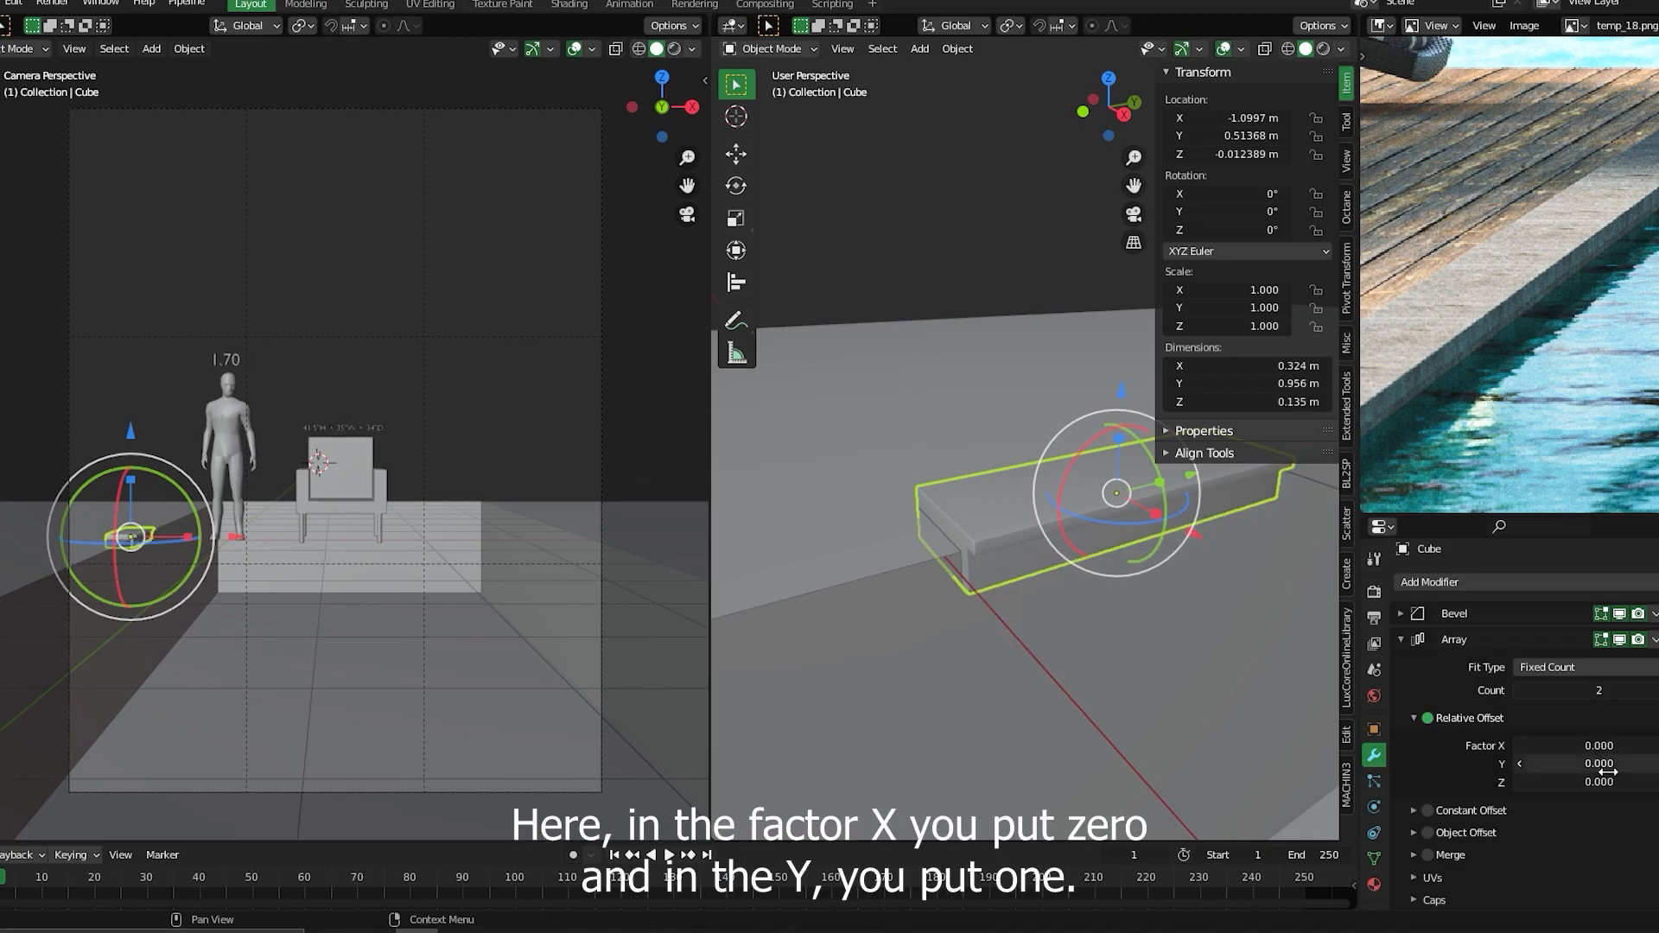
drag(1639, 767, 1607, 767)
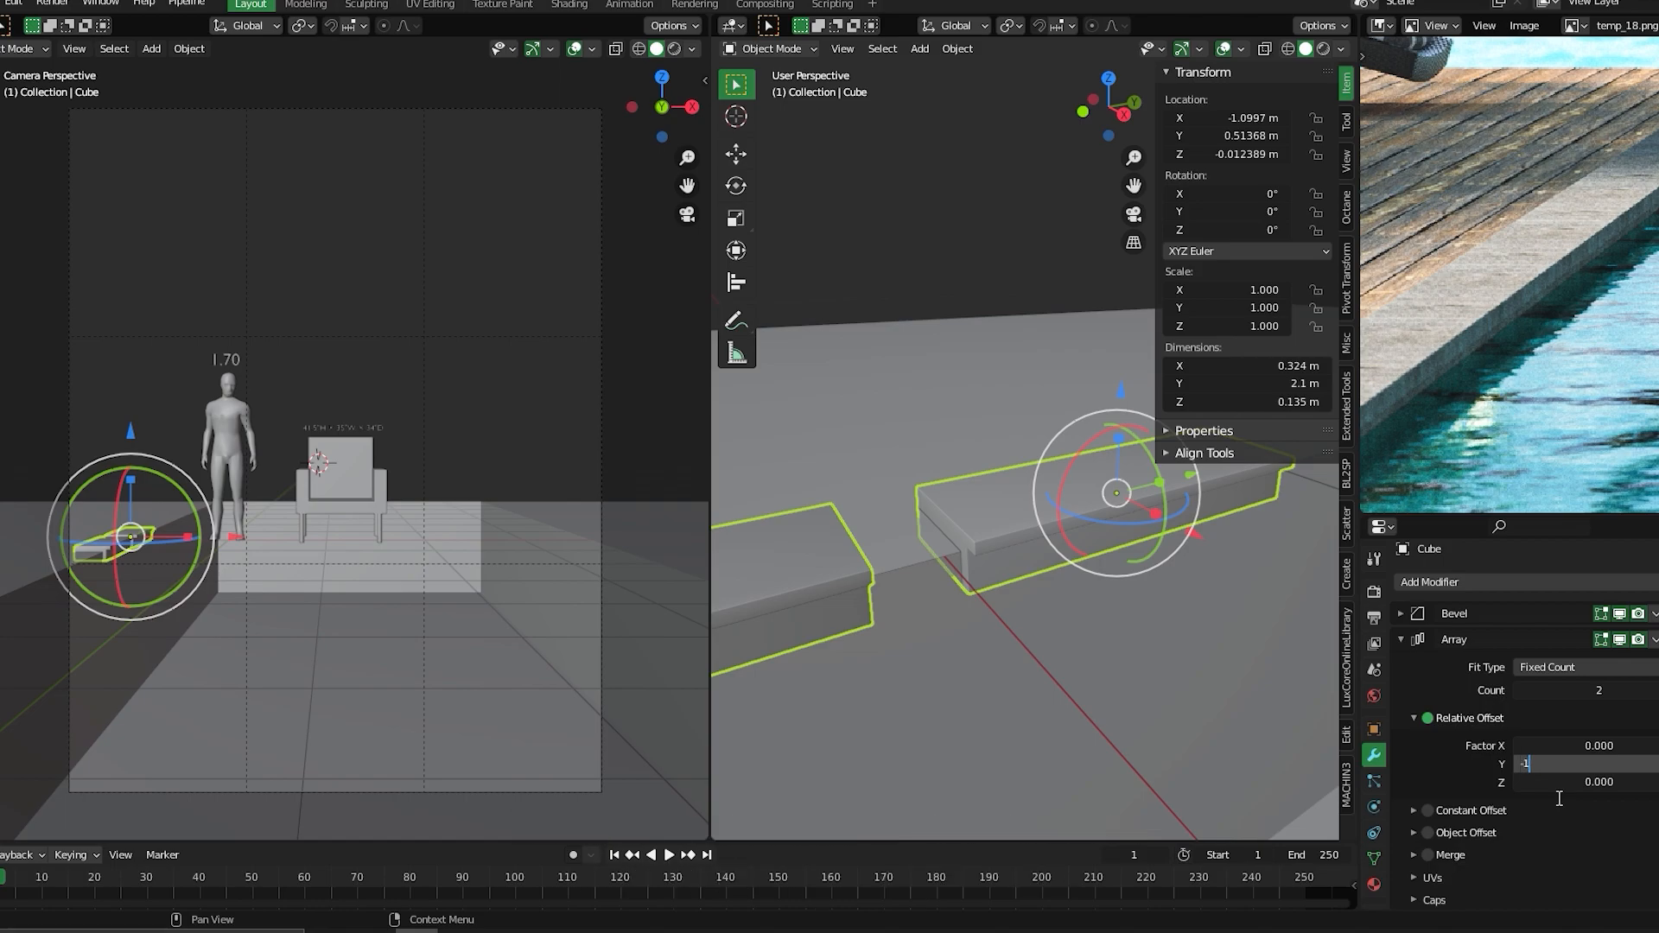
text(-1)
key(Return)
- In wireframe top view, move the arrayed edging about 6.02 m along Y towards the pool's far end
middle_drag(801, 557, 1015, 640)
key(KP_7)
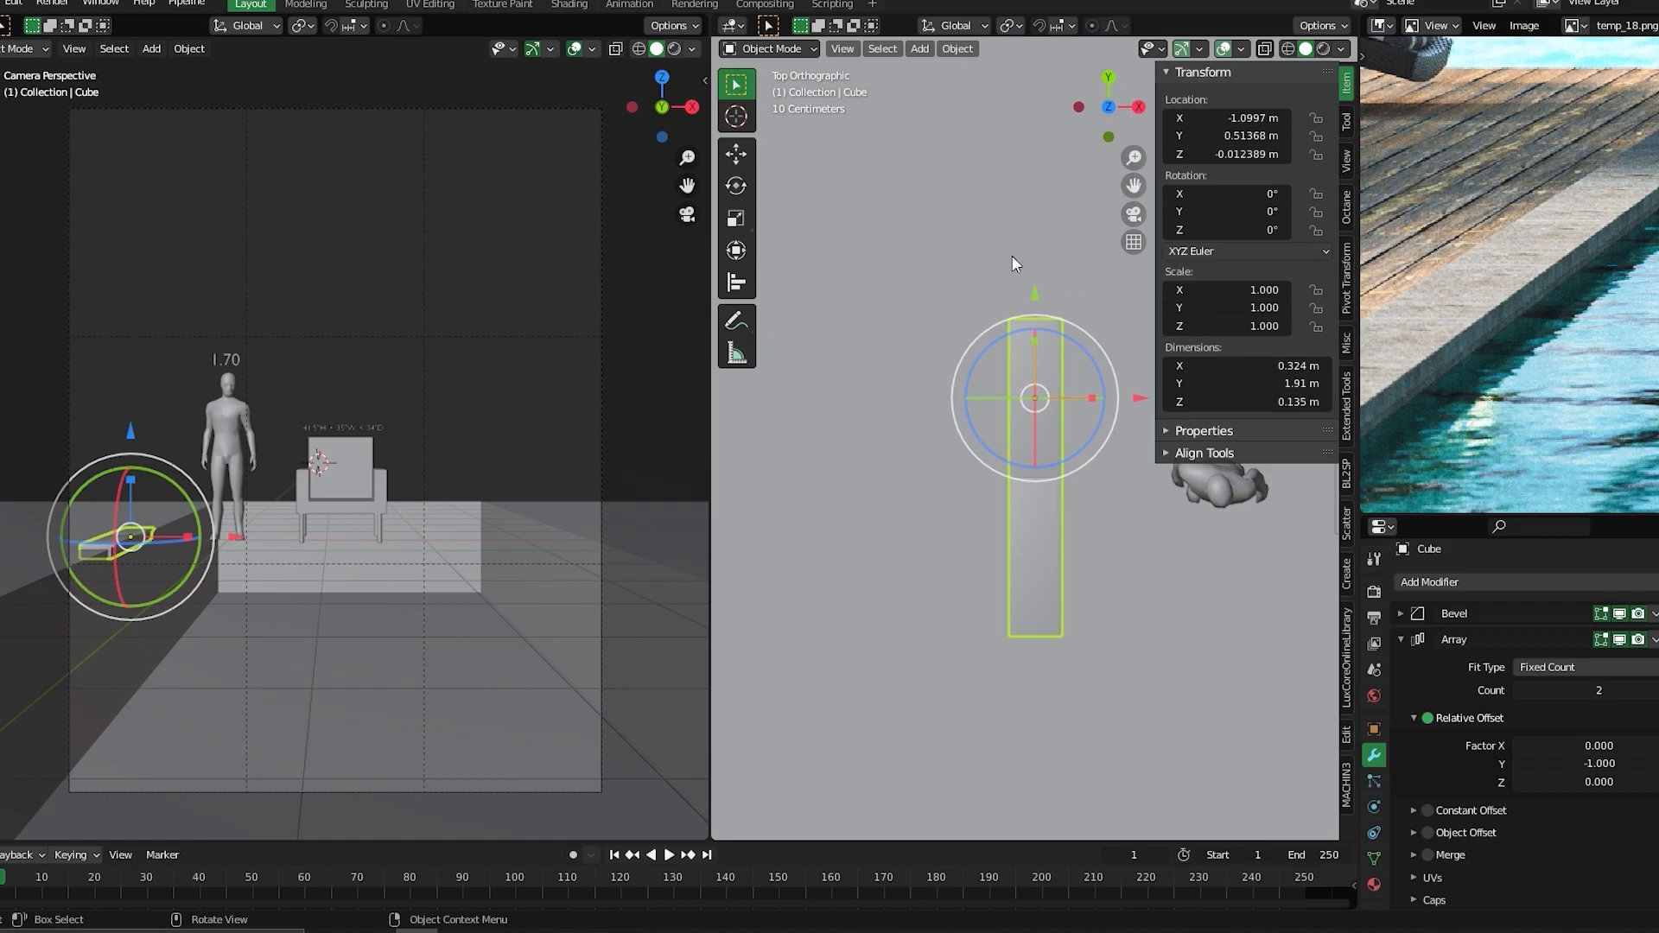
scroll(985, 300, down, 6)
key(shift+z)
shift+middle_drag(1044, 216, 997, 506)
drag(990, 610, 1033, 256)
scroll(1044, 223, up, 3)
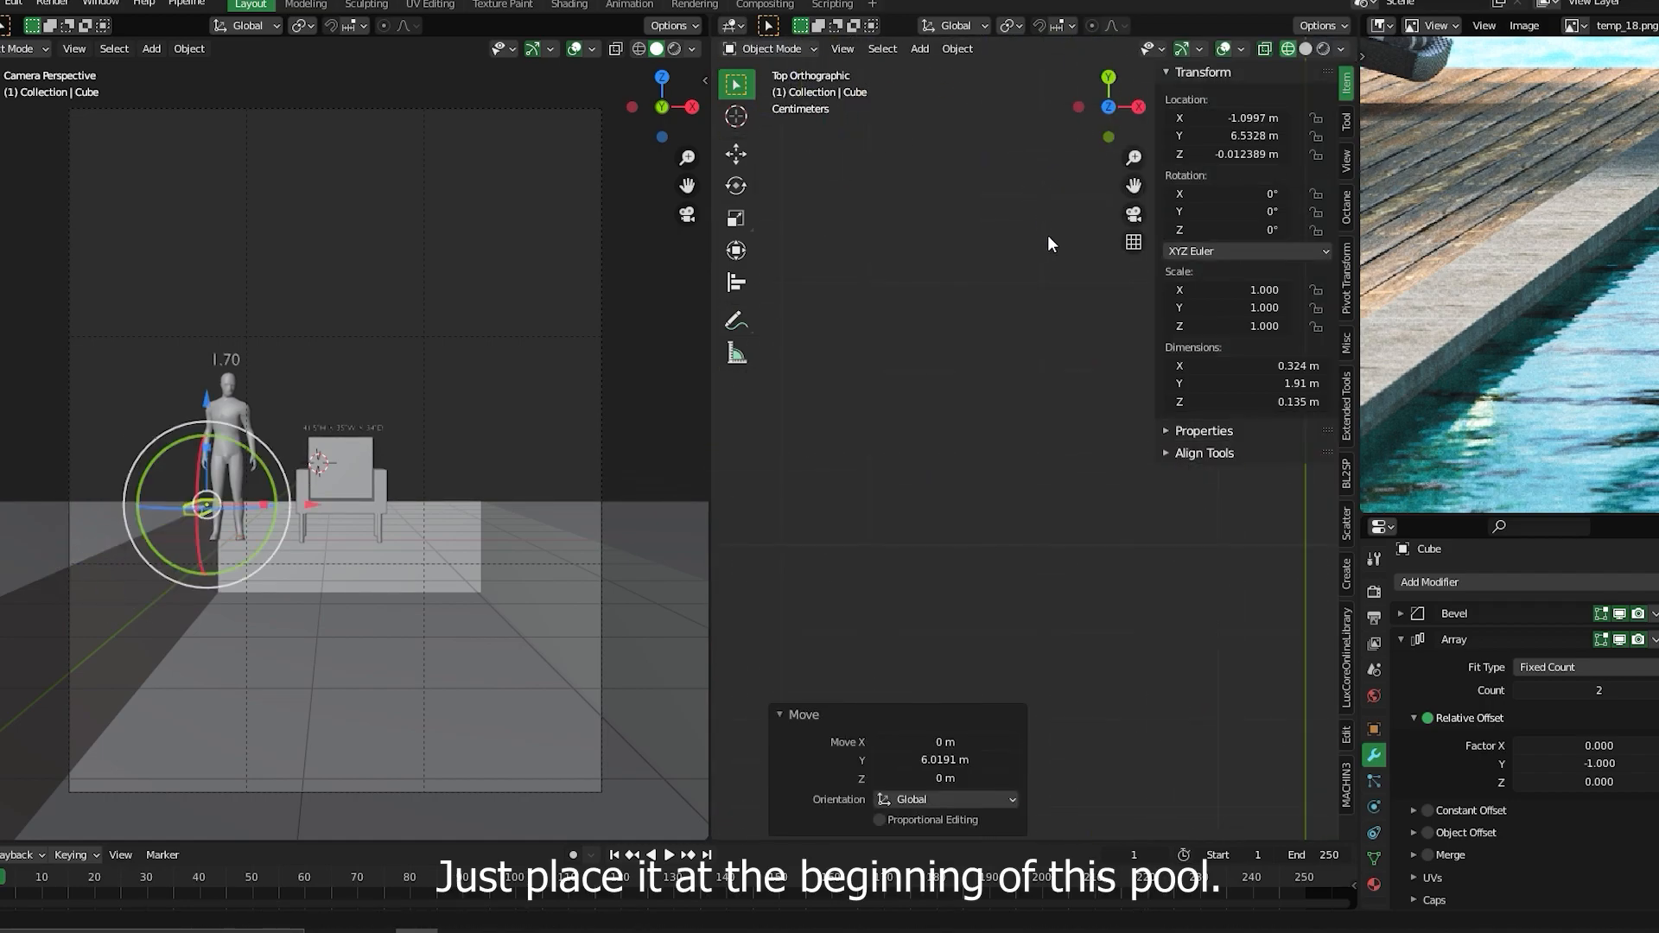
- Align the edging with the pool's far edge by moving it about 0.289 m further along Y
scroll(1031, 359, down, 4)
shift+middle_drag(871, 223, 1021, 513)
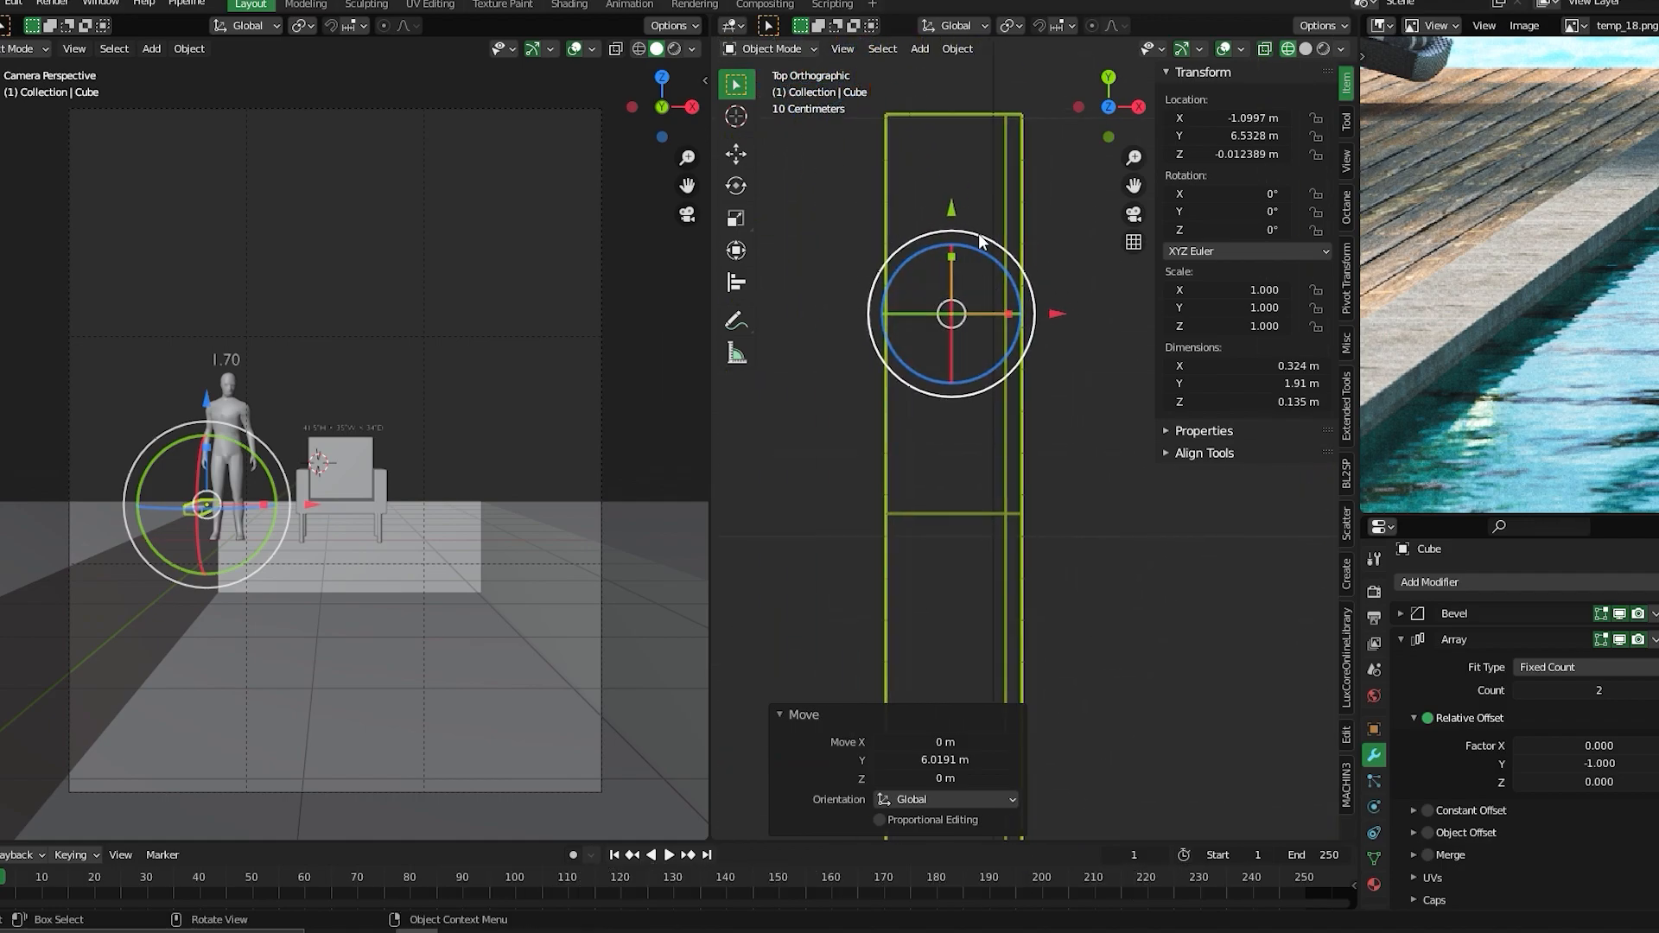
shift+middle_drag(993, 244, 1023, 471)
scroll(989, 422, down, 1)
drag(988, 428, 1019, 326)
scroll(1018, 432, down, 4)
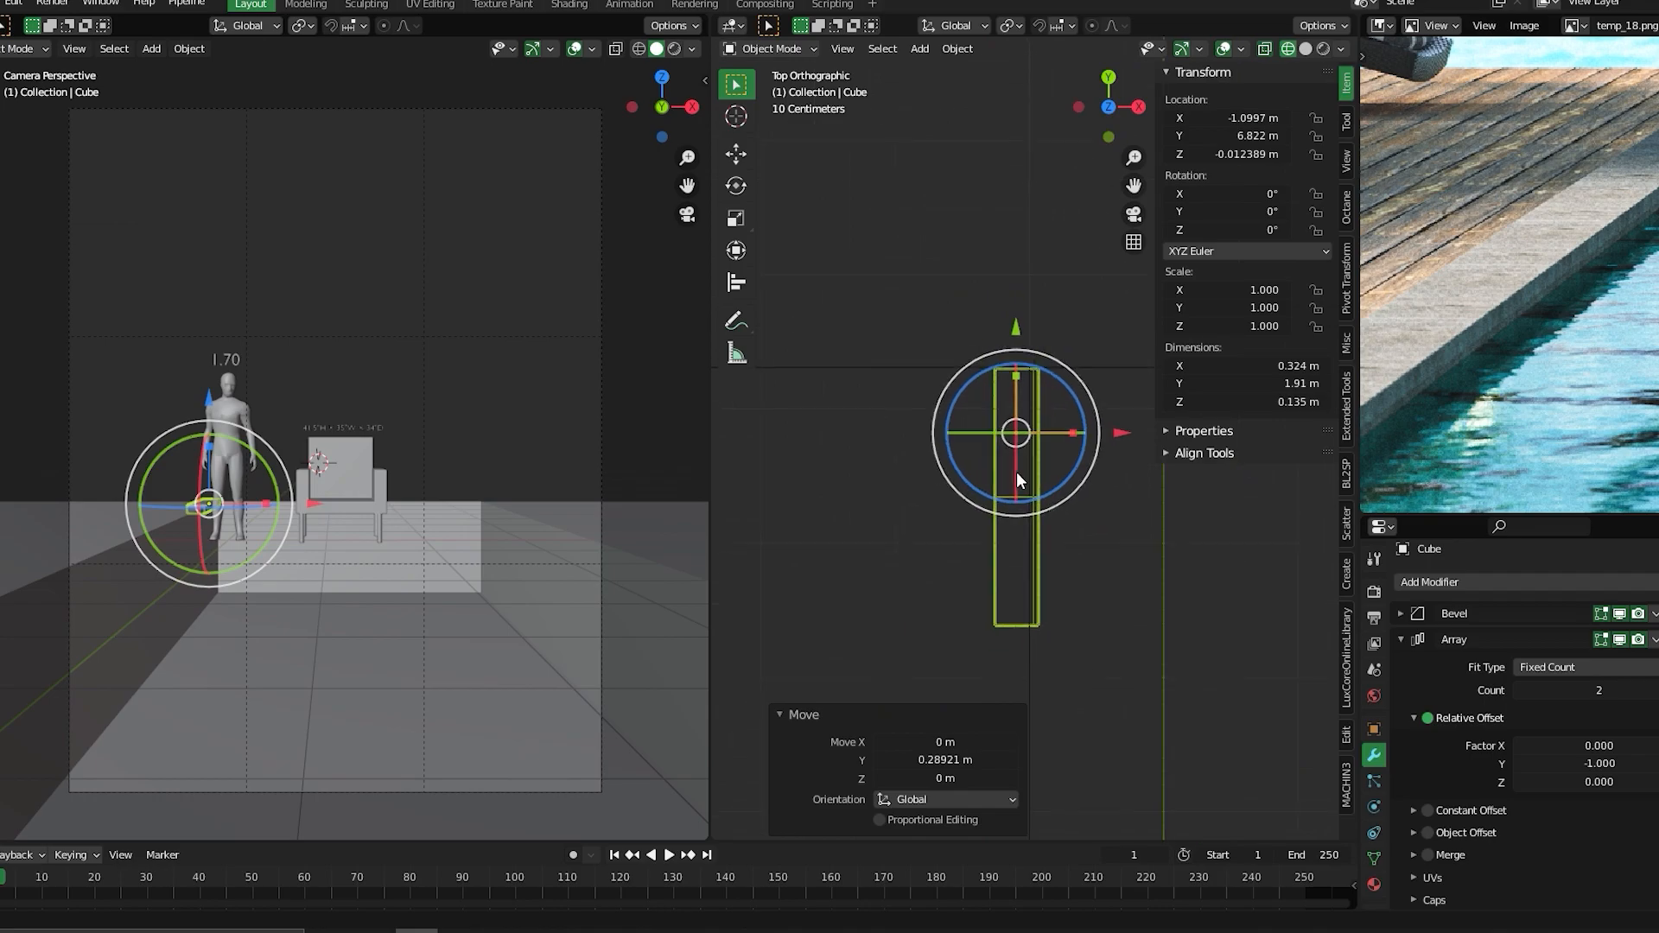
- Set the array count to 15 so the edging runs along the pool's side
middle_drag(1056, 451, 987, 526)
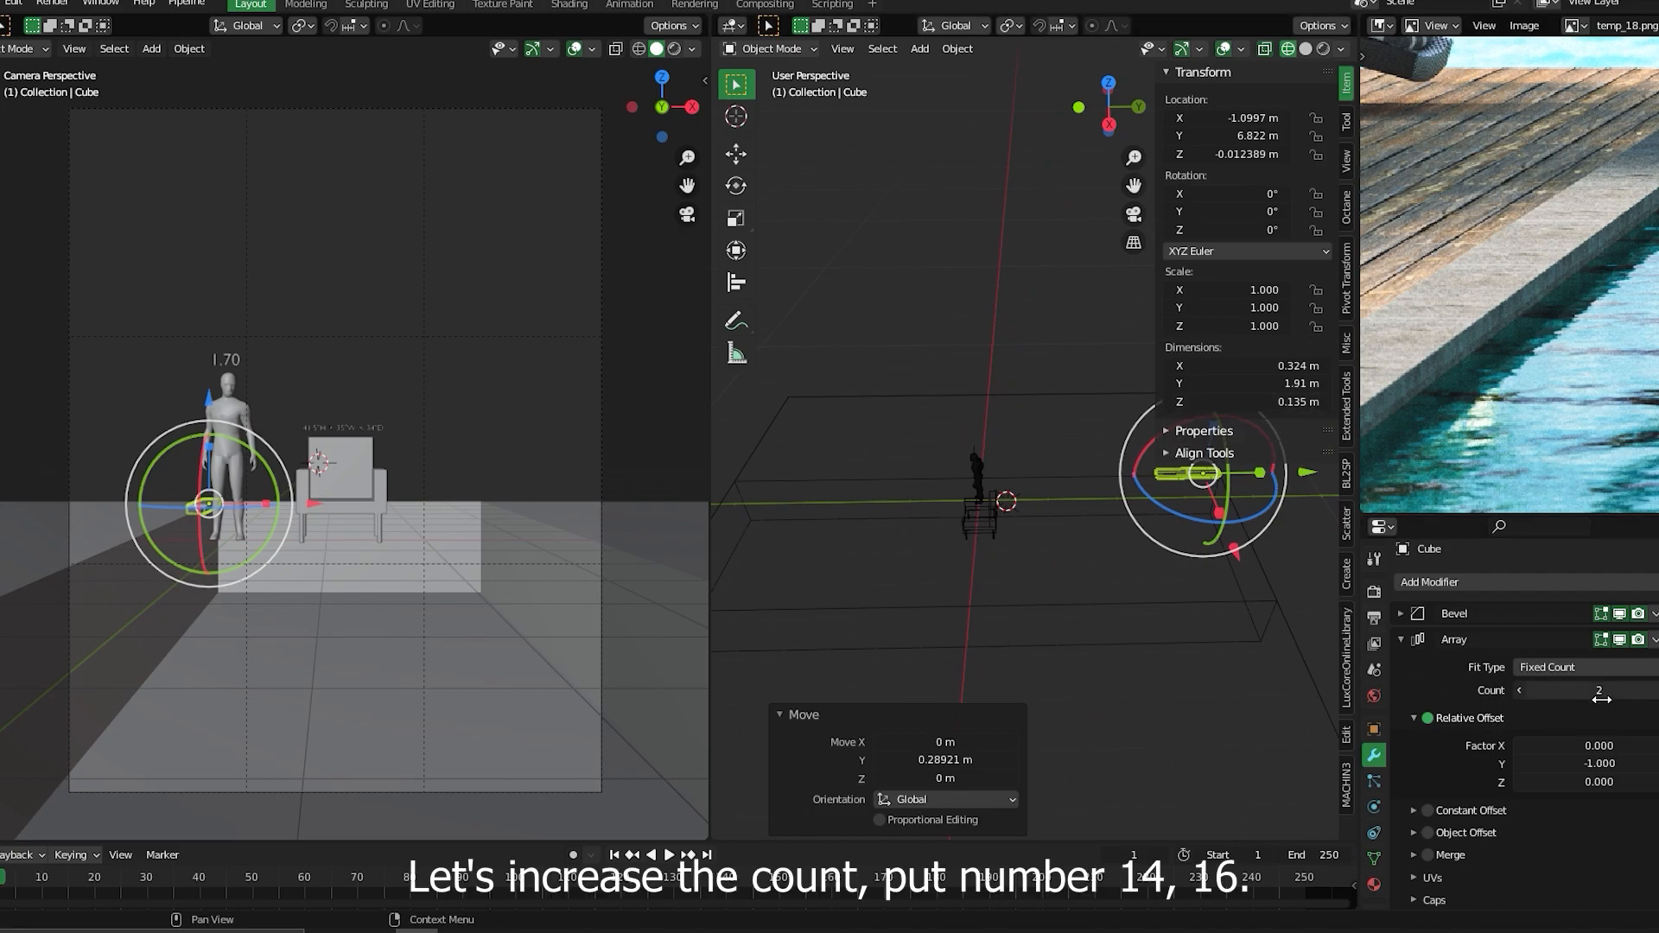
drag(1605, 692, 1628, 692)
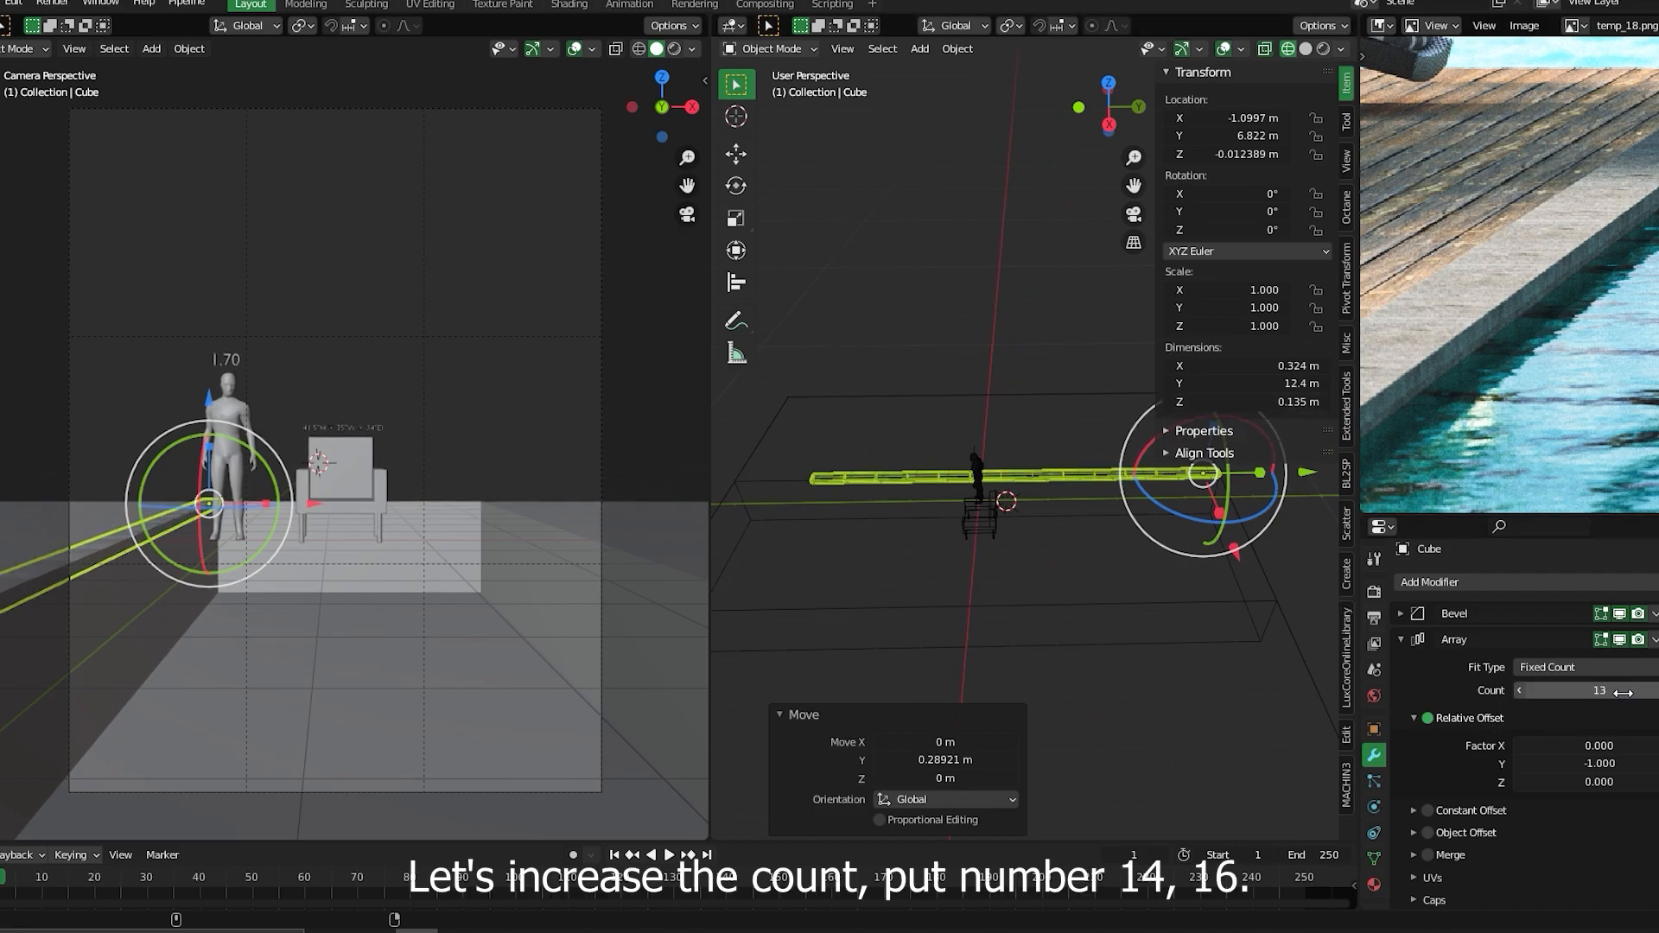
click(1655, 691)
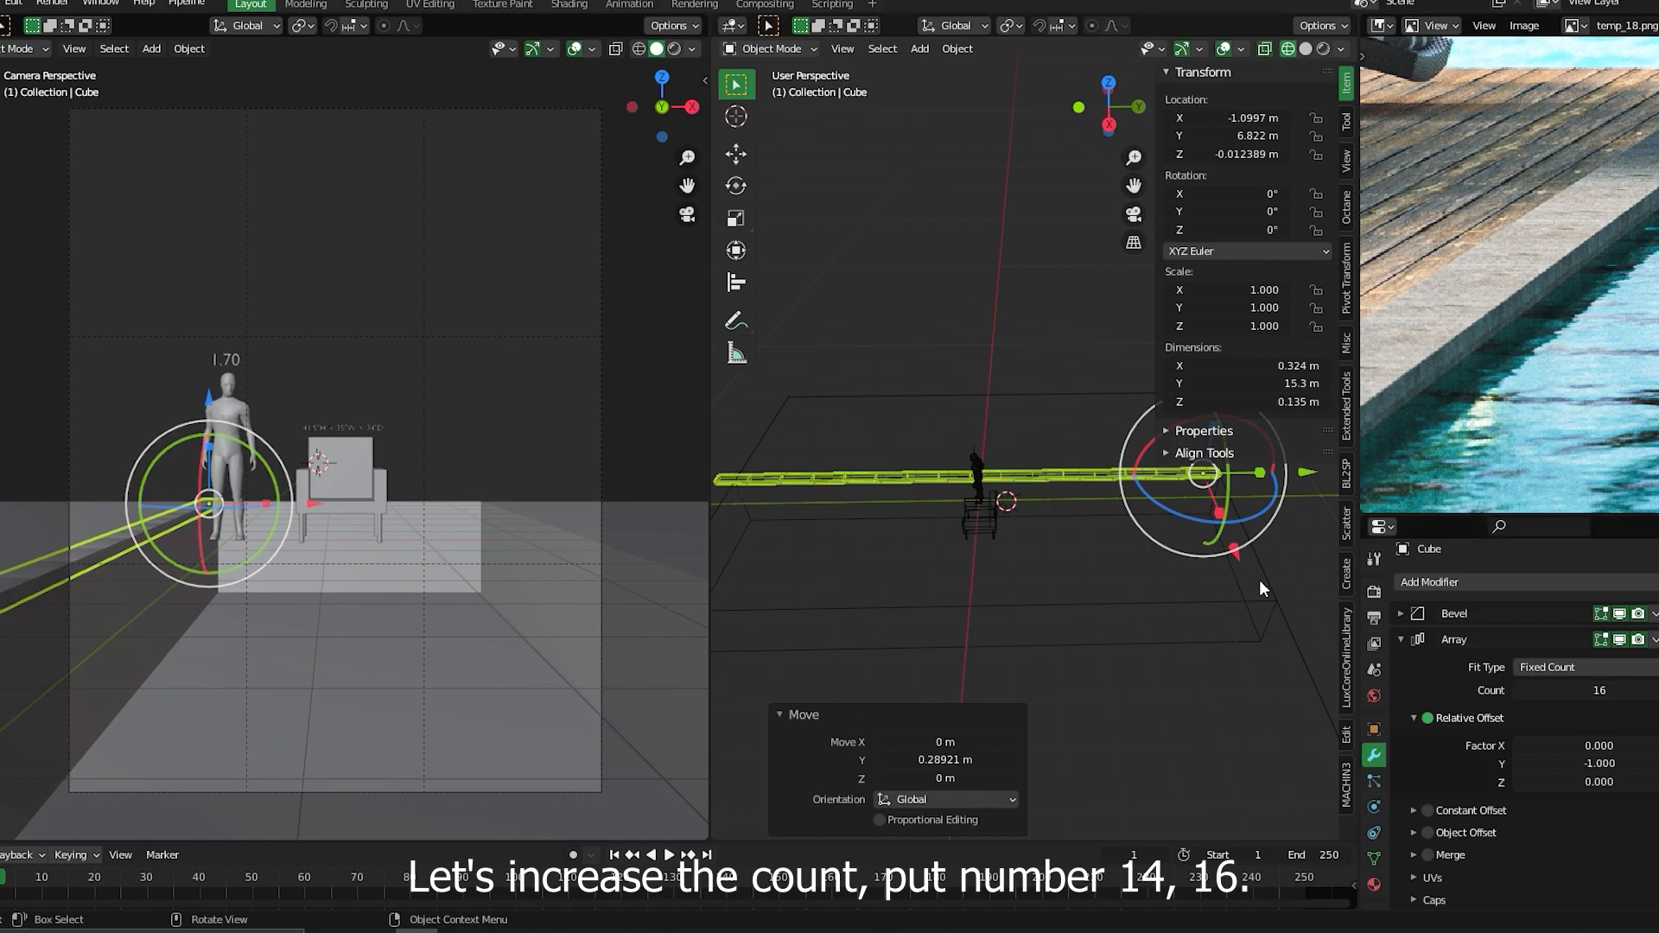
drag(1552, 689, 1538, 690)
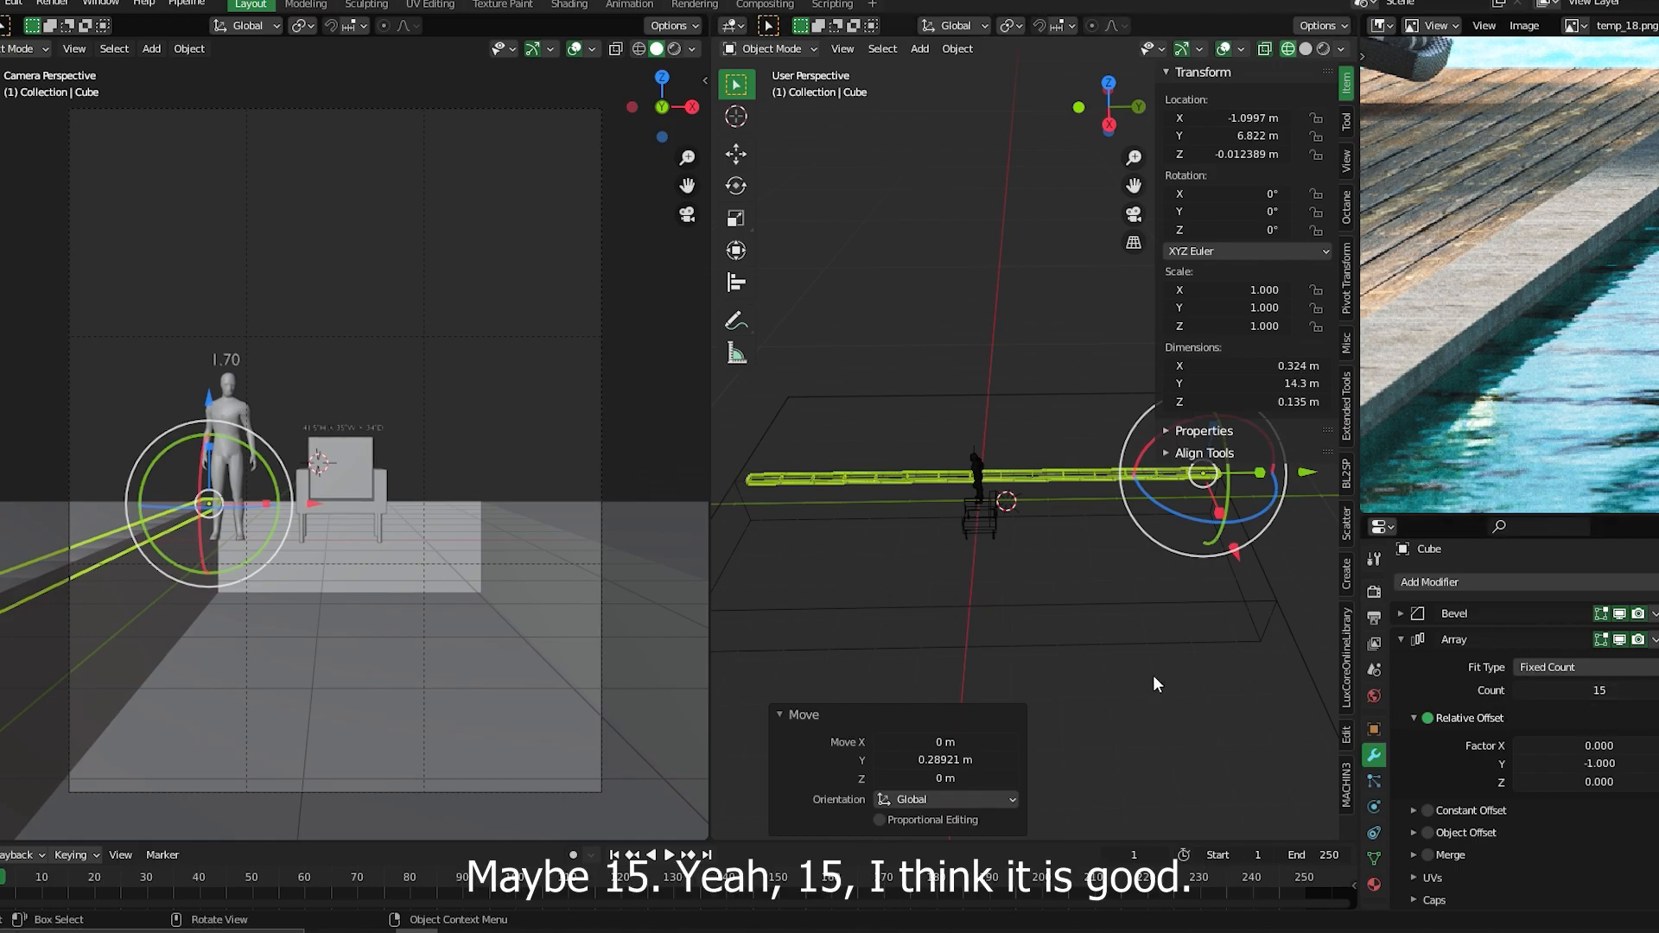
- Add a Weighted Normal modifier to the edging to correct its shading
middle_drag(428, 535, 329, 505)
middle_drag(1005, 499, 916, 505)
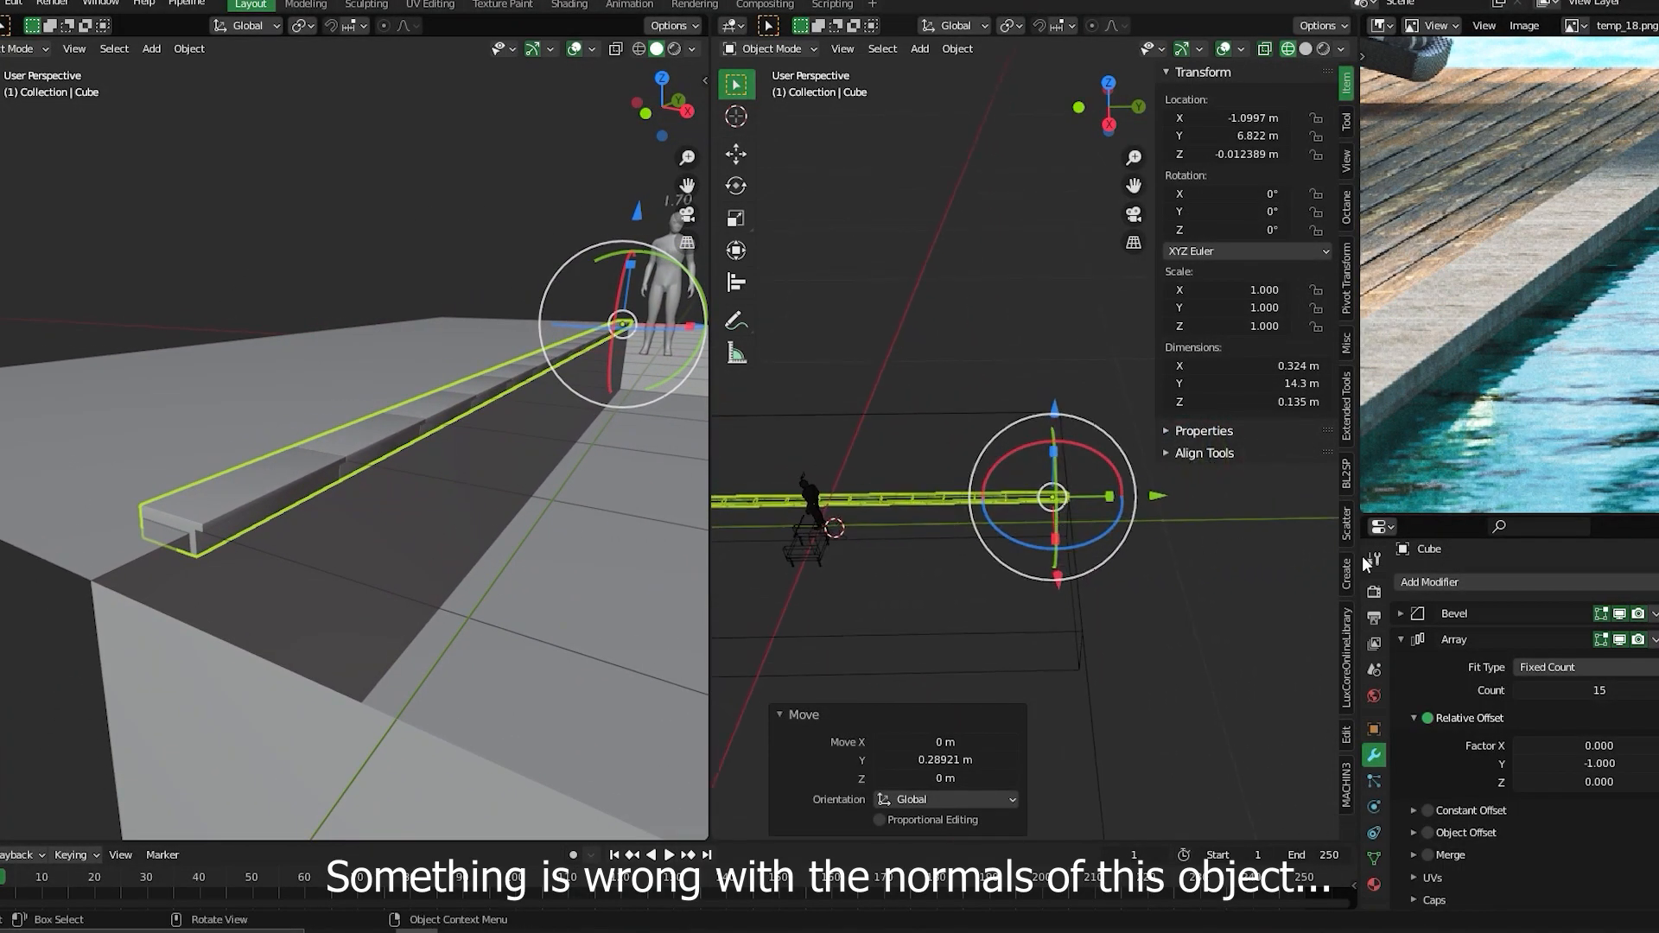
click(1456, 584)
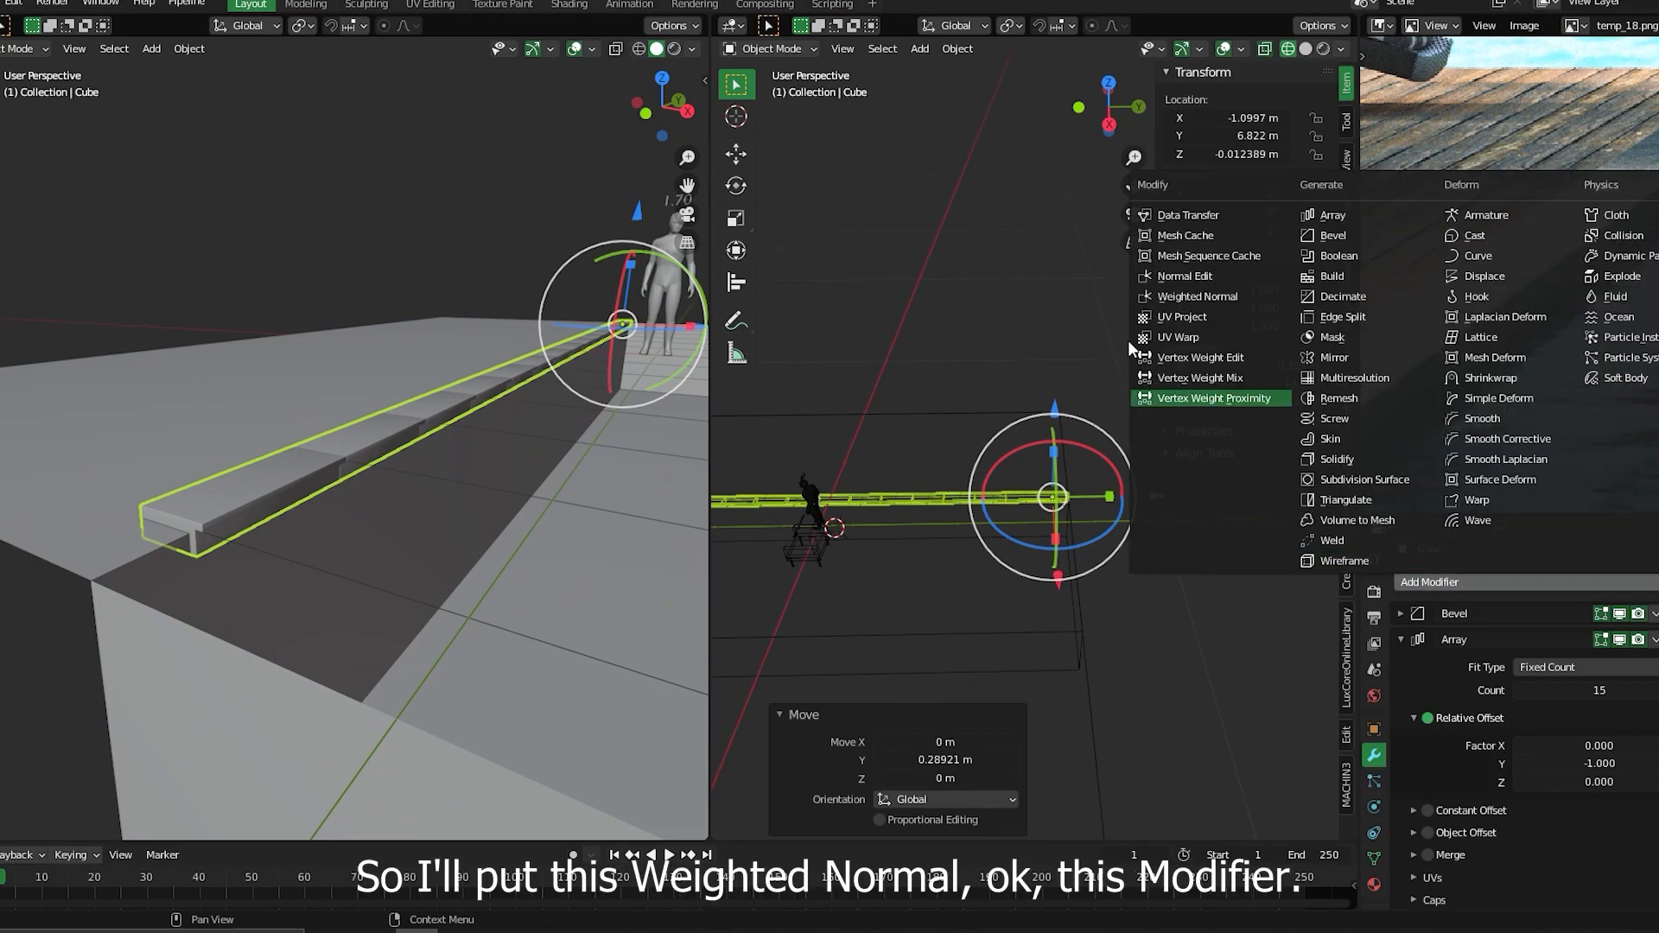
click(1213, 294)
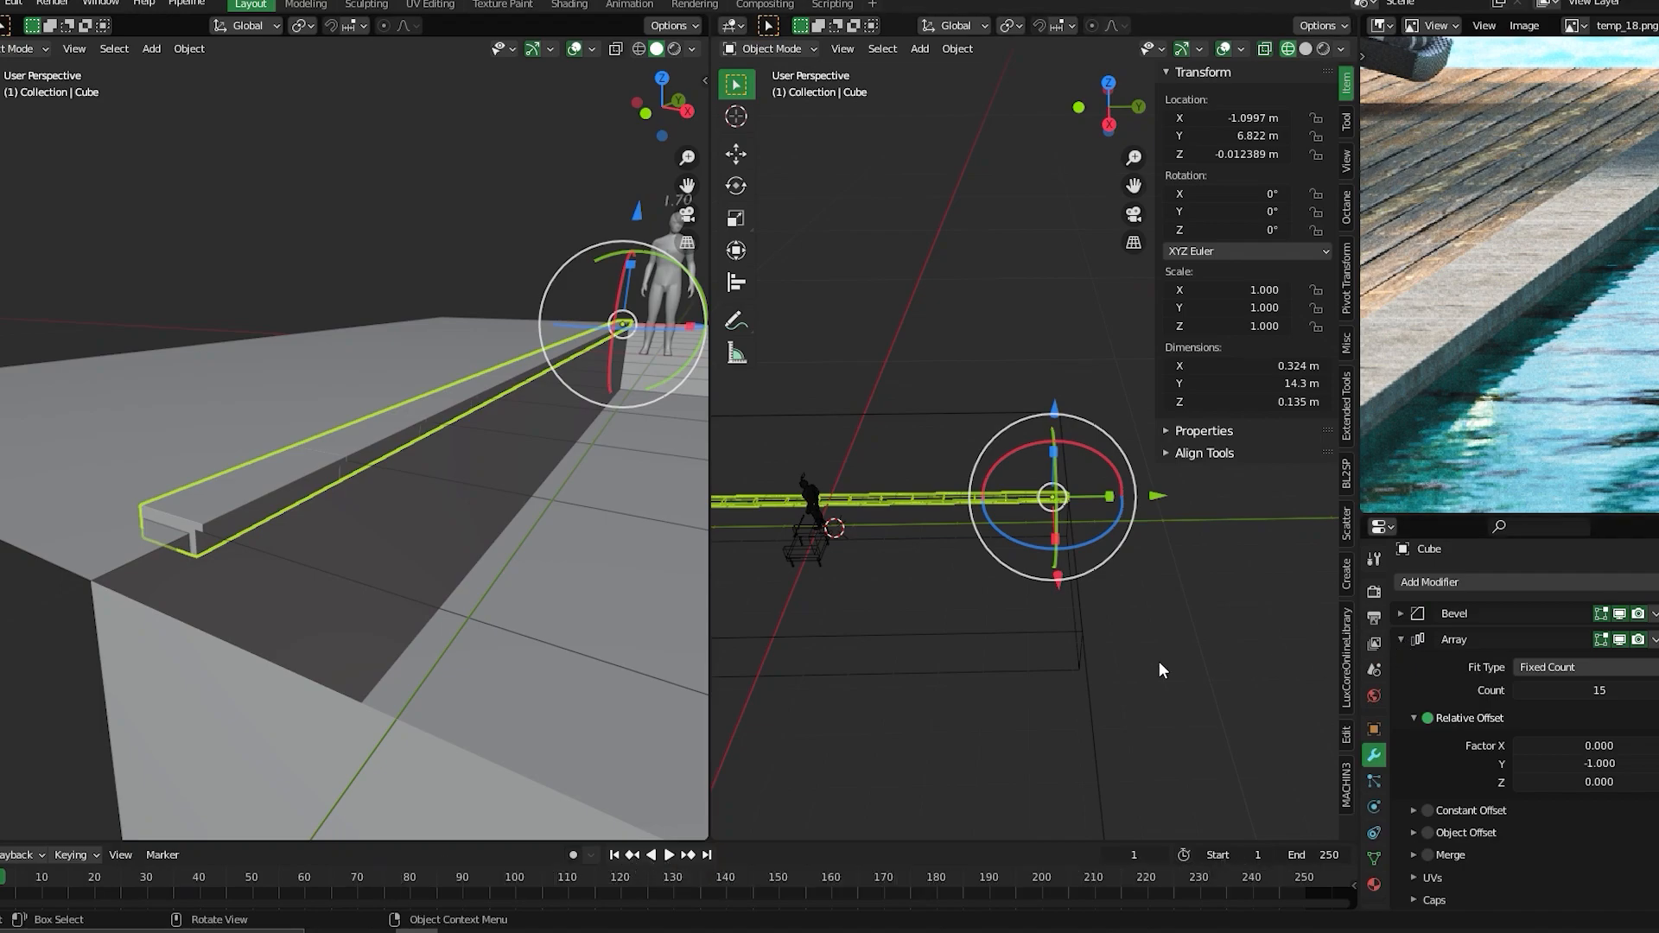
- Select the end geometry of the edging's base piece and lengthen it along Y so the array spans about 14.7 m
shift+middle_drag(998, 526, 967, 547)
scroll(1044, 439, up, 4)
key(Tab)
click(1003, 419)
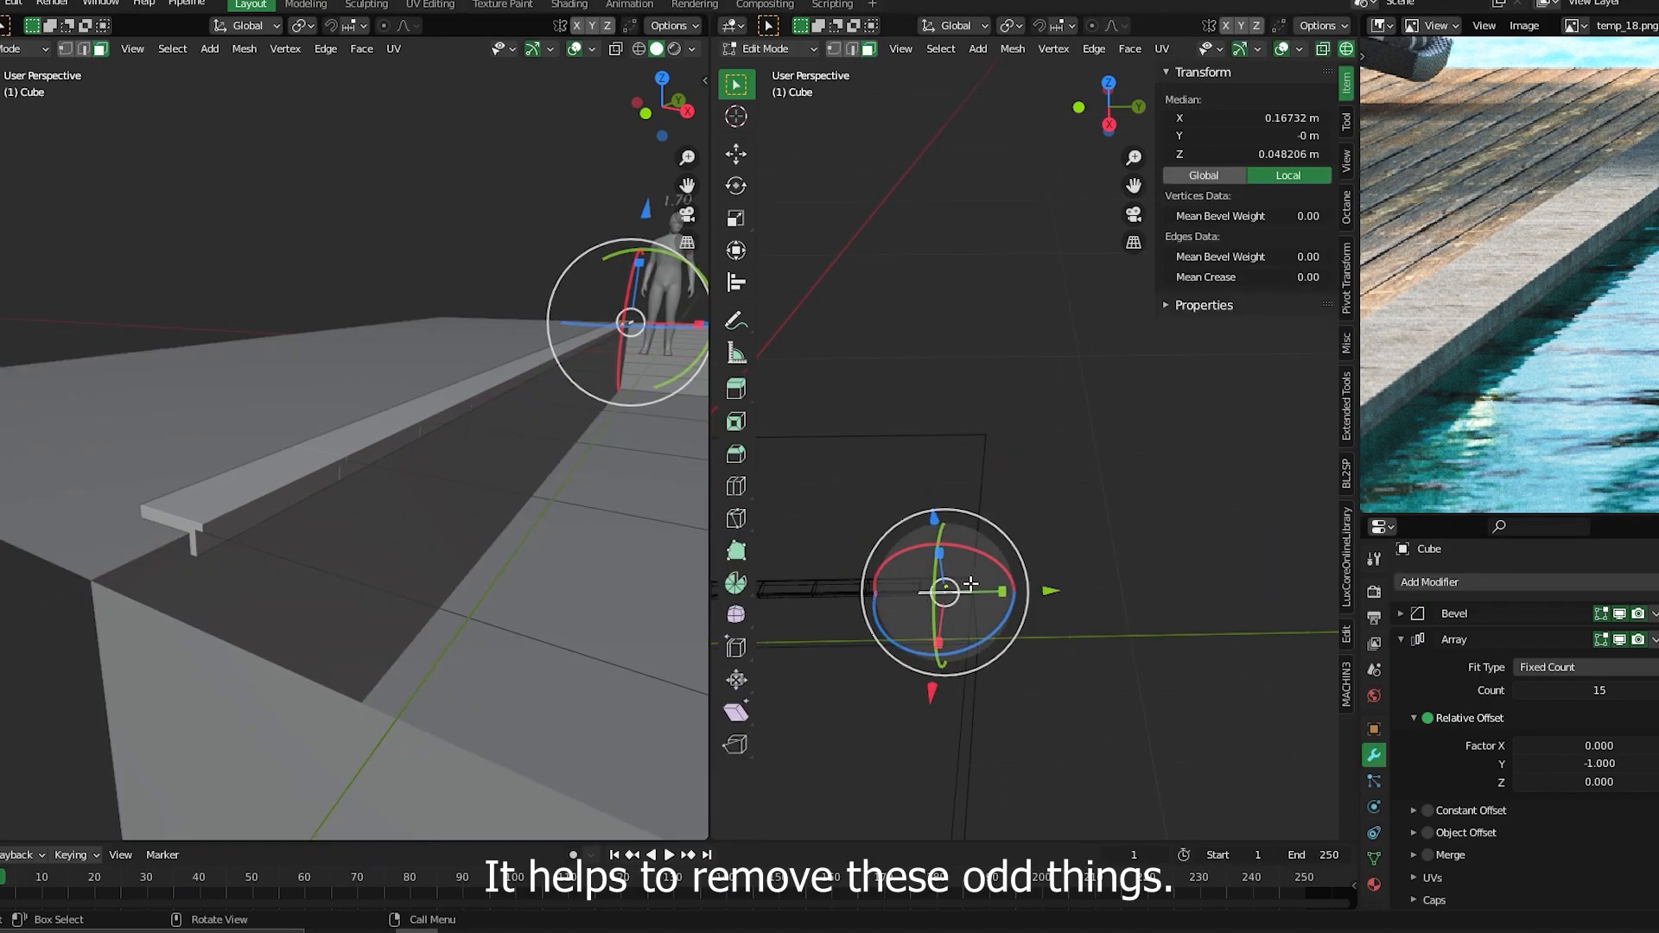
key(alt+a)
drag(888, 546, 930, 647)
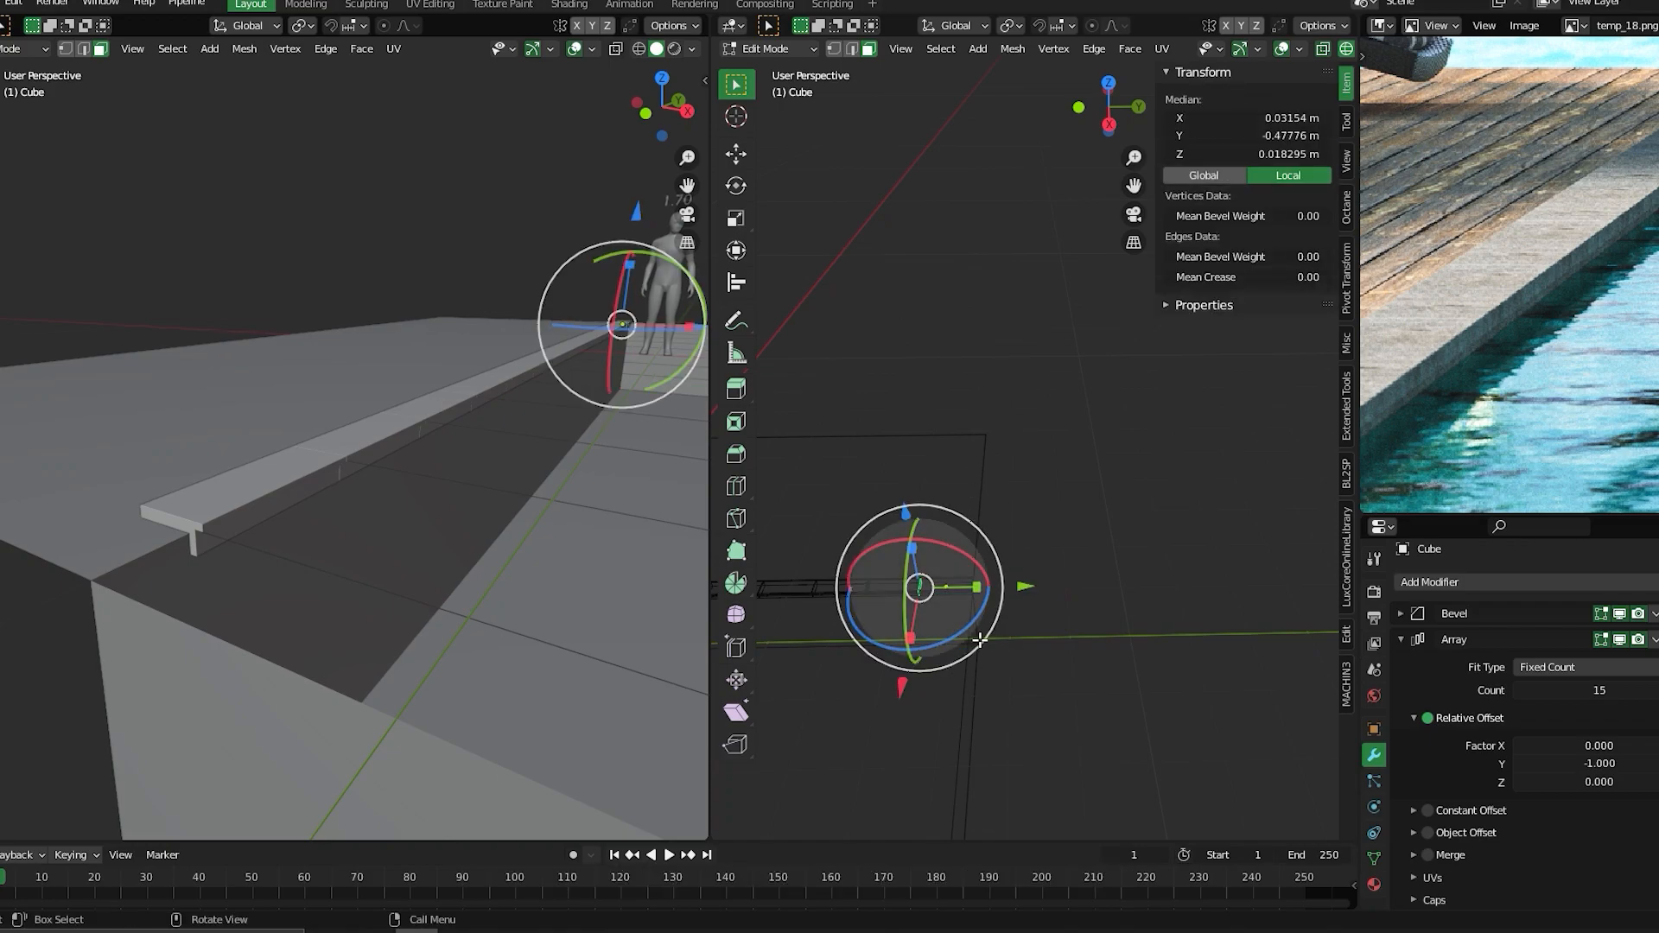
key(KP_Decimal)
middle_drag(1079, 508, 1133, 481)
drag(1133, 420, 1071, 443)
middle_drag(1071, 444, 1061, 452)
key(ctrl+Tab)
click(1047, 268)
middle_drag(1043, 331, 935, 496)
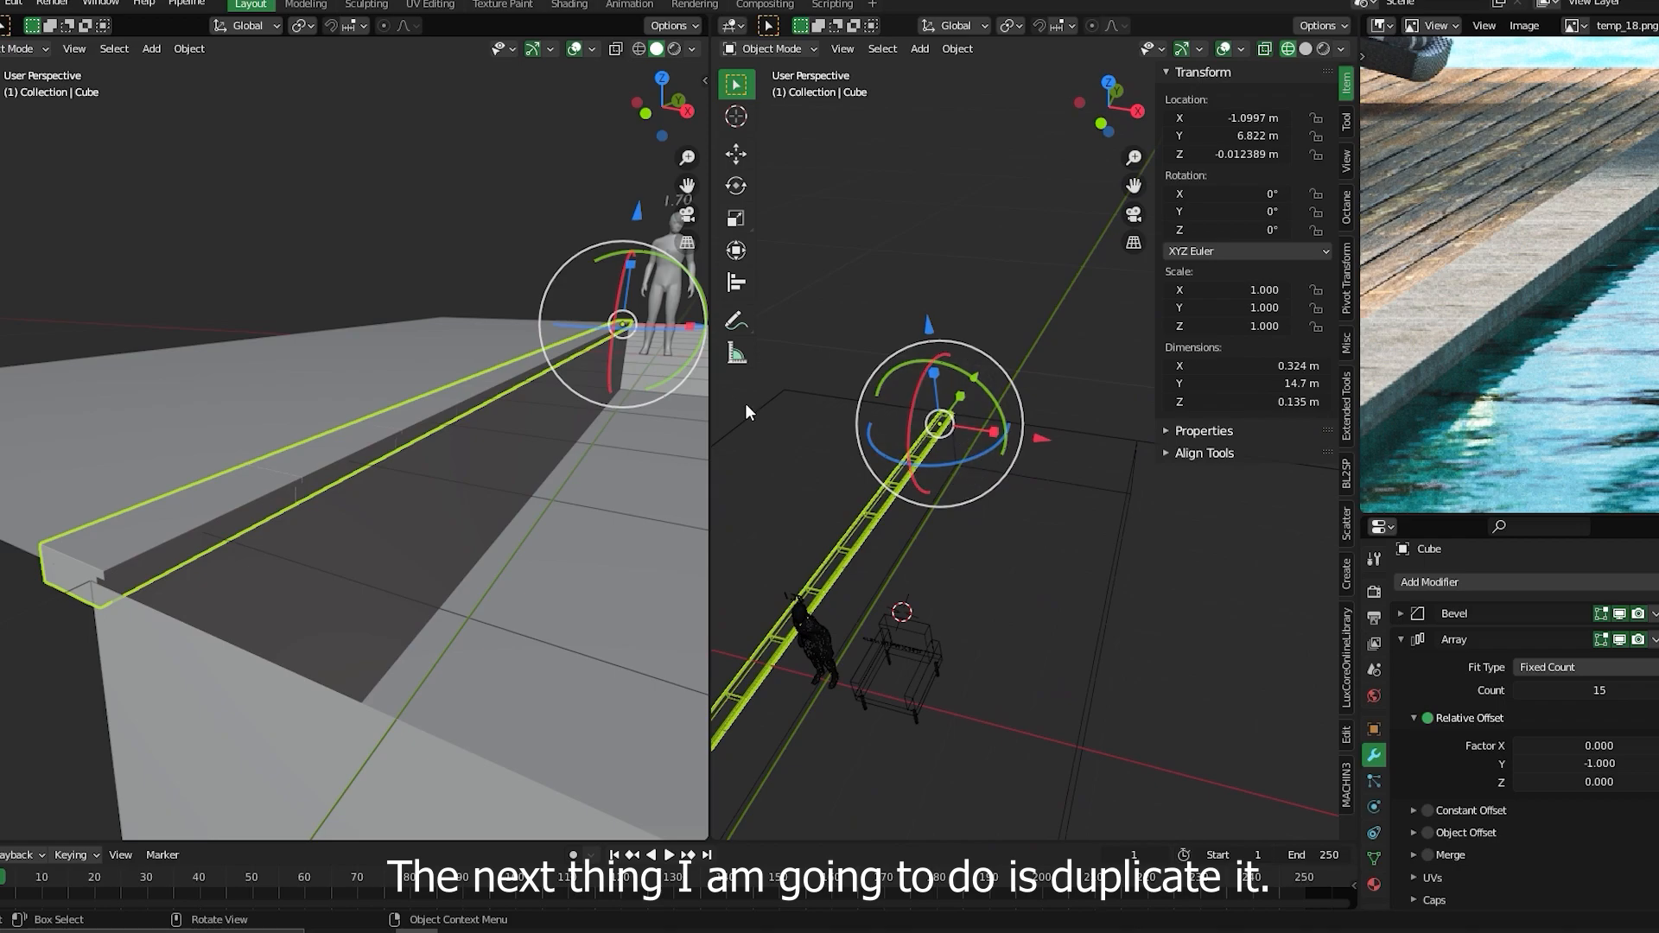
- Duplicate the edging about 3.615 m along X to the pool's opposite side and rotate the copy around Z
key(shift+d)
key(x)
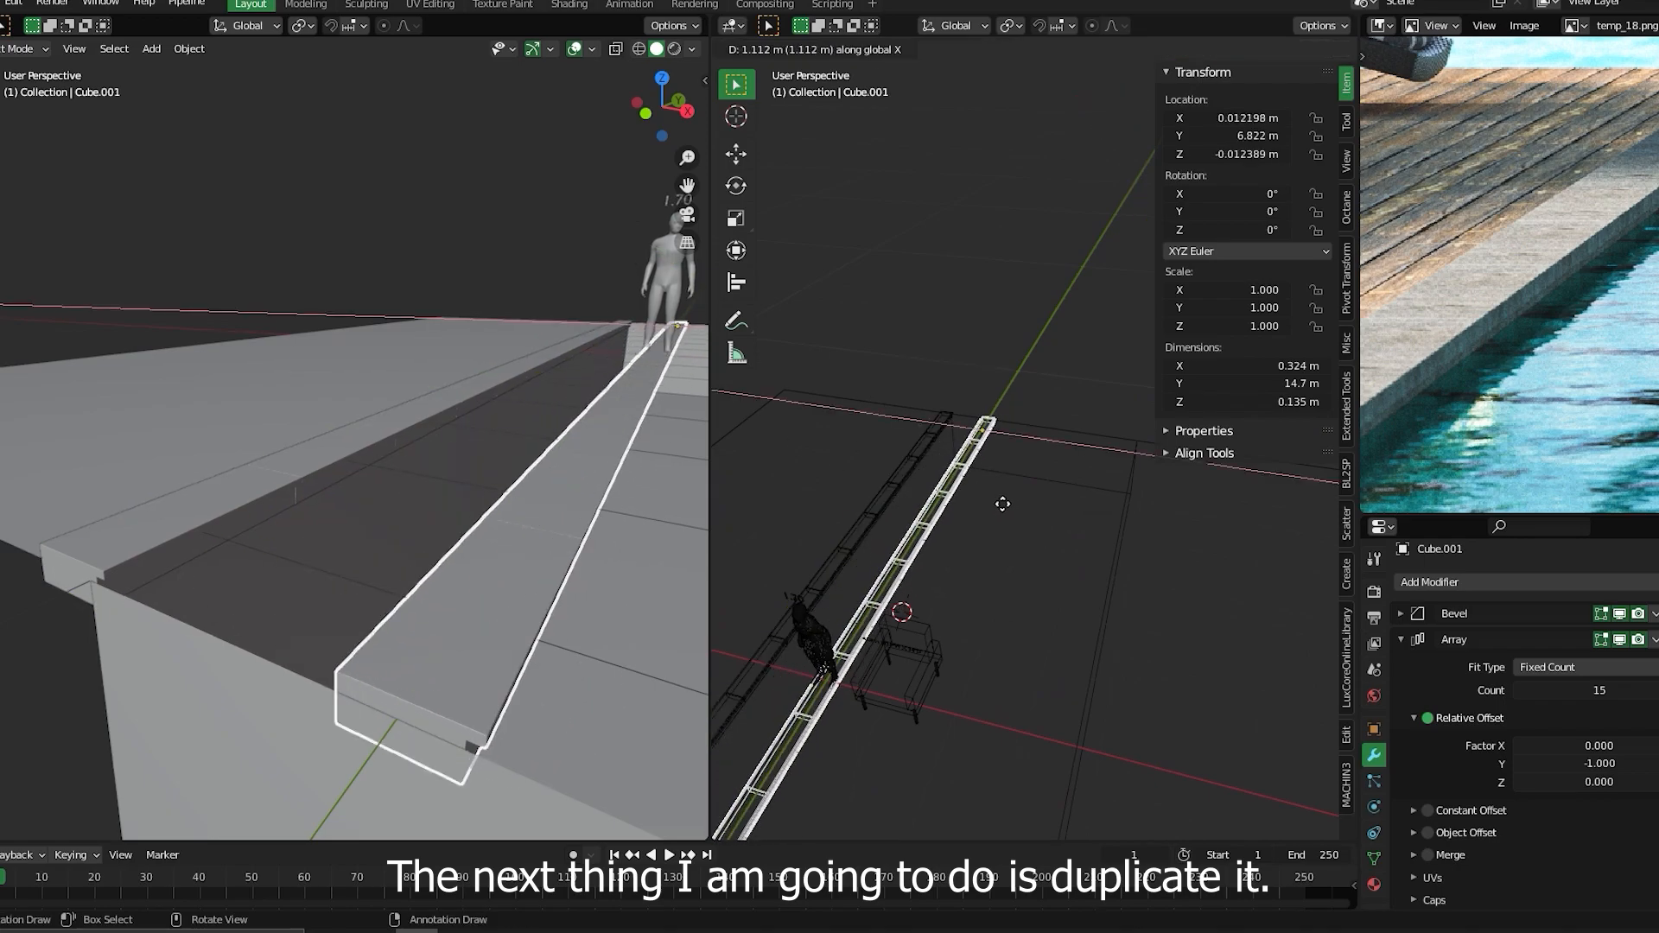
click(1090, 543)
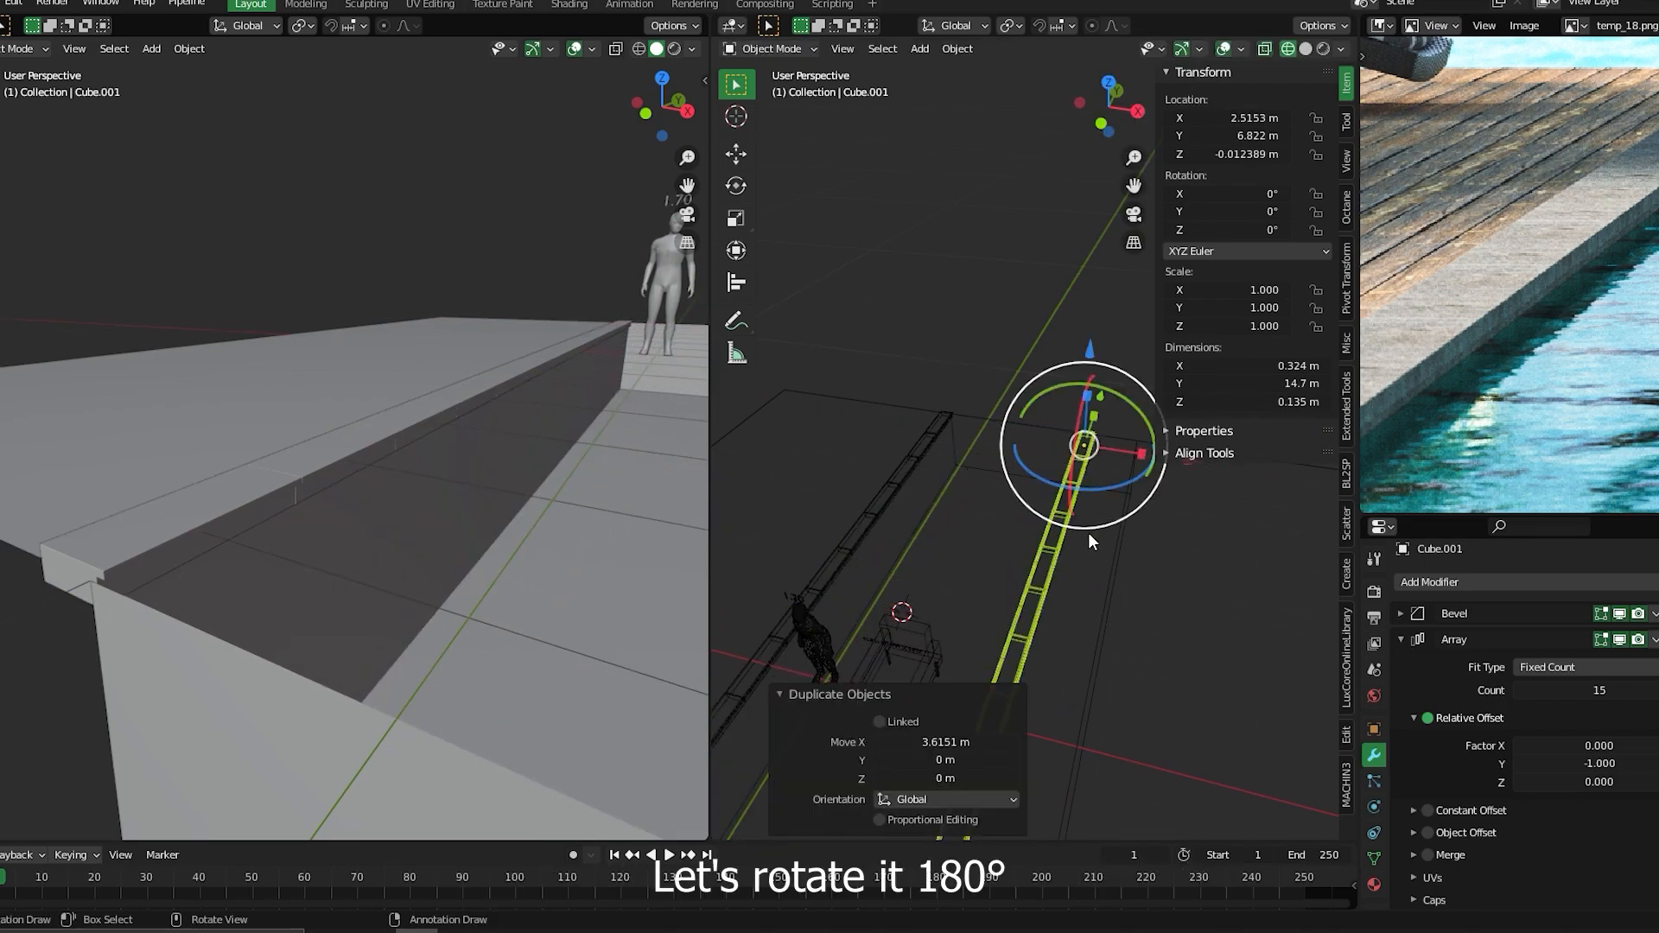
text(rz360)
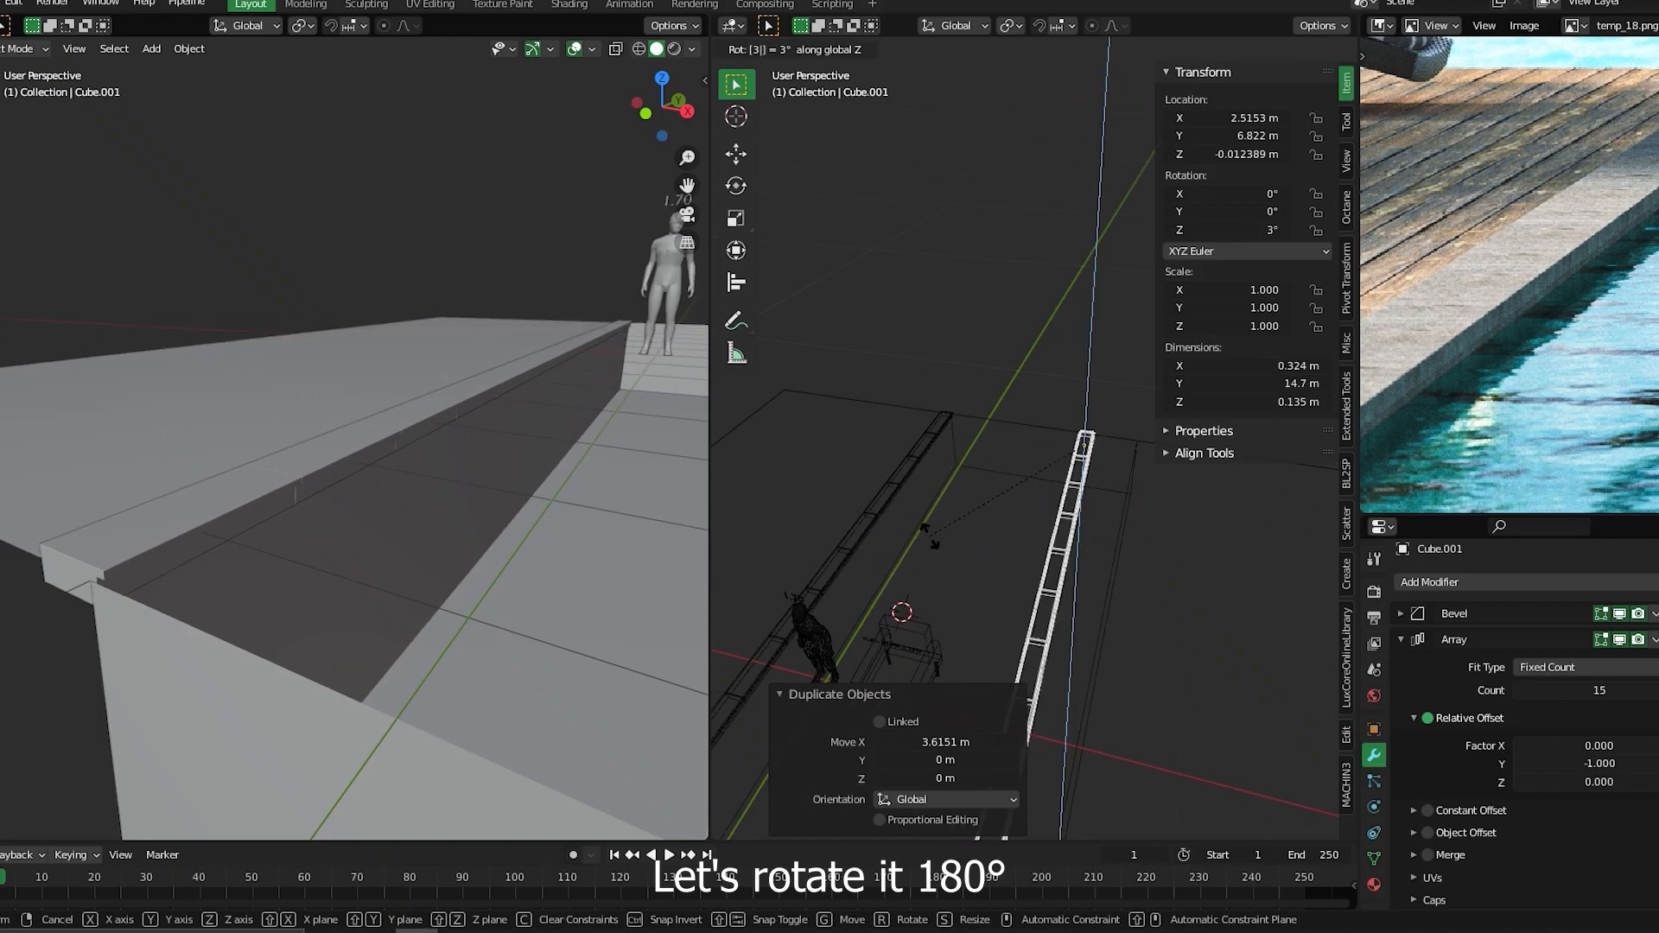
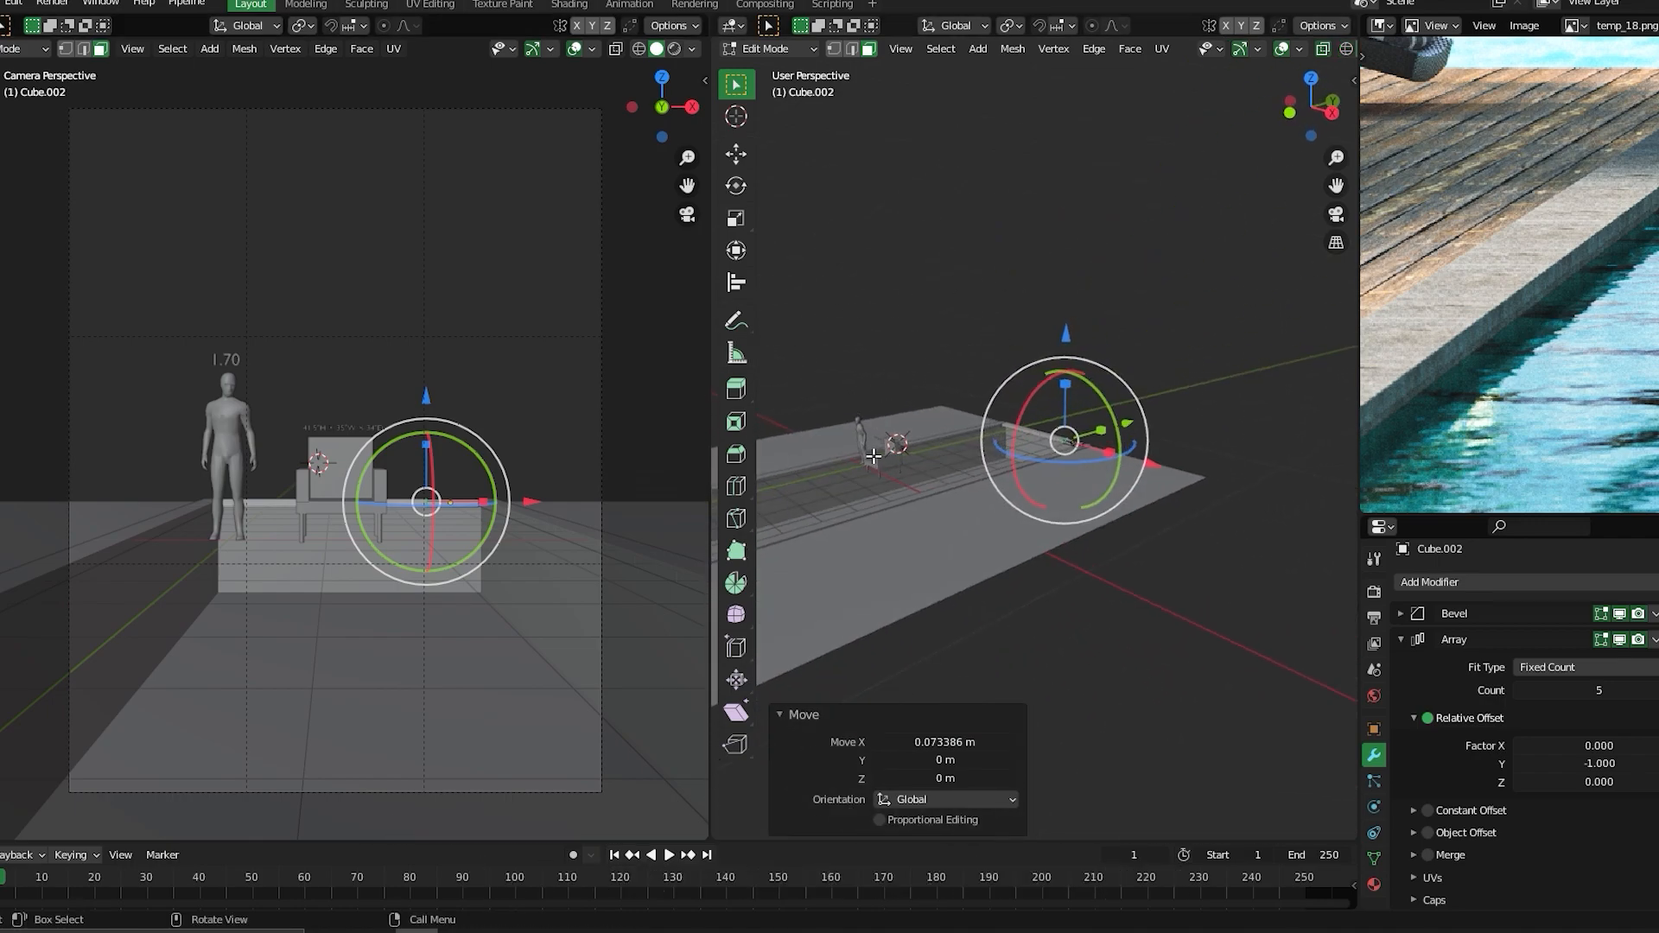
- Leave mesh editing and move the camera about 0.334 m backwards along Y, away from the pool
key(ctrl+Tab)
click(974, 211)
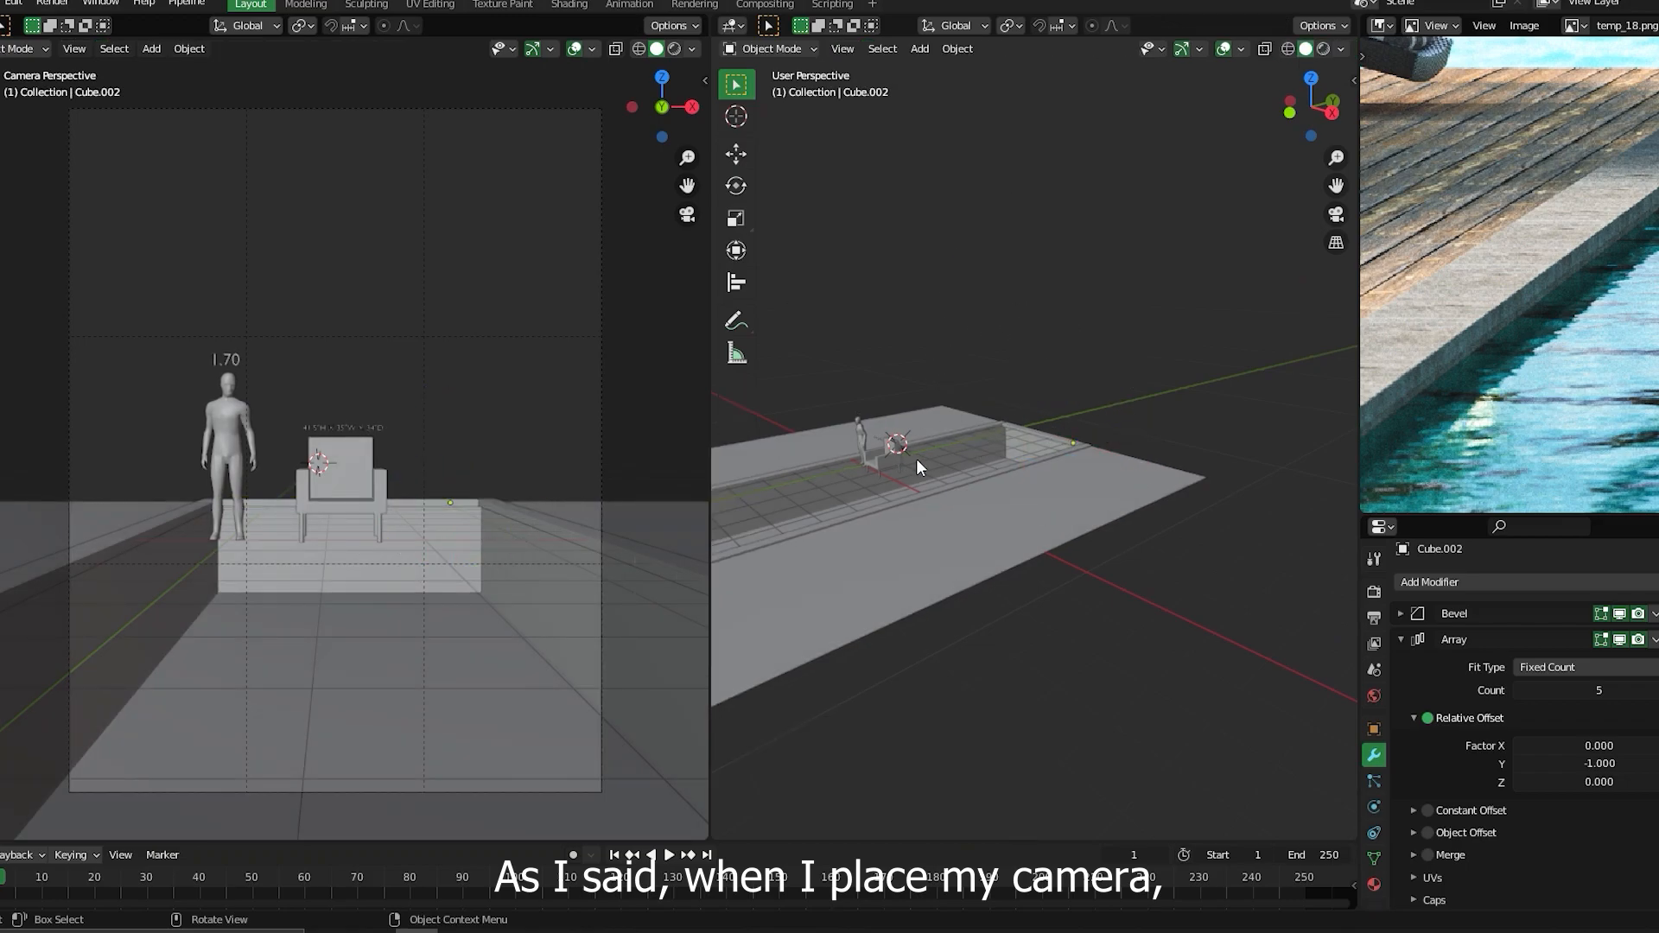
middle_drag(912, 479, 1040, 458)
click(937, 436)
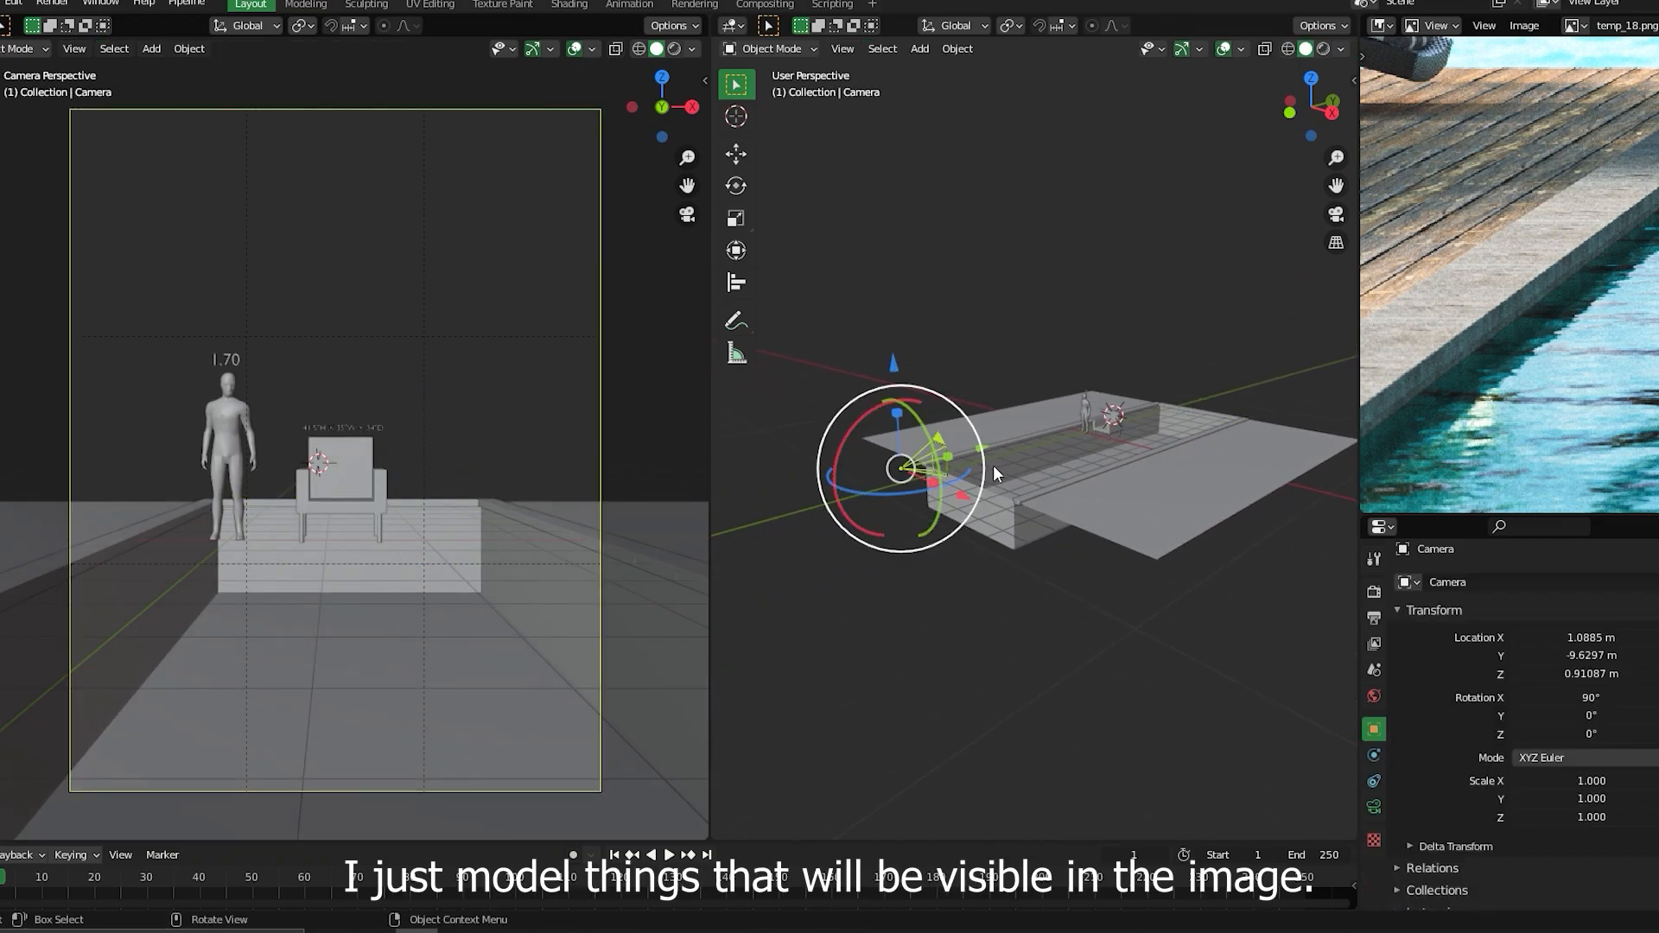
drag(978, 448, 1018, 474)
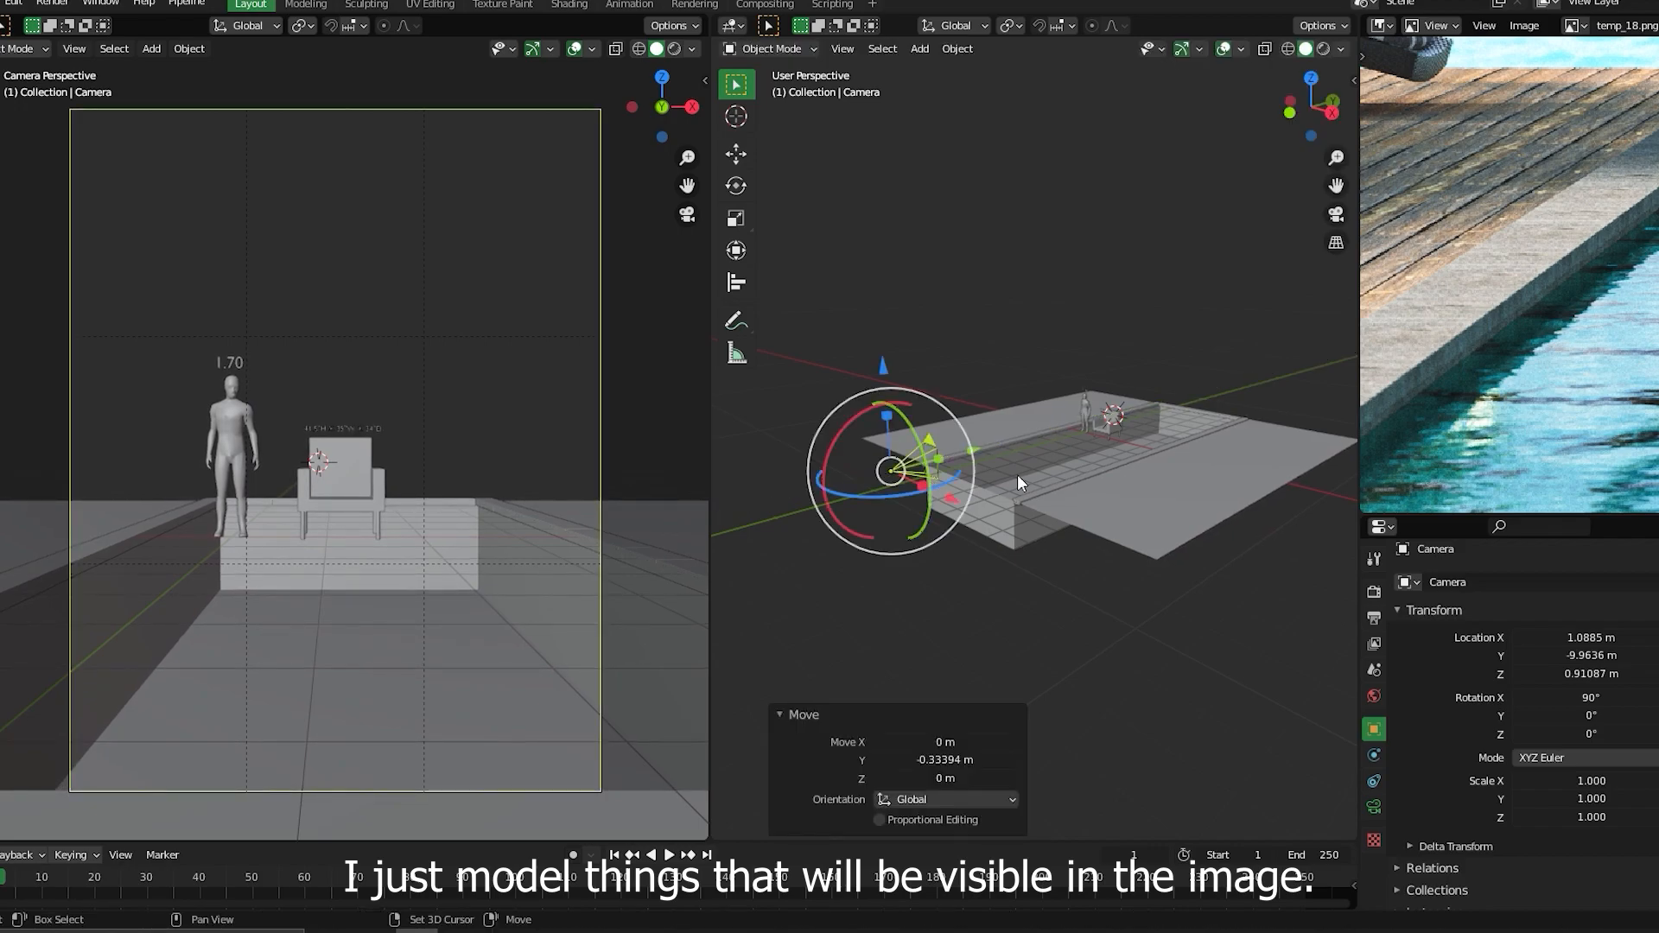
- Set the camera's focal length to 36 mm and move the camera about 0.741 m forward along Y
click(1374, 807)
drag(1607, 668, 1422, 731)
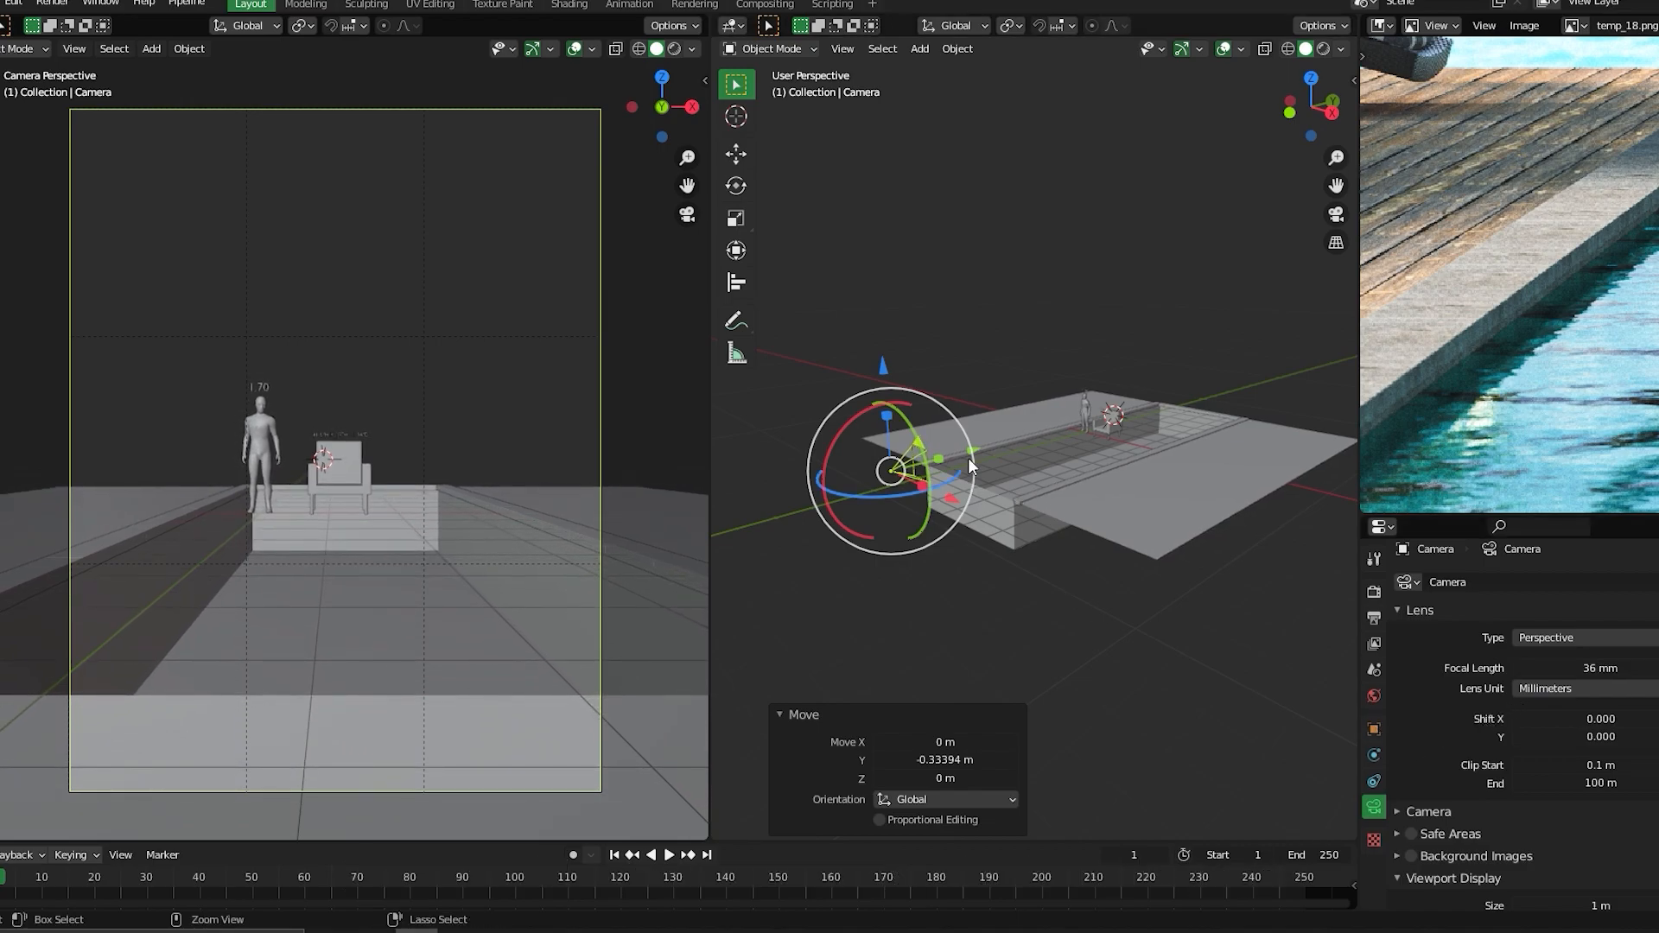
scroll(1003, 468, up, 2)
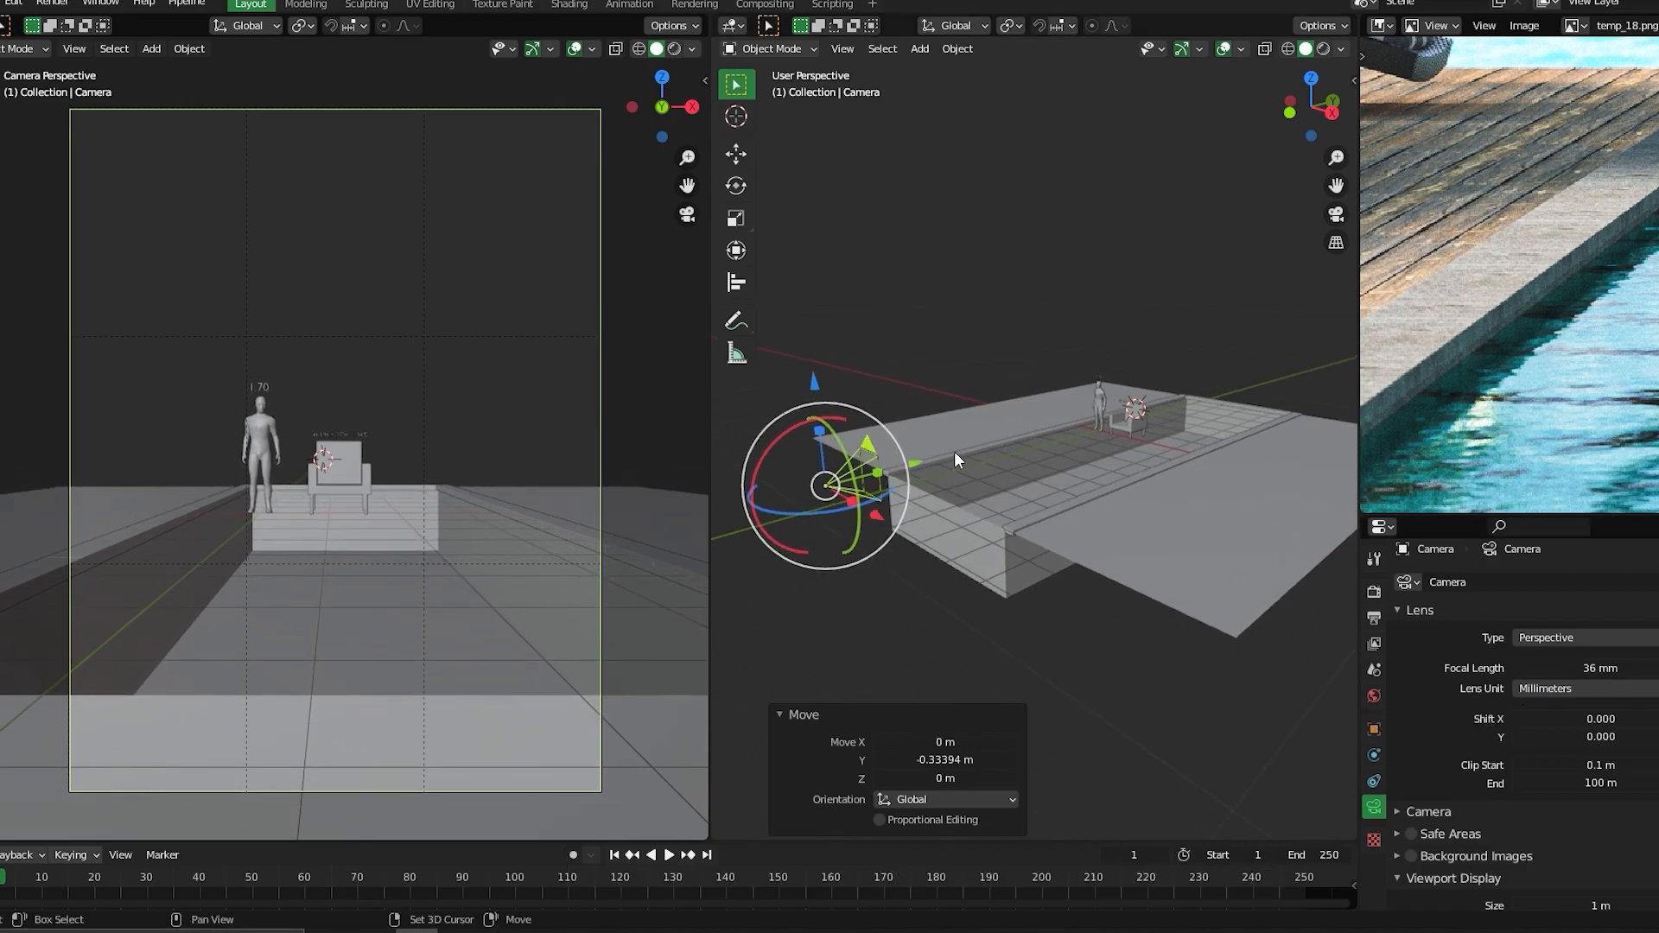
drag(911, 464, 1130, 434)
scroll(1610, 319, down, 5)
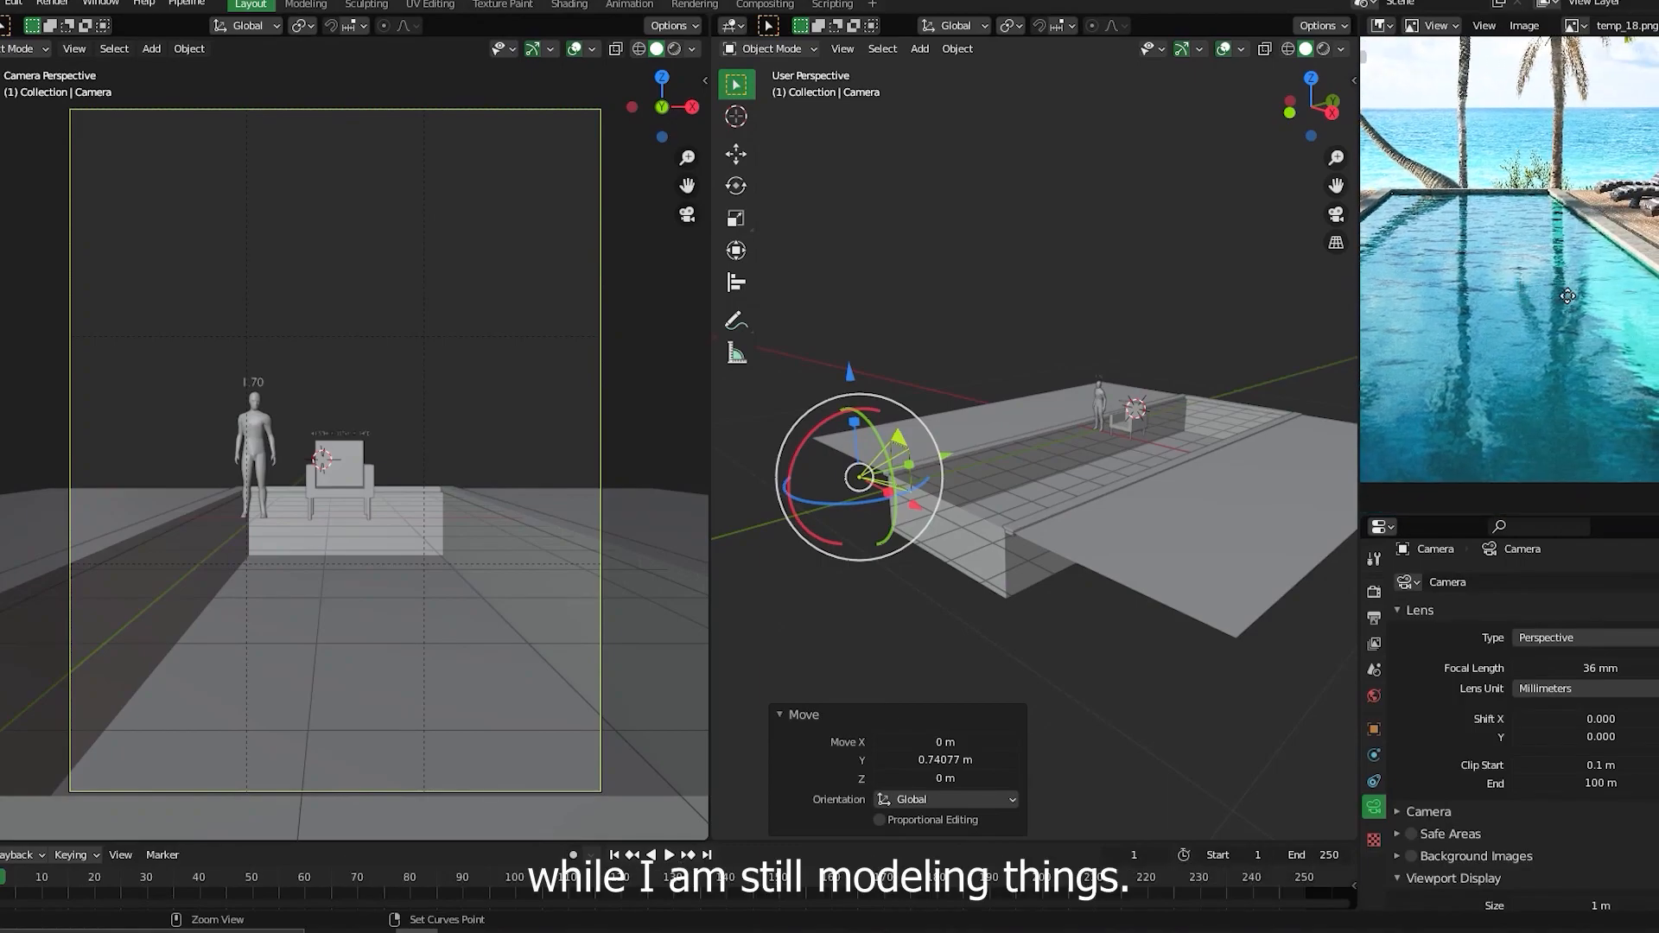
scroll(426, 494, down, 2)
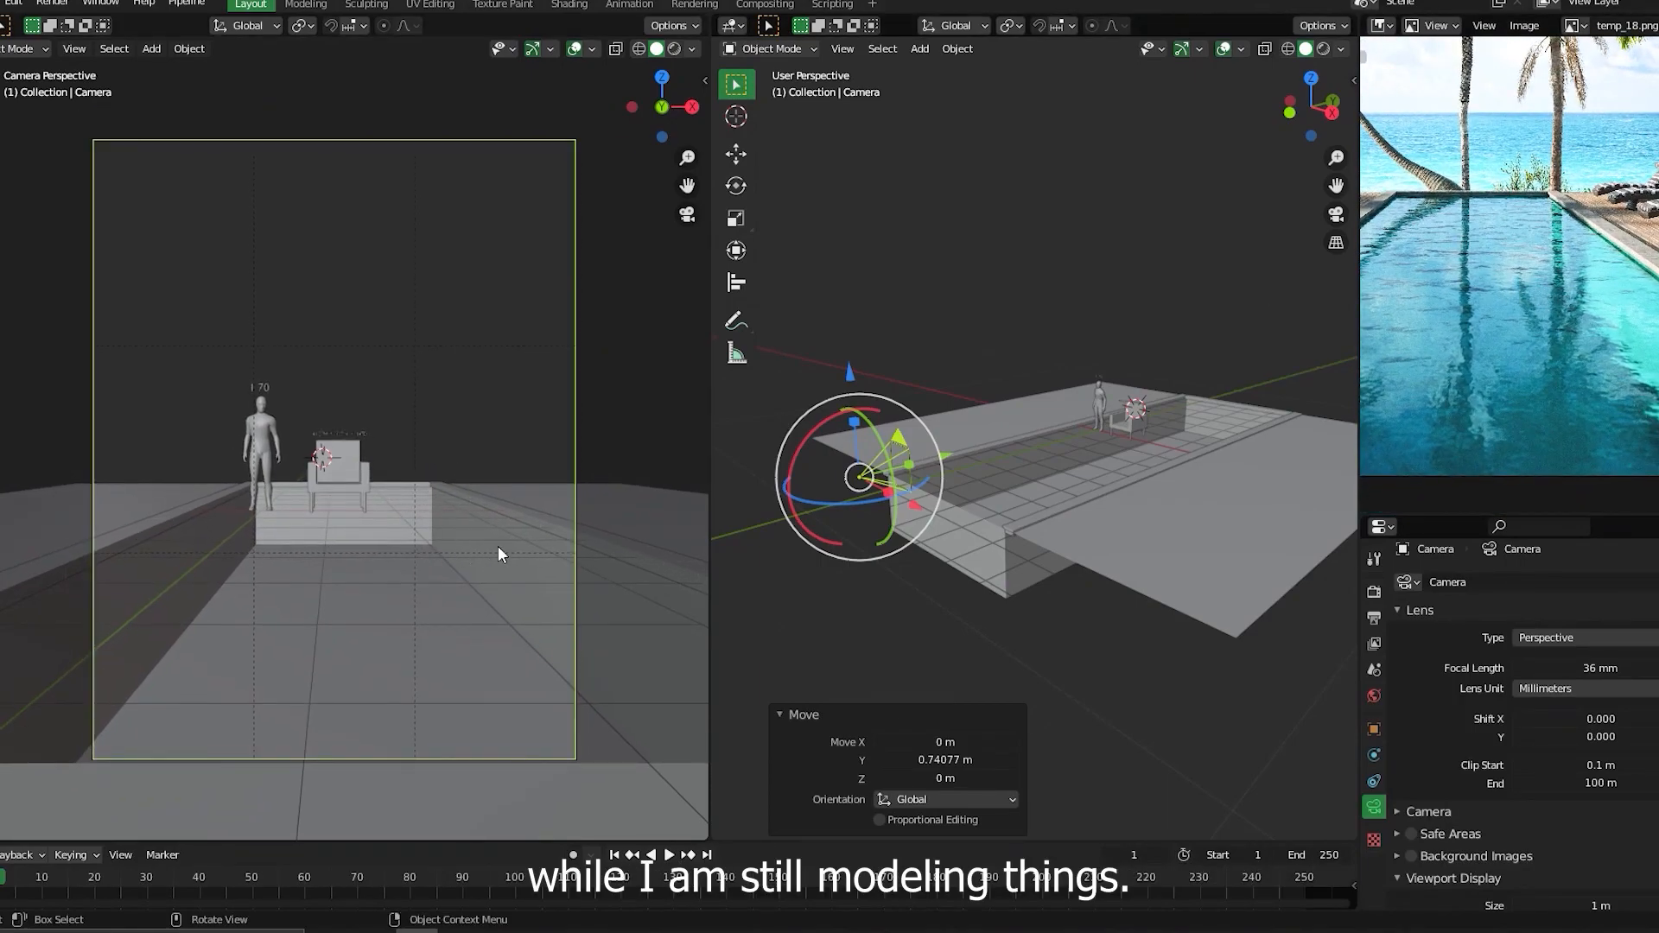
- Select the vertices of the pool plane's right wall and deck and move them about 0.845 m inward along X
middle_drag(1075, 475, 1175, 413)
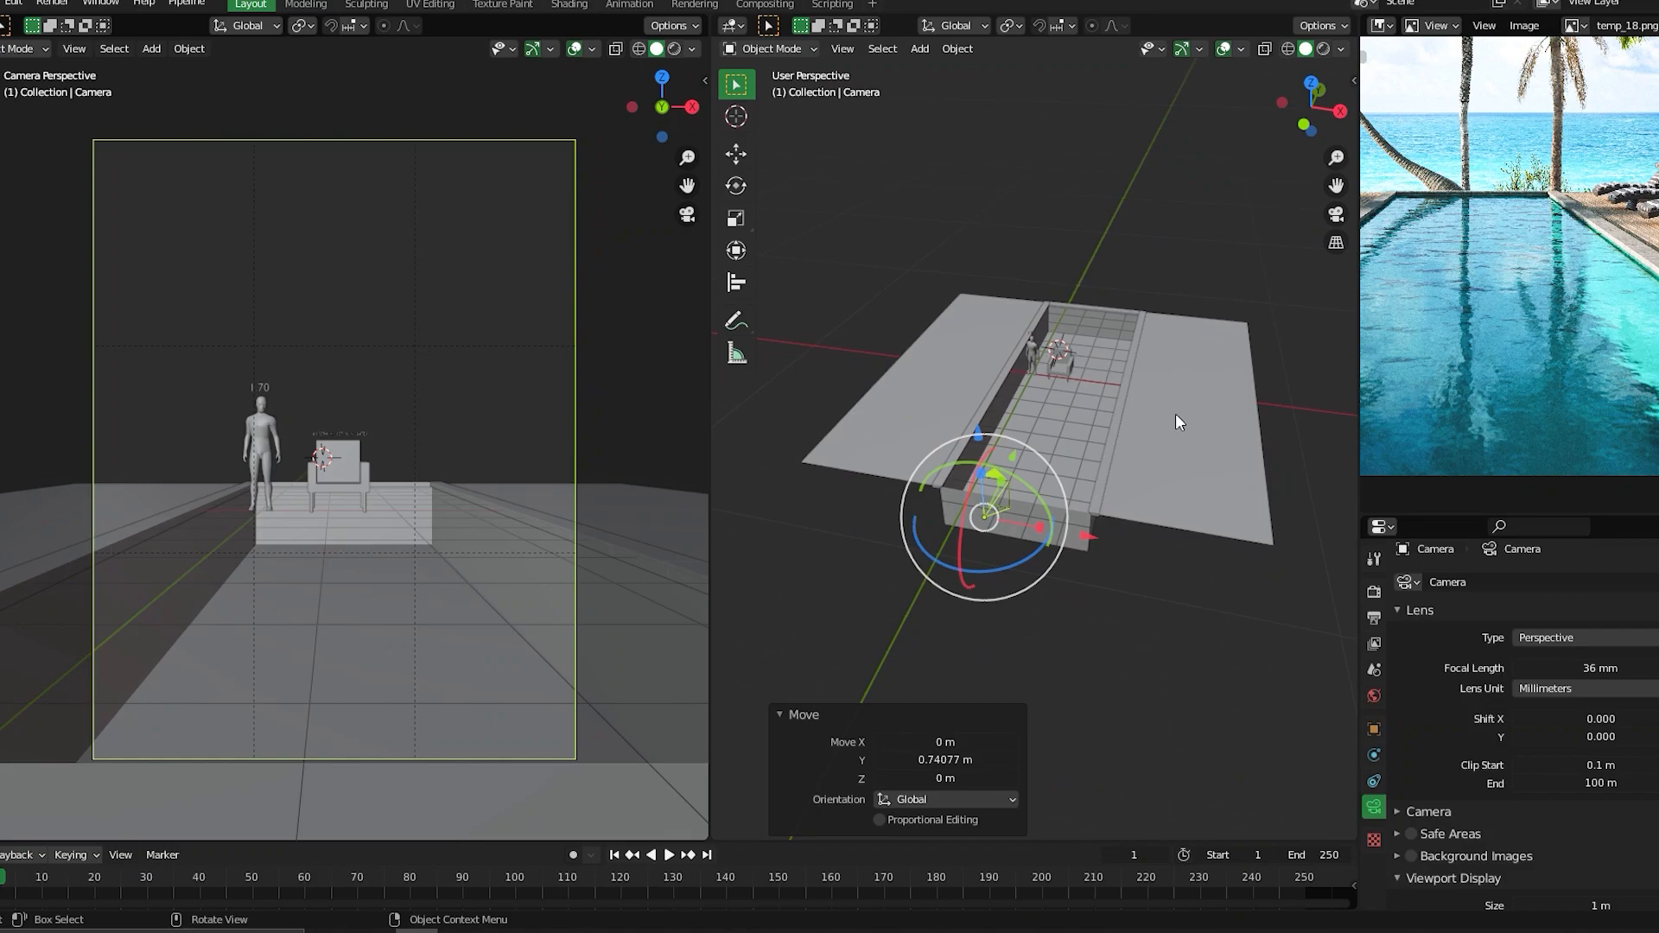
click(1175, 413)
key(Tab)
click(1163, 185)
scroll(1054, 334, down, 2)
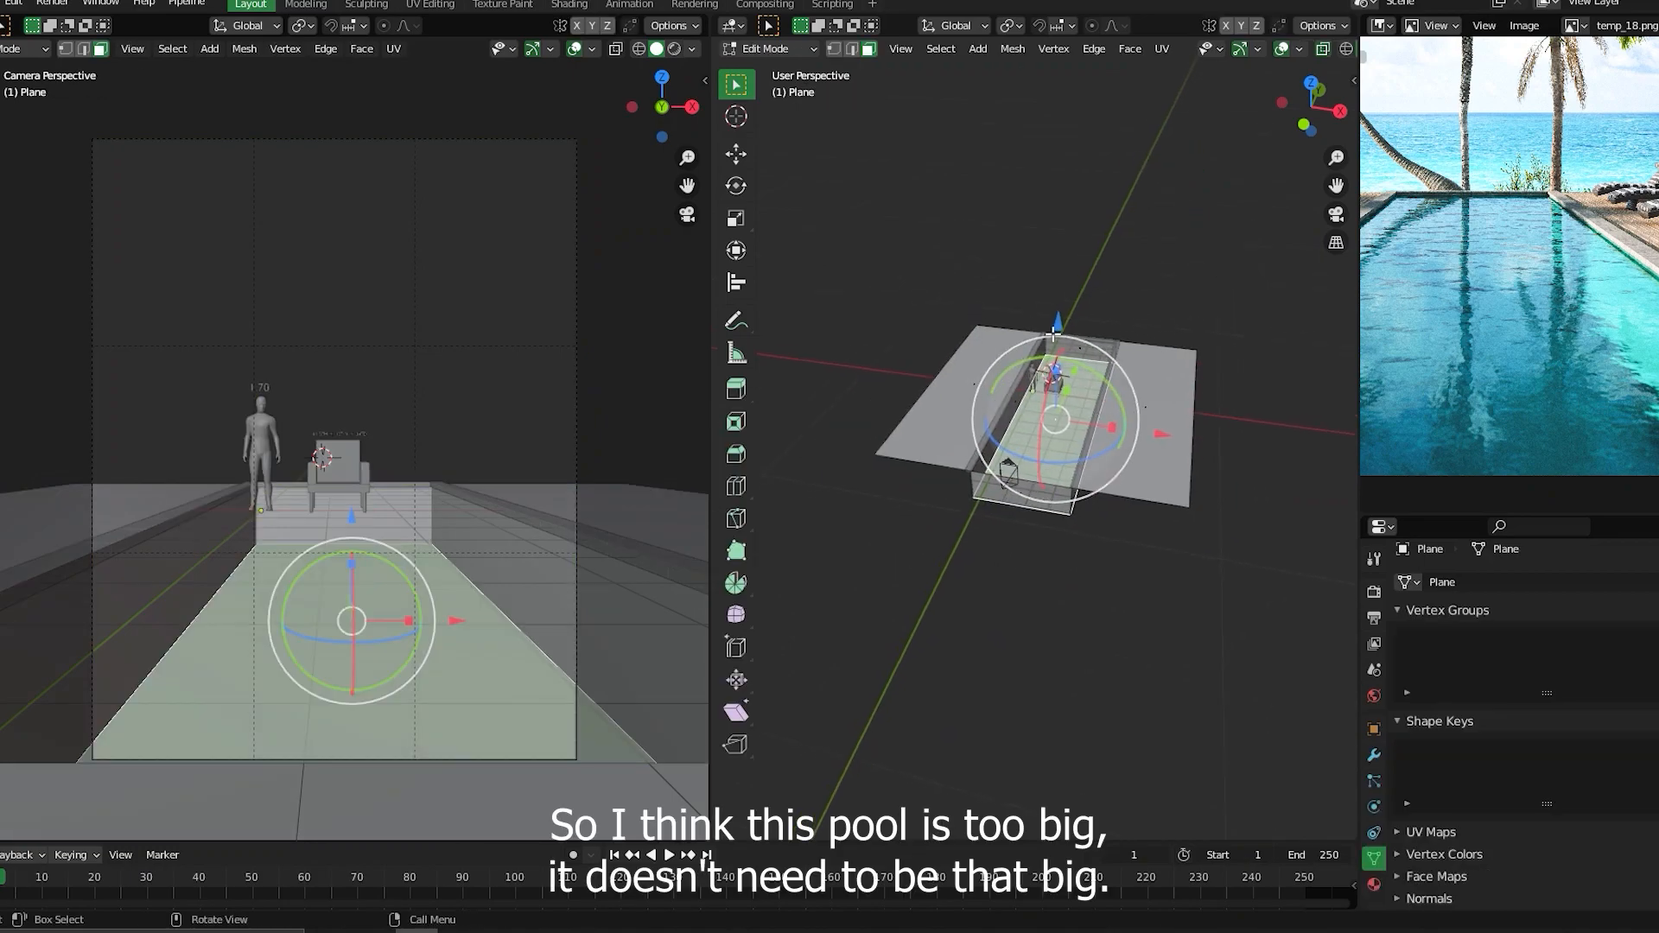
click(831, 50)
middle_drag(1051, 370, 1103, 367)
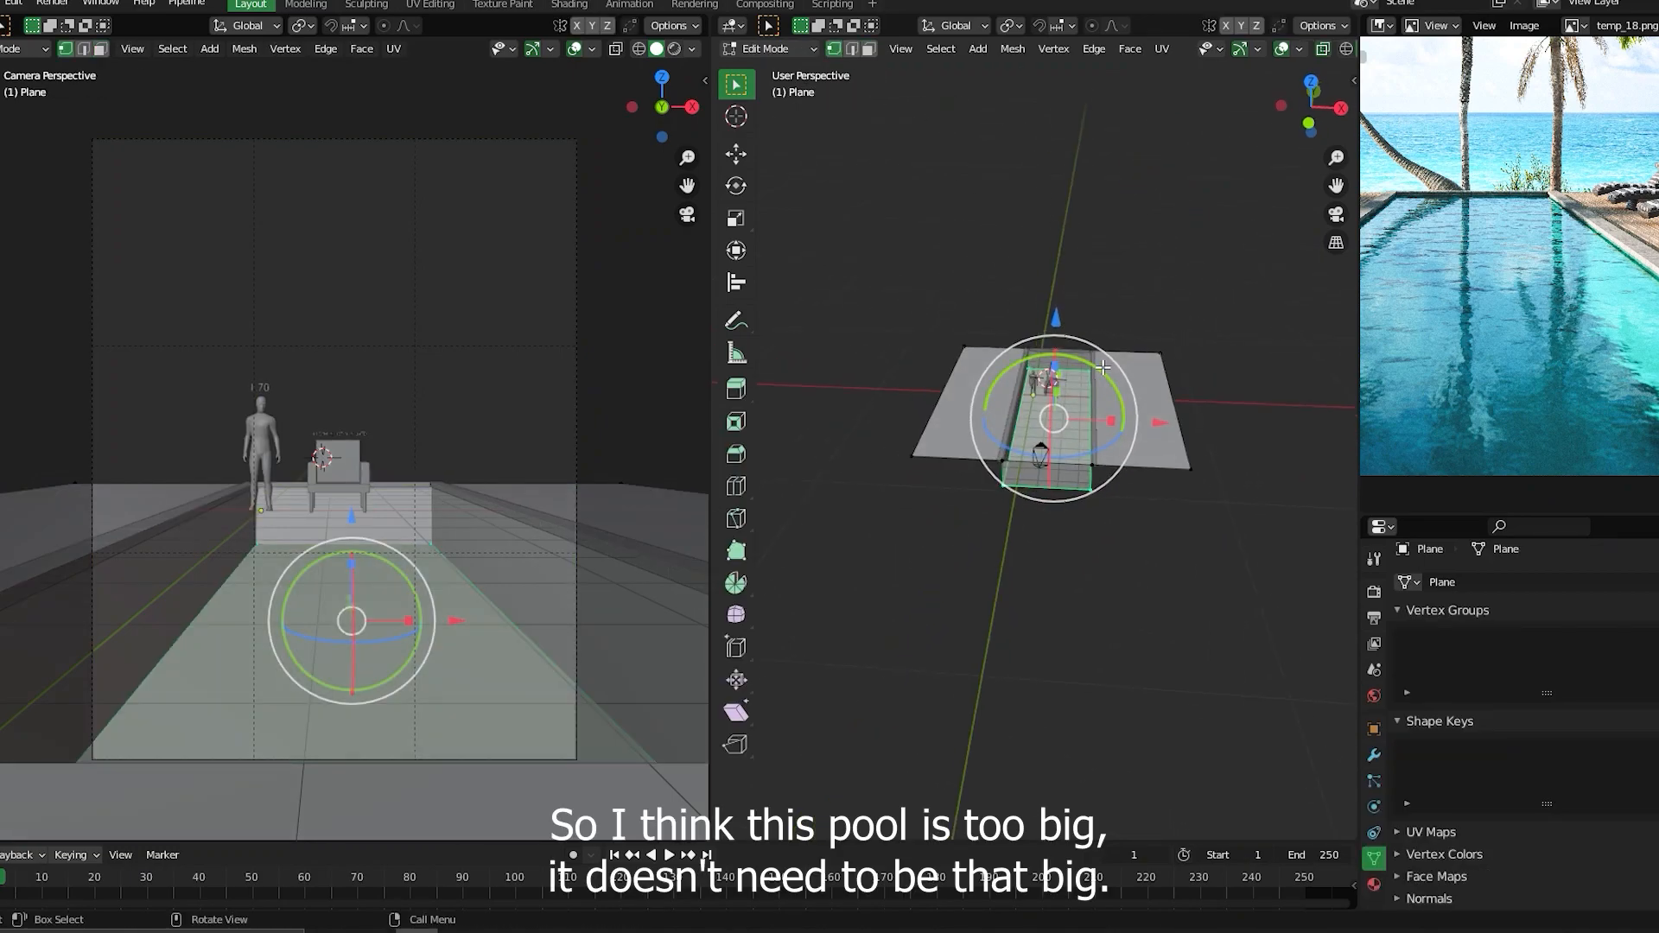
drag(1178, 460, 1063, 265)
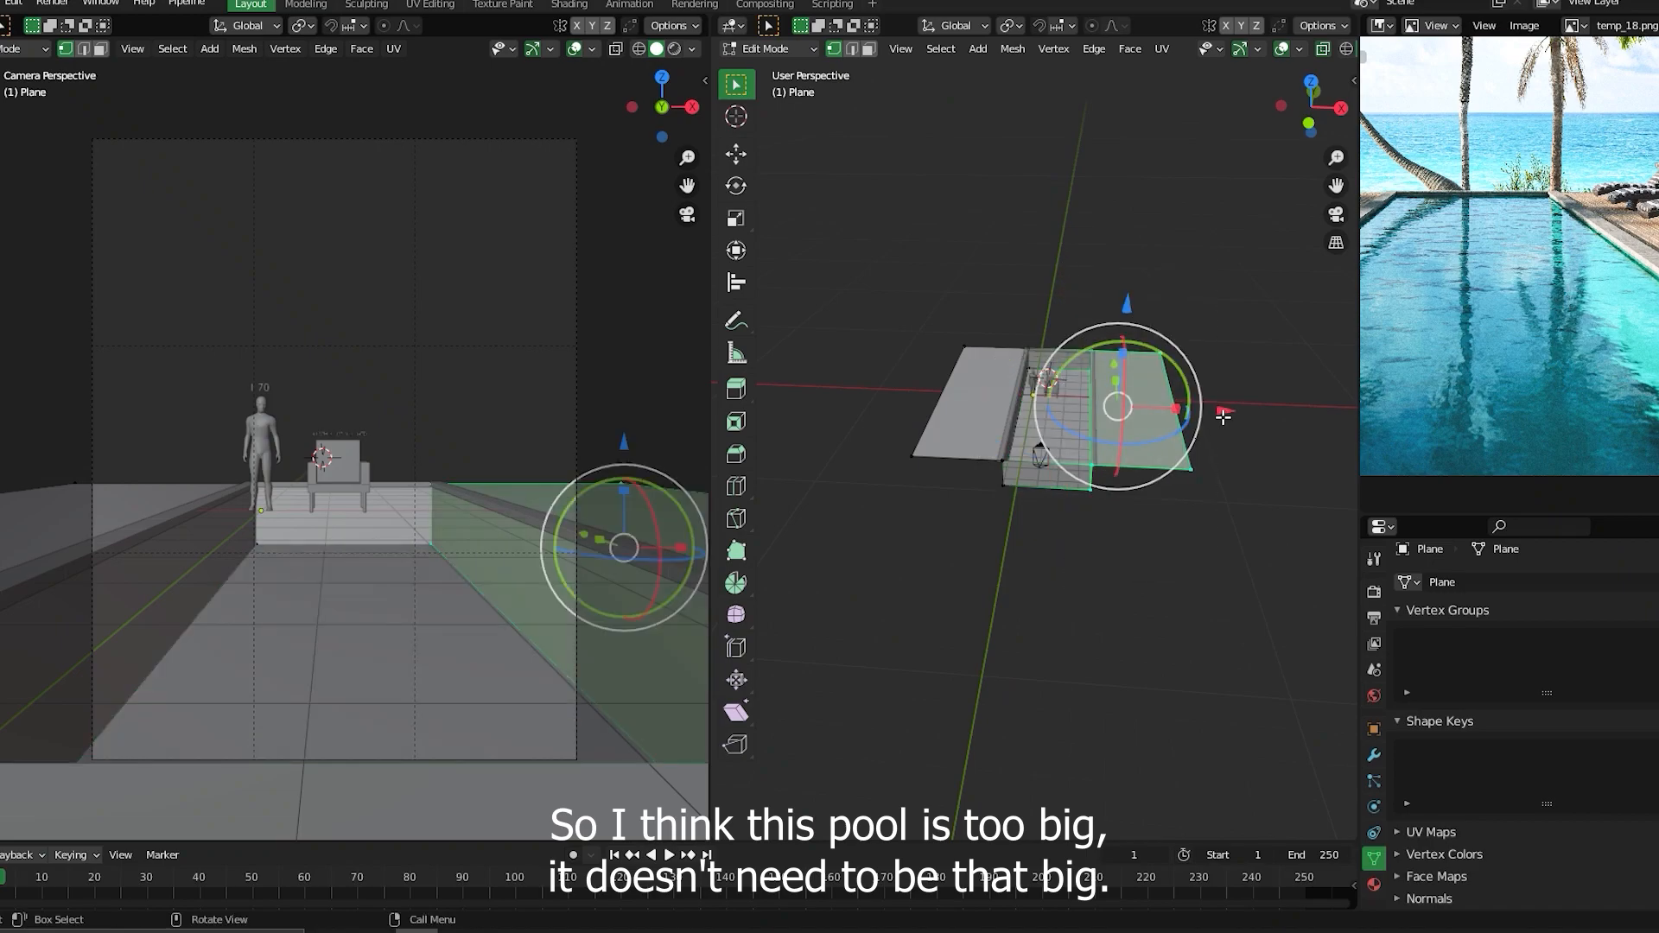
drag(1223, 417, 1180, 459)
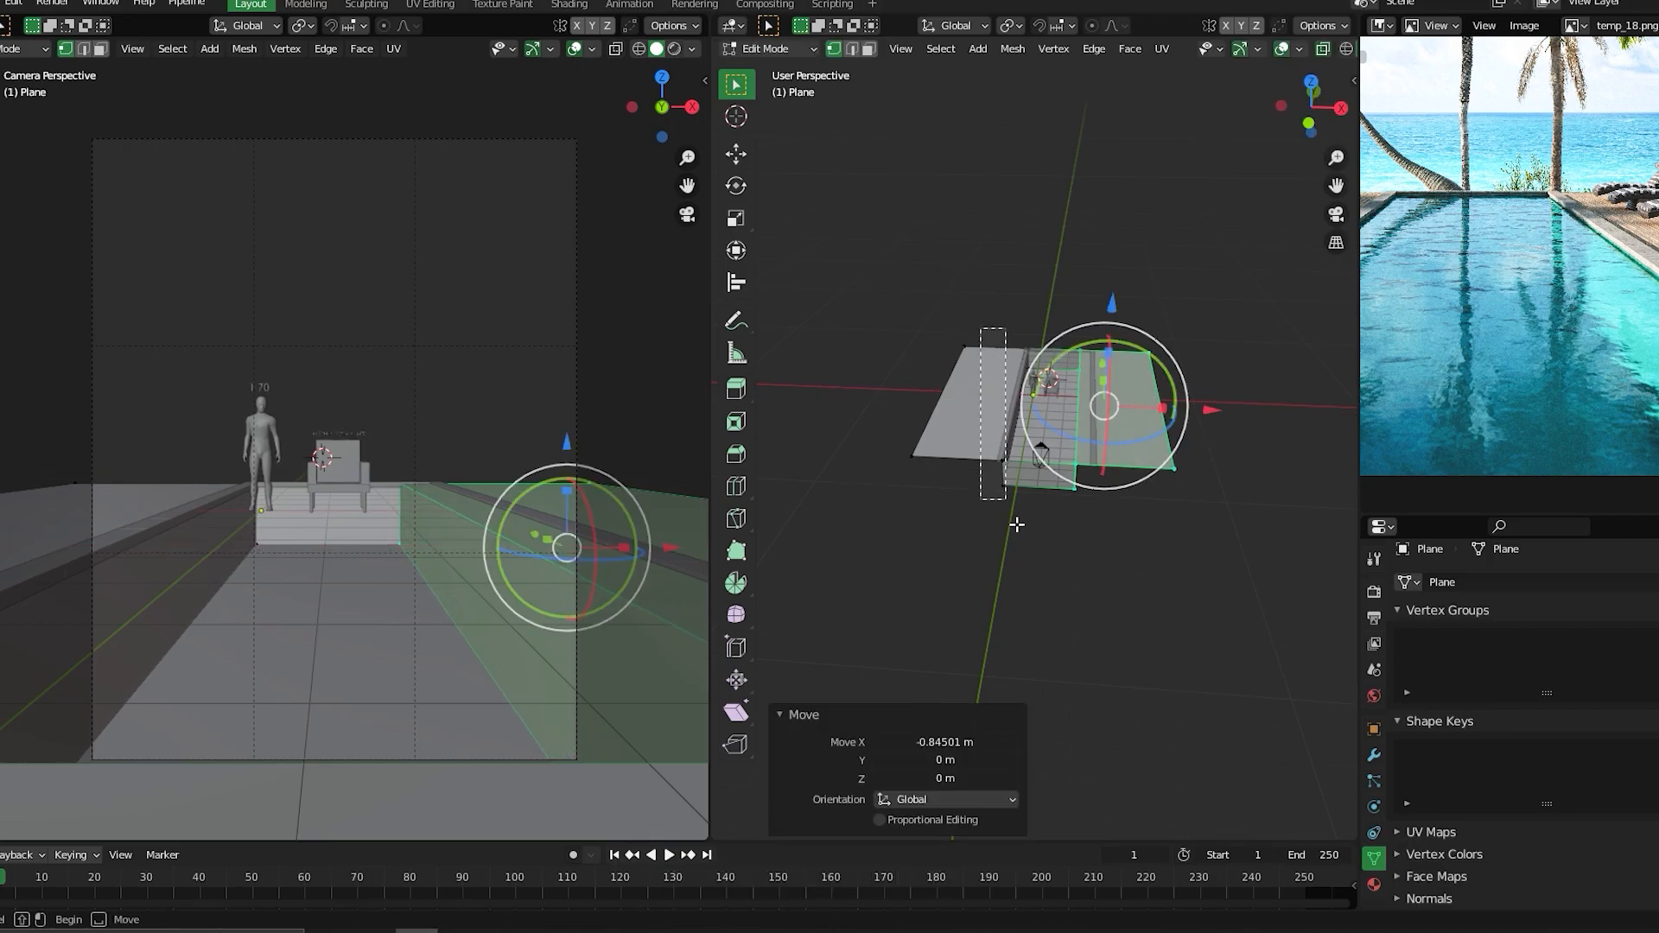
- Move the vertices of the pool's left wall about 0.232 m inward along X
drag(1017, 525, 1041, 594)
ctrl+middle_drag(1039, 593, 1216, 333)
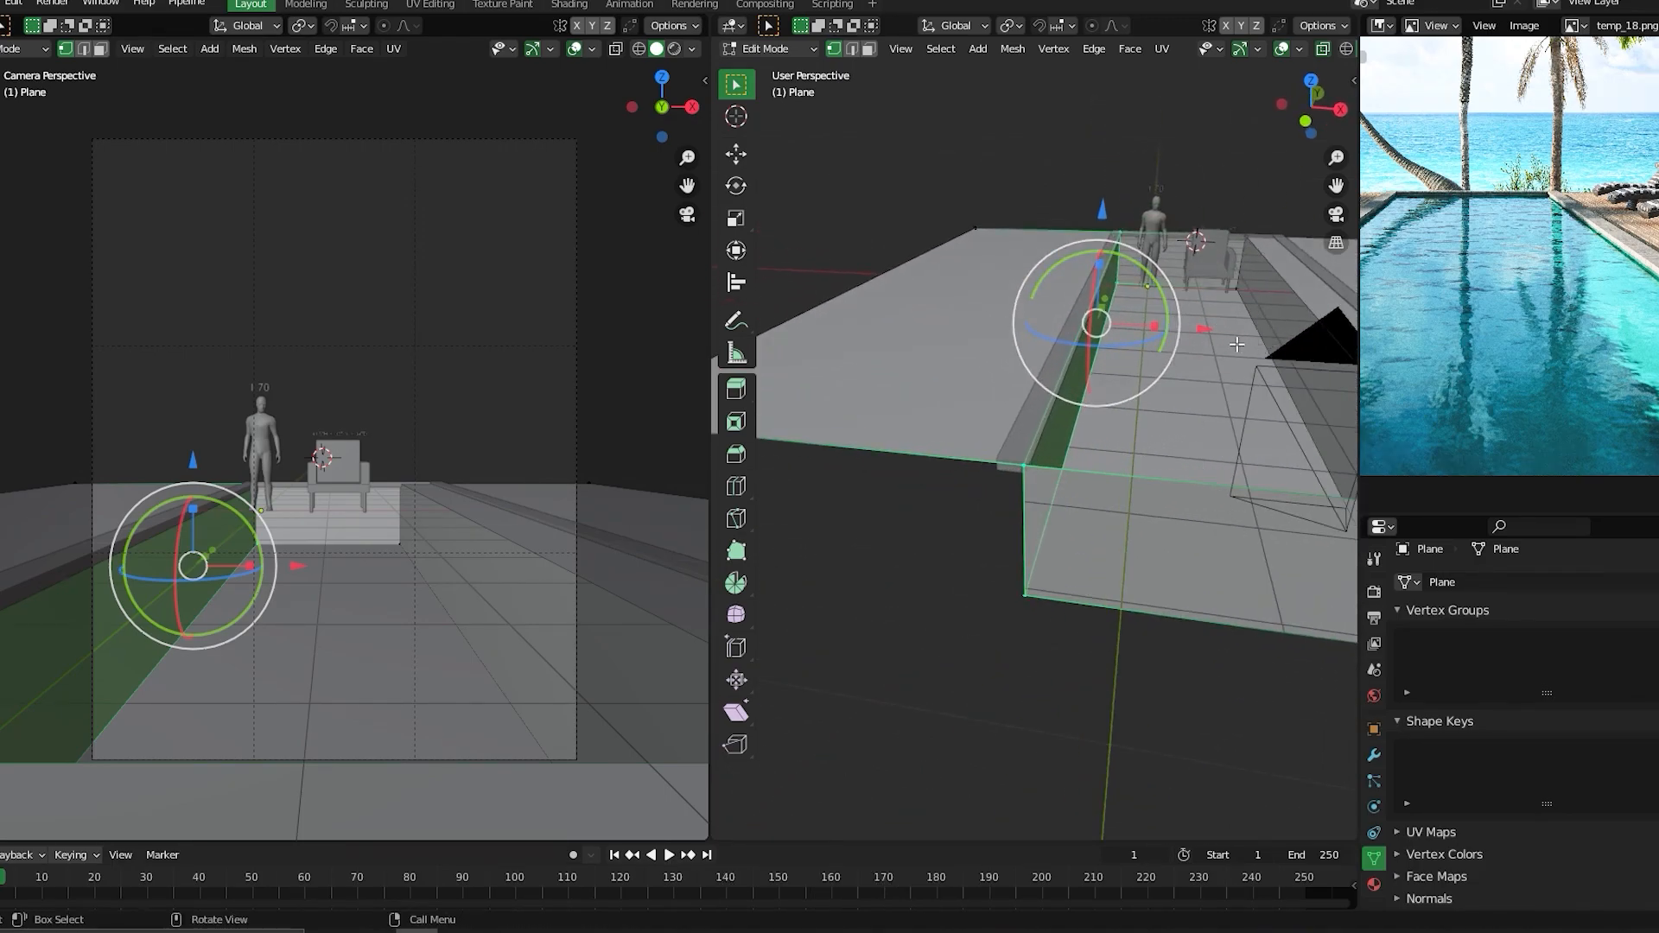
drag(1214, 336, 1250, 381)
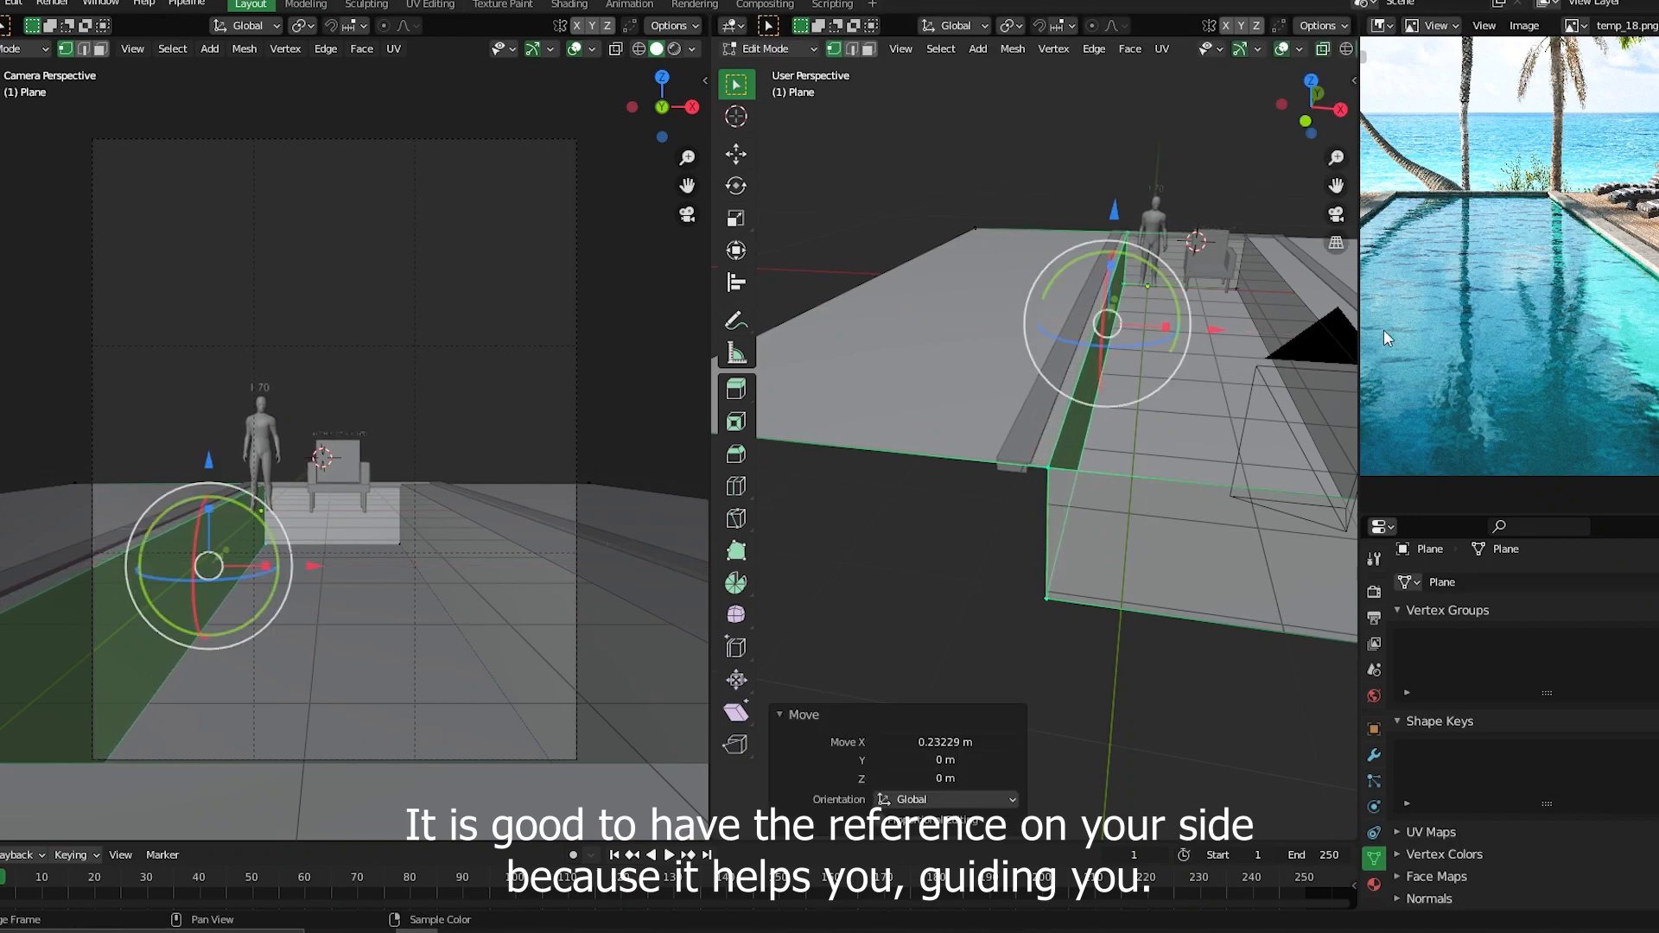
- Select only the vertices of the pool's right wall and move them about 0.262 m outward along X
scroll(1245, 386, down, 3)
middle_drag(1244, 389, 1175, 413)
shift+middle_drag(1175, 413, 964, 425)
middle_drag(1025, 331, 1032, 292)
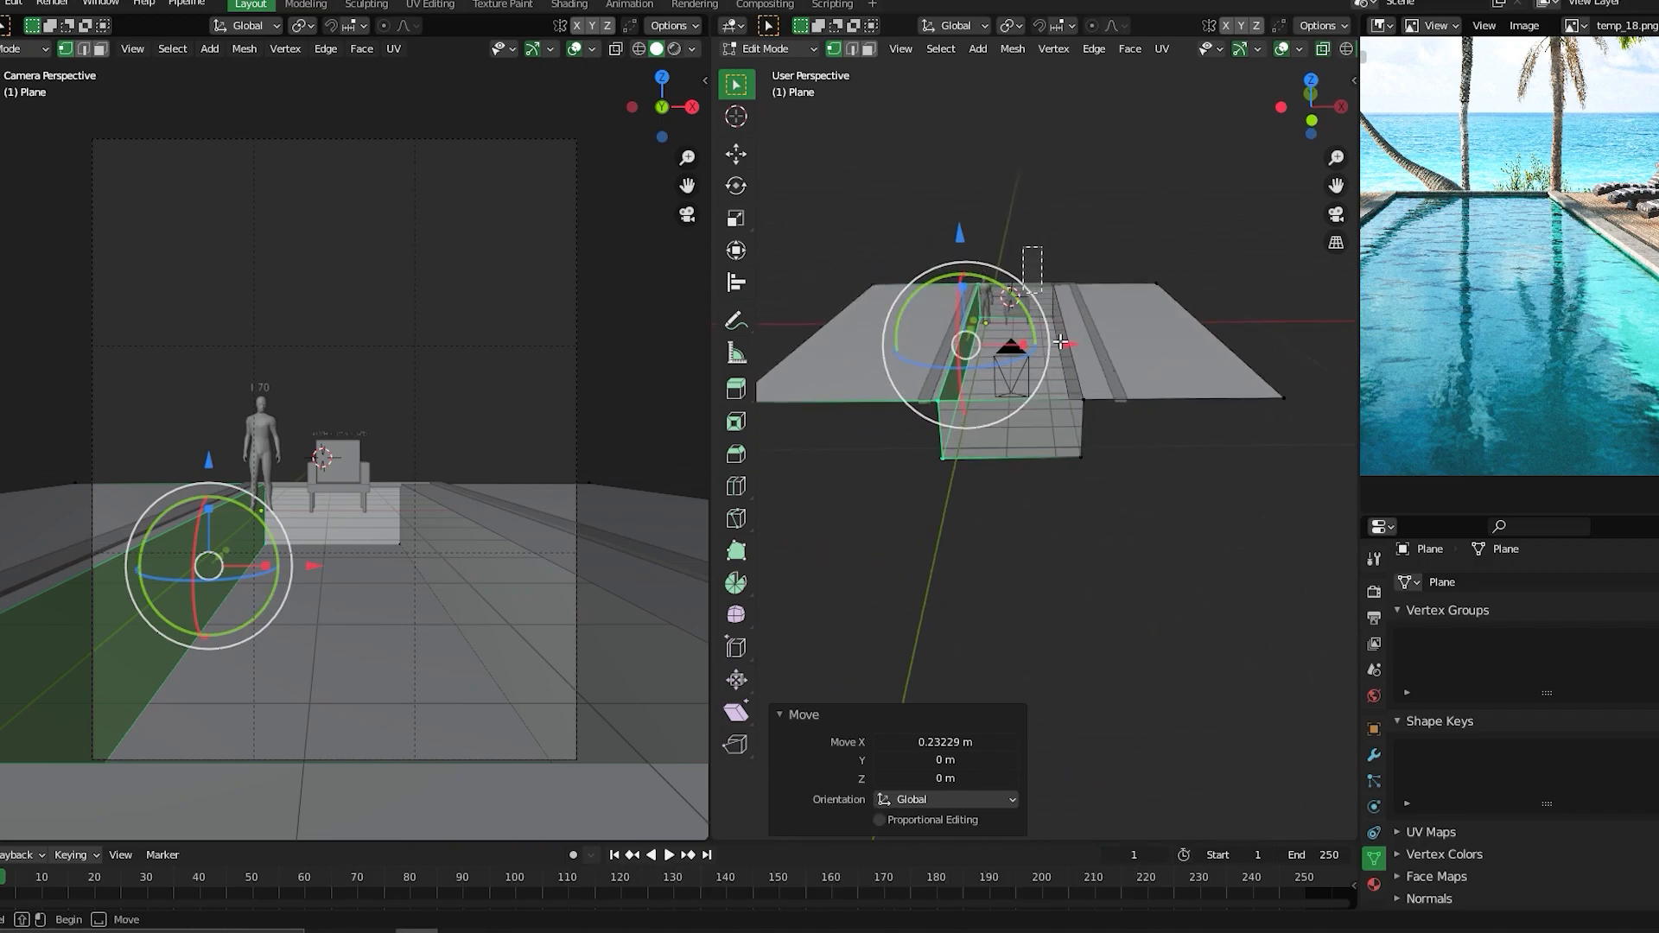
key(ctrl+z)
scroll(1141, 288, up, 2)
mouse_move(1174, 310)
mouse_down()
mouse_move(1201, 310)
mouse_move(1173, 313)
mouse_up()
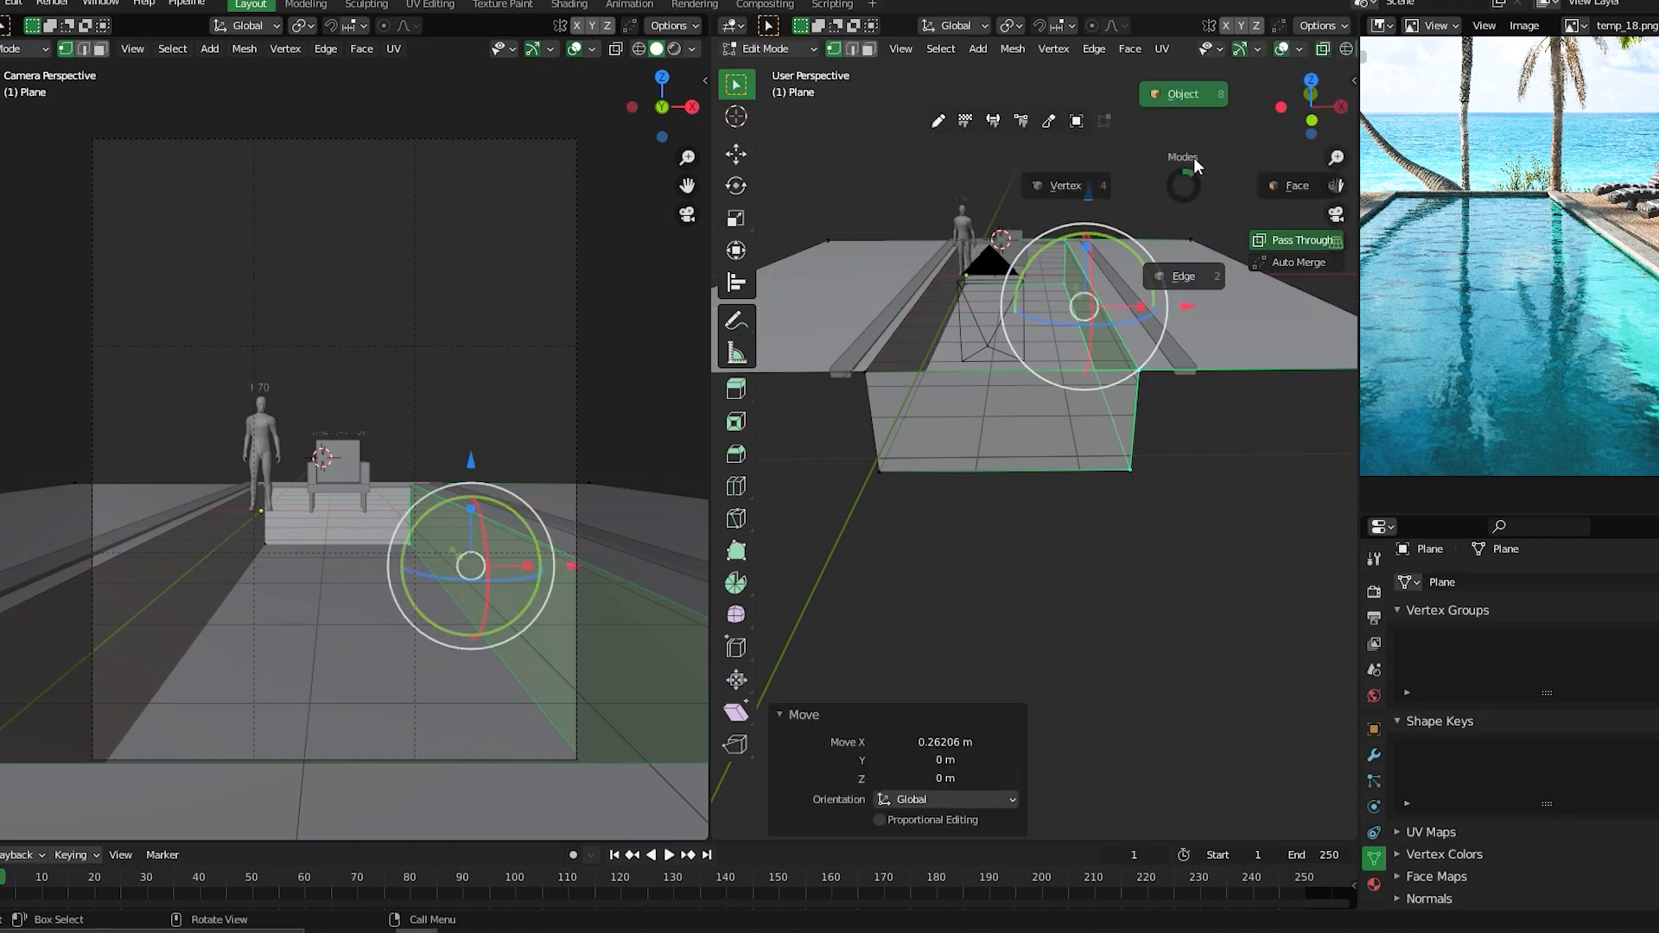
- Move the right edging inward along X onto the pool's edge, and the left edging about 0.223 m along X
key(Tab)
click(1141, 296)
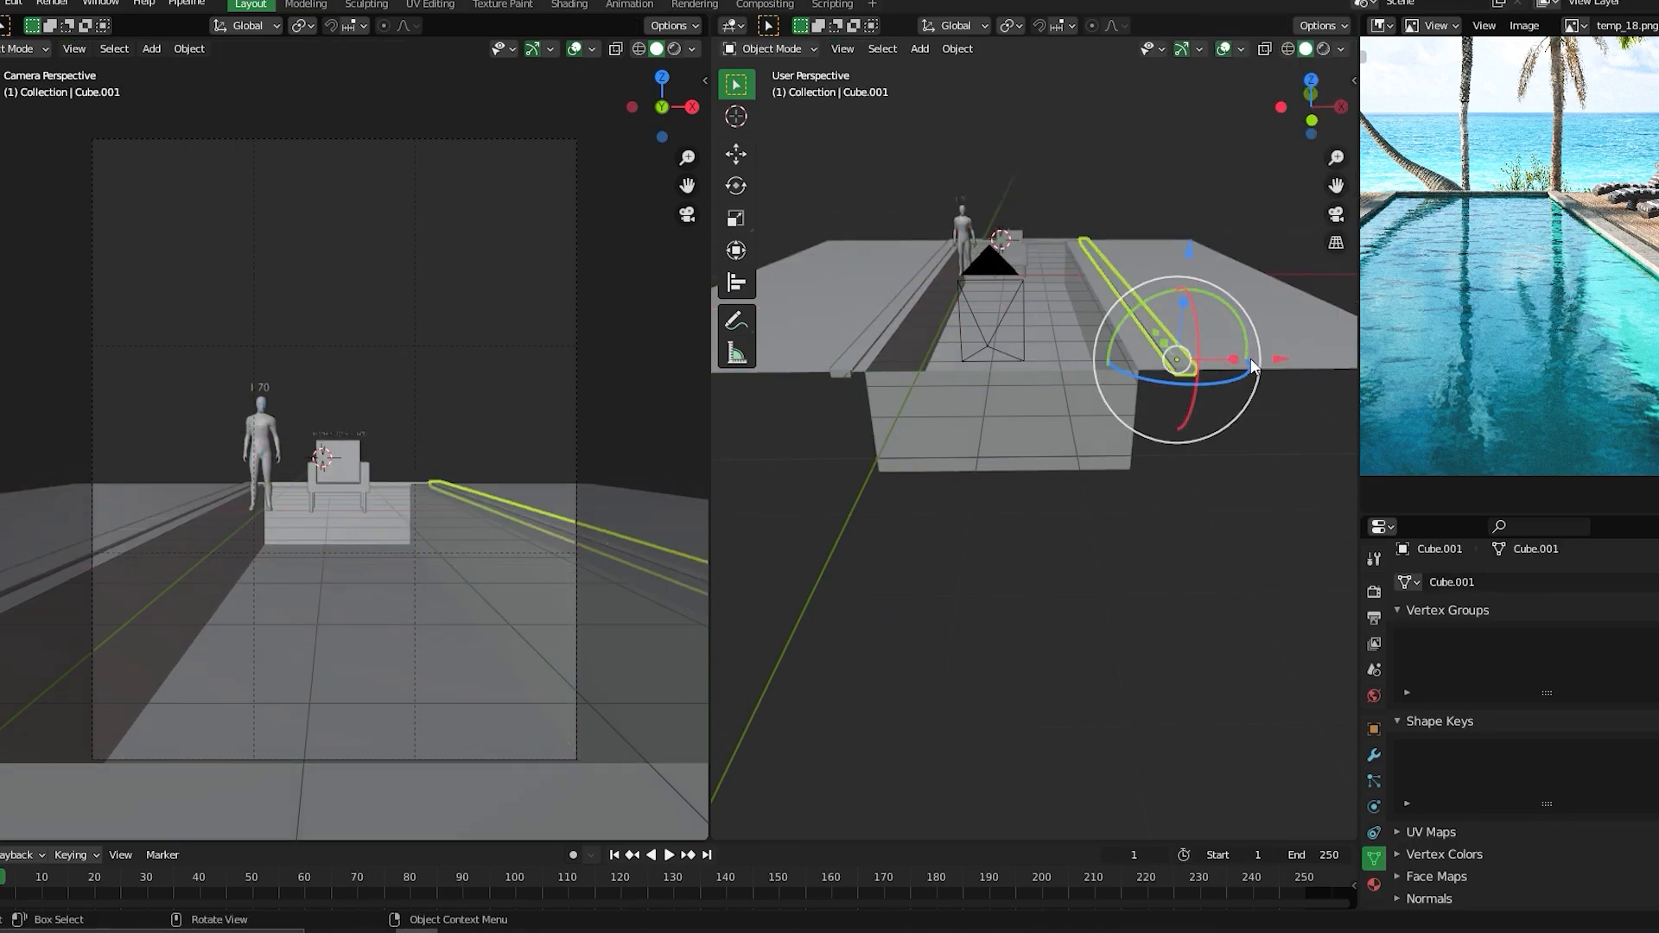
drag(1274, 365, 1046, 419)
click(847, 363)
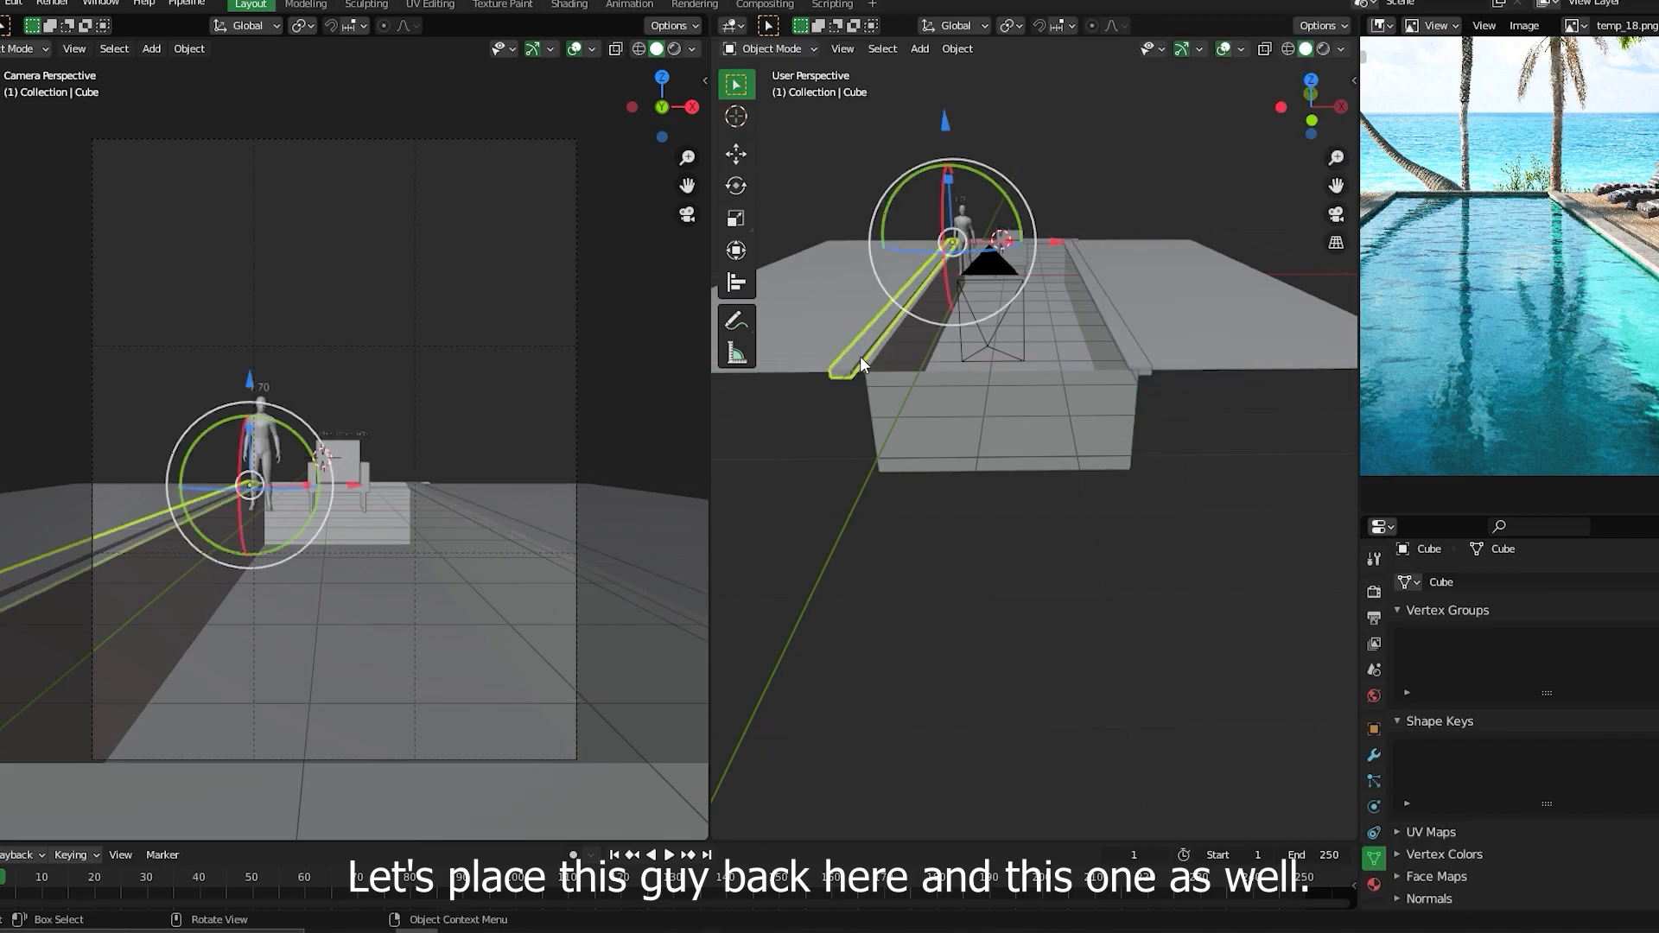
drag(1053, 244, 838, 302)
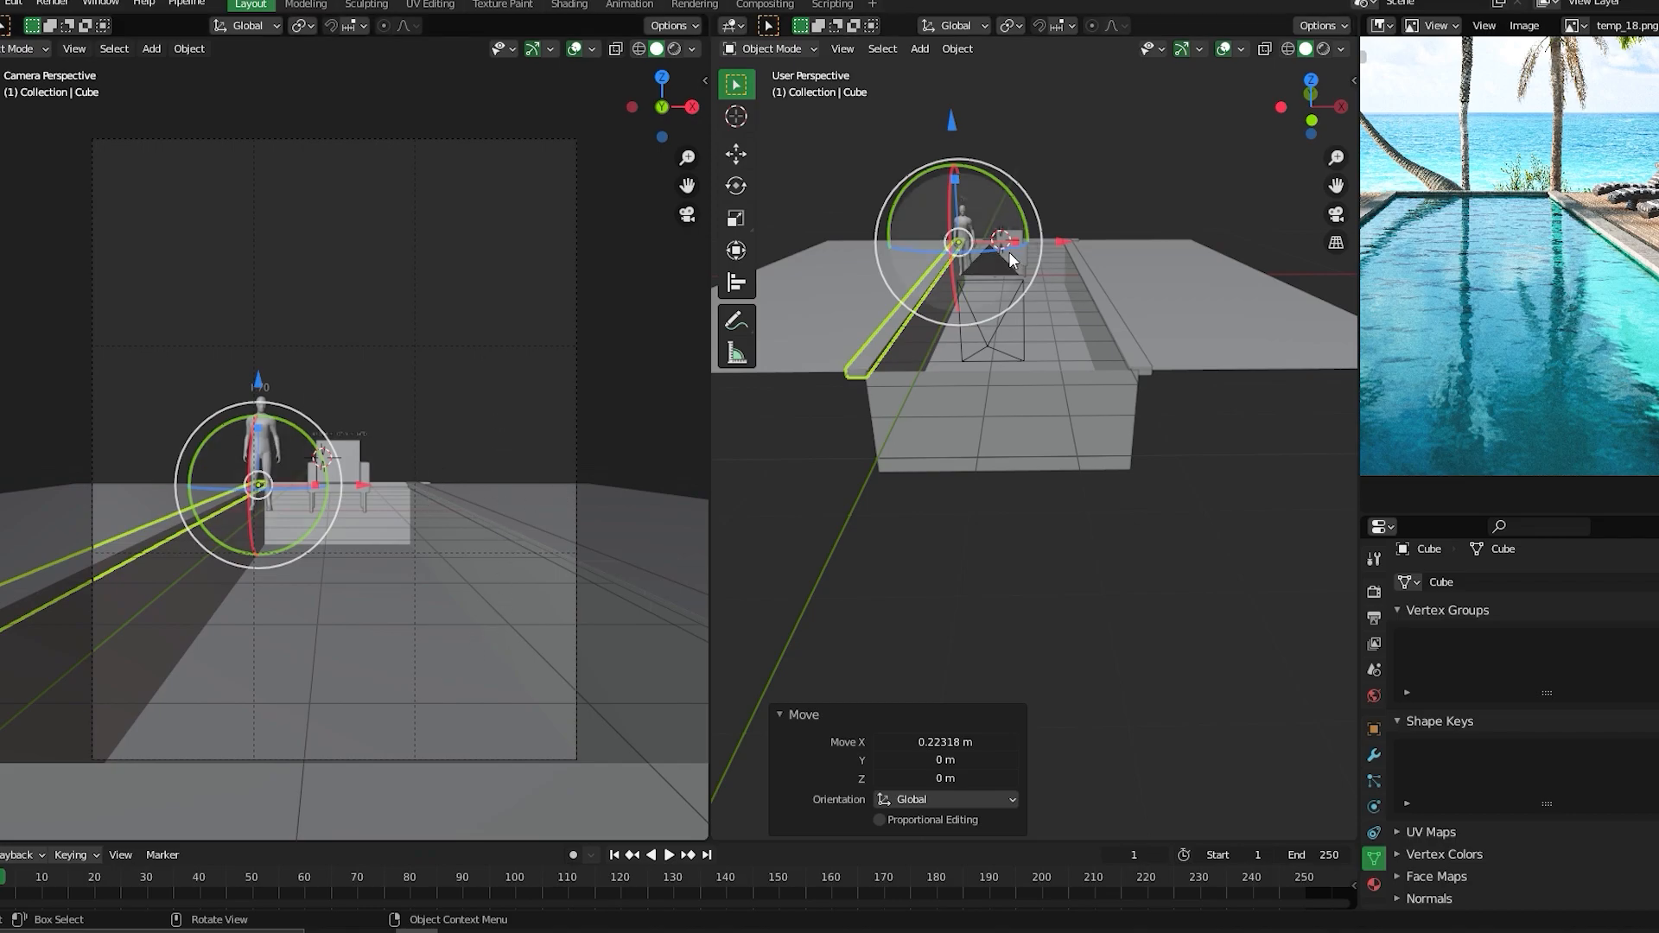
- Deselect everything and hide the floor grid and the X and Y axis lines in the camera viewport
ctrl+middle_drag(1089, 239, 1086, 261)
shift+middle_drag(358, 629, 349, 589)
click(421, 388)
middle_drag(1104, 406, 1023, 416)
click(593, 49)
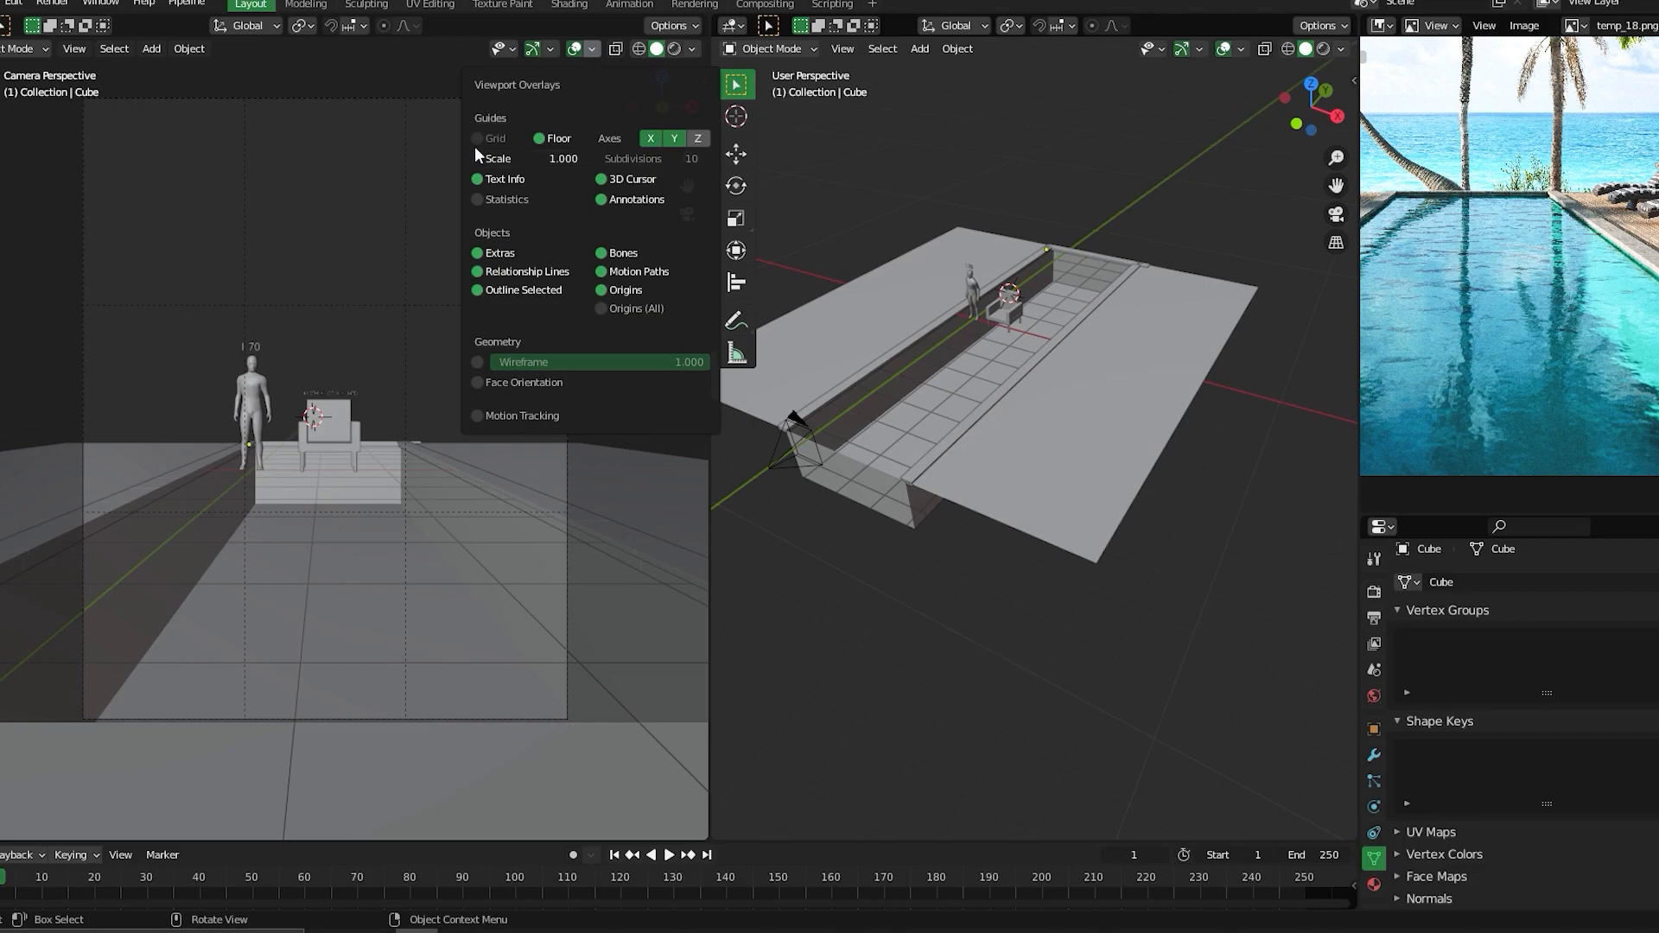
click(538, 138)
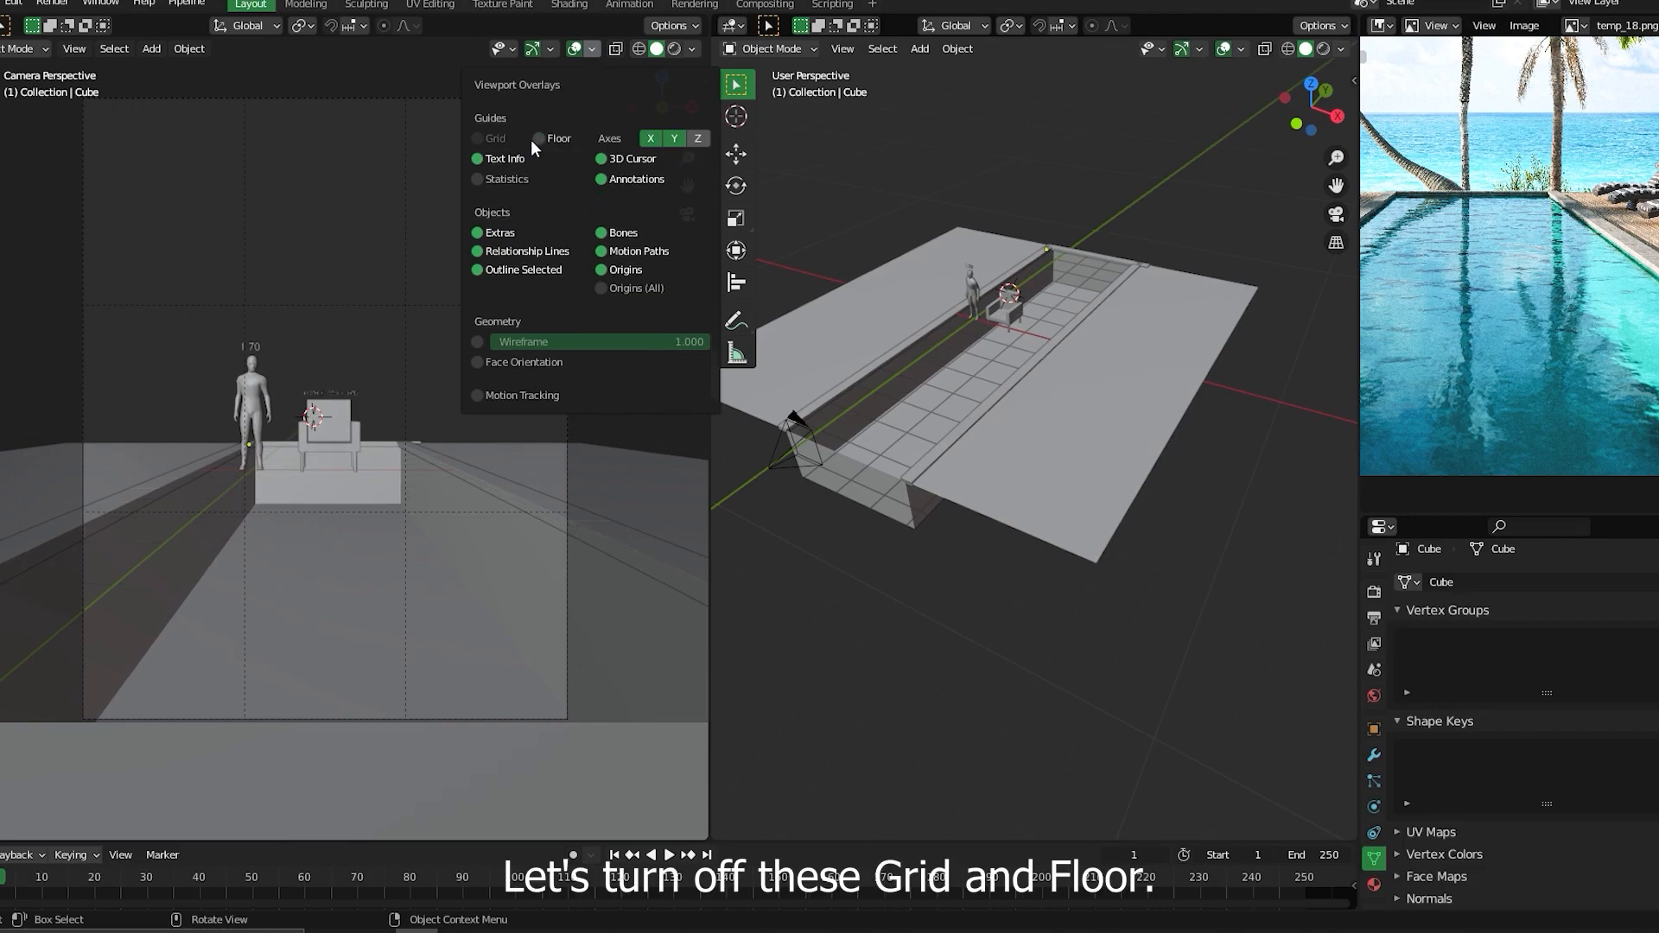
click(540, 139)
click(539, 138)
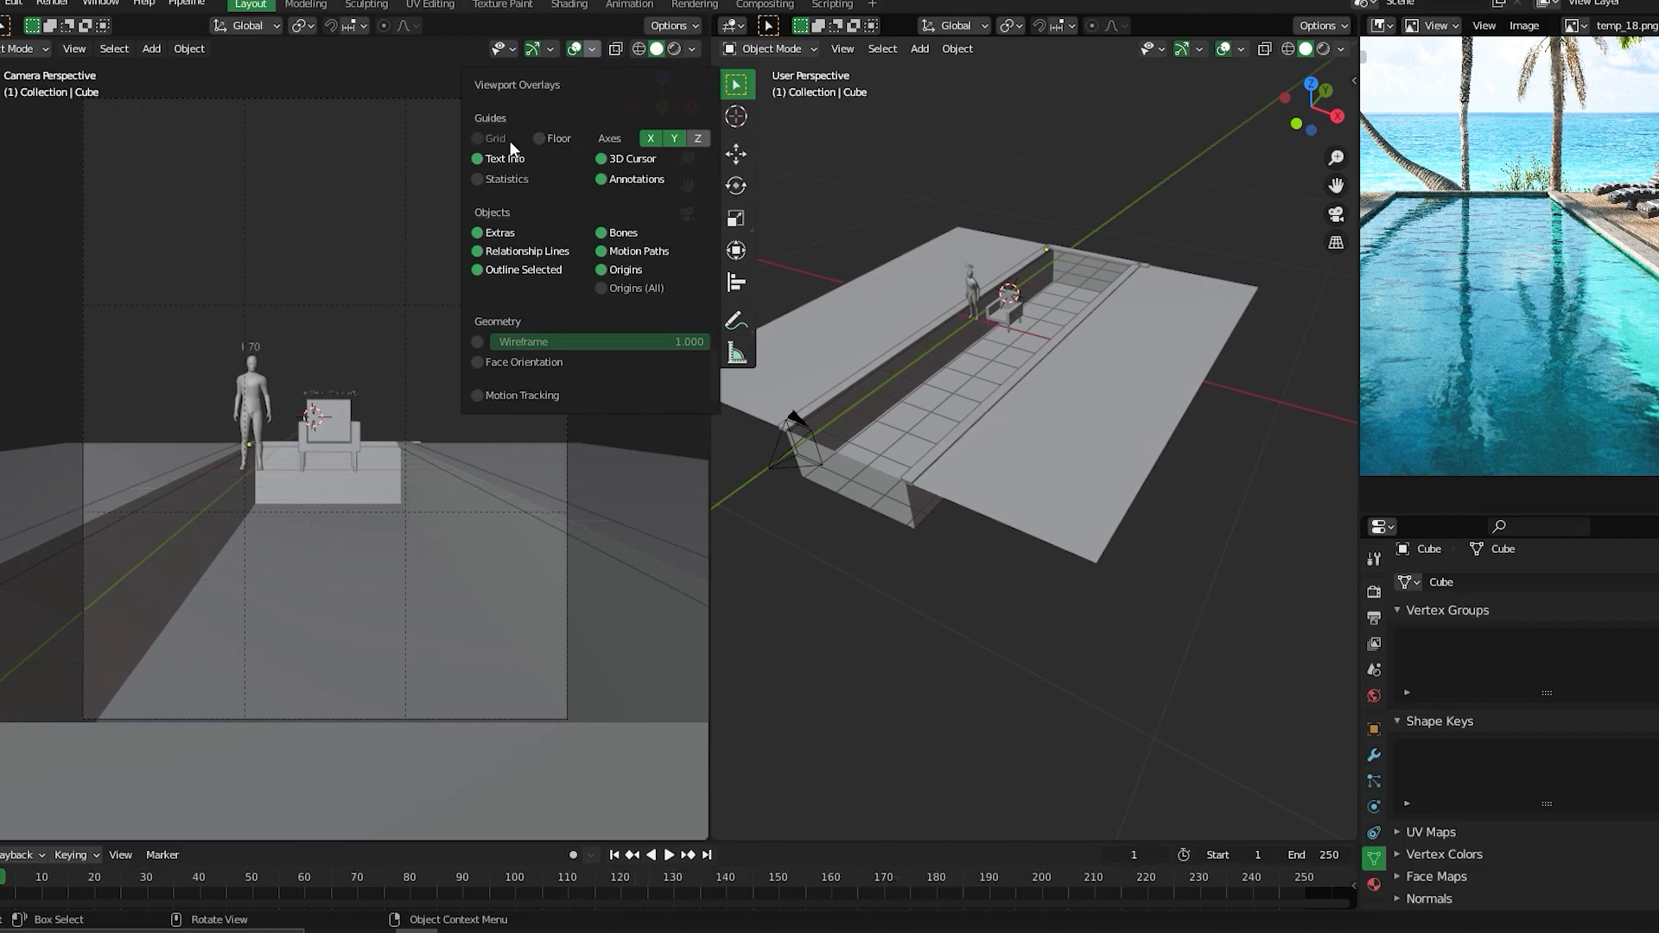
middle_drag(968, 320, 933, 344)
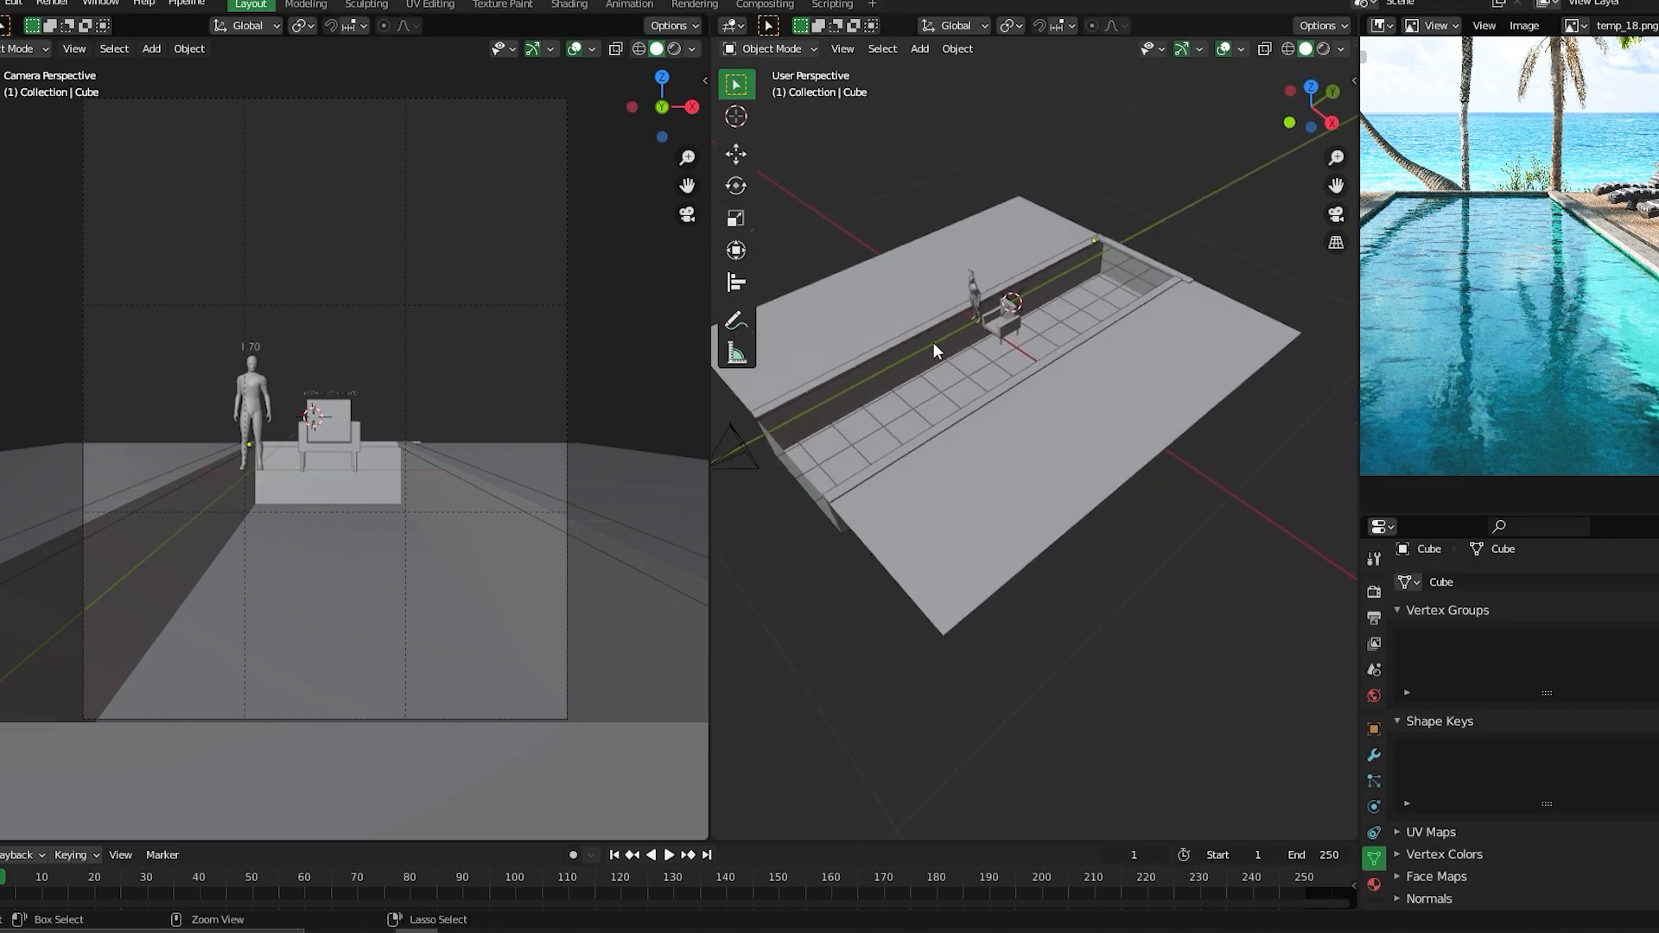
scroll(992, 418, up, 8)
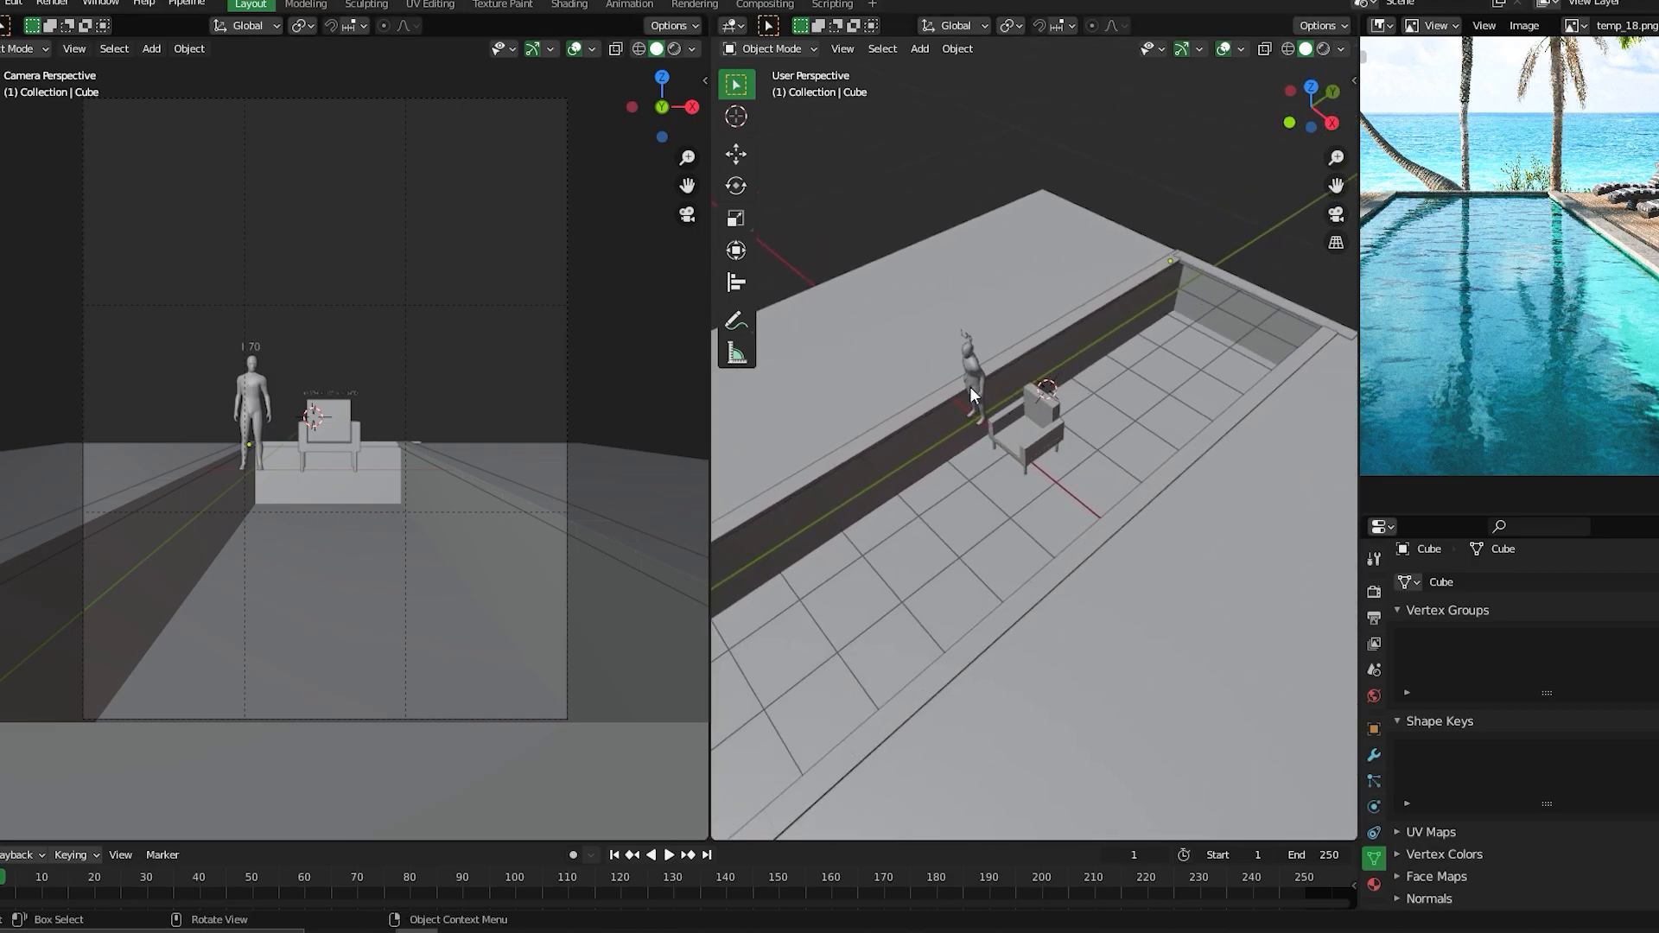
click(592, 48)
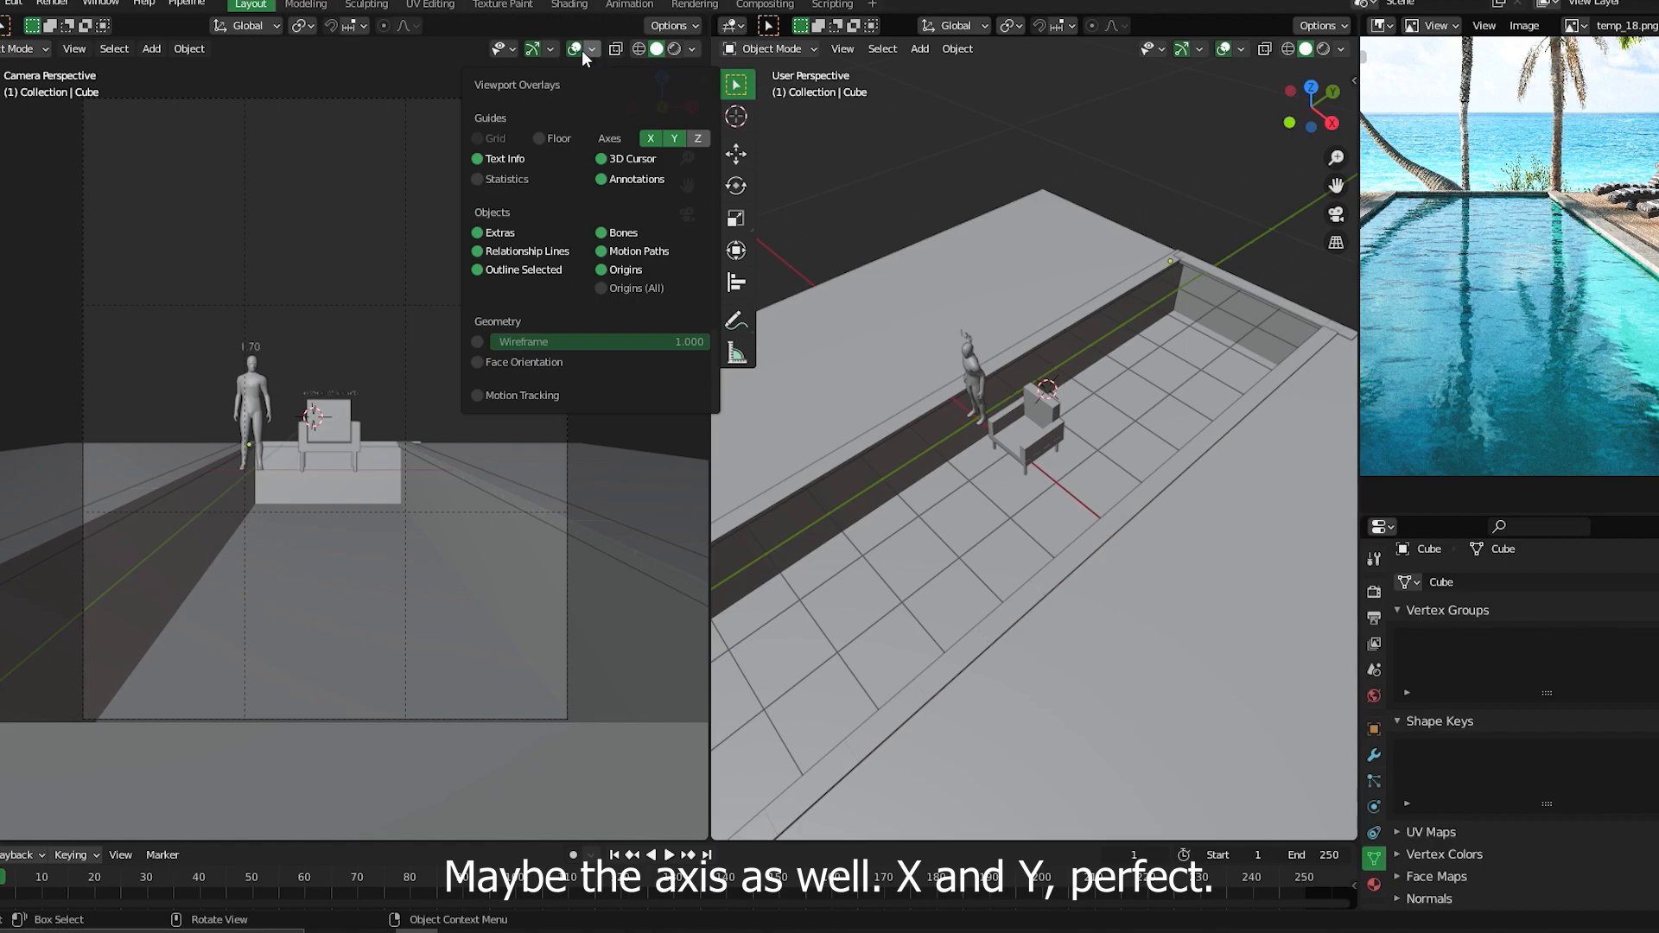
click(650, 139)
- Edit the mesh of the edging at the pool's far end, selecting its whole base stone and moving it about 0.654 m inward along X
middle_drag(994, 510, 1228, 270)
shift+middle_drag(1163, 489, 1101, 517)
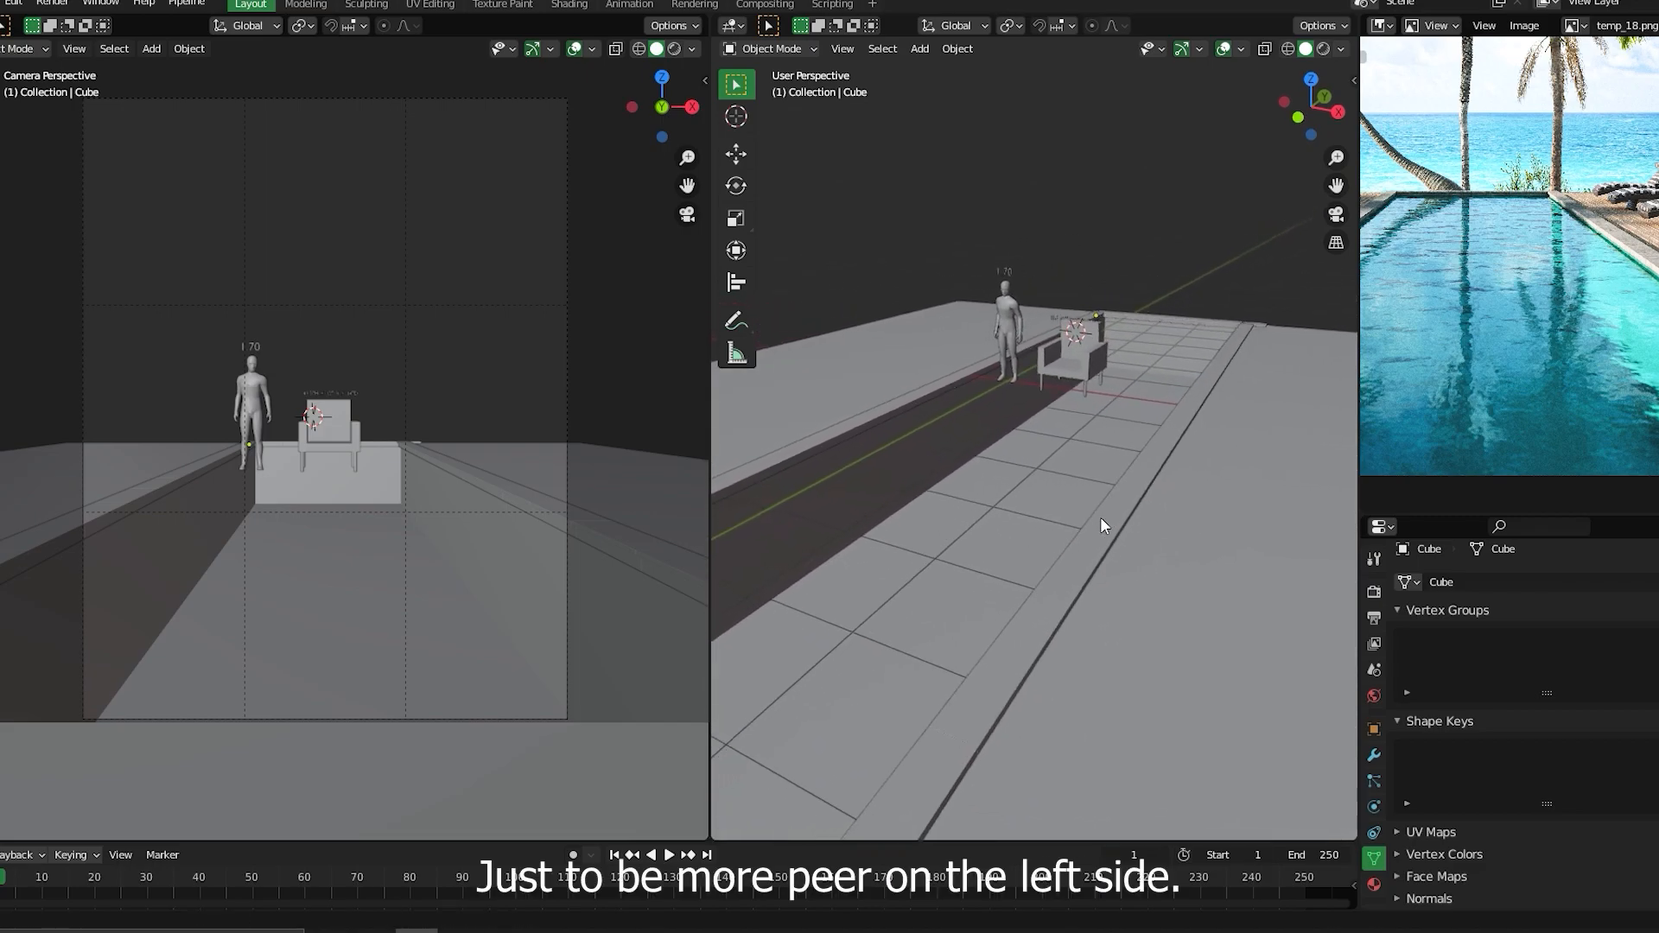
click(1259, 328)
key(KP_Decimal)
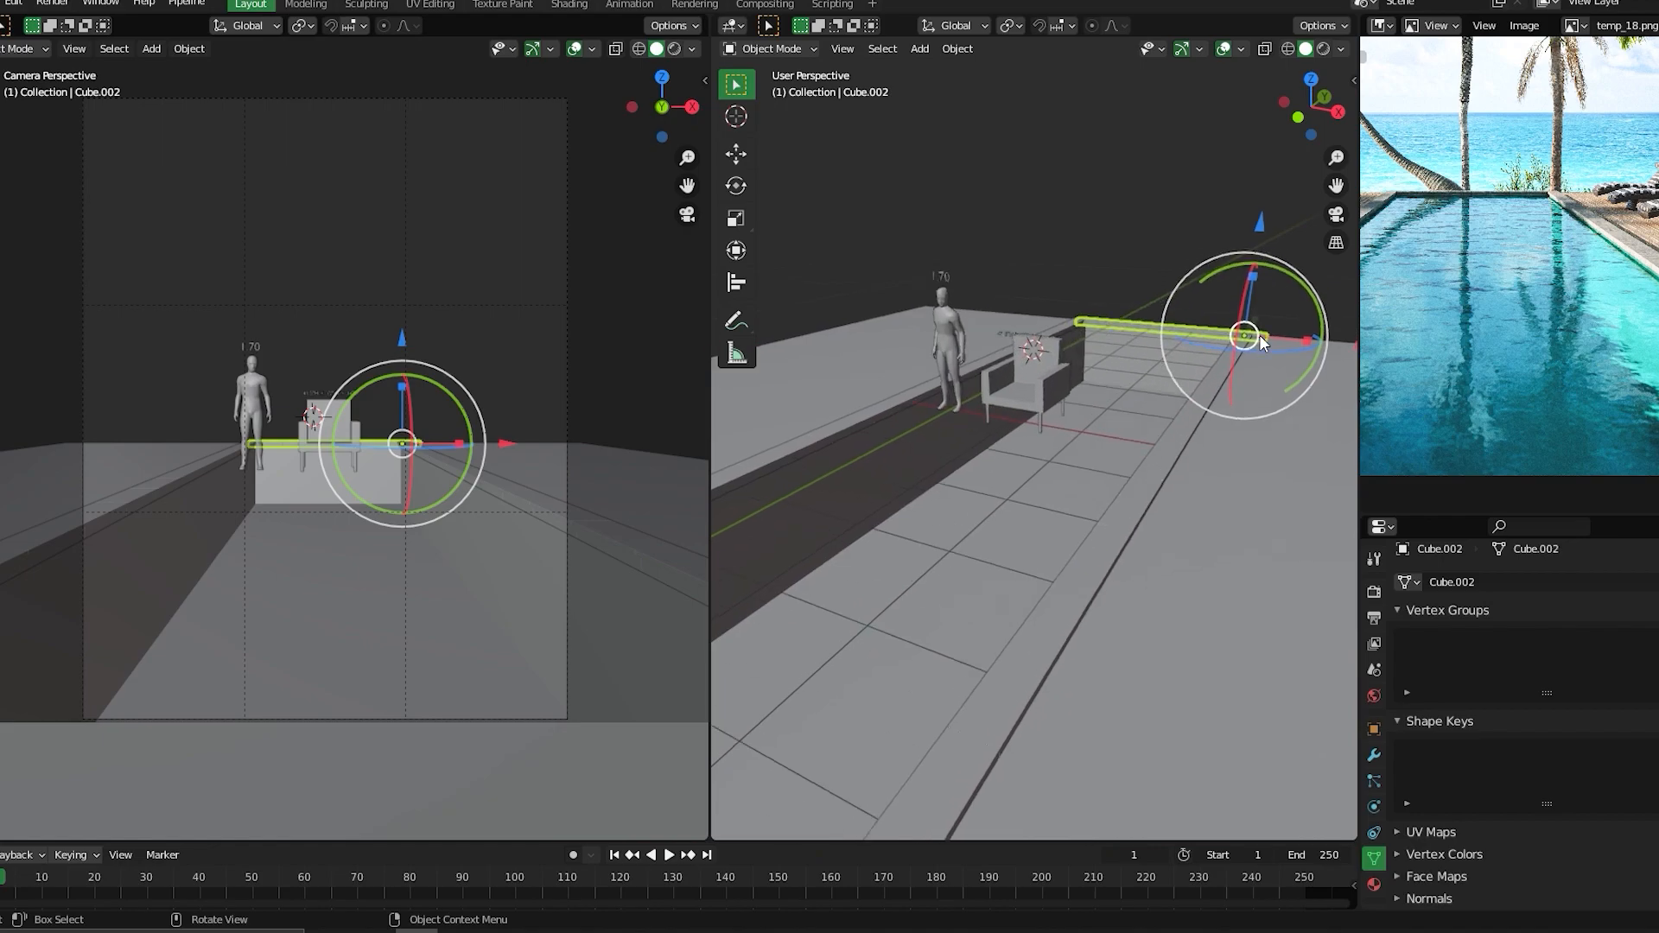
key(ctrl+Tab)
click(1240, 254)
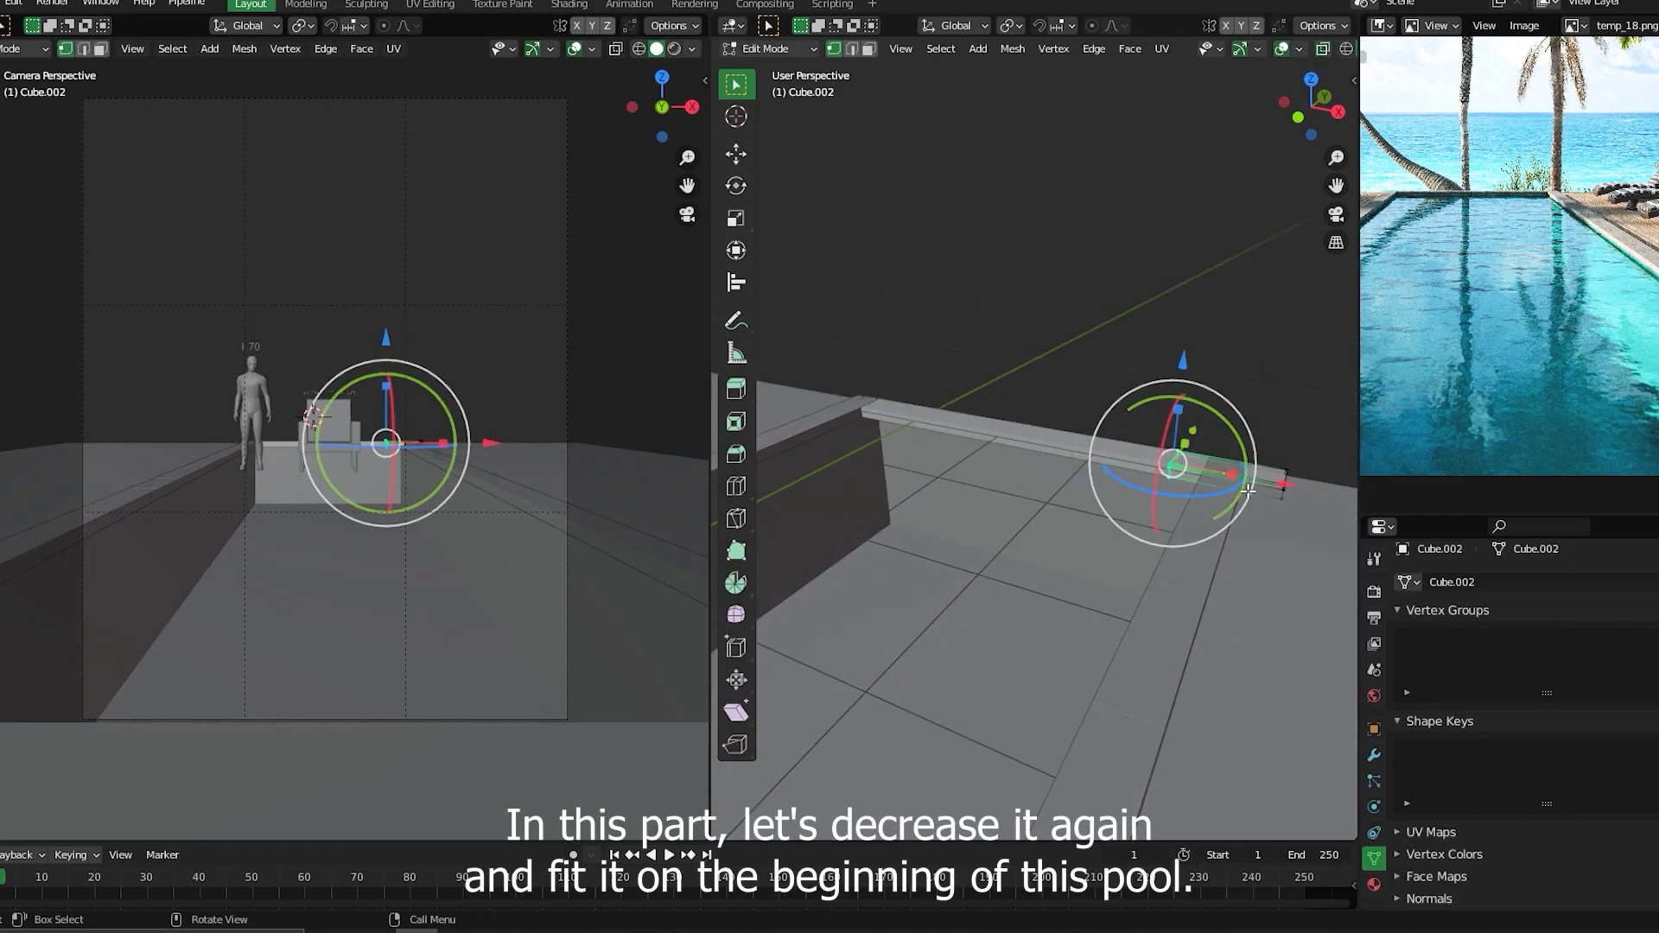
drag(1087, 379, 1317, 558)
drag(1322, 499, 1251, 499)
- Fine-tune the far edging's base stone by about 0.029 m along X to line it up with the pool's right corner
middle_drag(1244, 483, 1143, 418)
scroll(1241, 334, up, 3)
scroll(1143, 417, up, 4)
key(g)
key(x)
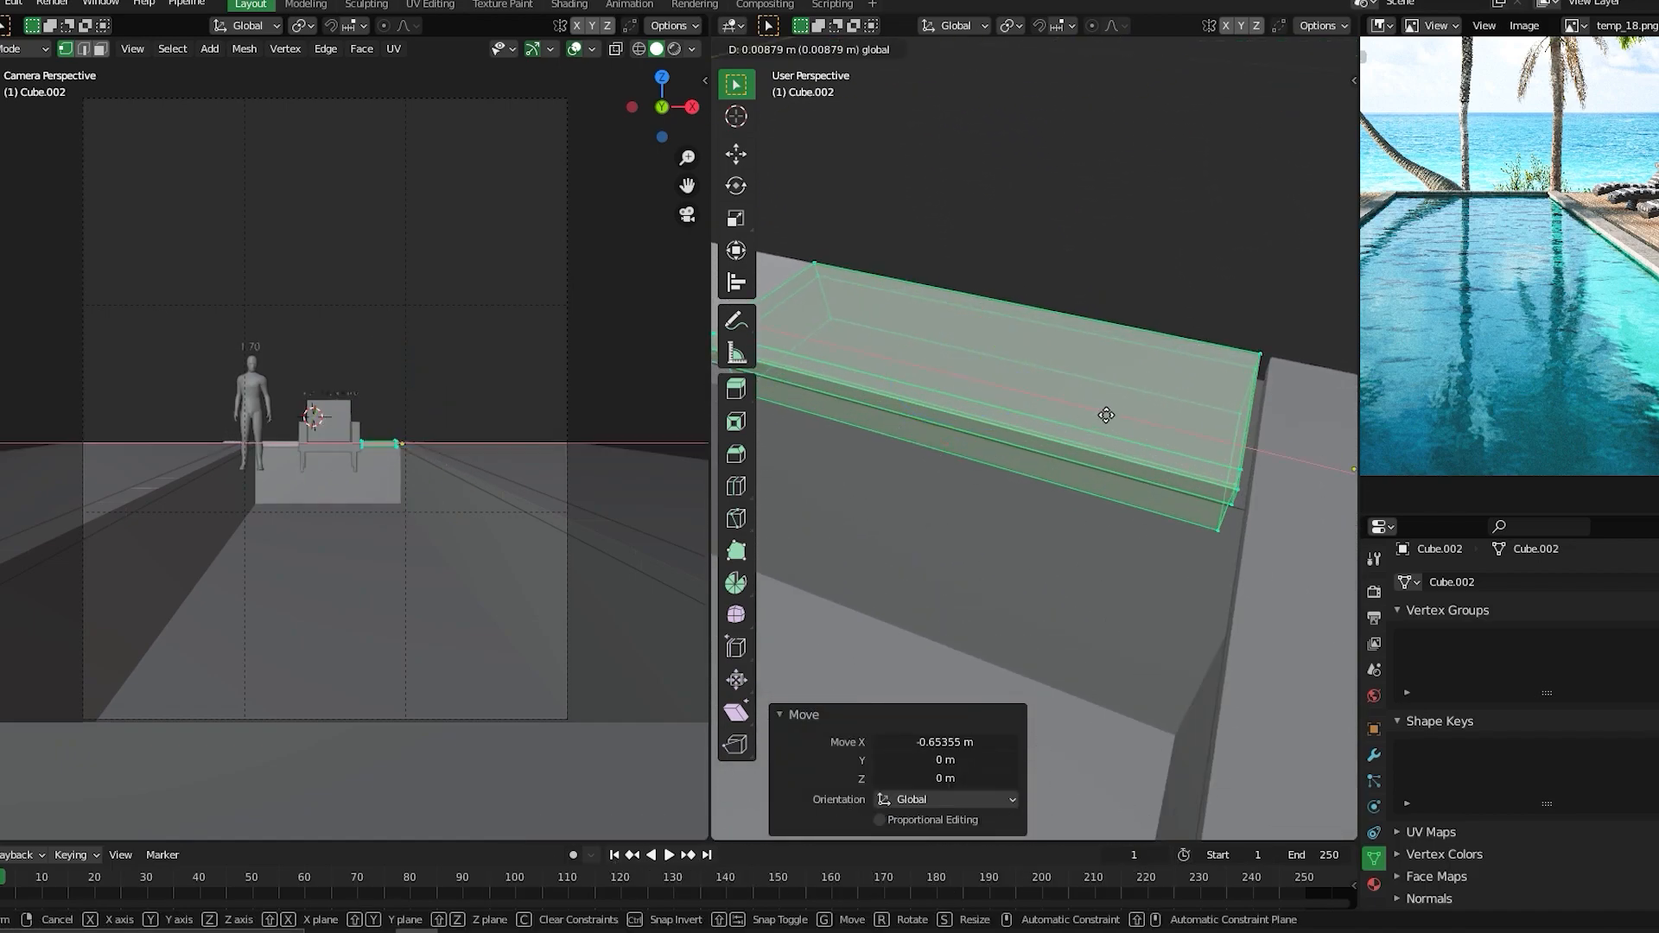
click(939, 415)
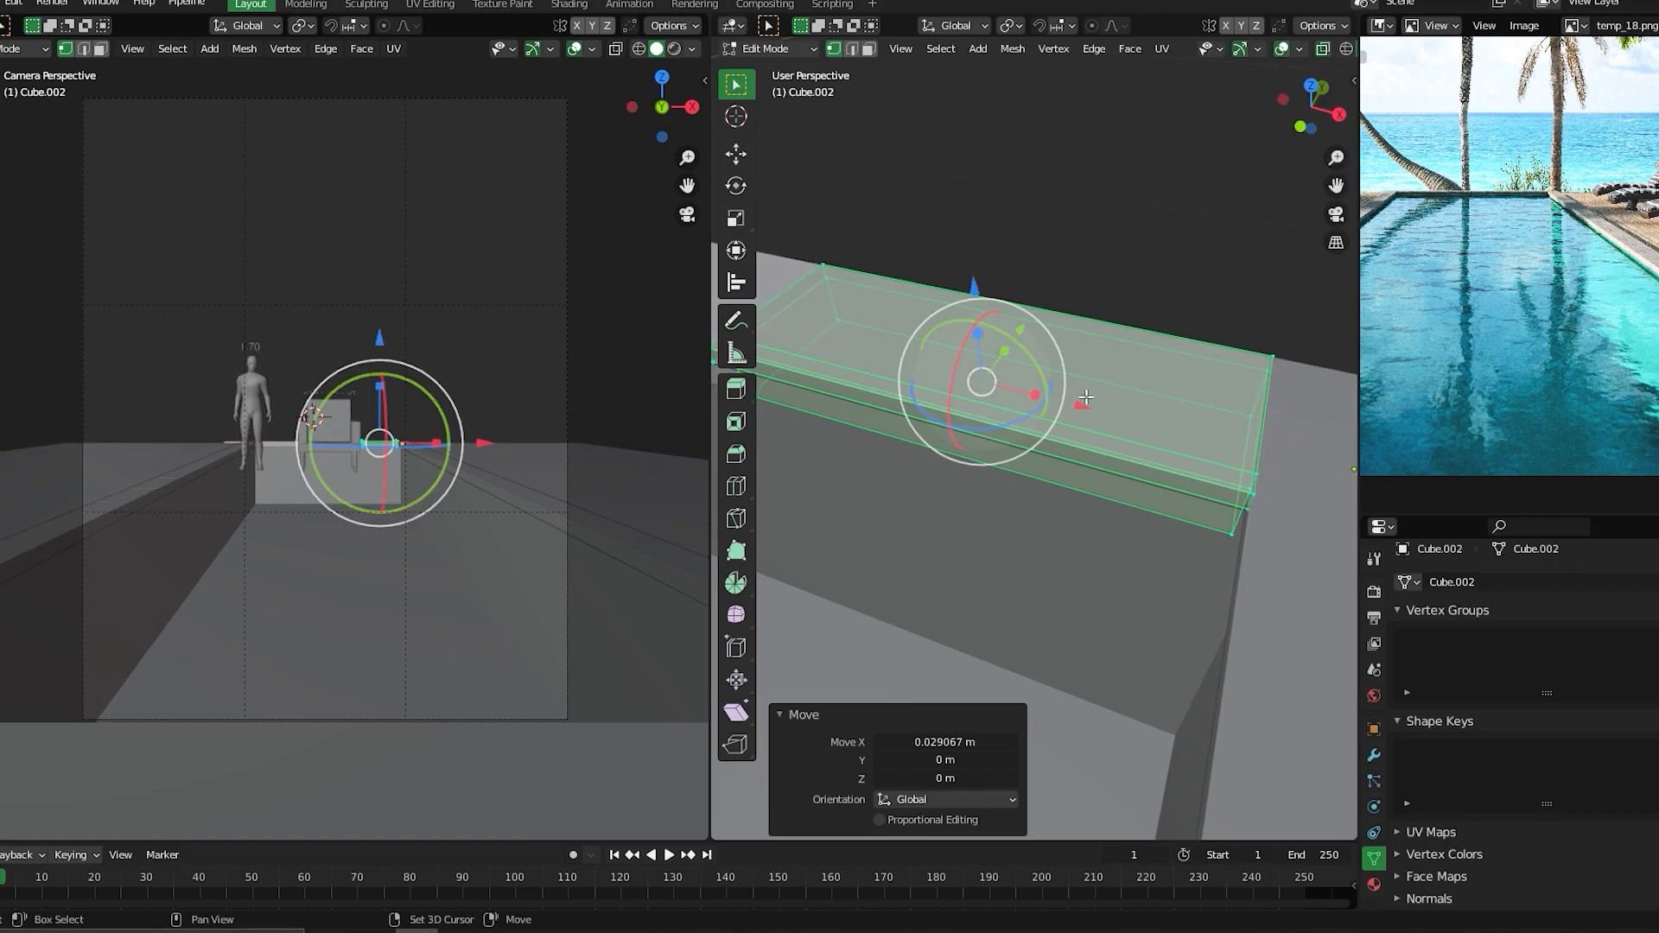
- Select only the left-end vertices of the far edging's base stone and move them about 0.166 m along X, shortening the arrayed row
scroll(939, 415, down, 4)
middle_drag(994, 415, 1176, 415)
drag(1125, 336, 1231, 515)
shift+middle_drag(1230, 510, 1263, 463)
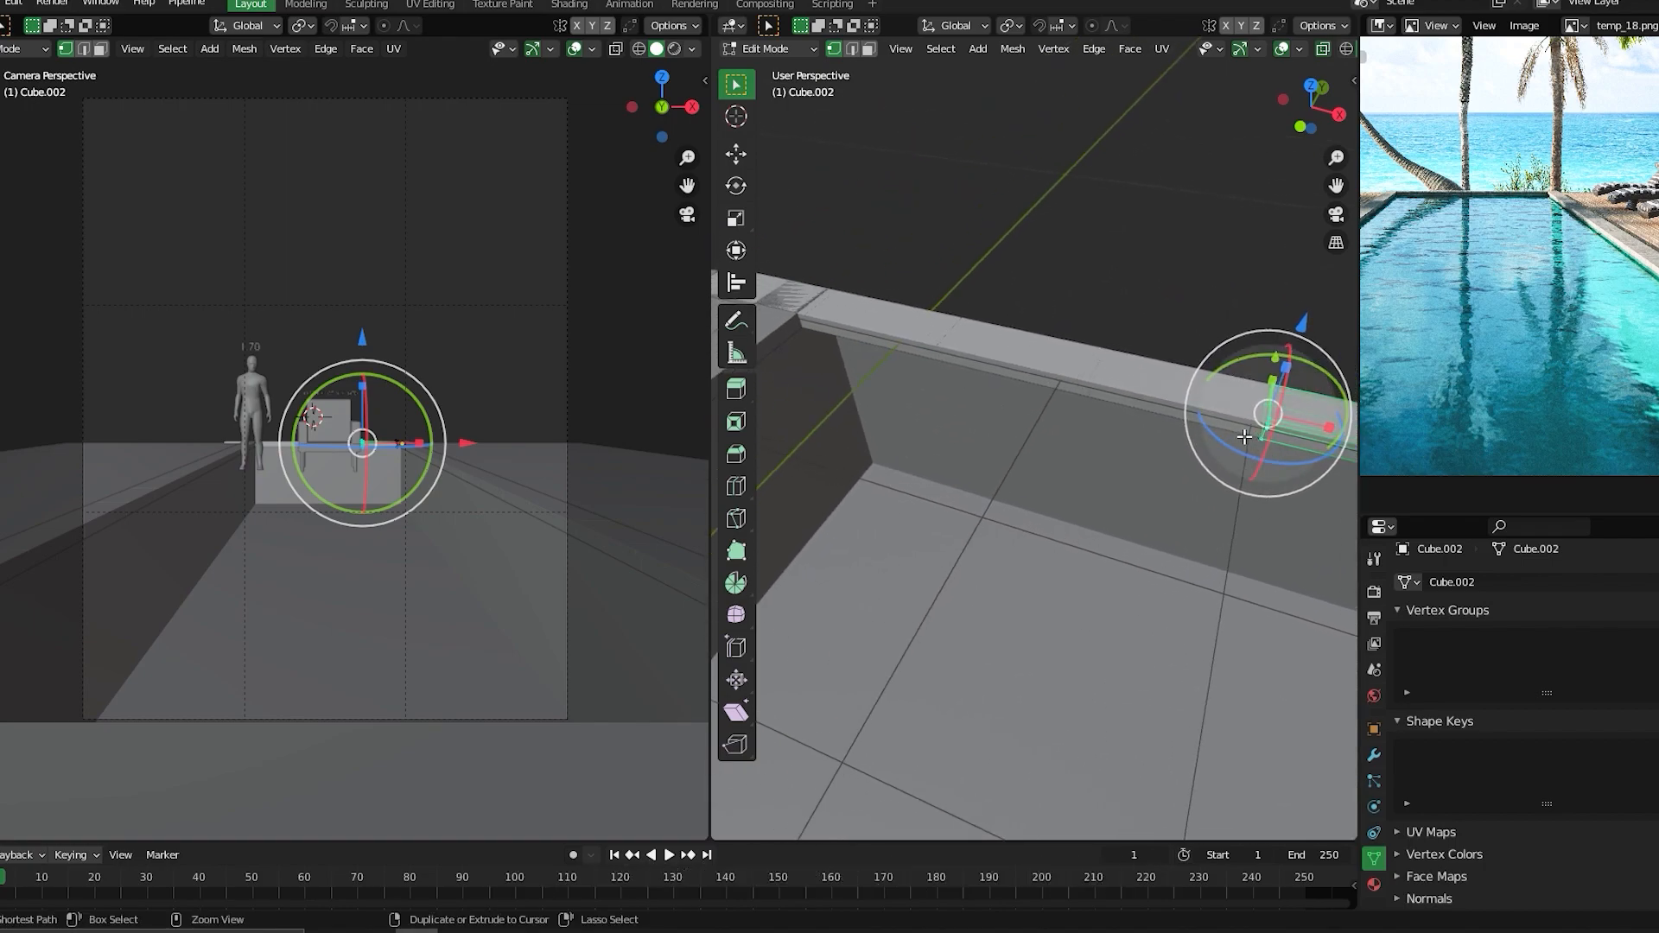
key(g)
key(x)
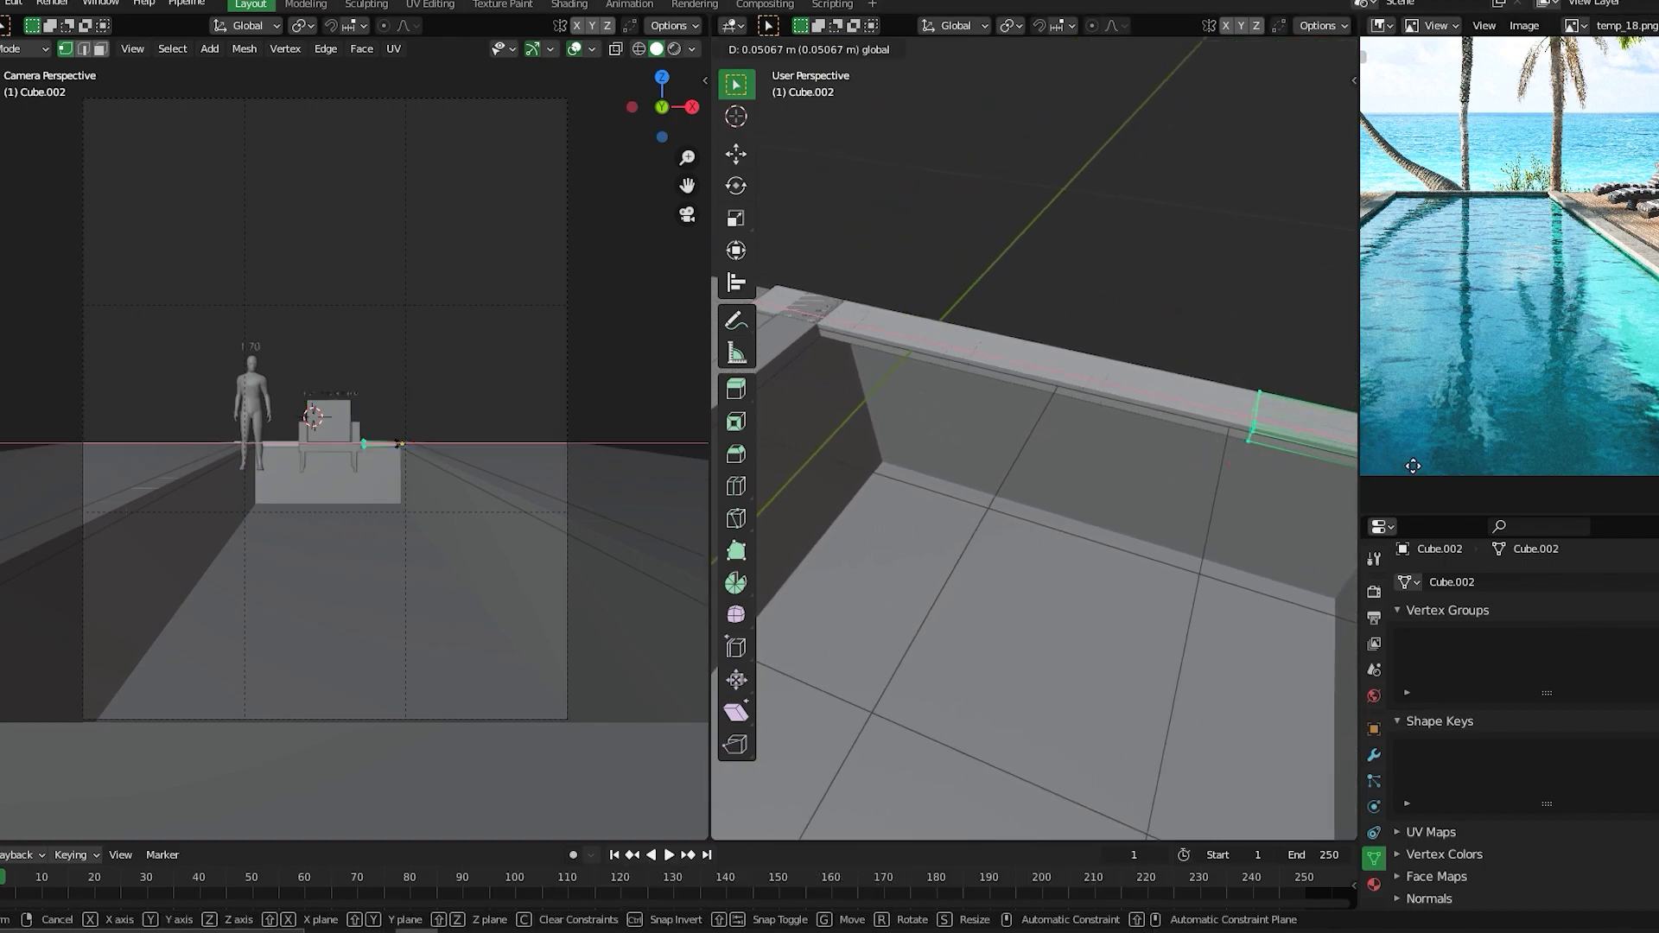
click(1629, 497)
middle_drag(1288, 393, 1175, 438)
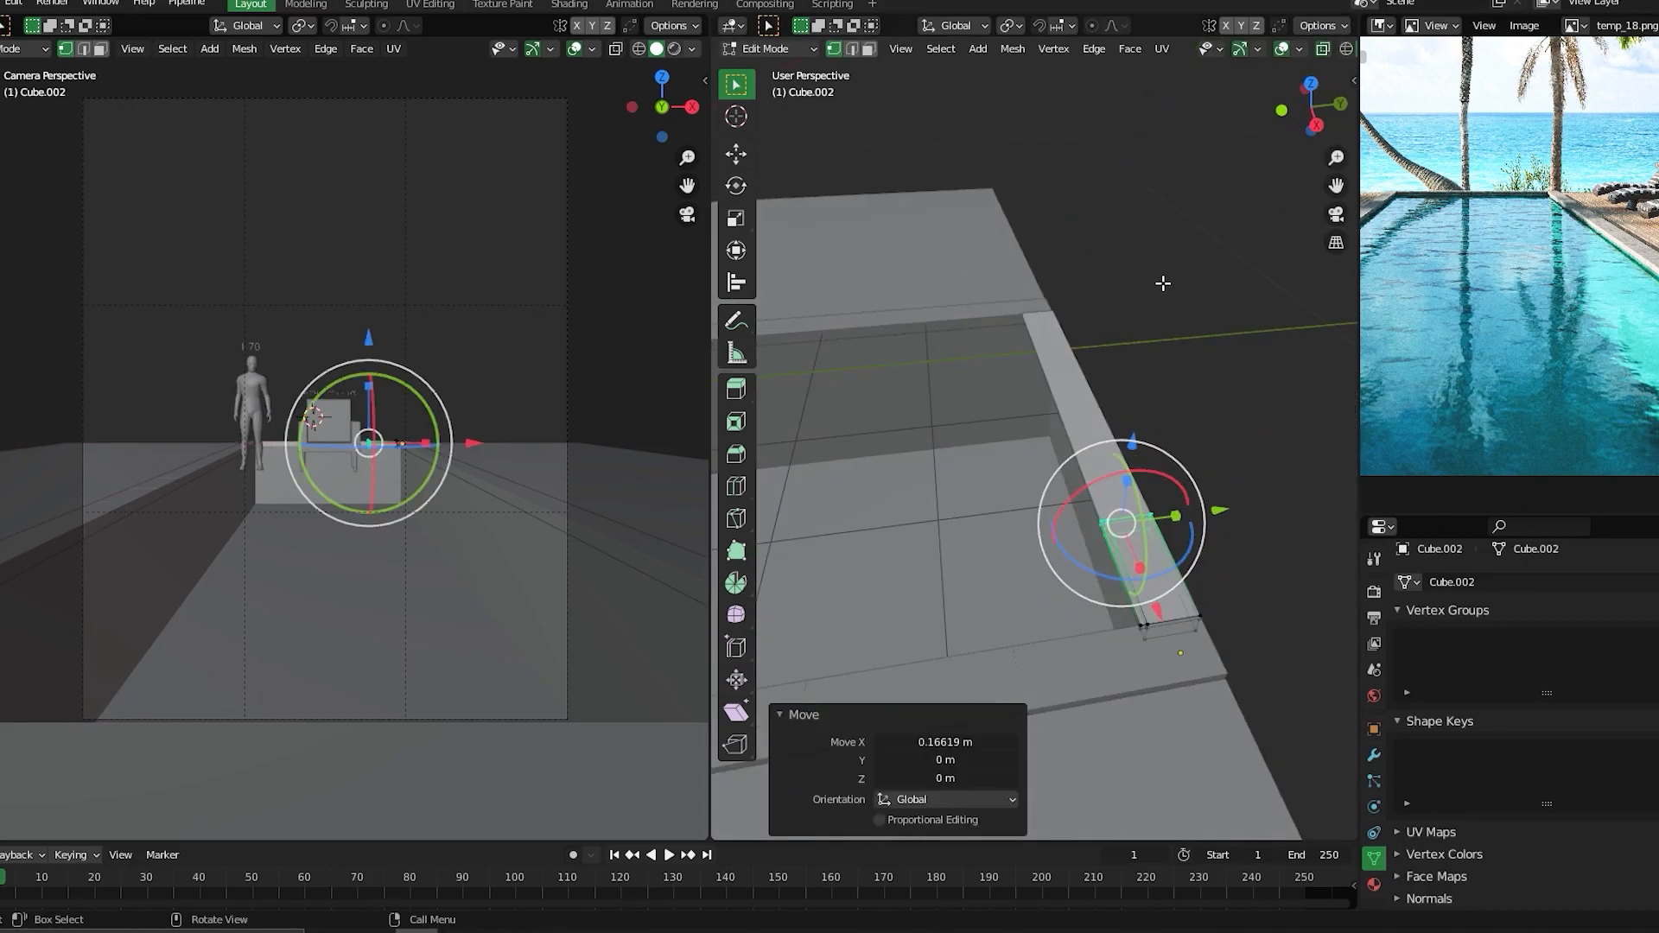
- Return to Object Mode, move the far edging about 0.149 m along Y in top view, and deselect it
key(grave)
click(1165, 161)
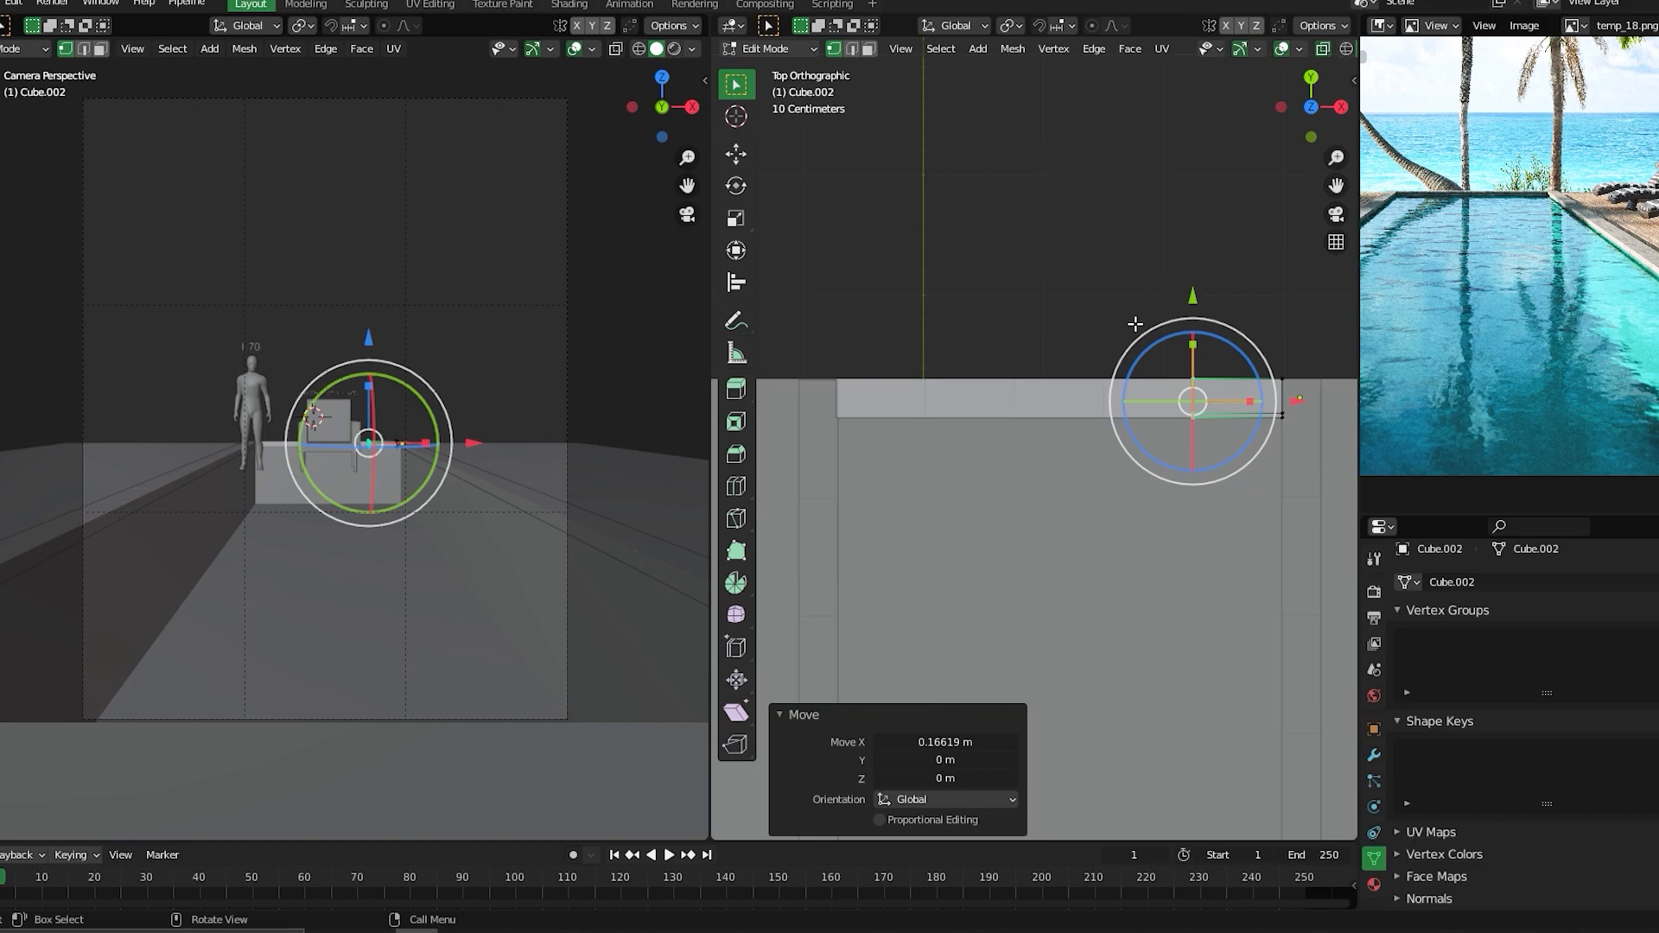
key(ctrl+Tab)
click(1159, 207)
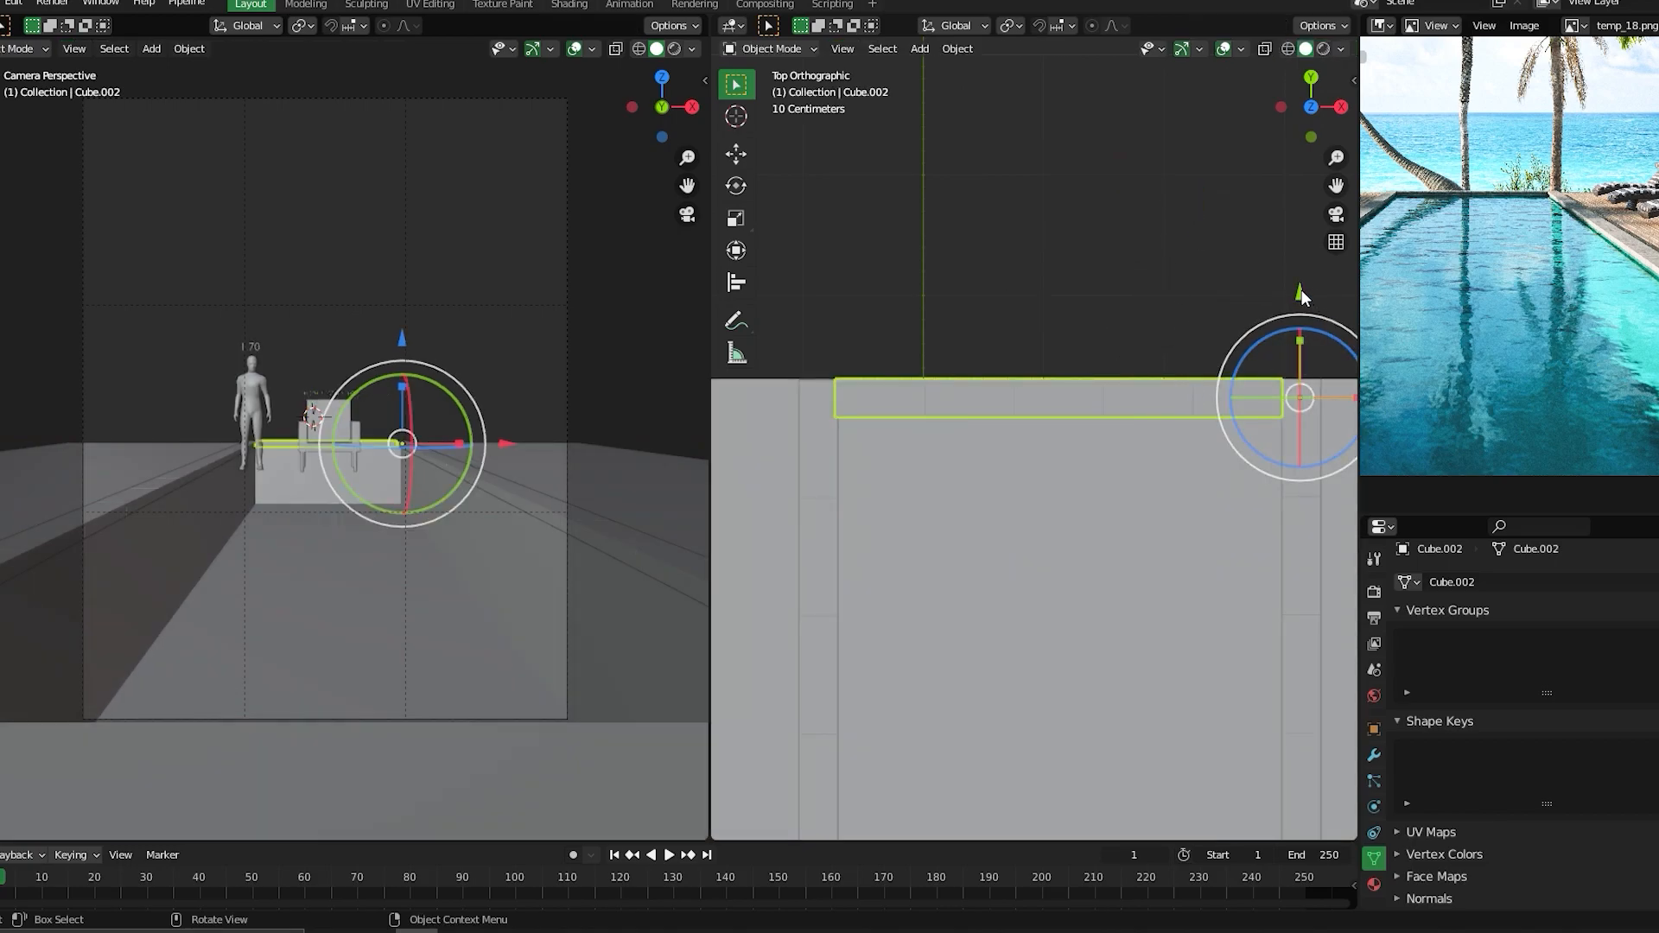
drag(1300, 296, 1310, 243)
scroll(1102, 389, down, 5)
middle_drag(1078, 626, 1095, 410)
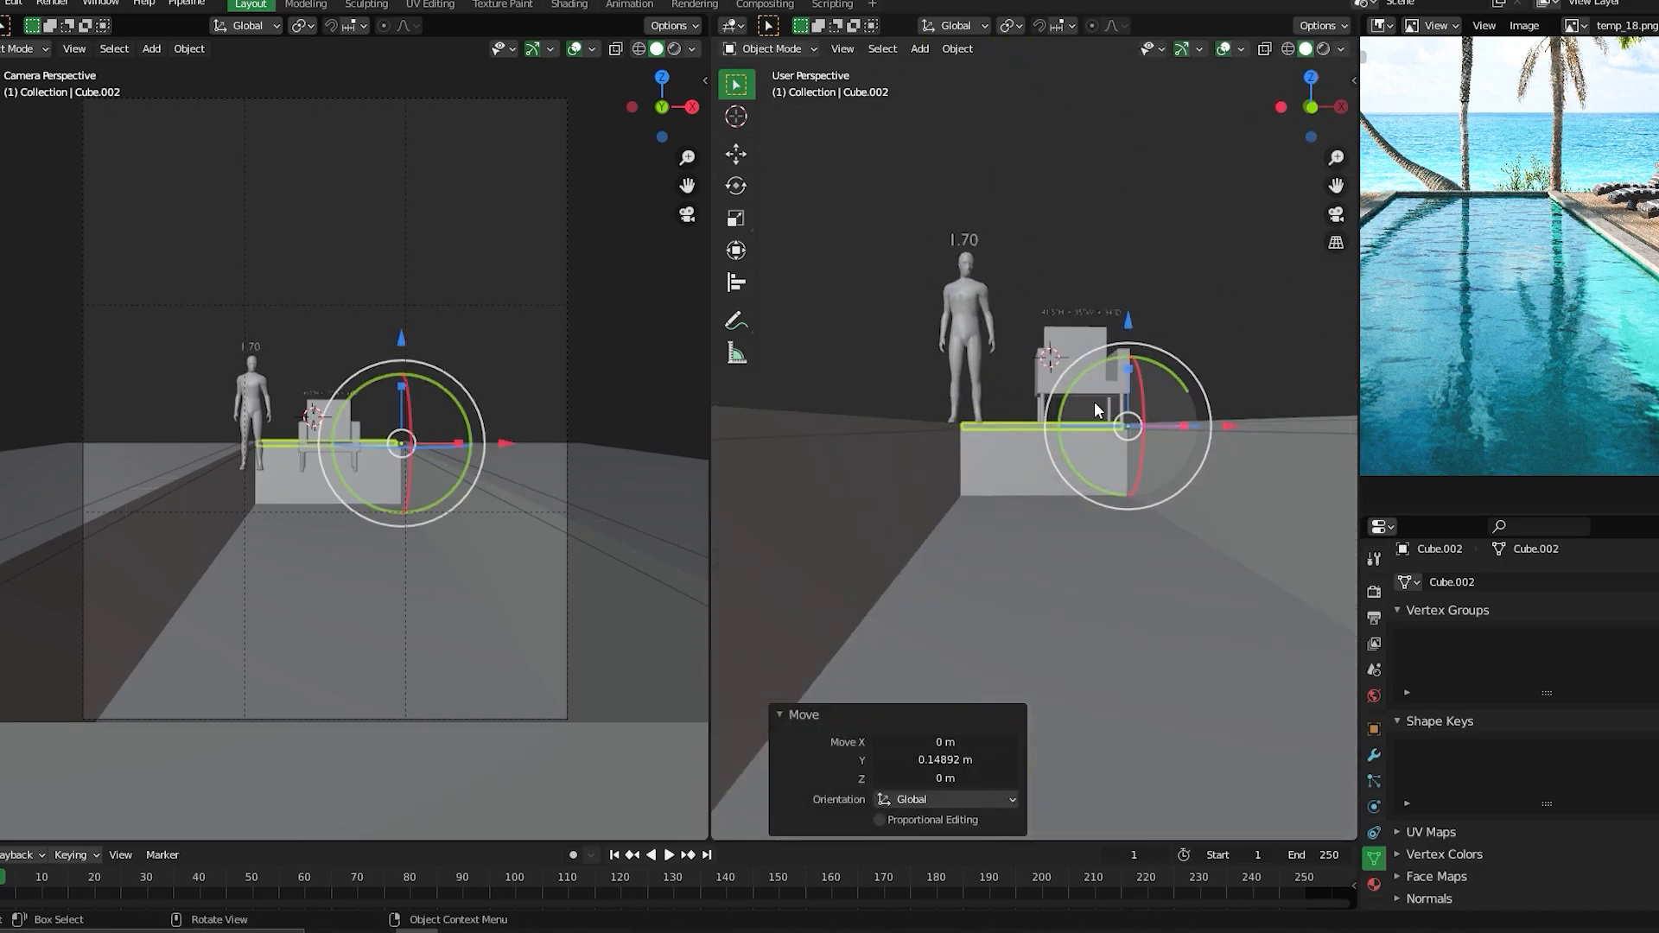
click(493, 374)
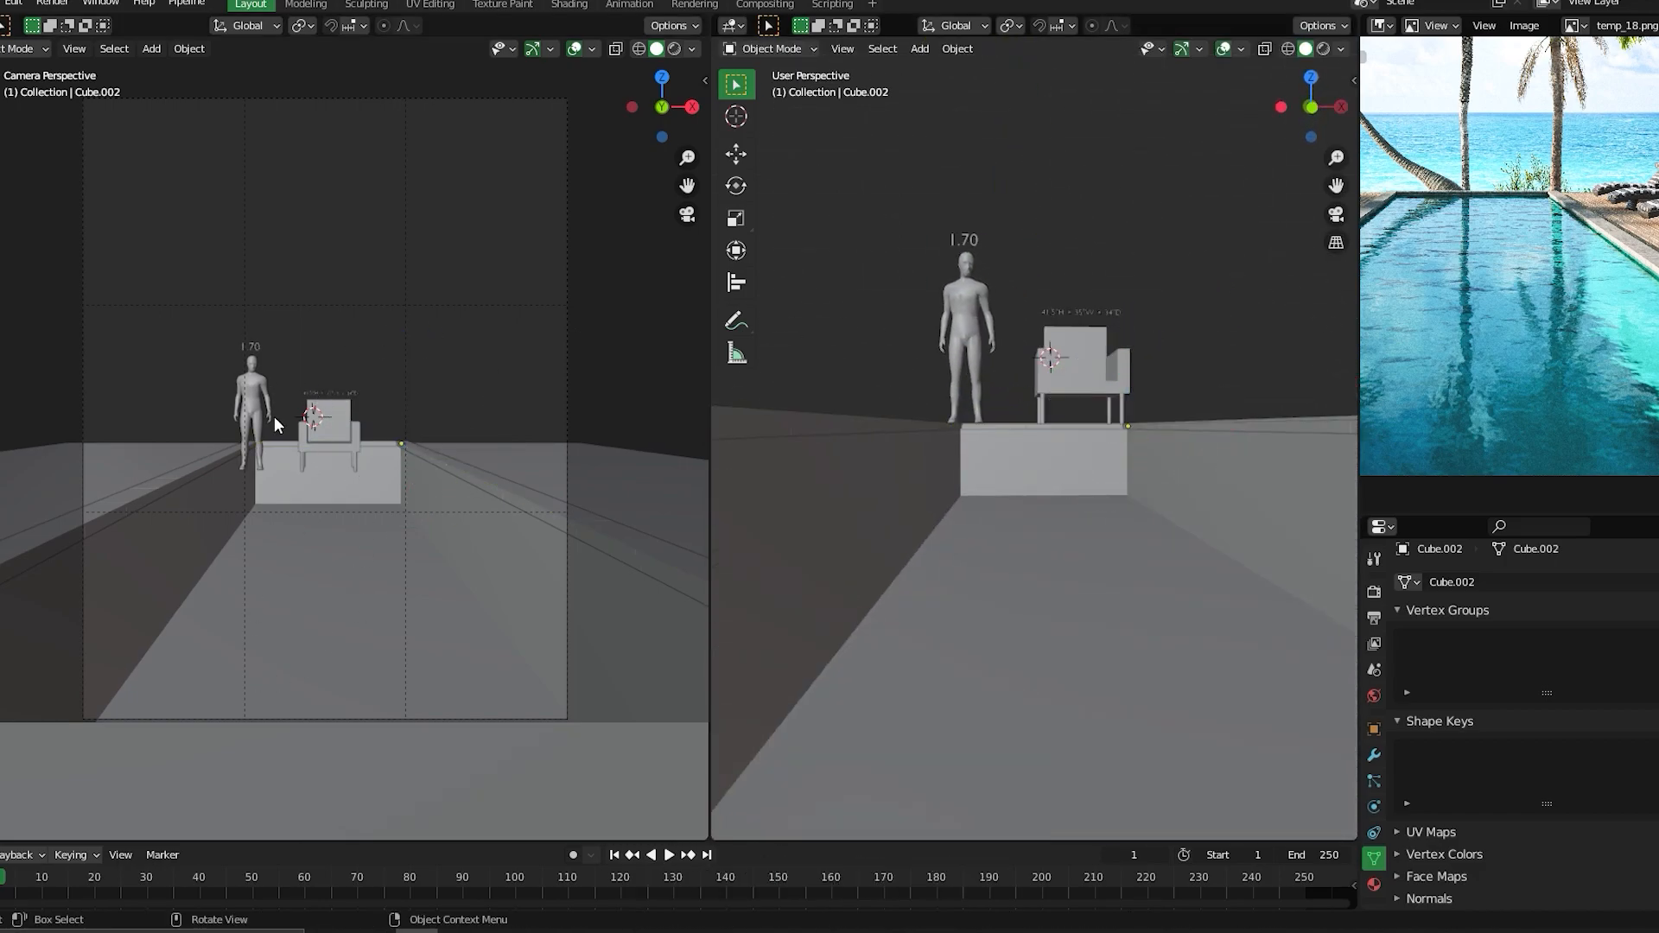
- Select the human-and-chair scale reference and rotate it 90° around the Z axis
click(328, 449)
middle_drag(1121, 443, 1047, 491)
key(shift+d)
text(rz)
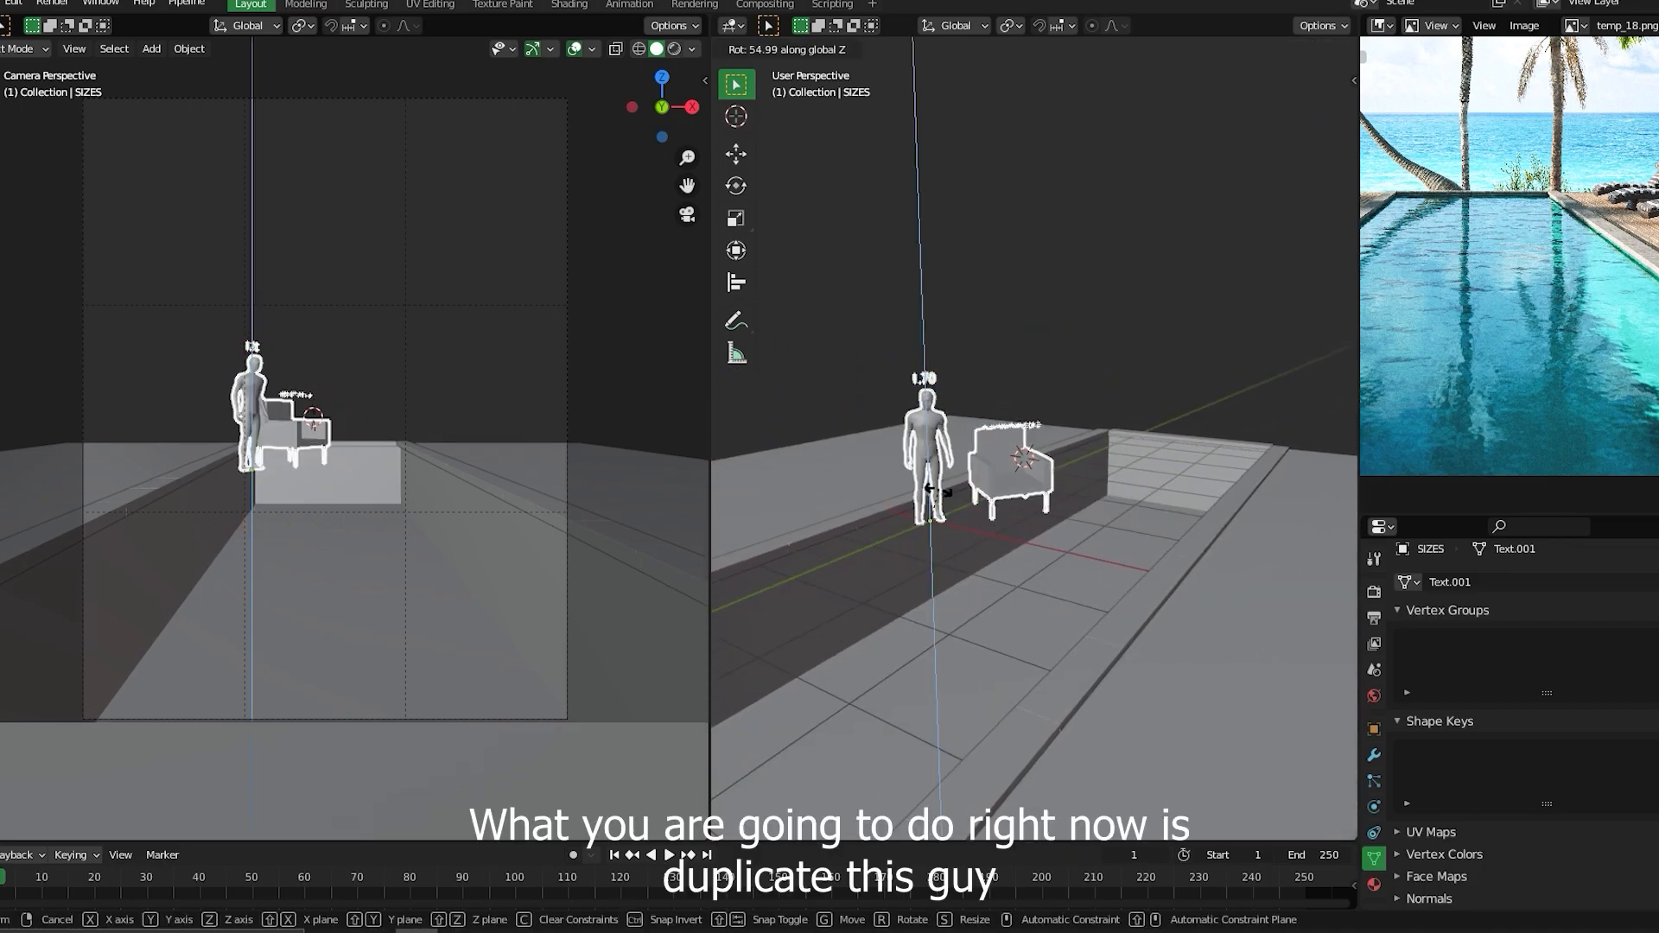
text(90)
key(Return)
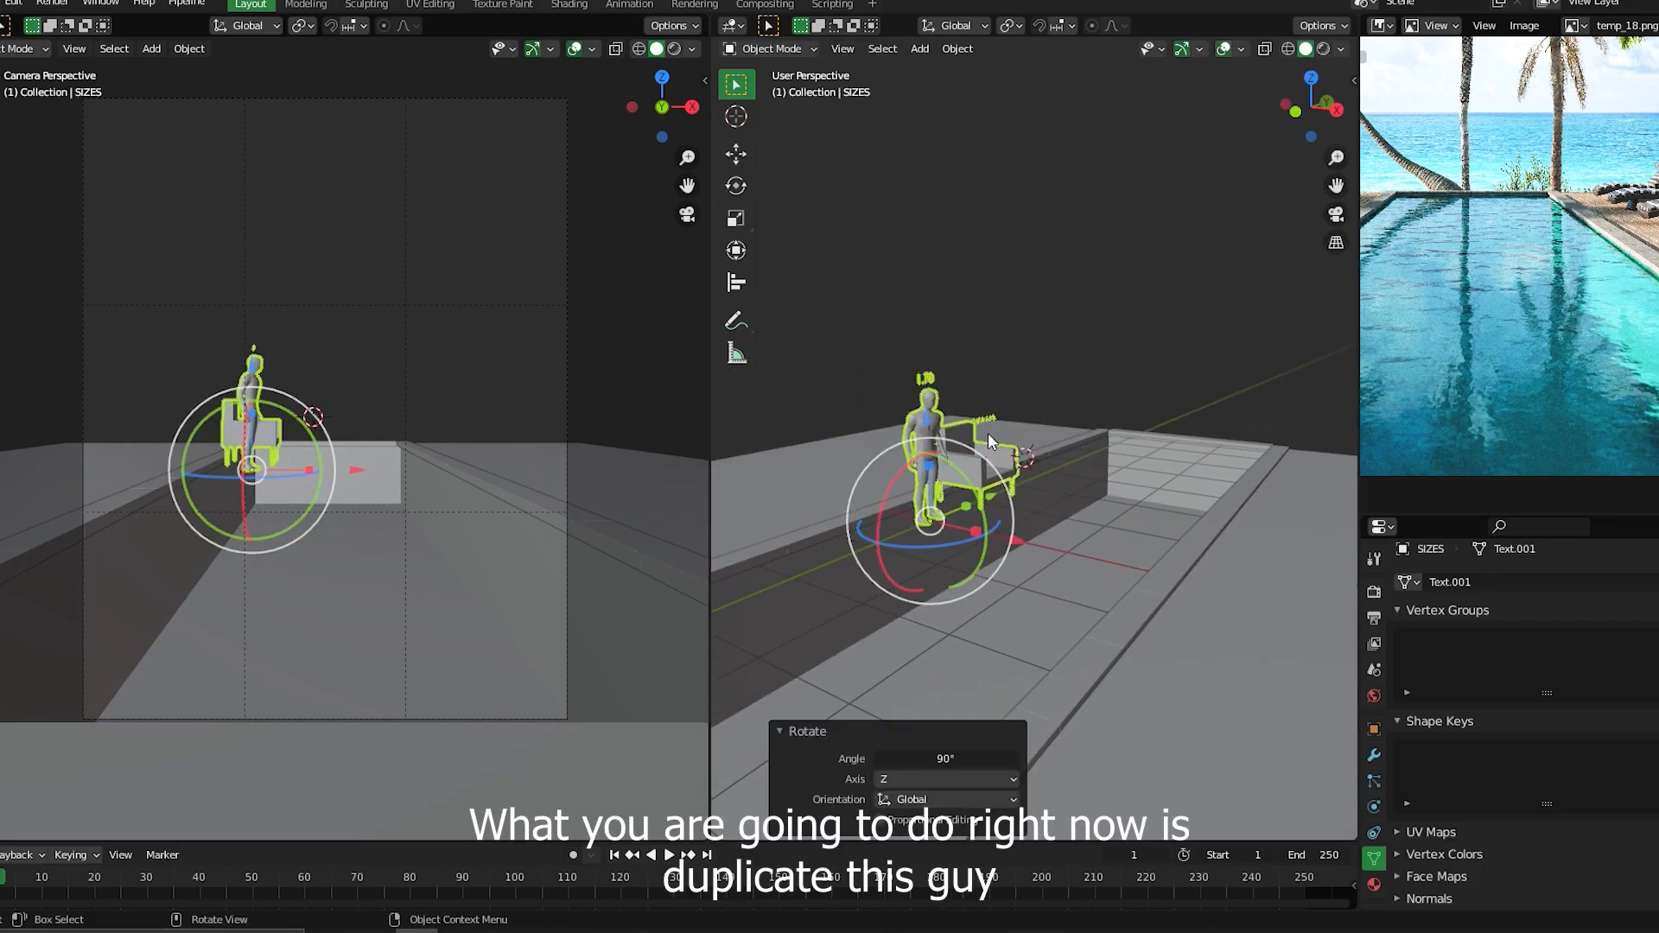
- Move the scale reference onto the left deck in top view, about -2.126 m in X and 5.057 m in Y
middle_drag(1048, 373, 964, 548)
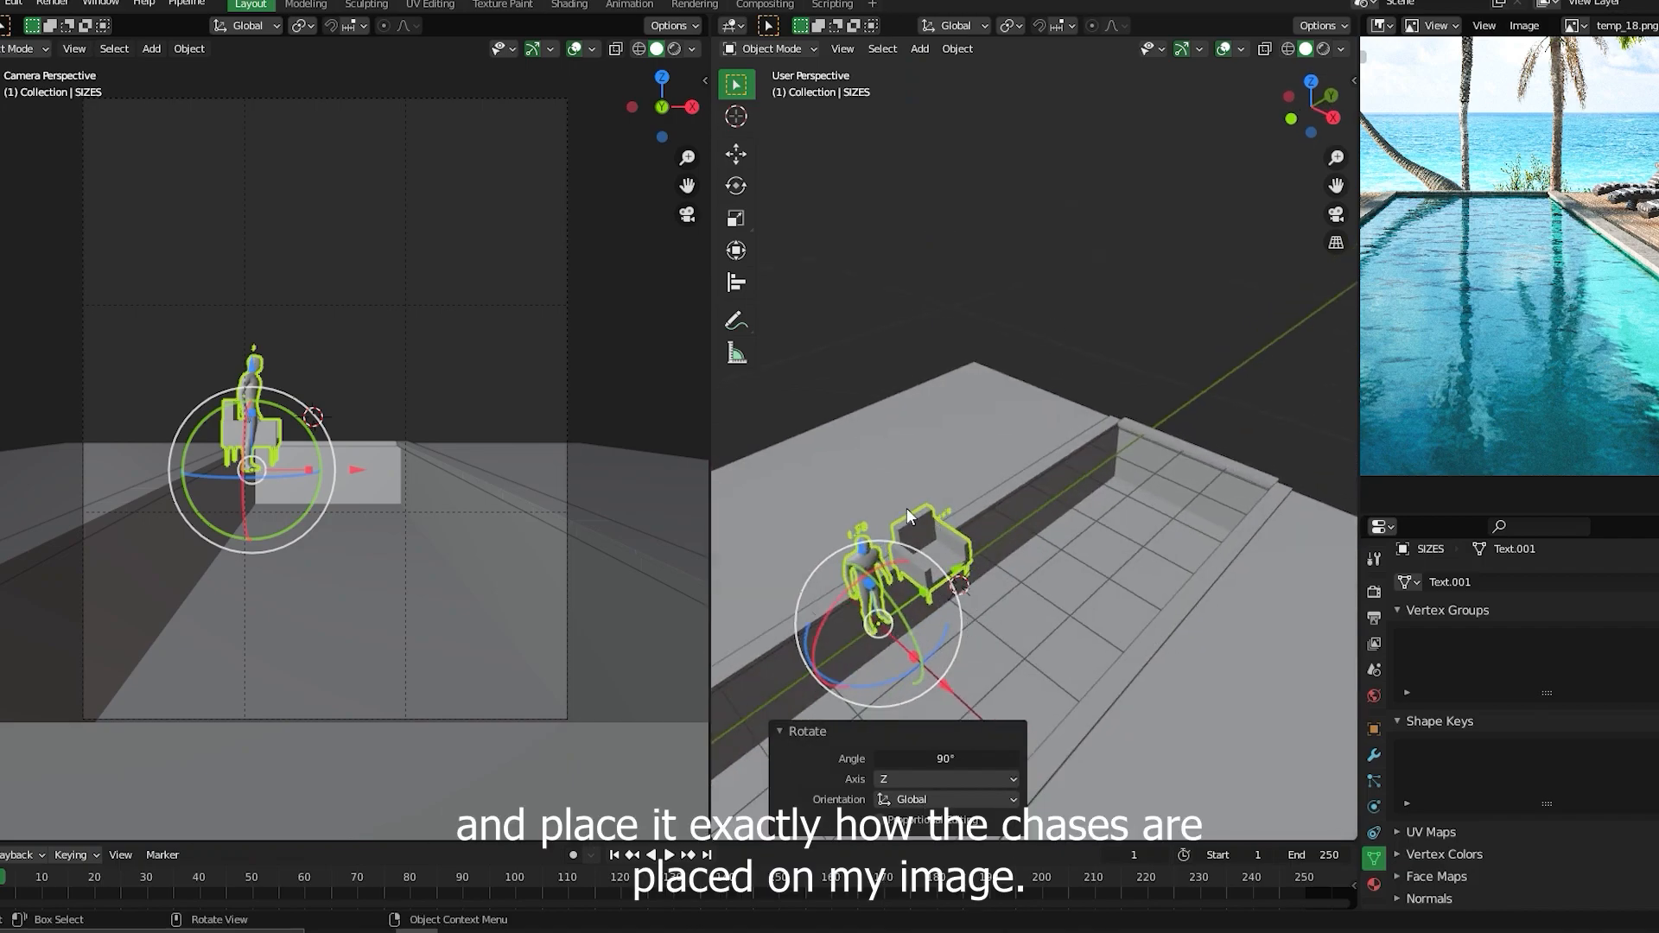
key(KP_7)
key(g)
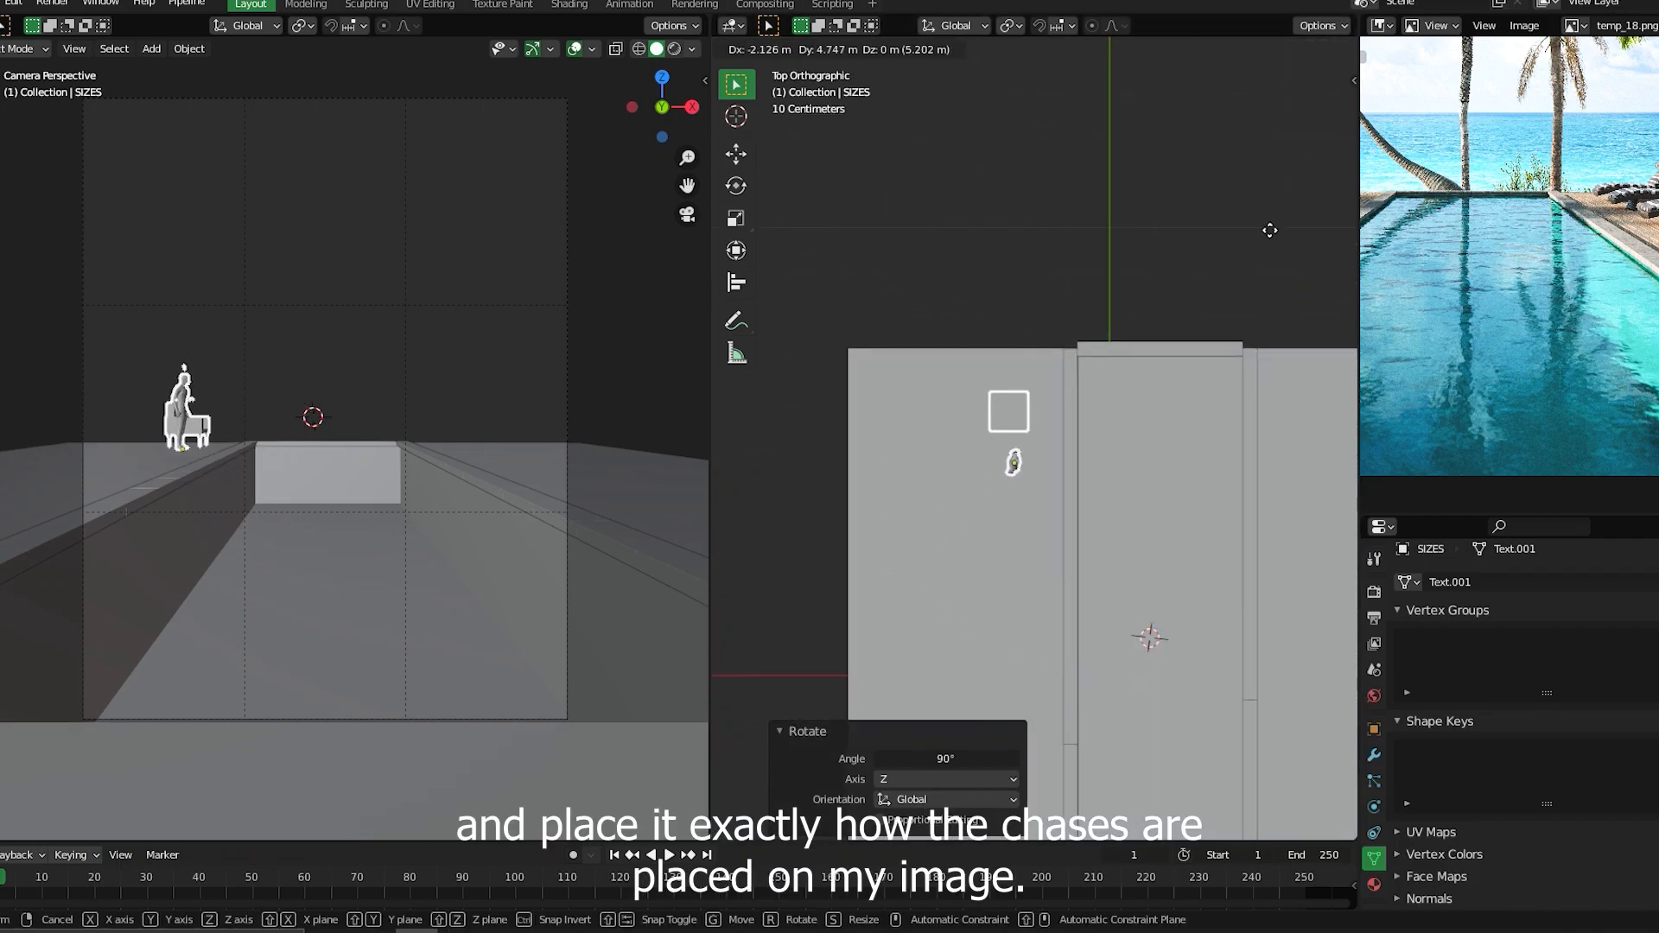
click(1262, 216)
shift+middle_drag(1071, 408, 1085, 306)
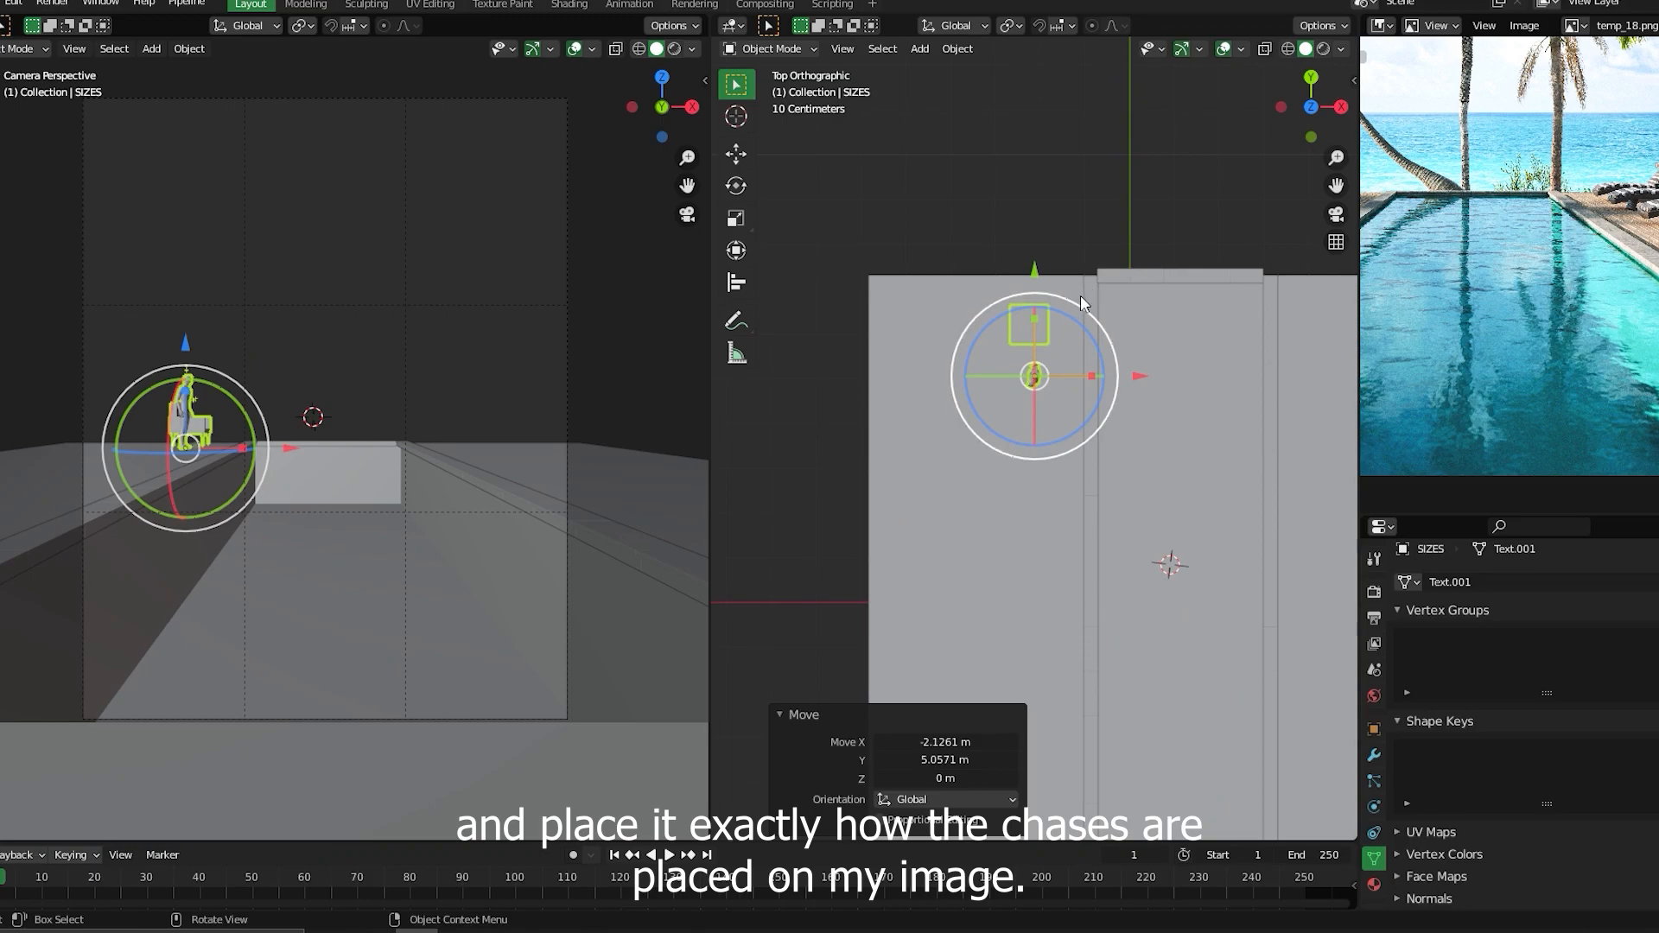
- Match the scale reference to the loungers in the image by nudging it along Y and moving it about -0.289 m along X
middle_drag(1370, 222, 1561, 218)
key(g)
key(y)
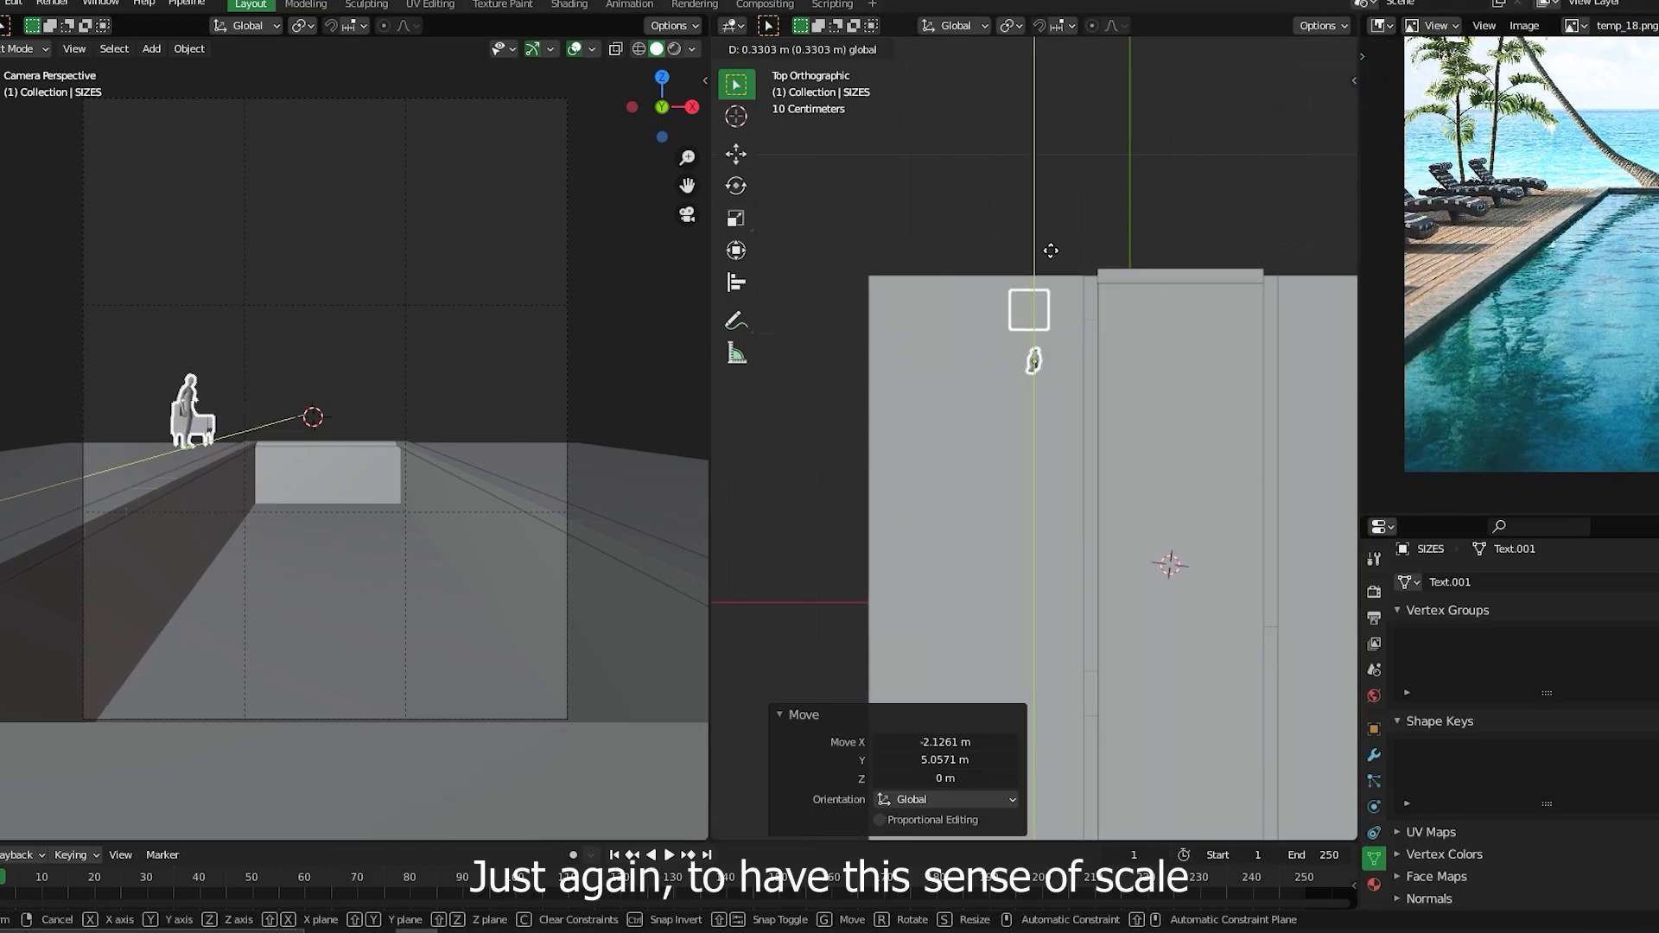
drag(1047, 255, 1047, 256)
drag(1137, 363, 1124, 378)
- Duplicate the scale reference twice along Y on the left deck, offset about -2.333 m and then about -2.477 m
key(shift+d)
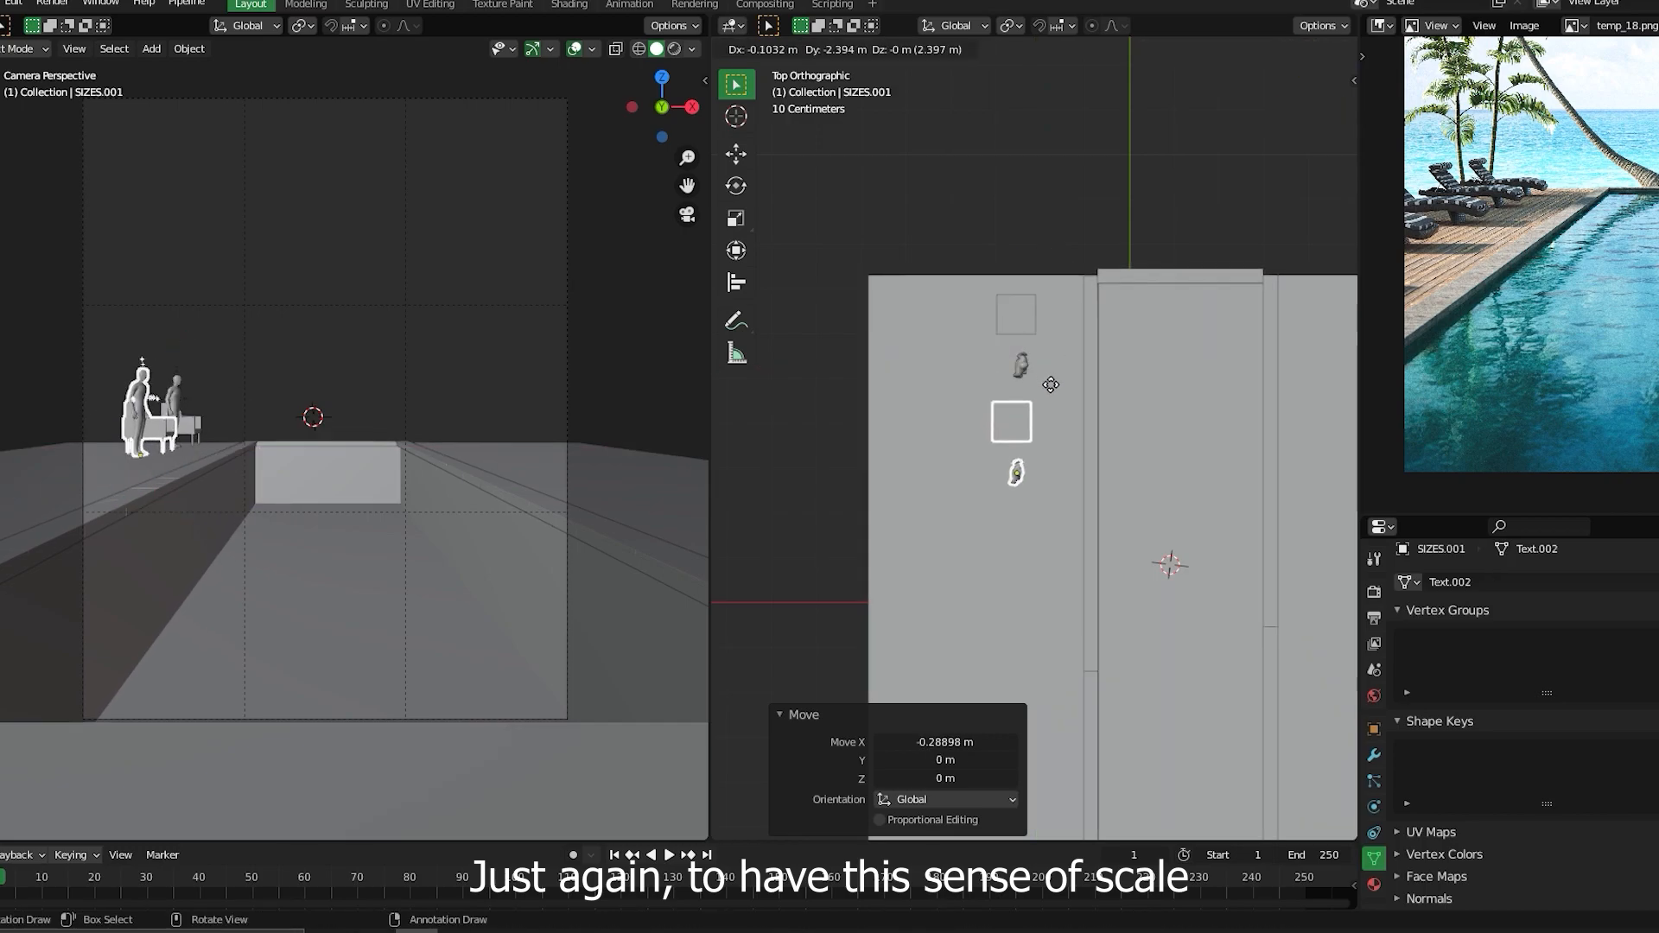
key(x)
key(y)
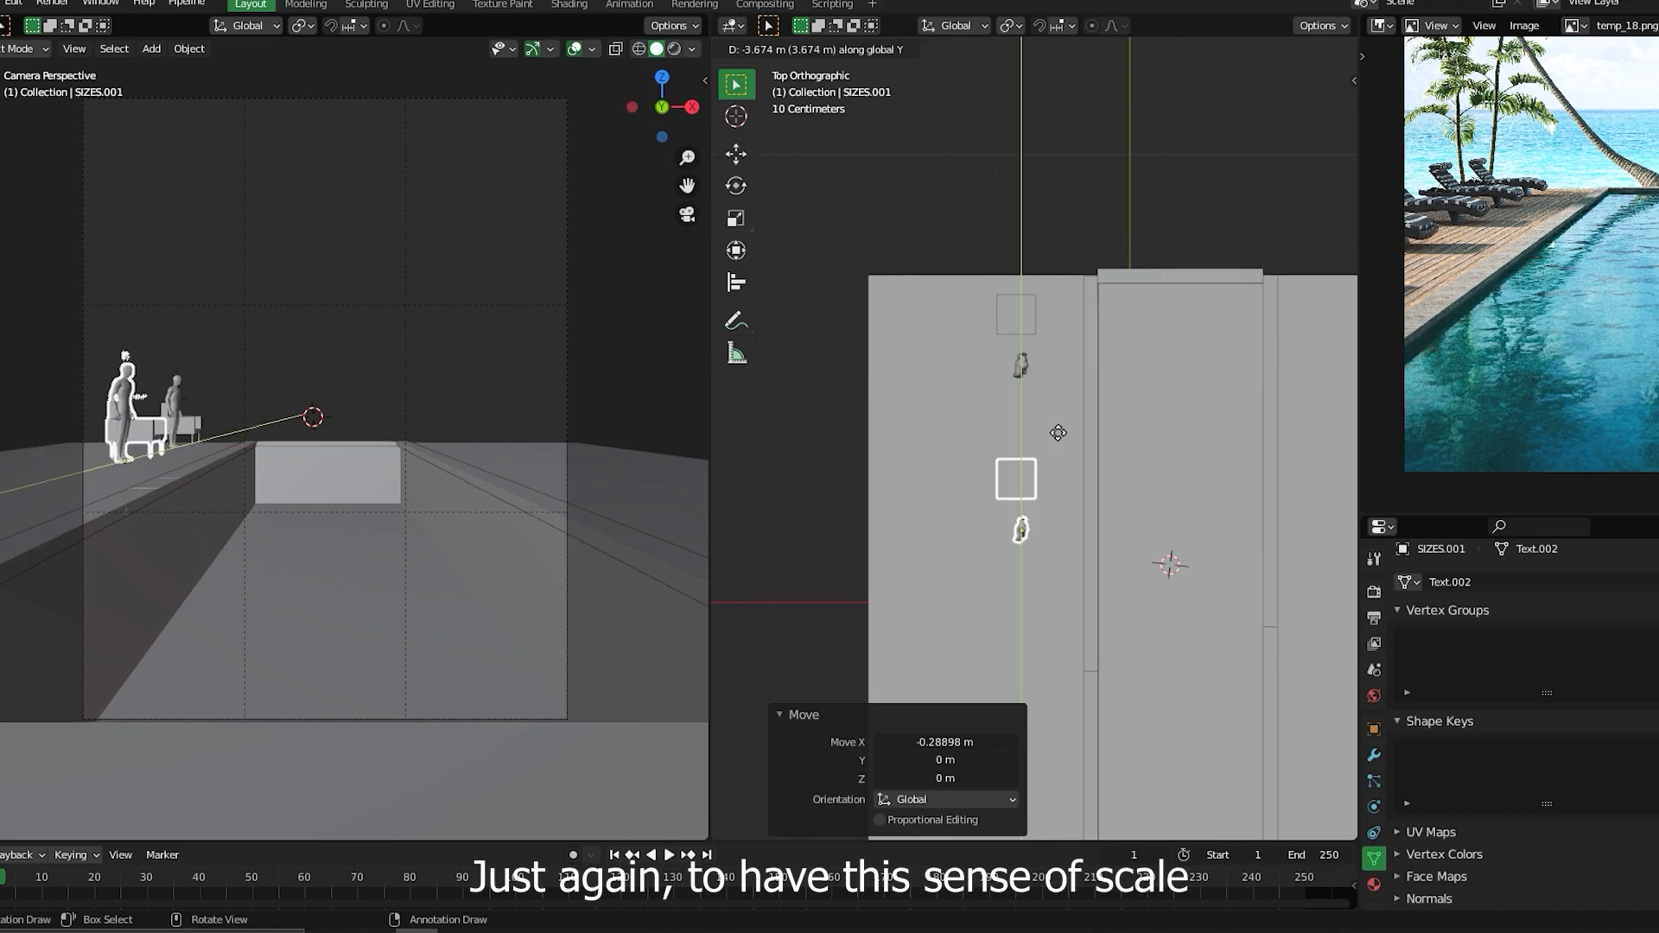
click(1063, 381)
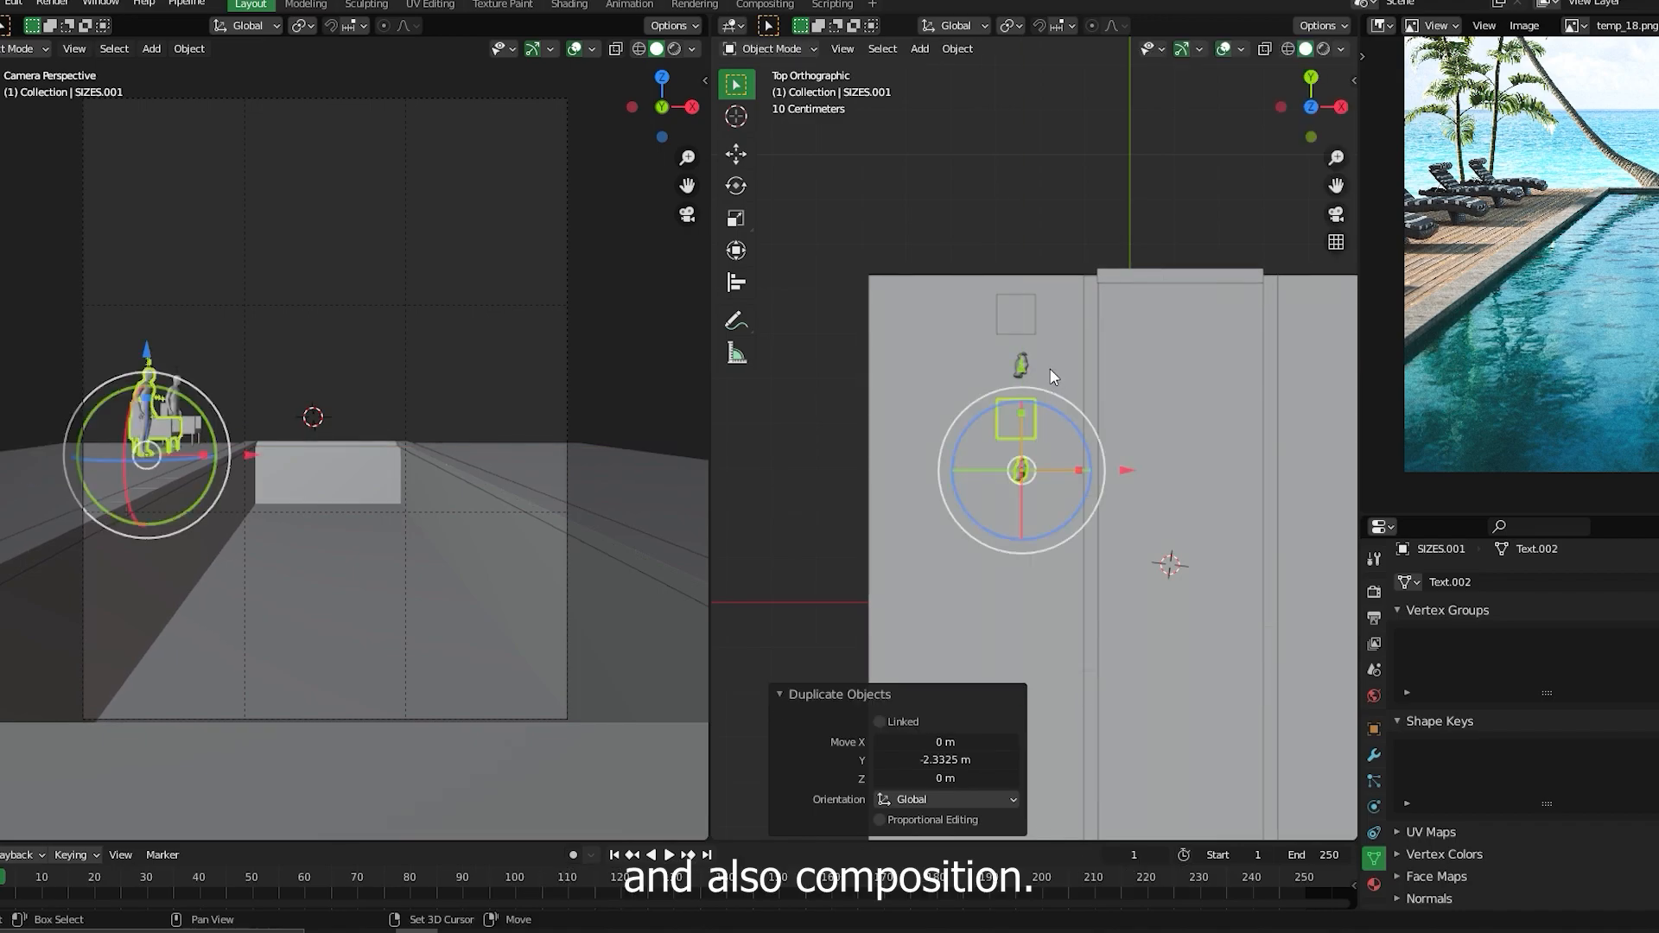
key(shift+d)
key(y)
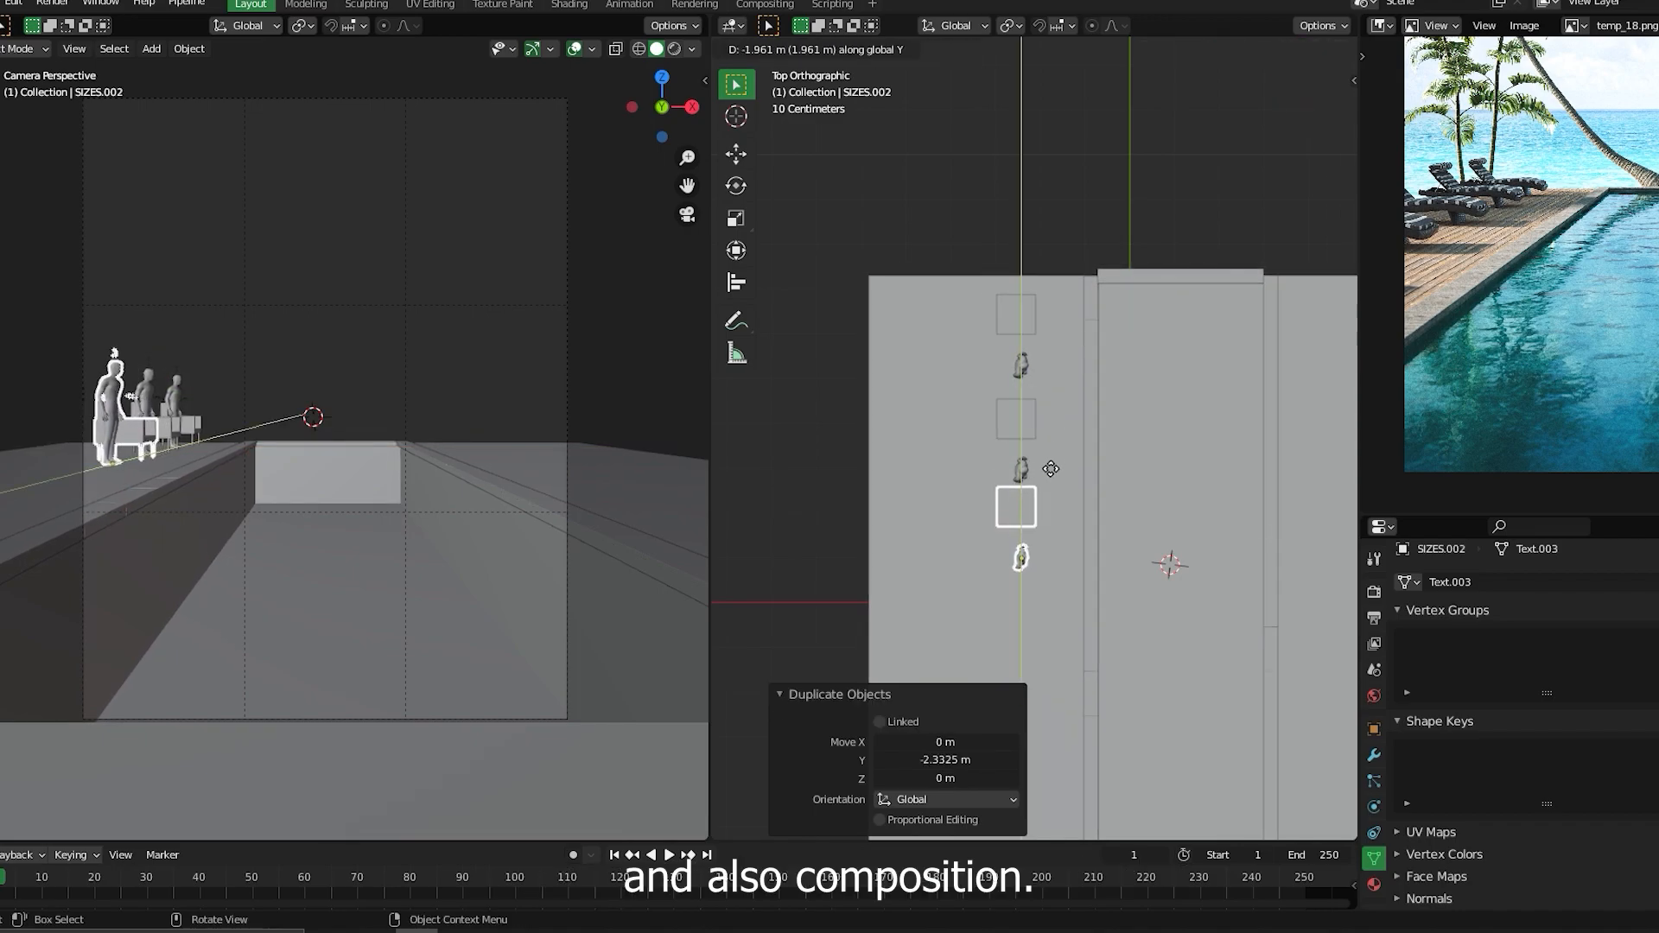
click(1042, 478)
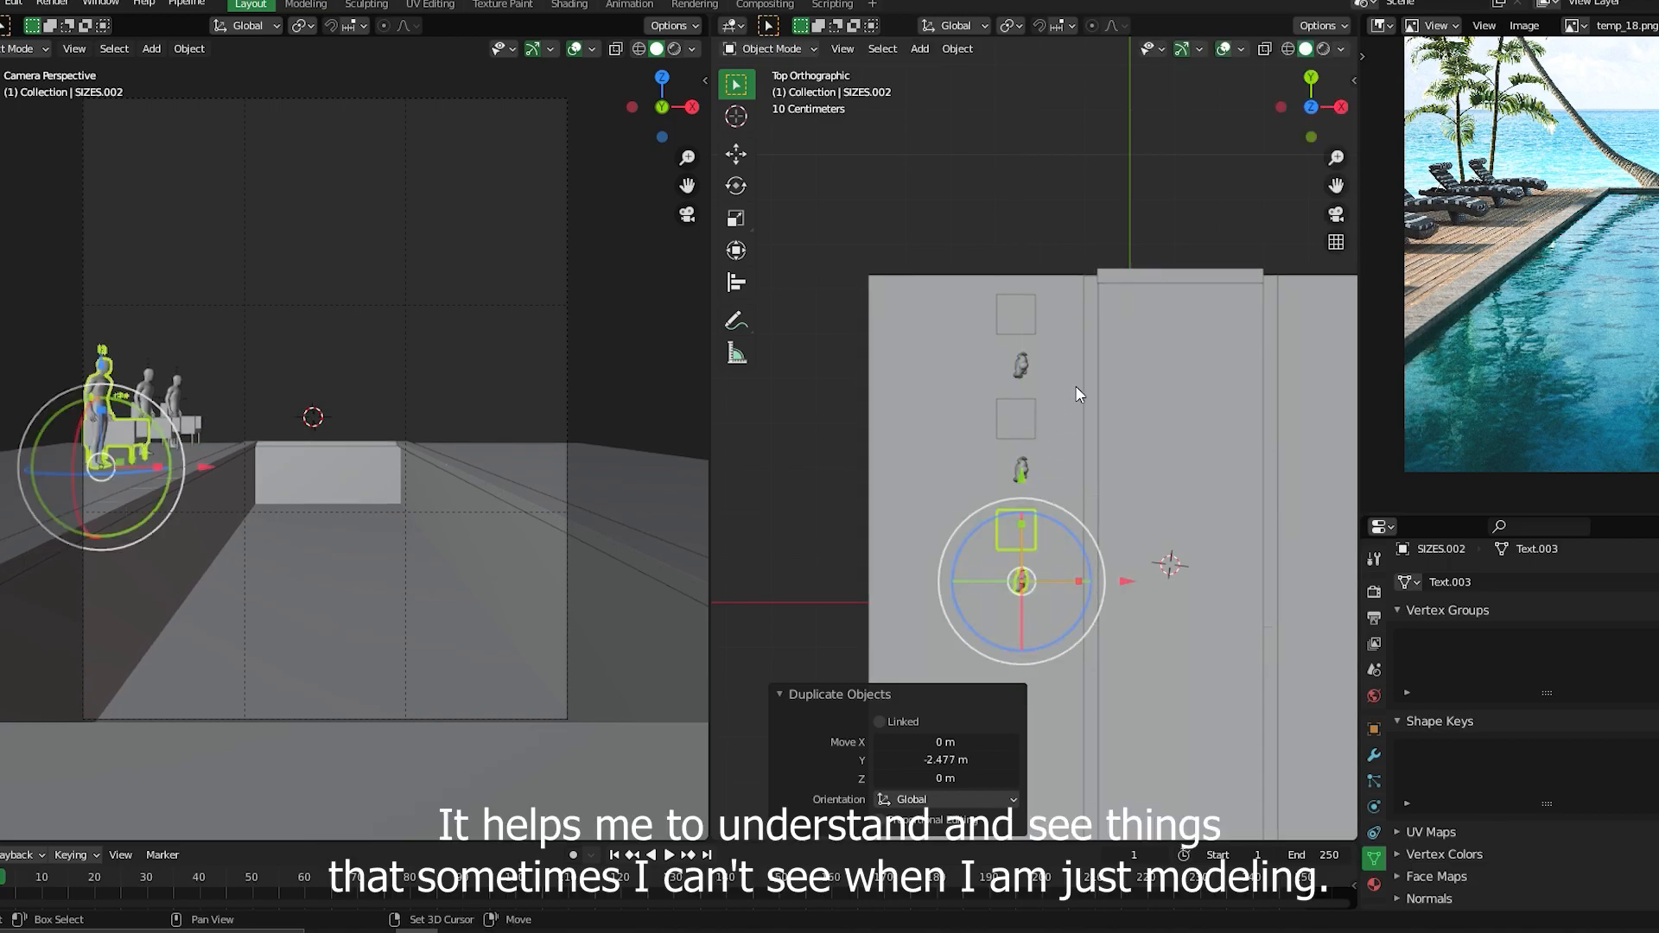
- Add a fourth scale reference to the left row by duplicating the last one about 2.5 m toward the camera along Y
key(shift+d)
key(x)
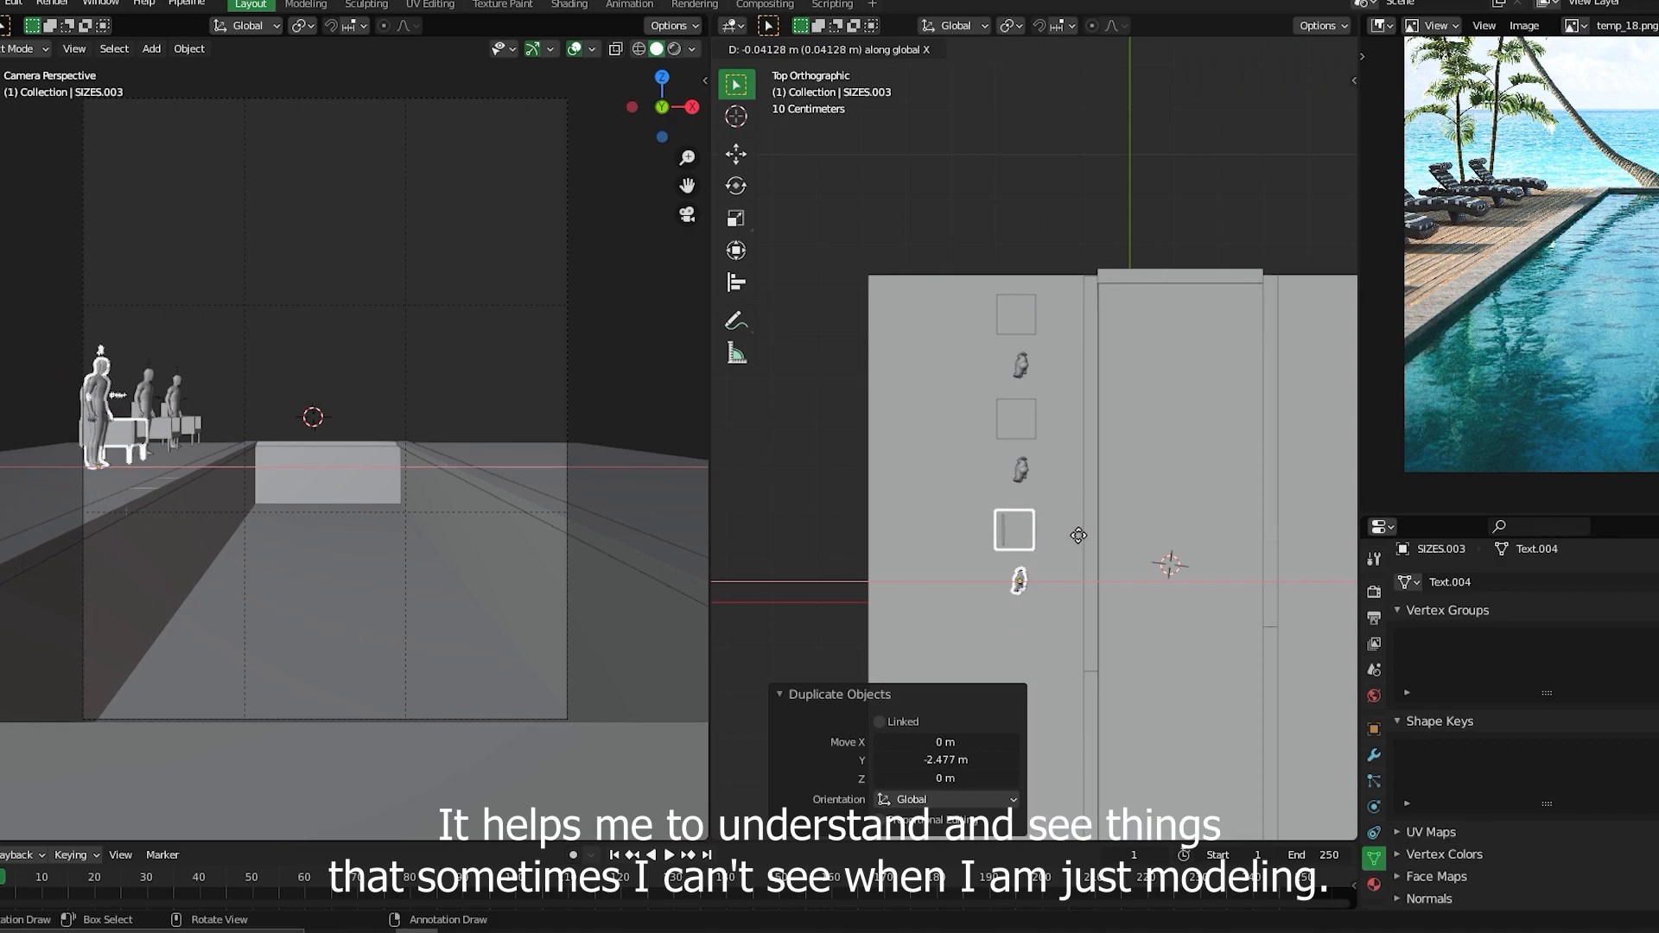
key(y)
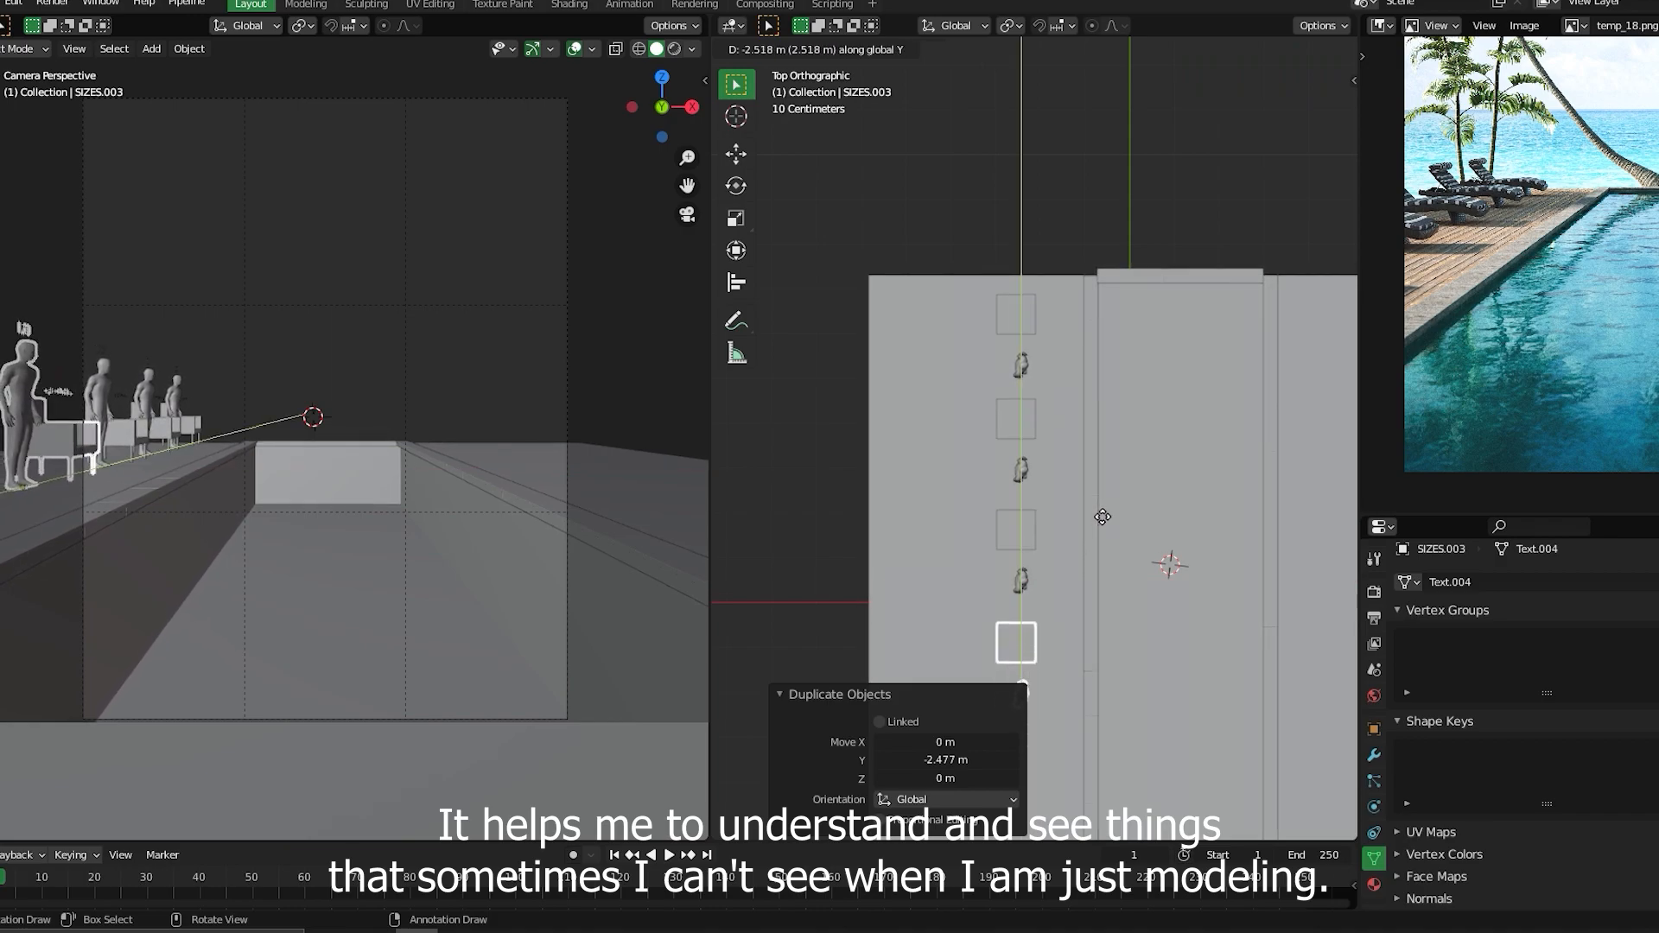
click(1072, 515)
- Select all four scale references on the left deck and move them about -0.268 m along X, away from the pool
shift+click(1029, 546)
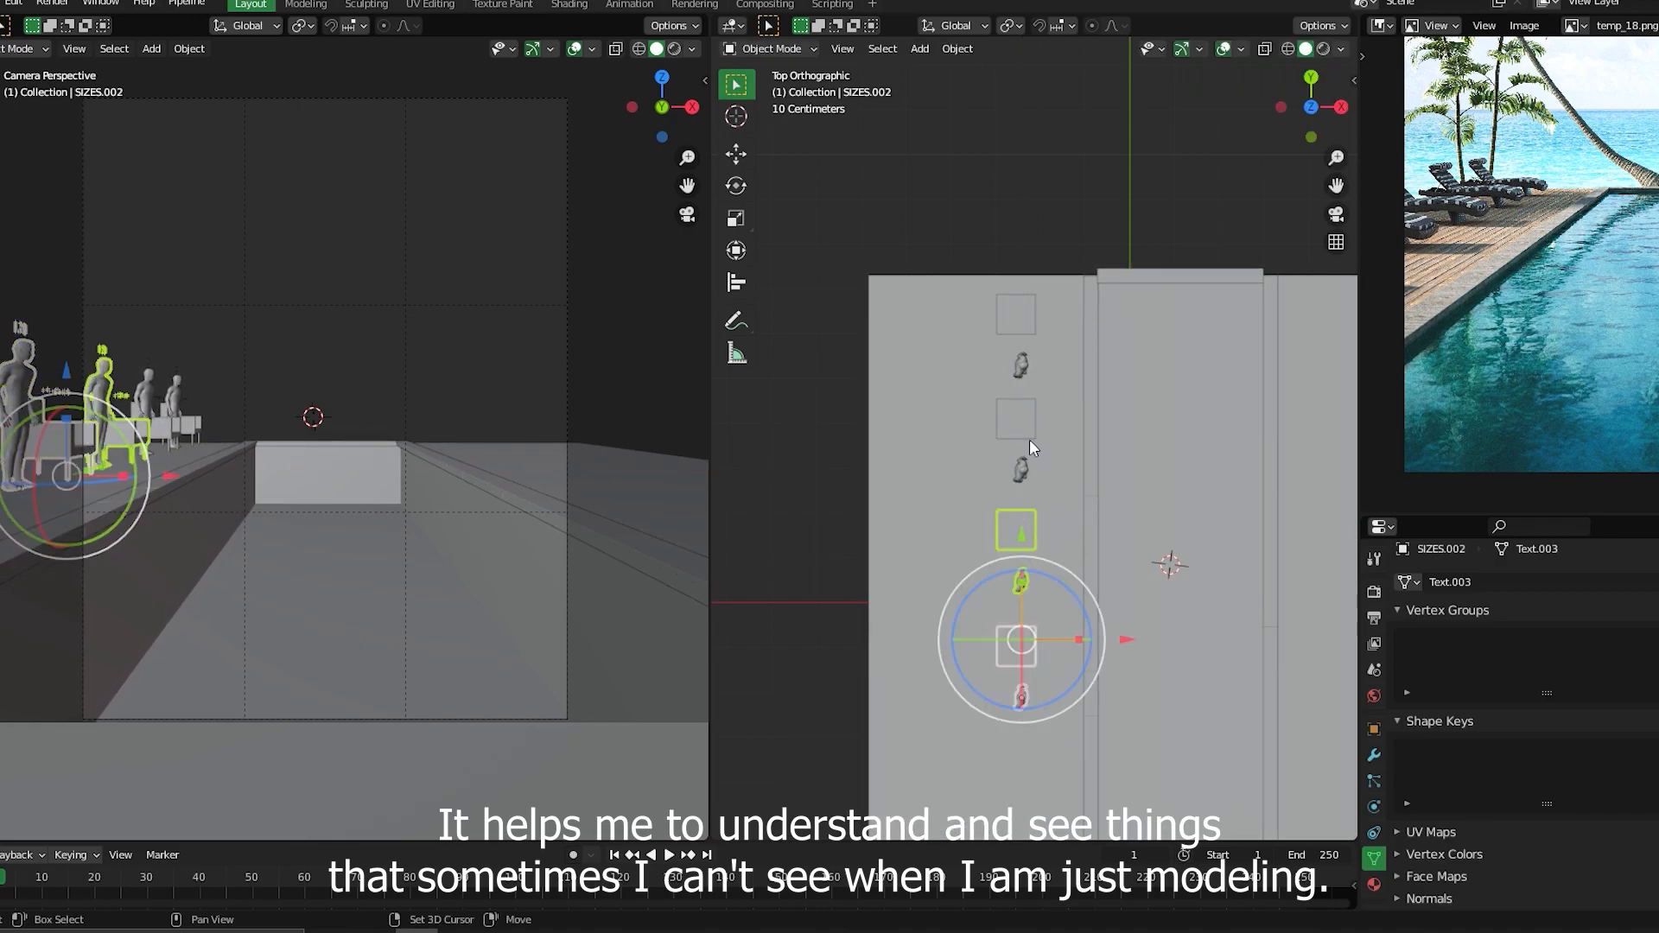
shift+click(1028, 435)
shift+click(1025, 324)
shift+middle_drag(1078, 522, 1065, 362)
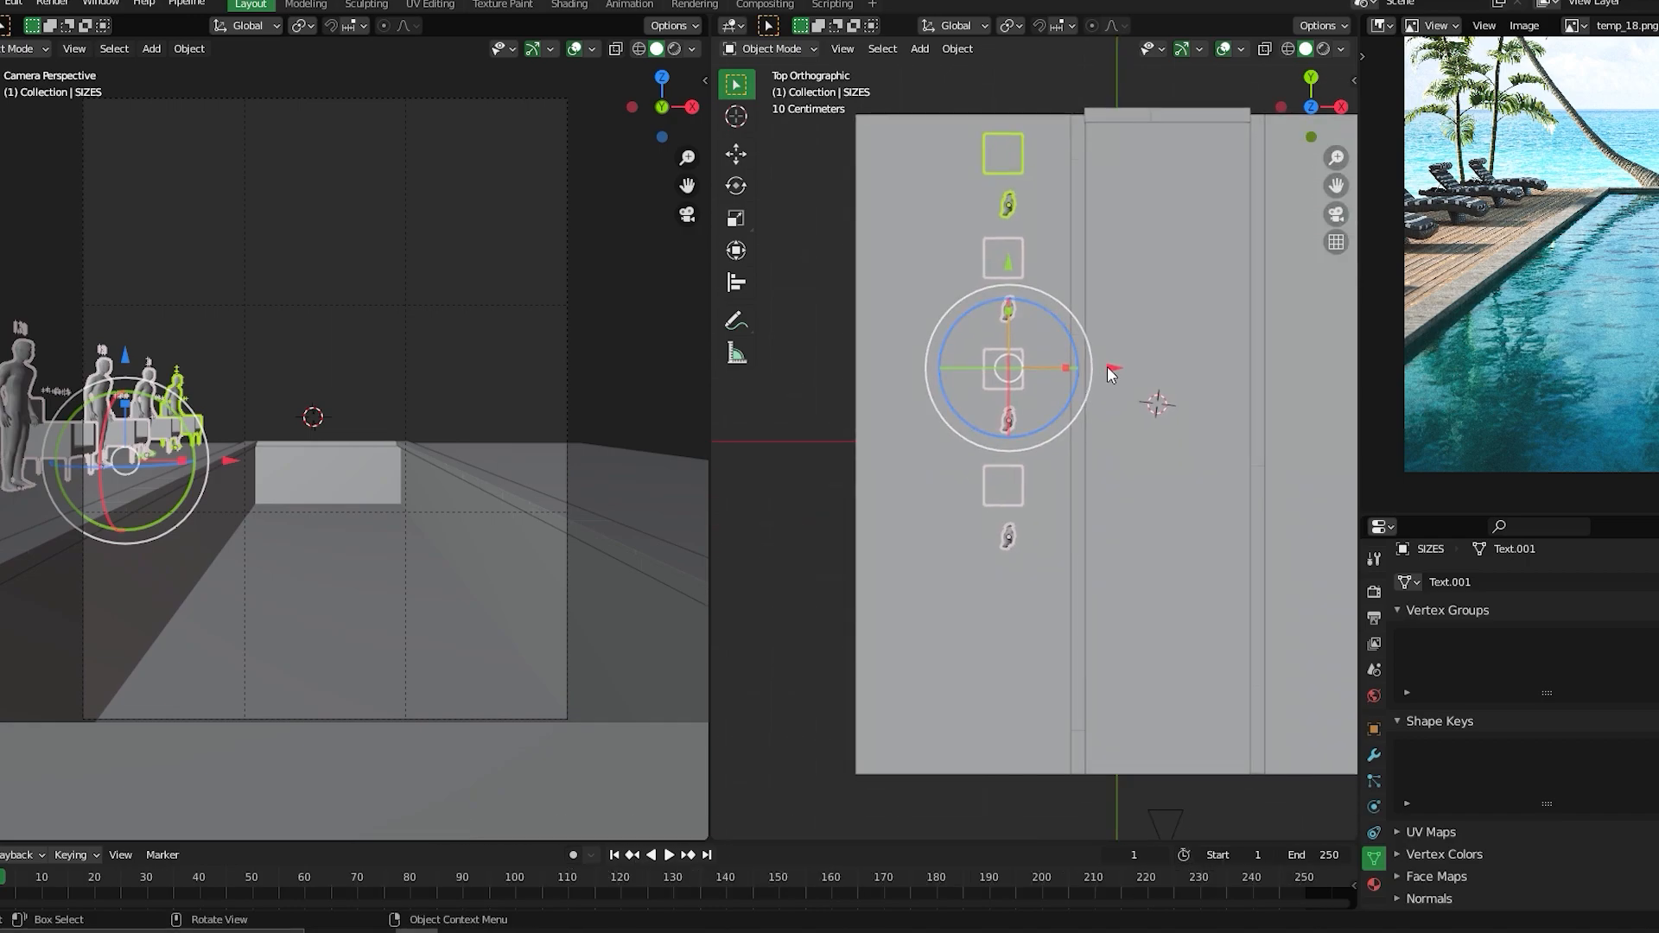
drag(1107, 366, 1095, 374)
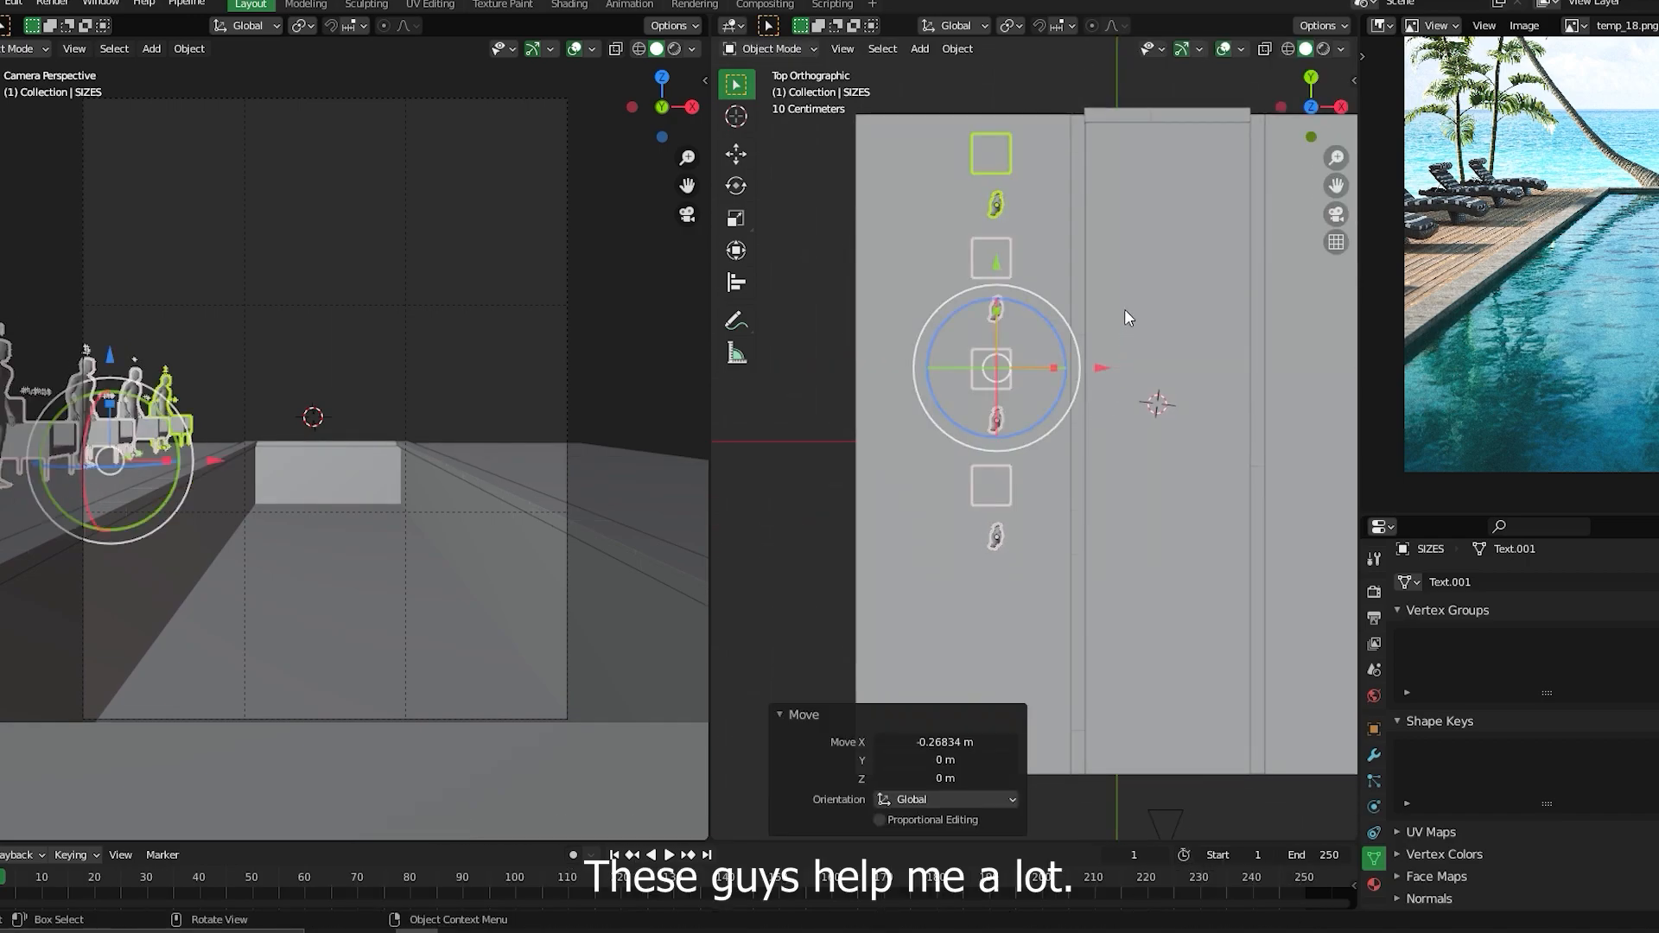
- Duplicate the four scale references onto the right deck, offset about 7.261 m in X and 0.097 m in Y
scroll(1014, 366, down, 3)
key(shift+d)
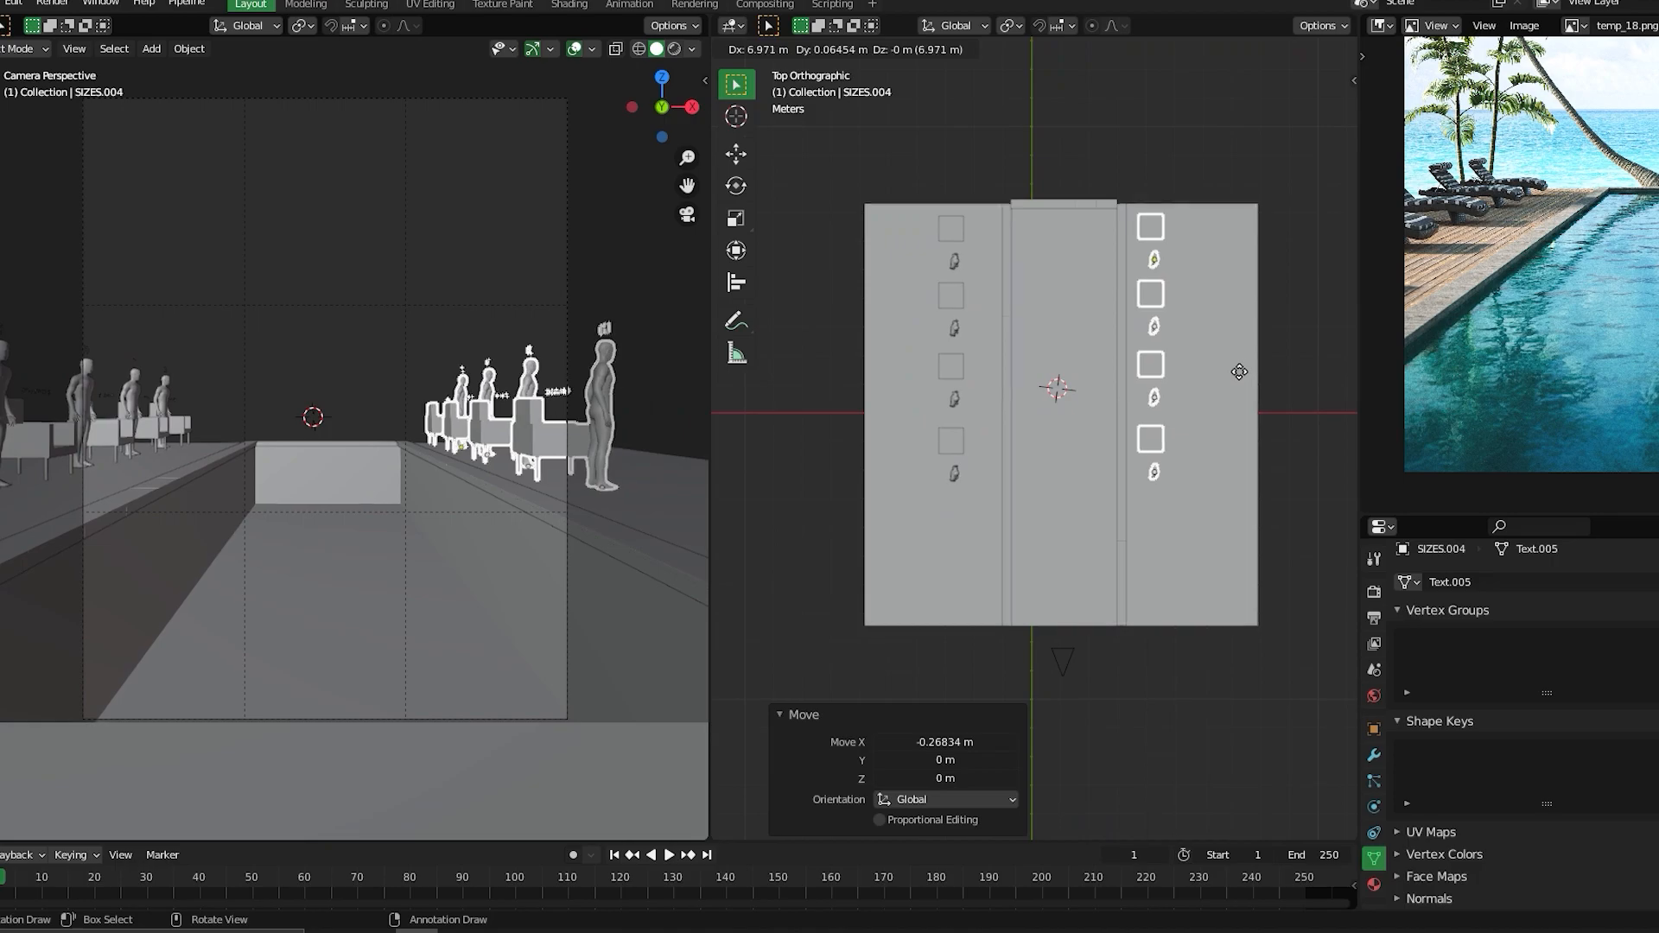
click(1241, 361)
- Rotate the right row of scale references 180°, move it about 1.323 m along Y, and deselect everything
text(r)
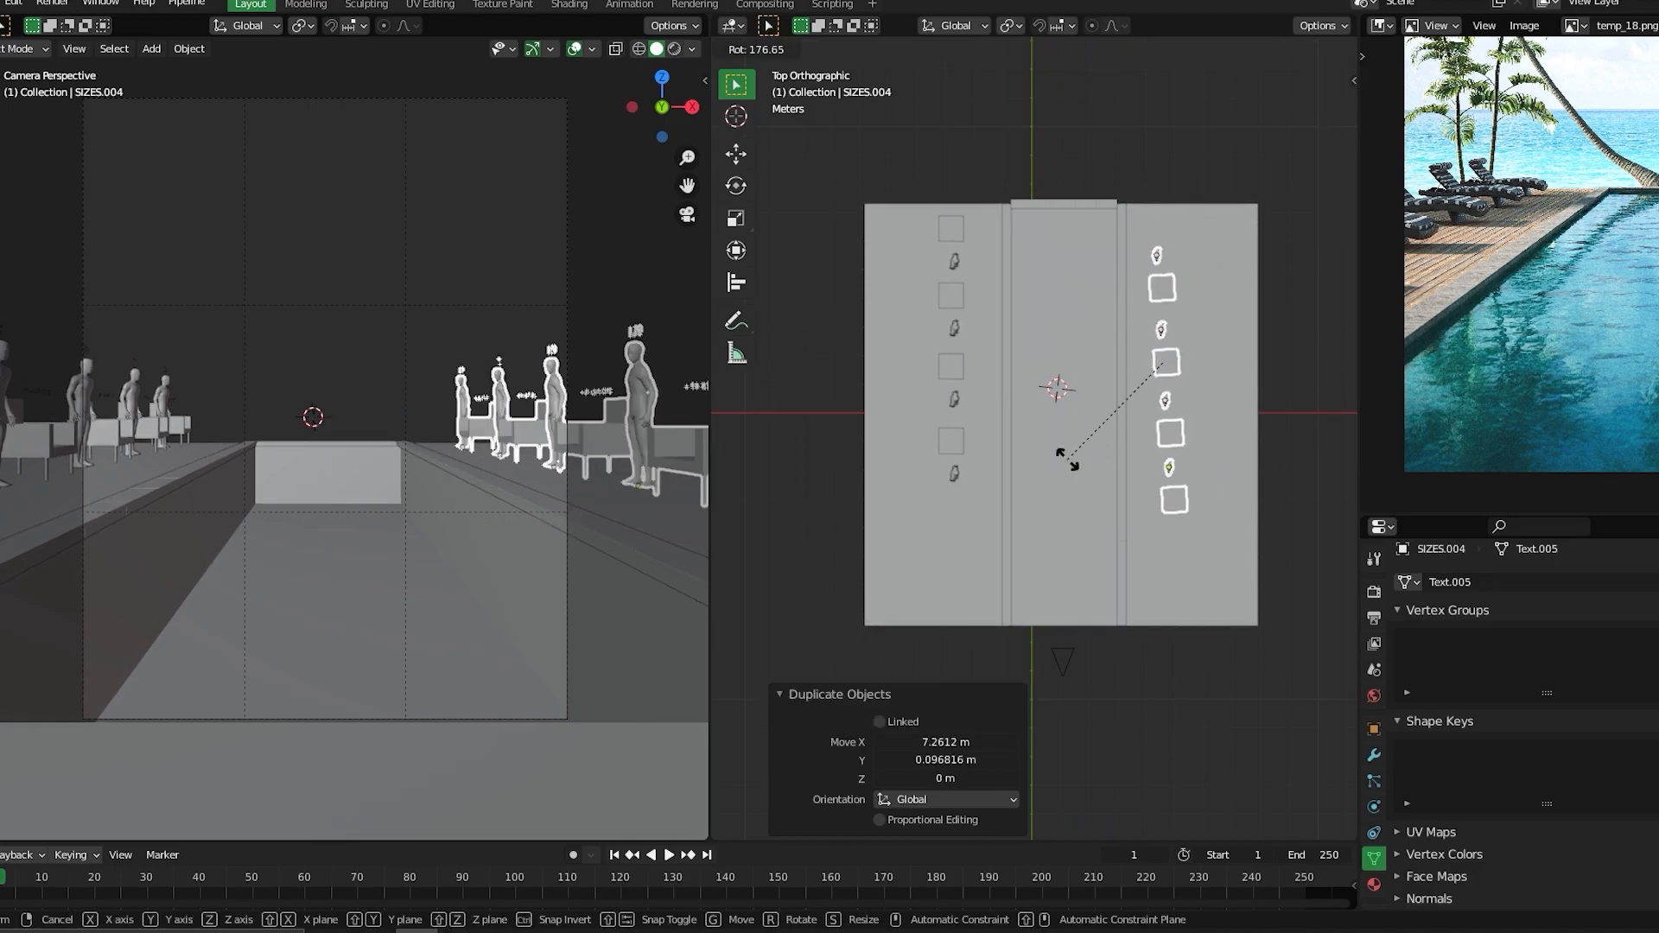
text(180)
key(Return)
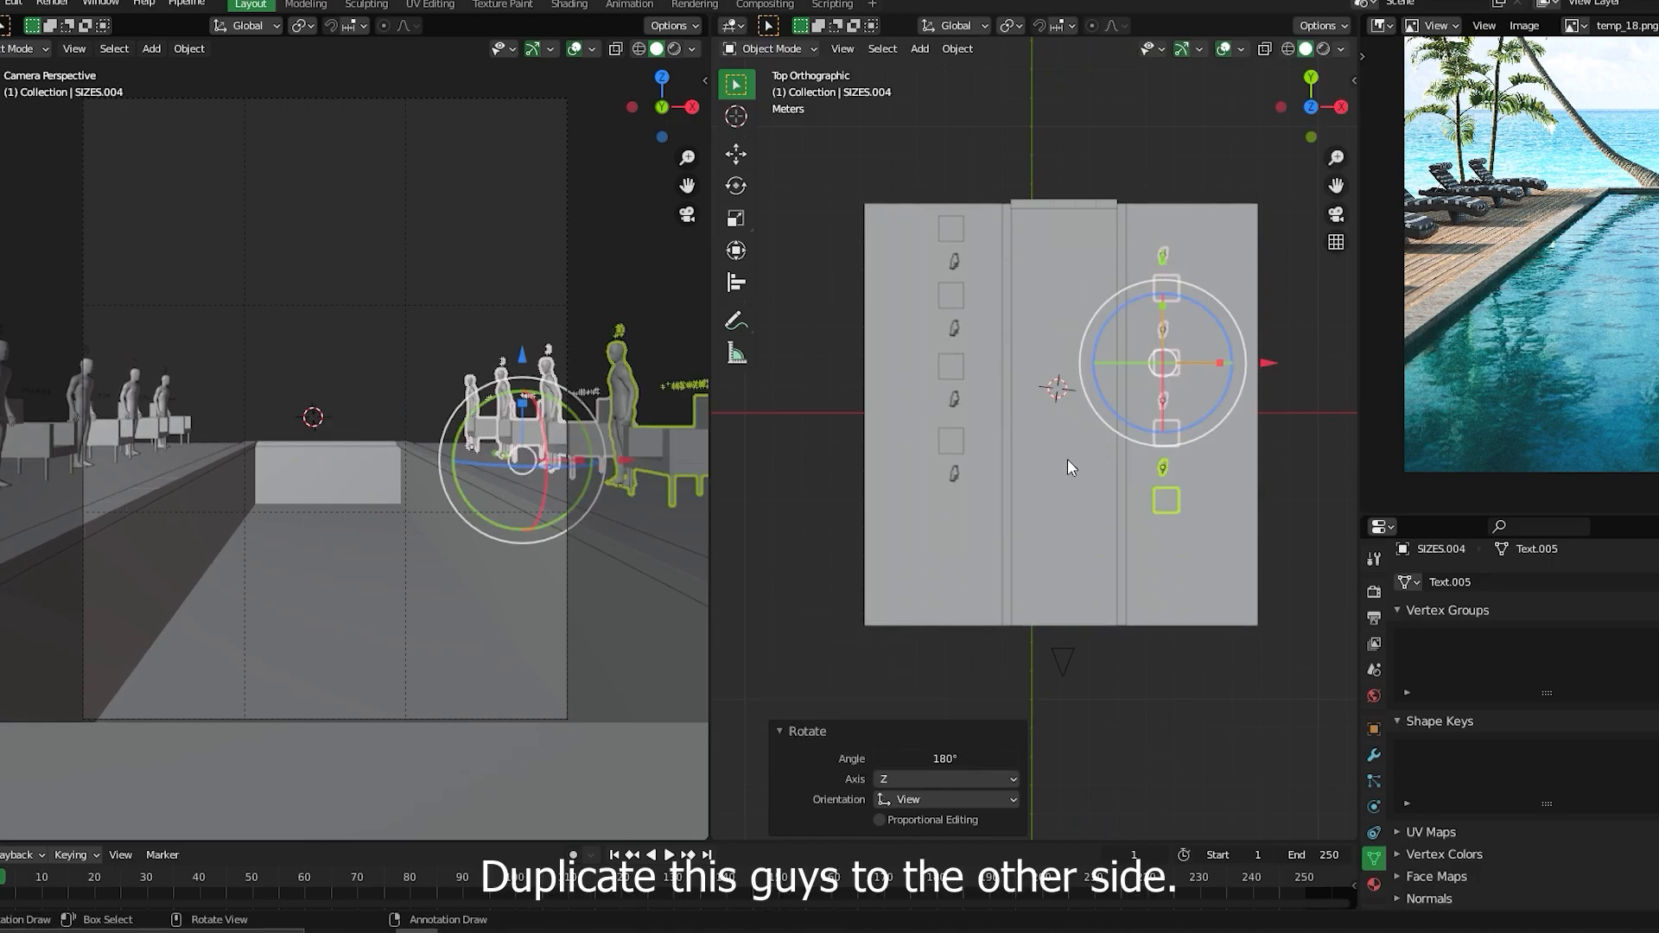
drag(1162, 261, 1162, 224)
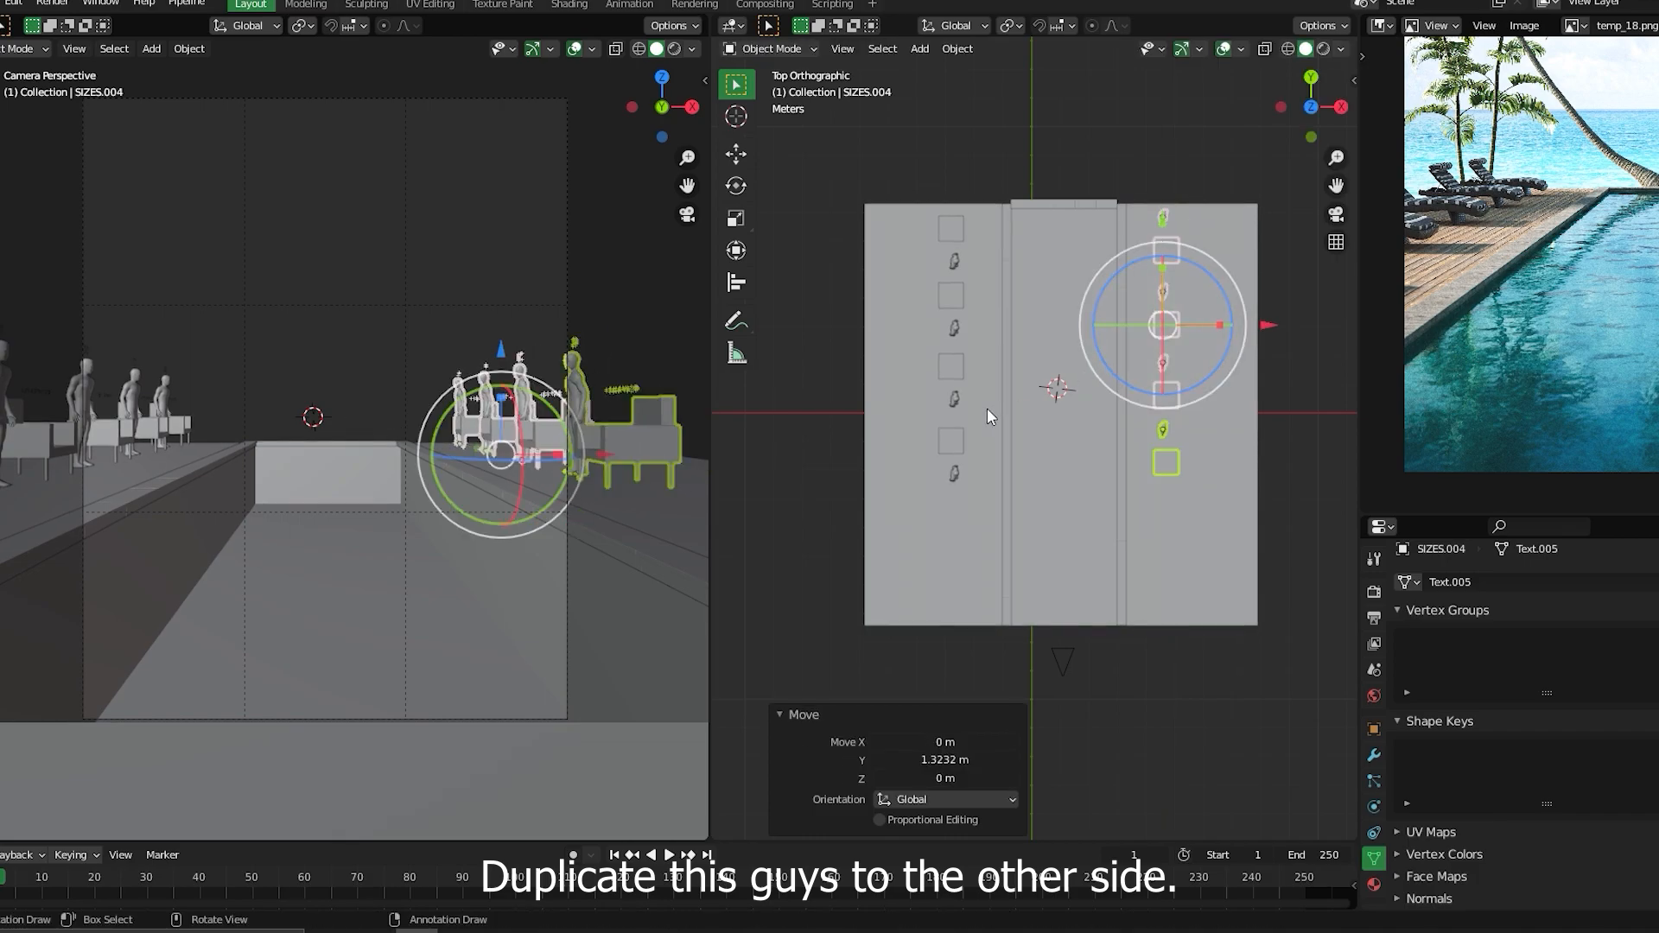
click(1044, 162)
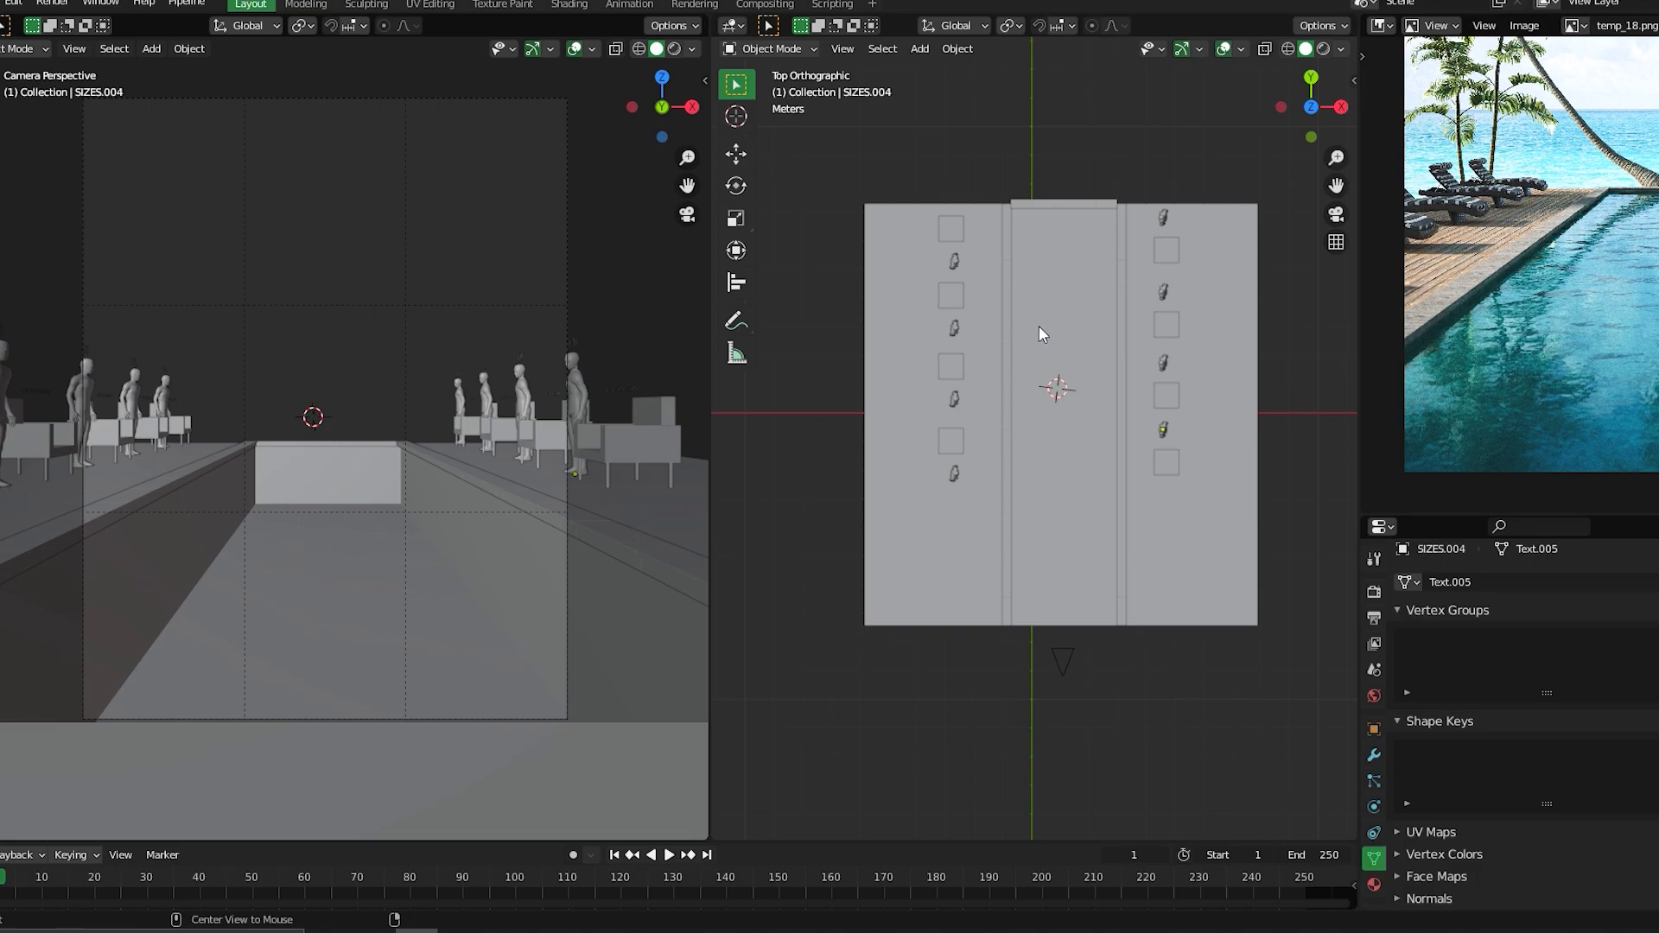
- In the pool mesh, duplicate the floor face and raise the copy about 1.567 m along Z for the water surface
middle_drag(1039, 325, 1098, 521)
key(Tab)
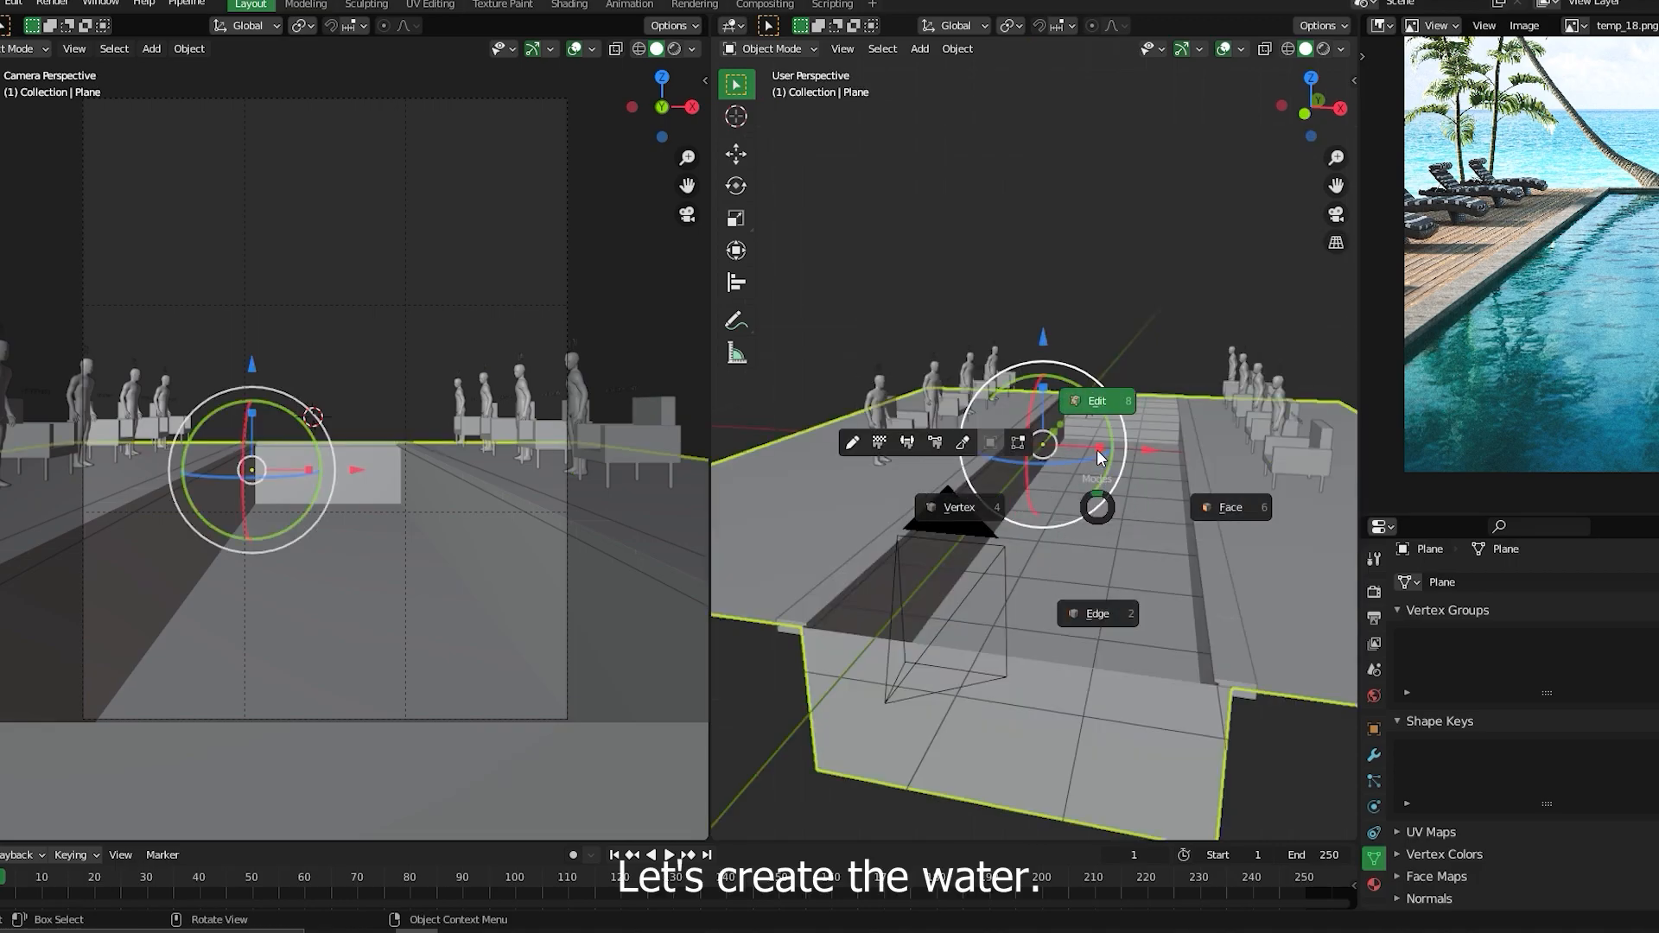
click(1097, 415)
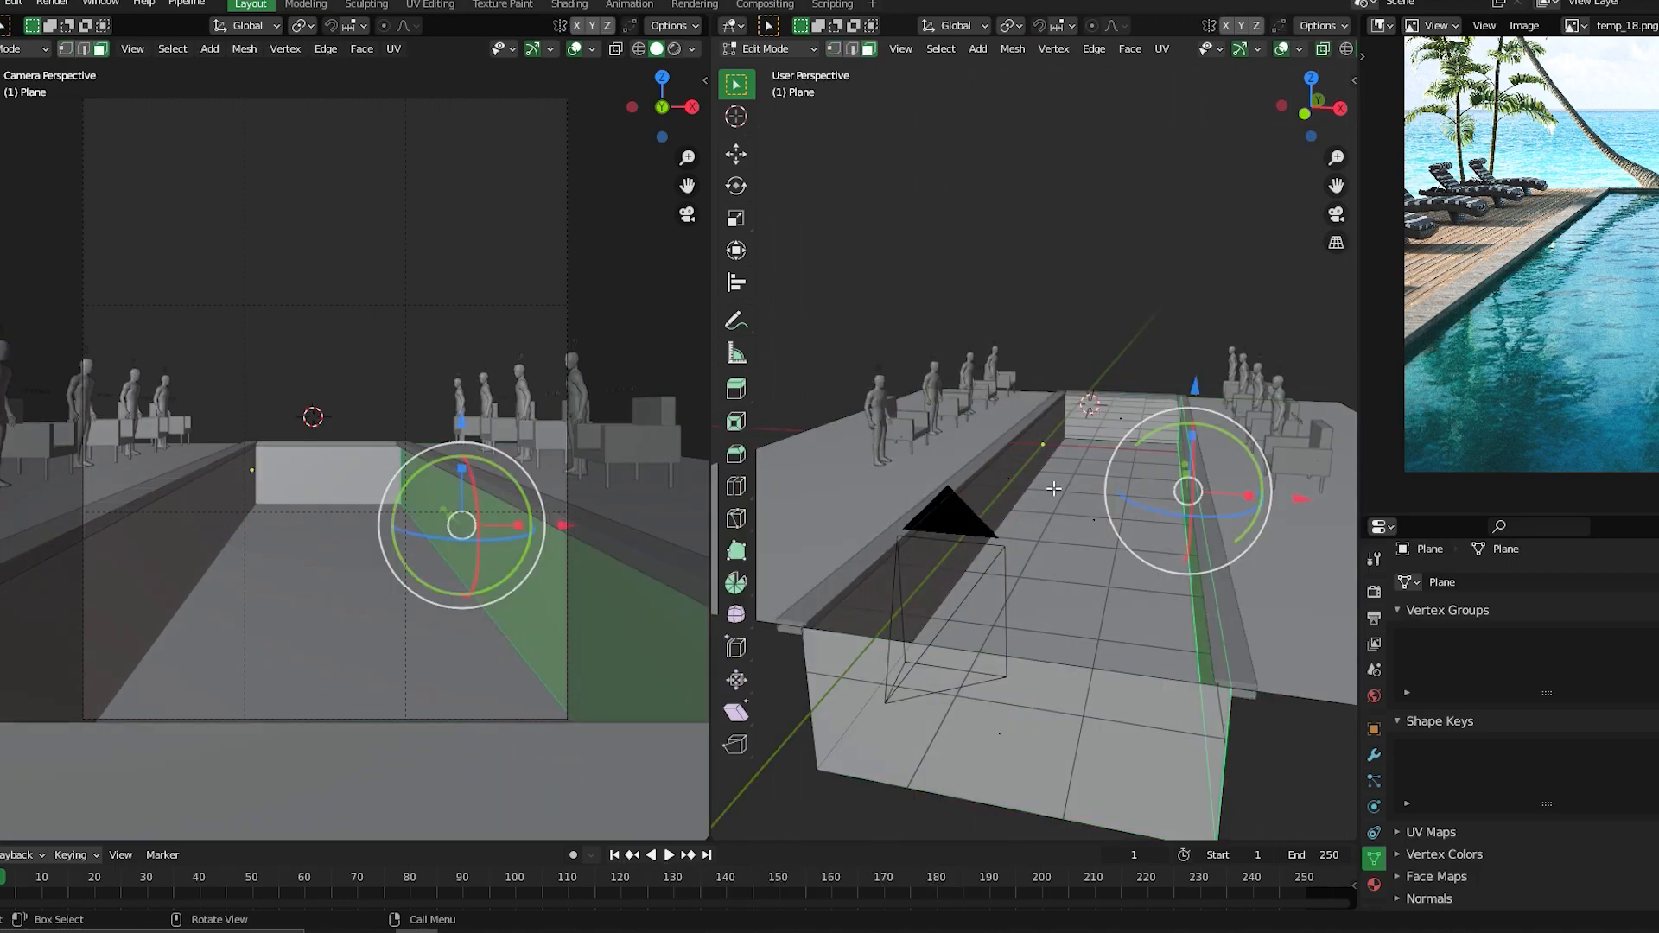
click(1085, 564)
middle_drag(1128, 533, 1091, 491)
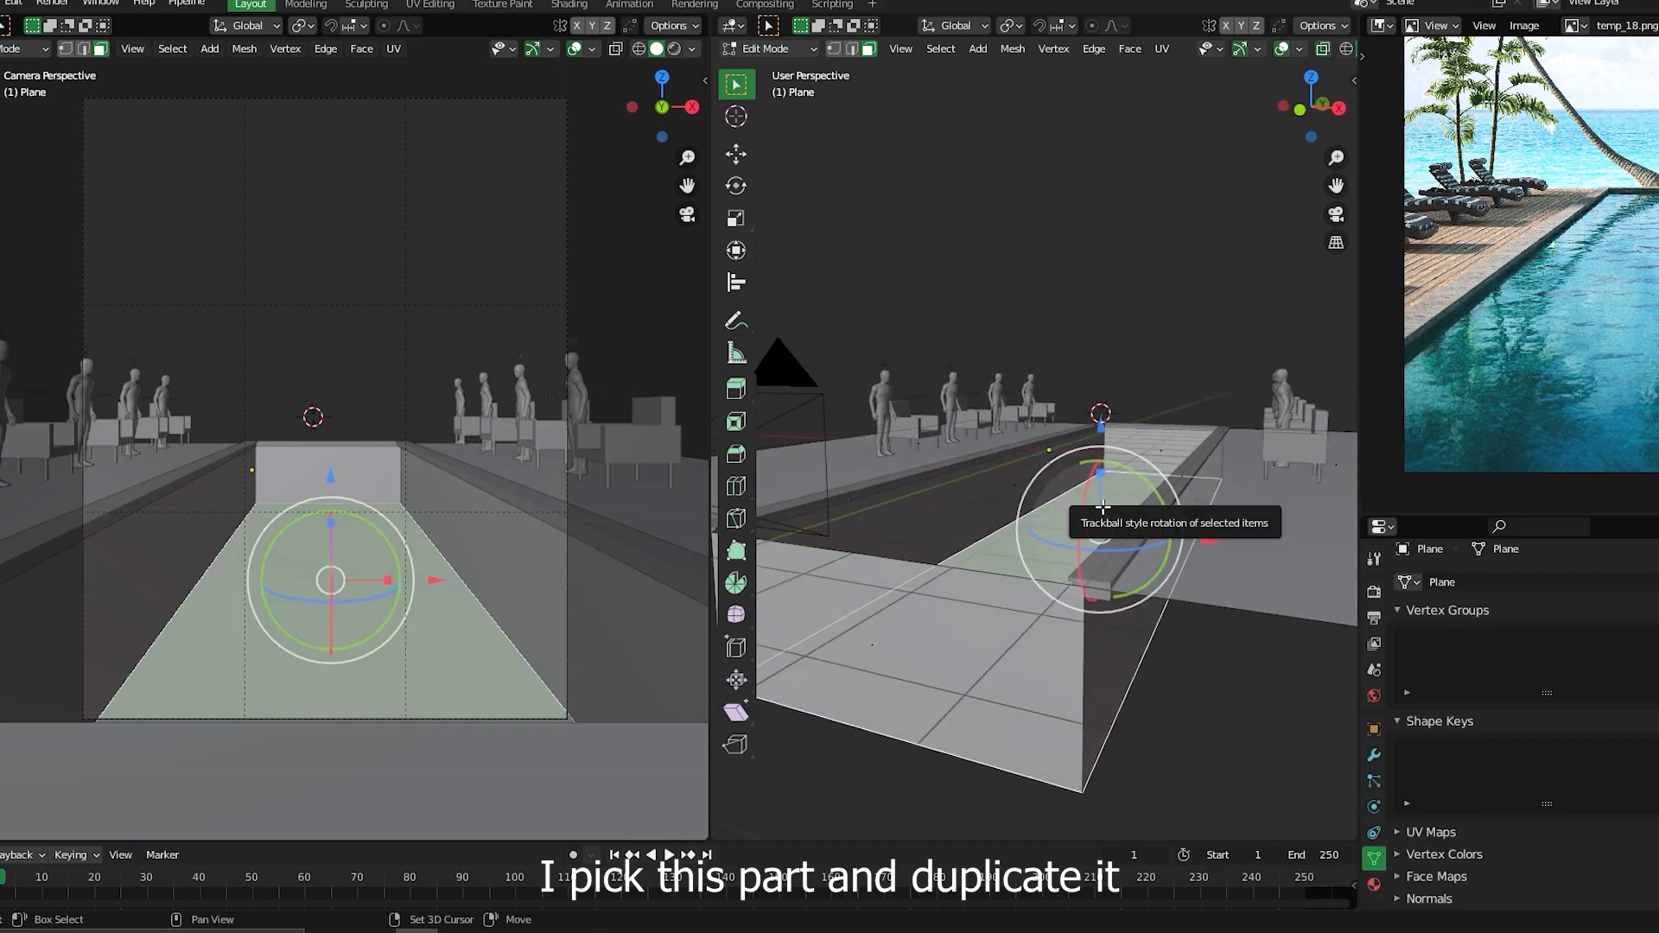
key(shift+d)
key(z)
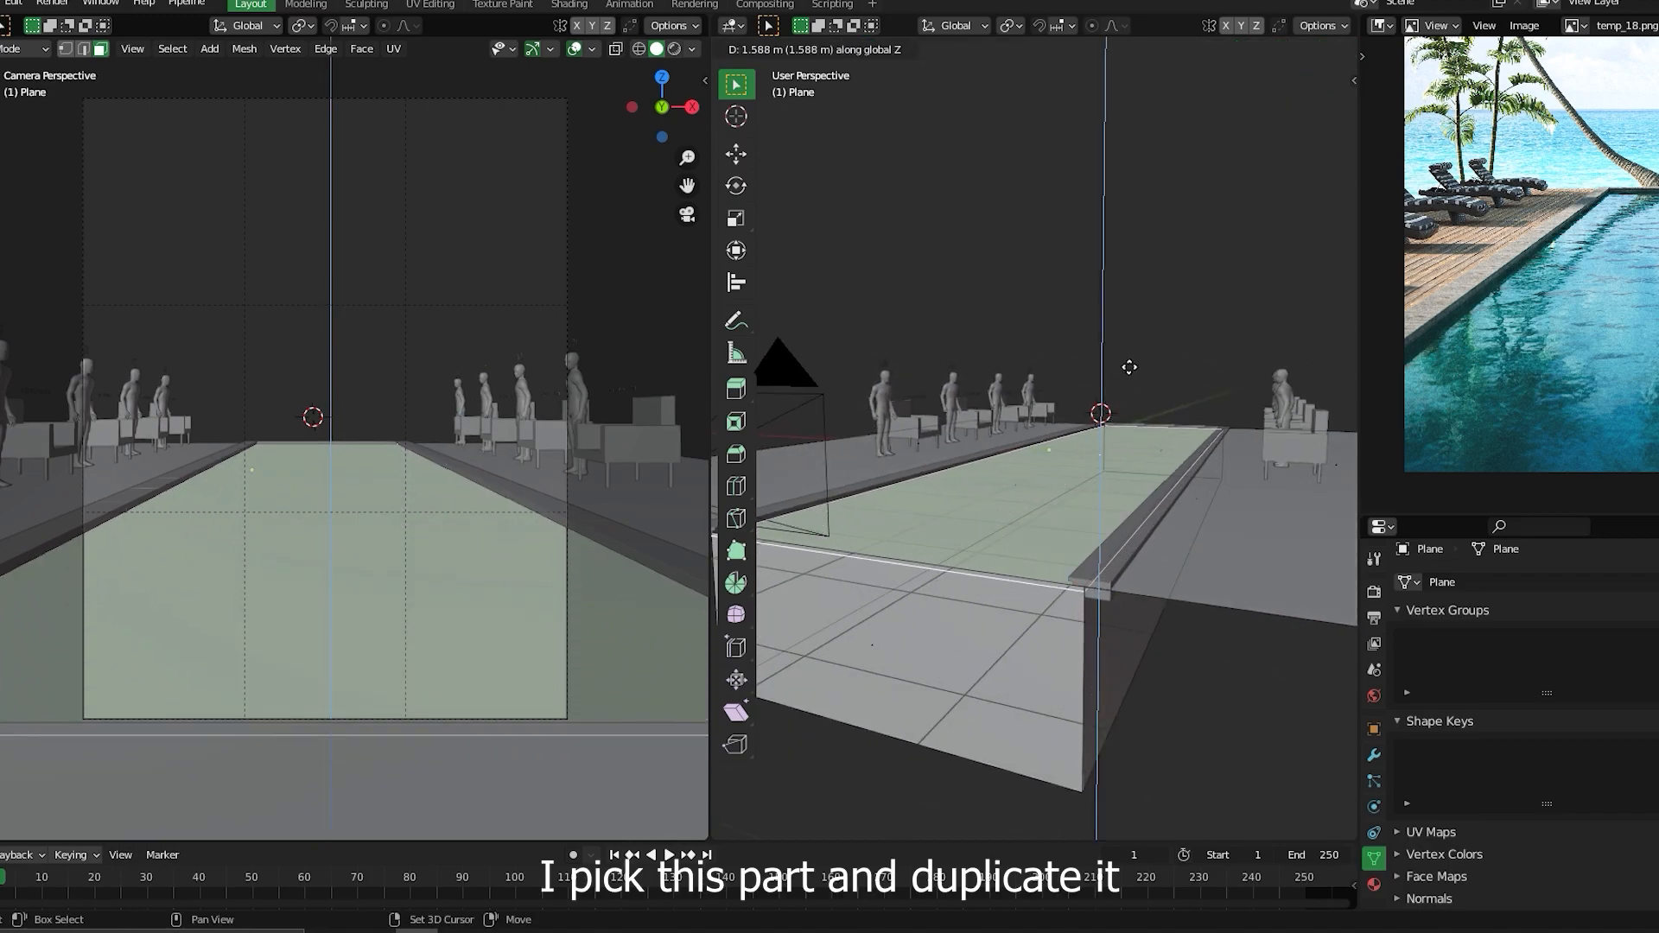
click(1133, 378)
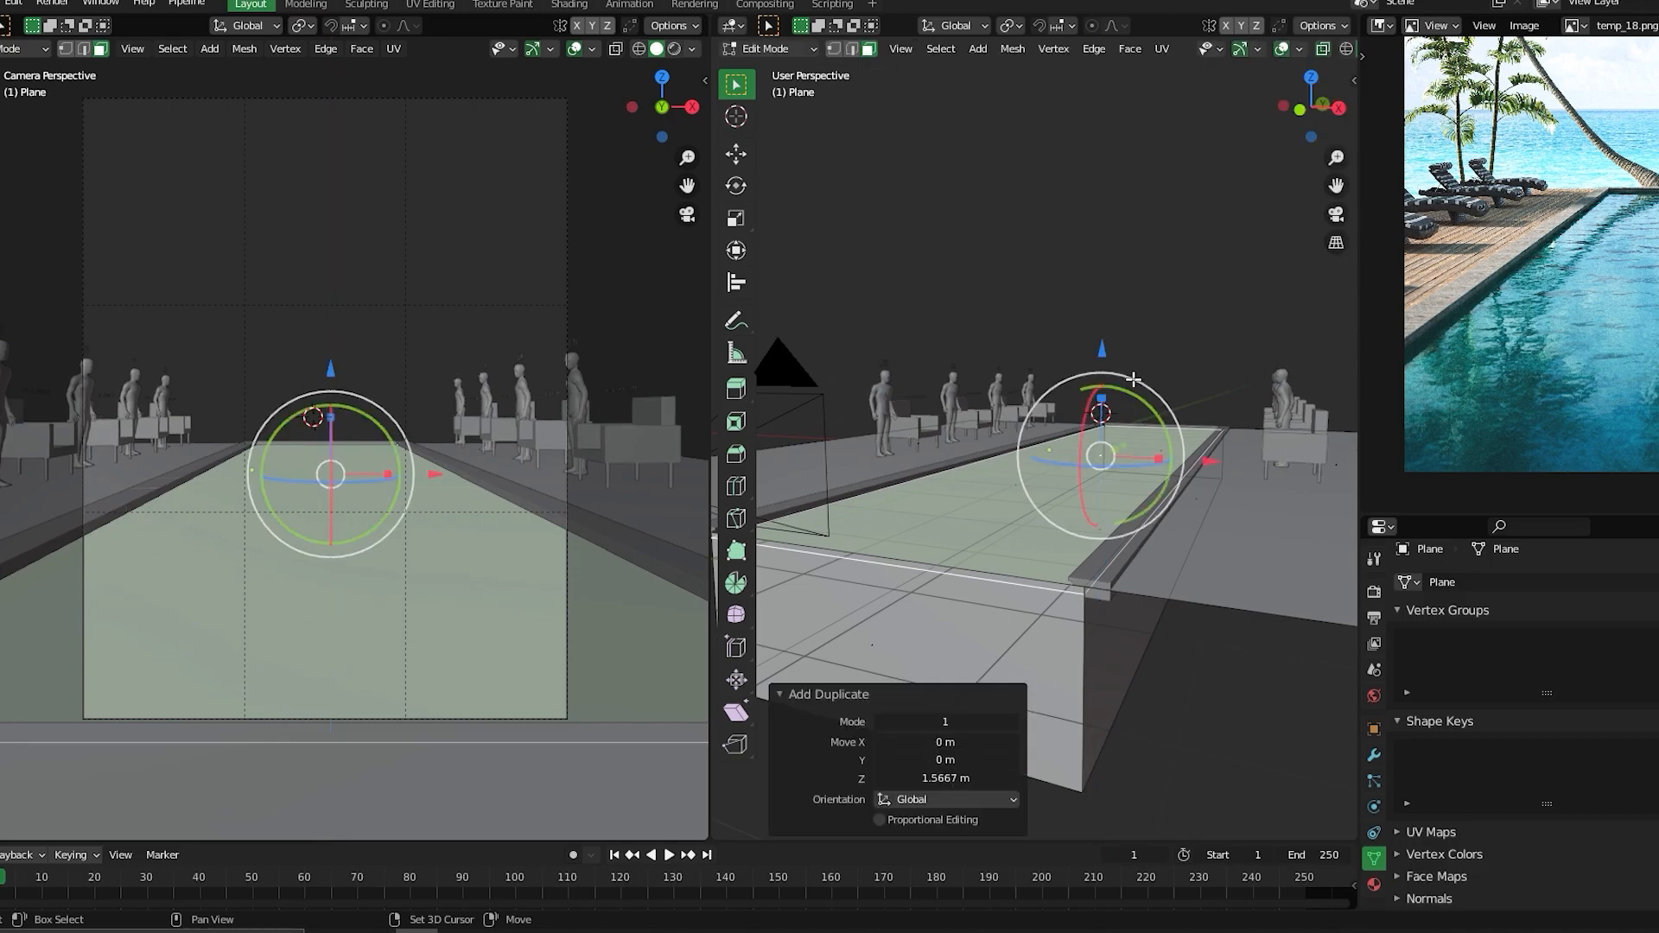
- Separate the duplicated face into its own object, return to Object Mode and deselect everything
key(p)
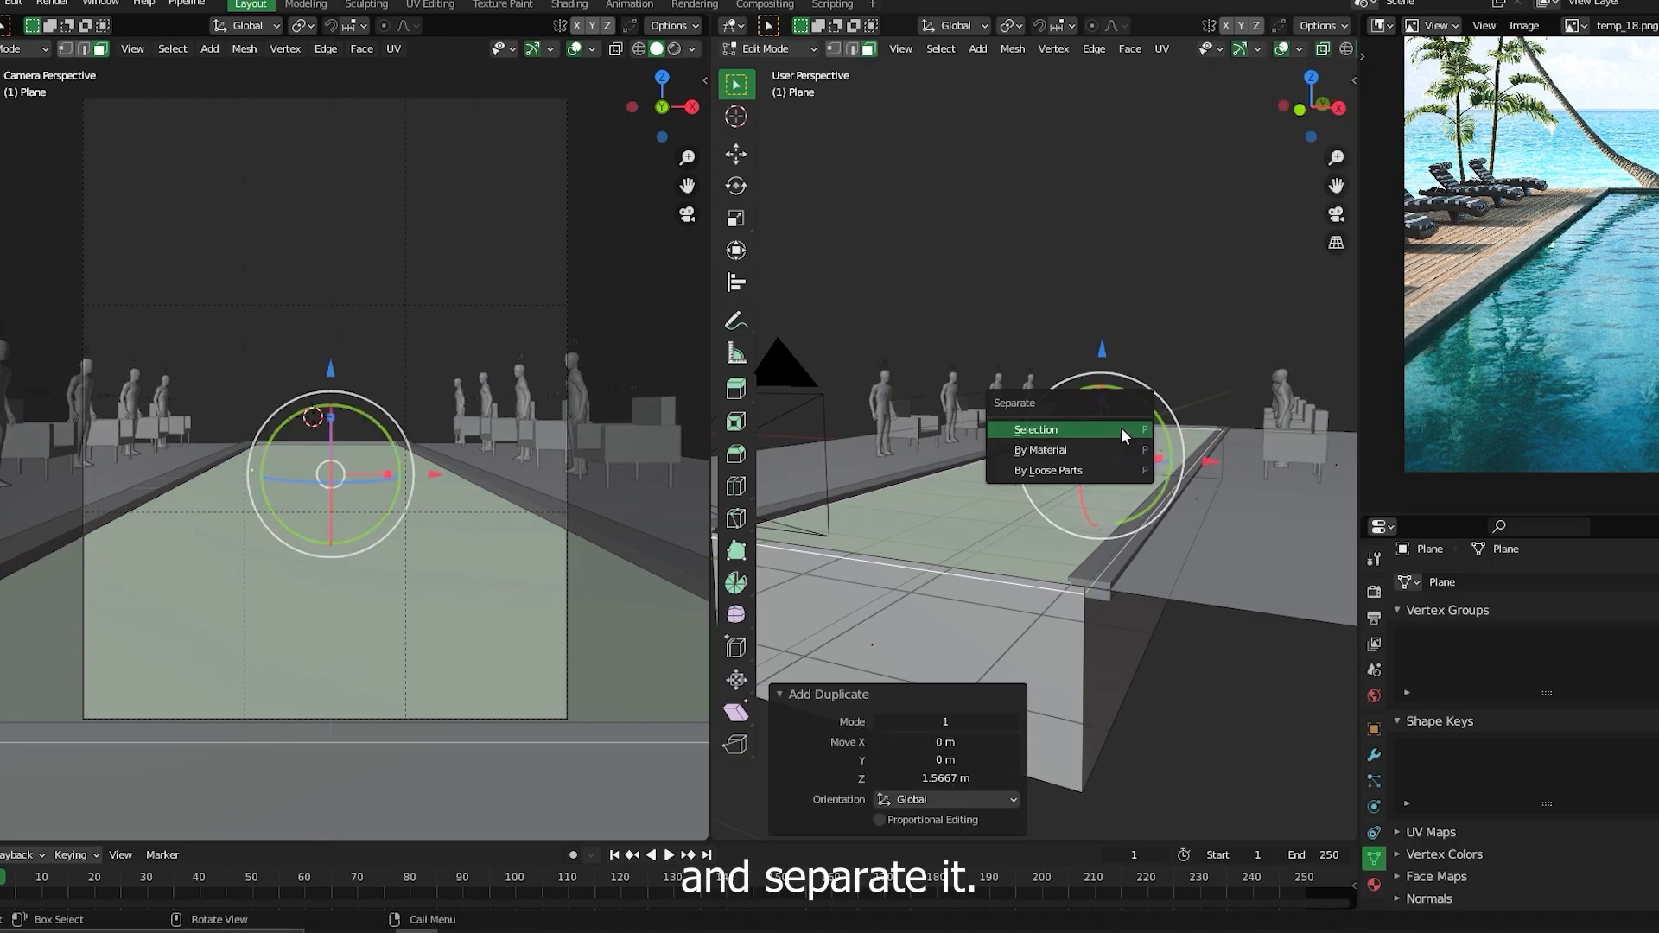
click(1027, 430)
key(ctrl+Tab)
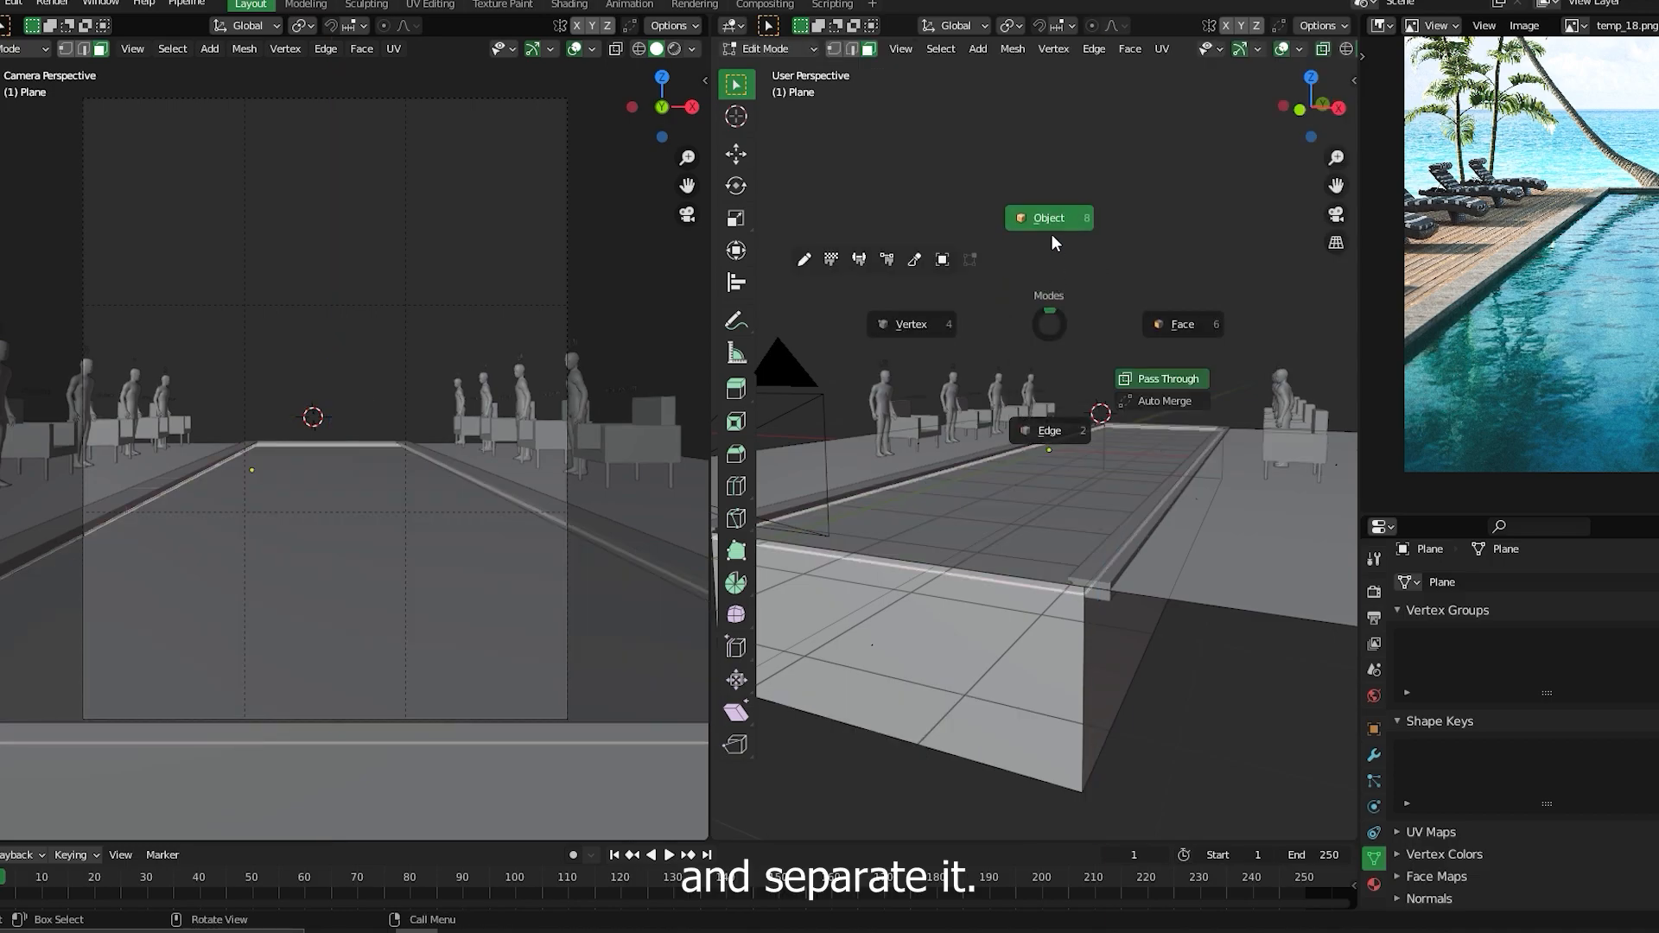
click(1051, 235)
key(alt+a)
- Apply all transforms to the separated water plane and the pool mesh
click(1165, 454)
key(KP_Decimal)
middle_drag(1085, 479, 1222, 474)
key(ctrl+a)
click(1060, 447)
click(1222, 473)
key(ctrl+a)
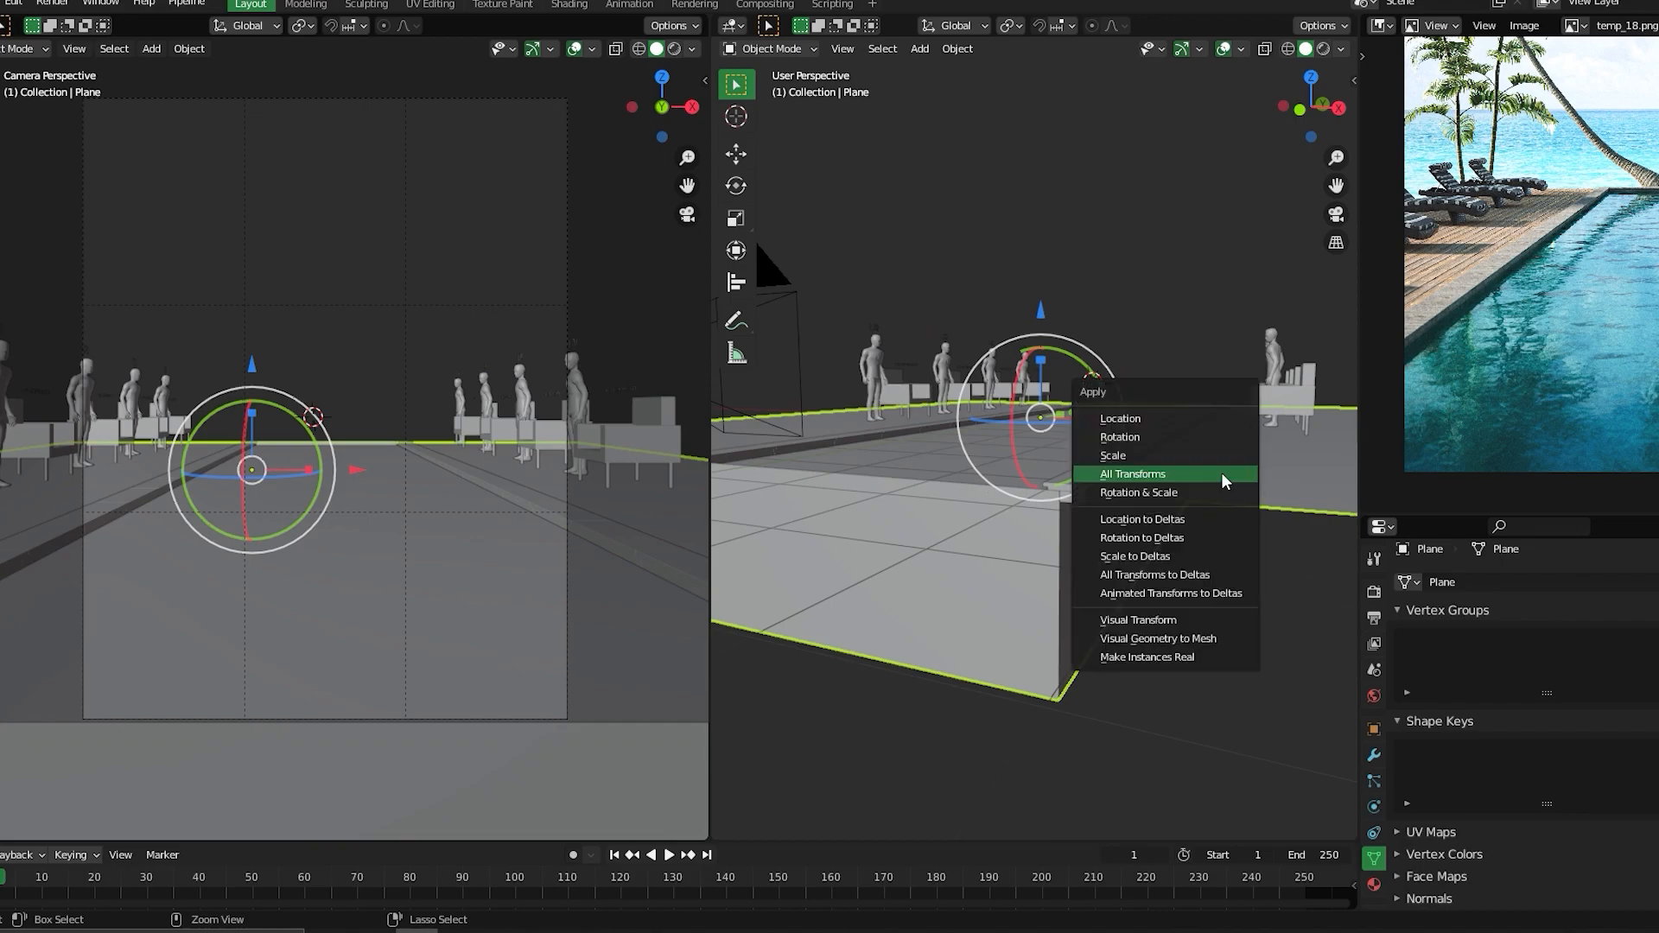
click(1137, 475)
- Select the water plane and add a Solidify modifier to it
click(1068, 443)
key(KP_Decimal)
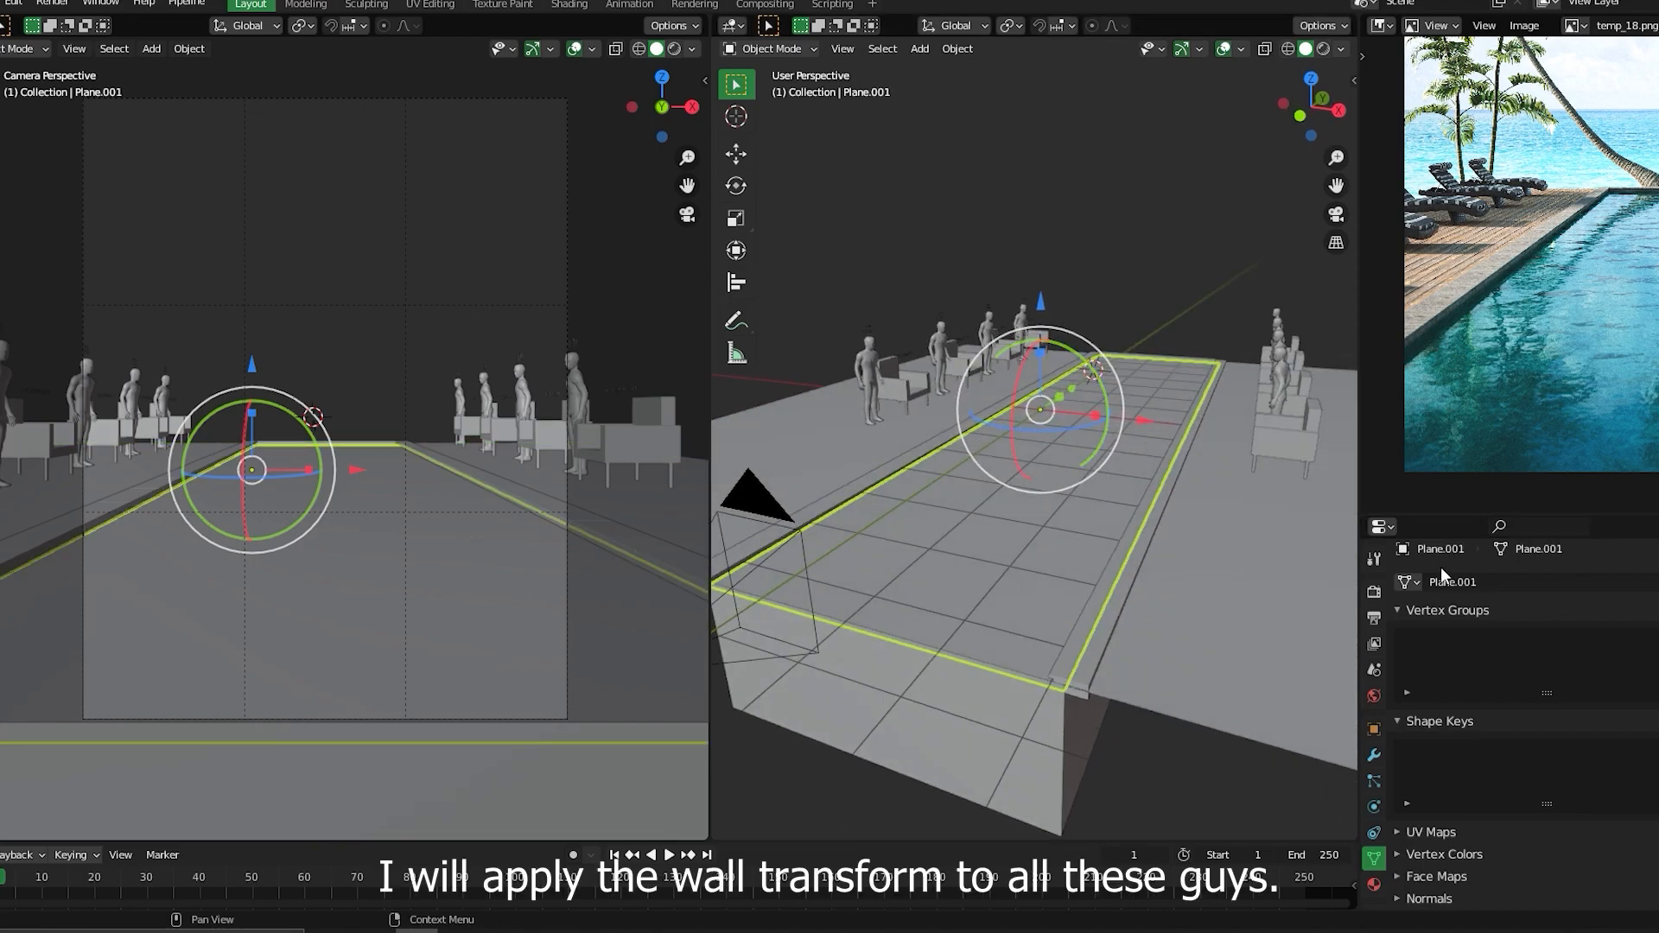
click(1379, 753)
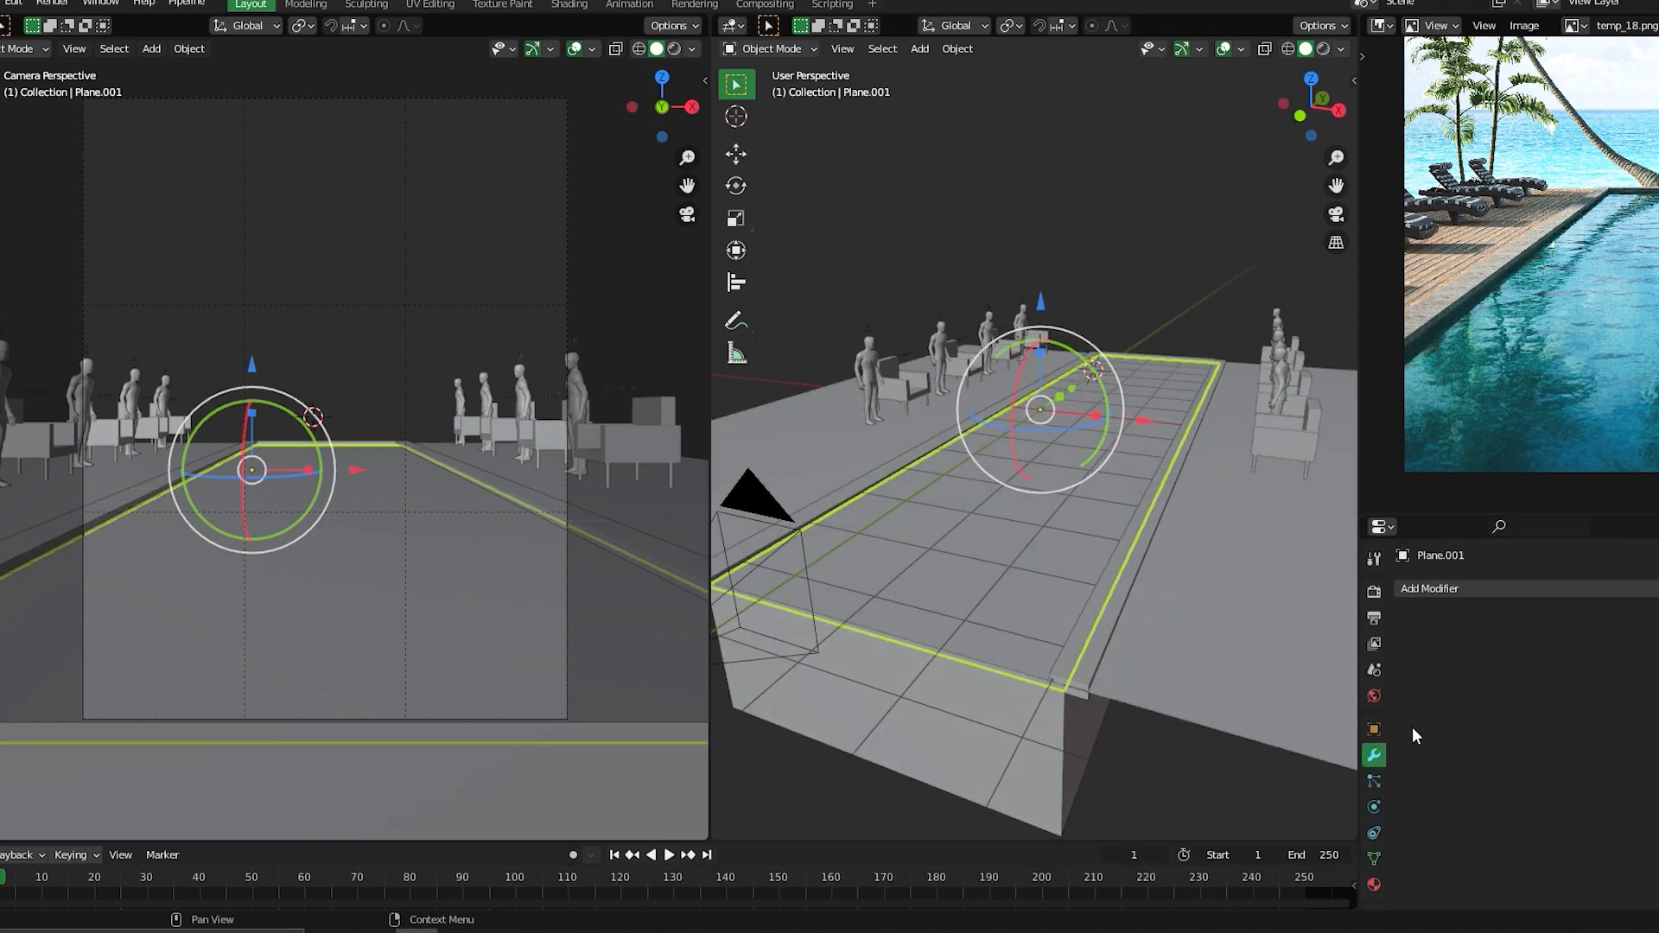
click(1429, 584)
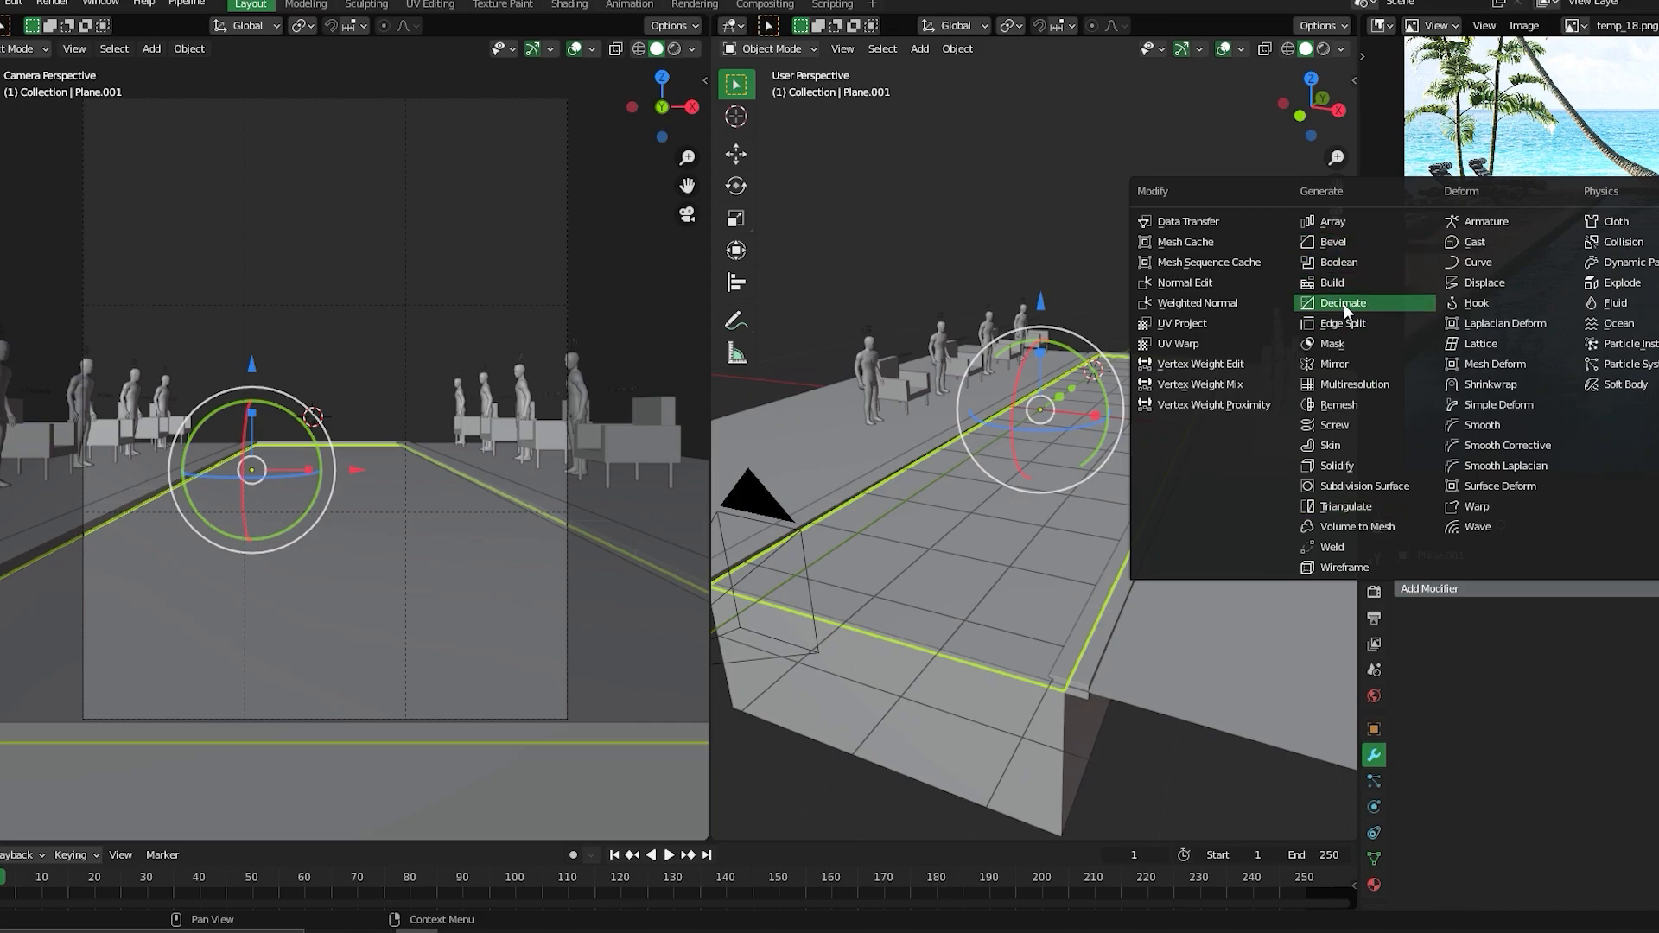
click(1353, 465)
scroll(1092, 621, up, 1)
shift+middle_drag(1092, 620, 1153, 542)
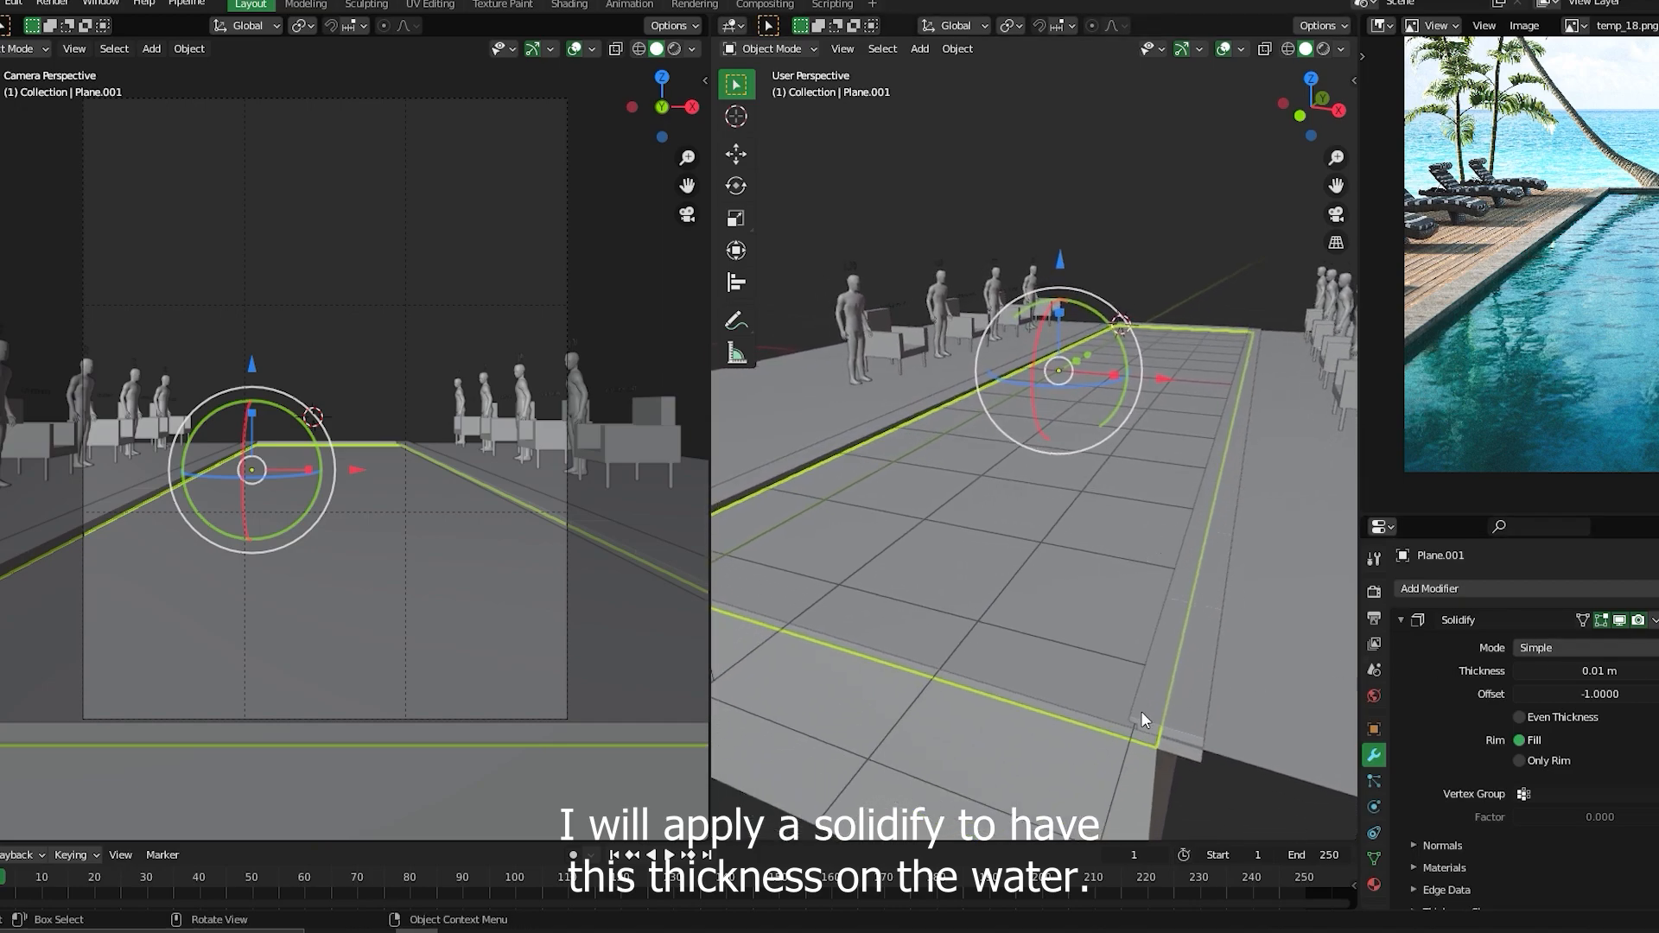
- Isolate the water plane and examine its thickness close up from the front
key(KP_Divide)
scroll(1055, 637, up, 2)
middle_drag(1042, 678, 1117, 482)
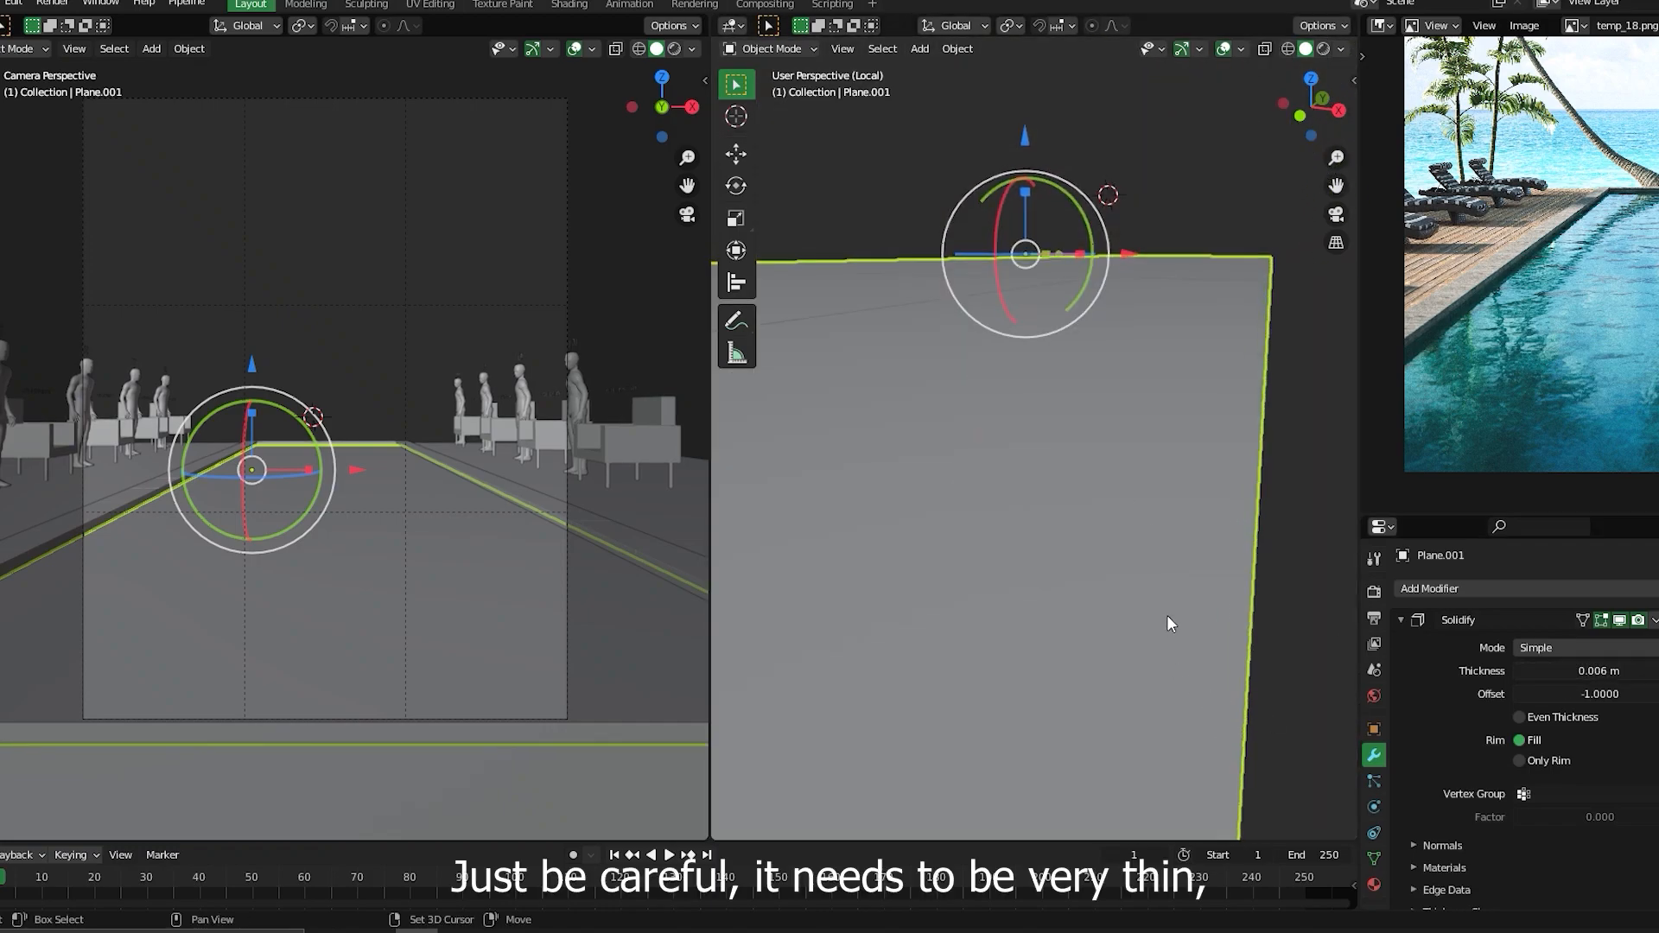
scroll(1170, 615, up, 4)
scroll(1182, 539, down, 5)
key(KP_1)
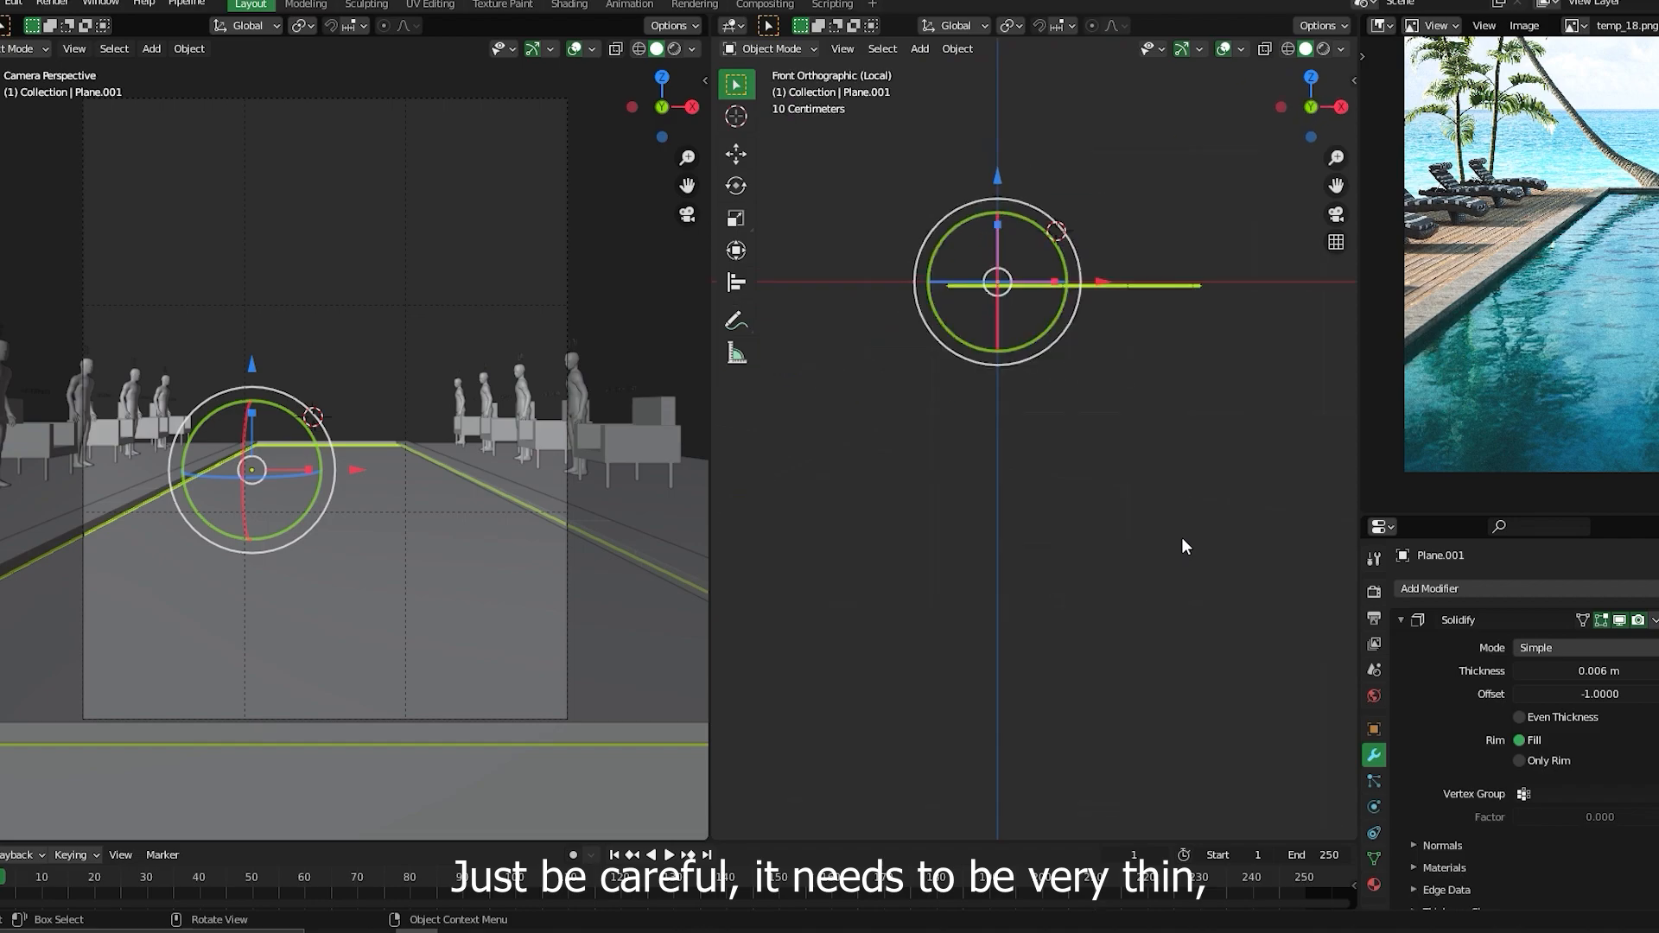
shift+middle_drag(1011, 414, 1141, 554)
scroll(964, 406, up, 10)
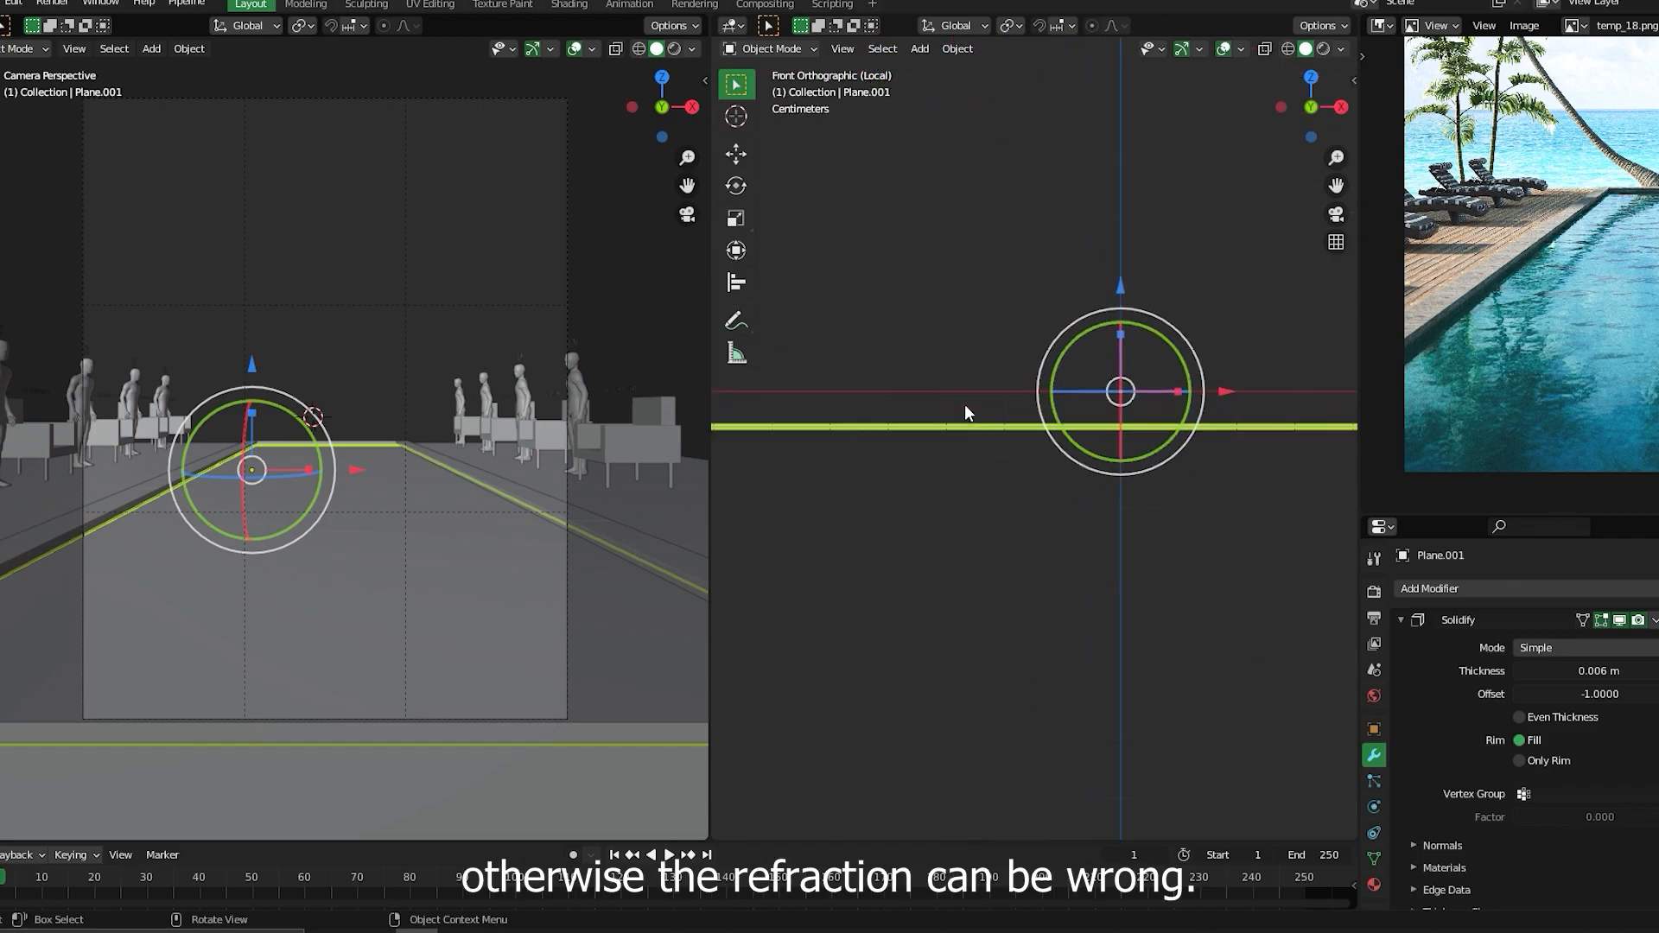
scroll(1099, 473, up, 4)
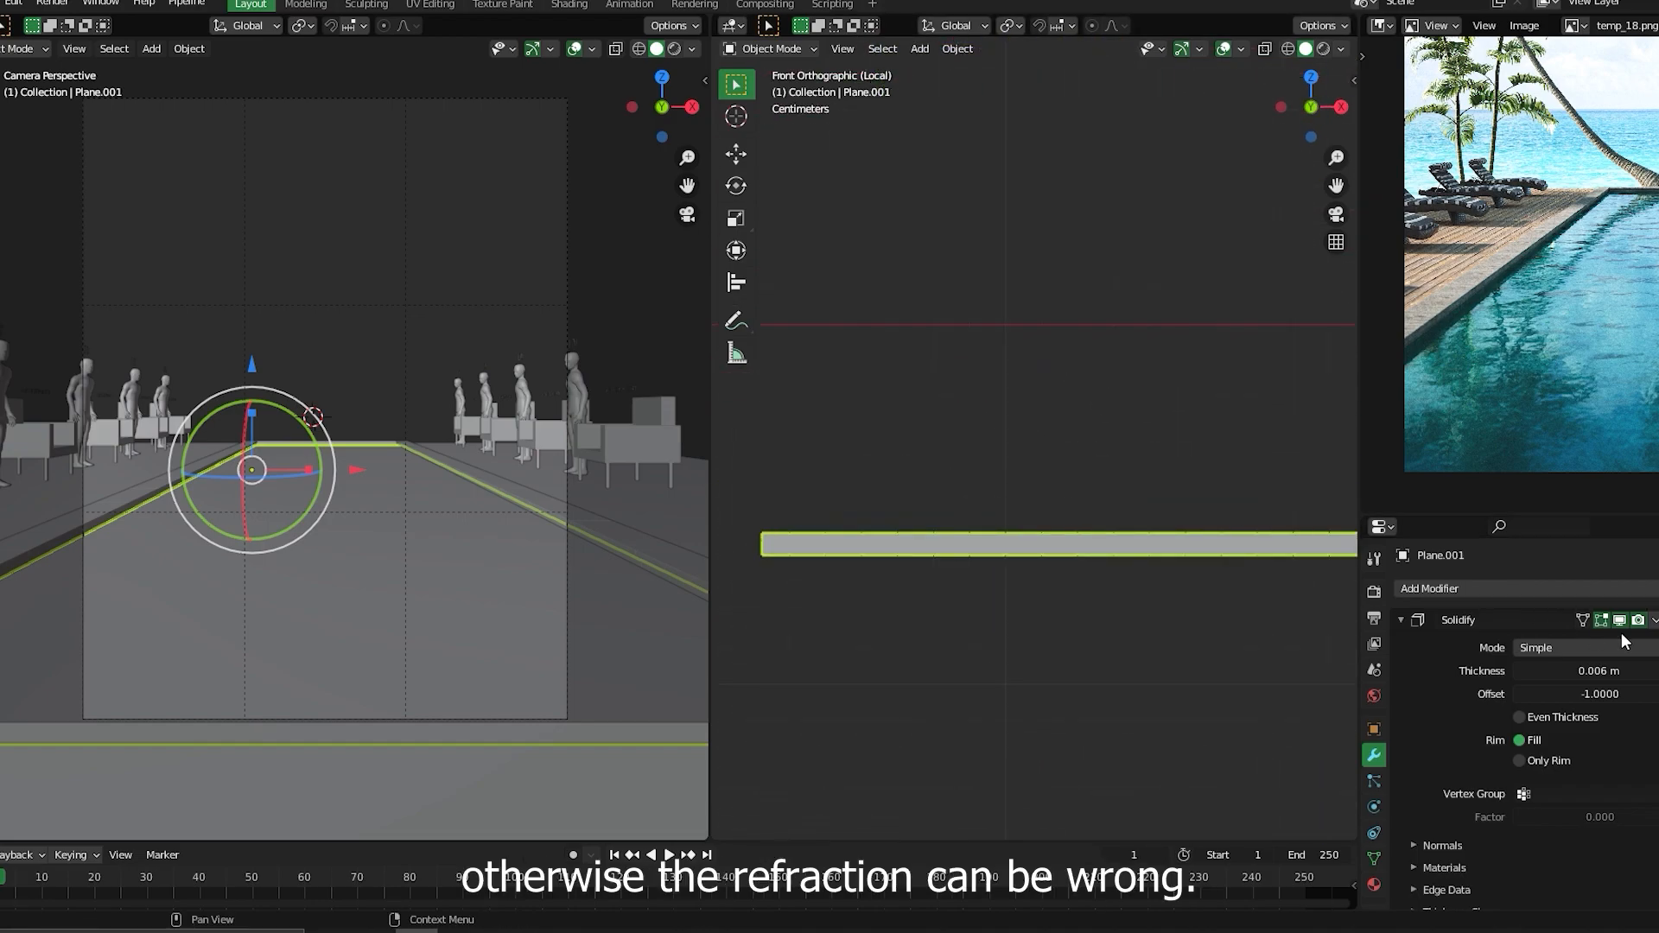
- Set the water plane's Solidify thickness to 0.001 m, deselect it and bring back the full scene
drag(1609, 679, 1603, 681)
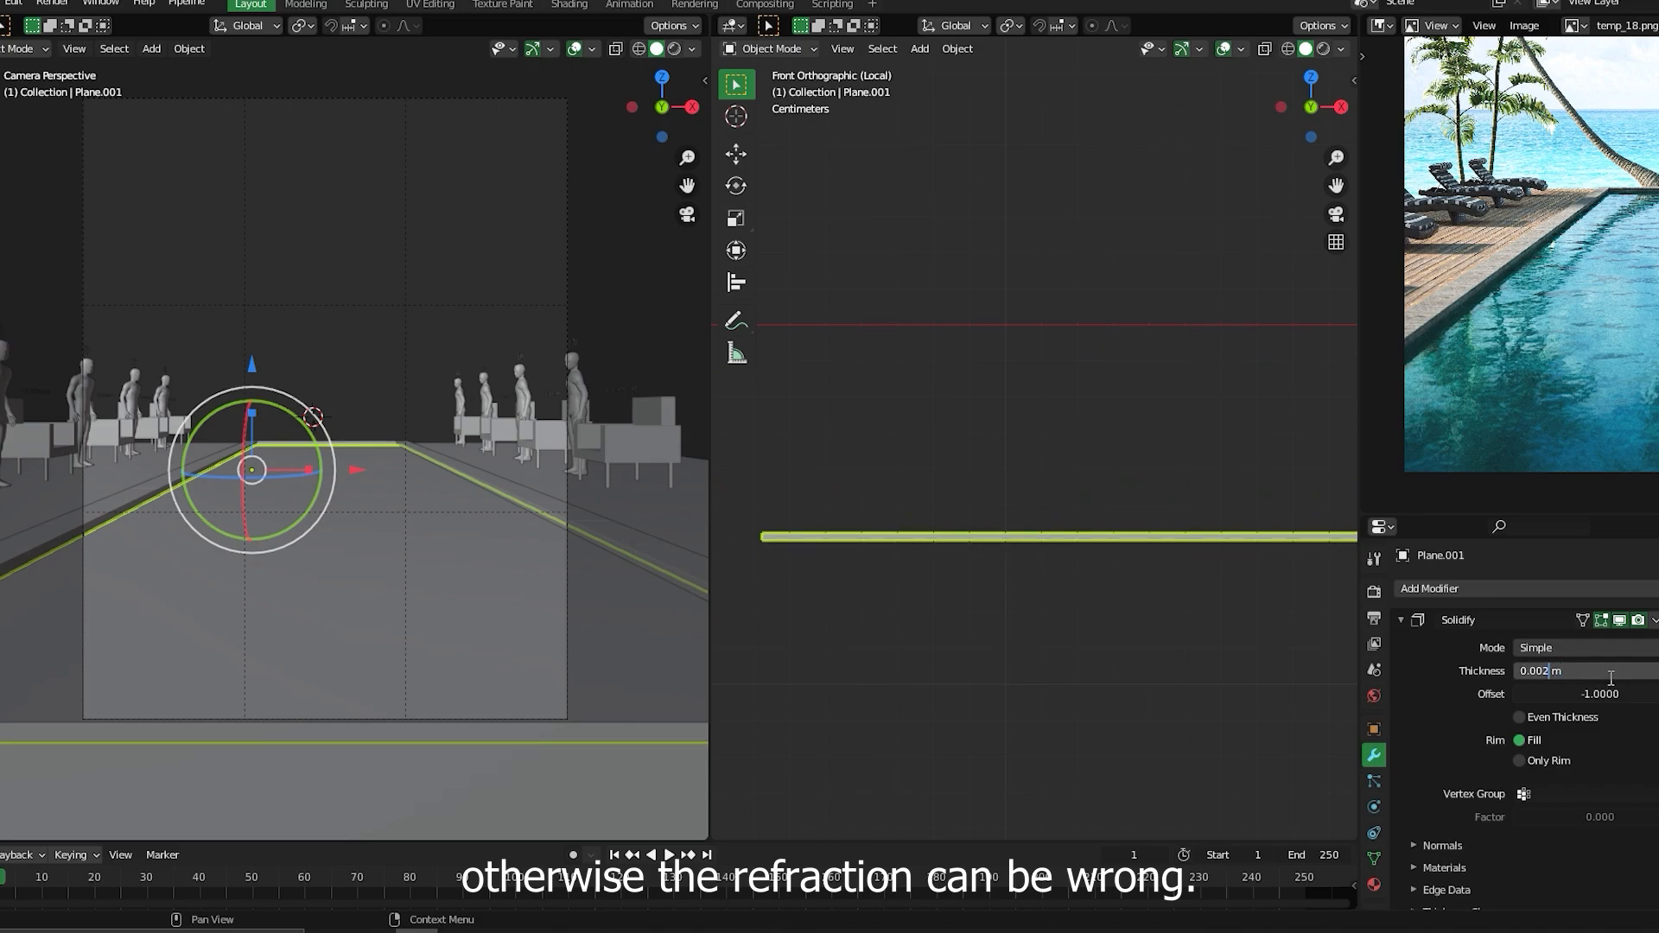
key(BackSpace)
text(1)
key(Return)
click(1050, 400)
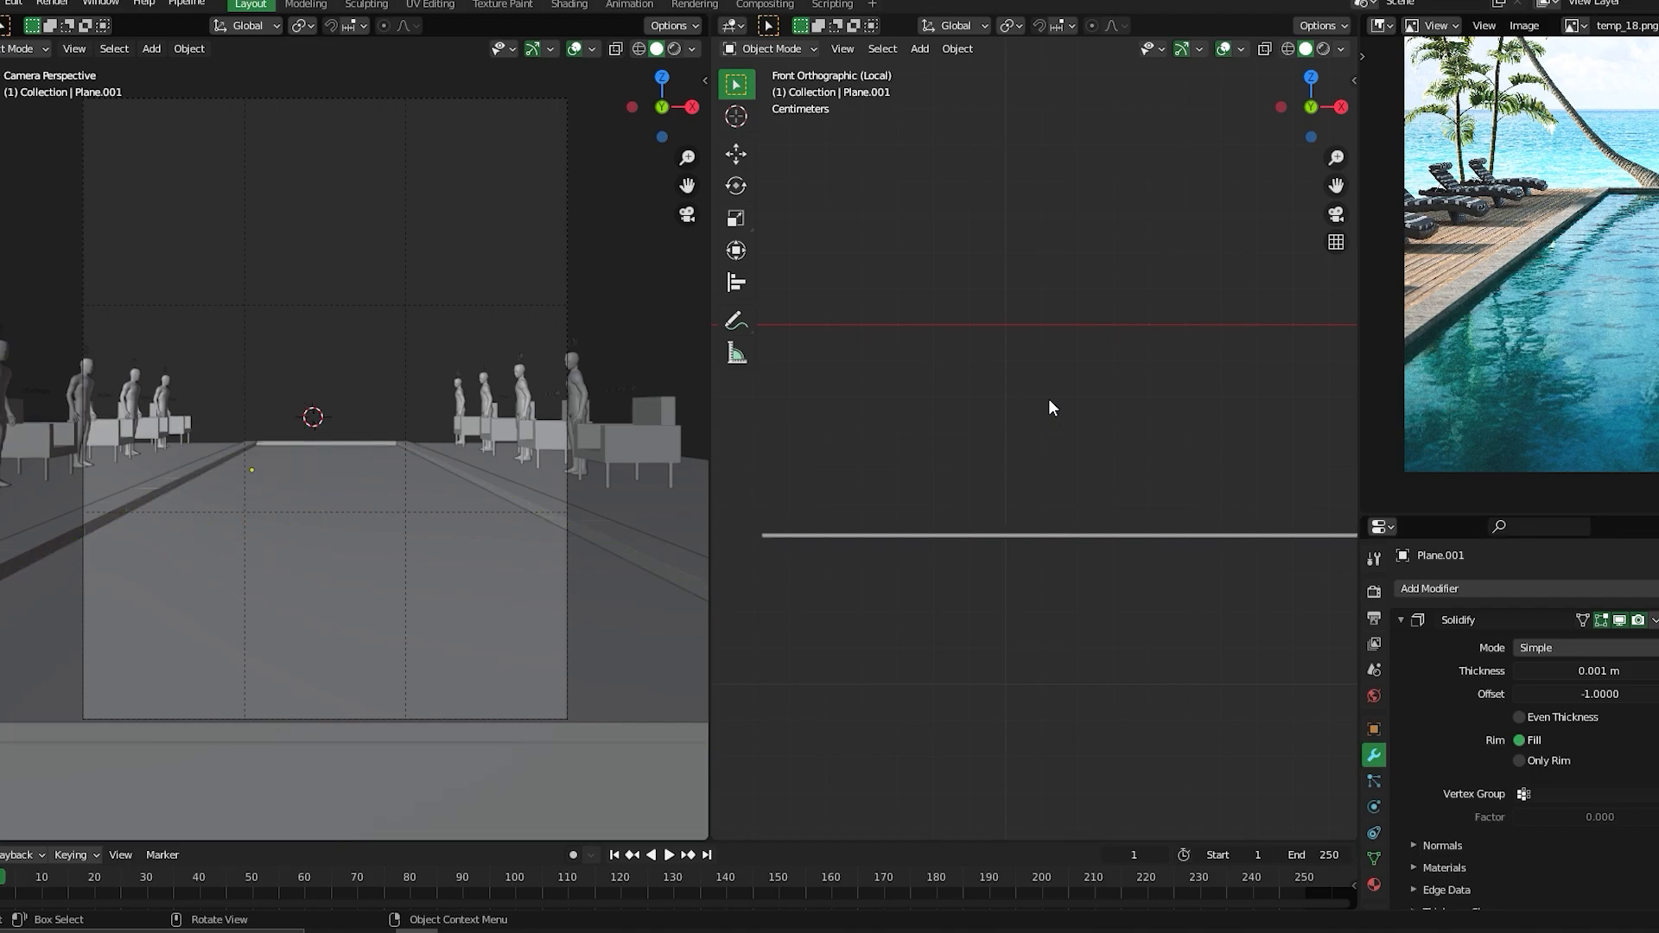
middle_drag(1049, 400, 1136, 512)
scroll(1138, 515, down, 2)
key(KP_Divide)
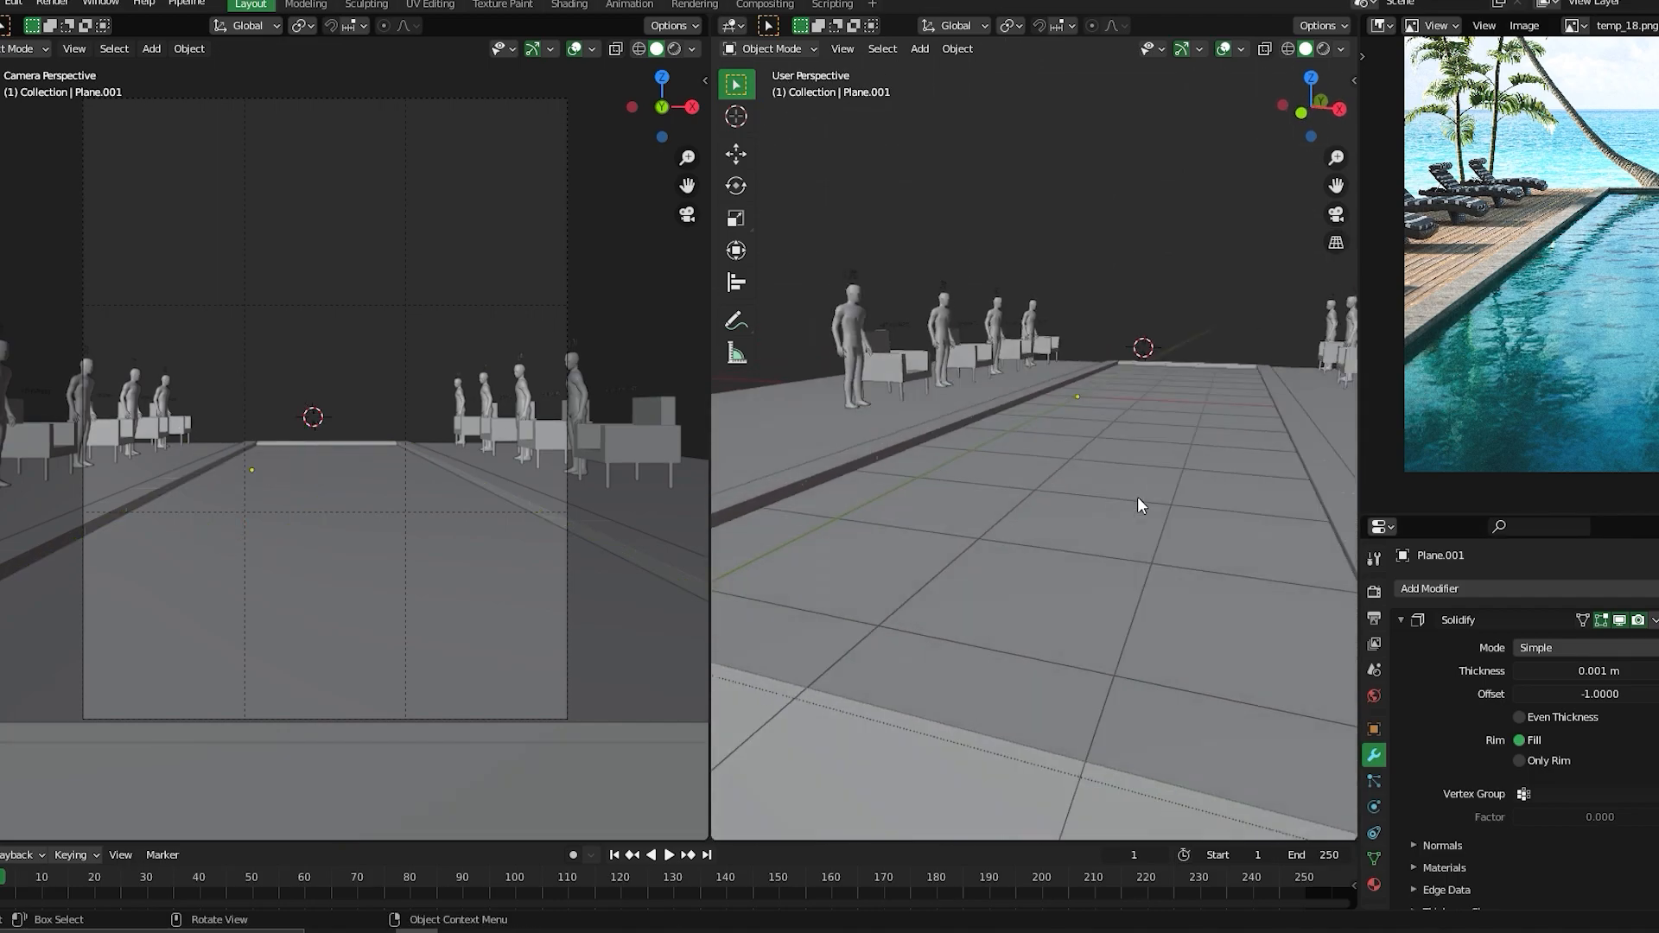
- Examine the pool water, stone edging, wooden deck and striped loungers in the reference image
middle_drag(1131, 510, 1096, 512)
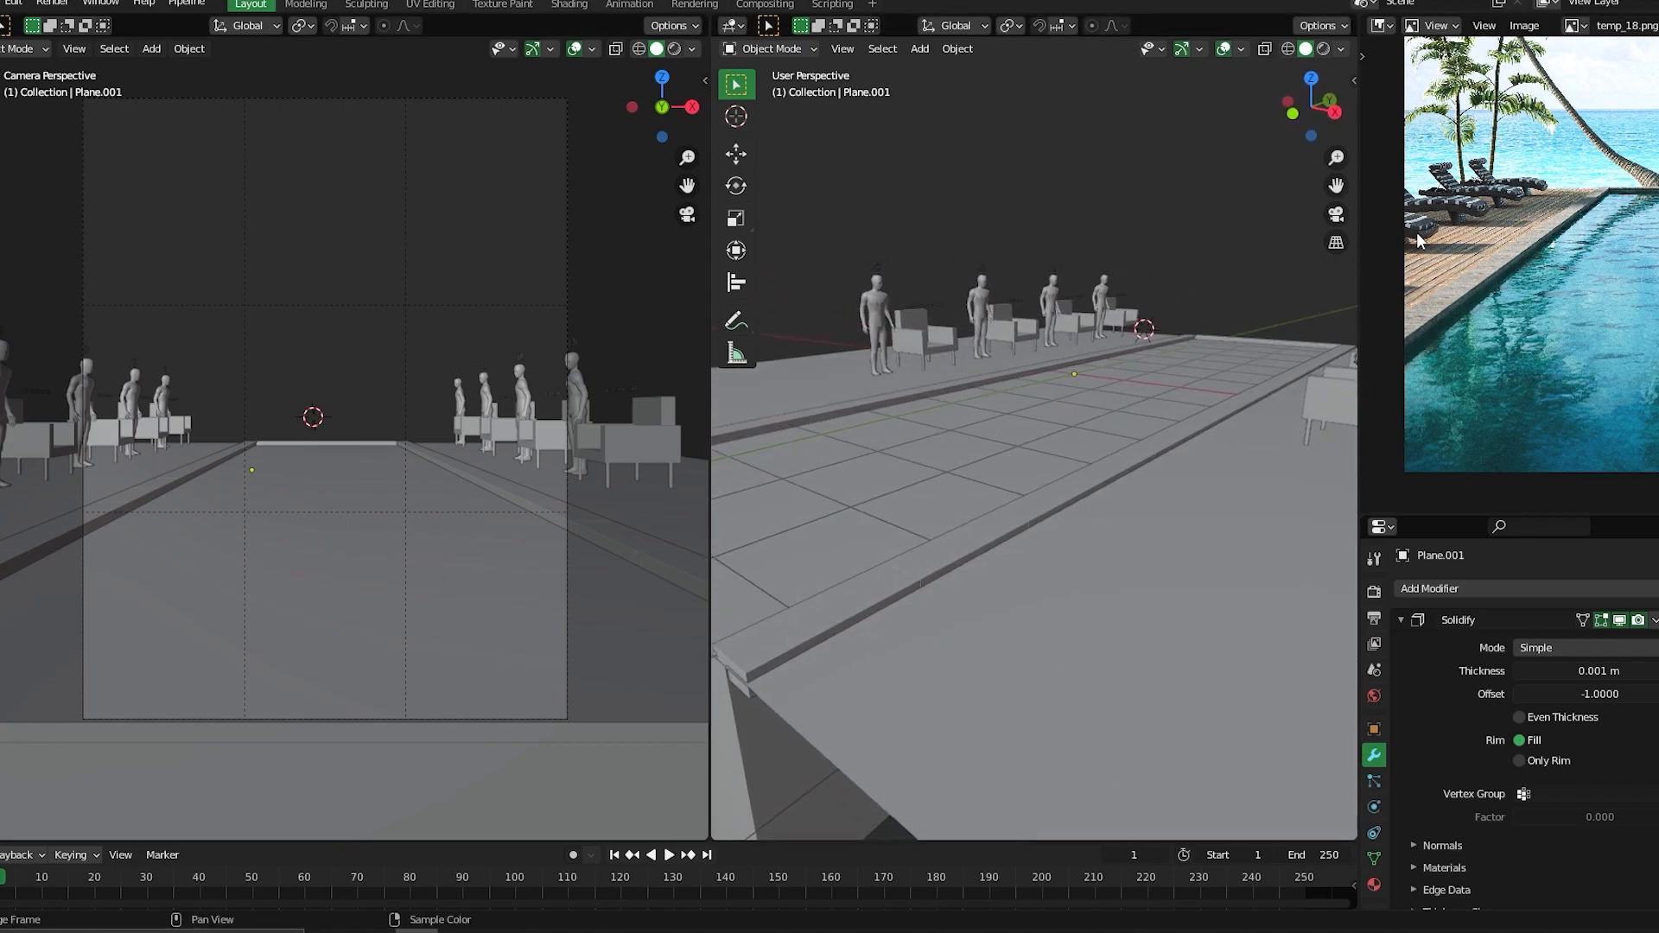
scroll(1496, 246, up, 3)
middle_drag(1557, 193, 1581, 272)
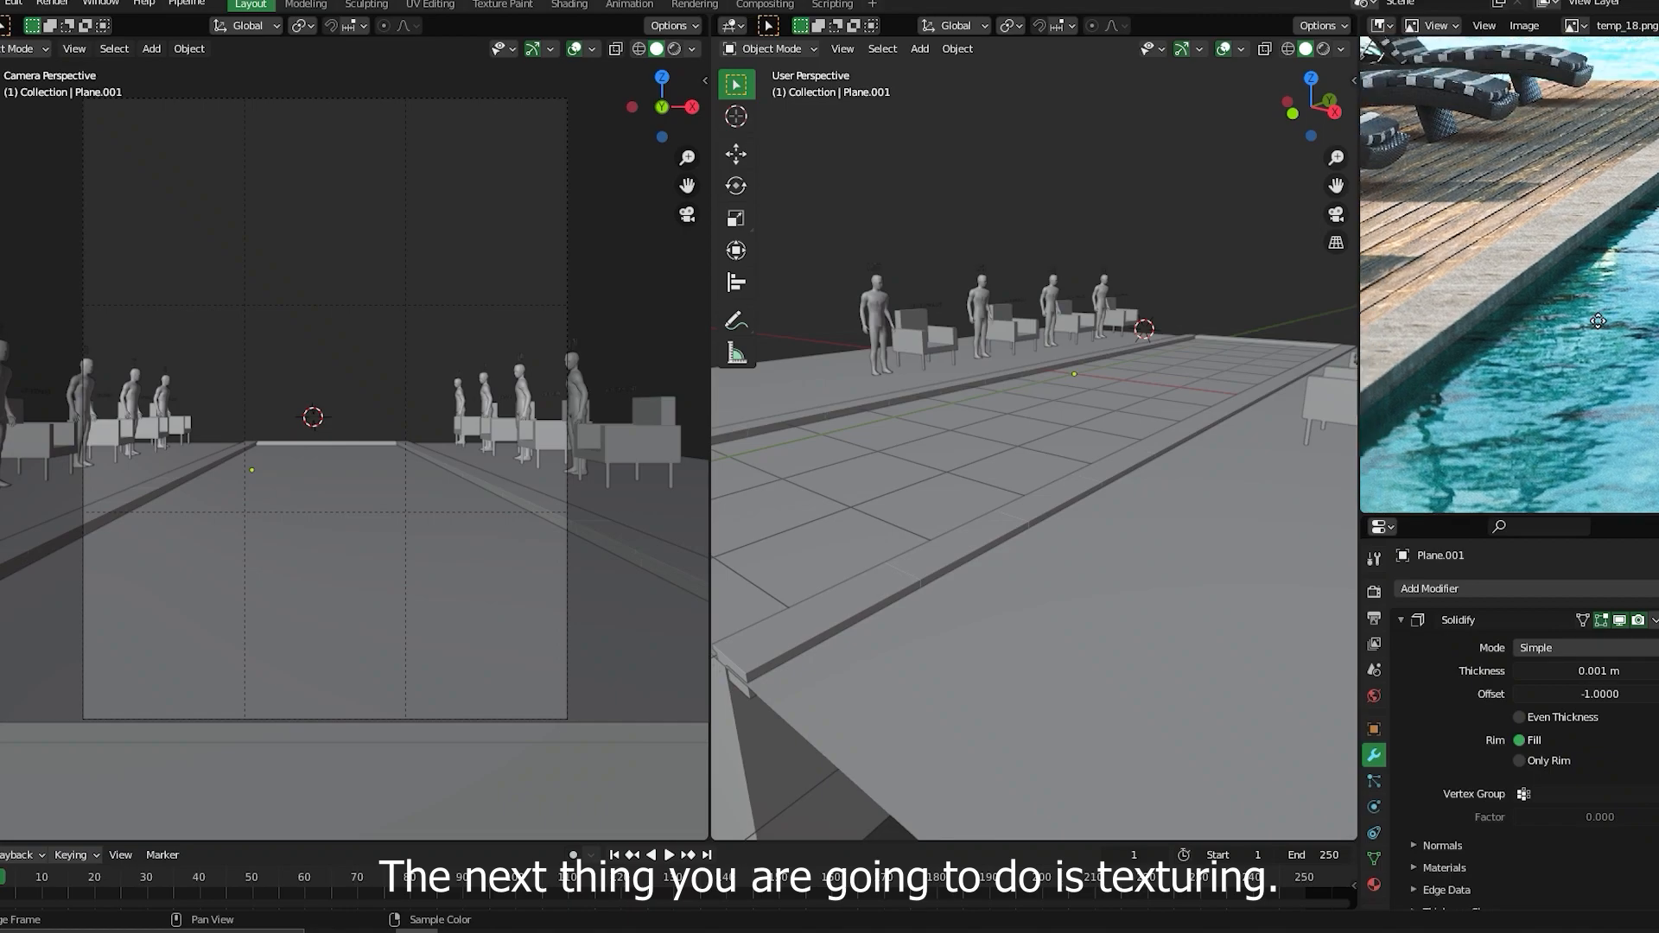
scroll(1585, 276, up, 2)
middle_drag(1636, 343, 1428, 230)
scroll(1428, 229, up, 2)
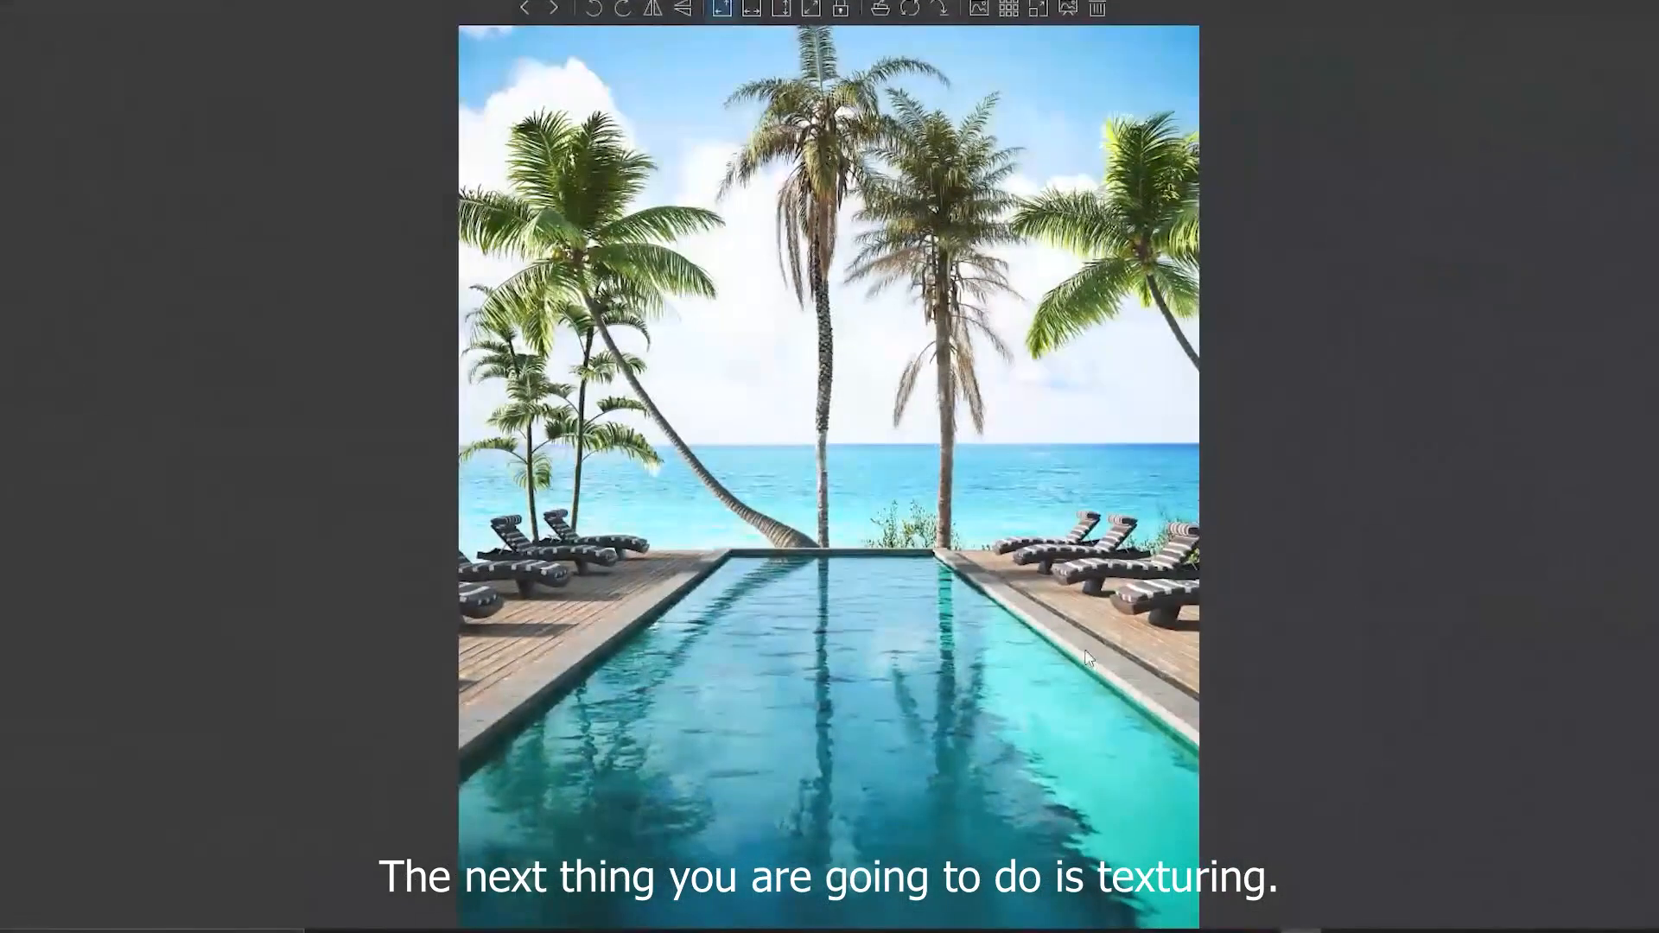
scroll(1087, 659, up, 5)
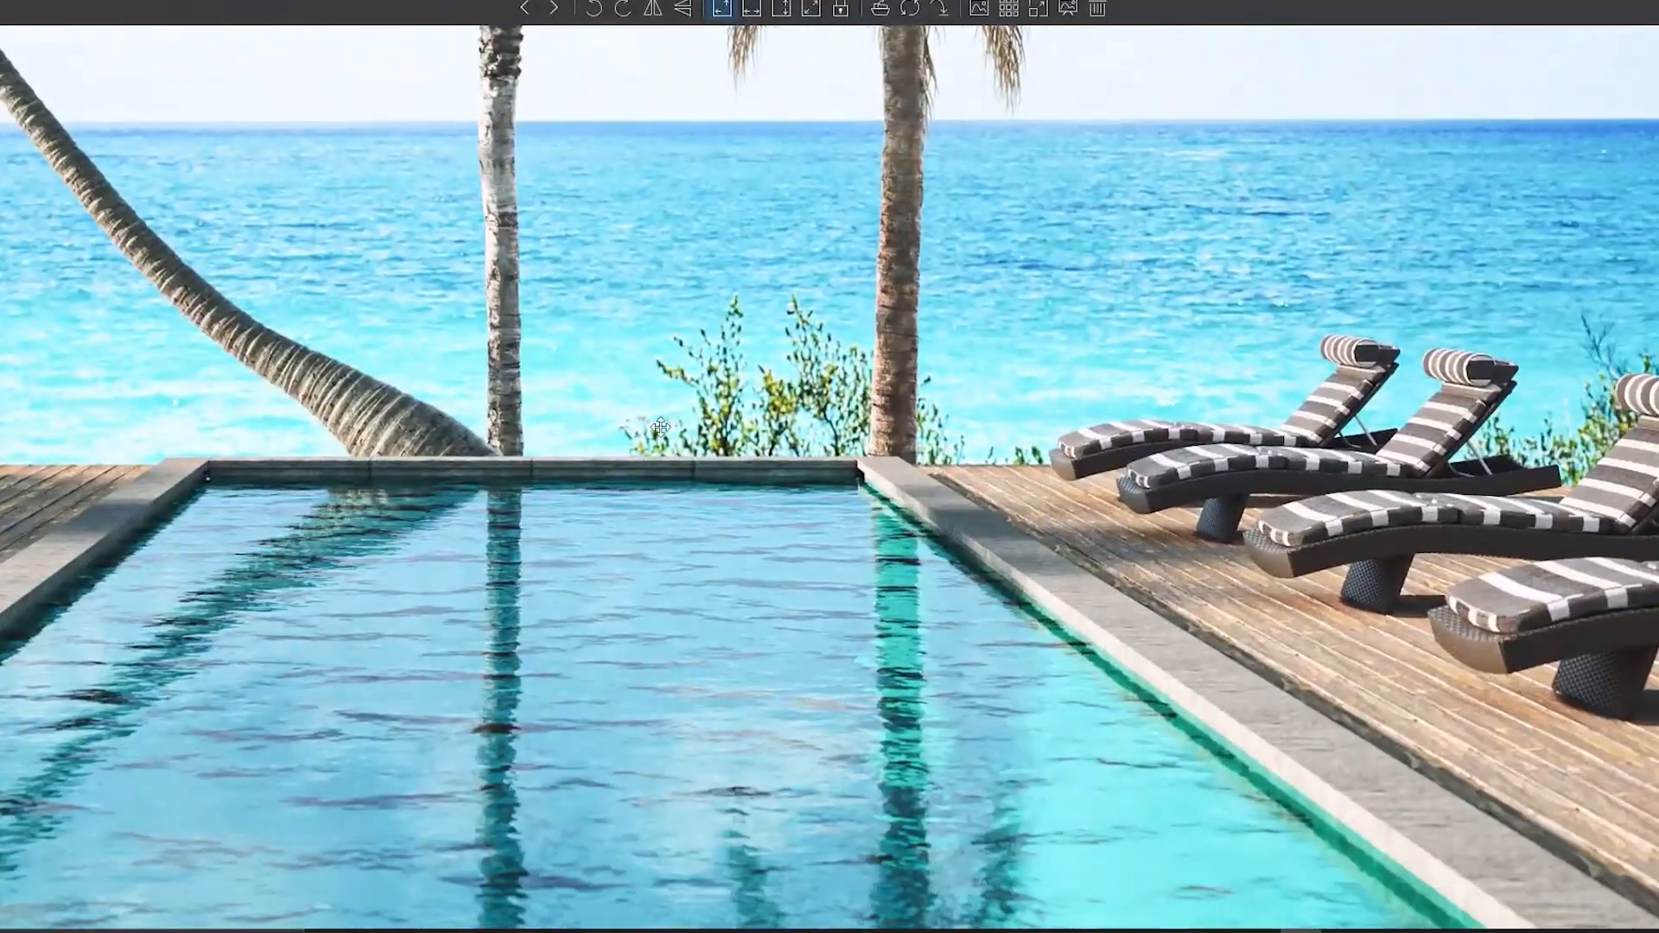
scroll(898, 486, down, 3)
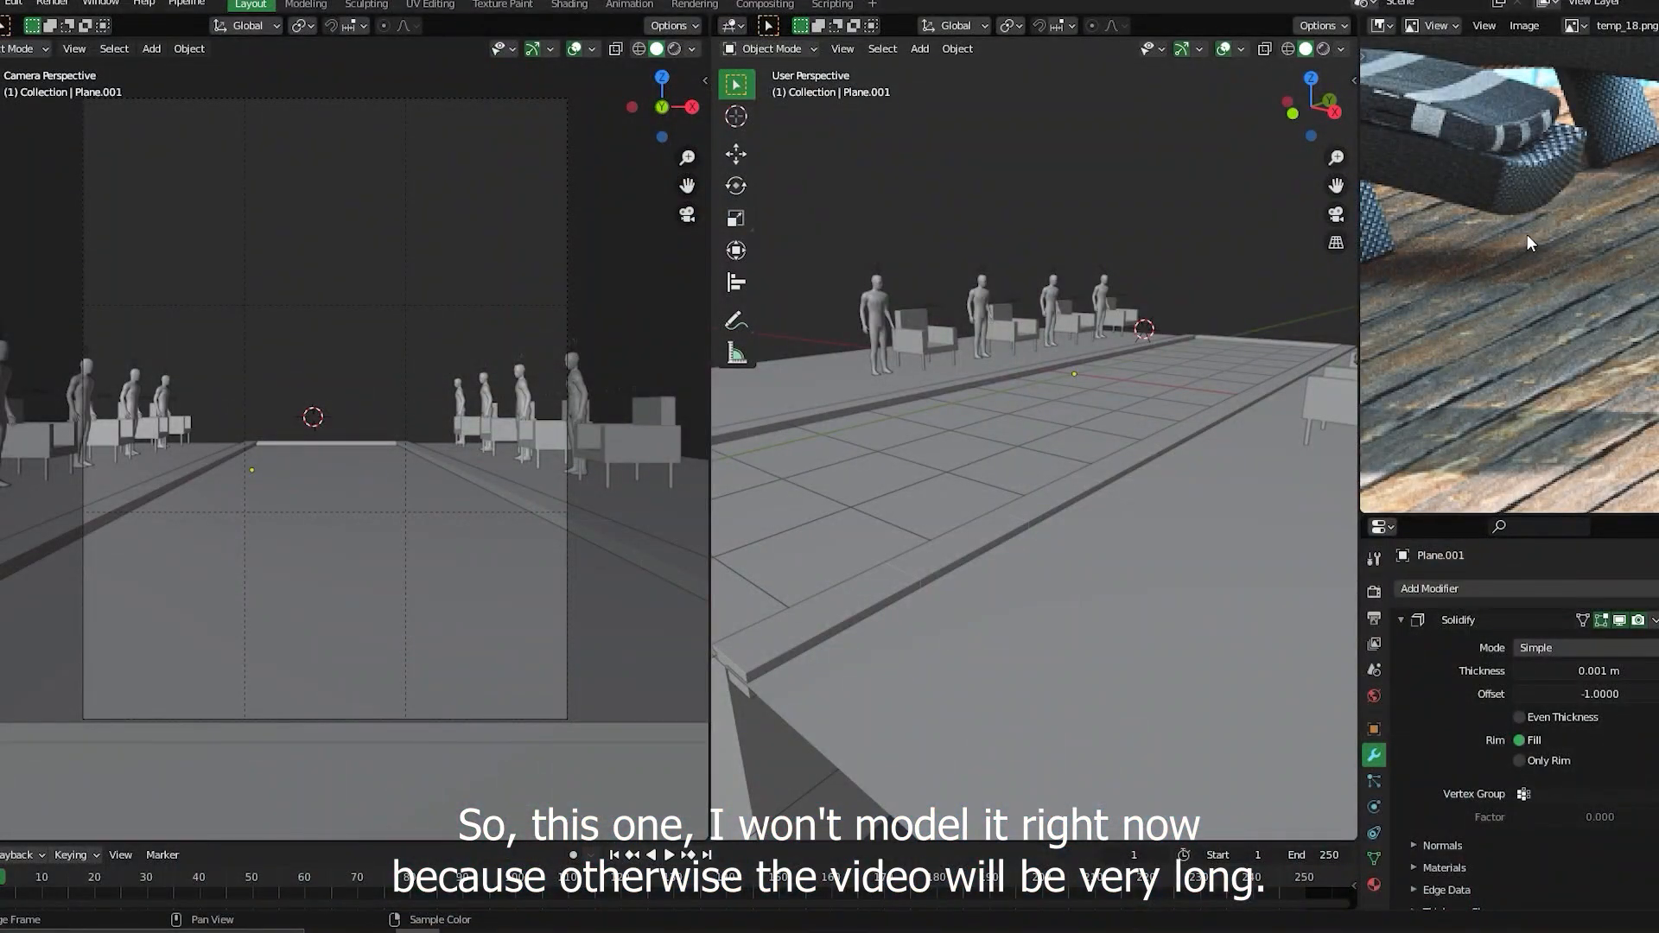
scroll(1527, 235, down, 5)
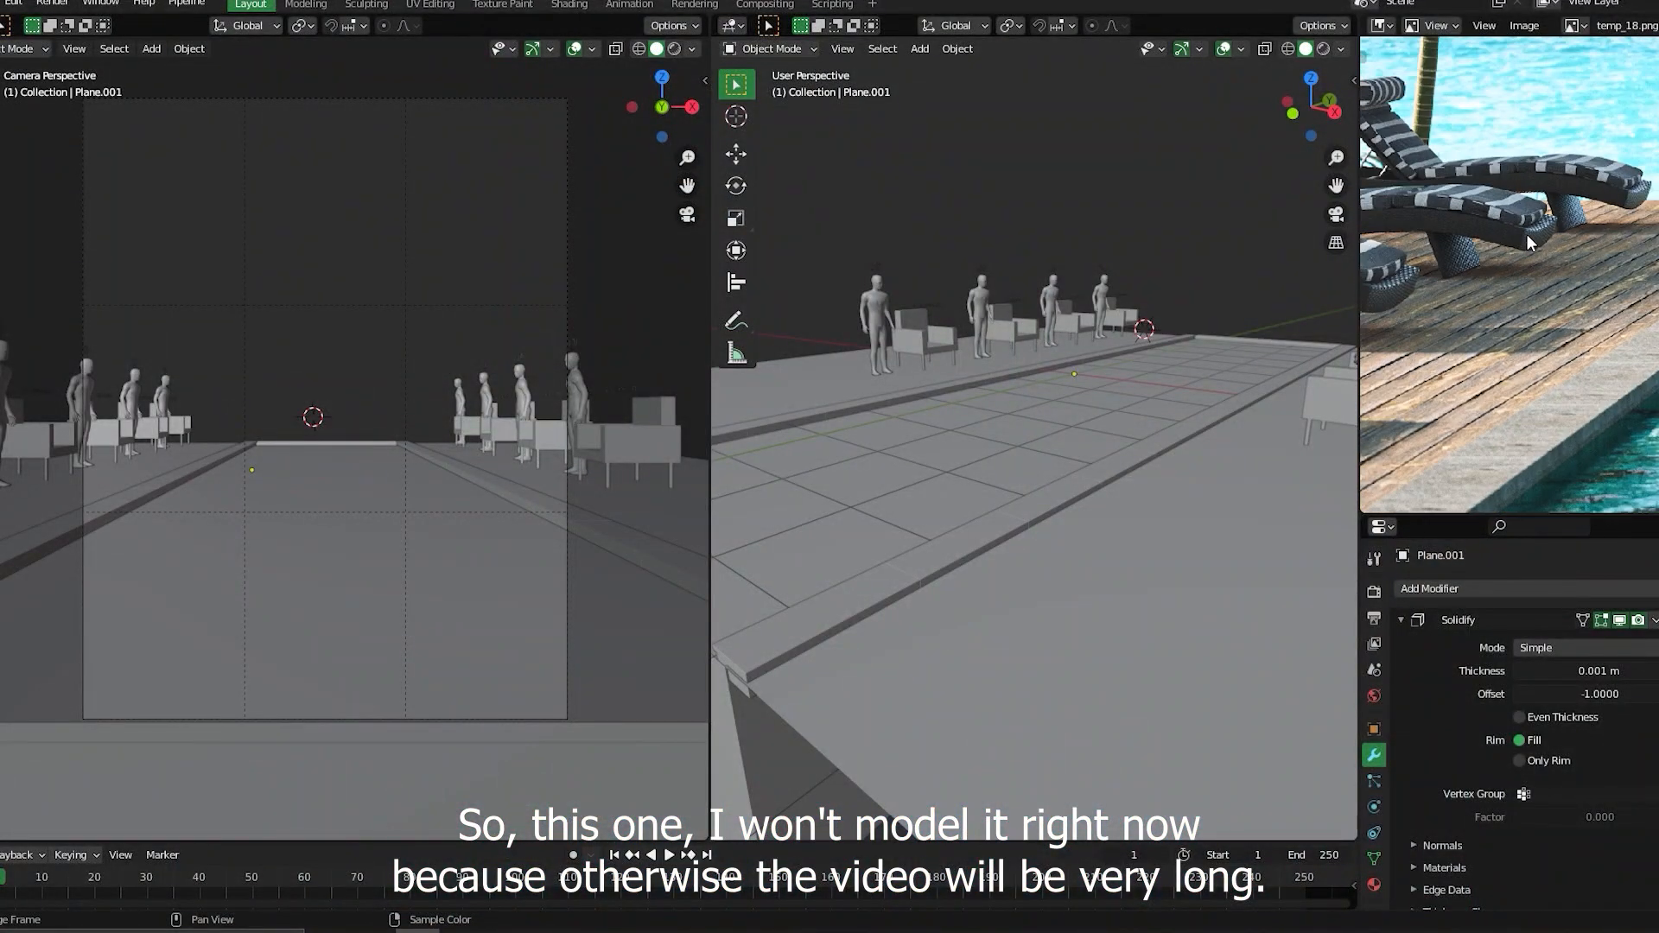
middle_drag(1599, 251, 1493, 273)
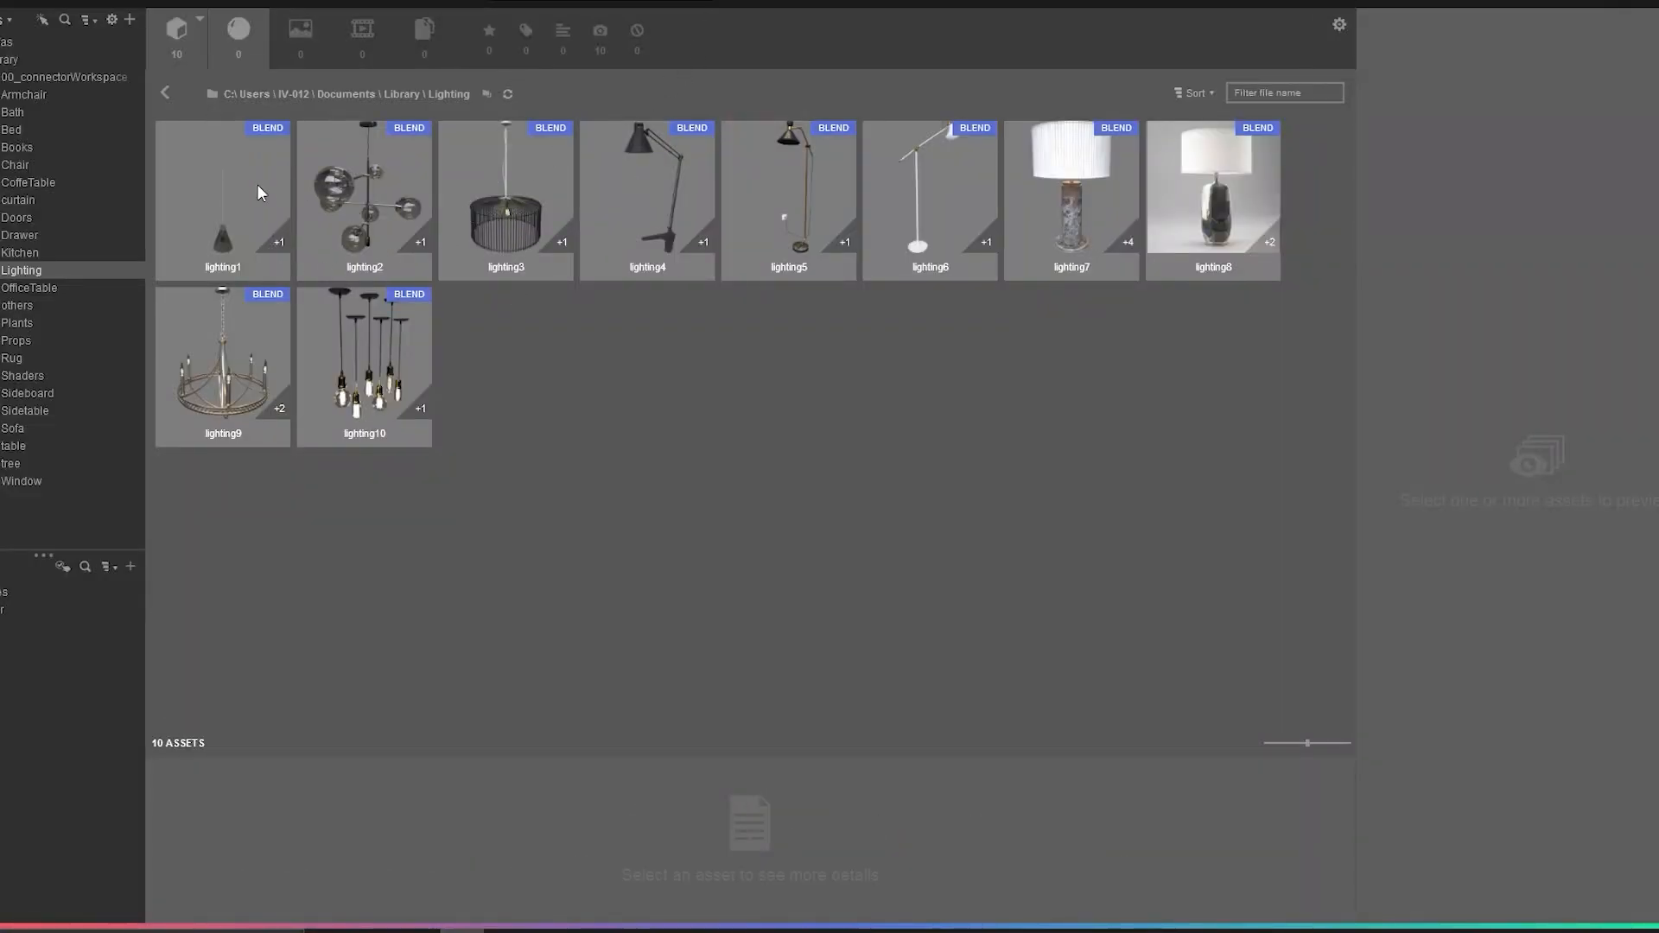
- Browse the Armchair, Bath, Bed and Books folders of the Connecter asset library and preview the first book set
click(26, 95)
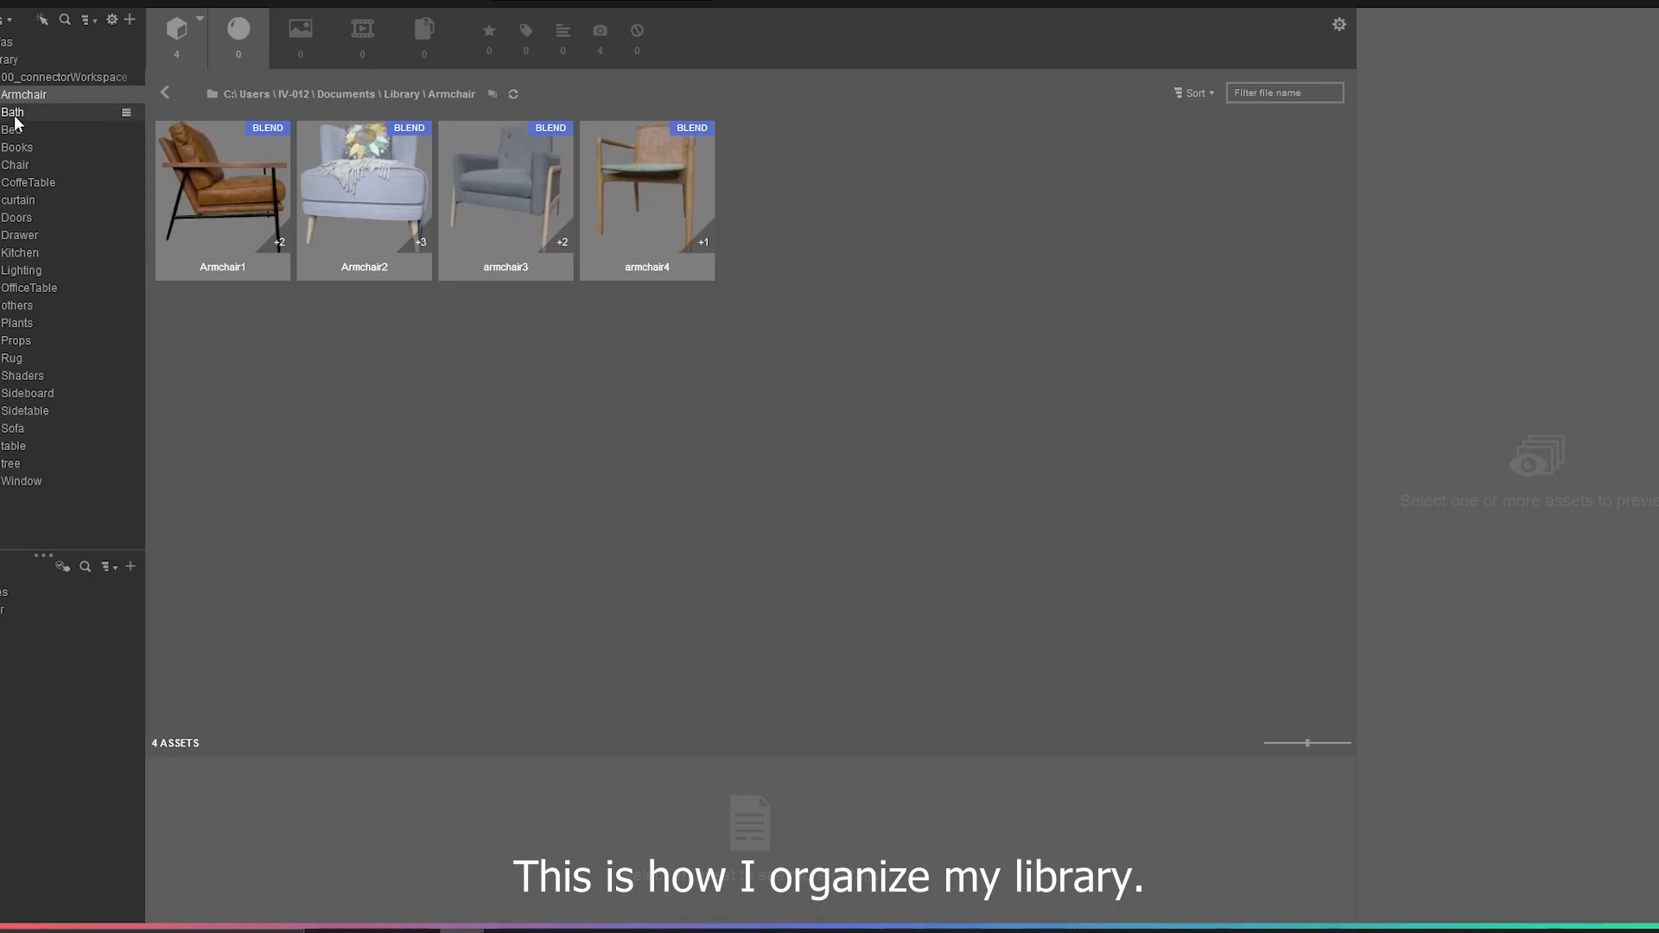
click(15, 119)
click(15, 131)
click(17, 148)
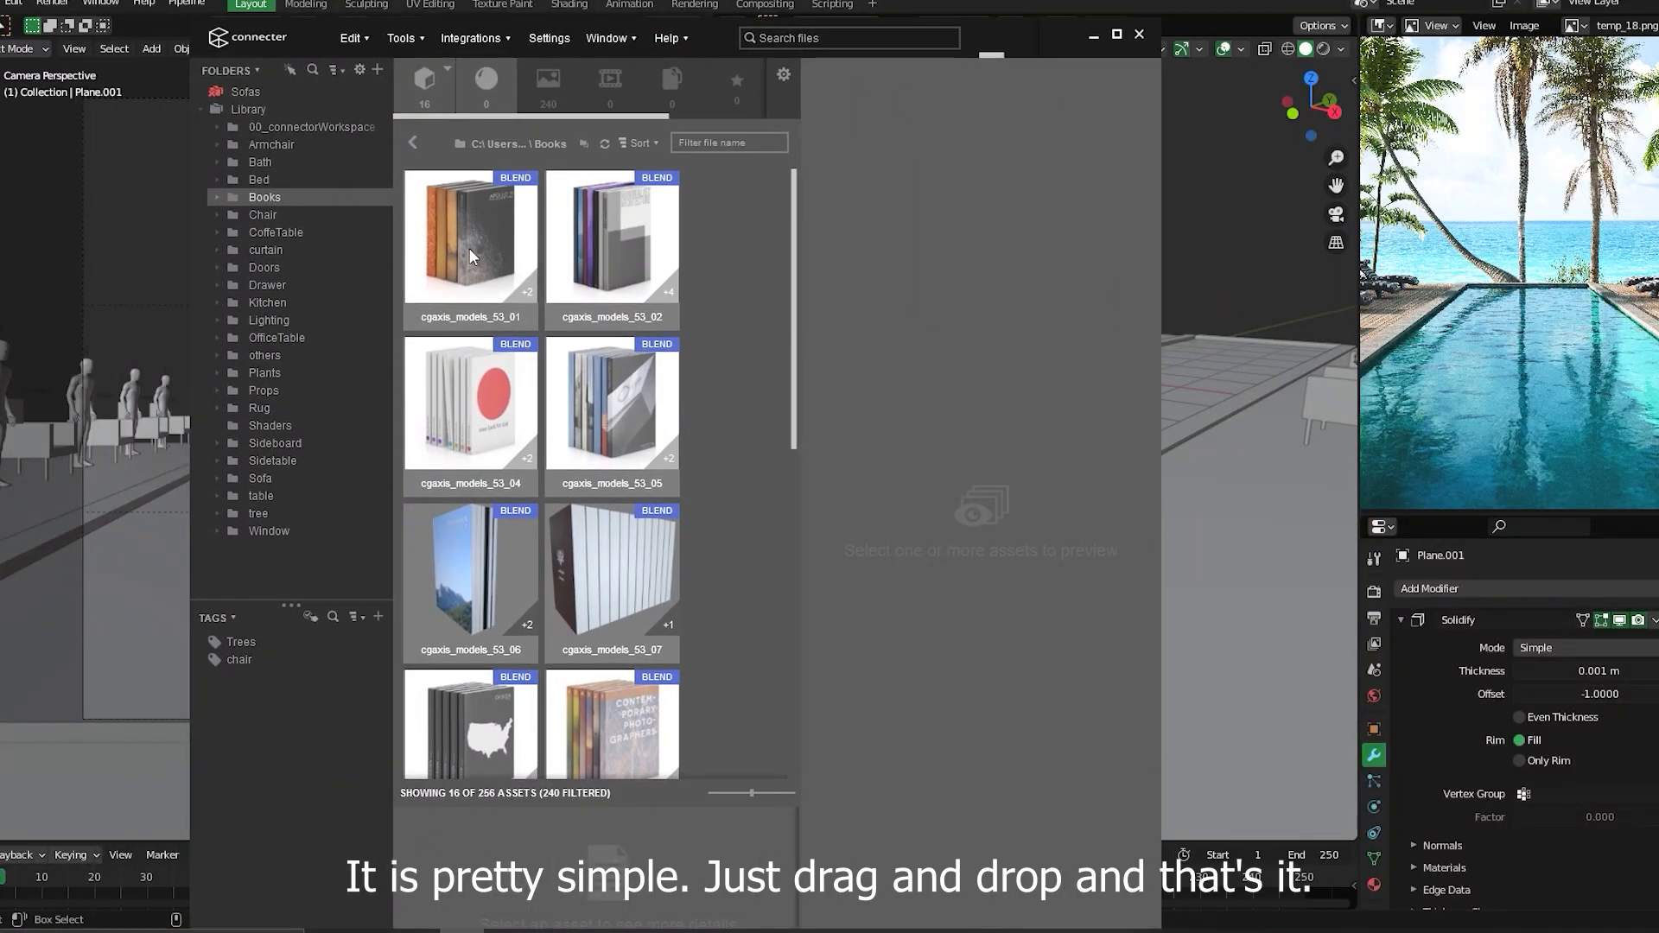
drag(223, 186, 403, 225)
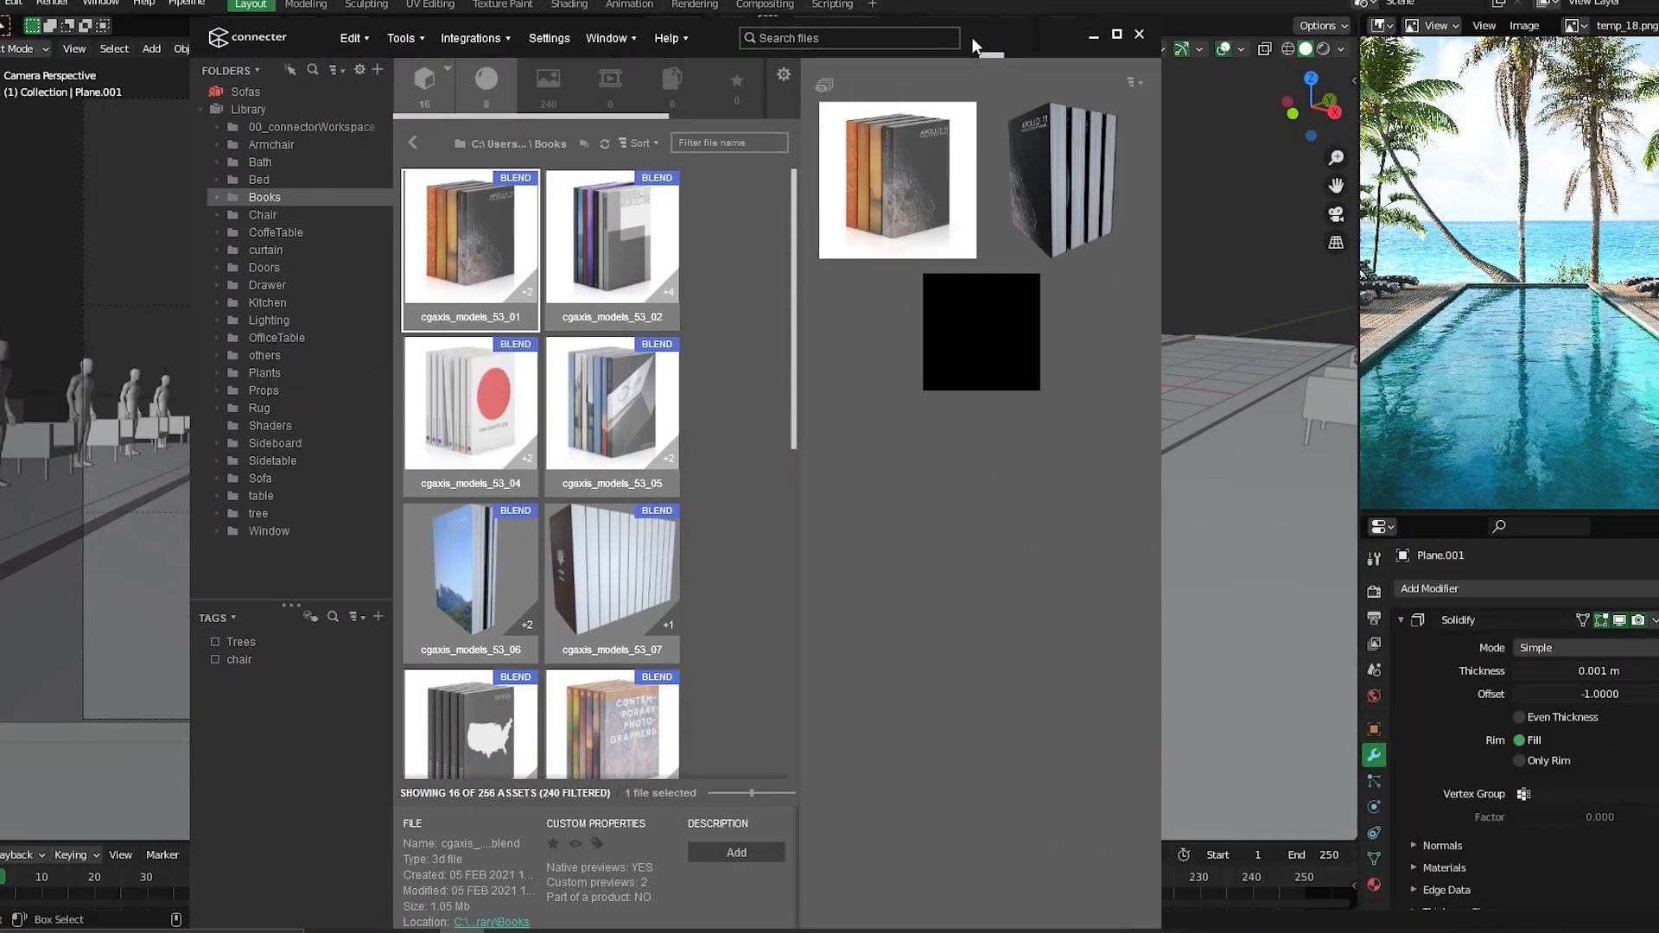
drag(973, 38, 0, 182)
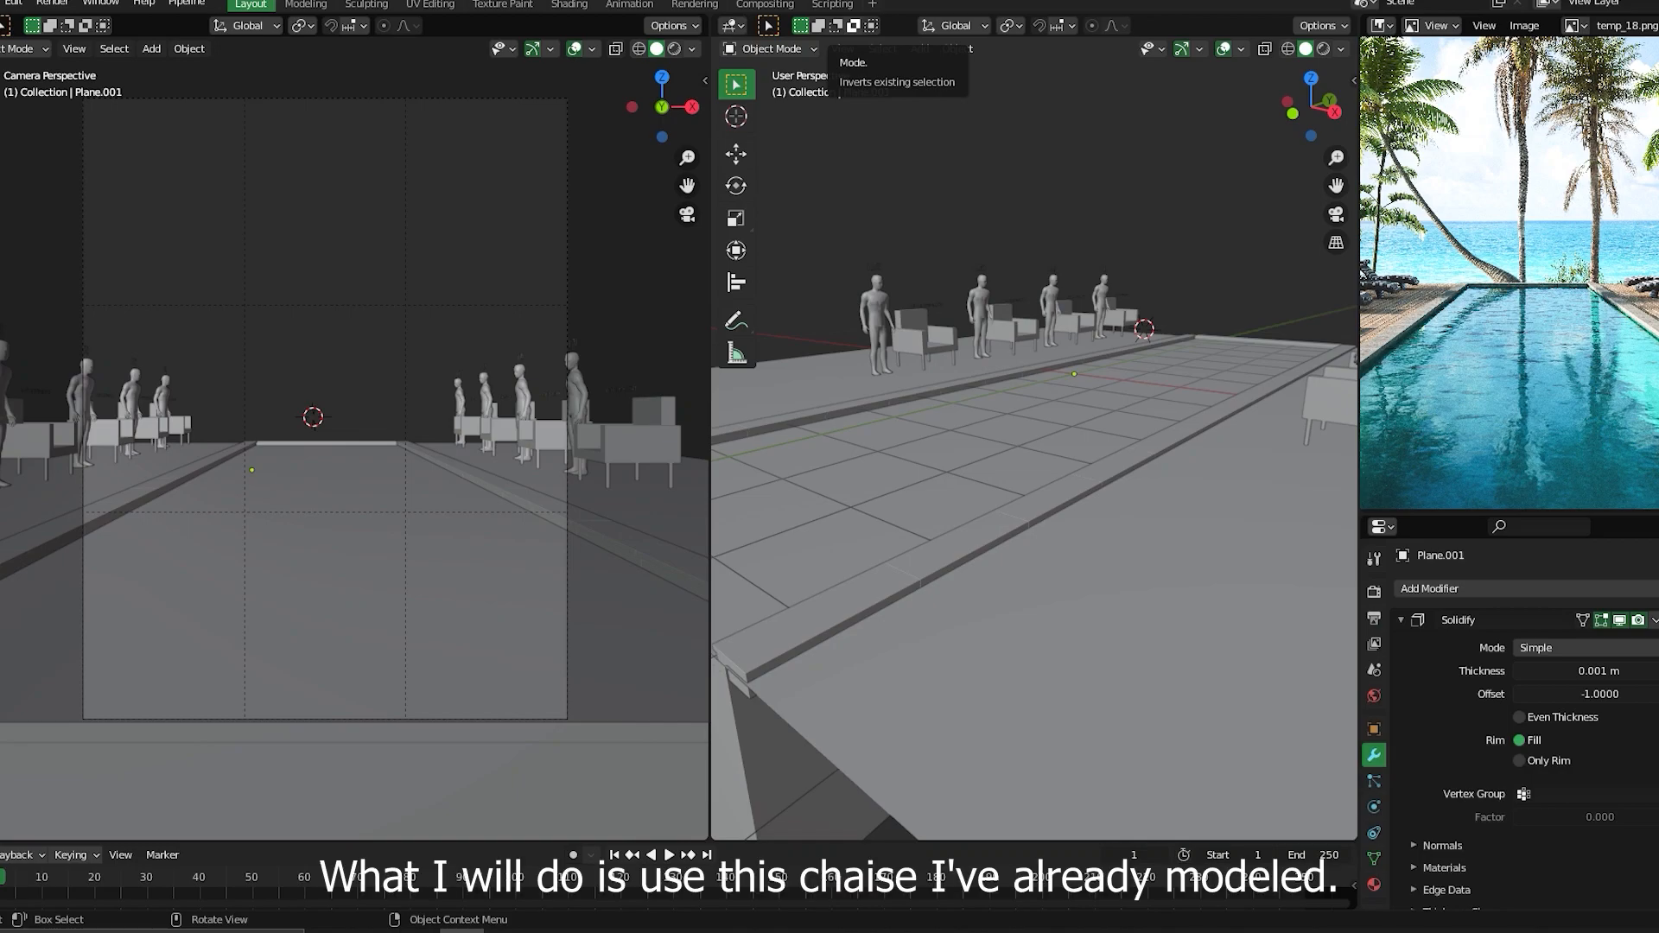
- Append the objects of the striped chaise from Connecter's others folder into the Blender scene, placing them over the pool
key(alt+Tab)
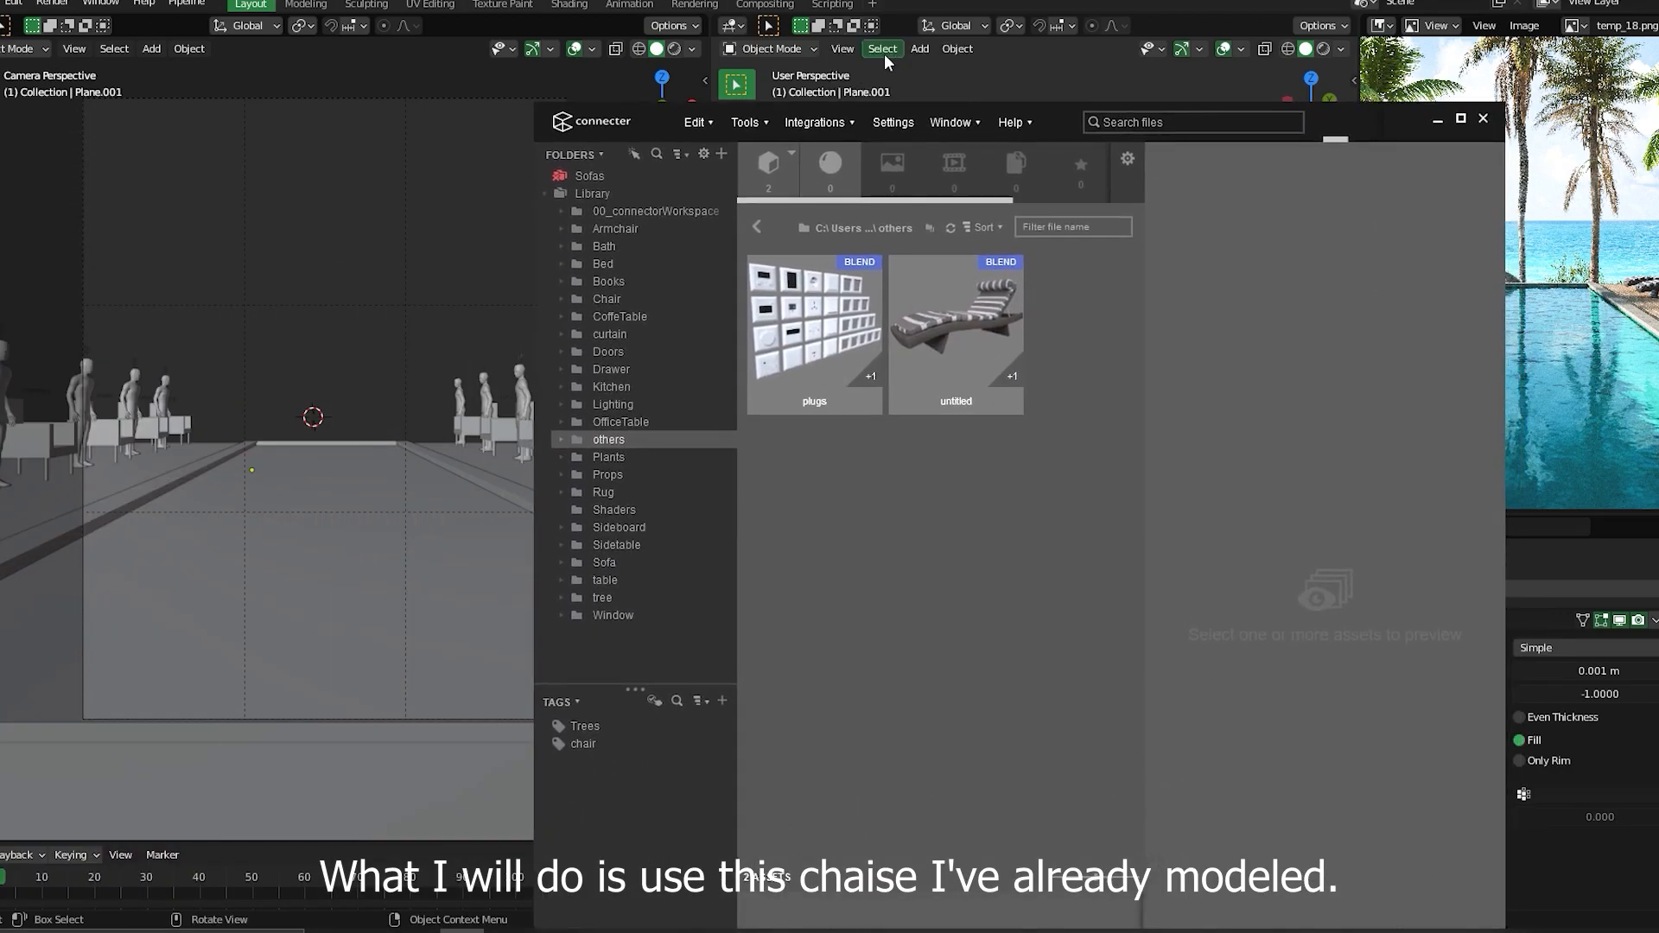
click(928, 304)
drag(972, 308, 245, 432)
mouse_move(211, 445)
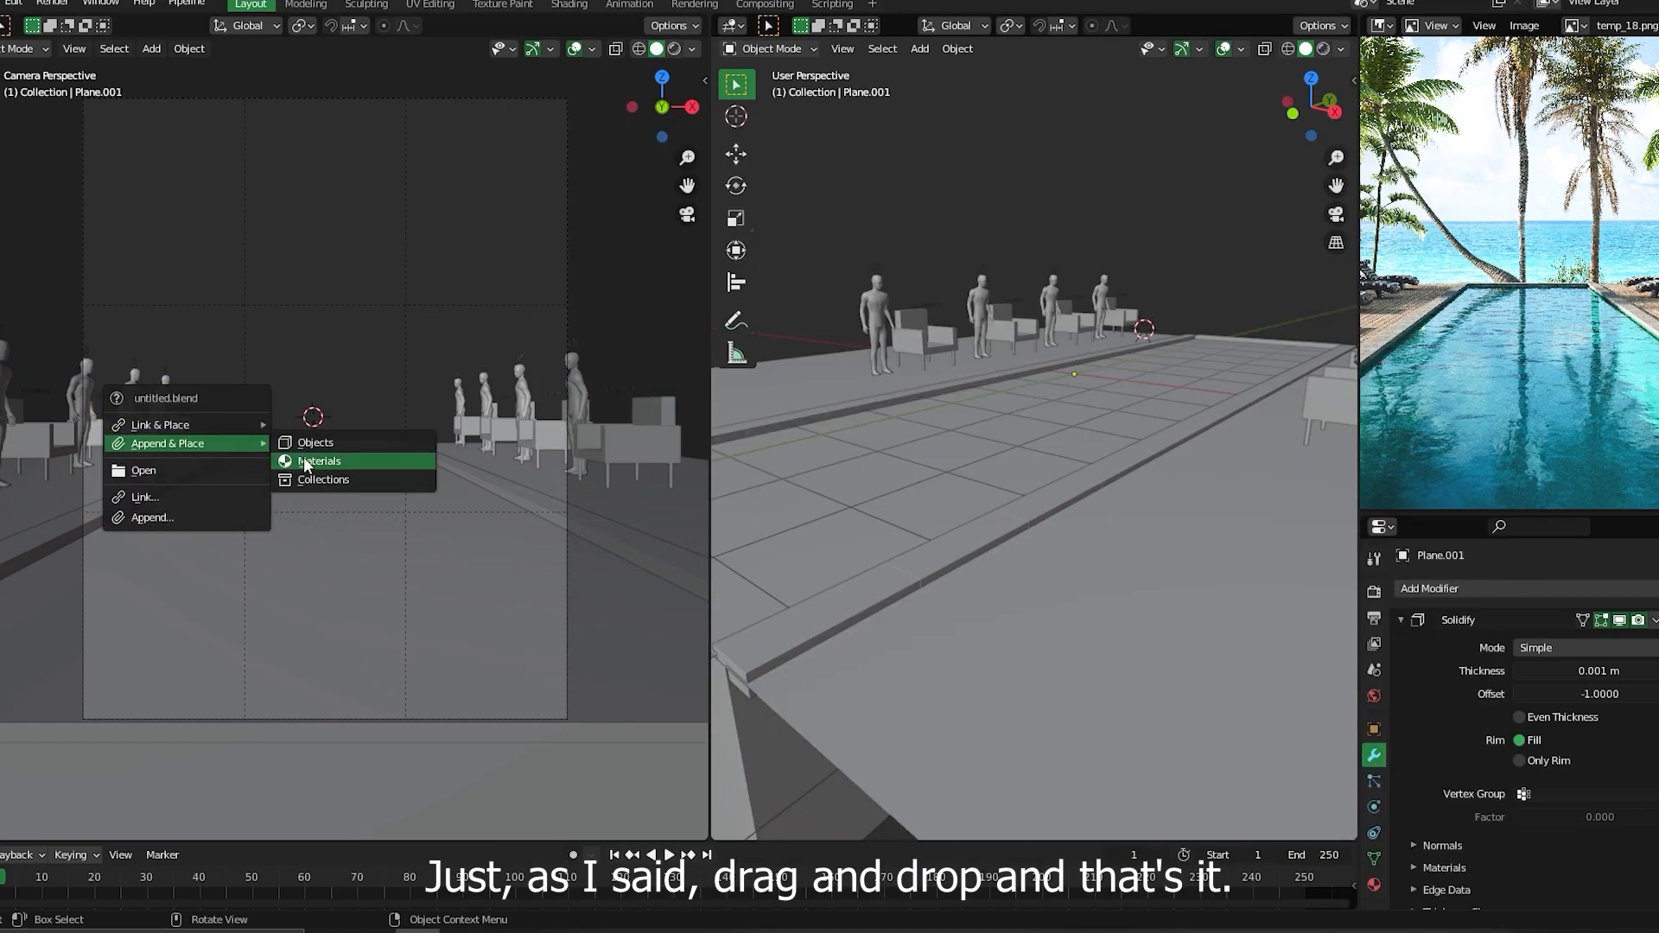
click(325, 443)
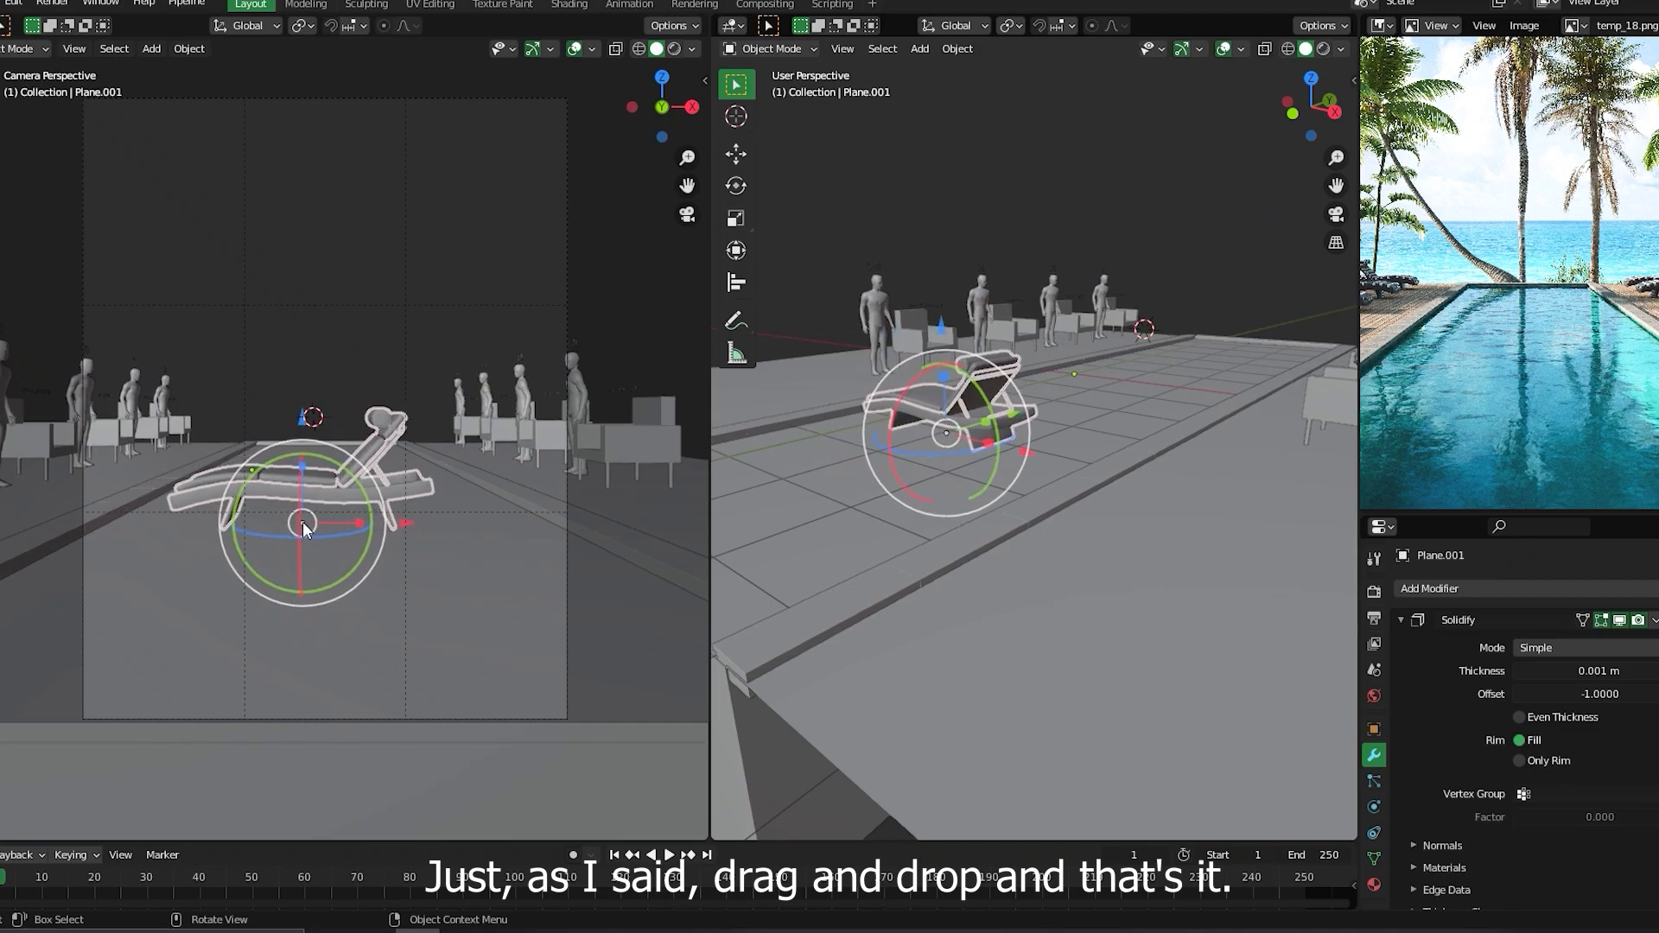
mouse_move(330, 507)
mouse_down()
mouse_move(617, 489)
mouse_move(102, 474)
mouse_move(318, 517)
mouse_move(339, 506)
mouse_up()
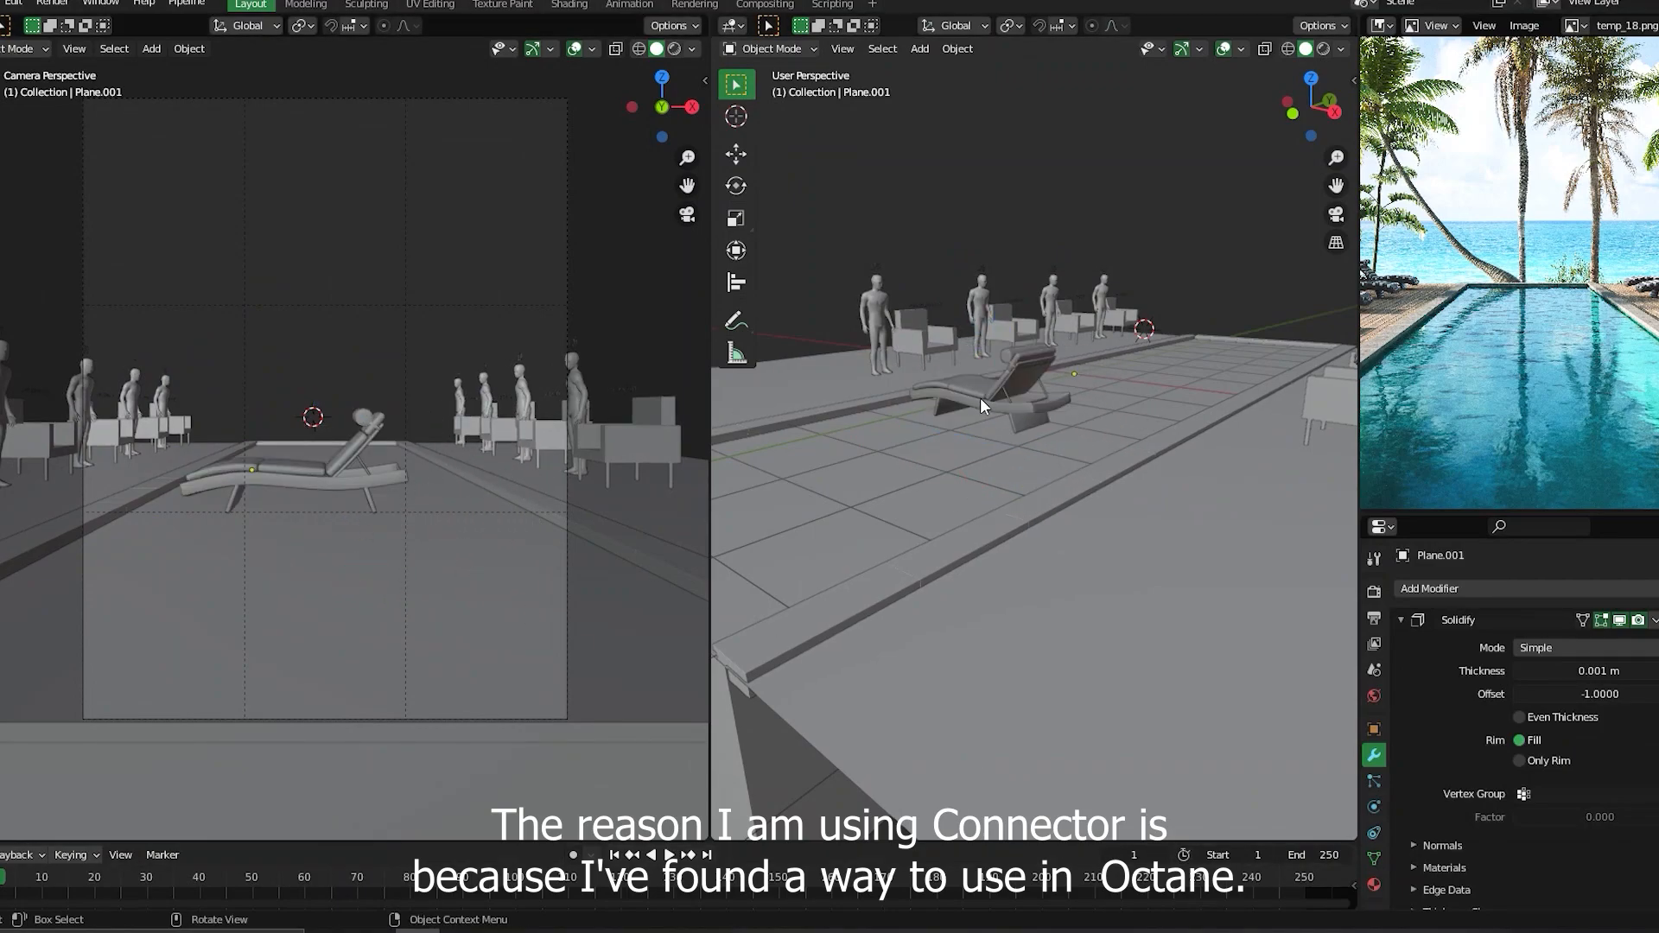
- Select all parts of the chaise over the pool and move it about 4.02 m along X onto the deck
mouse_move(980, 404)
middle_down()
mouse_move(1096, 380)
mouse_move(1054, 397)
mouse_move(1070, 373)
mouse_move(1111, 464)
middle_up()
key(shift+z)
drag(1005, 405, 1293, 556)
shift+middle_drag(1294, 557, 1210, 566)
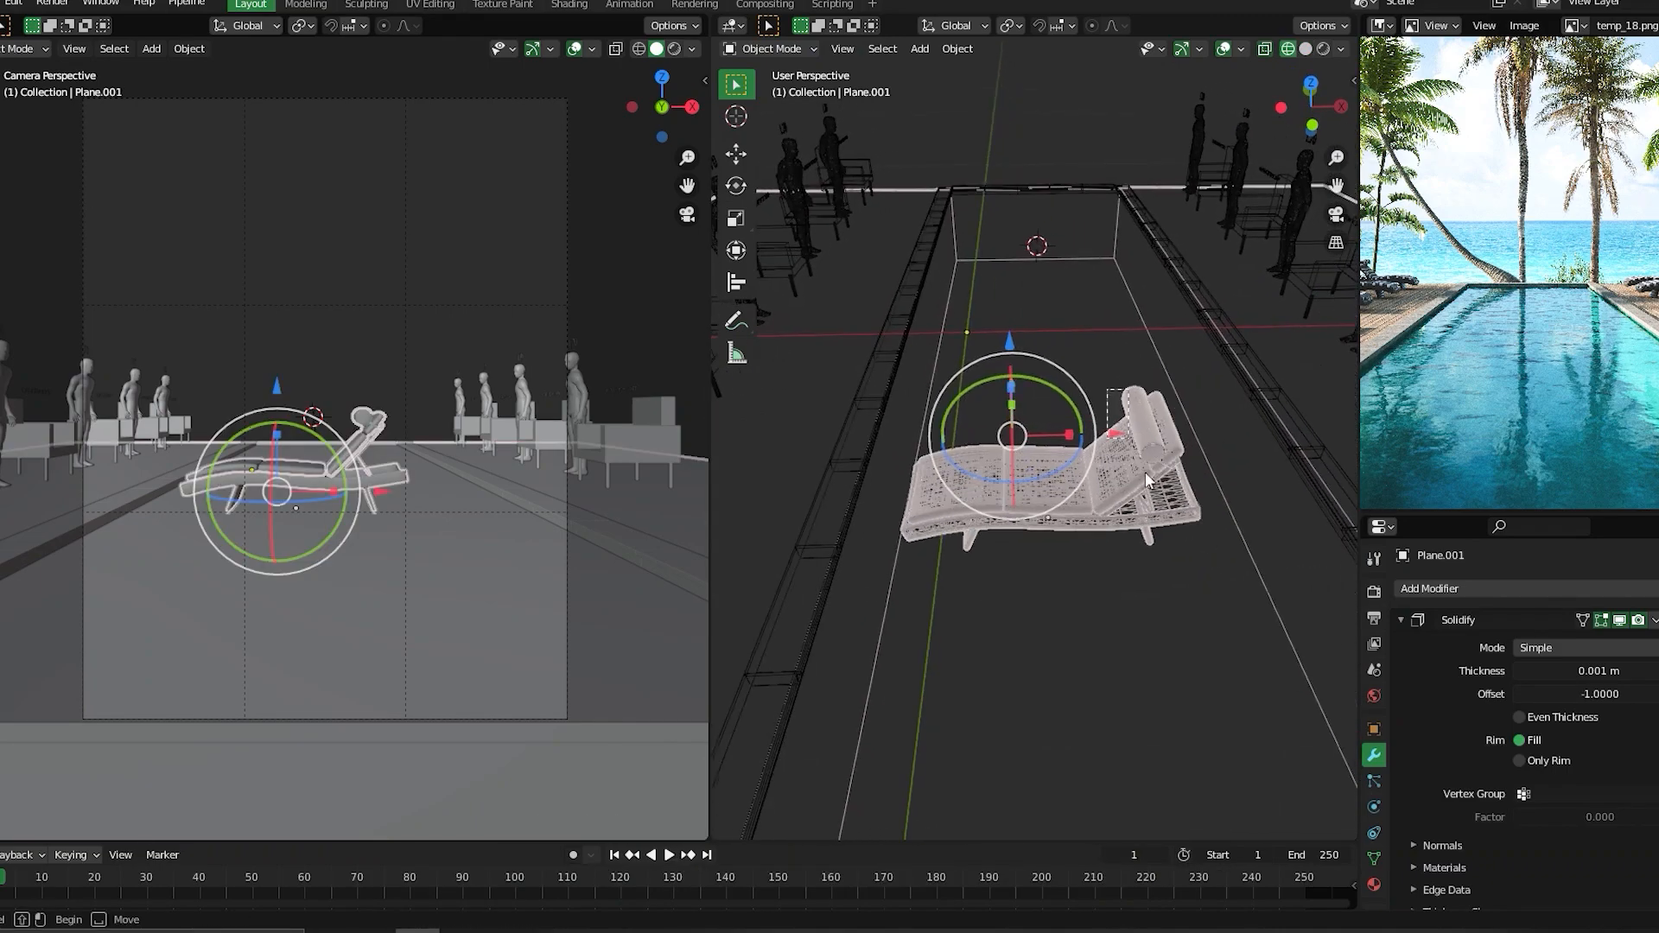
shift+drag(1144, 472, 1303, 636)
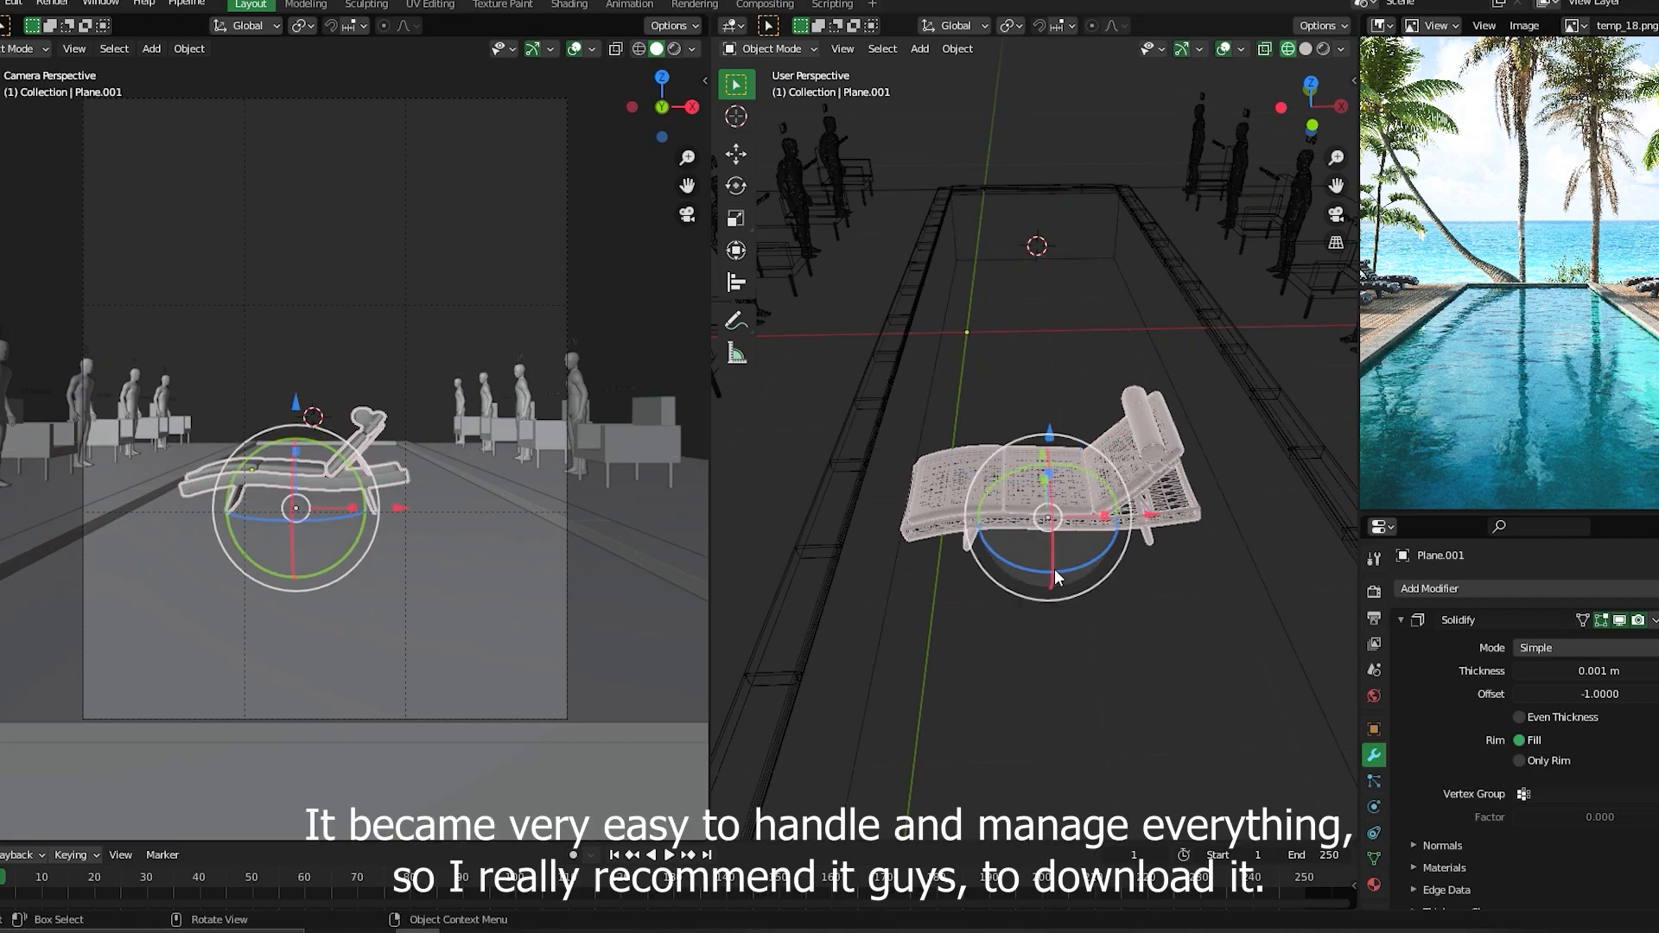
middle_drag(1037, 542, 1008, 491)
drag(996, 499, 1312, 535)
- Move the chaise about 1.66 m along Y to bring it beside the reference armchair and figure
mouse_move(1055, 536)
middle_down()
mouse_move(1091, 497)
mouse_move(1143, 484)
mouse_move(1176, 410)
mouse_move(1132, 507)
mouse_move(1277, 499)
mouse_move(1253, 495)
middle_up()
key(shift+z)
scroll(1190, 520, up, 2)
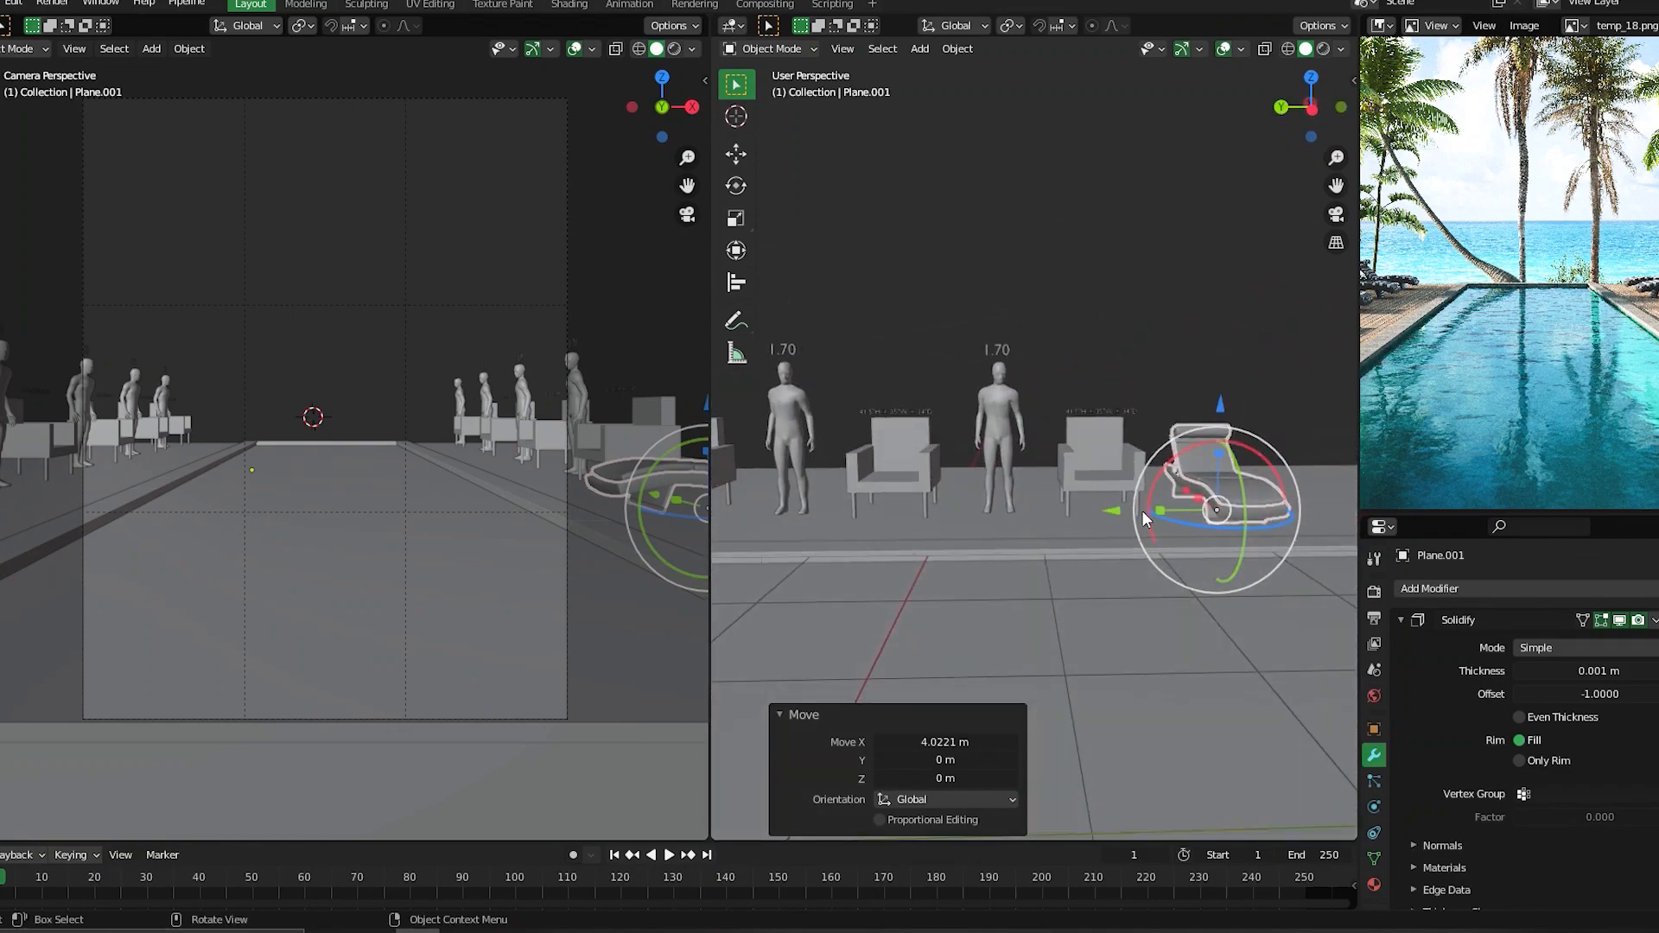
key(g)
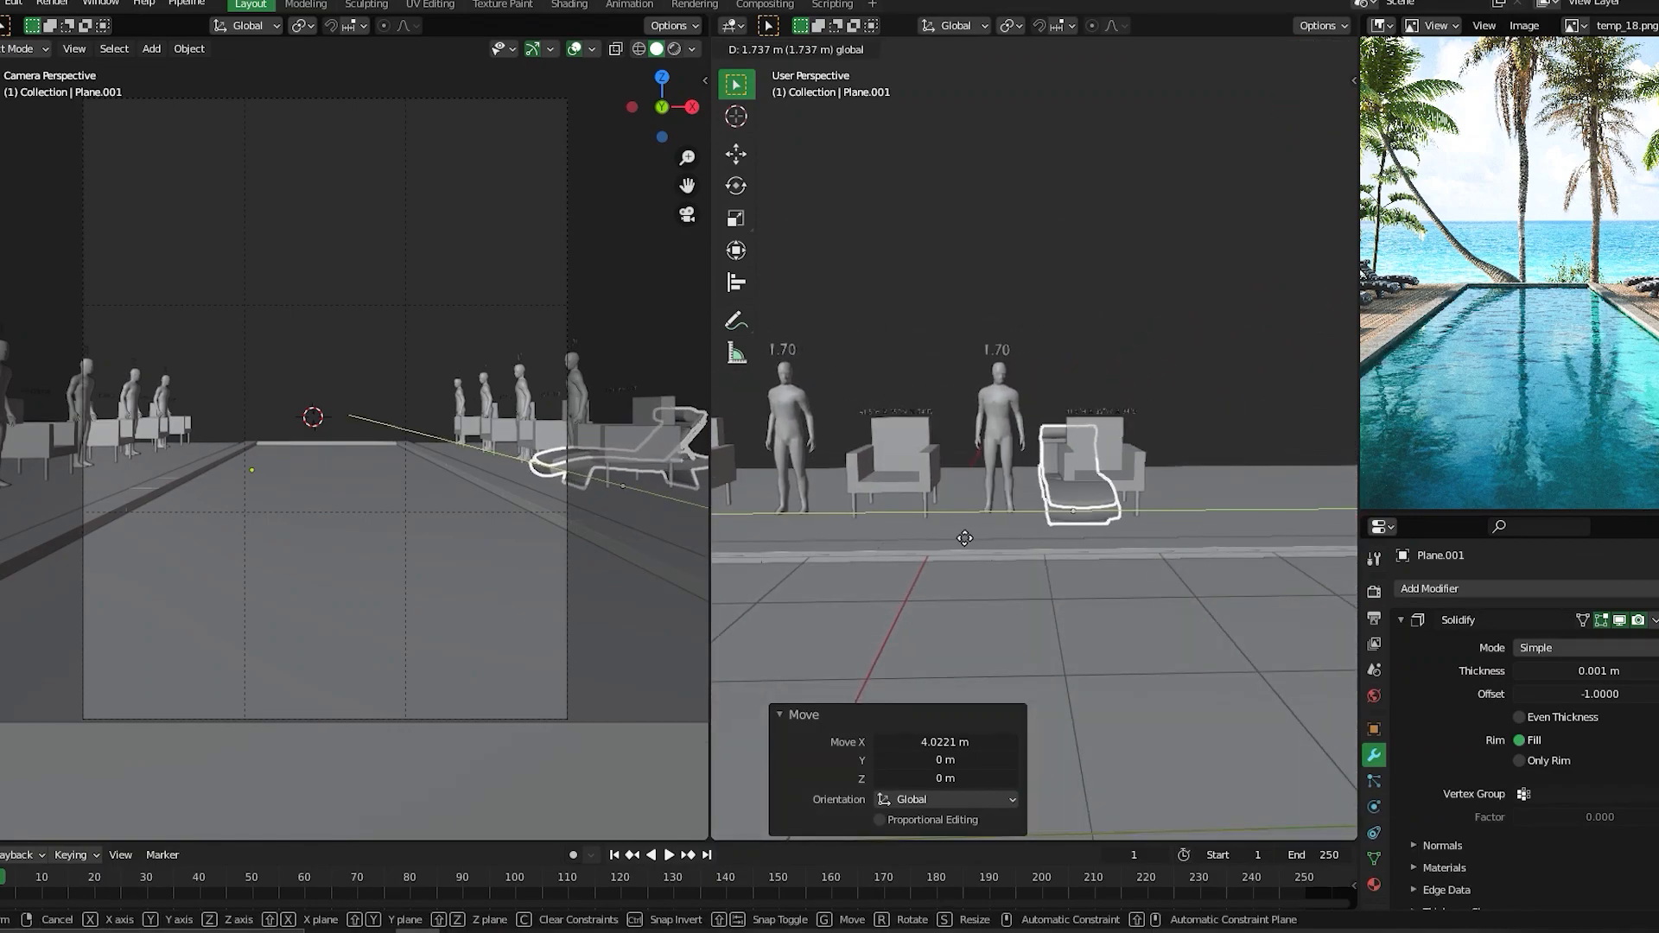
click(970, 536)
- Raise the chaise about 0.05 m along Z so its legs rest on the deck surface
scroll(985, 523, up, 2)
middle_drag(994, 514, 992, 420)
scroll(968, 546, up, 2)
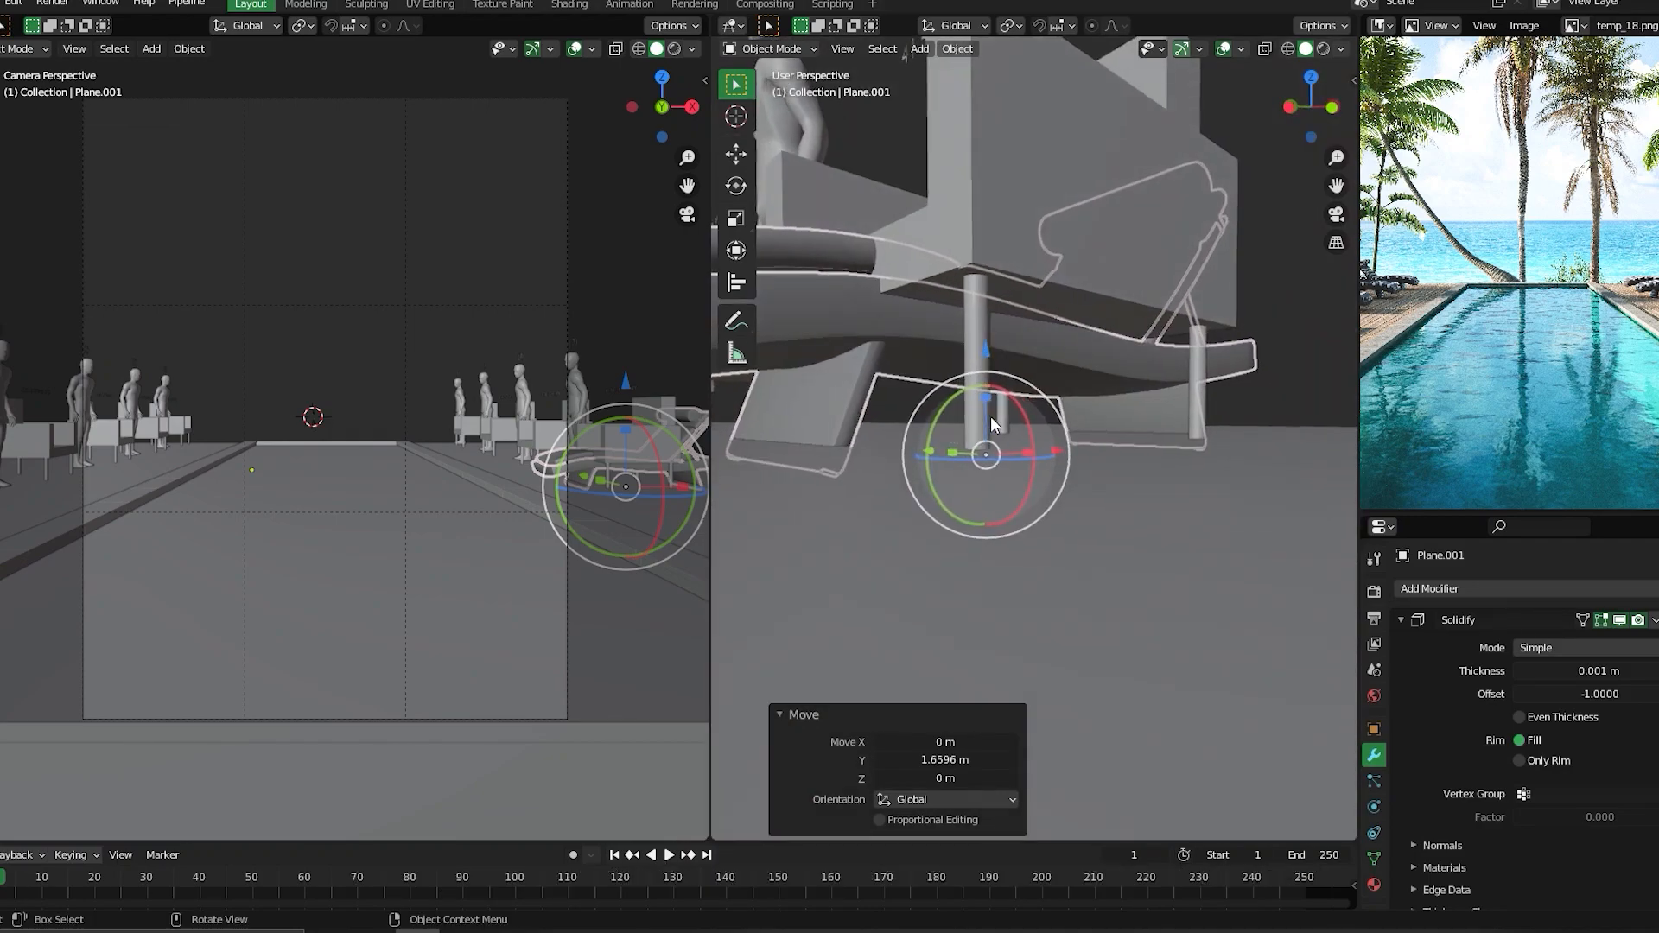
key(g)
key(z)
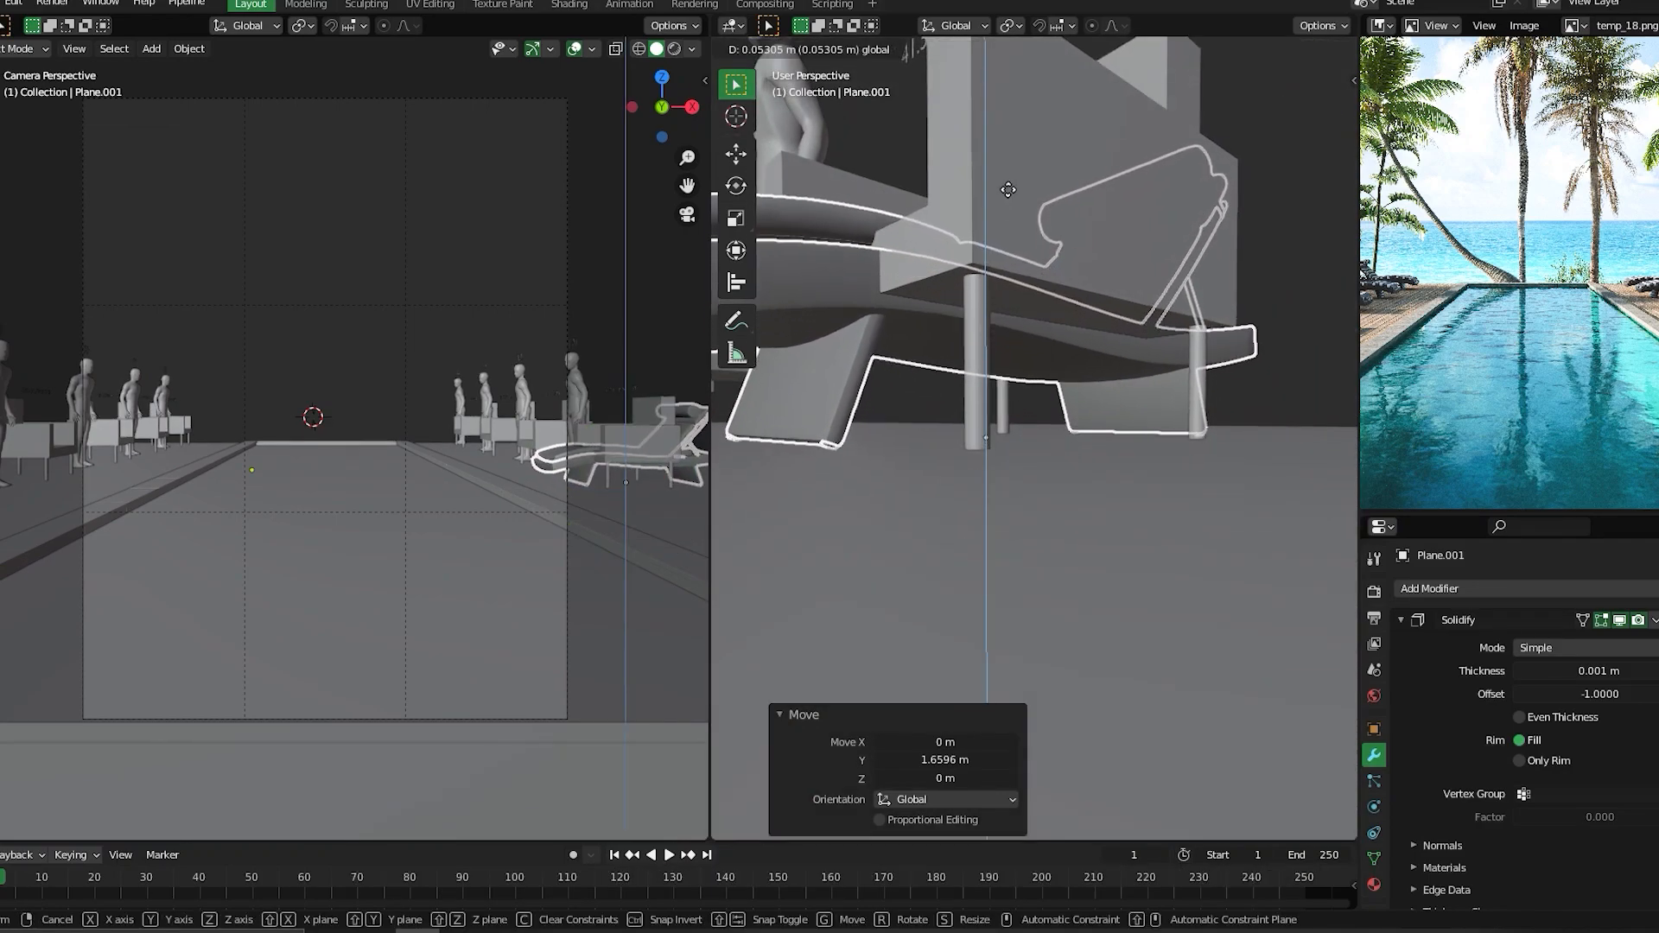
click(1006, 196)
- Shift the chaise about 0.35 m along Y, next to the reference figure
middle_drag(977, 250, 1018, 344)
key(g)
key(y)
click(892, 461)
- Scale the chaise up uniformly to 1.103 and check its legs against the deck
key(s)
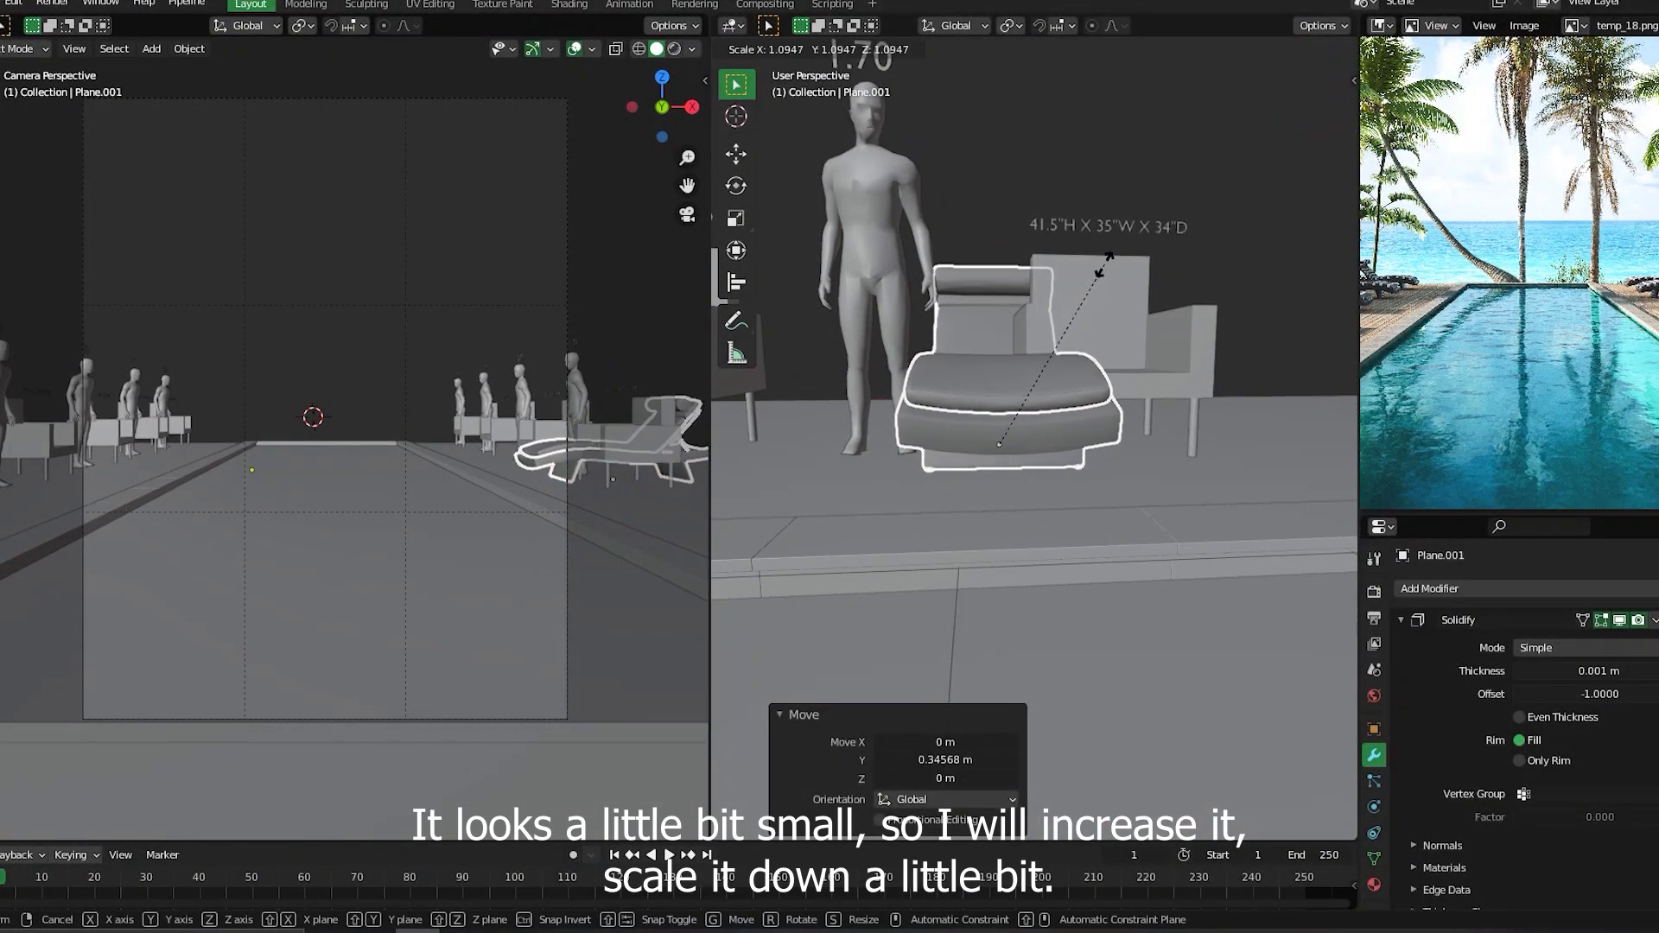
click(1108, 259)
middle_drag(1097, 276, 1030, 339)
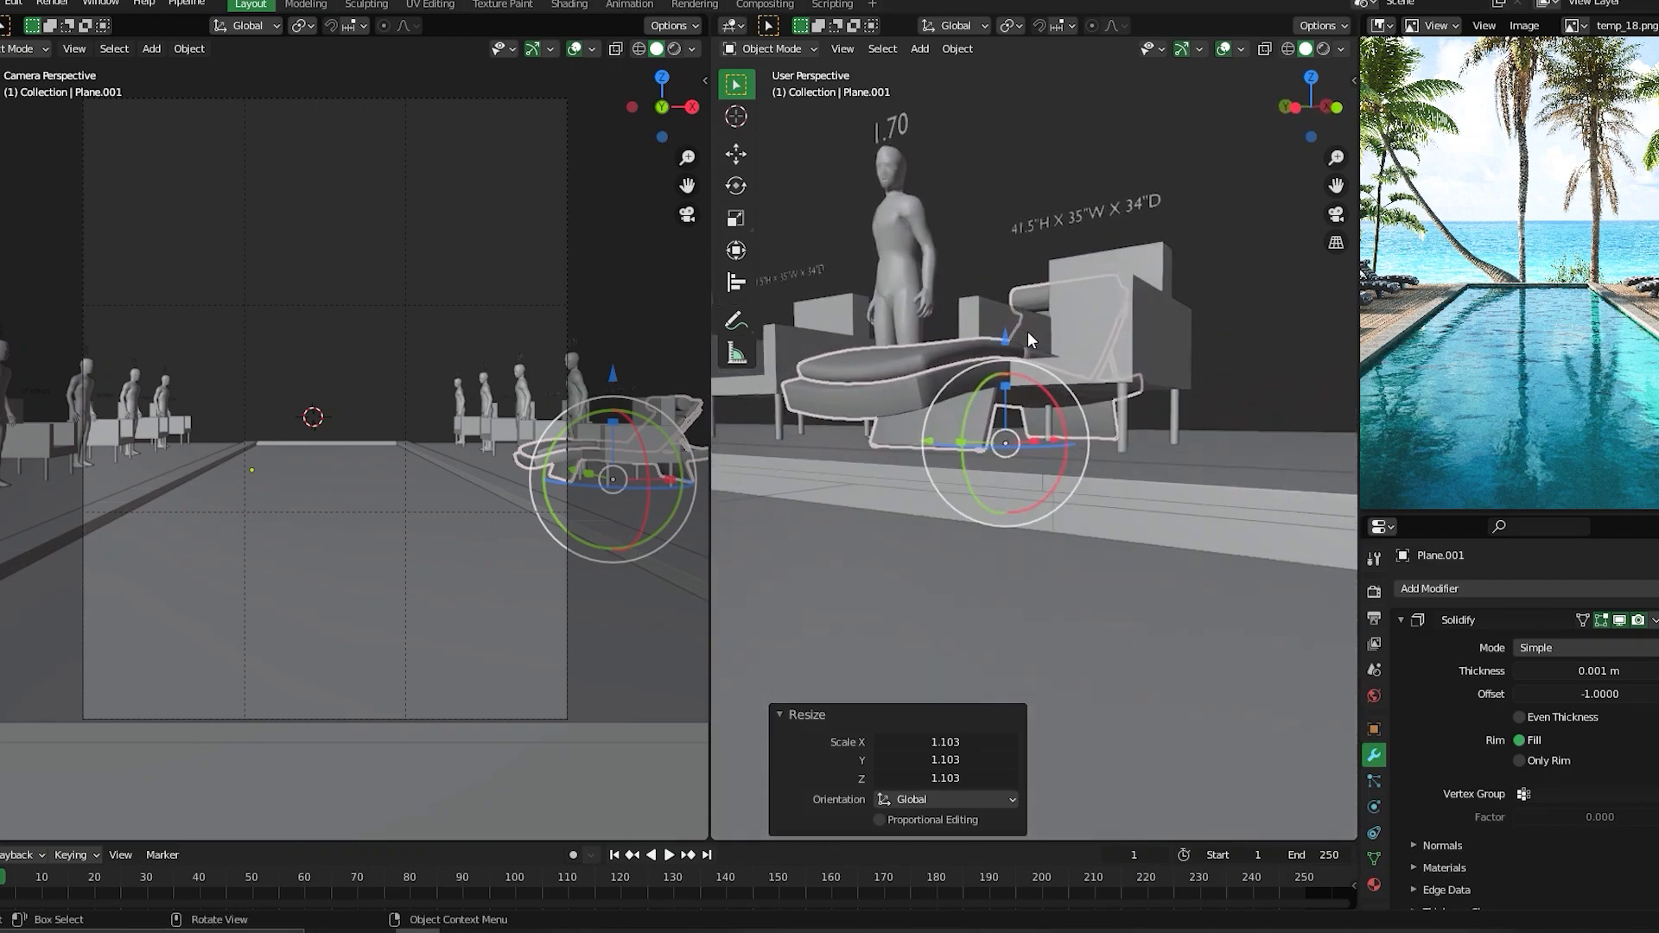
scroll(978, 396, up, 3)
scroll(988, 411, up, 2)
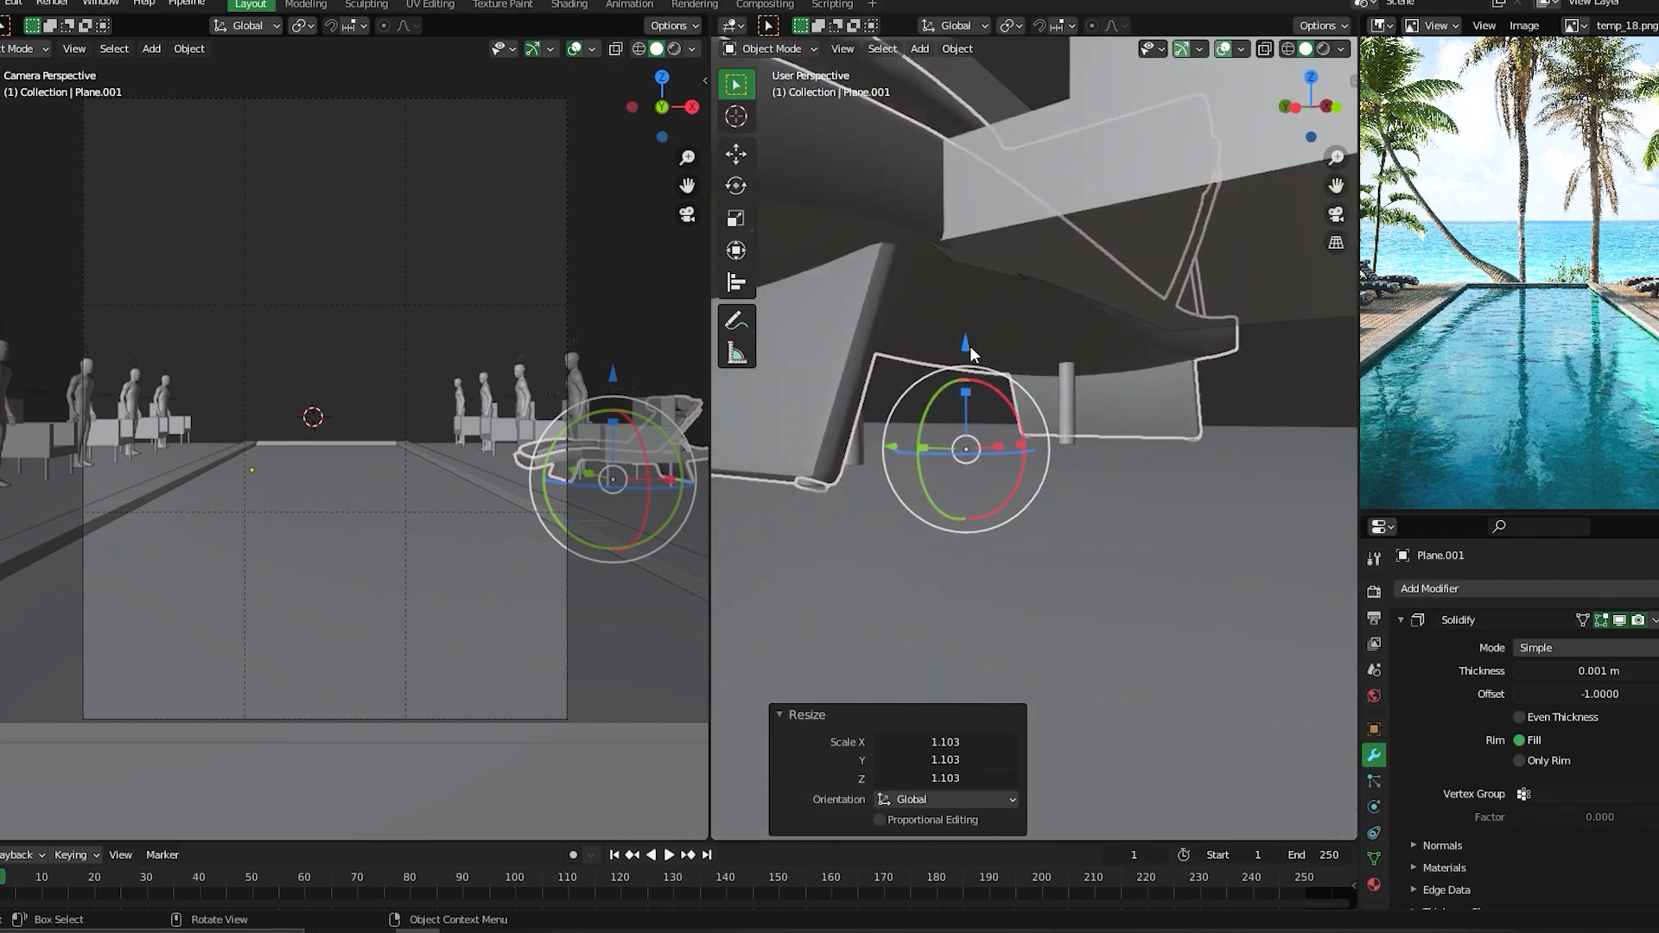
- Move the enlarged chaise about 0.56 m along Y in front of the reference figure
scroll(942, 385, down, 3)
middle_drag(940, 386, 1024, 462)
scroll(1044, 453, down, 2)
drag(914, 444, 830, 440)
middle_drag(855, 418, 942, 292)
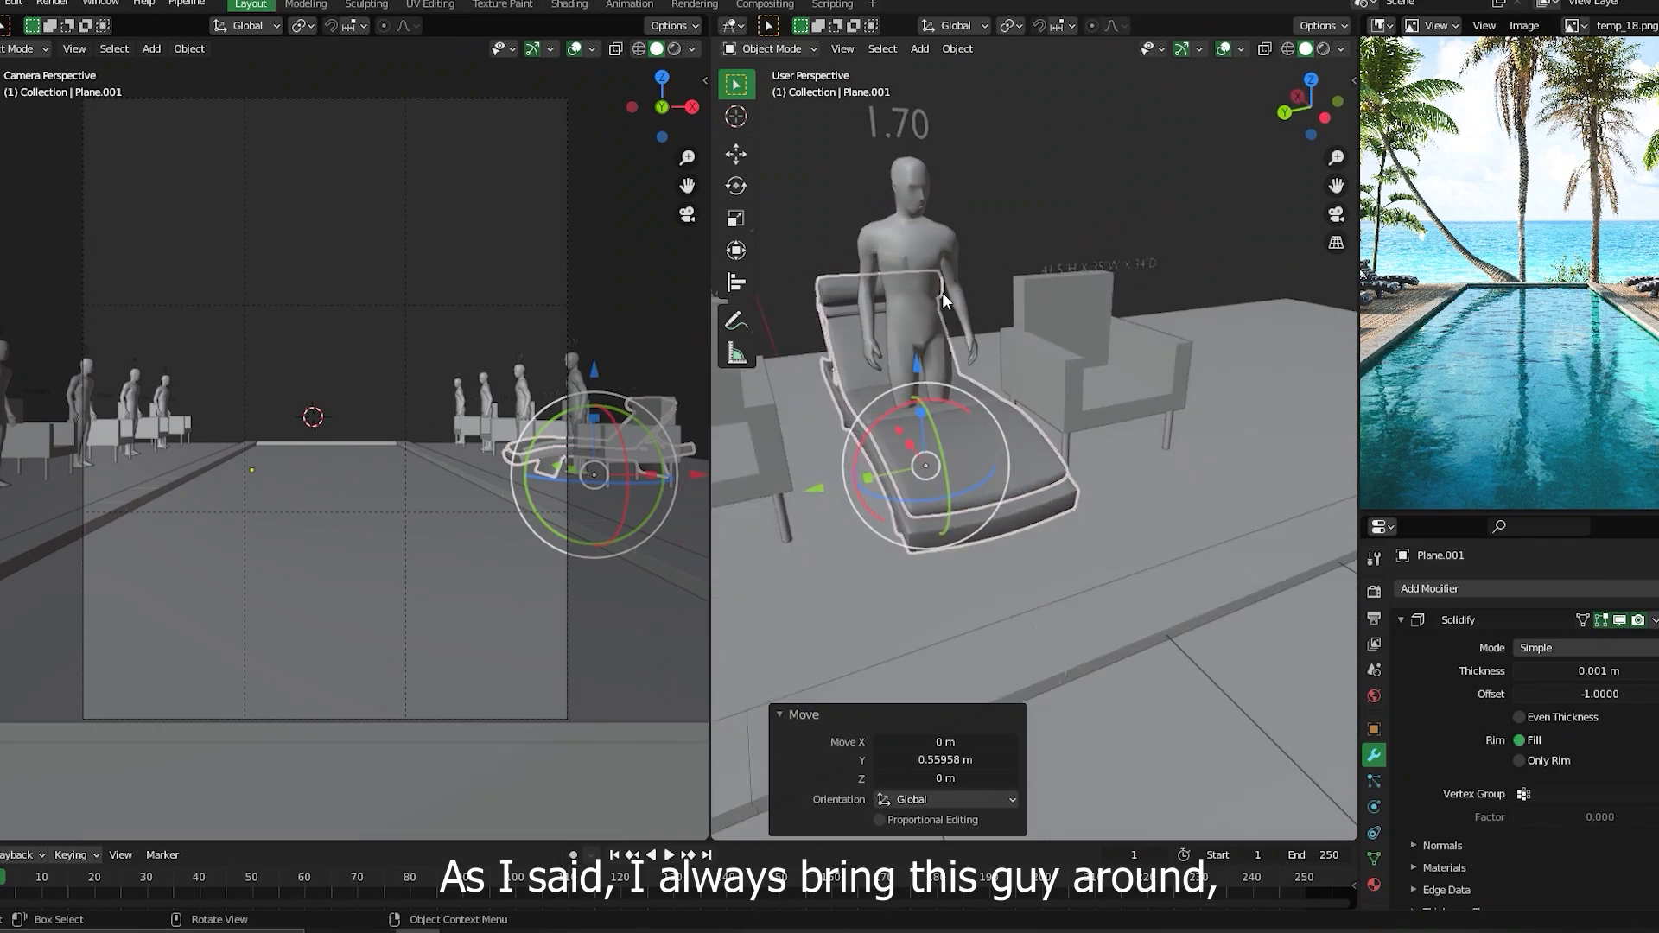
- Try tilting the 1.70 reference figure 50.5° about Y and shift it about -0.49 m along X over the chaise
click(942, 290)
drag(950, 446, 878, 396)
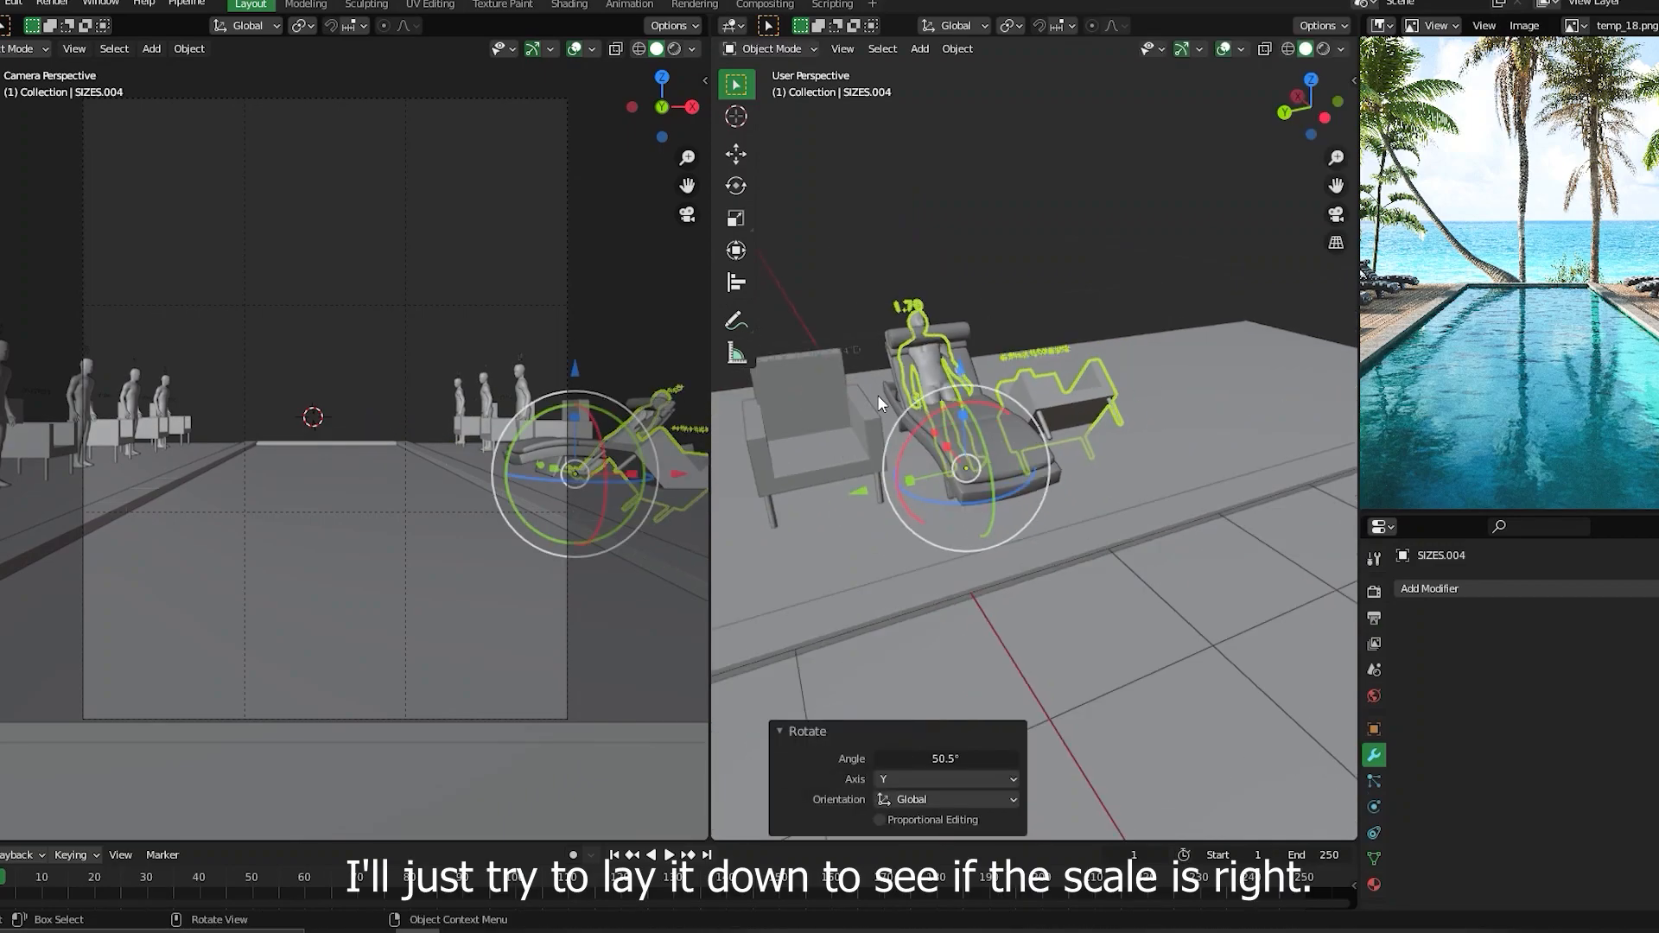
middle_drag(878, 395, 1014, 398)
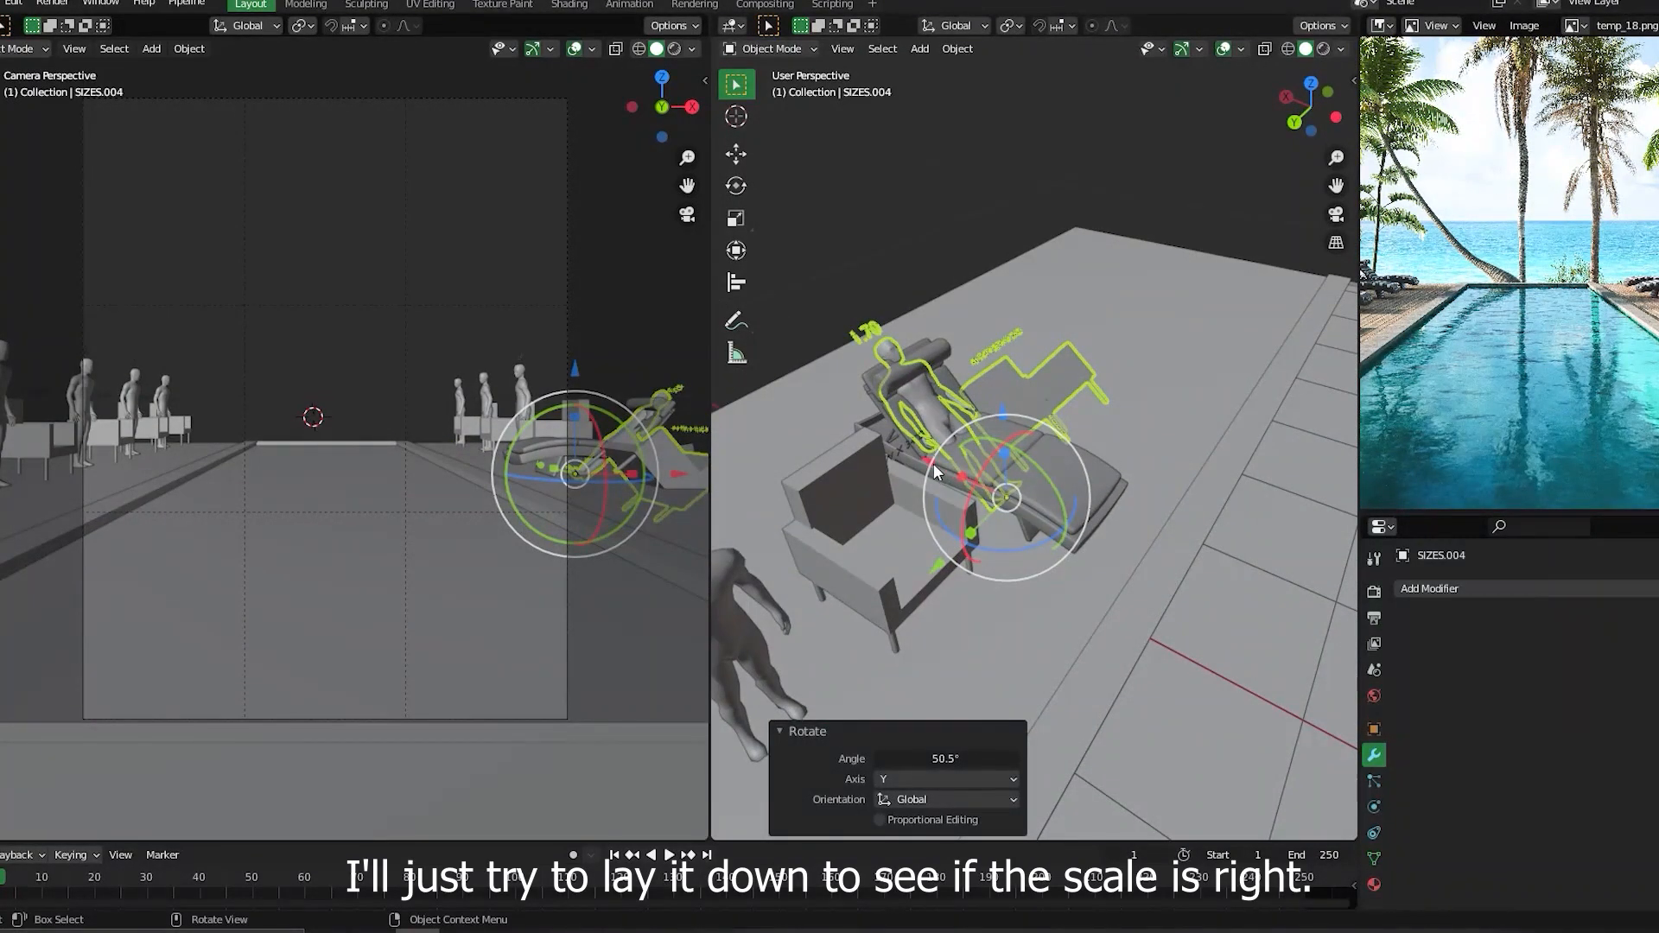
drag(936, 463, 985, 484)
- Tilt the reference figure further about Y and reposition it on the cushions to compare its size with the chaise
key(r)
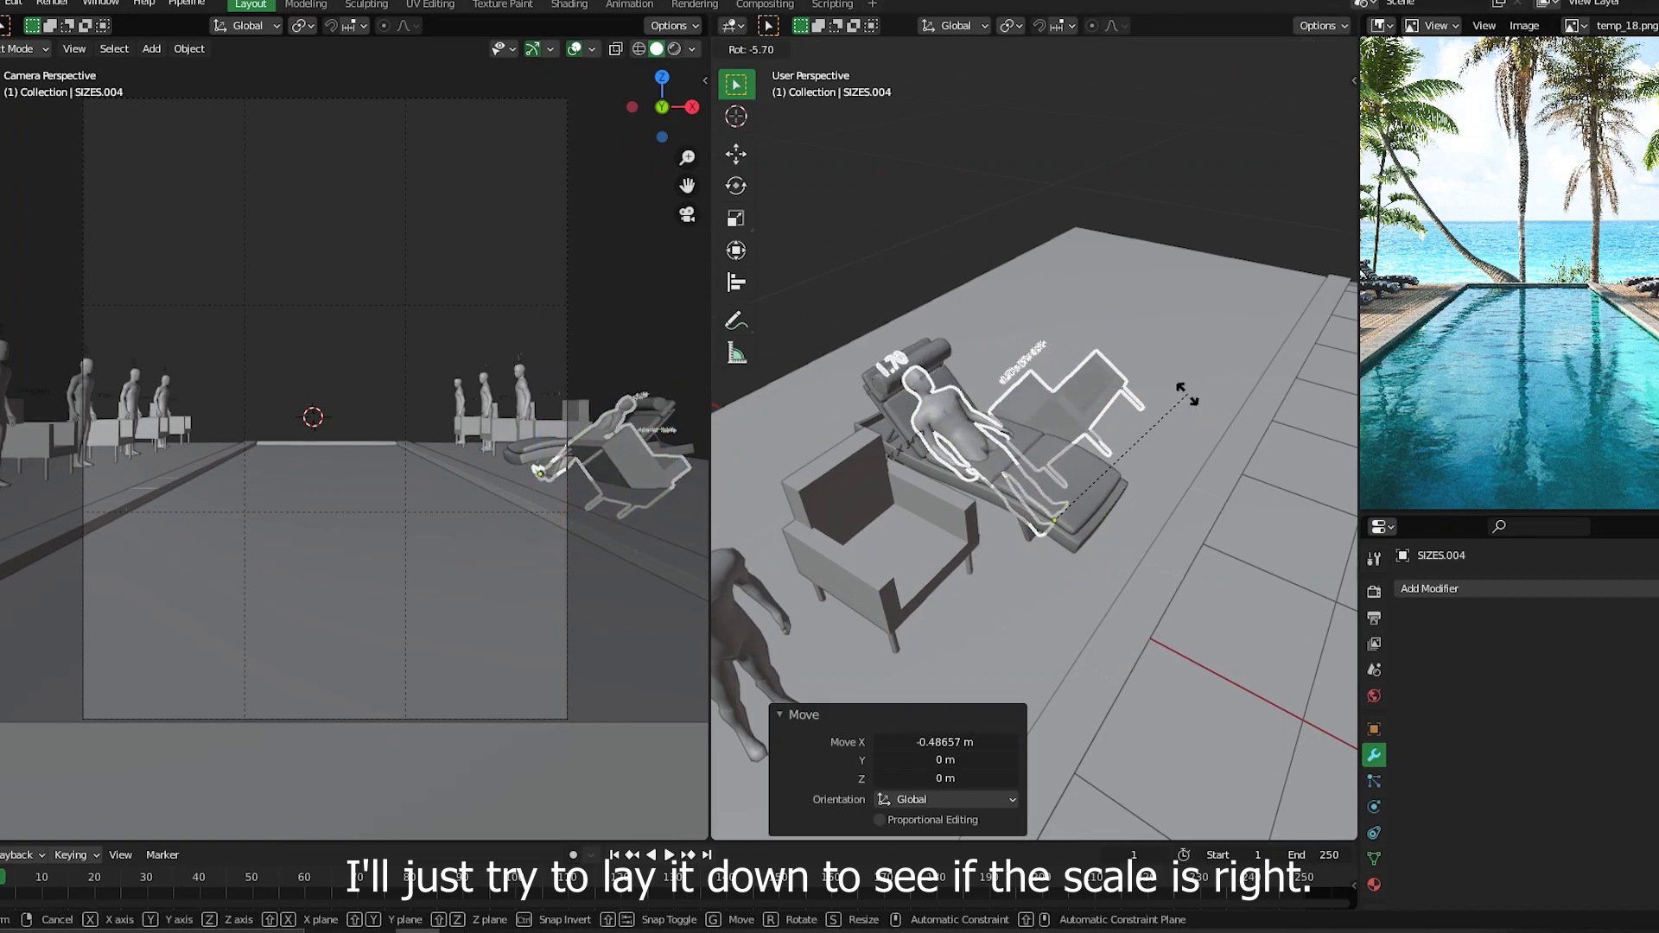
mouse_move(1179, 387)
key(x)
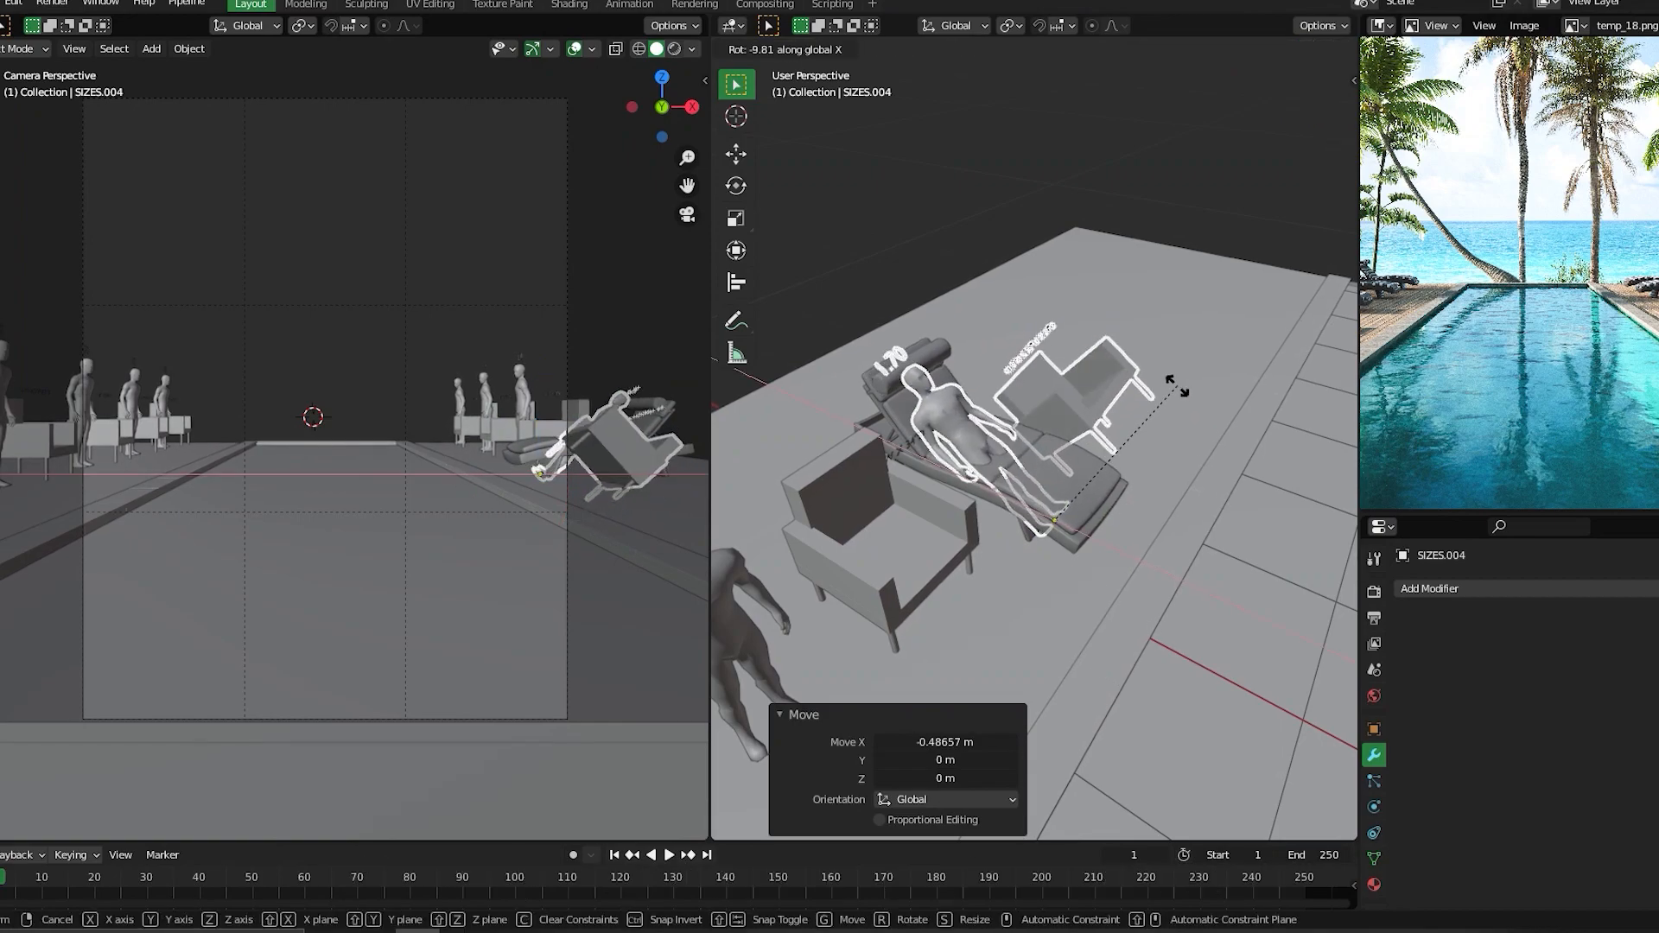
key(y)
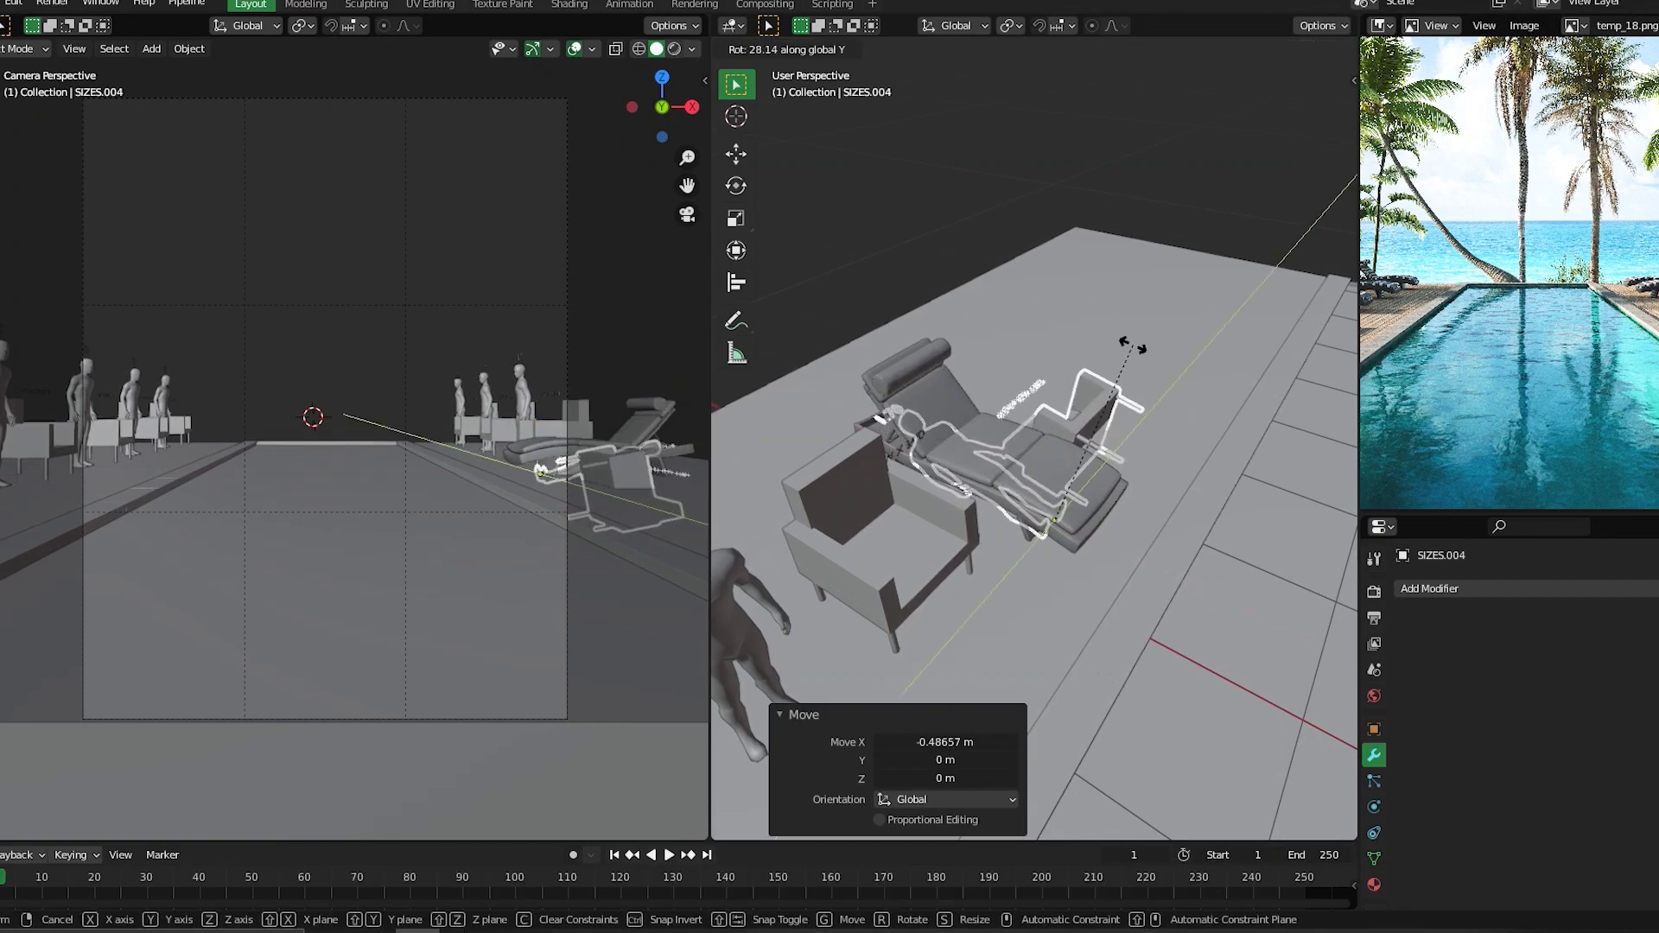
click(1051, 447)
drag(1060, 435, 1075, 390)
drag(978, 437, 1068, 478)
middle_drag(1068, 479, 847, 551)
scroll(962, 364, up, 4)
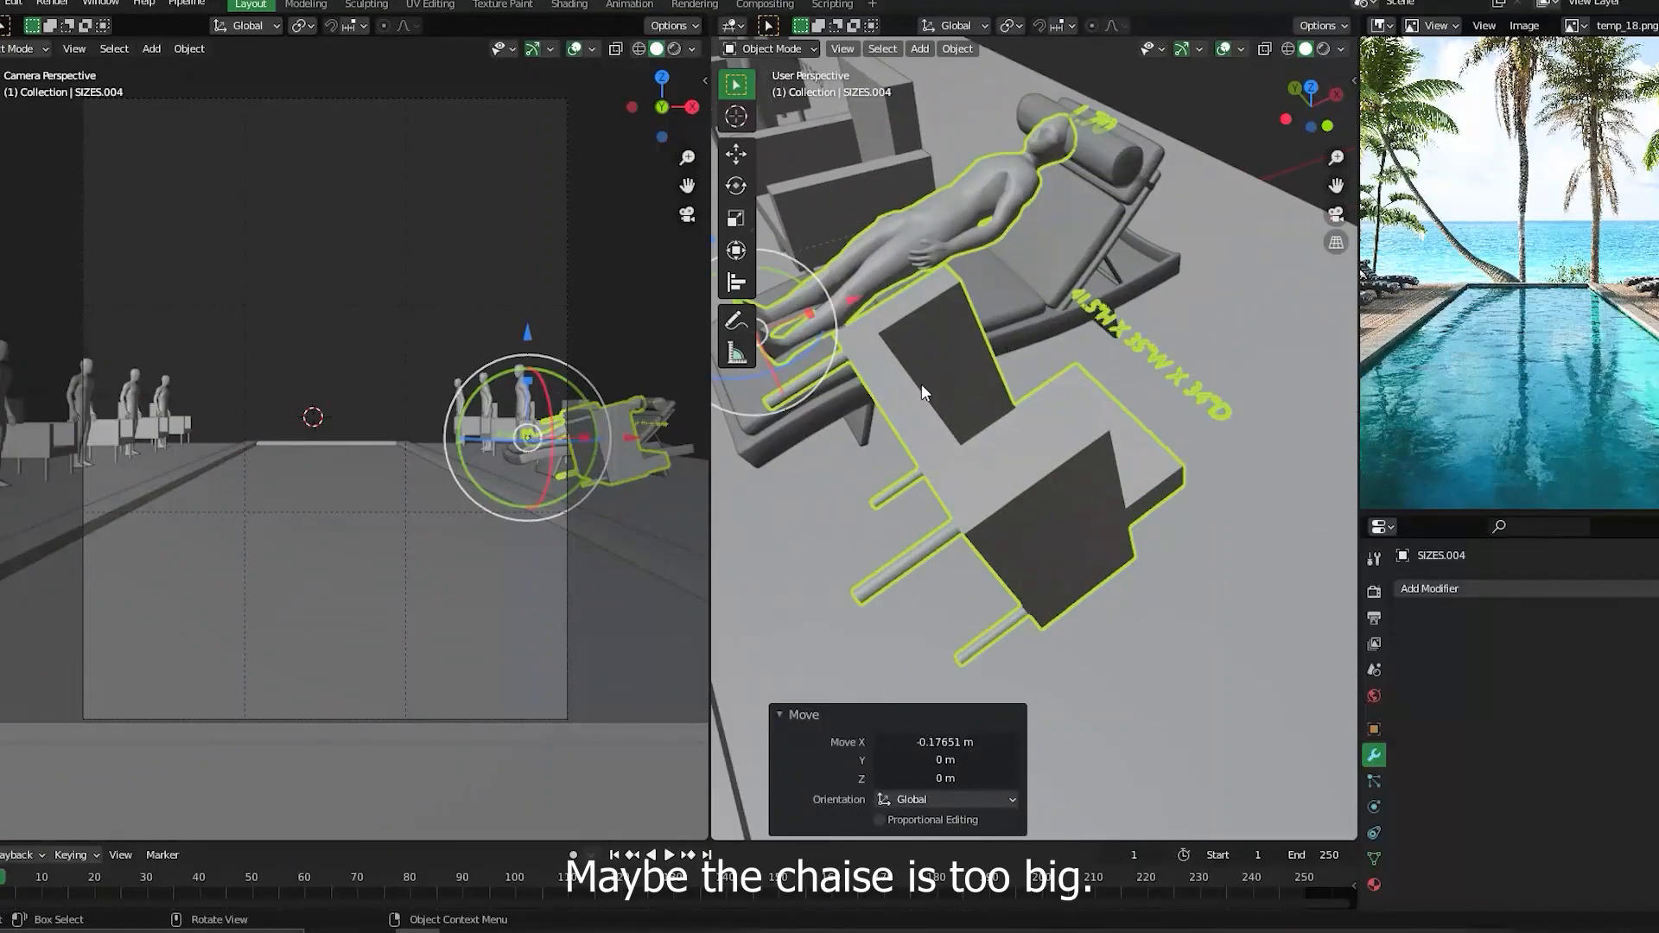
middle_drag(921, 384, 1237, 401)
scroll(989, 307, down, 1)
- Undo the reference figure's test pose and scale the chaise down to about 0.97
key(ctrl+z)
key(ctrl+z)
key(ctrl+z)
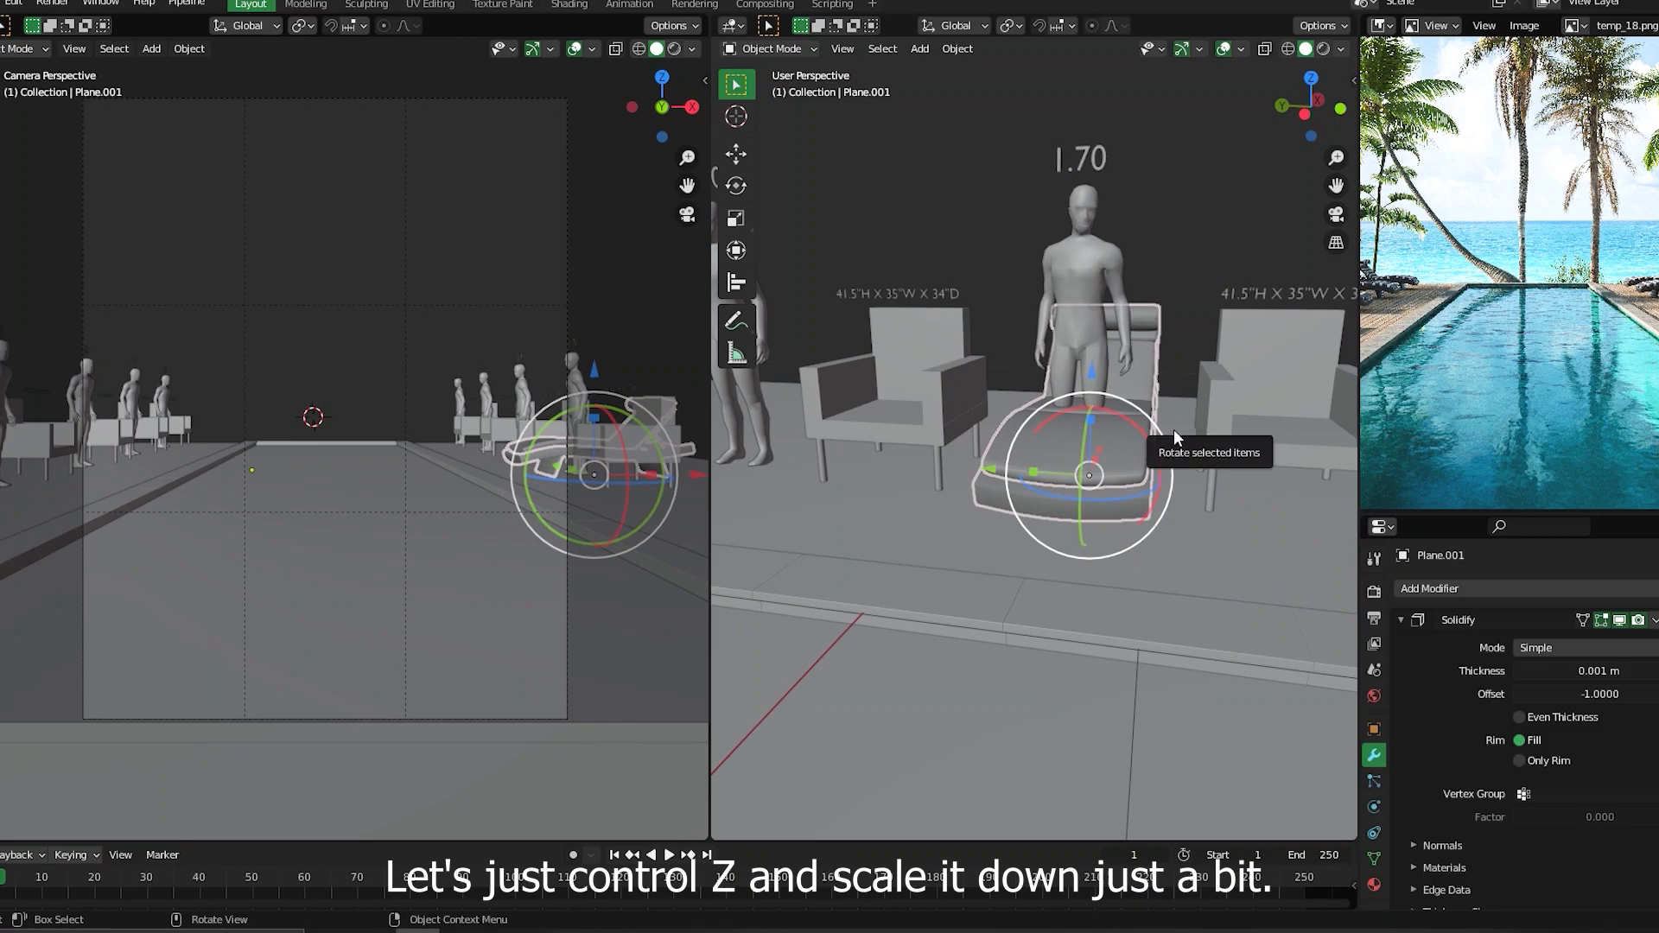
key(ctrl+z)
key(s)
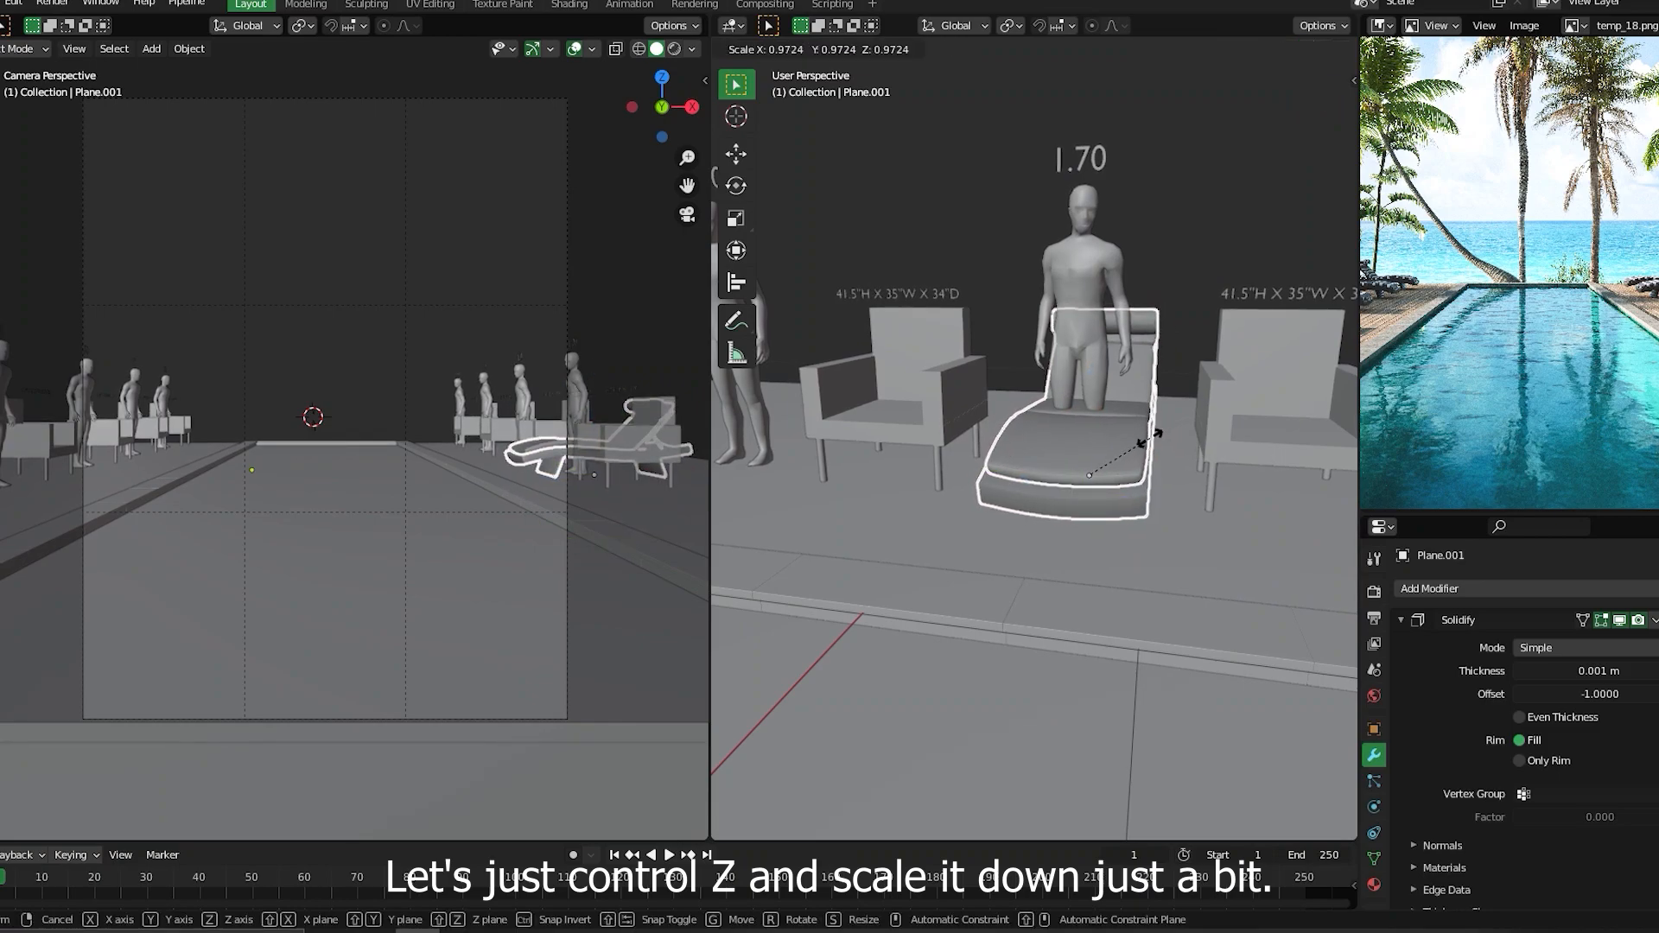
click(1137, 432)
- Tilt the reference figure back about Y, raise it about 0.46 m and slide it along X to test the chaise's scale
click(1096, 316)
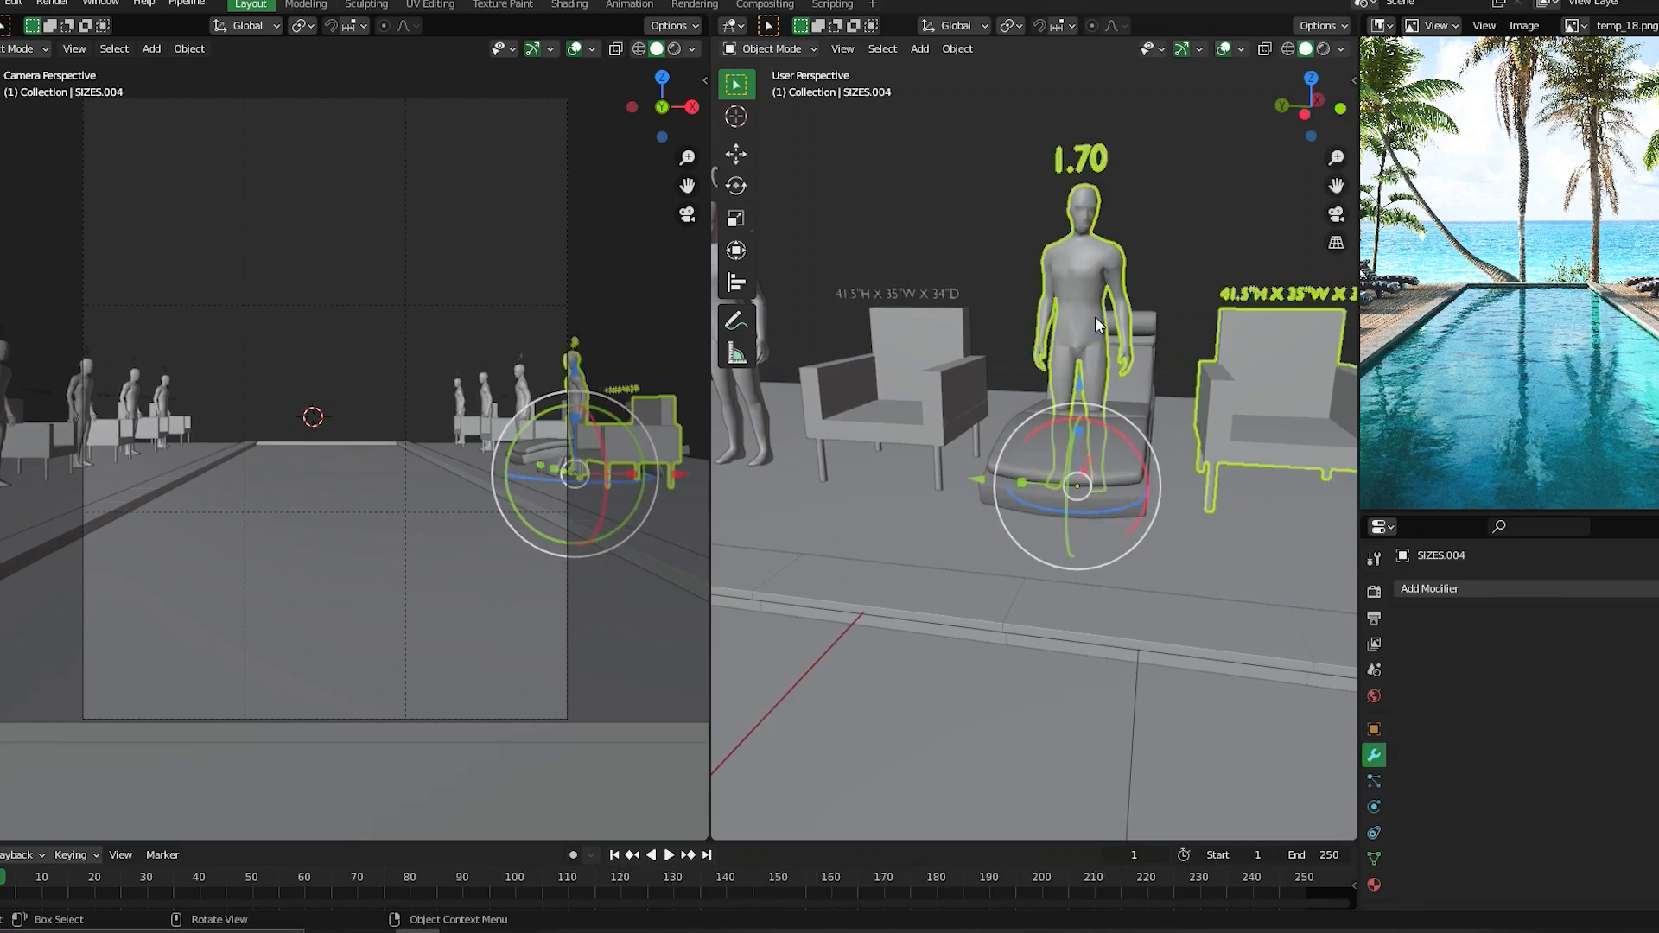
key(r)
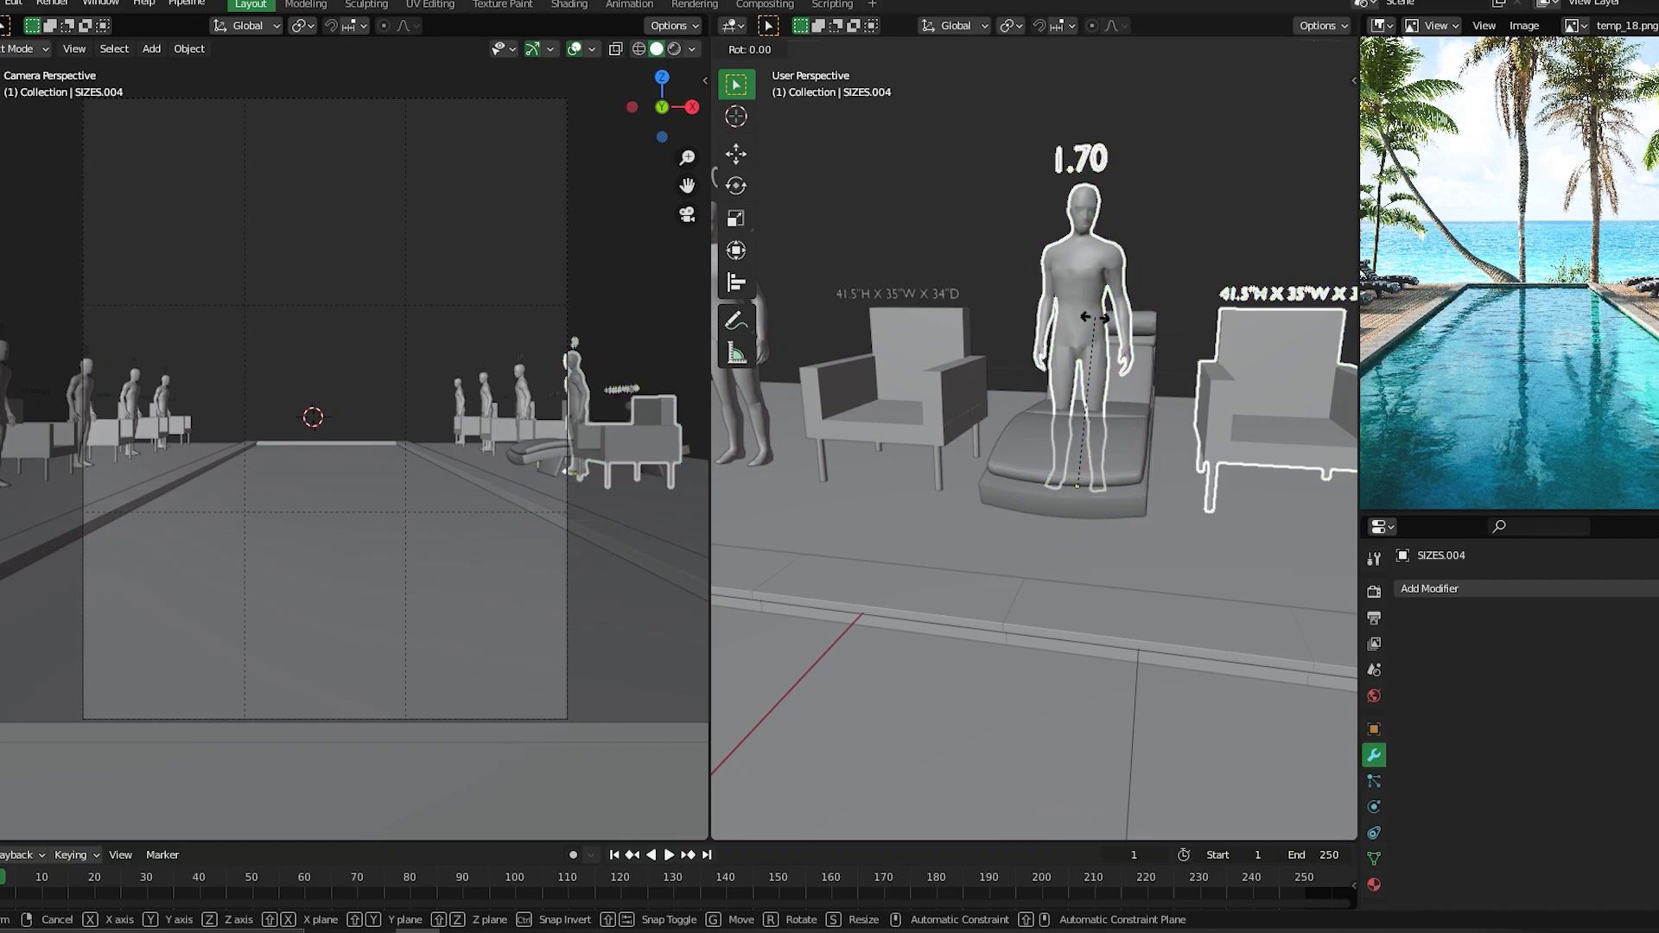
key(y)
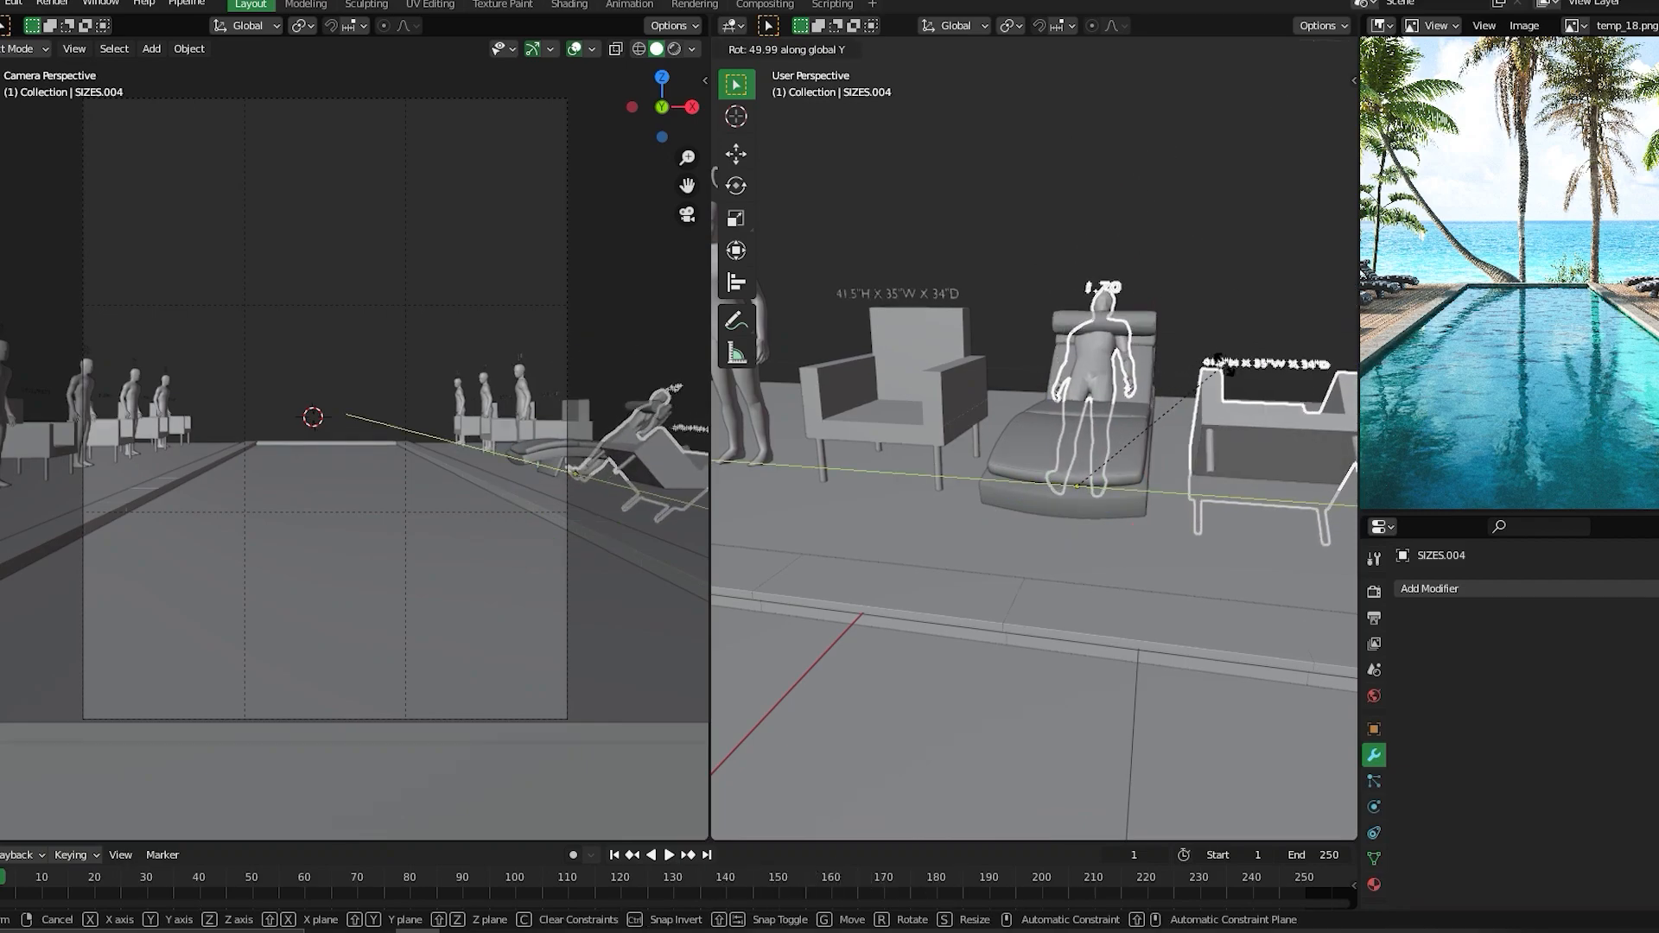
click(1219, 358)
middle_drag(1175, 448, 1033, 496)
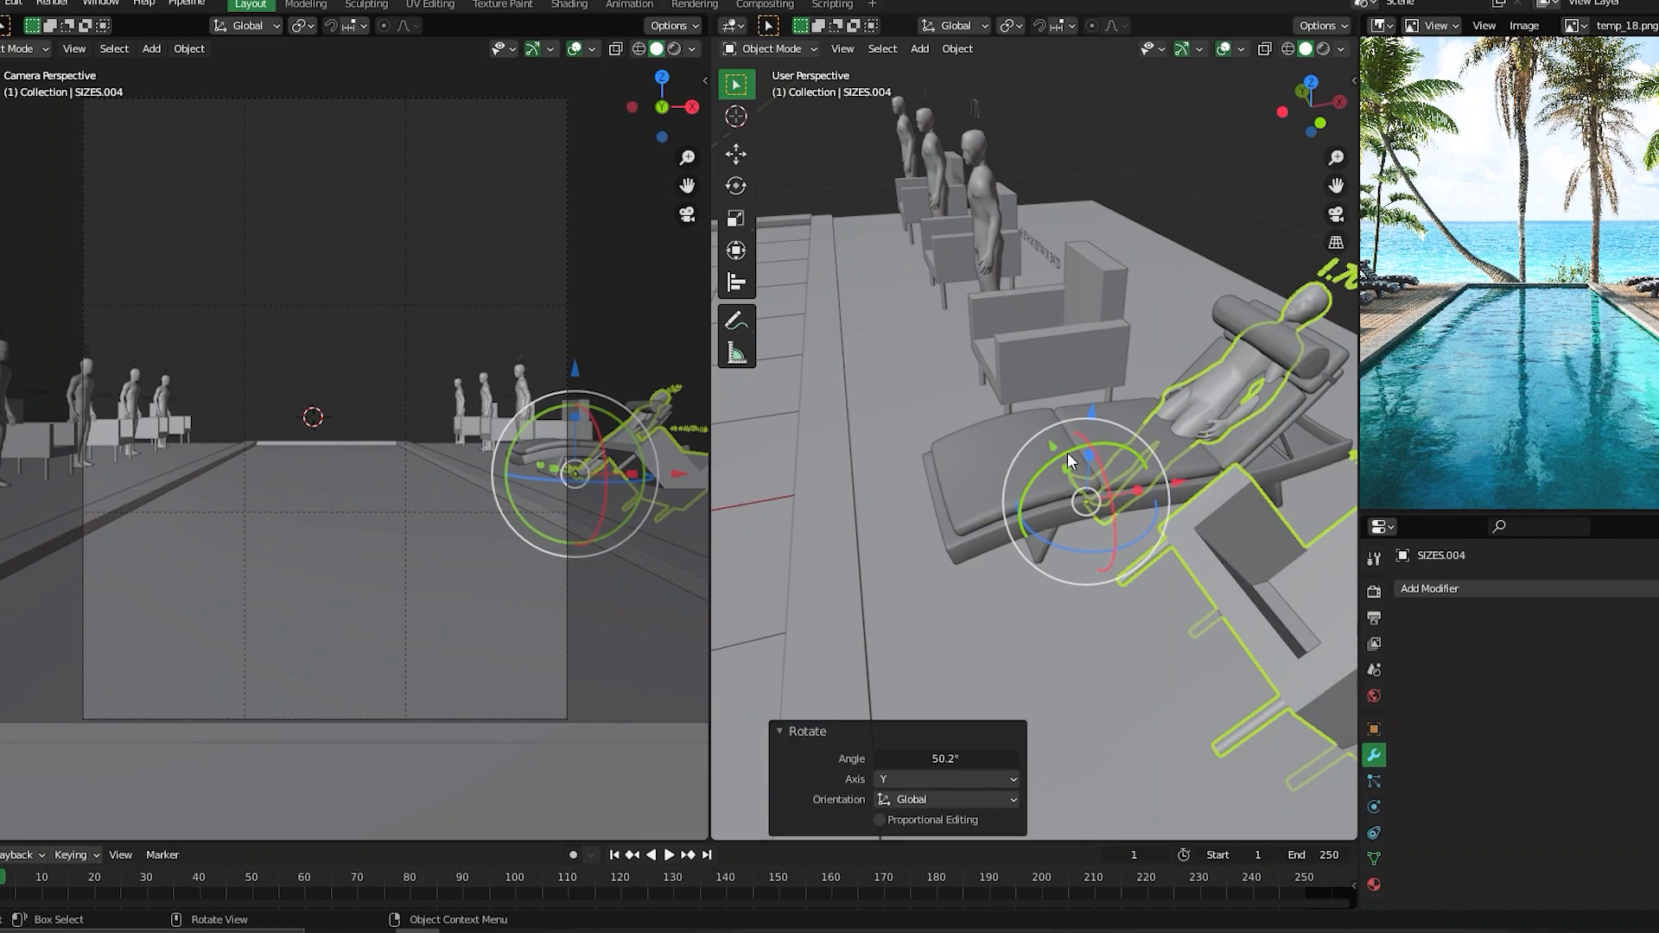
drag(1066, 453, 1063, 473)
drag(1091, 407, 1094, 339)
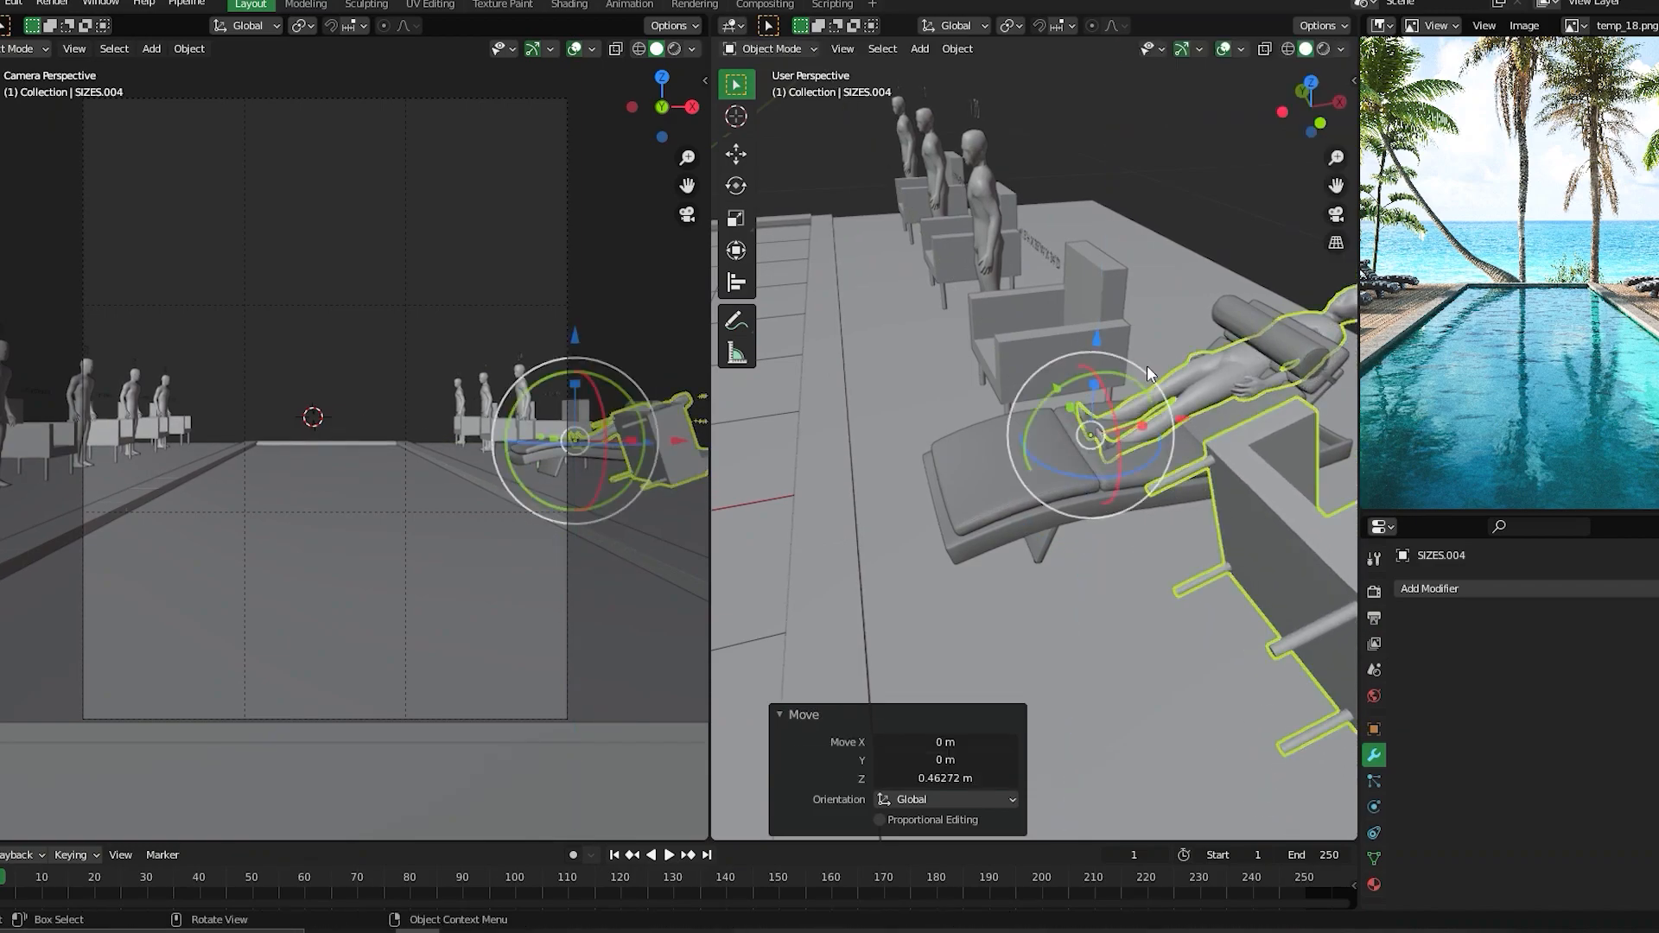
drag(1173, 420, 1036, 467)
- Delete the posed reference figure and the other three figure-and-armchair sets on the chaise's deck
key(x)
click(1034, 465)
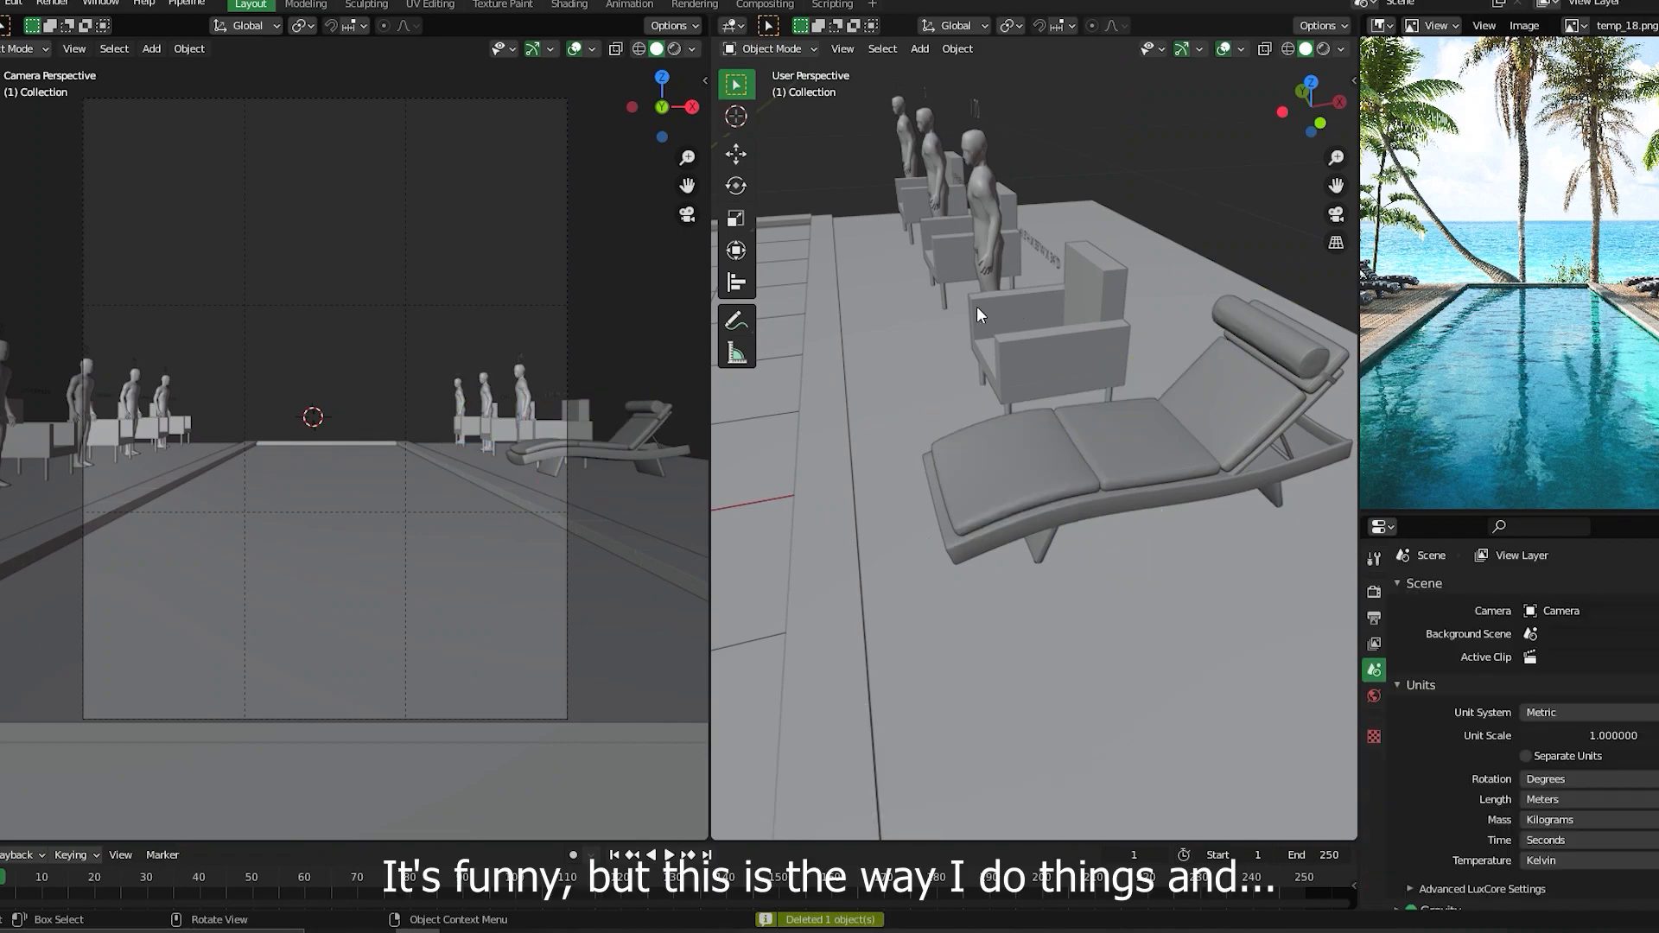
scroll(969, 318, down, 2)
middle_drag(898, 397, 1091, 385)
scroll(1028, 387, down, 1)
click(977, 398)
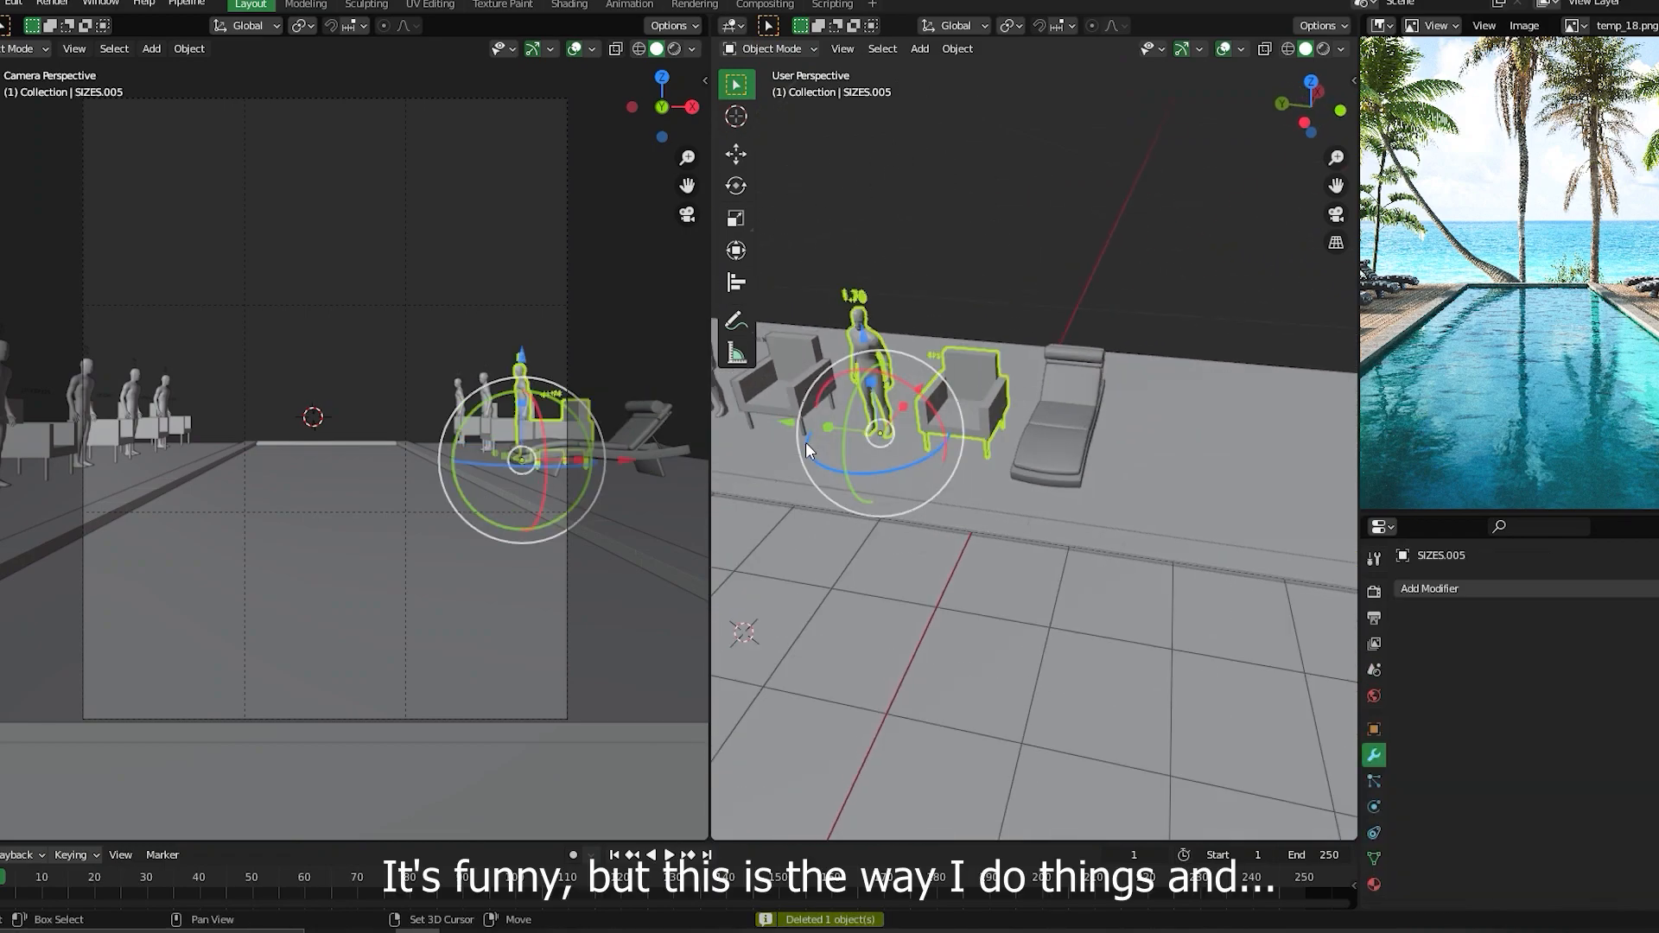
shift+middle_drag(806, 442, 1011, 425)
shift+click(987, 374)
shift+click(829, 355)
shift+middle_drag(844, 398, 1041, 424)
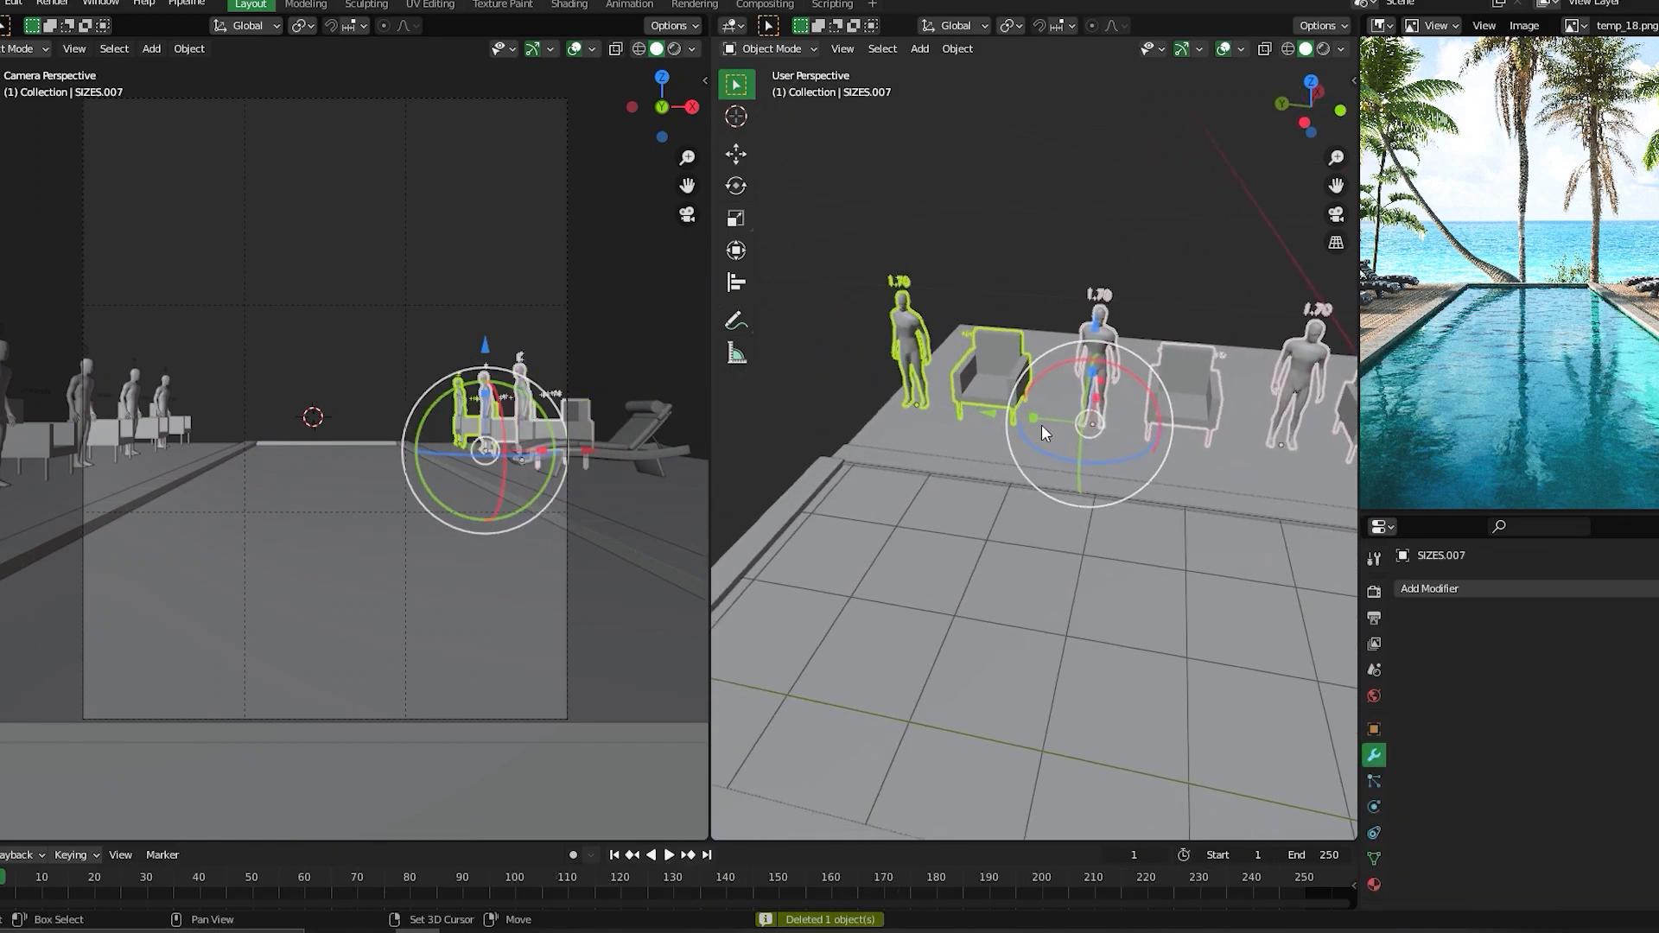
key(x)
click(1040, 423)
- Delete three figure-and-armchair sets on the opposite deck, keeping the deck plane and the set at the far end
scroll(1040, 423, down, 6)
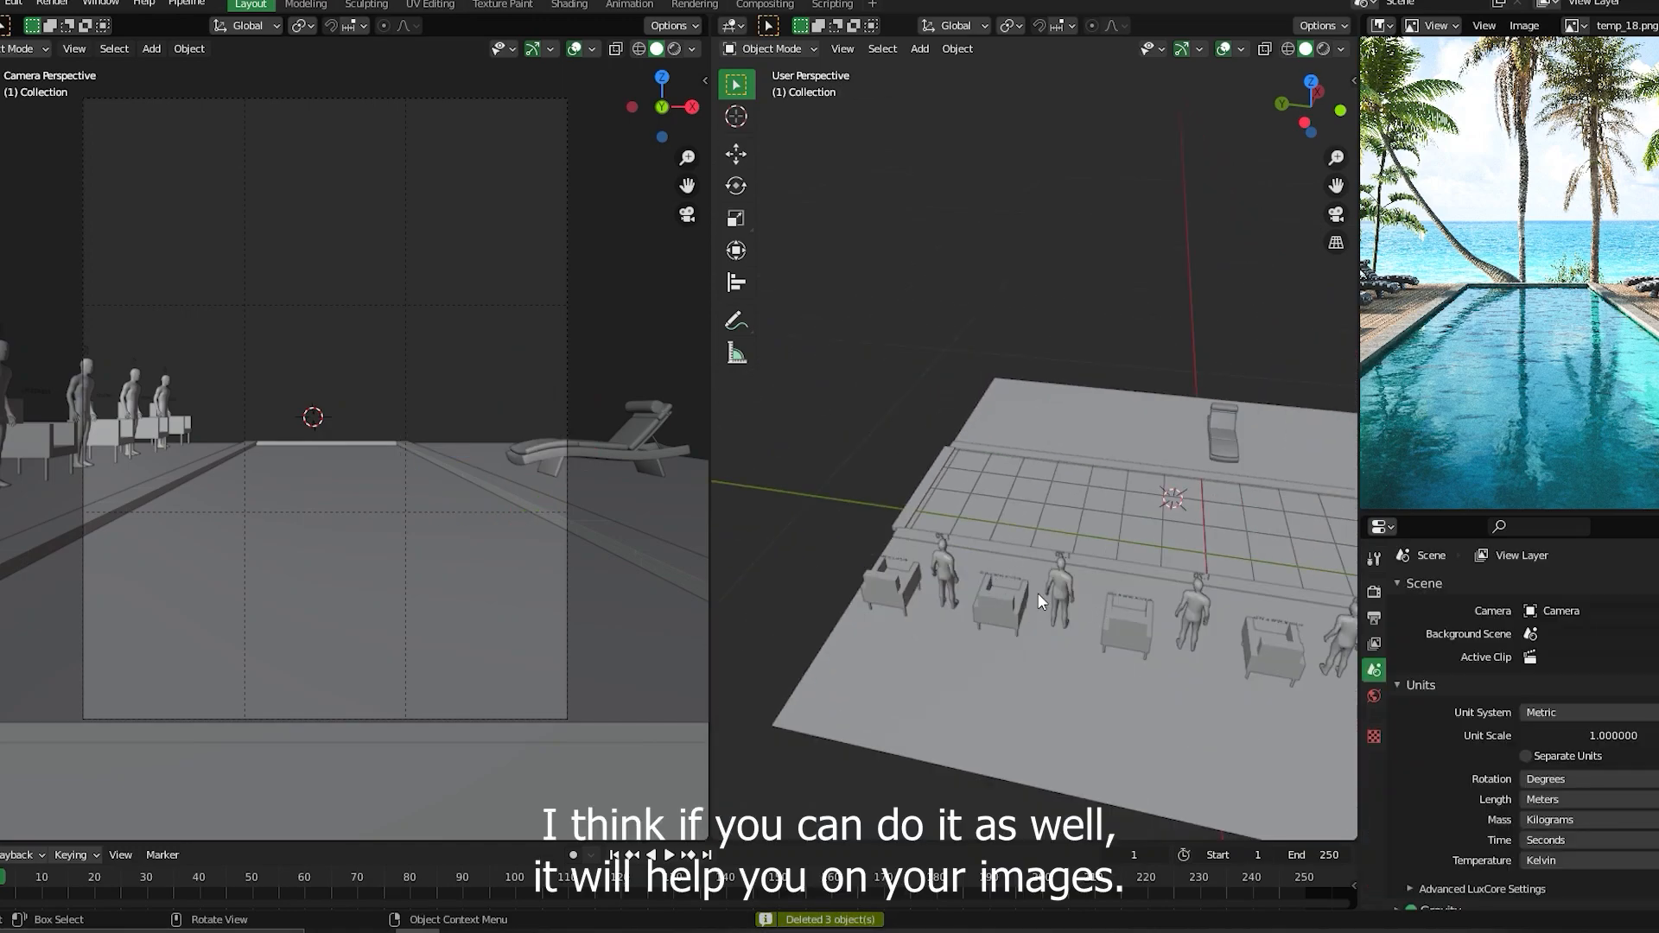
click(1059, 598)
shift+click(1147, 624)
shift+click(1224, 655)
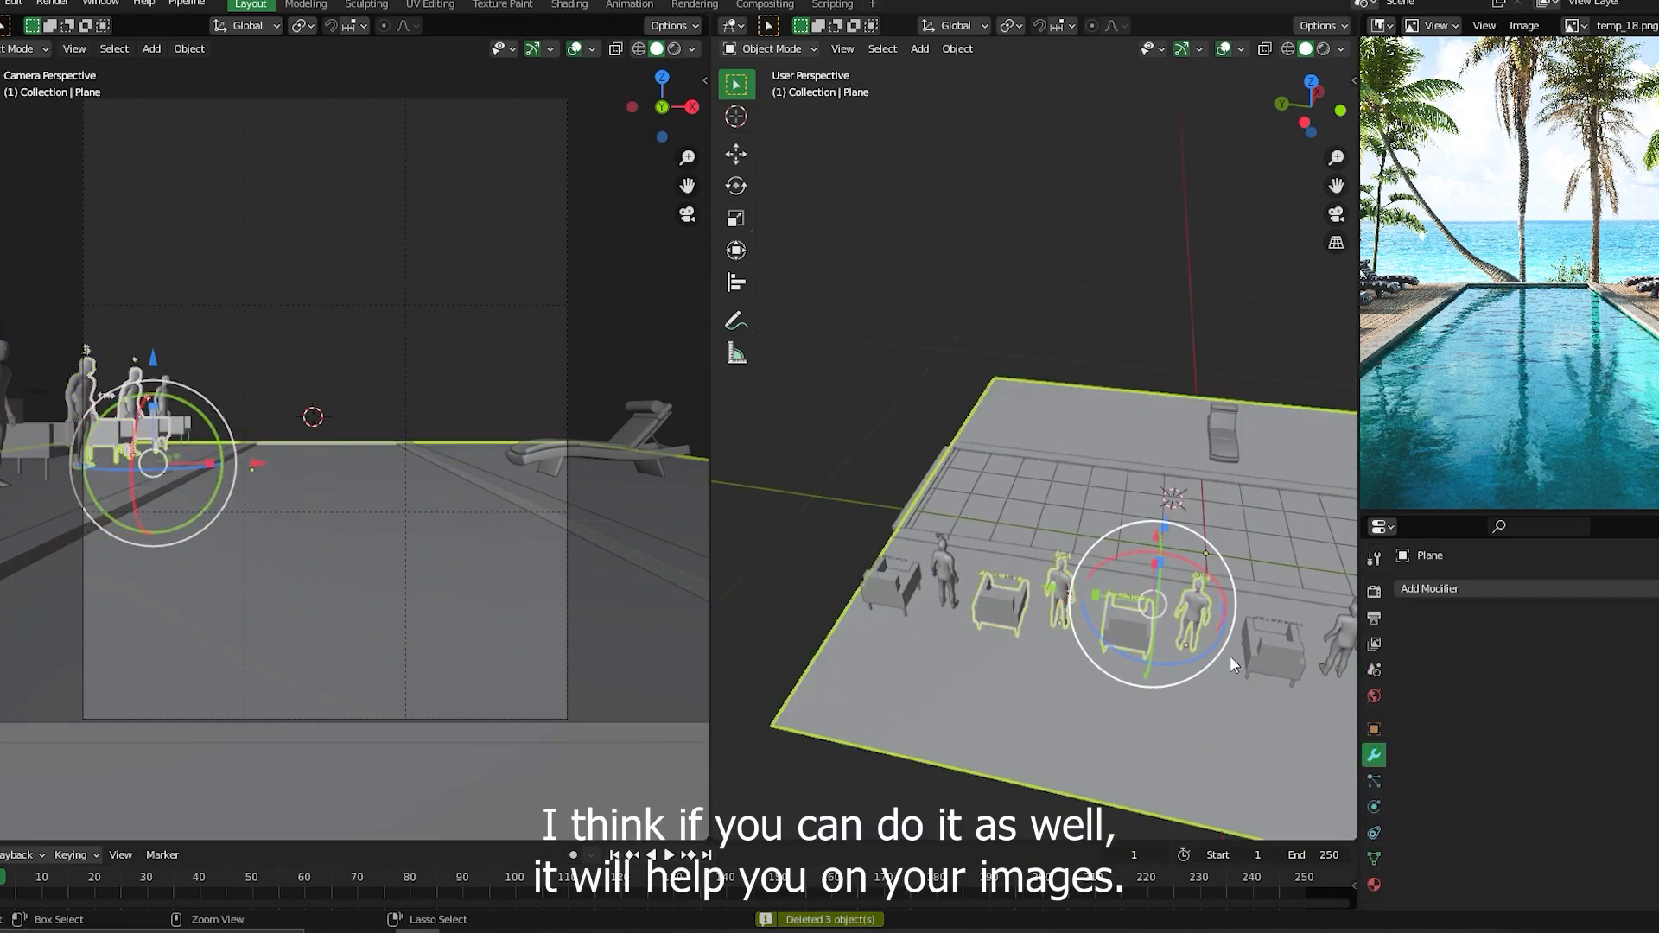
key(ctrl+z)
shift+middle_drag(1231, 656, 1096, 613)
shift+click(1080, 591)
key(Delete)
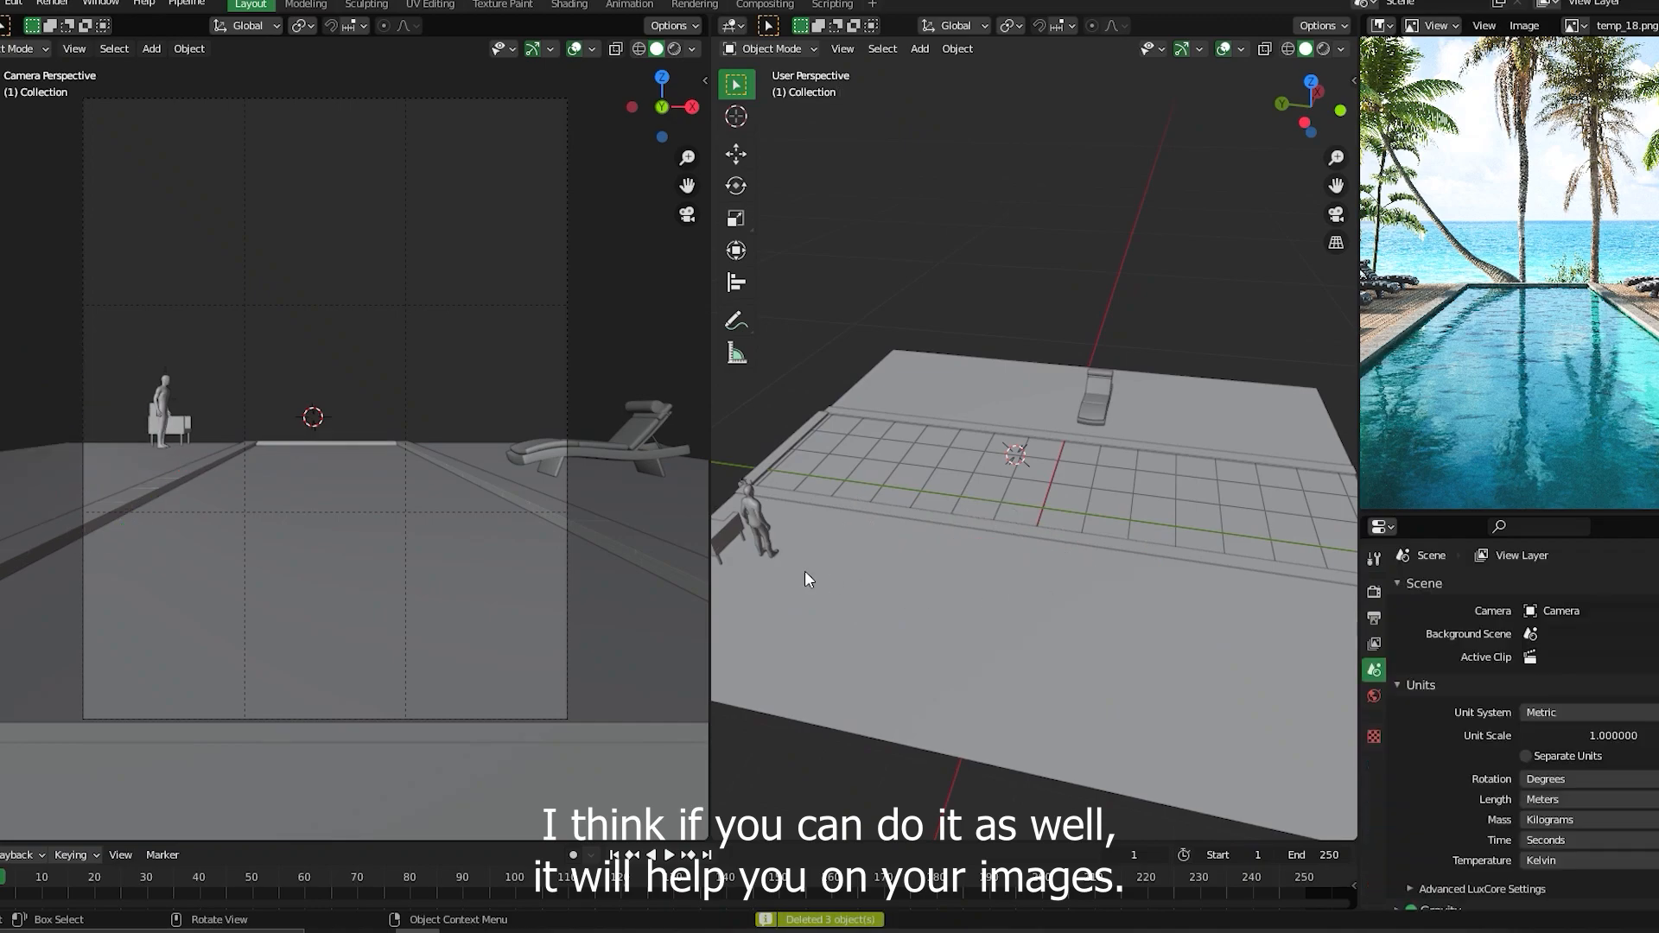
- Move the remaining figure-and-armchair set about 3.41 m along Y, beyond the end of the deck
middle_drag(832, 525, 1010, 529)
click(1010, 529)
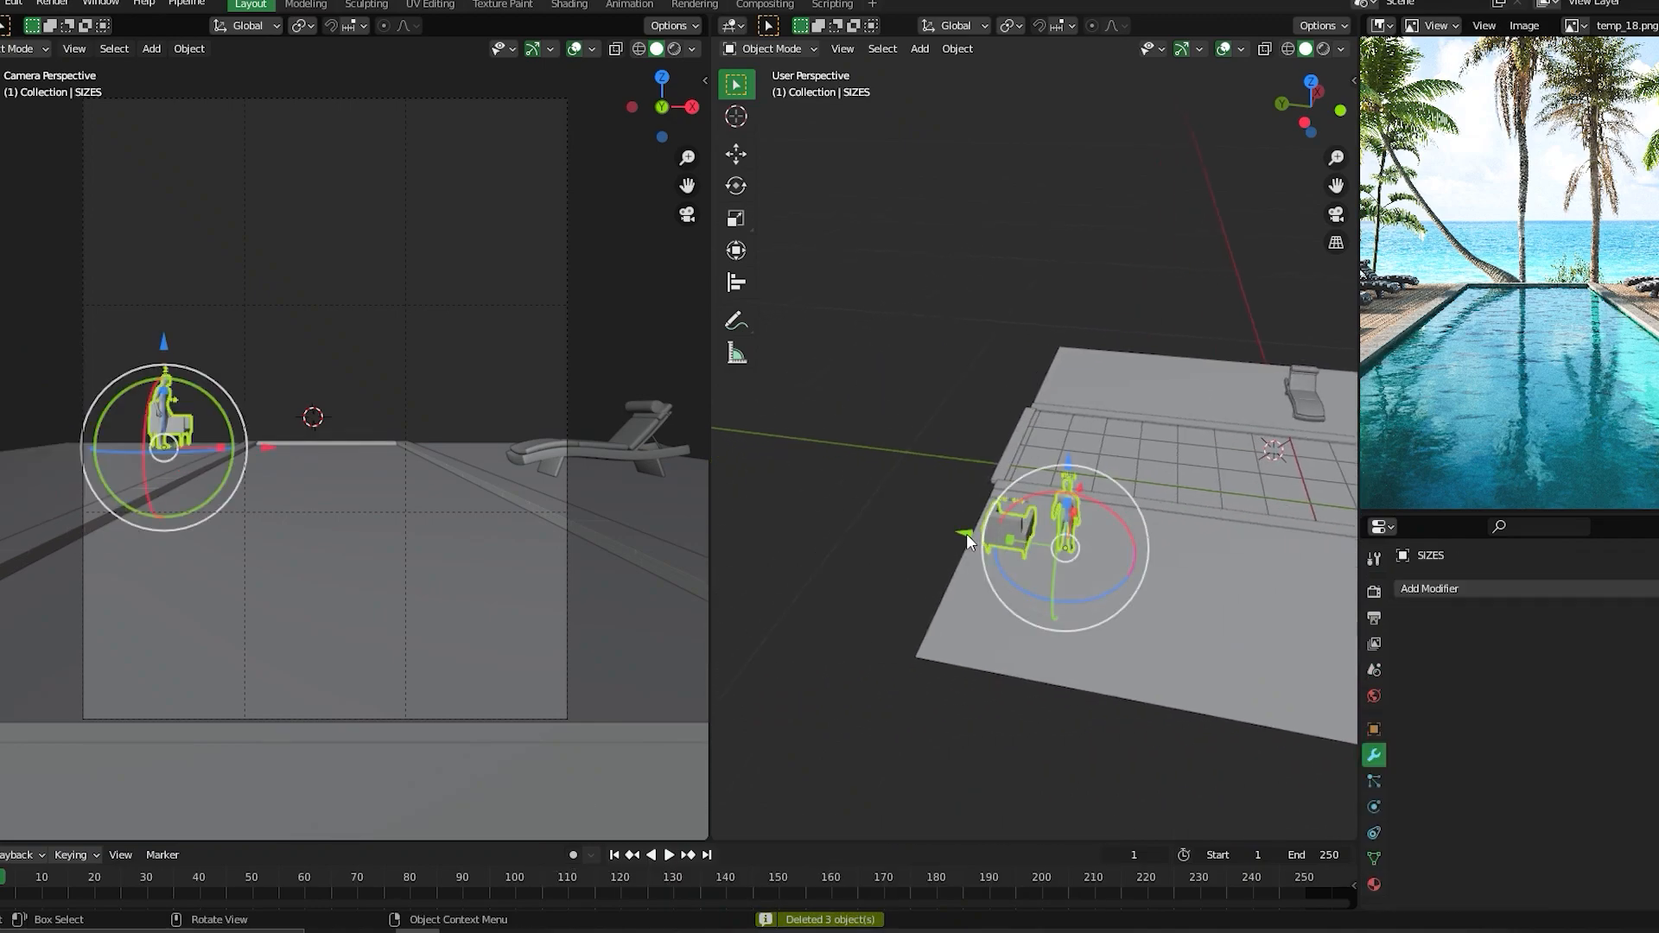
drag(966, 534, 808, 524)
- Select only the chaise parts and move them about 6.36 m along Y to the deck's far end, comparing with the reference image
shift+middle_drag(1124, 473, 970, 512)
scroll(1134, 394, up, 2)
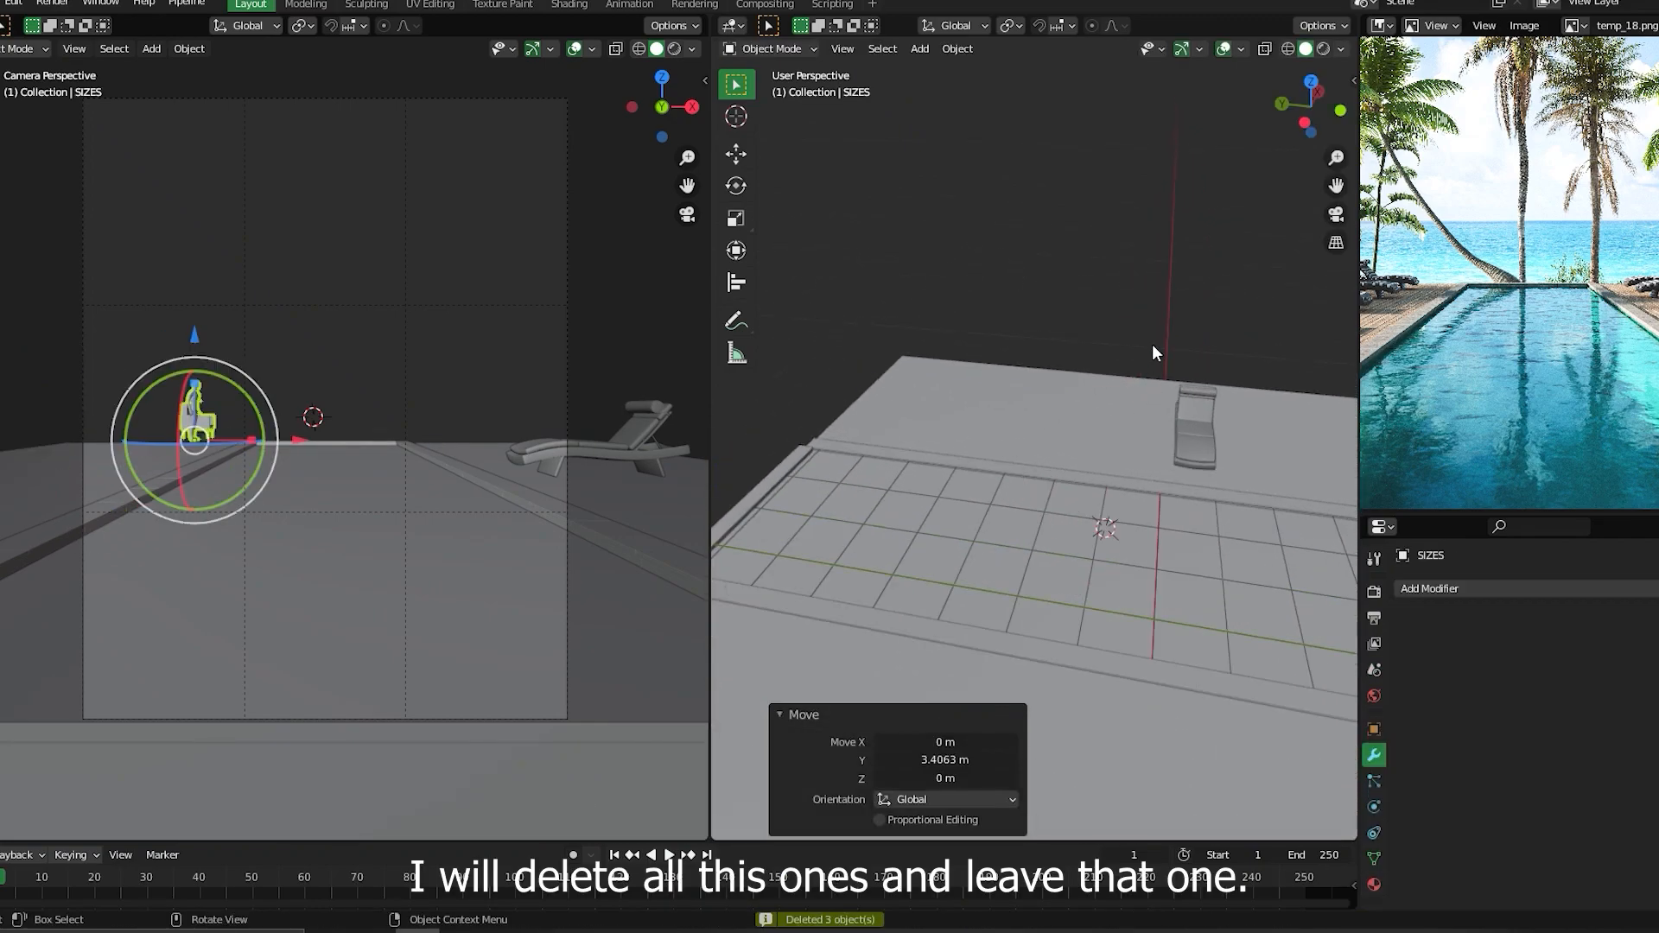
drag(1185, 325, 1252, 474)
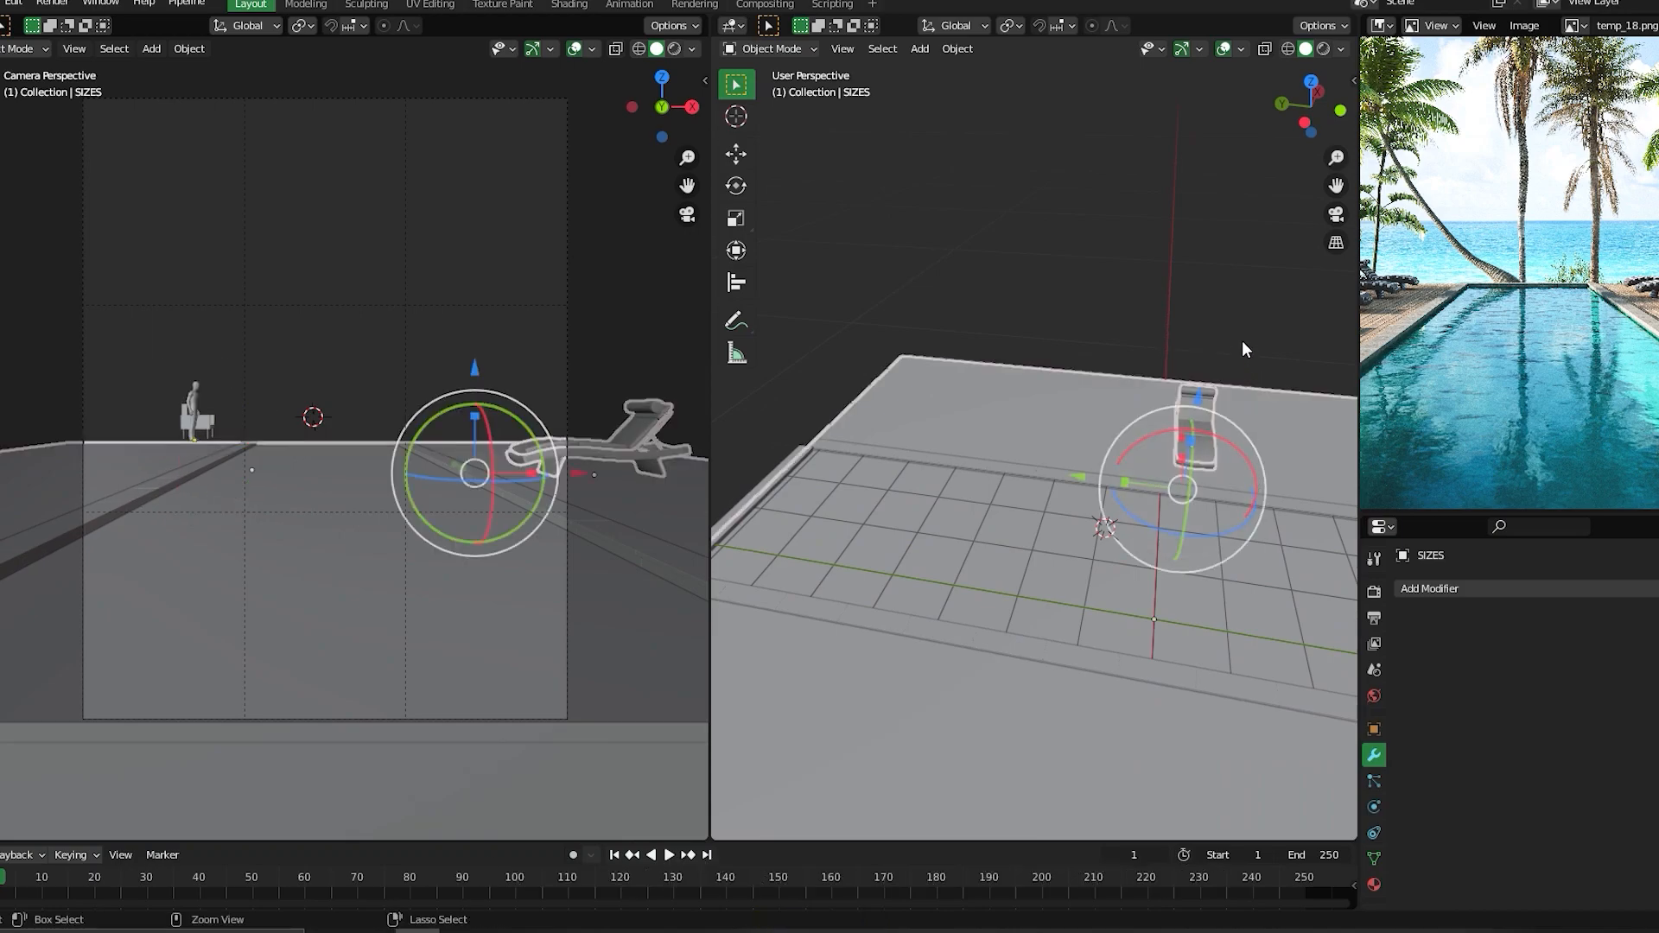
ctrl+drag(1241, 341, 1299, 417)
key(g)
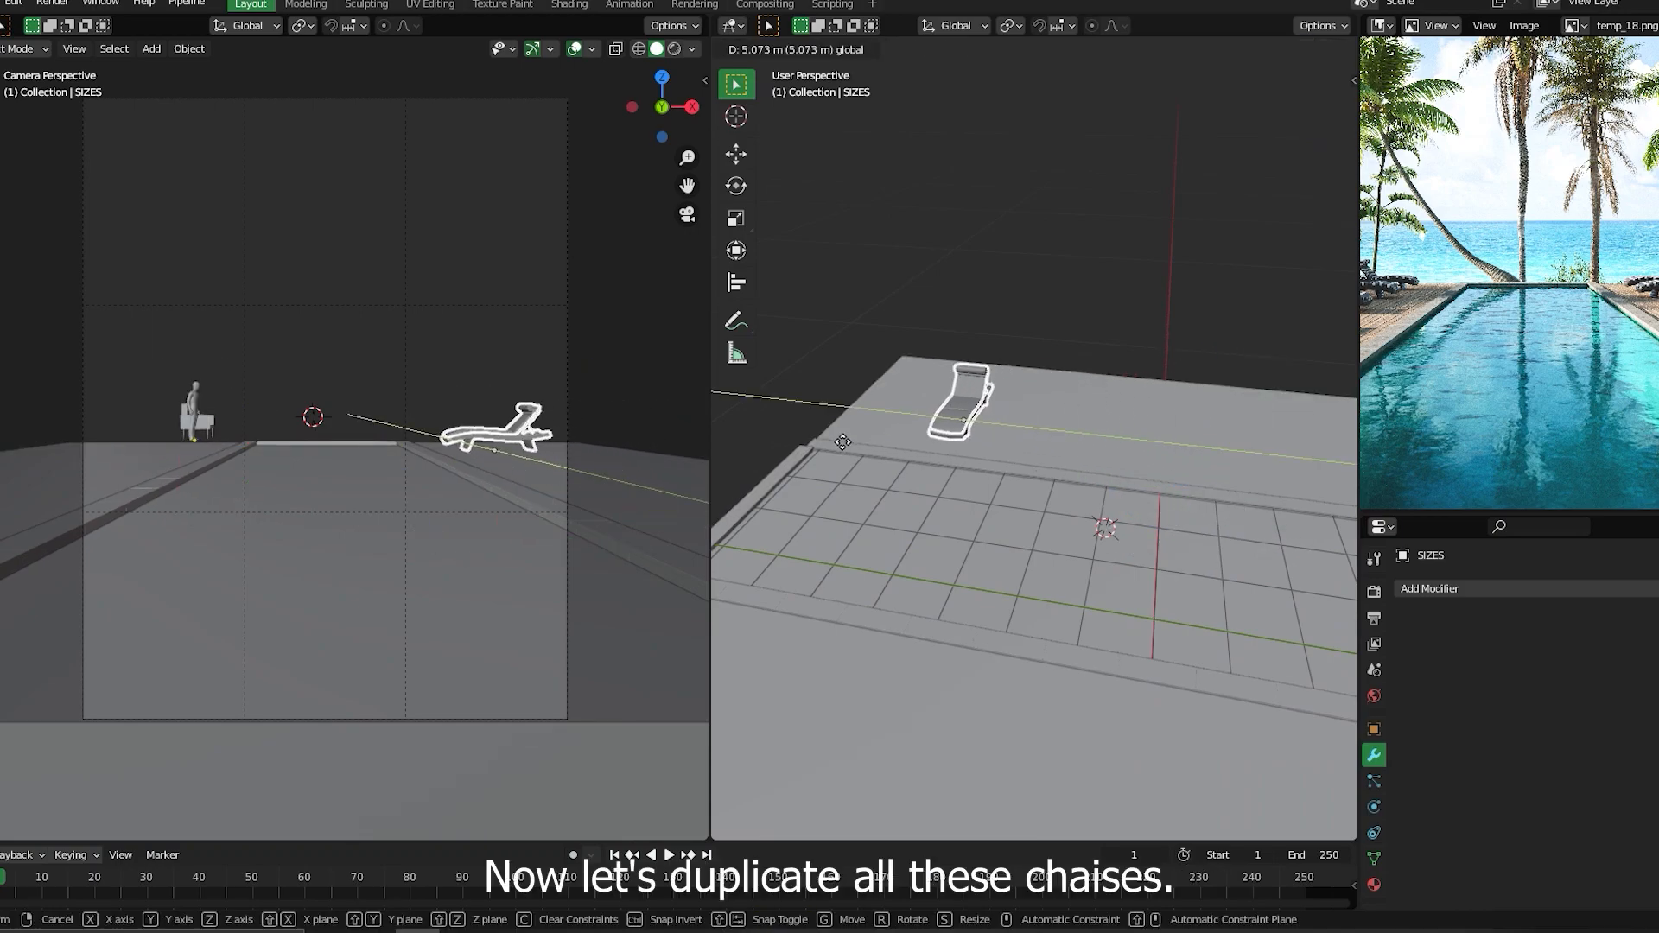
click(790, 434)
scroll(1526, 323, up, 2)
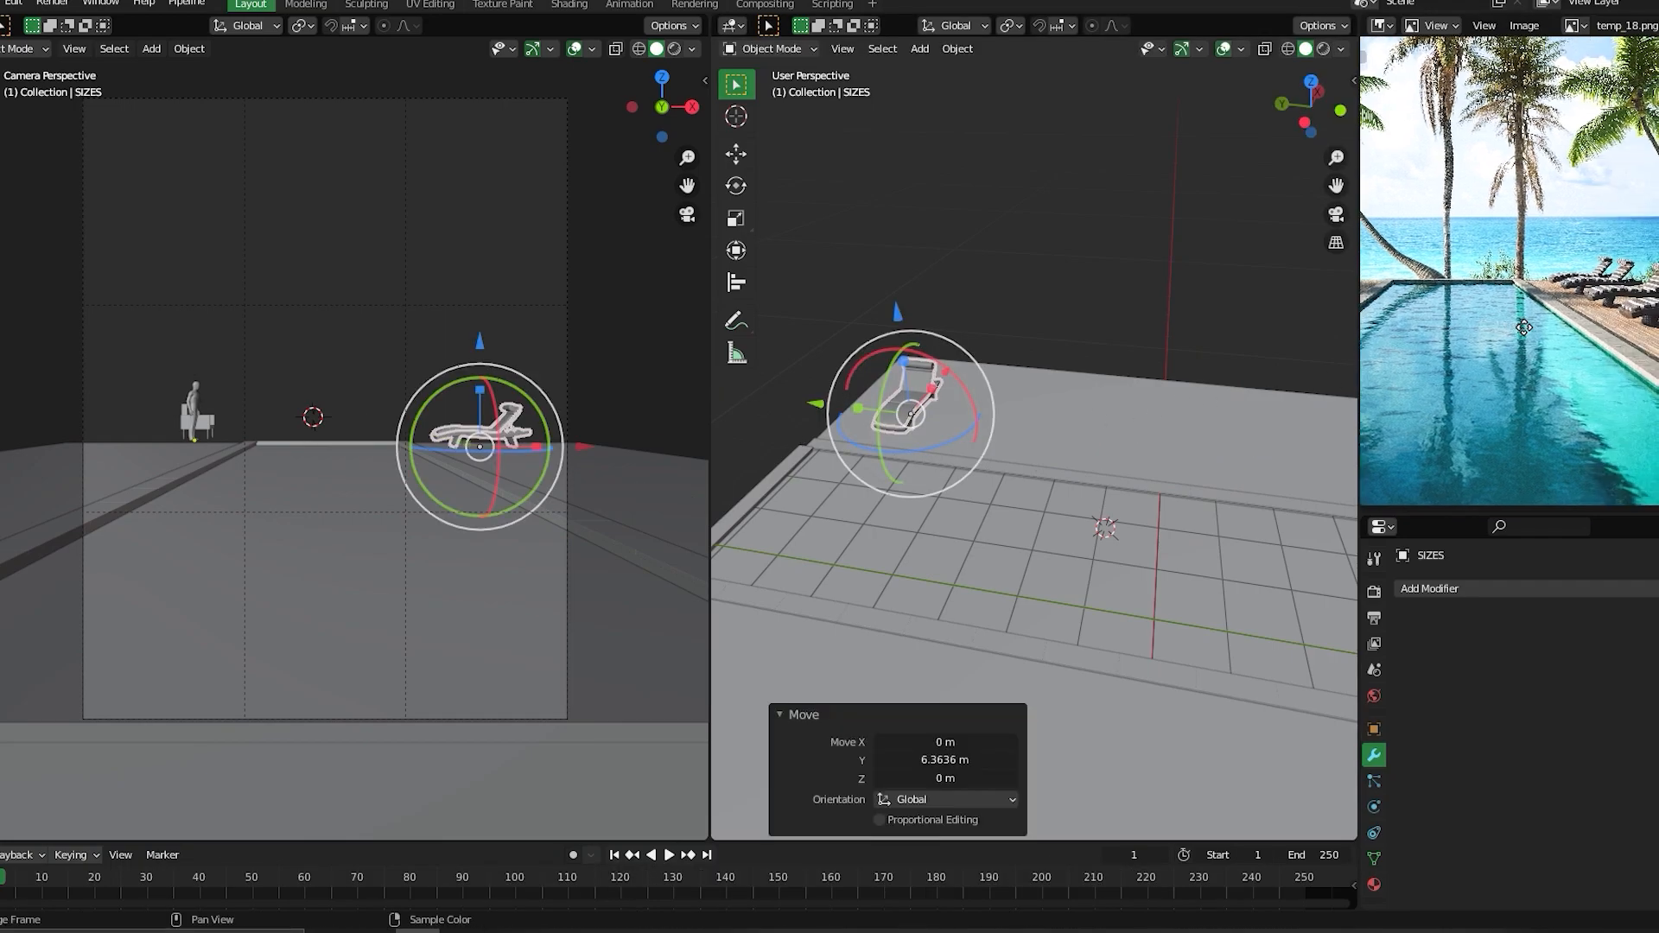
scroll(1547, 311, down, 2)
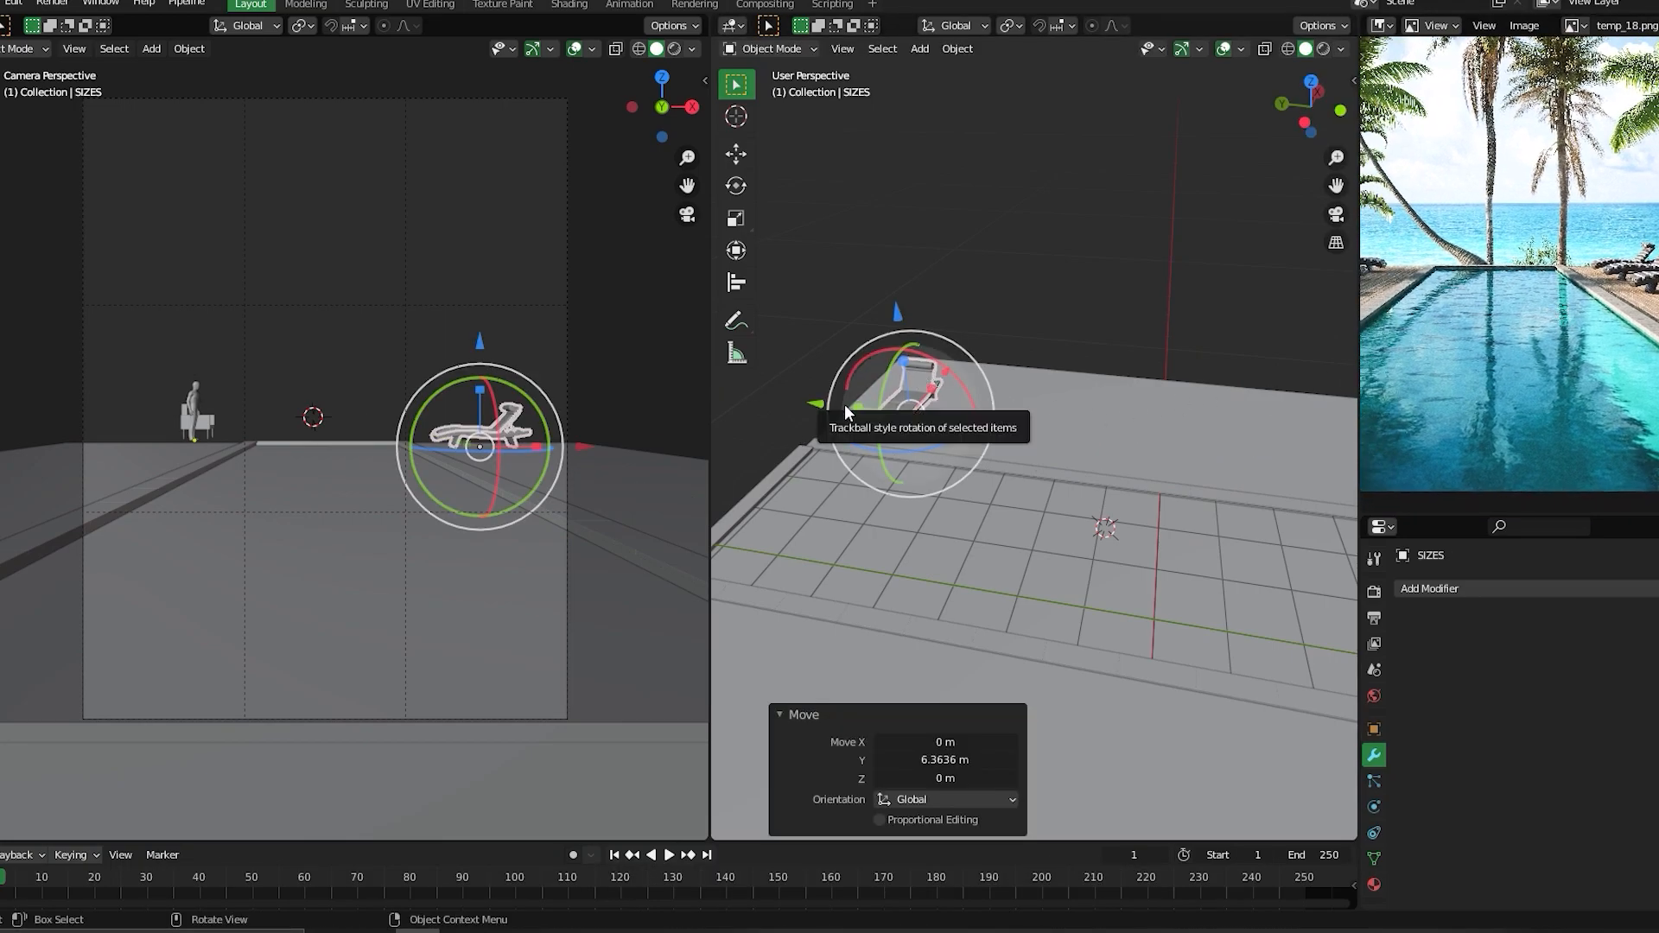
- Duplicate the chaise at the deck's far end and place the copy about -2.31 m along Y
mouse_move(843, 405)
mouse_down()
mouse_move(882, 406)
mouse_move(949, 450)
mouse_up()
key(x)
key(y)
click(944, 450)
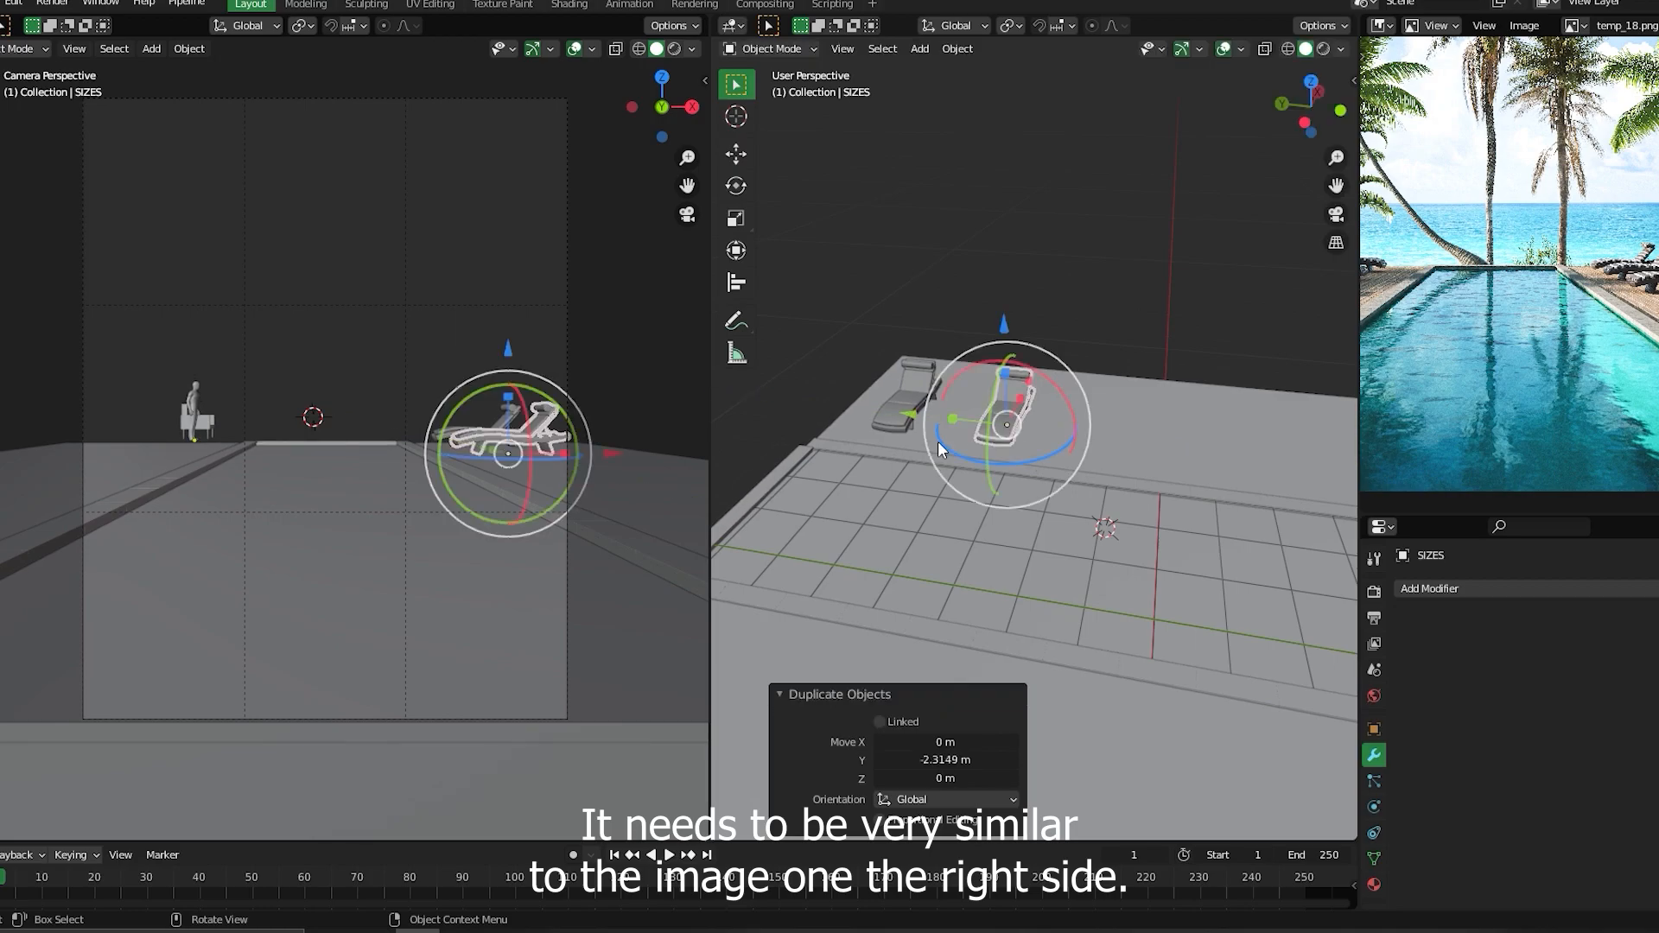
key(g)
key(x)
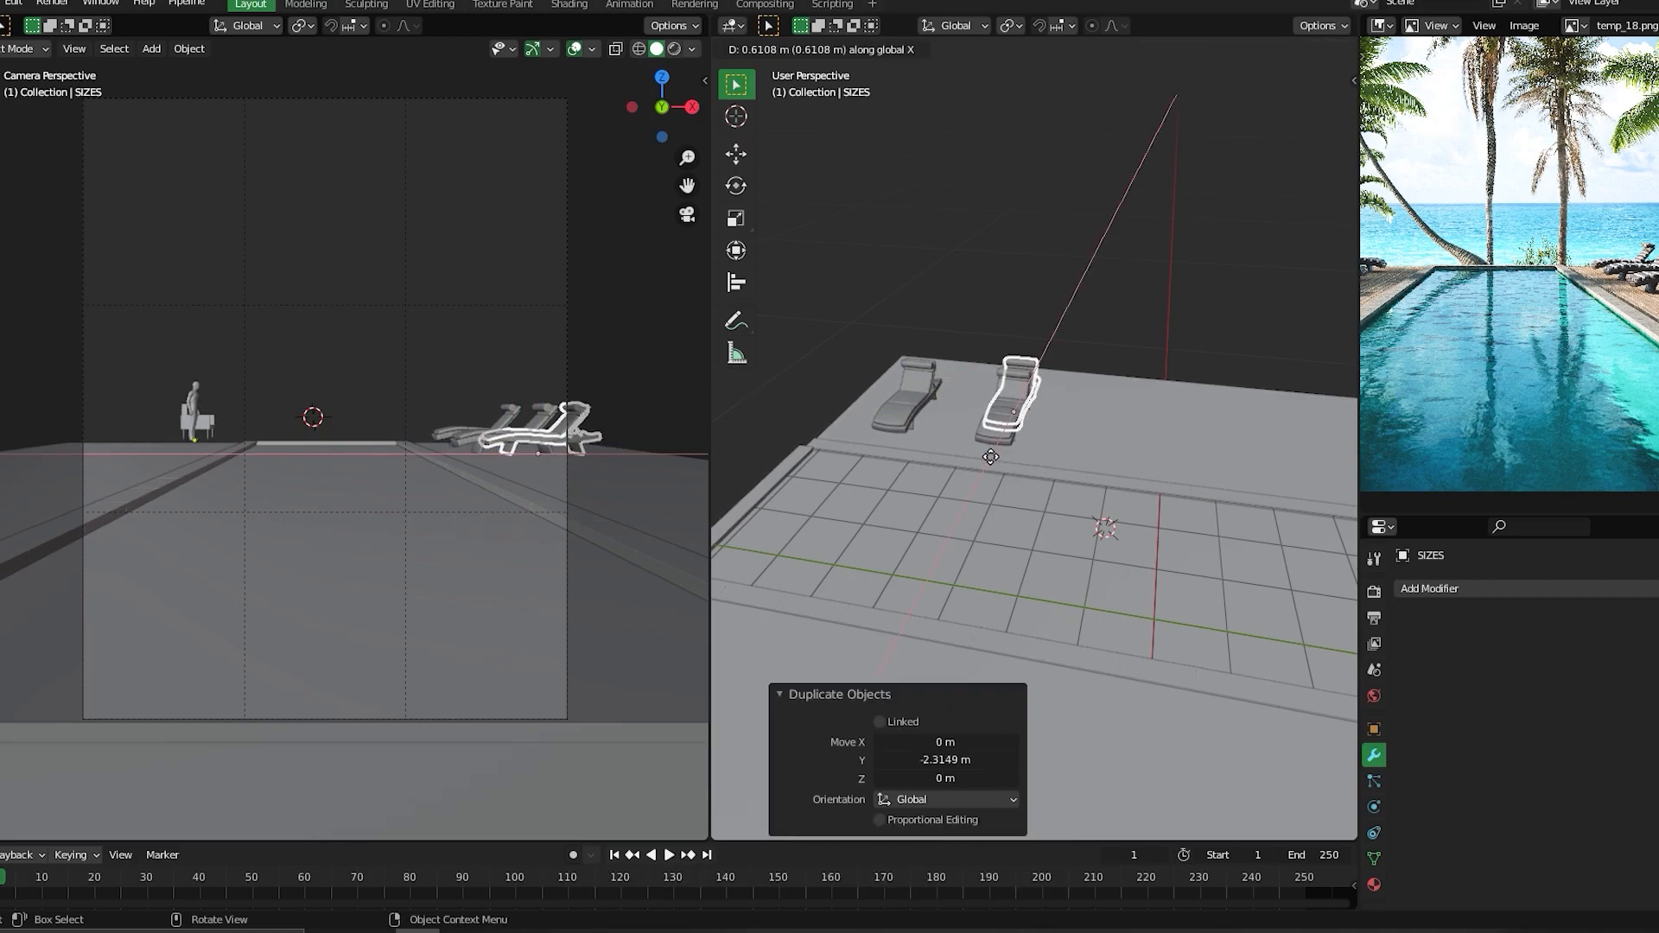
key(Escape)
- Add three more chaise copies along the deck, each offset from the previous by about -2.26, -2.24 and -2.09 m along Y
key(shift+d)
key(y)
drag(1035, 465, 1052, 468)
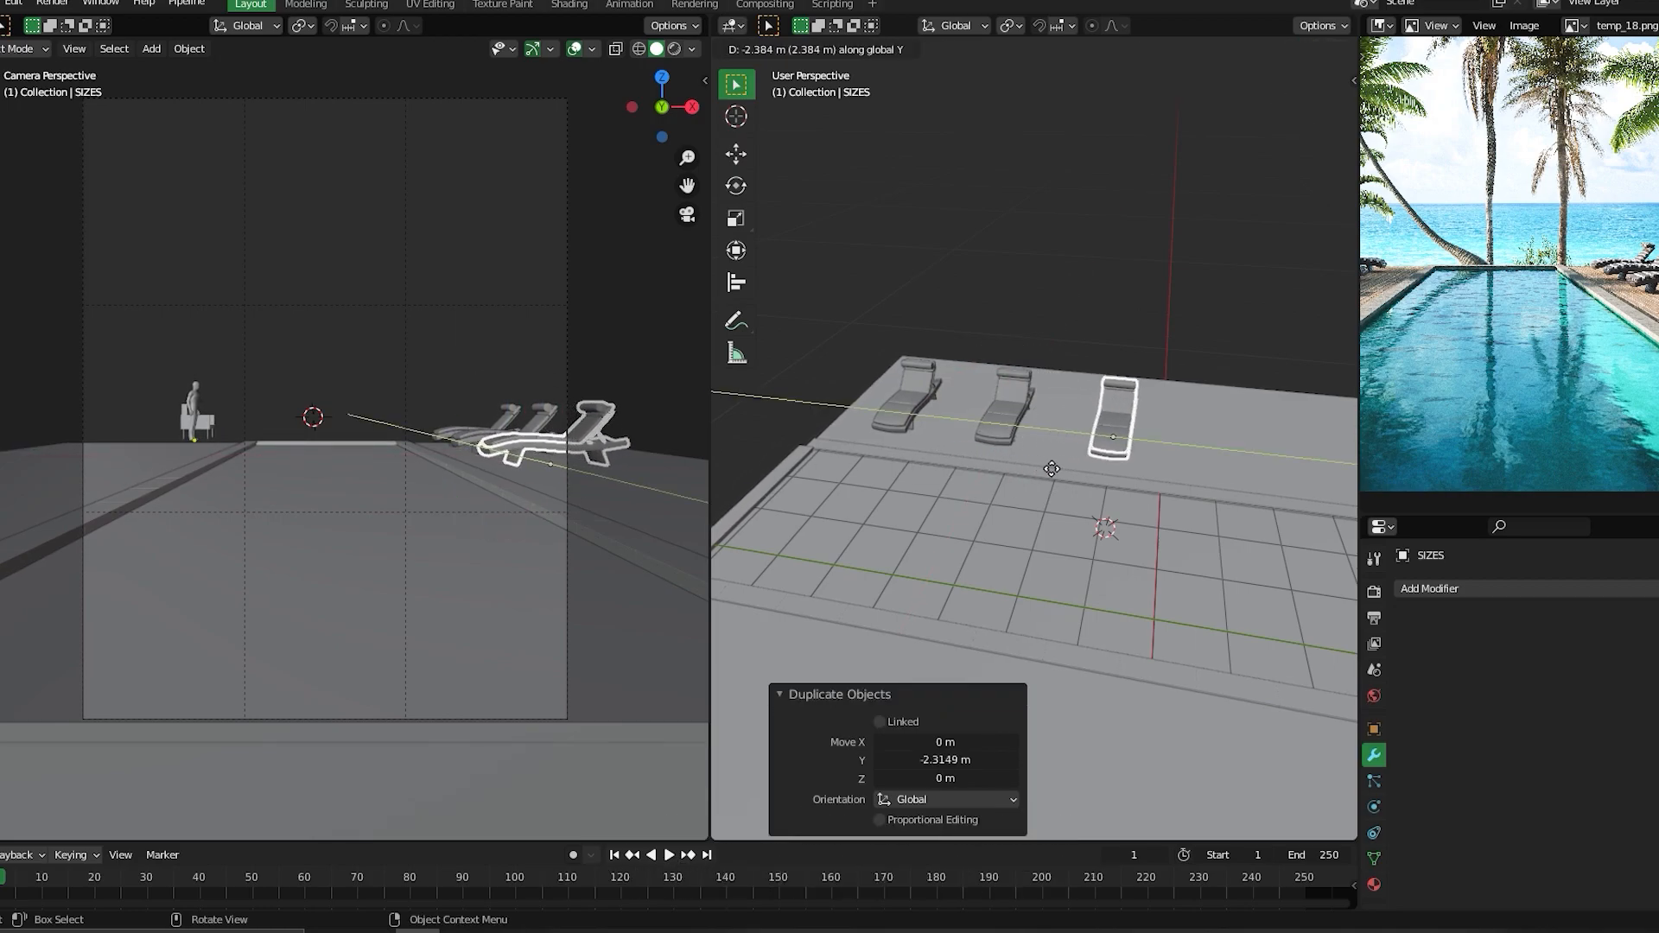
click(1040, 461)
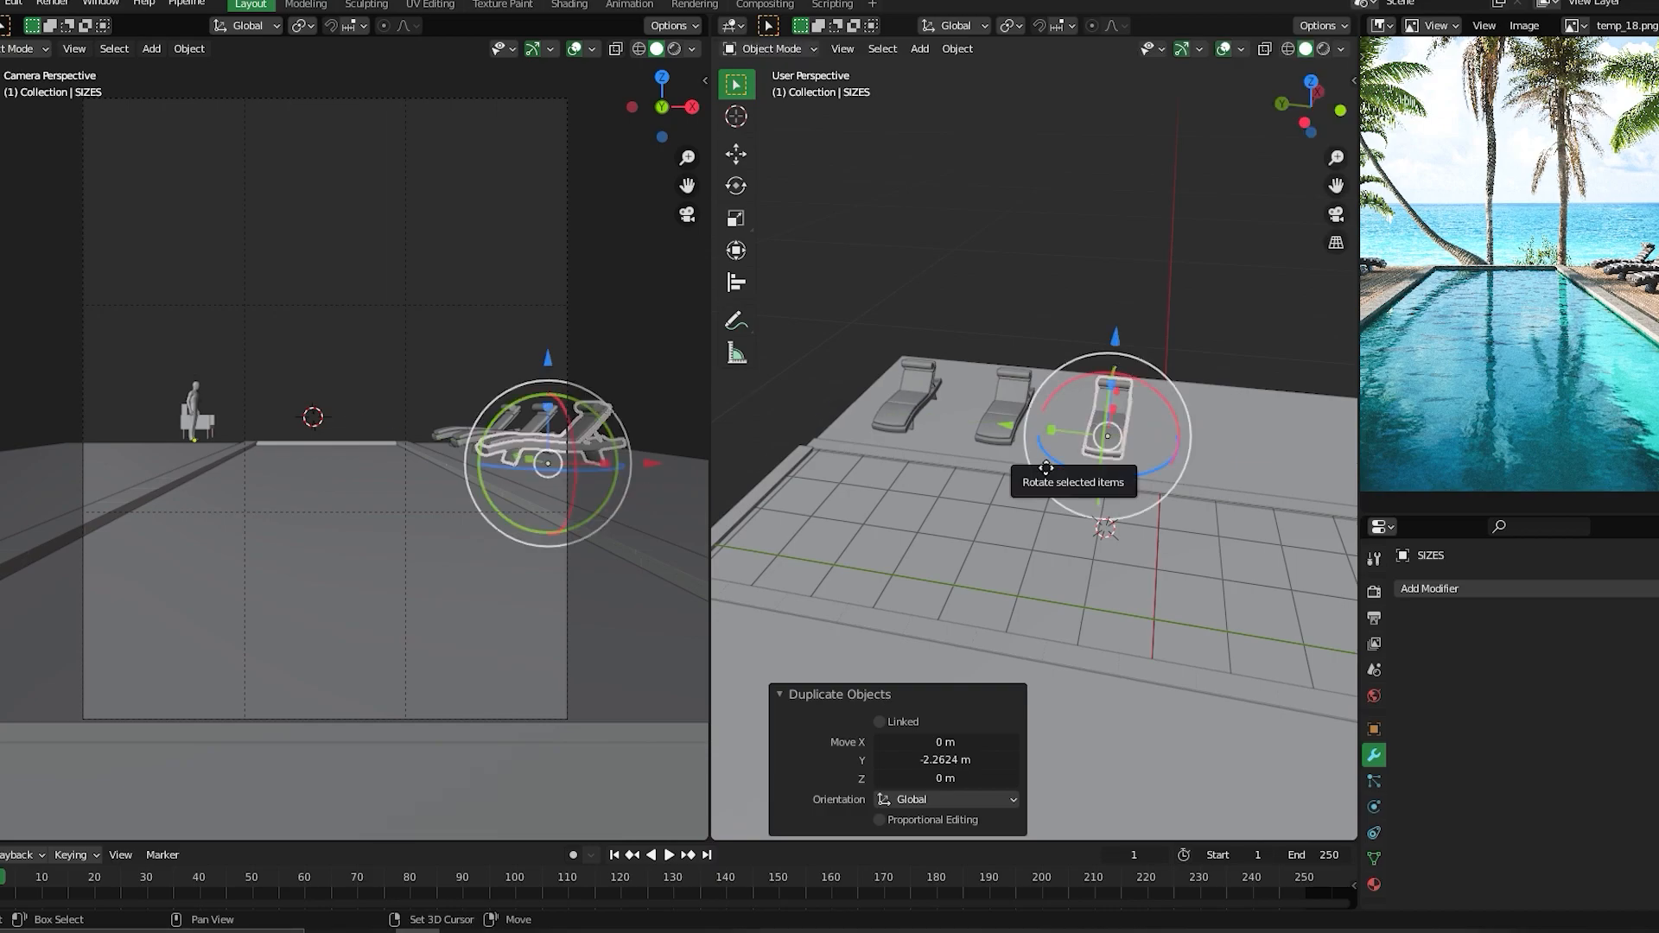
key(g)
key(y)
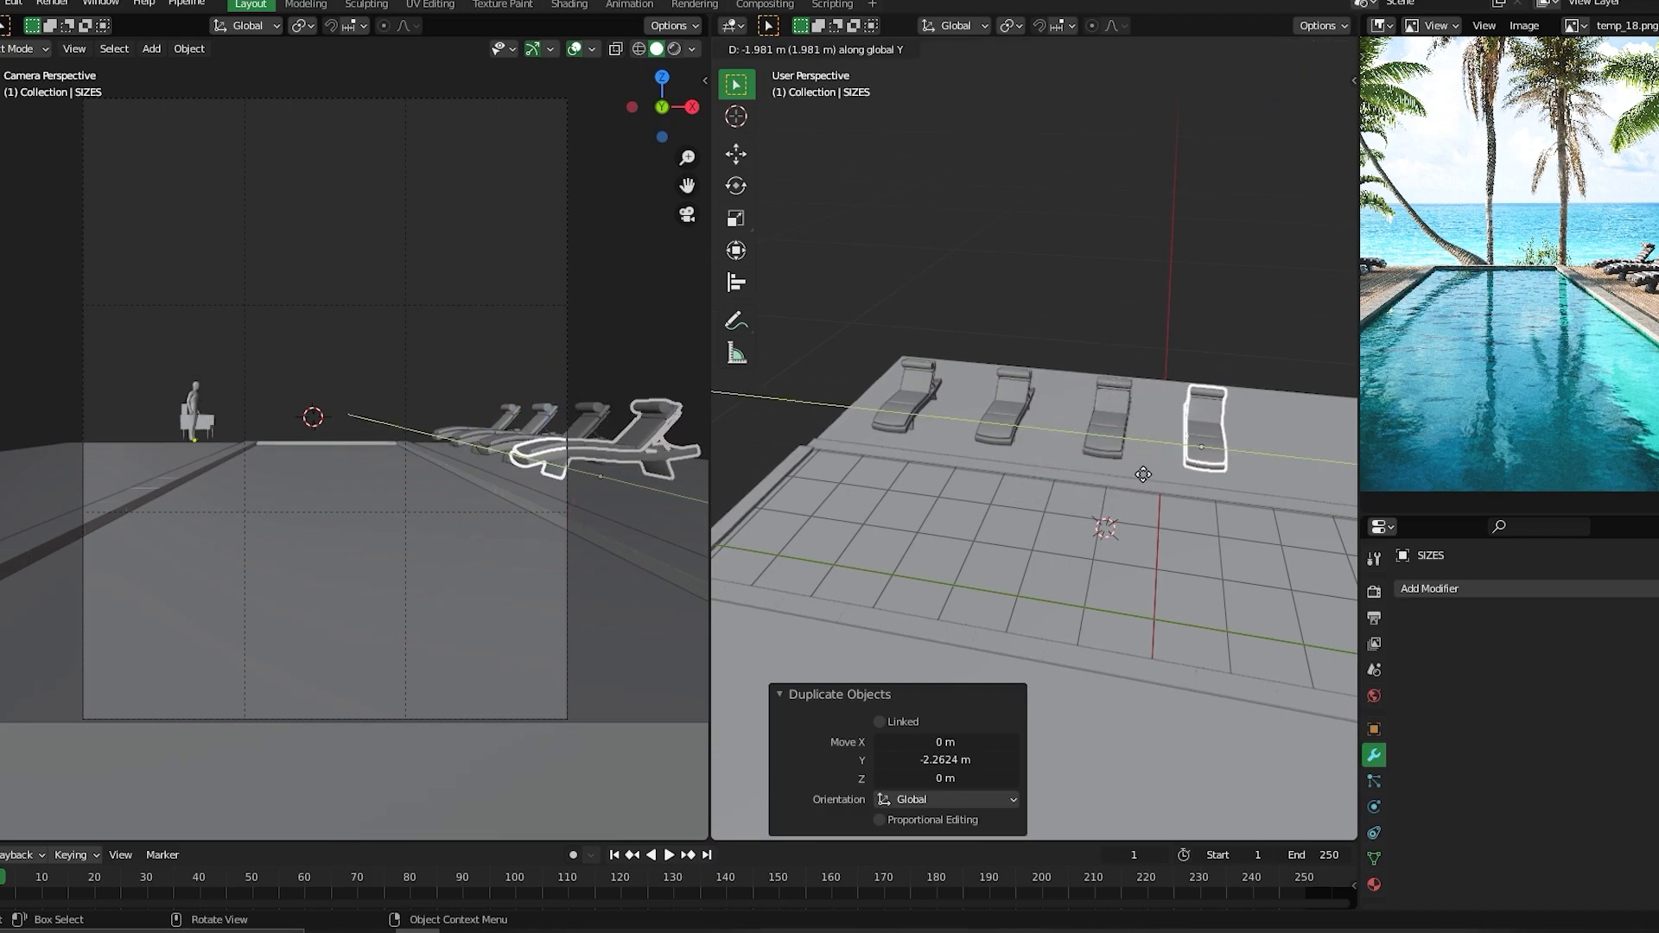
click(1144, 466)
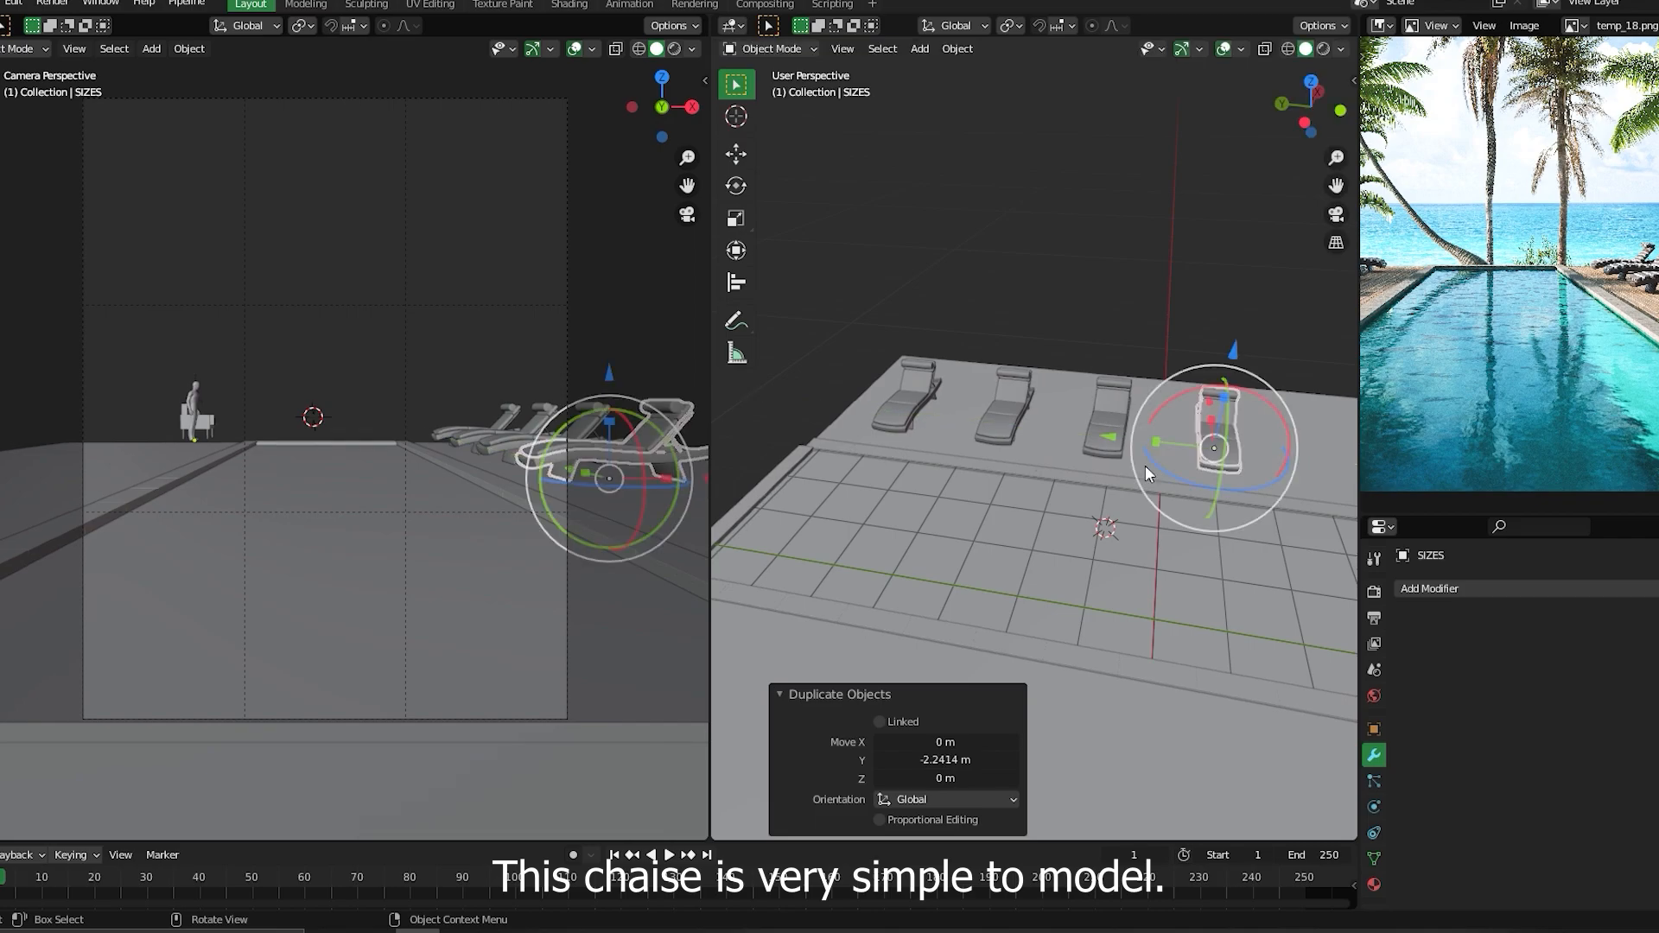
shift+middle_drag(1139, 471, 1071, 469)
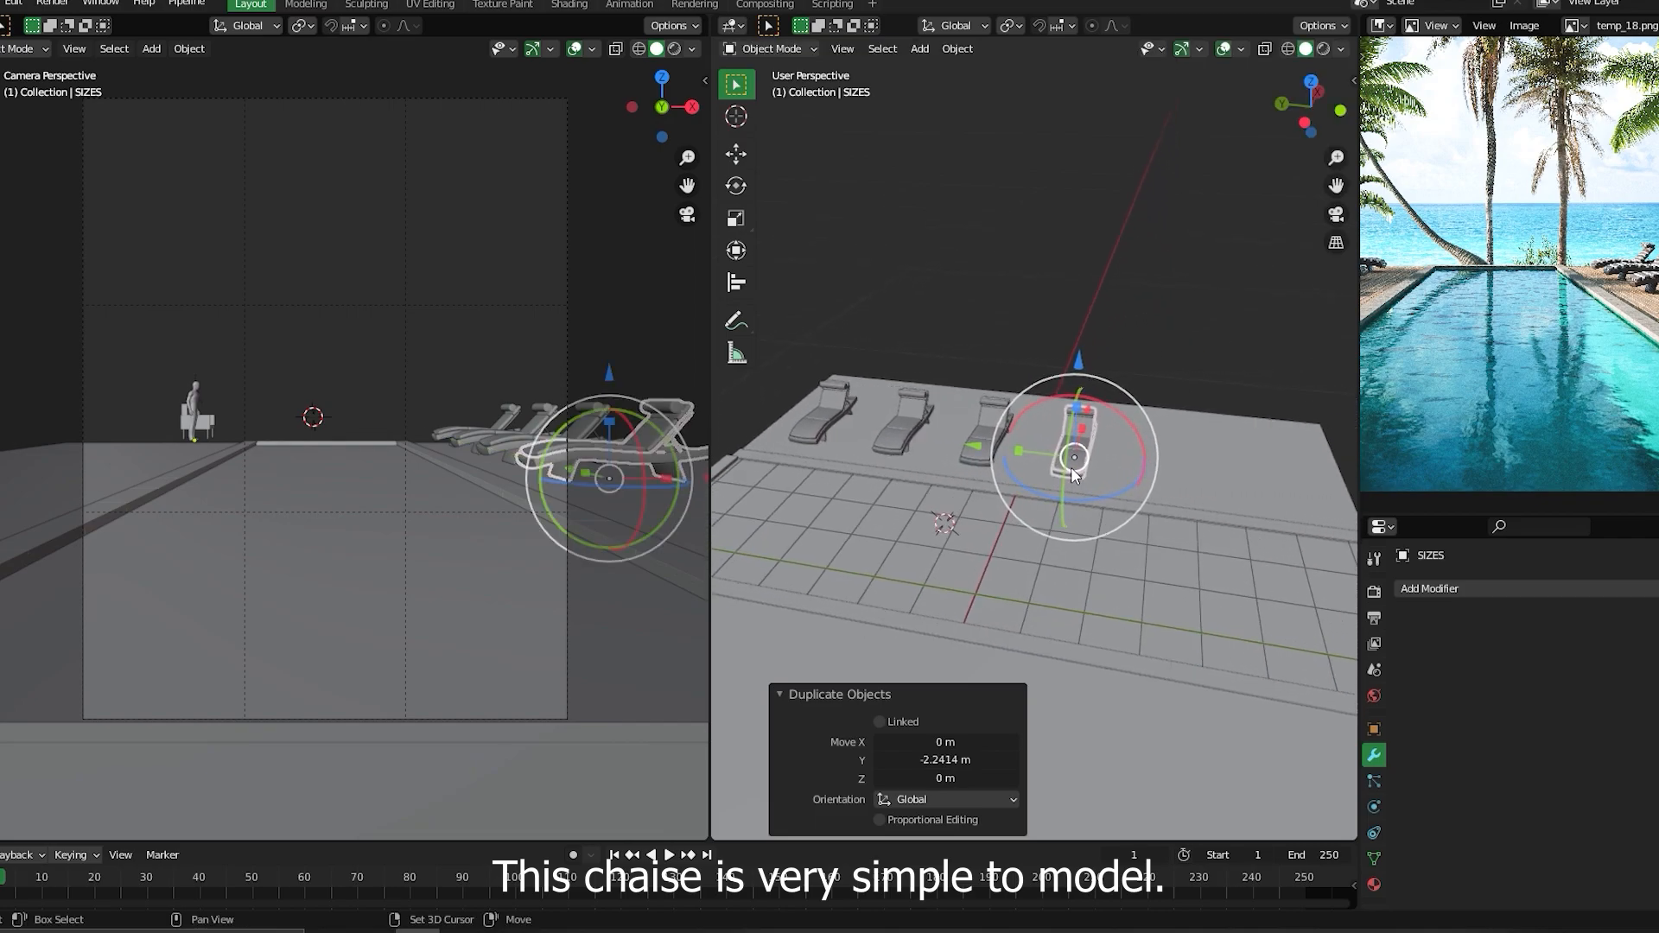
drag(1071, 466, 1159, 493)
key(y)
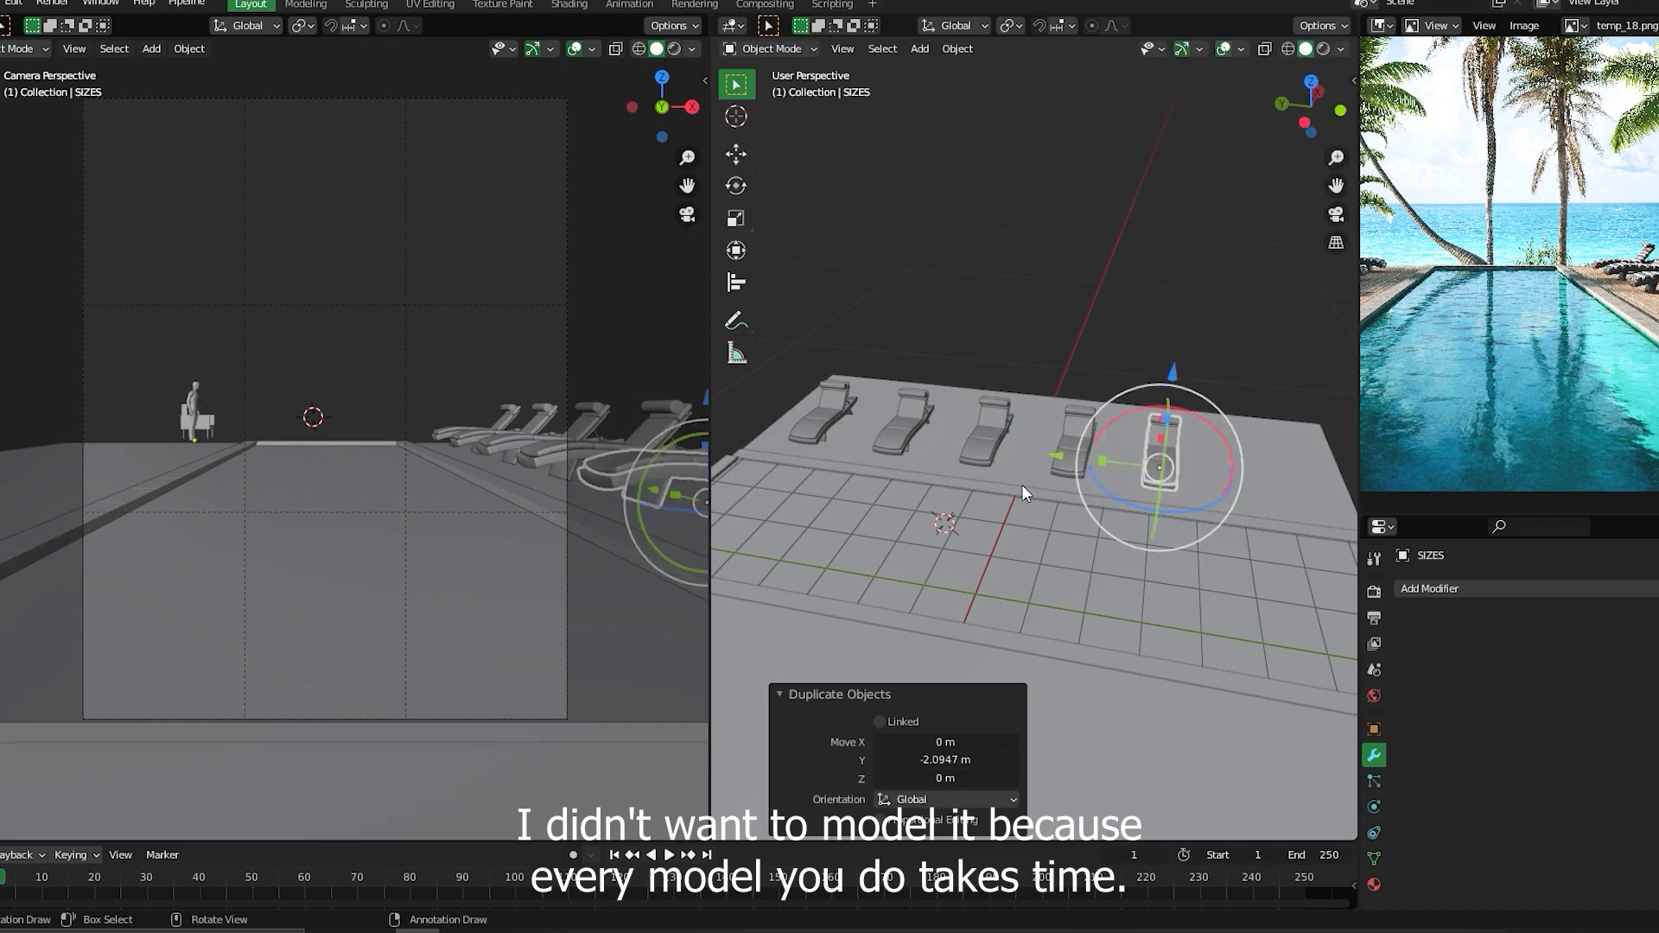
- Duplicate all five chaises and place the copied row on the opposite deck, about -7.47 m along X
middle_drag(1021, 484, 1058, 558)
drag(820, 345, 1183, 475)
scroll(1153, 341, down, 2)
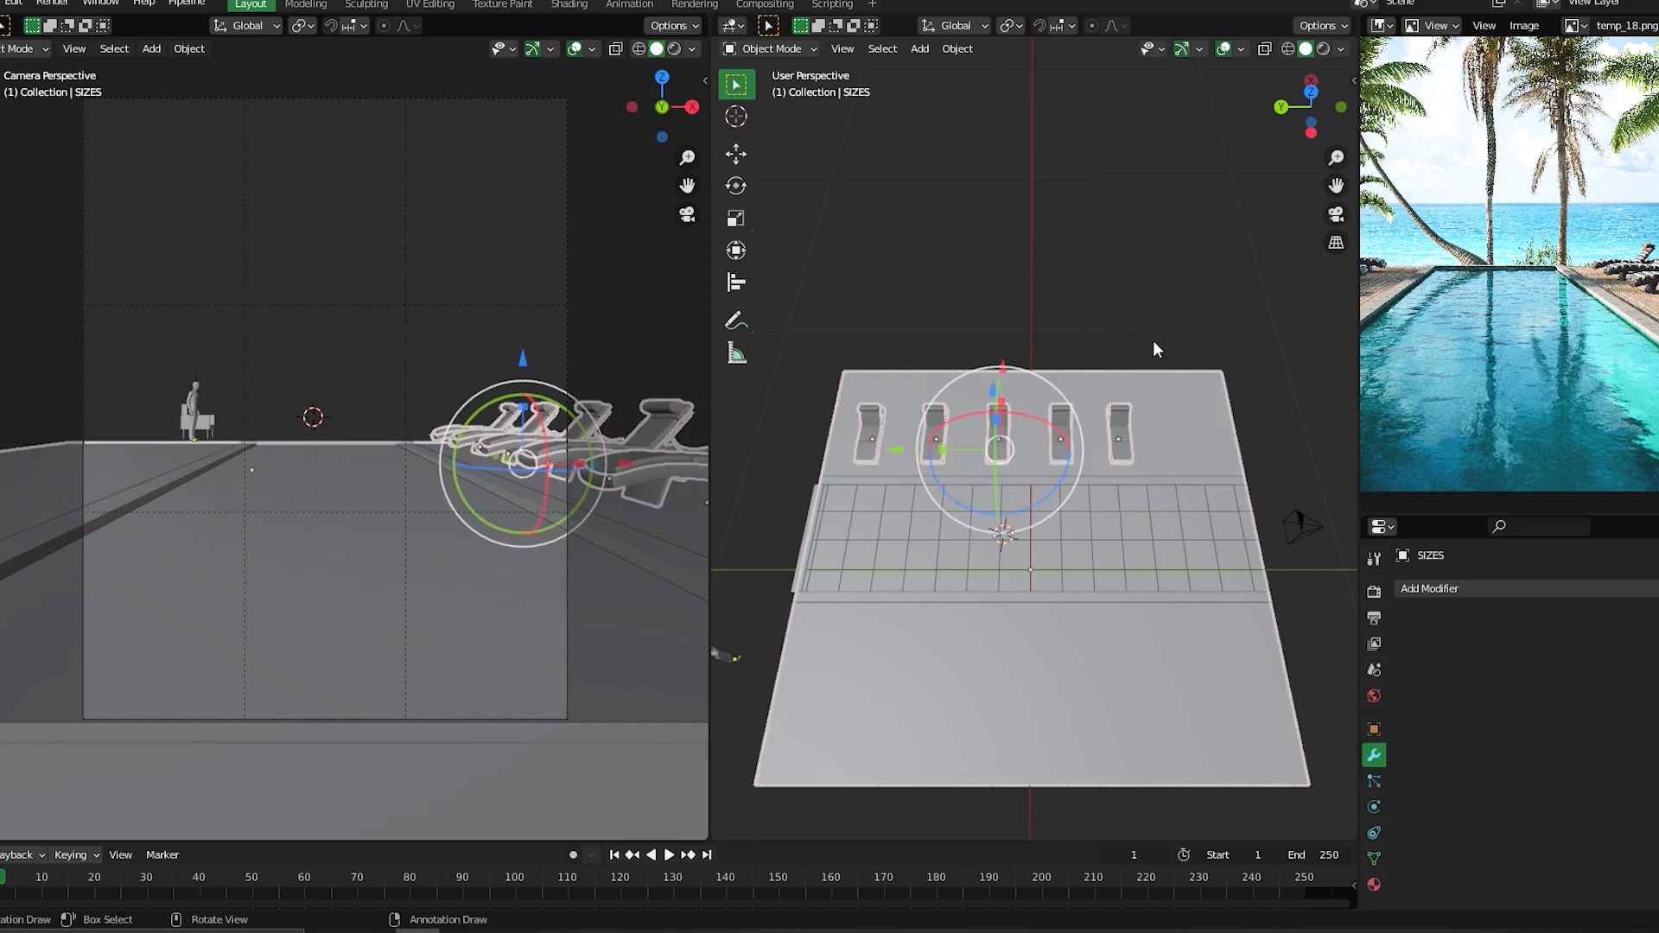
middle_drag(1080, 489, 893, 471)
scroll(968, 407, up, 2)
shift+middle_drag(1026, 411, 1168, 418)
key(g)
key(x)
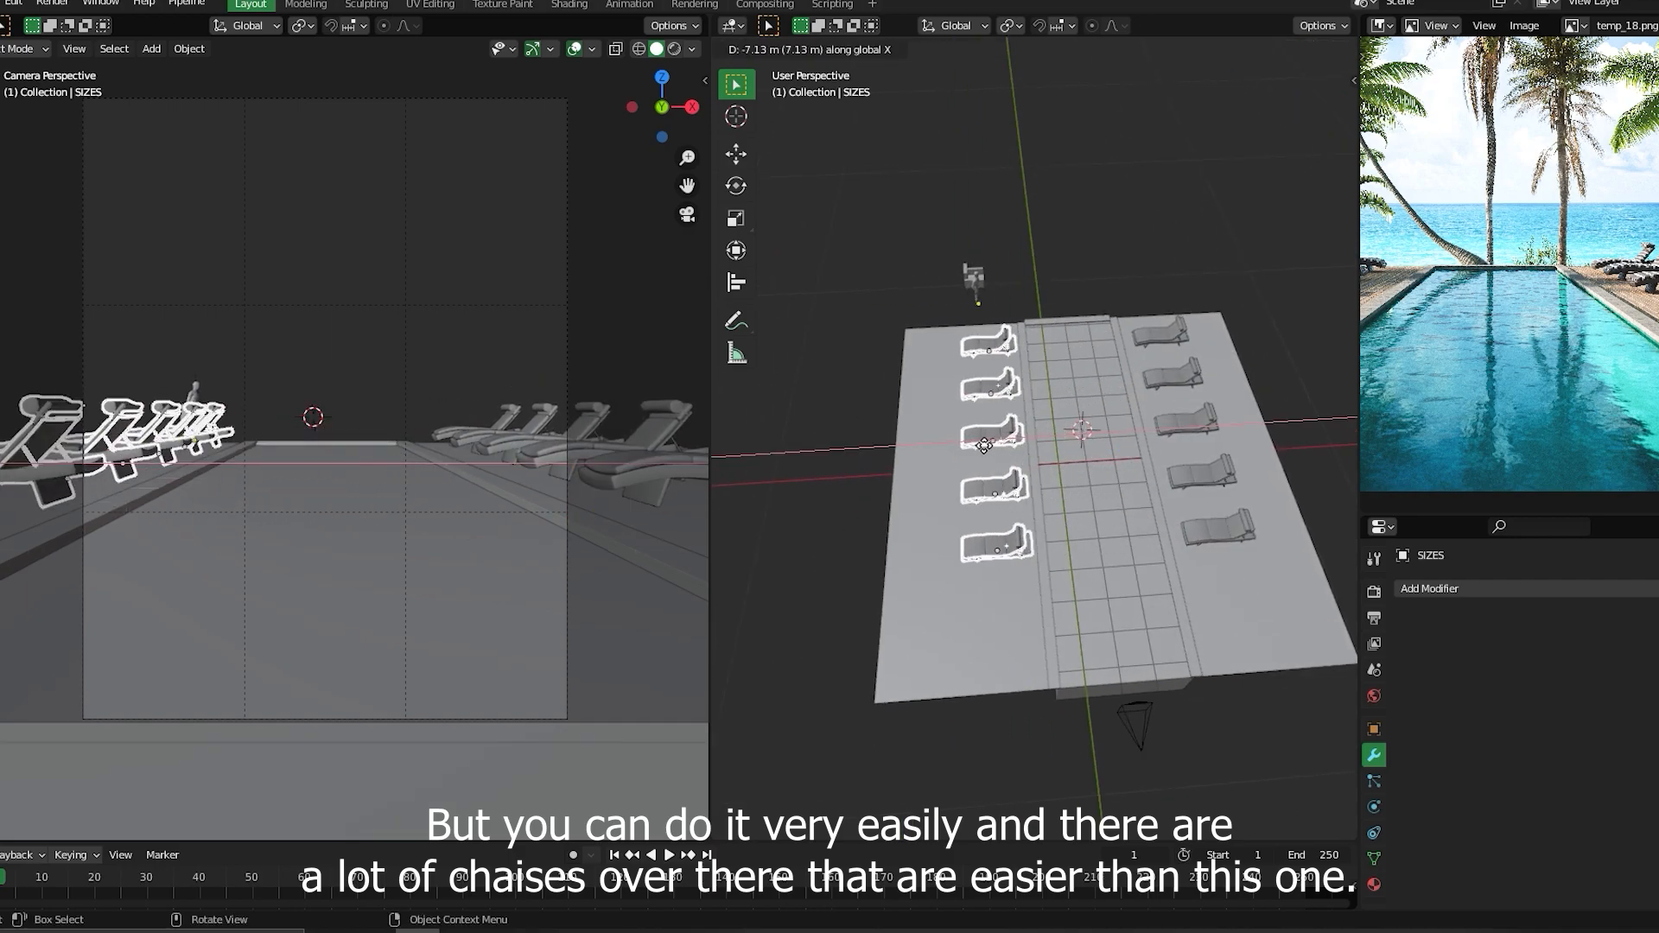
click(981, 436)
- Rotate the copied chaise row 180° about Z, shift it about -0.05 m along X, and clear the selection
key(r)
key(z)
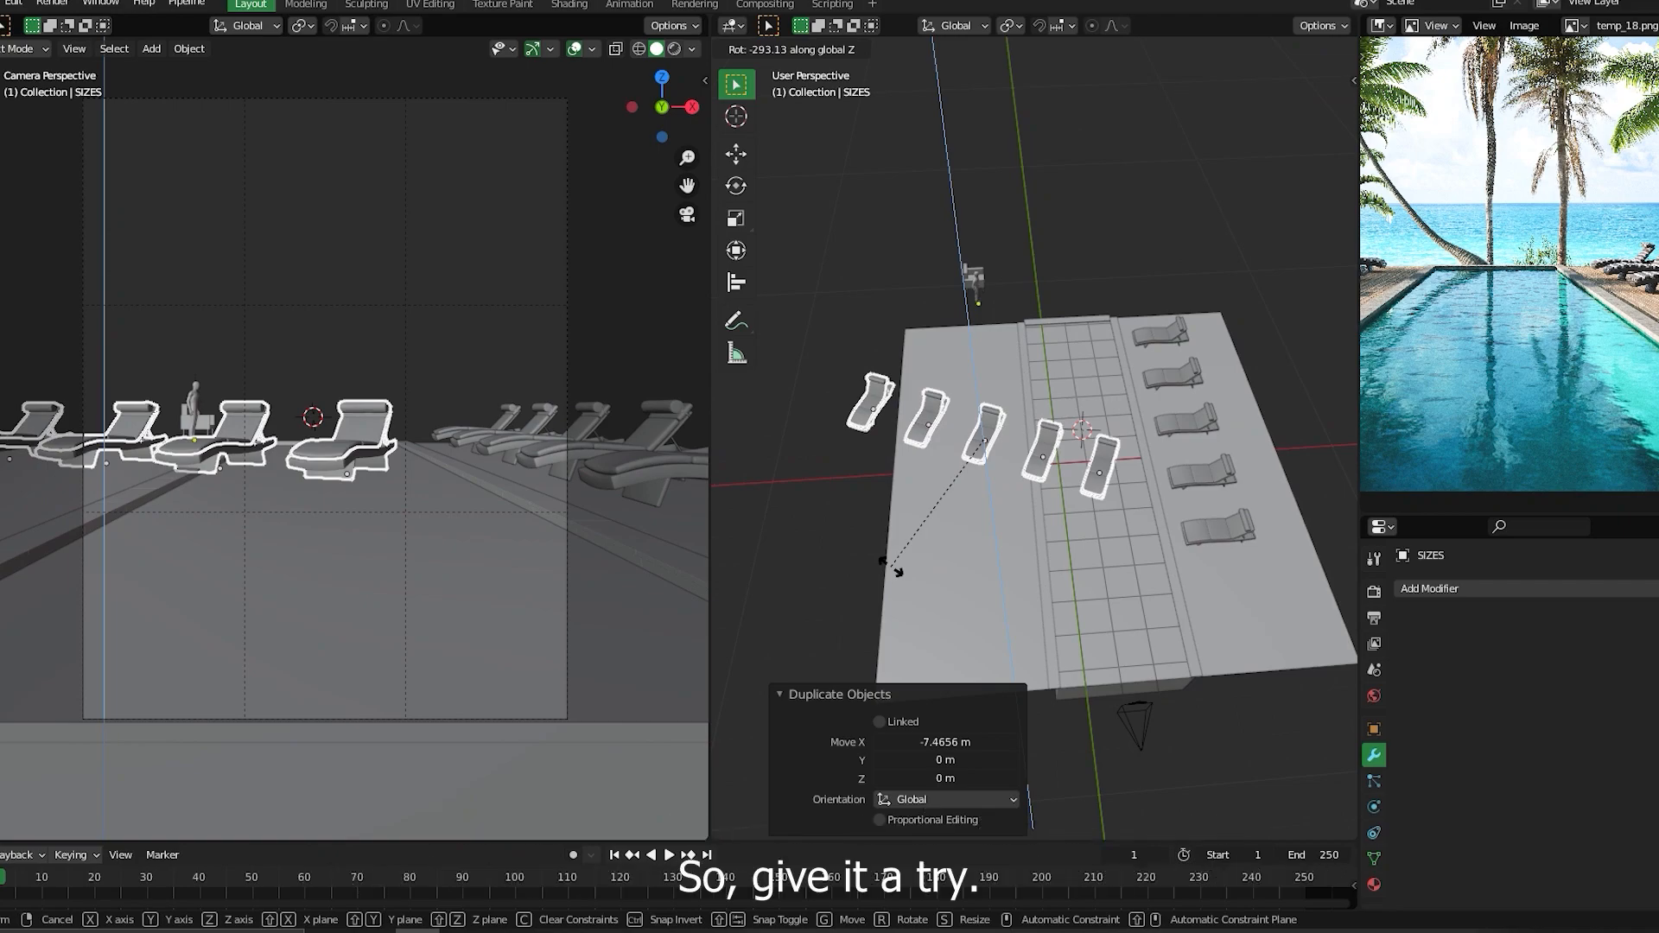
text(180)
key(Return)
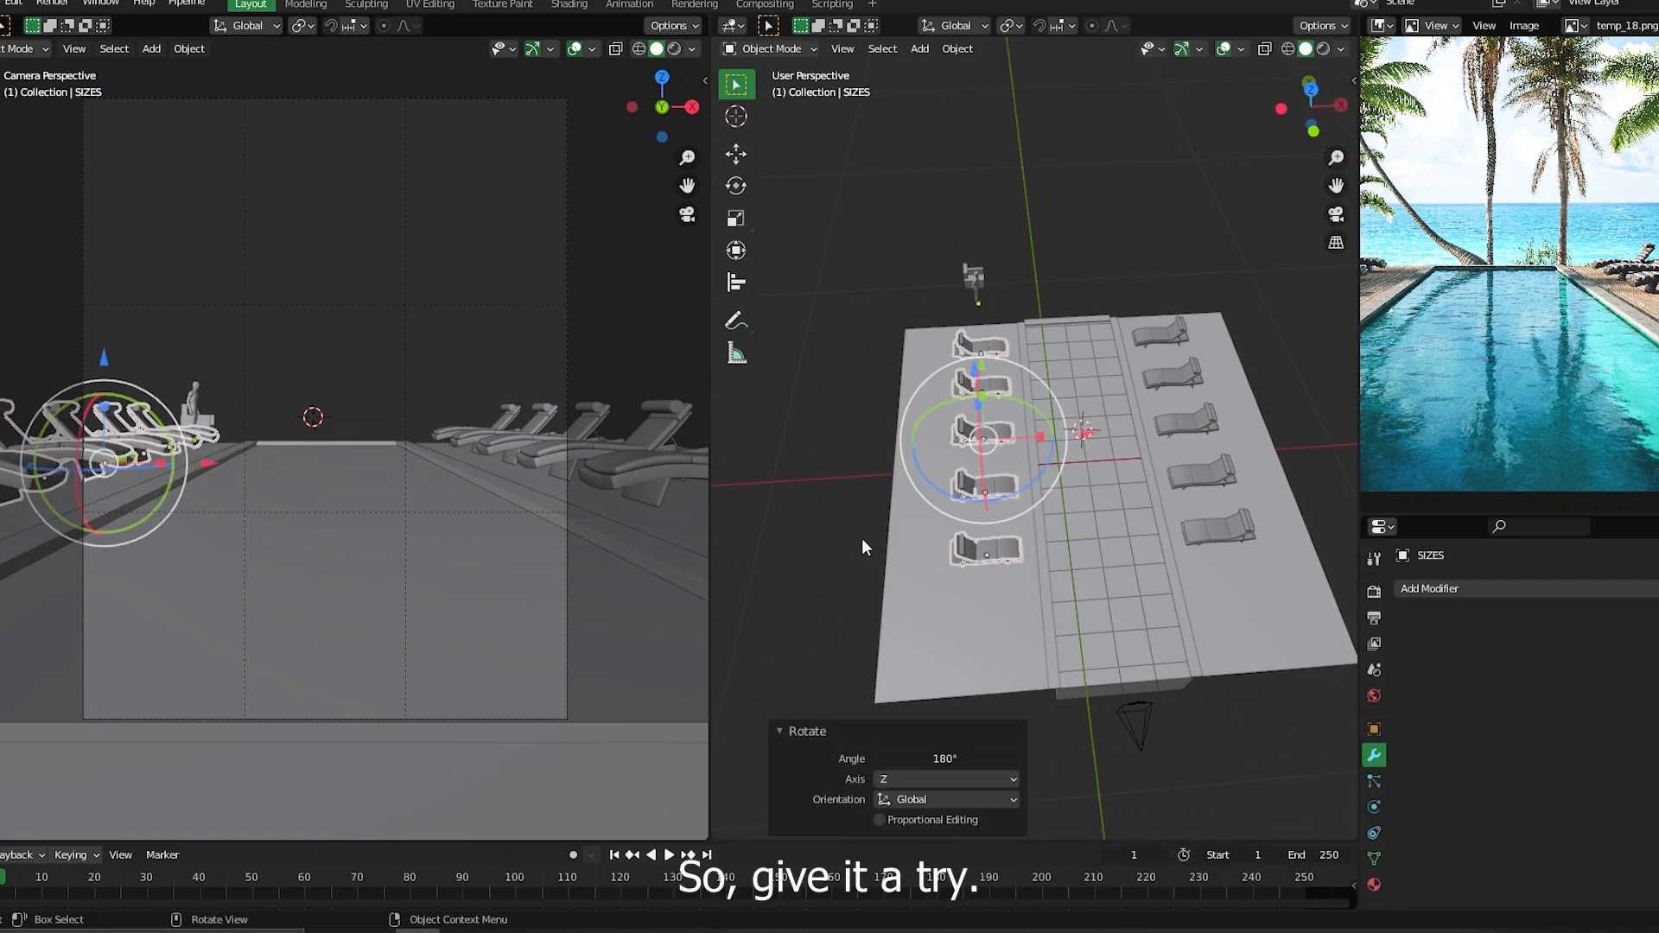
scroll(1081, 415, up, 3)
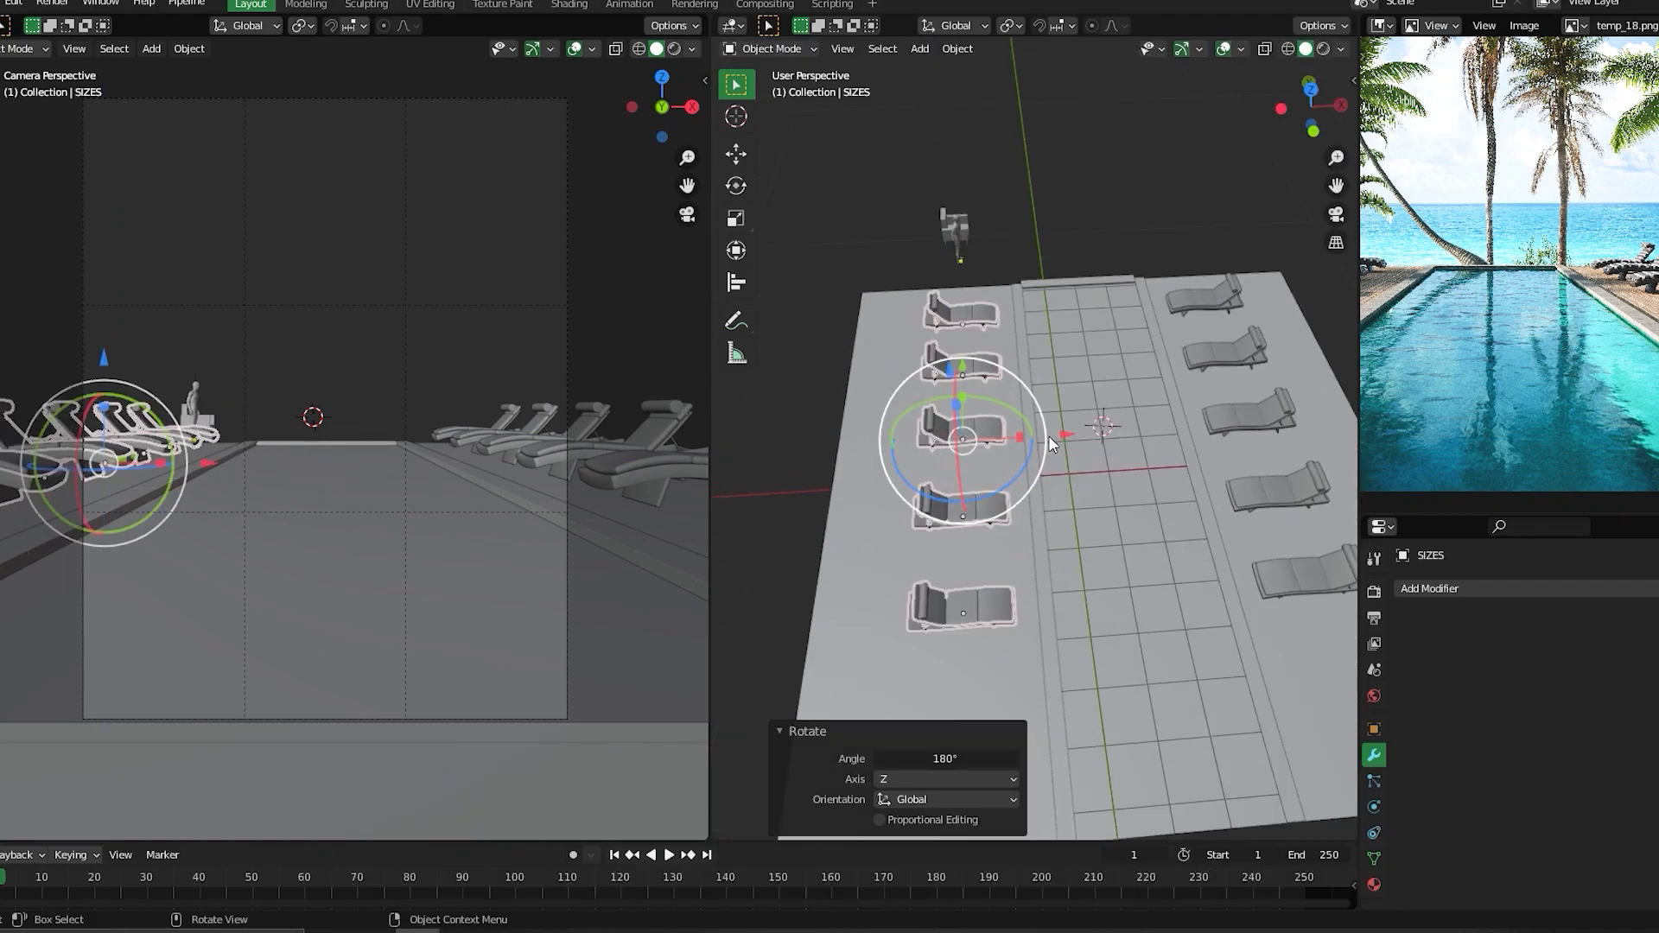
key(g)
key(x)
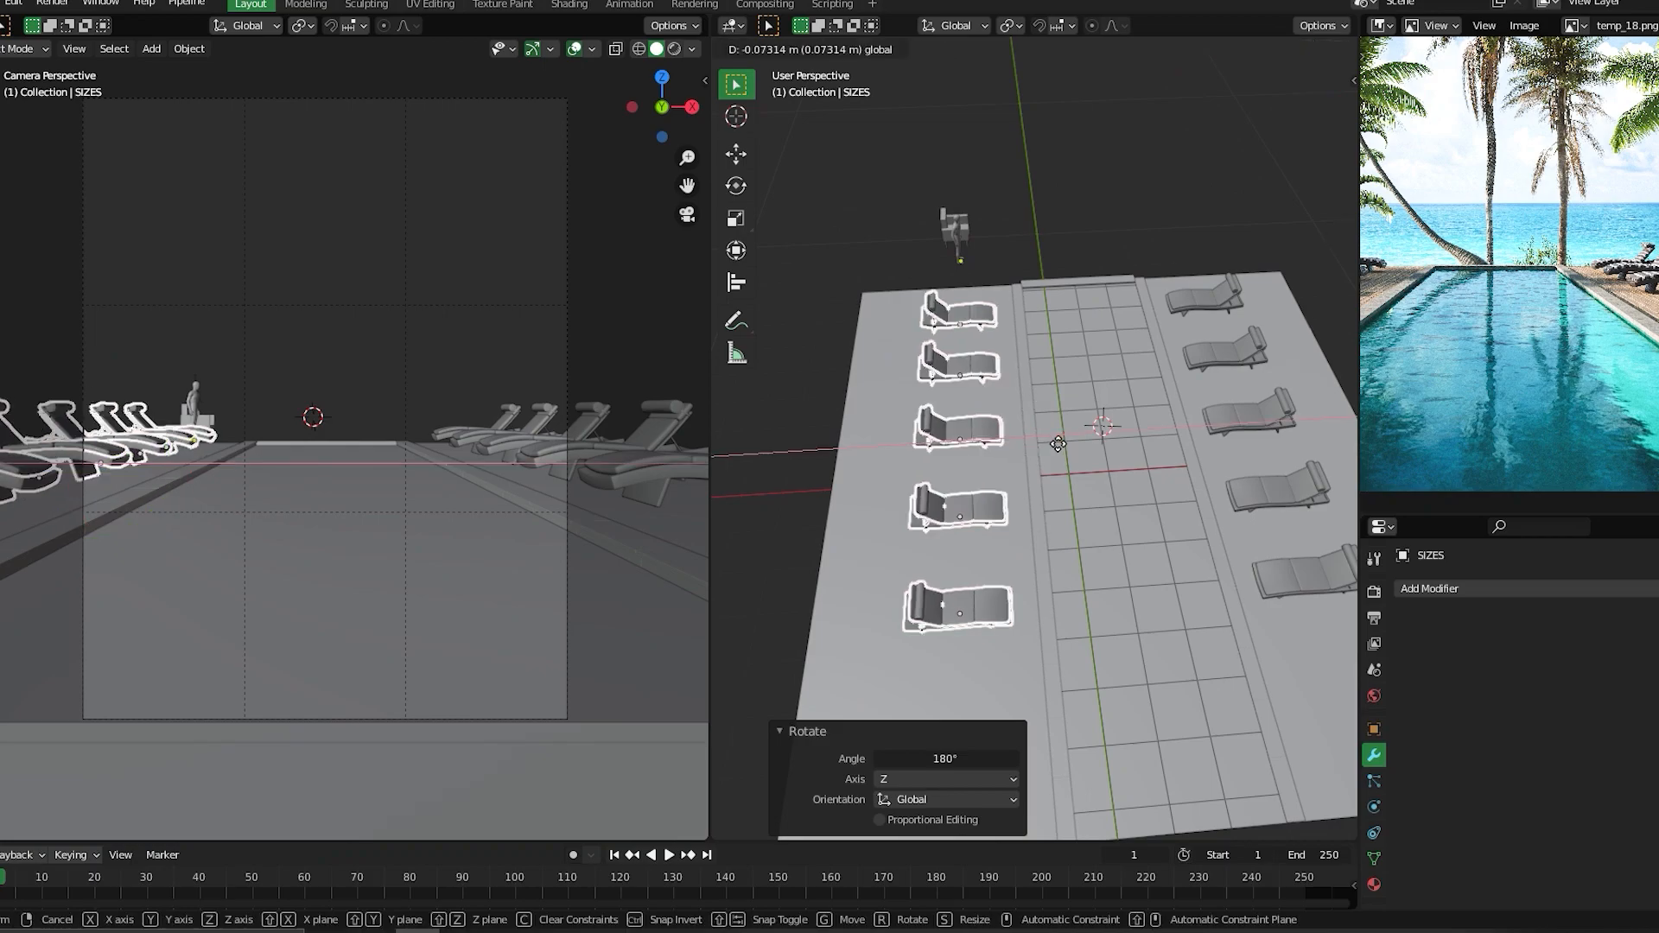
click(1051, 443)
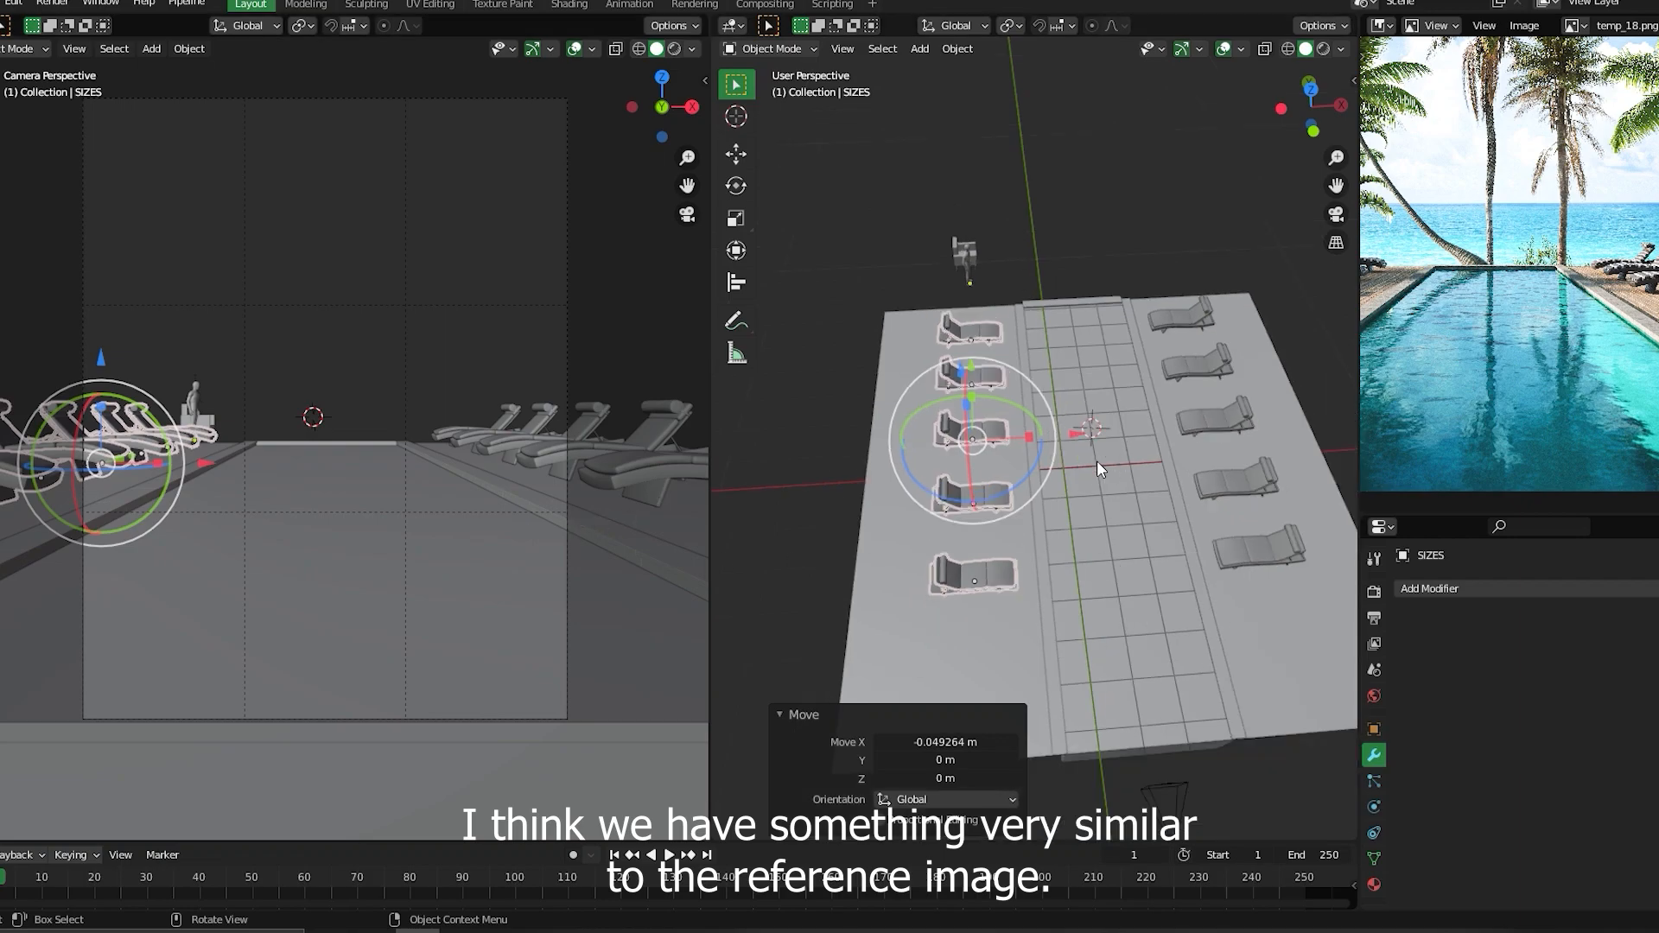
middle_drag(1097, 460, 1143, 442)
click(1202, 314)
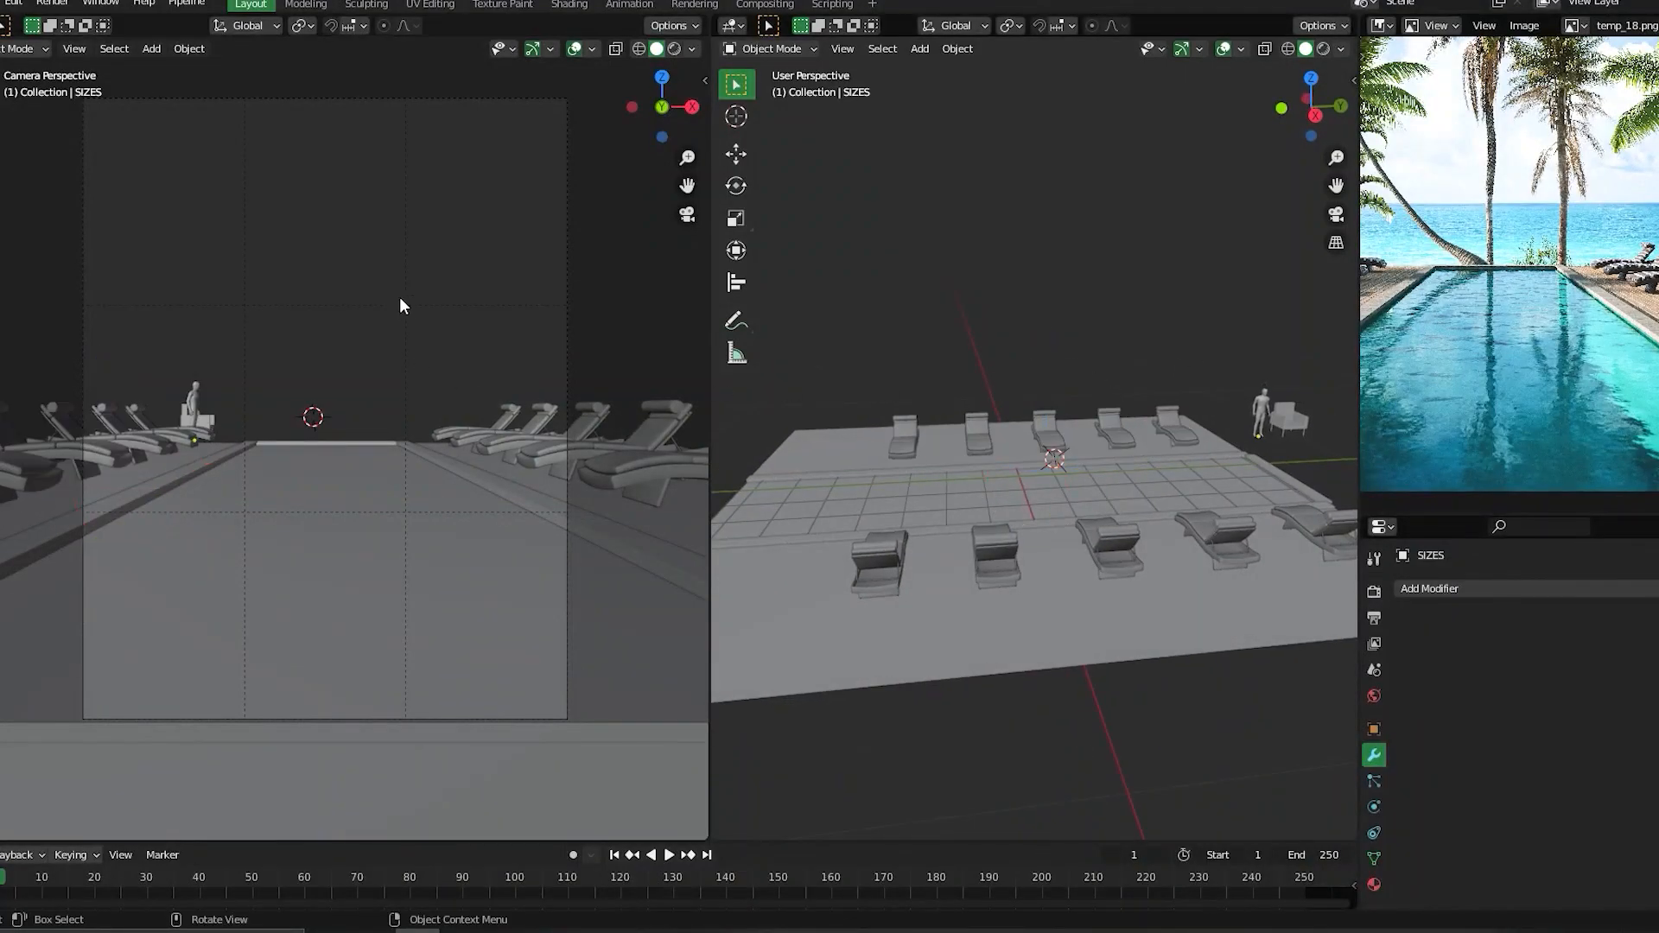
middle_drag(969, 489, 1034, 501)
middle_drag(922, 458, 930, 370)
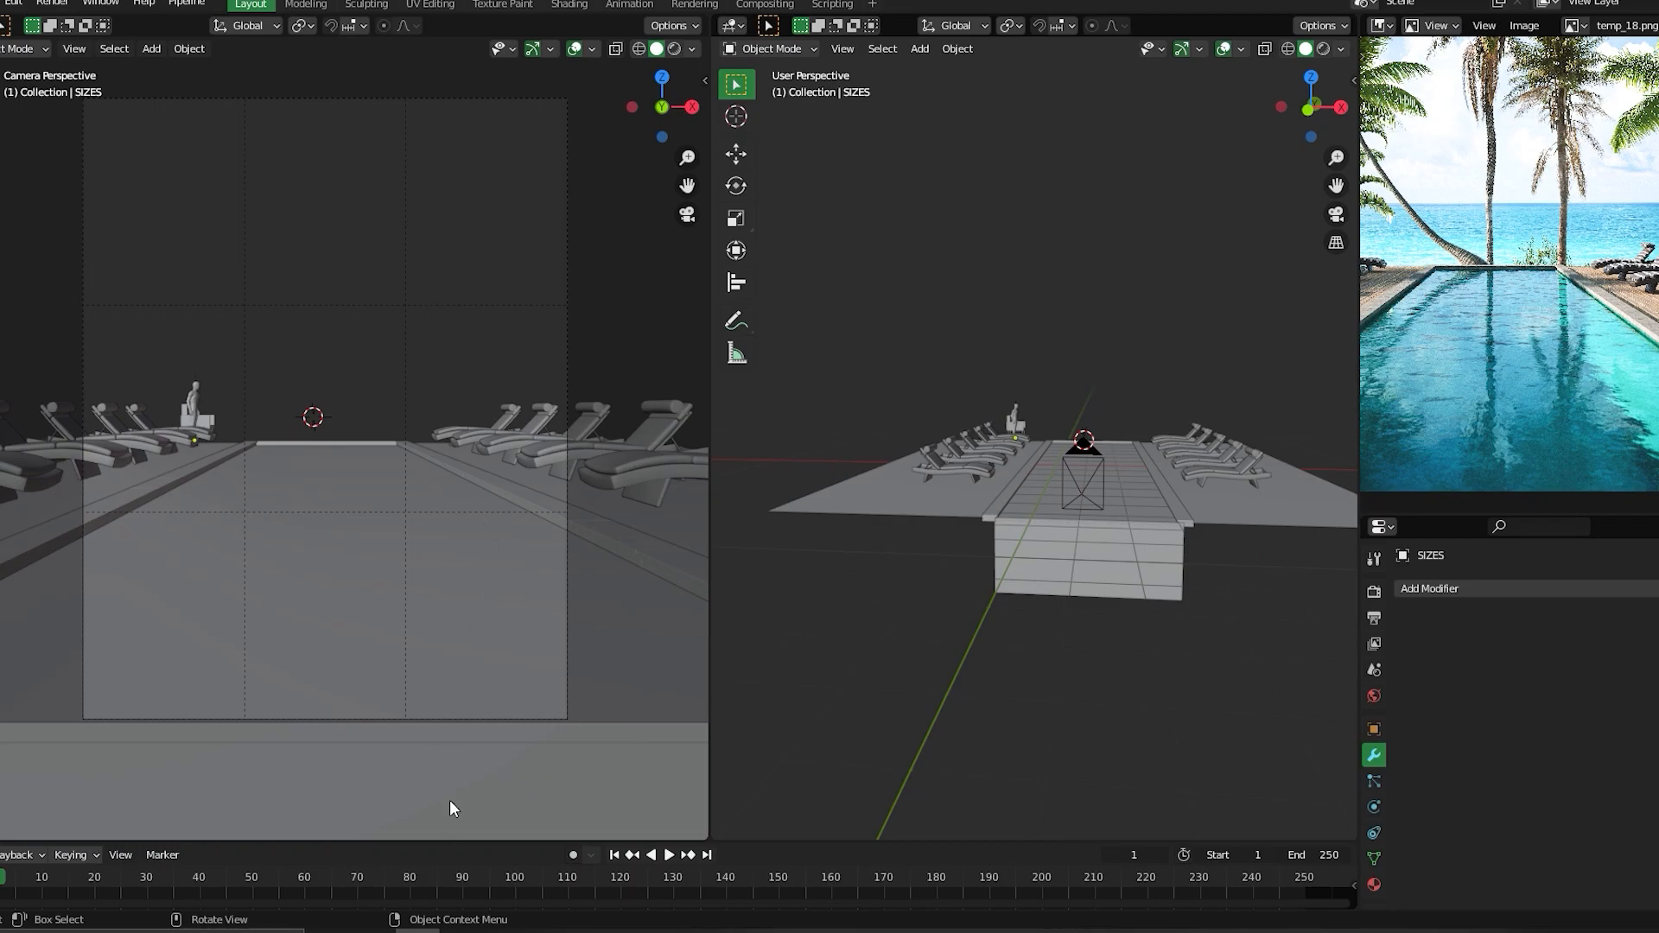
- Try a 2 m mesh plane rotated about the X axis as the background, and delete it
key(shift+a)
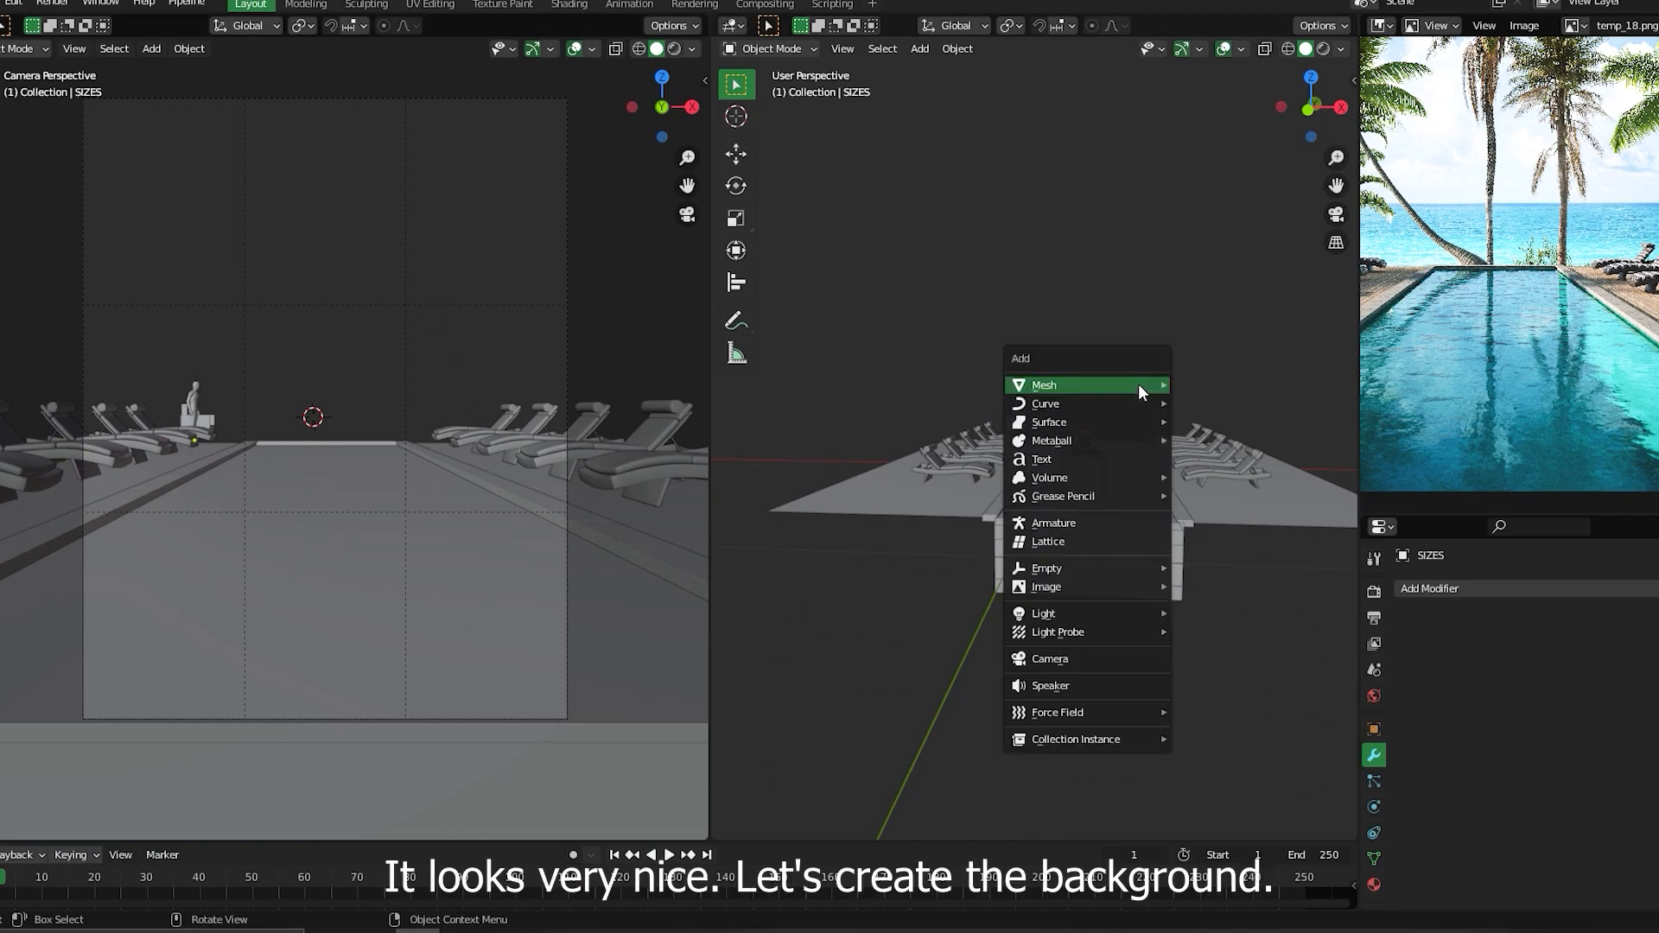
mouse_move(1080, 387)
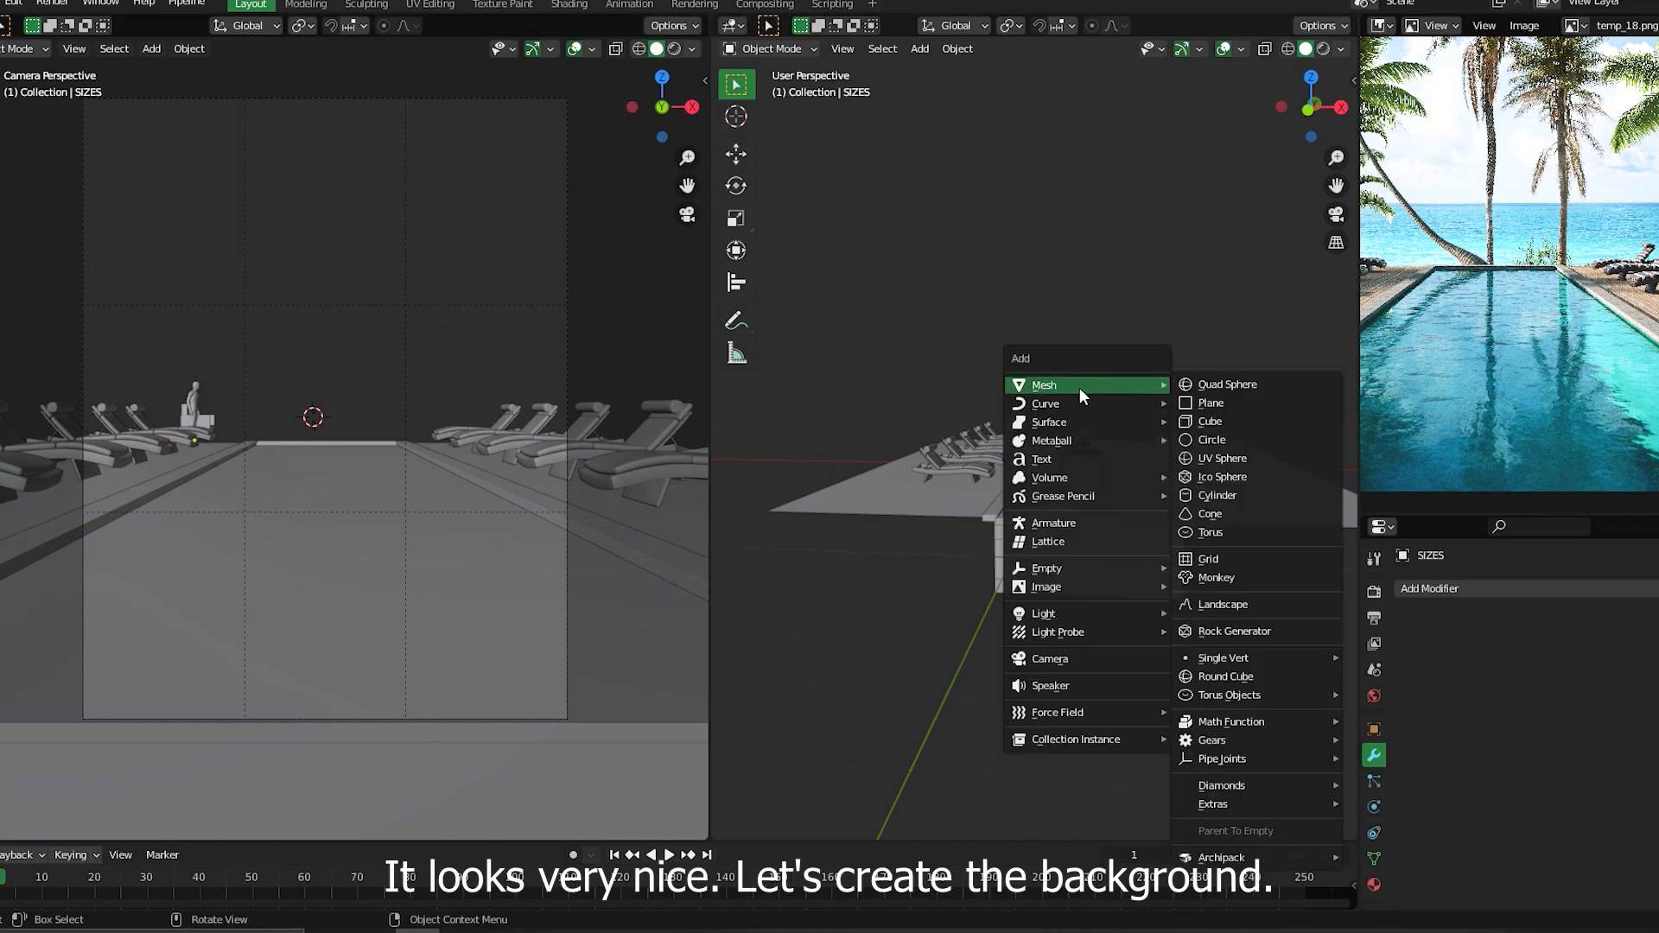
click(1225, 403)
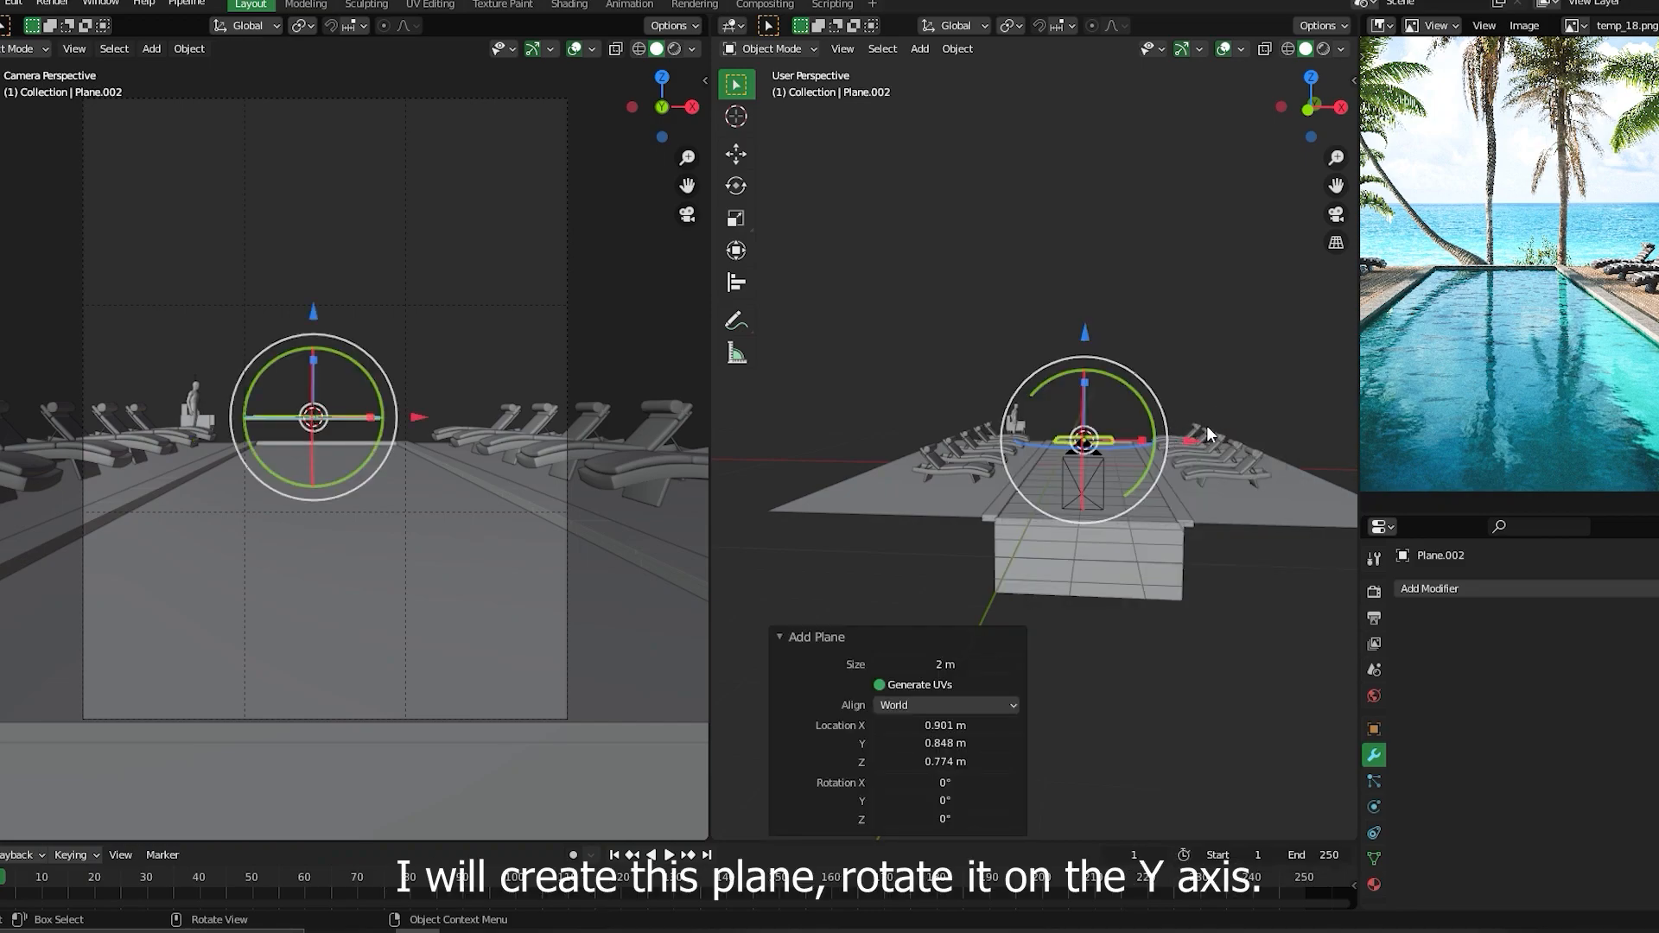
middle_drag(1206, 425, 1146, 453)
key(r)
key(x)
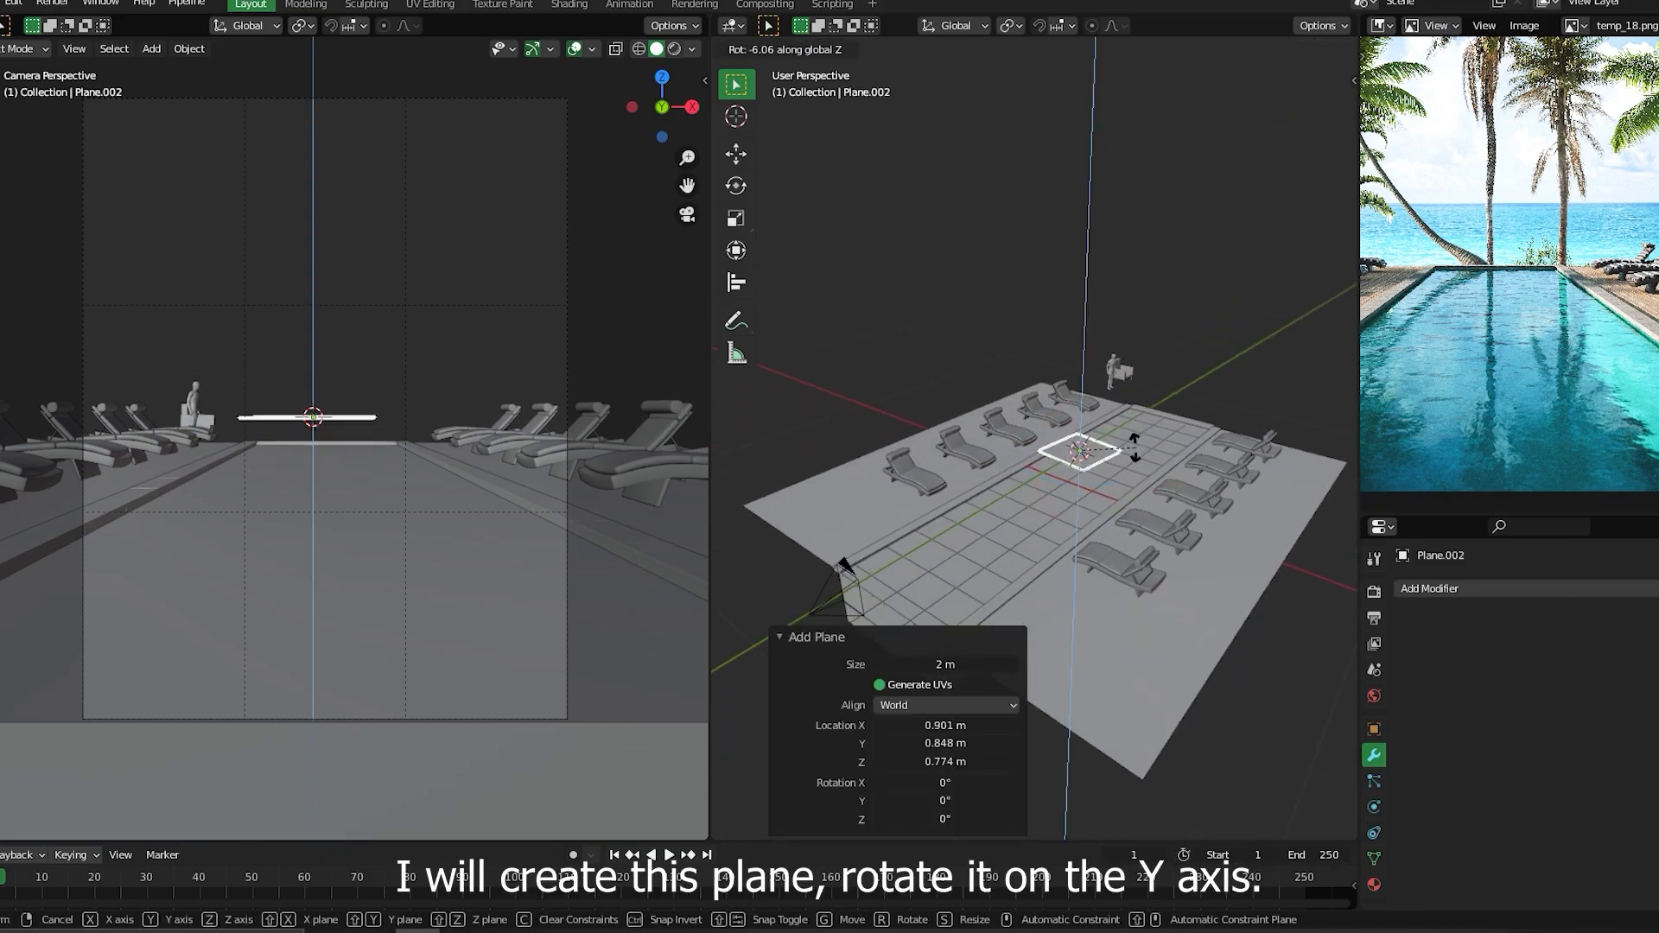
text(180)
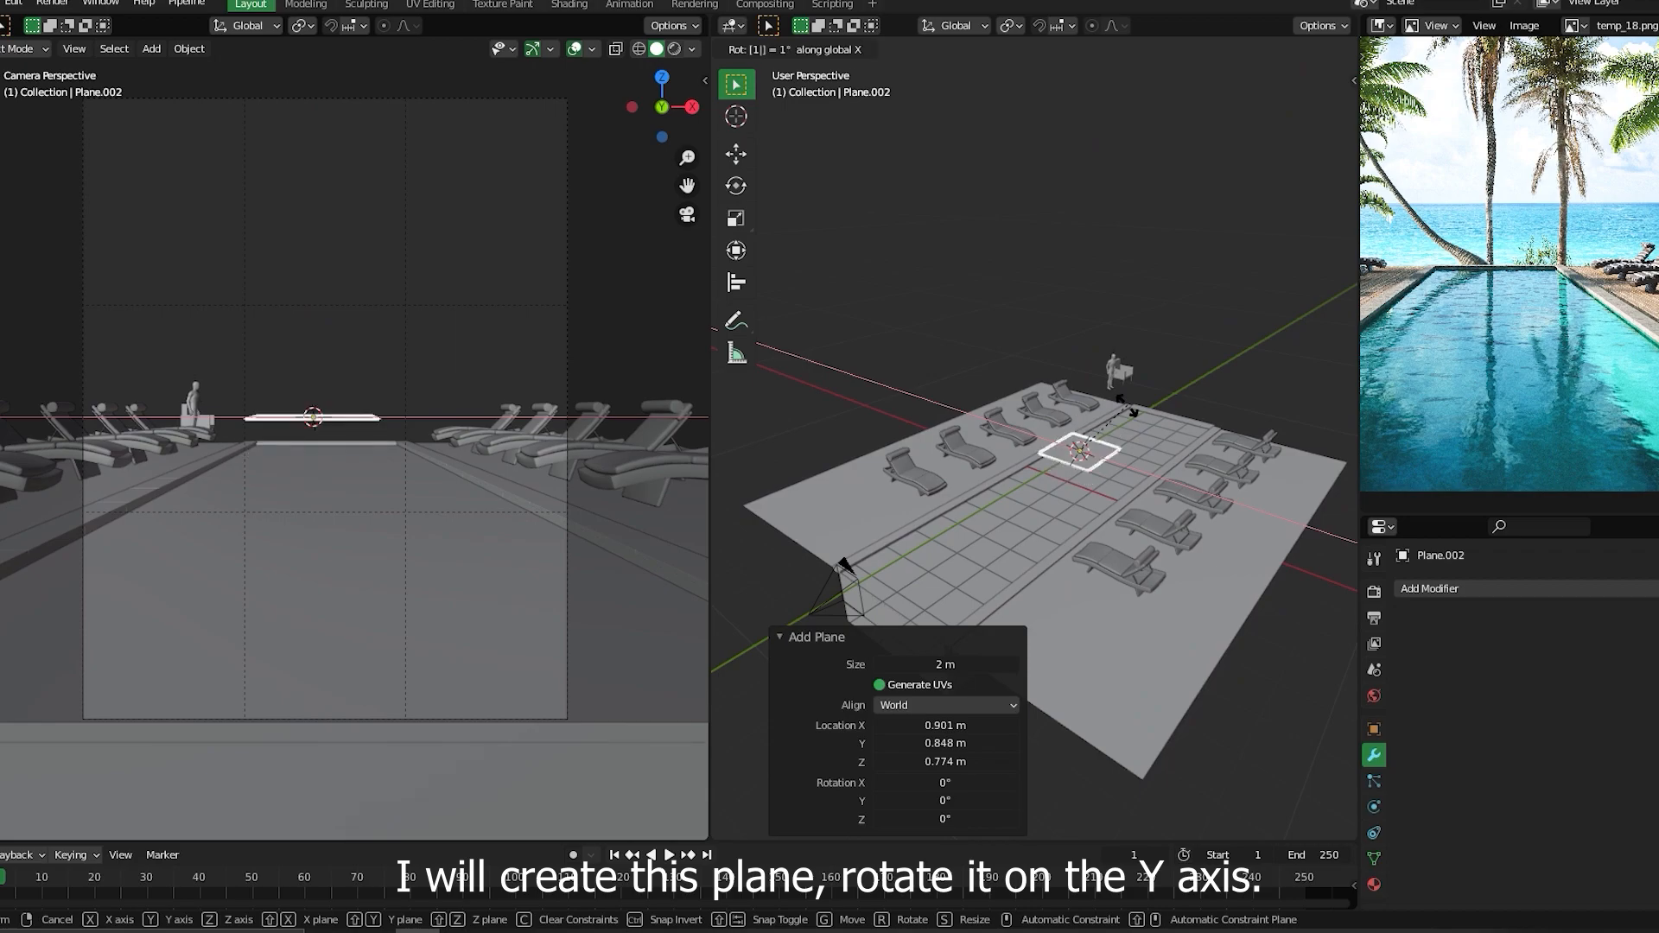
text(90)
key(Return)
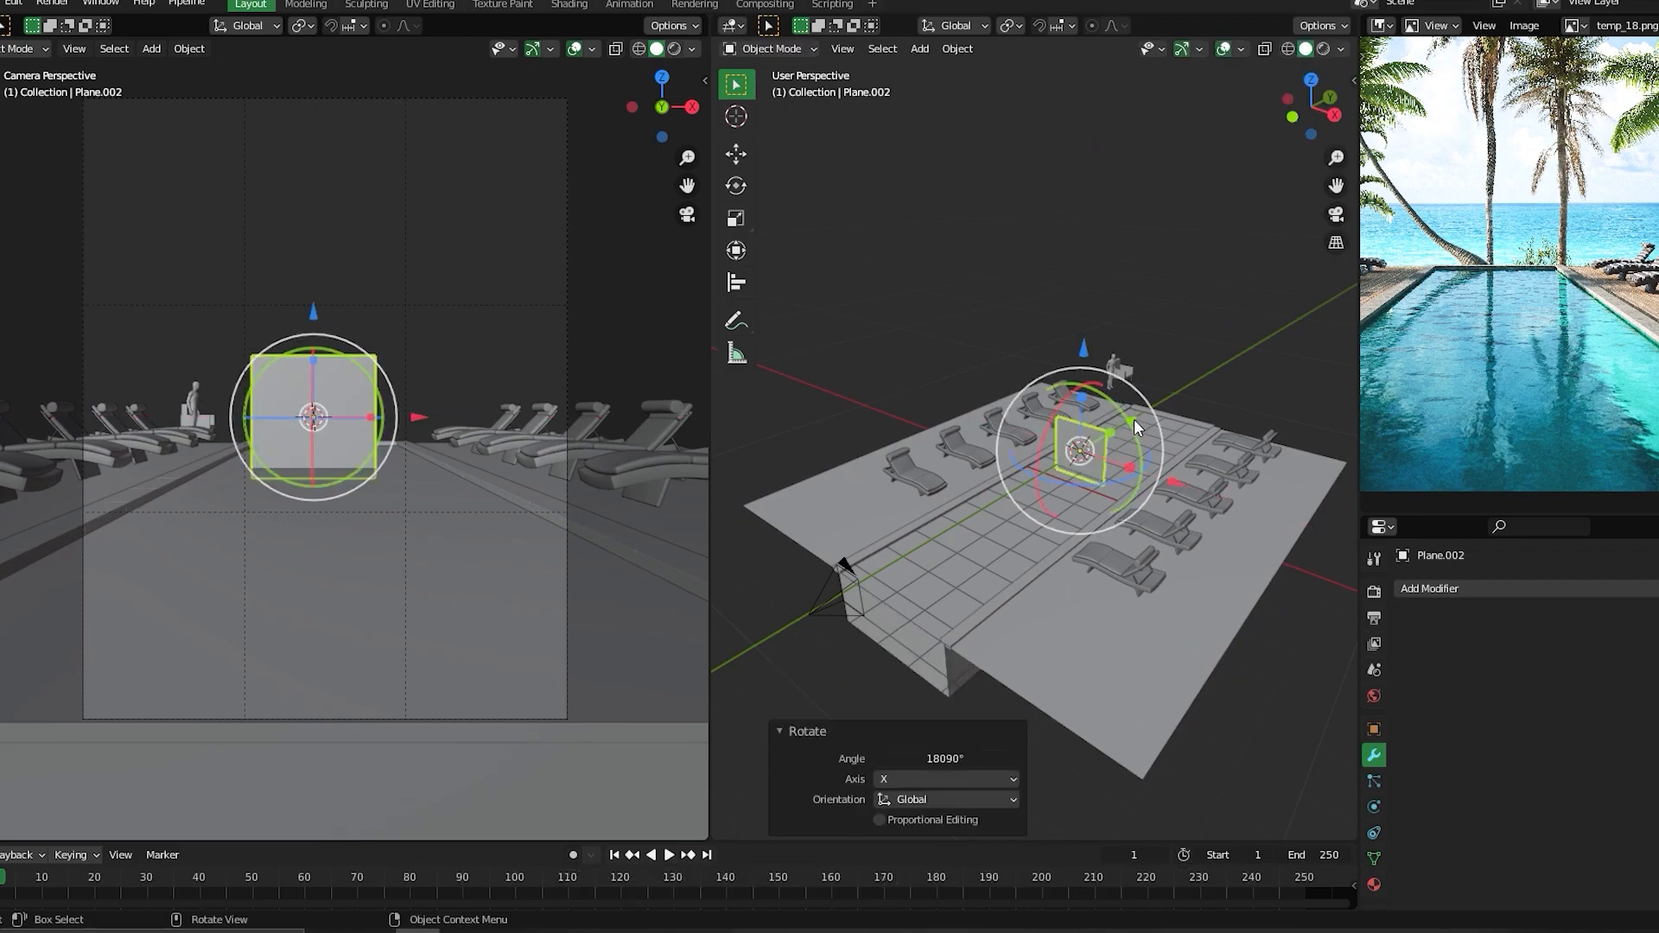
key(Delete)
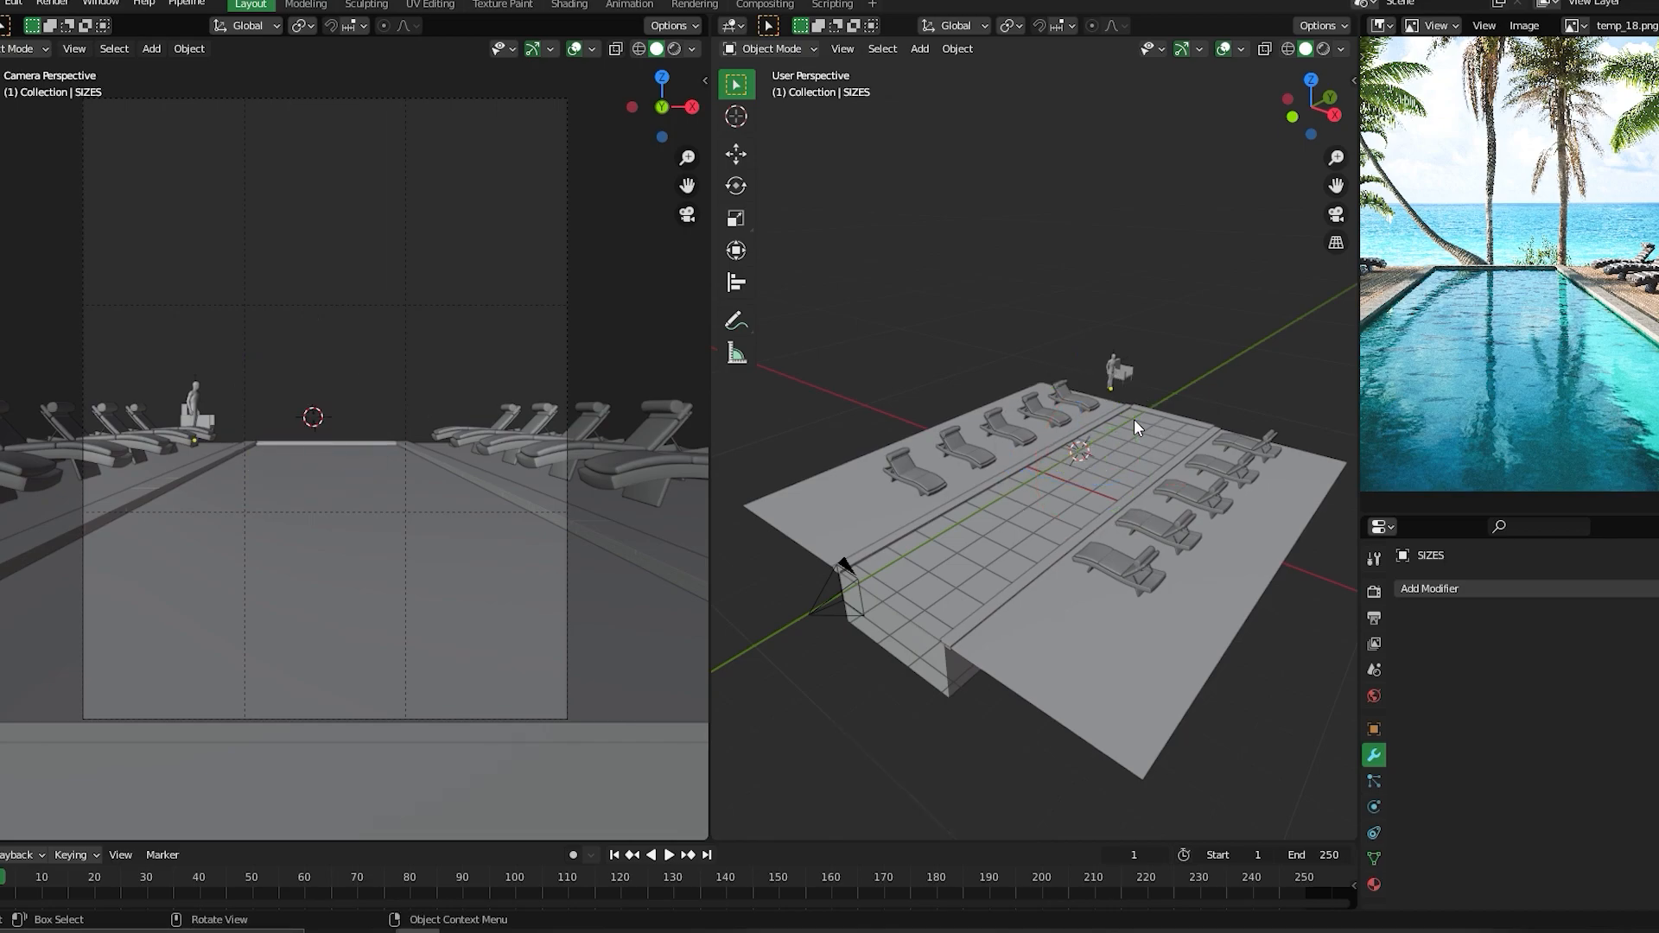
- Add a 2 m mesh plane for the background and rotate it 90° about the X axis
key(ctrl+a)
key(shift+a)
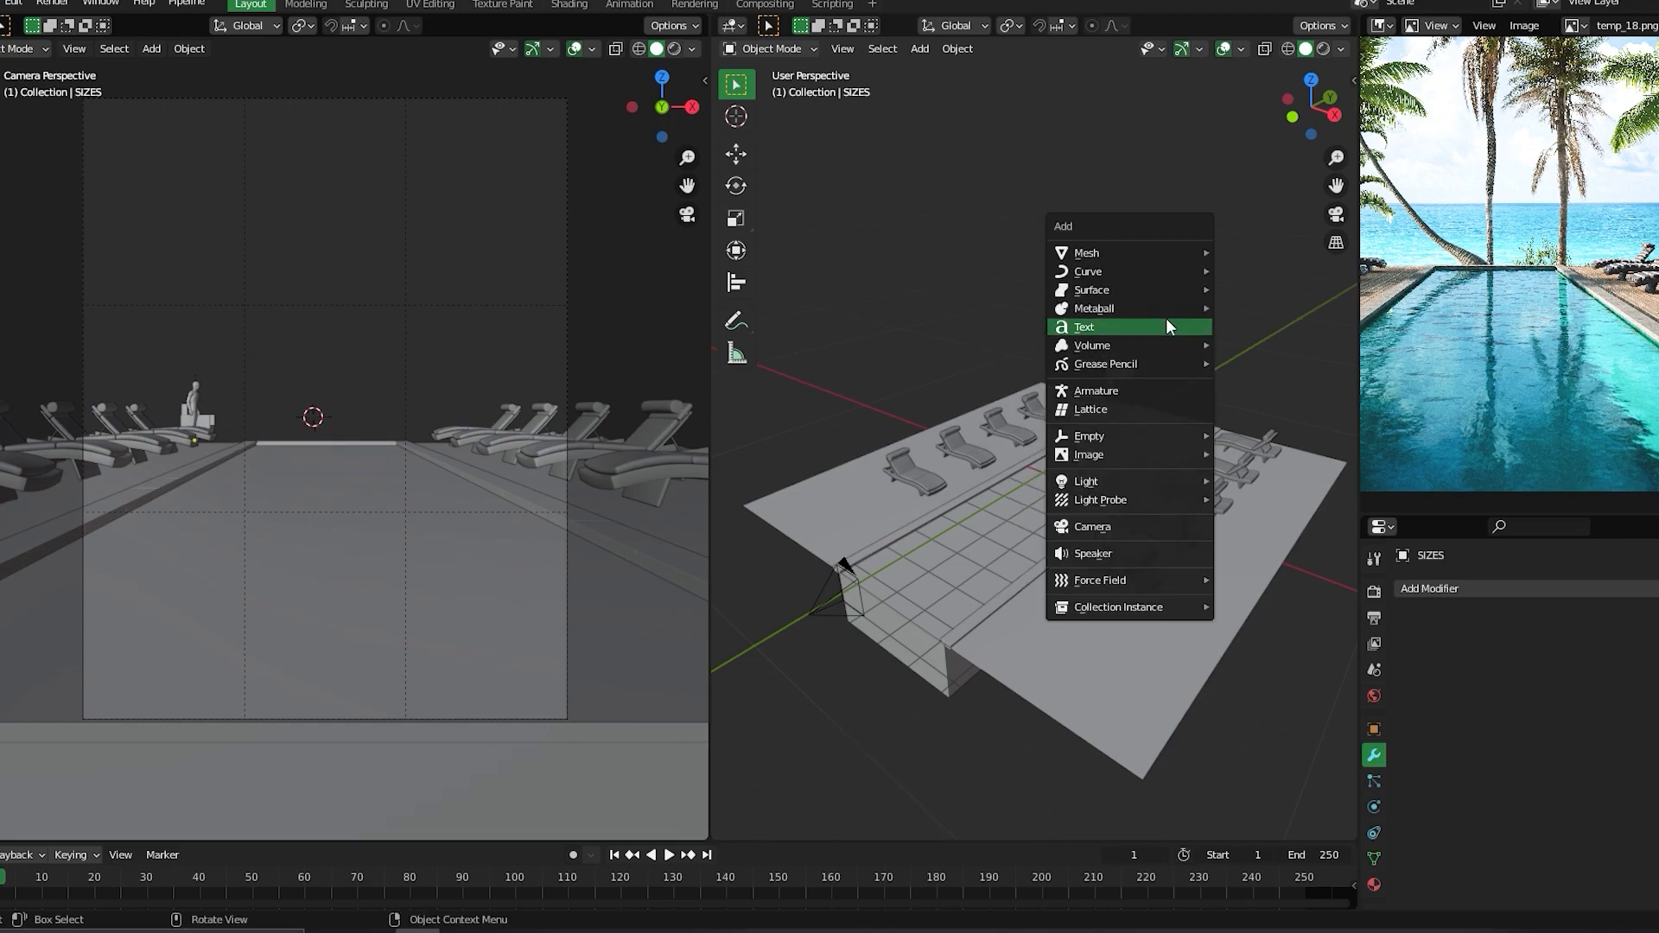
mouse_move(1123, 252)
click(1266, 273)
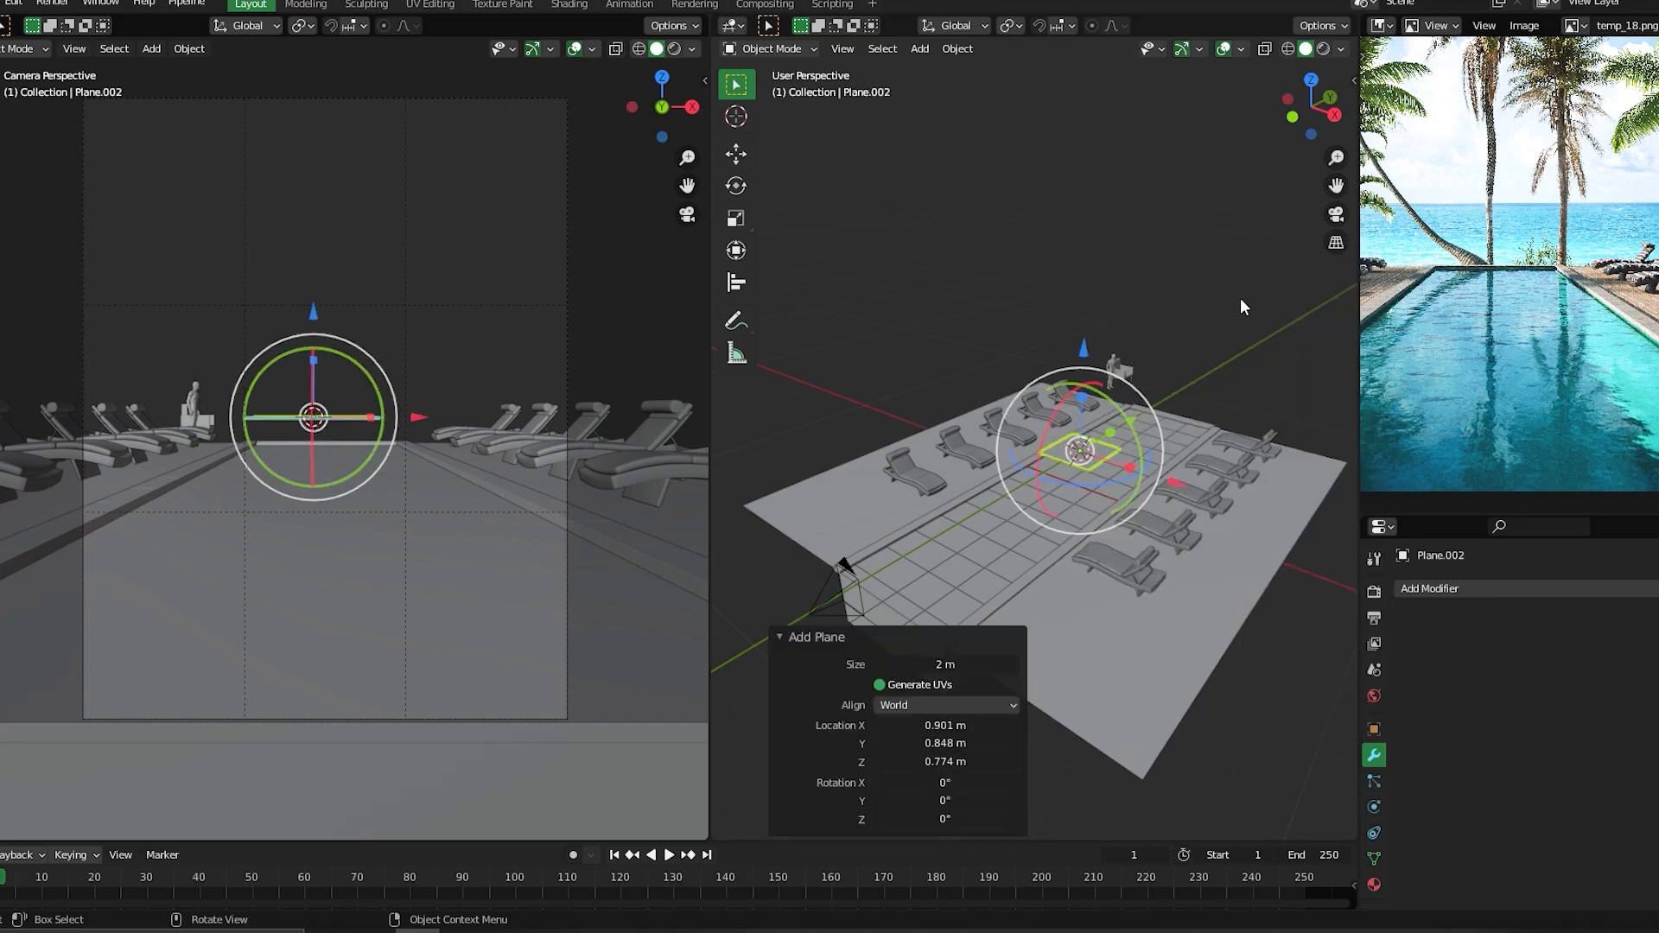
key(r)
key(x)
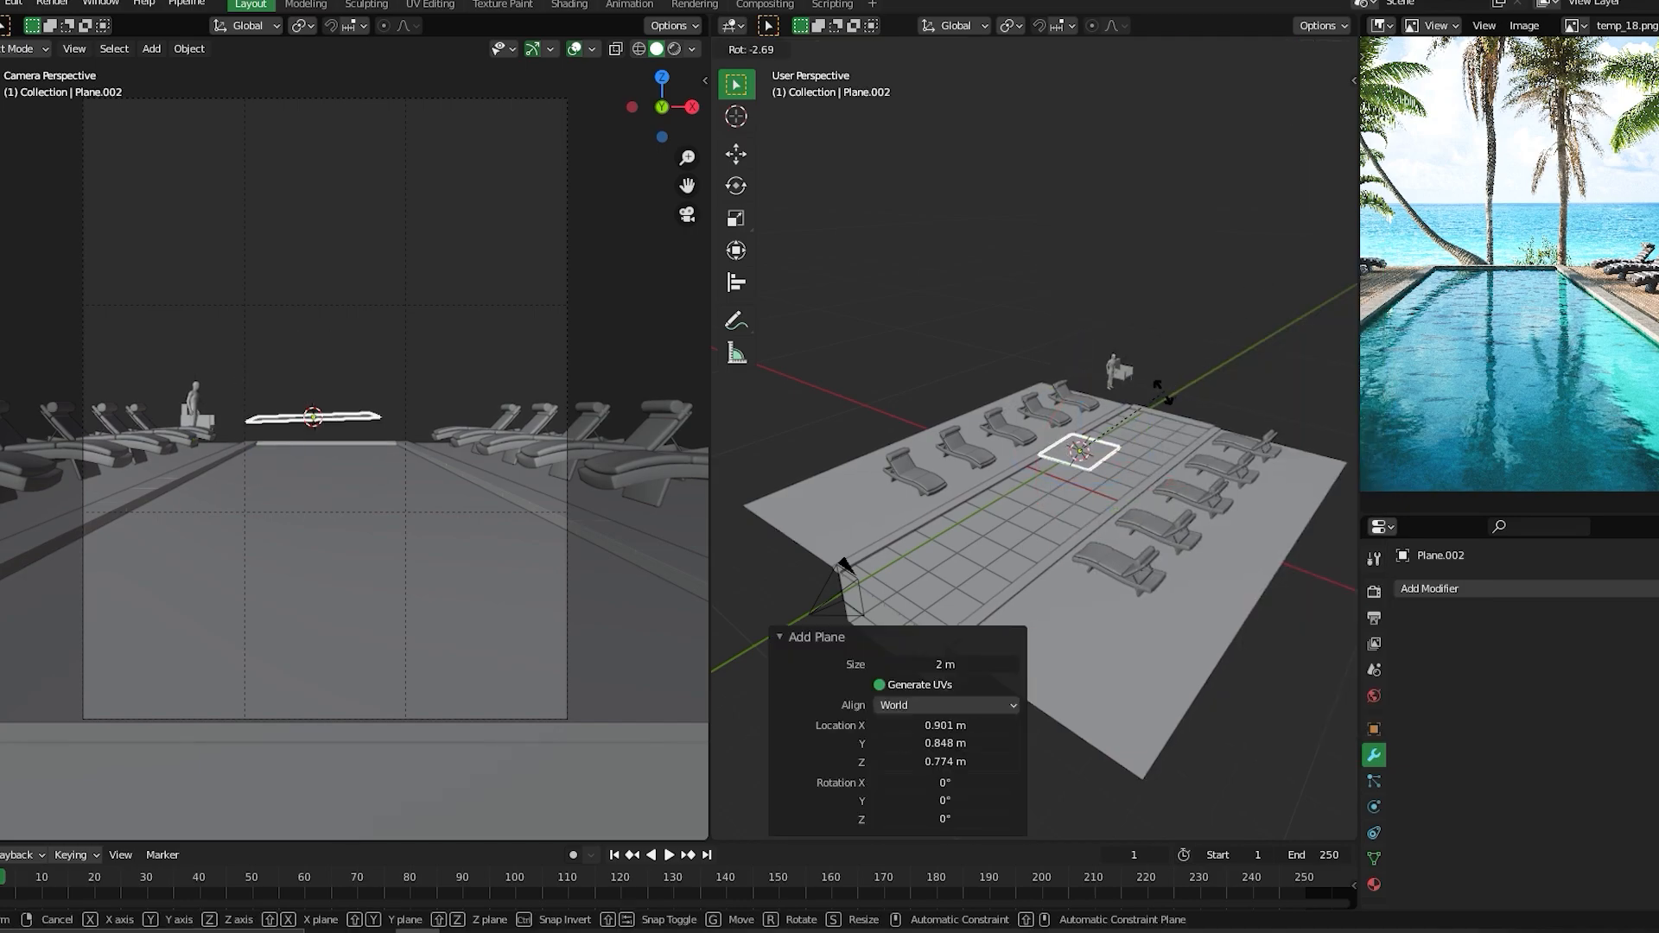
text(90)
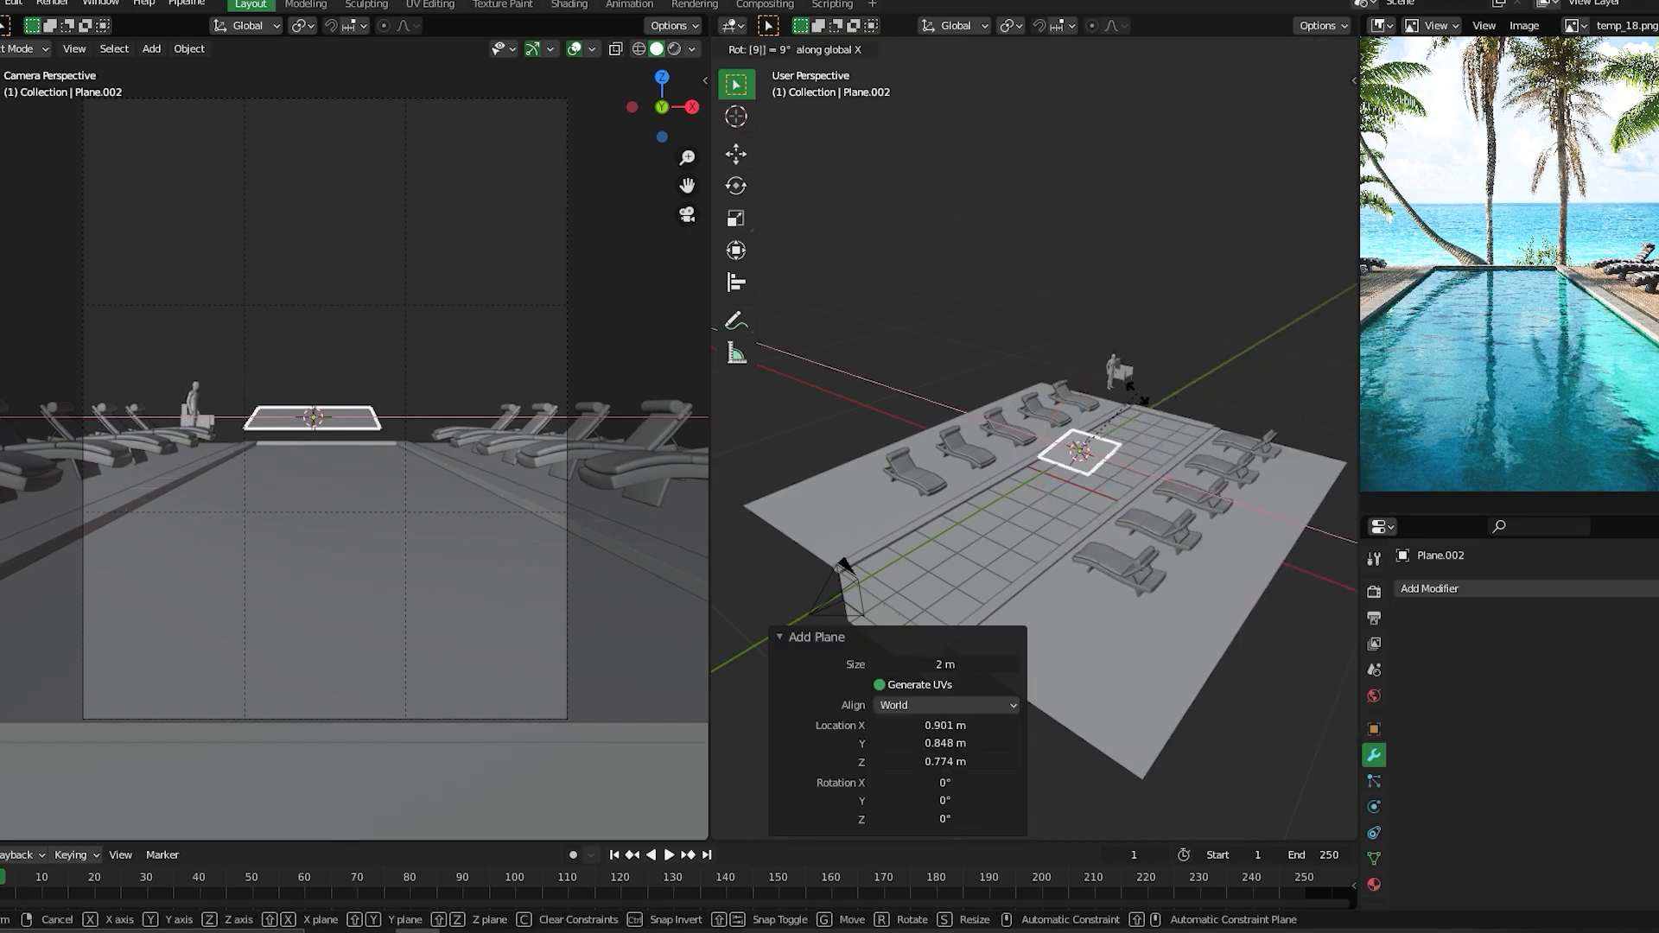
key(Return)
- Move the upright plane about 9.70 m along Y, beyond the pool's far end, and scale it by about 3.84
middle_drag(1137, 392, 1099, 476)
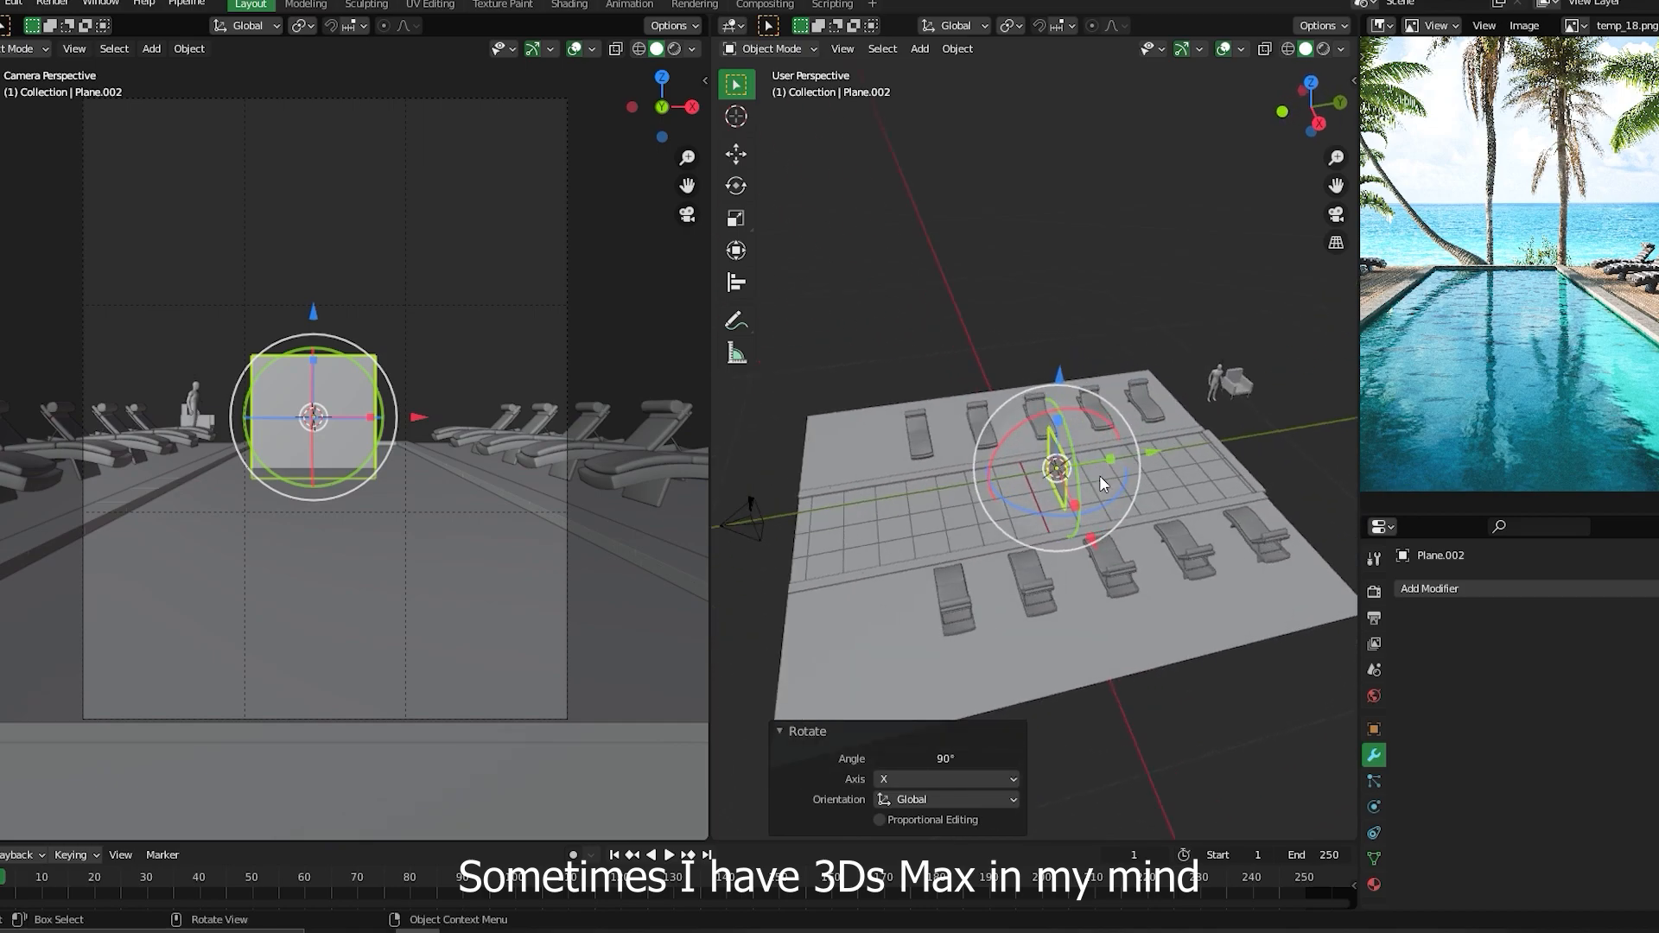
drag(1156, 454, 1409, 413)
scroll(1242, 475, down, 3)
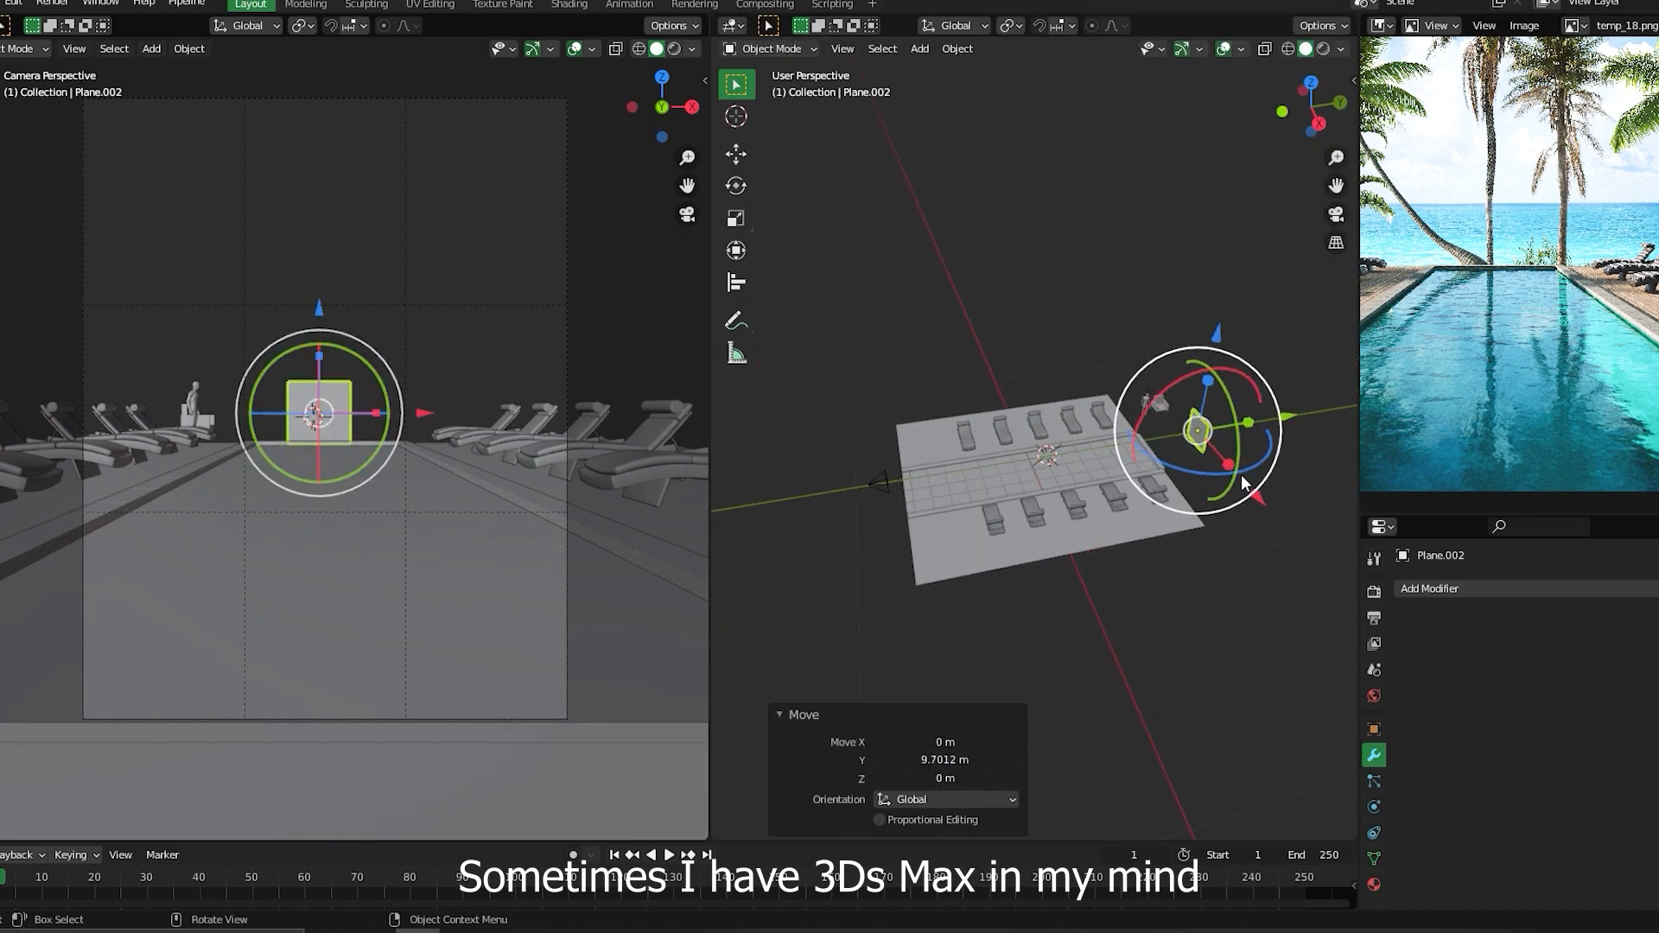
key(s)
click(1414, 278)
- Push the background plane about 5.36 m farther along Y and enlarge it by a factor of about 1.75
shift+middle_drag(1200, 387, 1079, 442)
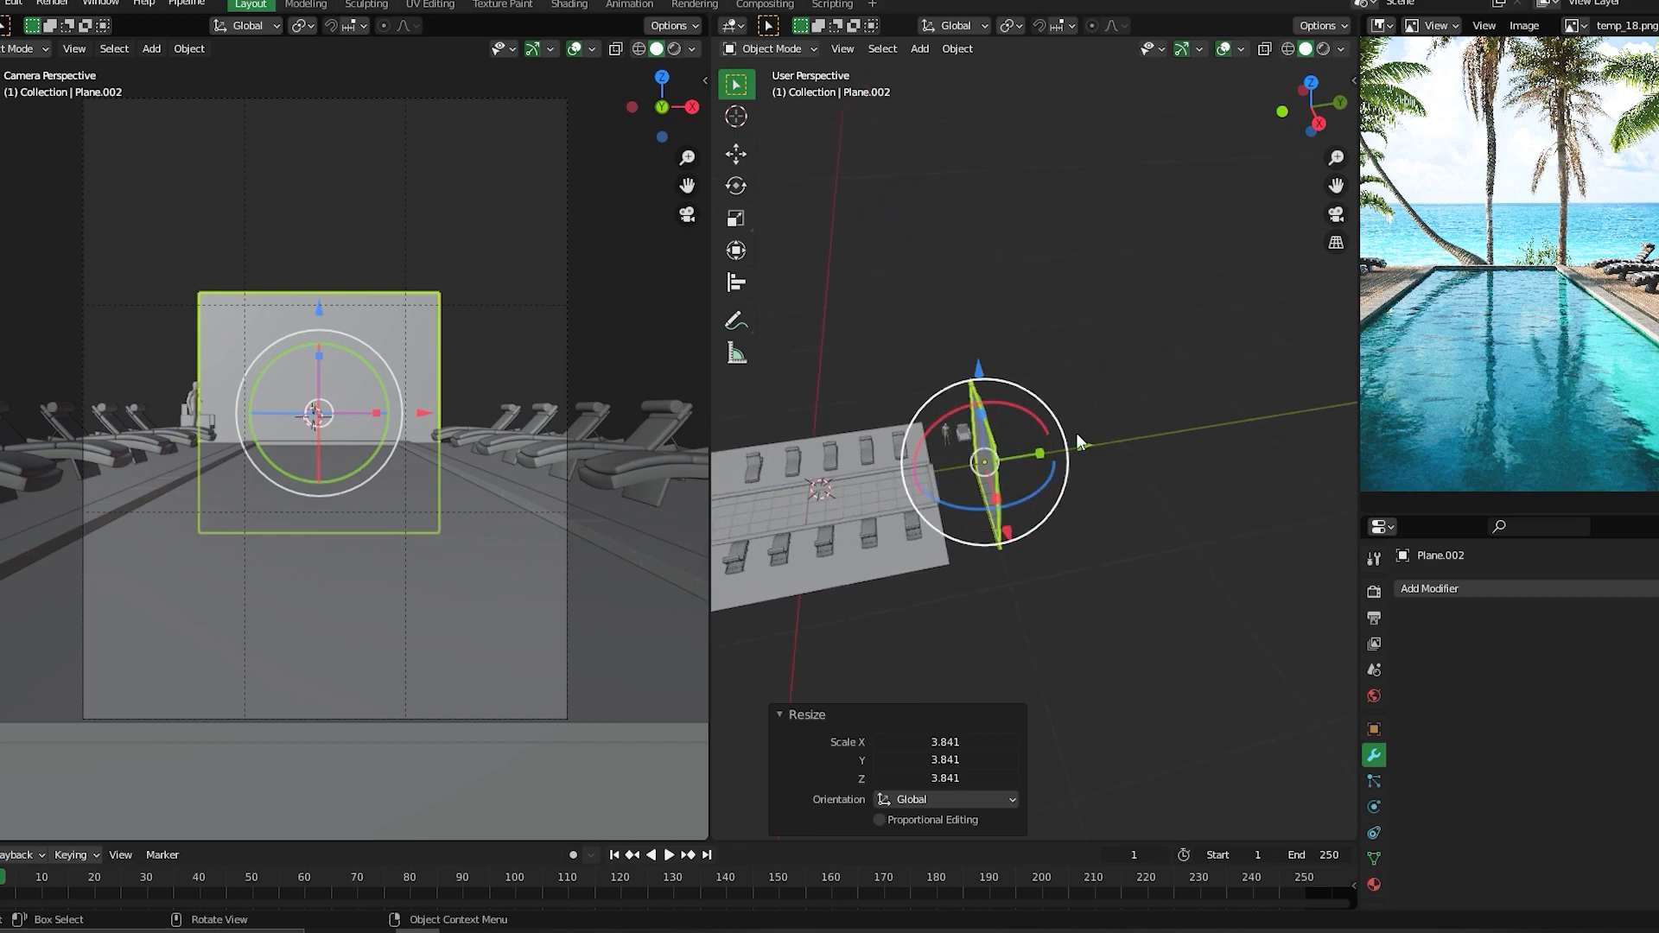
drag(1091, 447, 1182, 430)
key(s)
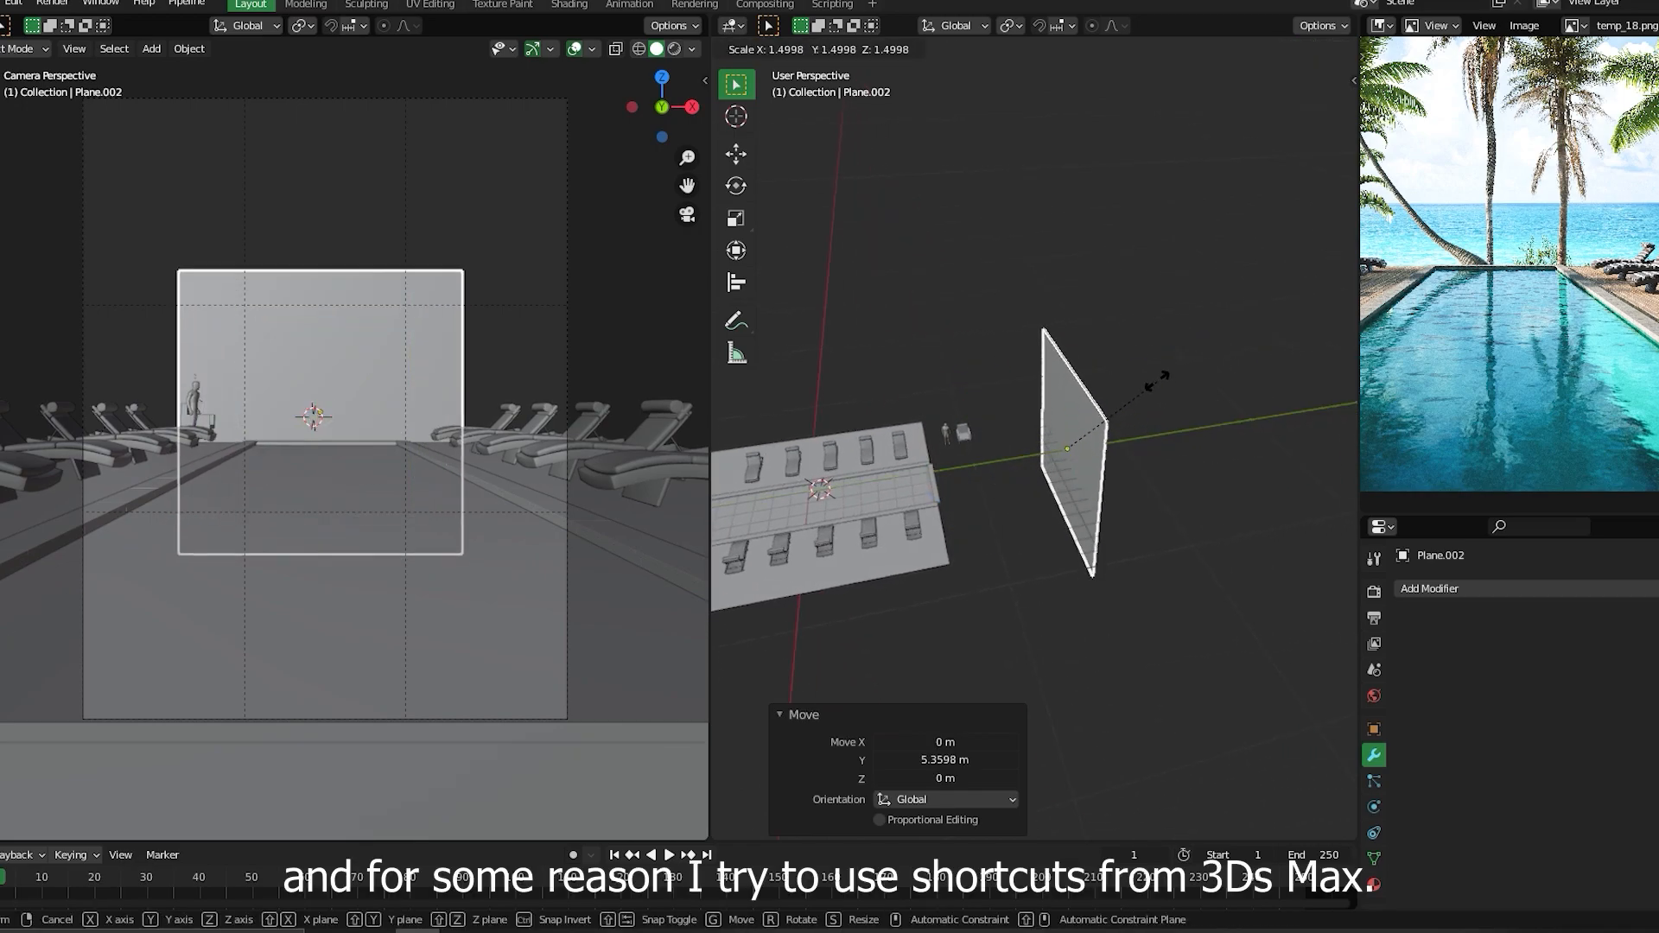
click(1166, 361)
- Enter edit mode on the background plane and extend its right vertical edge outward along the X axis
key(Tab)
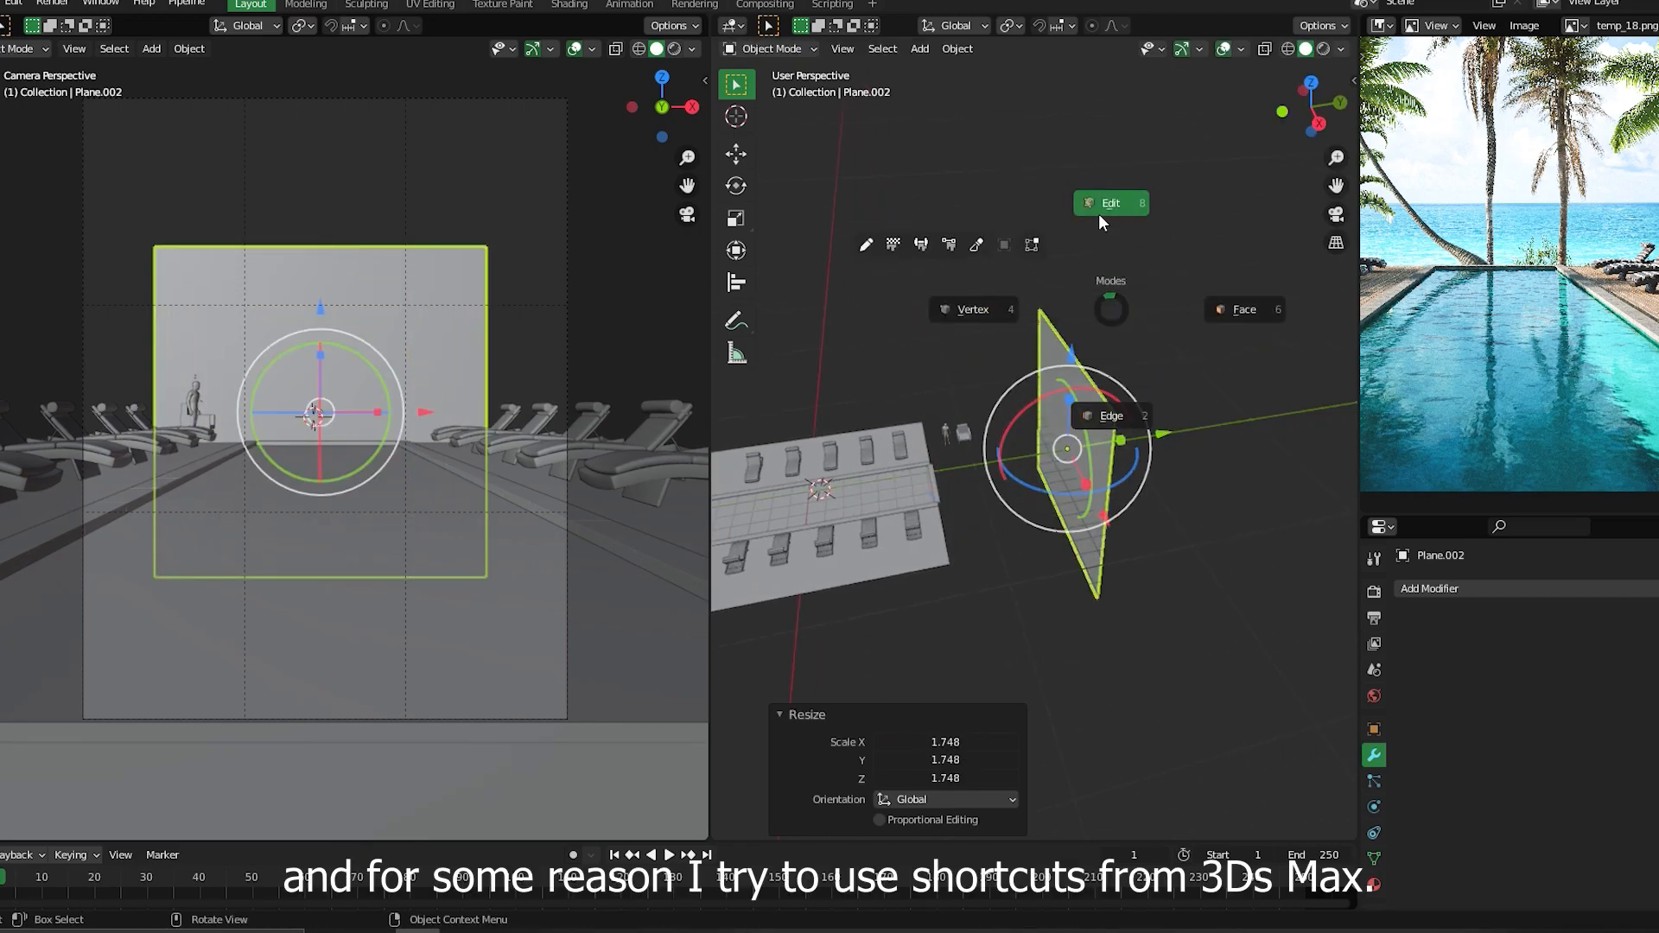
click(1099, 215)
scroll(1073, 463, down, 2)
middle_drag(1073, 463, 1237, 402)
drag(1161, 604, 1252, 648)
key(g)
key(x)
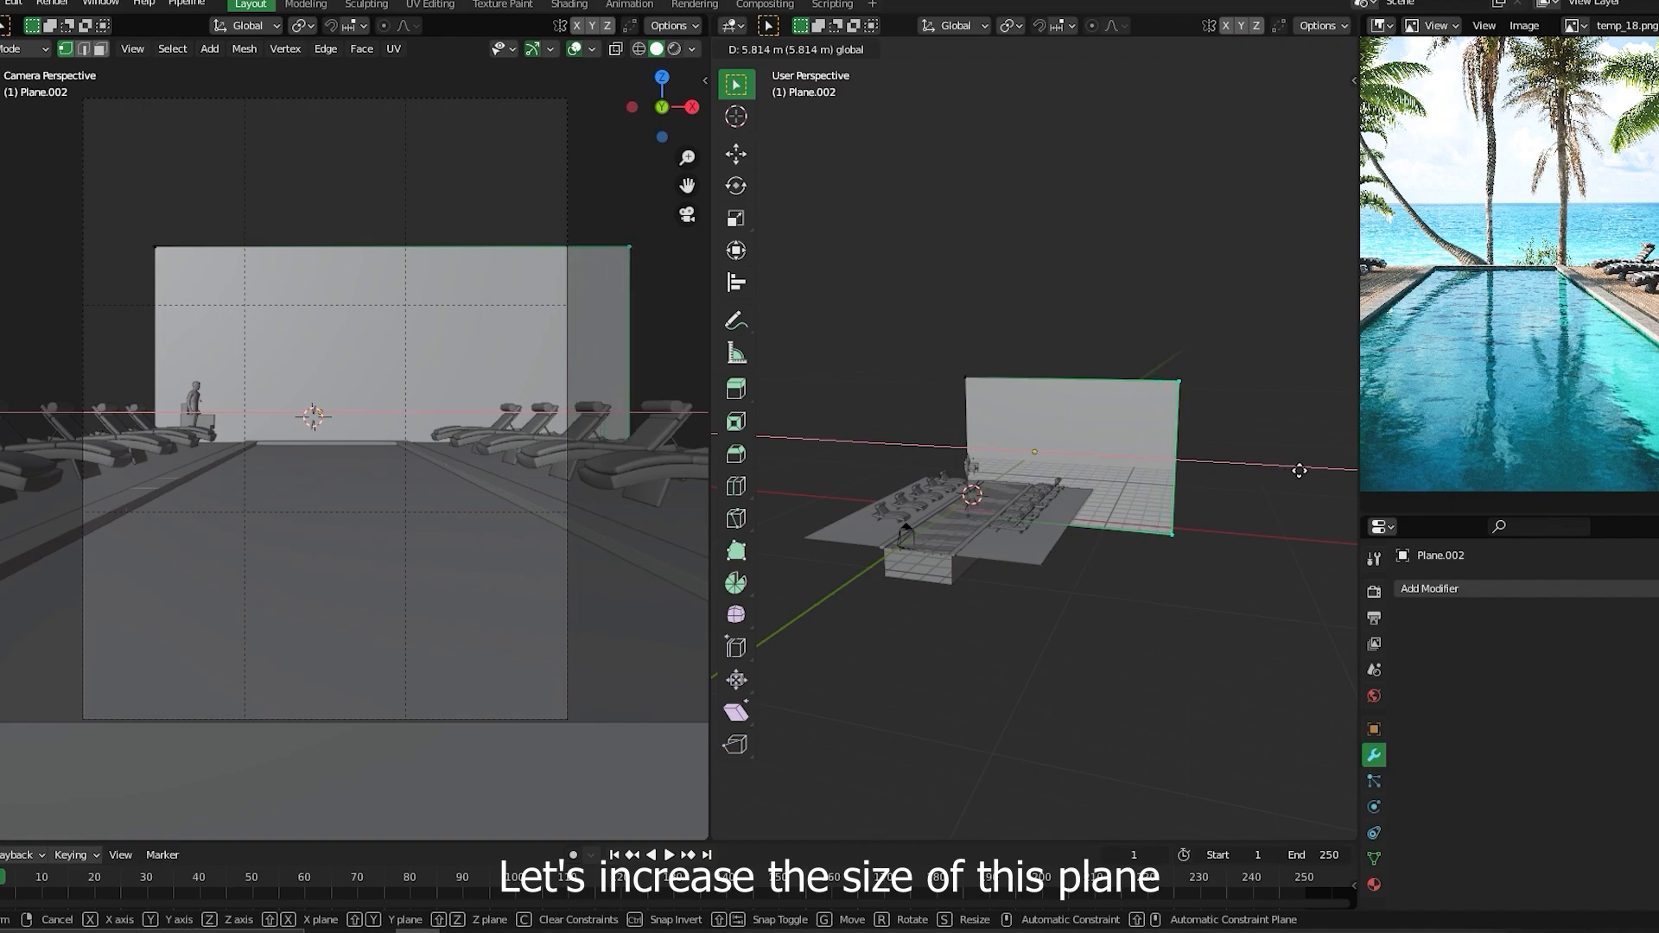
click(1300, 470)
- Move the background plane's left vertical edge about 3.73 m outward along negative X
drag(923, 345, 1067, 665)
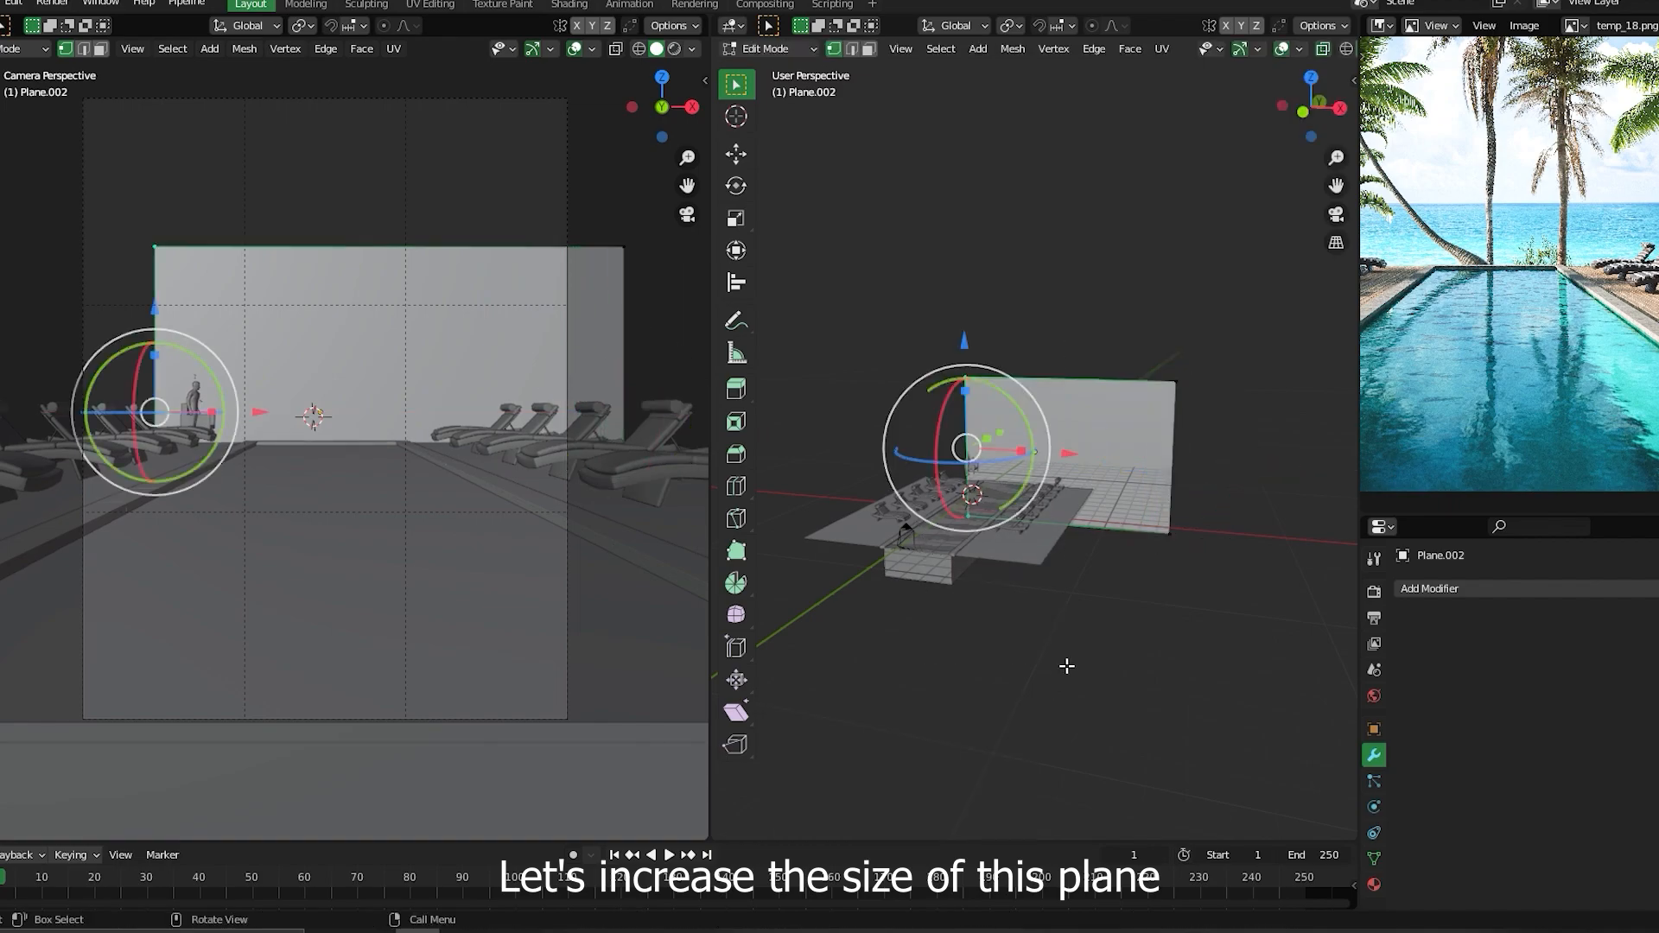
key(g)
key(x)
click(994, 471)
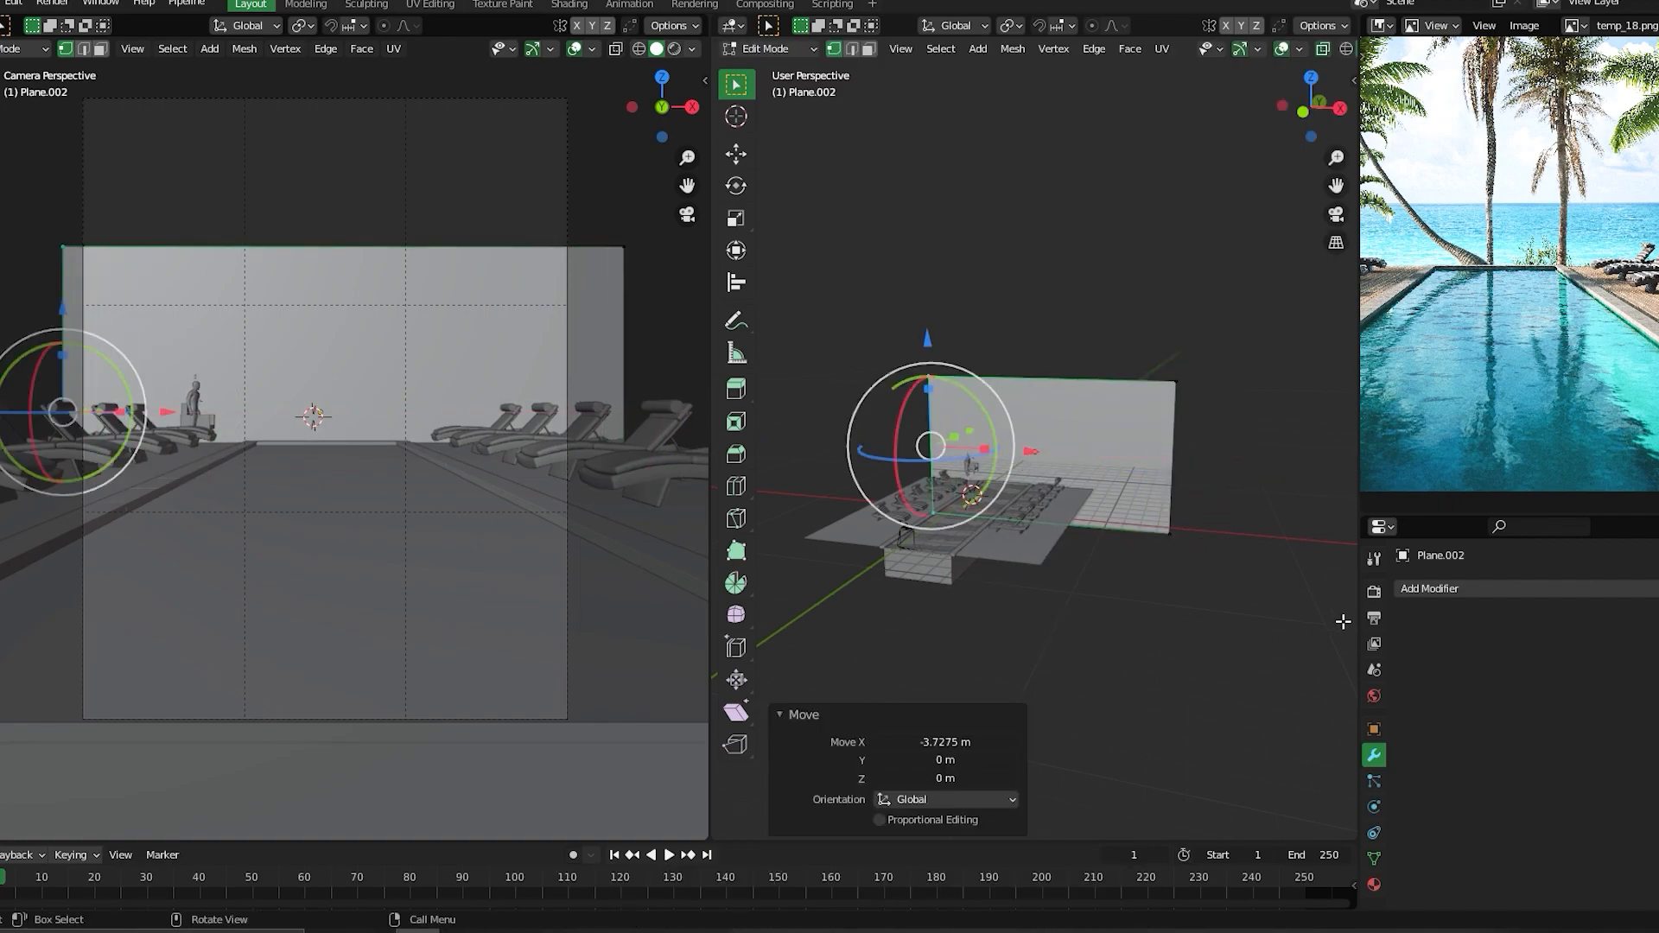
- Raise the background plane's bottom edge along Z and lift its top edge just above the camera frame
drag(1201, 594, 953, 494)
key(g)
key(z)
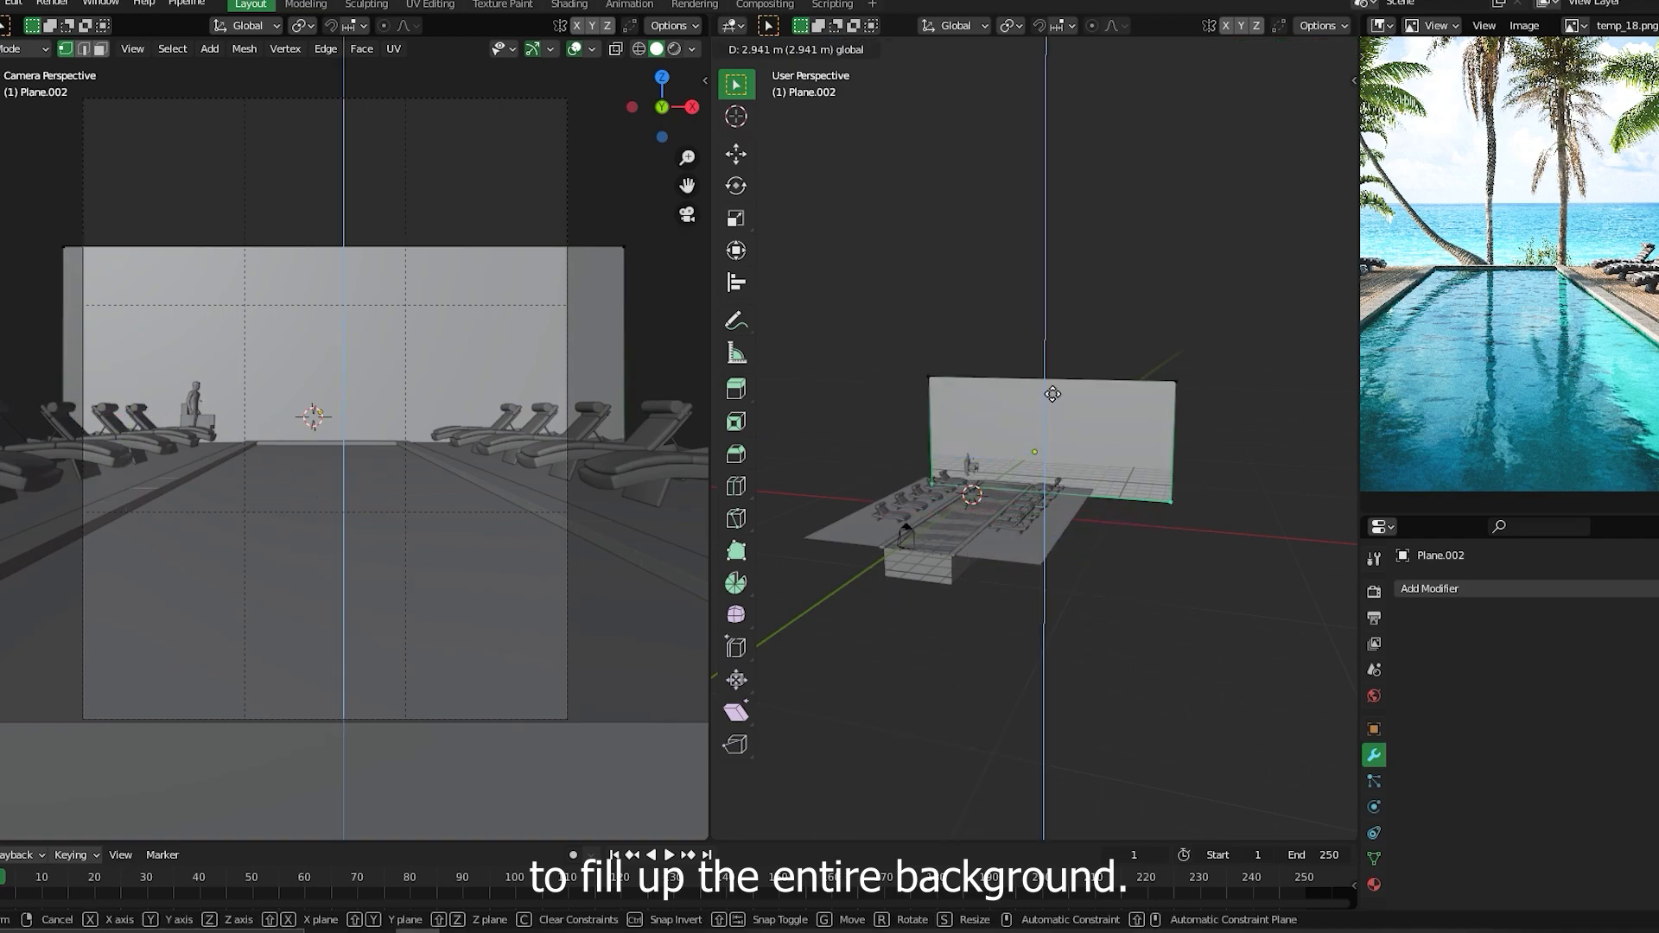
click(1040, 377)
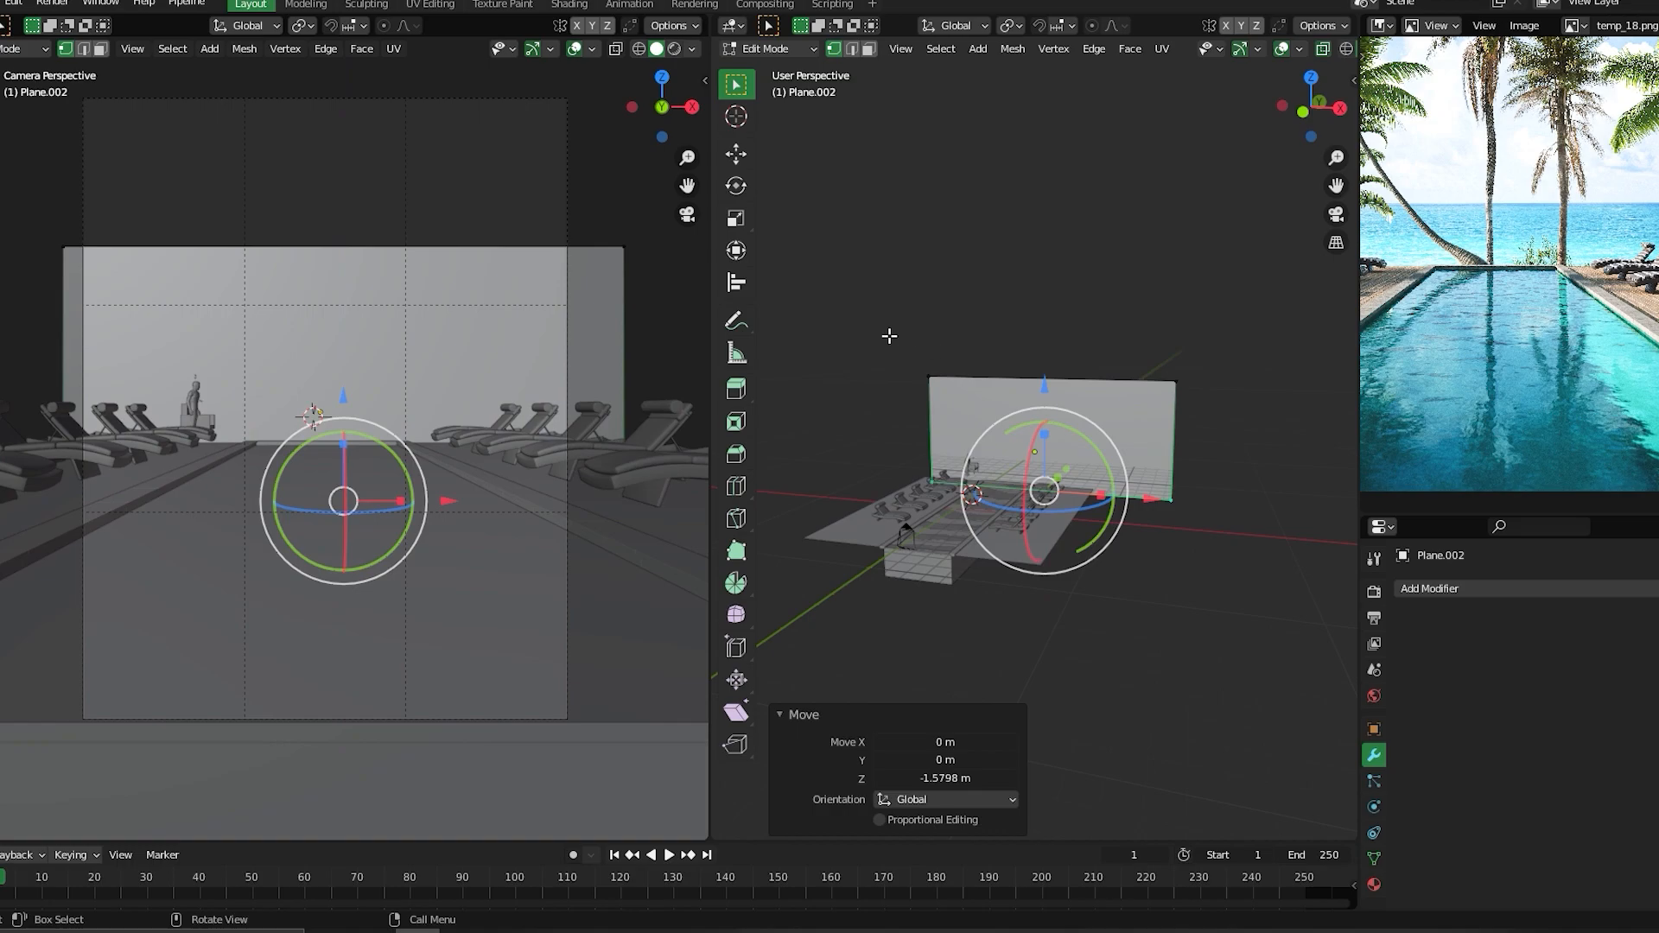
drag(887, 332, 1289, 416)
drag(1050, 282, 1059, 181)
- Pull the background plane's right vertical edge about 1.13 m inward along X and return to Object Mode
drag(1241, 532, 1145, 251)
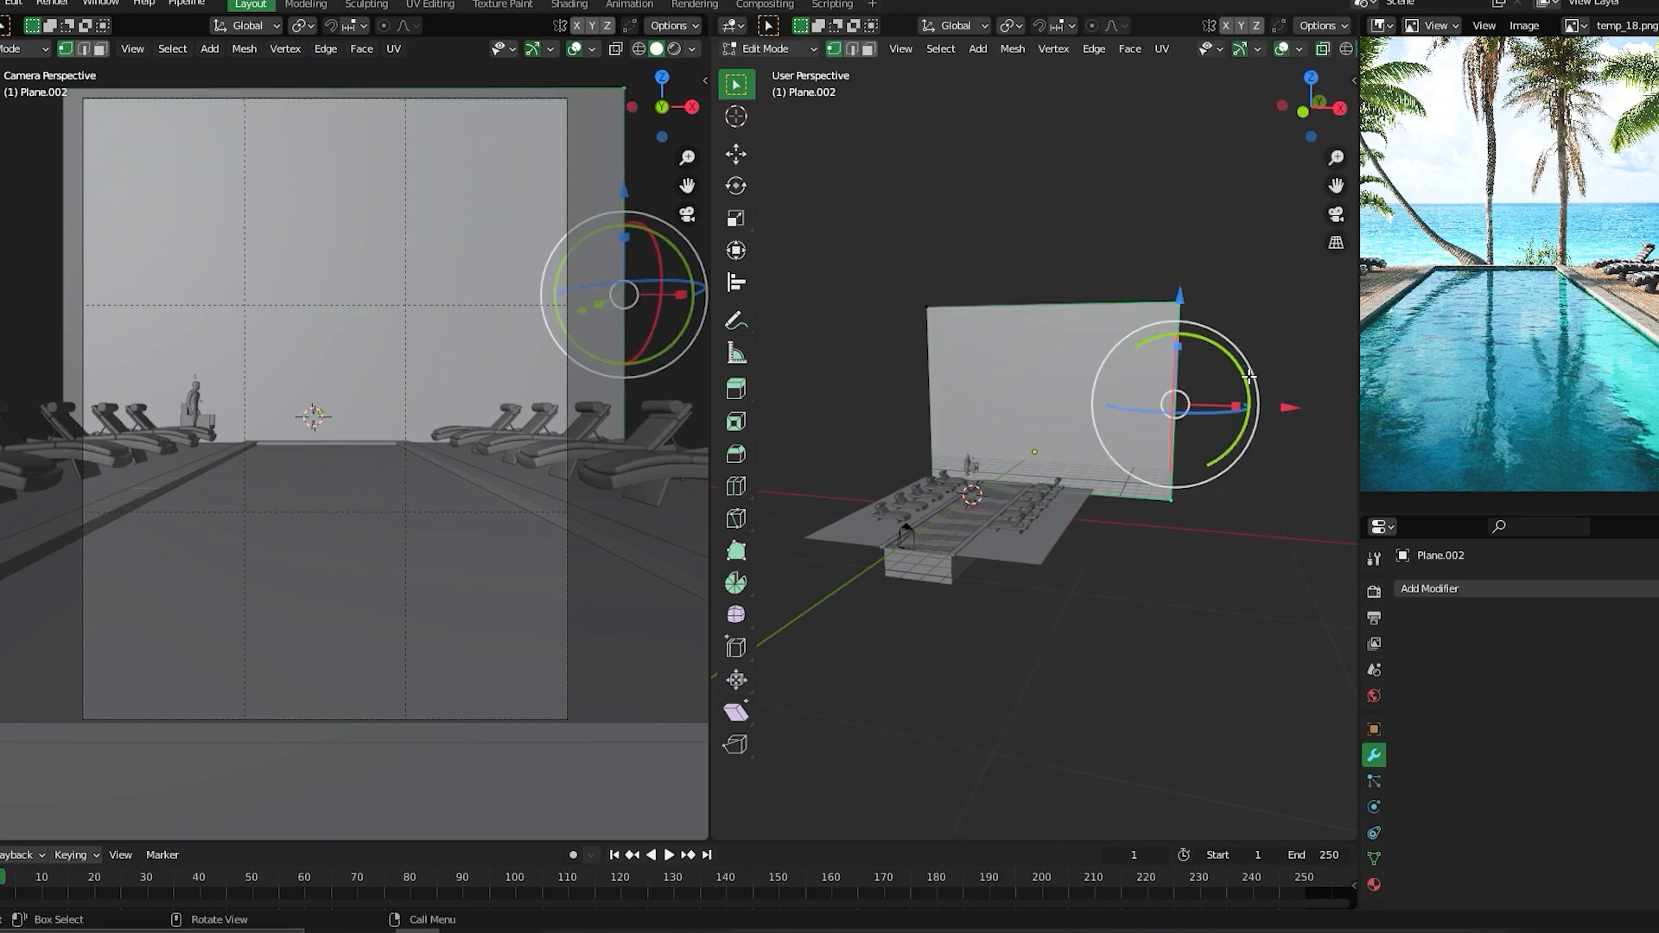
drag(1297, 418, 1272, 422)
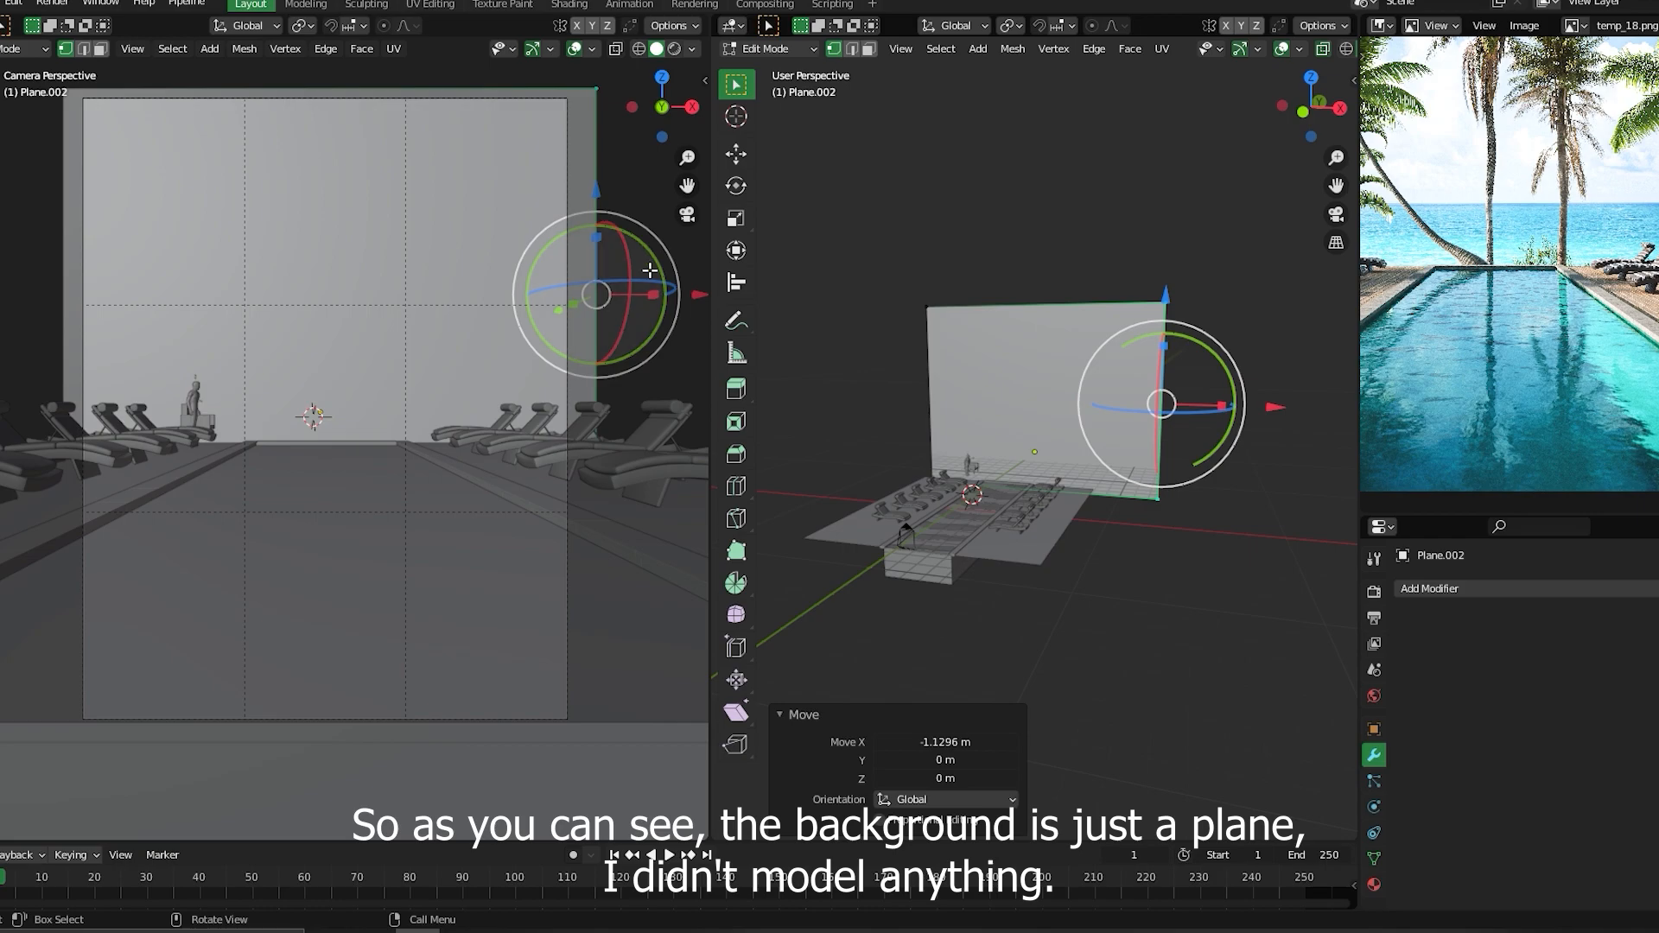
click(1090, 243)
key(Tab)
click(1111, 159)
click(1101, 176)
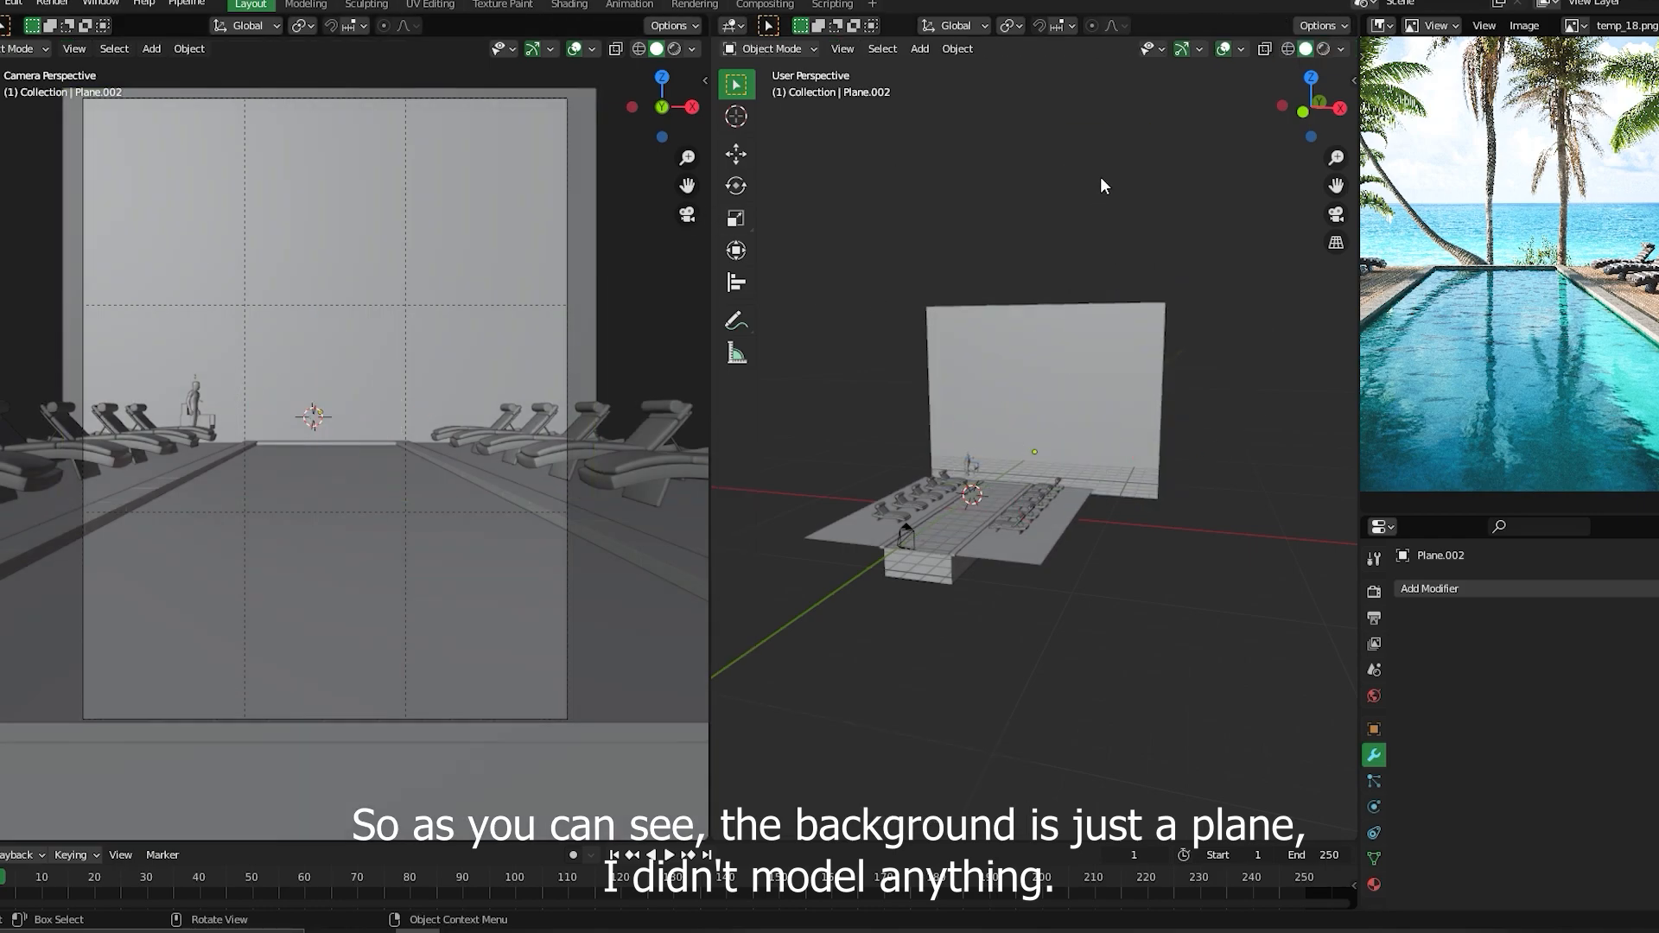
- Import the palm model tree1.FBX from the temp_18 FBXs folder
middle_drag(1170, 397, 1137, 444)
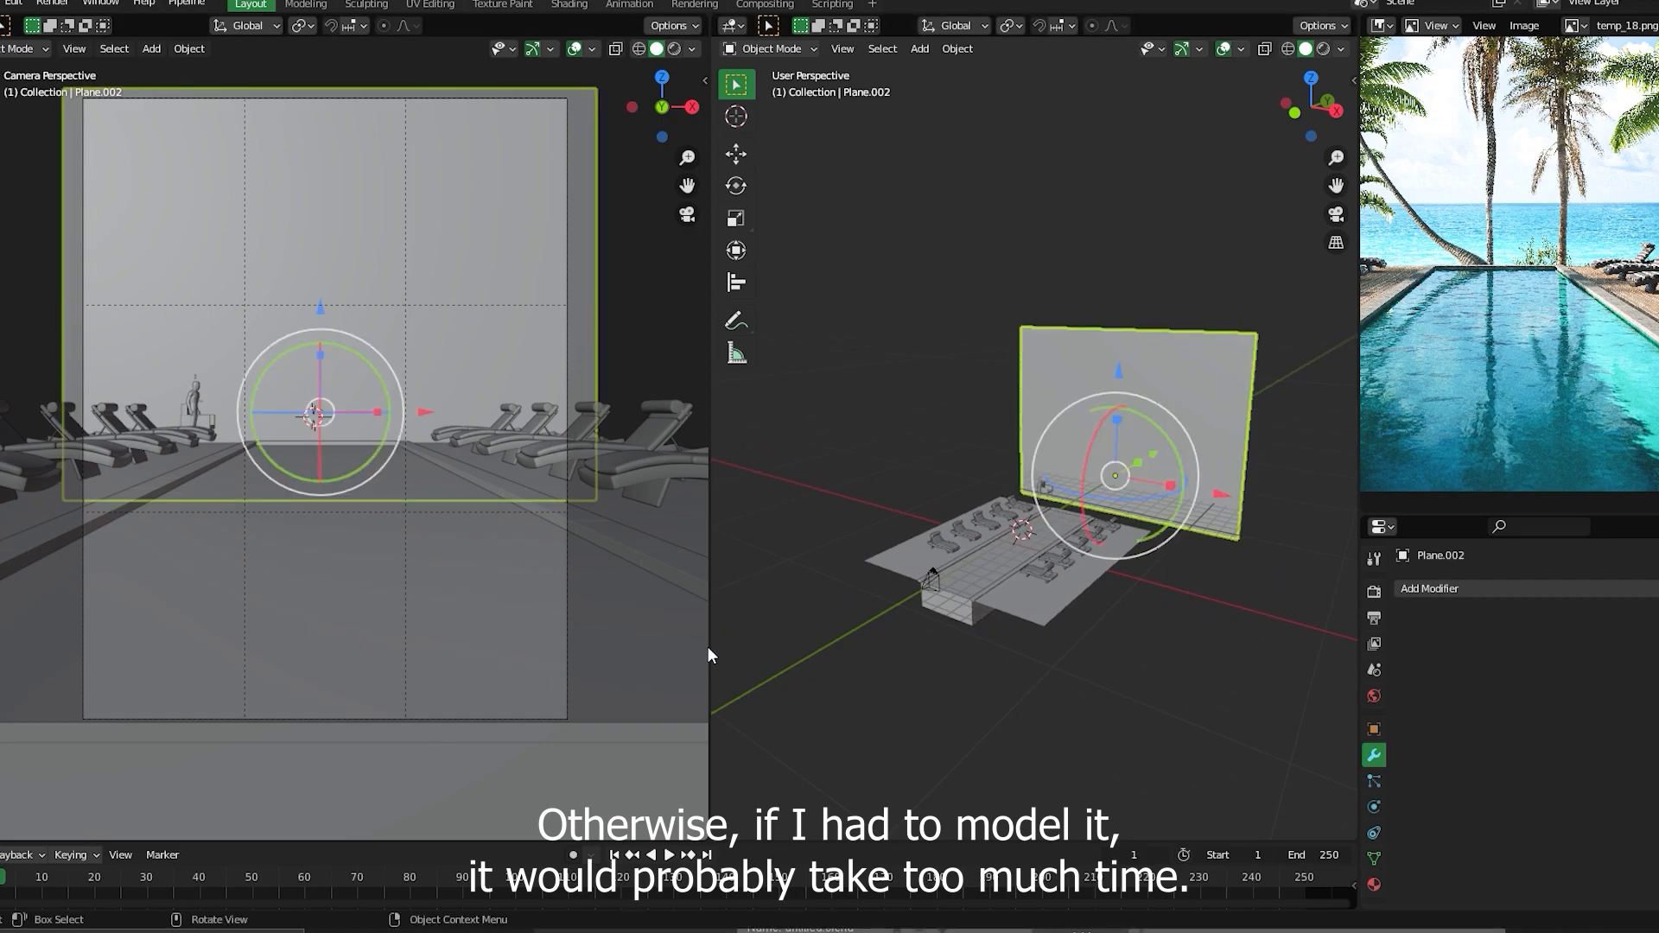
click(842, 428)
key(ctrl+s)
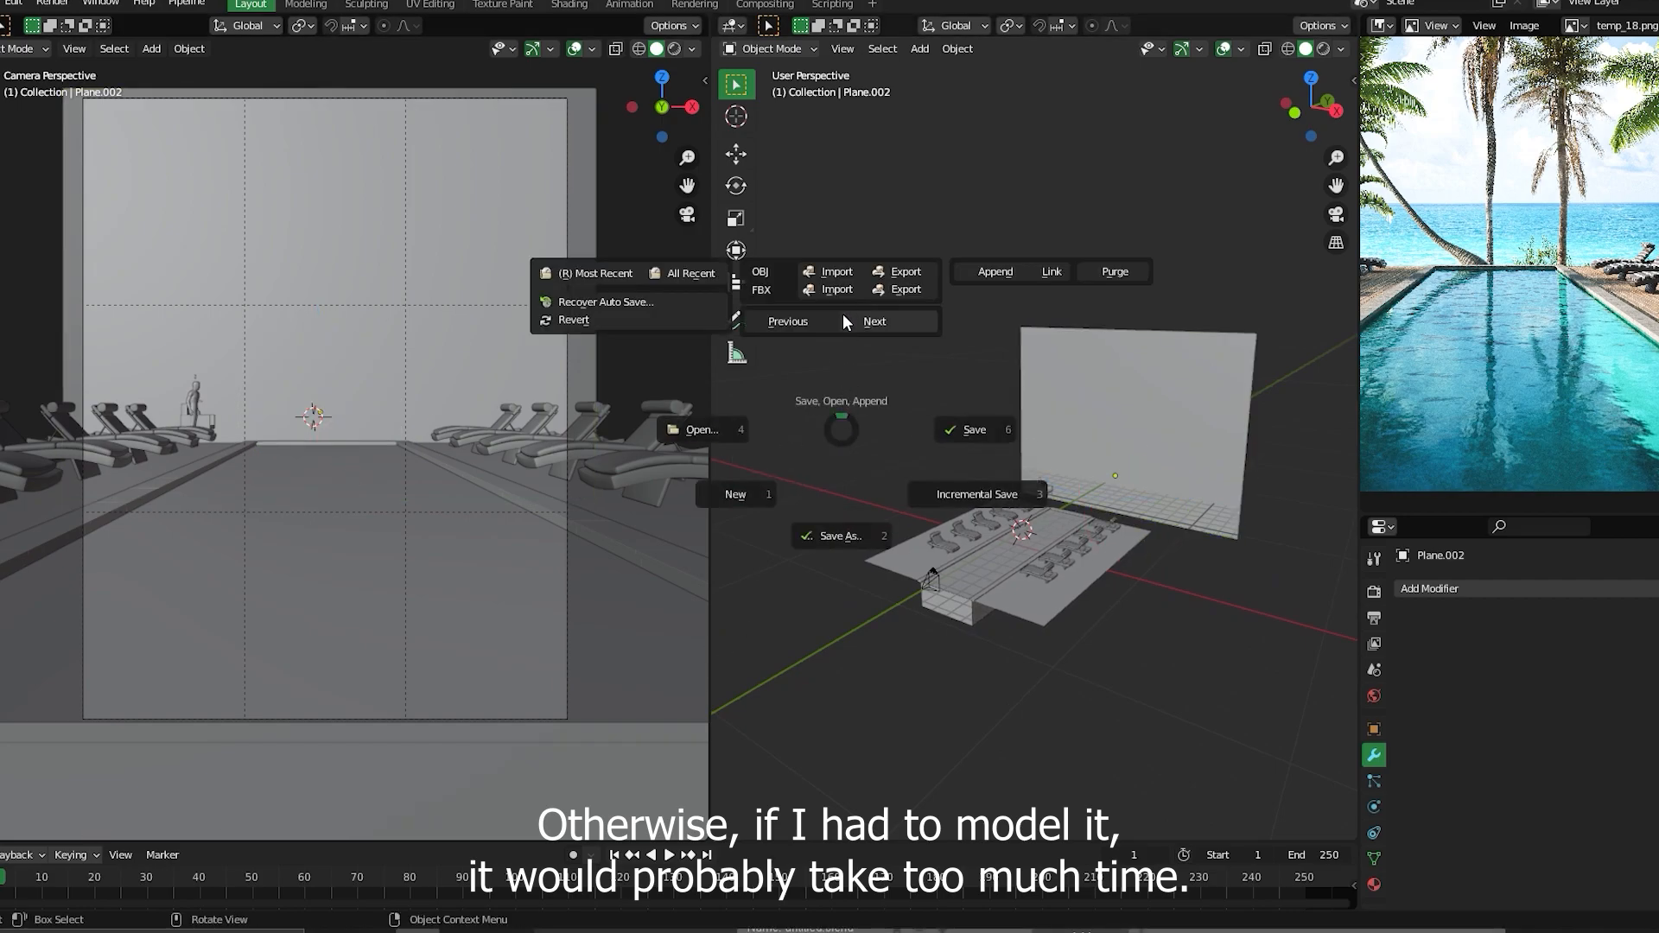
click(838, 294)
click(899, 171)
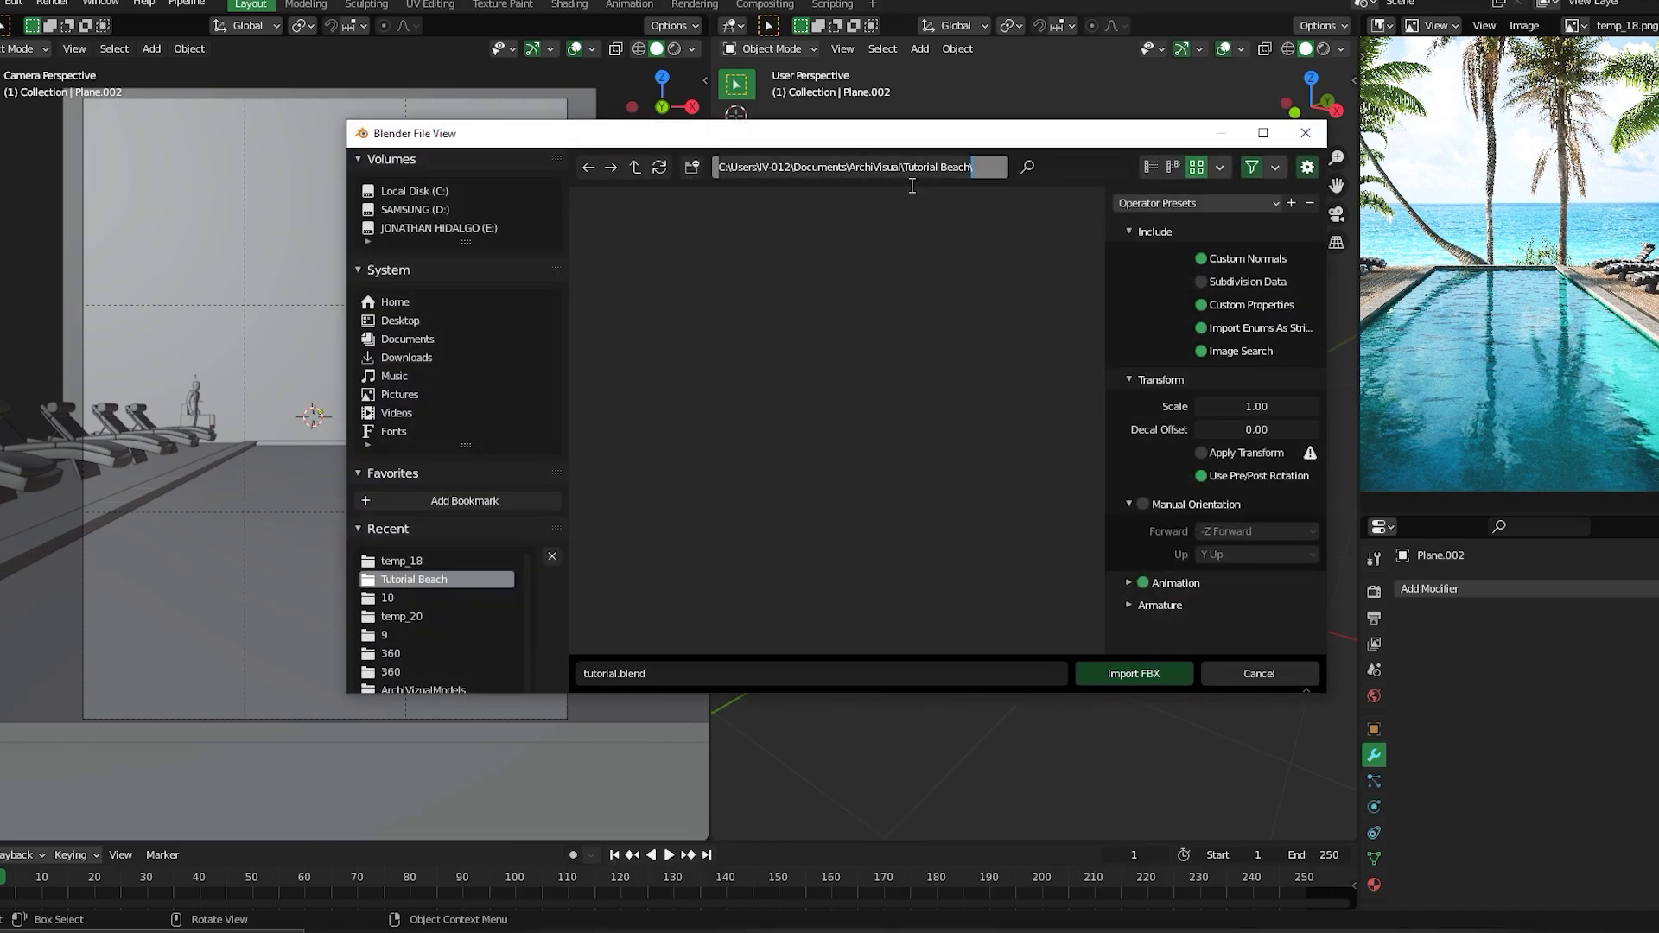
key(Return)
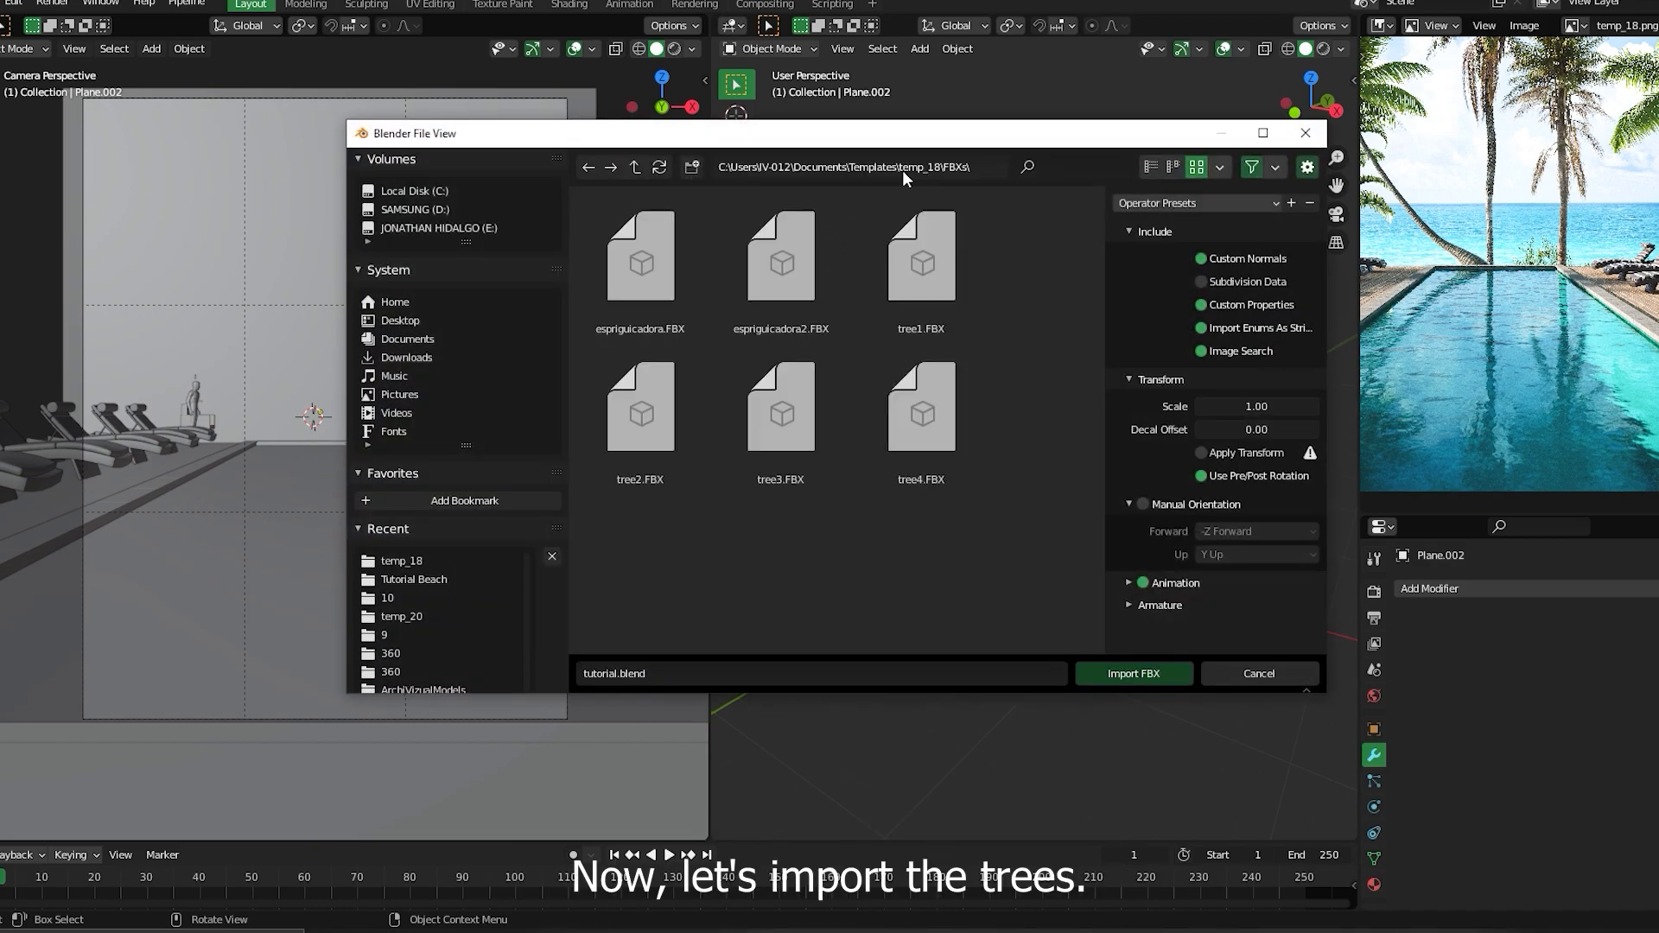
click(940, 318)
click(1139, 672)
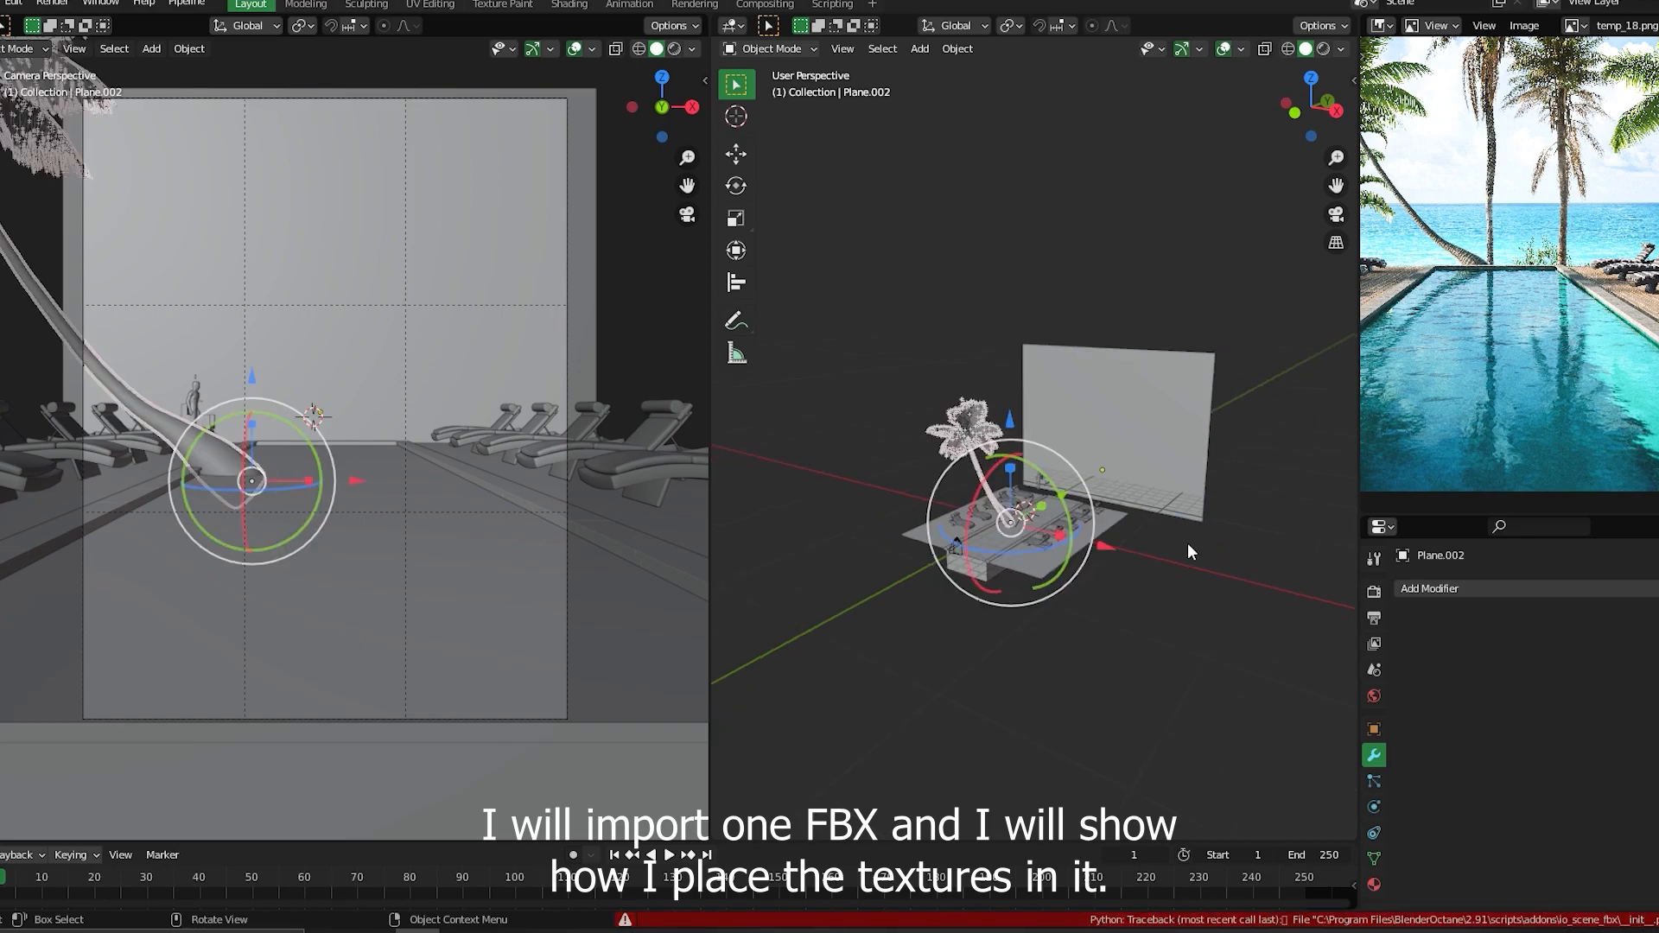
- Move the palm about 9.77 m along Y to the pool's far end, shift it back about 0.92 m, and scale it to 0.812
middle_drag(1061, 475, 1049, 517)
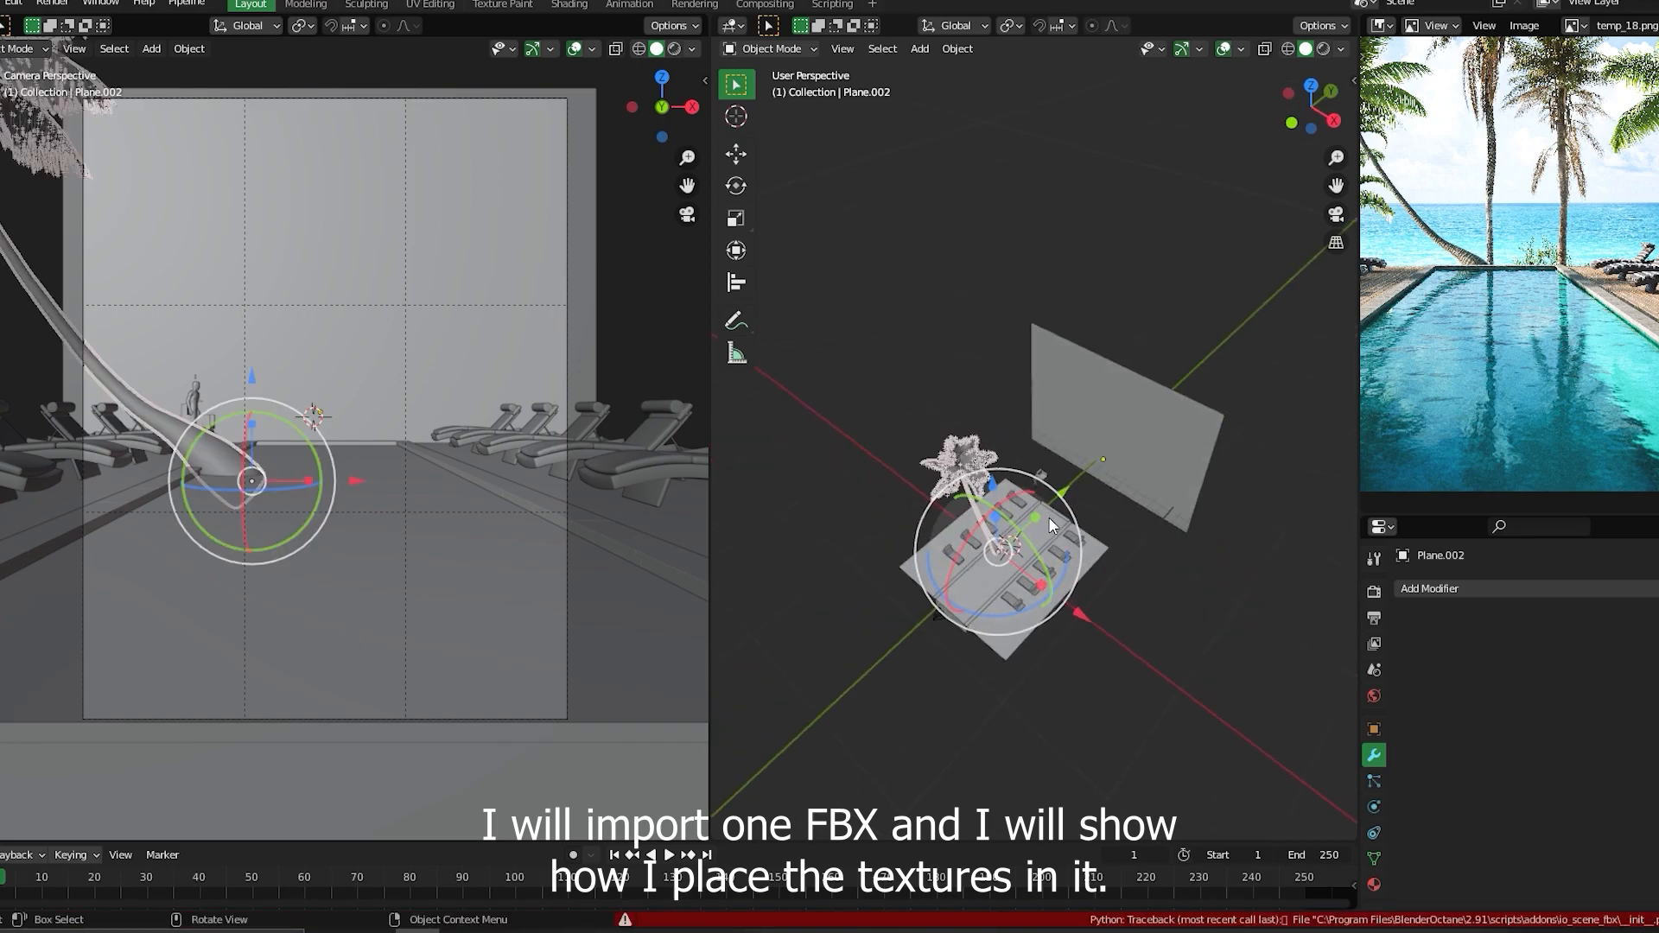
scroll(1049, 515, up, 3)
drag(1045, 548, 1184, 479)
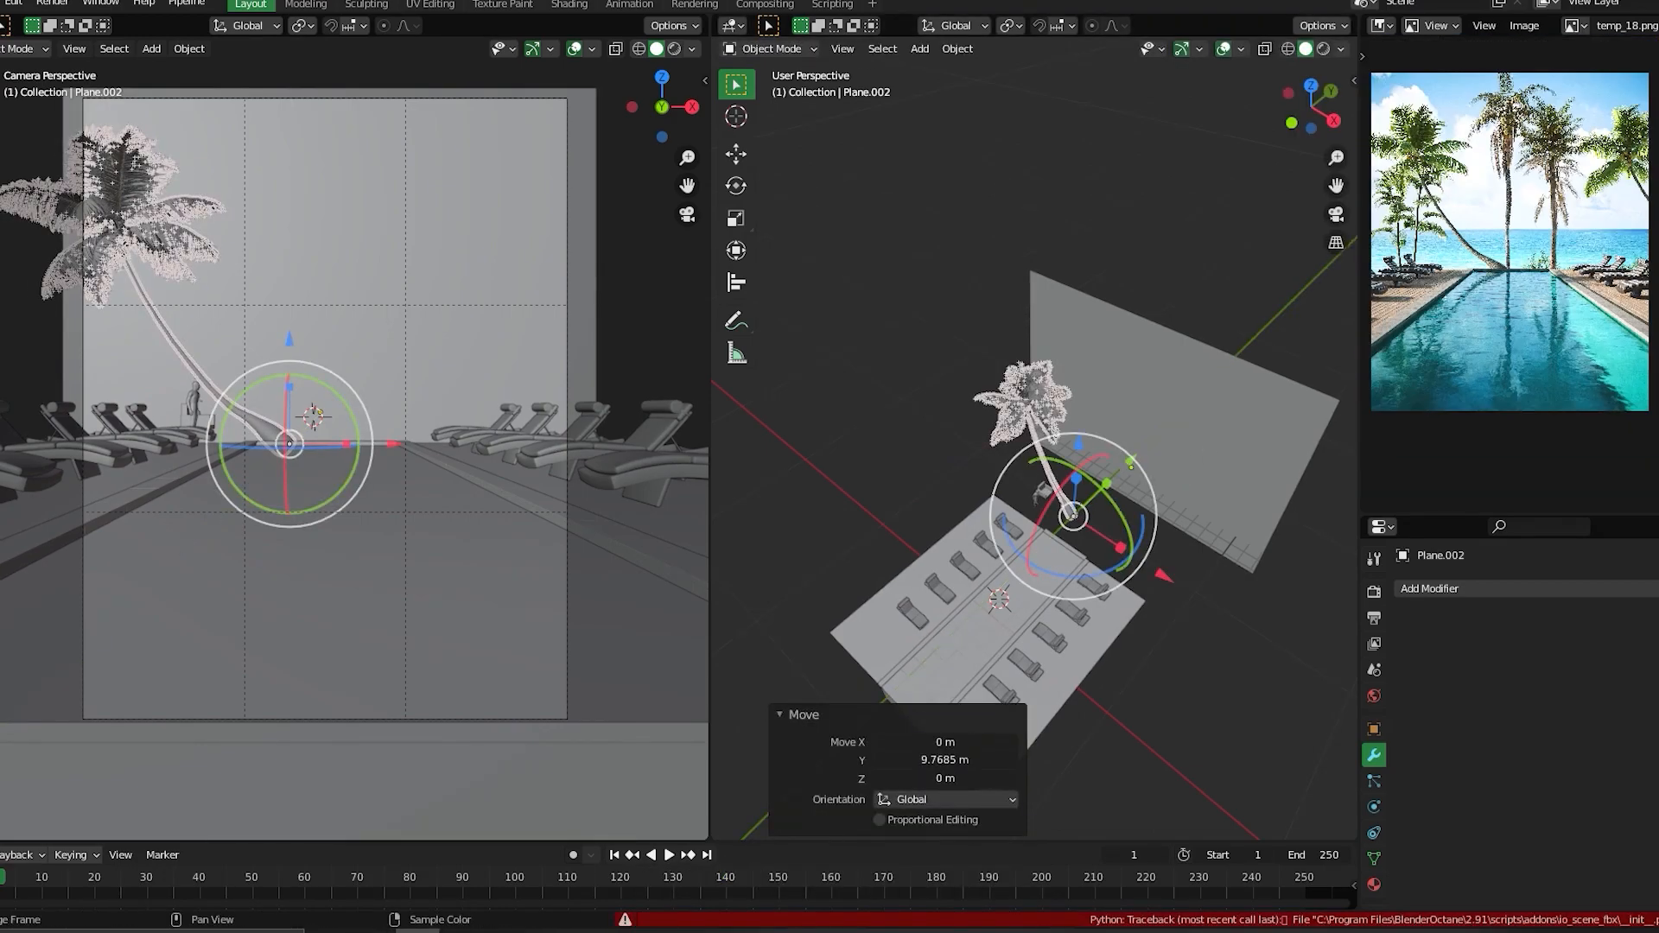
scroll(1128, 524, up, 2)
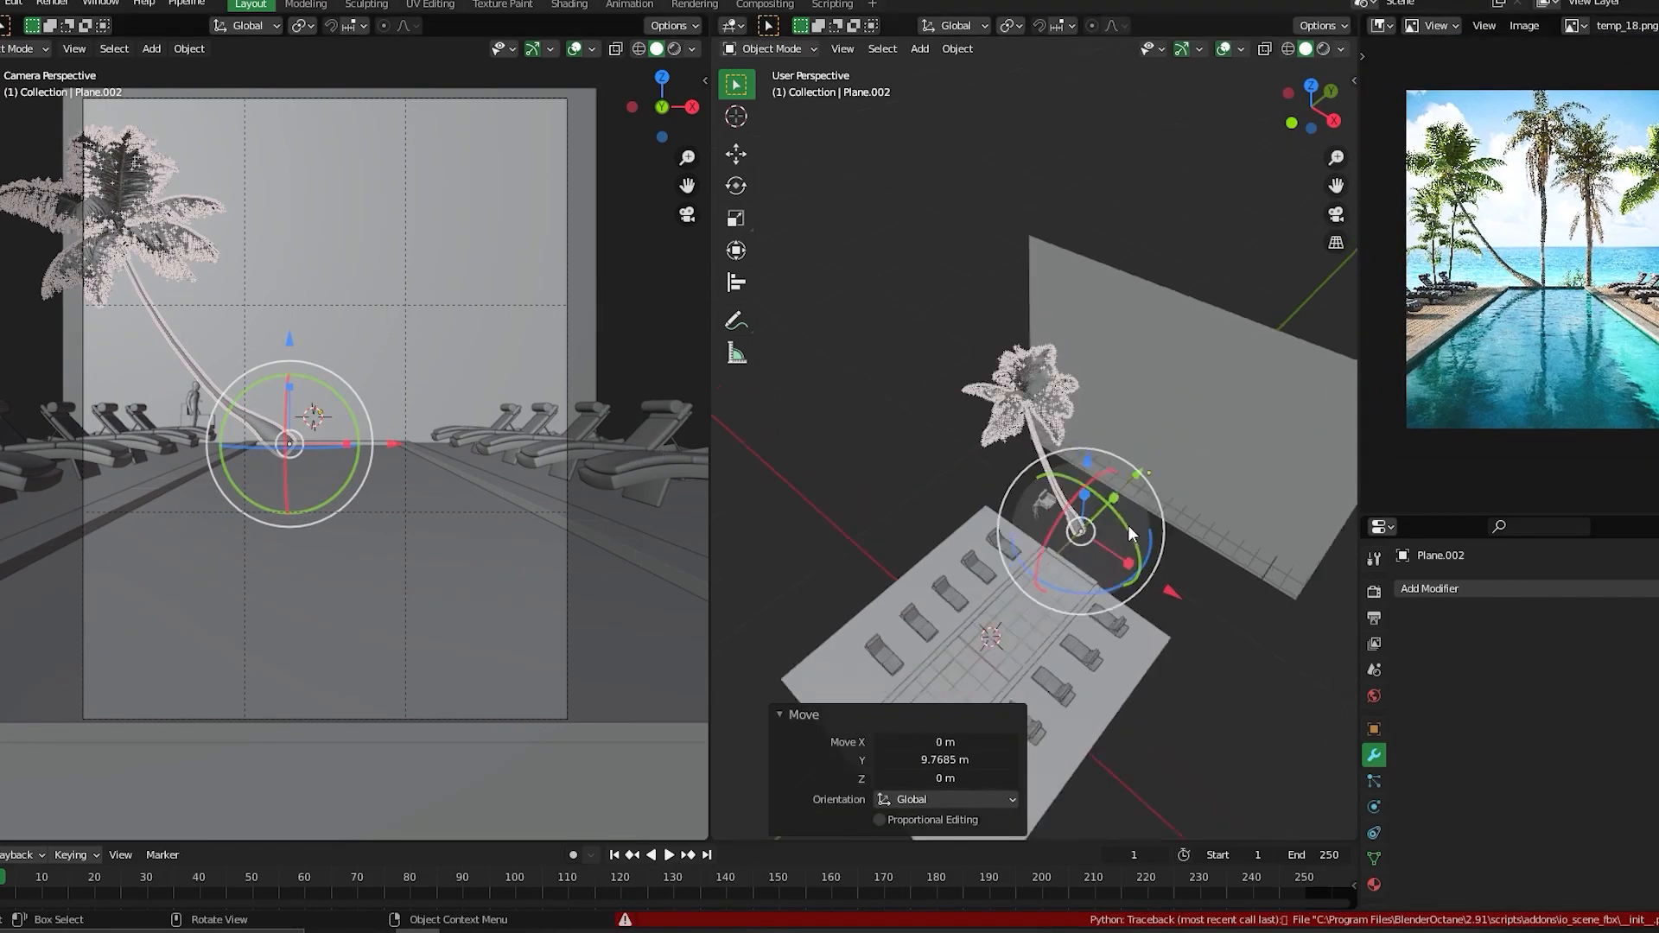
drag(1148, 490, 1131, 515)
key(s)
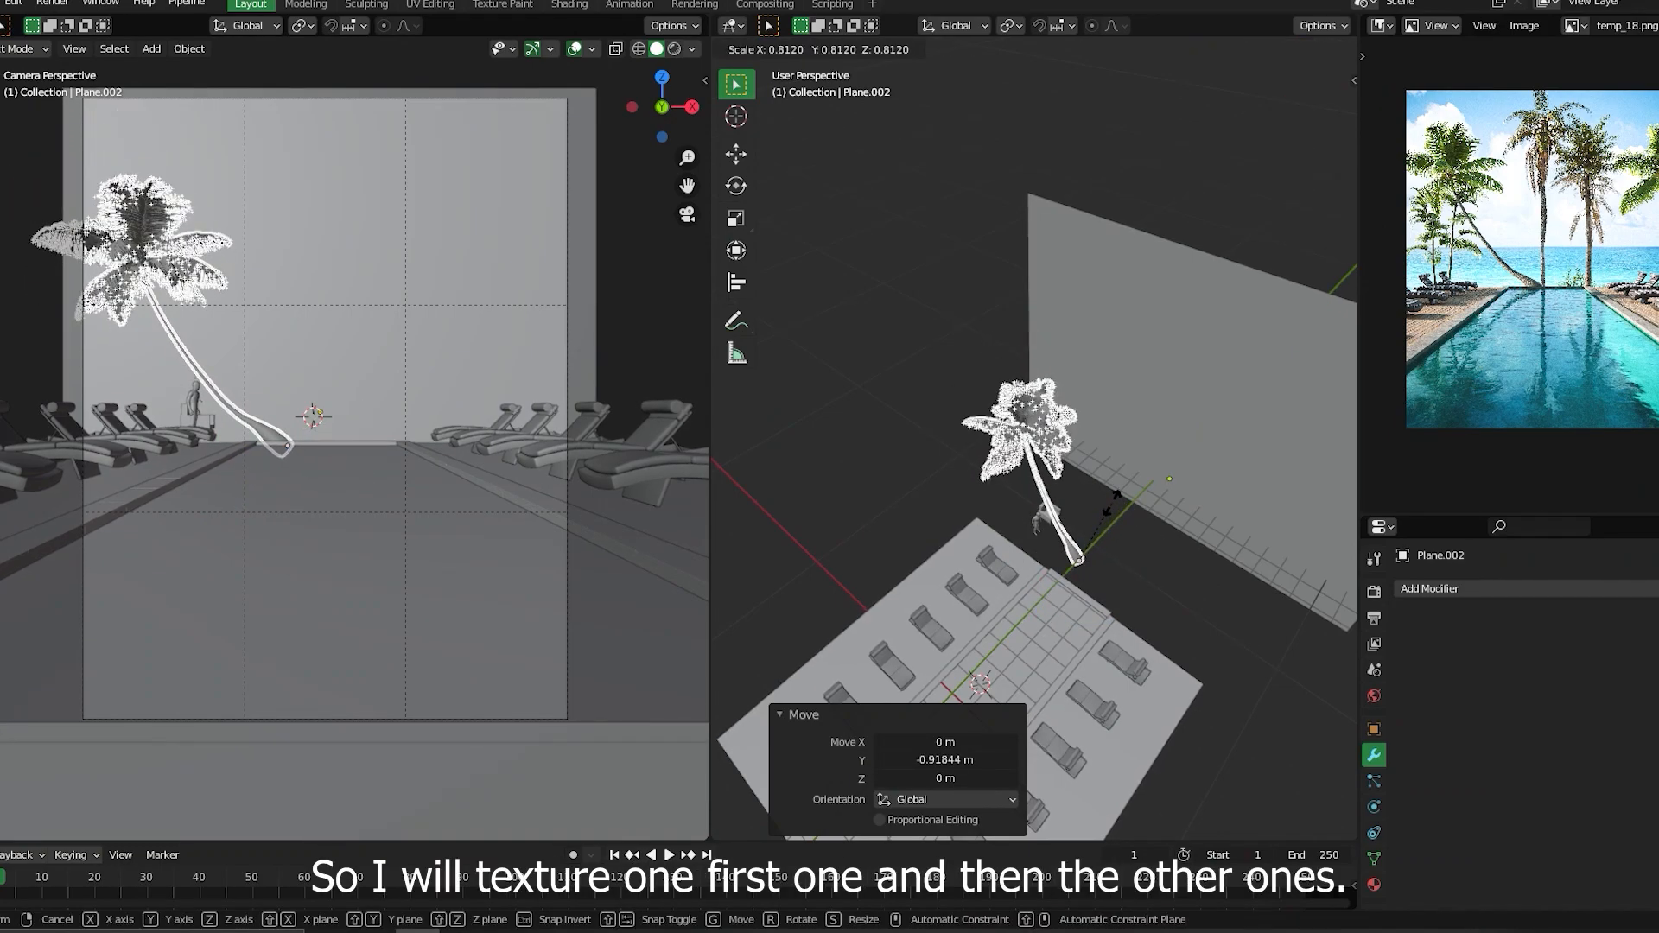
click(1116, 513)
middle_drag(1101, 591, 1024, 456)
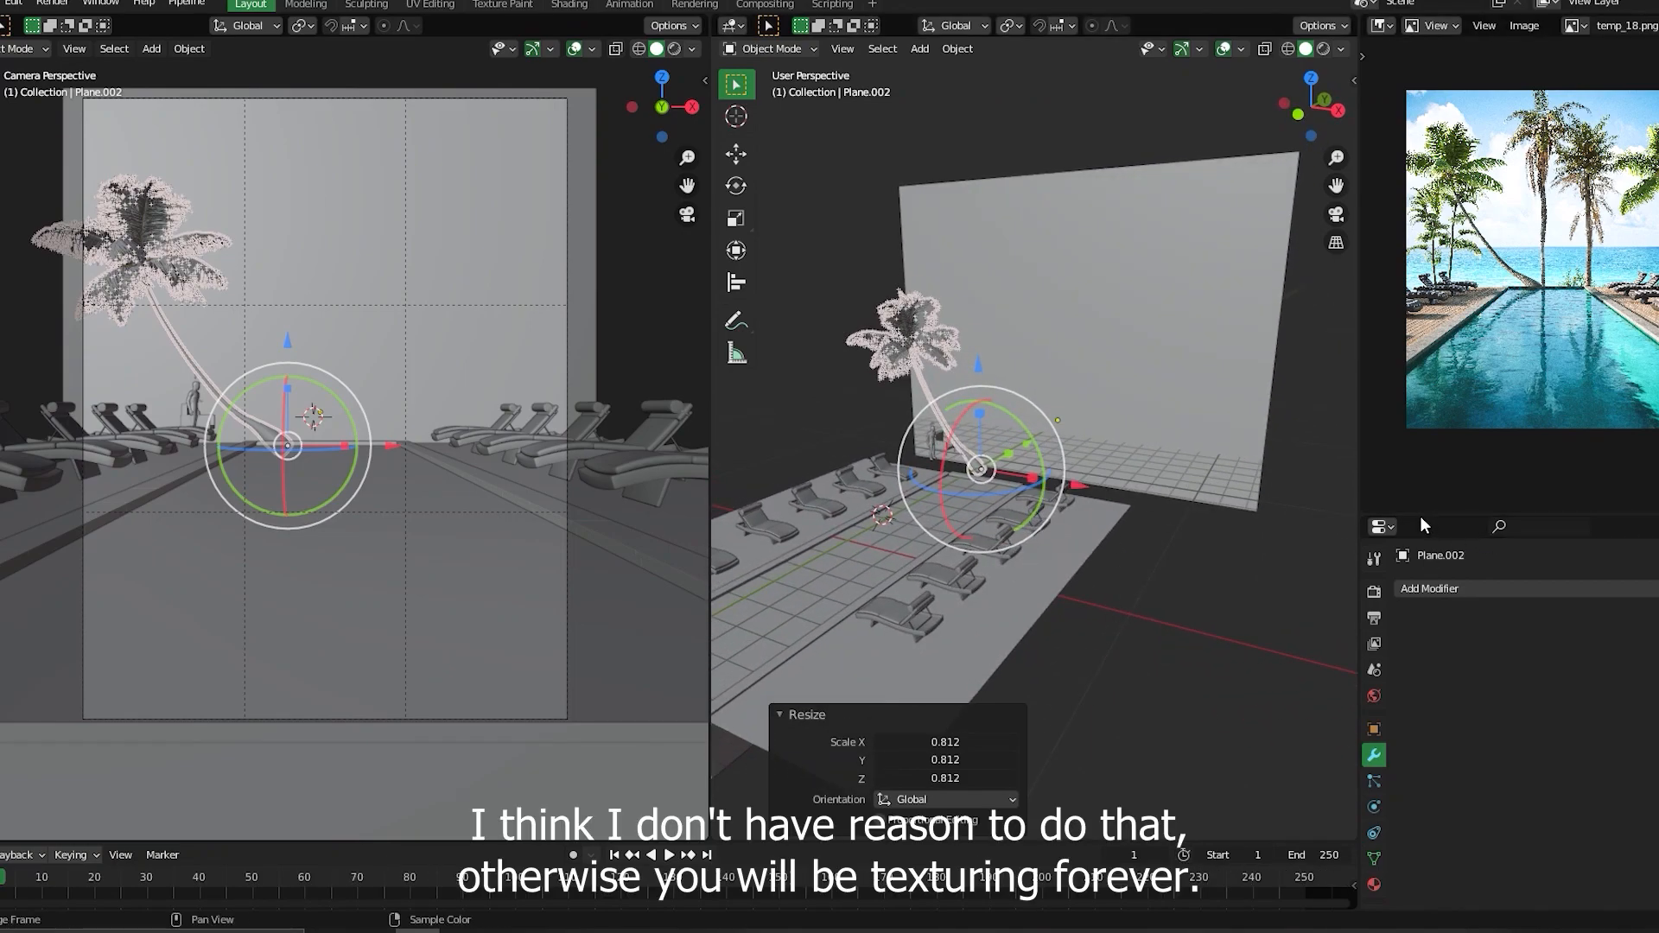
- Check the imported palm's objects in the Outliner, and bring back the reference image
drag(1419, 516, 1424, 442)
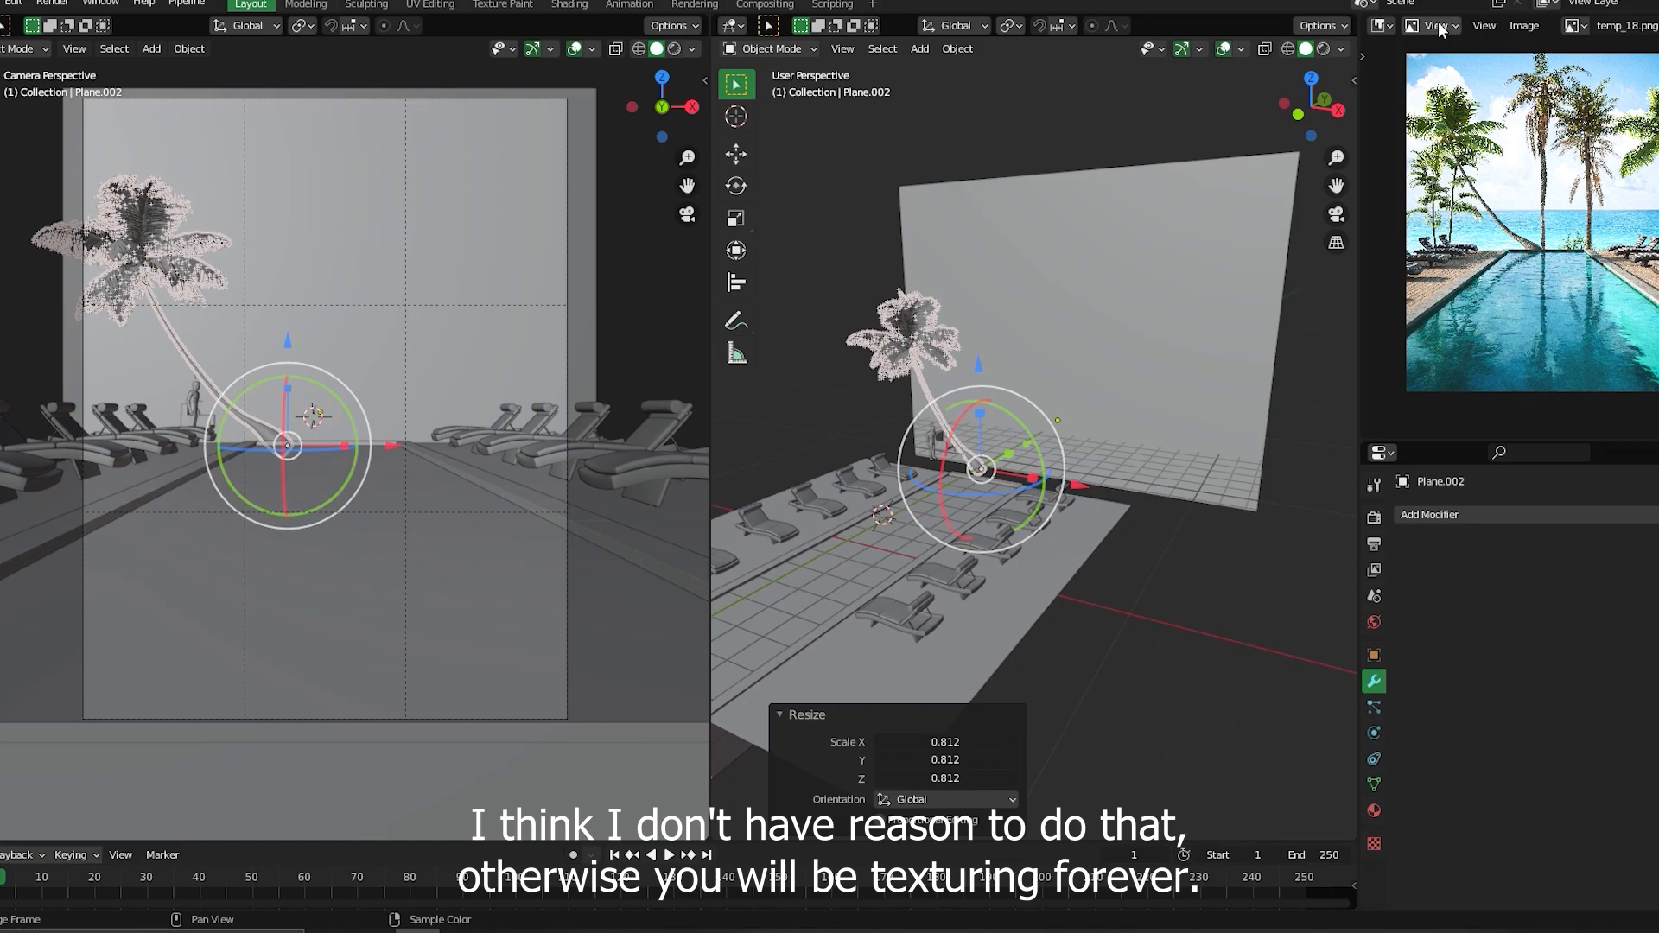
click(1382, 25)
click(1300, 79)
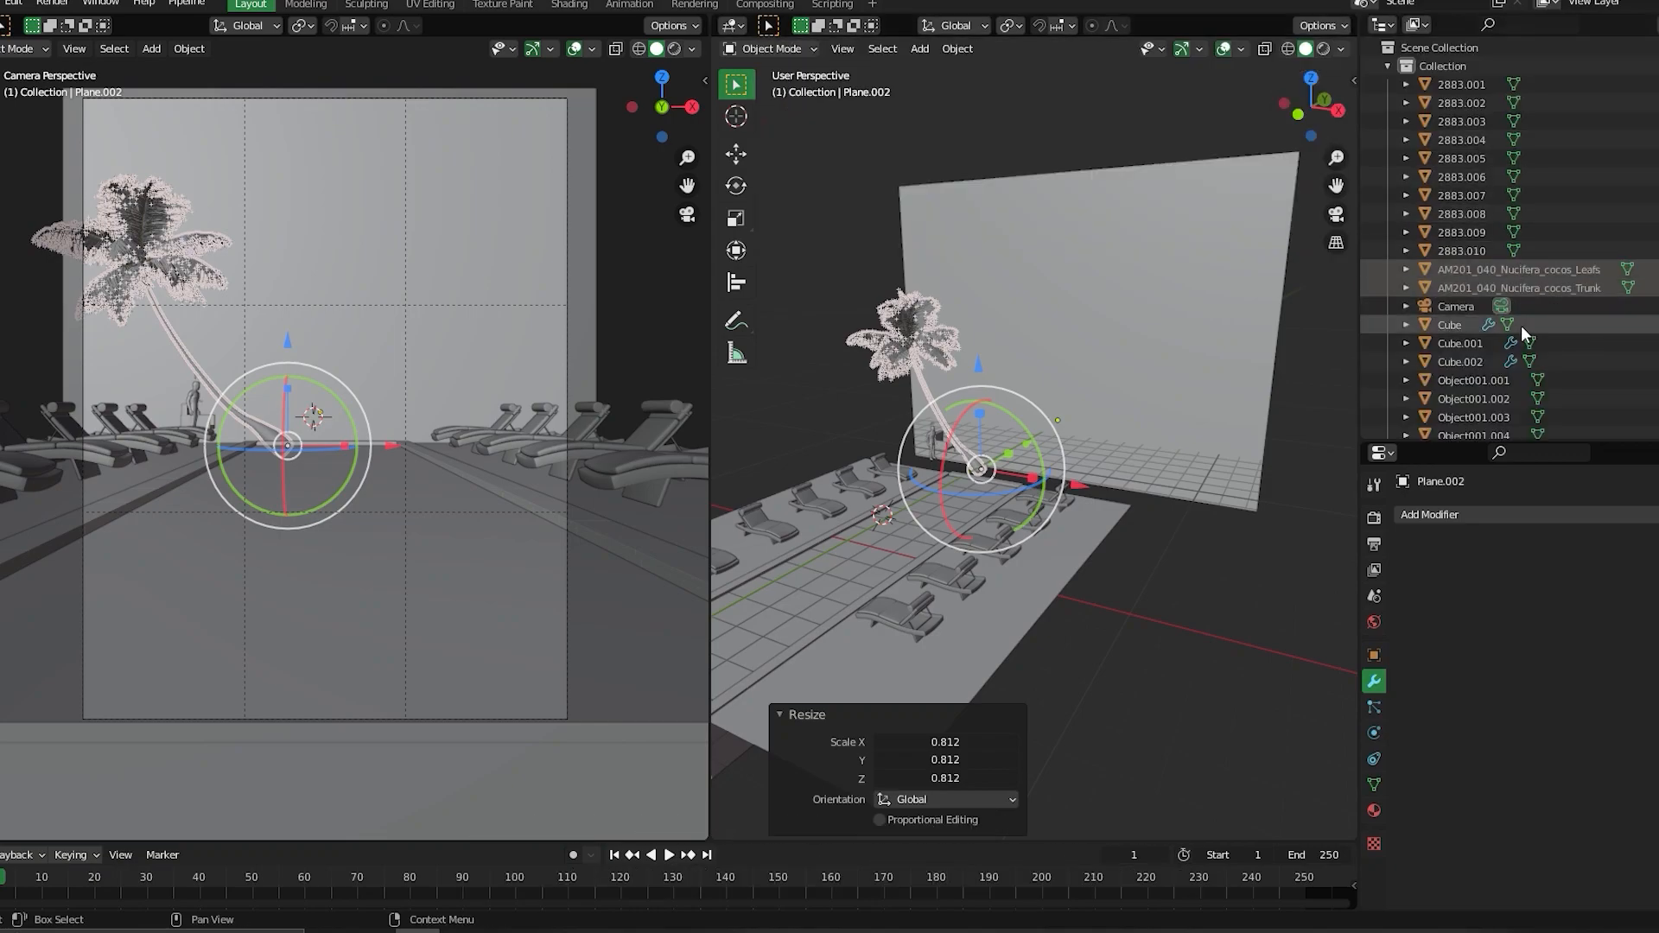
click(1383, 25)
click(821, 117)
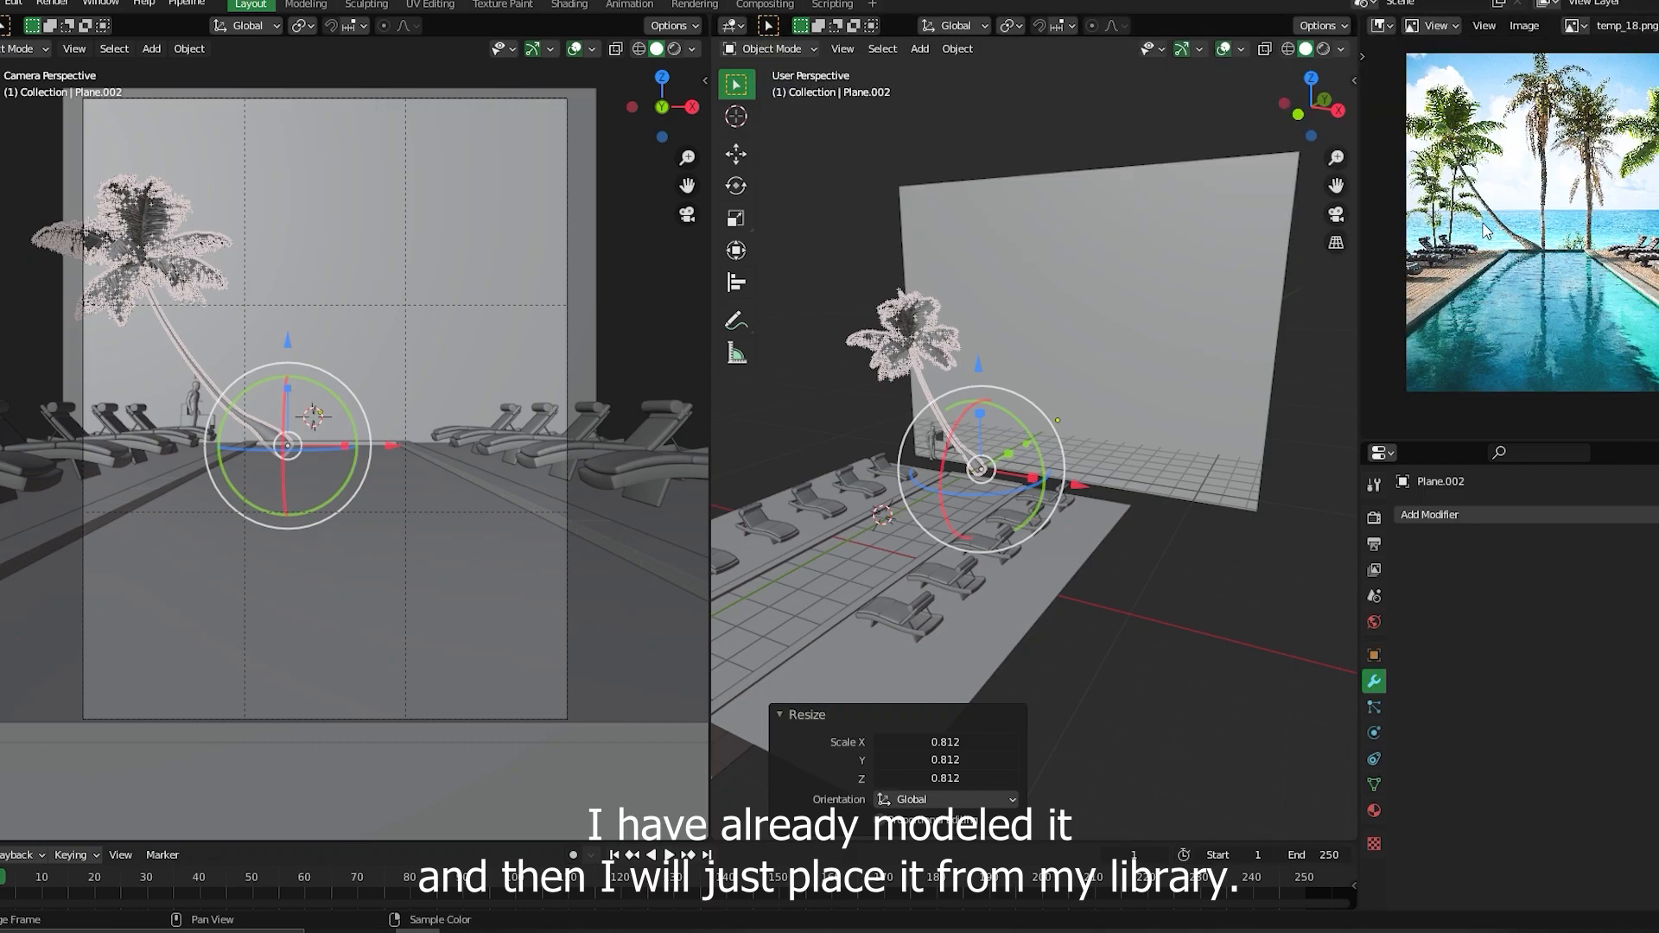
- Deselect the palm and switch the perspective viewport to the Shader Editor
click(1136, 583)
middle_drag(933, 479, 1044, 473)
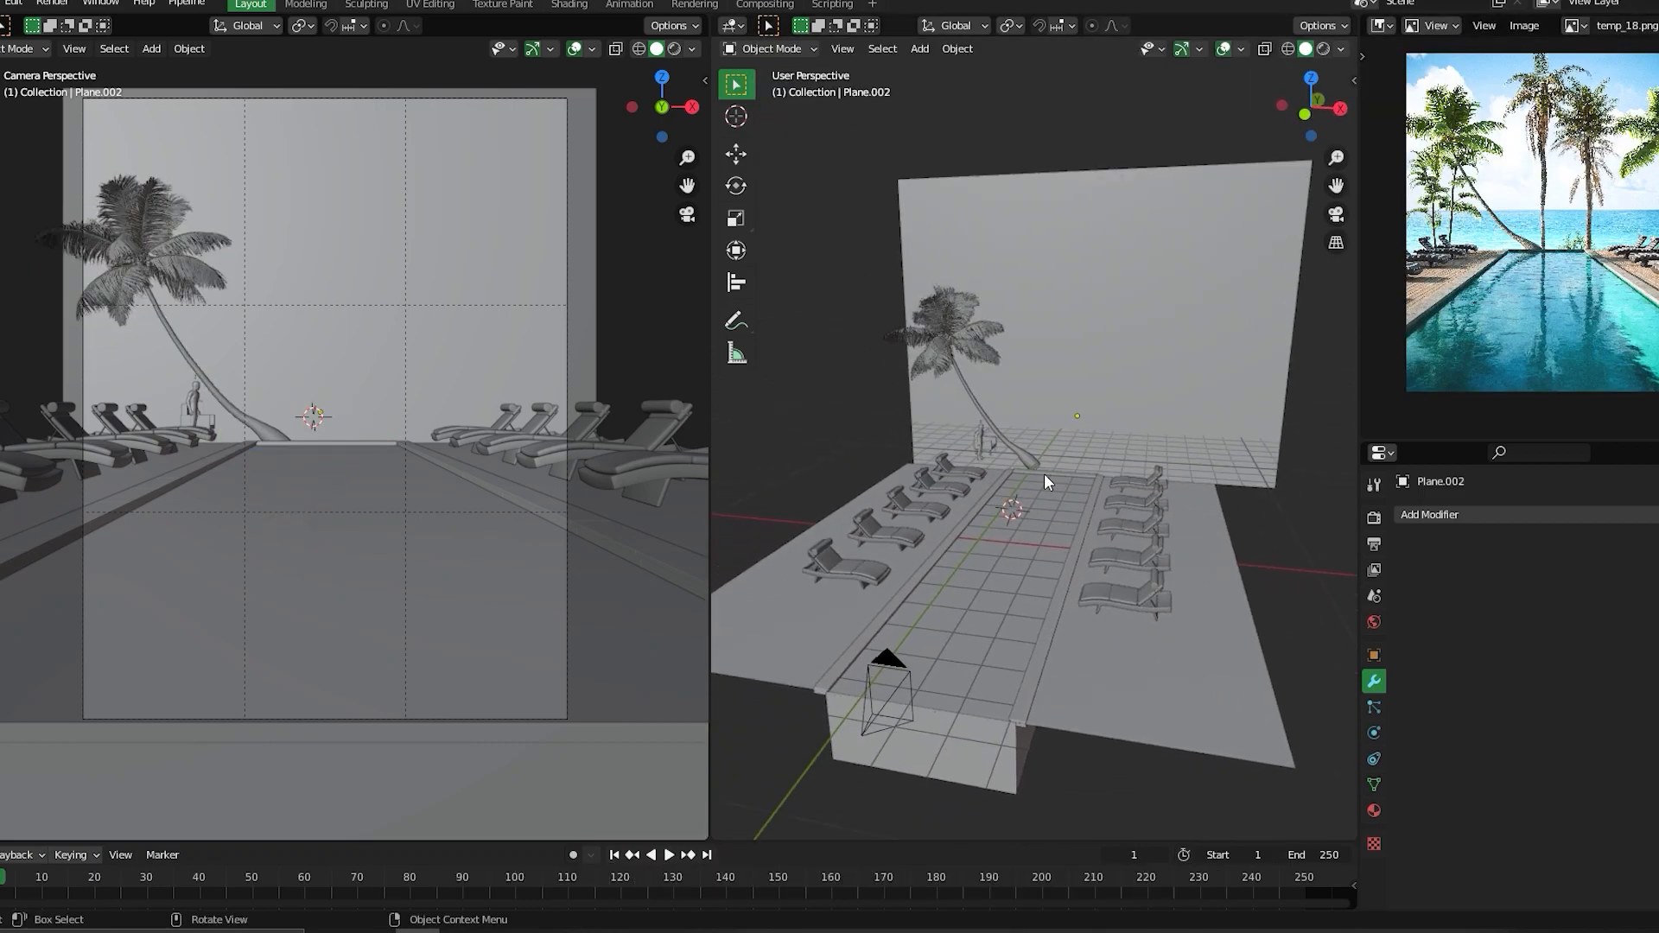
click(734, 28)
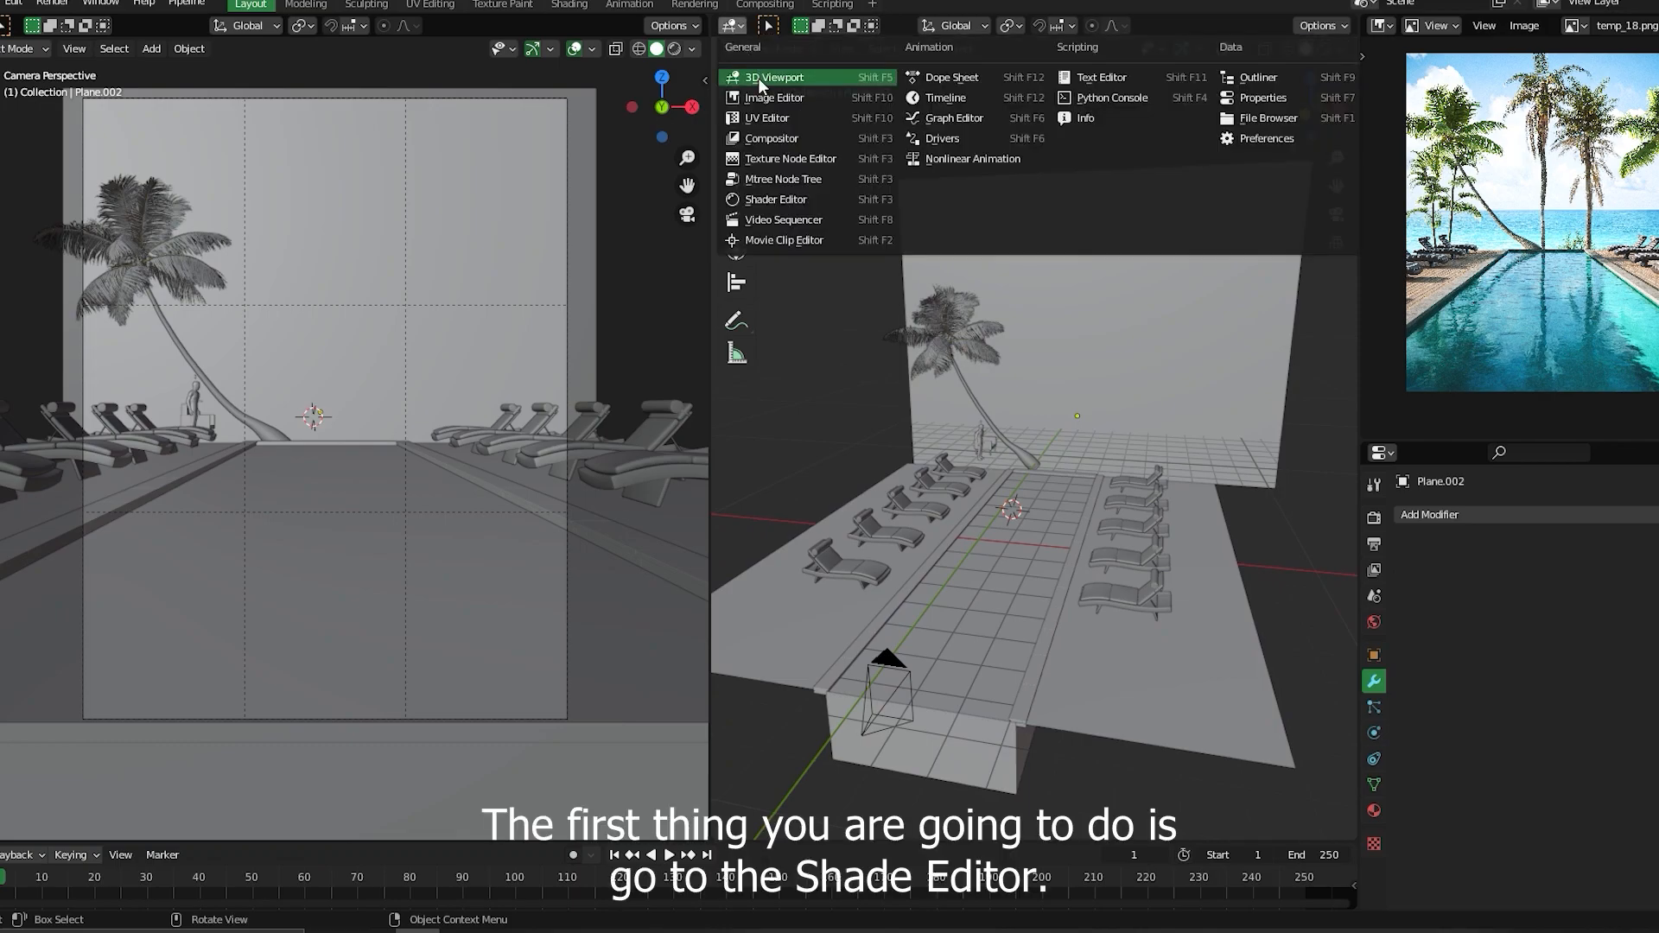
click(778, 200)
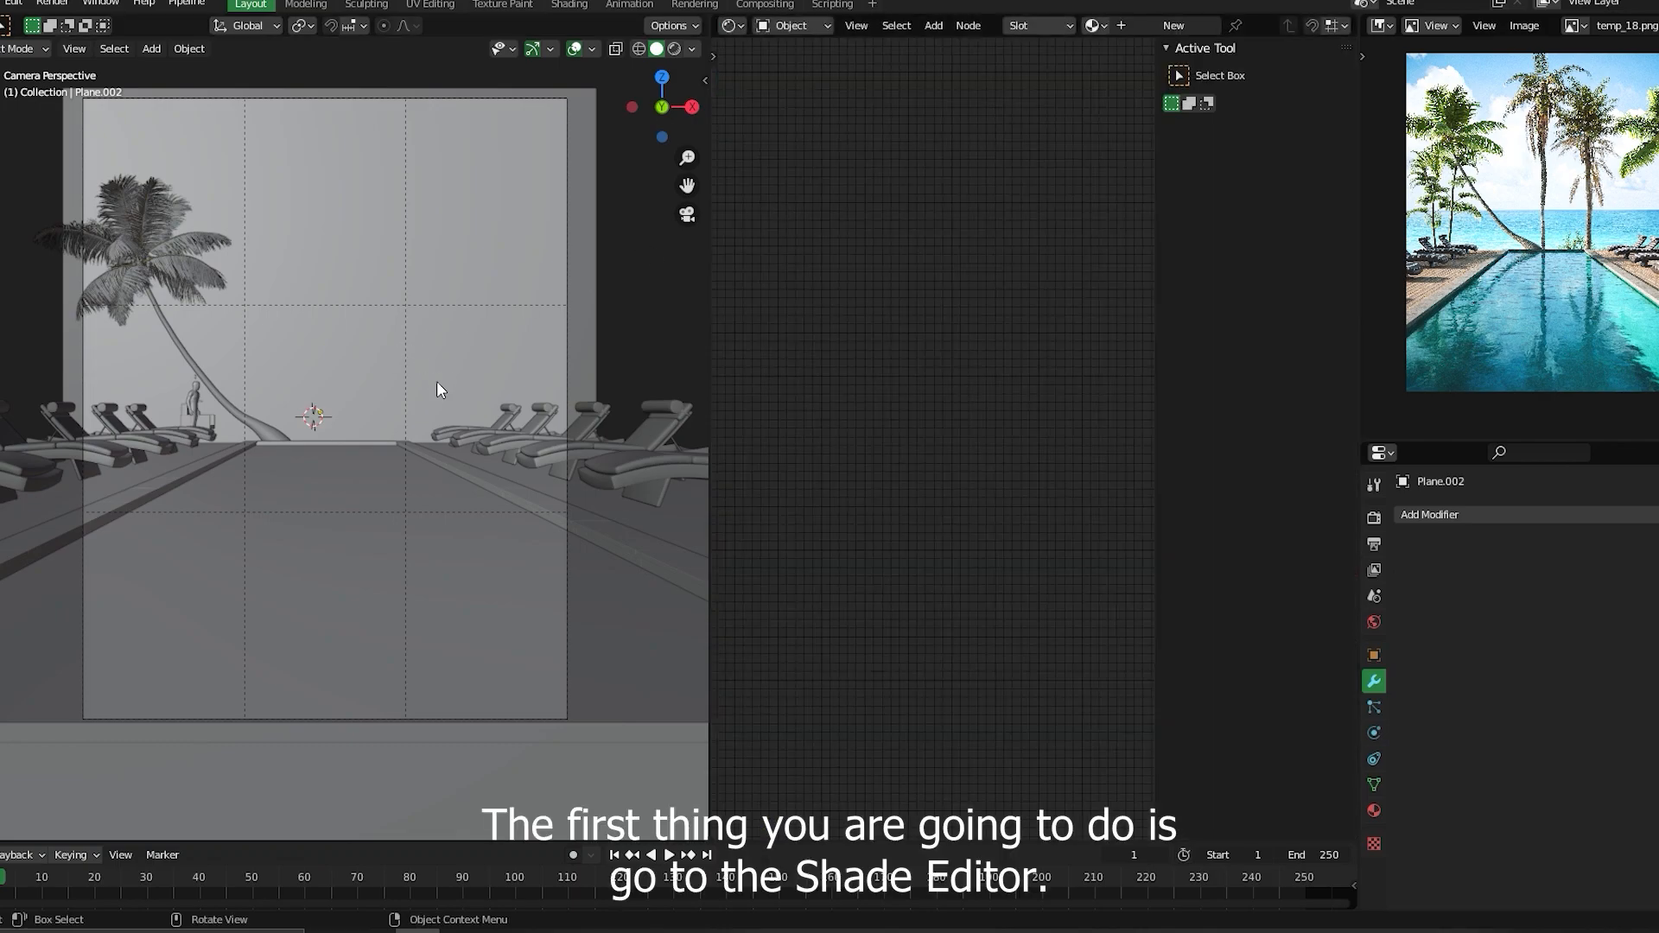
click(476, 358)
key(alt+shift+l)
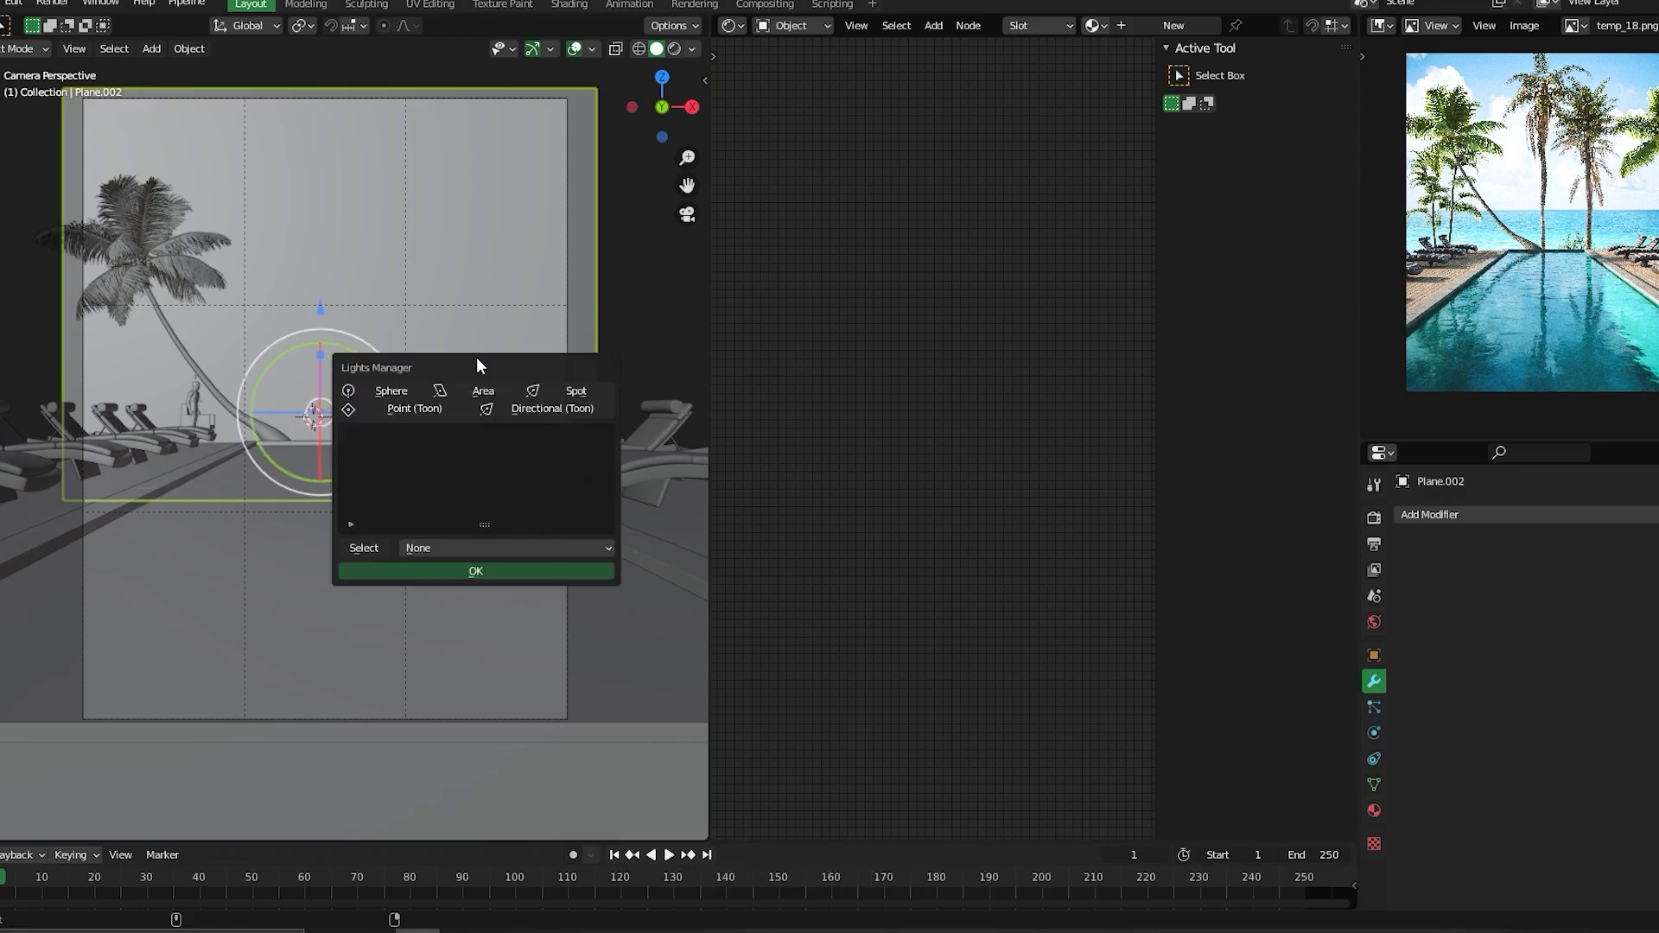
click(469, 331)
- Replace the Interior environment with an Octane Daylight Environment and show the camera viewport in rendered shading
key(alt+shift+e)
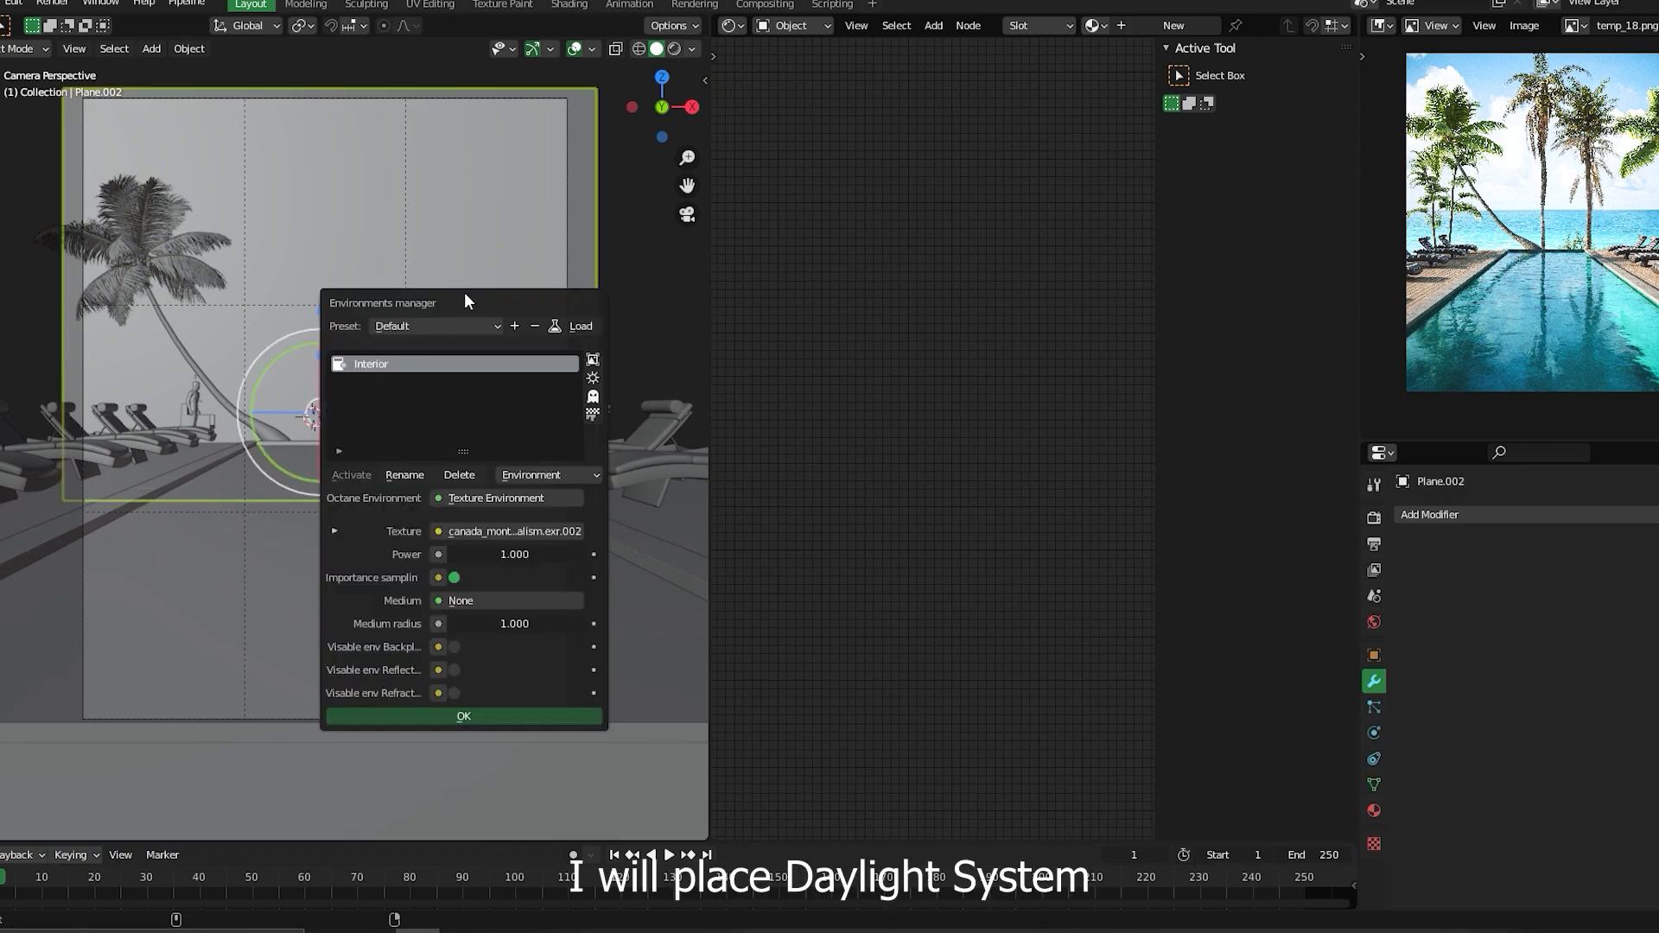
click(459, 476)
click(593, 379)
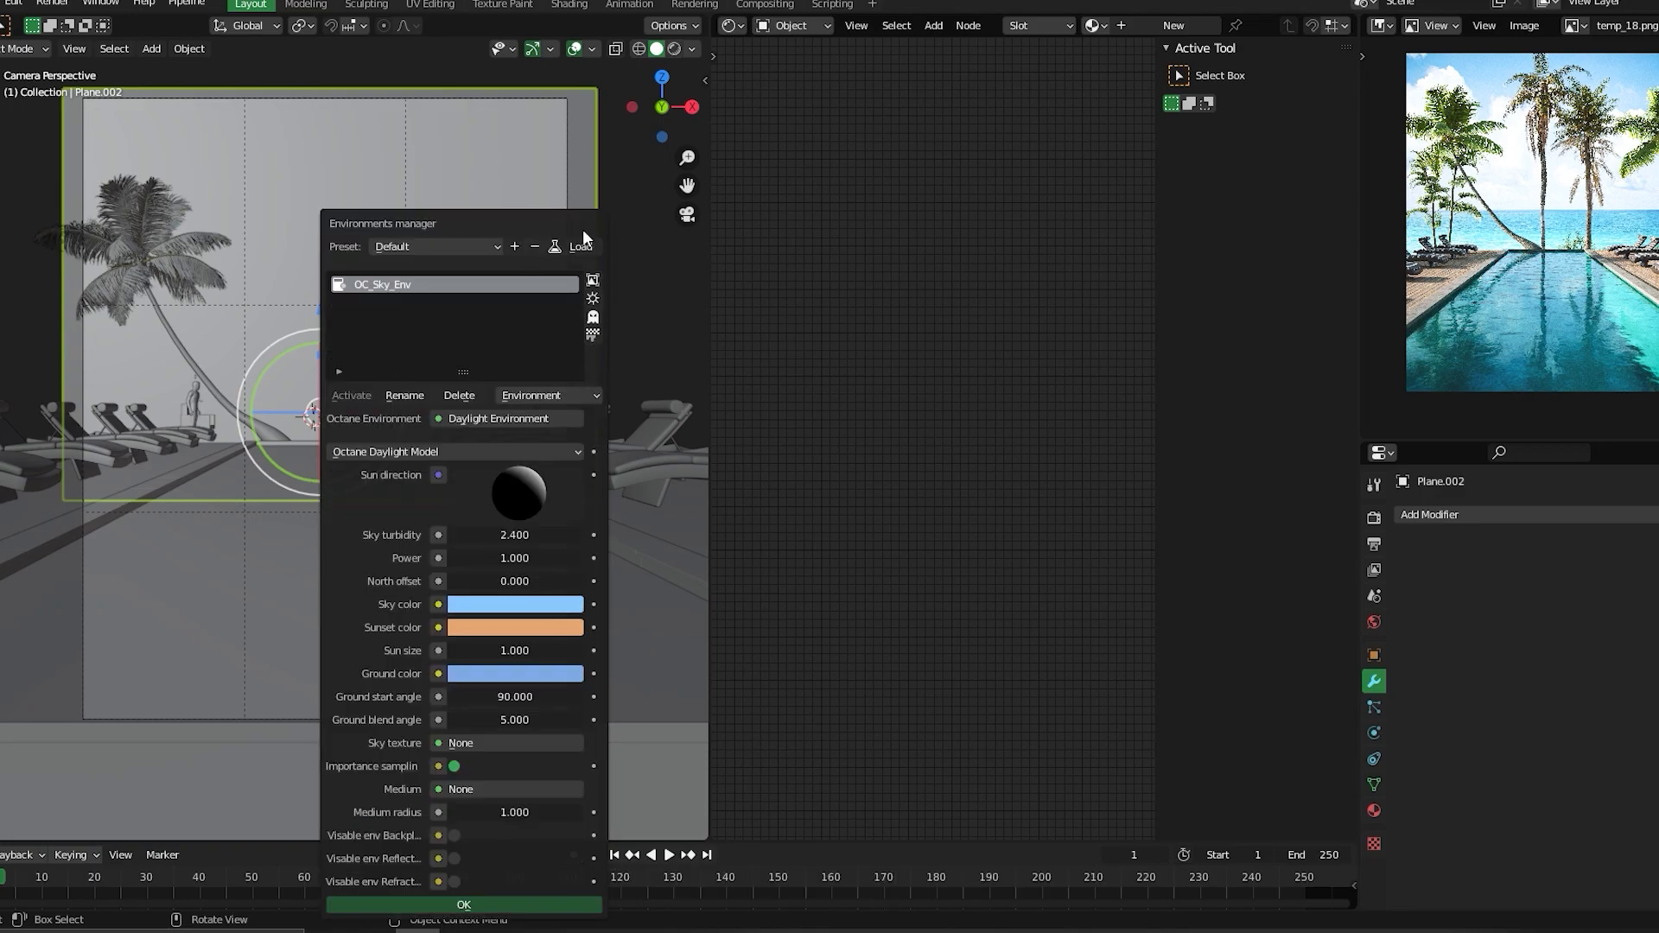
key(Return)
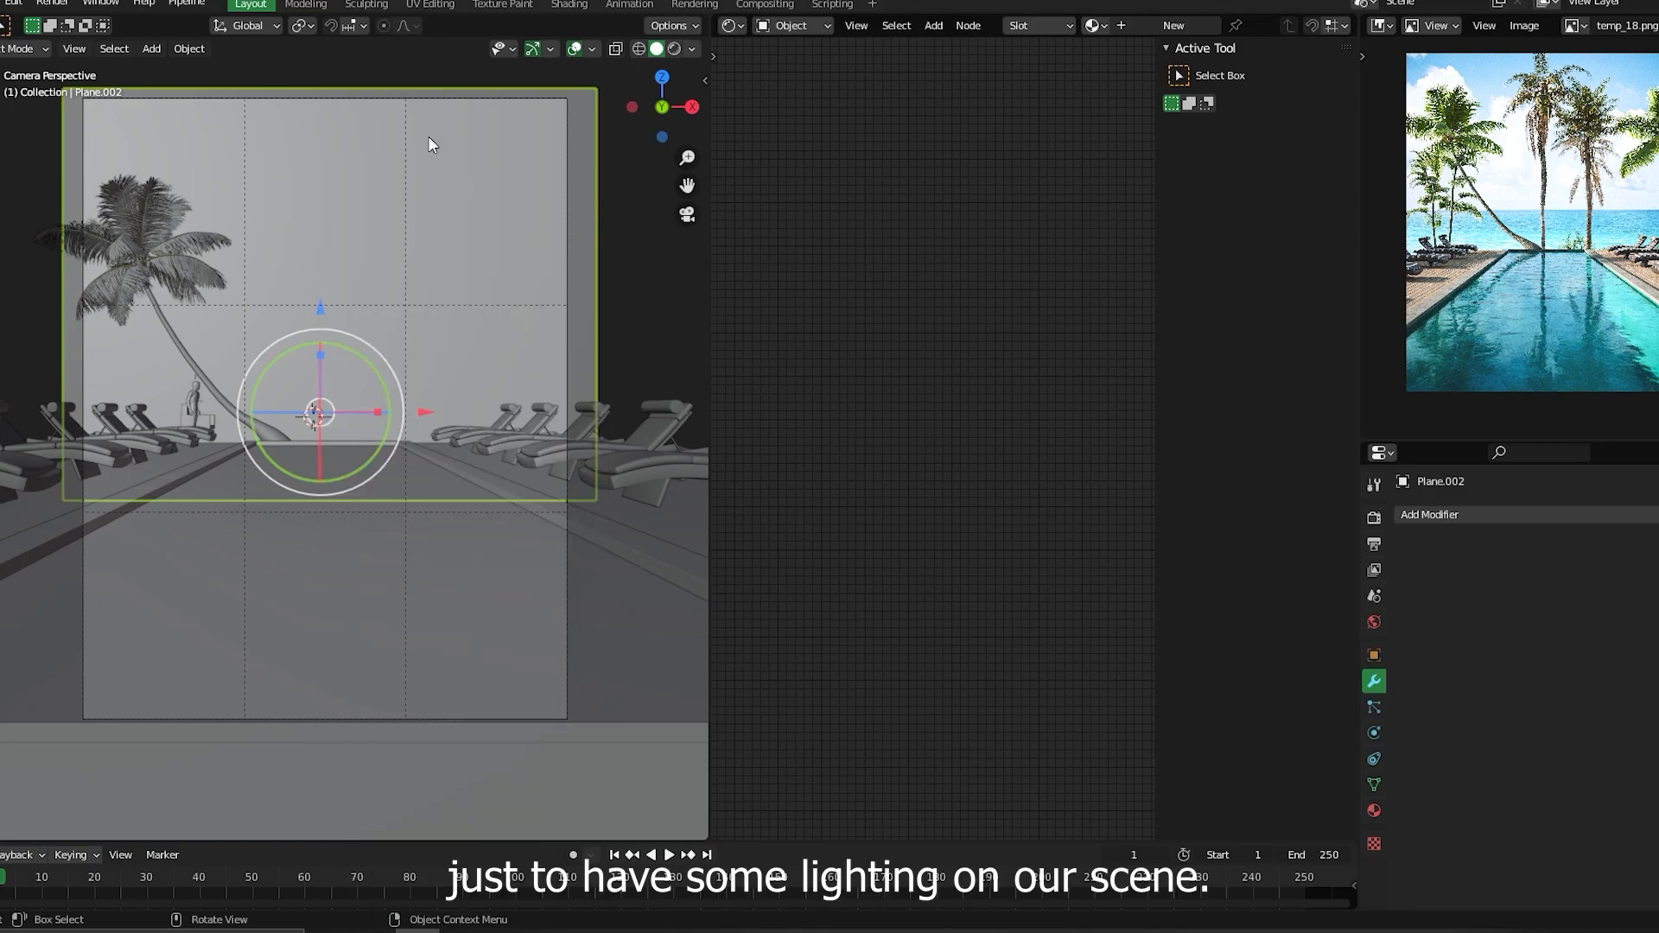
click(675, 48)
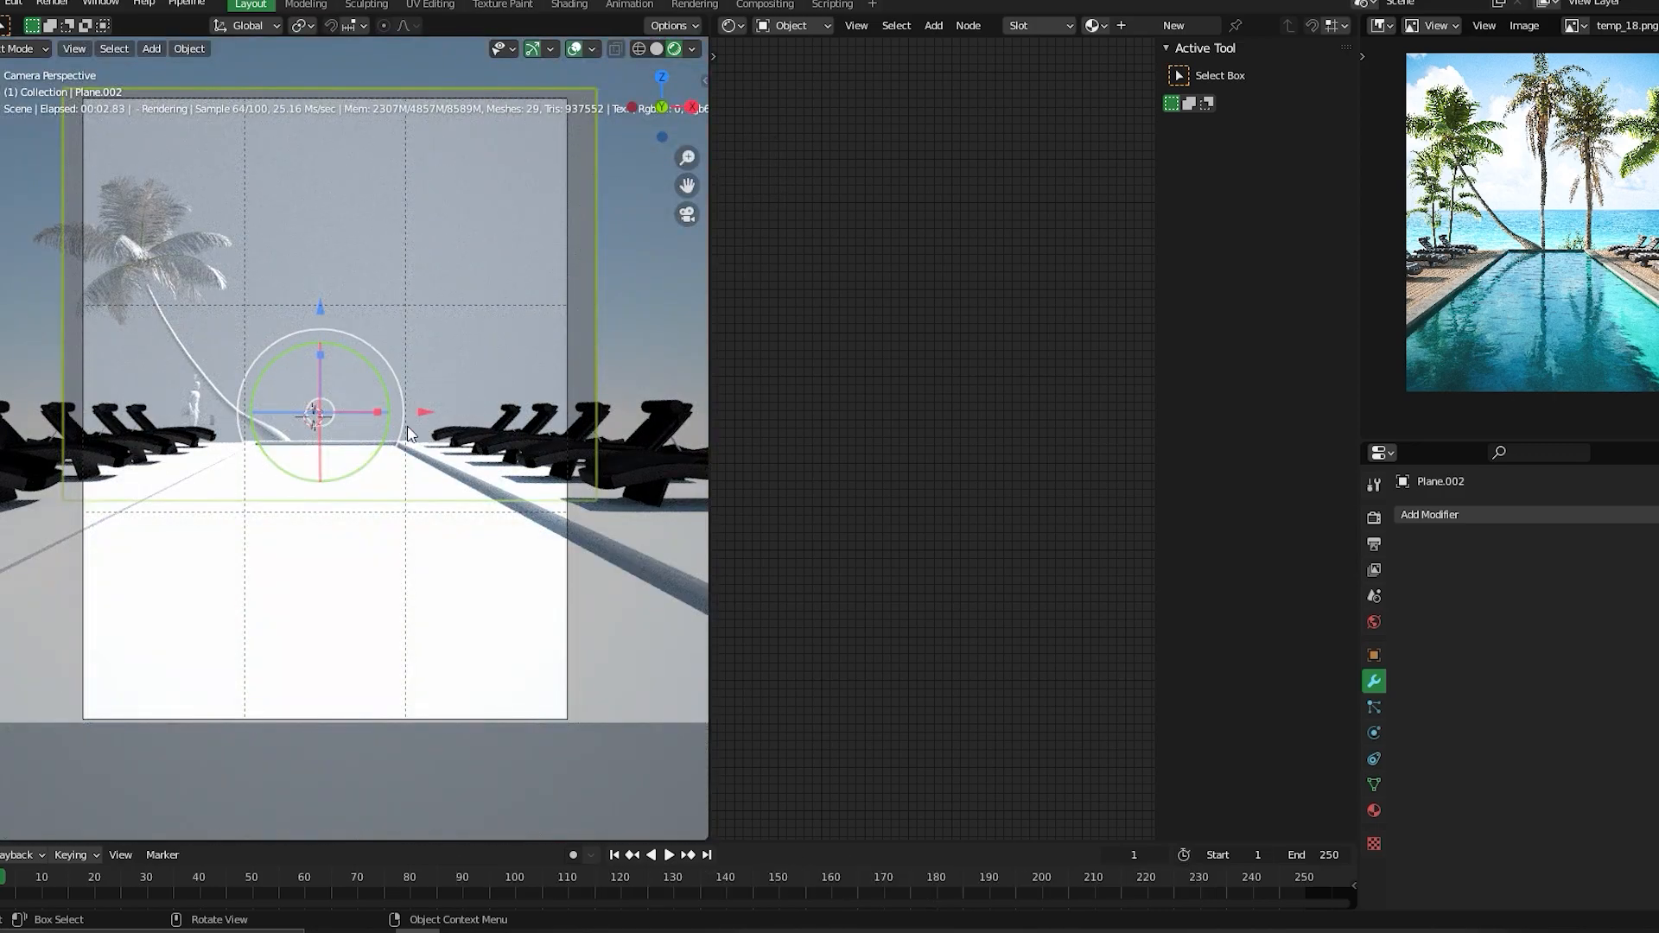
- Try an exposure of 5.4 in the scene camera's Octane Camera Imager settings, and set it back to 1
click(567, 401)
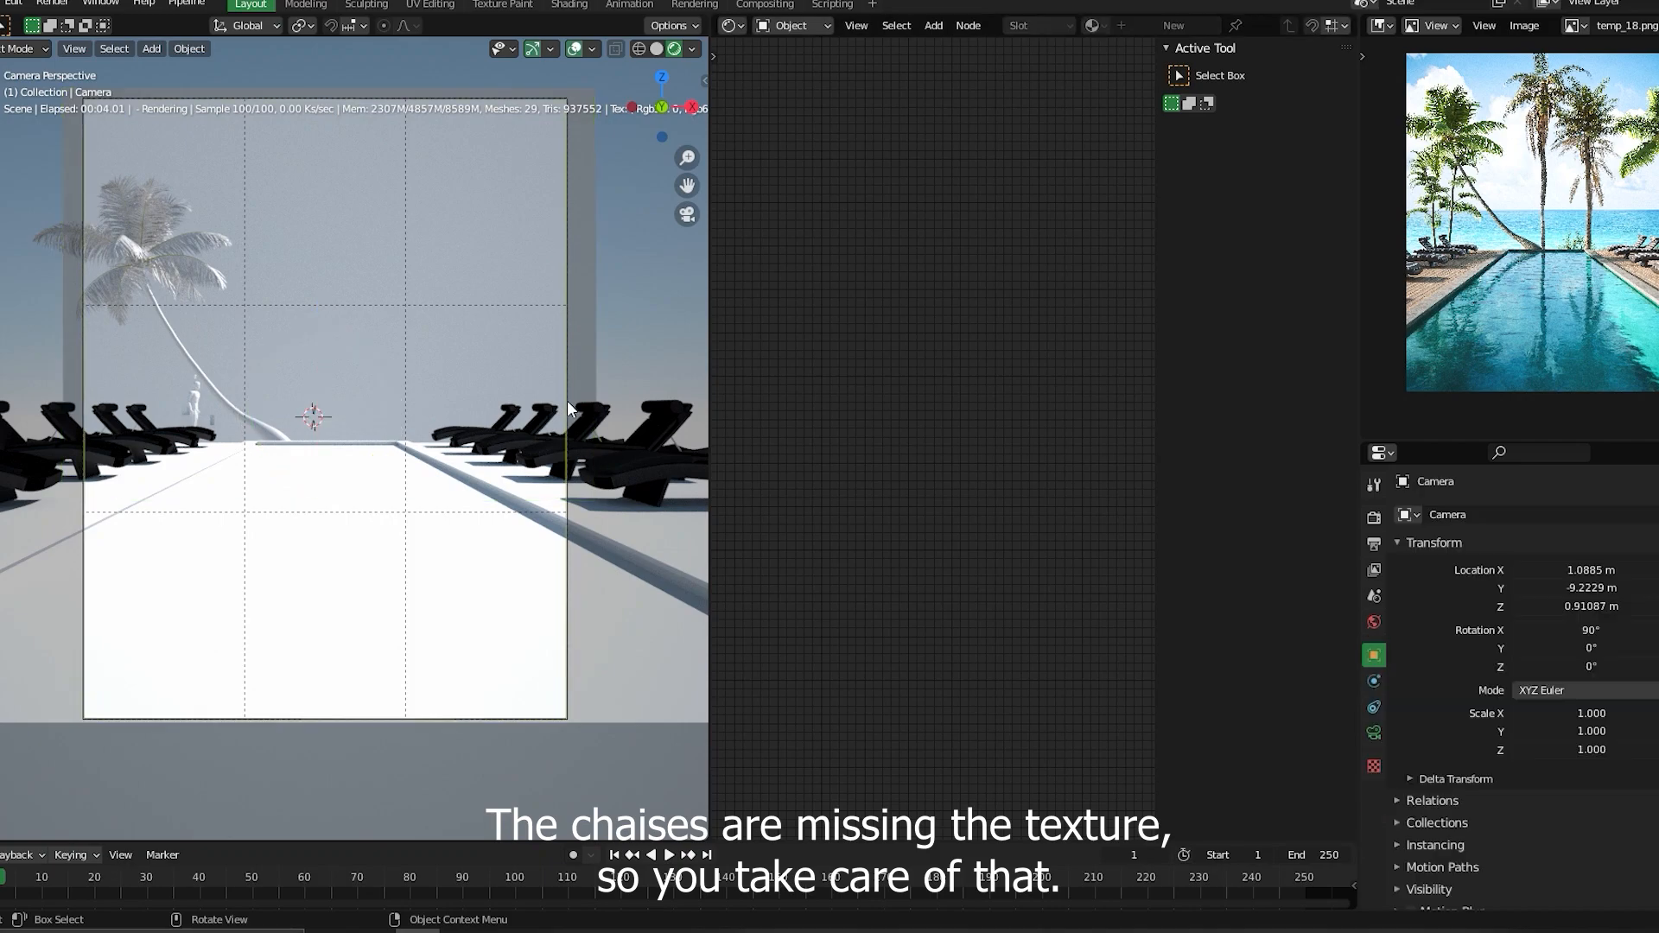
click(1373, 733)
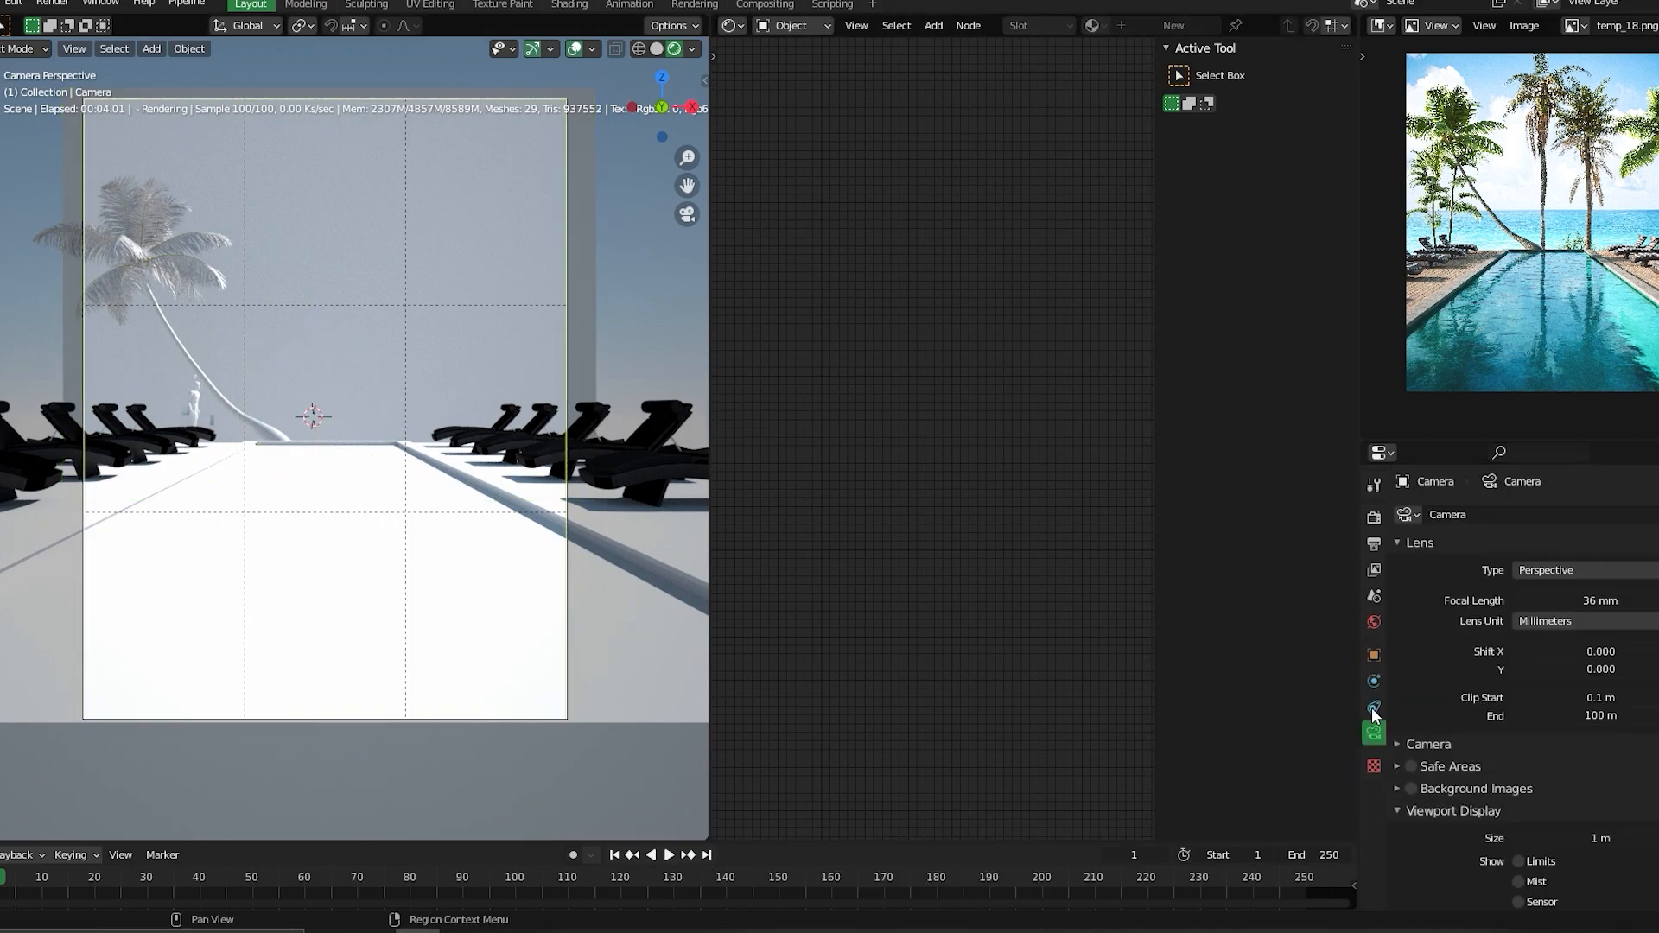
scroll(1452, 709, down, 10)
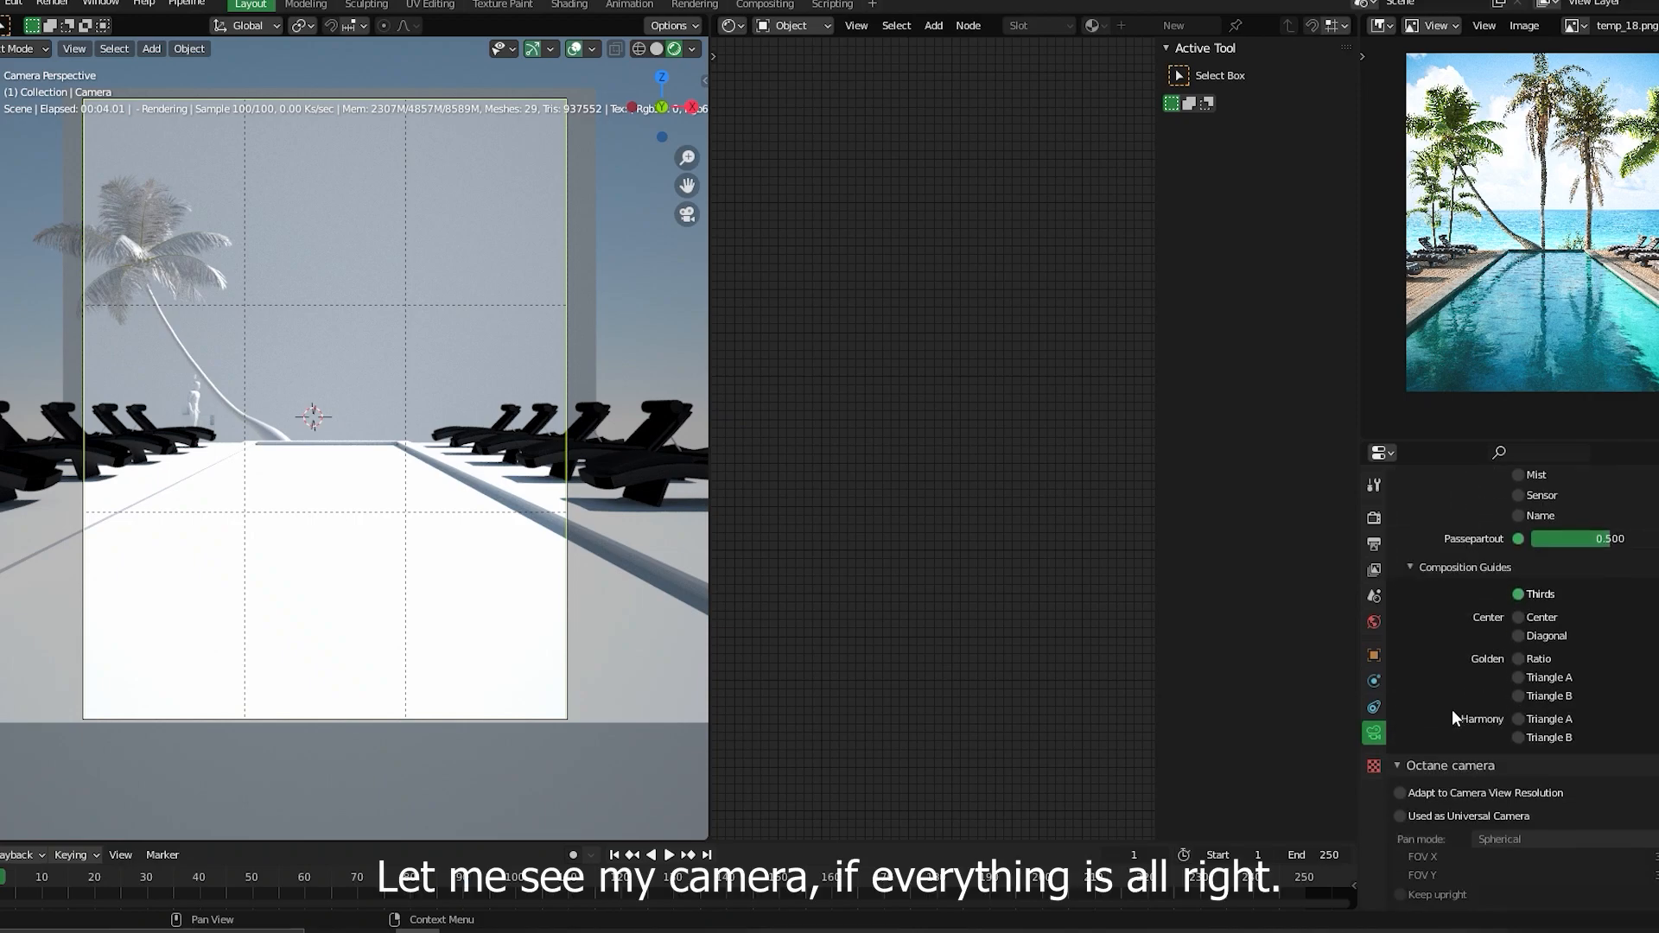
scroll(1460, 713, down, 15)
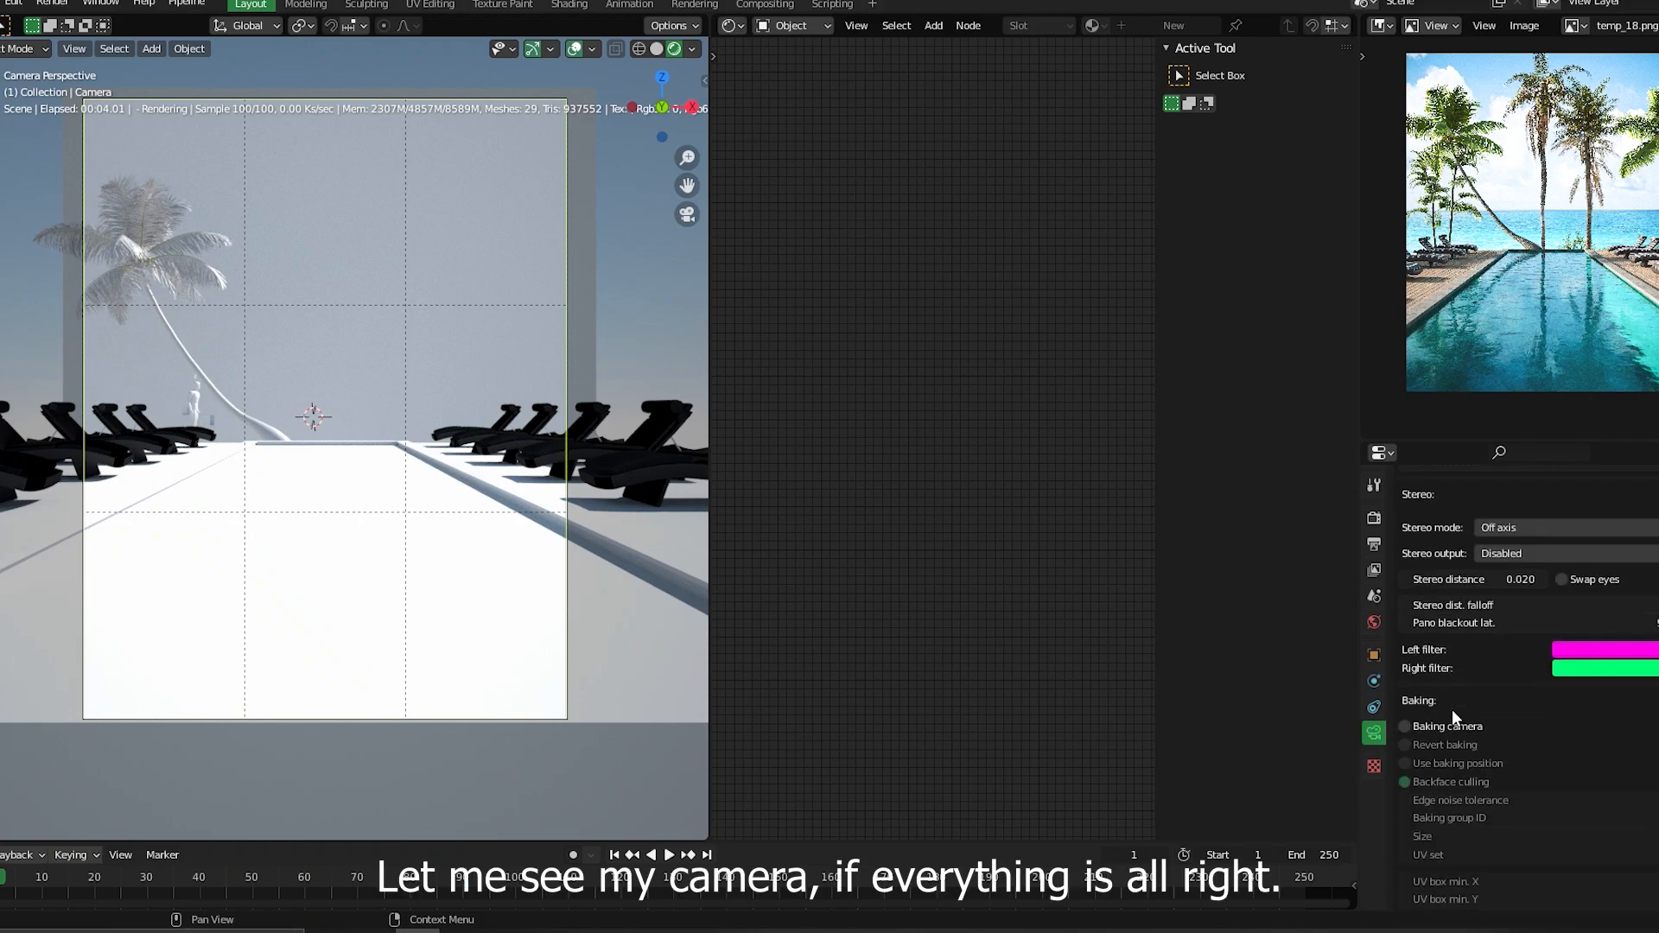
scroll(1460, 713, down, 8)
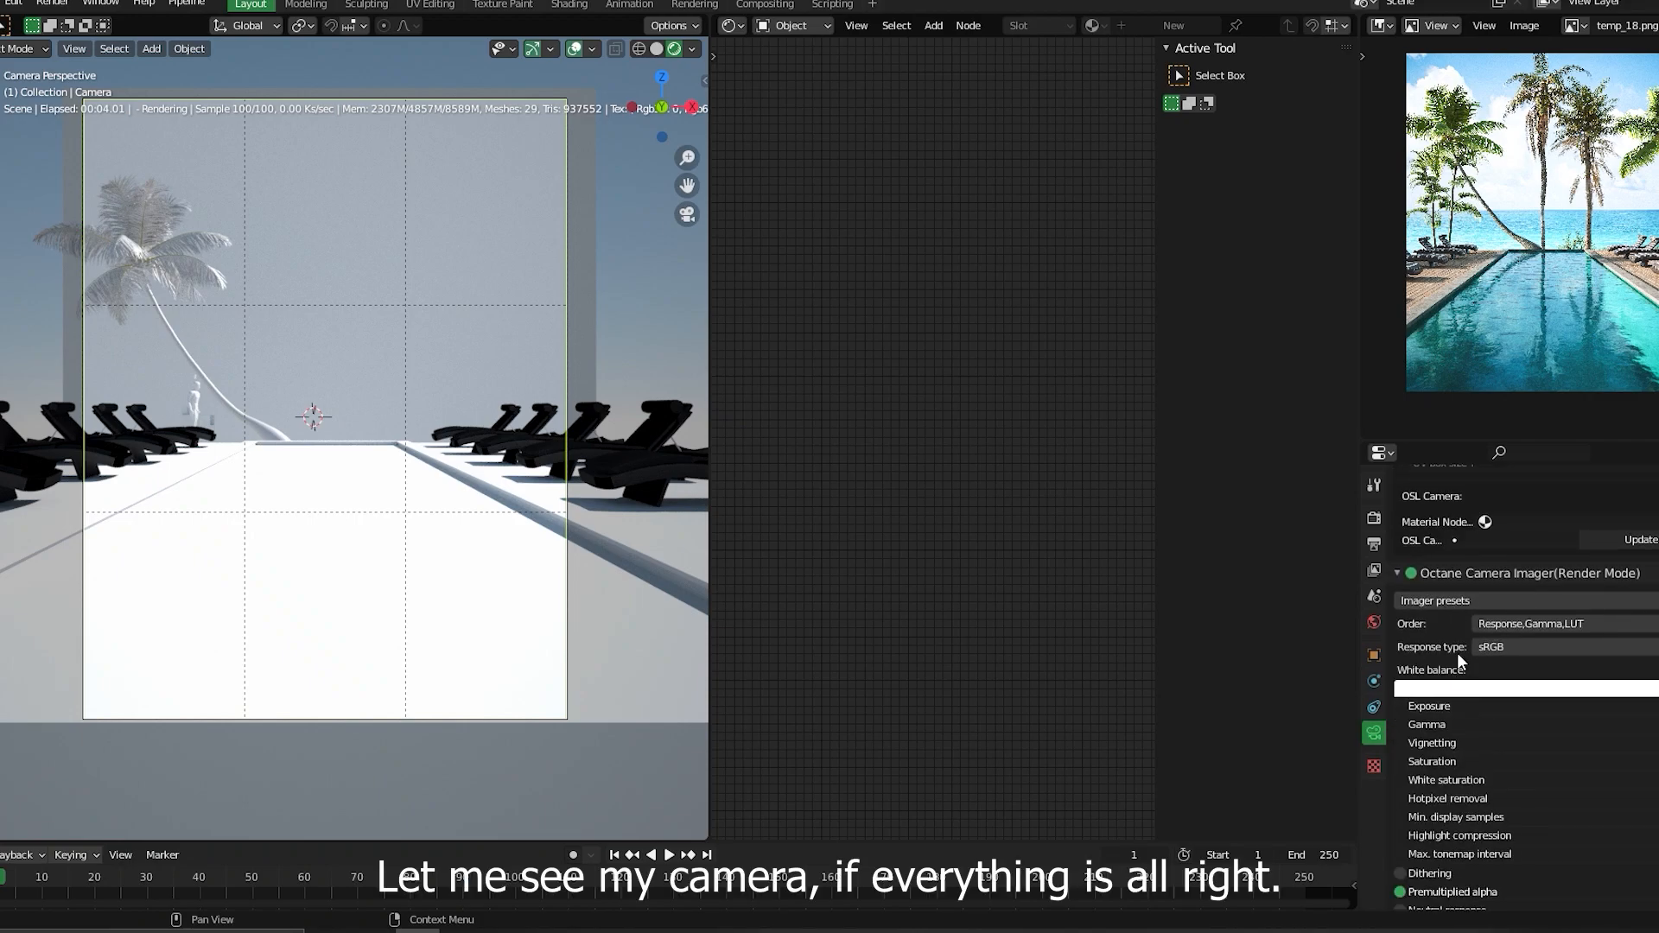
drag(1438, 669, 1477, 671)
double_click(1477, 671)
text(1)
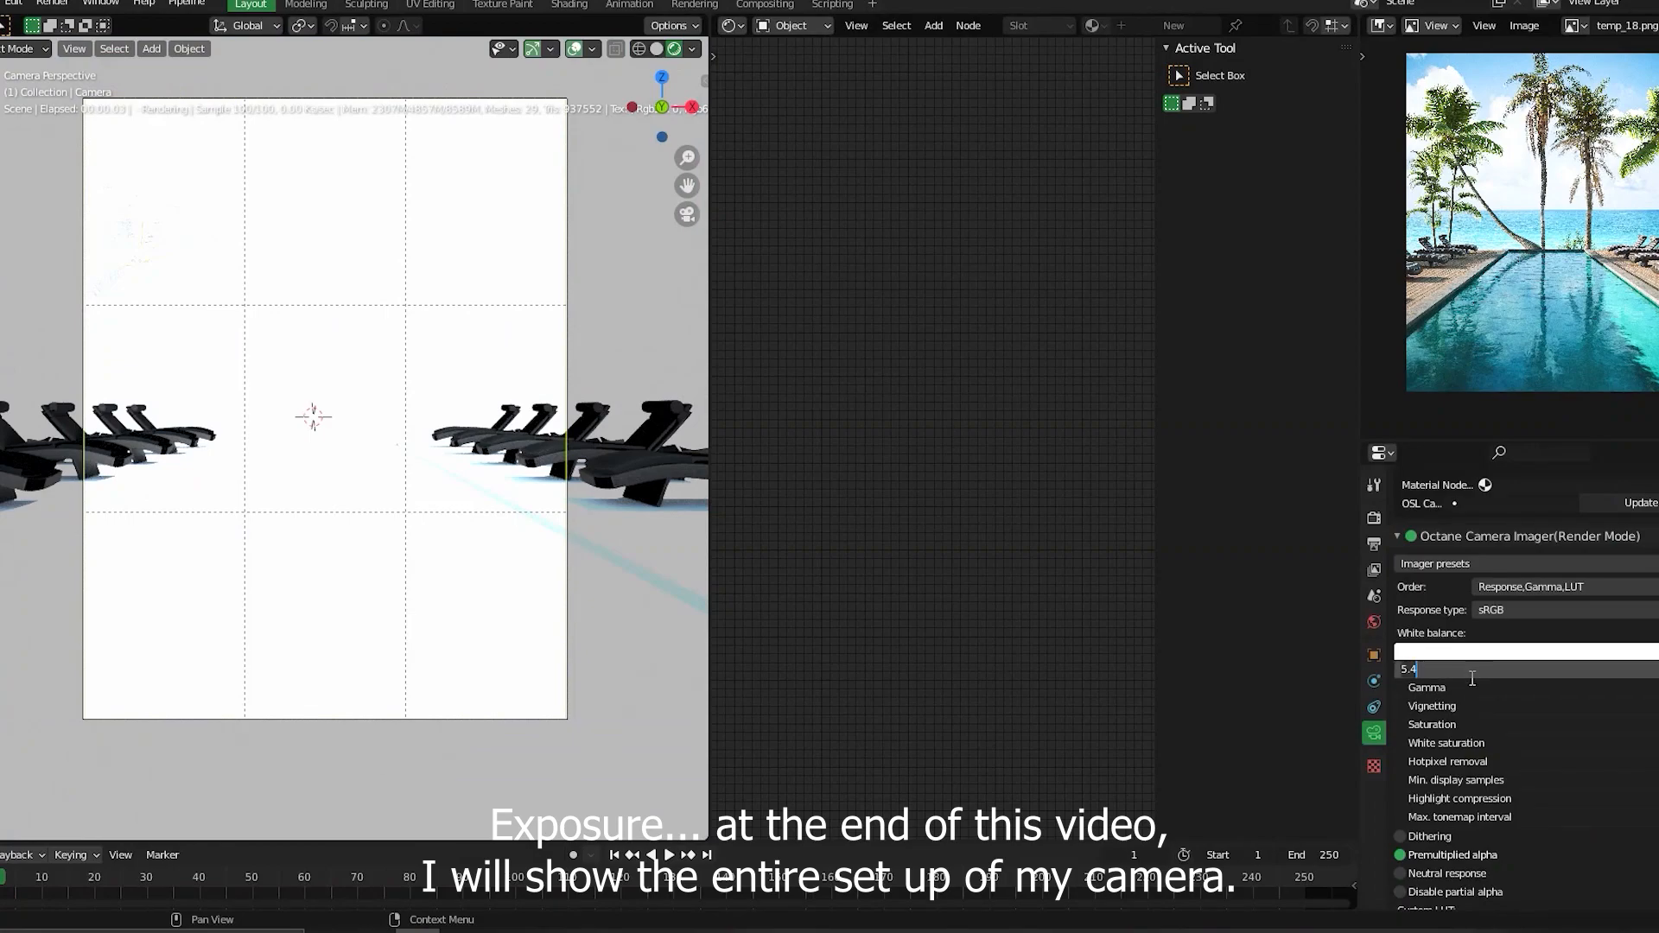
key(Return)
- Find the chaises' missing texture files in the Templates\temp_18\textures folder, and restart the camera viewport's rendered shading
click(558, 457)
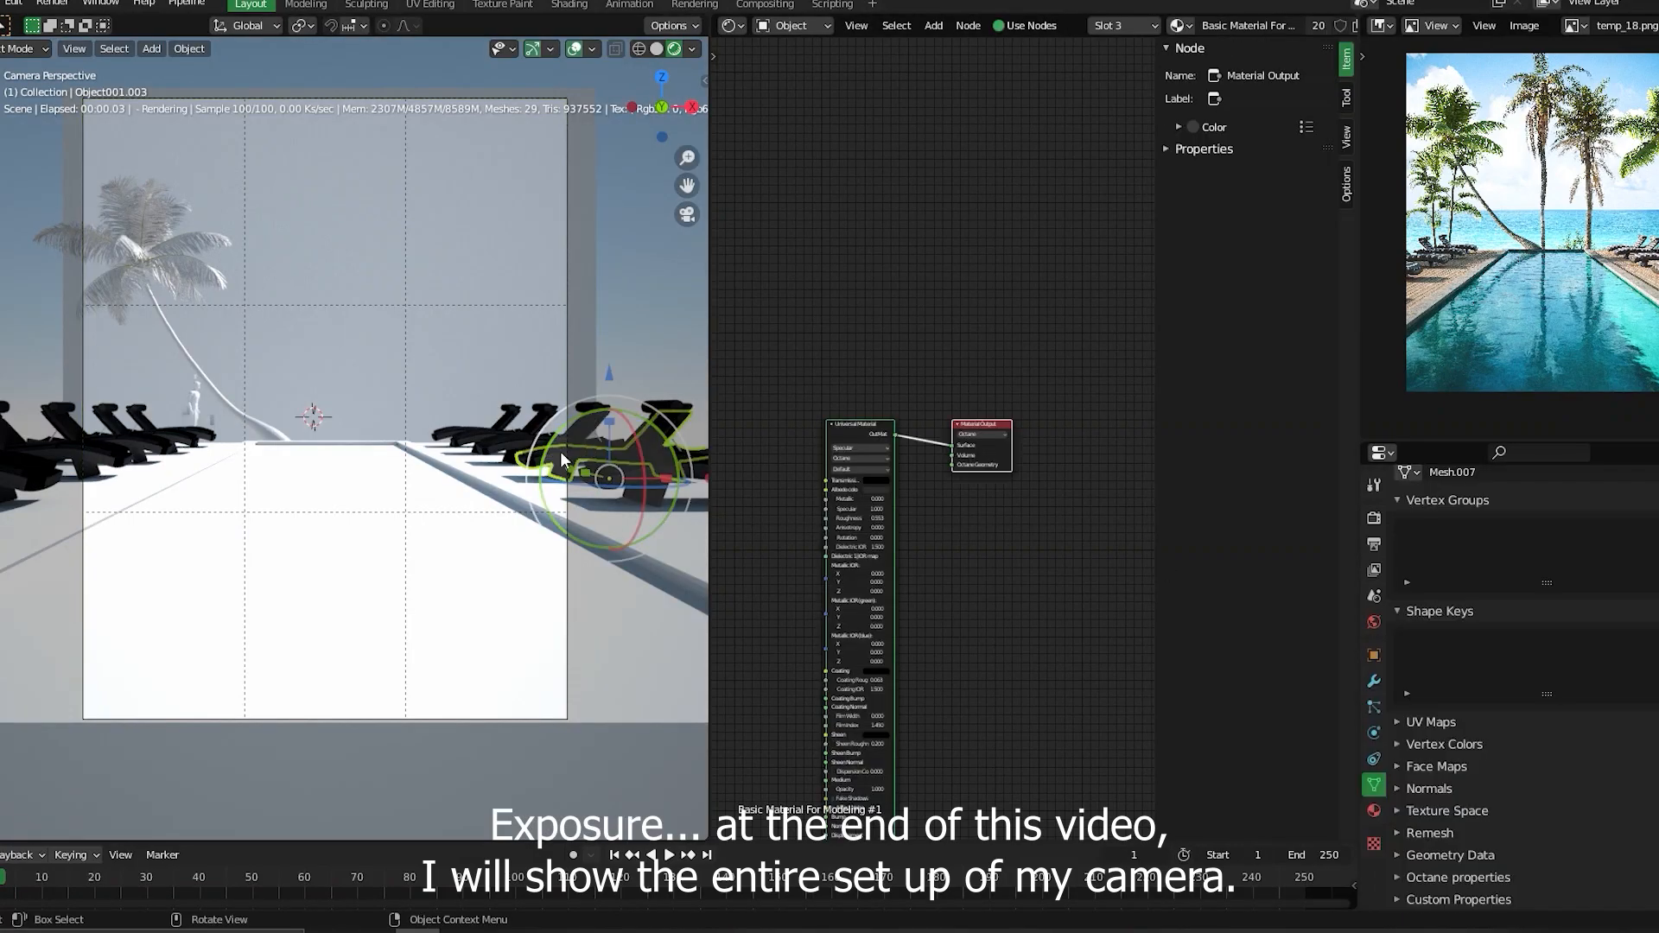
key(q)
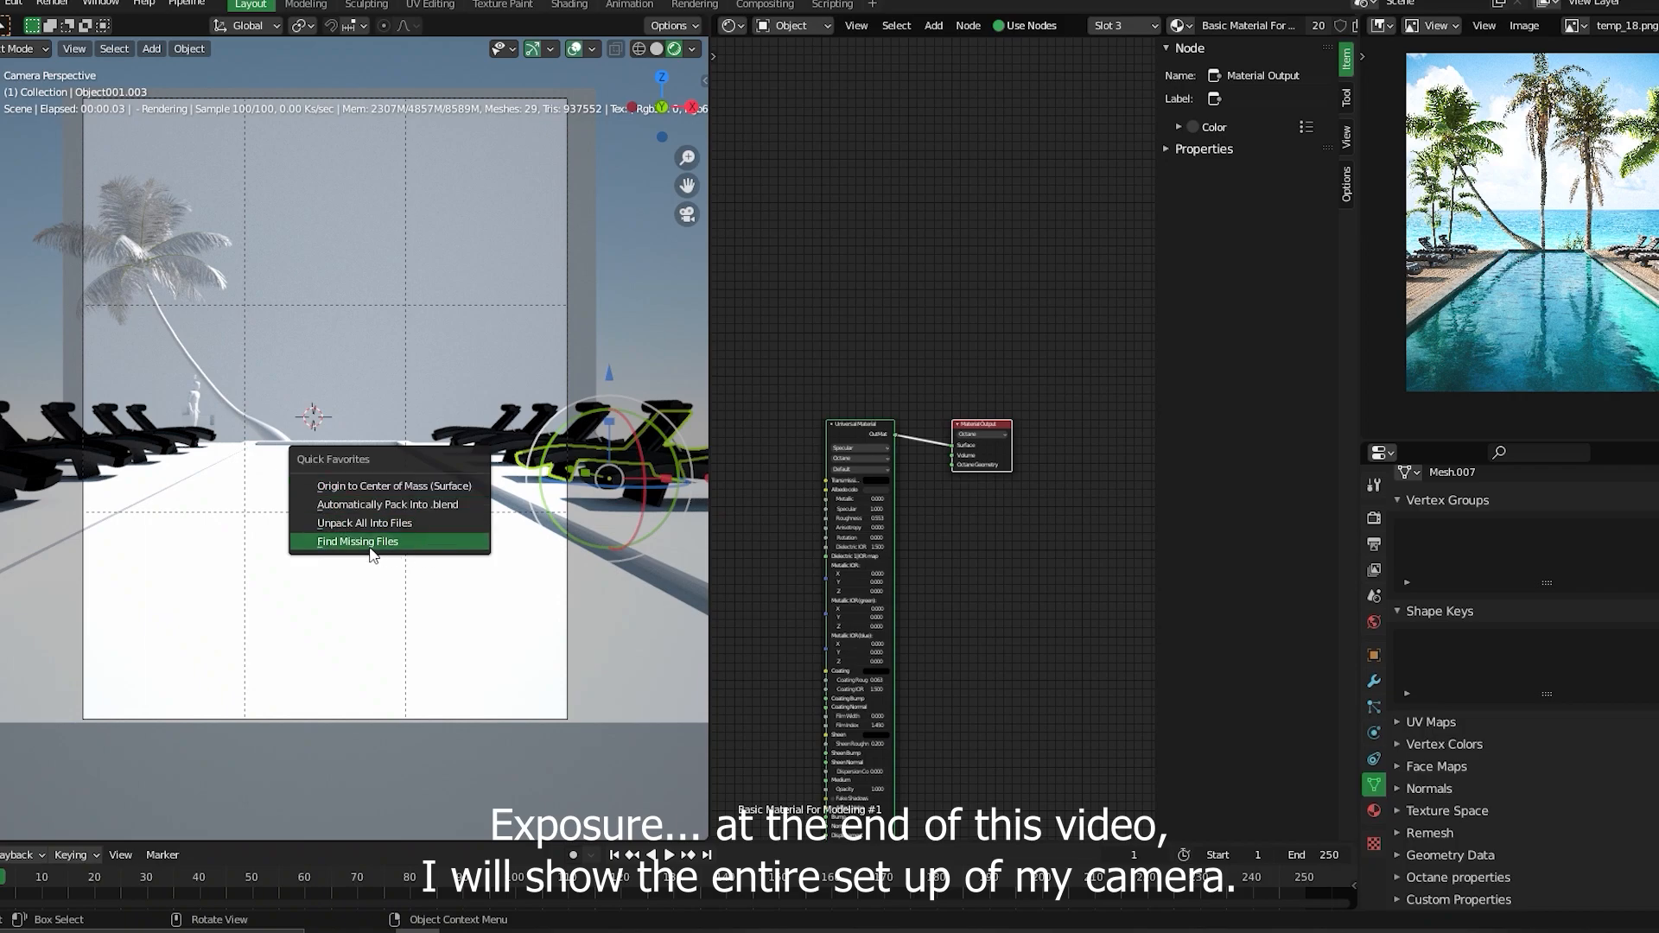
click(0, 3)
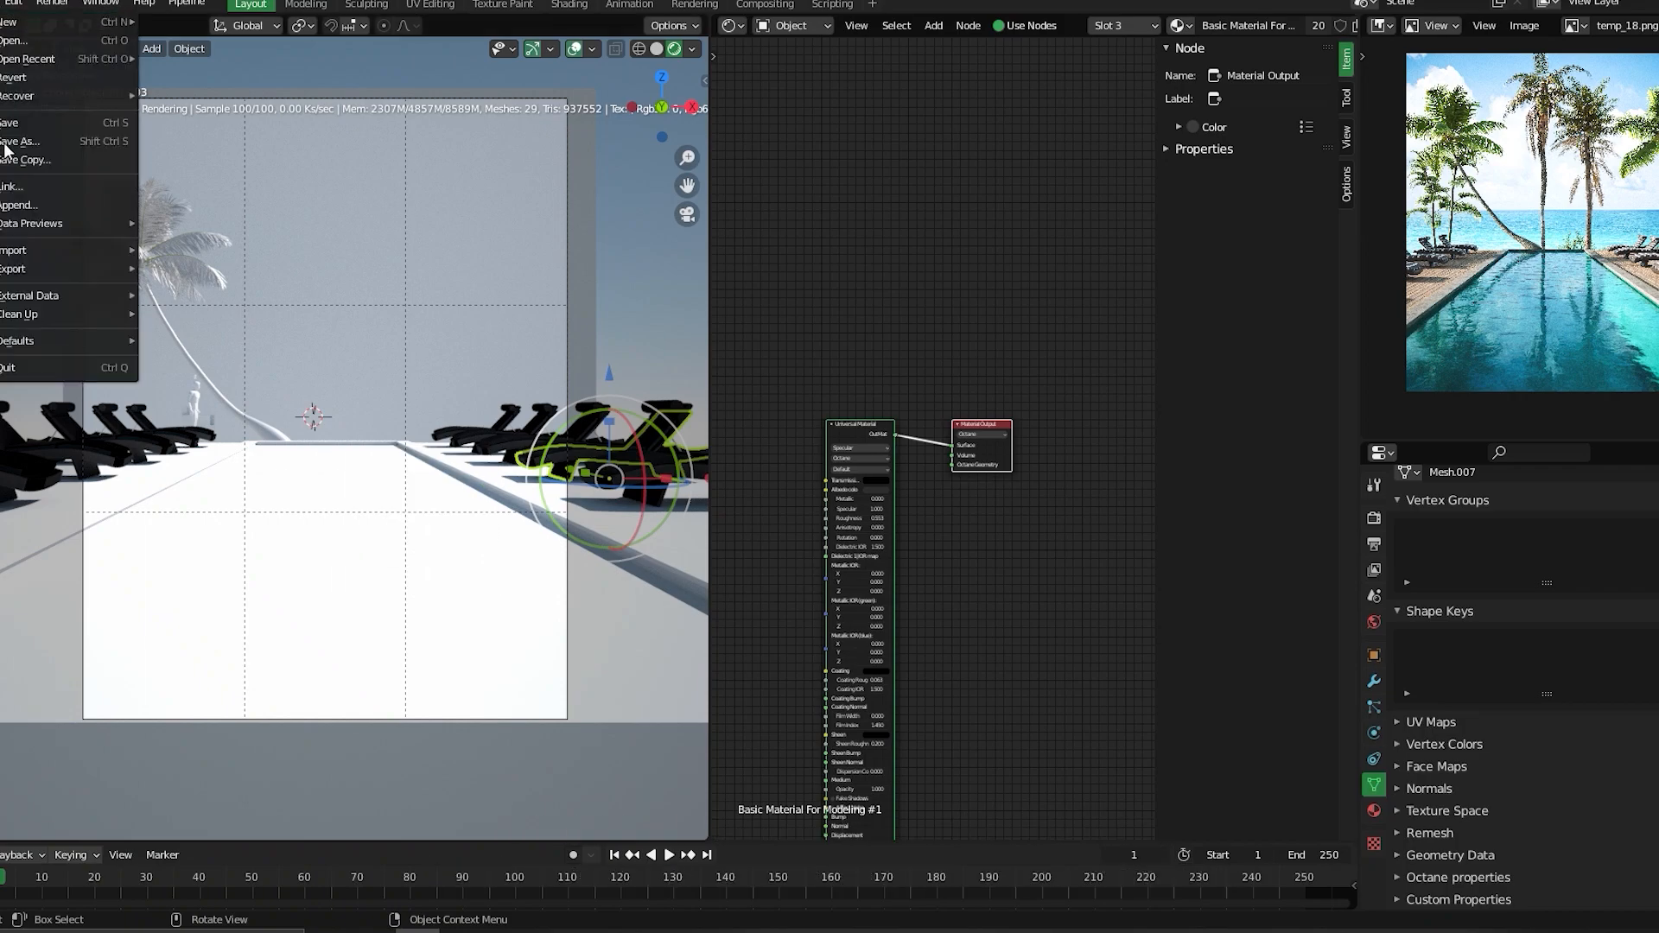
mouse_move(38, 296)
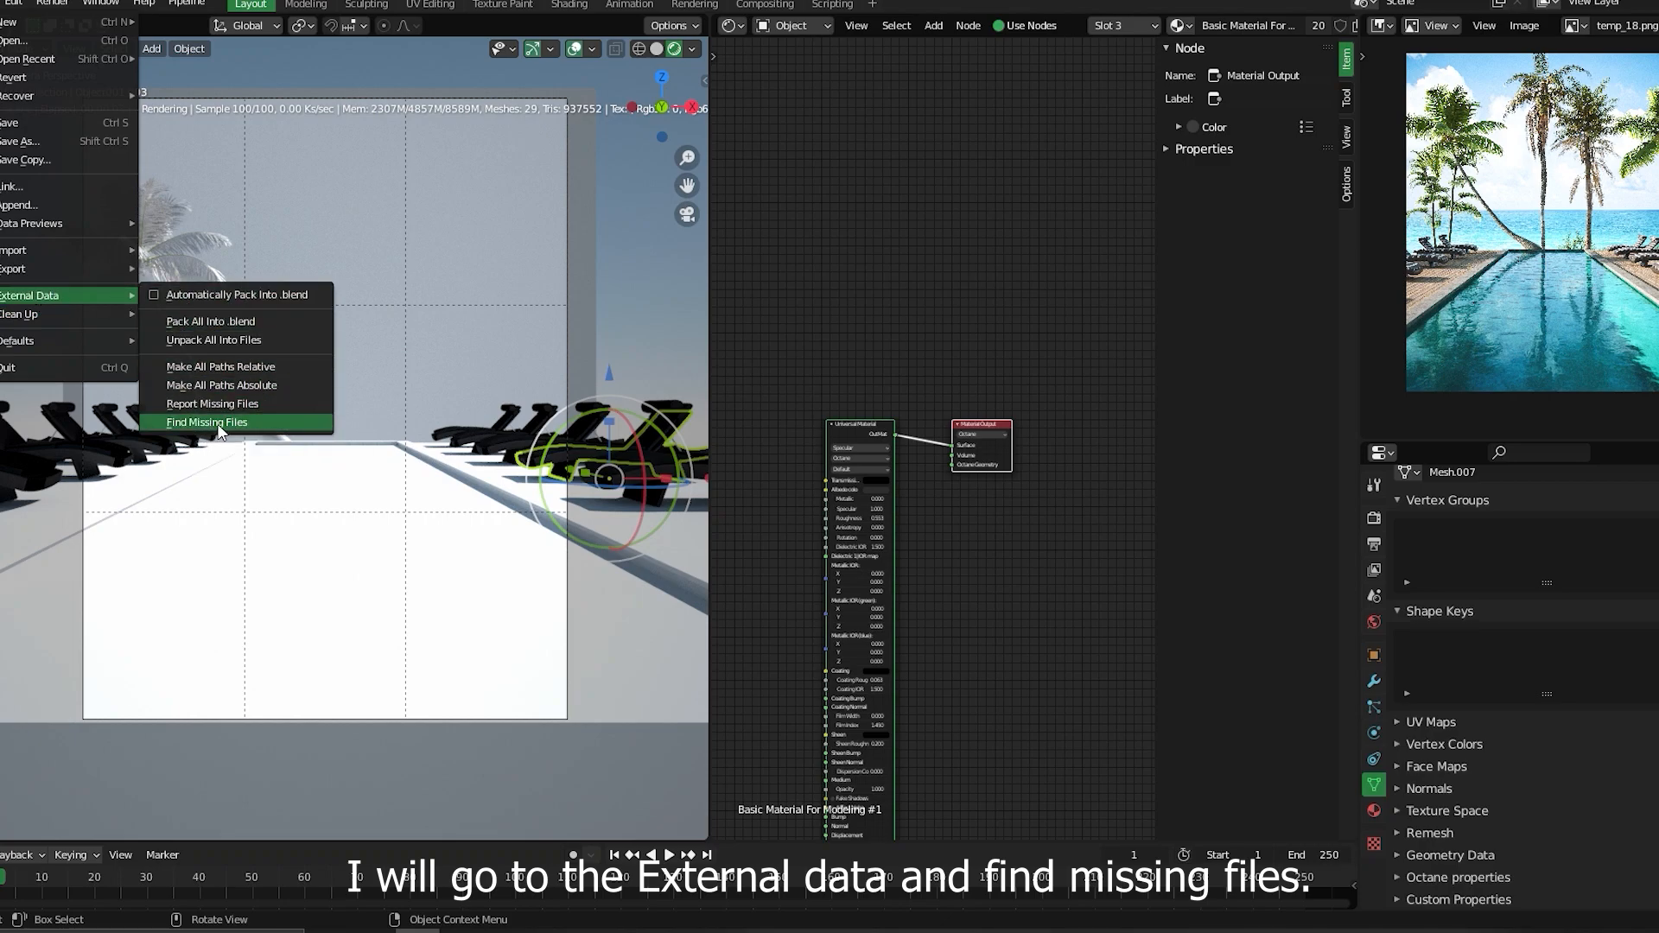
click(216, 422)
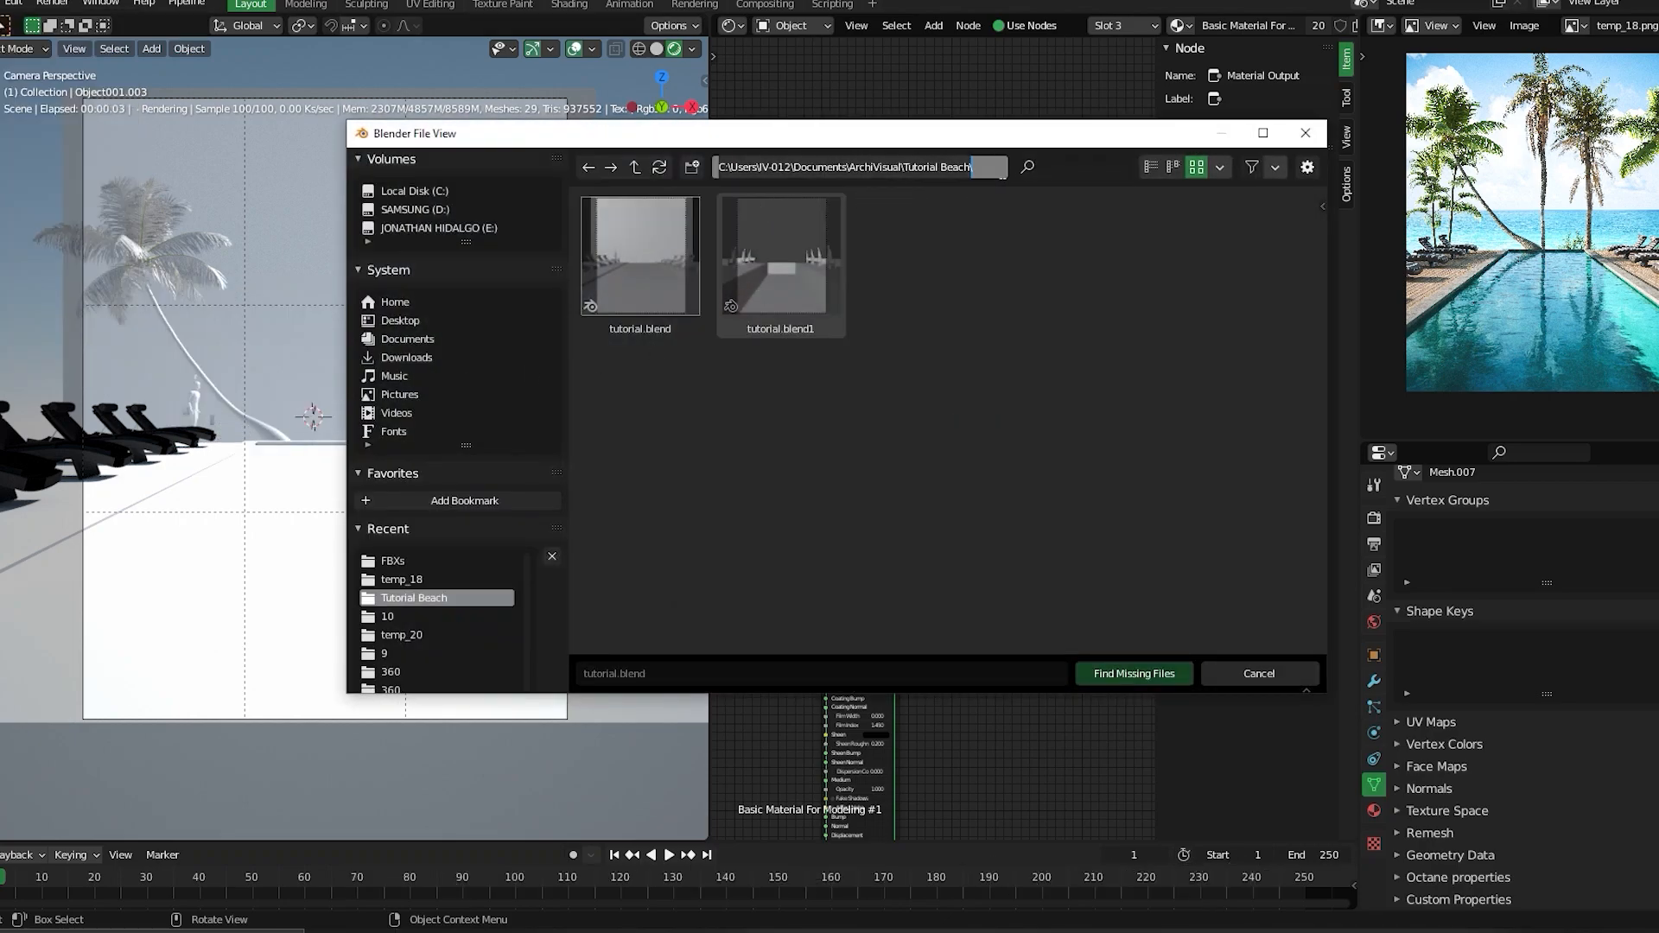
text(C:\Users\IV-012\Documents\Templates\temp_18\textures\)
key(Return)
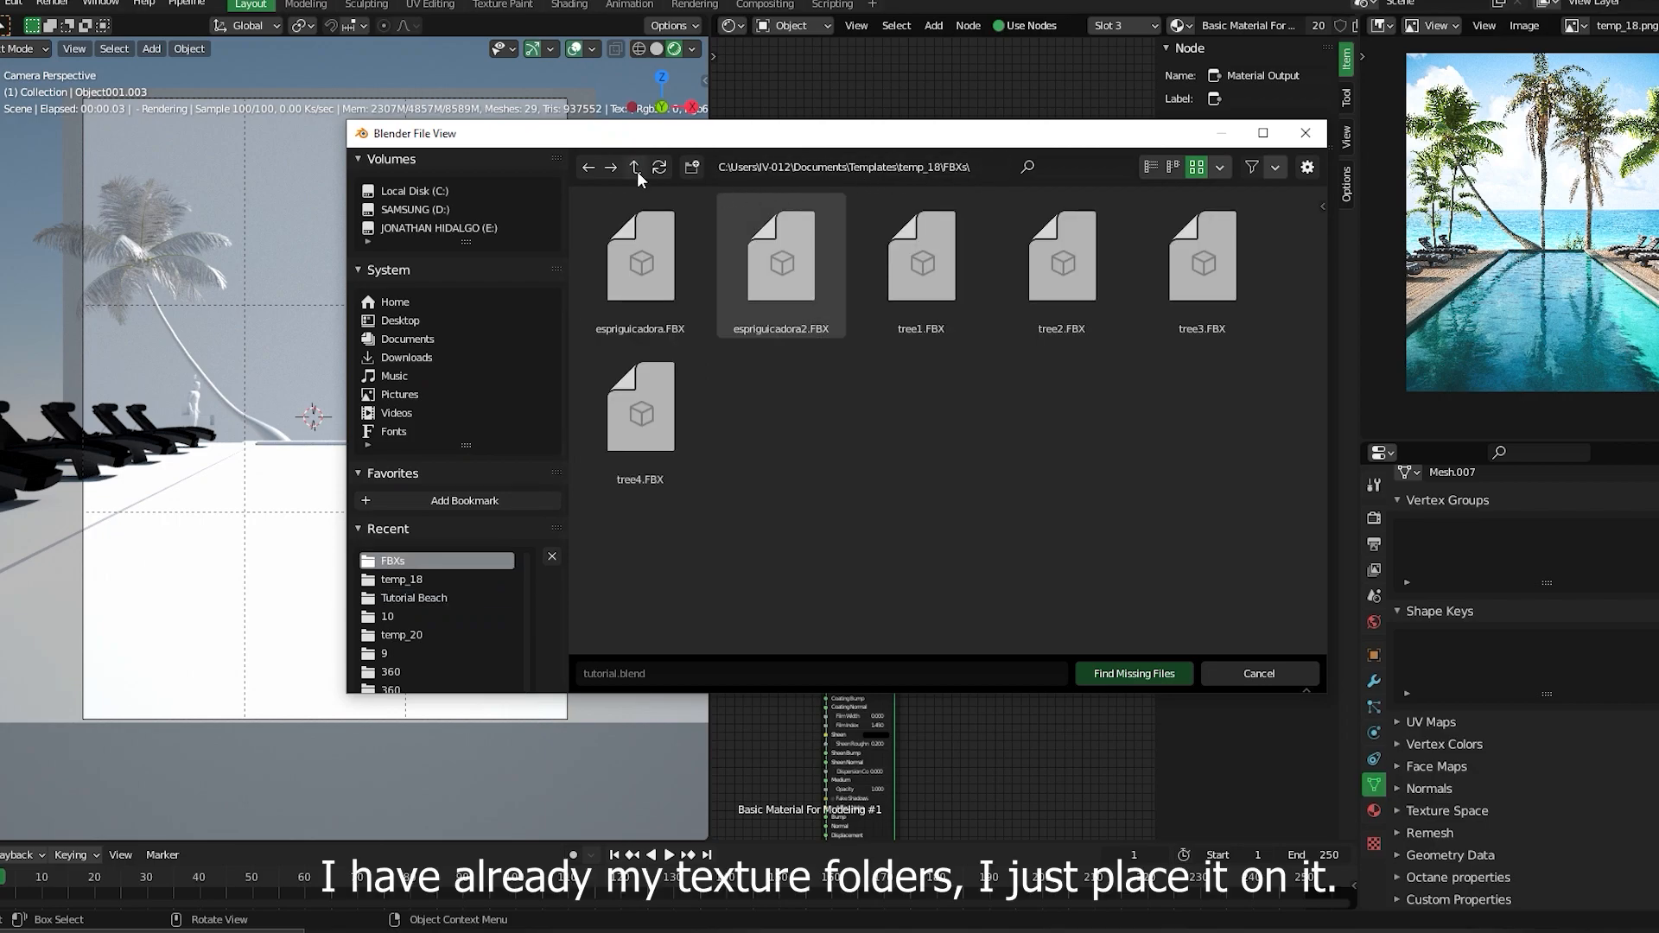
click(635, 167)
double_click(781, 259)
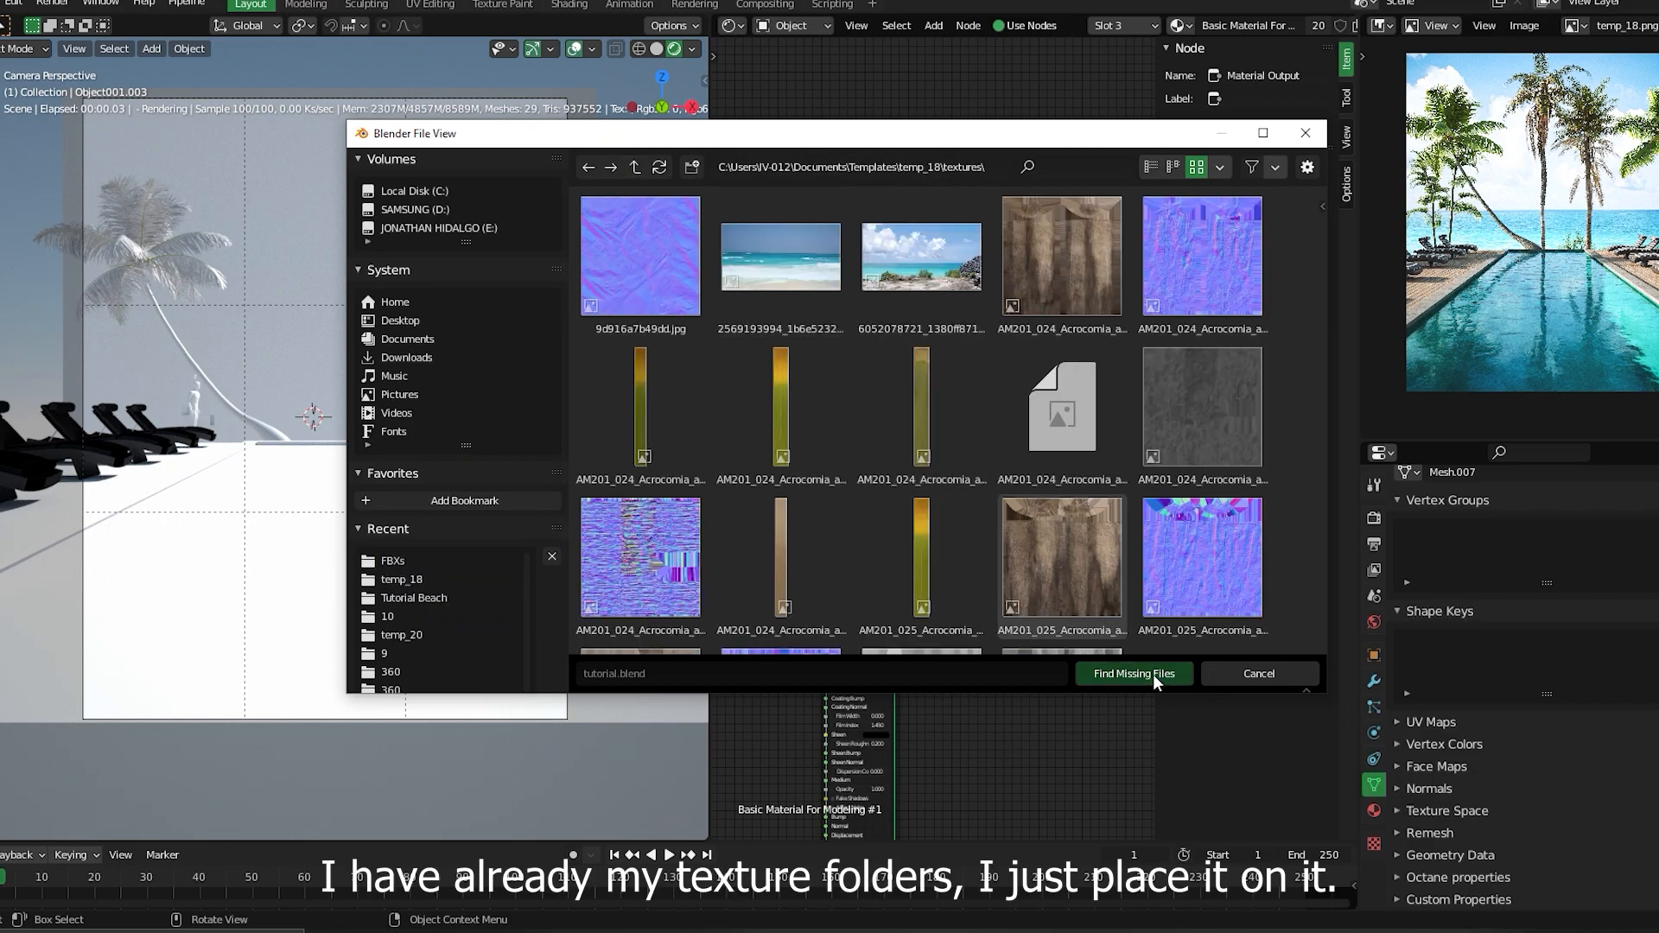
click(1151, 673)
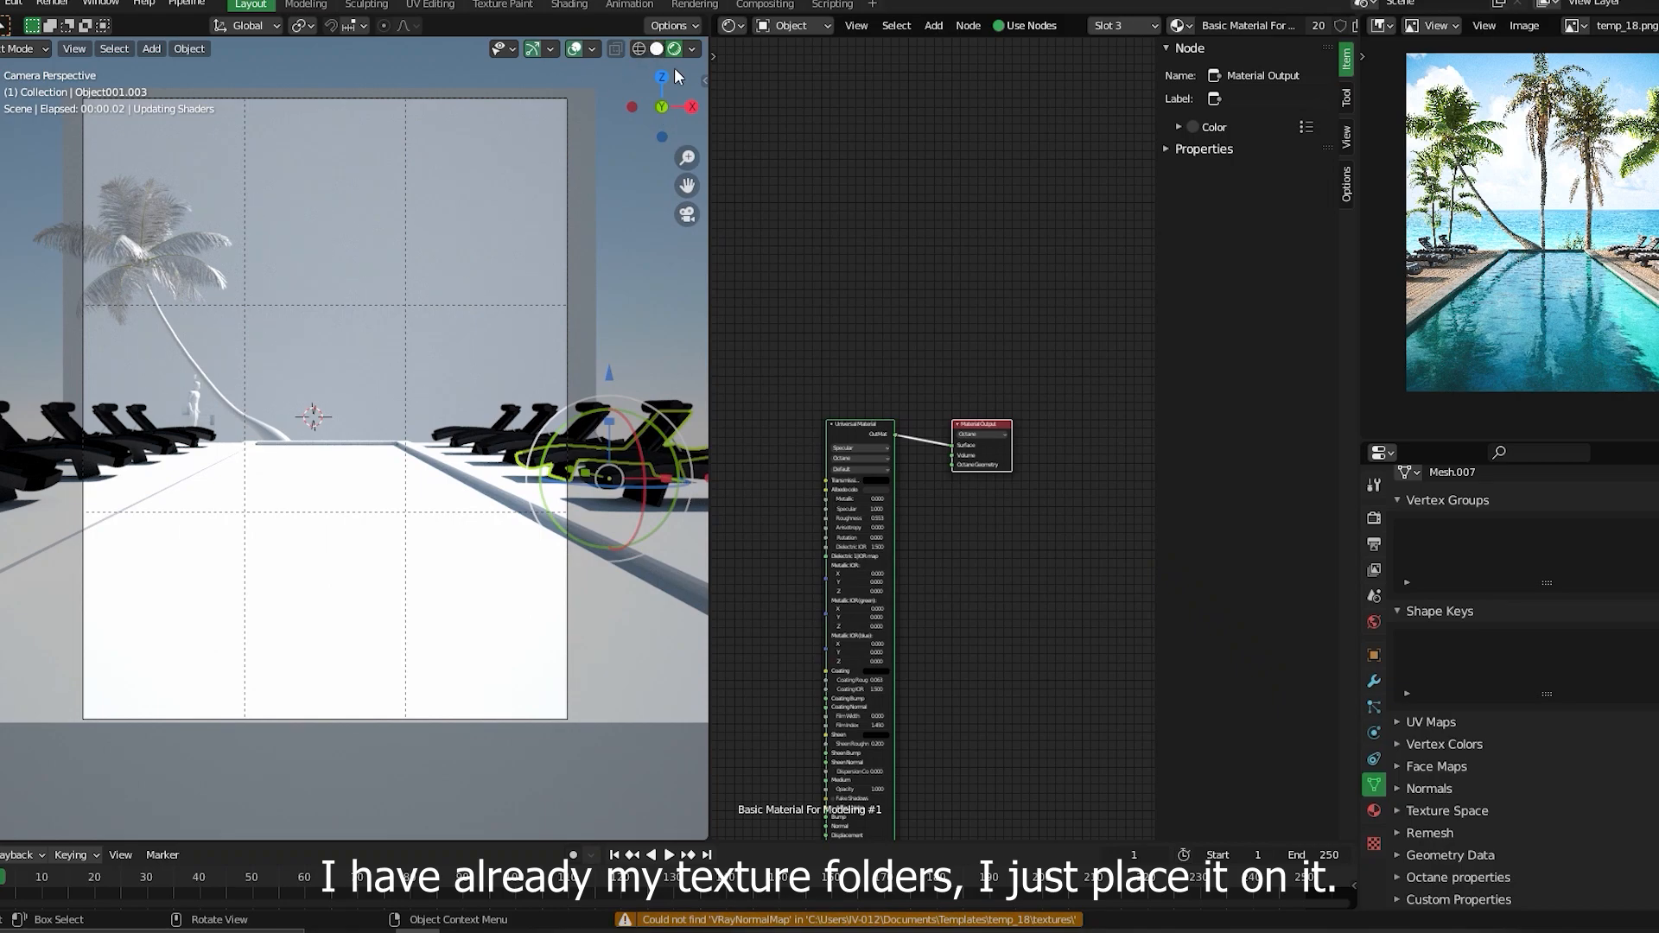
click(657, 48)
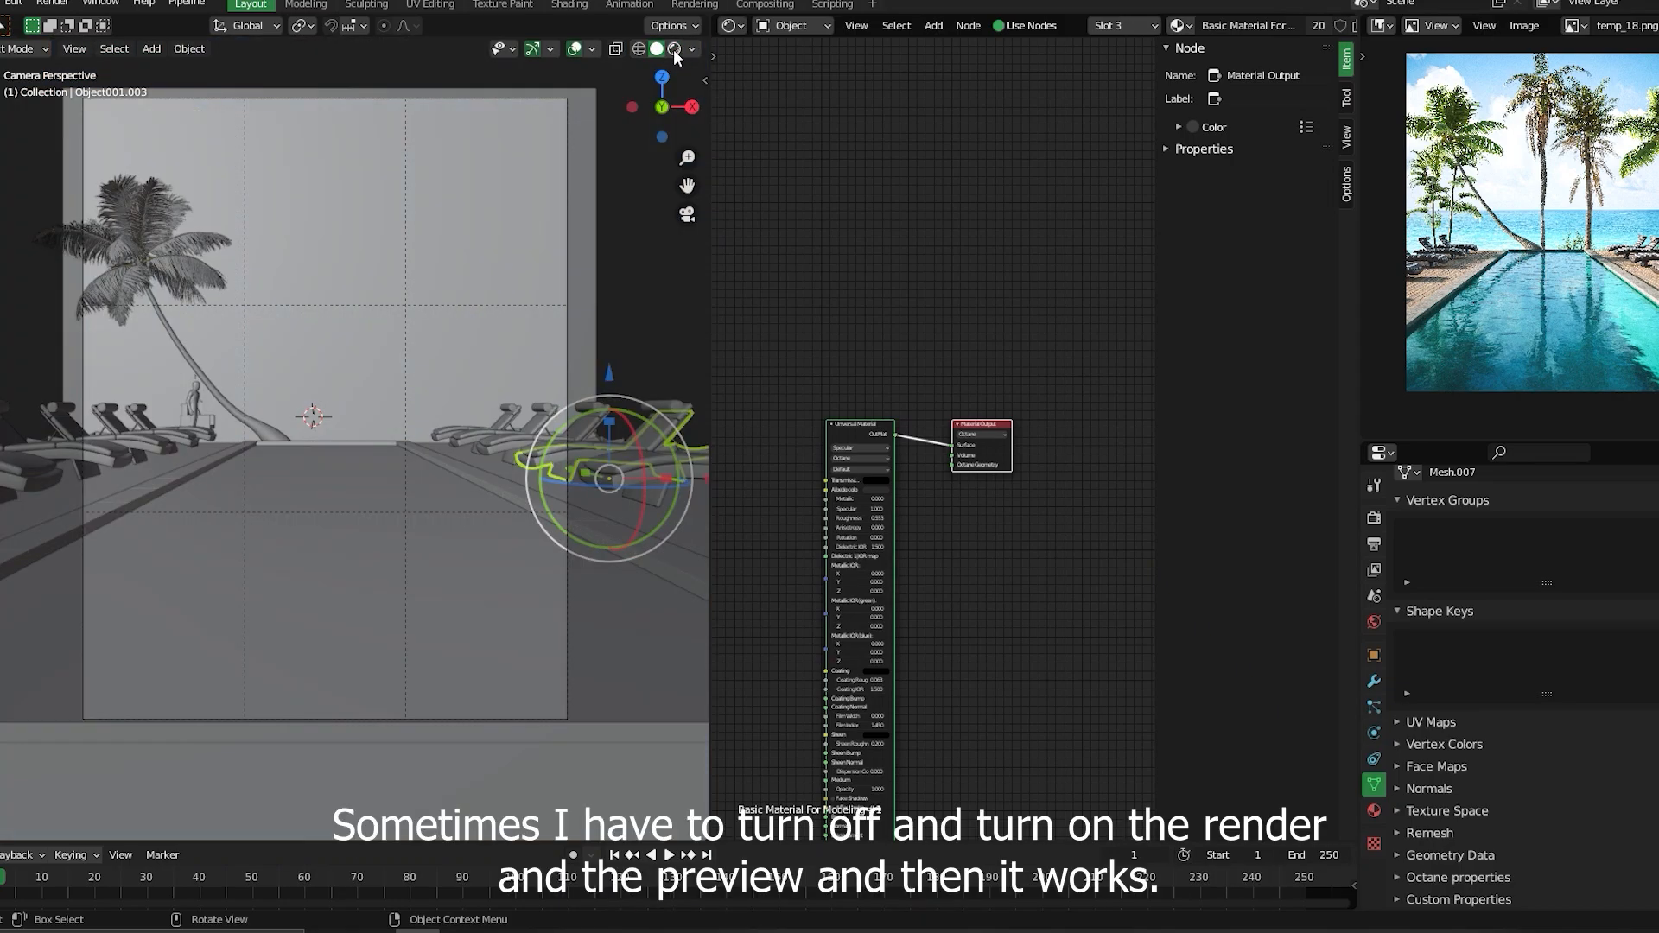
click(674, 49)
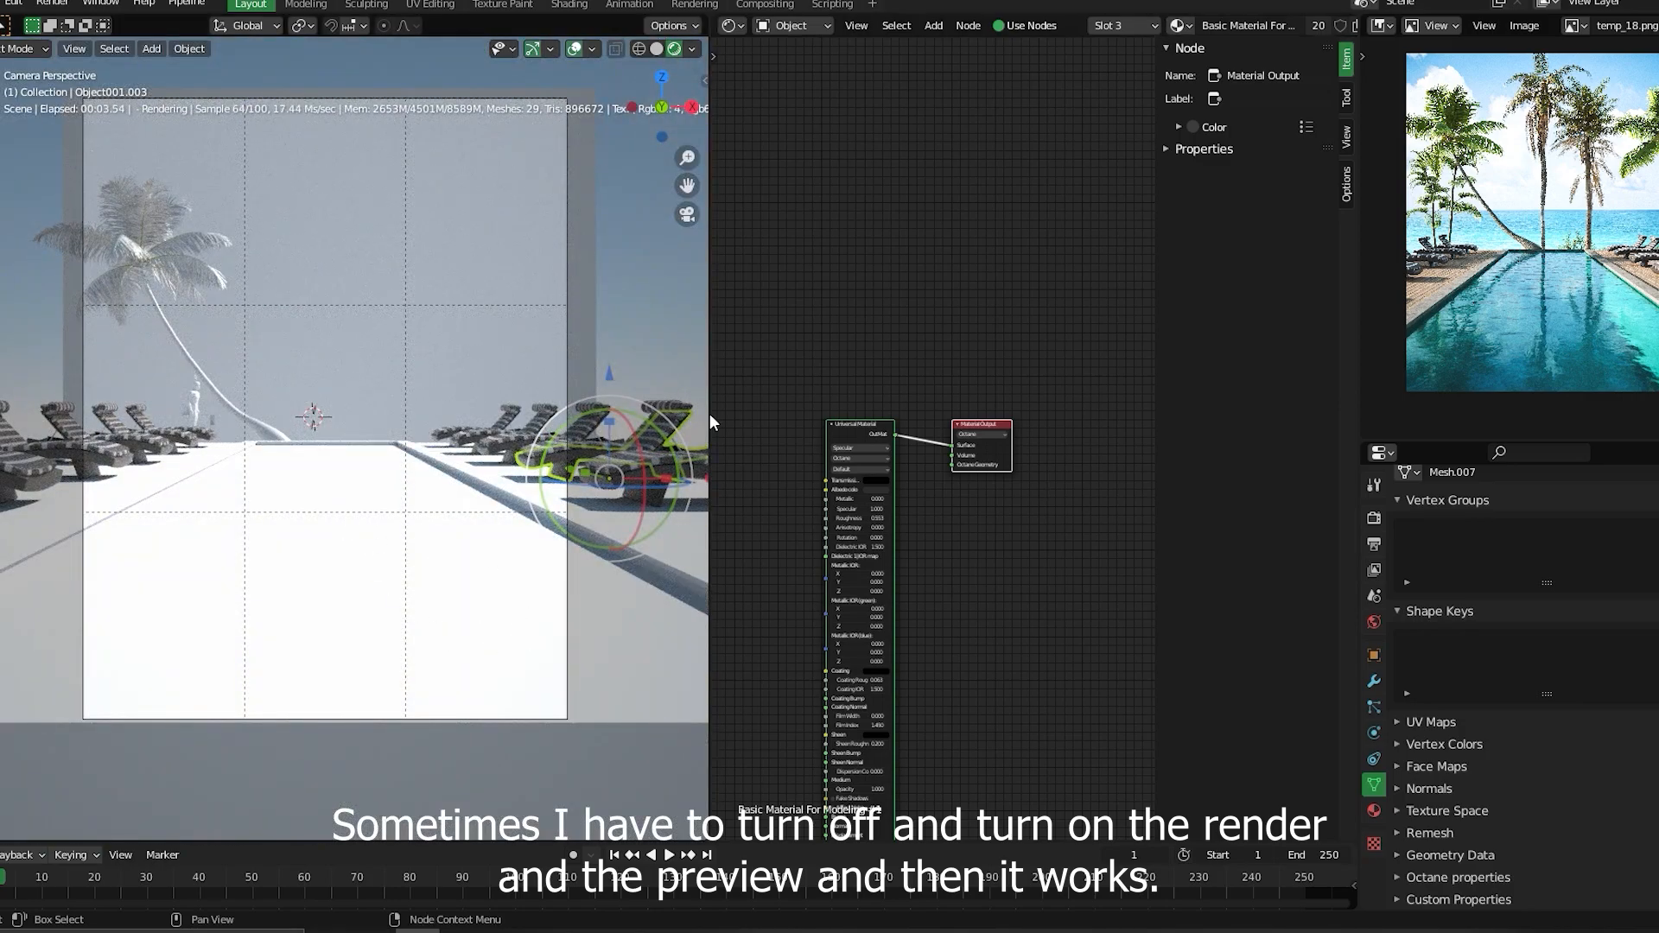
- Switch the Shader Editor to the Kernel type and slightly rotate the sun direction of the Daylight Environment node
click(731, 26)
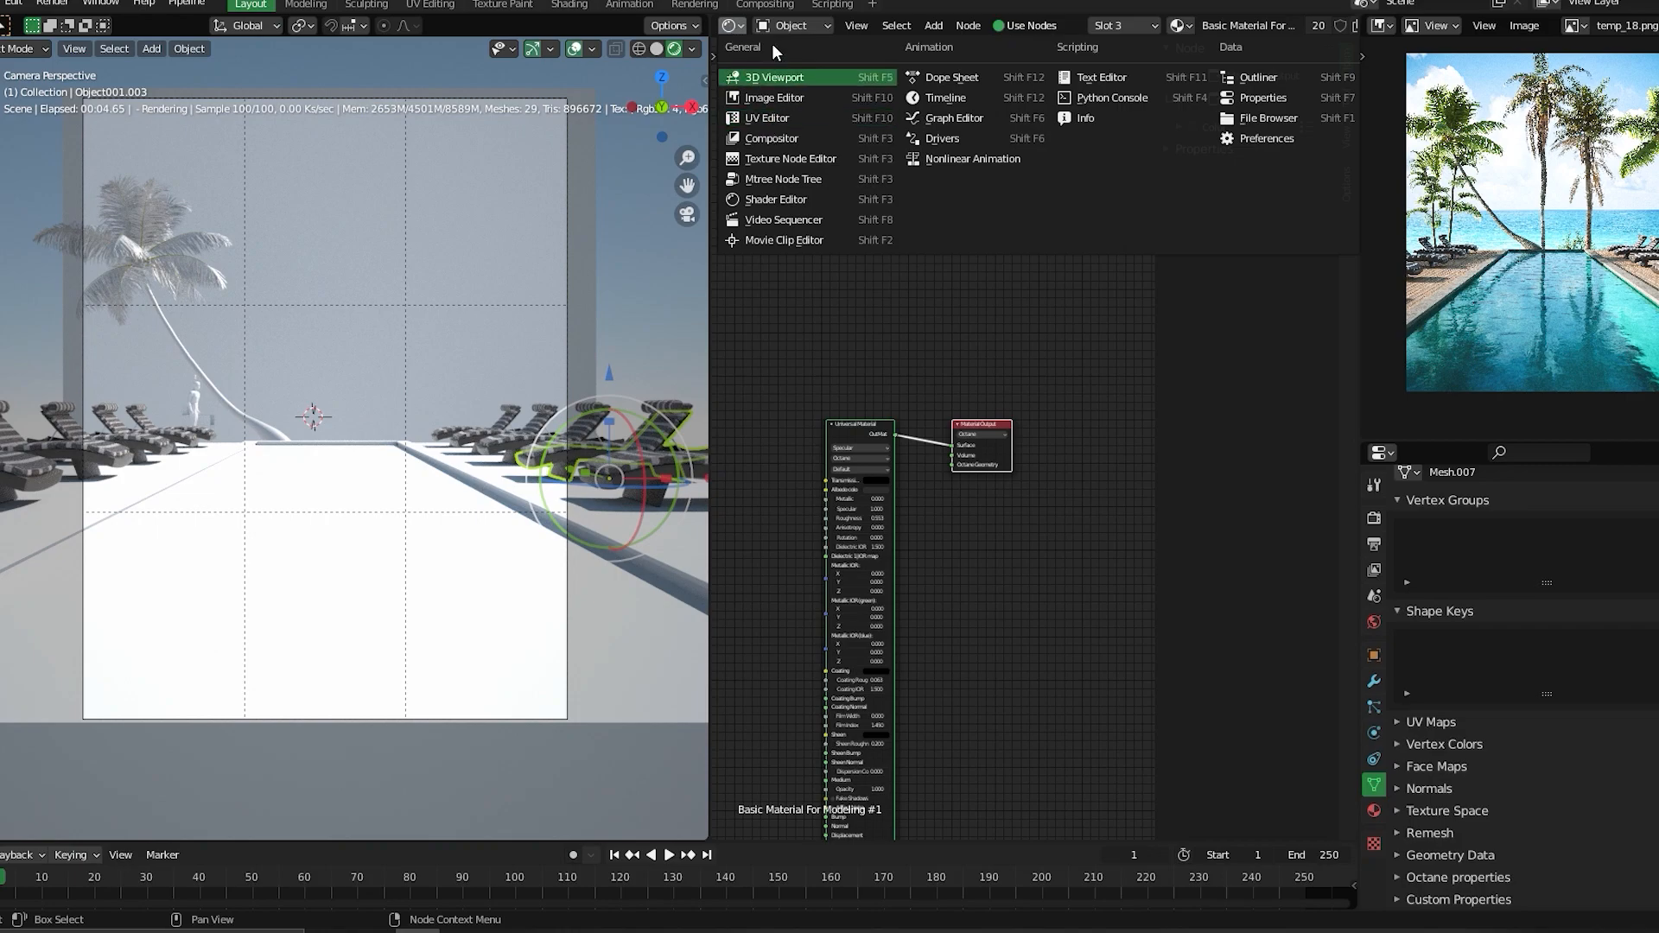
click(791, 26)
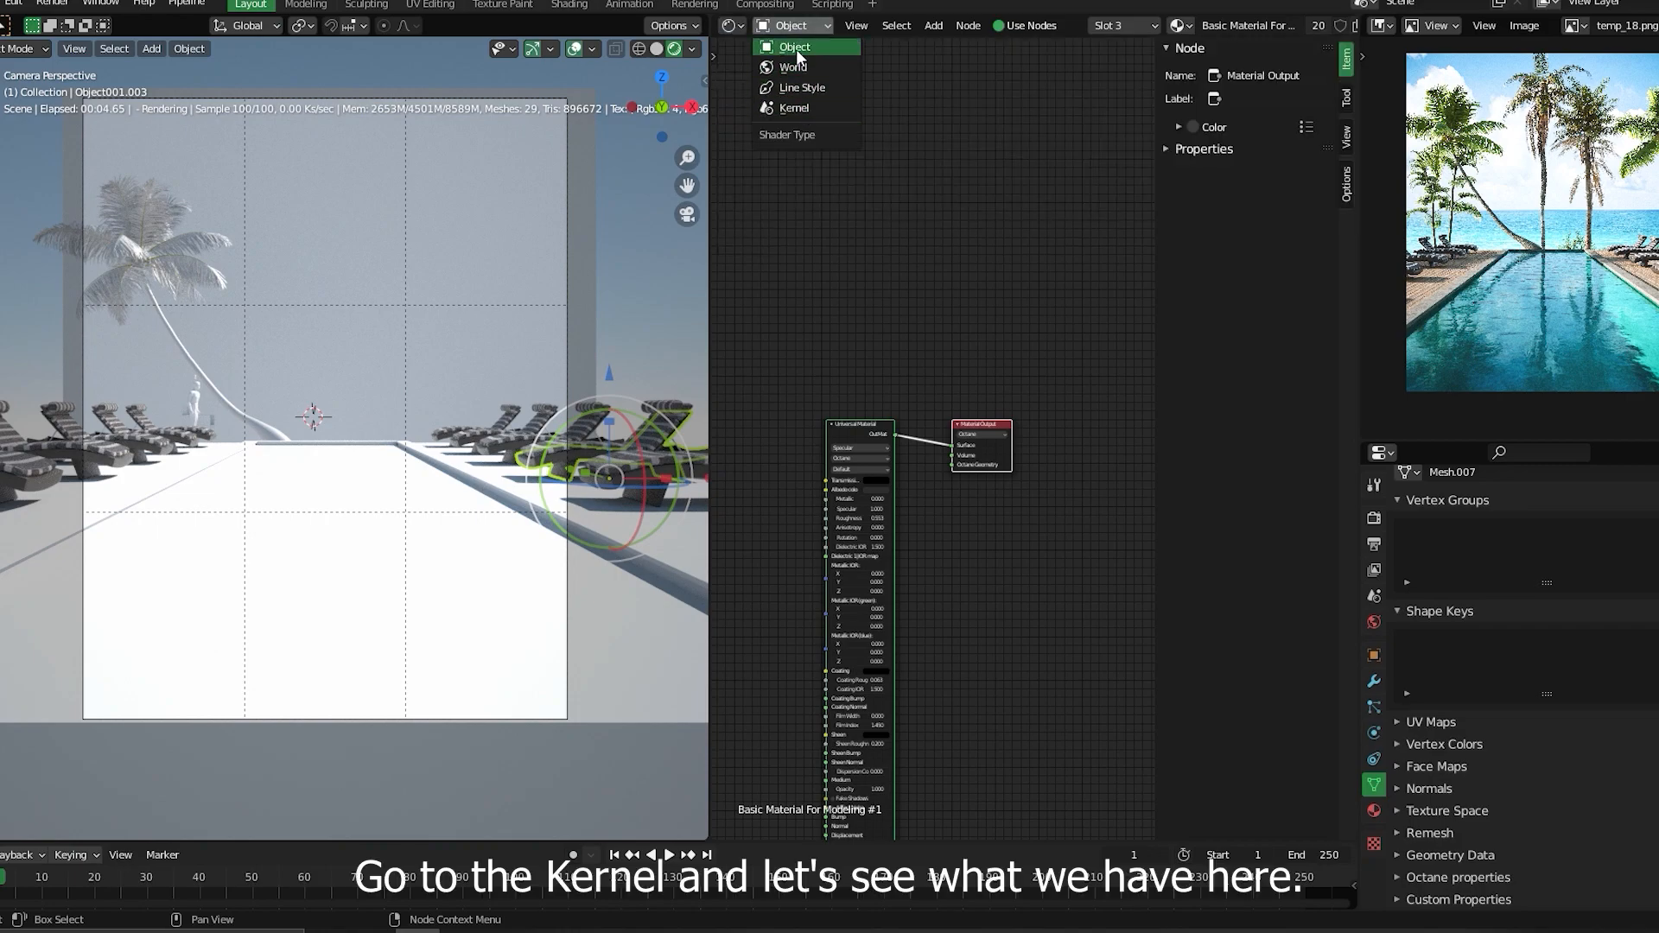
click(793, 105)
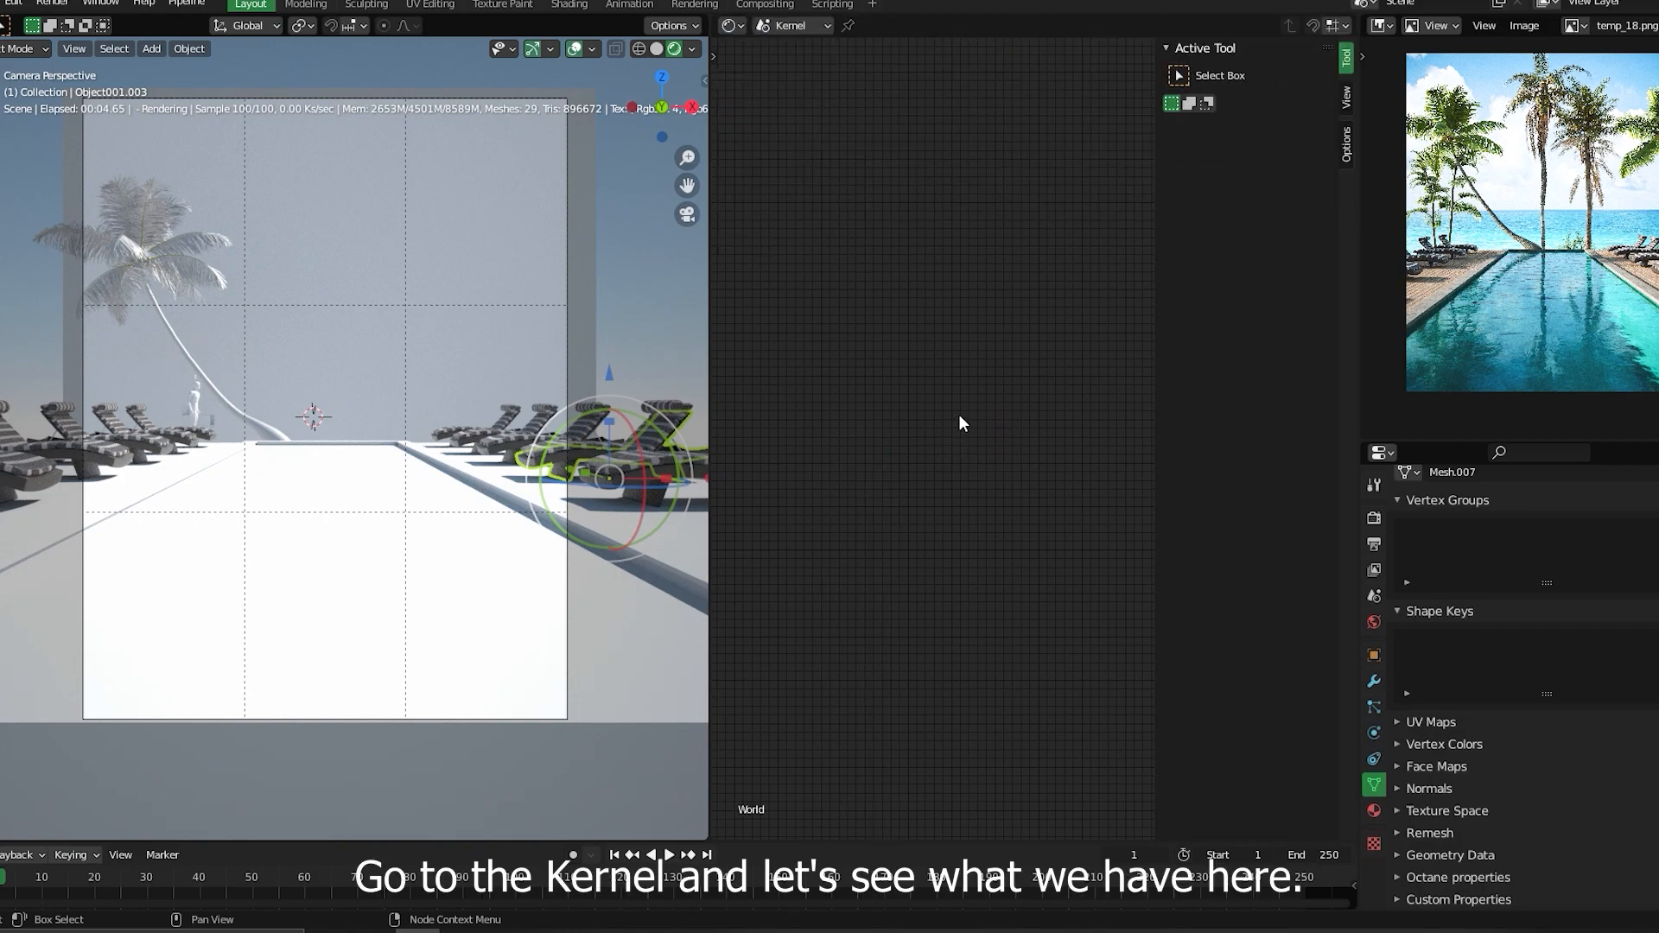
key(Home)
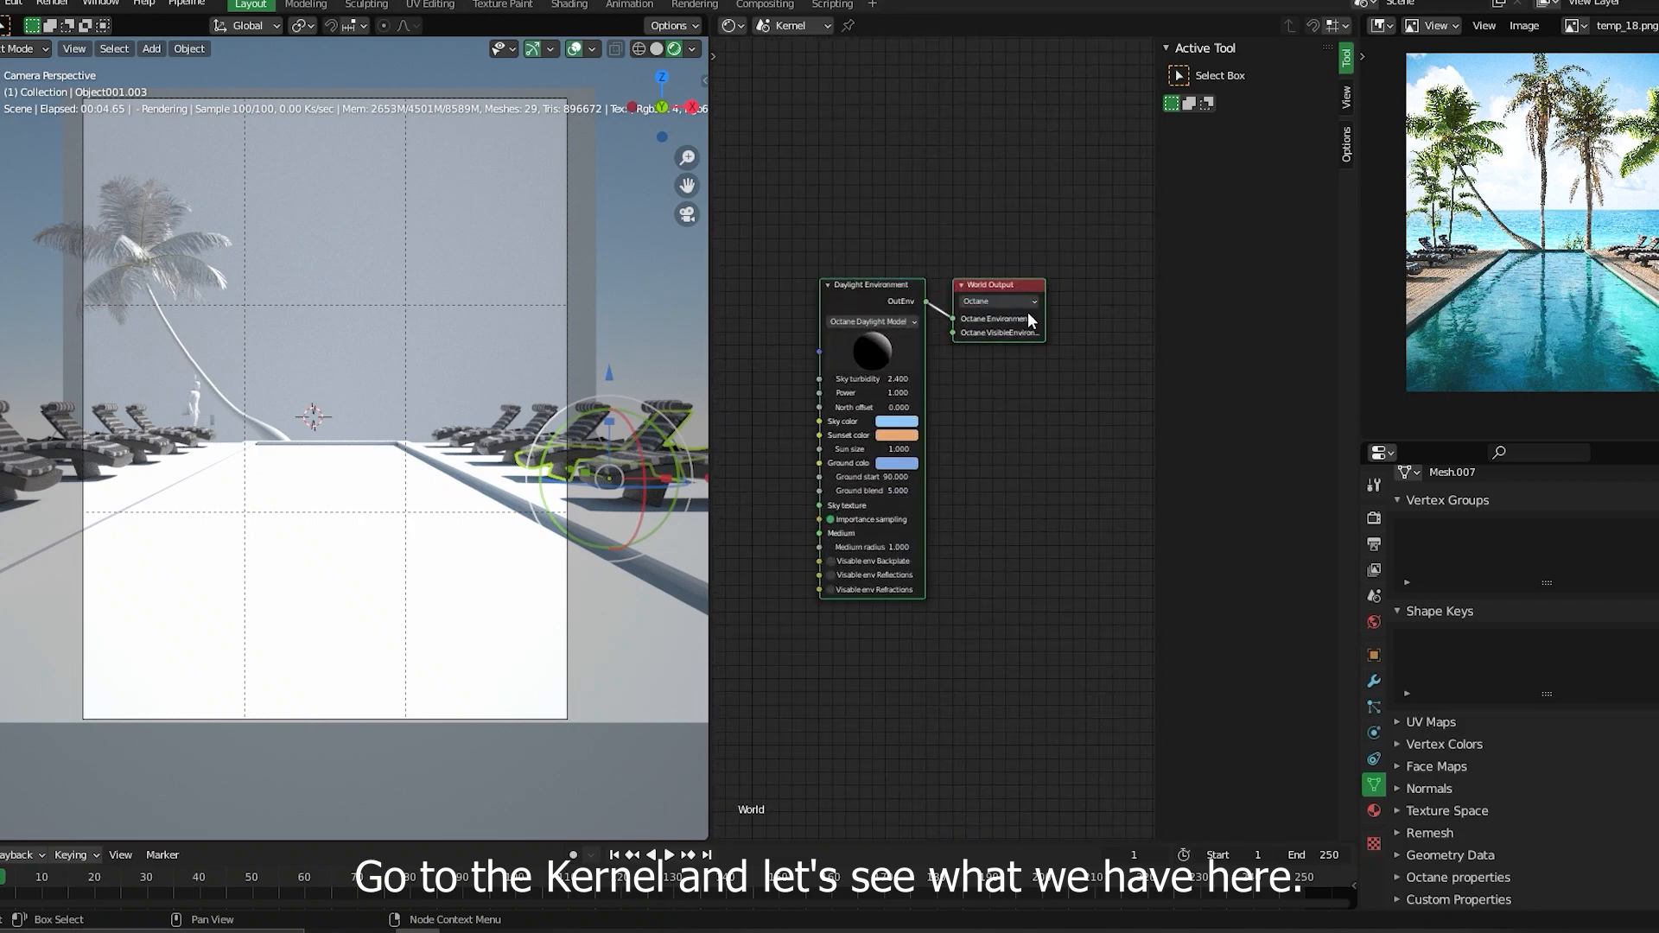
key(n)
key(Home)
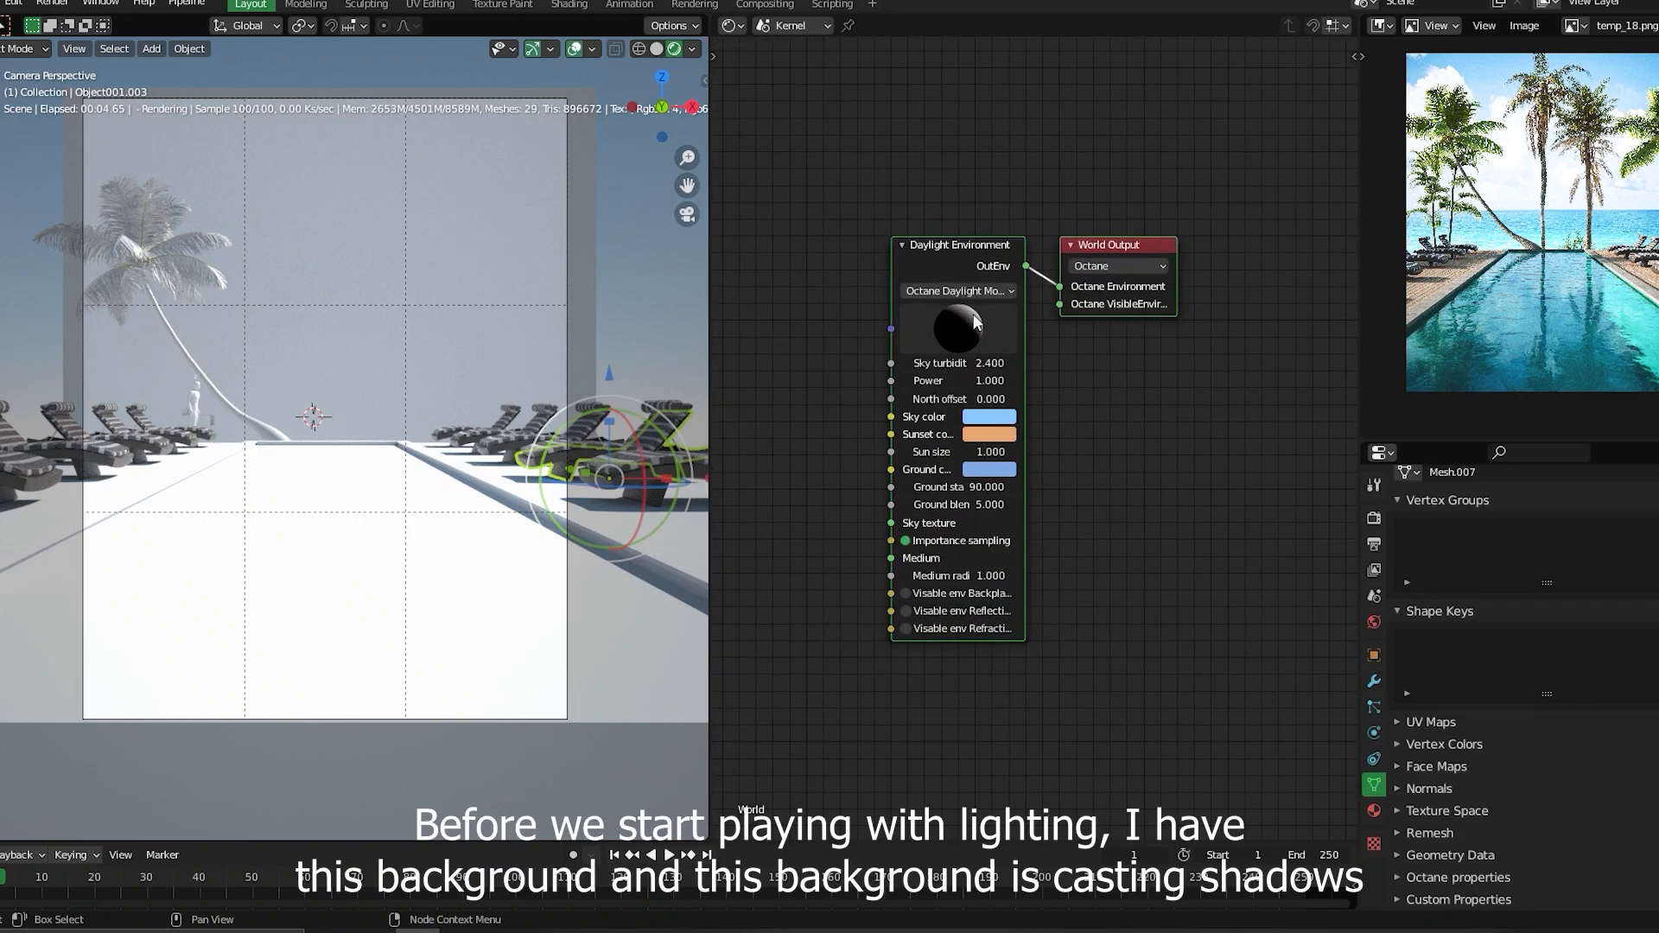
drag(972, 313, 962, 313)
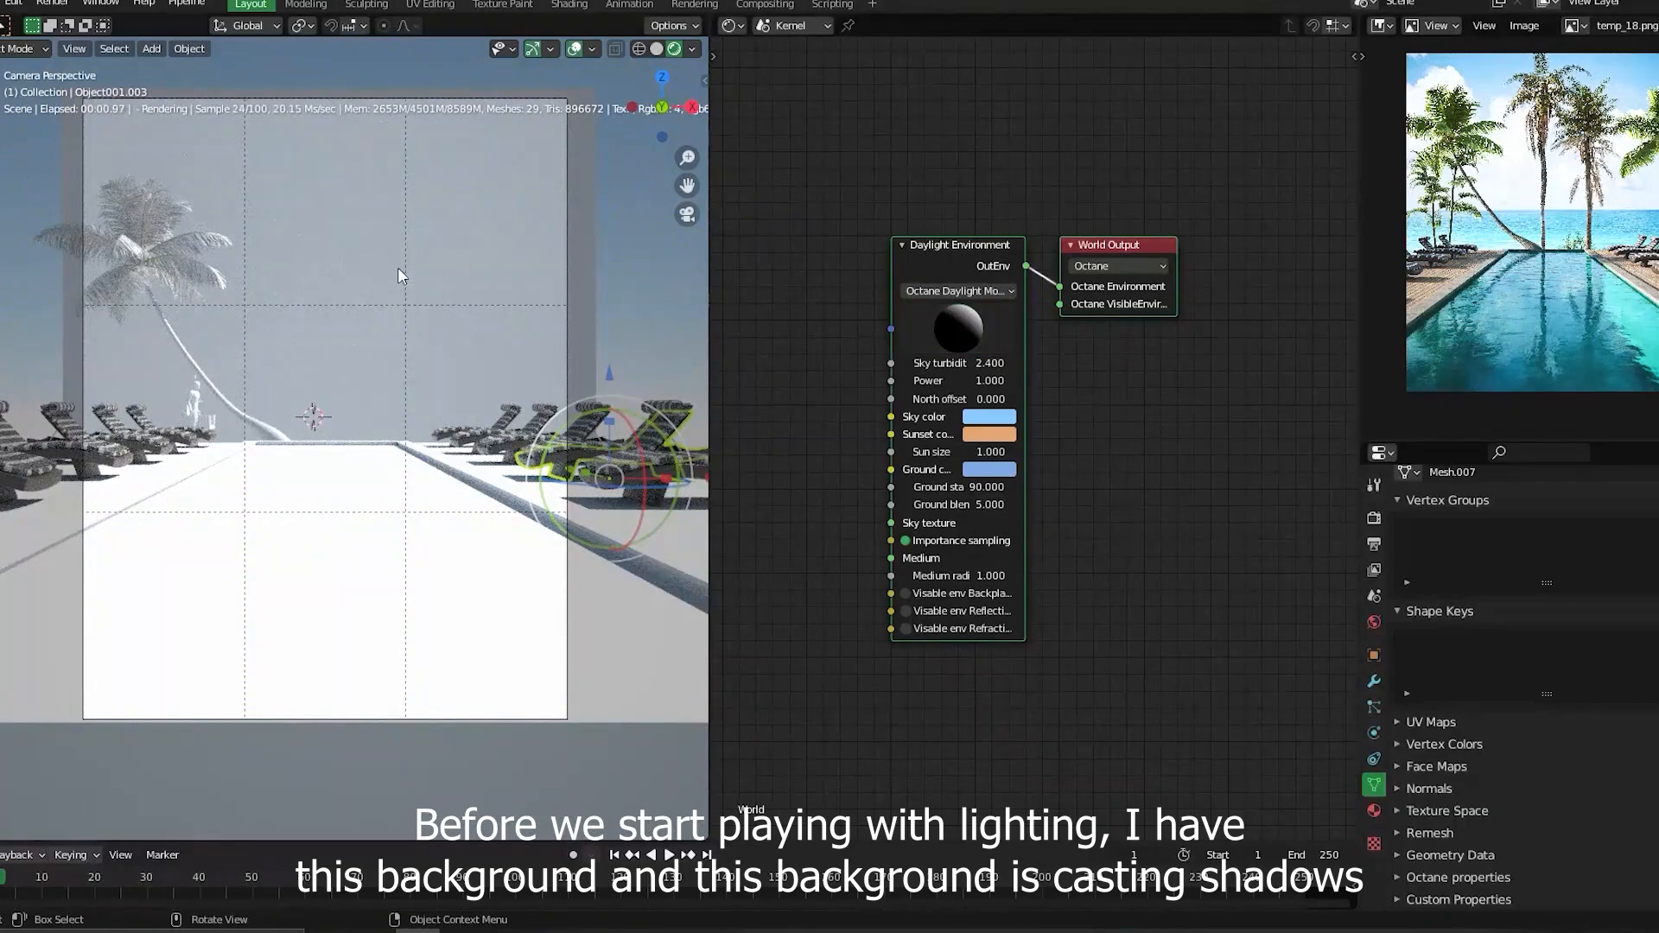
- Turn off Shadow Visibility in the background plane's Octane object settings
click(334, 209)
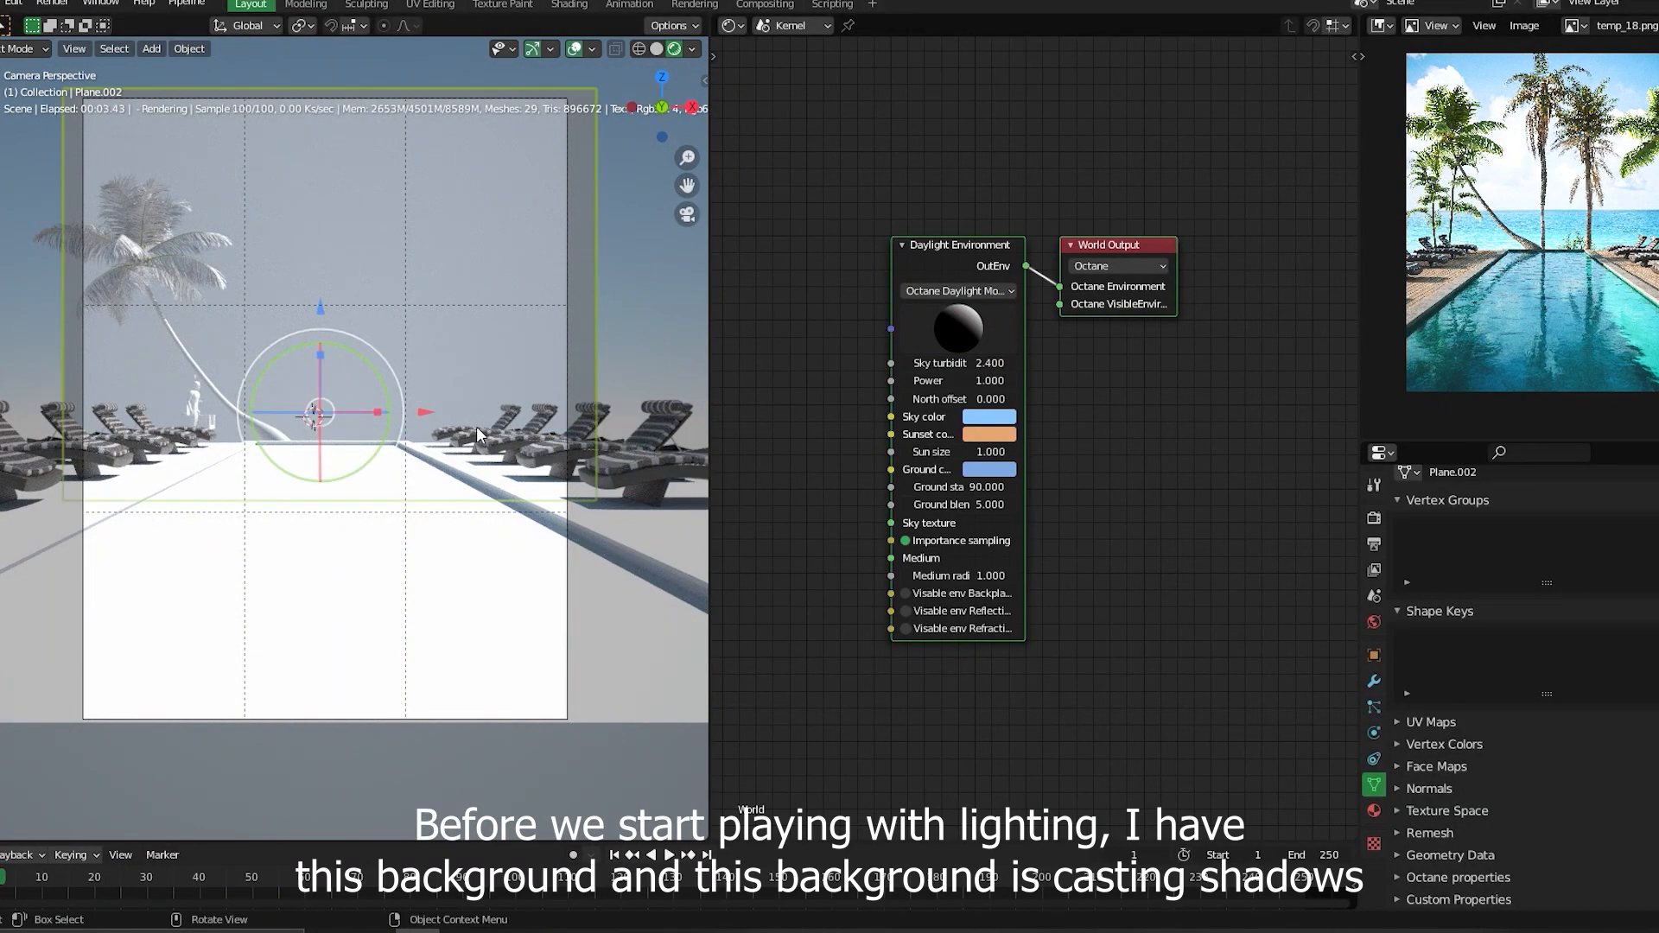
click(1374, 656)
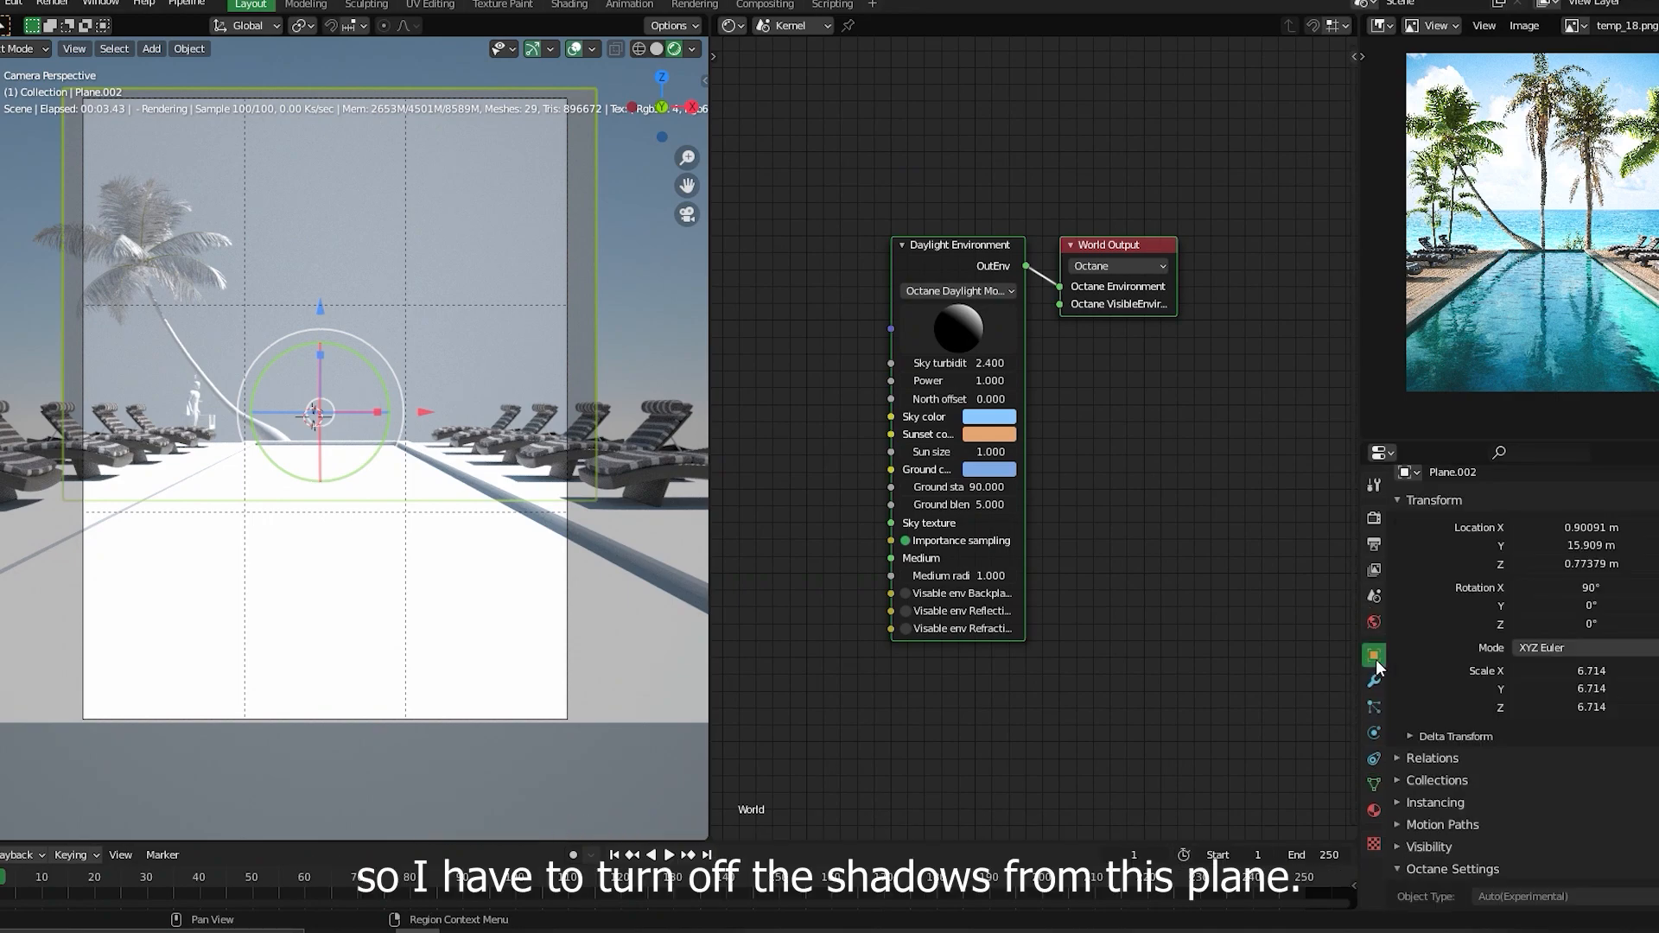
click(1398, 499)
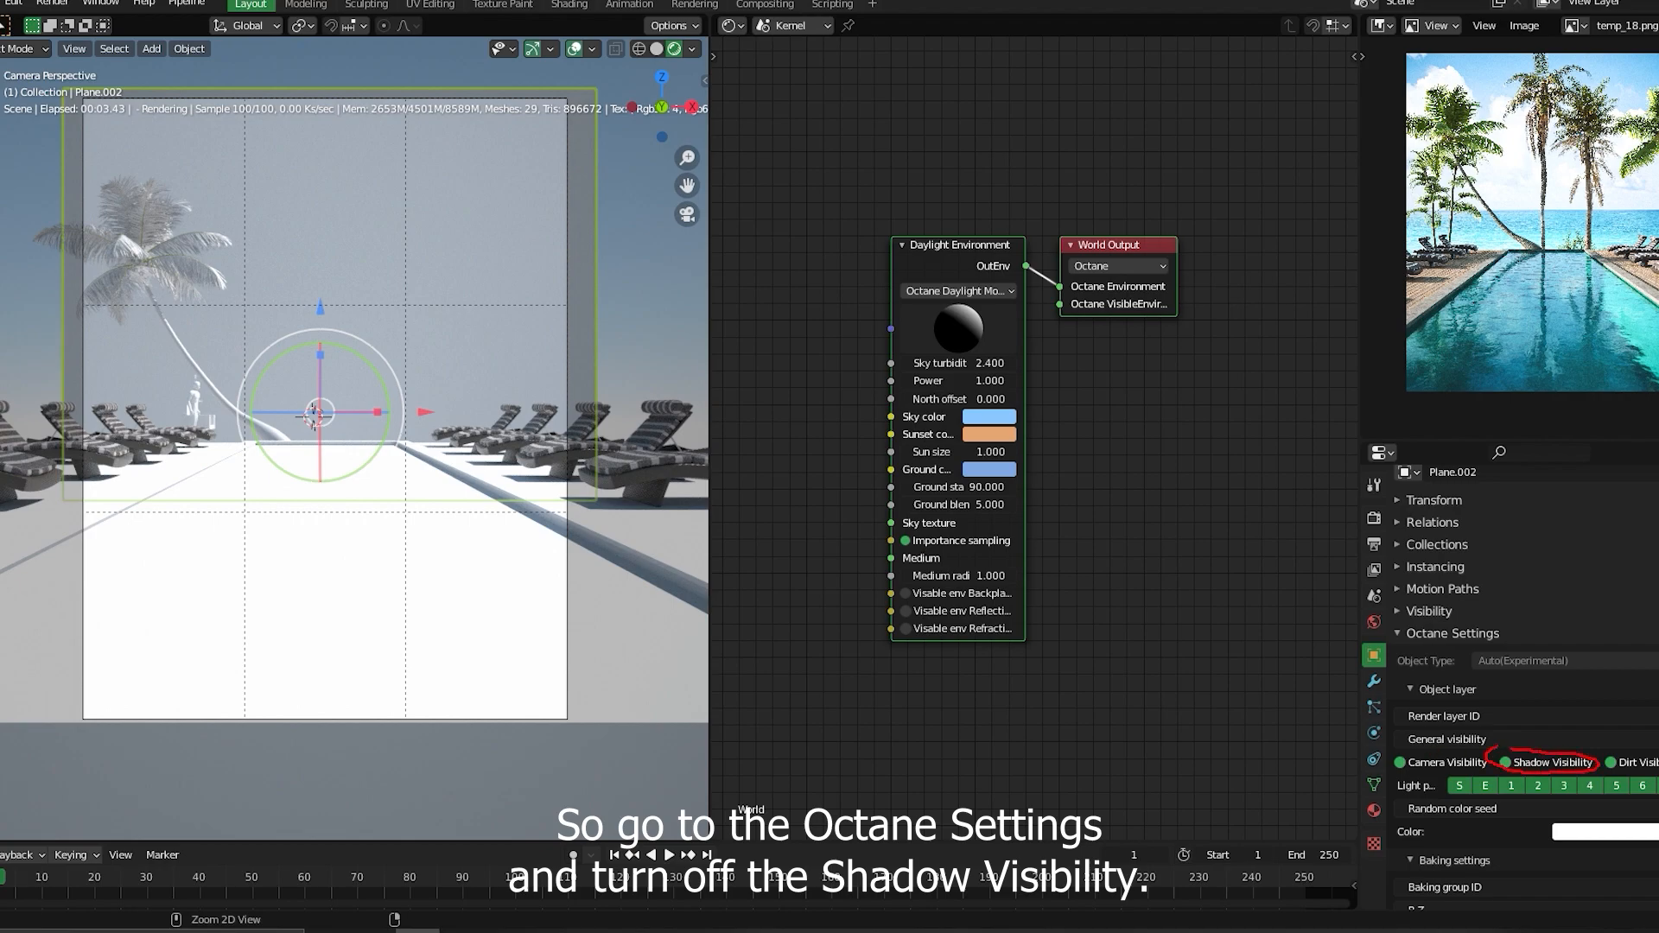
- Turn off Shadow Visibility for the background plane and rotate the daylight environment's sun direction
click(1505, 764)
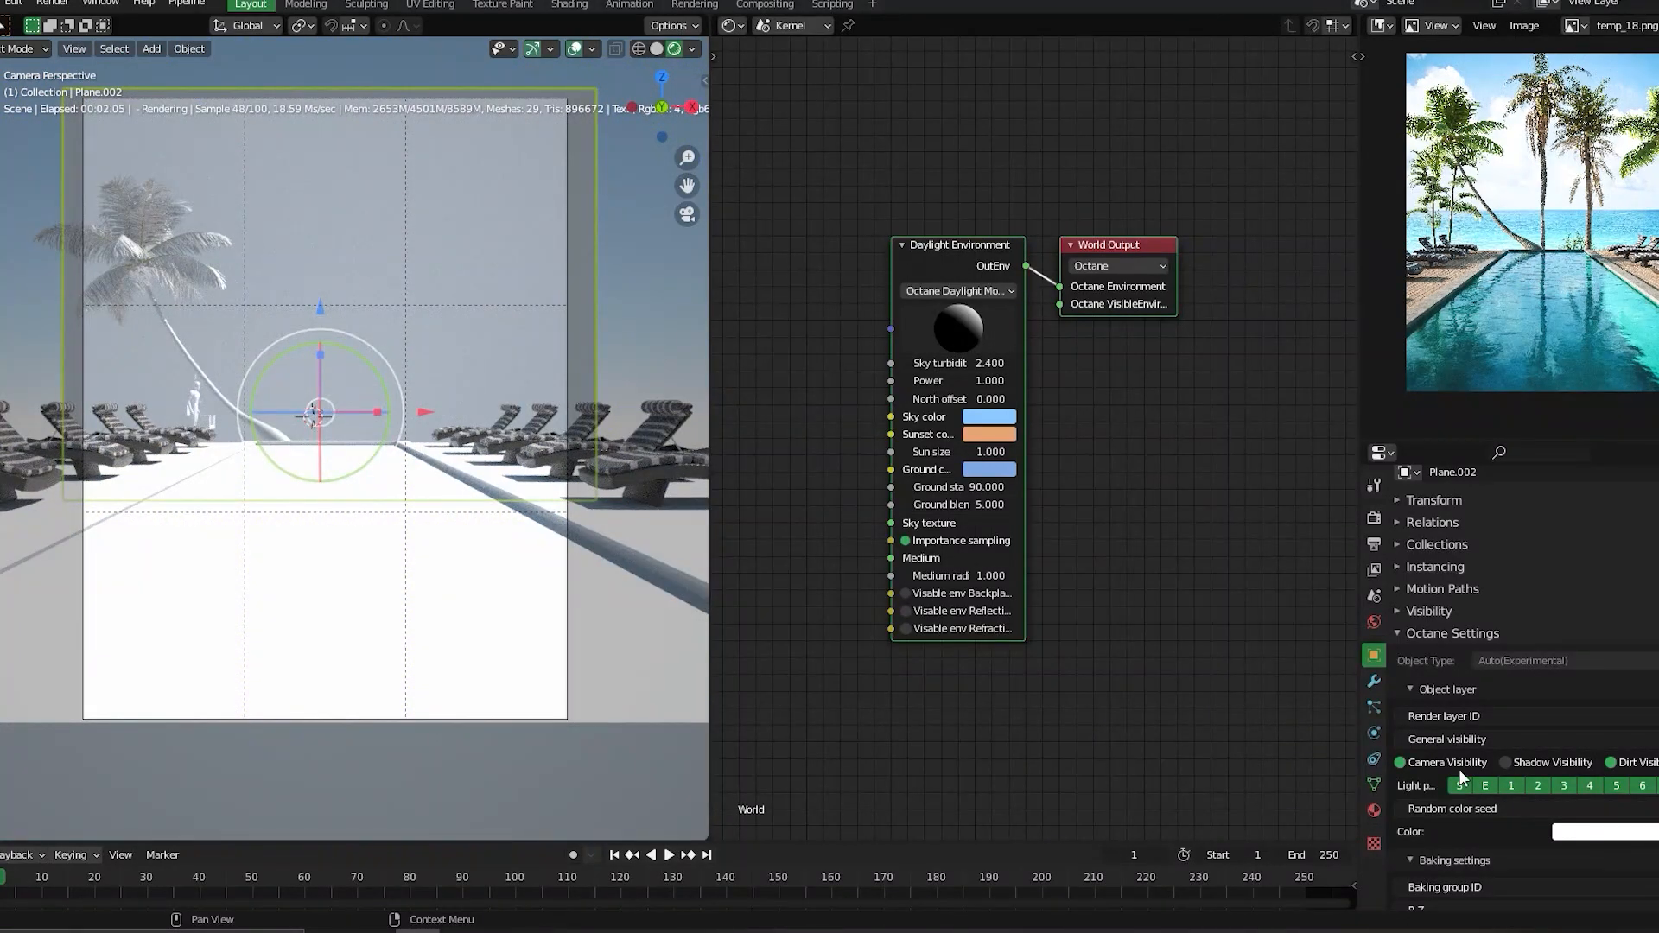
drag(942, 335, 1041, 316)
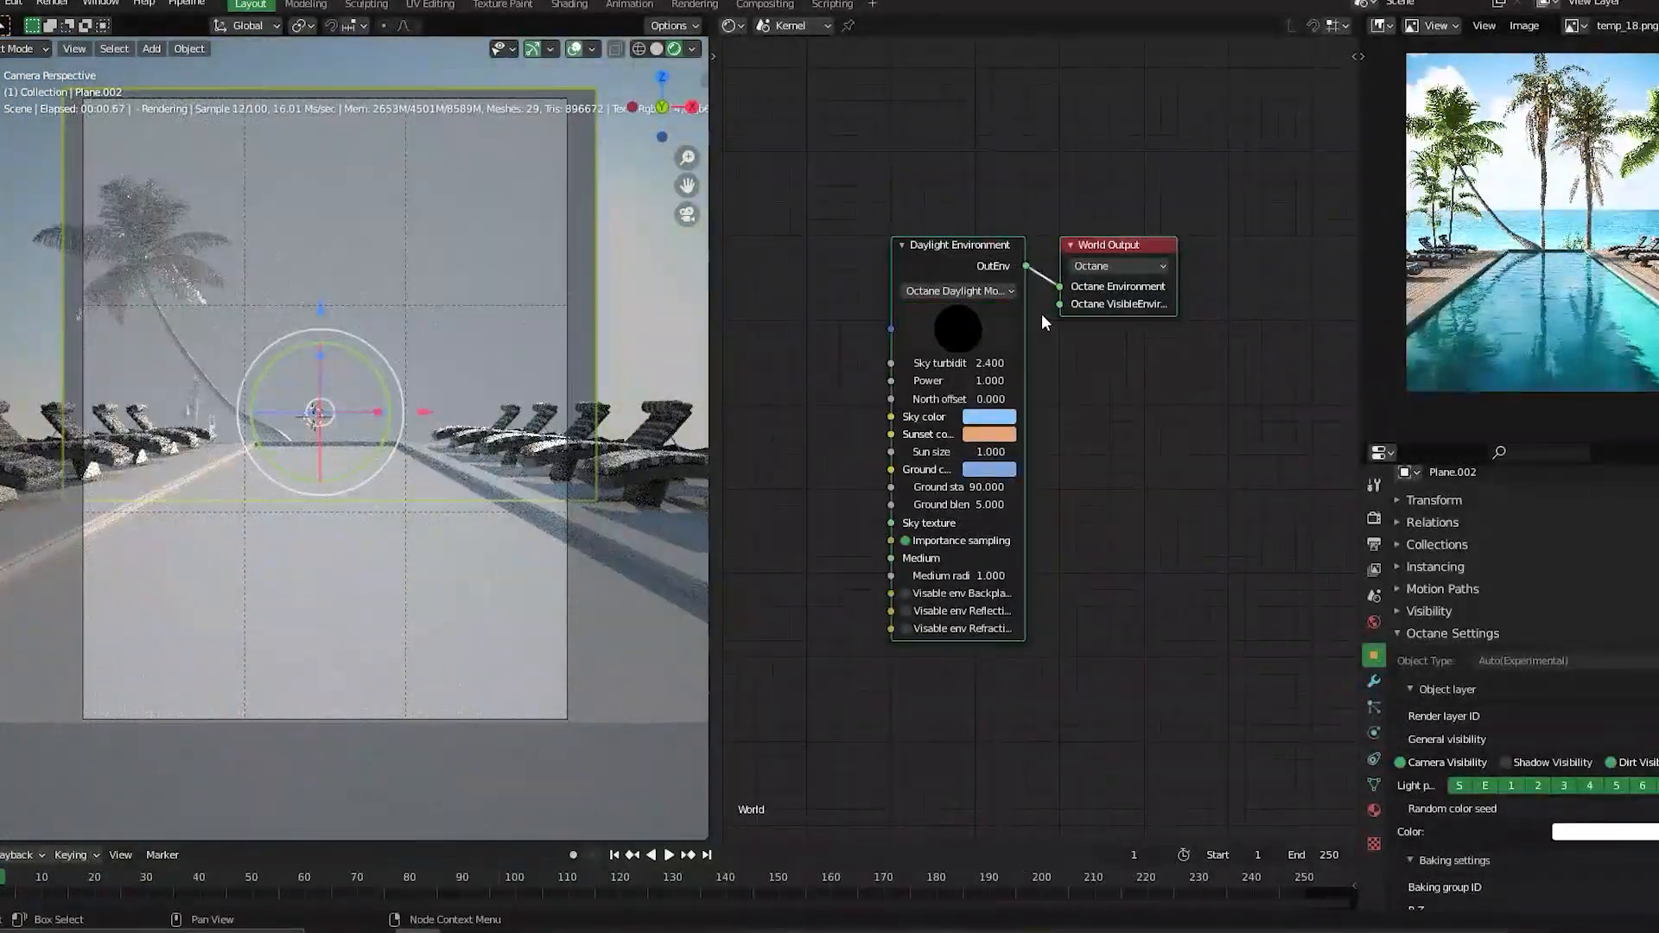
- Compare the render with the plane's Shadow Visibility on and off, leave it off, and readjust the daylight sun direction
click(1507, 762)
click(1507, 762)
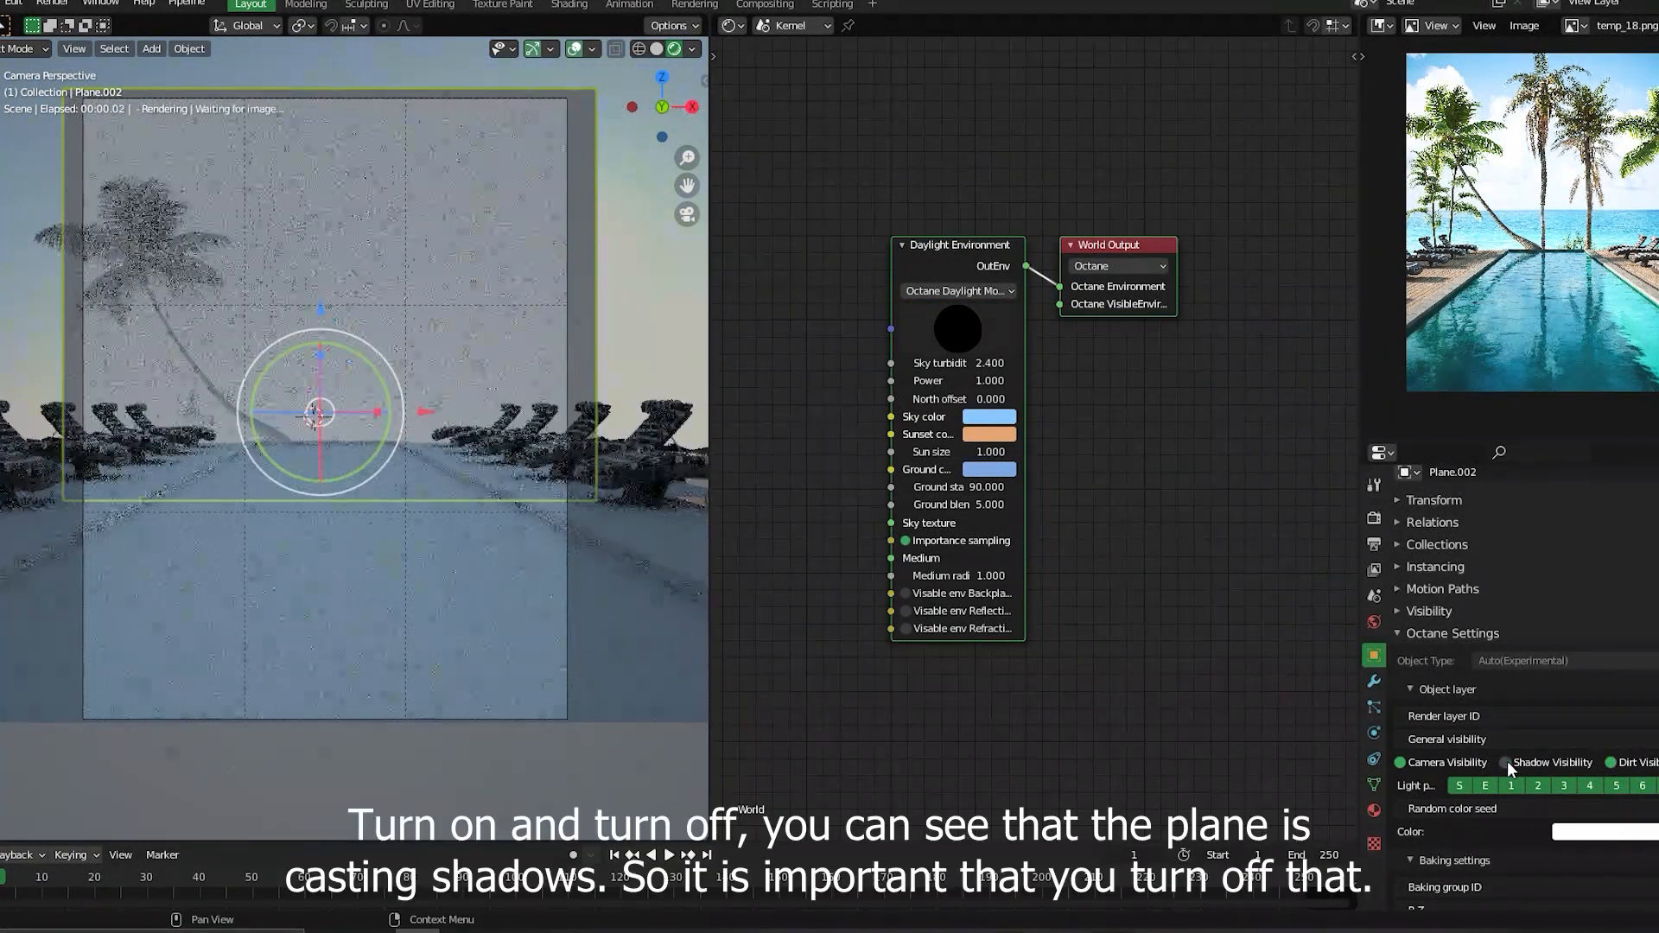
click(1507, 762)
click(1507, 762)
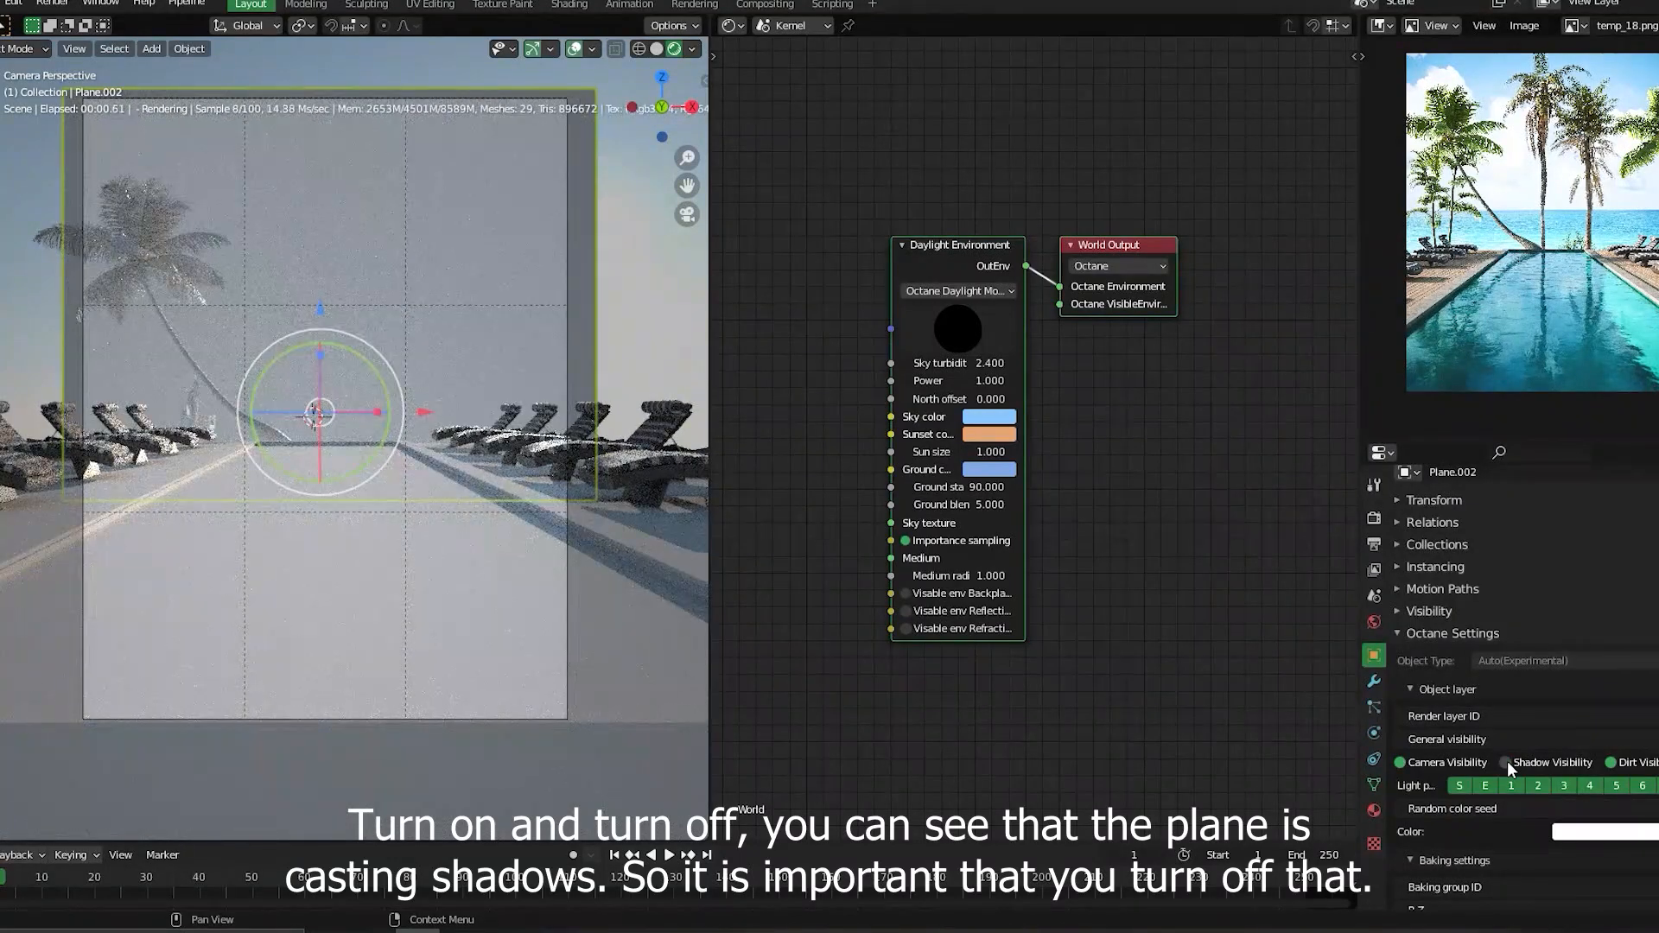
click(1507, 763)
click(1507, 762)
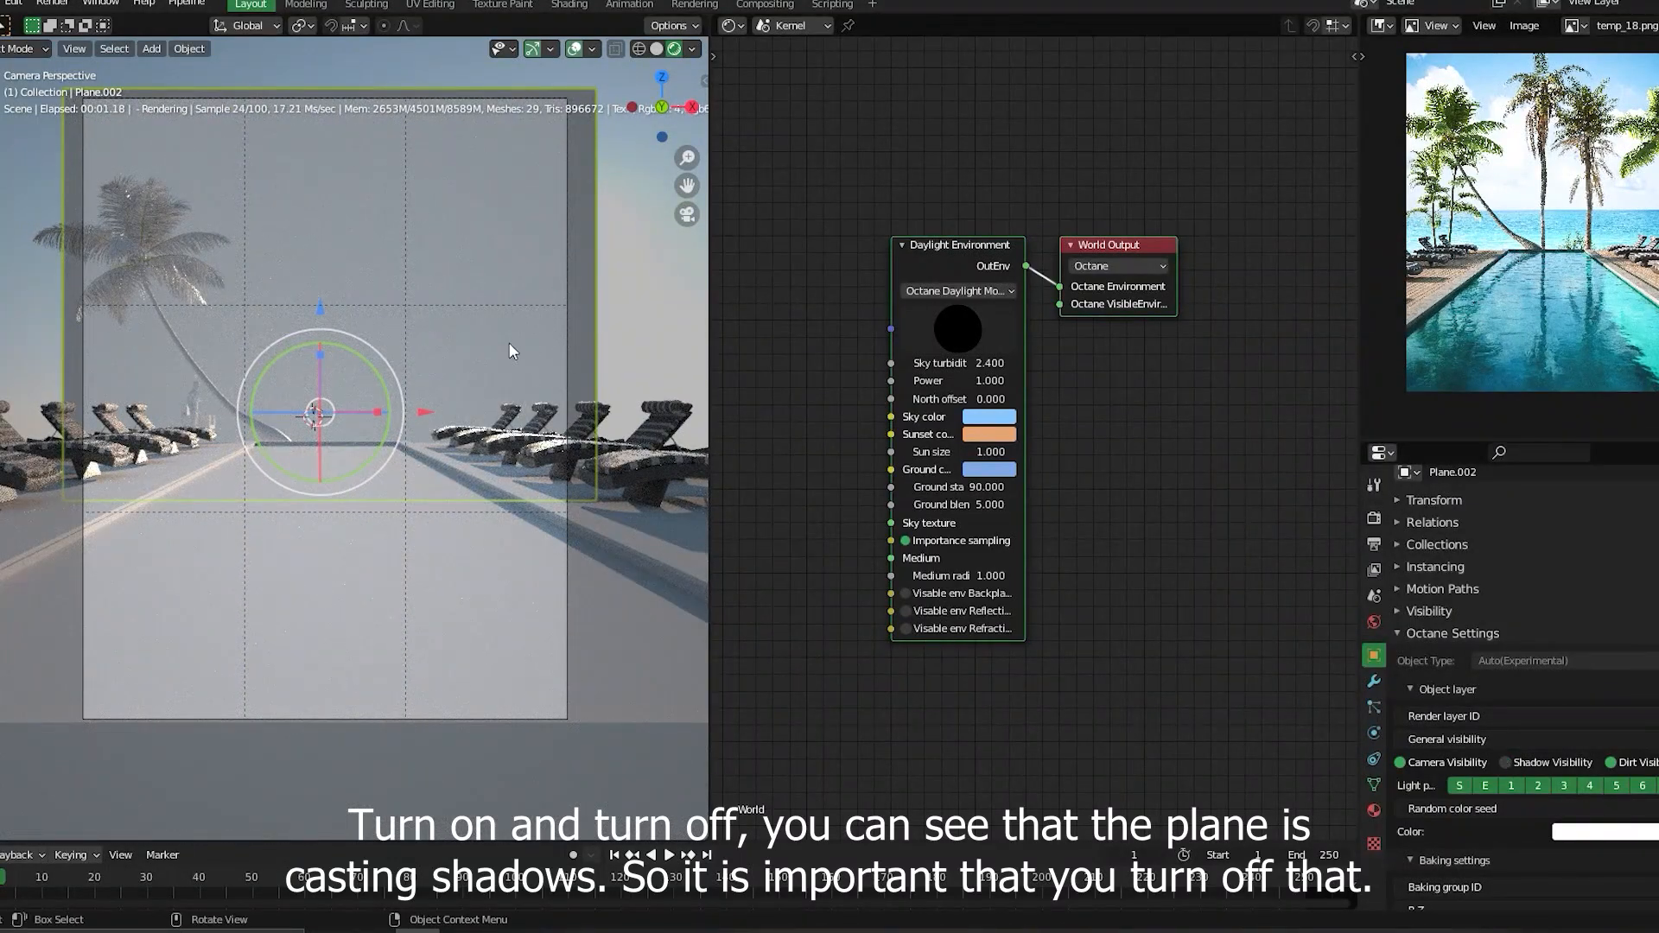
drag(967, 329, 933, 325)
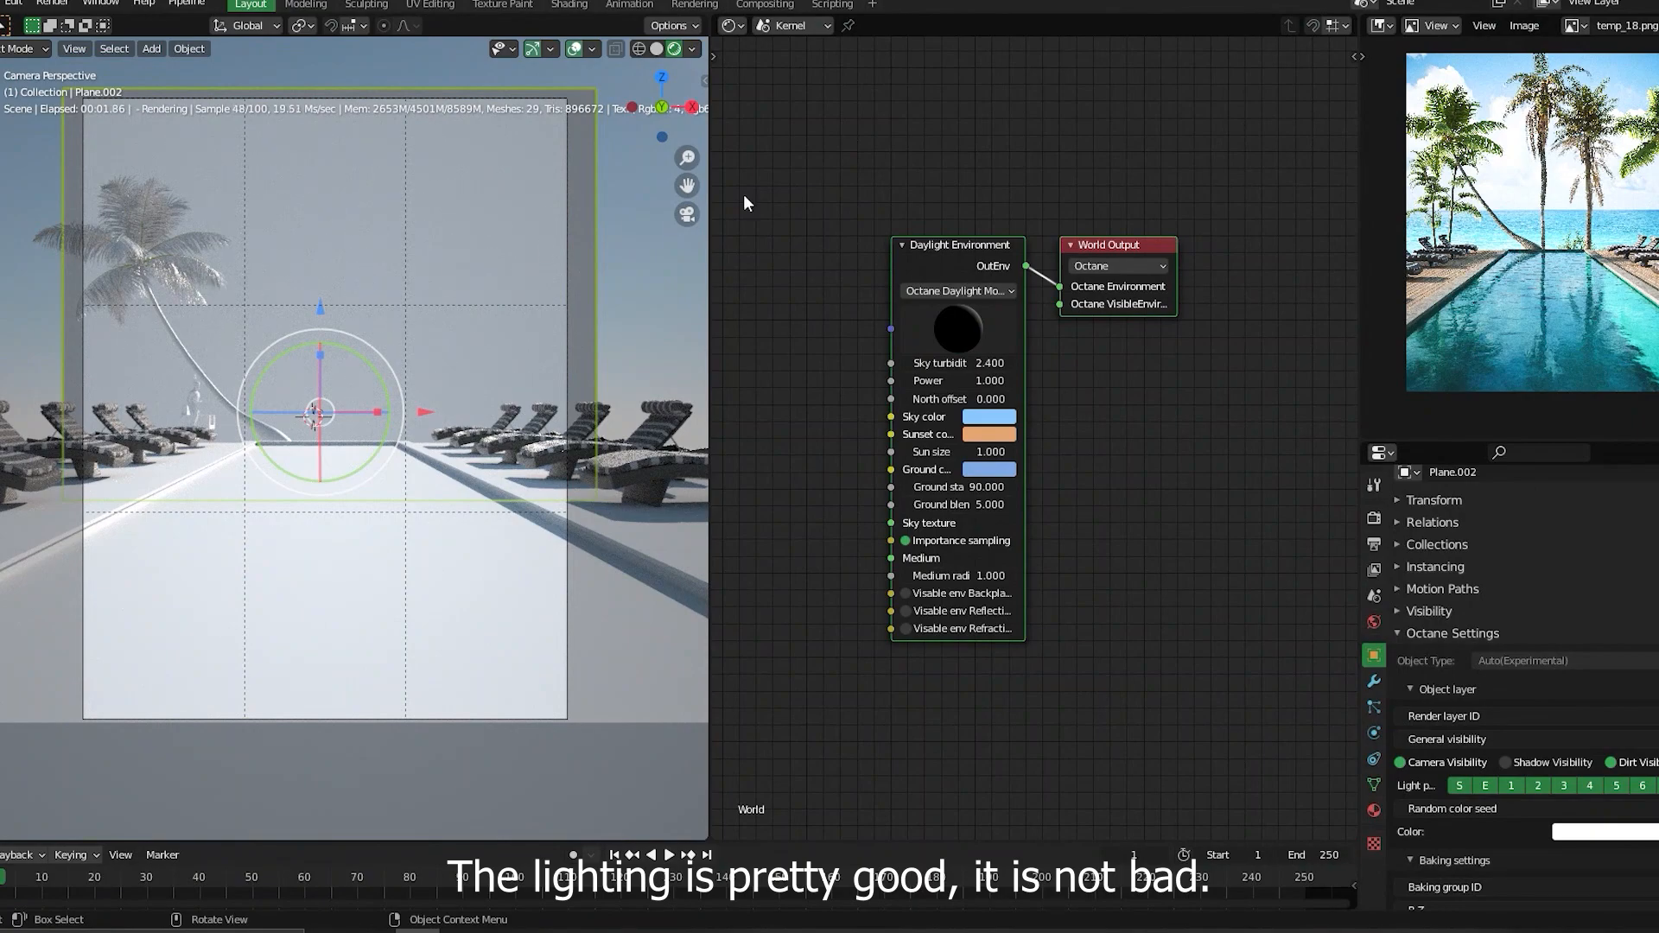
- Switch the node editor from the world's kernel nodes to the Shader Editor in Object mode
click(731, 27)
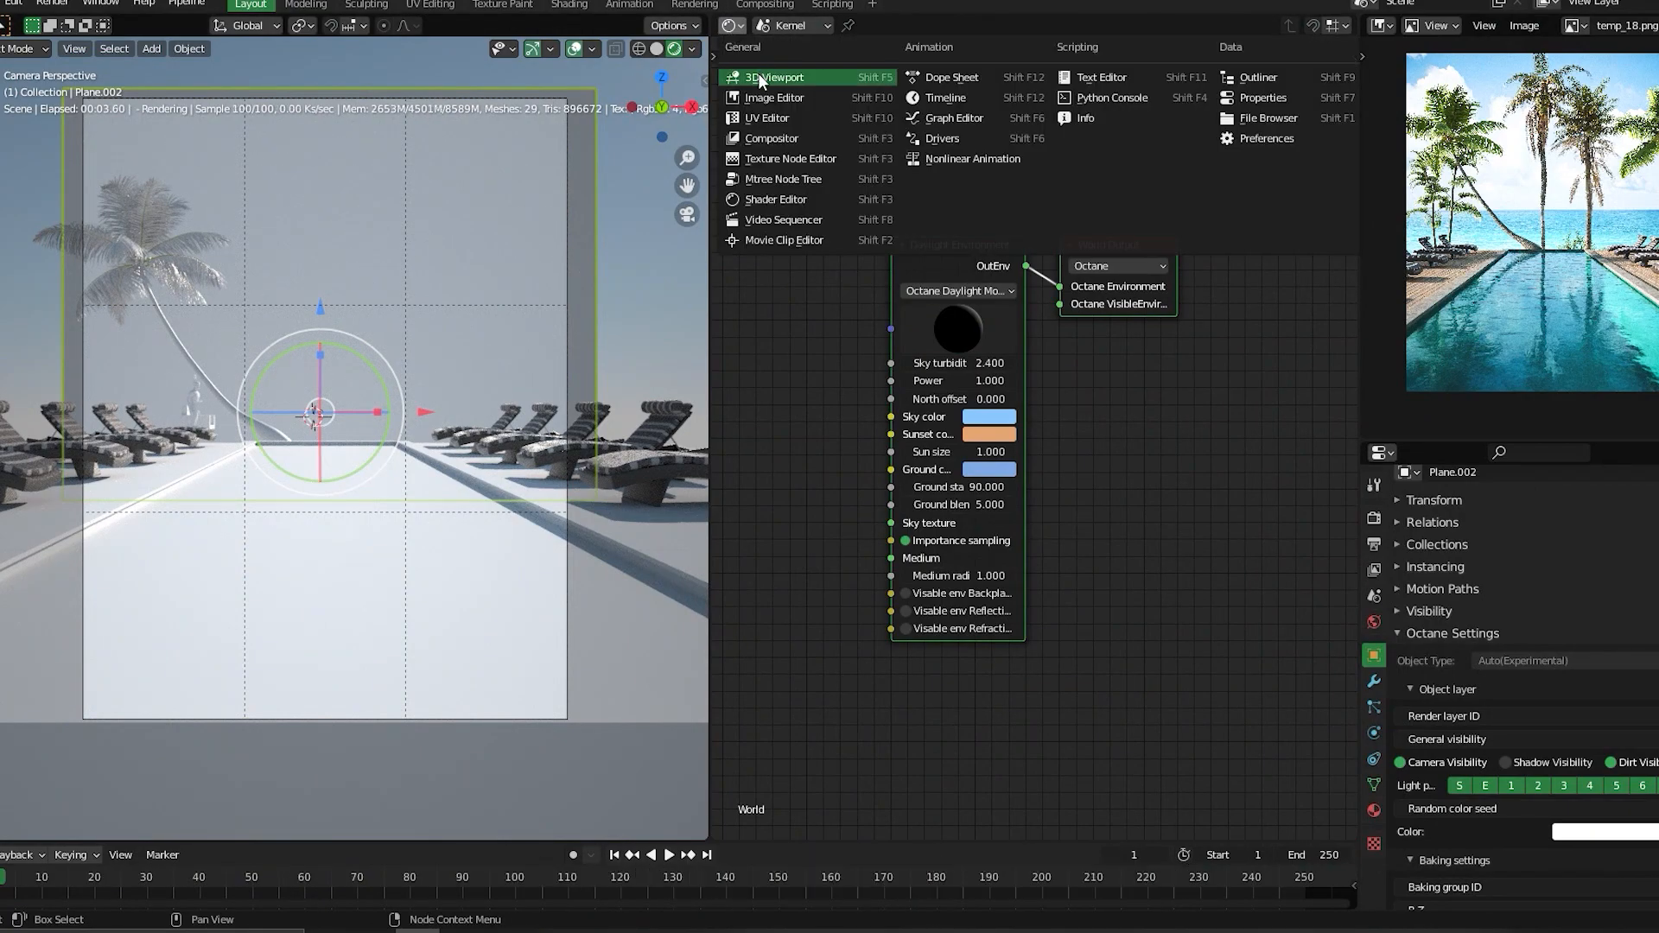
click(758, 75)
click(733, 25)
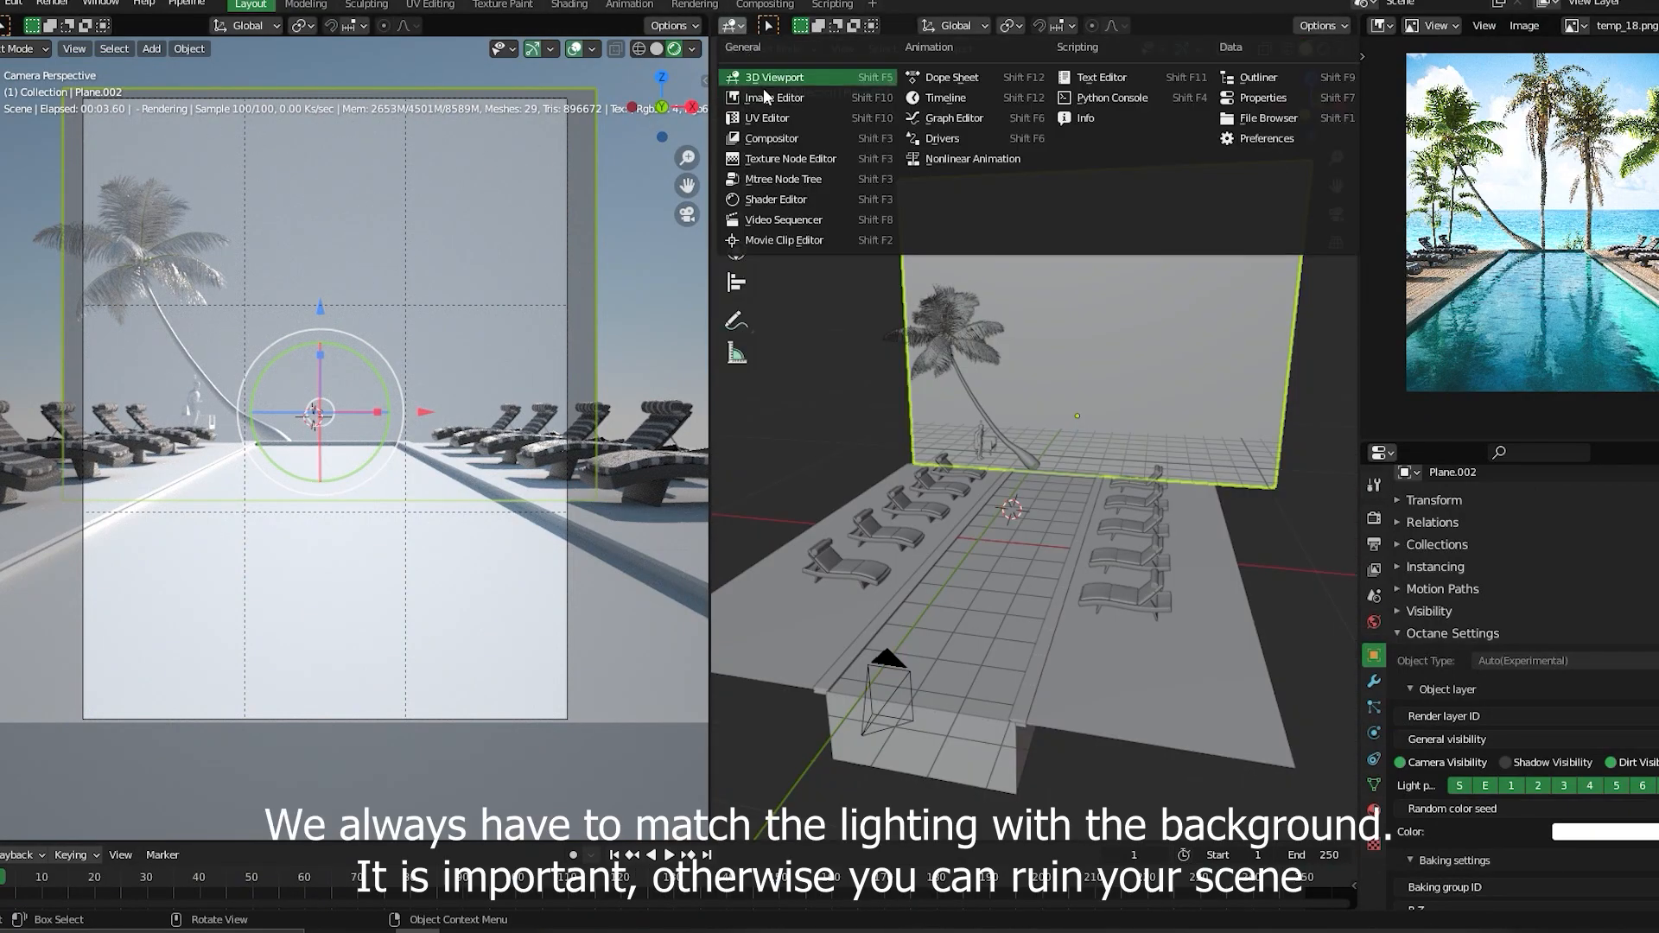
click(779, 203)
click(790, 26)
click(794, 47)
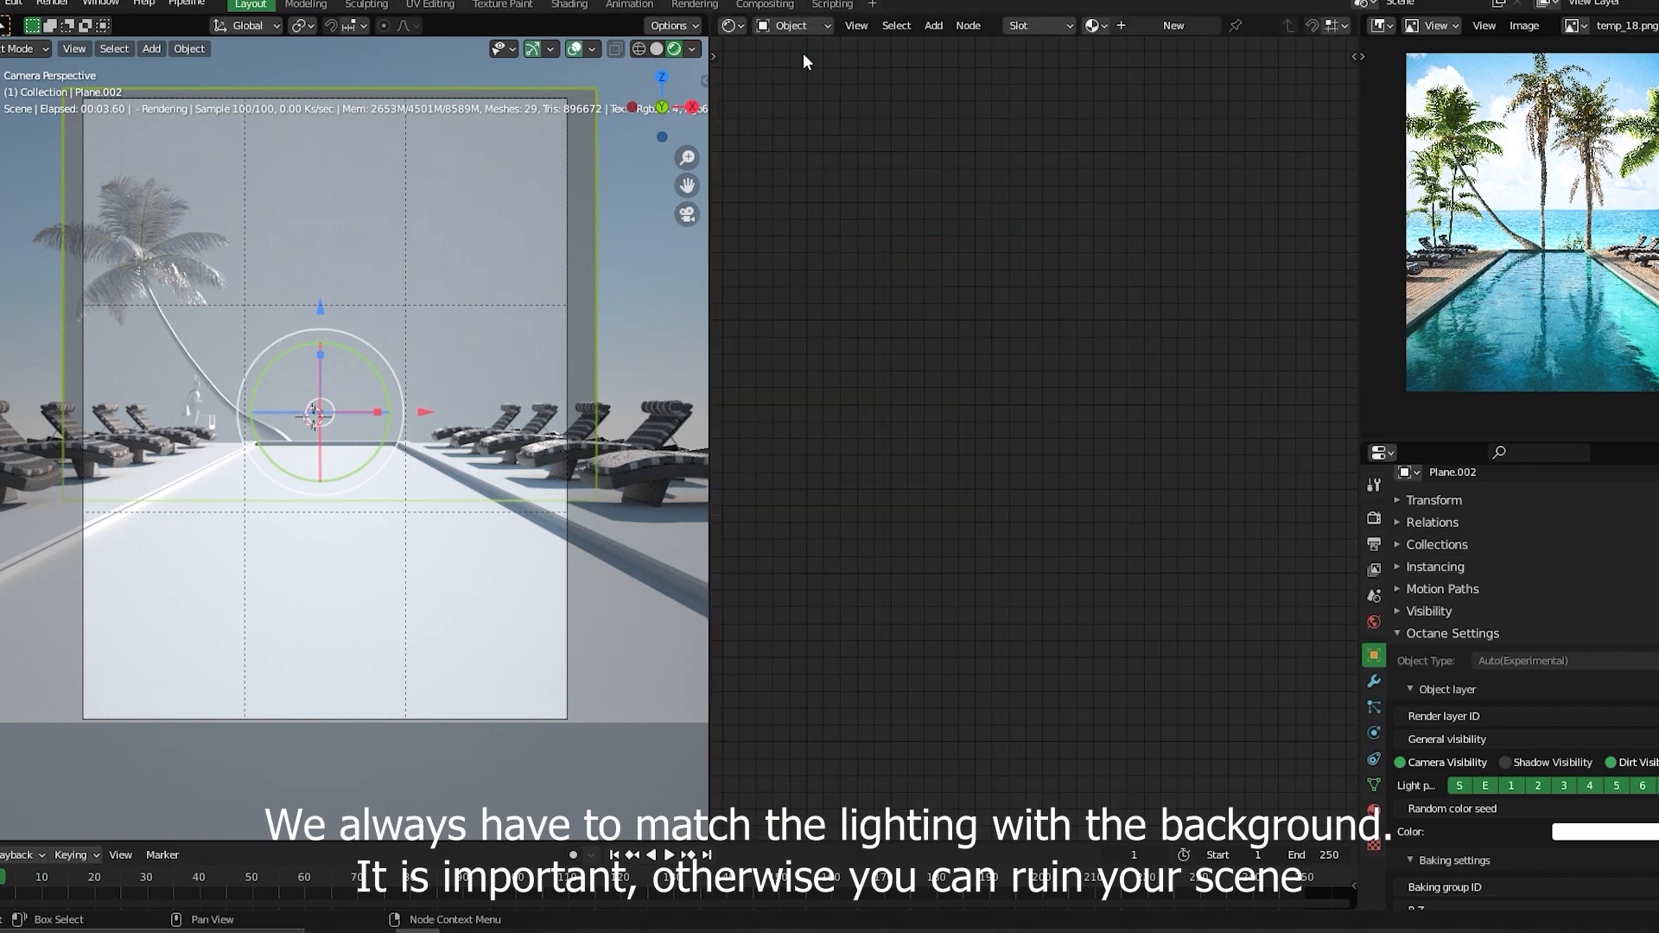
- Select the palm's leaves and bring up the AM201_040_Branches material nodes with a close view of the palm crown
click(1374, 810)
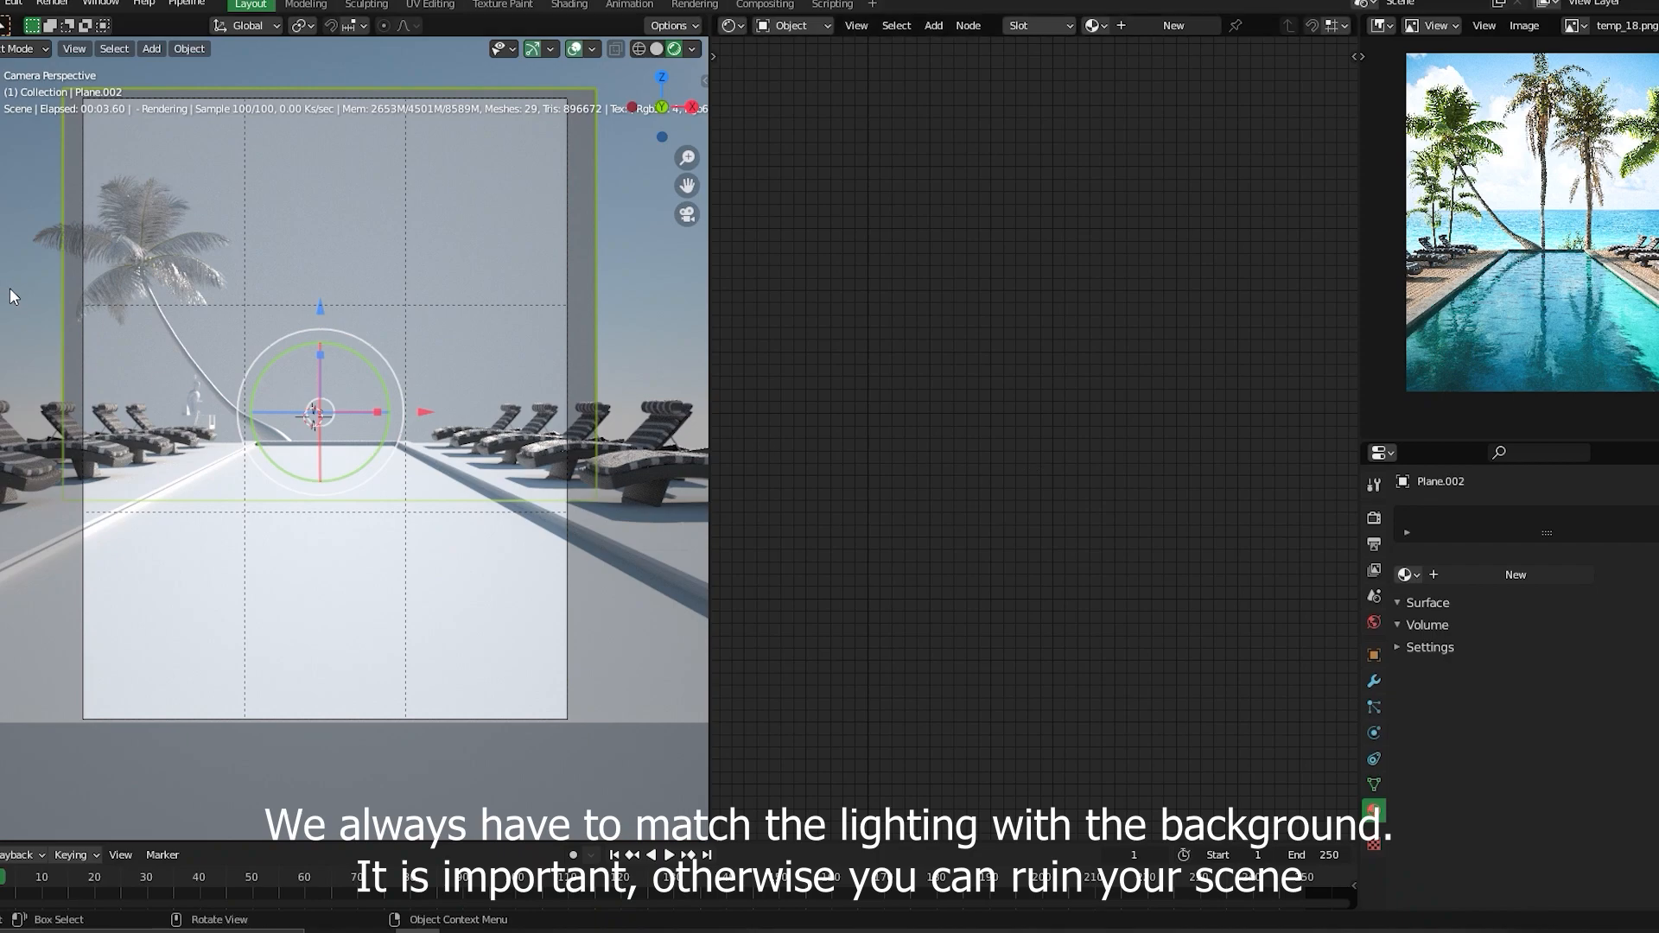
click(131, 221)
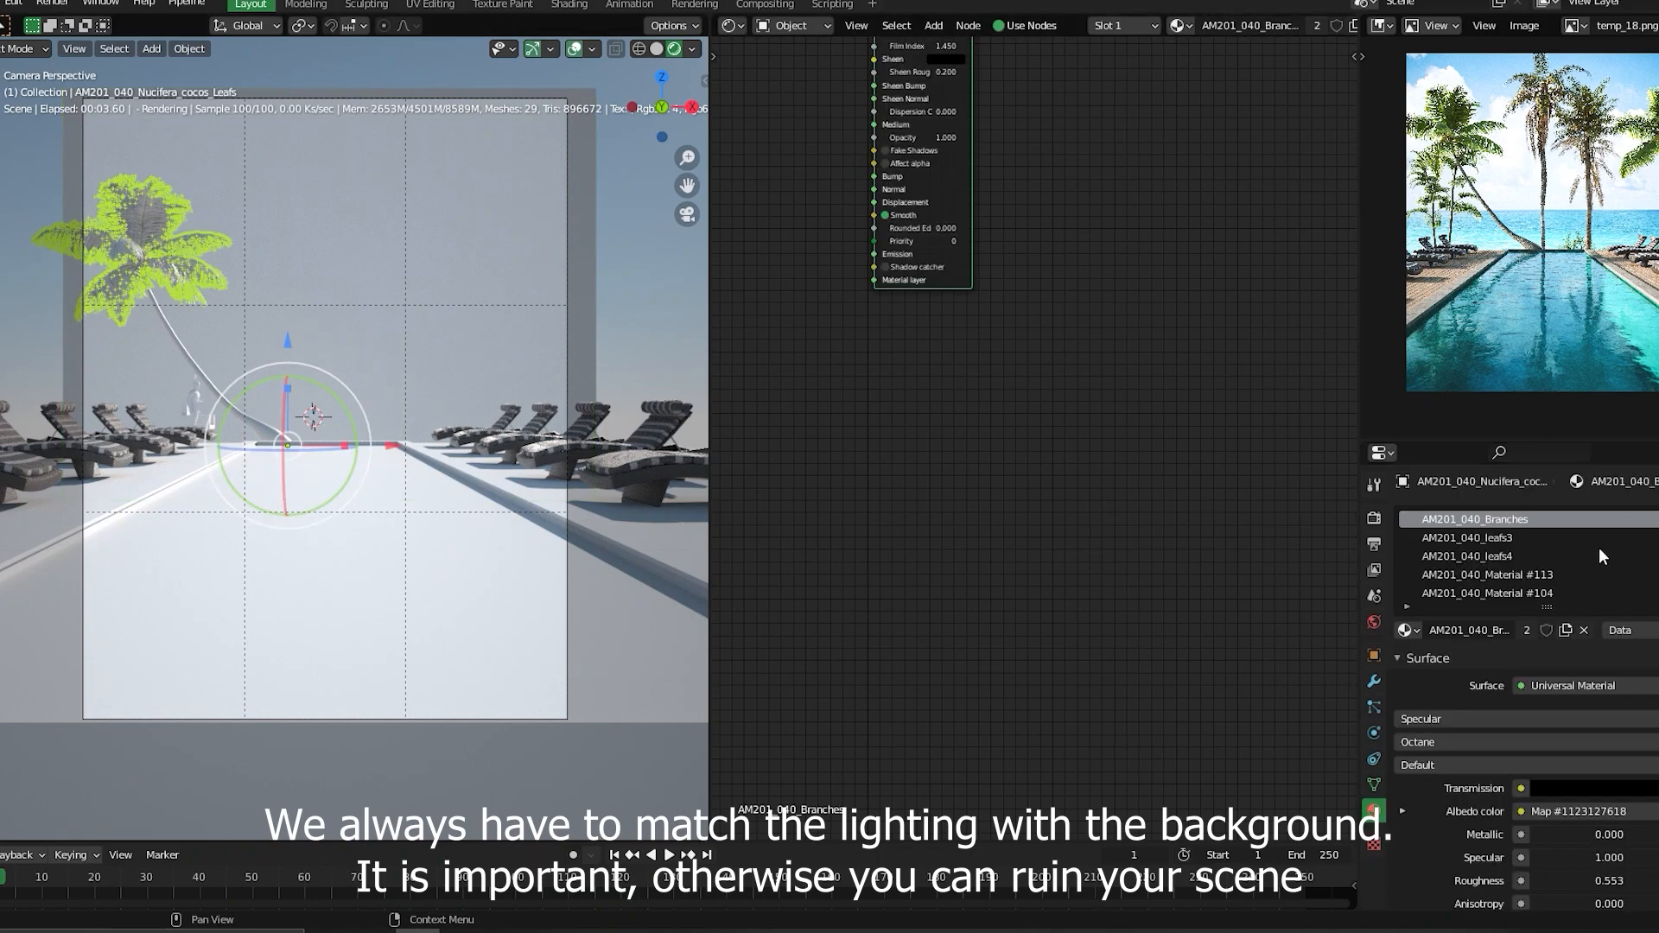
middle_drag(928, 289, 1006, 613)
middle_drag(1041, 300, 1047, 567)
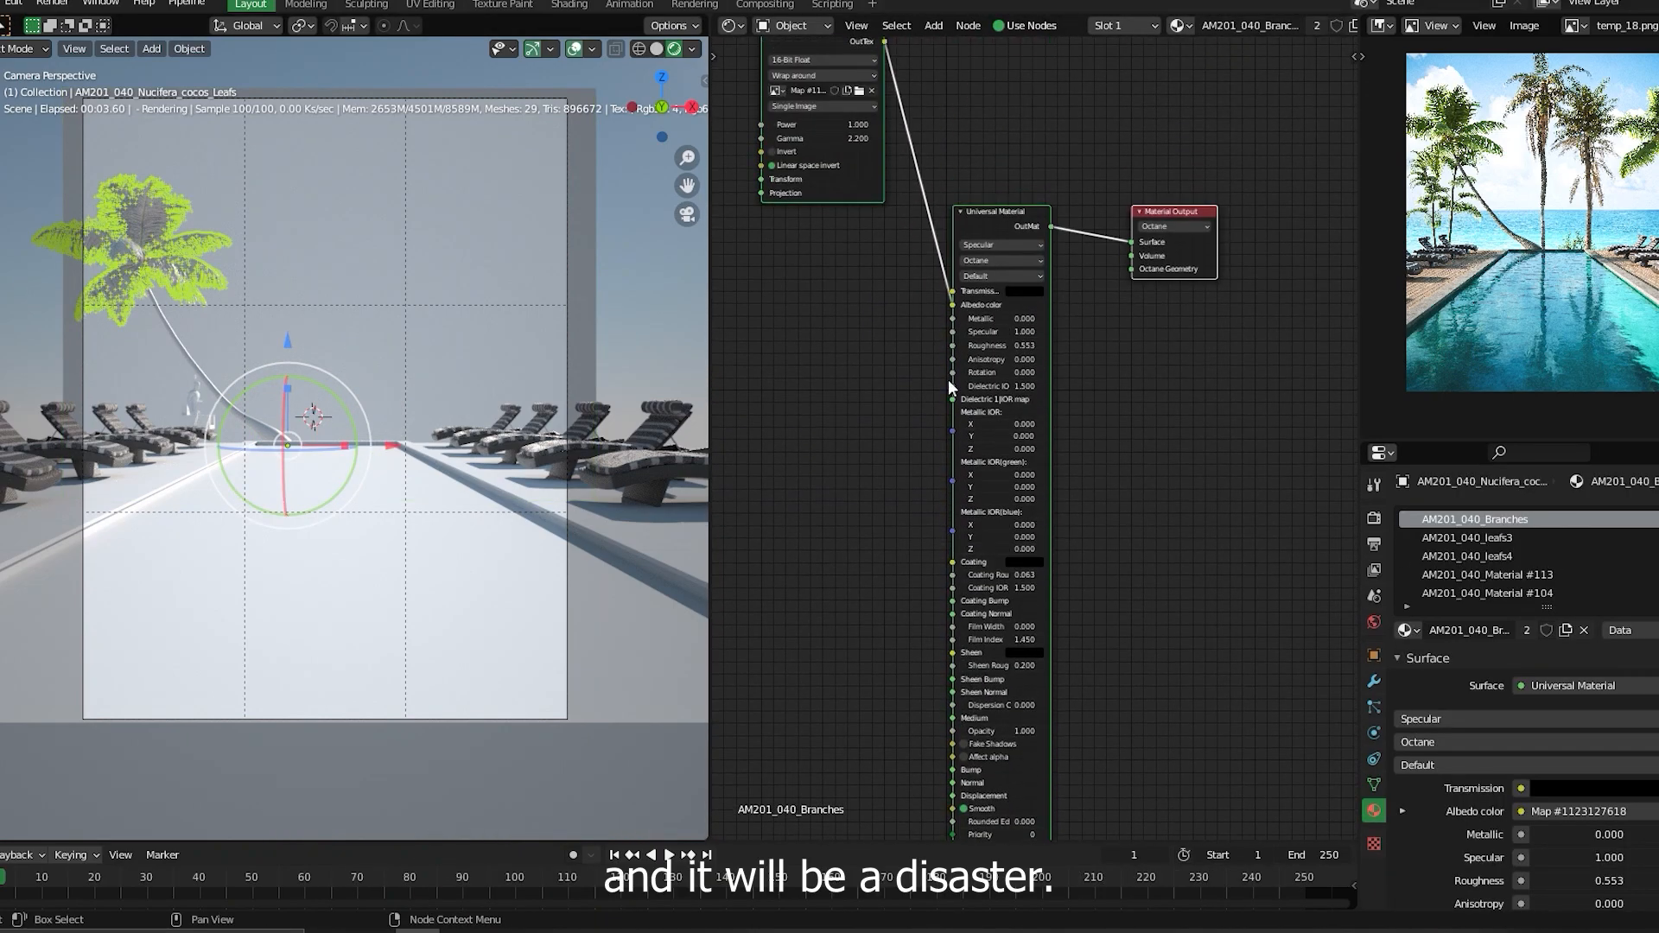
middle_drag(883, 320, 917, 576)
click(921, 445)
scroll(259, 346, up, 7)
shift+middle_drag(173, 259, 438, 703)
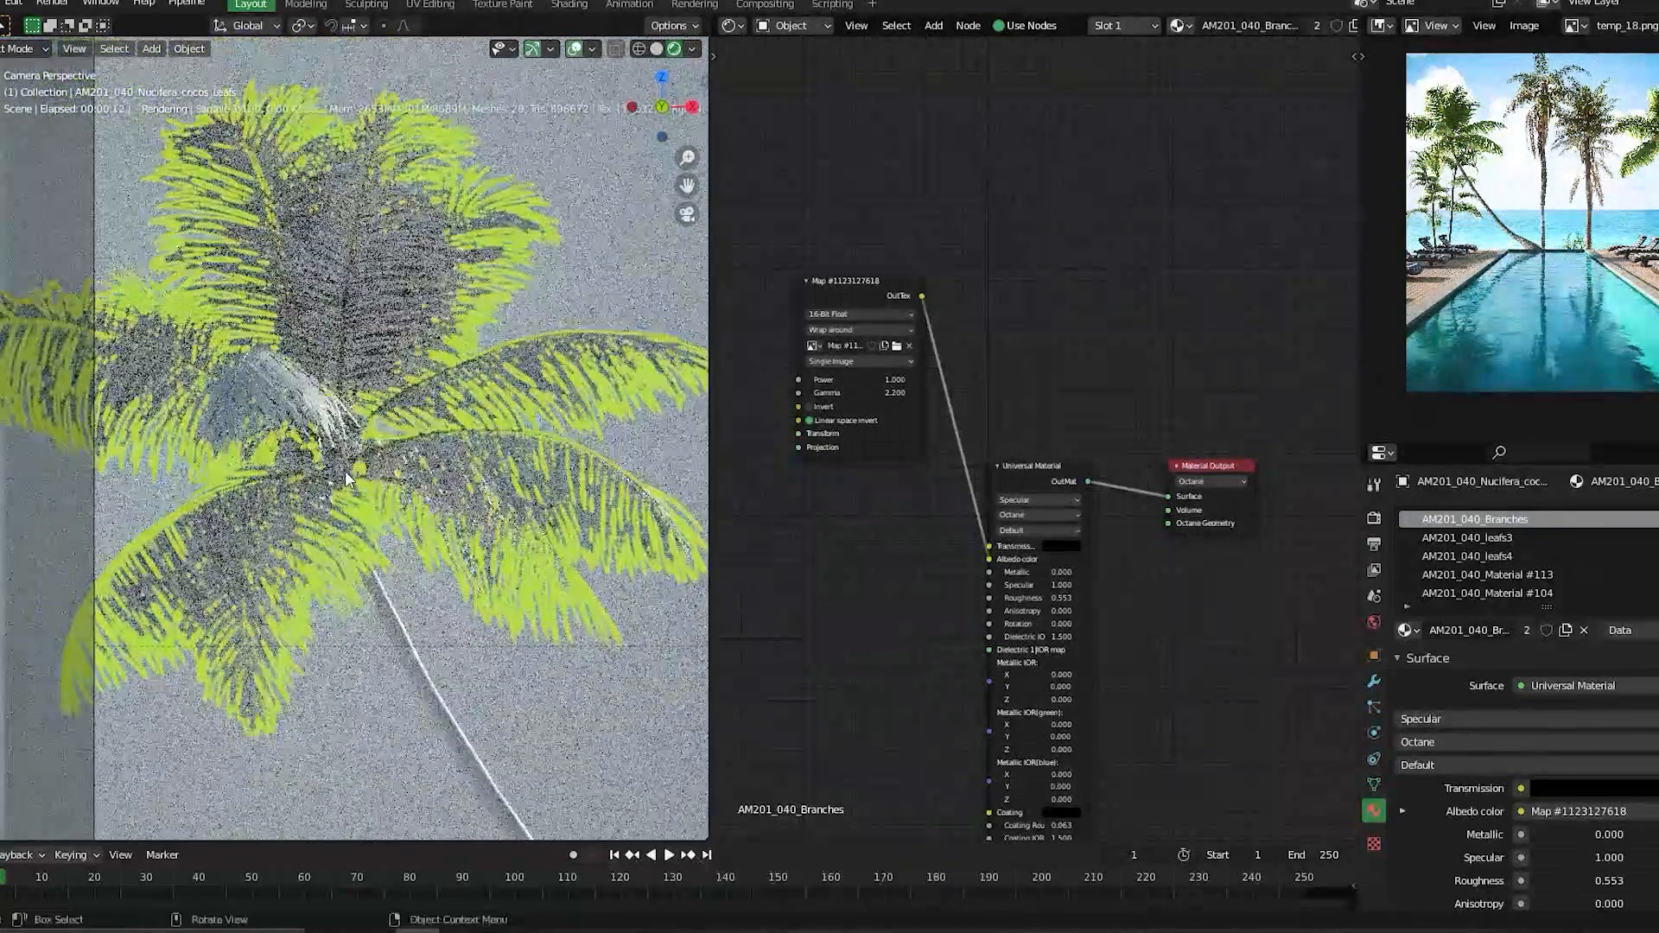
shift+middle_drag(499, 608, 479, 560)
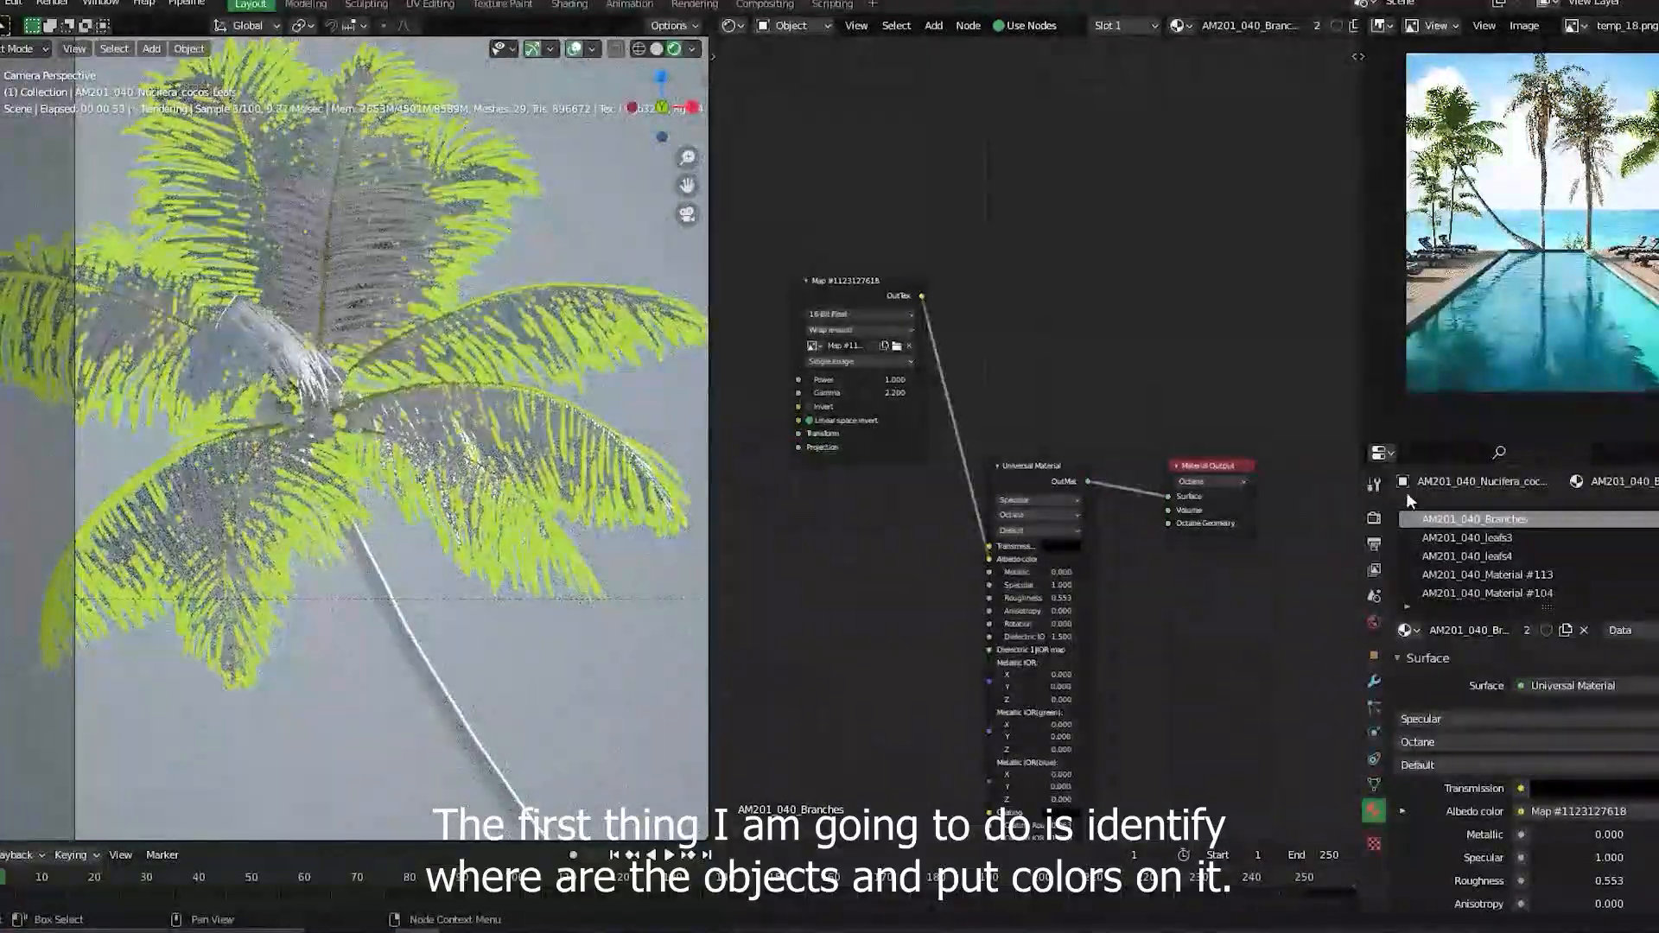
- Disconnect and delete the image texture node of the AM201_040_Branches material, and set its albedo color to red
drag(991, 558, 948, 549)
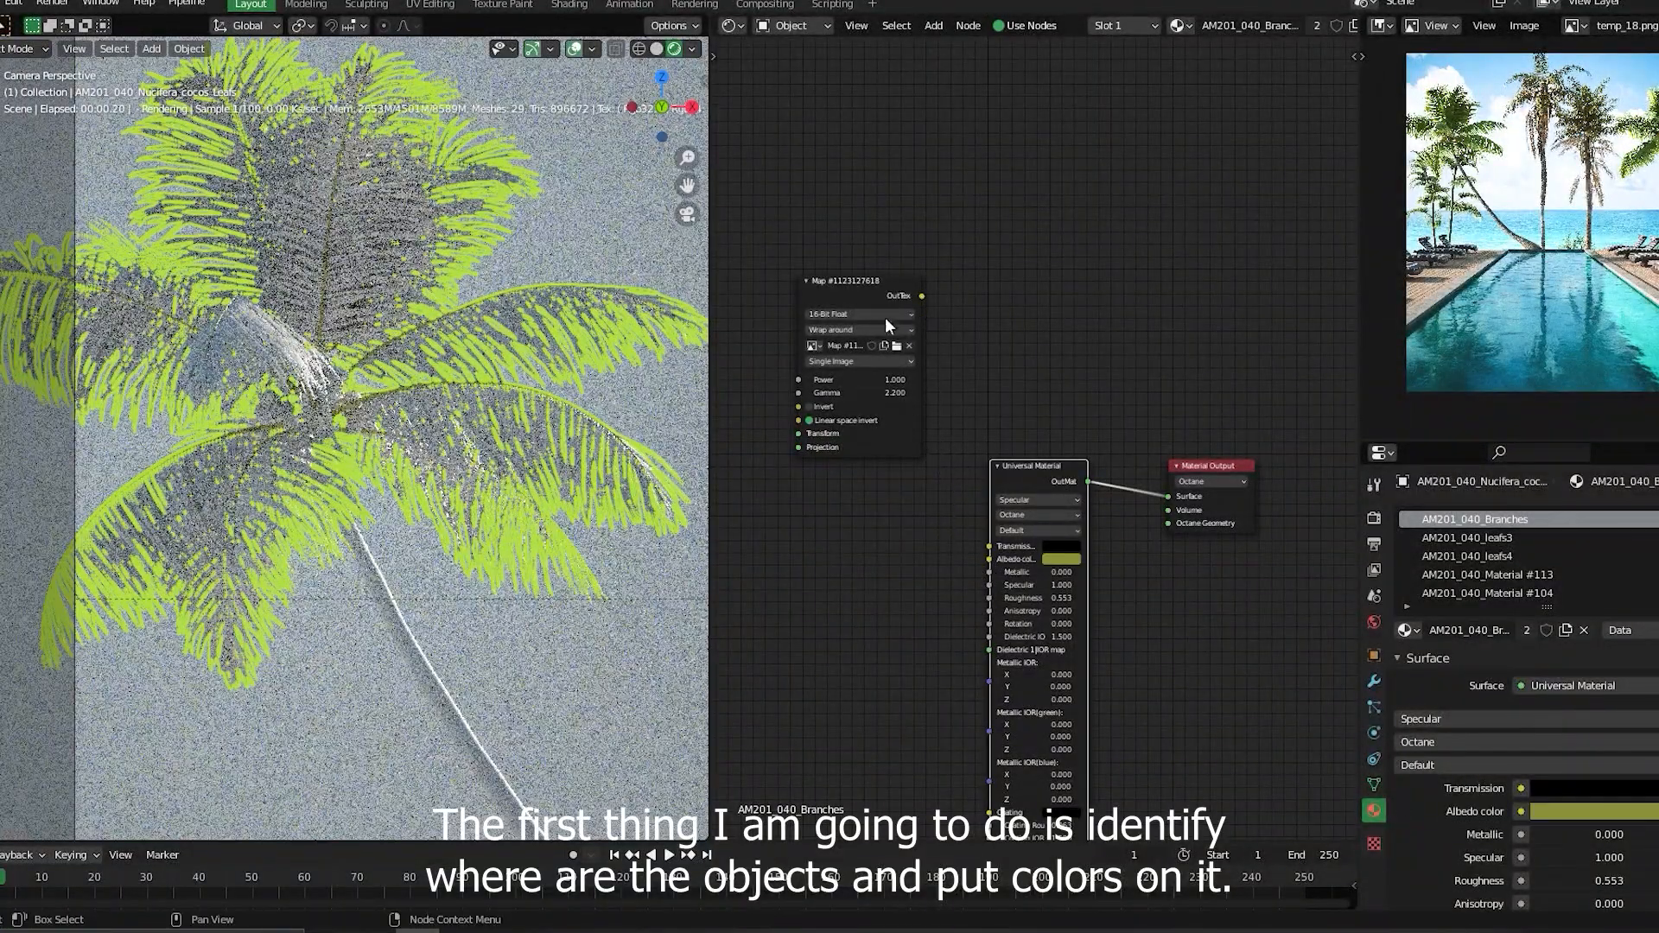
click(862, 296)
key(x)
click(1062, 559)
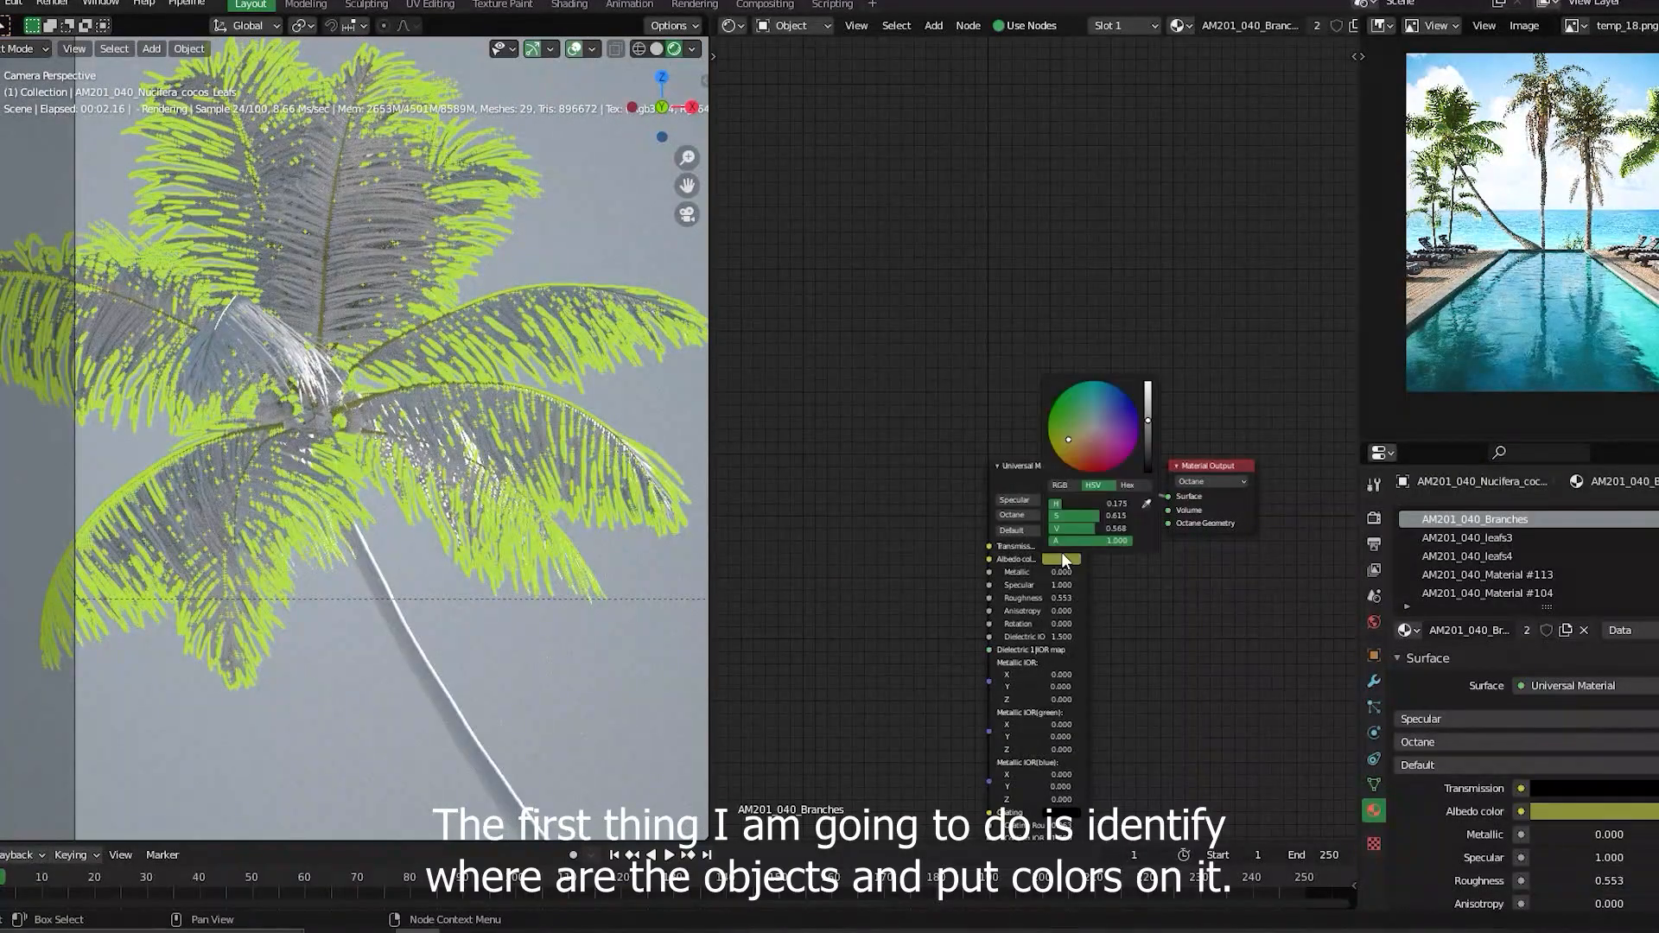
click(1083, 472)
mouse_move(1071, 495)
mouse_down()
mouse_move(1067, 468)
mouse_move(1122, 473)
mouse_move(1111, 459)
mouse_move(1096, 479)
mouse_up()
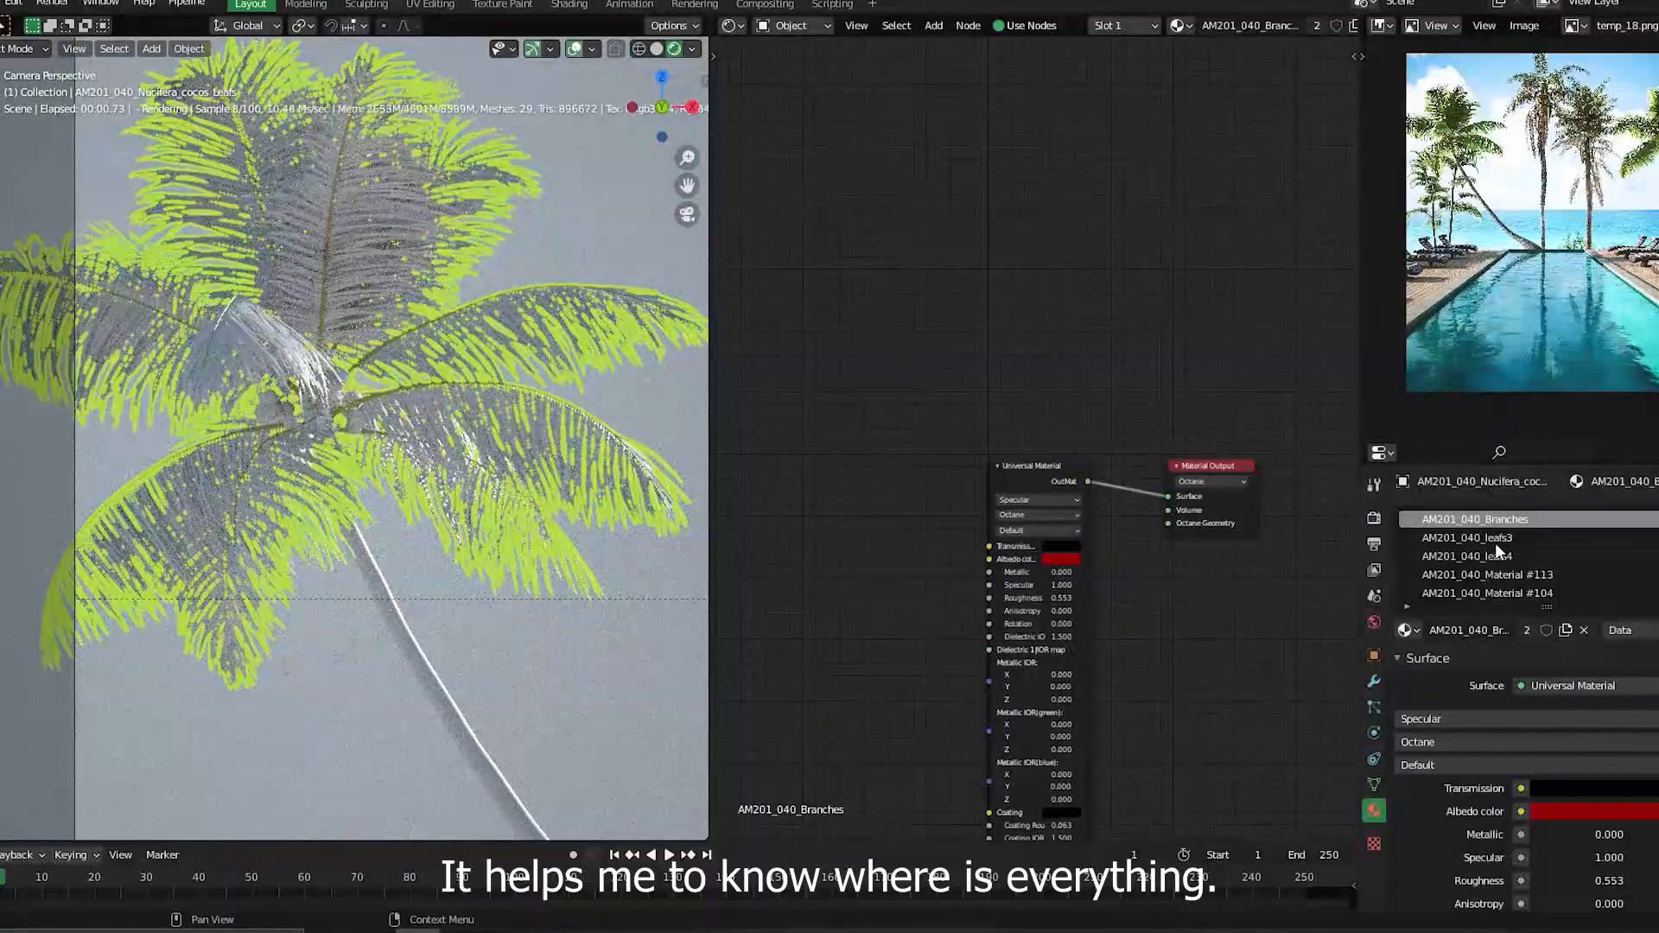
- Remove the unused AM201_040_Branches material slot and set the AM201_040_leafs3 albedo color to red
shift+middle_drag(483, 346, 445, 272)
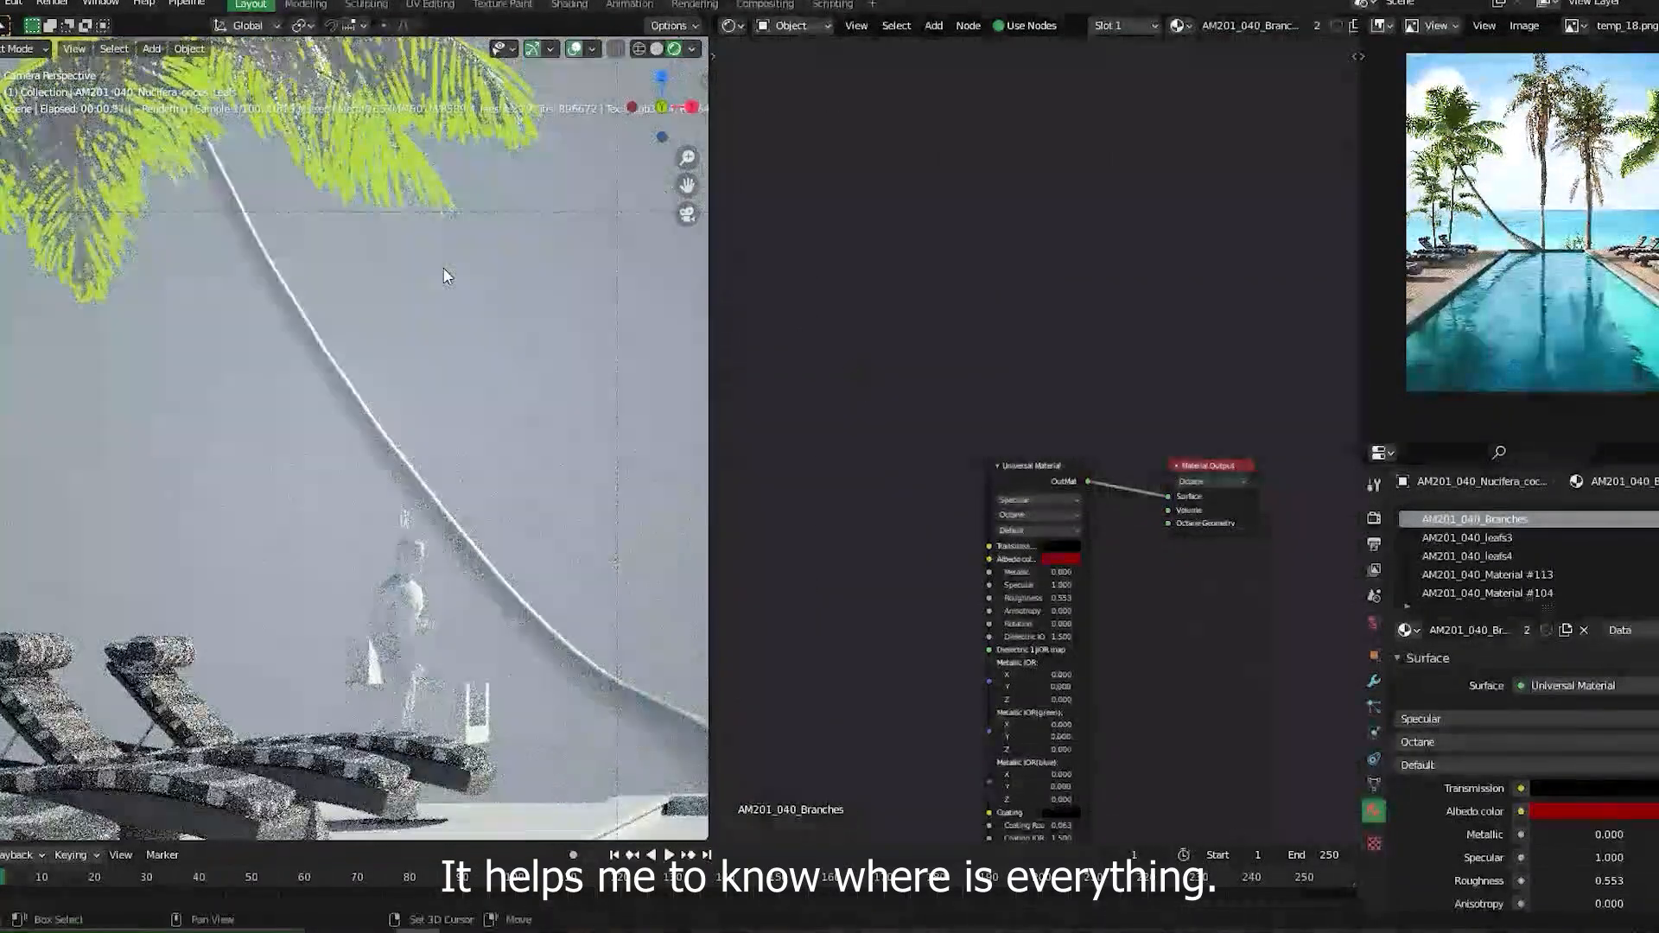
scroll(450, 290, down, 2)
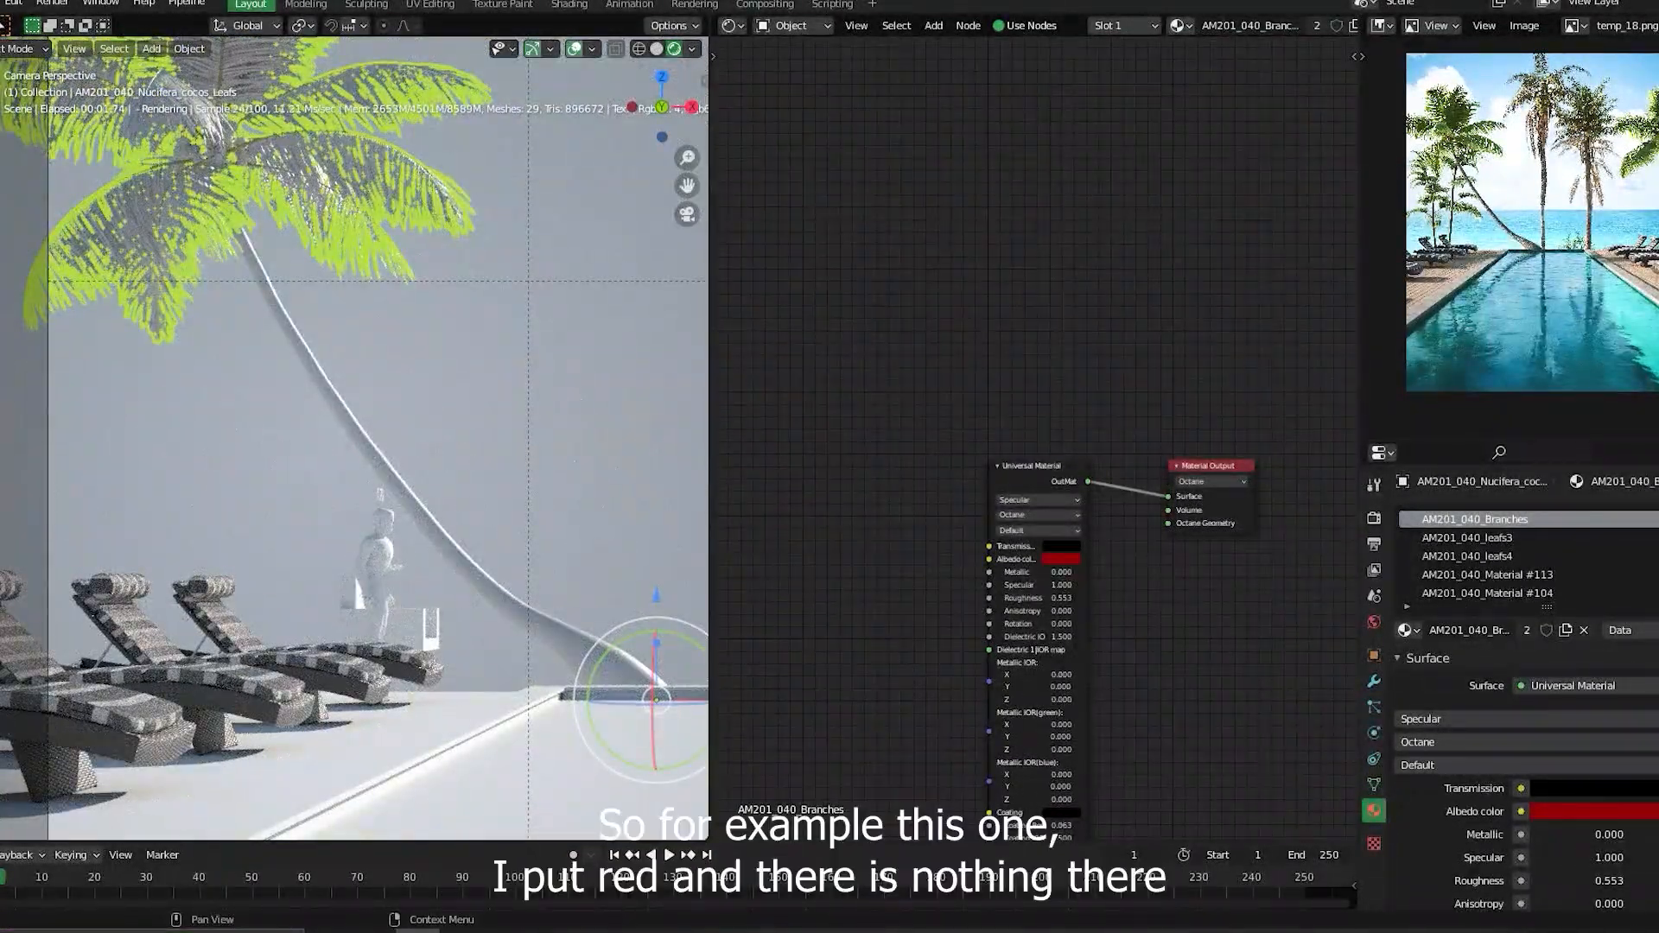
click(1514, 537)
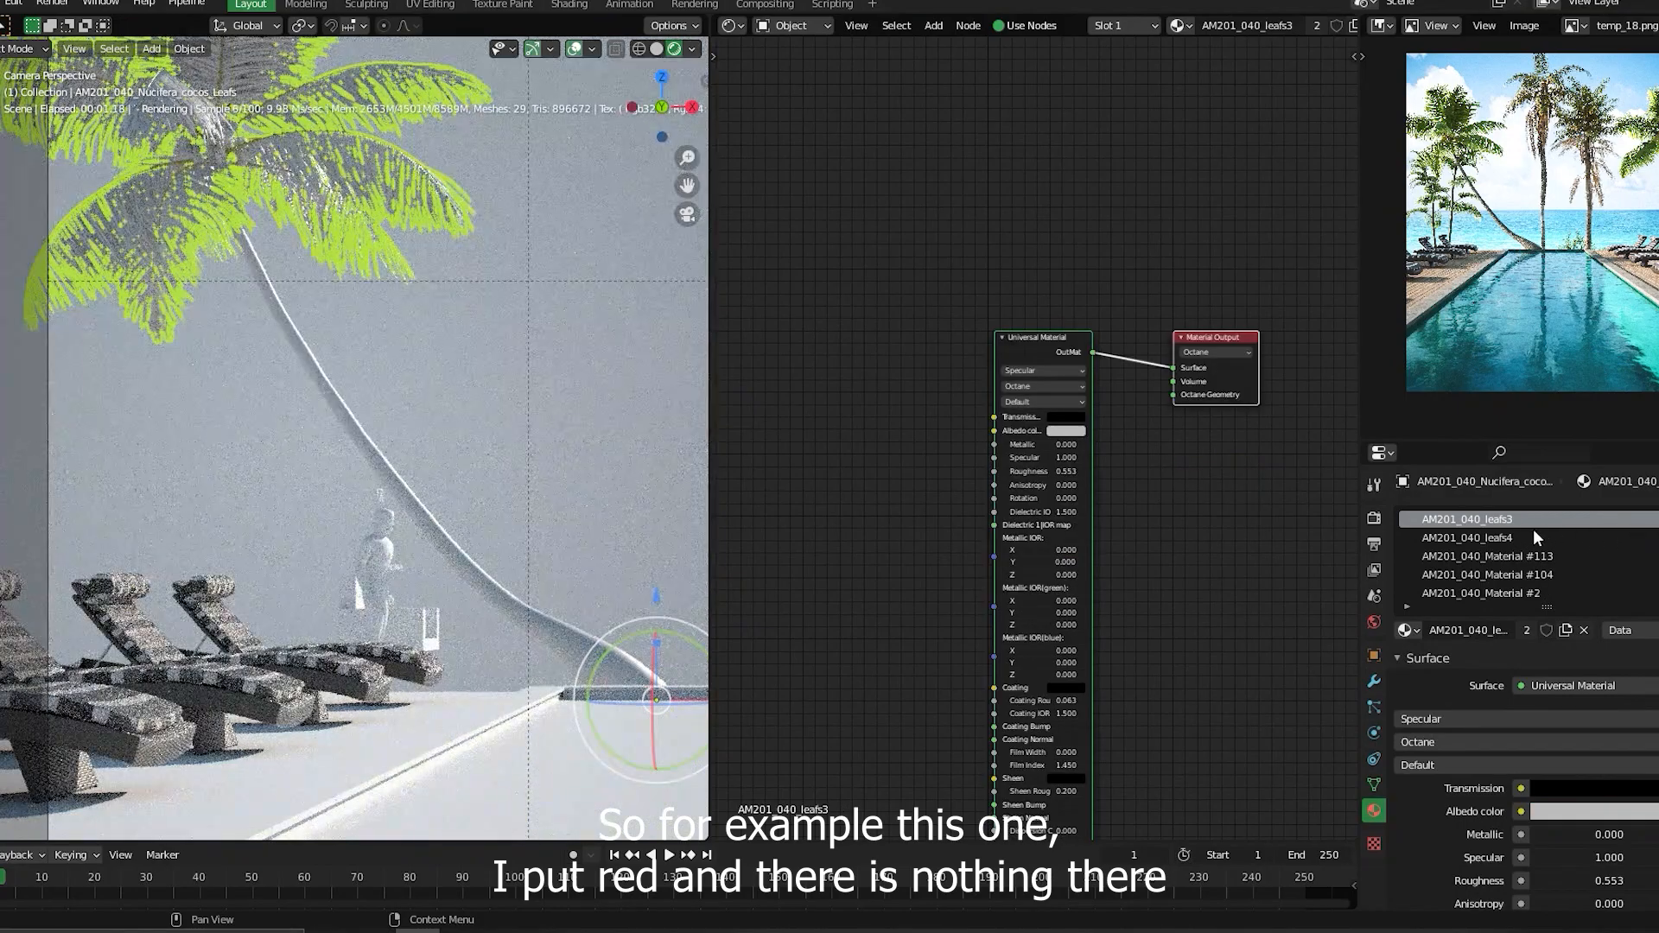
click(1065, 430)
drag(1077, 327, 1101, 345)
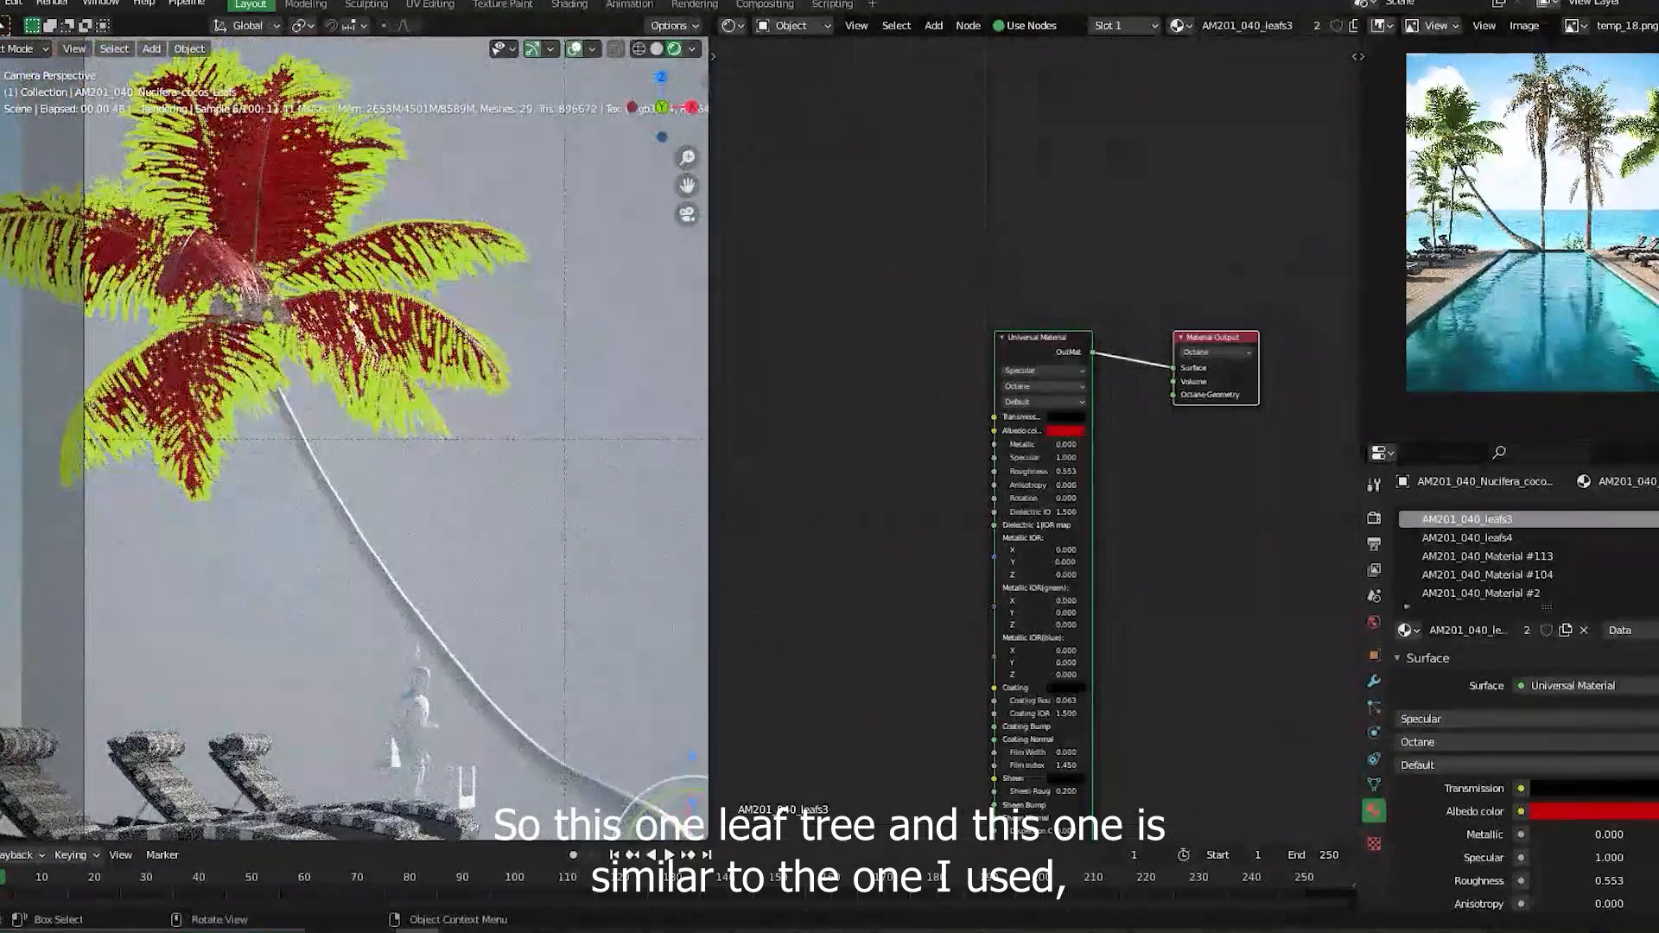
- Test the AM201_040_leafs4 material with a blue albedo color, and remove its material slot
click(1473, 537)
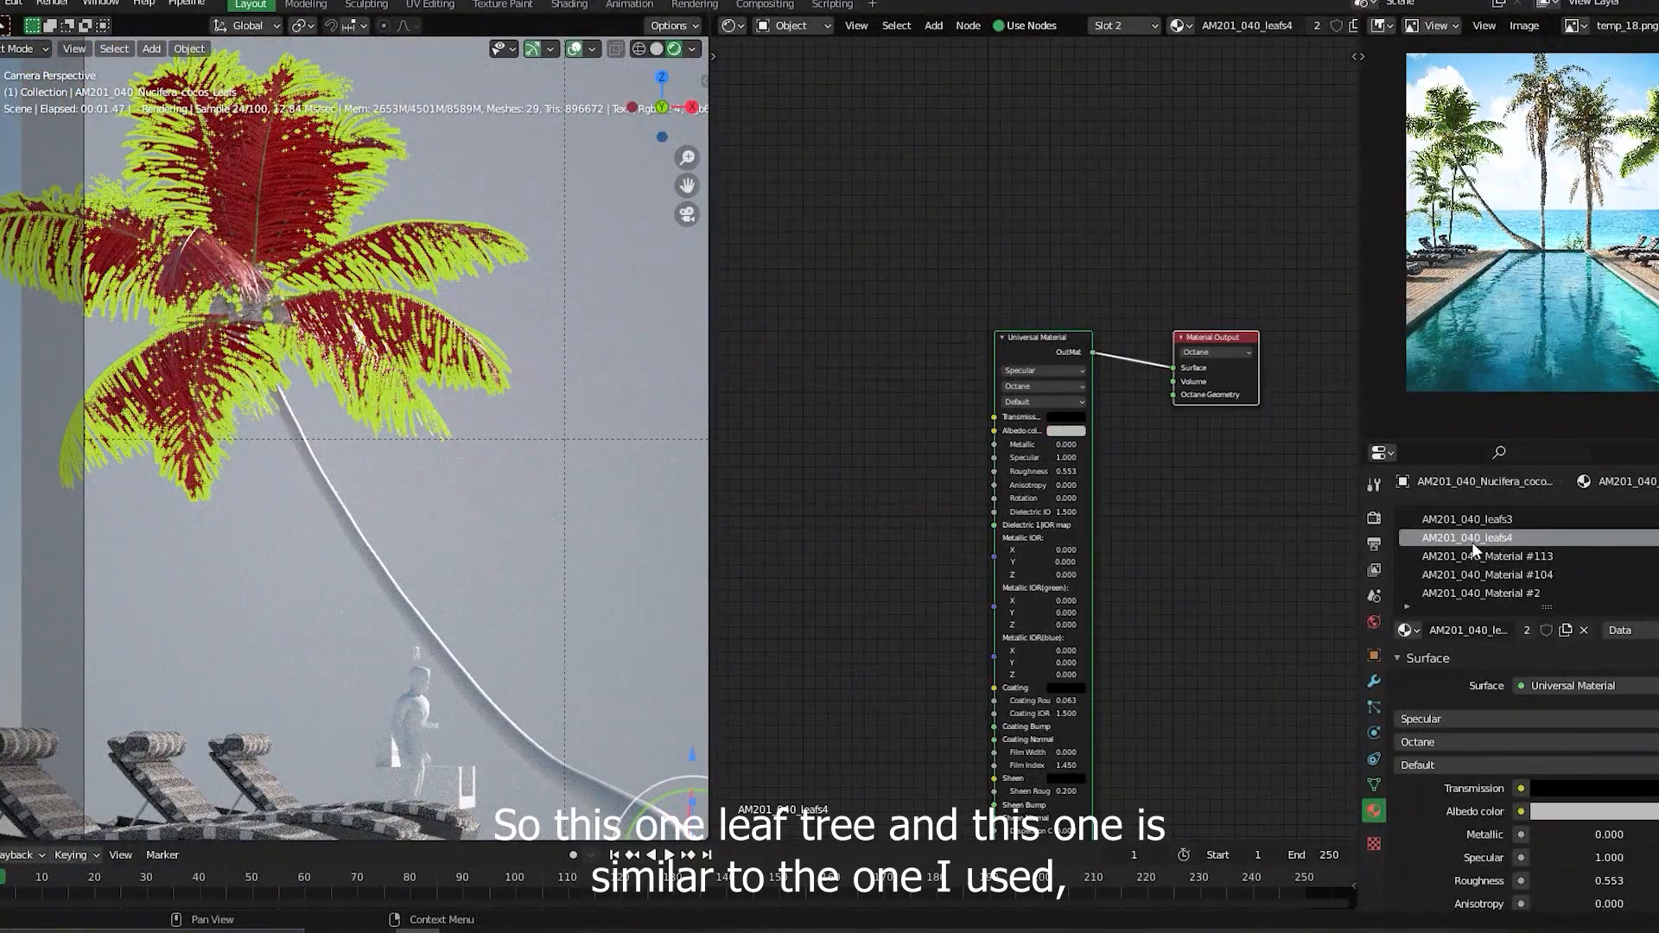
click(1062, 431)
drag(1096, 315, 1135, 277)
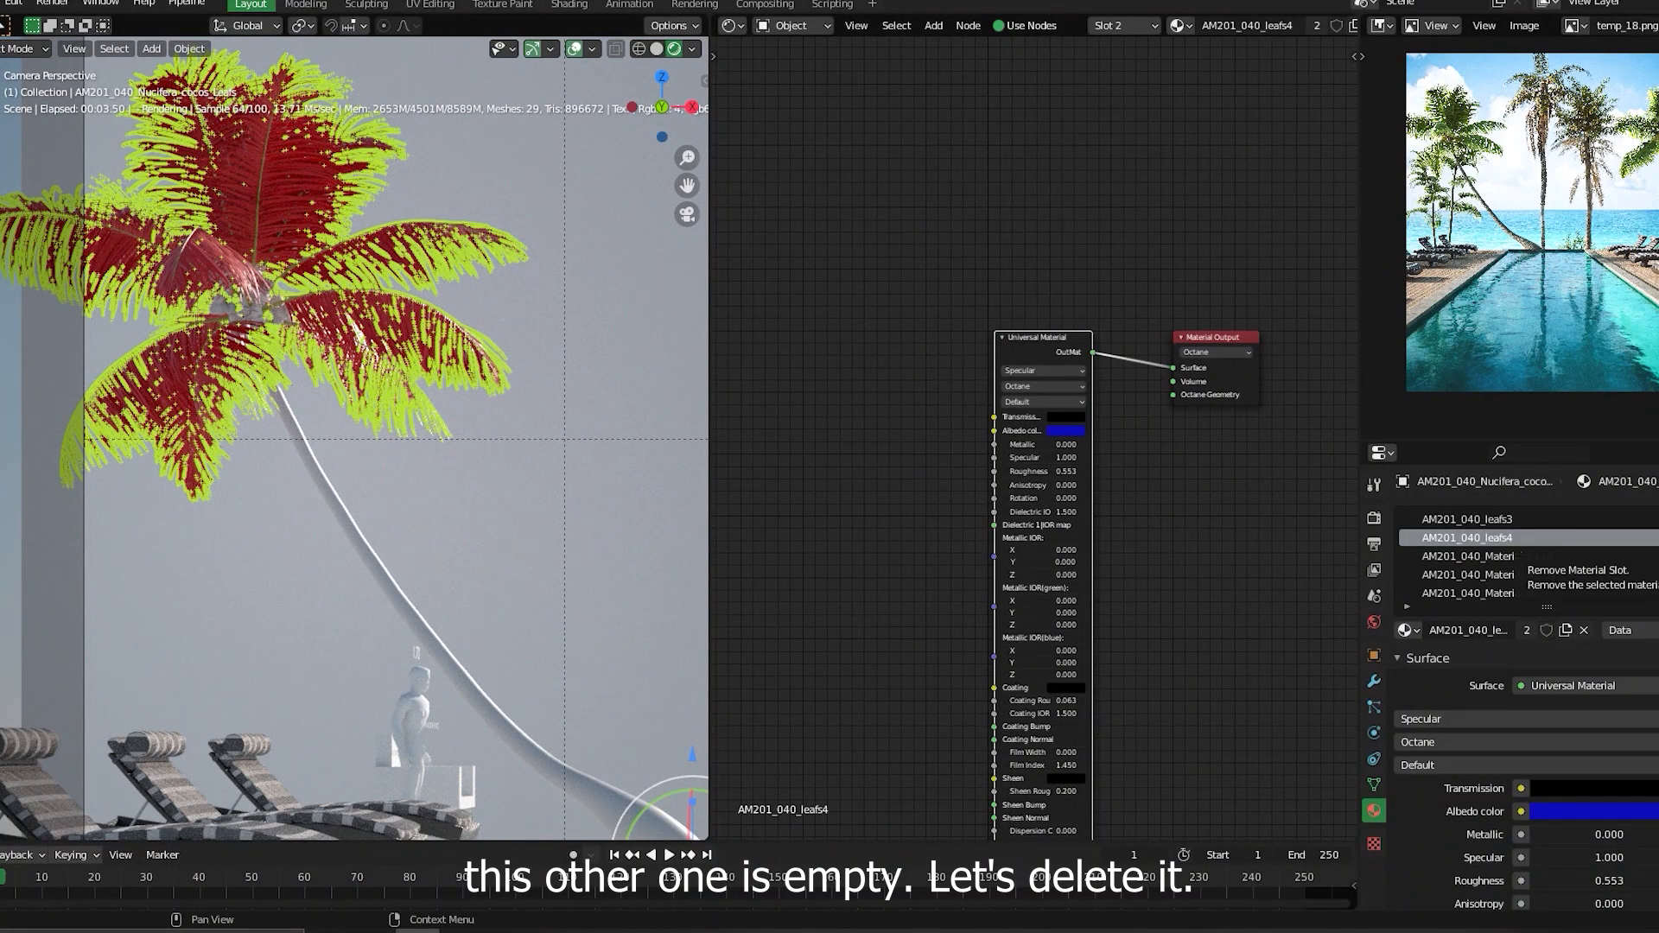
click(1658, 537)
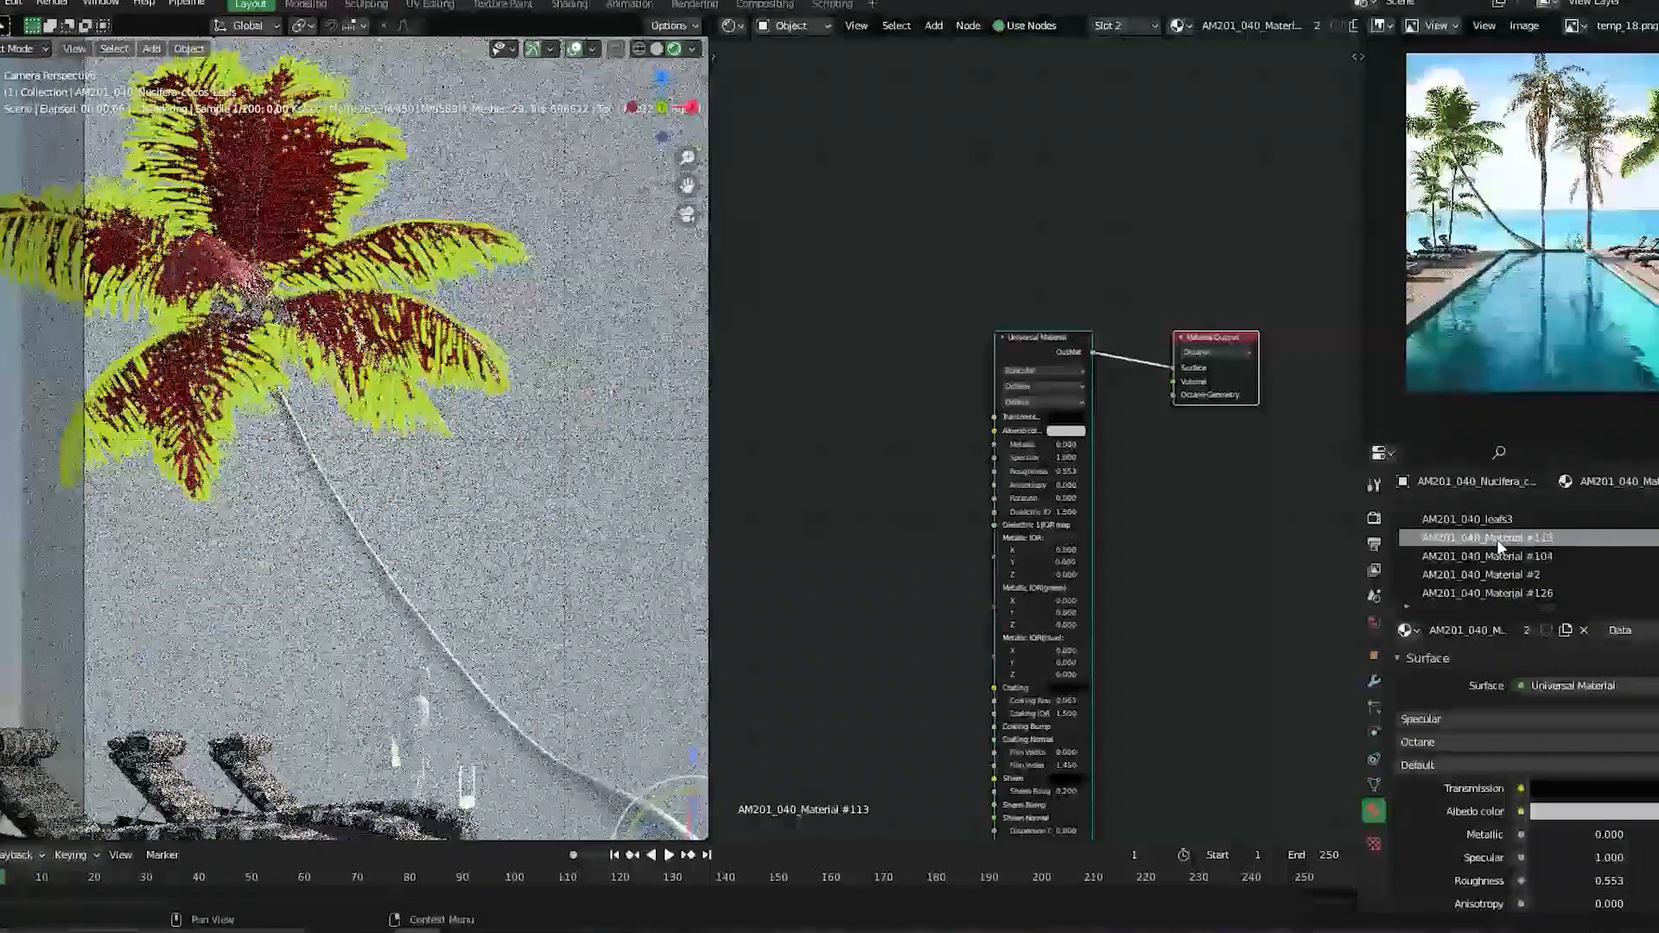
- Set the albedo color of AM201_040_Material #113 to blue and of AM201_040_Material #104 to green
click(1068, 430)
drag(1098, 299, 1138, 274)
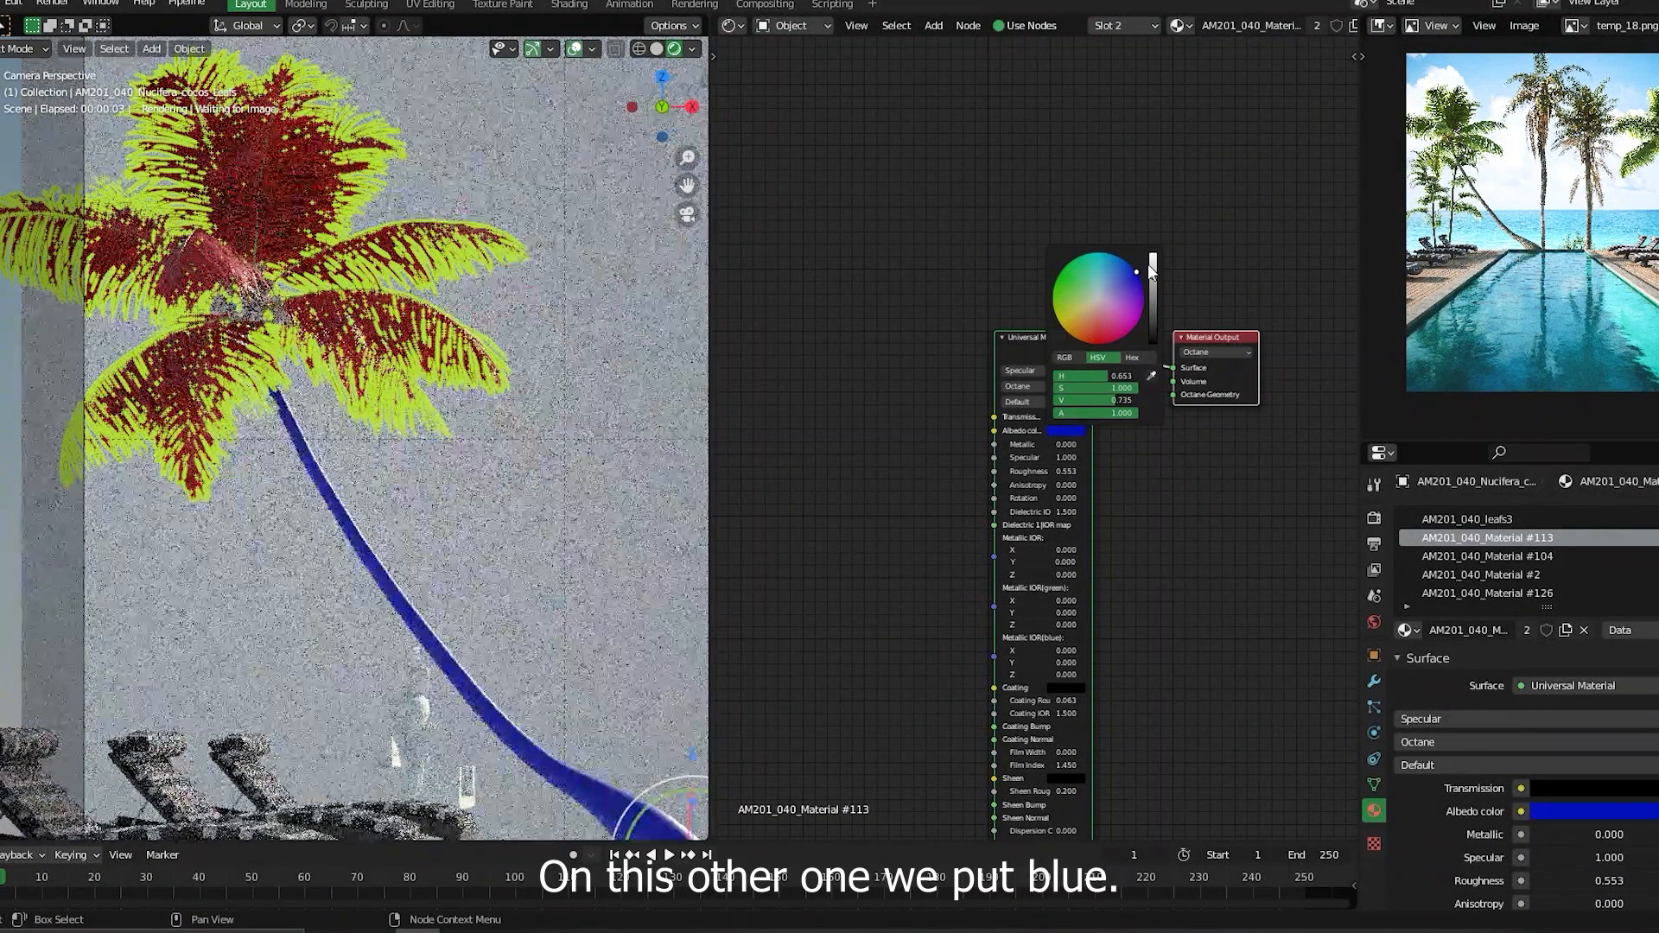
click(1467, 553)
click(1077, 432)
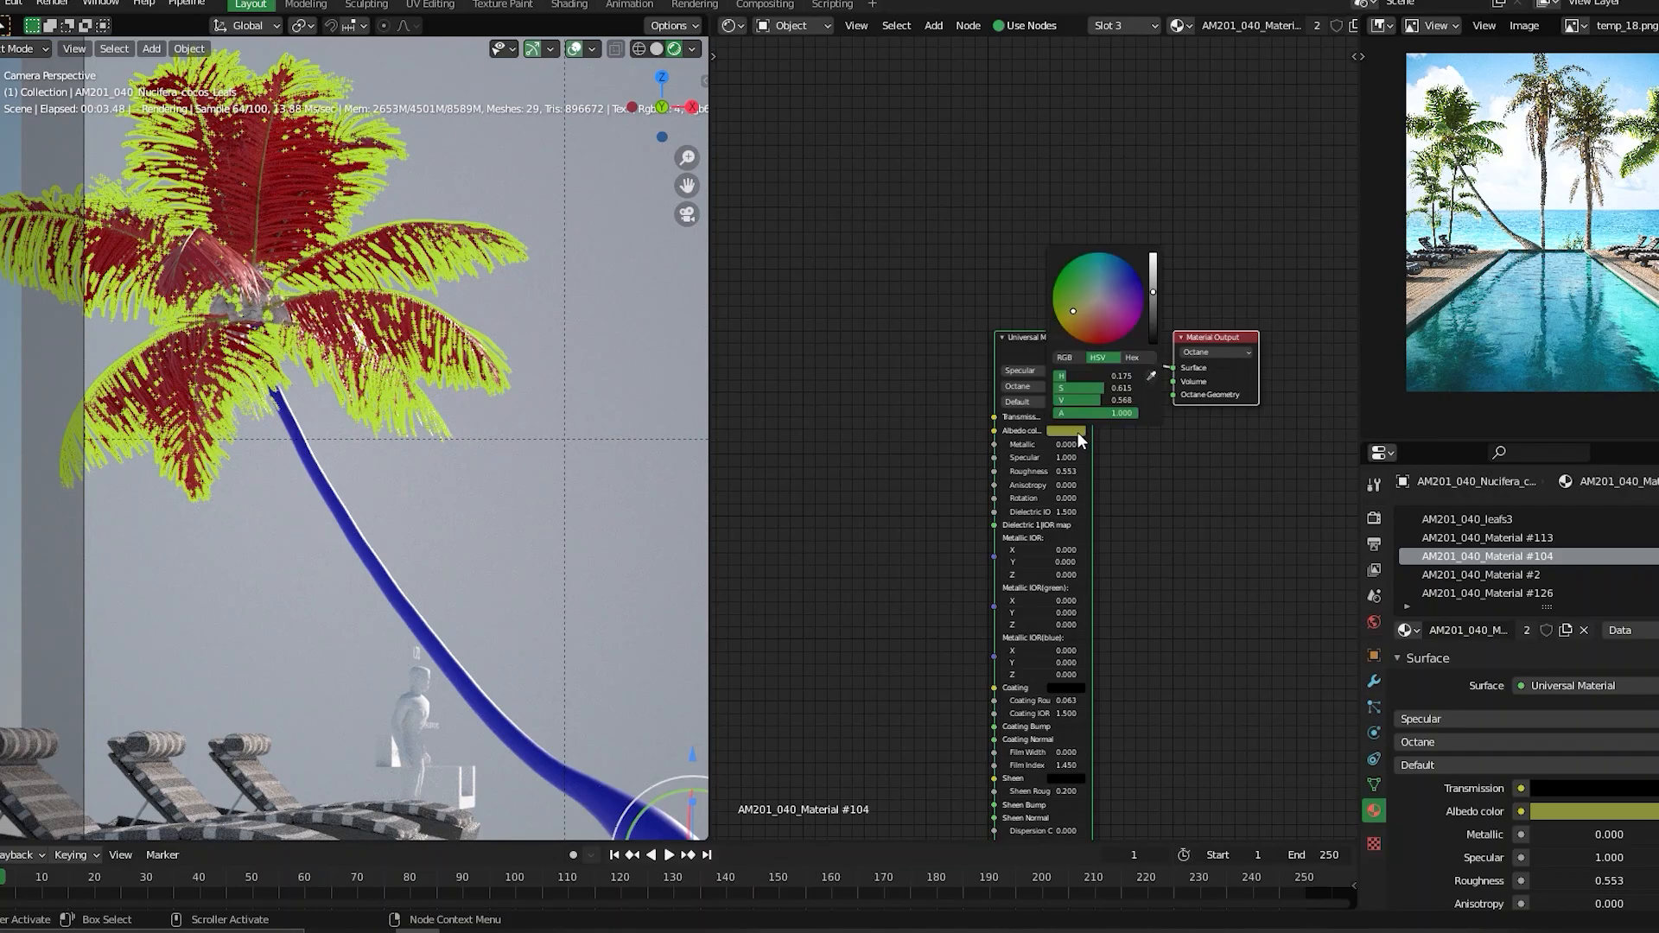
mouse_move(1096, 313)
mouse_down()
mouse_move(1101, 348)
mouse_move(1023, 263)
mouse_up()
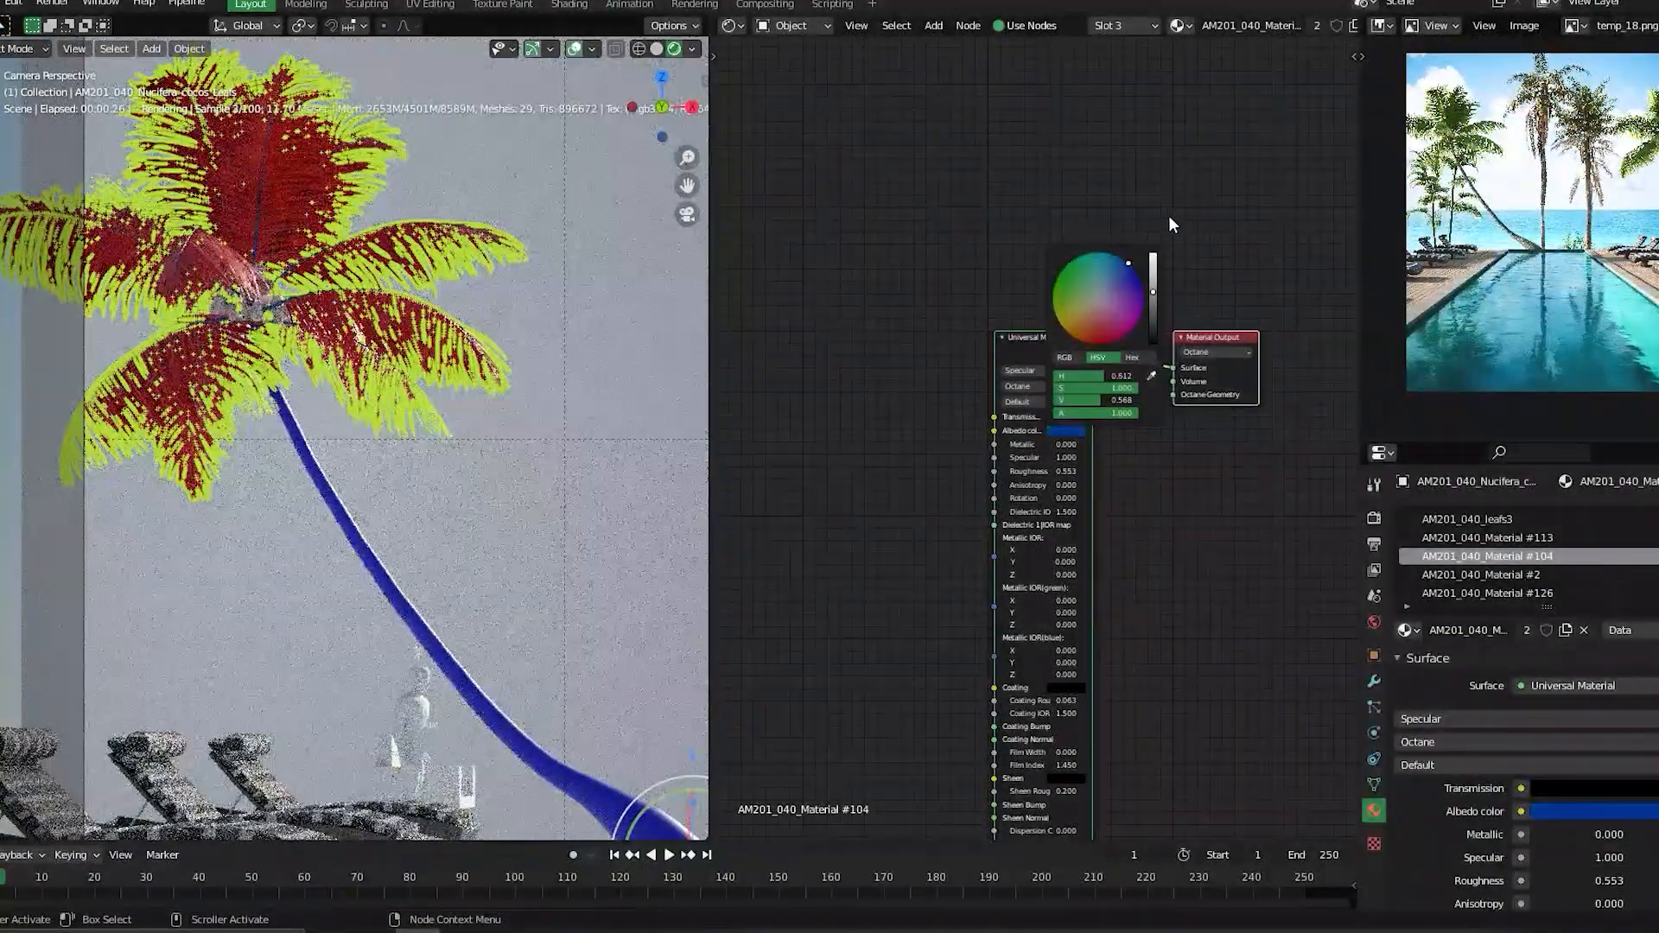
drag(1100, 259, 1032, 233)
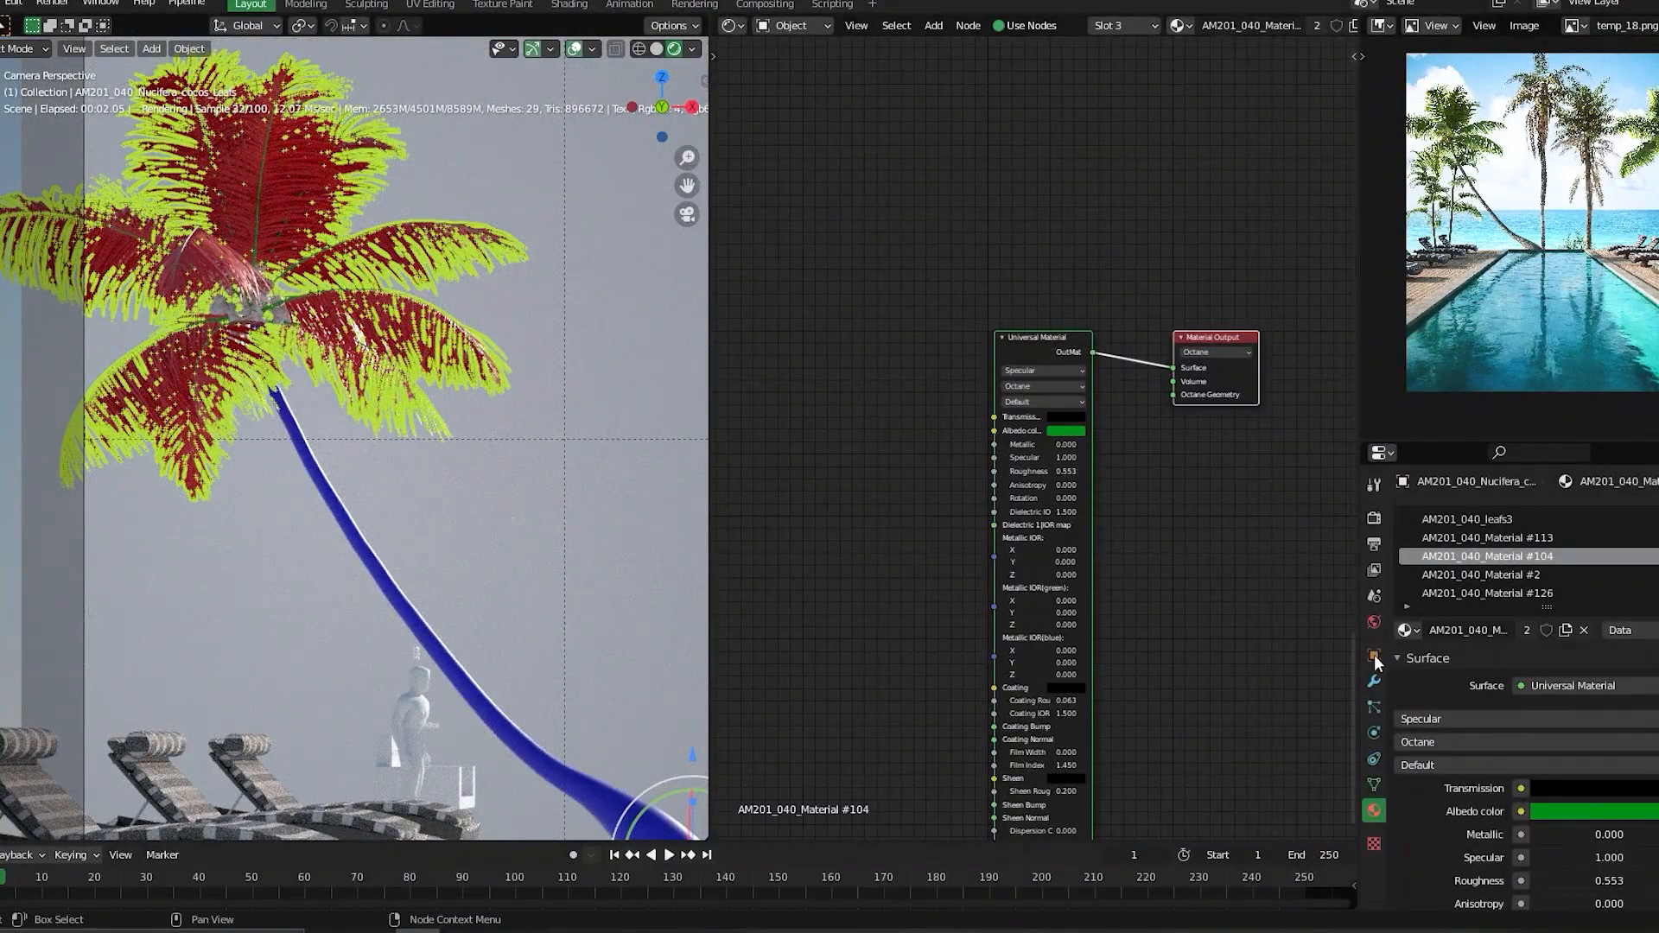
- Set the albedo color of AM201_040_Material #2 to magenta
click(1455, 575)
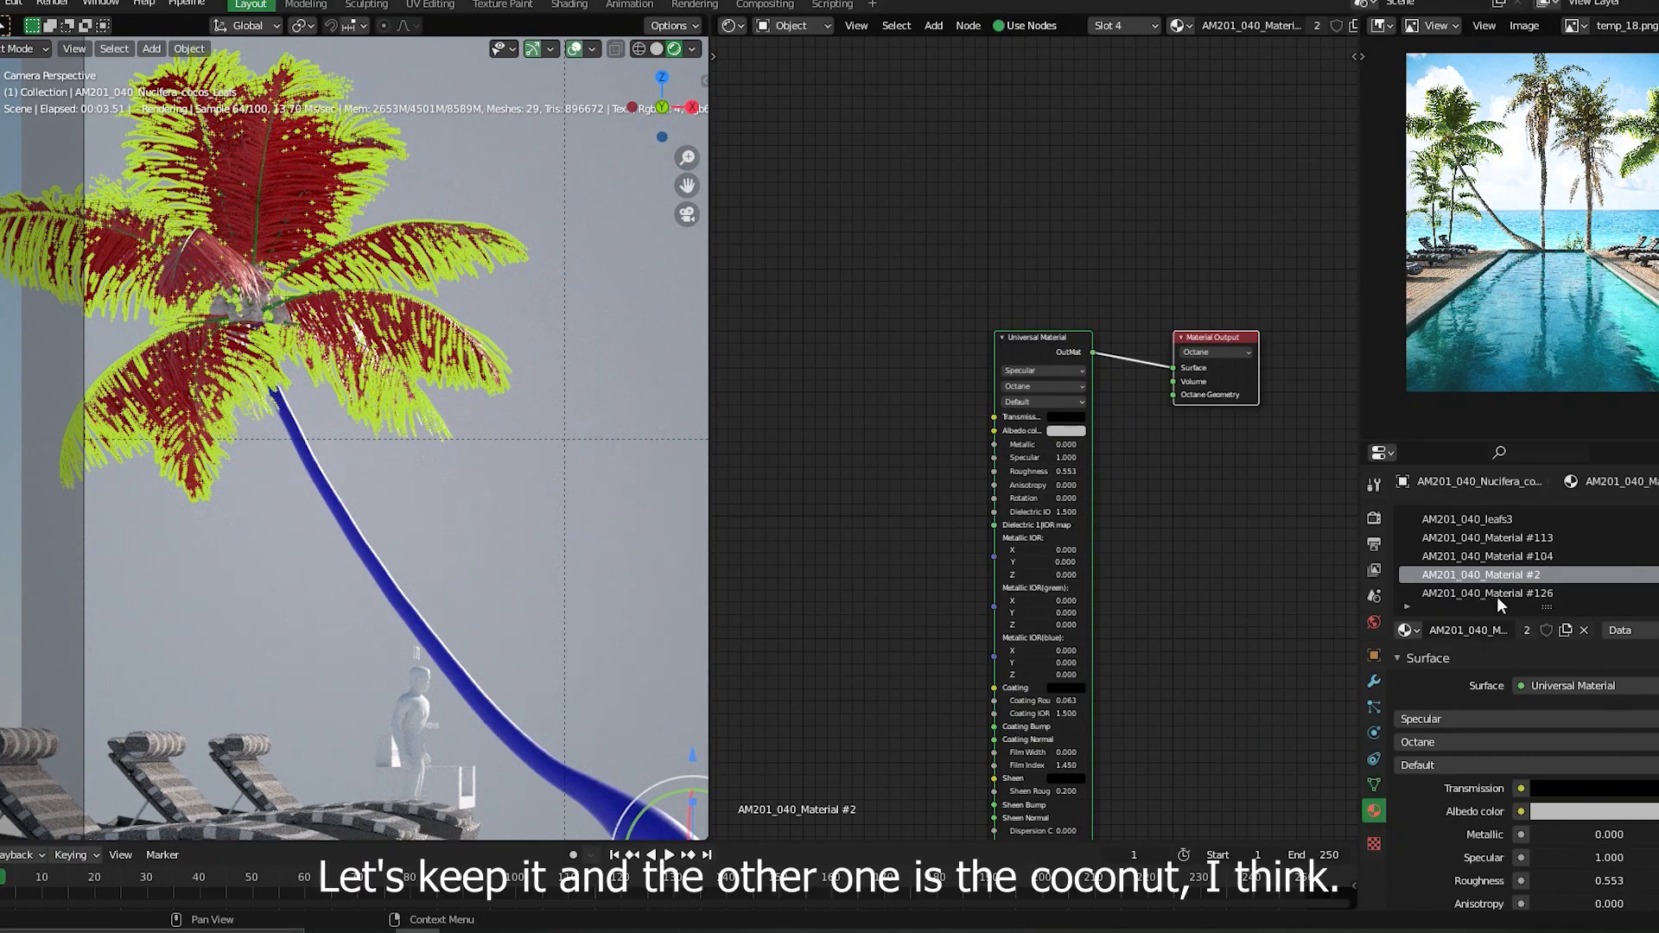
click(1081, 431)
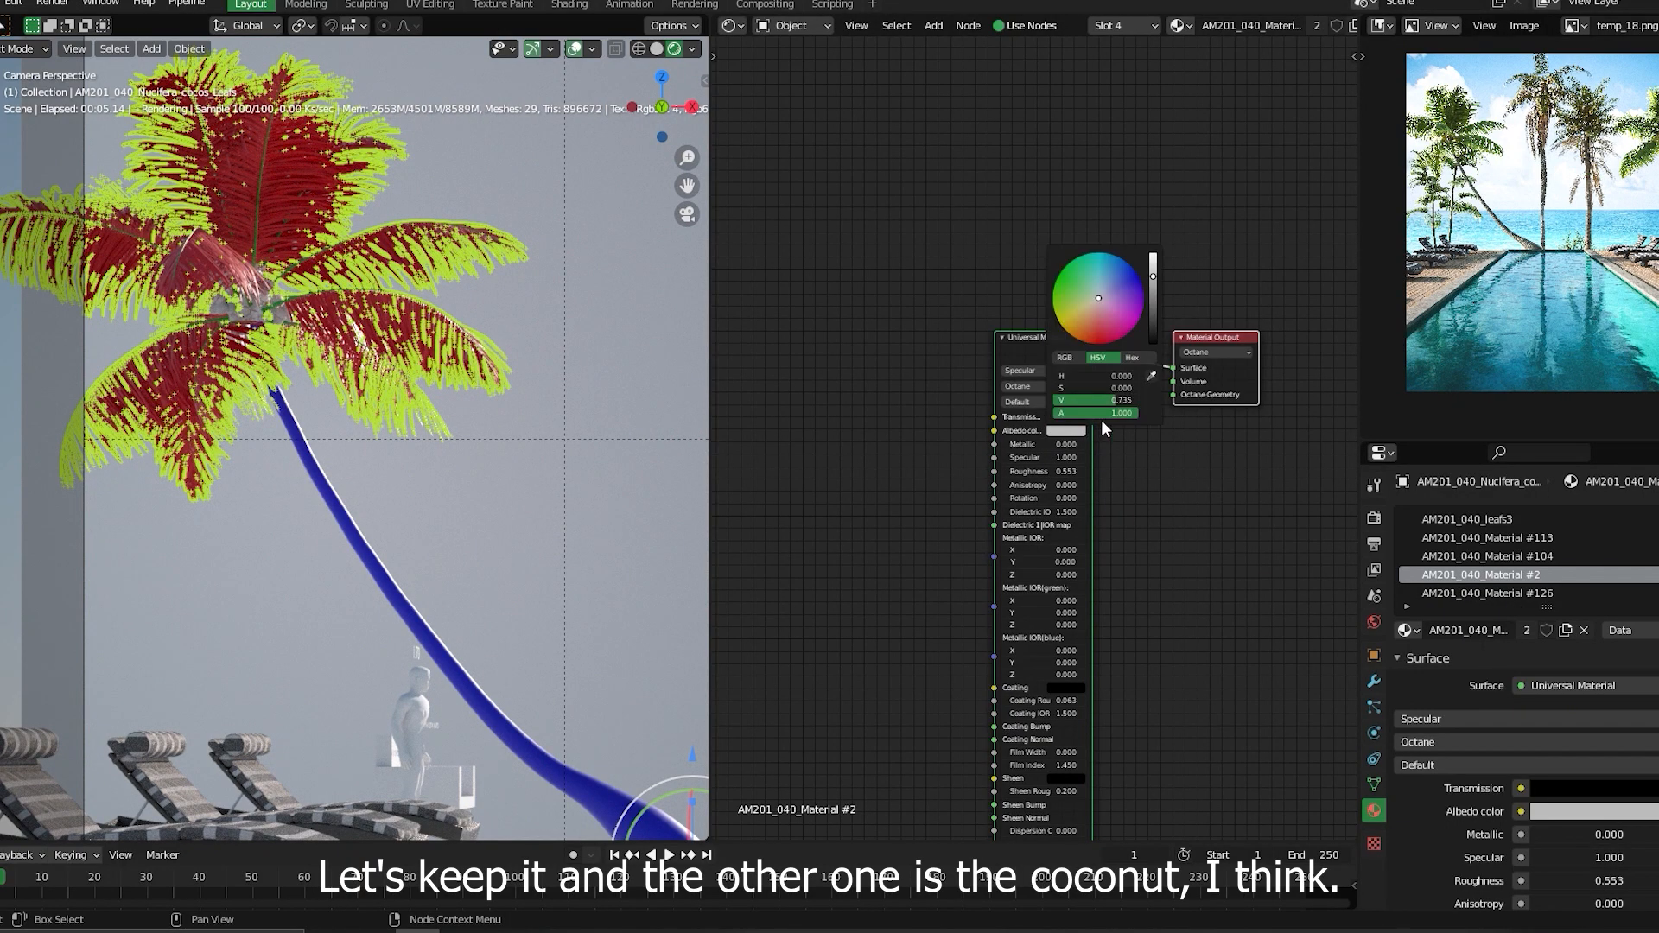
mouse_move(1101, 295)
mouse_down()
mouse_move(1146, 340)
mouse_move(1118, 329)
mouse_move(1149, 346)
mouse_move(1153, 332)
mouse_up()
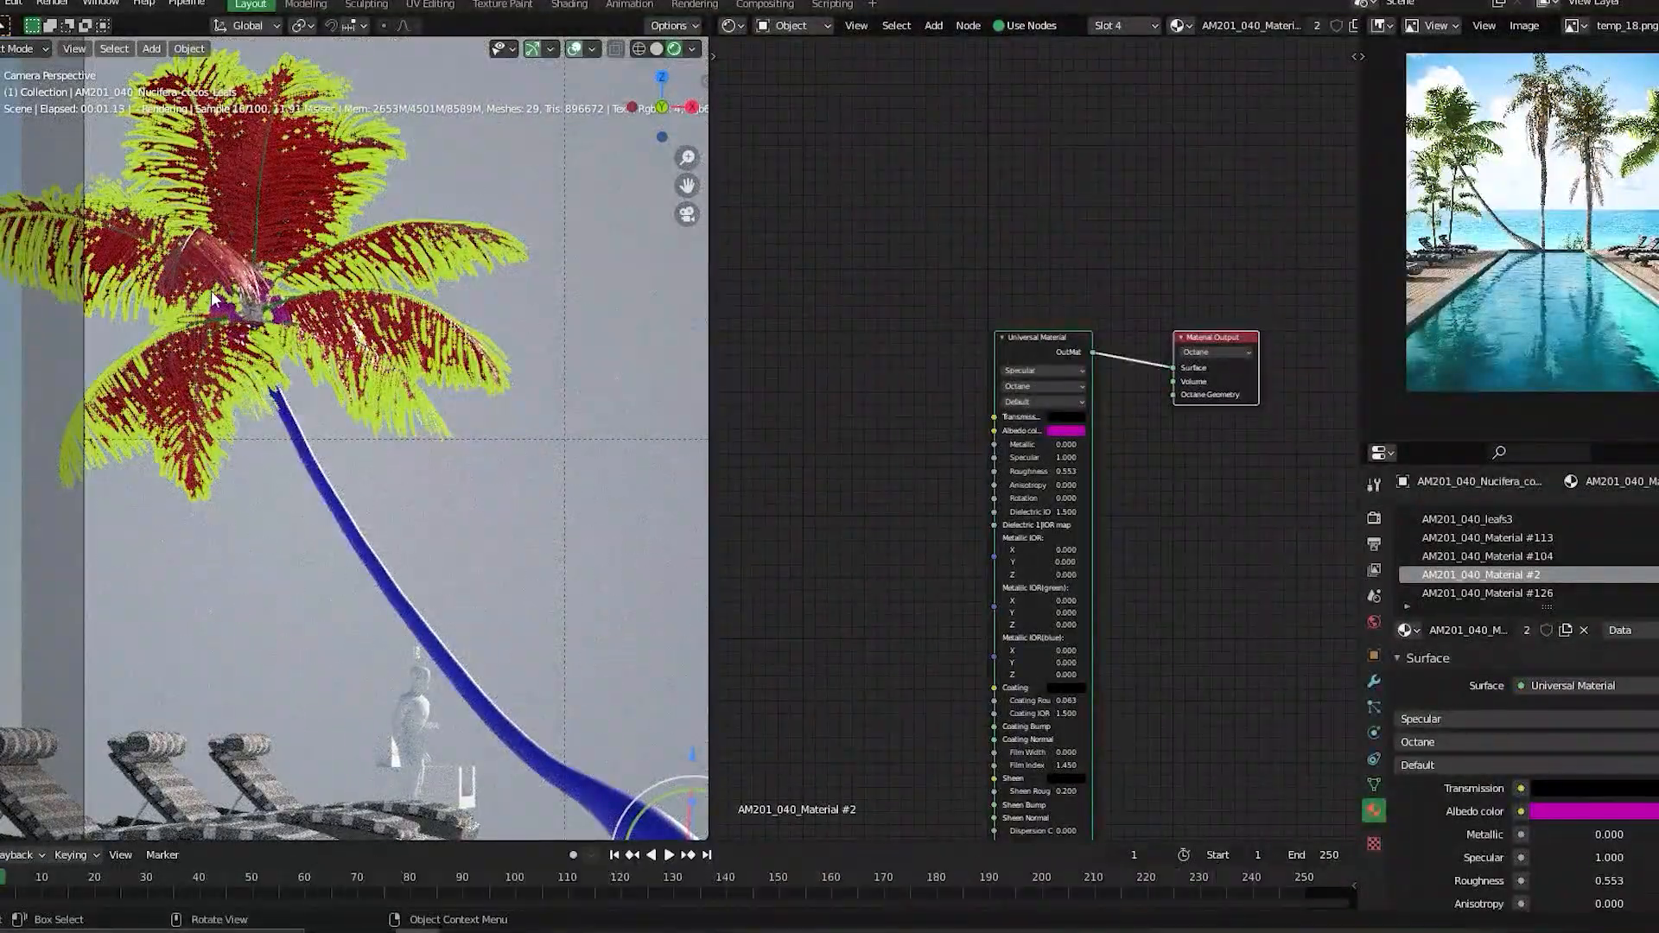
- Test AM201_040_Material #126 with a purple albedo color, and remove its material slot
click(1507, 593)
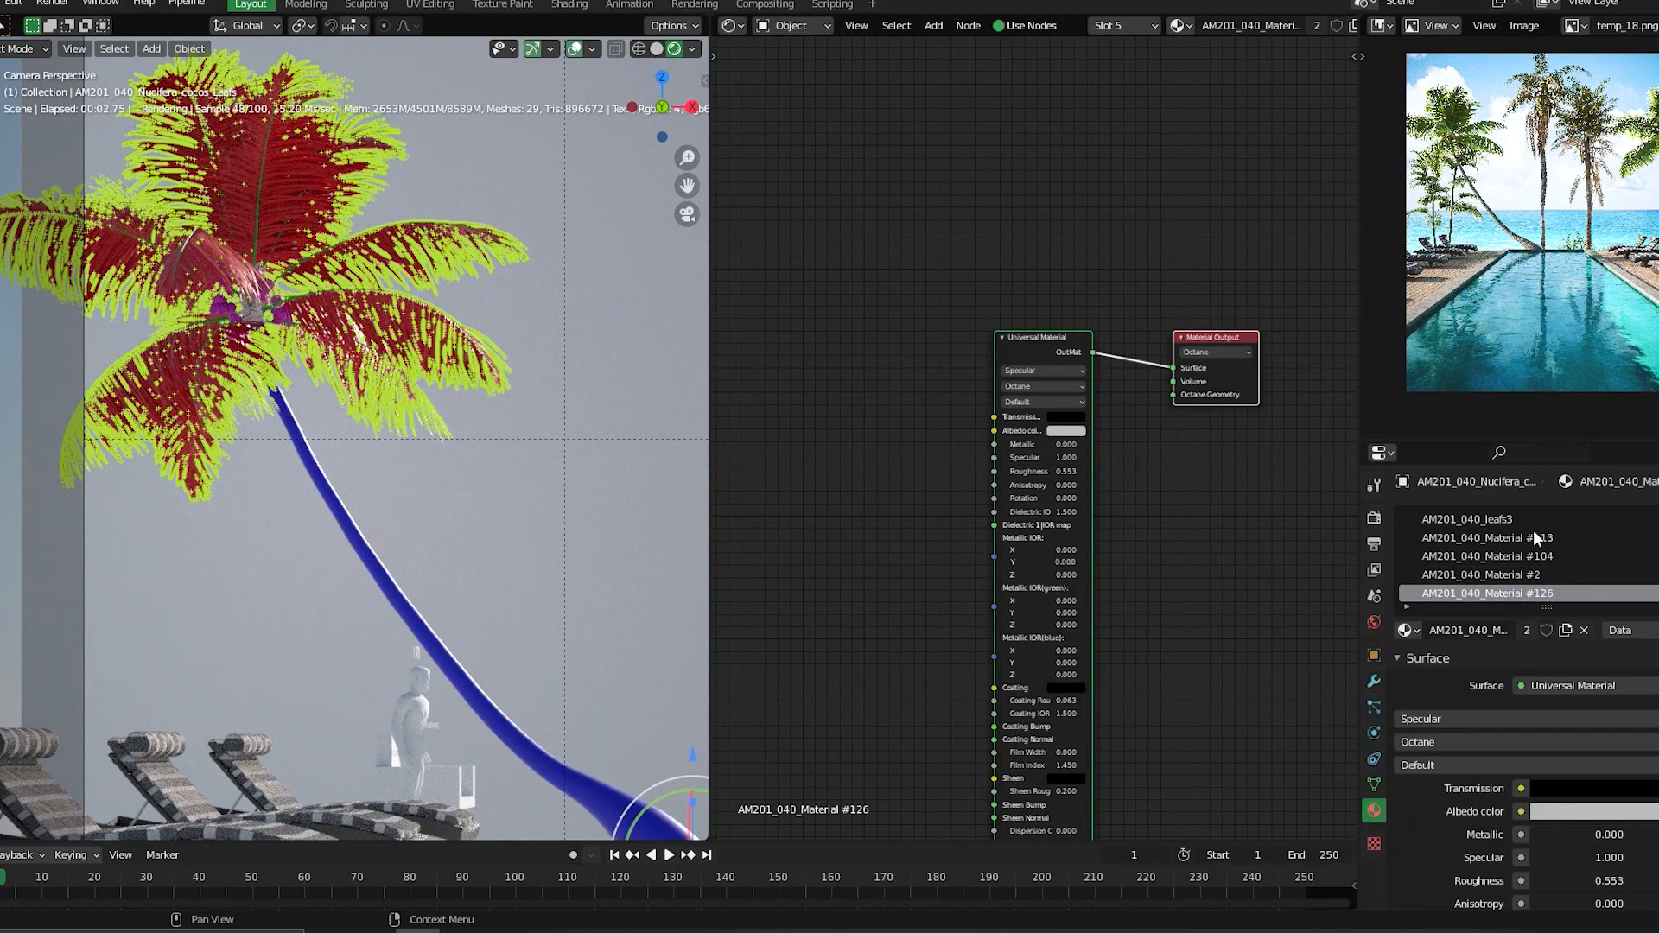
scroll(1533, 530, down, 1)
scroll(1534, 536, down, 1)
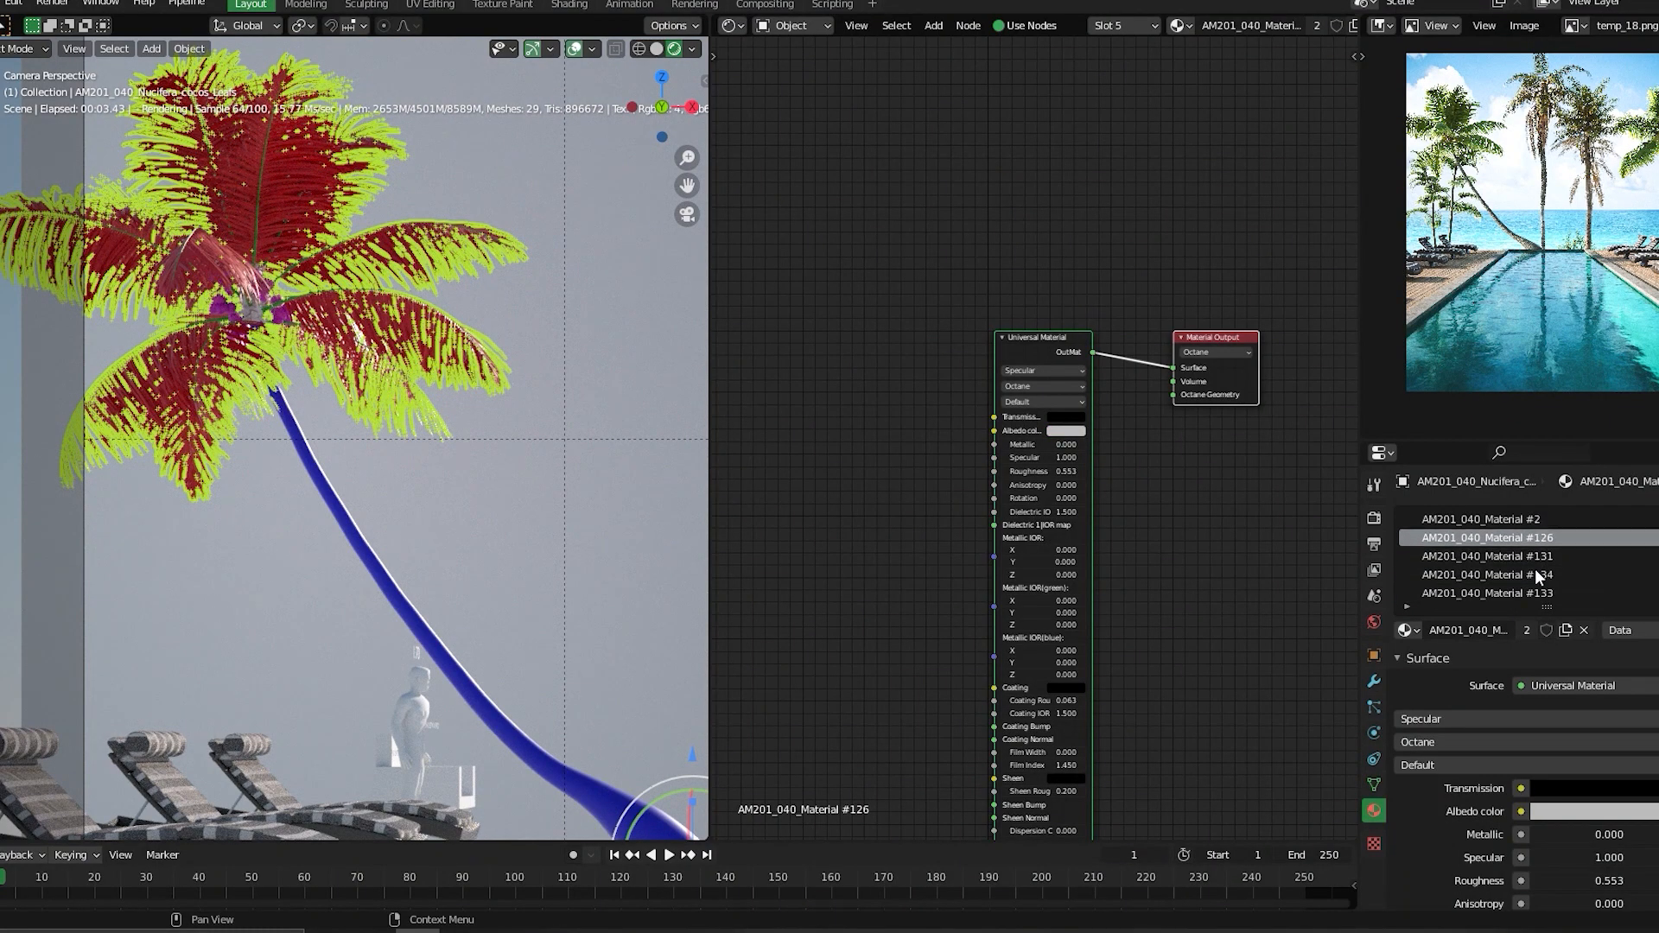
click(1070, 431)
mouse_move(1094, 299)
mouse_down()
mouse_move(1058, 325)
mouse_move(1032, 297)
mouse_move(1045, 230)
mouse_move(1189, 241)
mouse_move(1204, 356)
mouse_move(1225, 304)
mouse_move(1253, 397)
mouse_up()
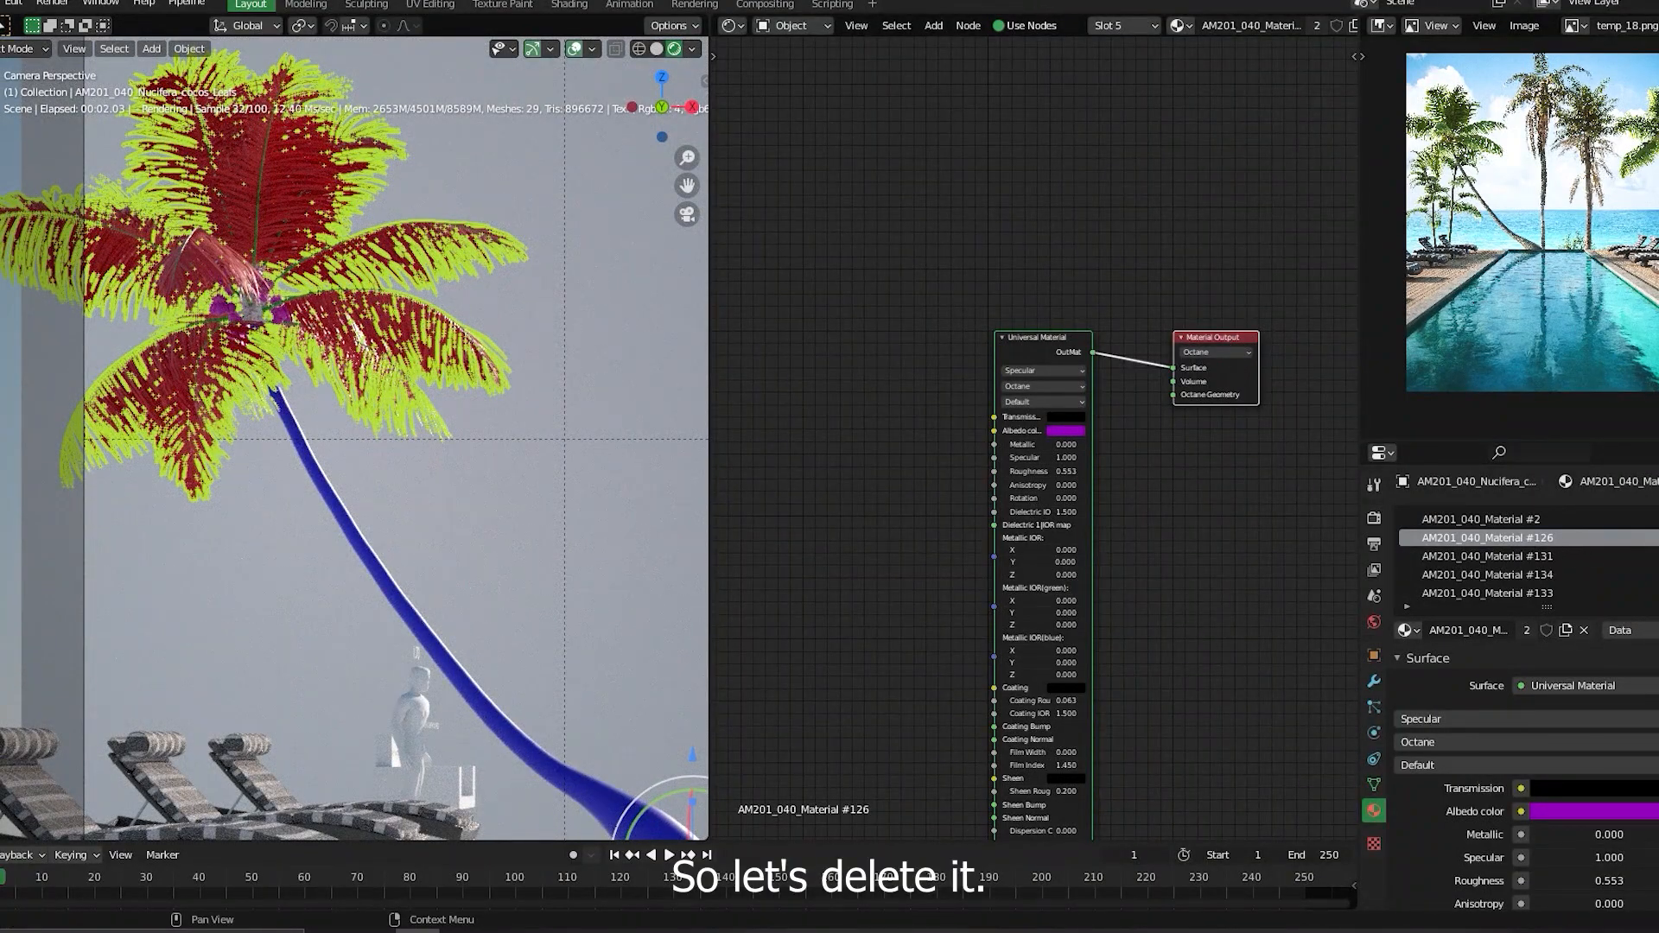
click(1641, 548)
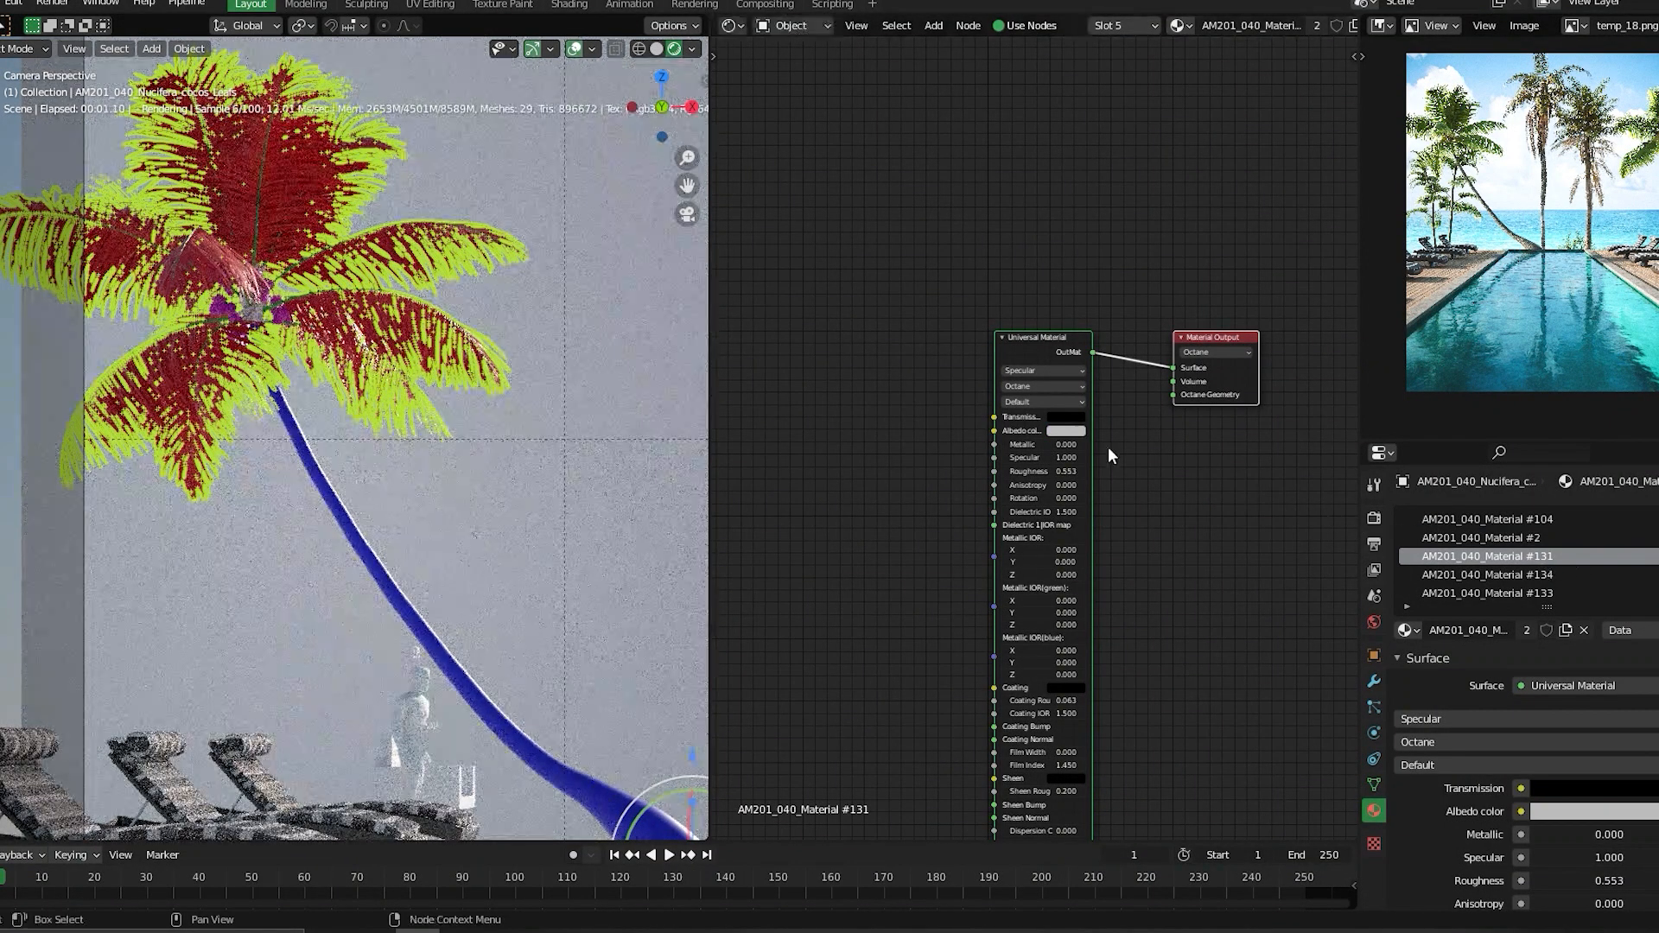
- Test AM201_040_Material #131 with a blue-violet albedo color, and remove its material slot
click(1068, 431)
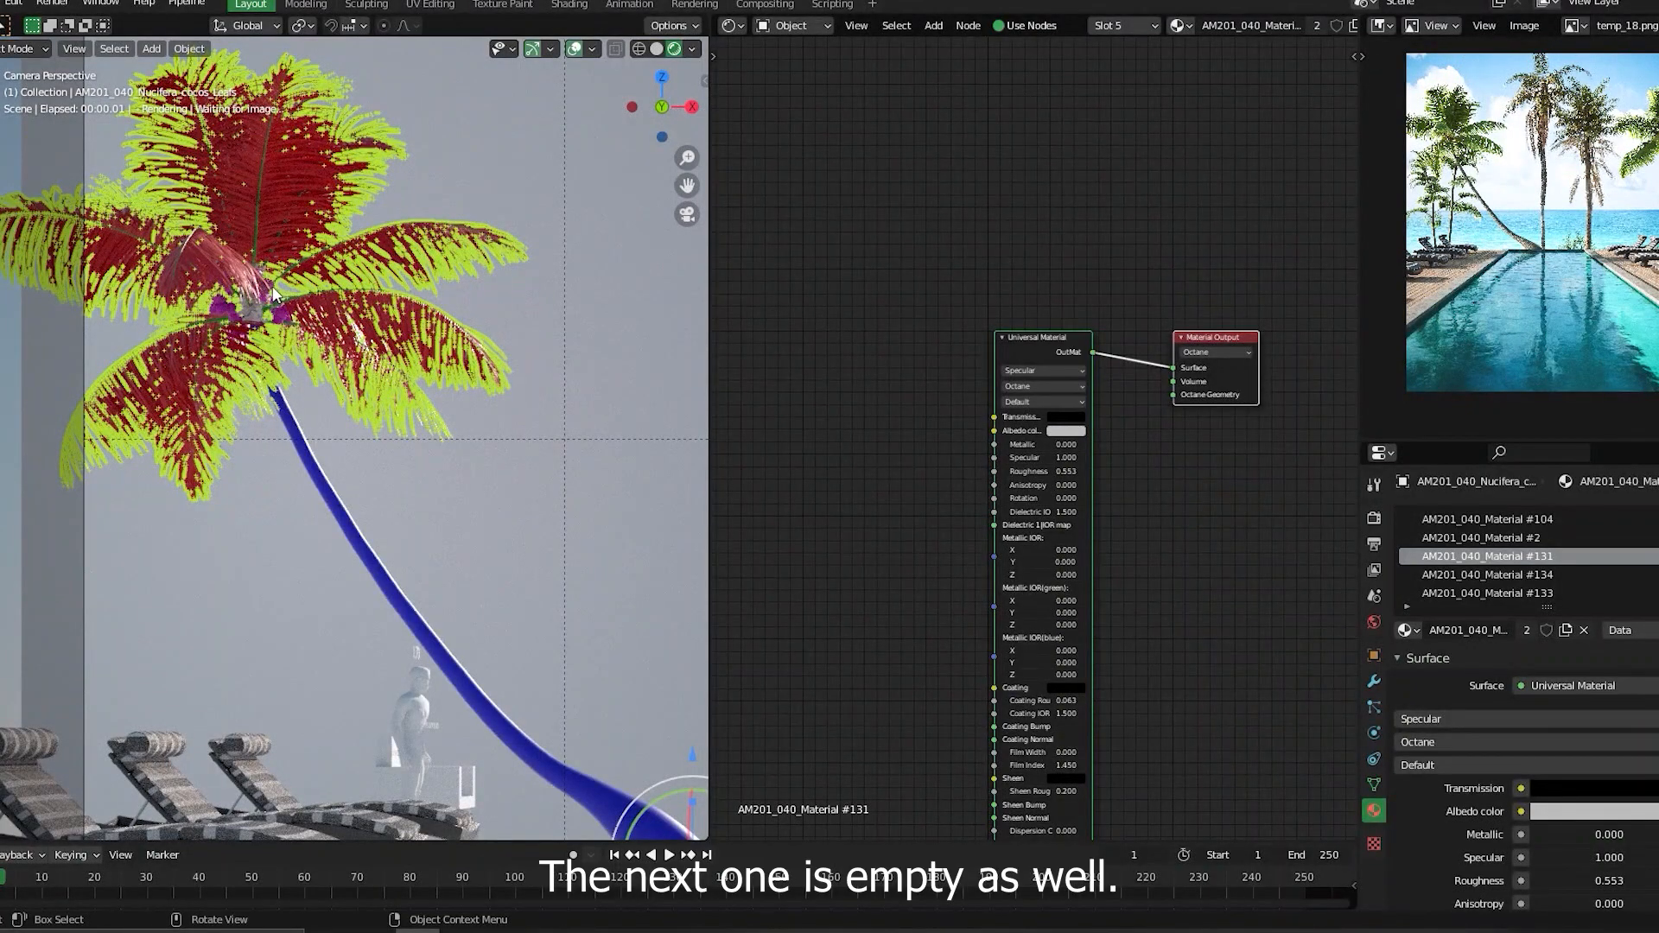
scroll(463, 462, up, 8)
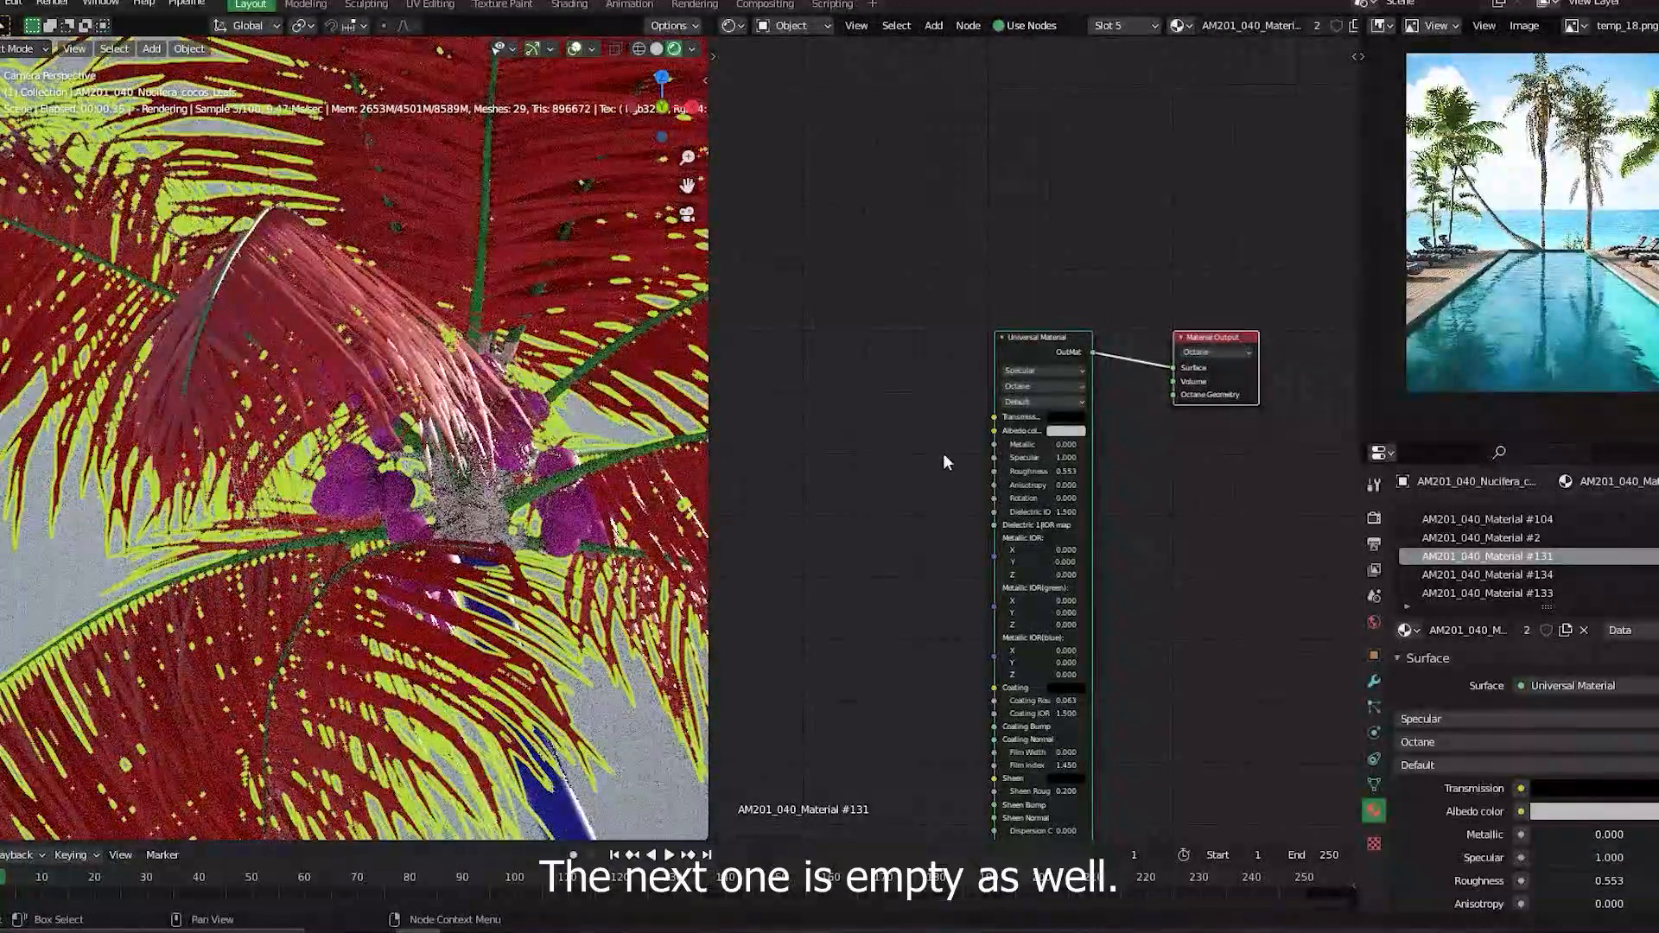
click(1063, 431)
click(1089, 345)
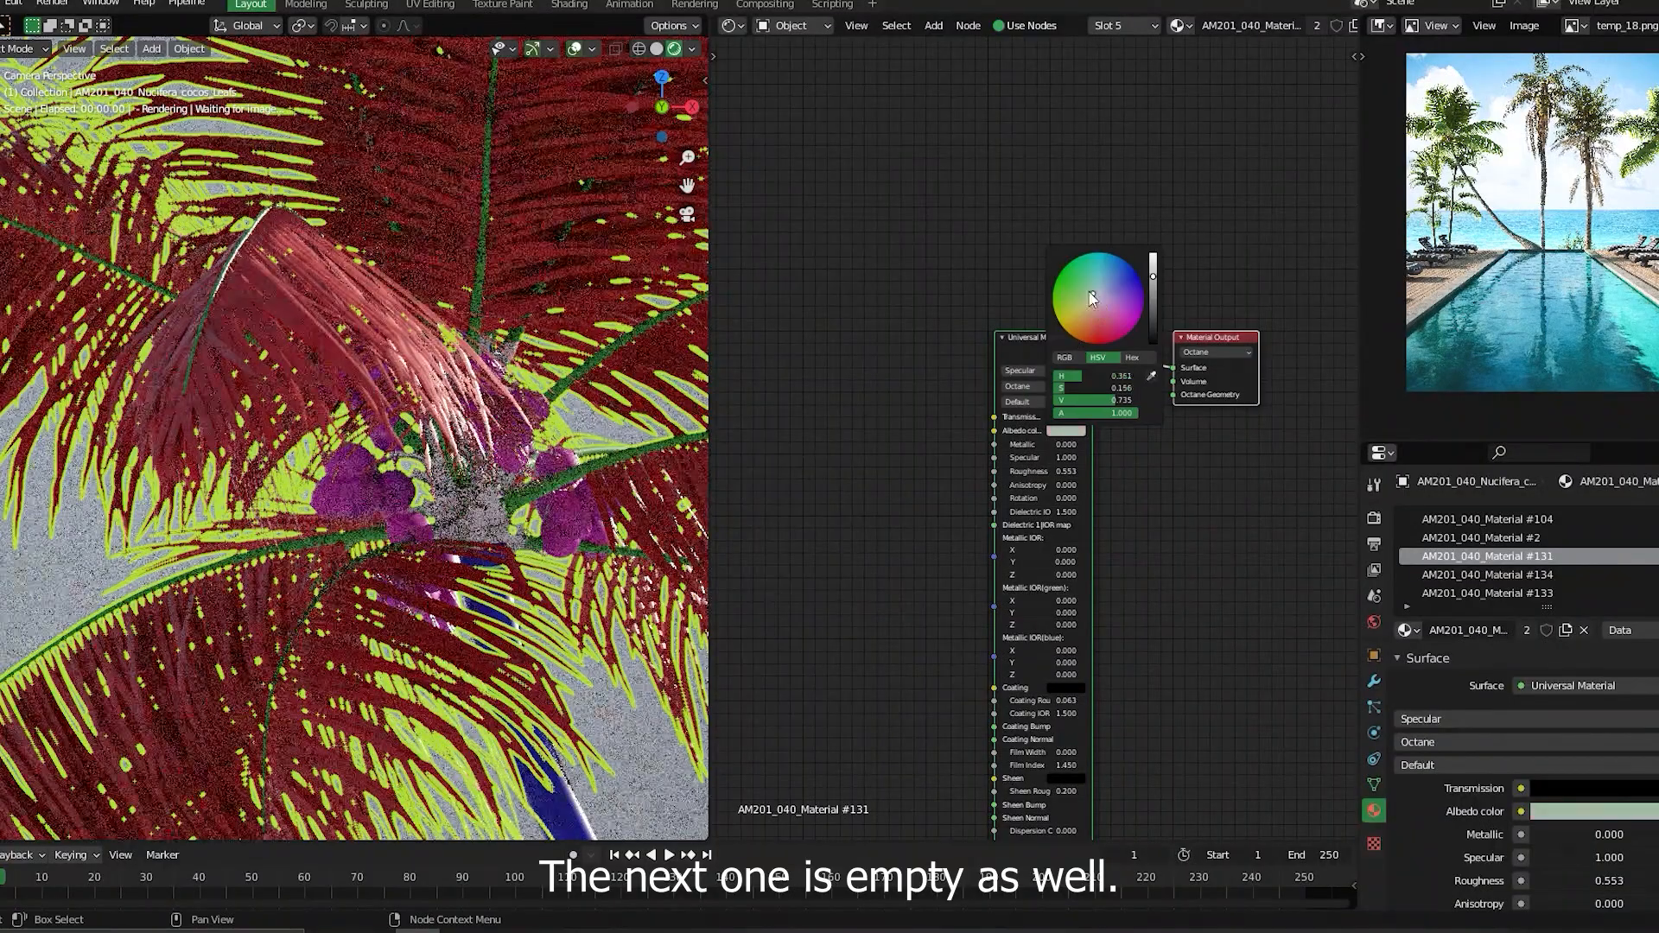
mouse_move(1072, 449)
mouse_down()
mouse_move(1260, 355)
mouse_move(1303, 302)
mouse_move(1174, 472)
mouse_move(1145, 490)
mouse_move(1253, 282)
mouse_up()
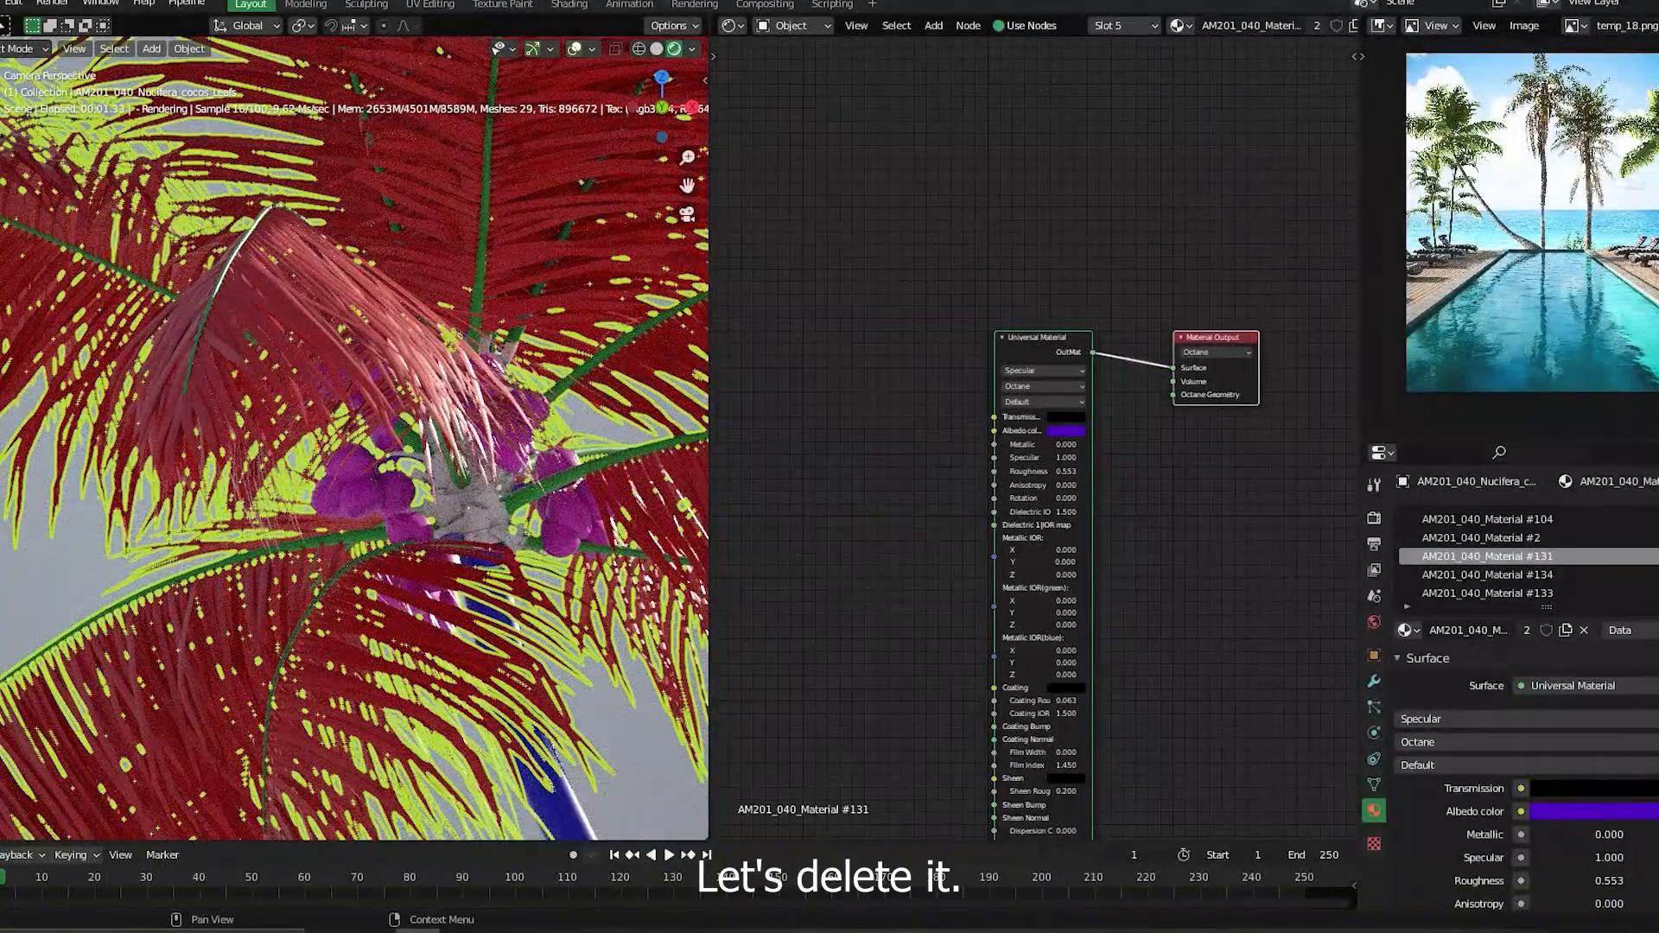
click(1658, 538)
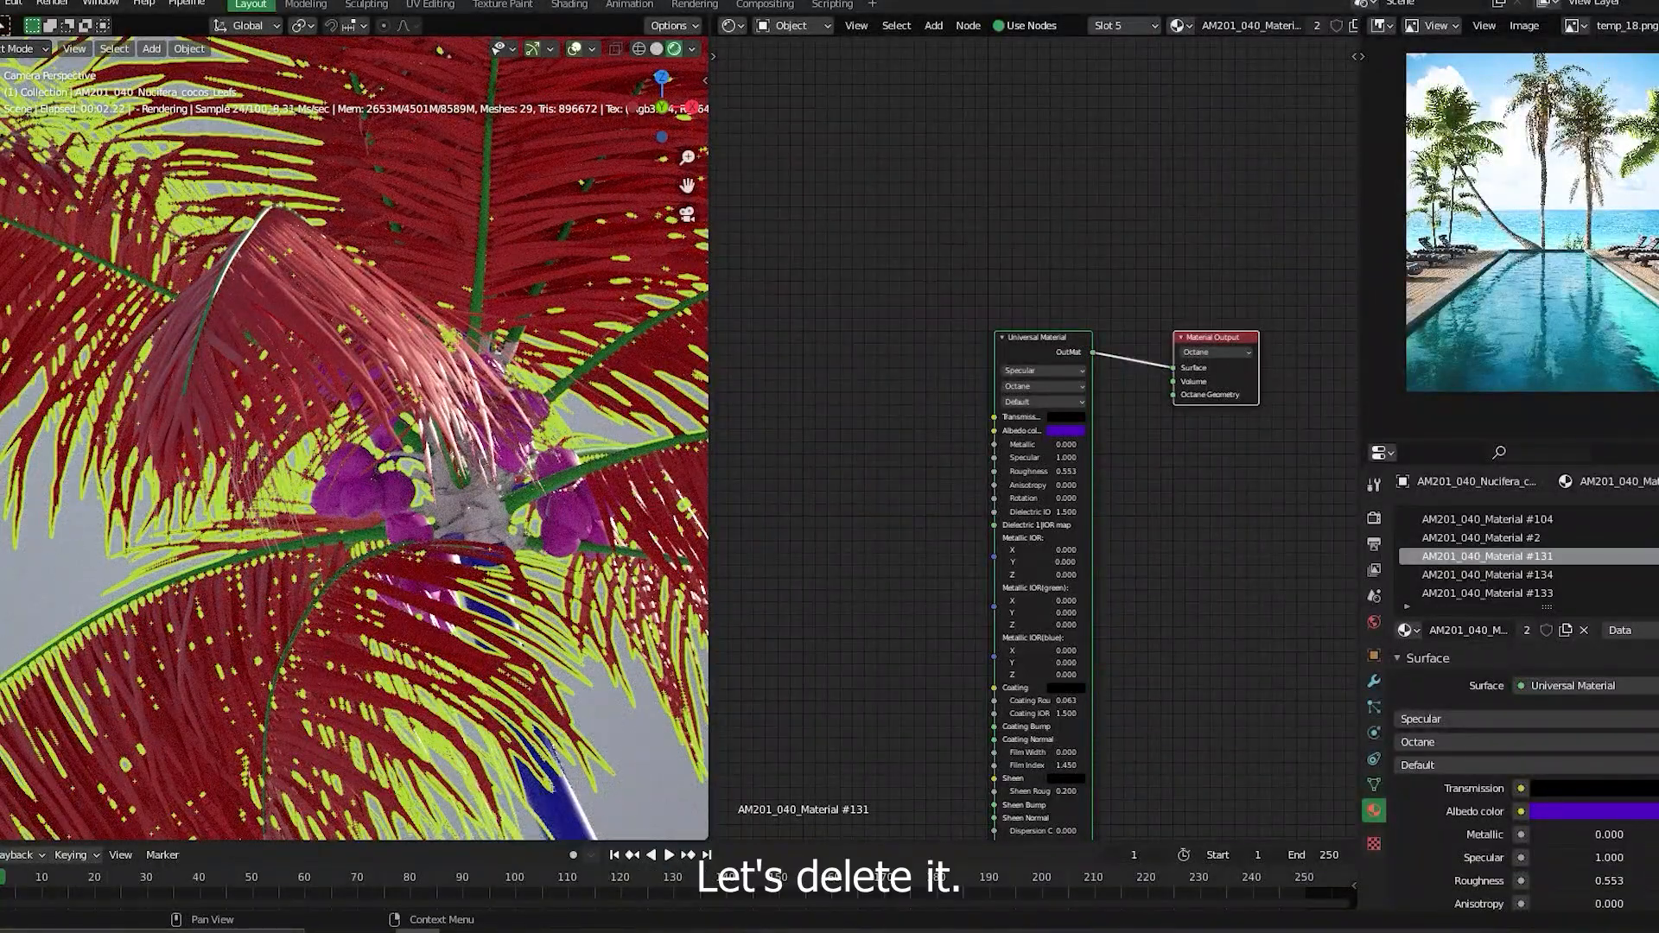
- Test AM201_040_Material #134 with a green albedo color, and remove its material slot
click(1540, 592)
click(1541, 576)
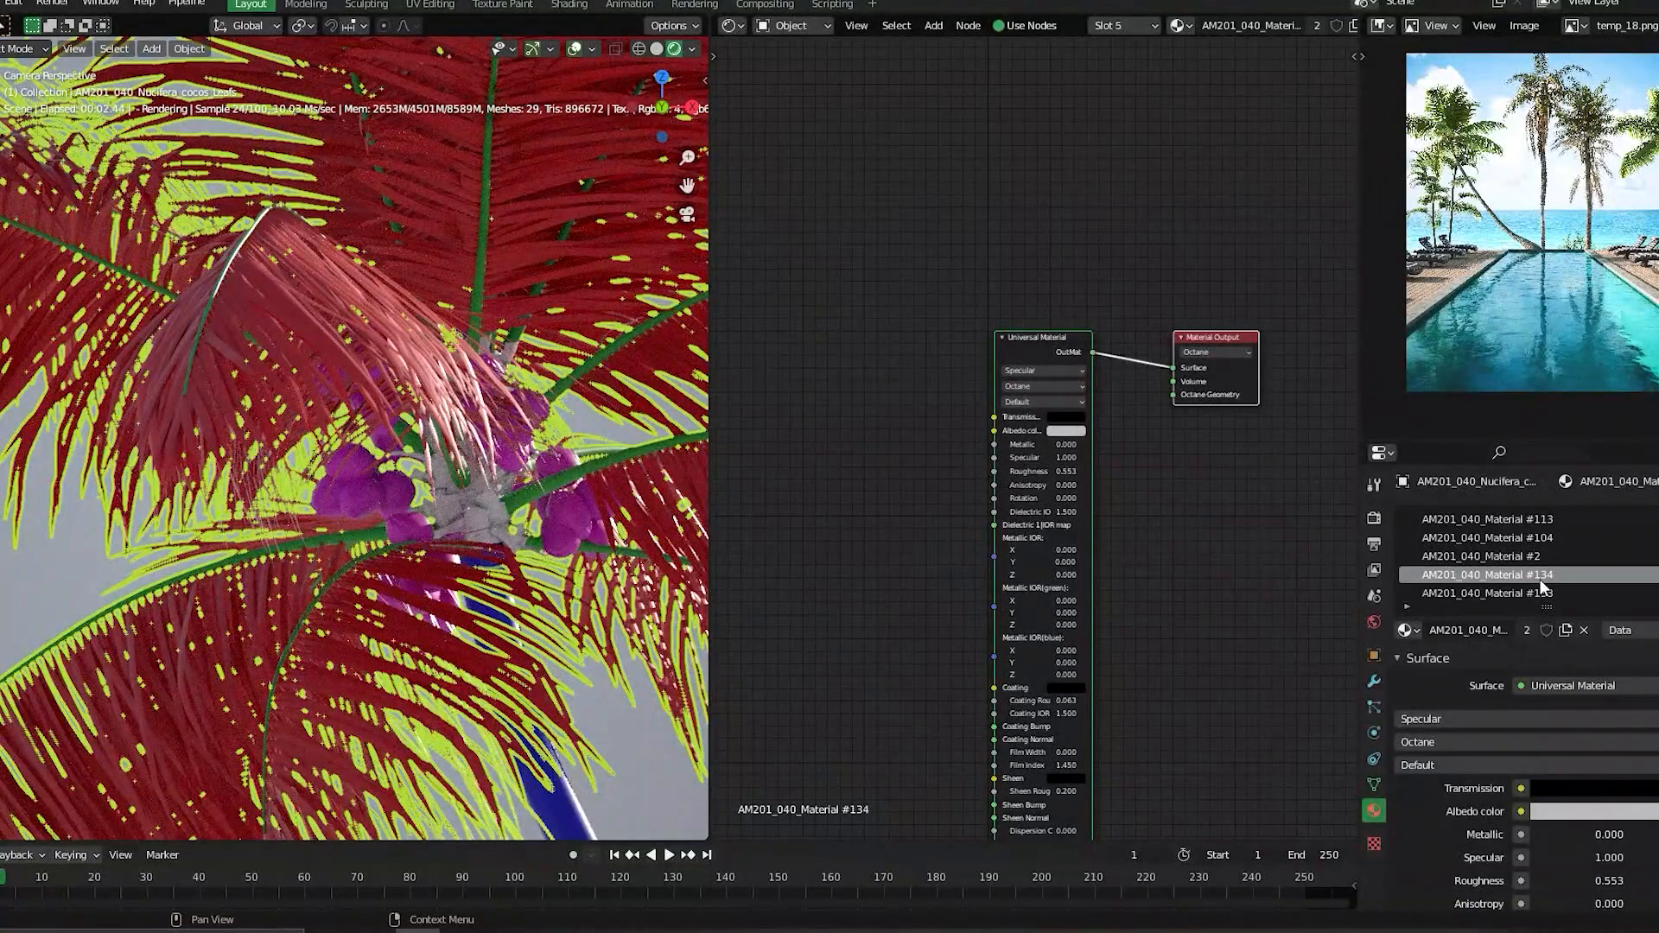
click(1072, 427)
drag(1097, 294, 1007, 278)
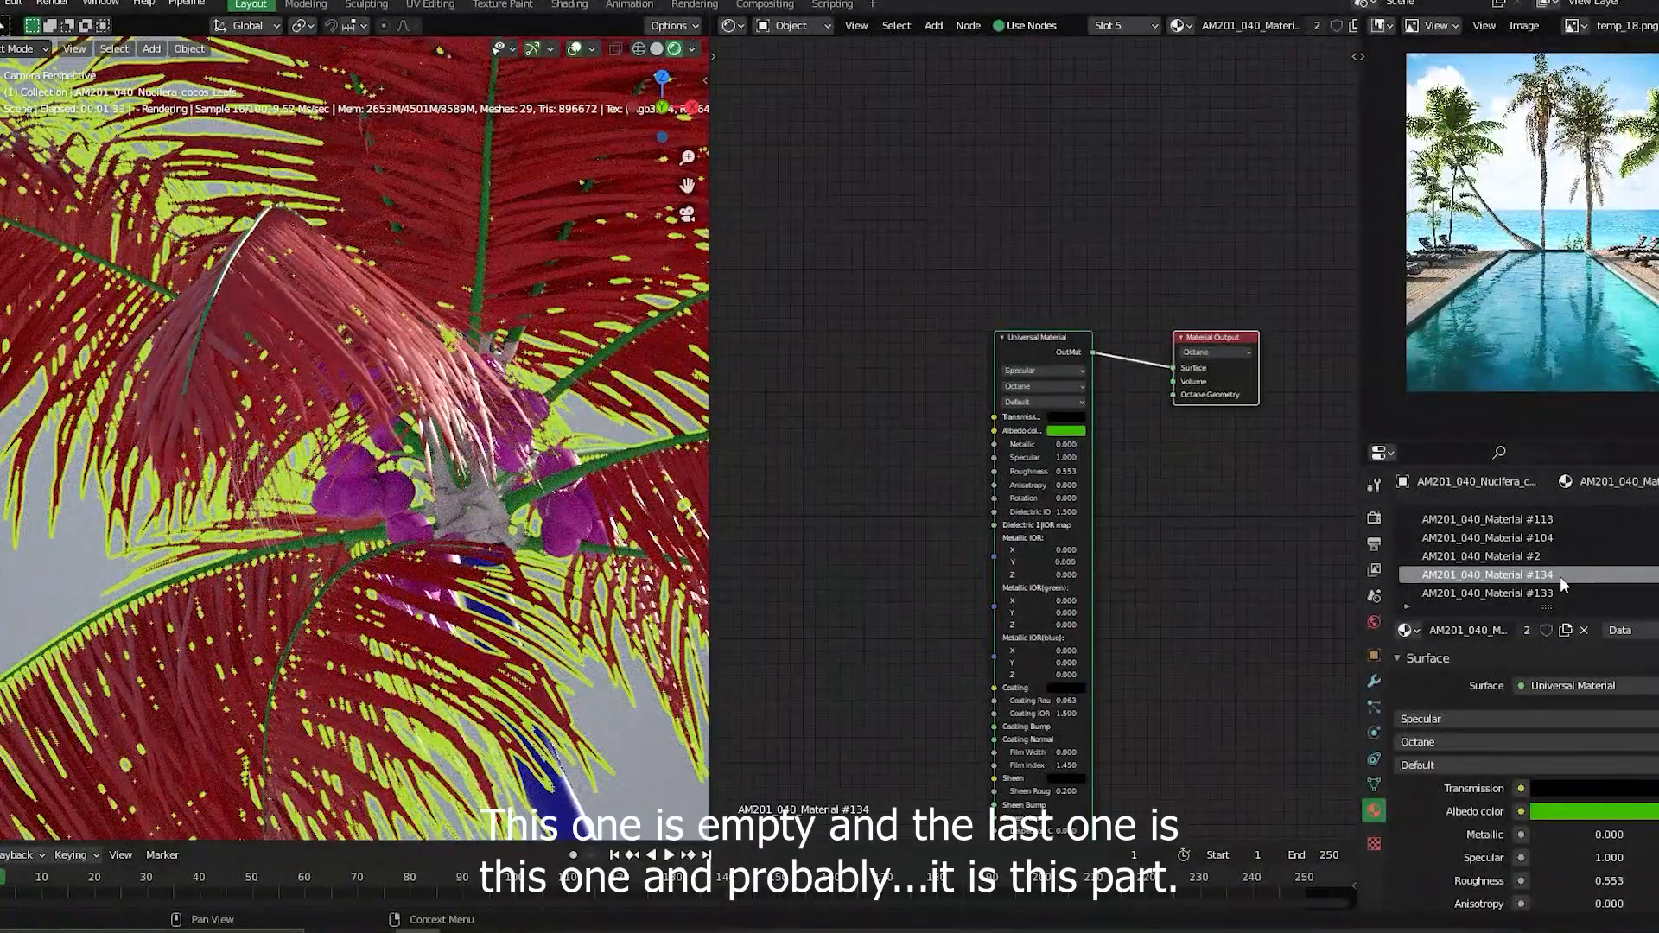
- Set the albedo color of AM201_040_Material #133 to magenta
click(1536, 593)
scroll(1568, 584, down, 2)
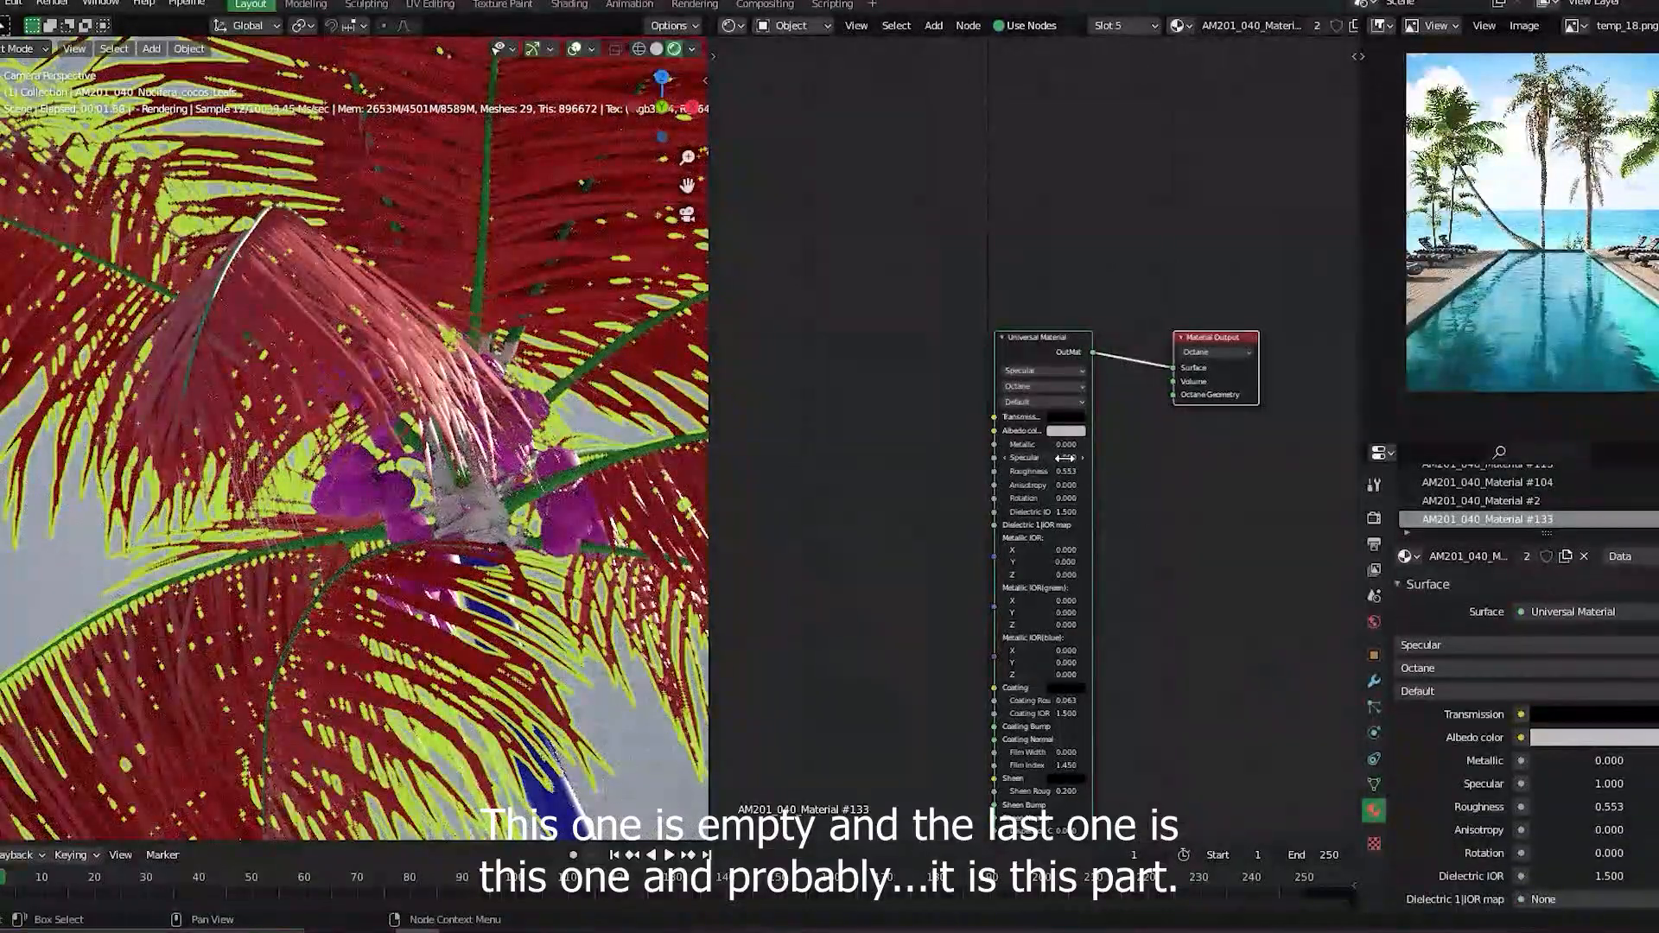
click(1064, 432)
click(1122, 337)
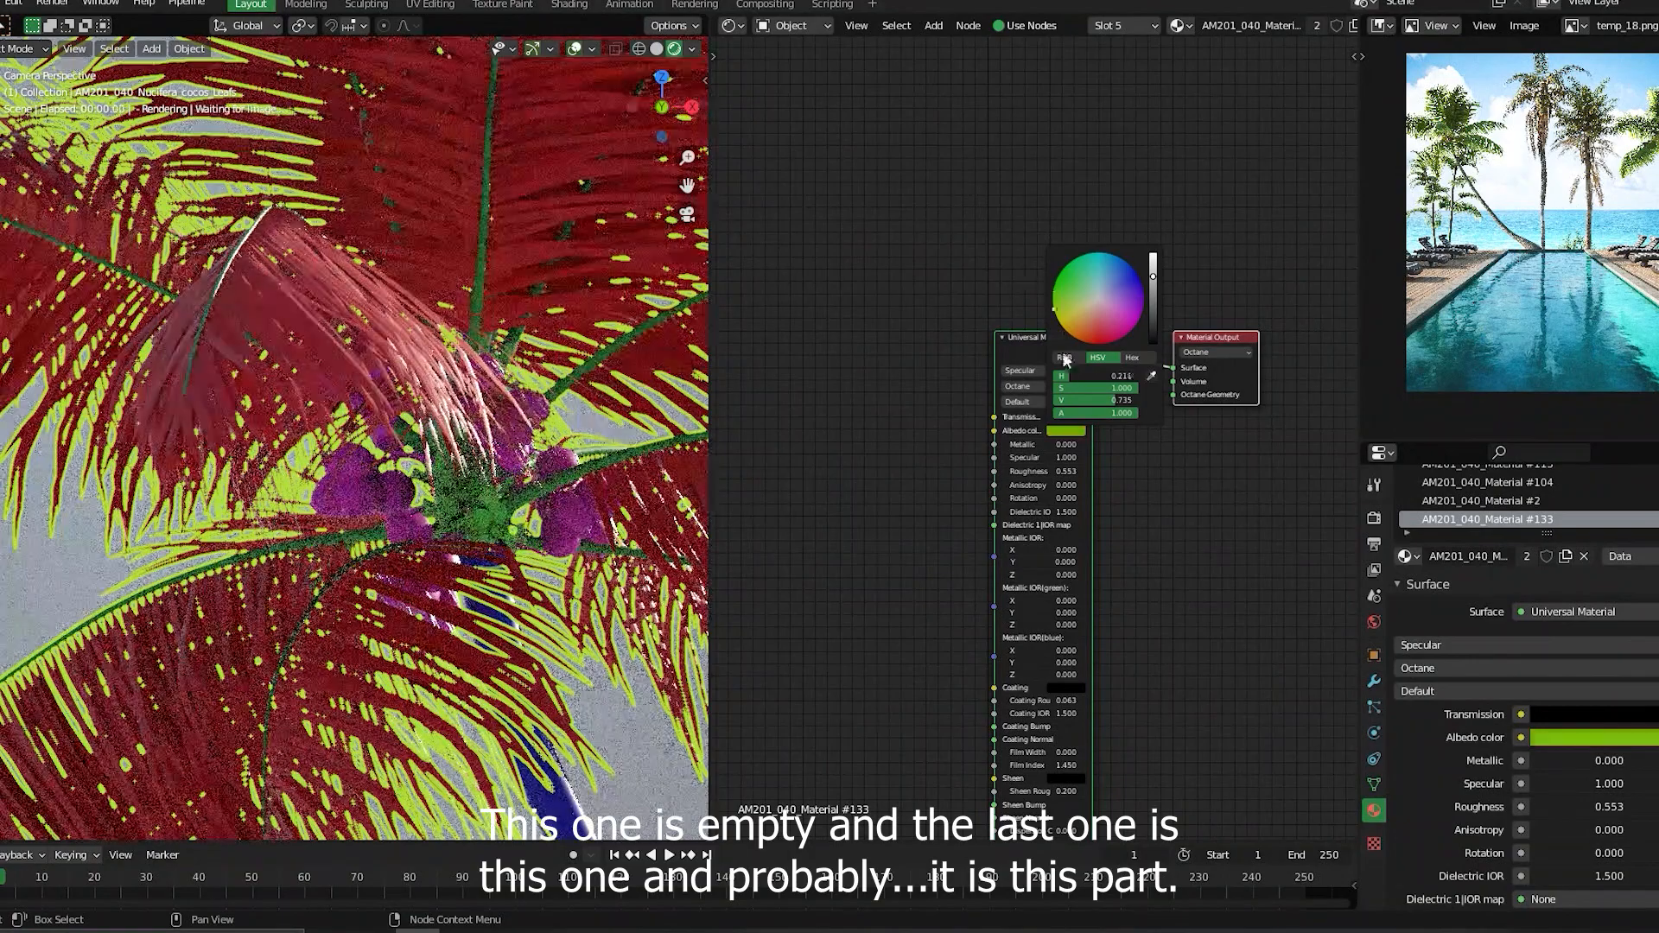
drag(1221, 404, 1155, 356)
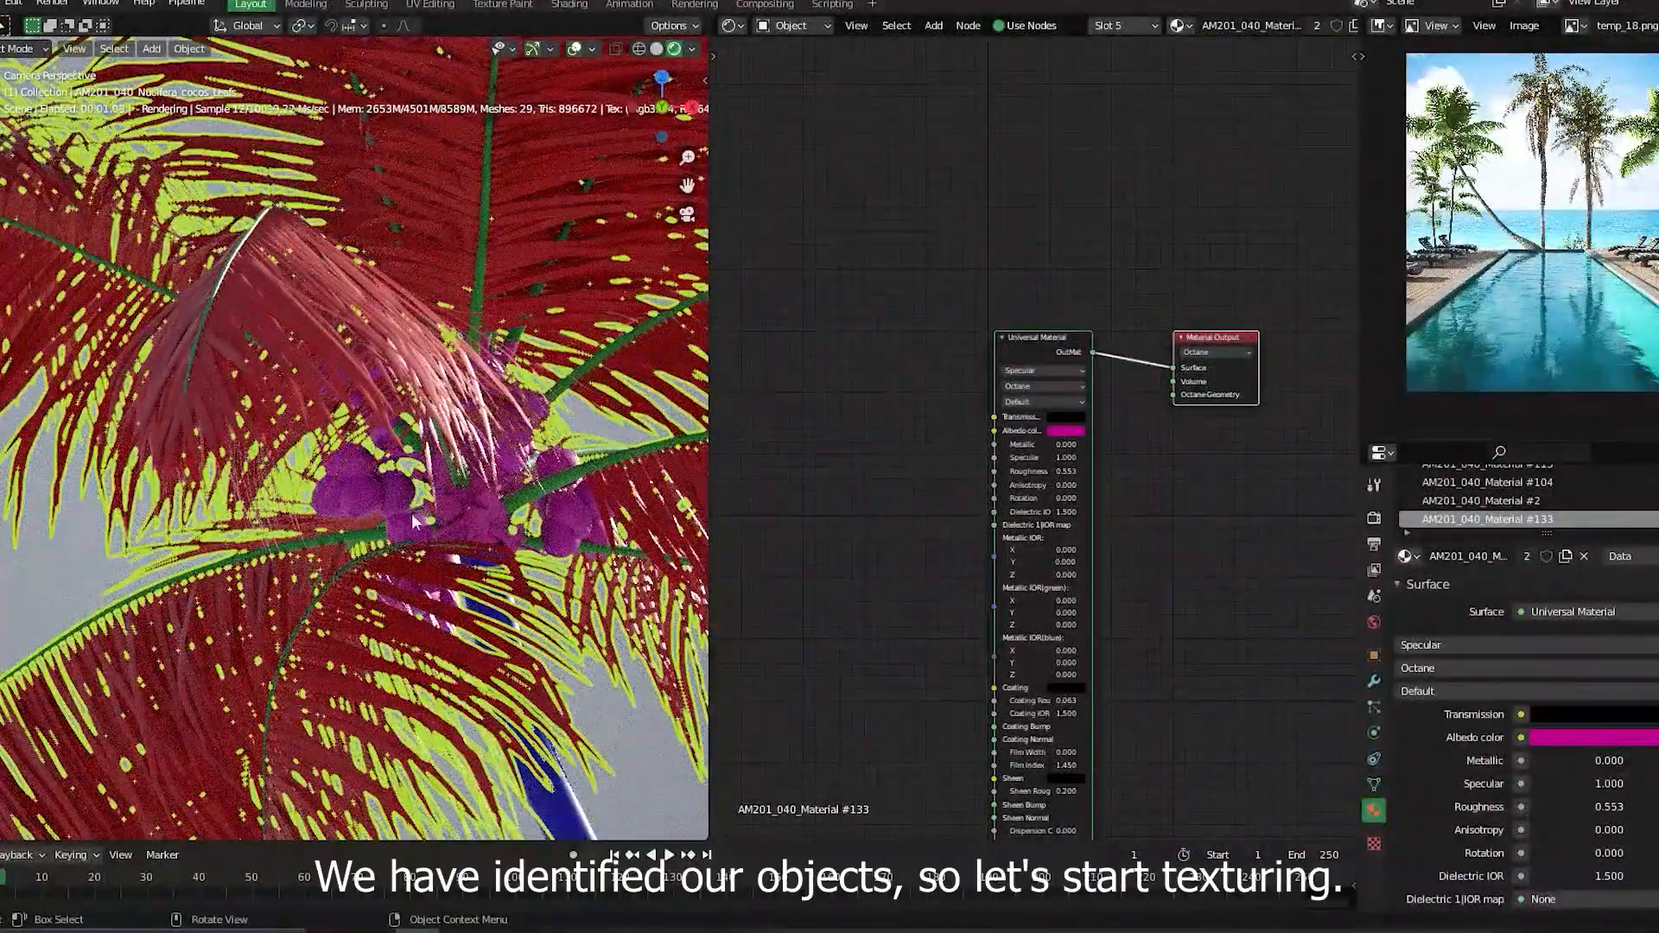
- Import the Cocos_Nucifera_Palm_Leaf_03 and Palm_Leaf_02 images from the textures folder into the AM201_040_leafs3 node tree
scroll(1562, 498, up, 2)
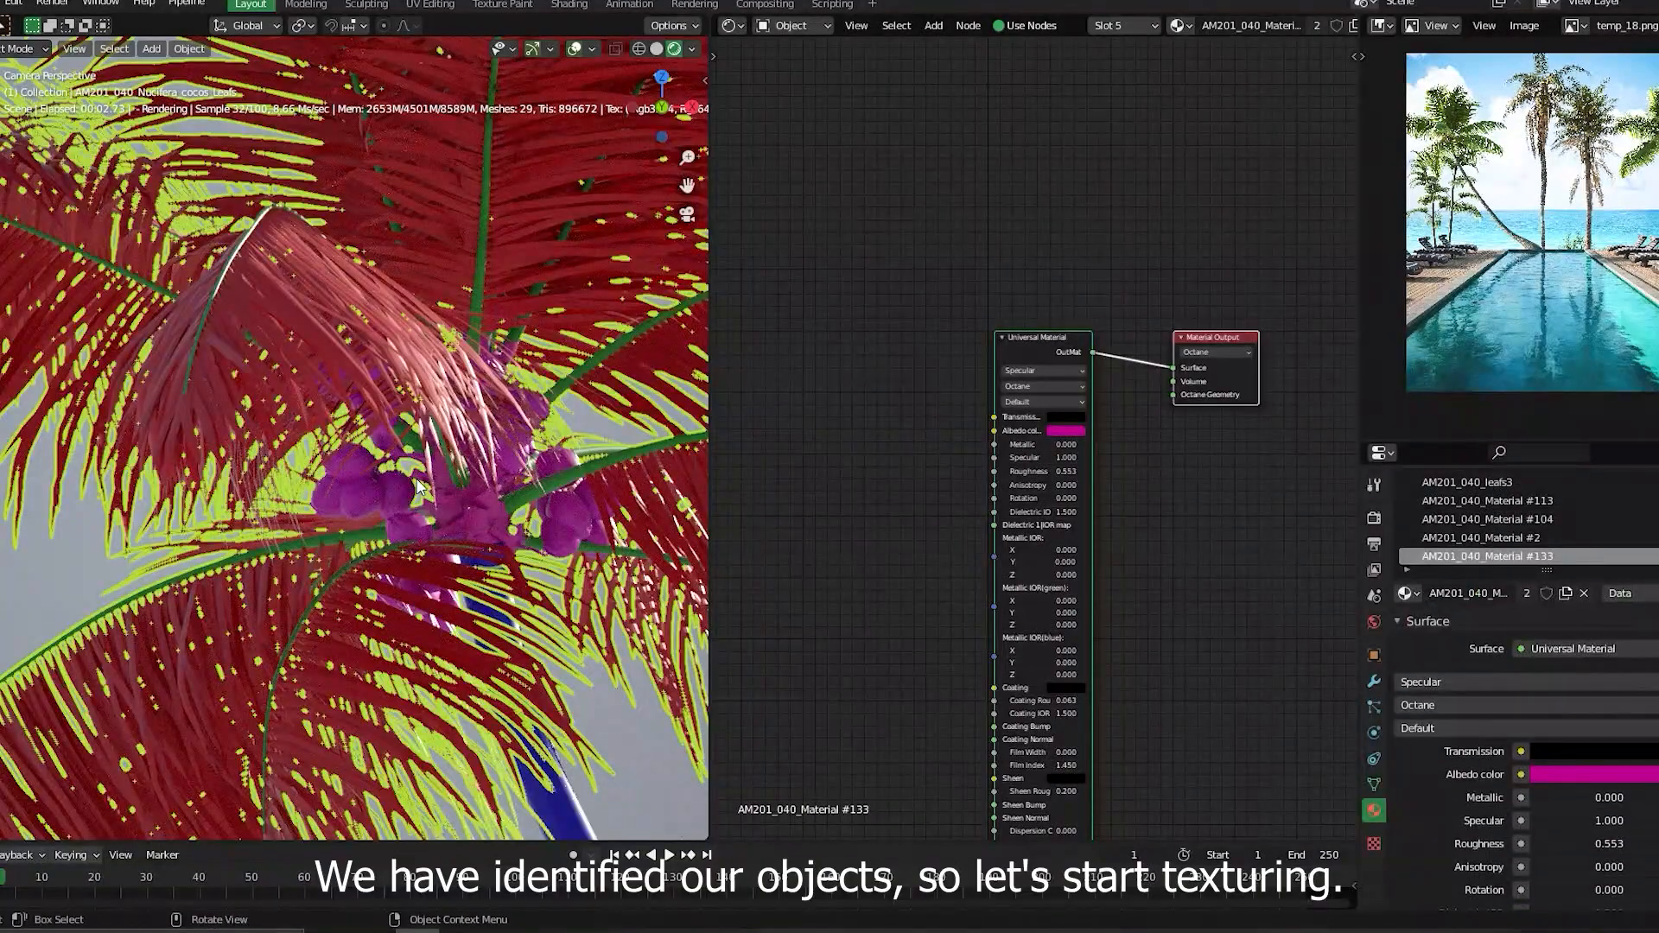
scroll(1467, 512, up, 2)
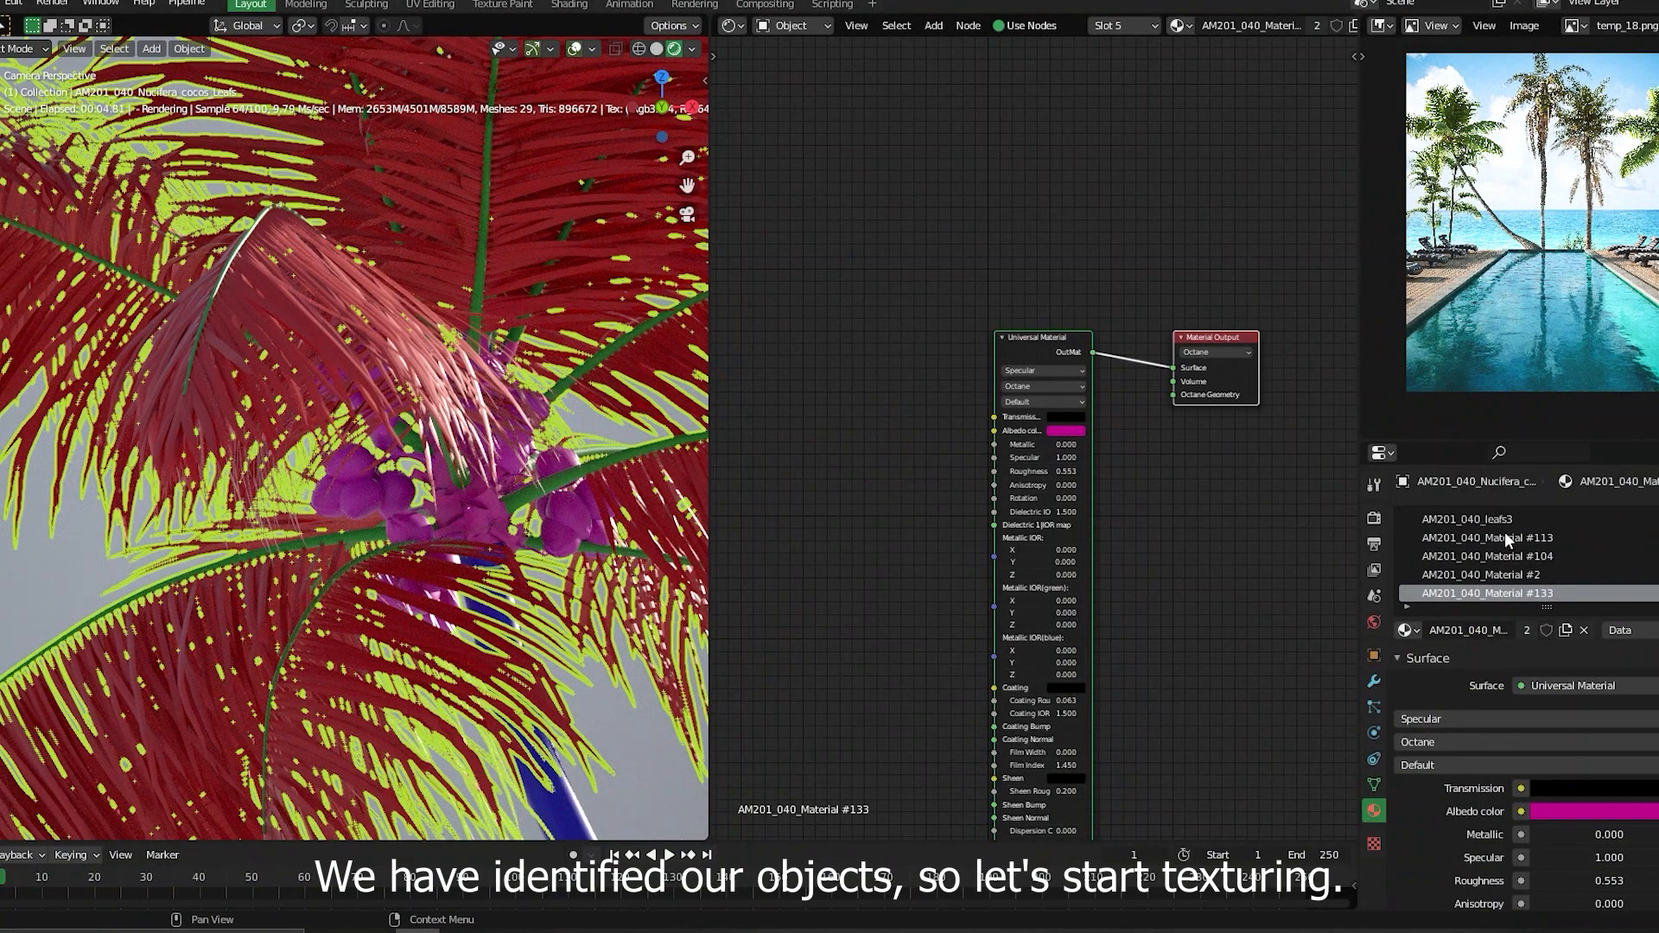
click(1471, 520)
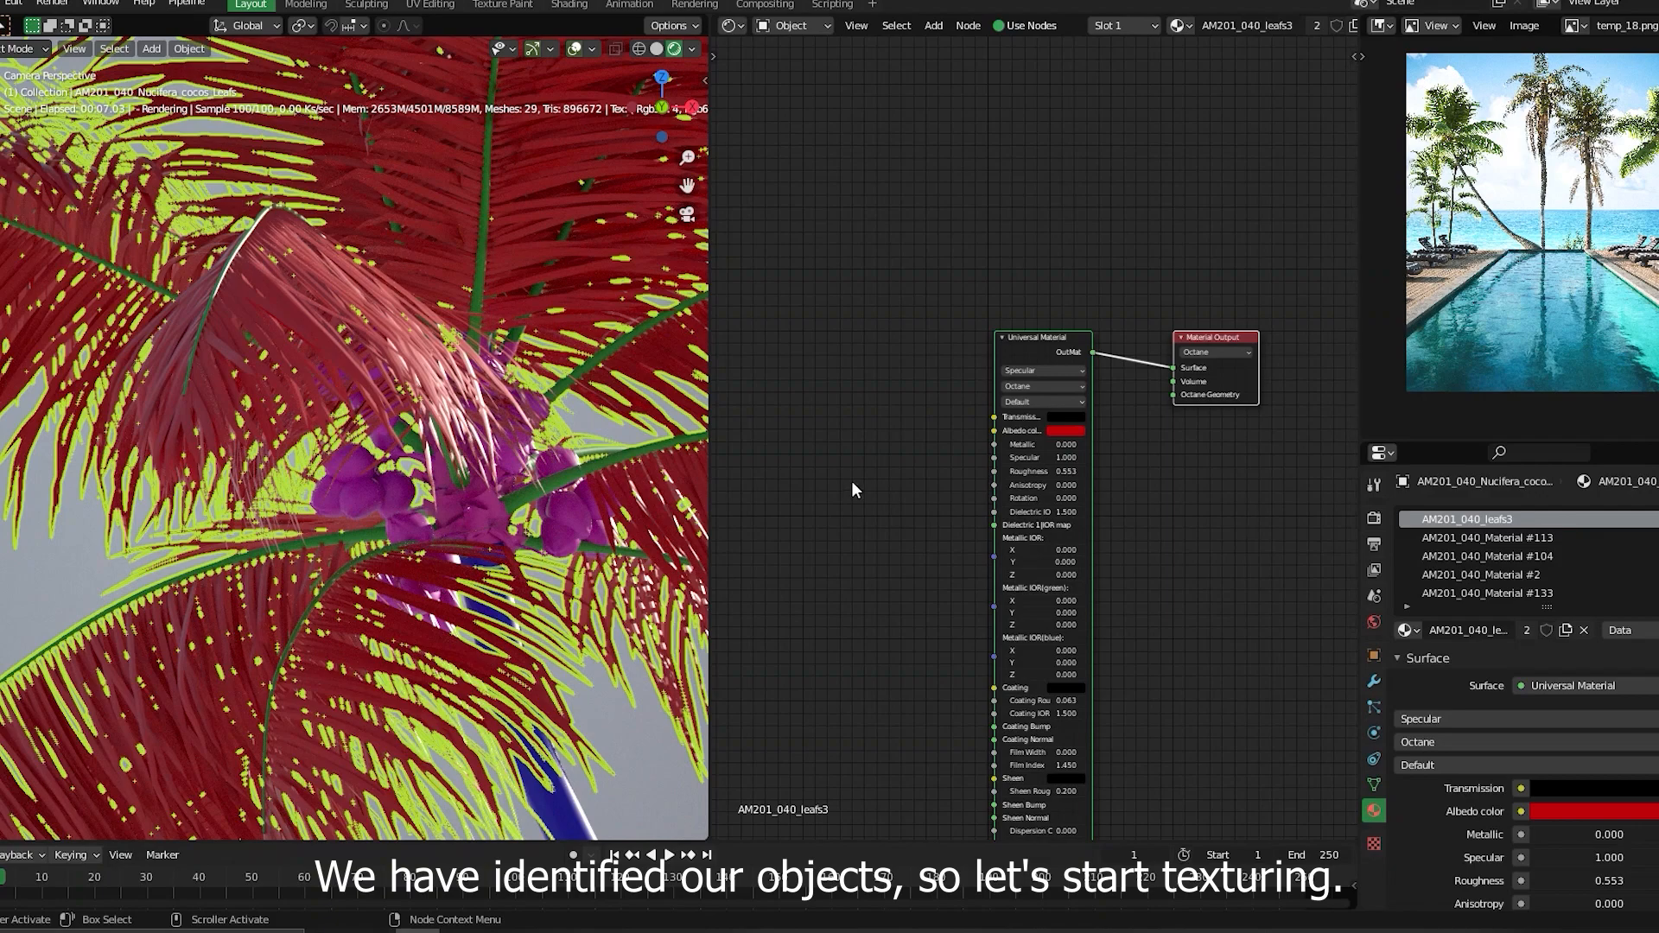
middle_drag(941, 496, 1030, 420)
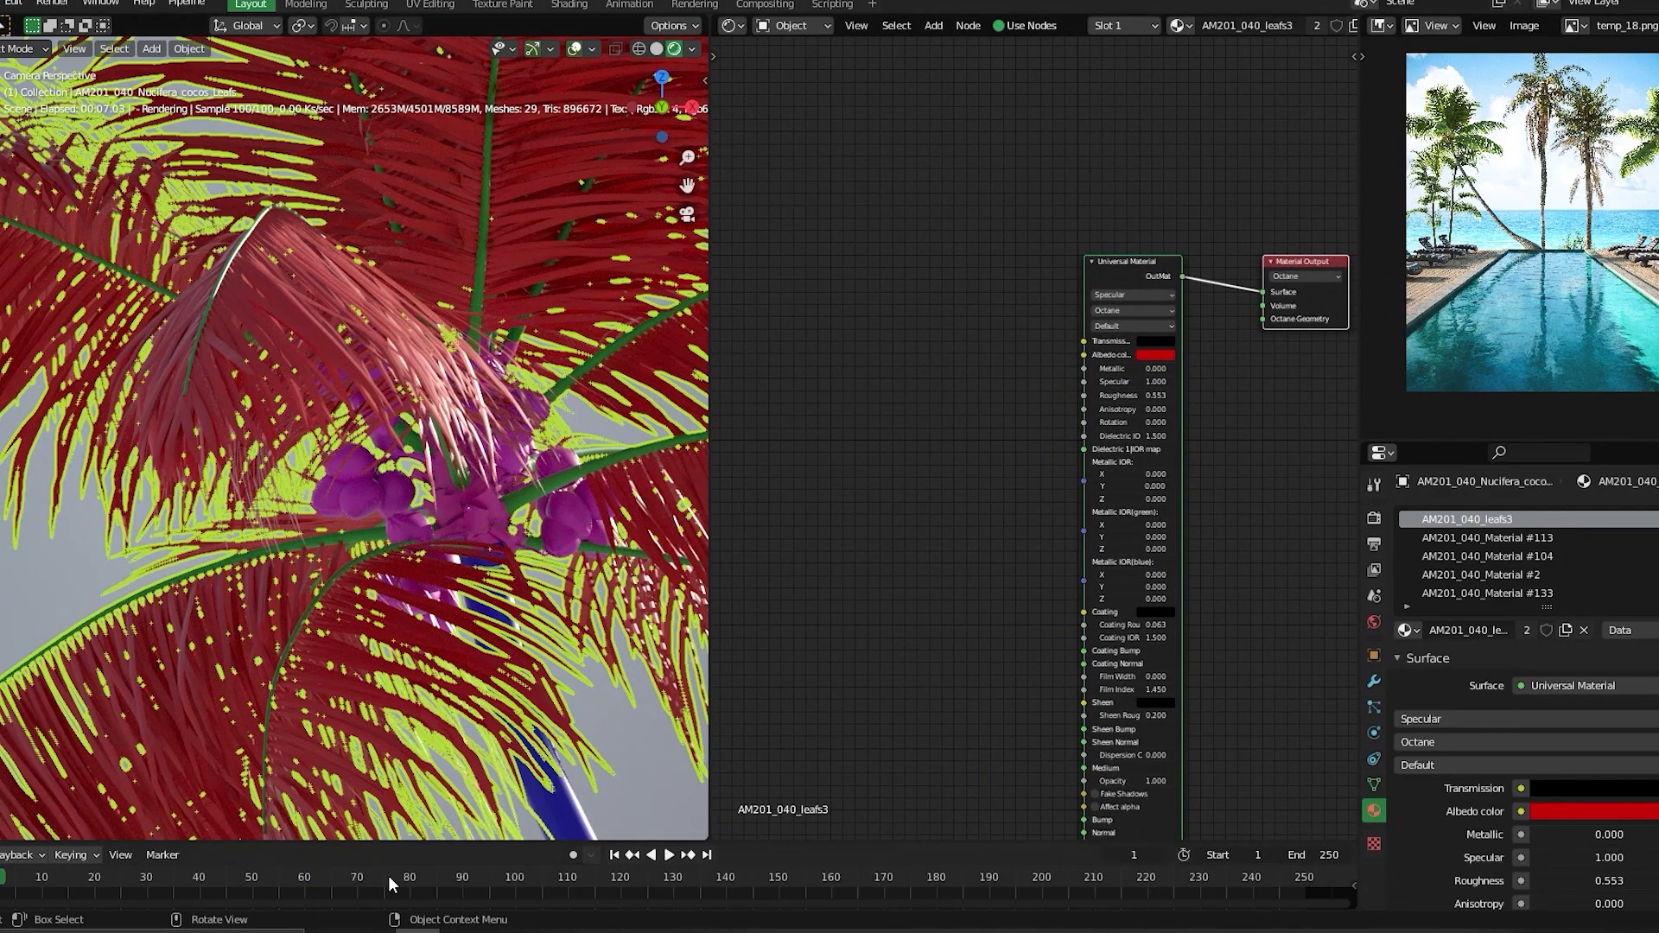
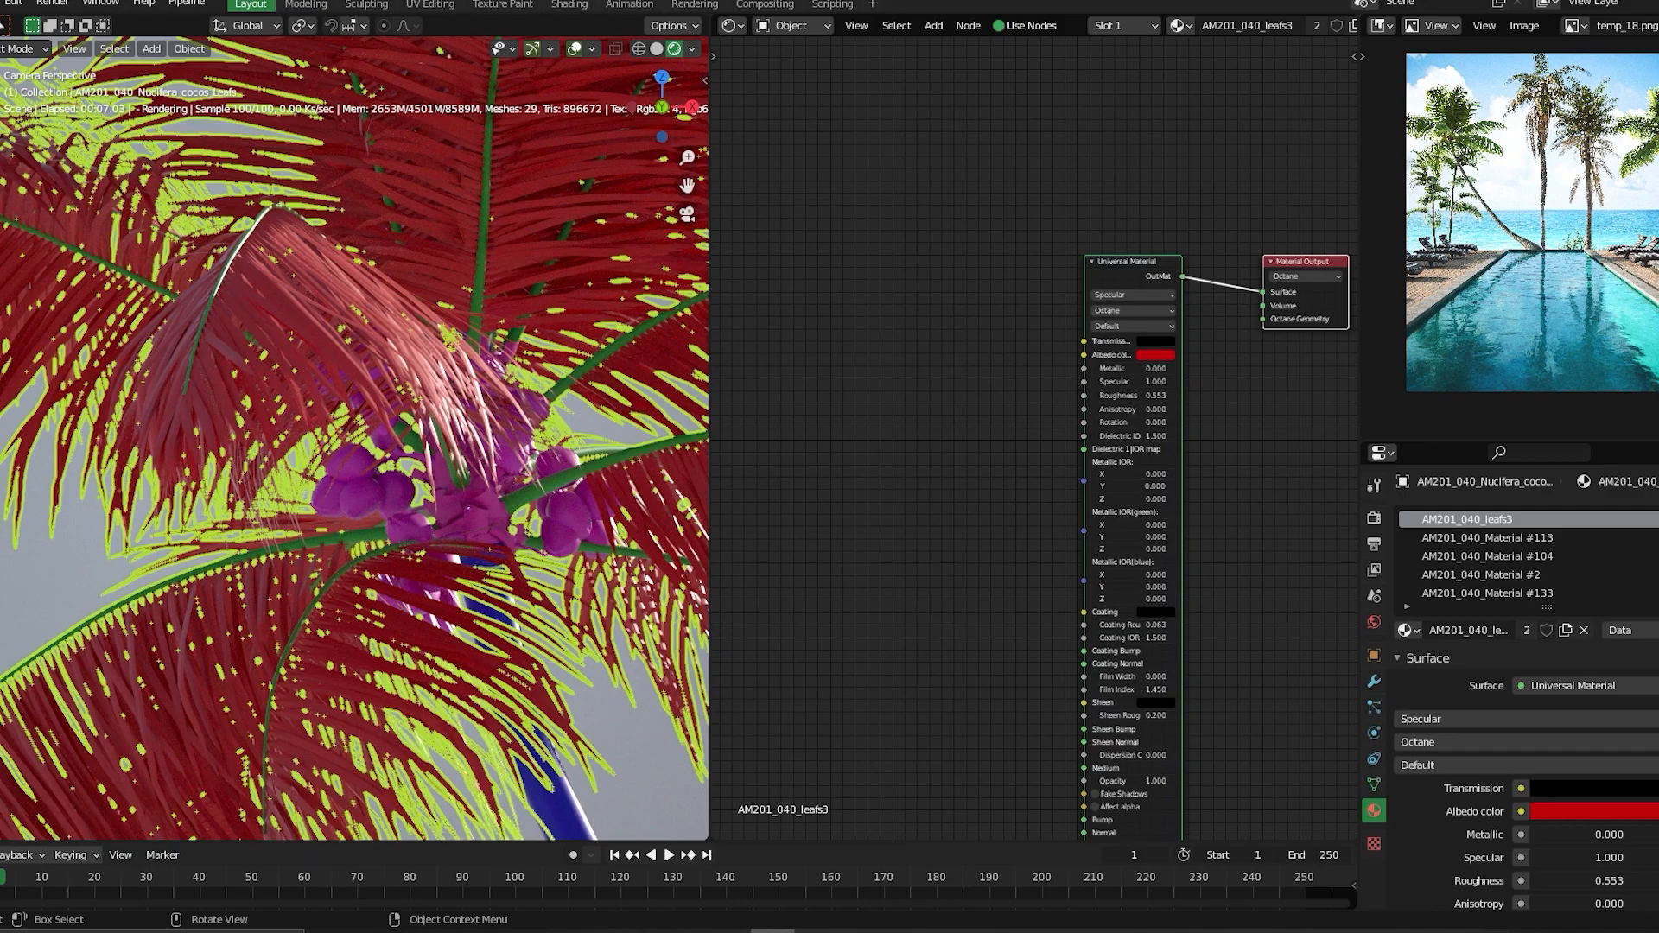
drag(0, 38, 617, 38)
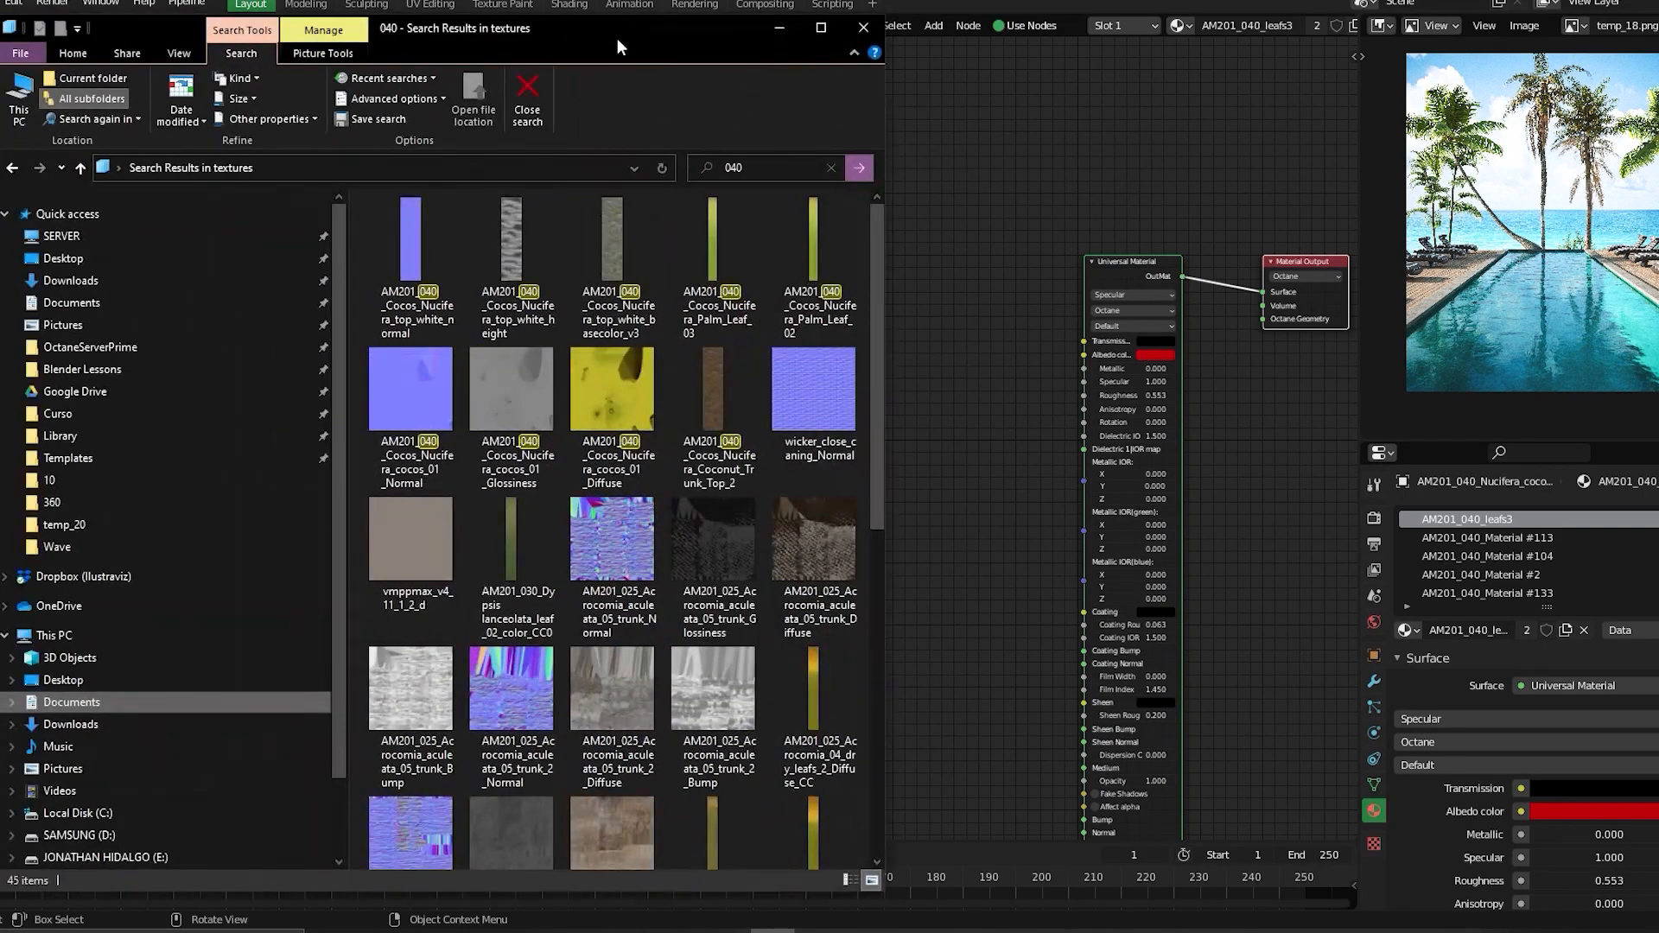
double_click(617, 38)
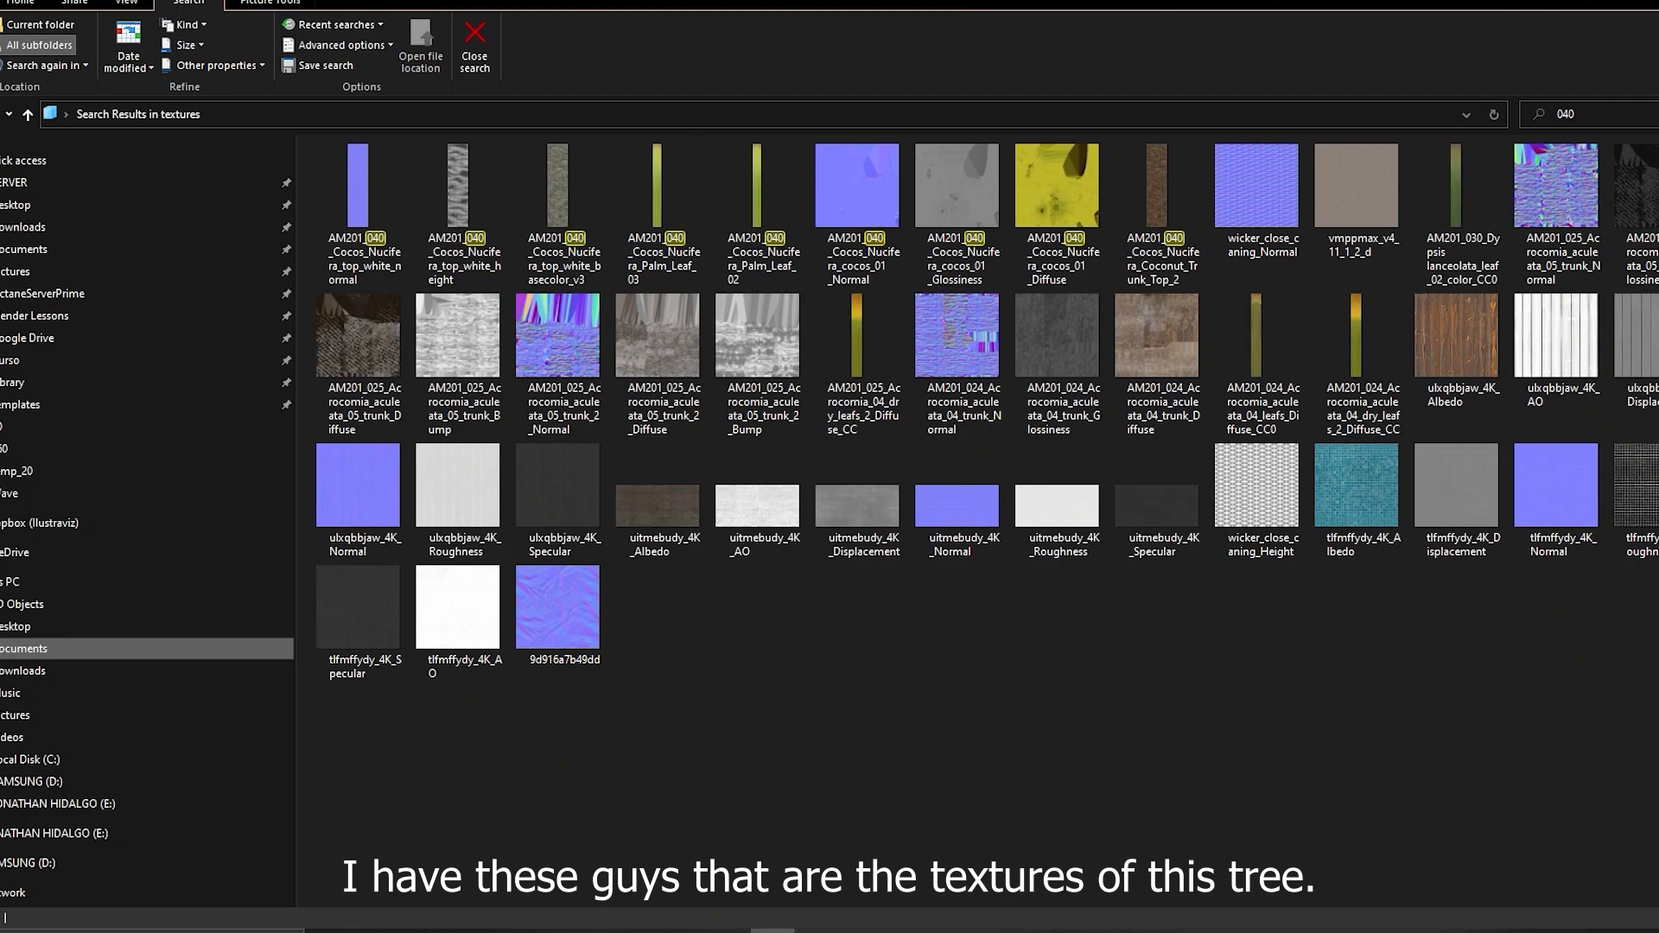
click(1654, 0)
drag(657, 42, 546, 121)
mouse_move(609, 330)
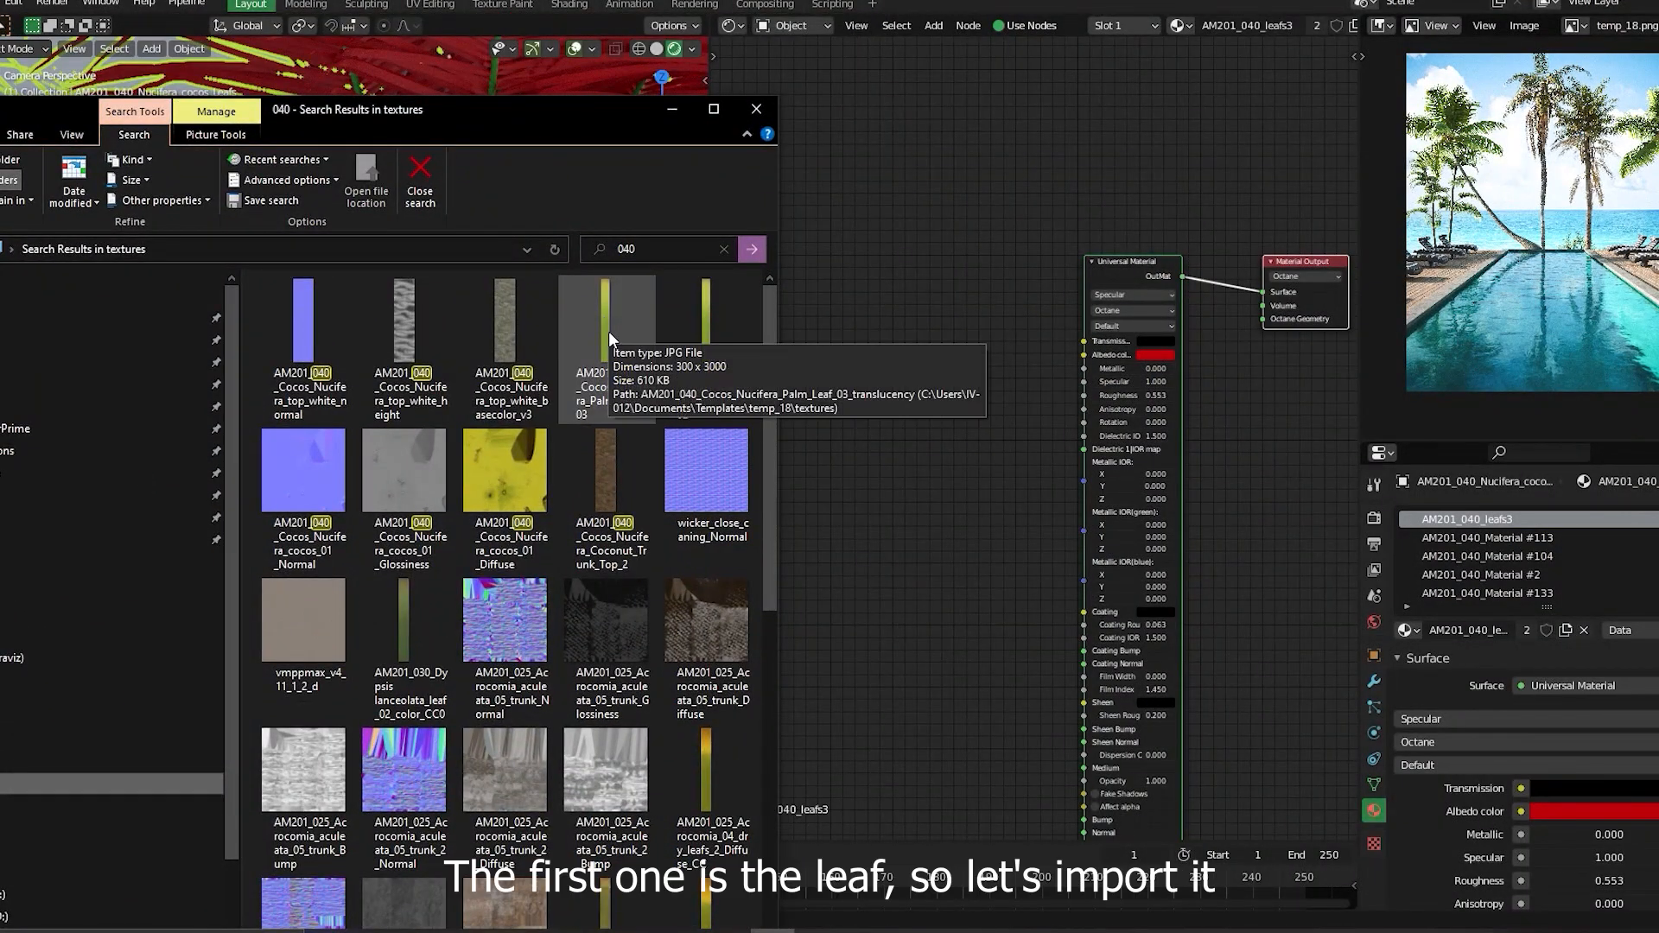
drag(609, 330, 886, 358)
drag(703, 329, 890, 333)
drag(909, 276, 836, 184)
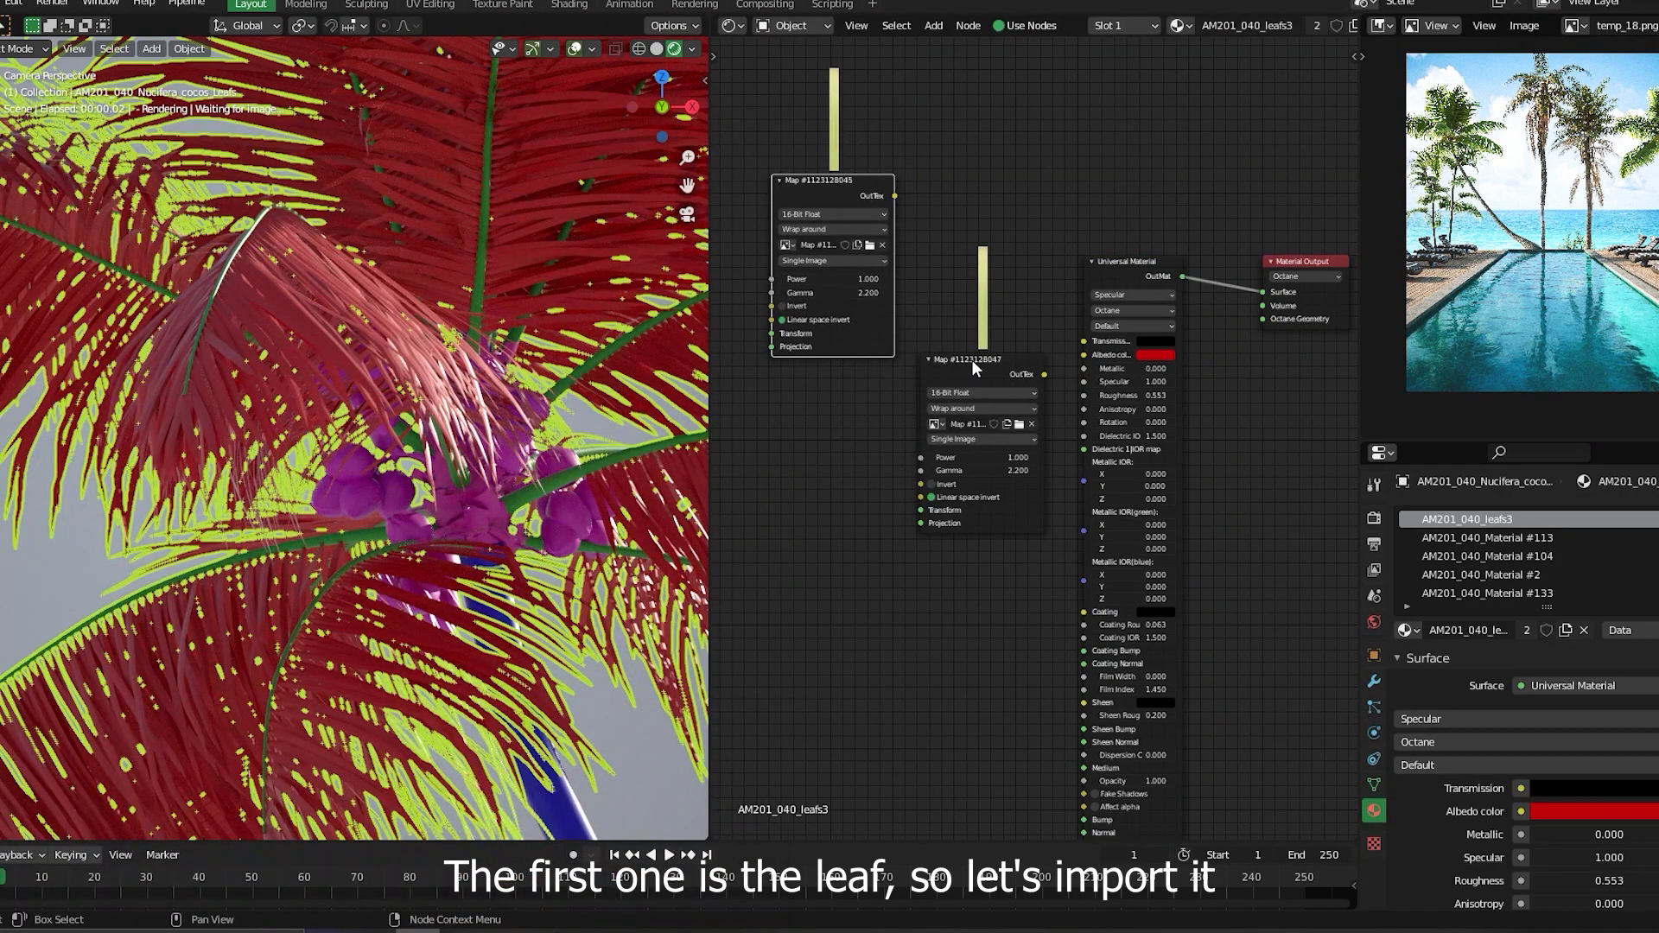
drag(974, 367, 1083, 354)
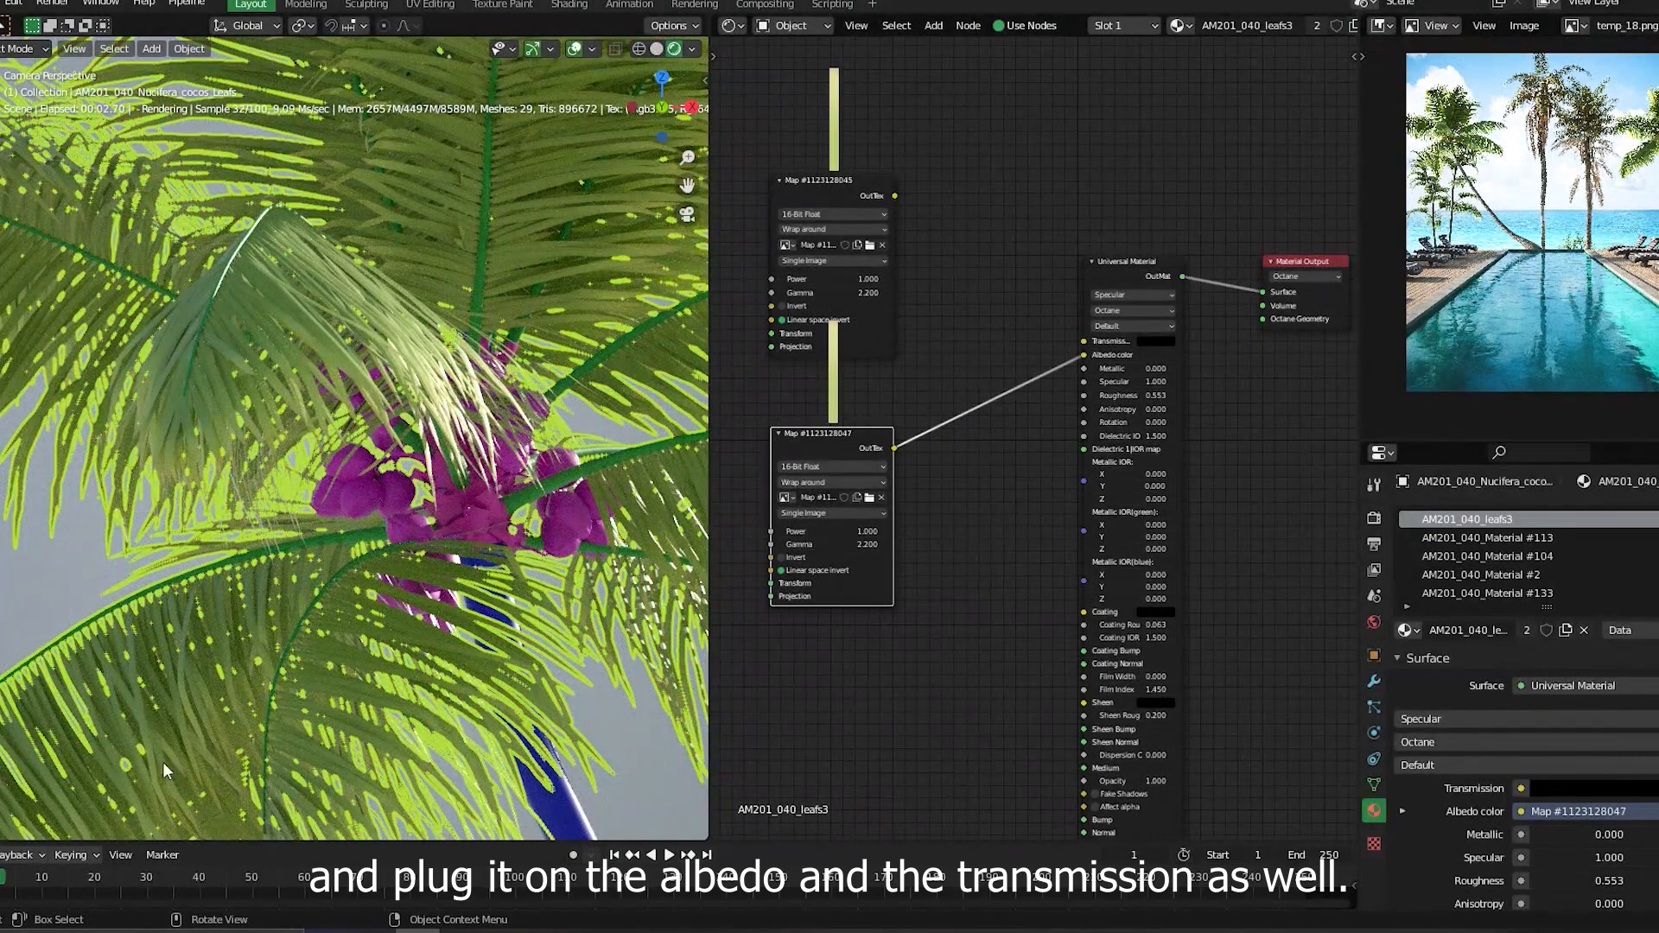
mouse_move(727, 928)
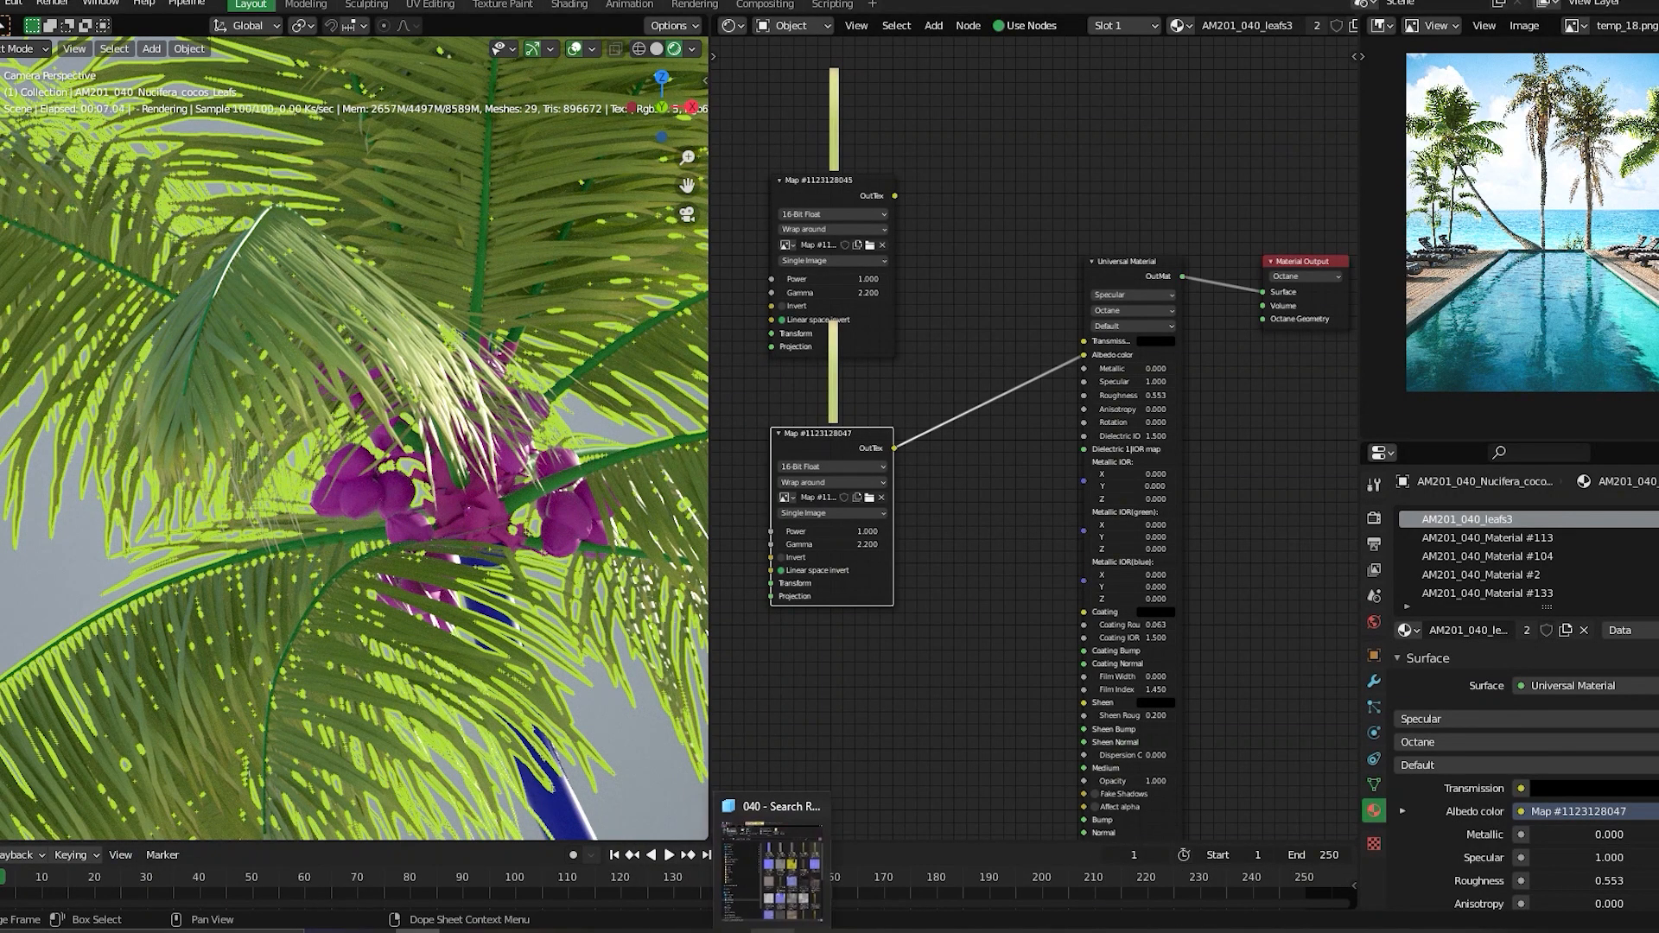
click(772, 869)
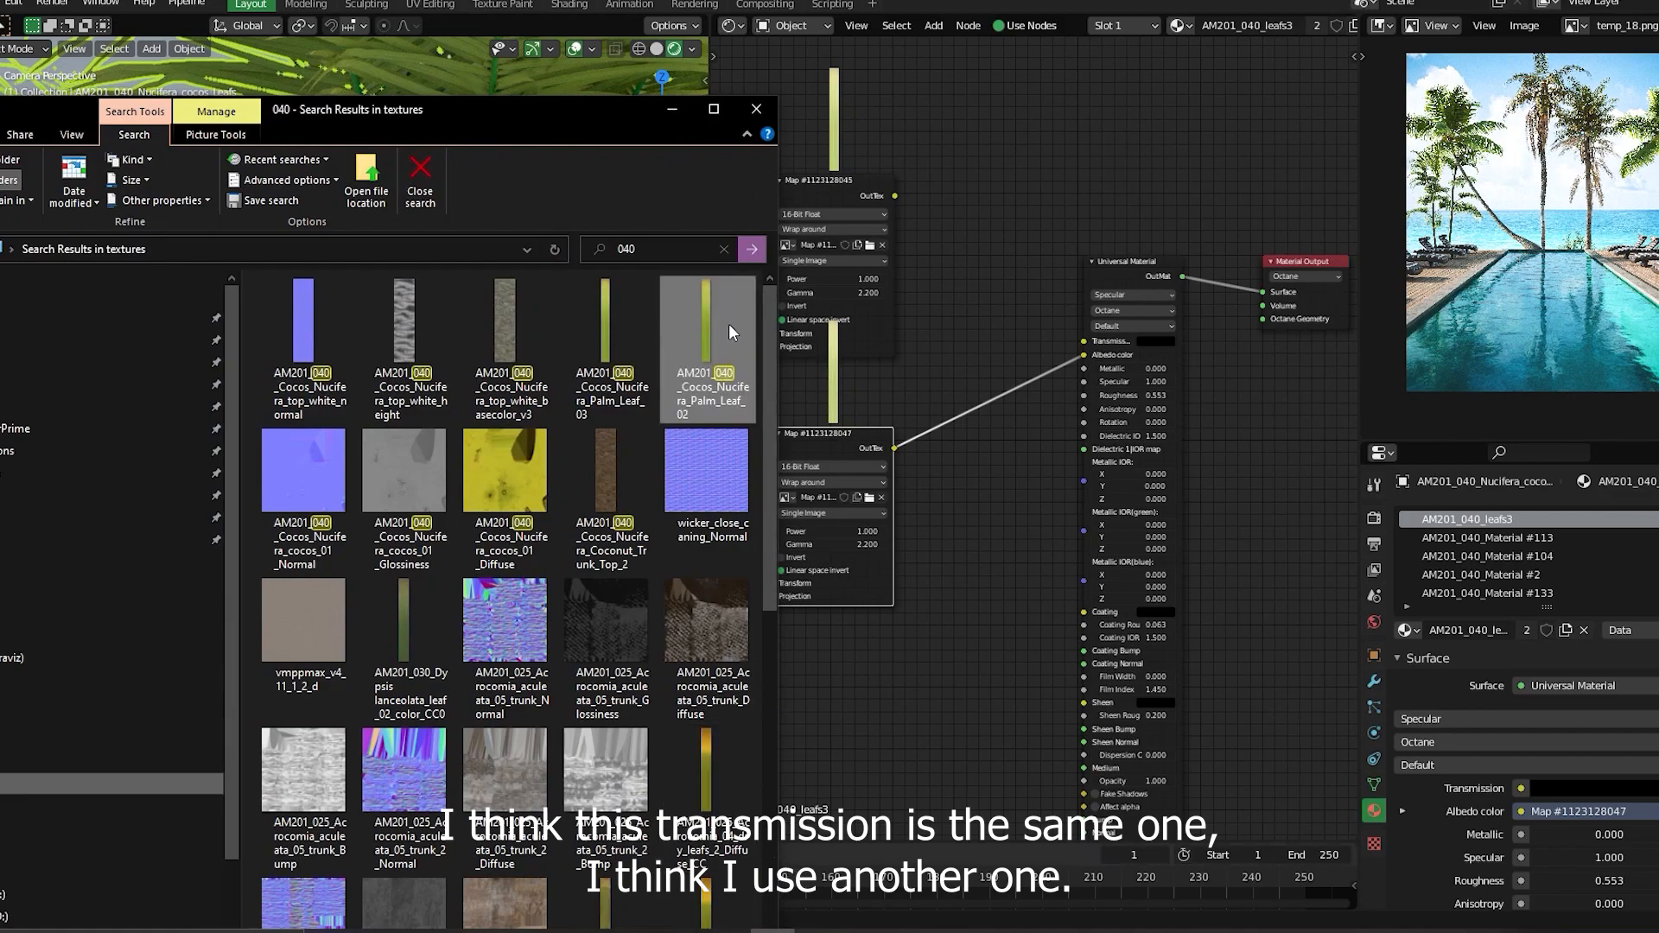
double_click(595, 118)
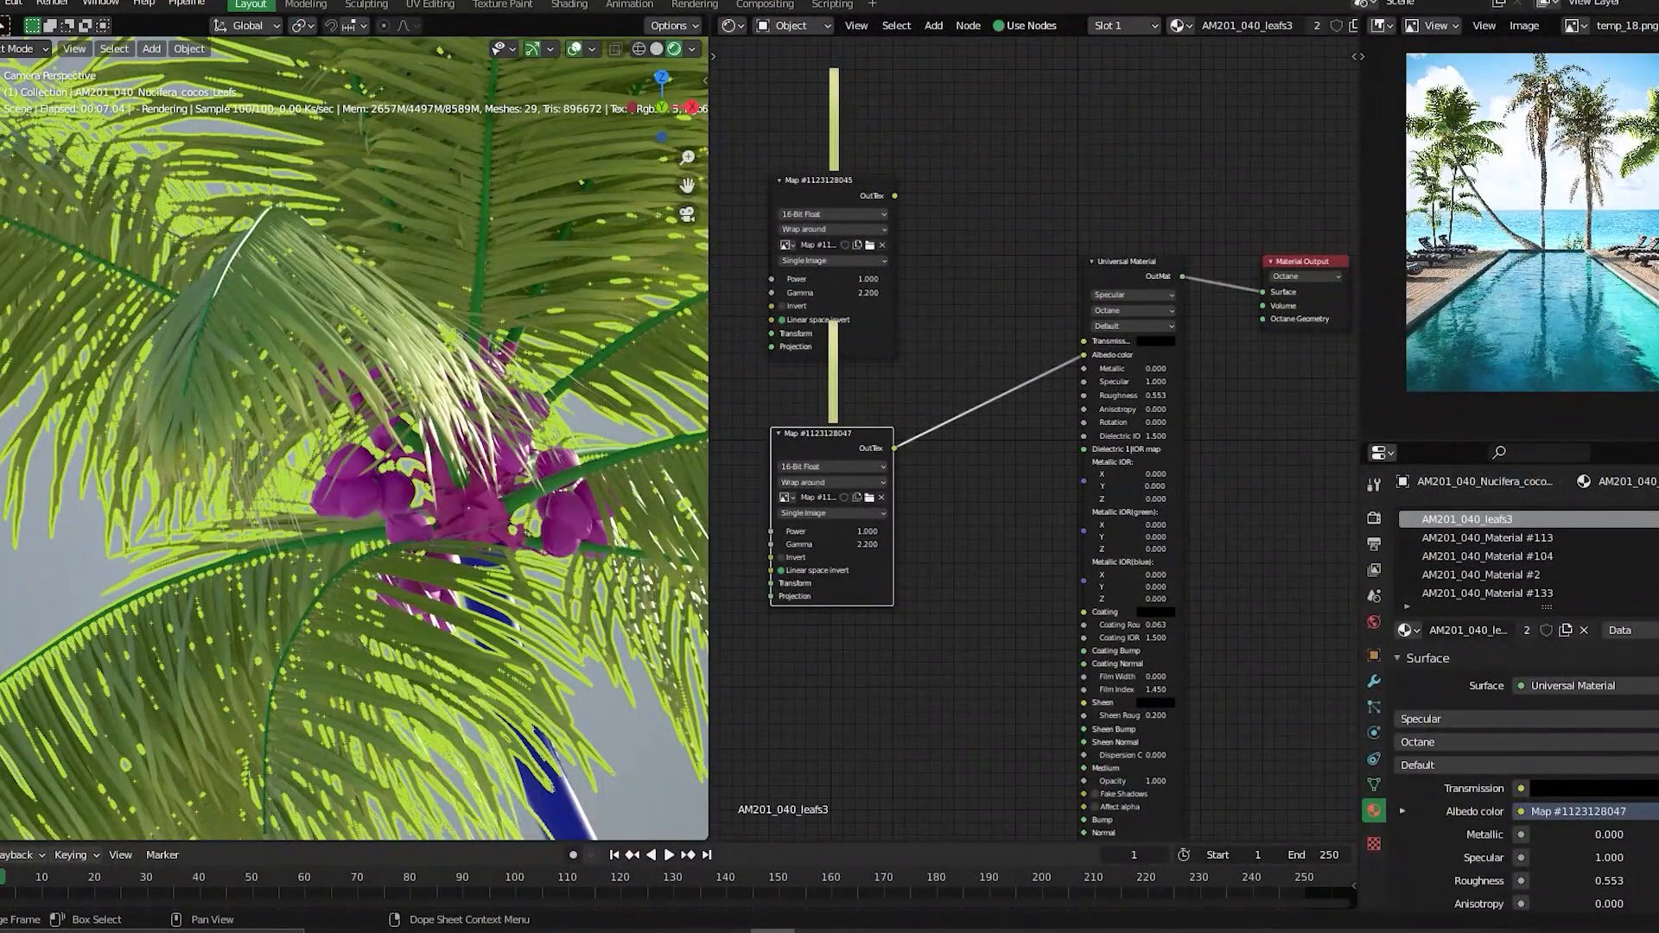
scroll(557, 290, down, 5)
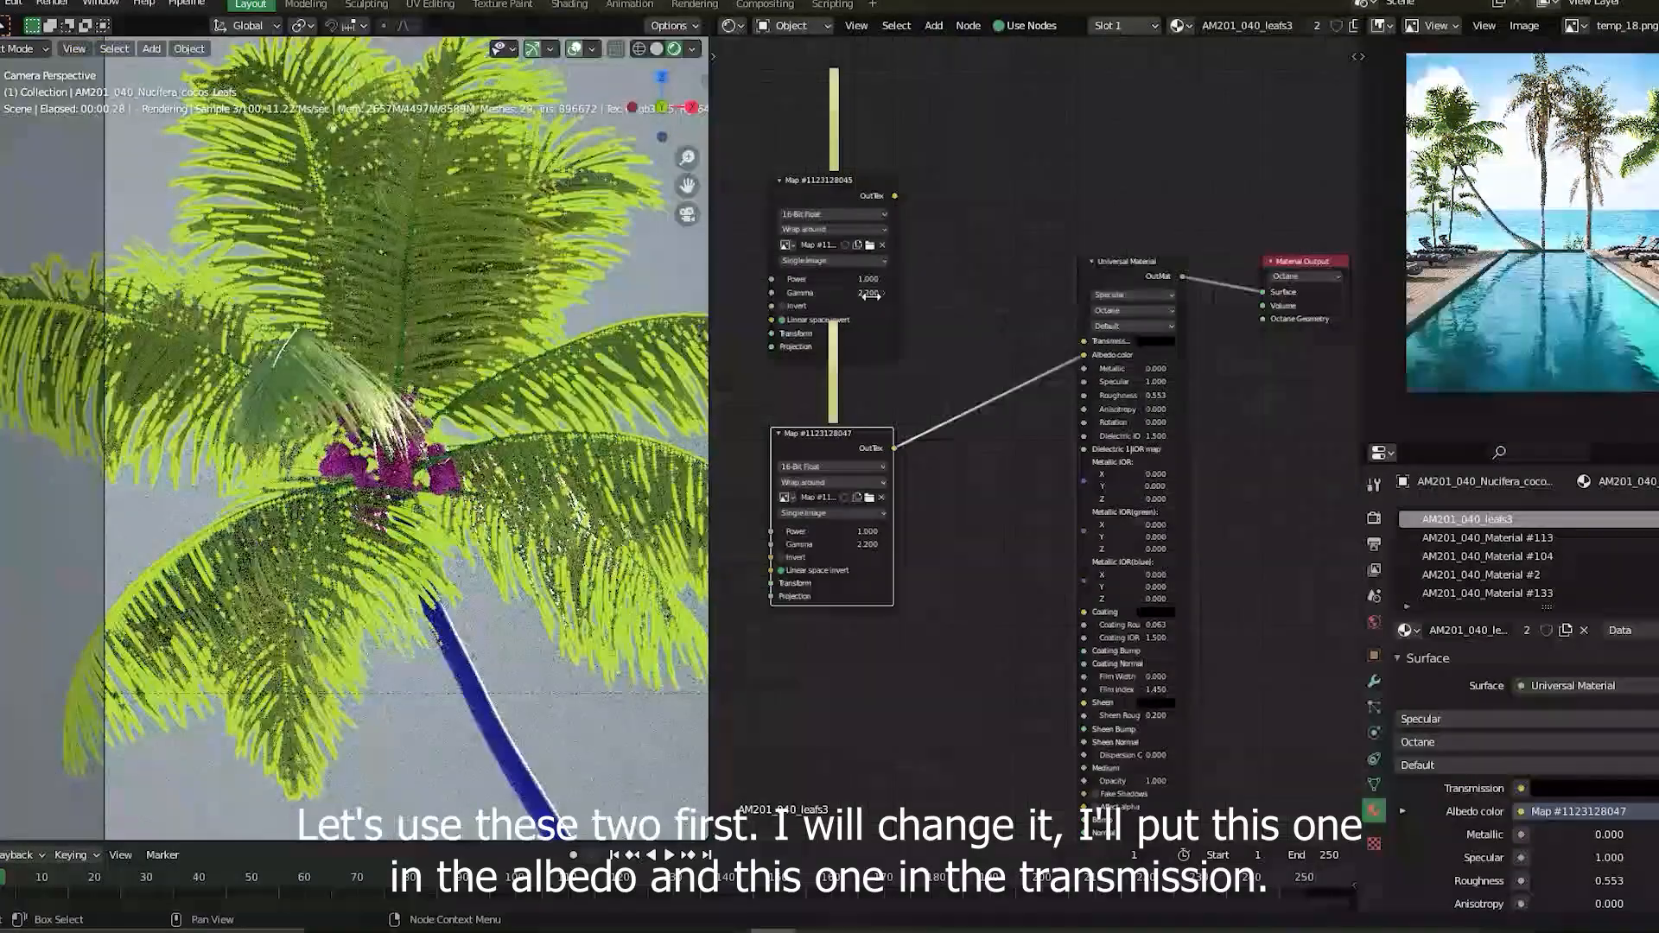
drag(894, 196, 1096, 355)
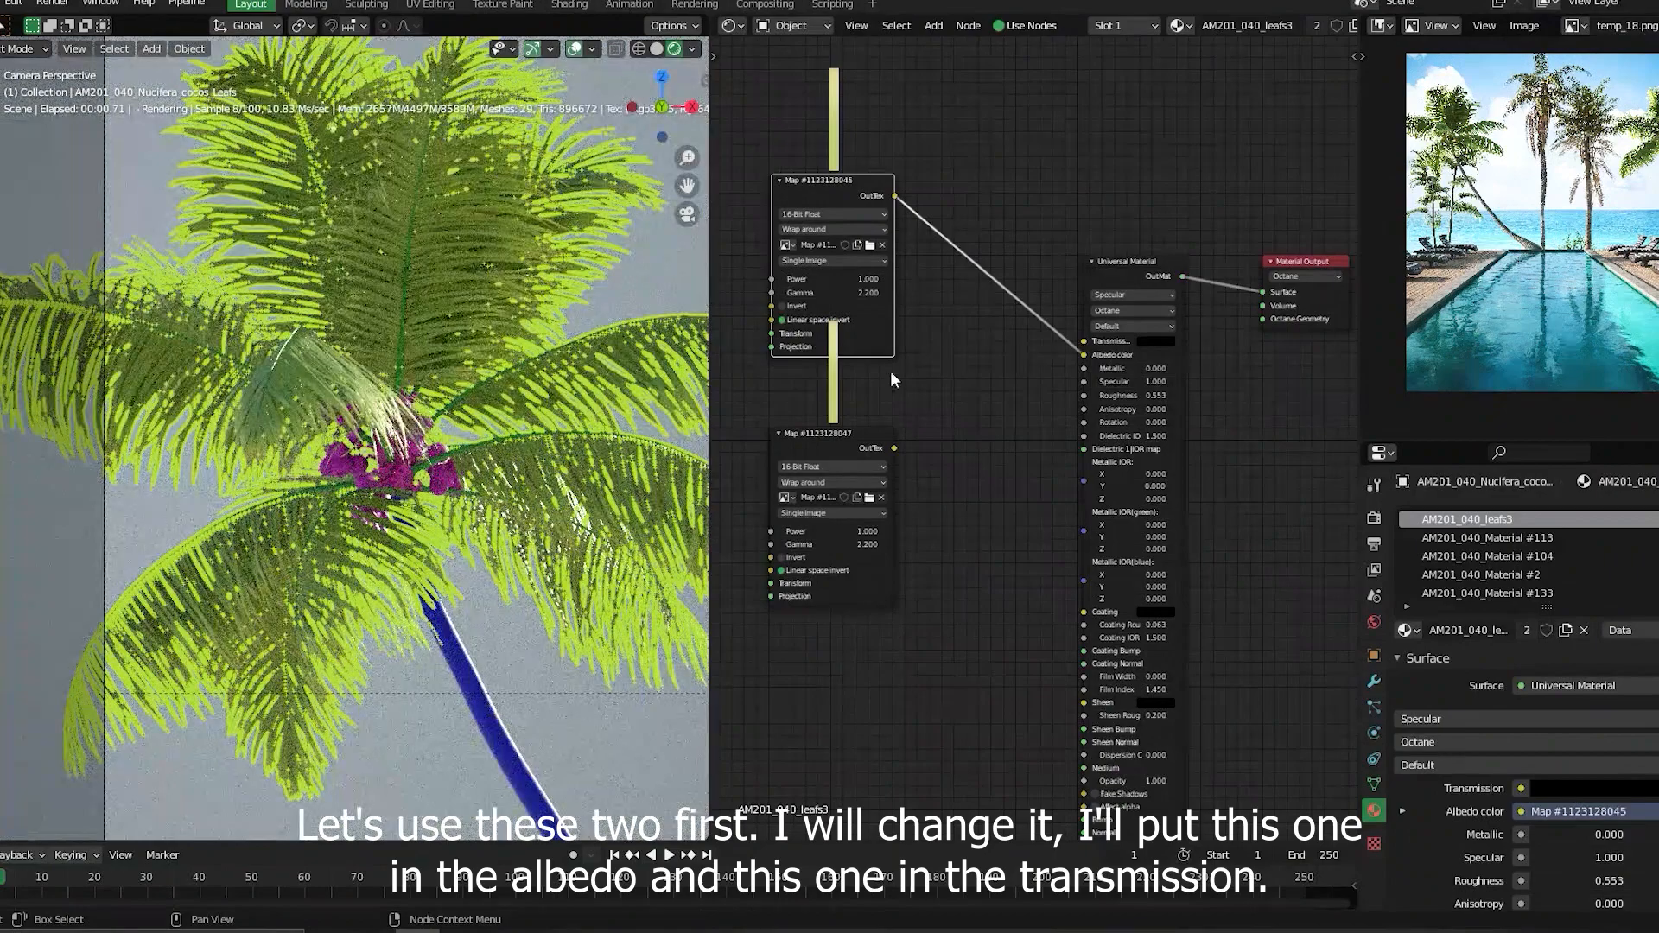
drag(894, 449, 1091, 345)
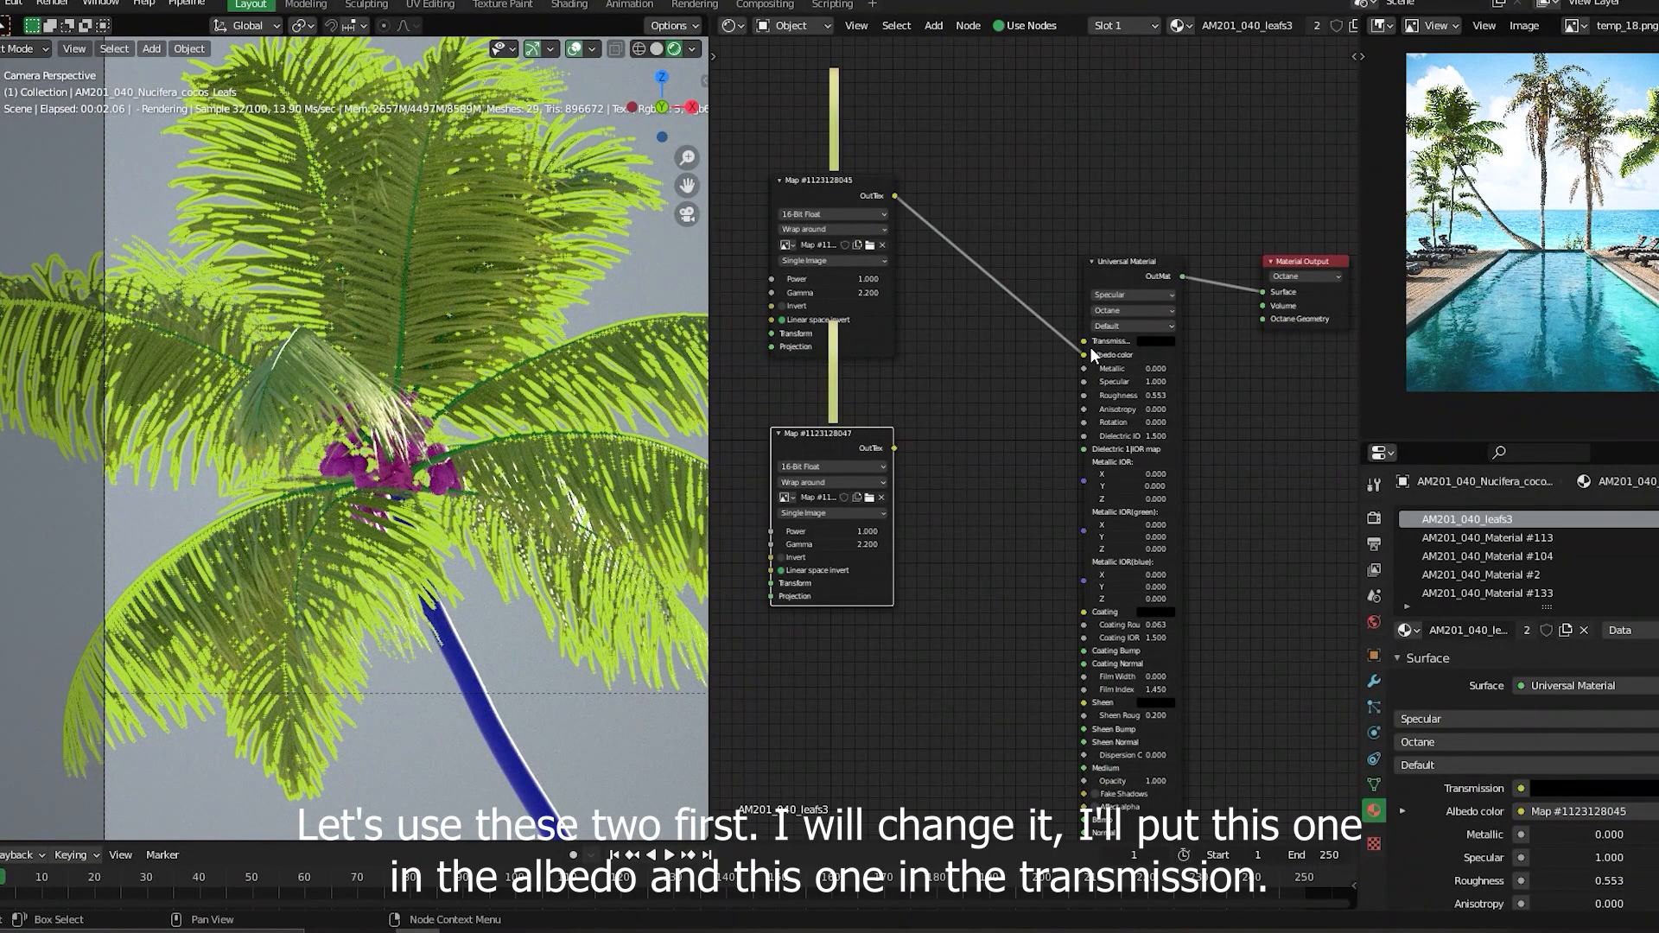
click(1091, 346)
drag(895, 449, 1094, 342)
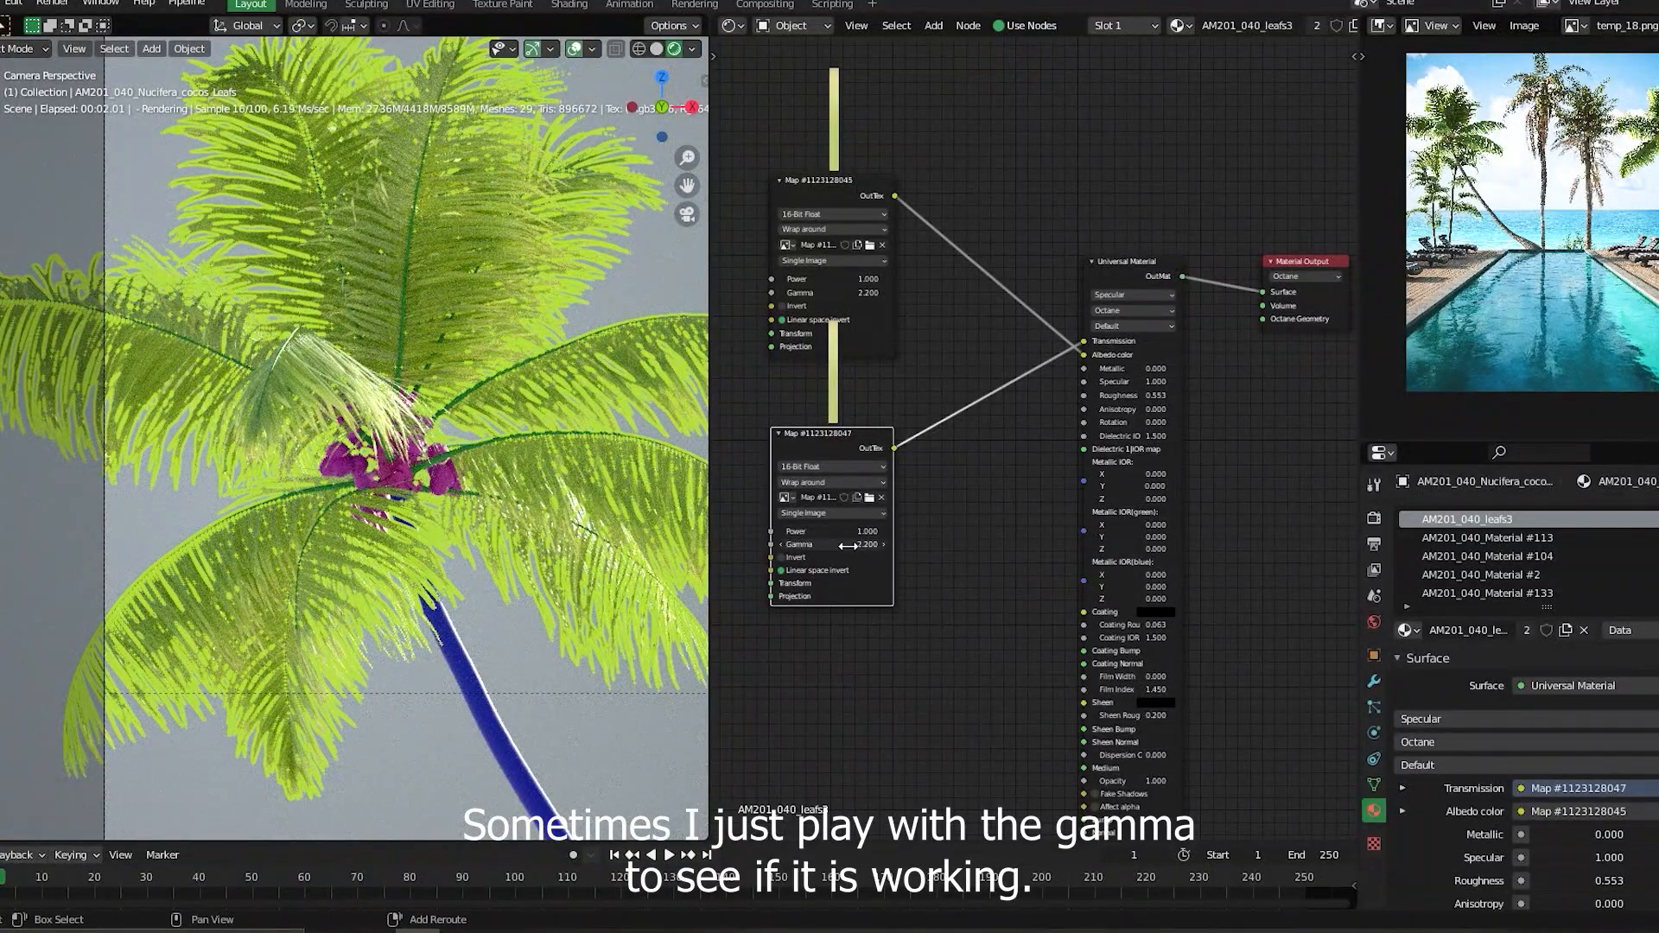
- Set the gamma of the leaf's transmission texture to 2.540 and of its albedo texture to 3.450
drag(808, 545, 879, 567)
drag(816, 293, 942, 311)
- Change the leaf material's transmission type to Diffuse and set the albedo texture's gamma to 7.750
click(1139, 295)
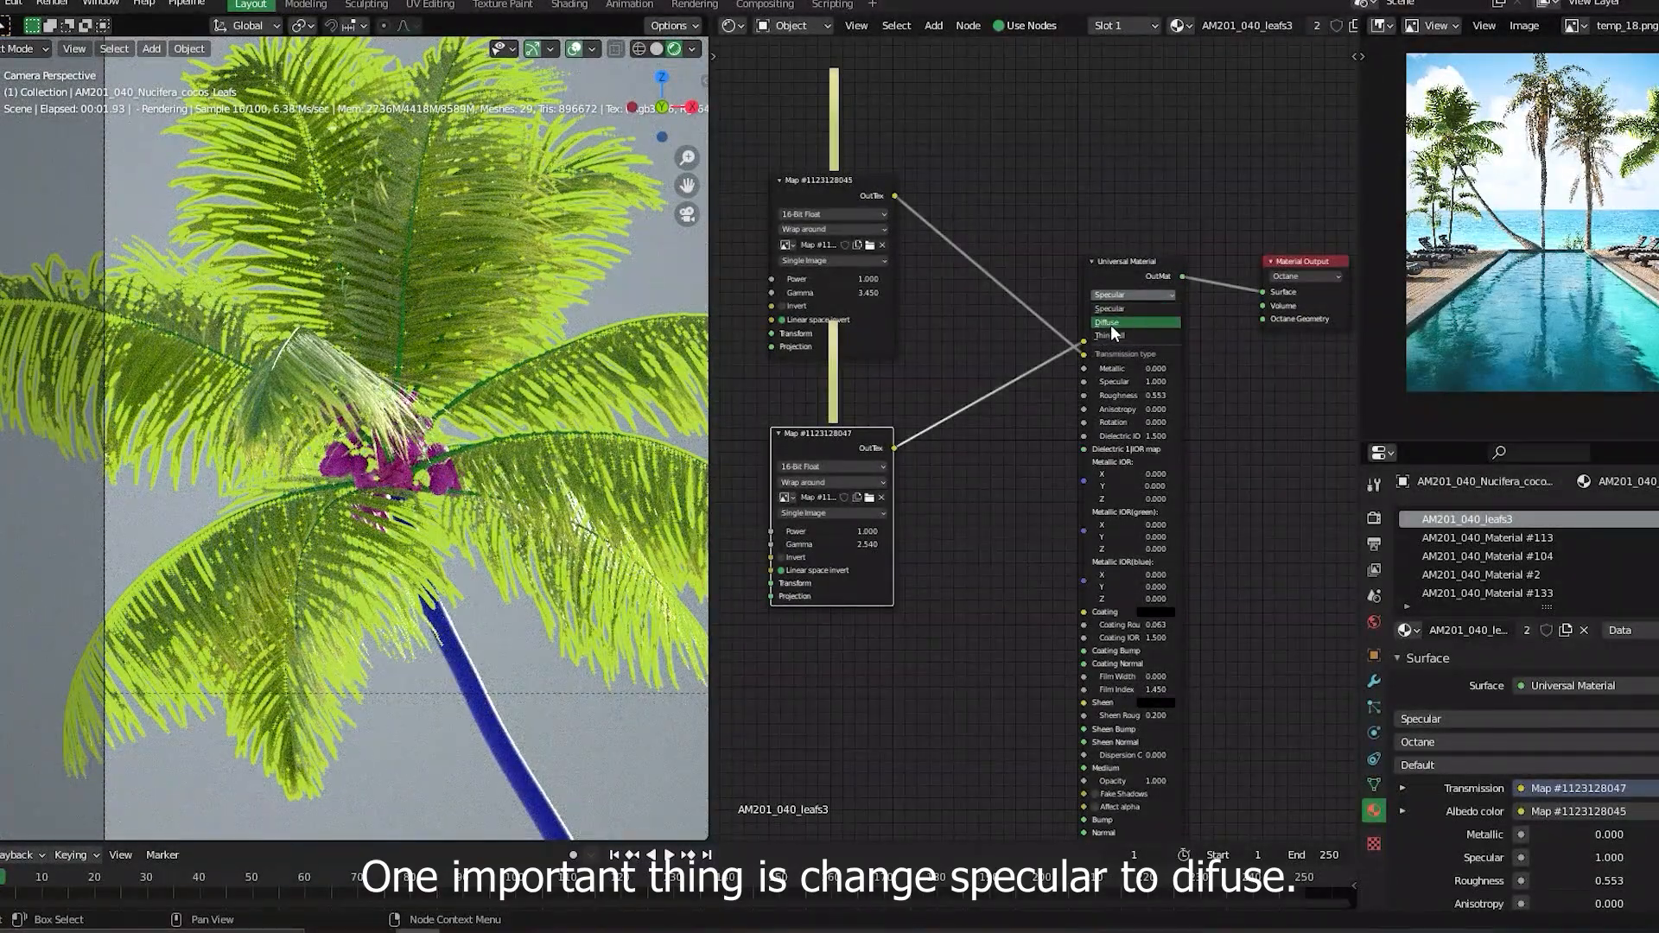
click(1113, 326)
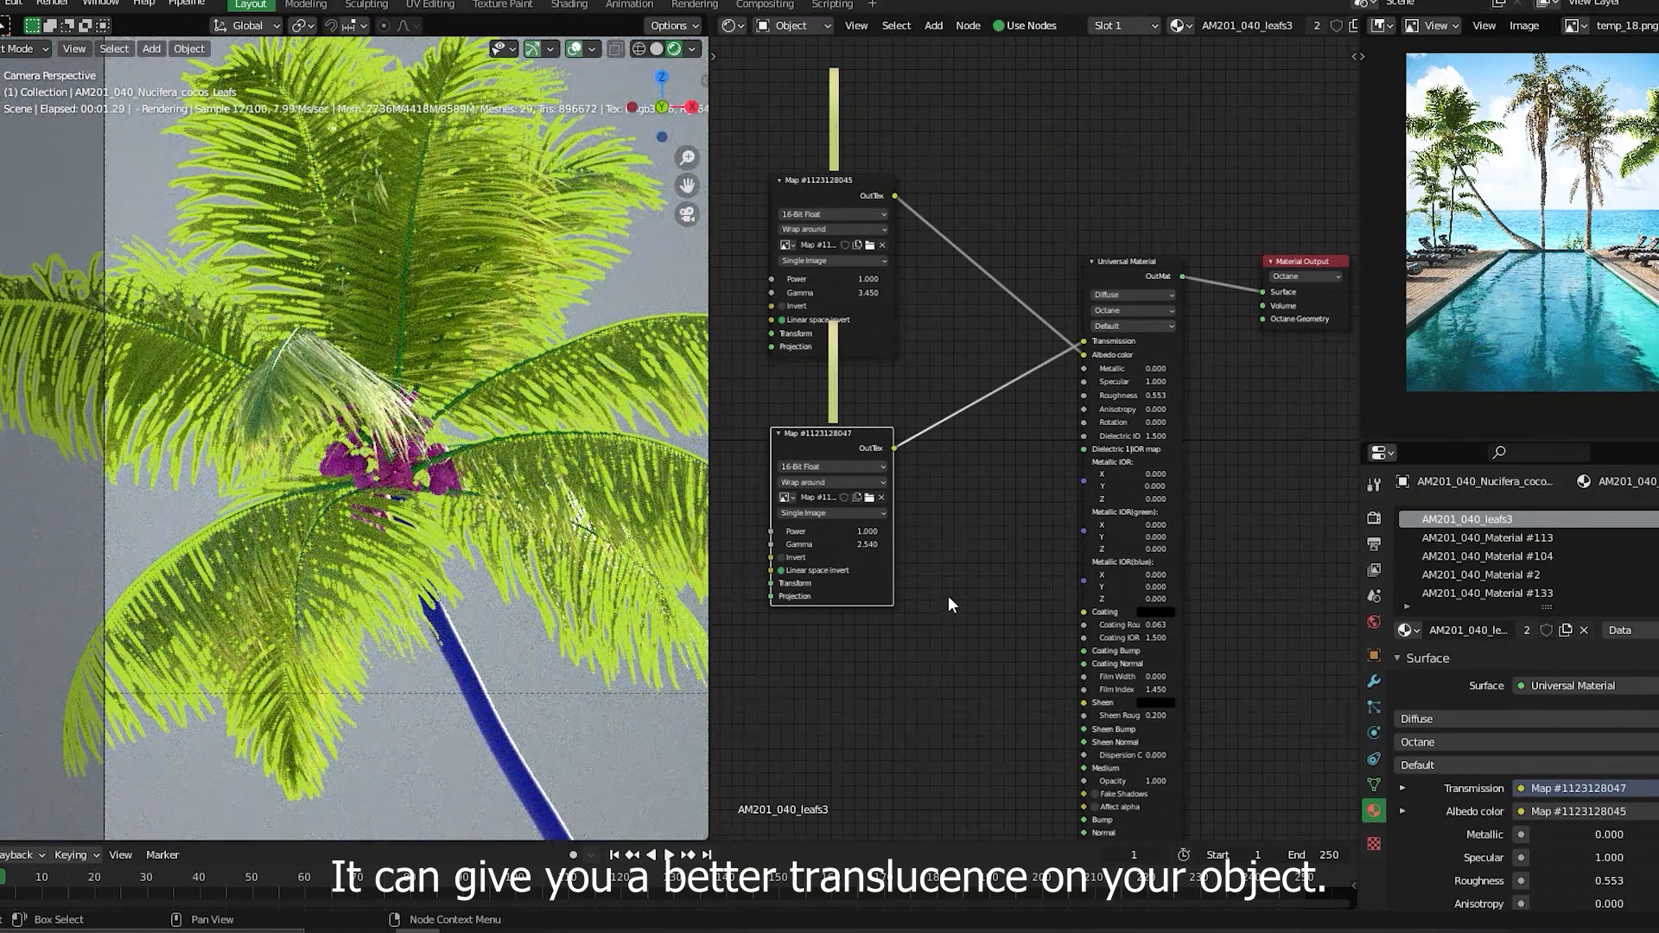
click(949, 602)
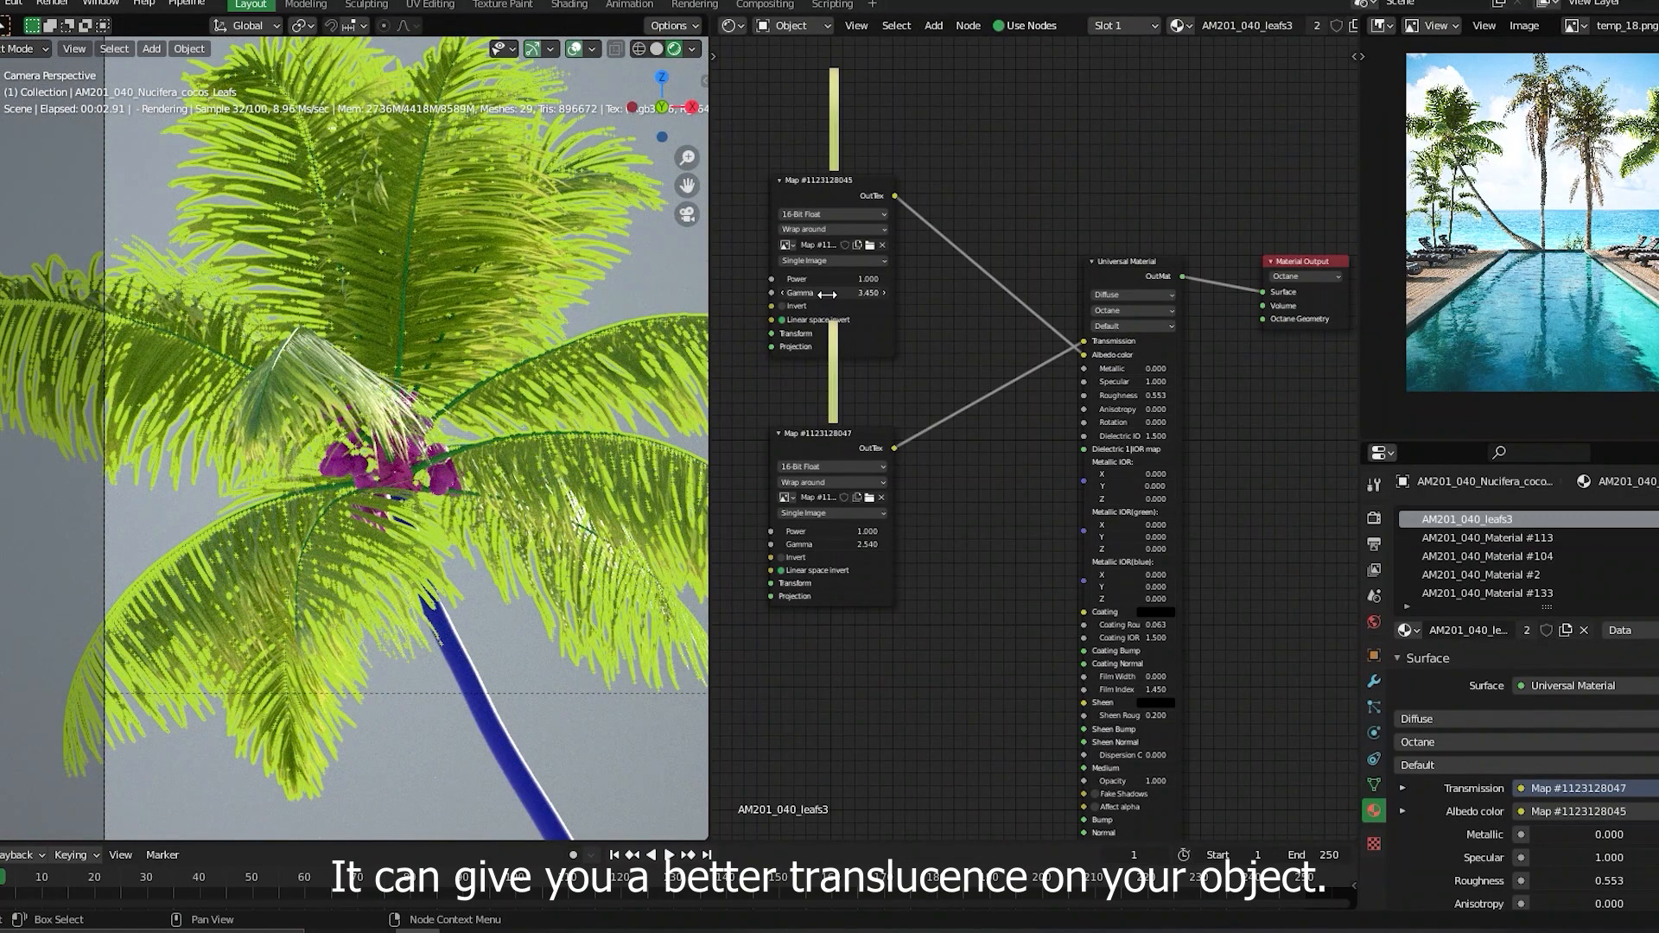
drag(827, 295, 890, 295)
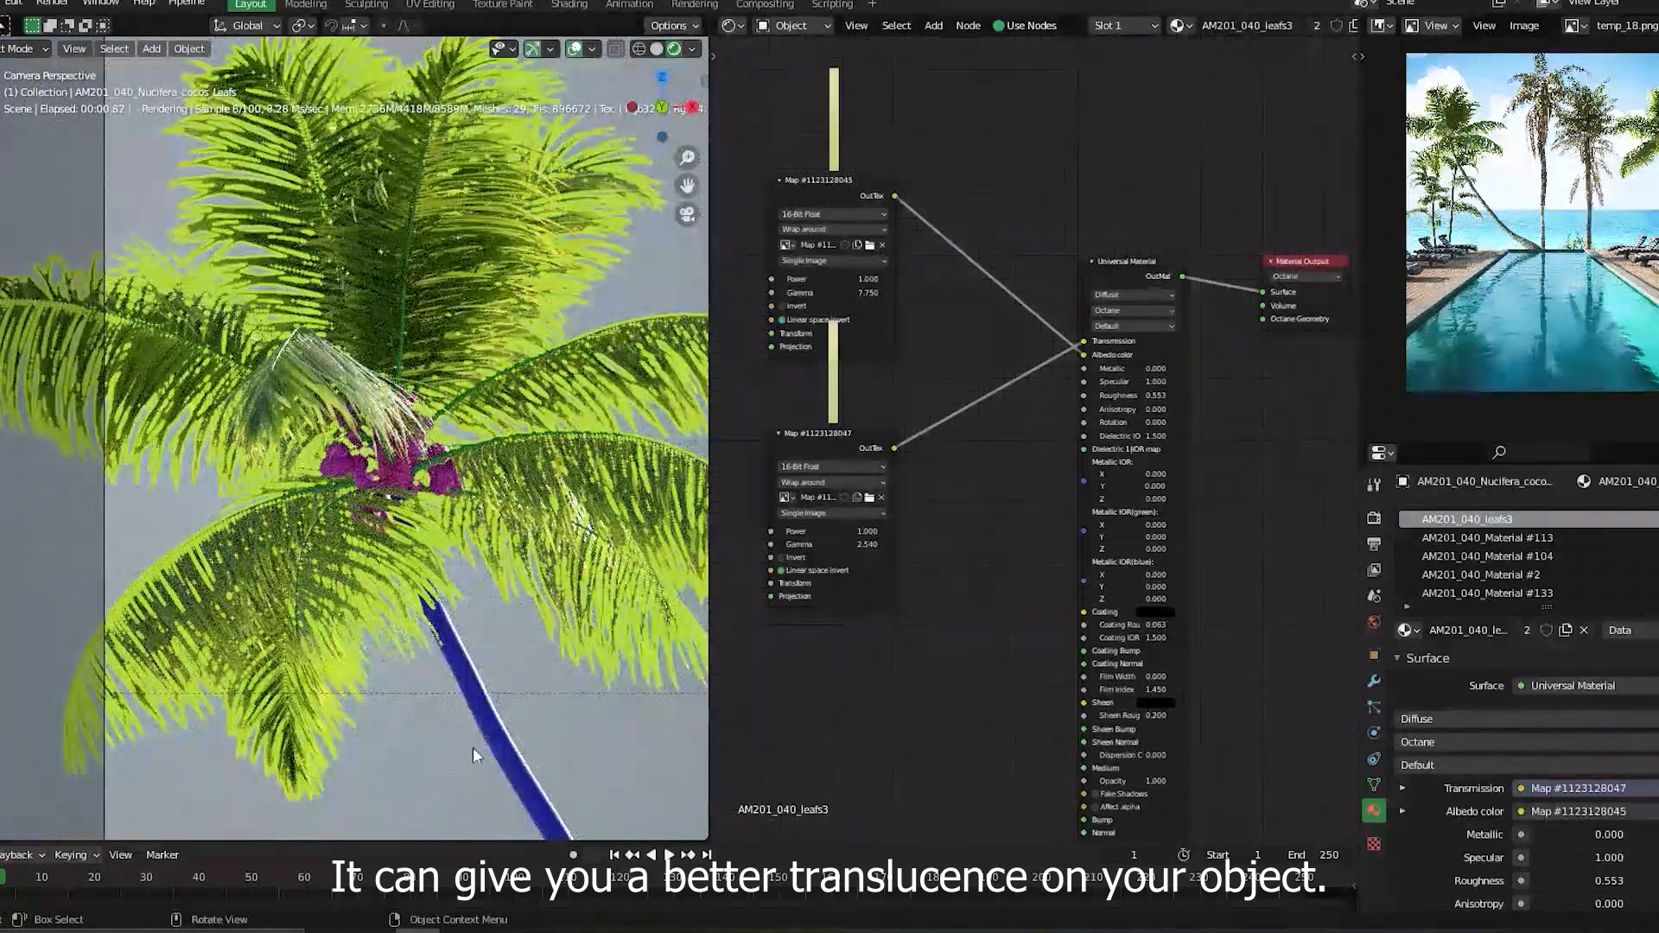
- Connect the Cocos_Nucifera_cocos_01_Diffuse texture to the Albedo color of the trunk object's AM201_040_Material #2, and move its node clear of the material
click(489, 718)
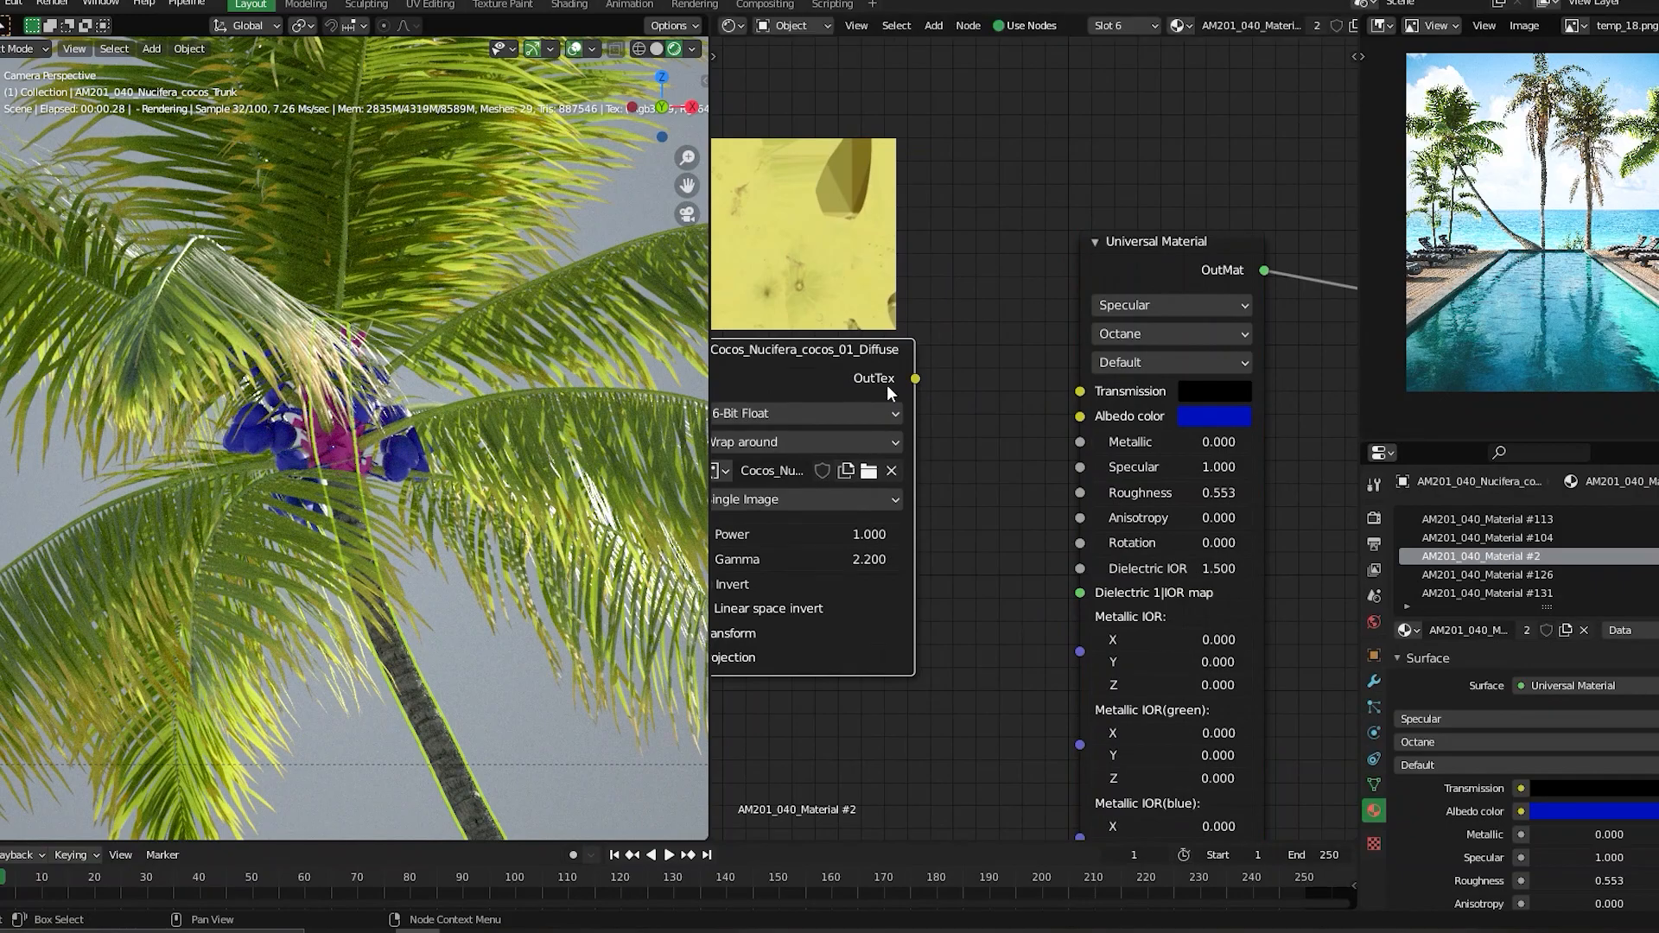
drag(915, 378, 945, 402)
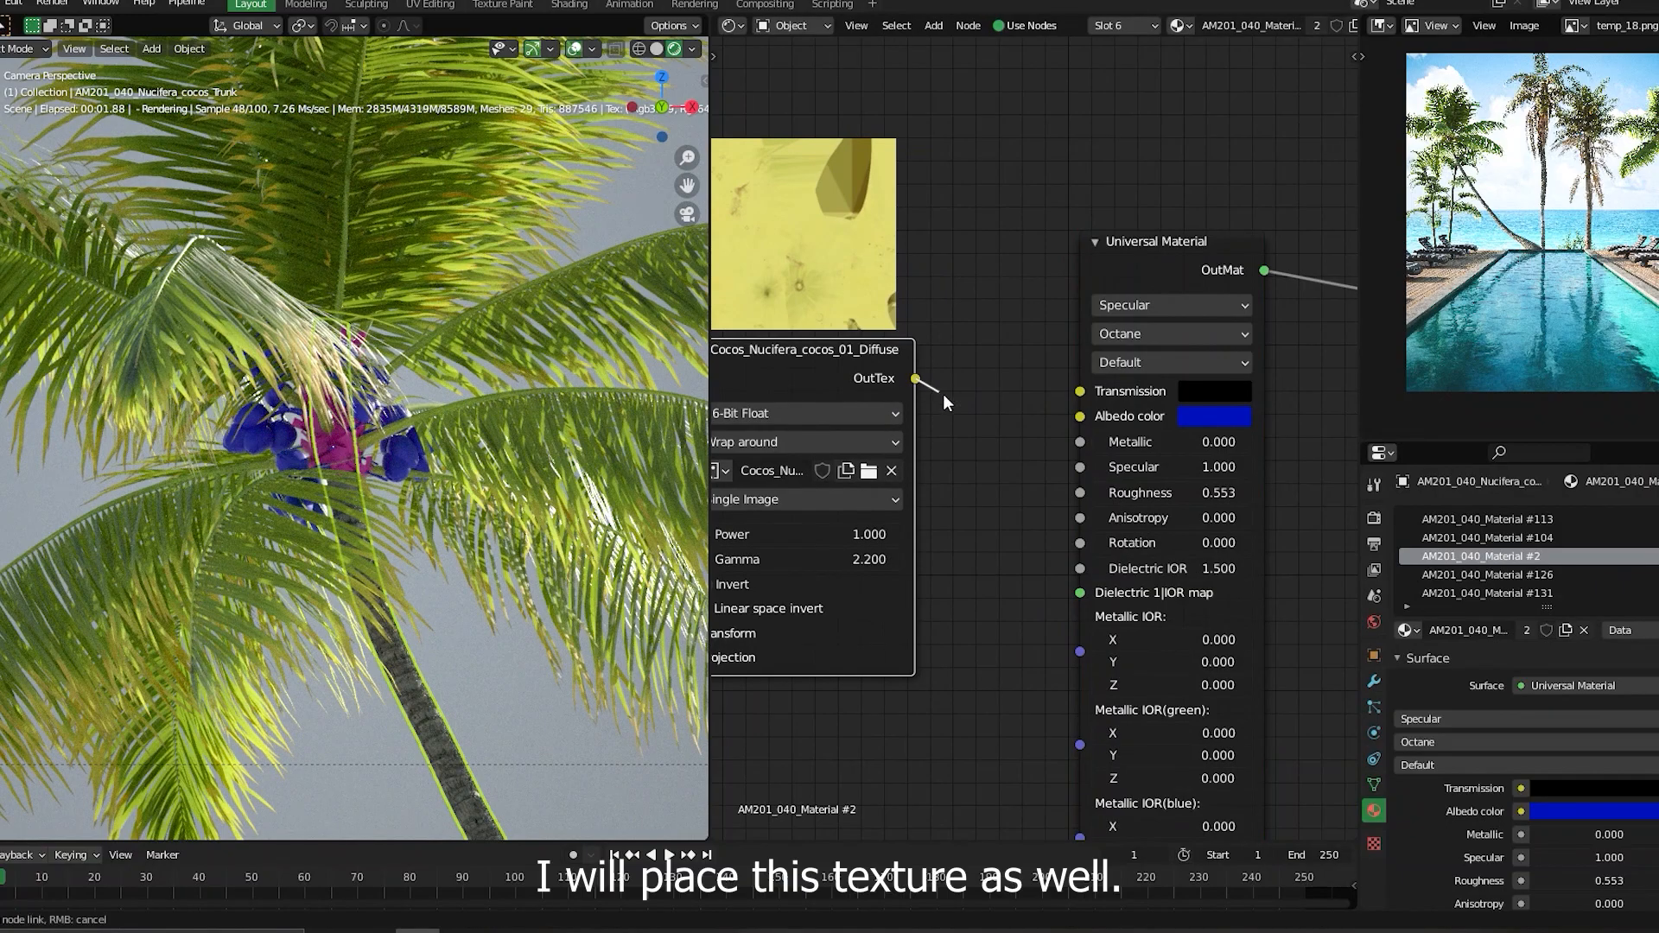
drag(1083, 430, 1080, 417)
middle_drag(1019, 506, 1063, 371)
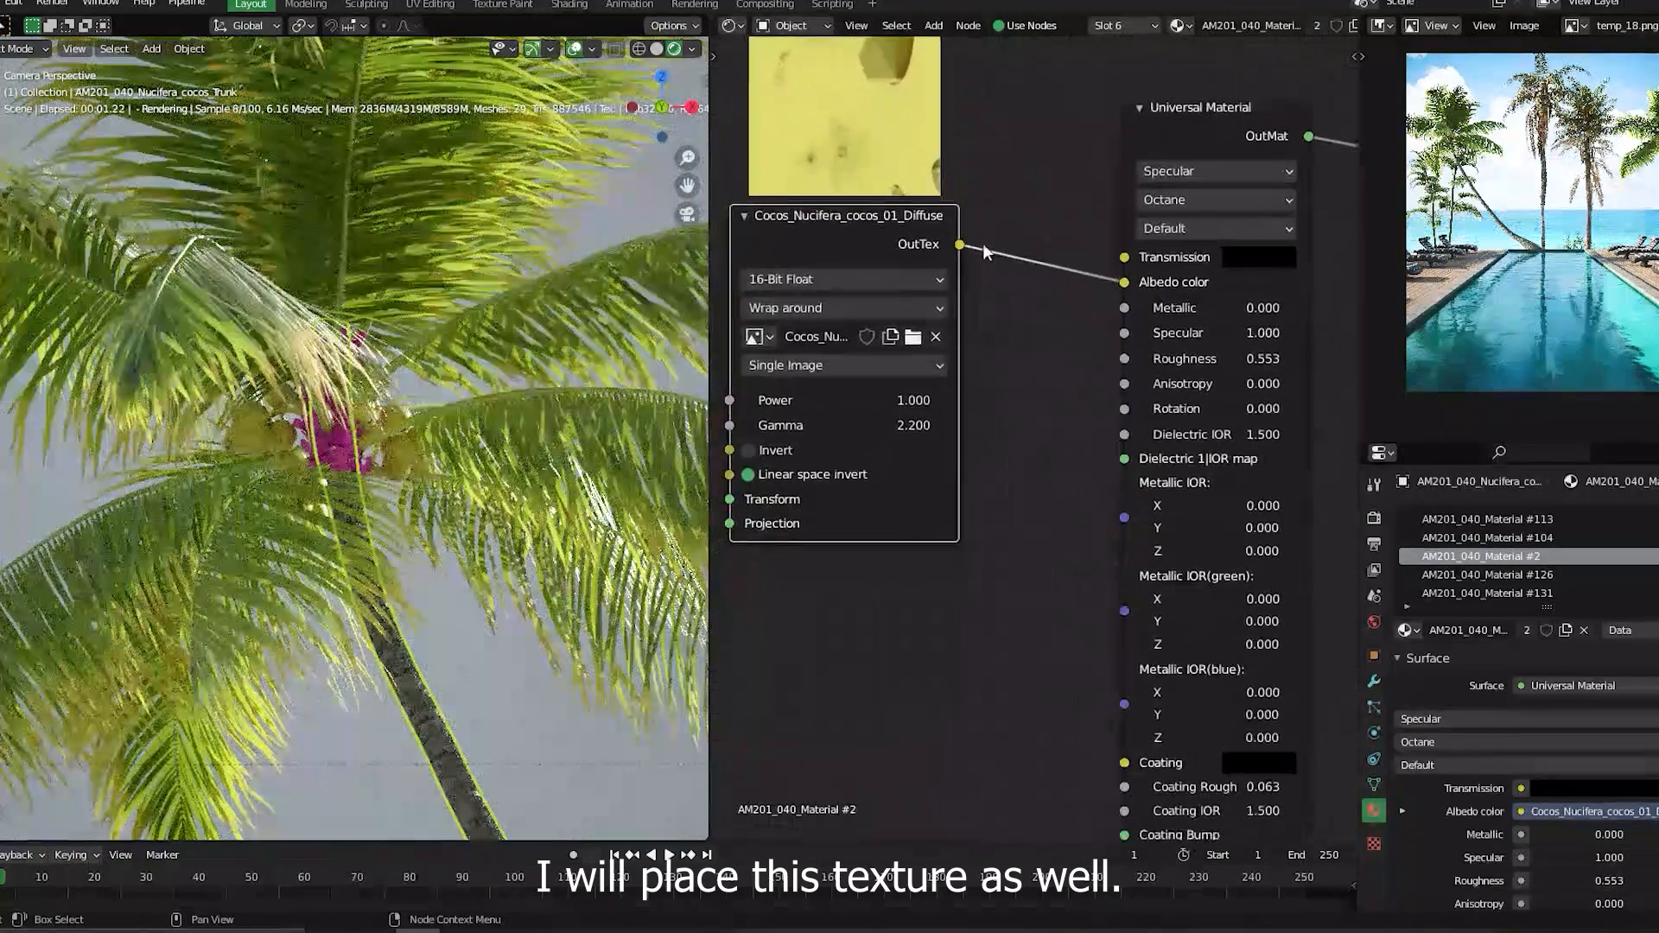
drag(880, 227, 814, 183)
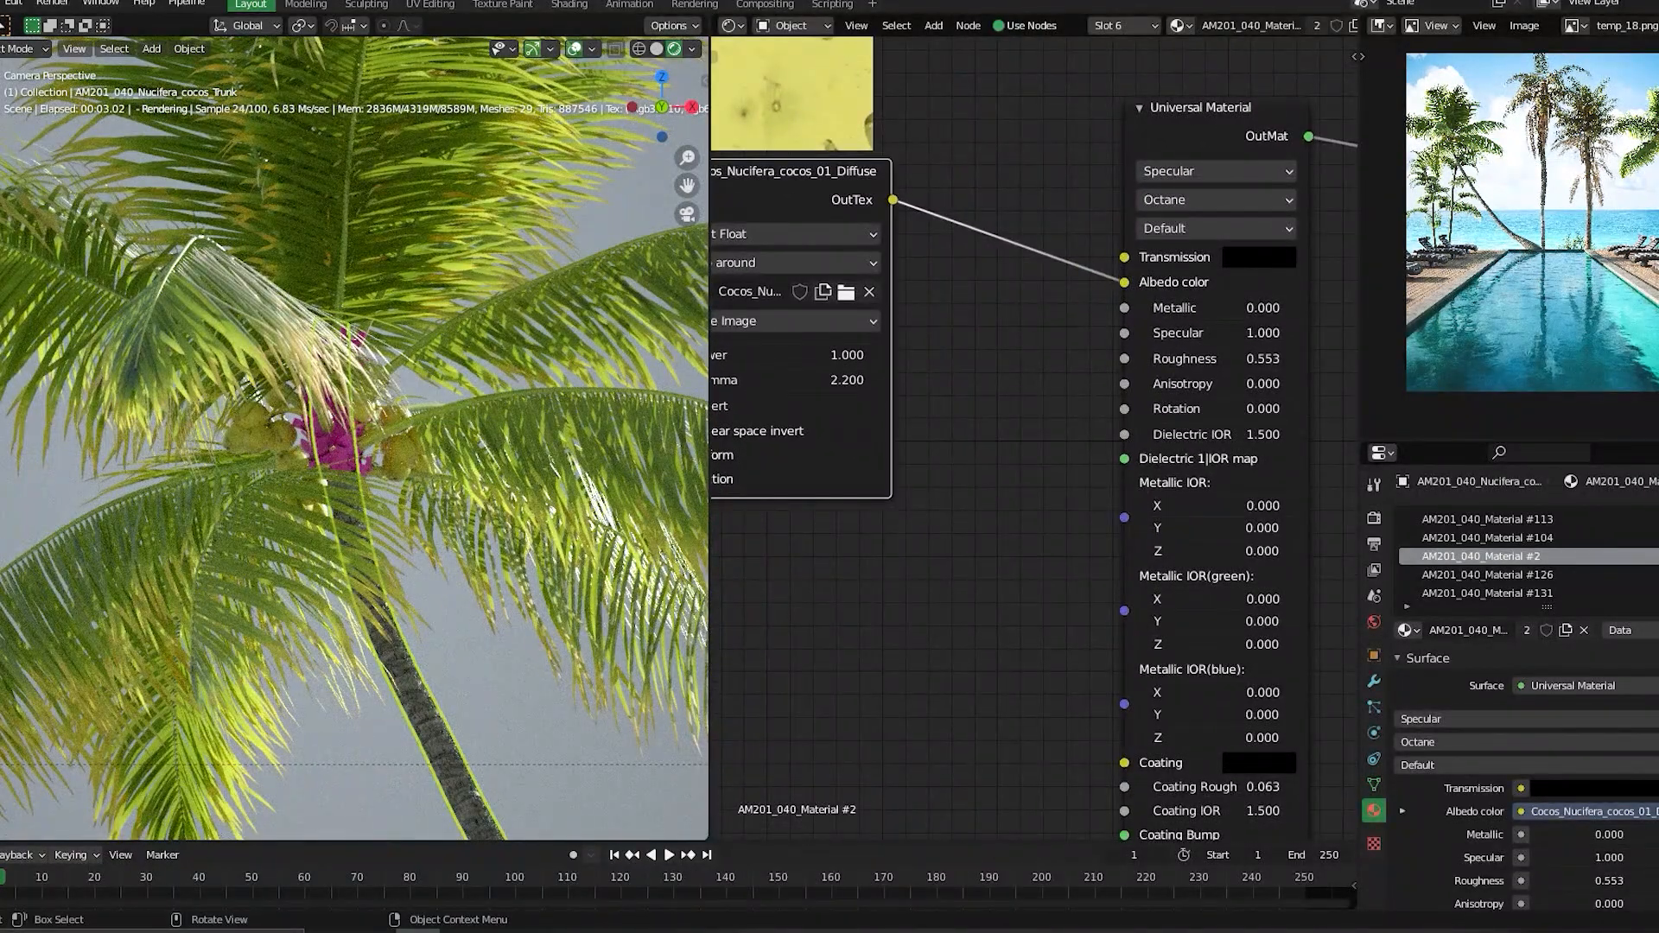
- Connect the Cocos_Nucifera_cocos_01_Normal texture to the Normal input of AM201_040_Material #2 and place its node well below the diffuse texture
drag(747, 601, 886, 646)
middle_drag(912, 713, 852, 432)
scroll(948, 330, down, 4)
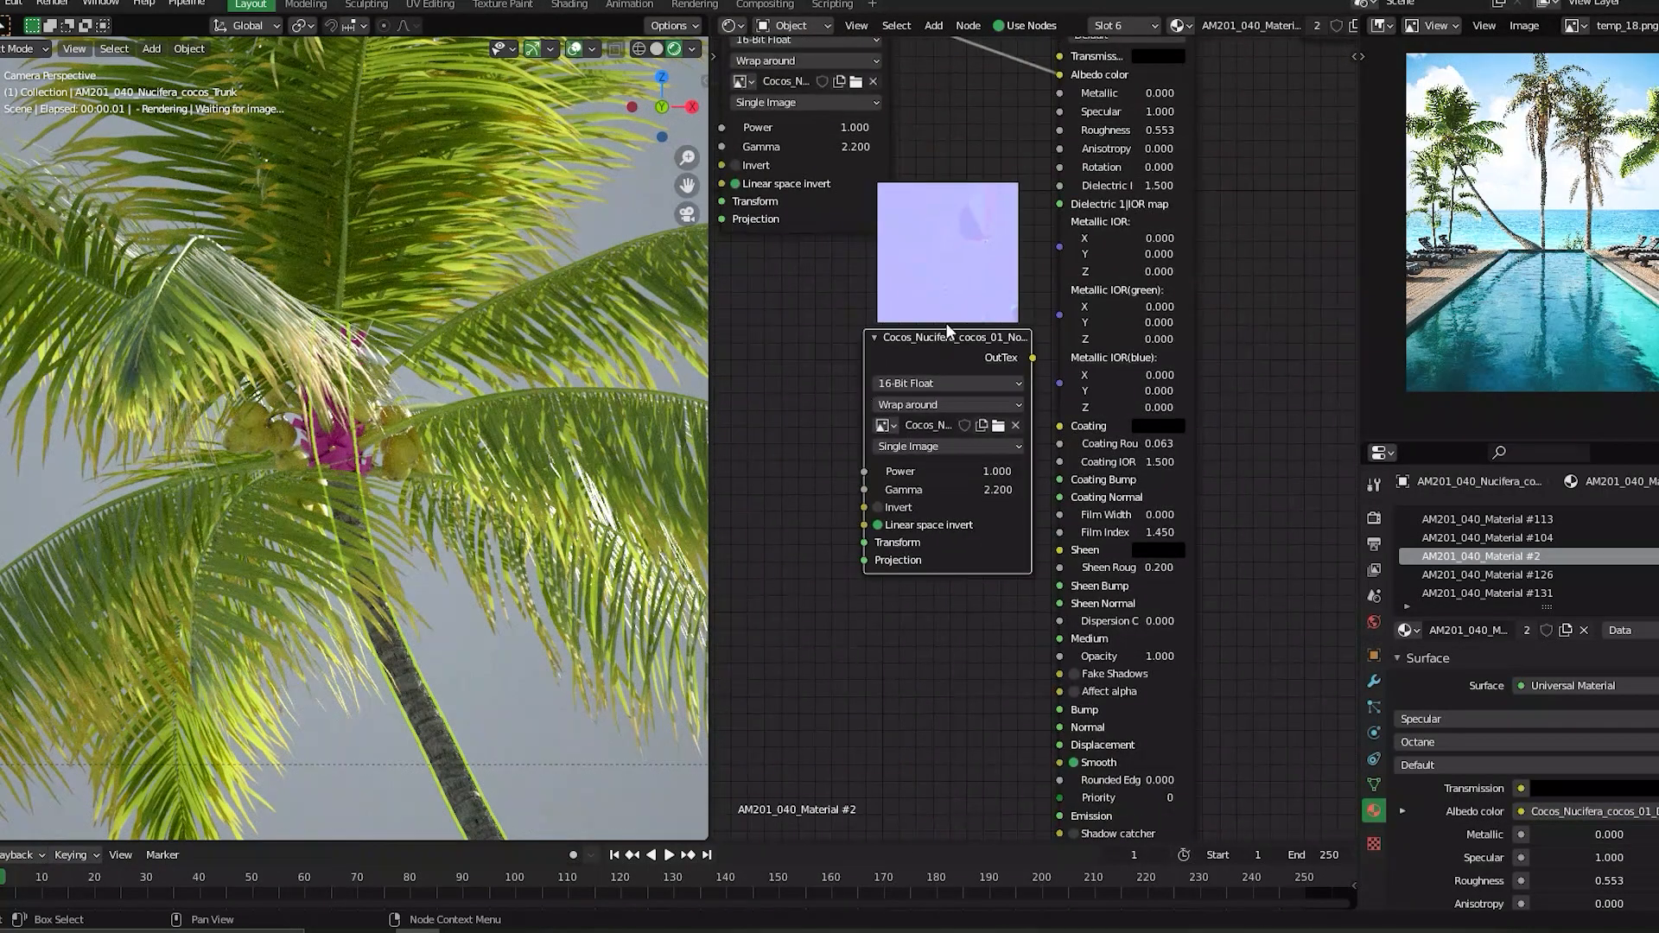
drag(948, 335, 813, 669)
middle_drag(951, 693, 953, 439)
scroll(913, 396, up, 2)
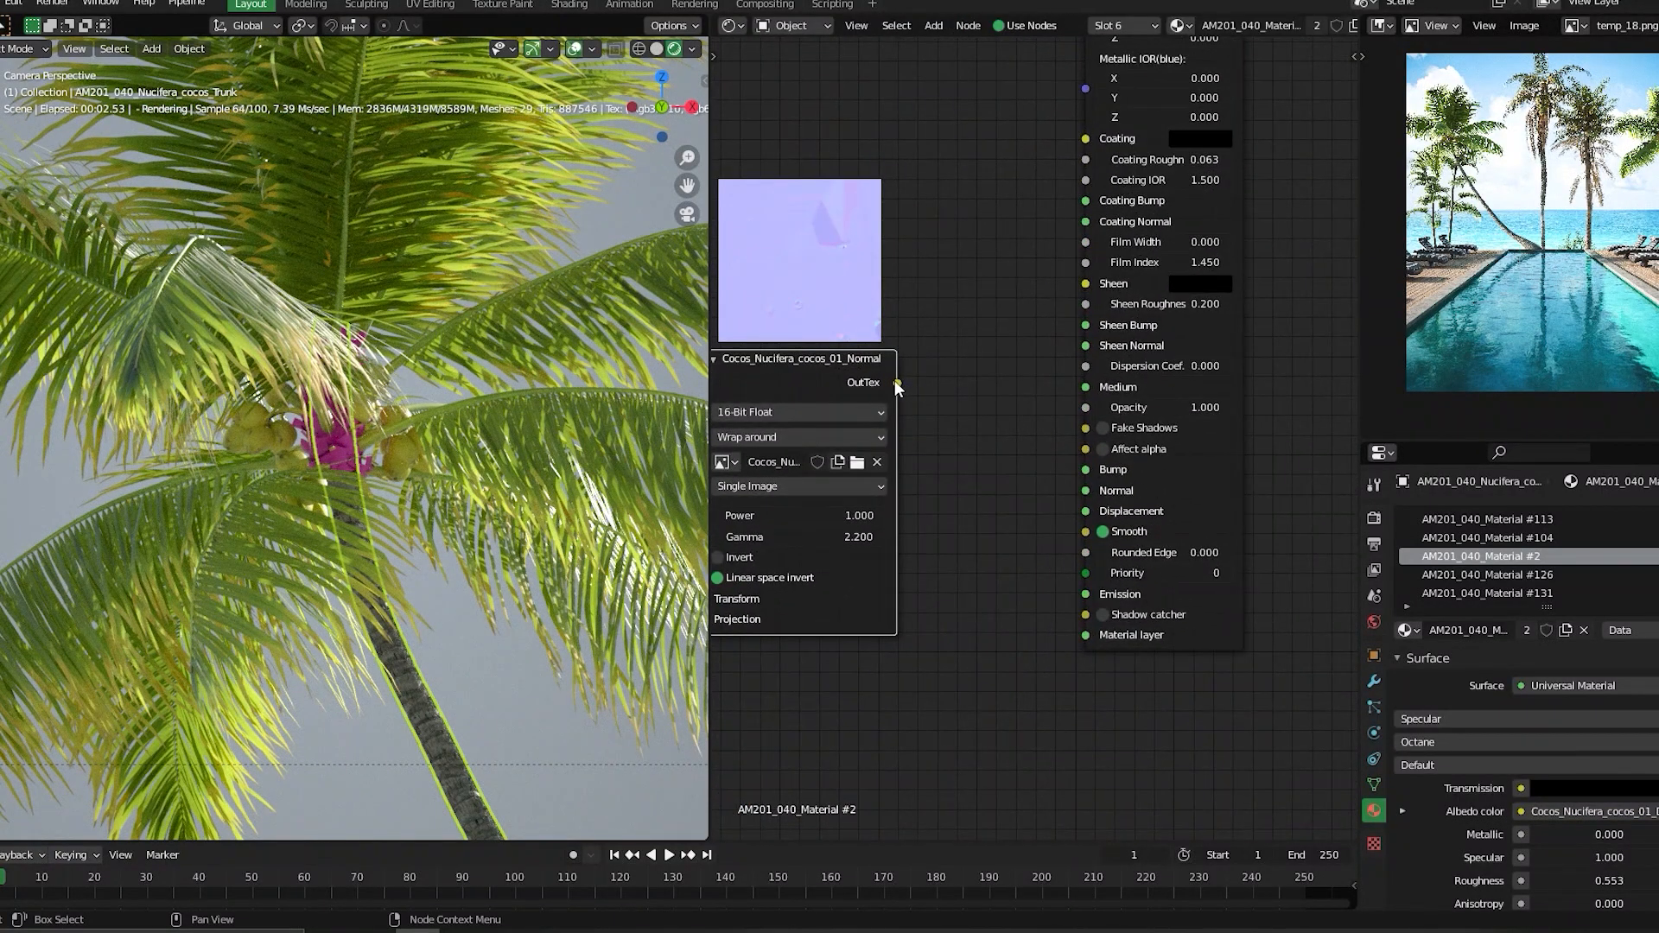
drag(897, 383, 1101, 490)
drag(831, 384, 823, 734)
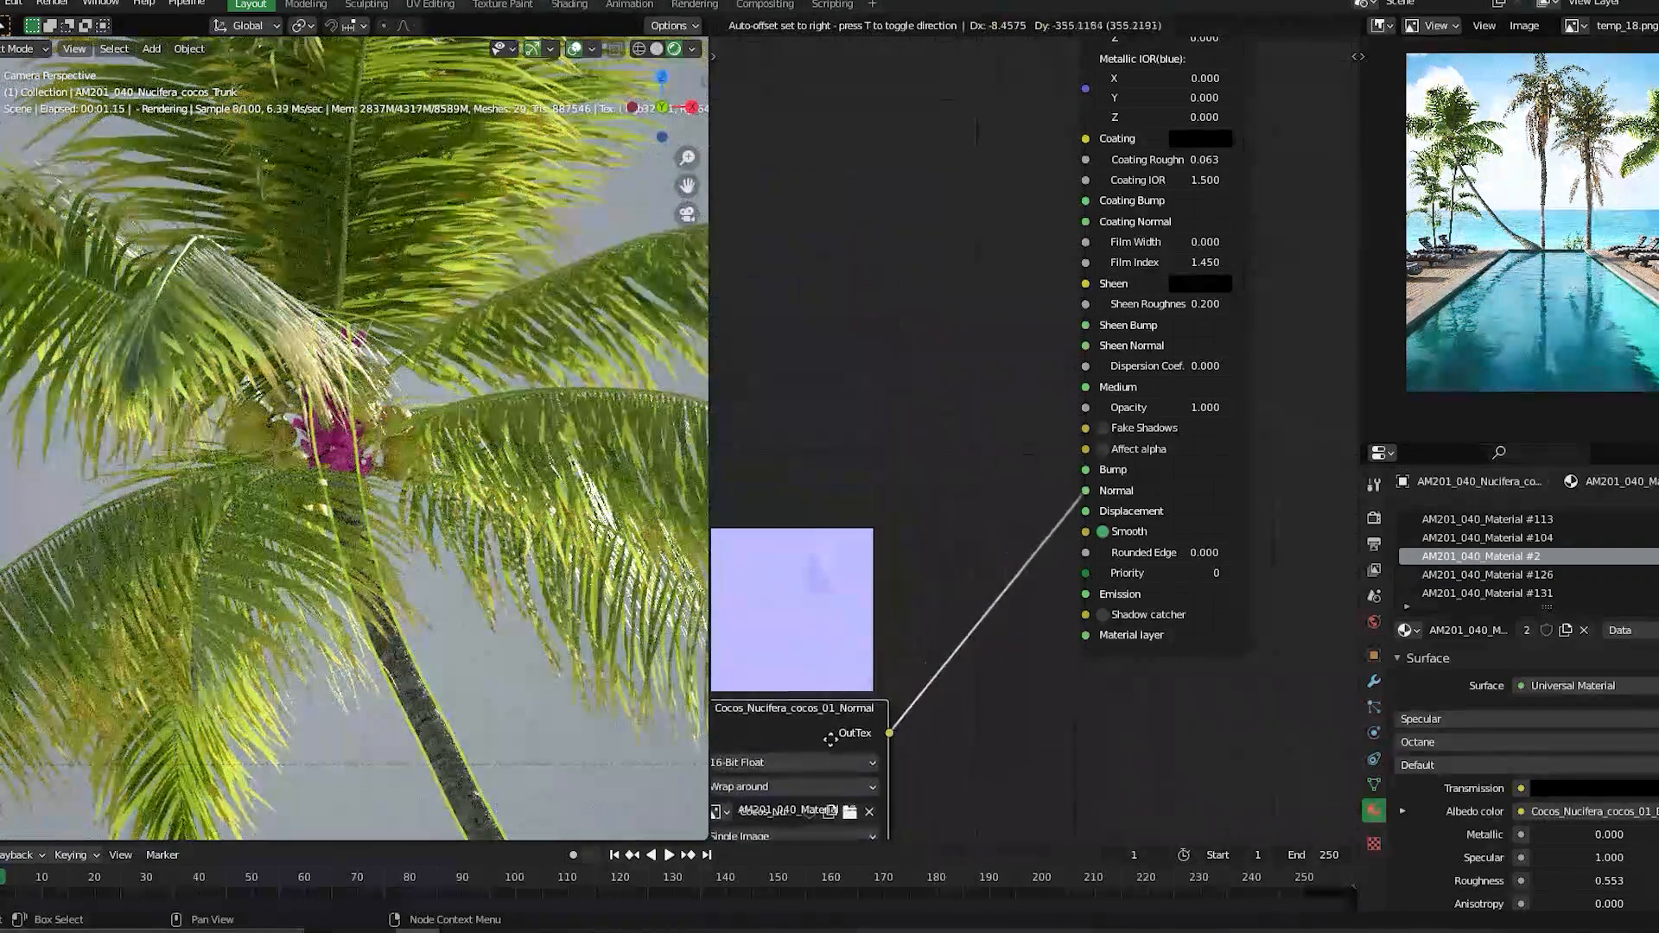
- Set the gamma of the Cocos_Nucifera_cocos_01_Diffuse texture to 2.830 to darken the coconuts
middle_drag(934, 366, 1006, 746)
middle_drag(982, 446, 1020, 653)
scroll(974, 311, up, 6)
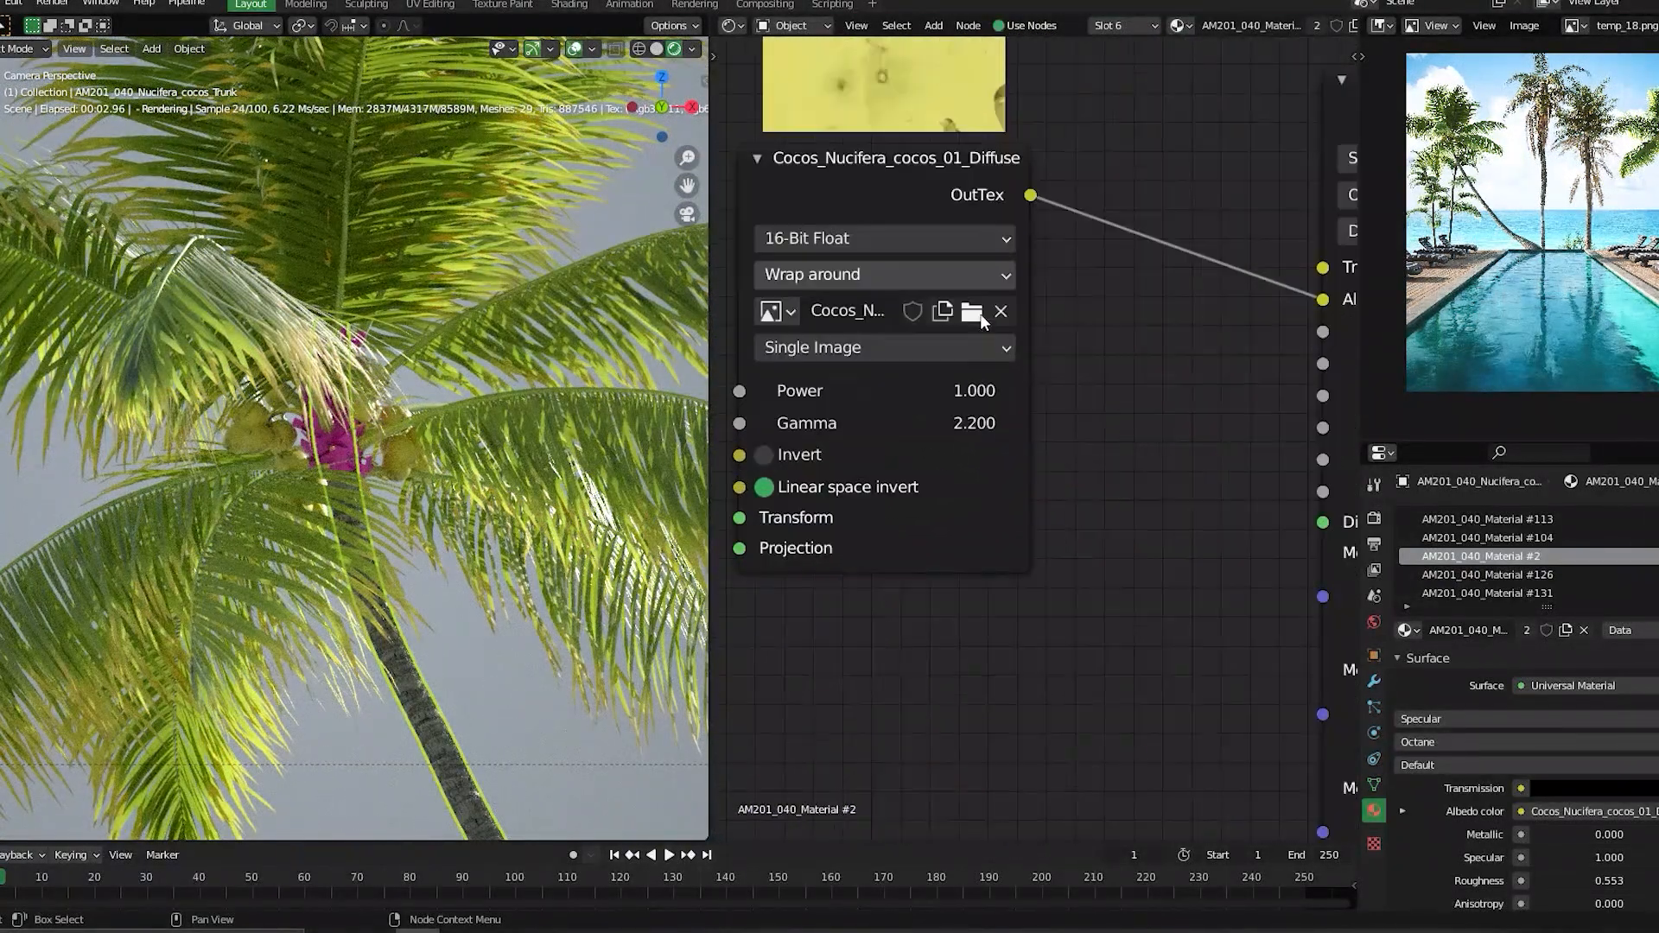
drag(924, 423, 976, 423)
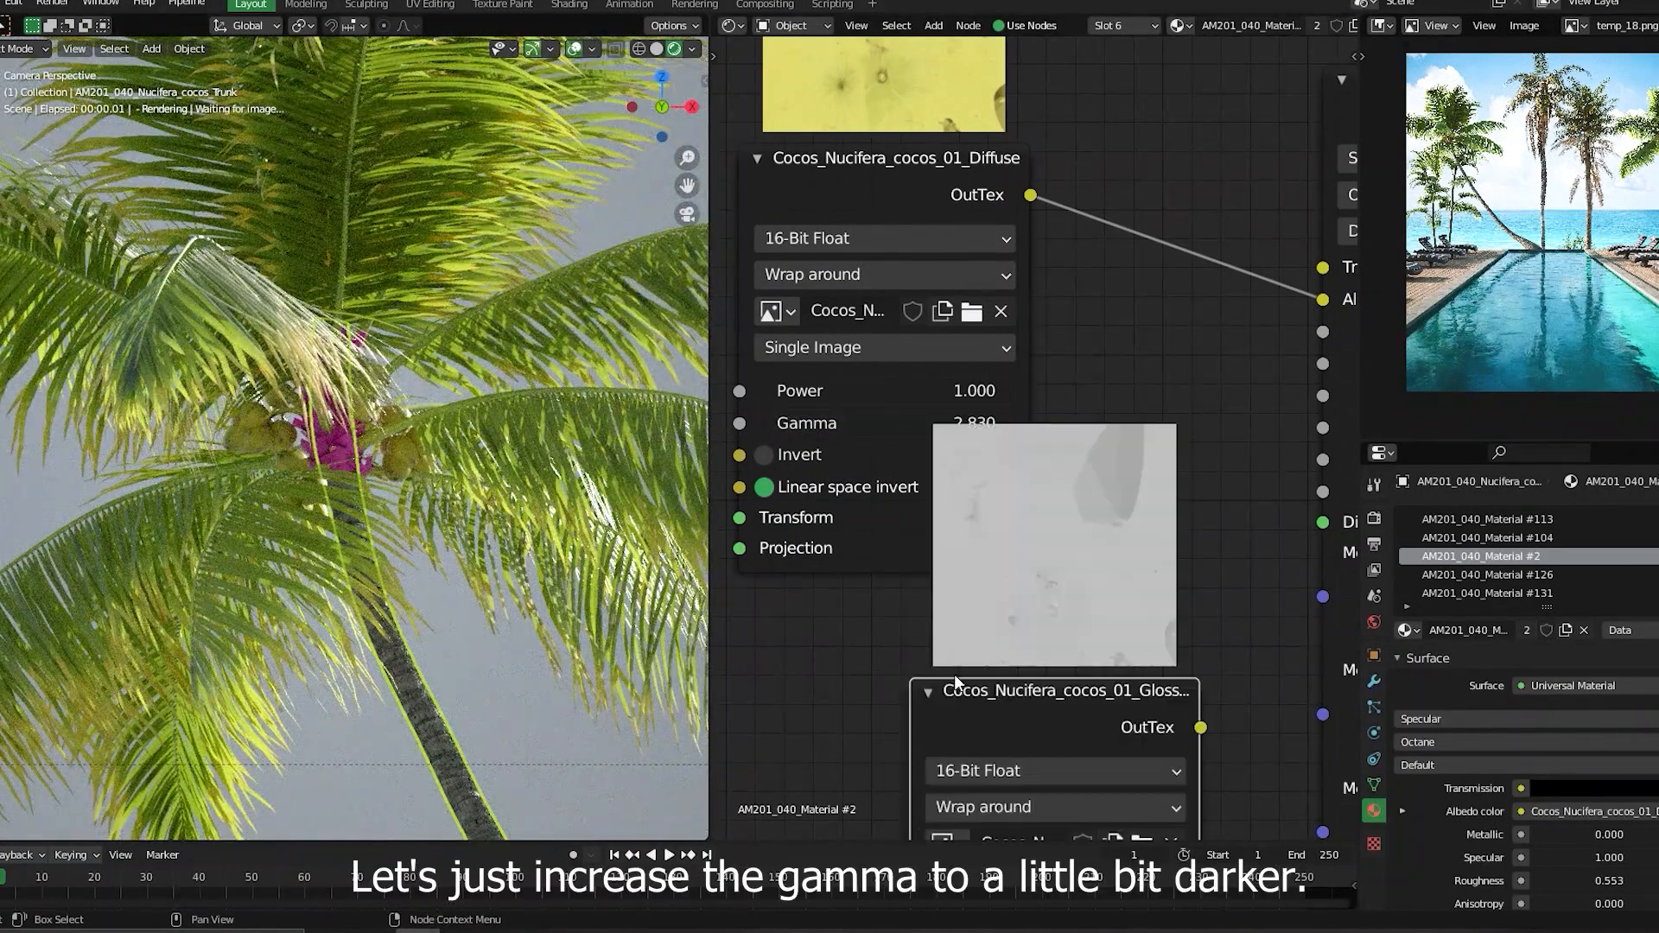
- Connect the Cocos_Nucifera_cocos_01 glossiness texture to the Roughness of AM201_040_Material #2 and place its node below the diffuse texture
middle_drag(954, 674, 899, 381)
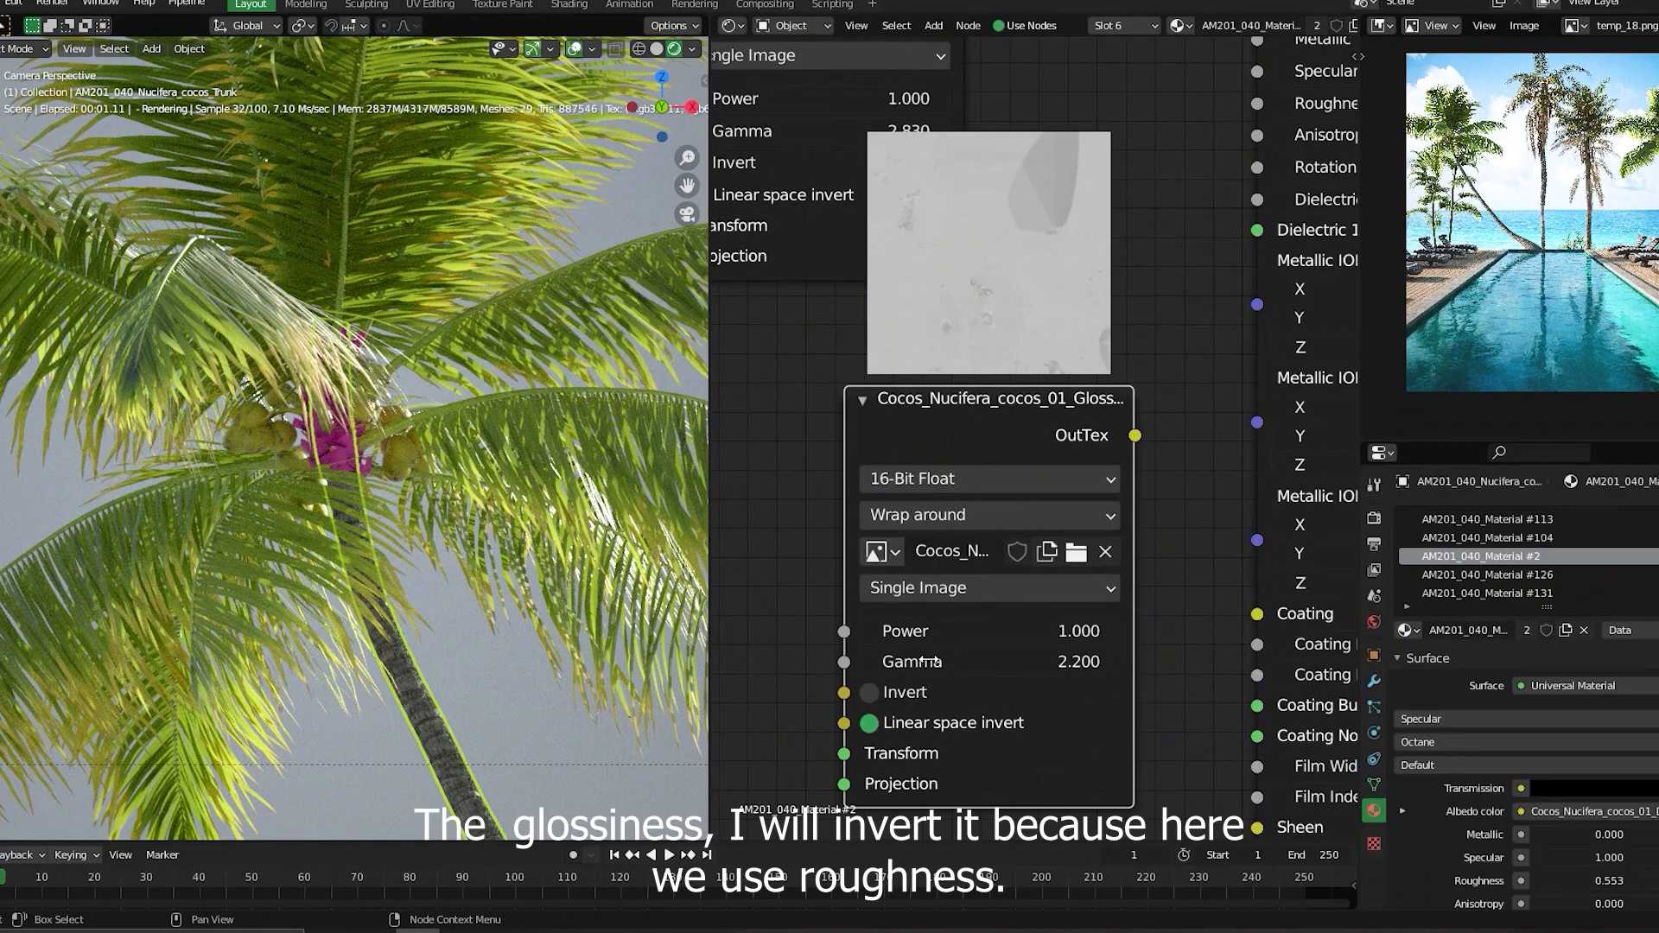
middle_drag(1100, 530, 973, 704)
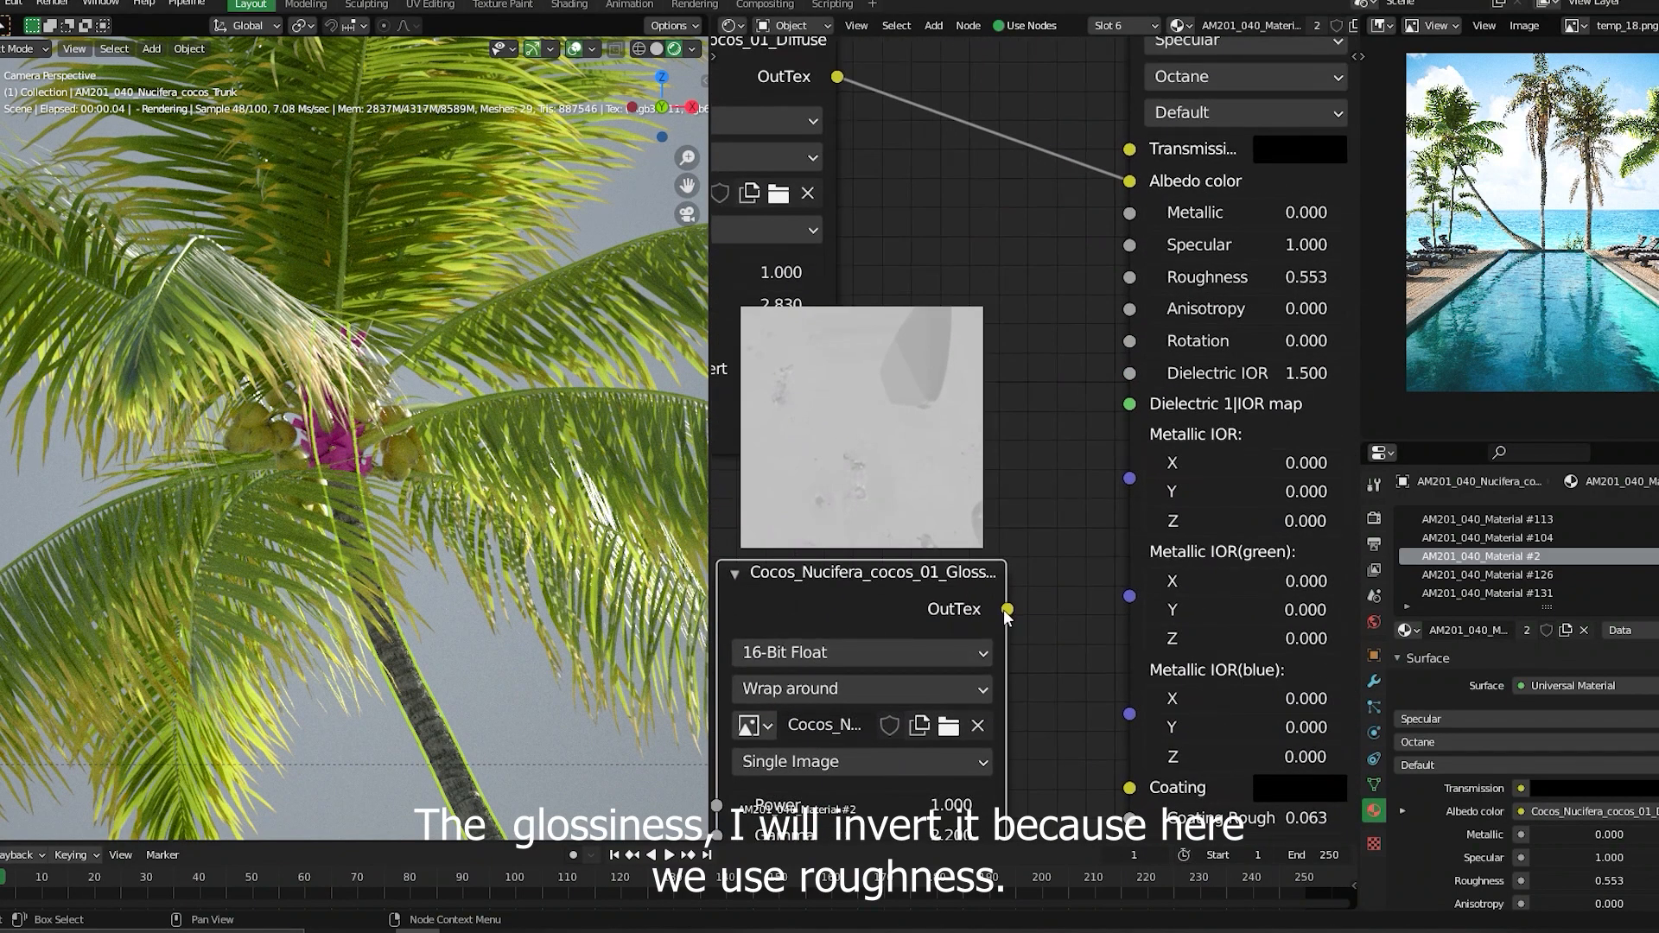
drag(1007, 609, 1129, 278)
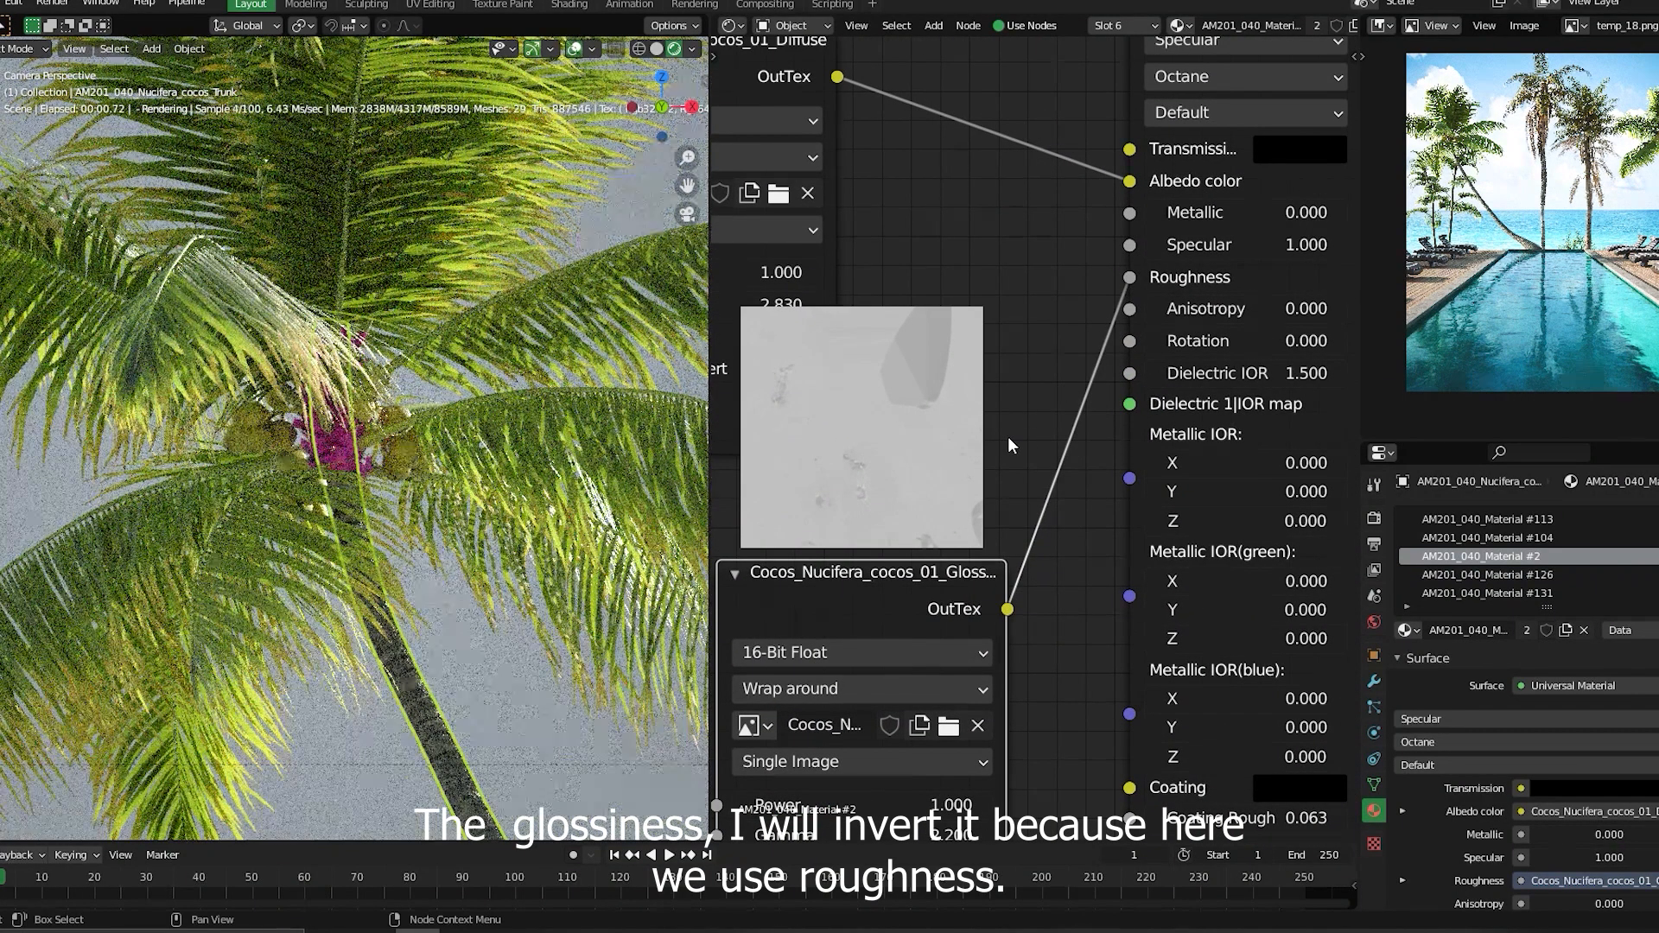
scroll(937, 572, down, 2)
drag(926, 564, 812, 692)
middle_drag(994, 543, 1219, 532)
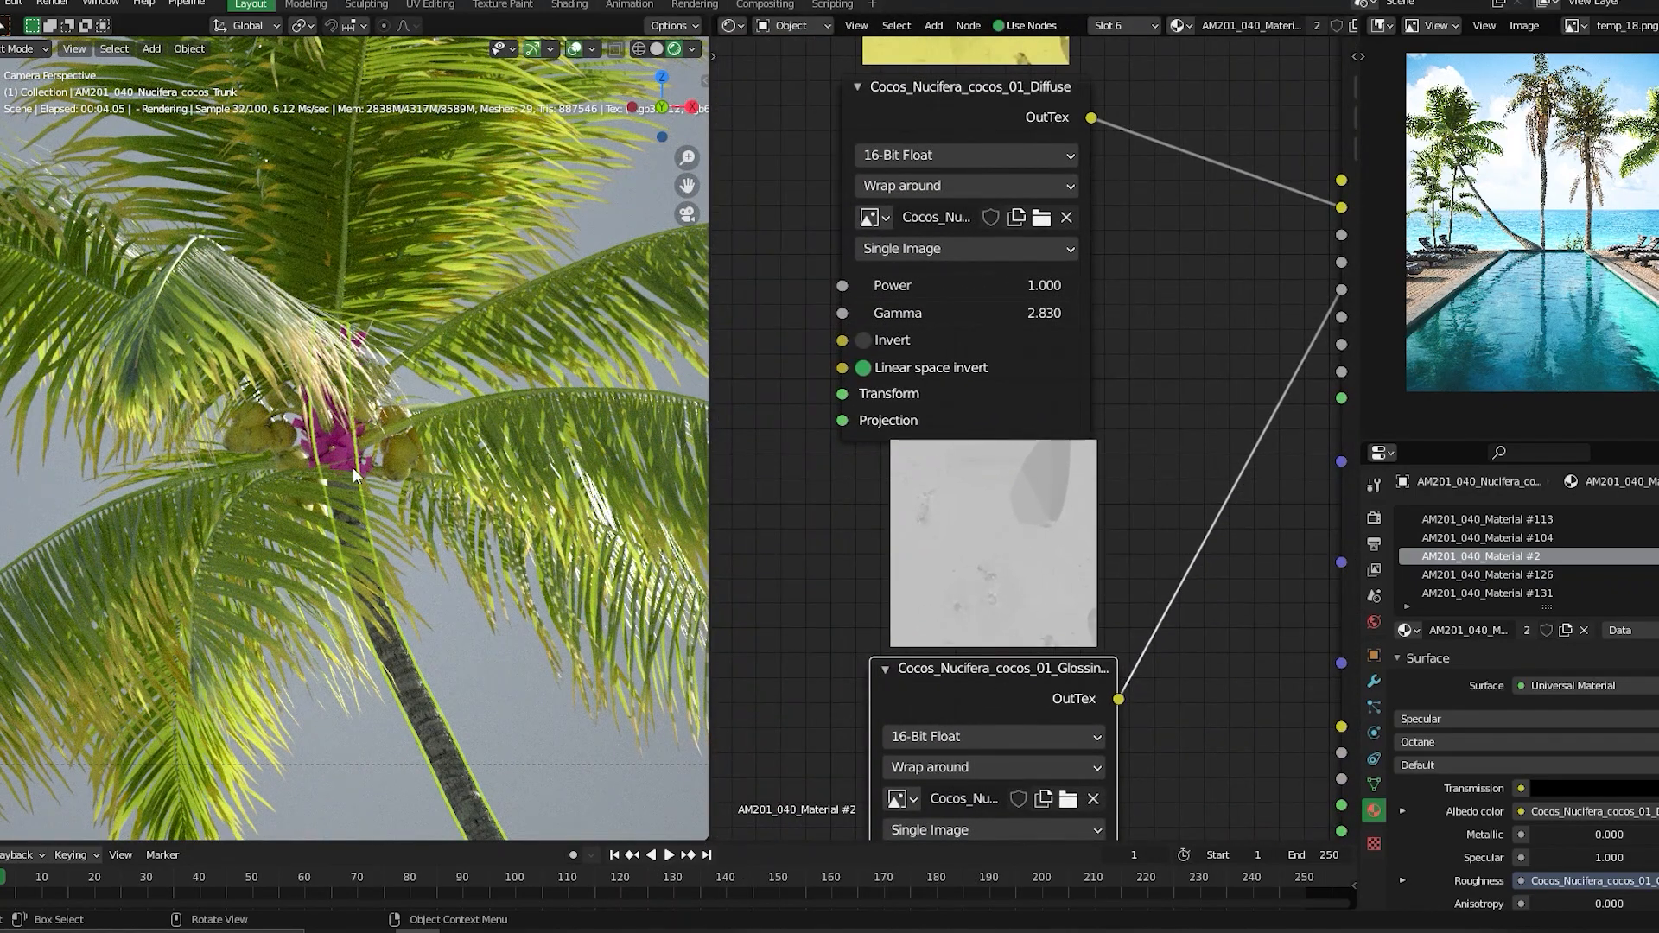
- Test the trunk object's materials for the pink crown part by giving Material #131 a crimson and Material #134 a red albedo color
scroll(335, 440, up, 5)
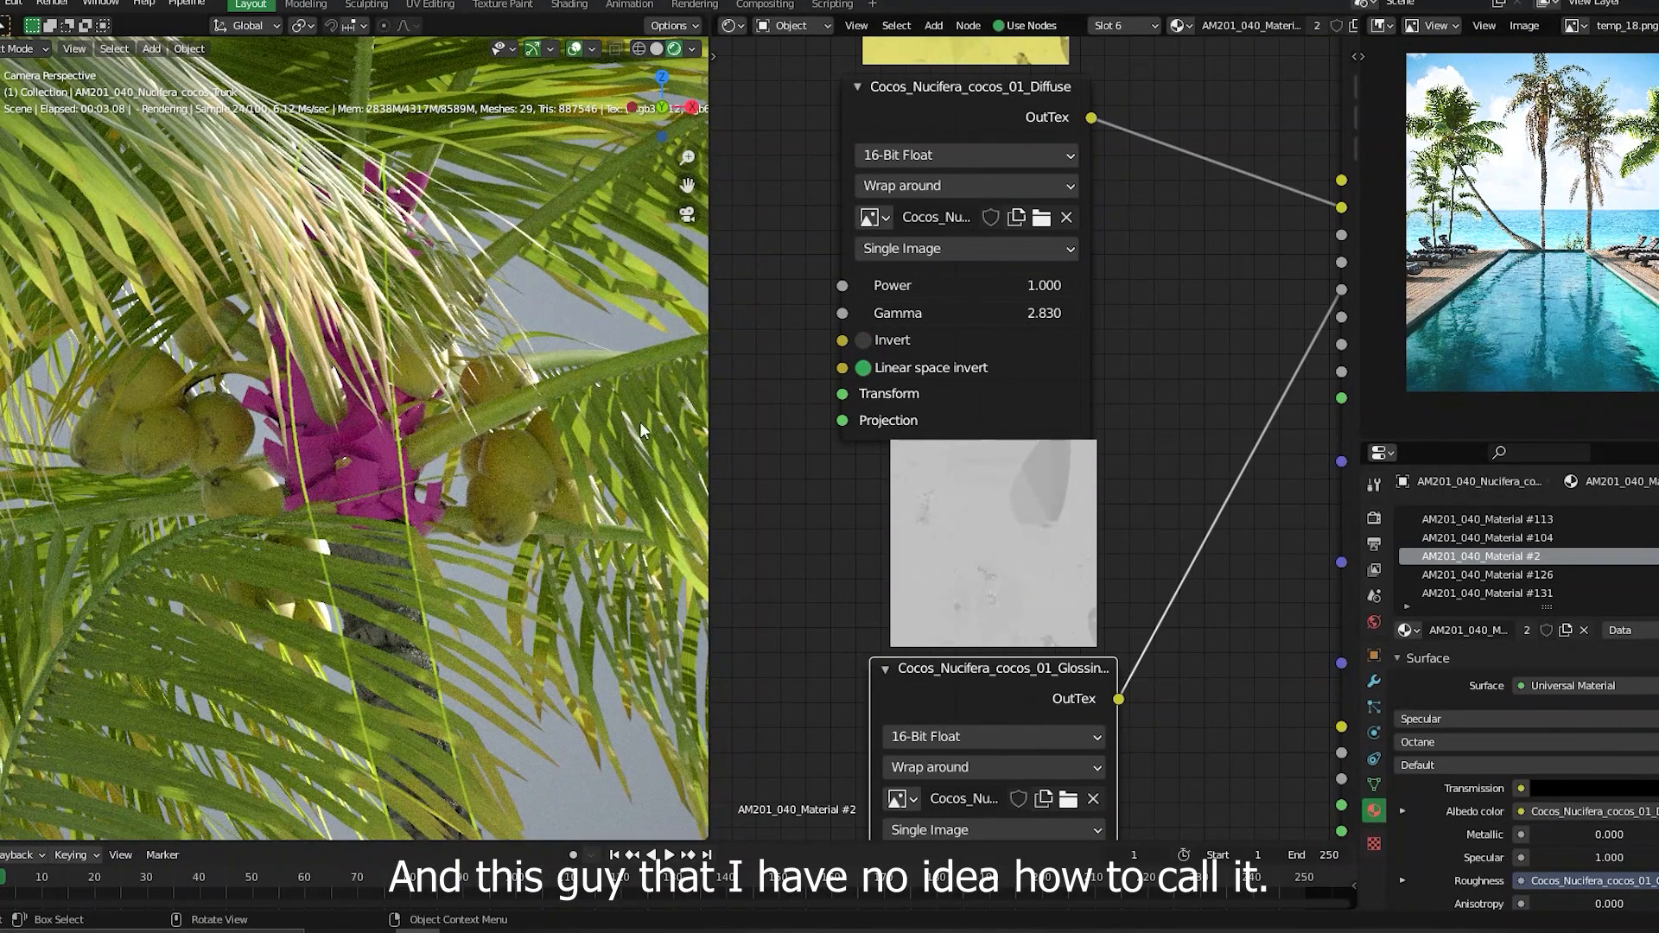
click(1494, 574)
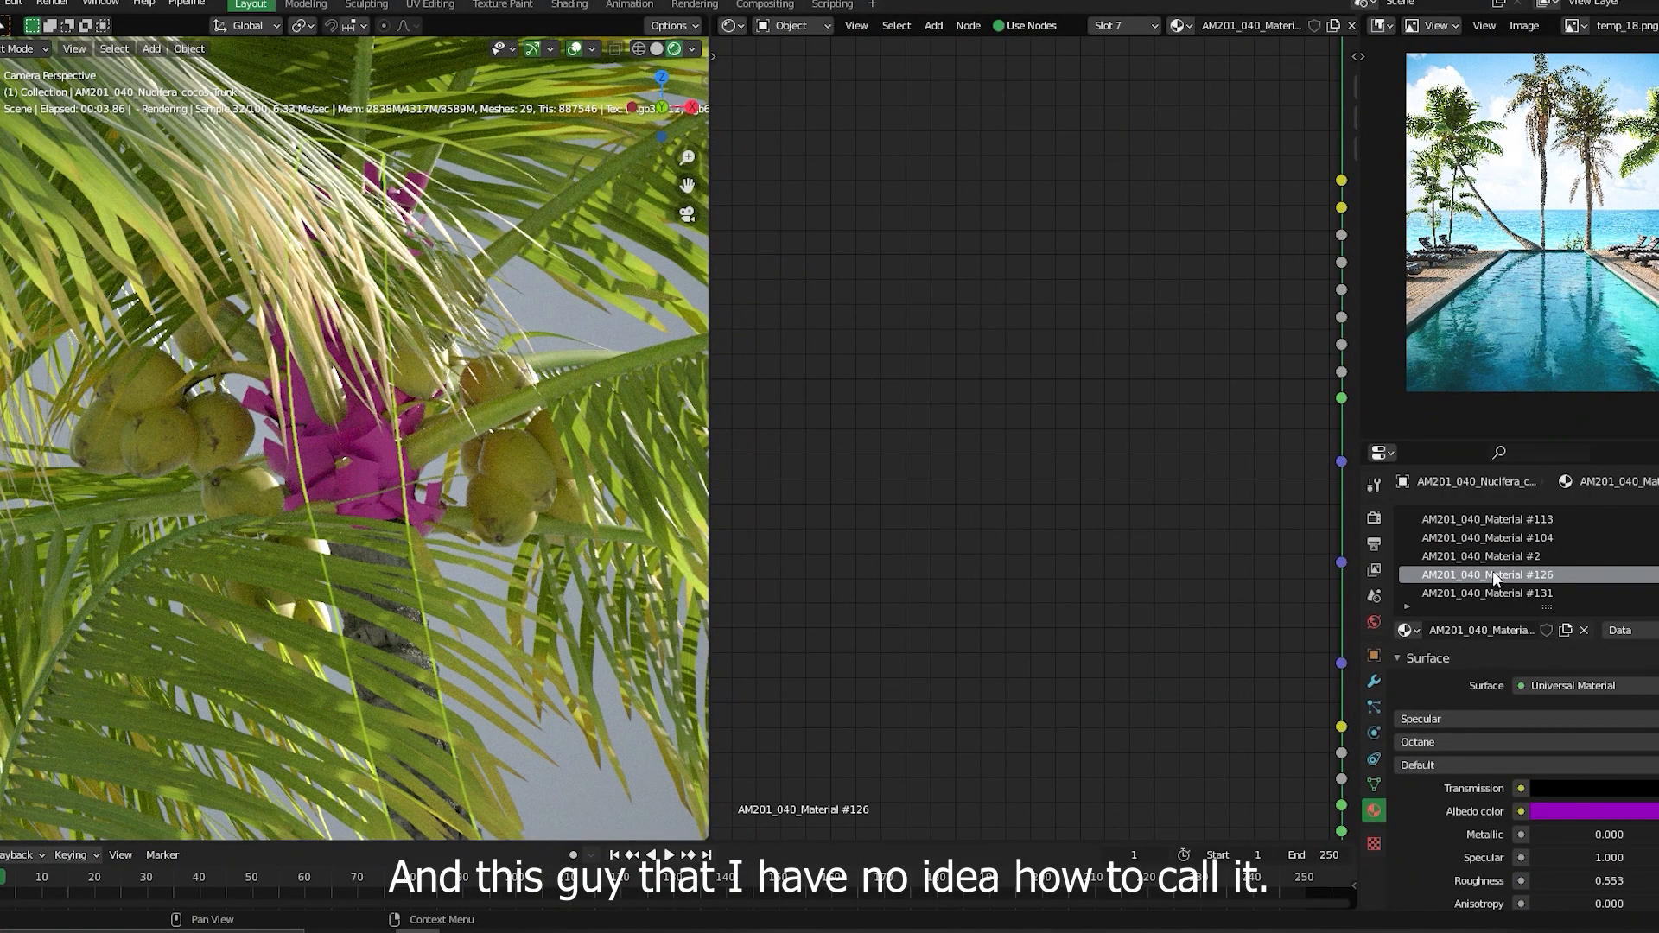
click(1513, 594)
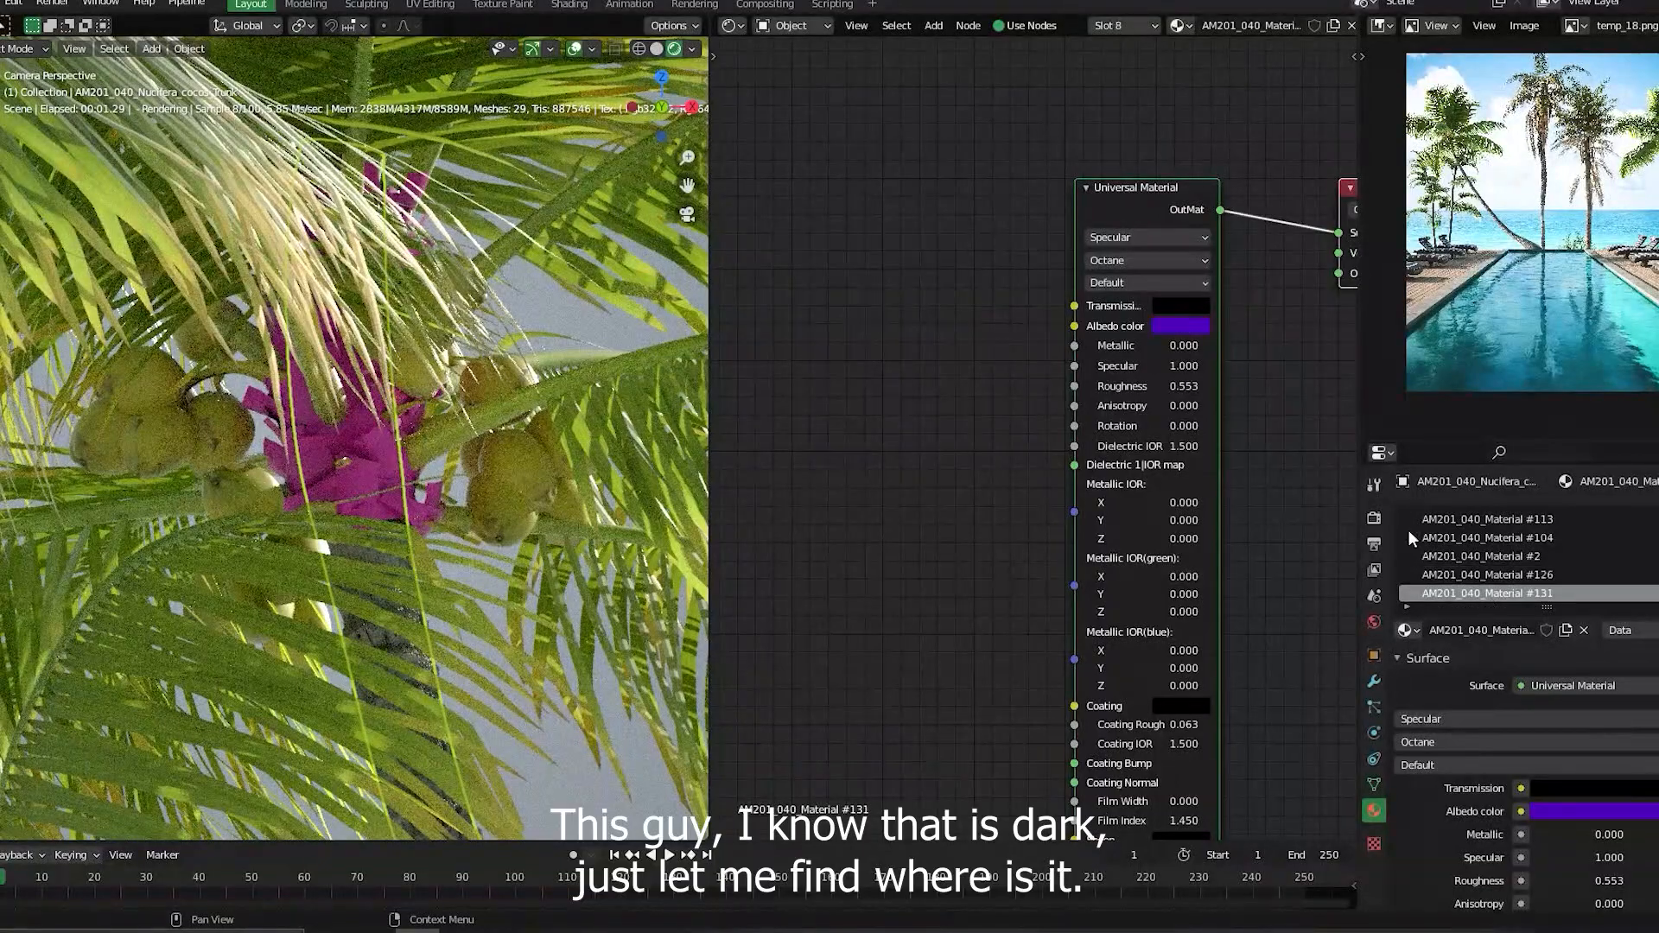
click(1182, 326)
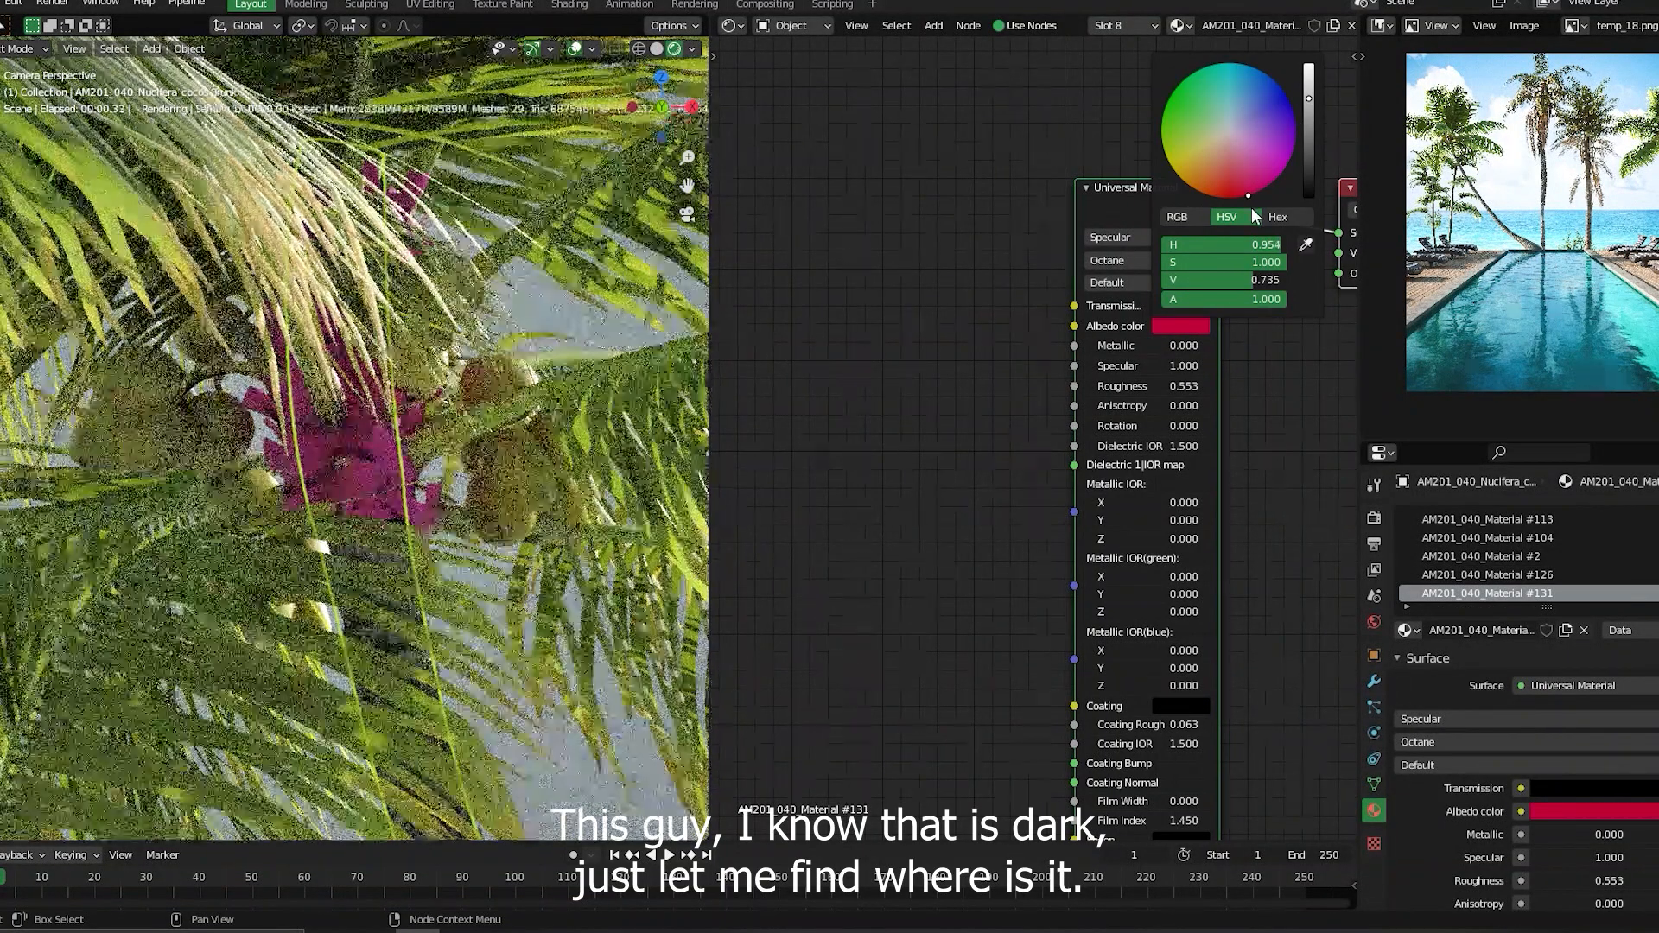
scroll(1567, 553, down, 2)
click(1514, 574)
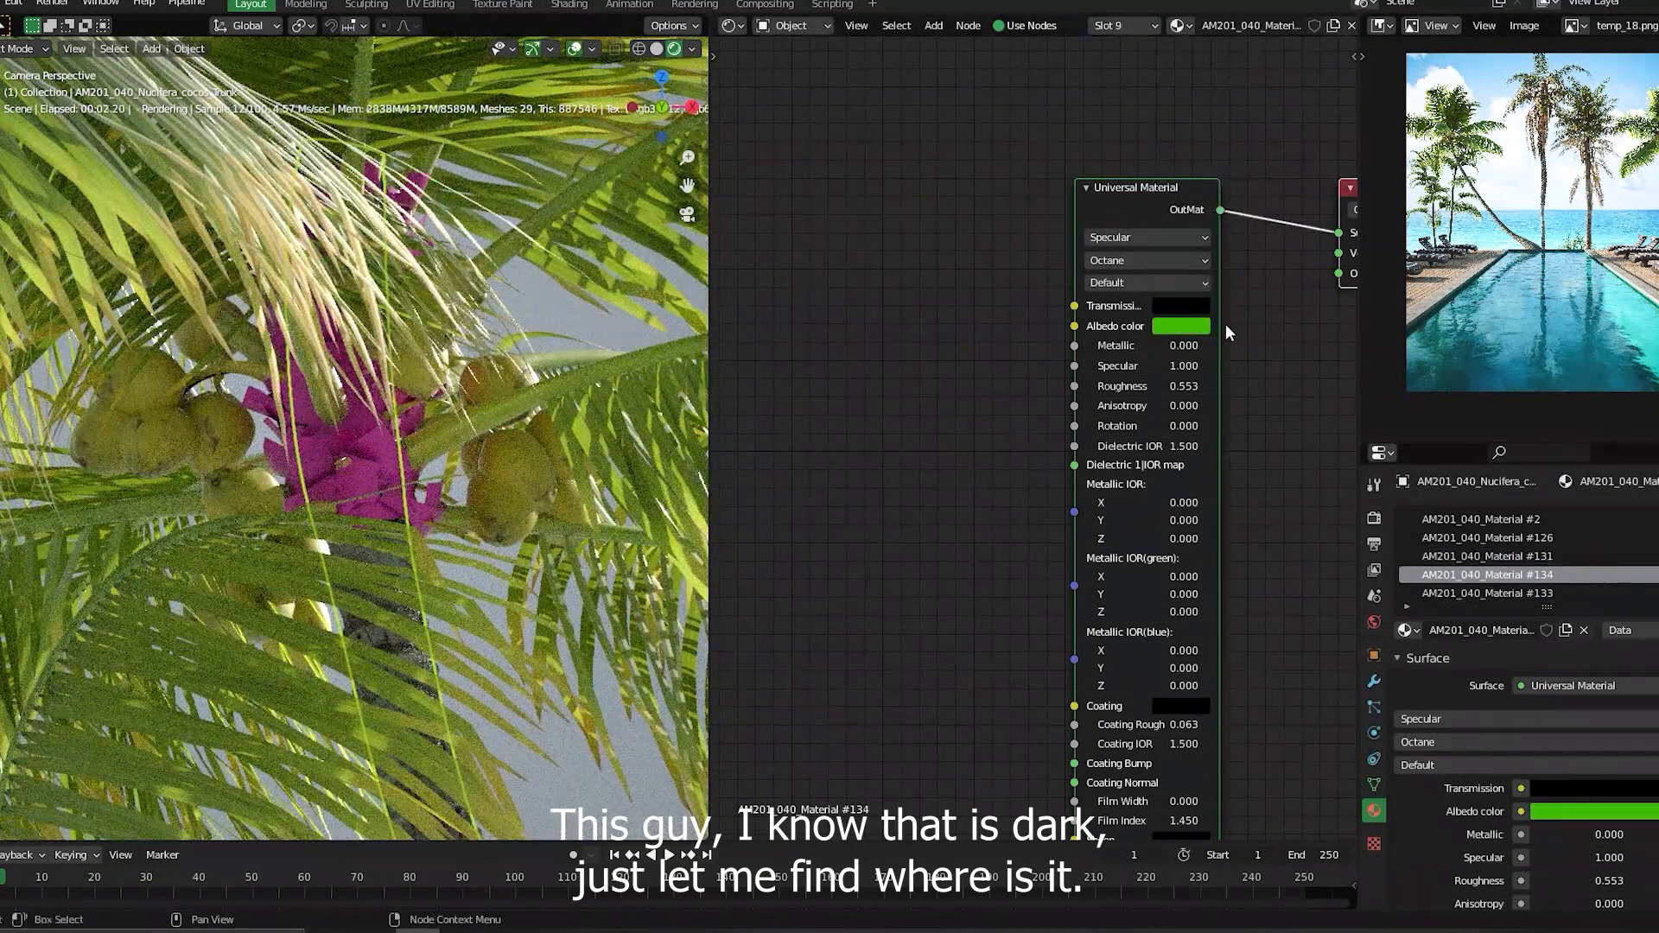
click(1185, 332)
drag(1260, 159, 1227, 203)
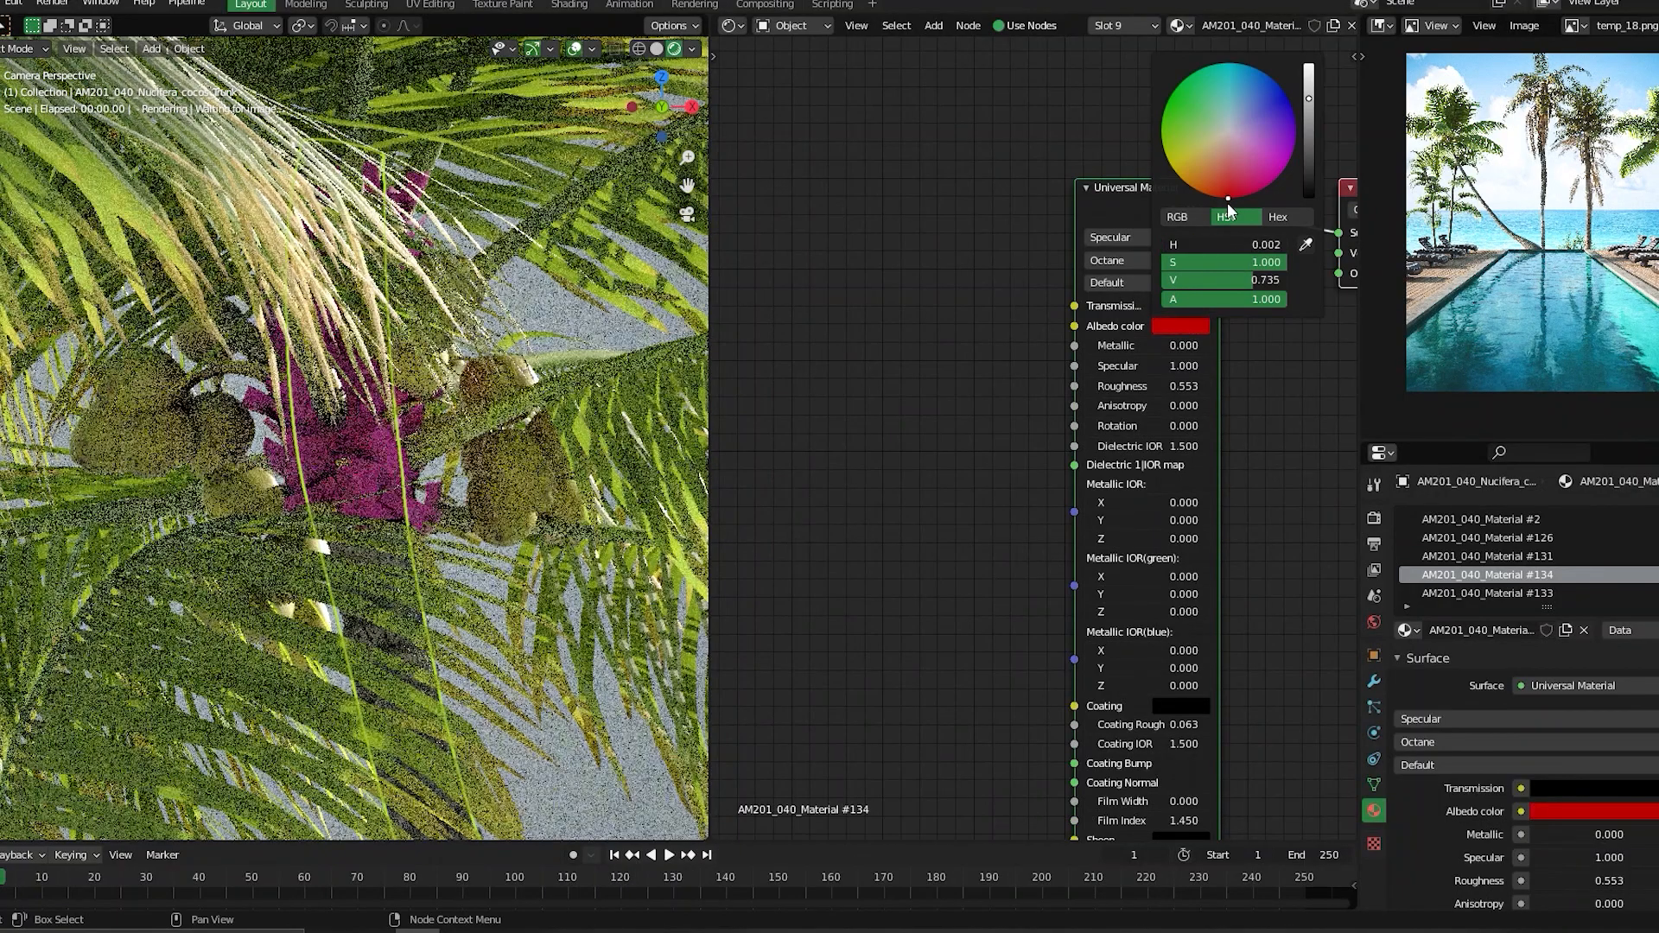
click(1521, 593)
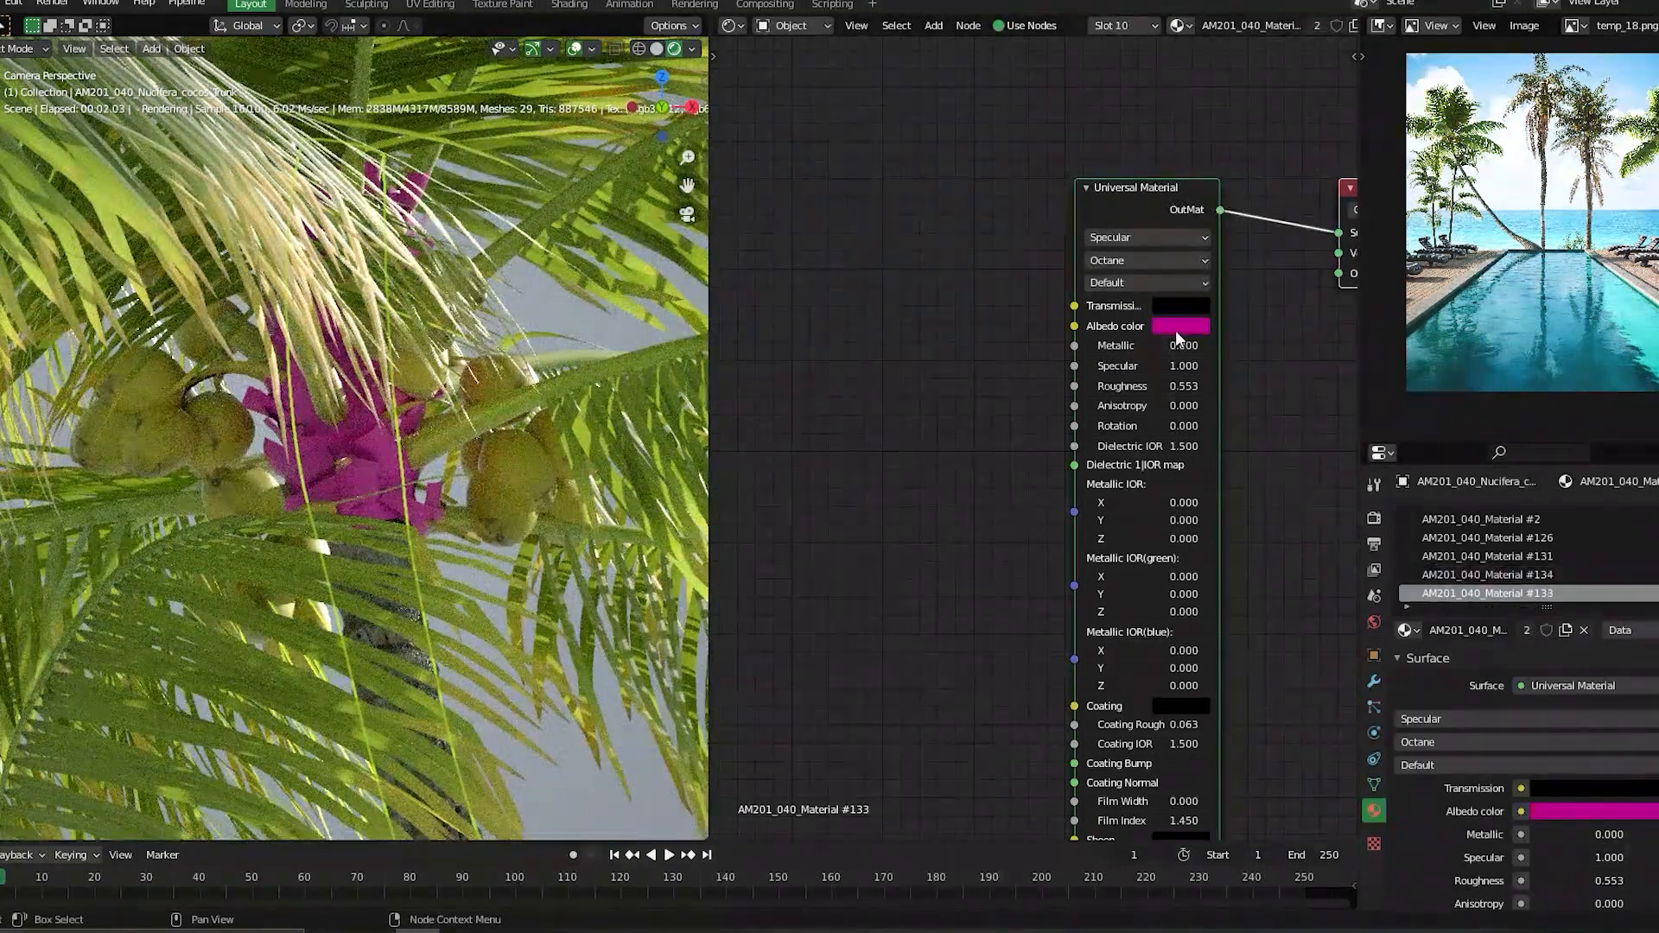
- Select the leaves object and give its AM201_040_Material #133 a red albedo test color
click(367, 516)
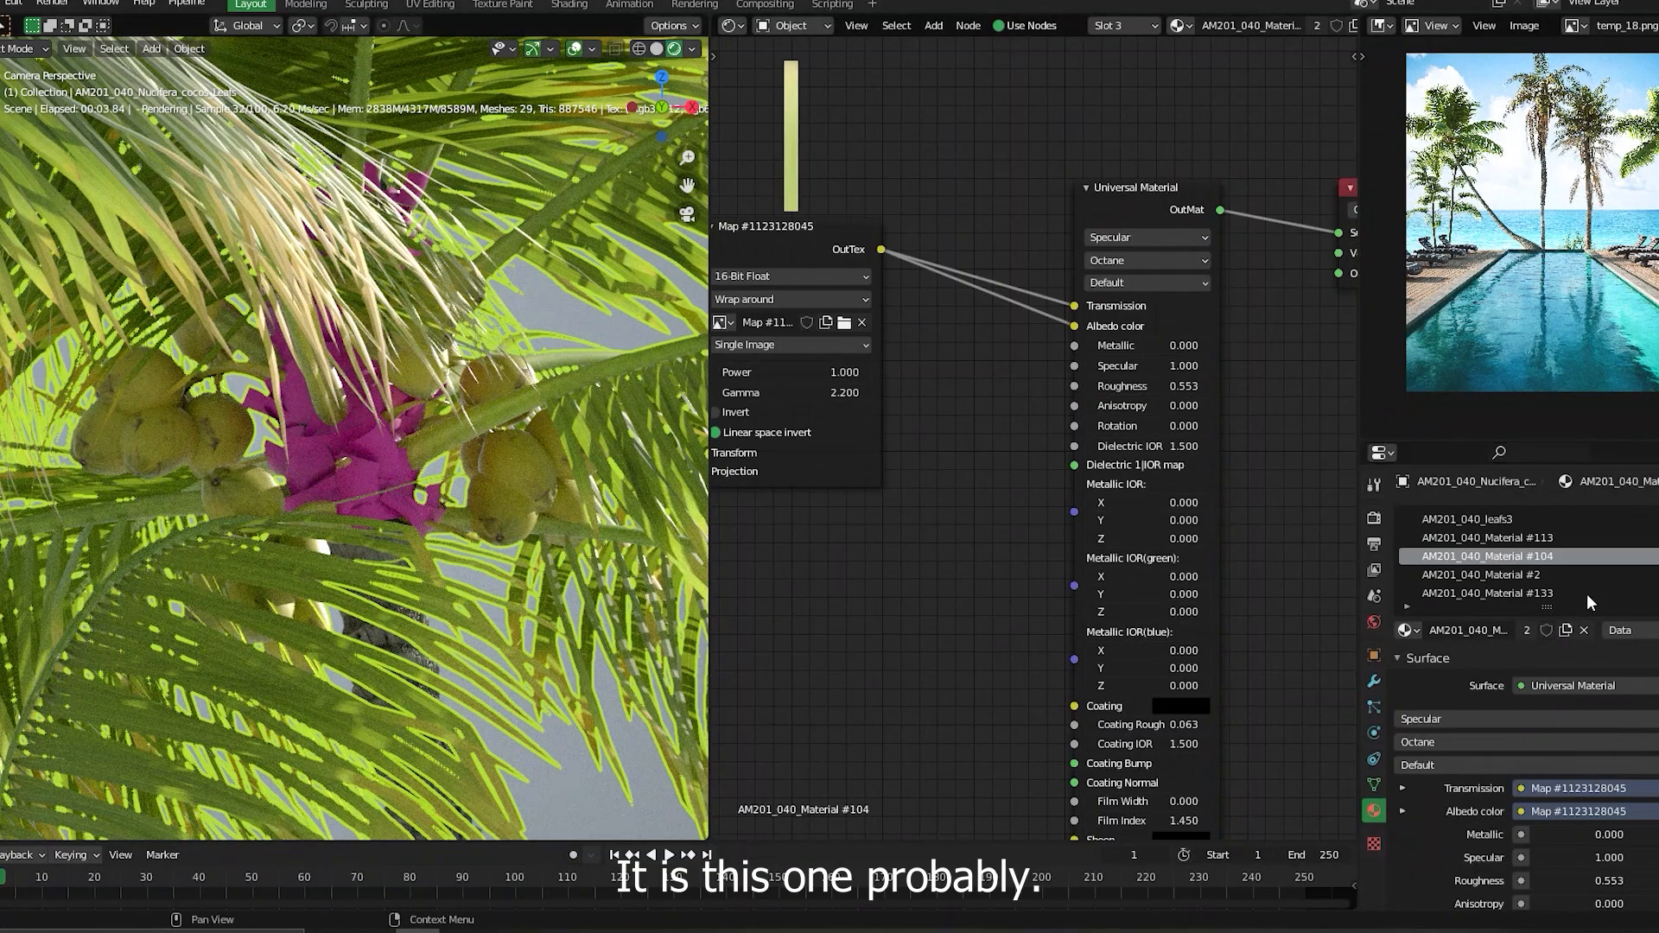
click(1519, 574)
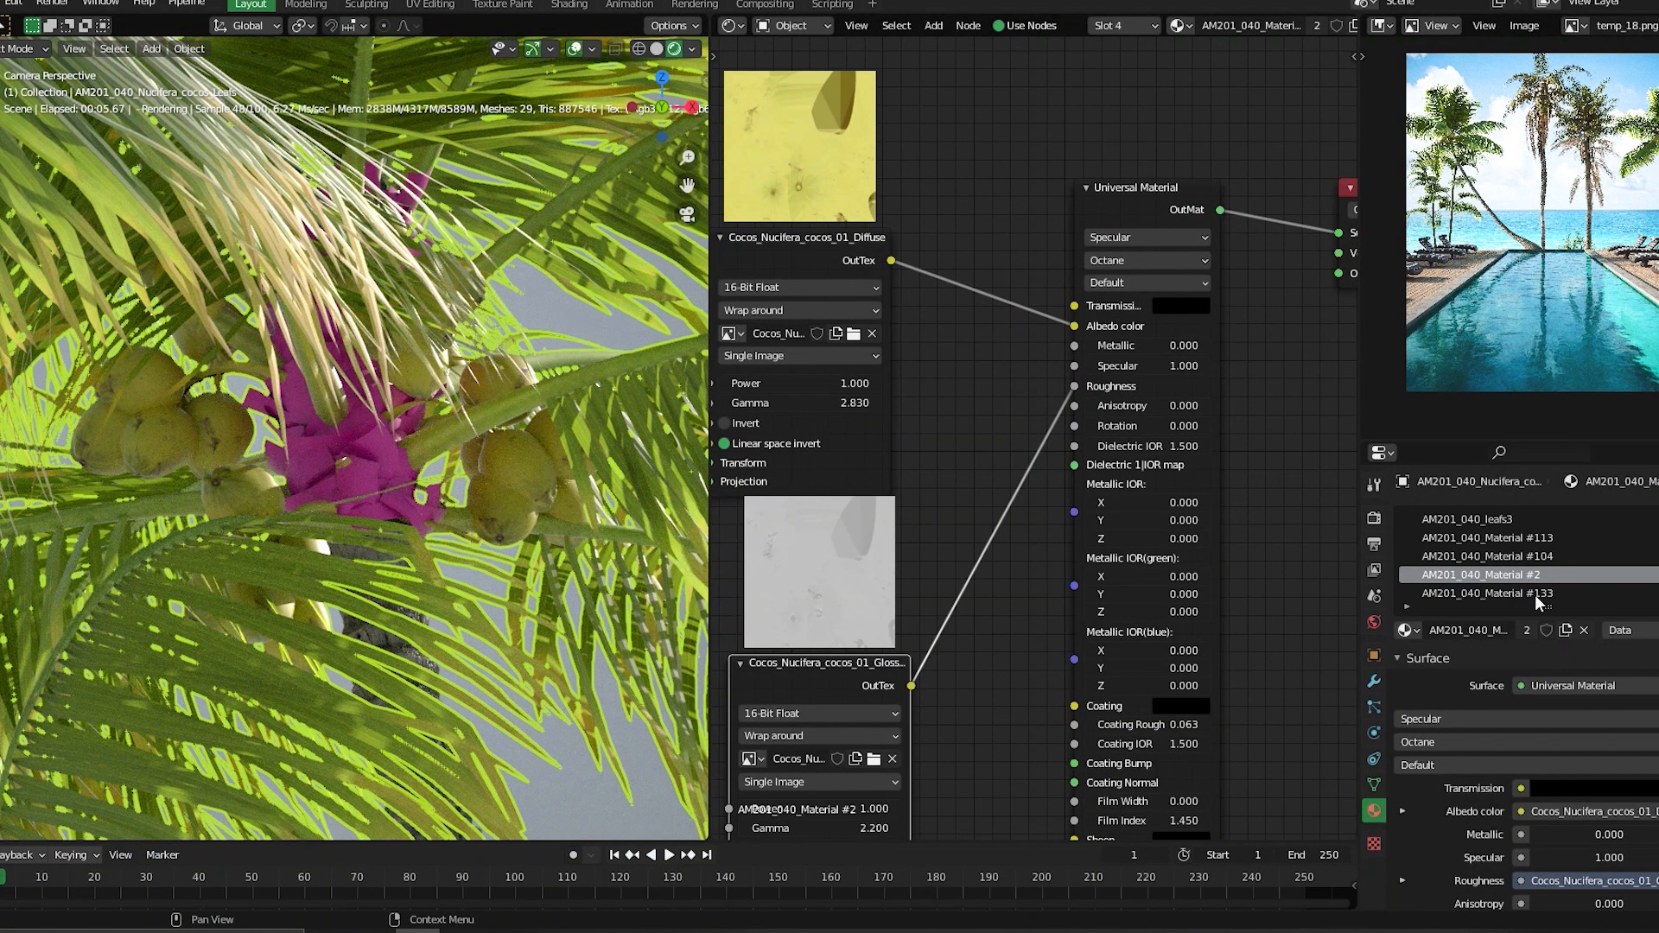
click(1501, 594)
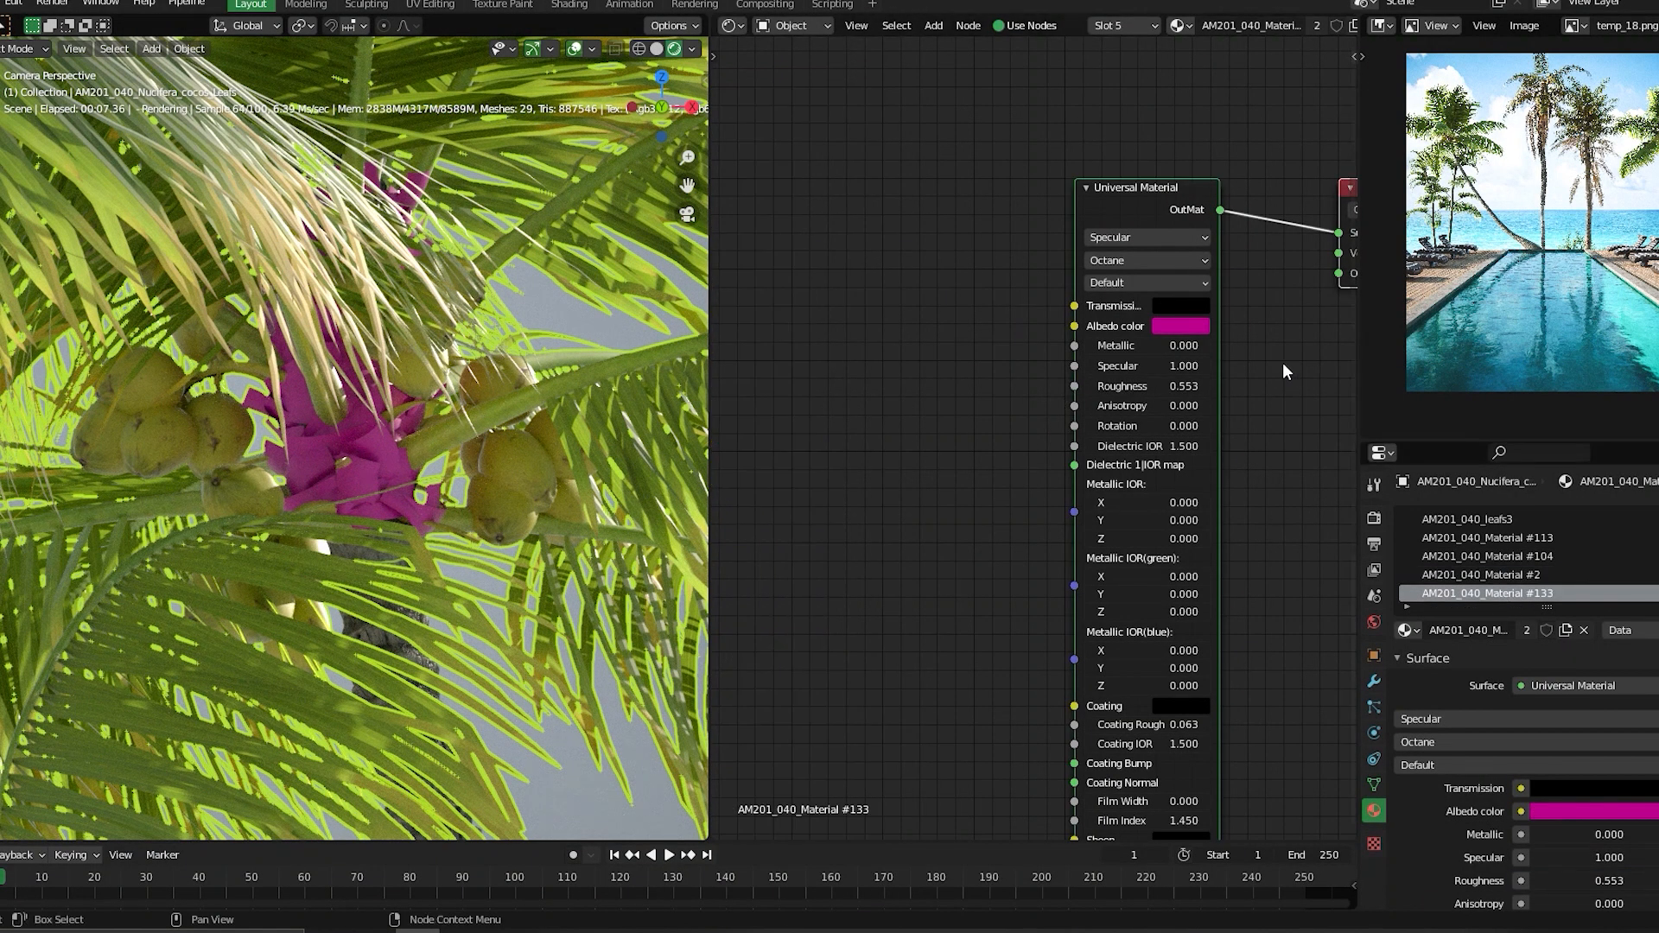
click(1181, 325)
drag(1229, 173, 1227, 204)
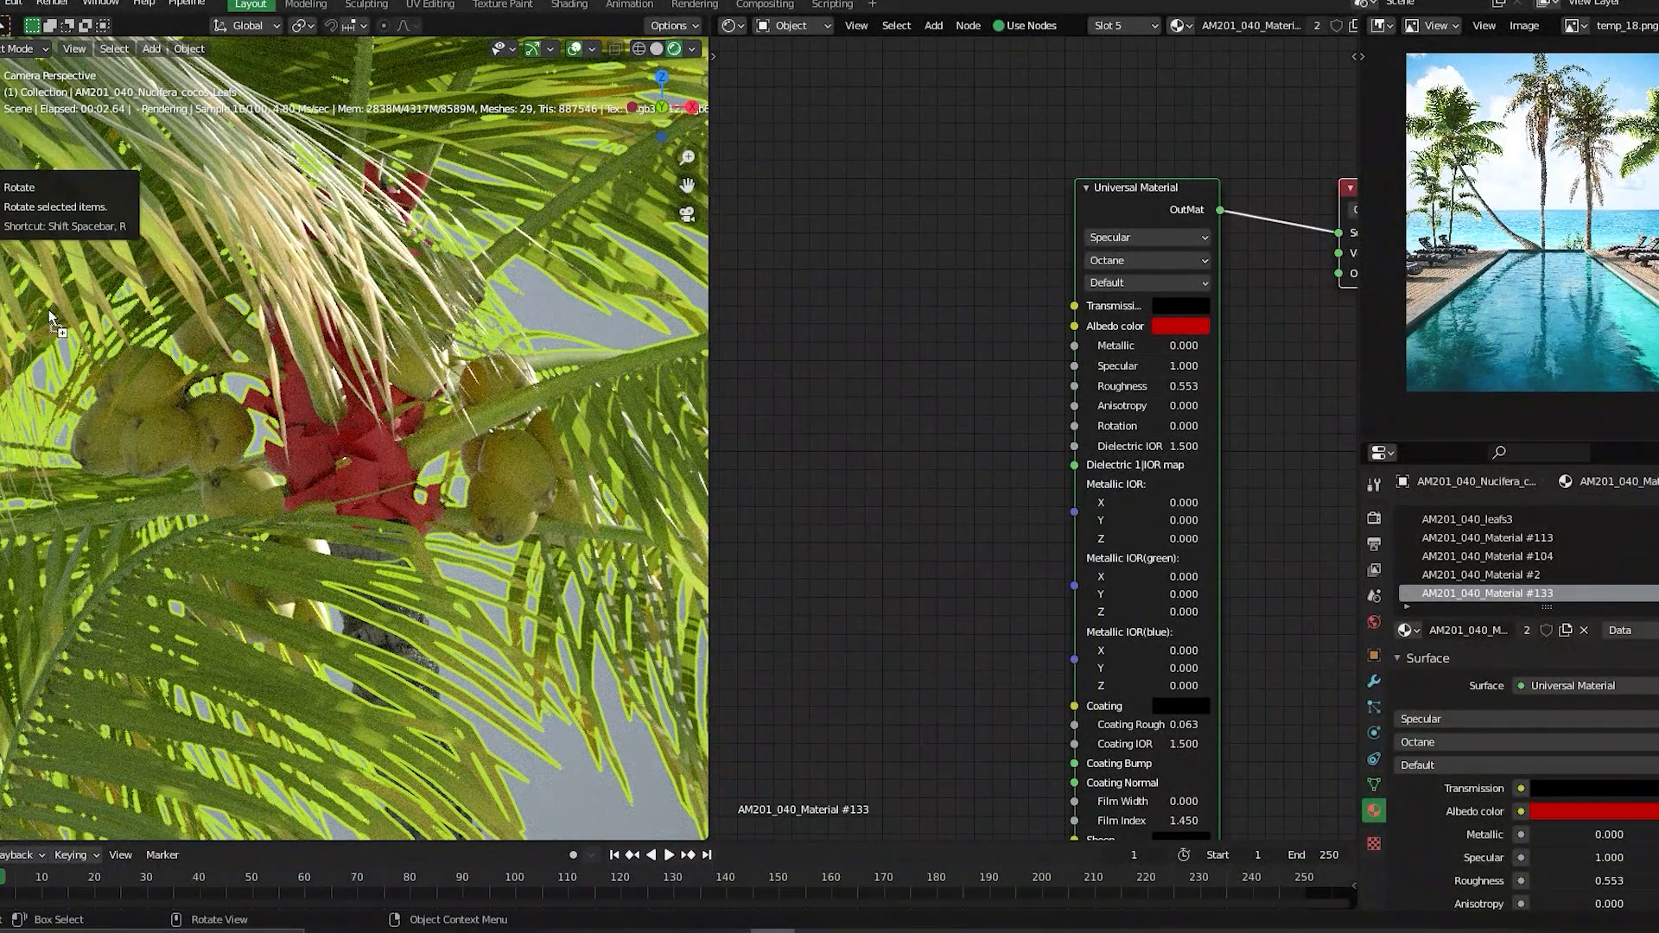
- Connect the AM201_040 Trunk_Top_2.jpg texture to Material #133's Albedo color and Bump, with Specular at 0.260 and Roughness at 0.673
drag(865, 333, 1082, 325)
middle_drag(1153, 399, 1291, 346)
drag(1293, 335, 1240, 328)
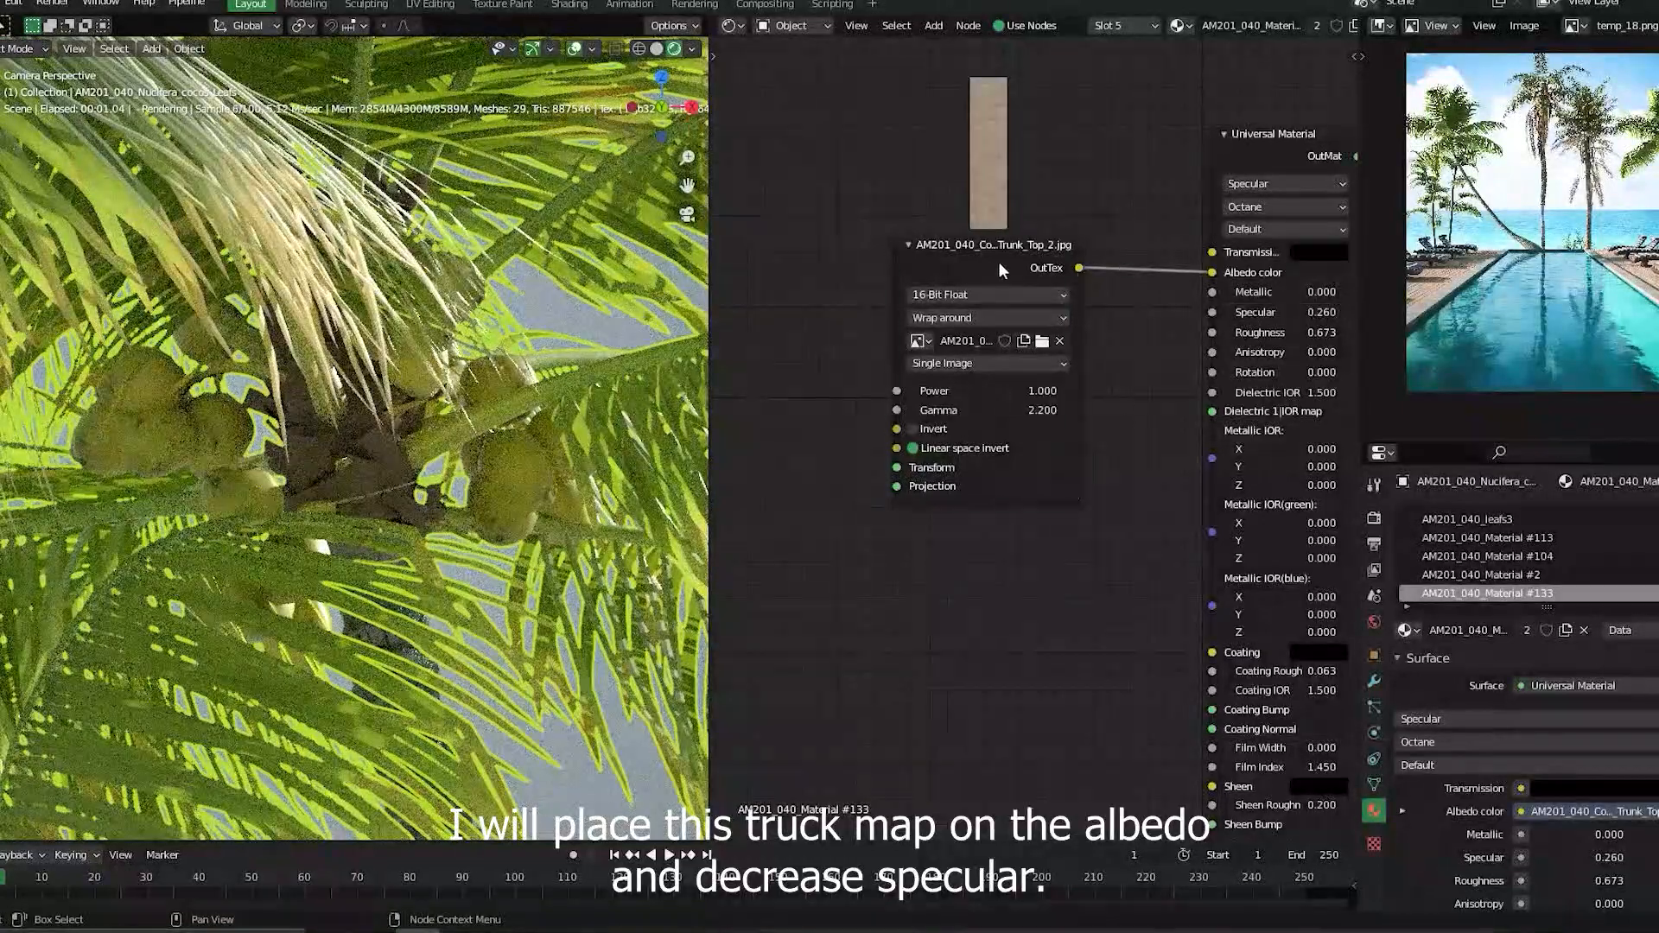
drag(1075, 310, 857, 242)
scroll(921, 316, down, 5)
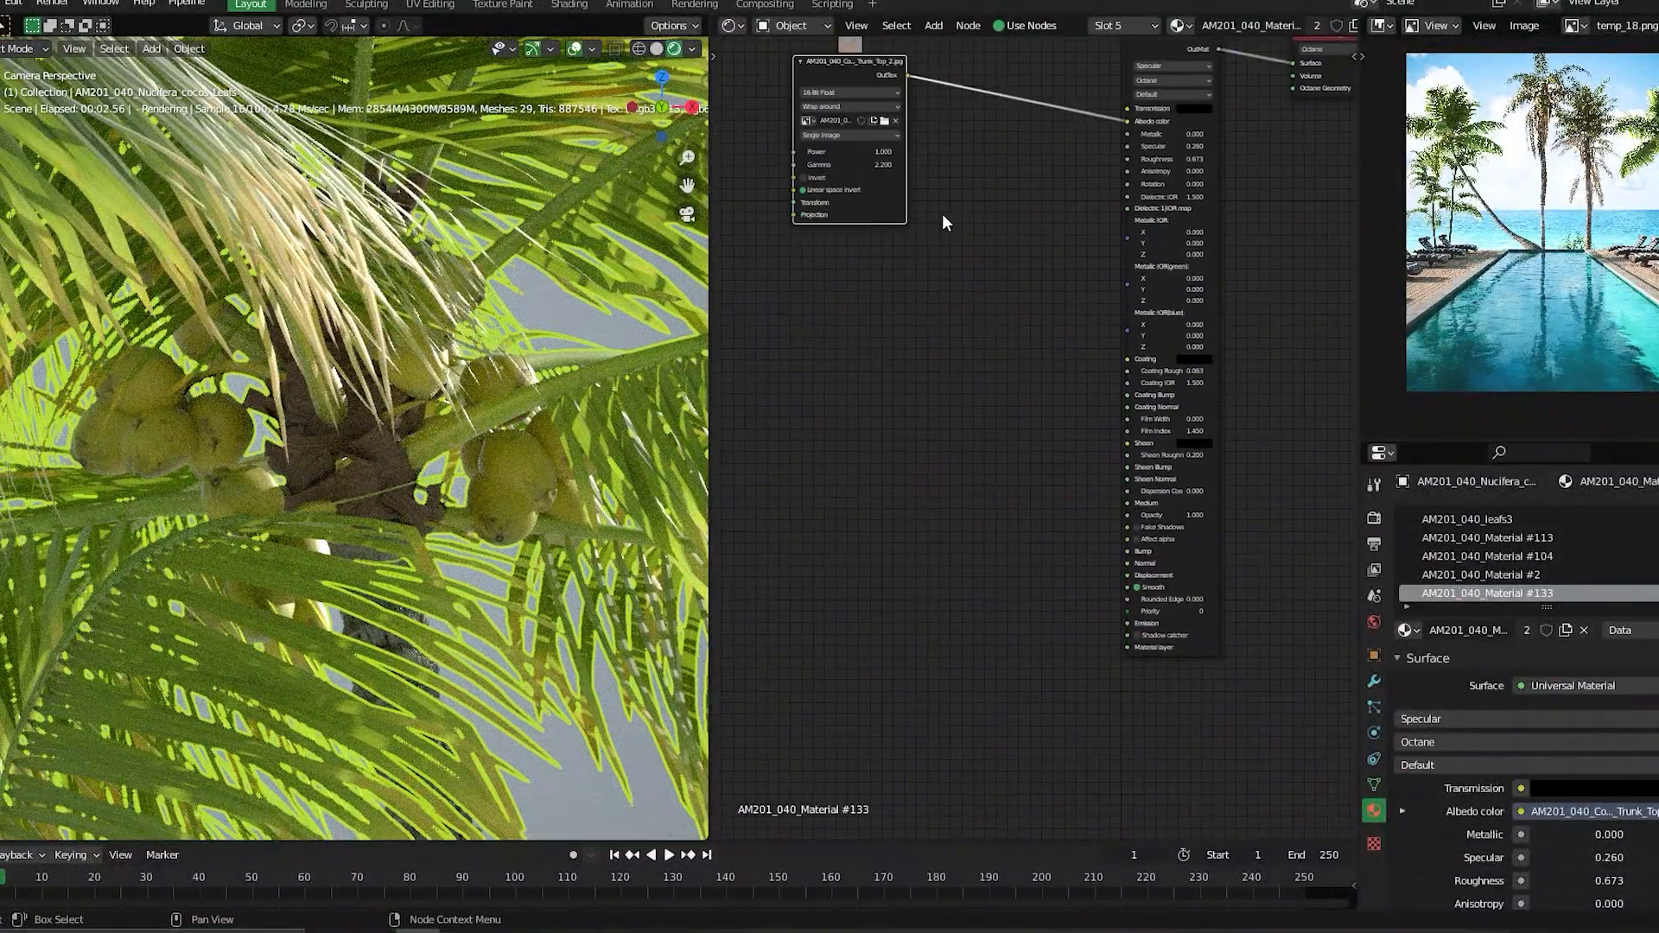
scroll(525, 422, down, 3)
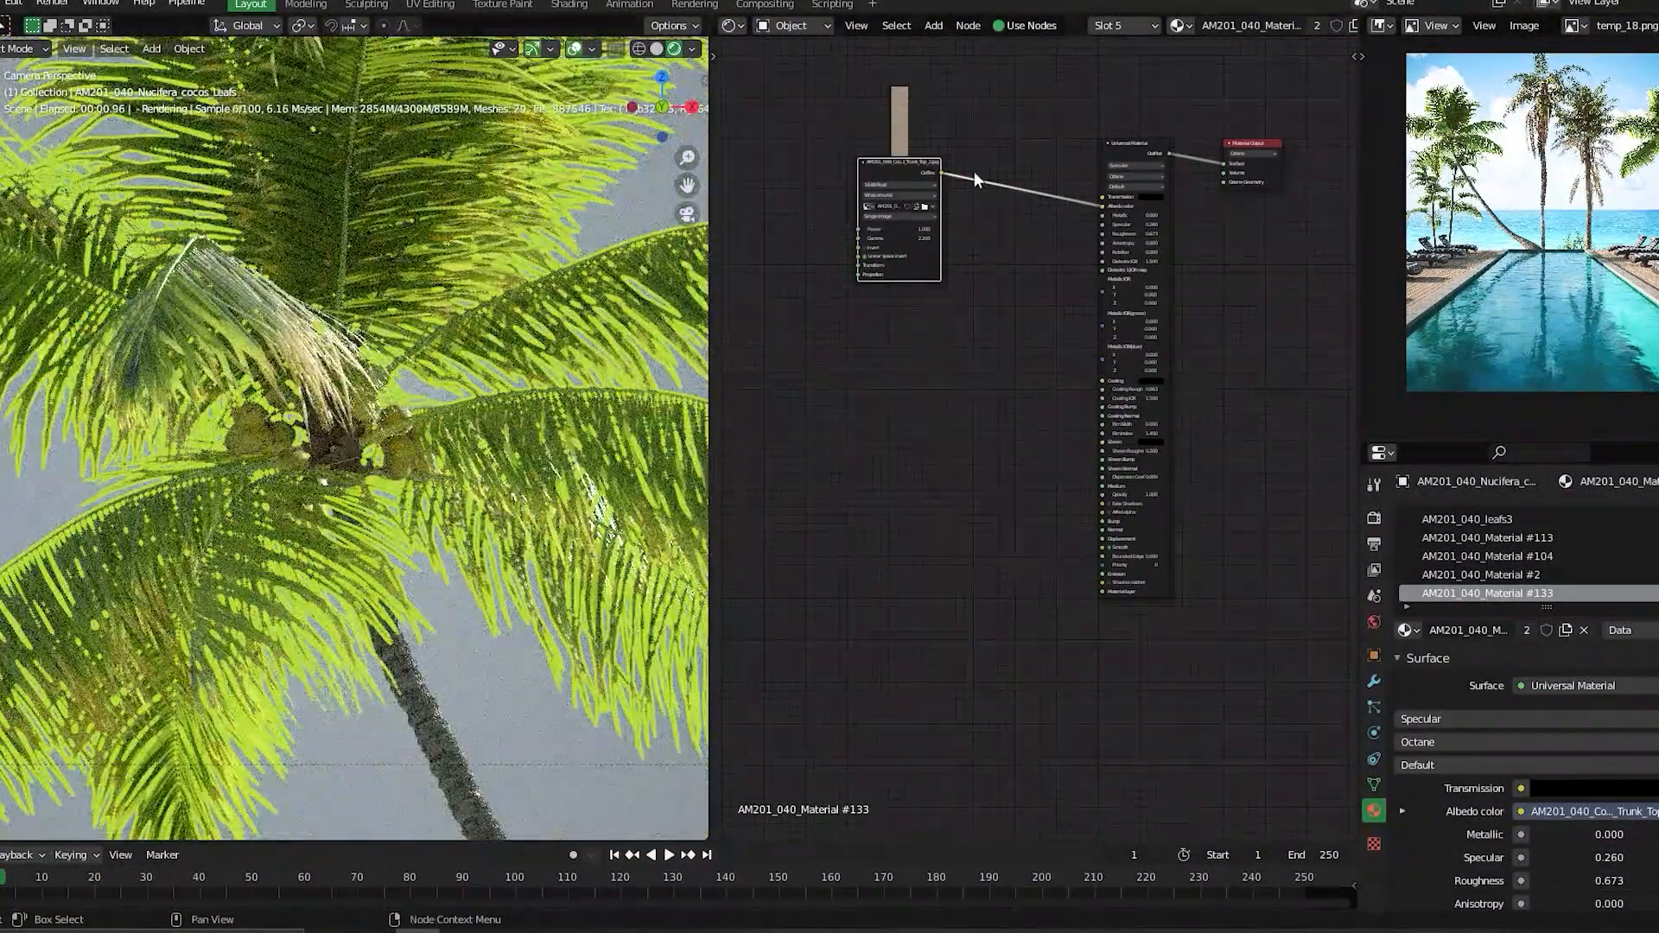
- Check the whole palm in the scene, and increase the gamma of the albedo texture in the leaves object's AM201_040_leafs3 material
scroll(569, 547, down, 5)
click(569, 547)
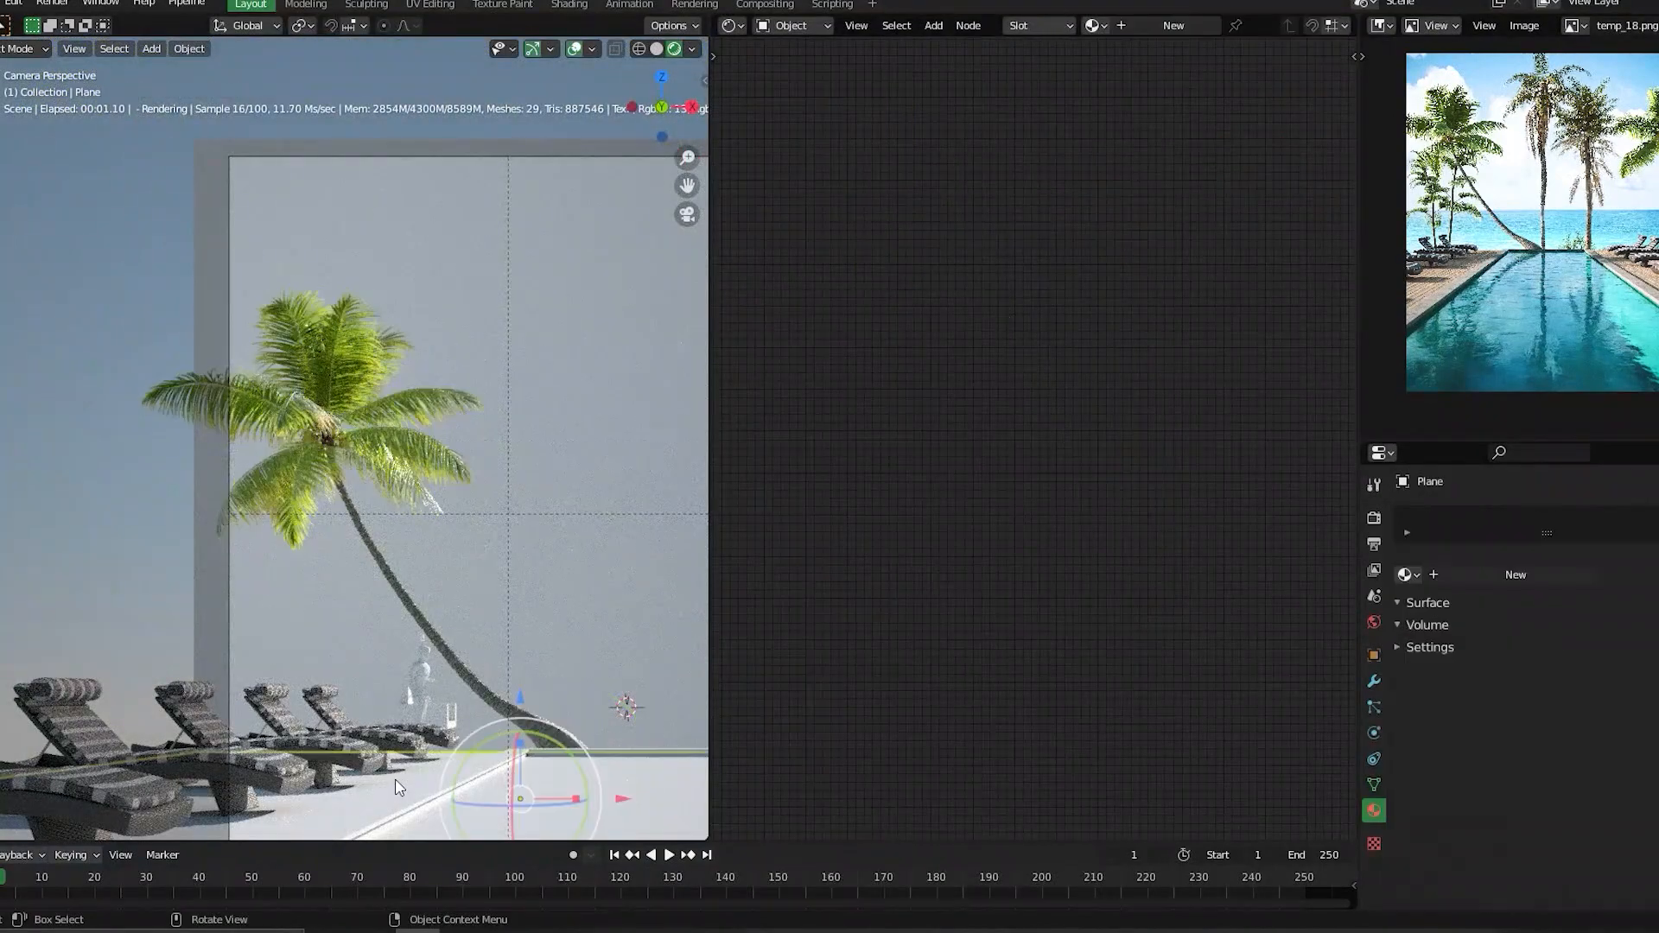
shift+middle_drag(570, 547, 500, 444)
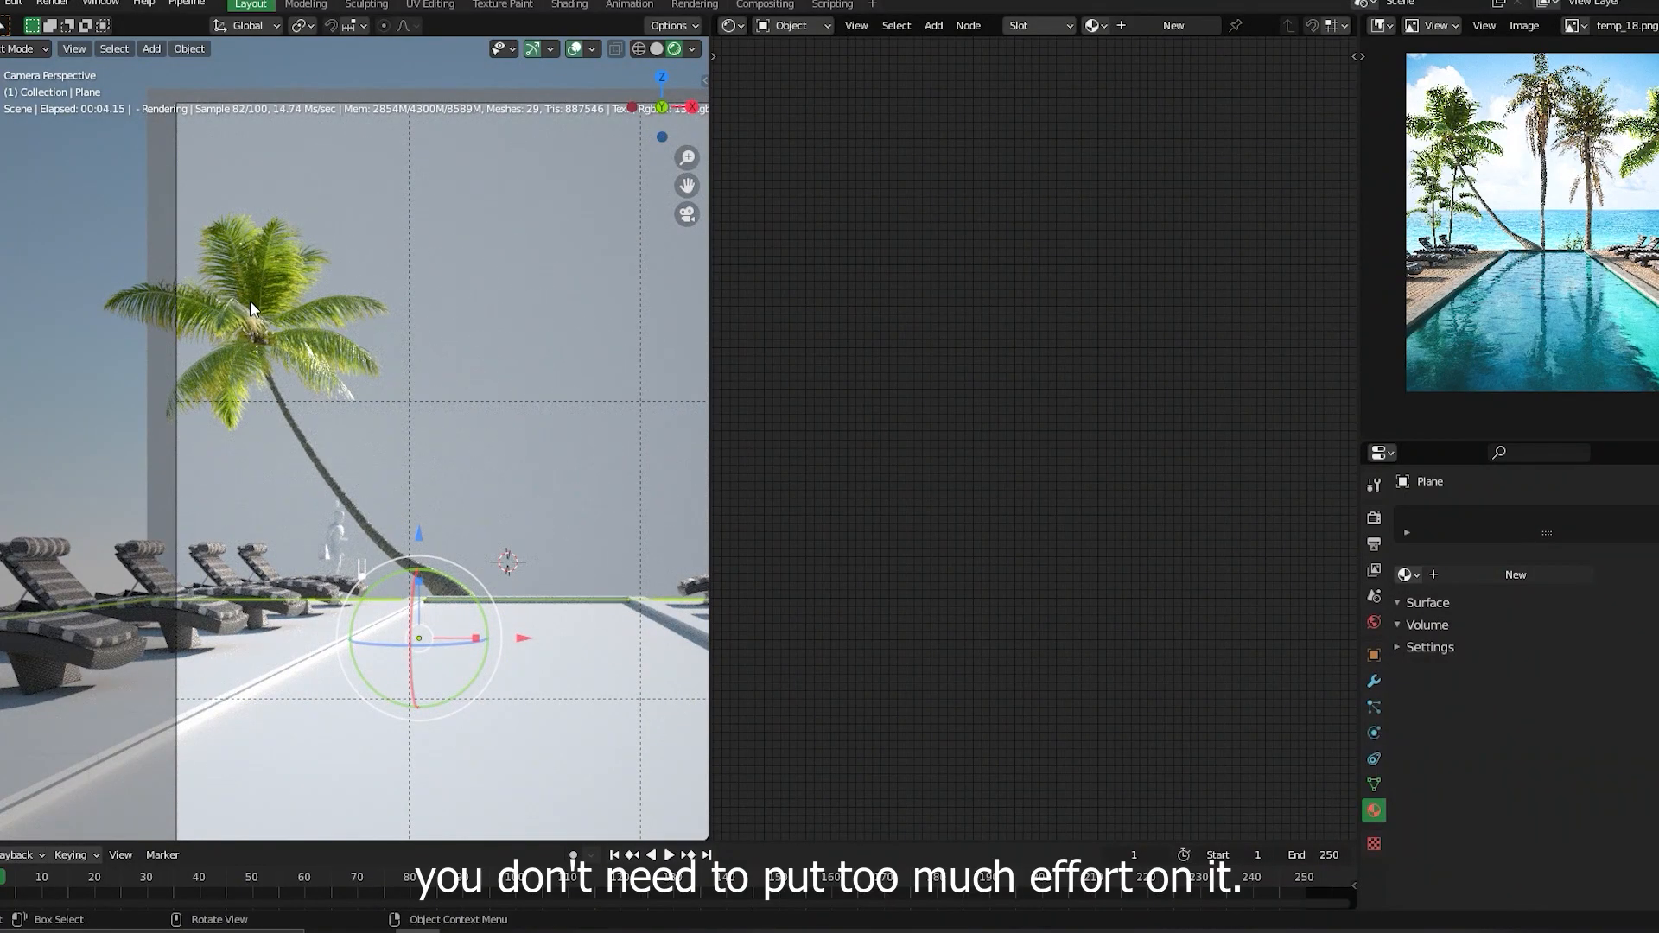
click(261, 247)
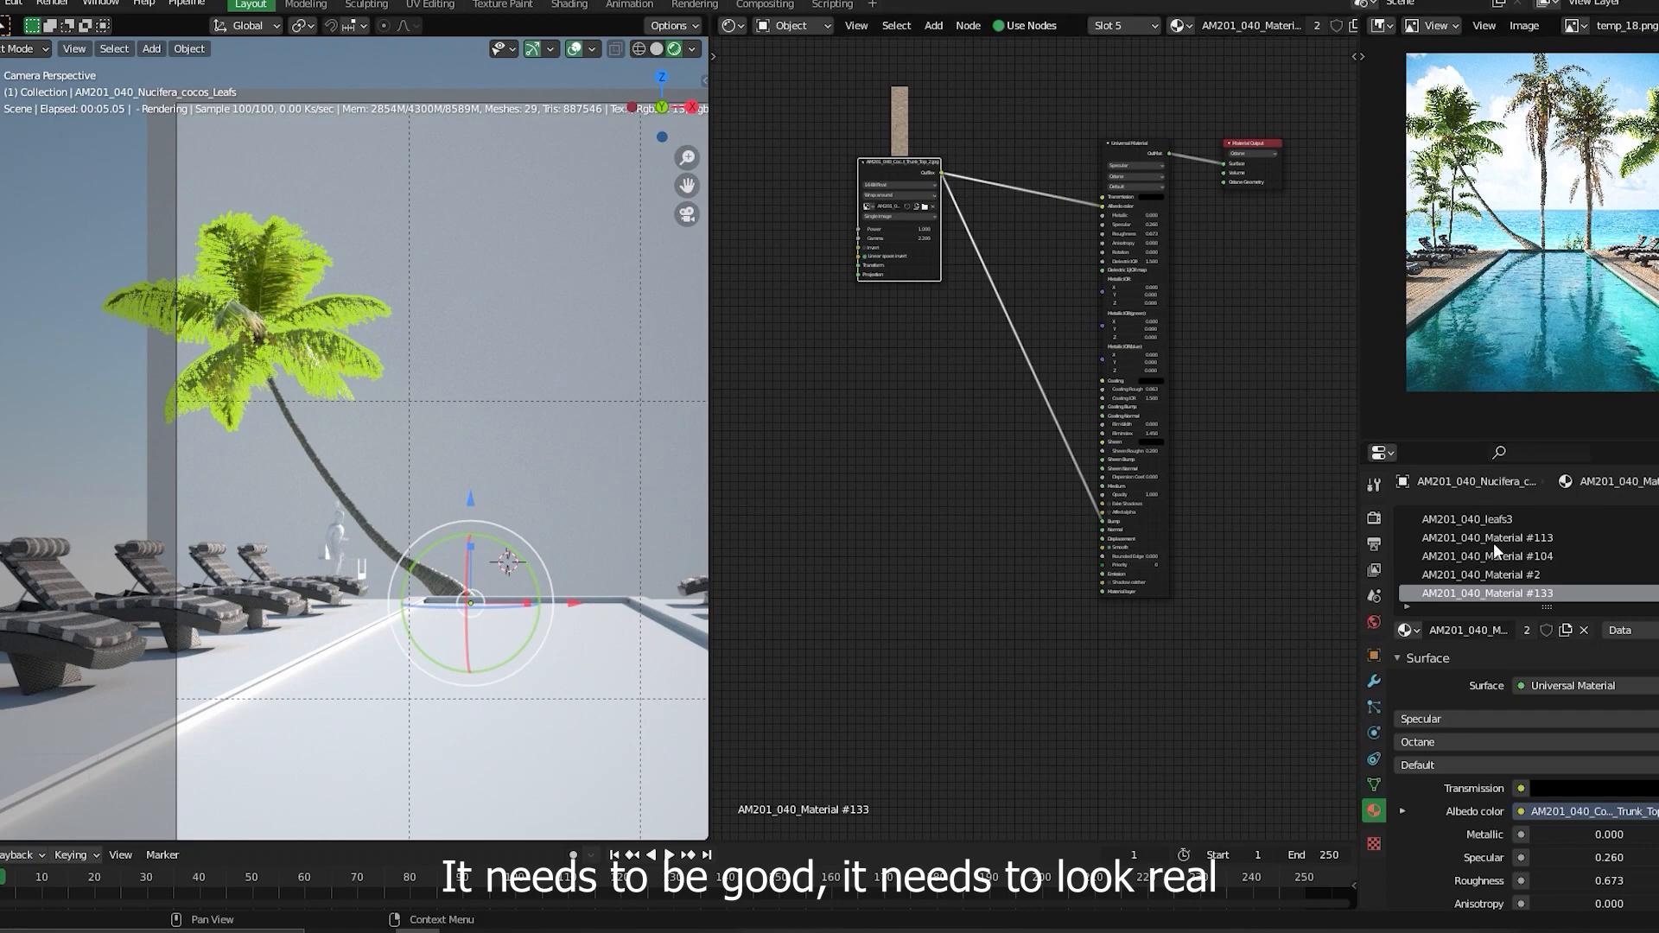
click(1491, 519)
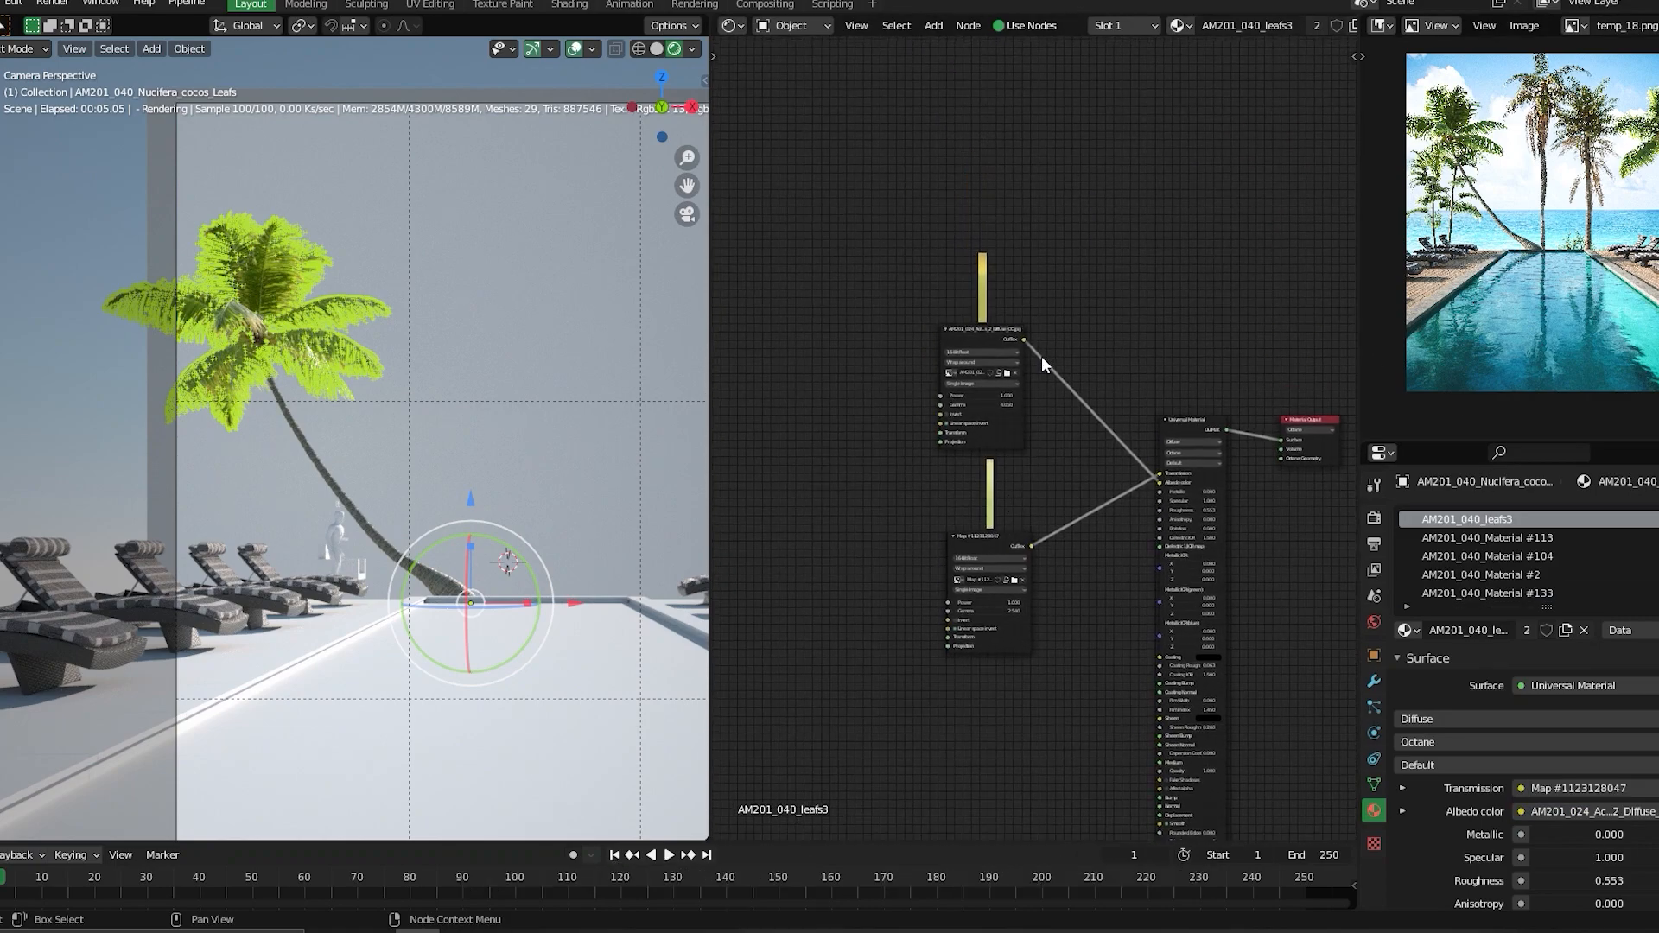
scroll(1040, 356, up, 5)
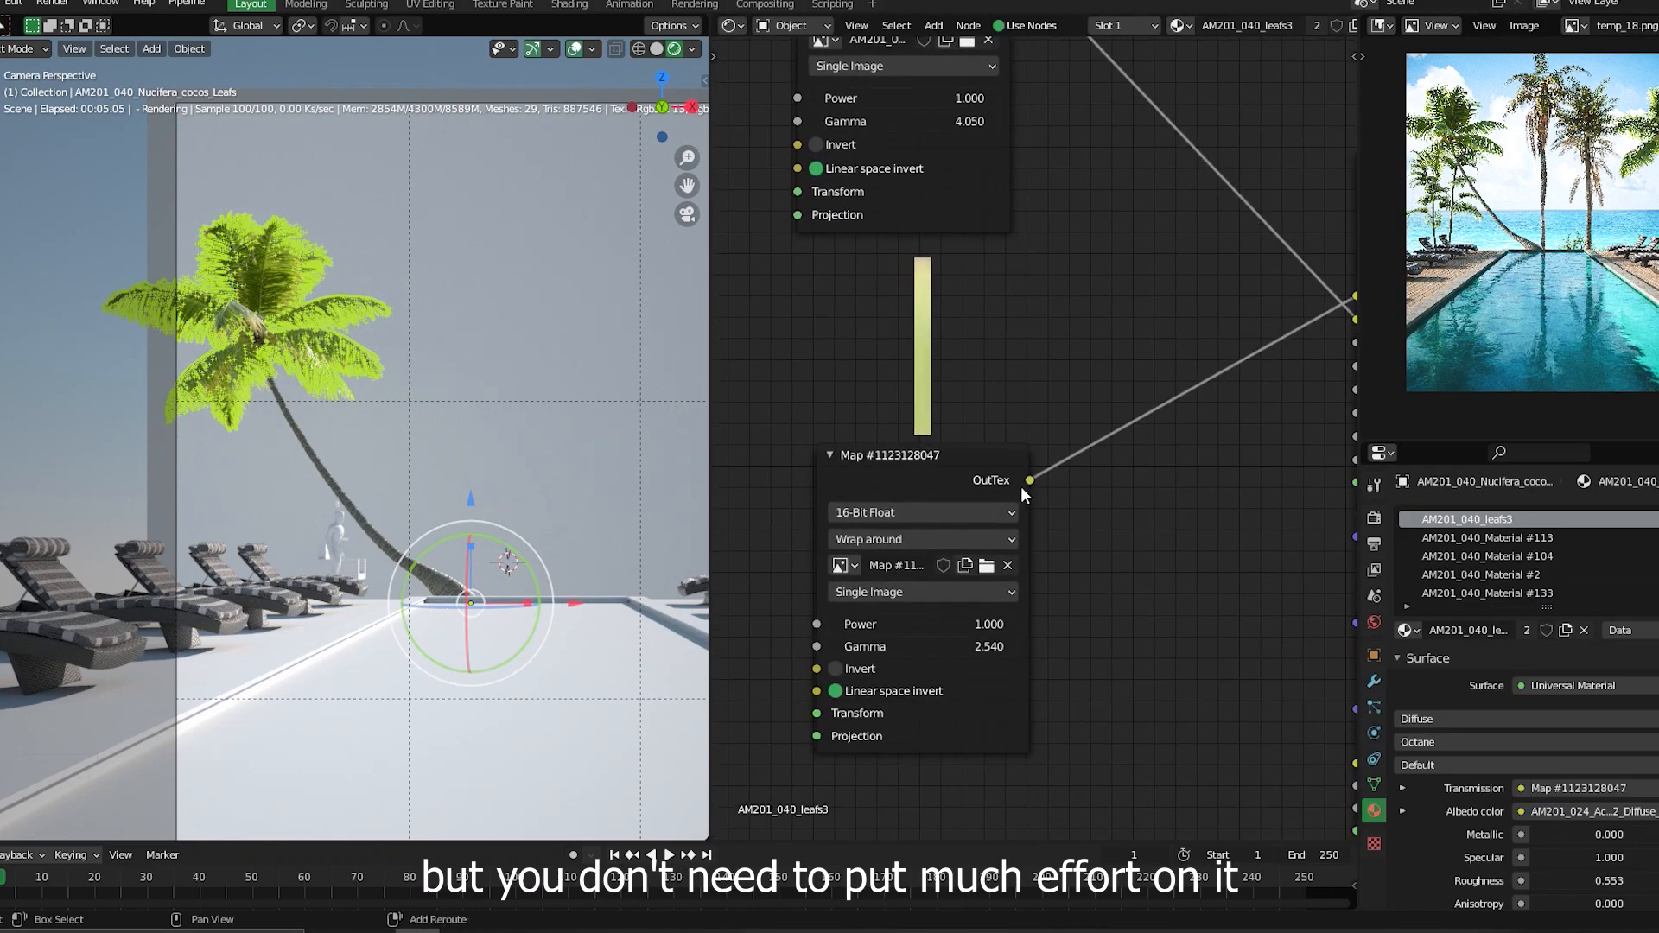
middle_drag(1023, 493, 934, 531)
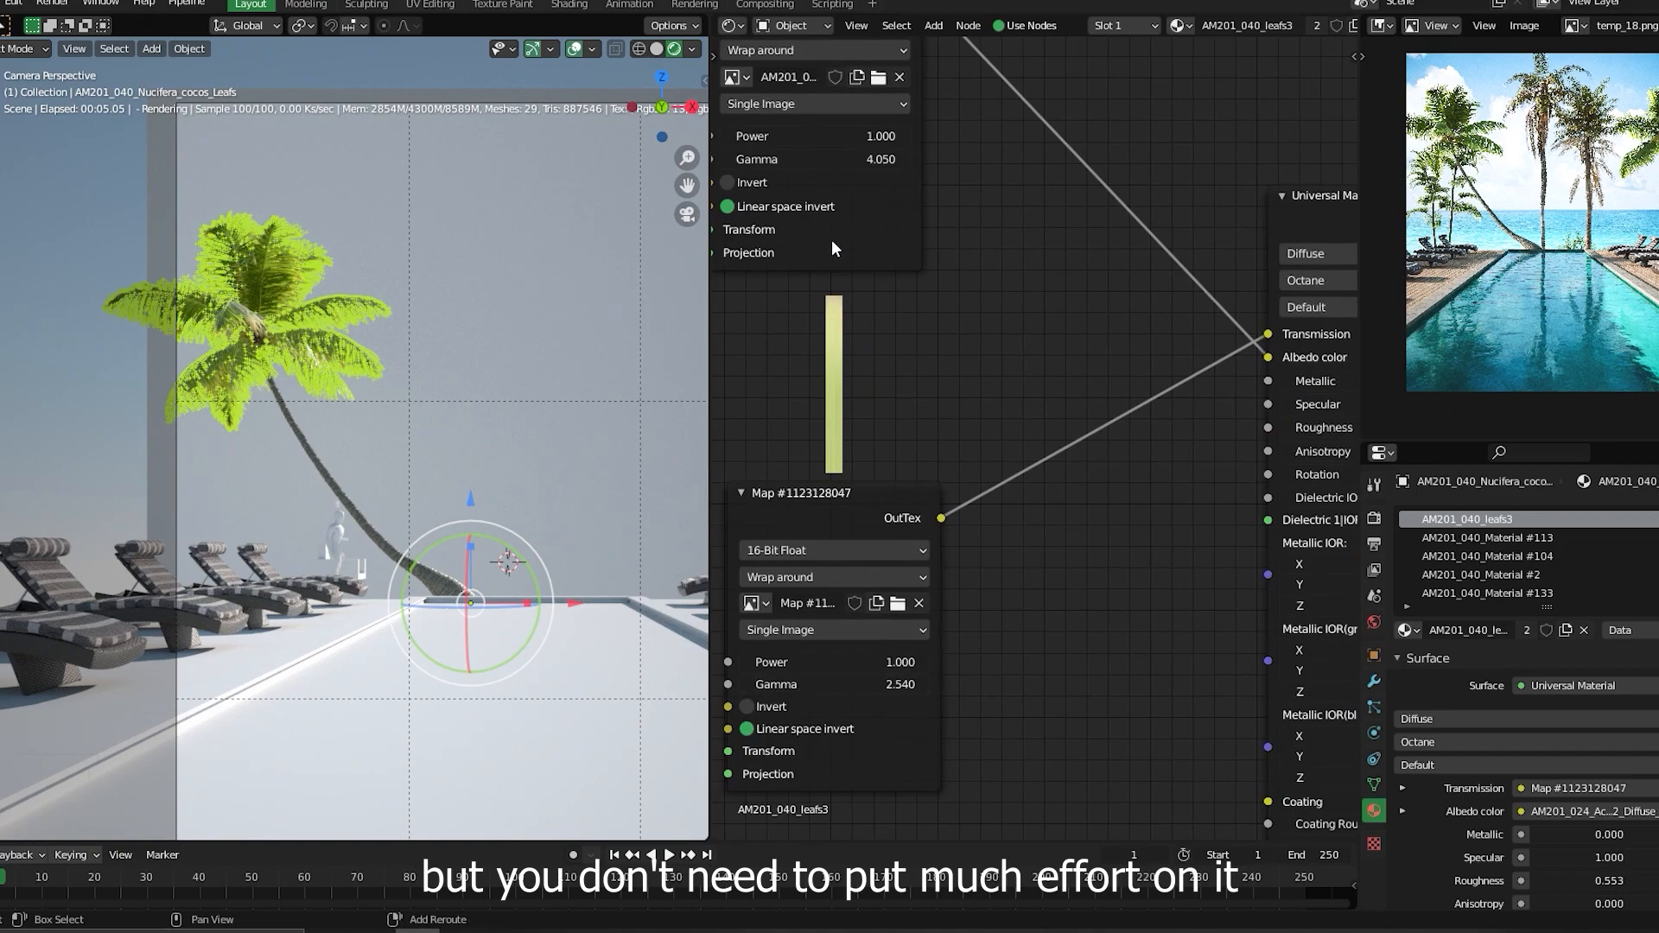
middle_drag(831, 240, 909, 423)
drag(846, 352, 925, 343)
- Edit the background plane Plane.002 behind the pool and extend its right edge outward past the camera frame
click(446, 142)
click(269, 275)
shift+middle_drag(553, 526, 367, 437)
scroll(363, 468, down, 3)
scroll(372, 478, up, 2)
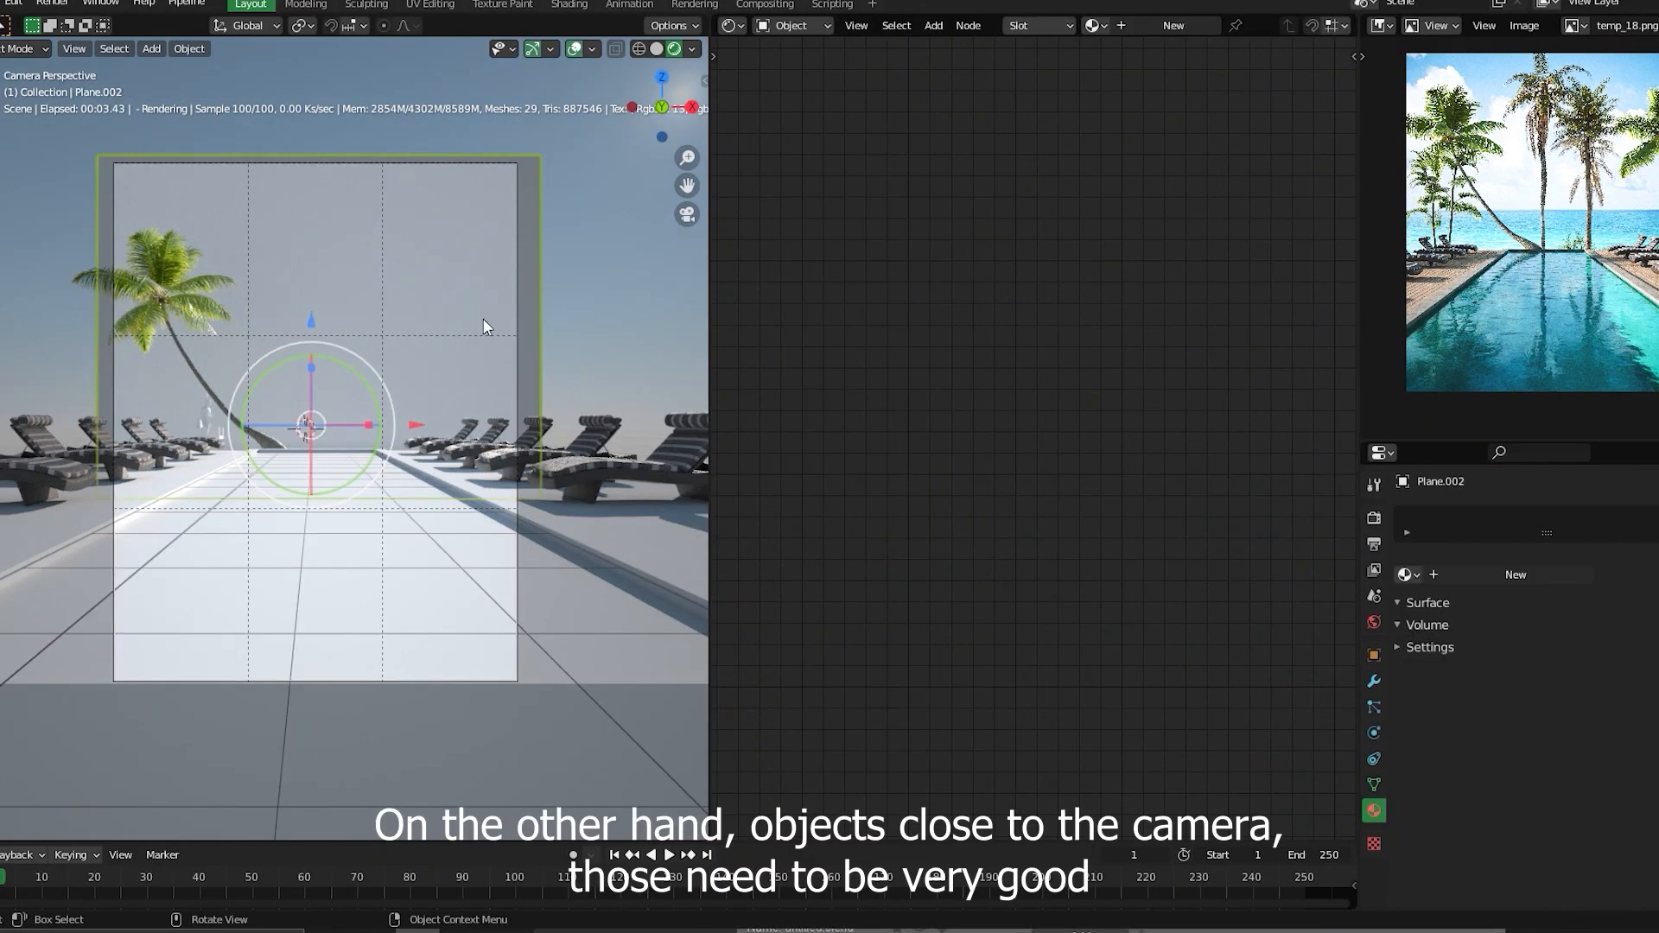
key(Tab)
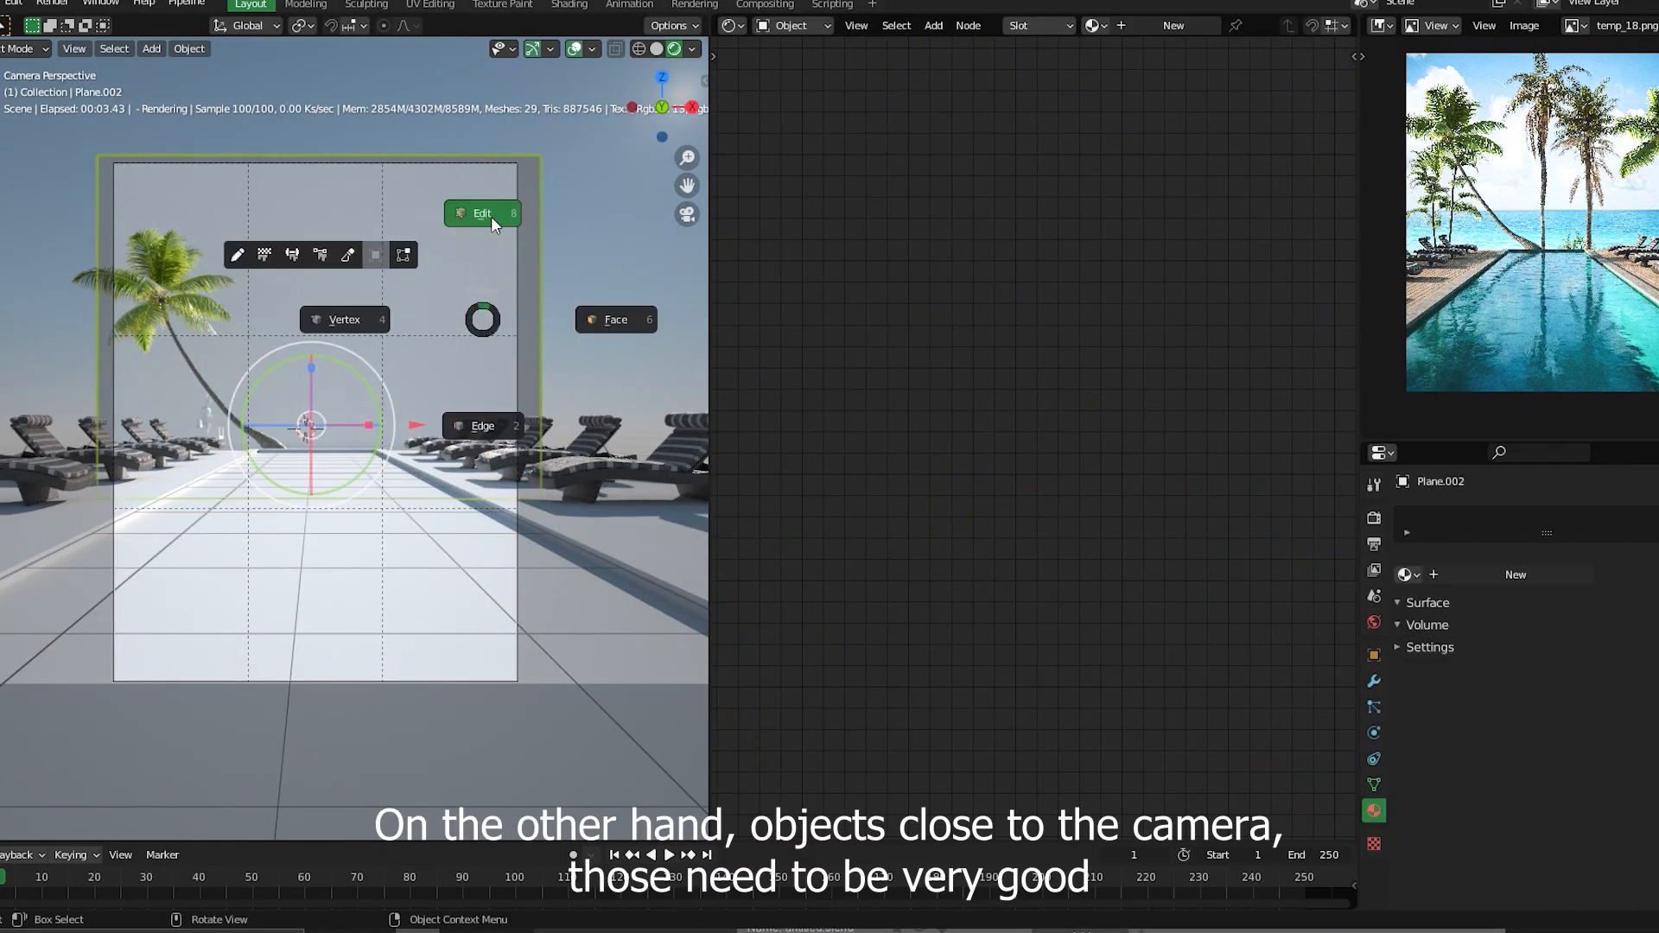
click(490, 216)
drag(474, 125, 635, 643)
drag(647, 331, 761, 337)
- Extend the background plane's left edge outward past the camera frame, select its top corners and return to Object Mode
drag(57, 146, 161, 600)
drag(179, 333, 84, 336)
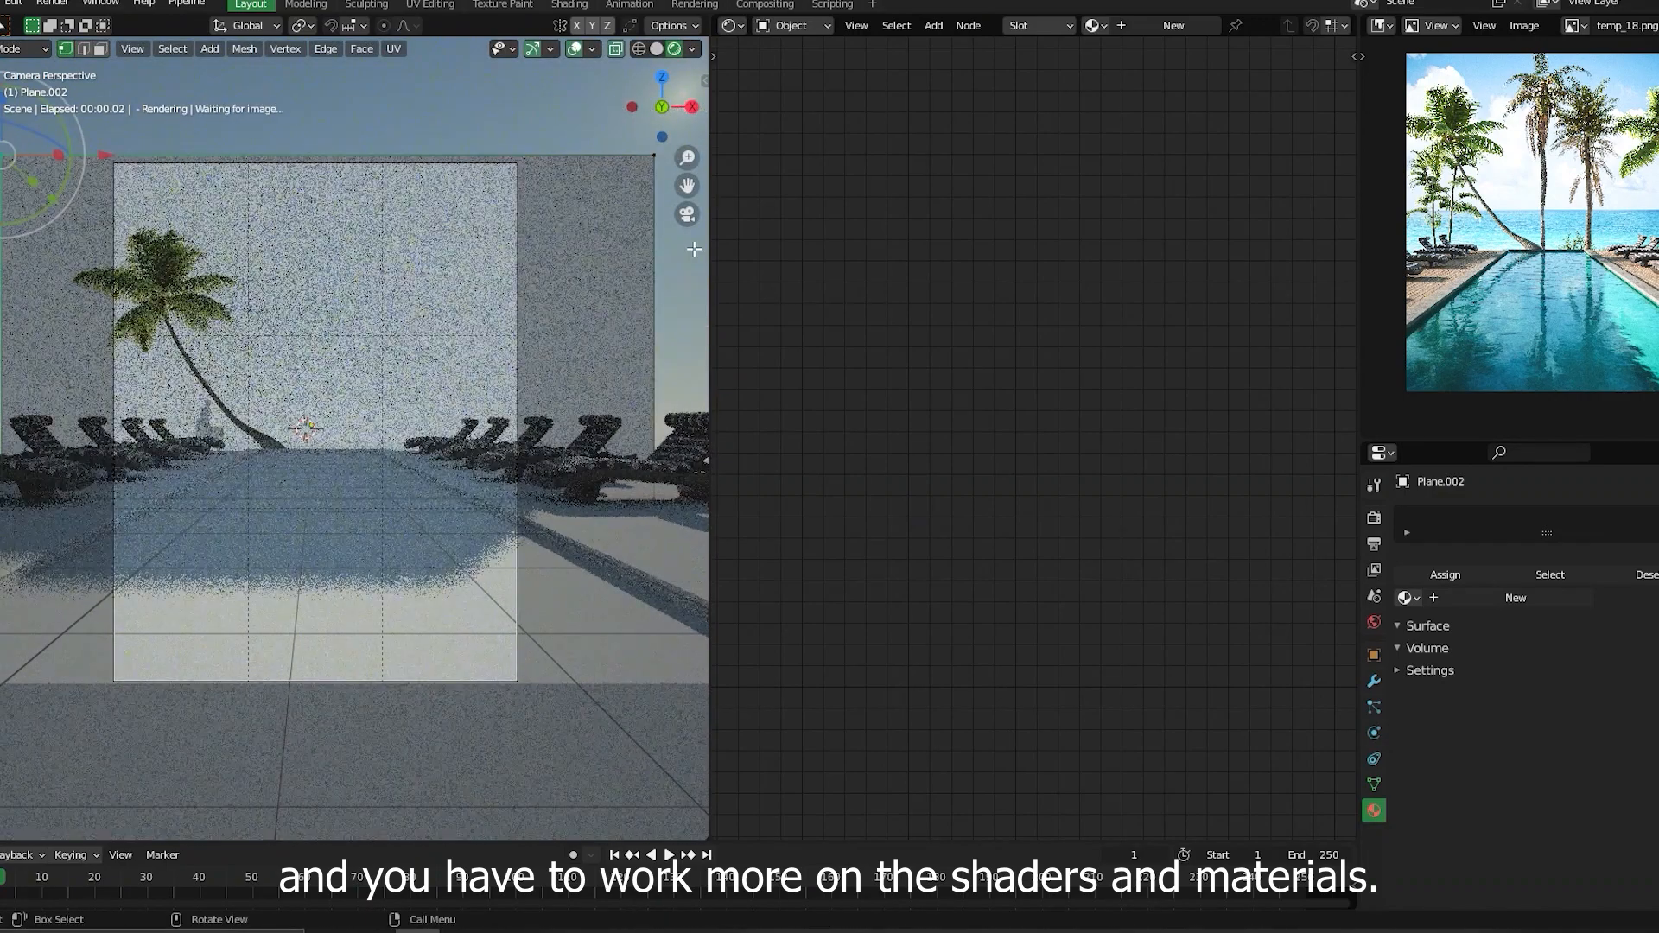
shift+click(654, 156)
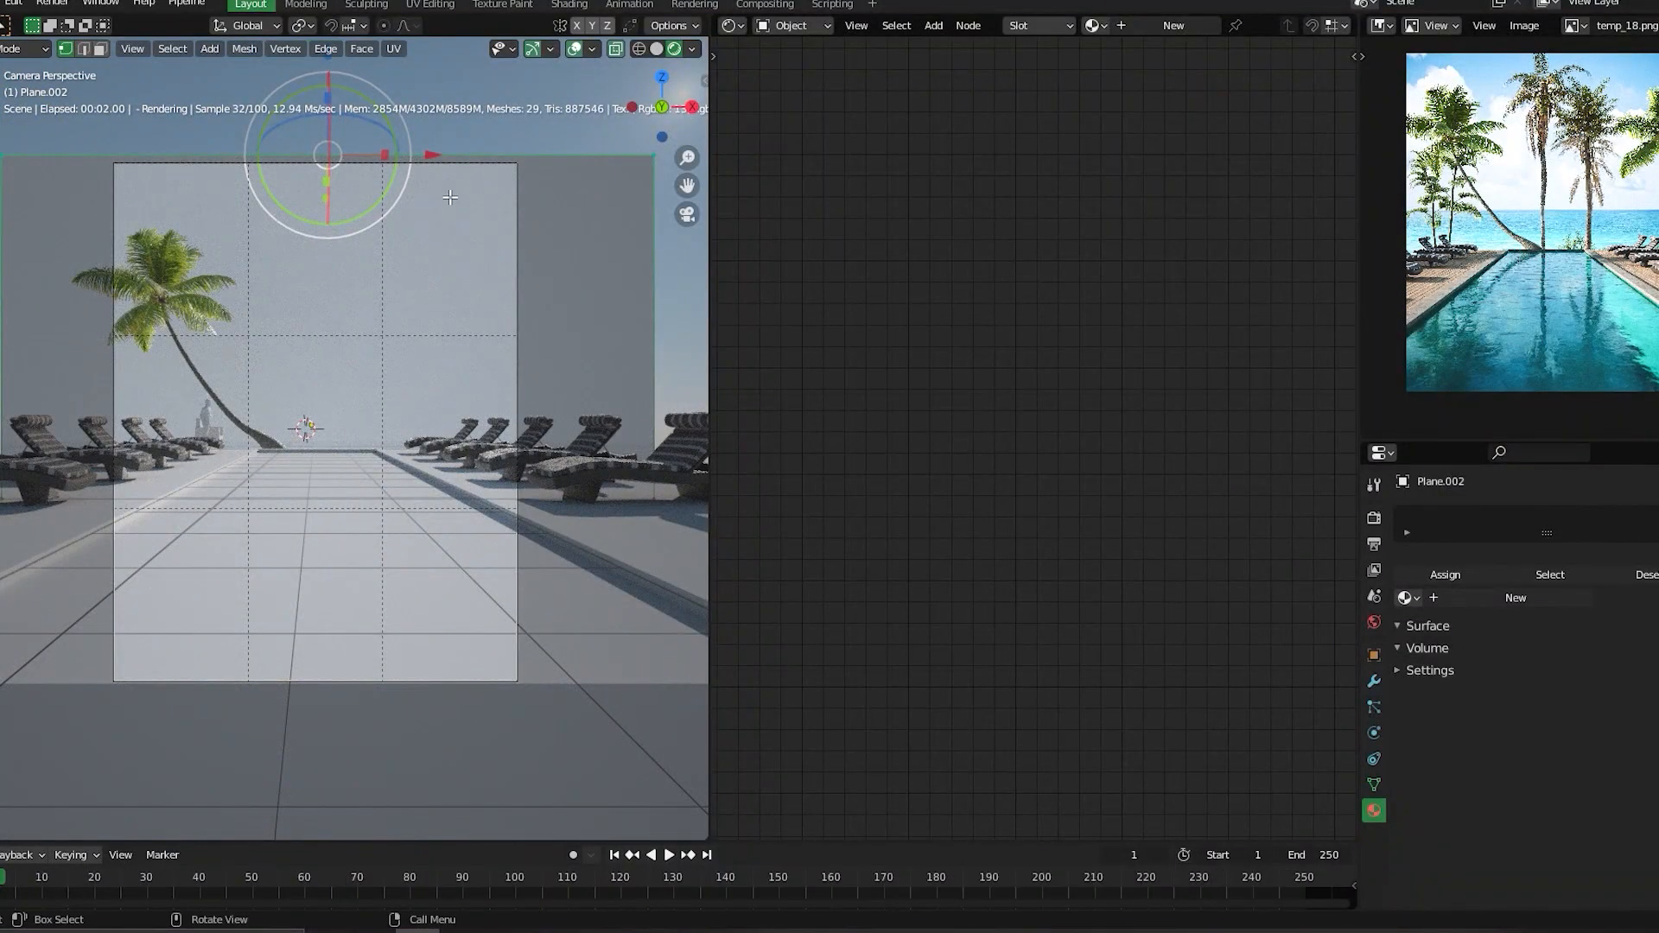
key(ctrl+Tab)
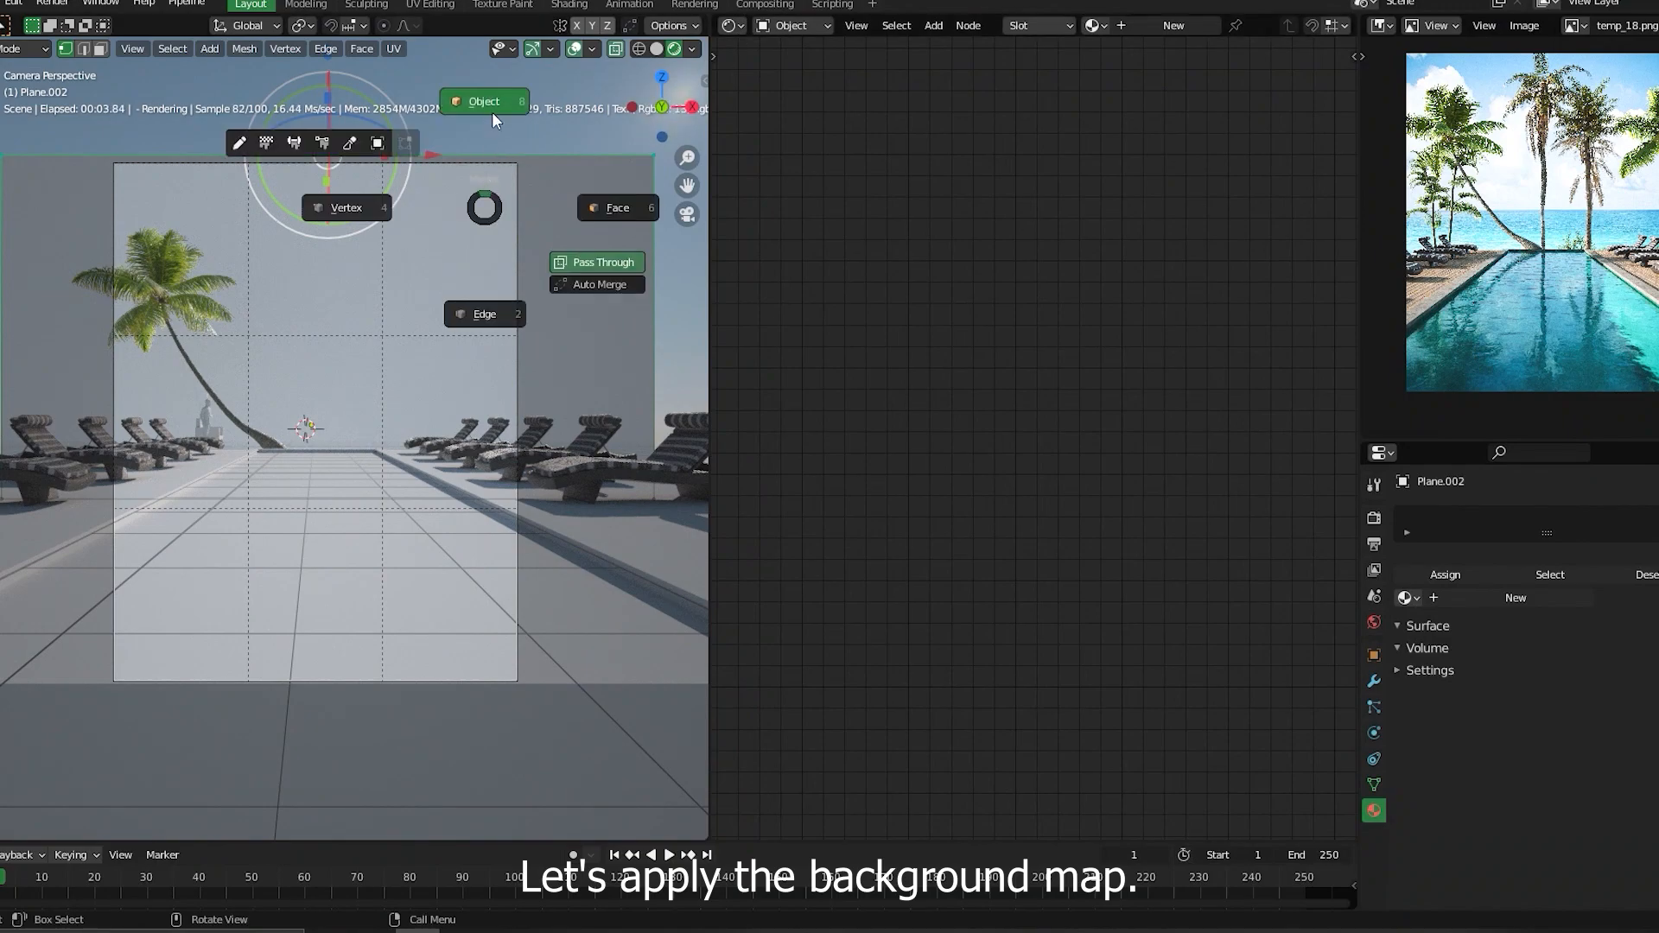
click(495, 121)
- Preview the rocky-shore beach photo in the textures folder and compare it with the neighbouring wave photo
drag(0, 151, 281, 229)
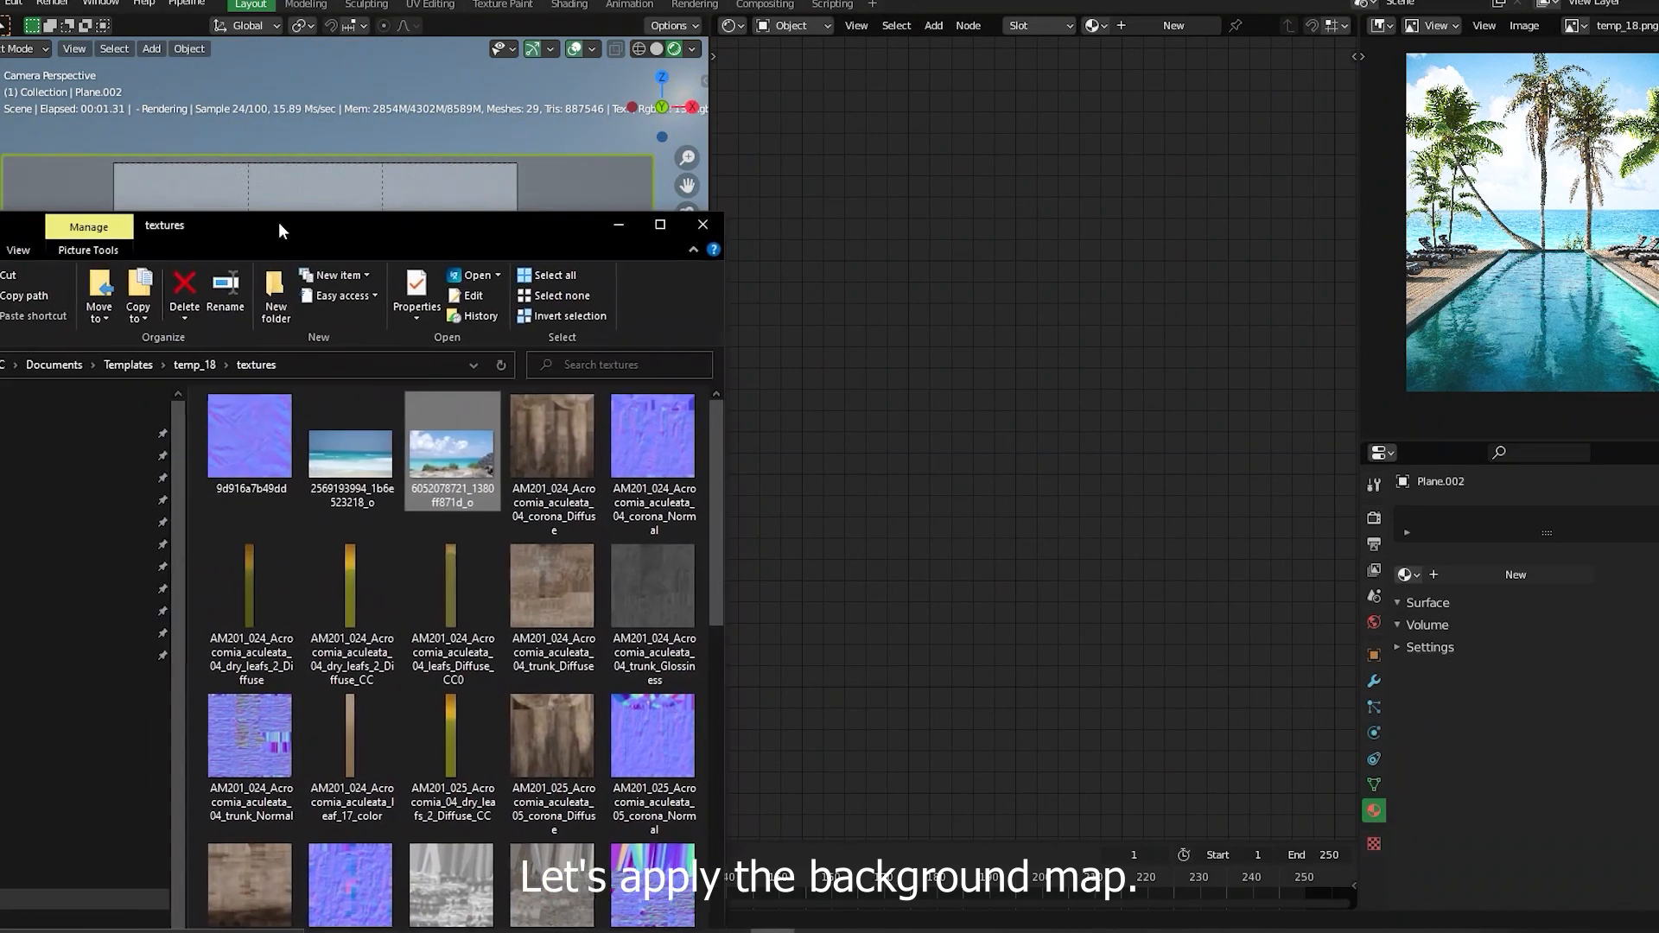
double_click(458, 470)
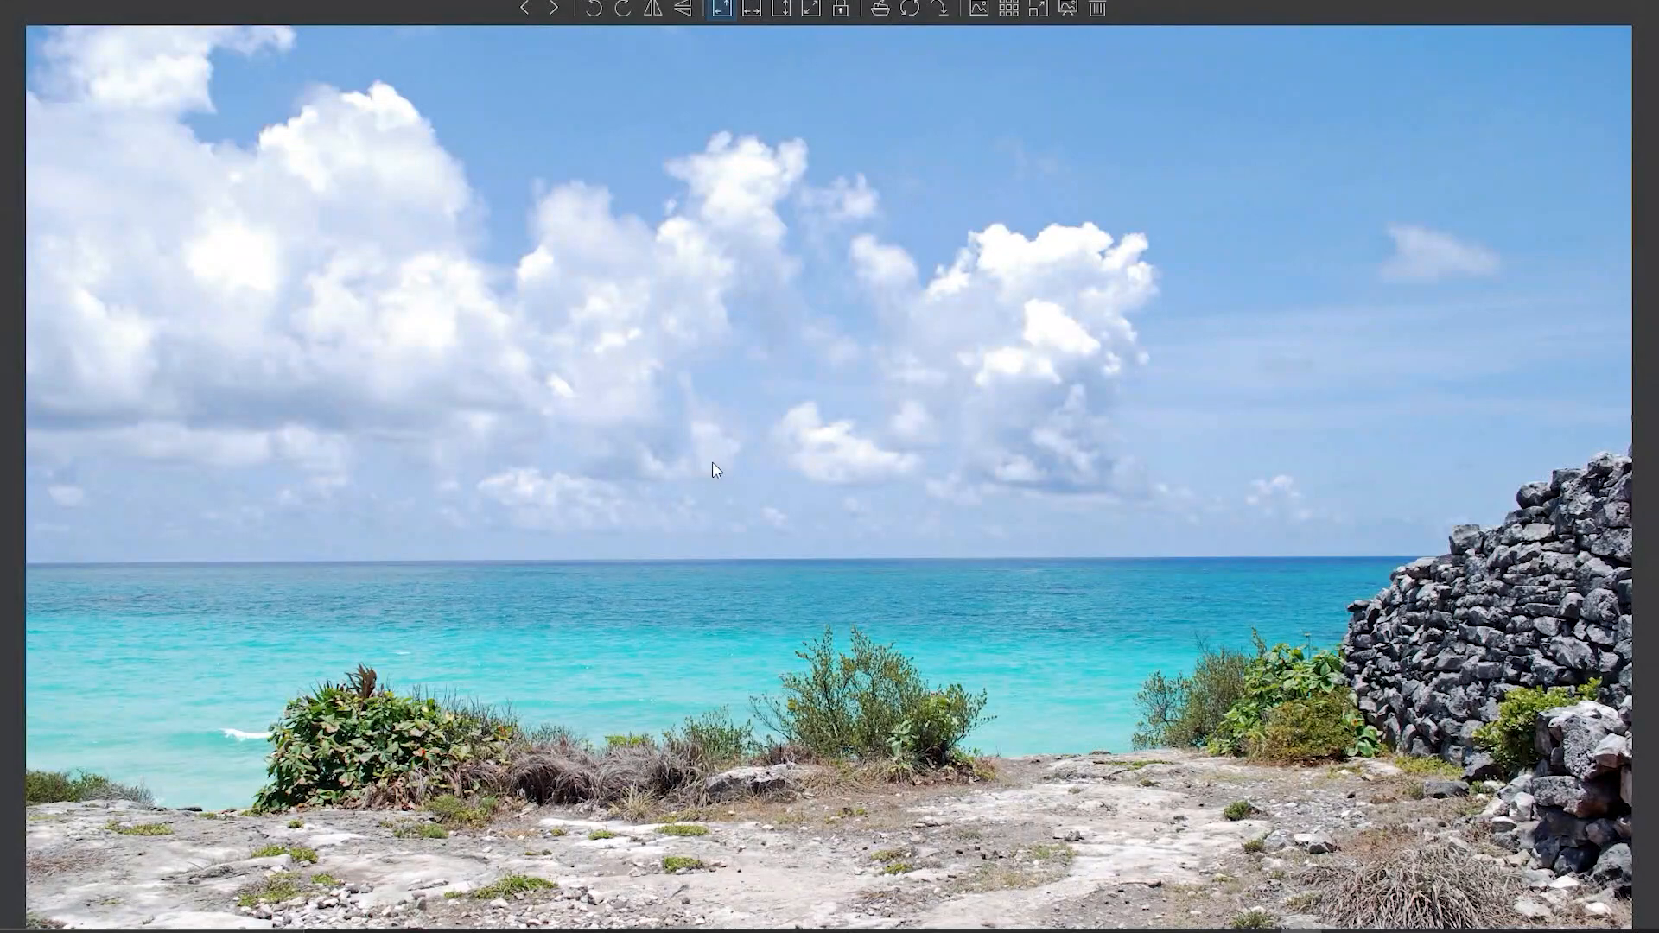
key(Right)
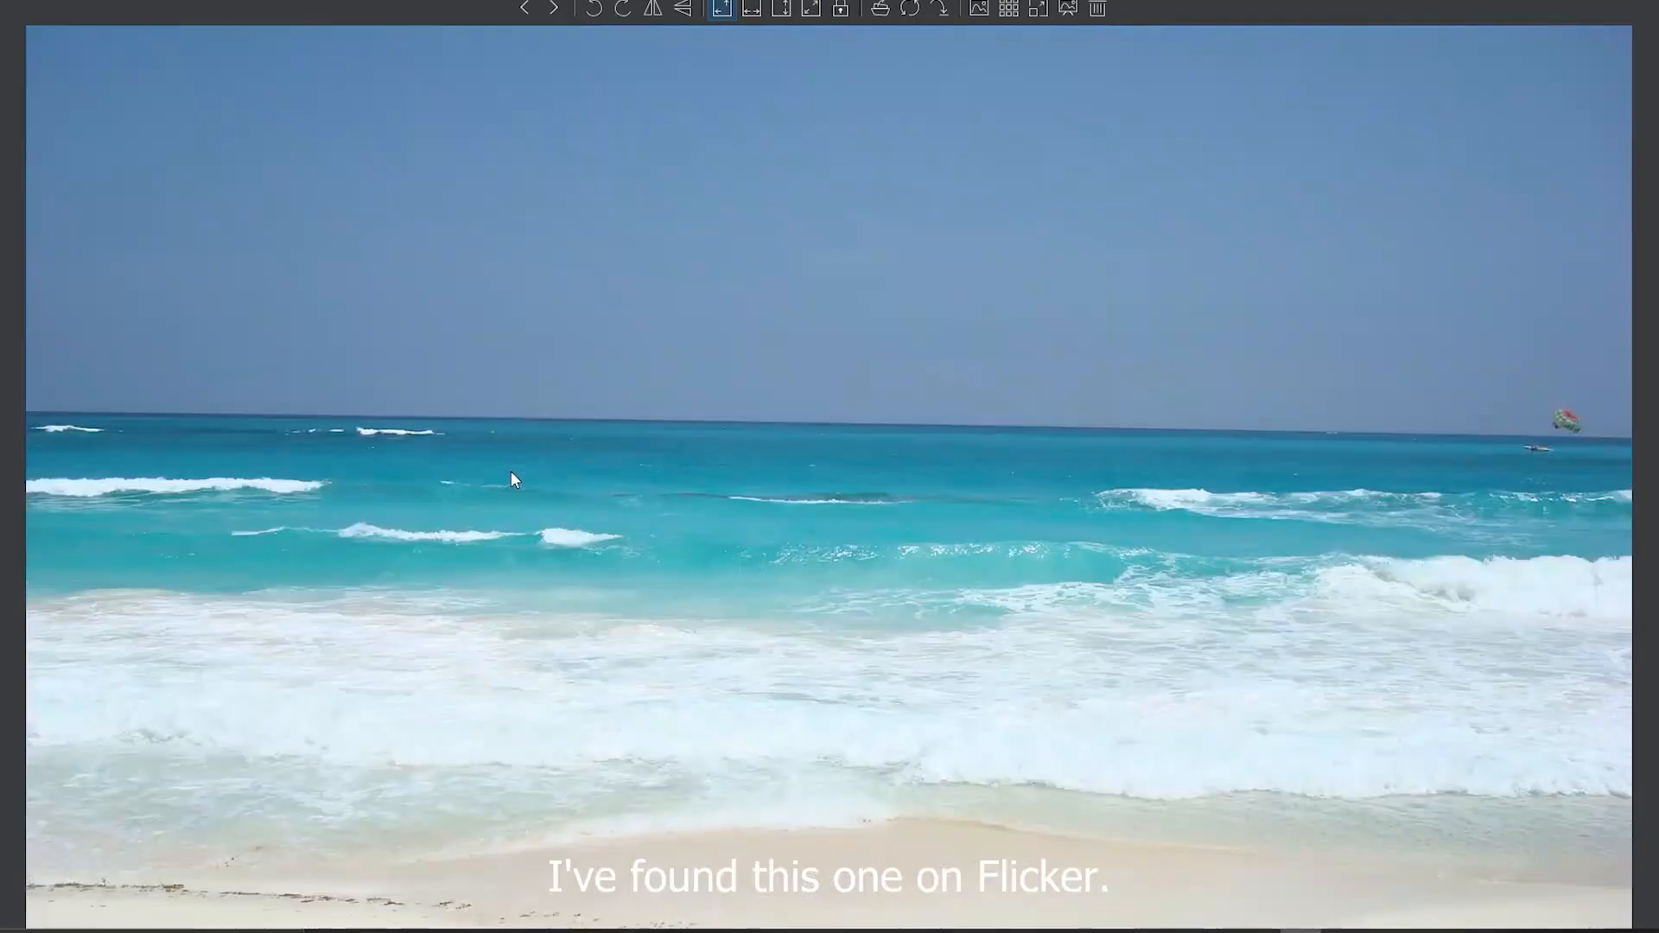
key(Left)
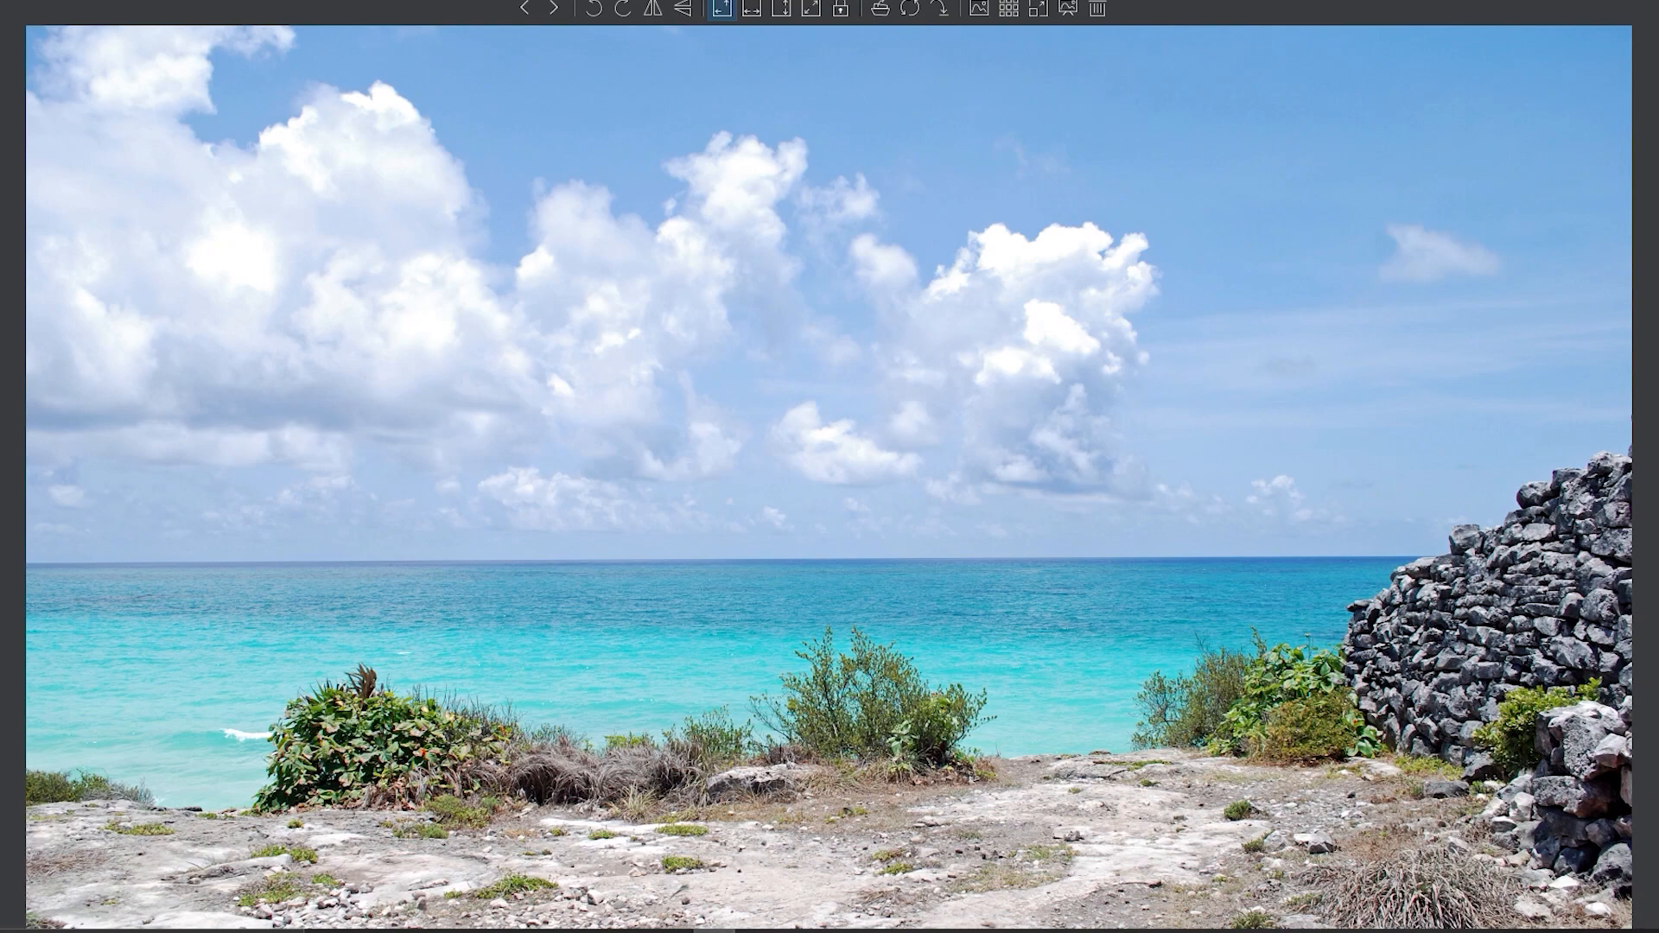
- Switch to Flickr in the browser, filter the licence to commercial use permitted (Uso comercial permitido) and search for "cancun" photos
drag(0, 252, 309, 252)
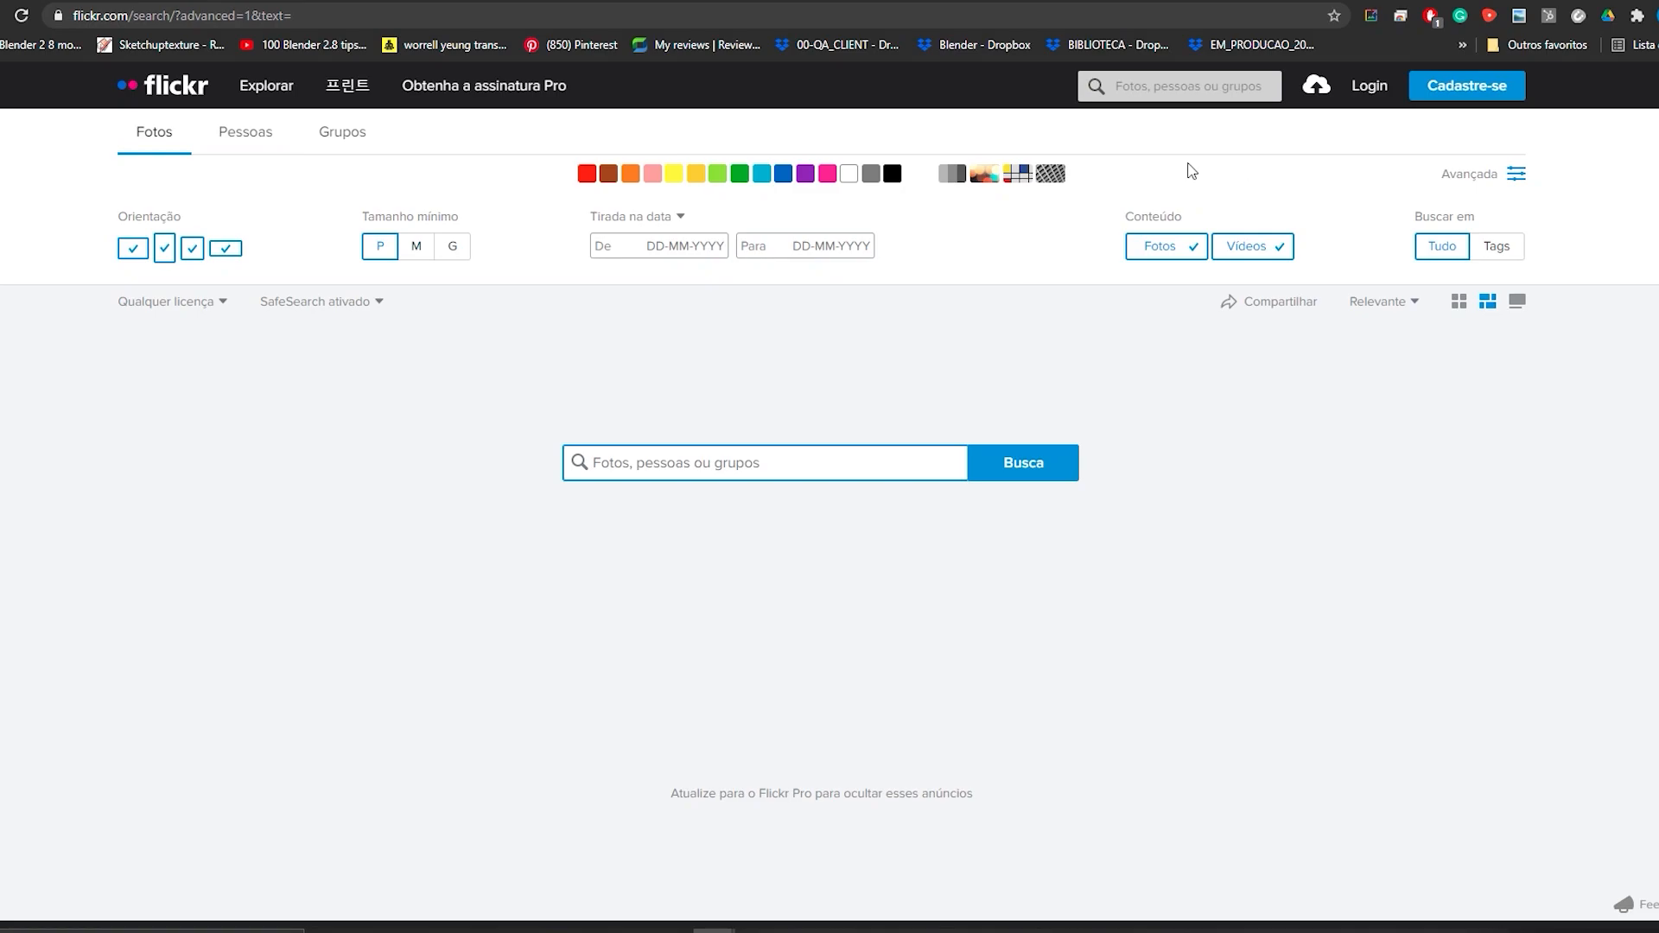
click(1190, 92)
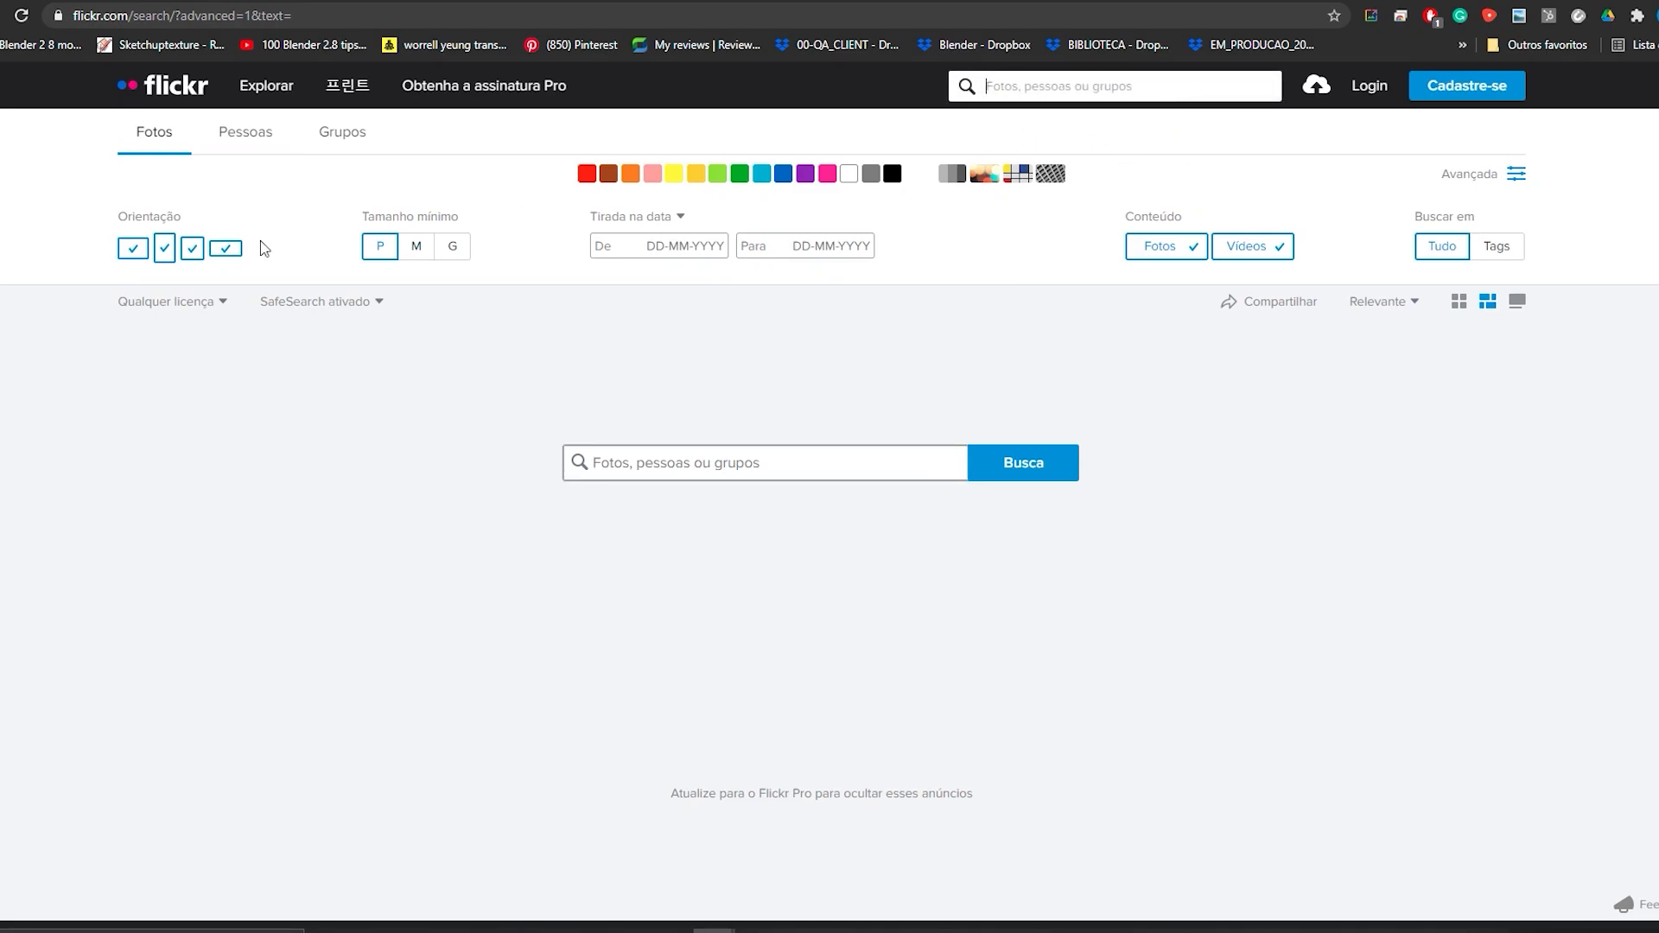
click(217, 310)
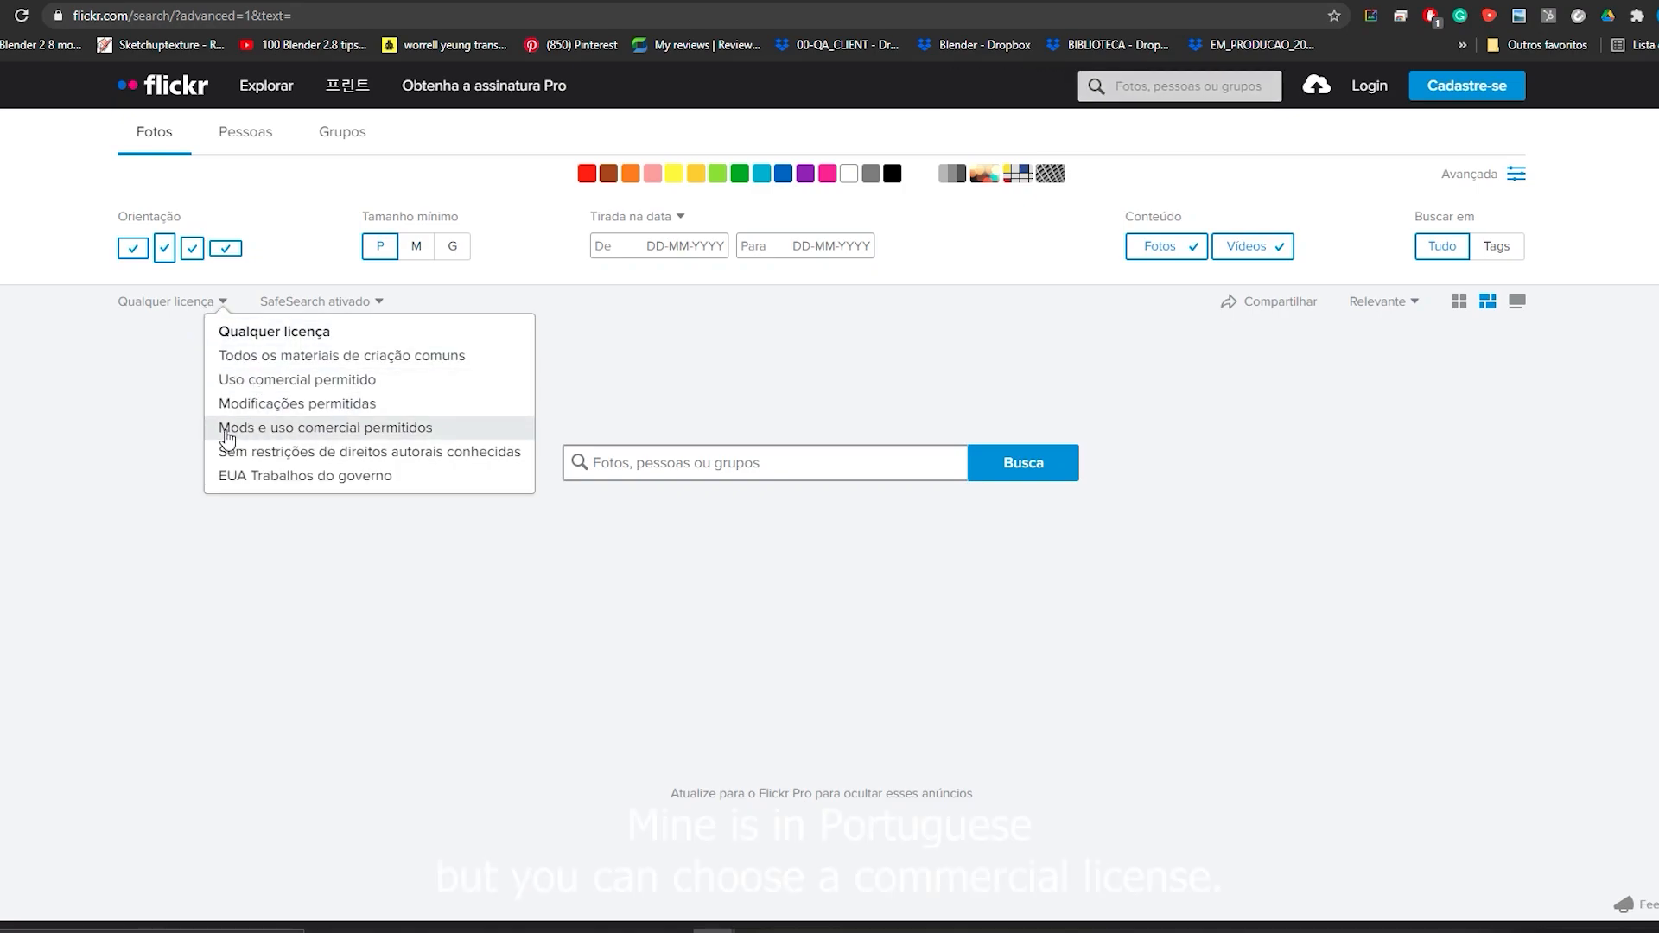
click(306, 381)
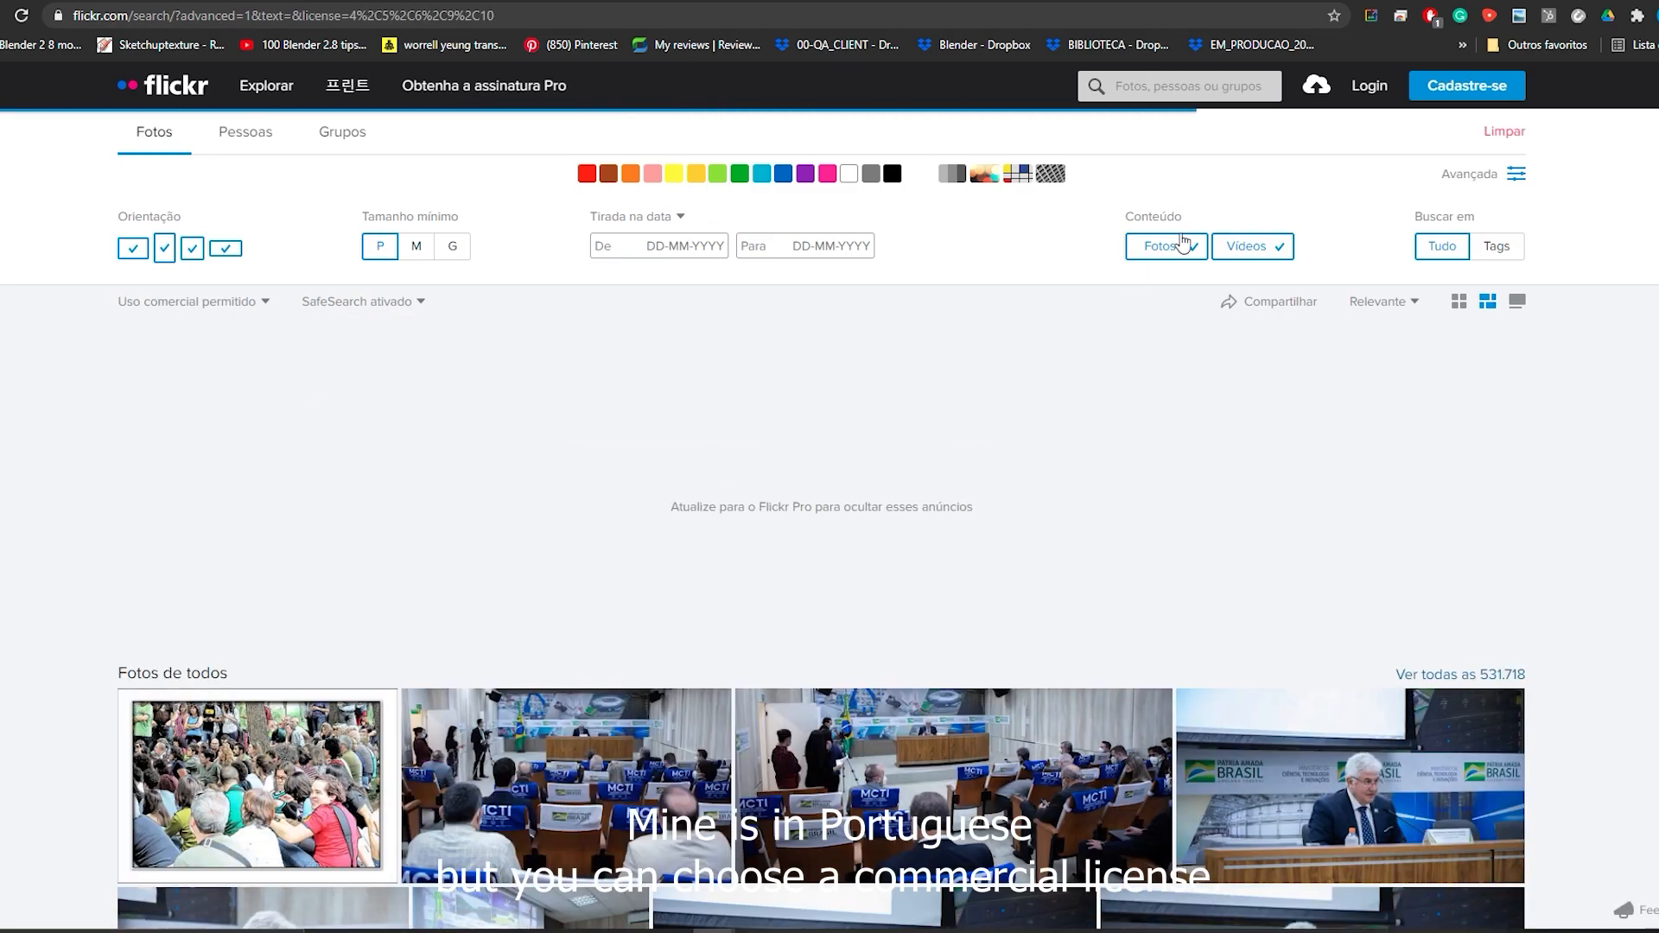
click(1178, 87)
text(cancun)
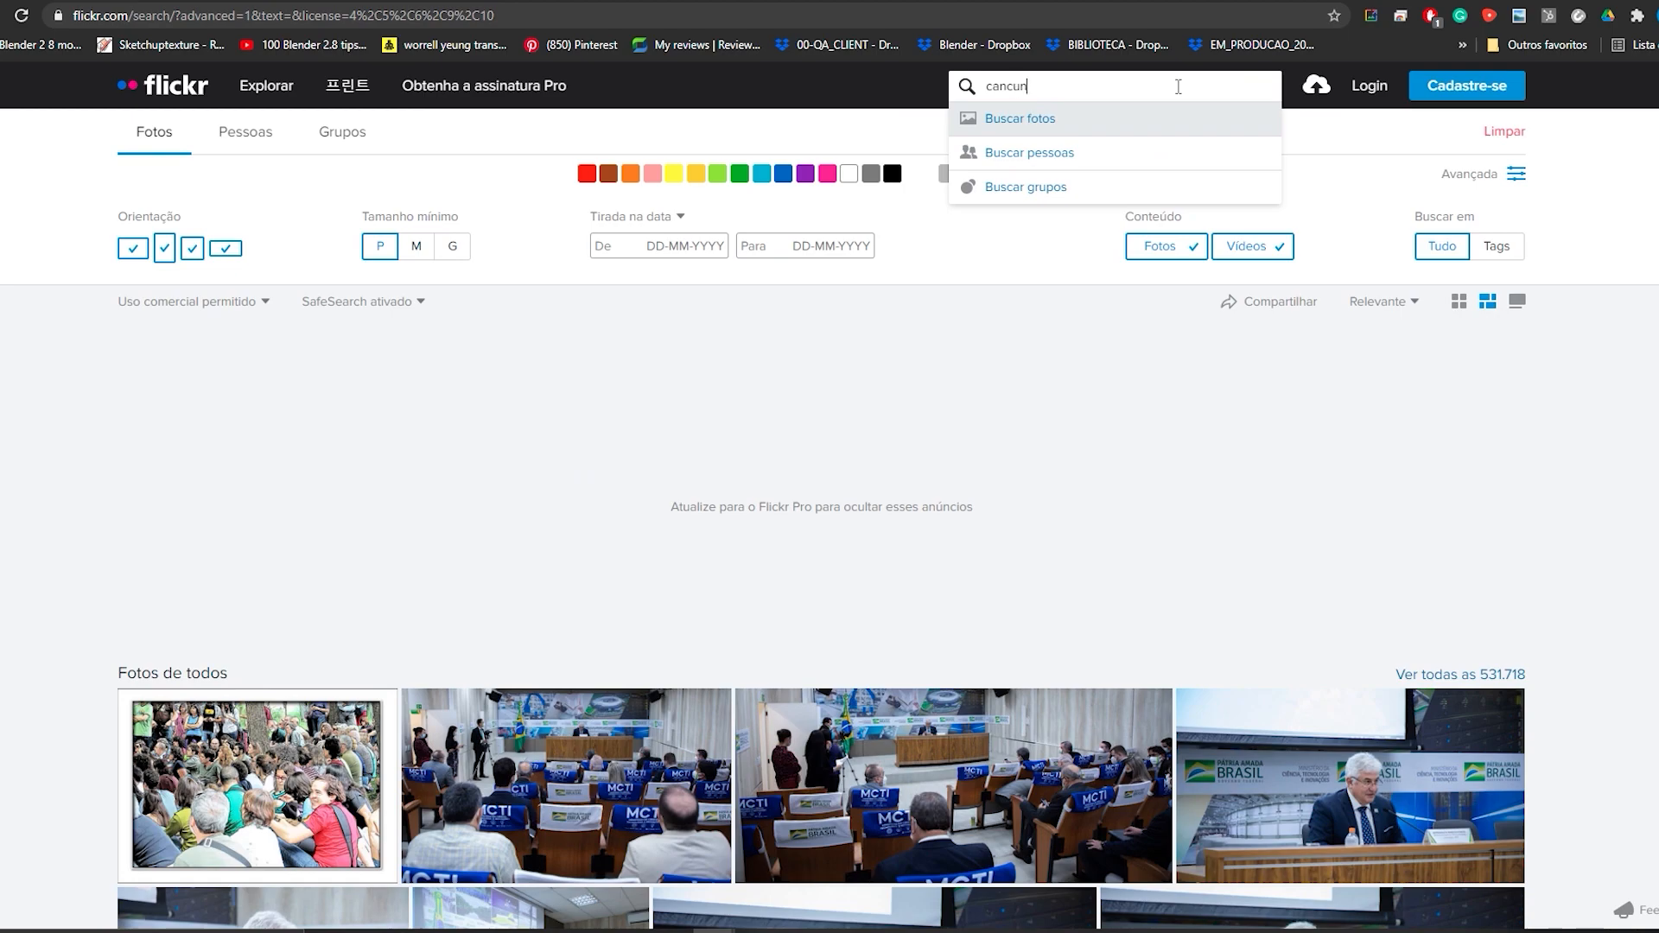
key(Return)
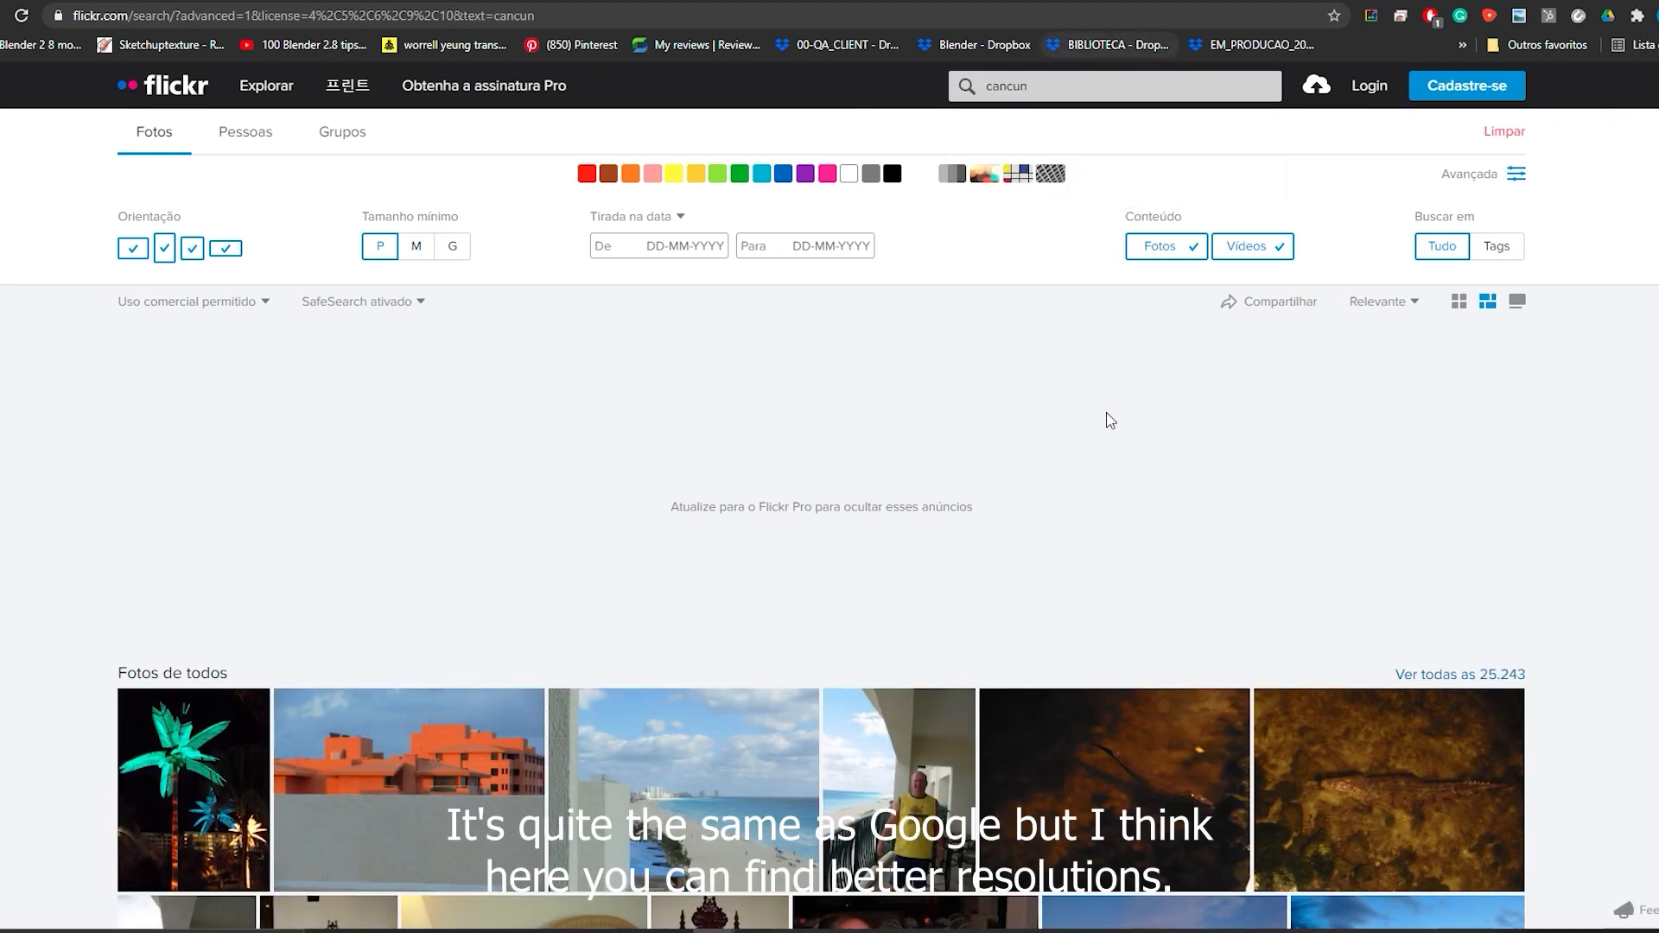
- Browse the Cancun photo results for a sea background, view the "Cancun Vacation" horizon photo and return to the results
scroll(1104, 418, down, 10)
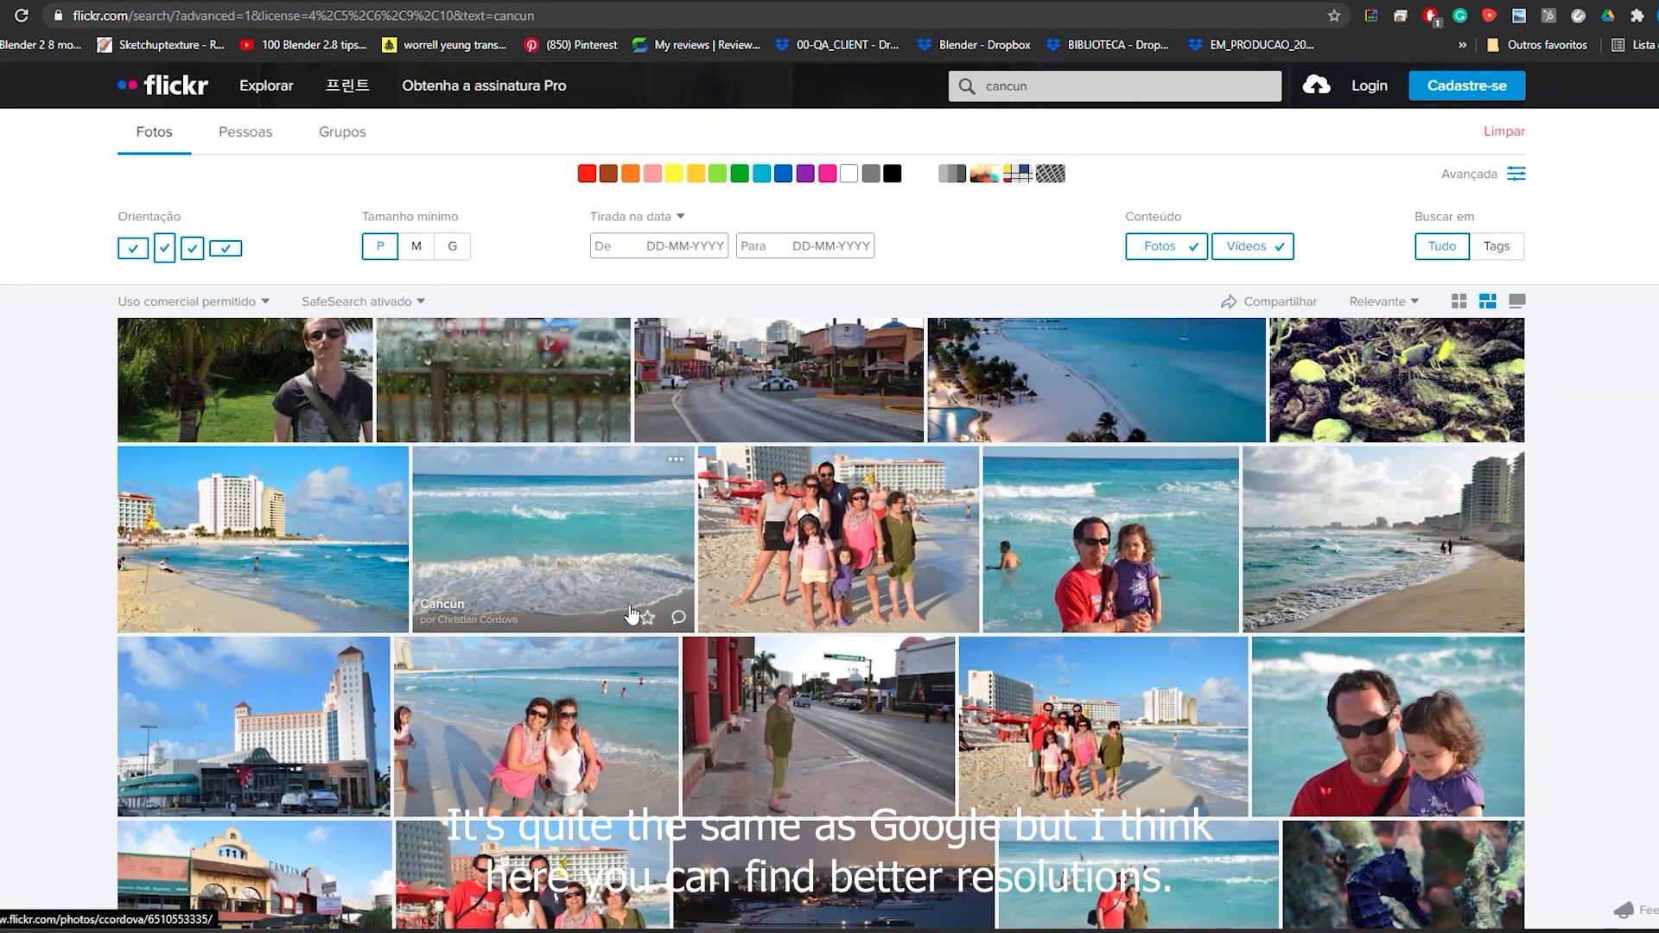
scroll(634, 558, down, 5)
scroll(635, 559, down, 15)
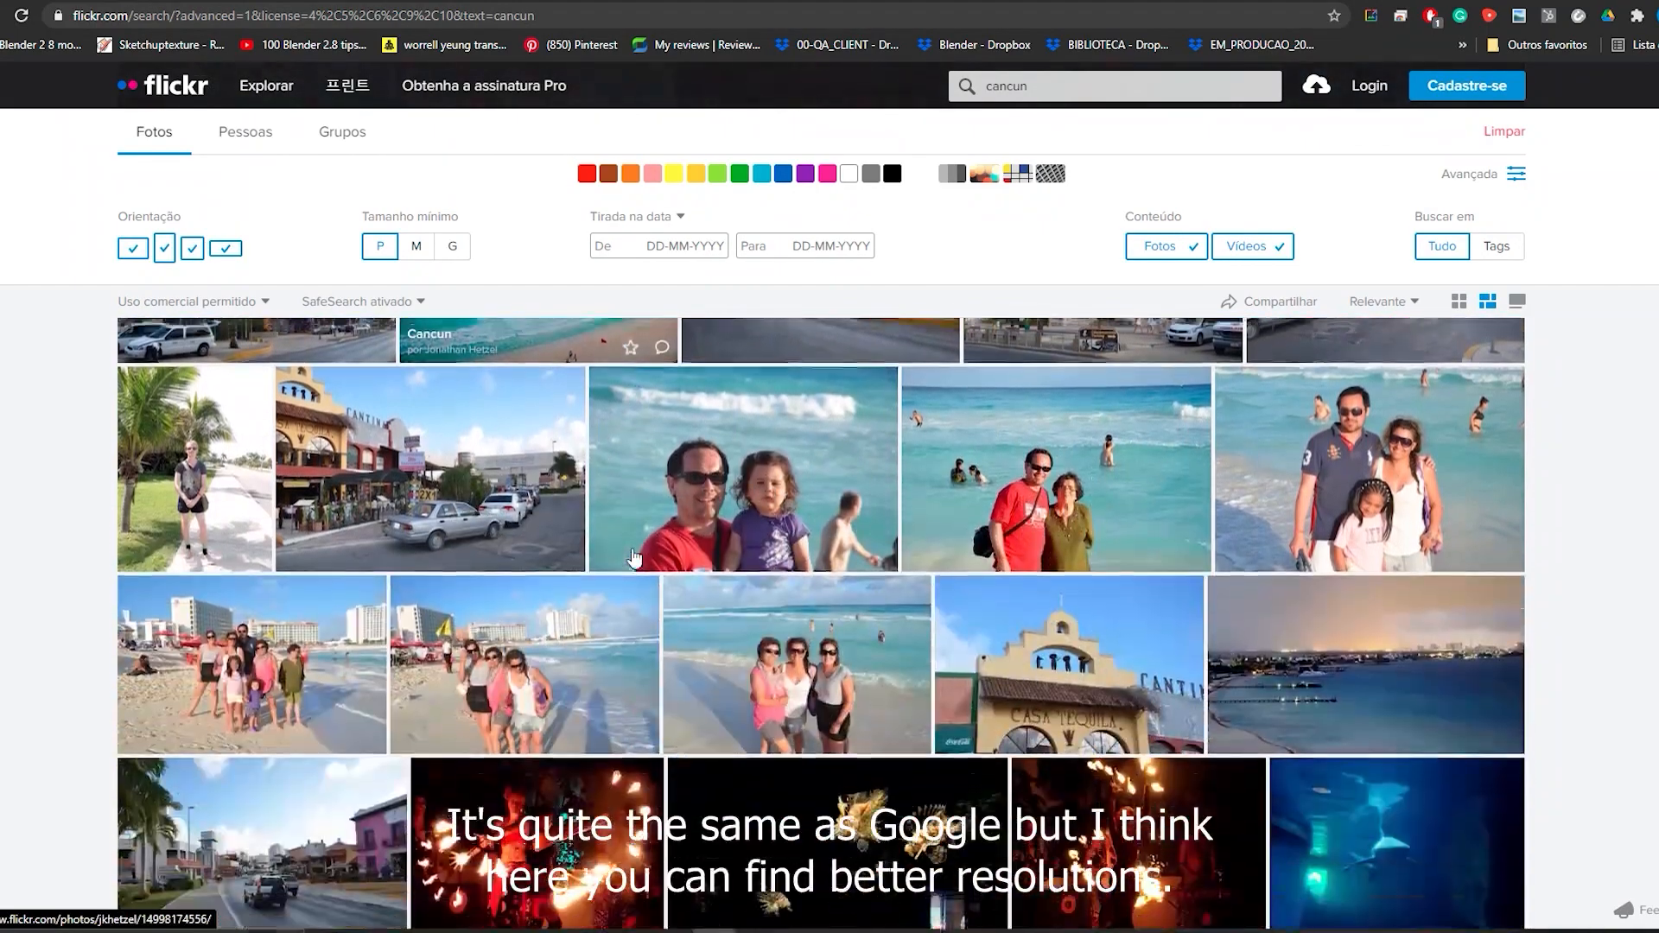
scroll(634, 558, down, 15)
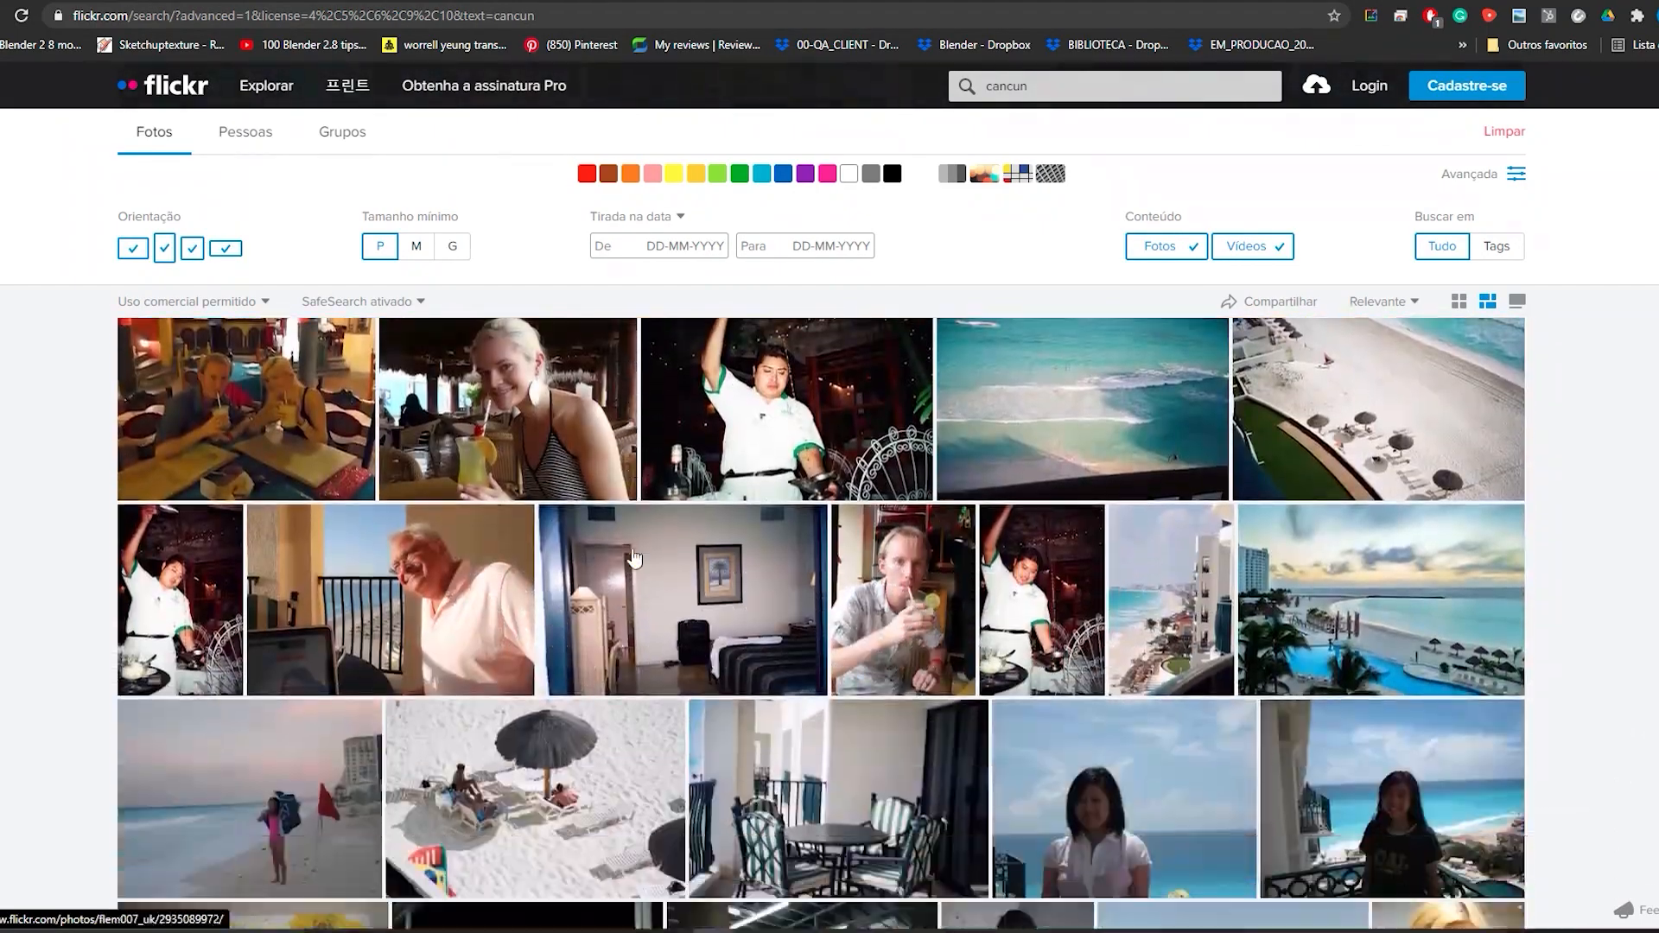
scroll(635, 558, down, 15)
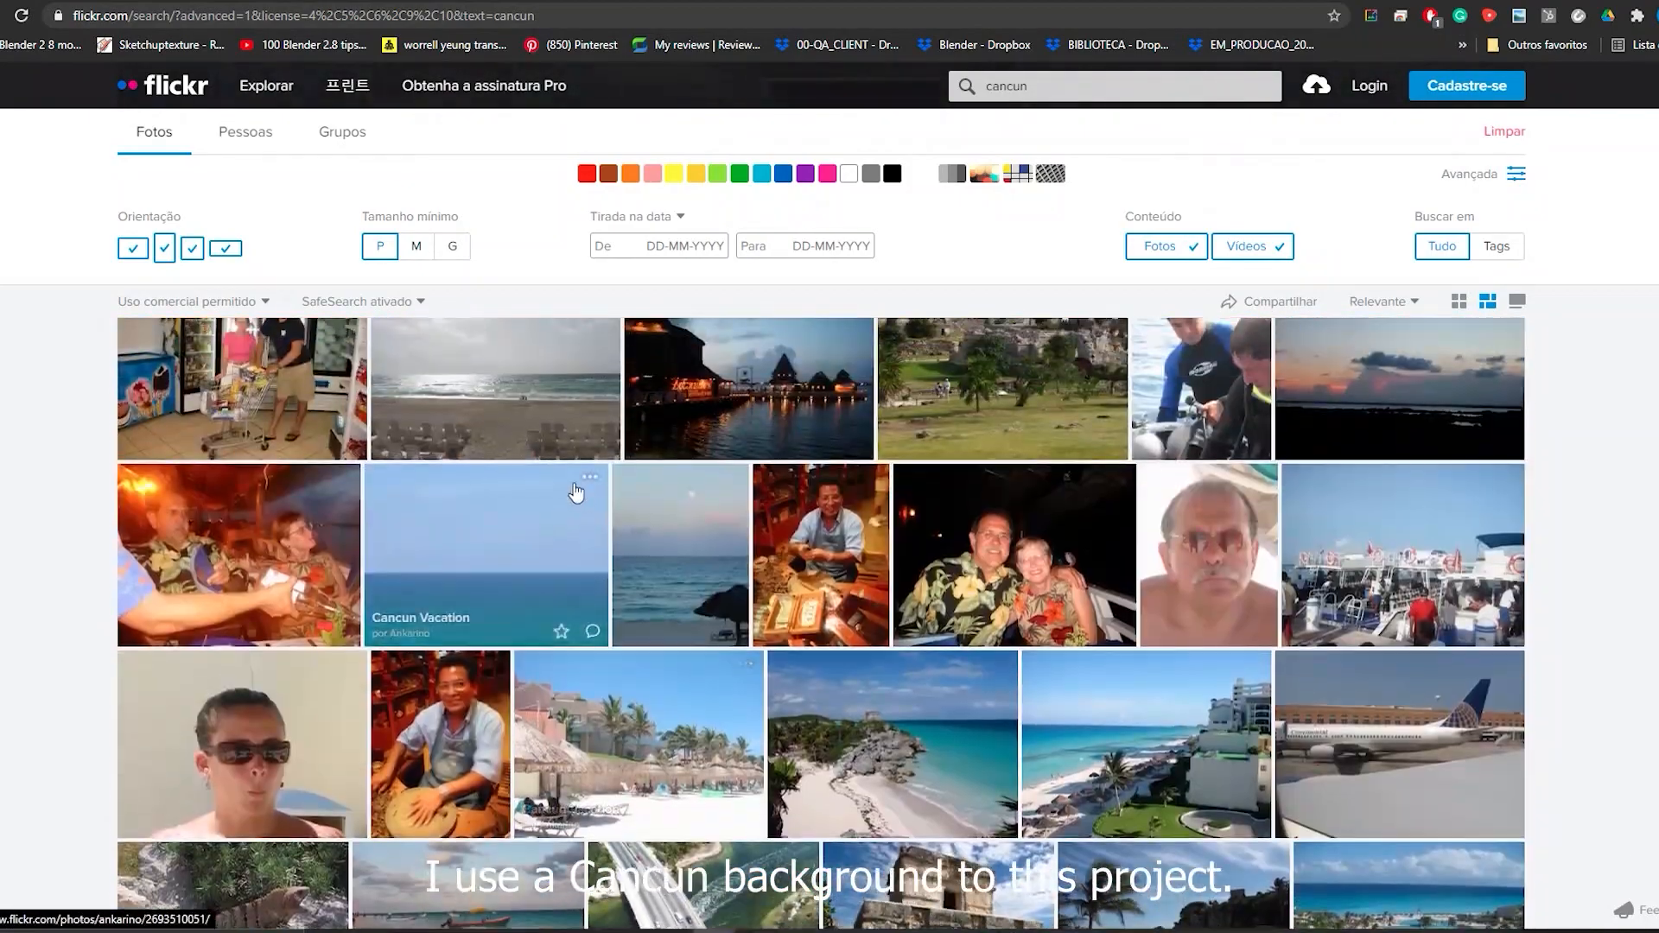
click(509, 546)
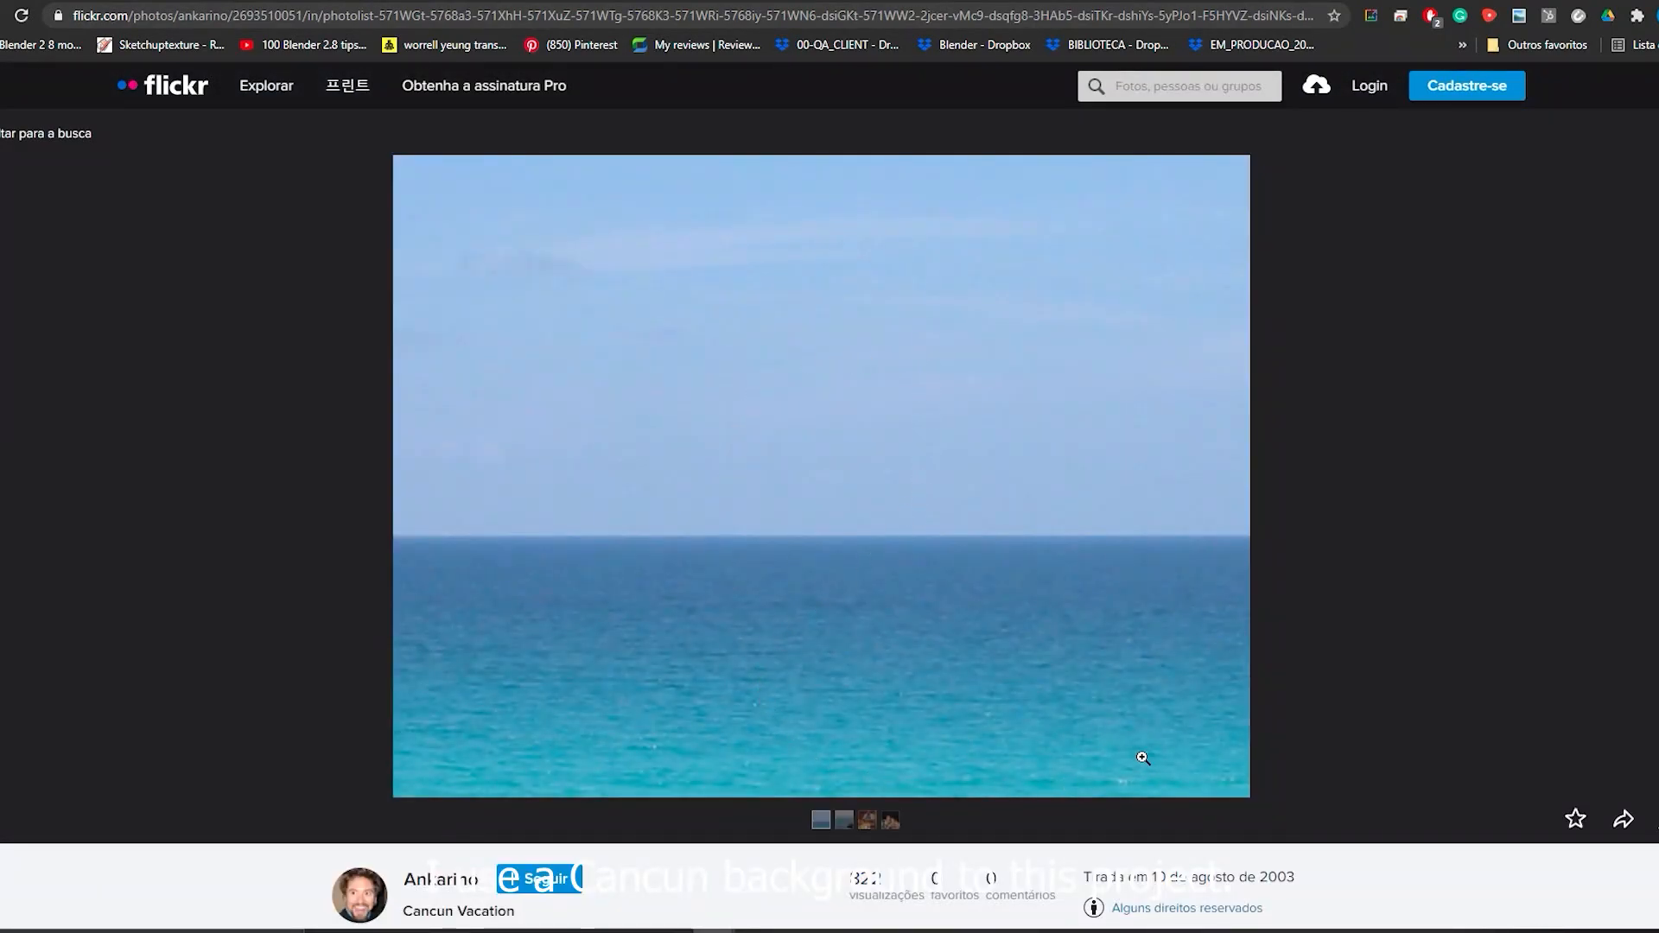
click(26, 131)
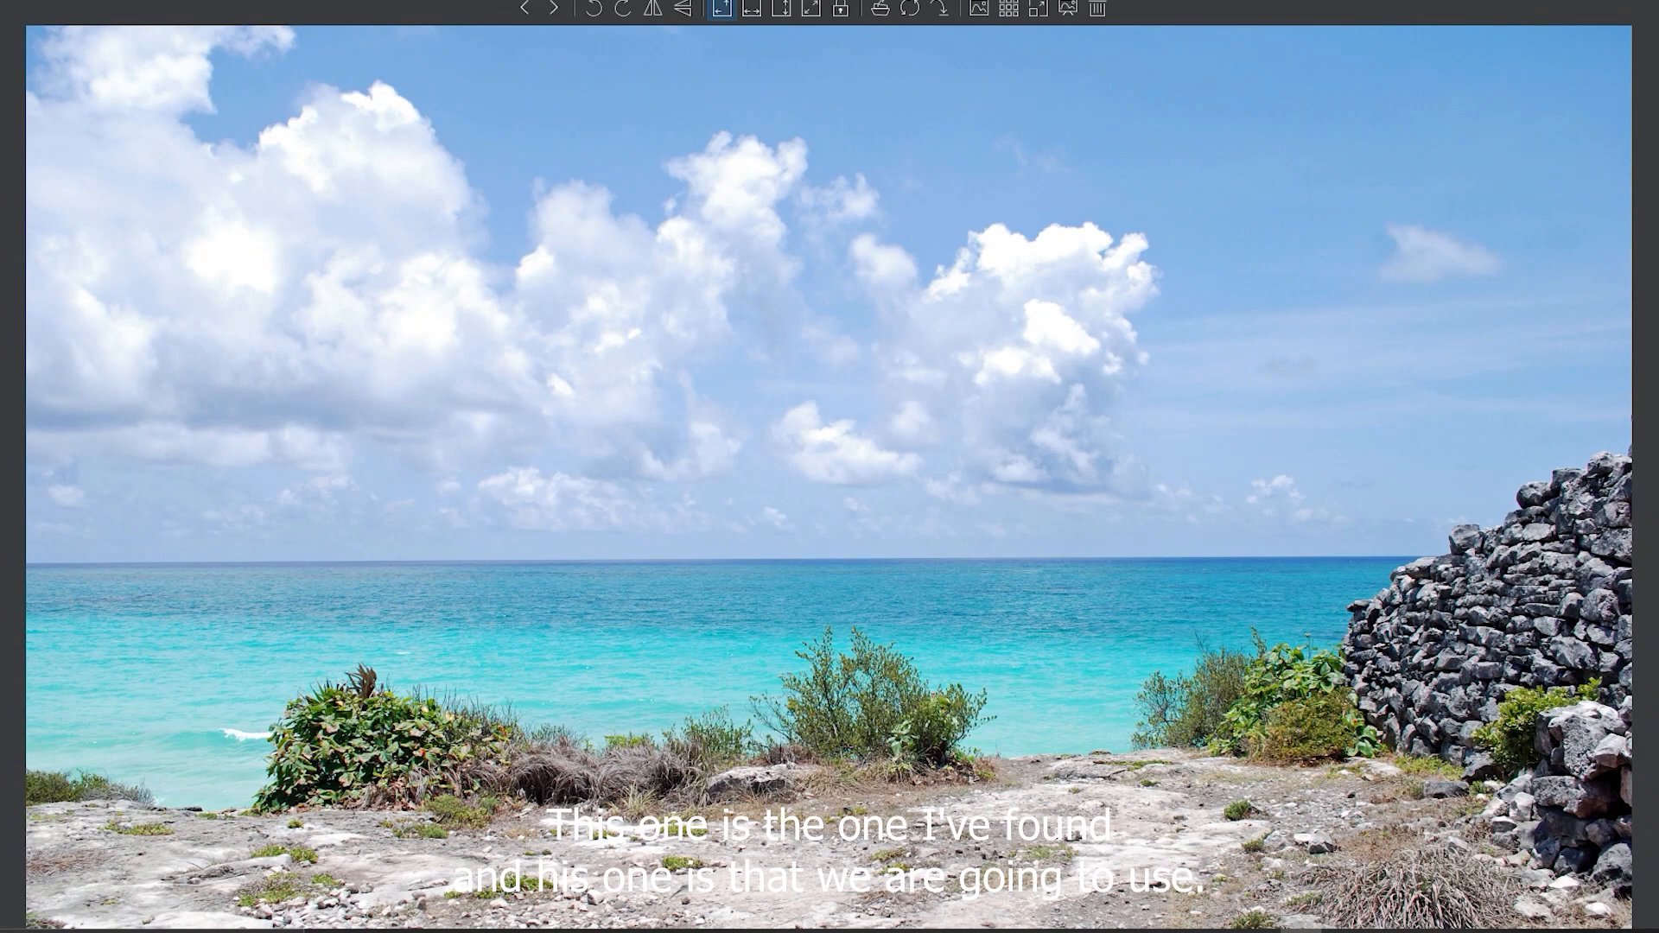
click(1655, 2)
drag(502, 227, 0, 227)
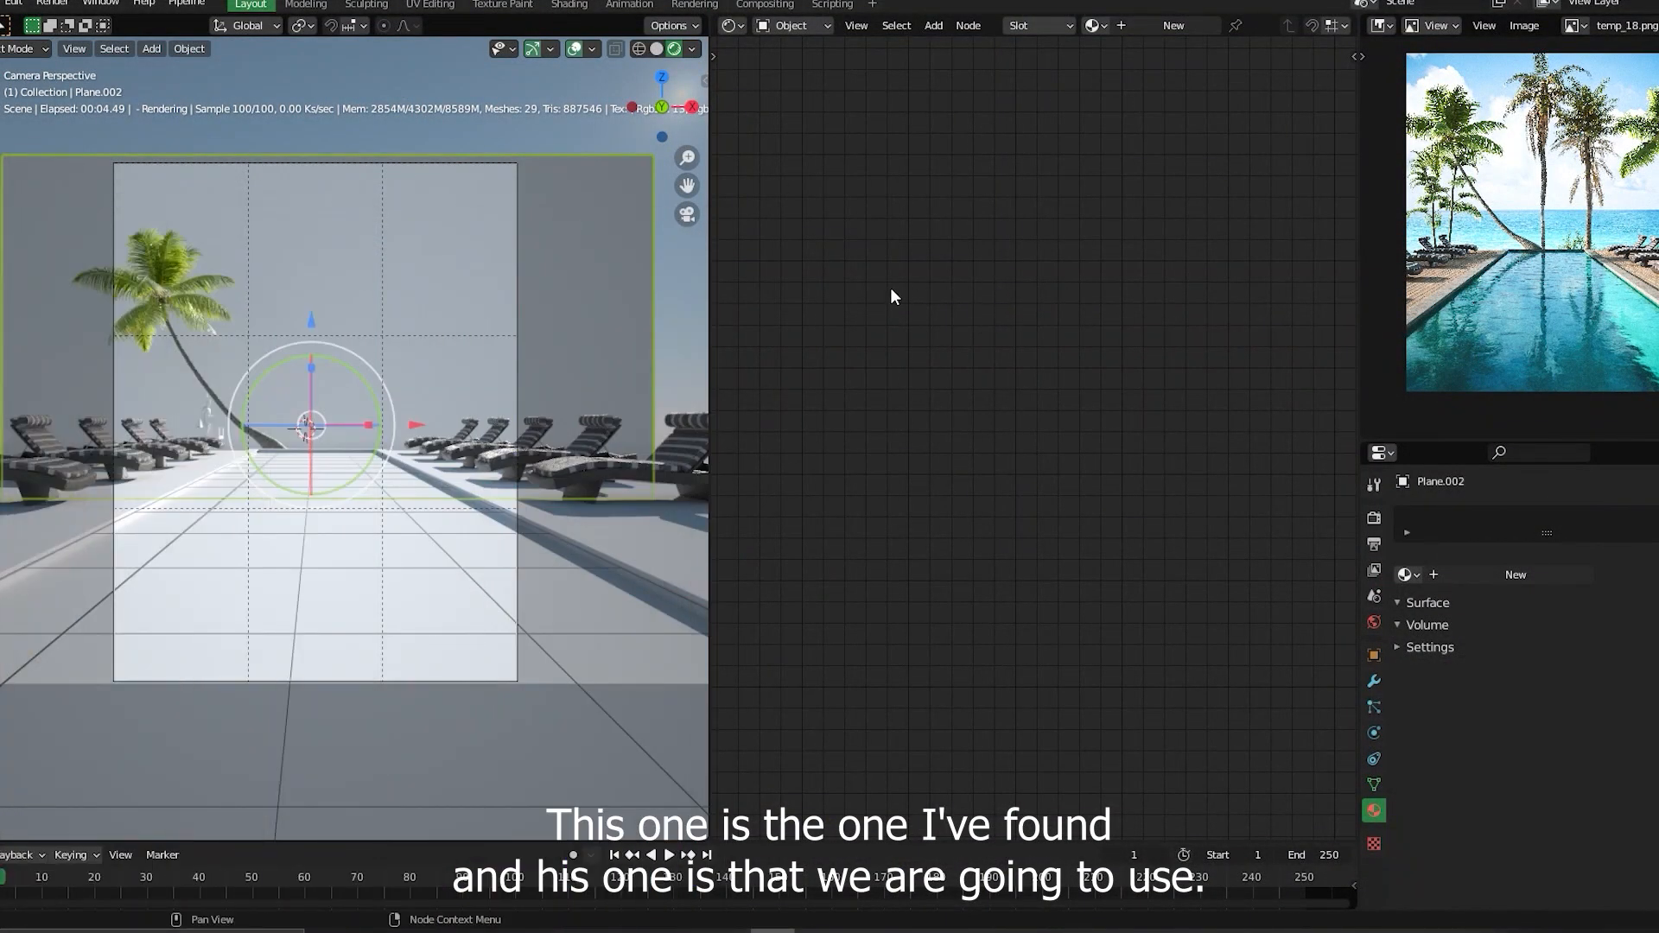
scroll(955, 314, down, 14)
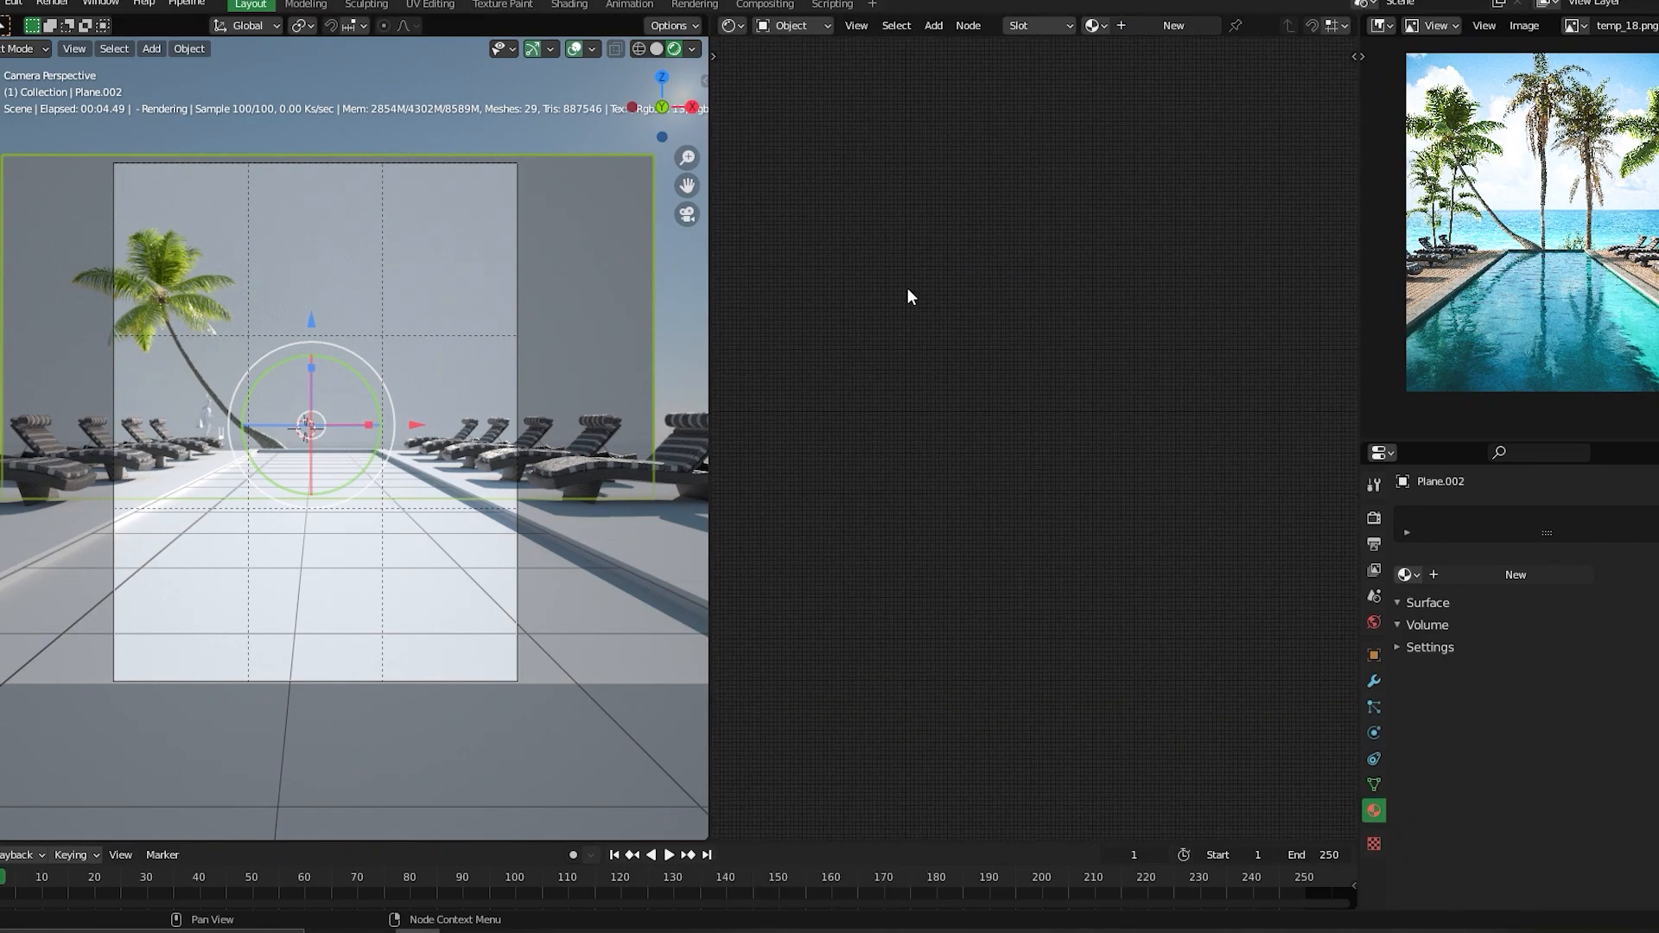
click(1496, 572)
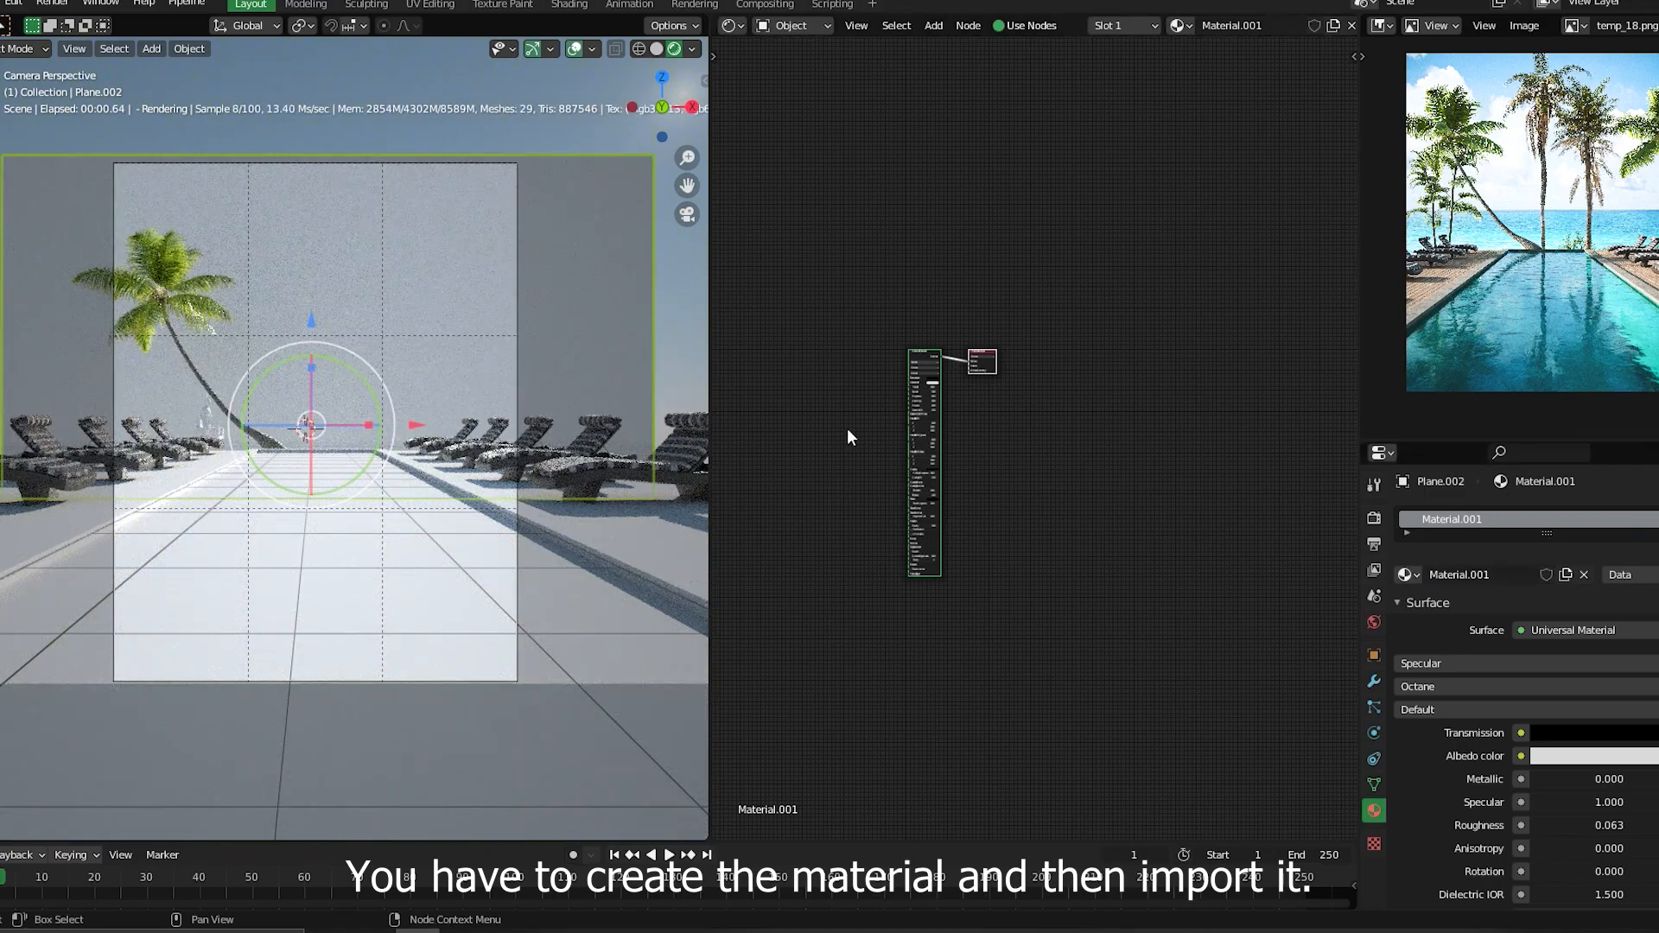
middle_drag(847, 438, 1111, 396)
scroll(1111, 397, up, 2)
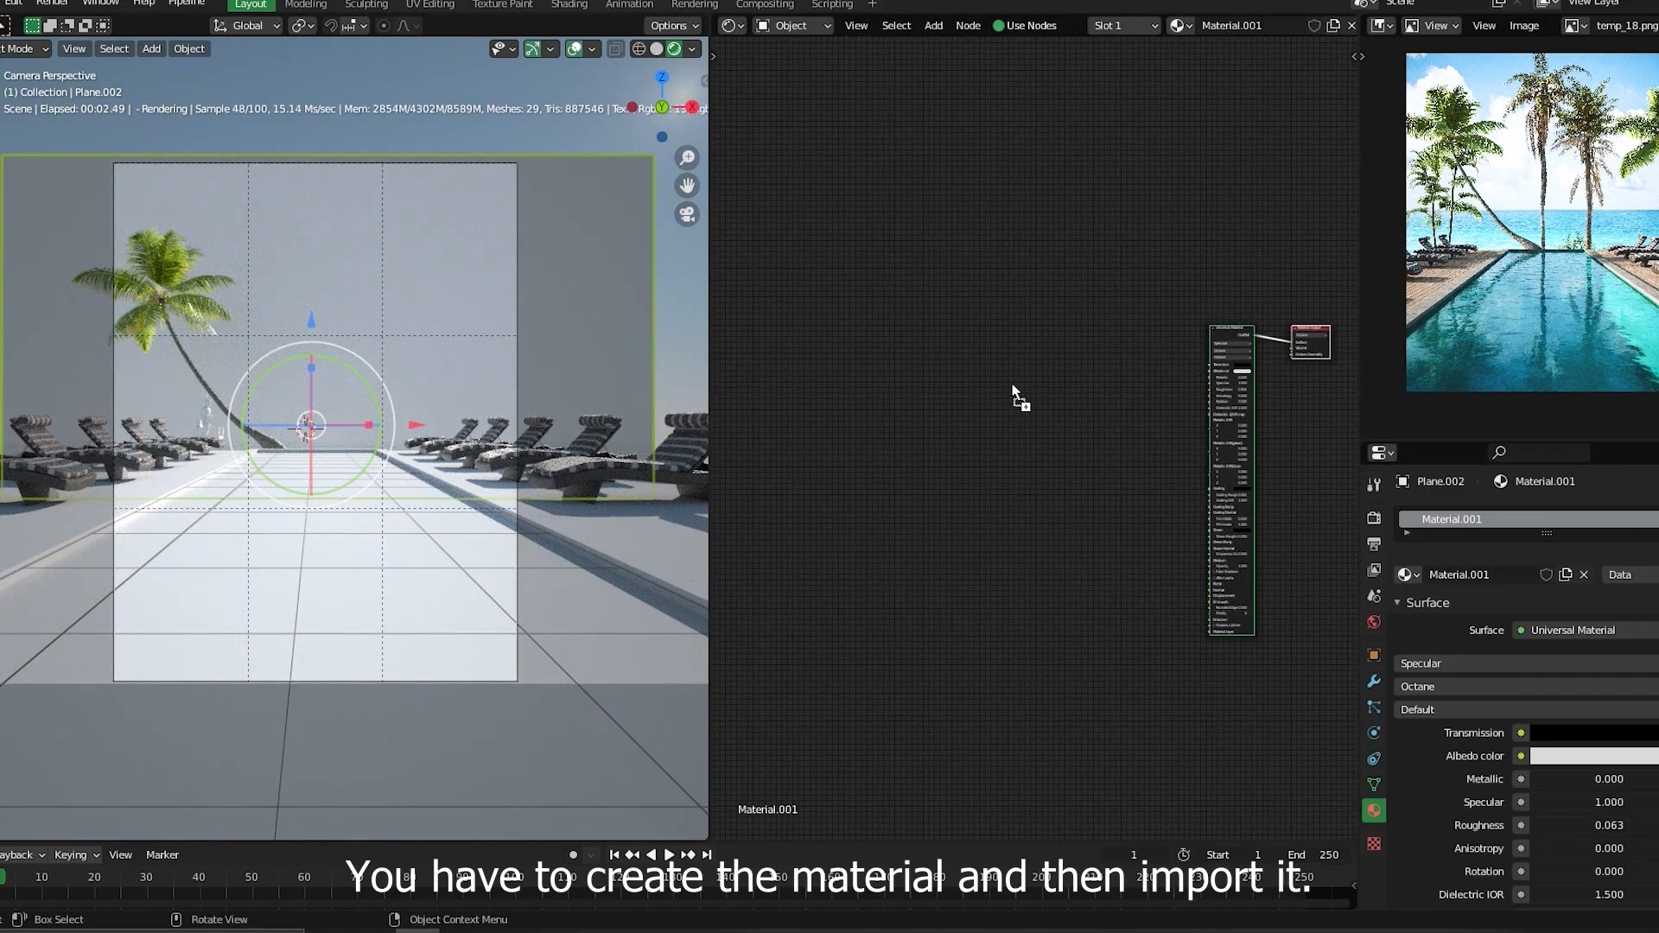
drag(1012, 386, 1015, 391)
scroll(1072, 396, up, 6)
middle_drag(1158, 391, 864, 442)
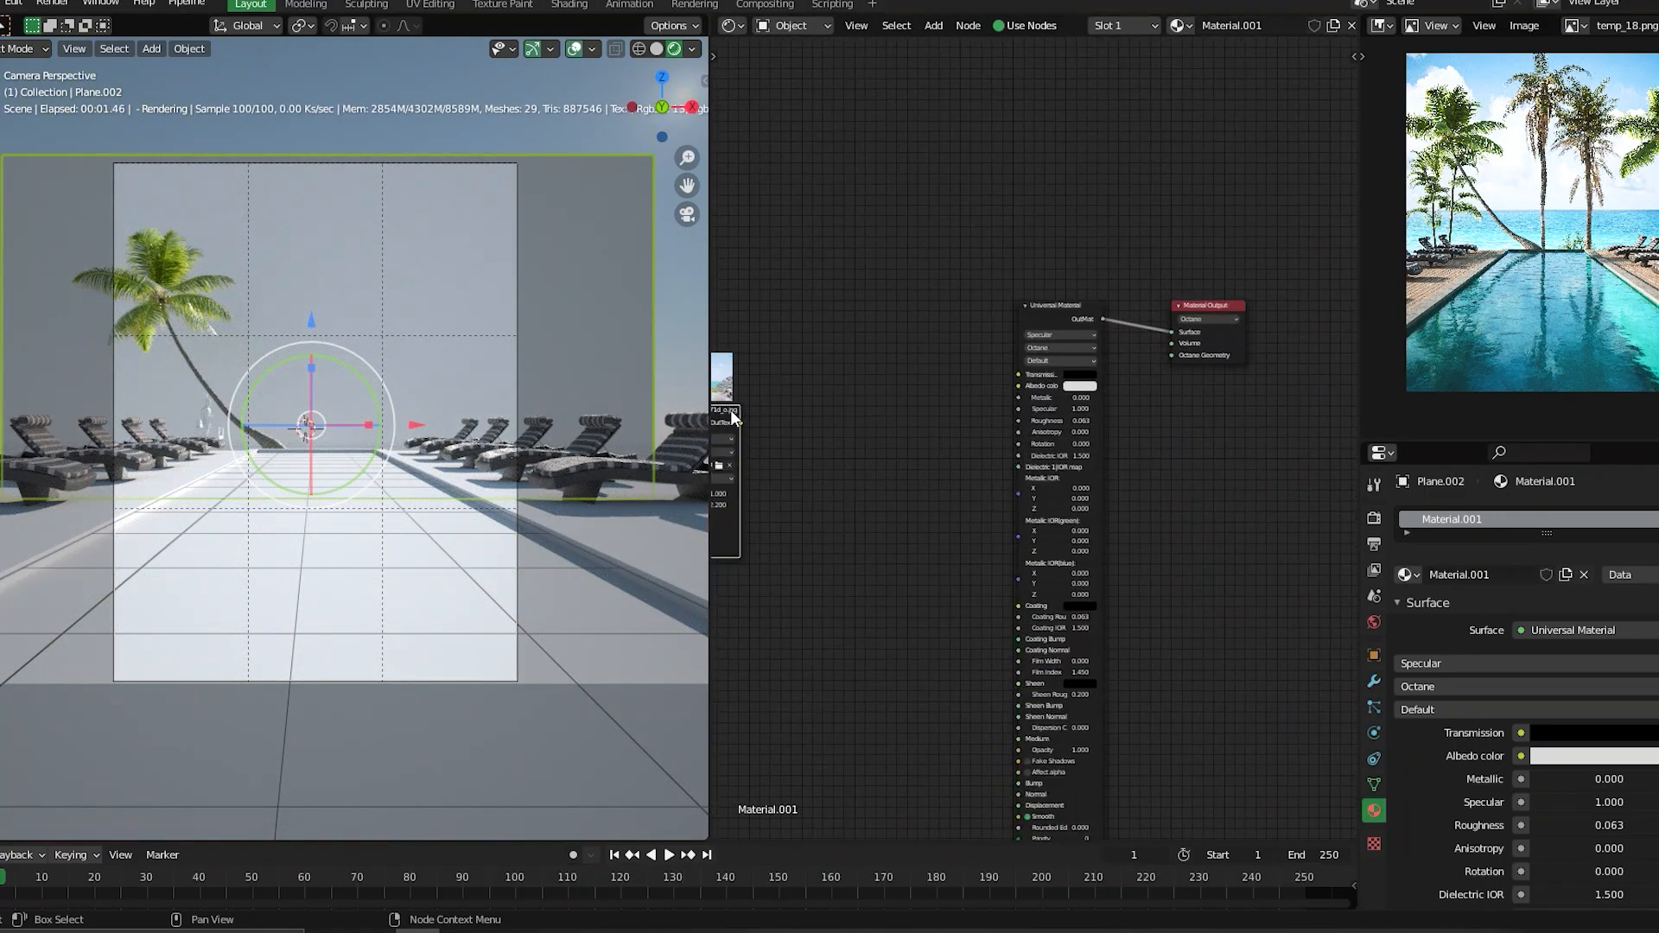
drag(732, 417, 872, 388)
- Add a Diffuse Material node, connect it to the Material Output's Surface and delete the Universal Material node
key(shift+a)
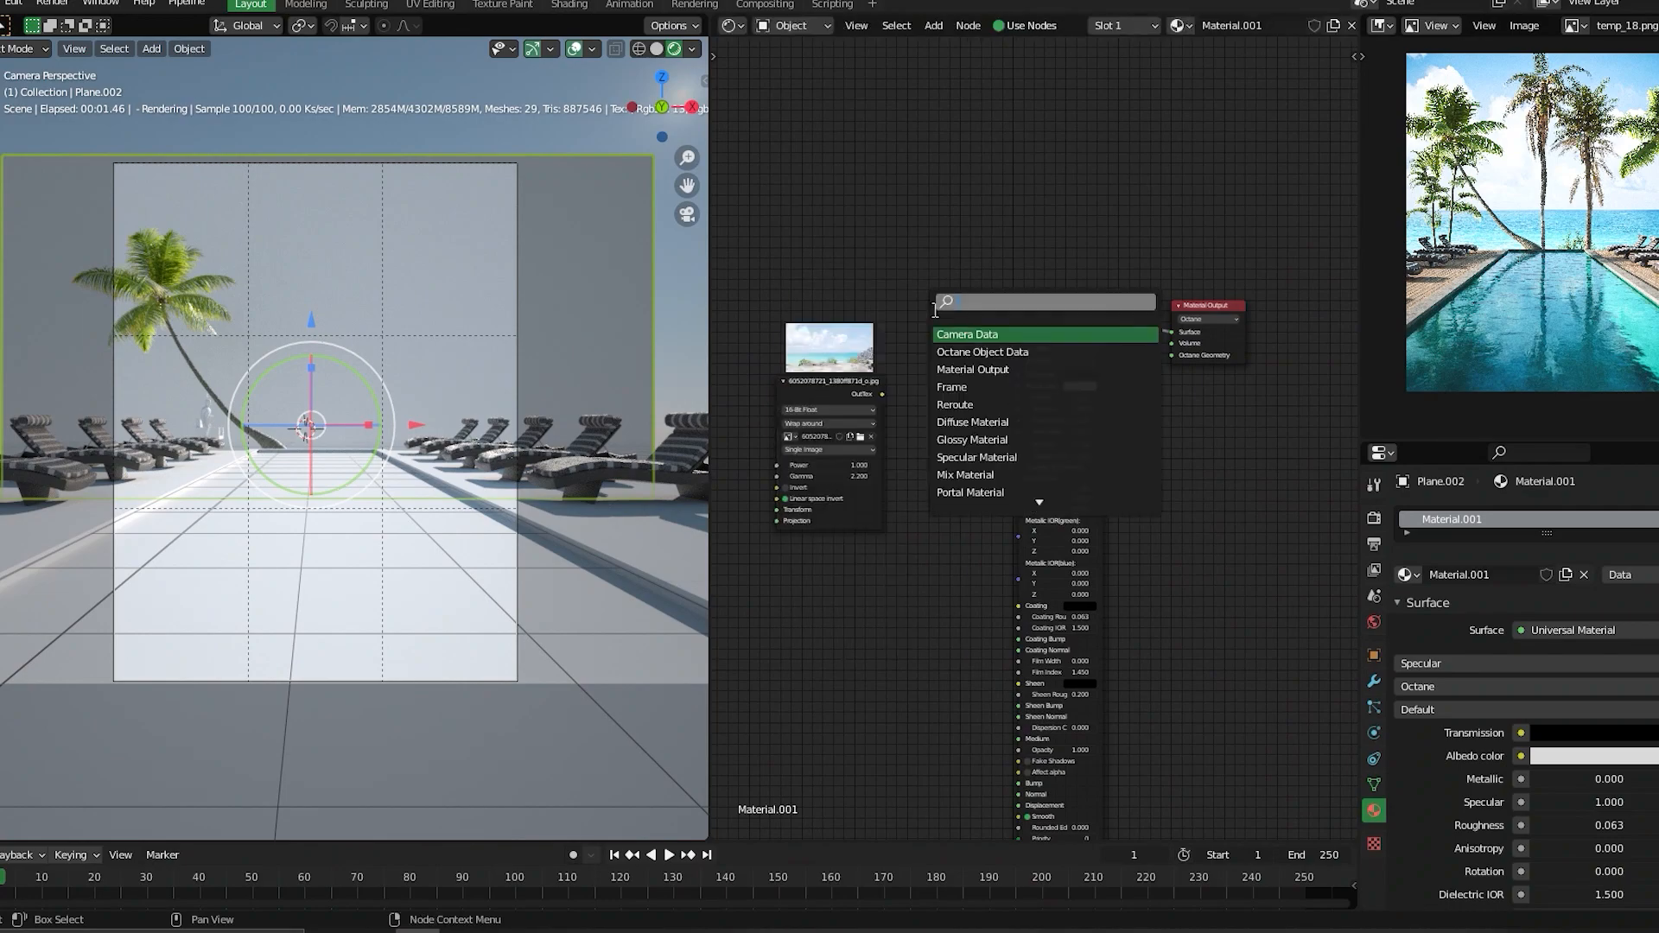
text(dif)
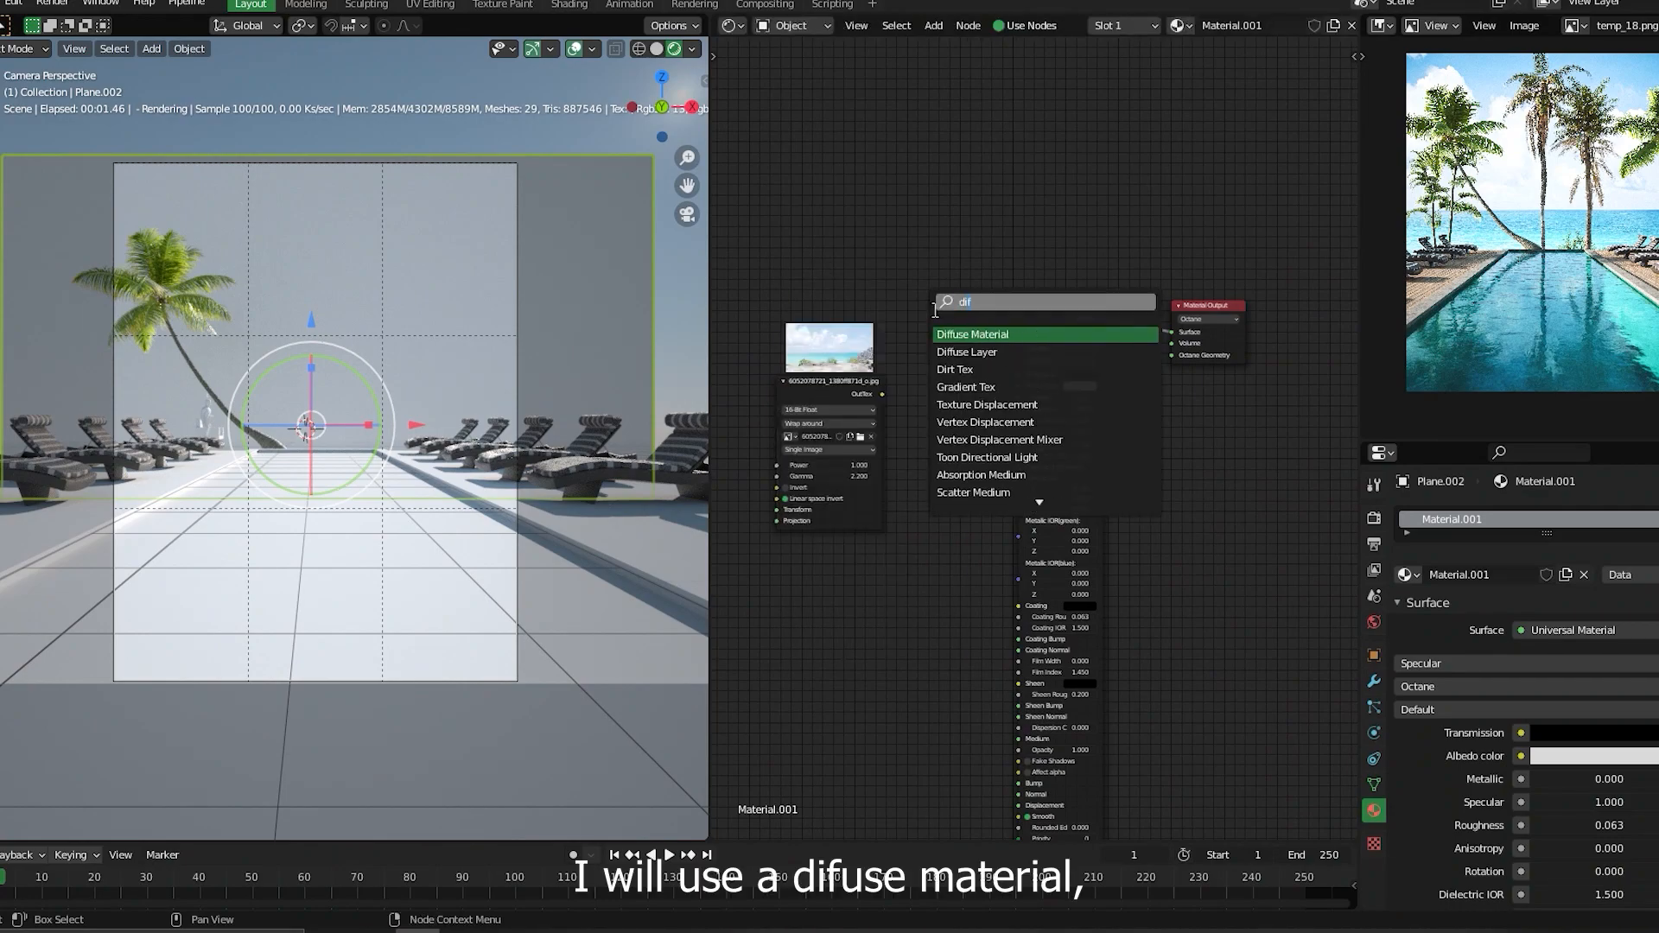
key(Return)
click(942, 291)
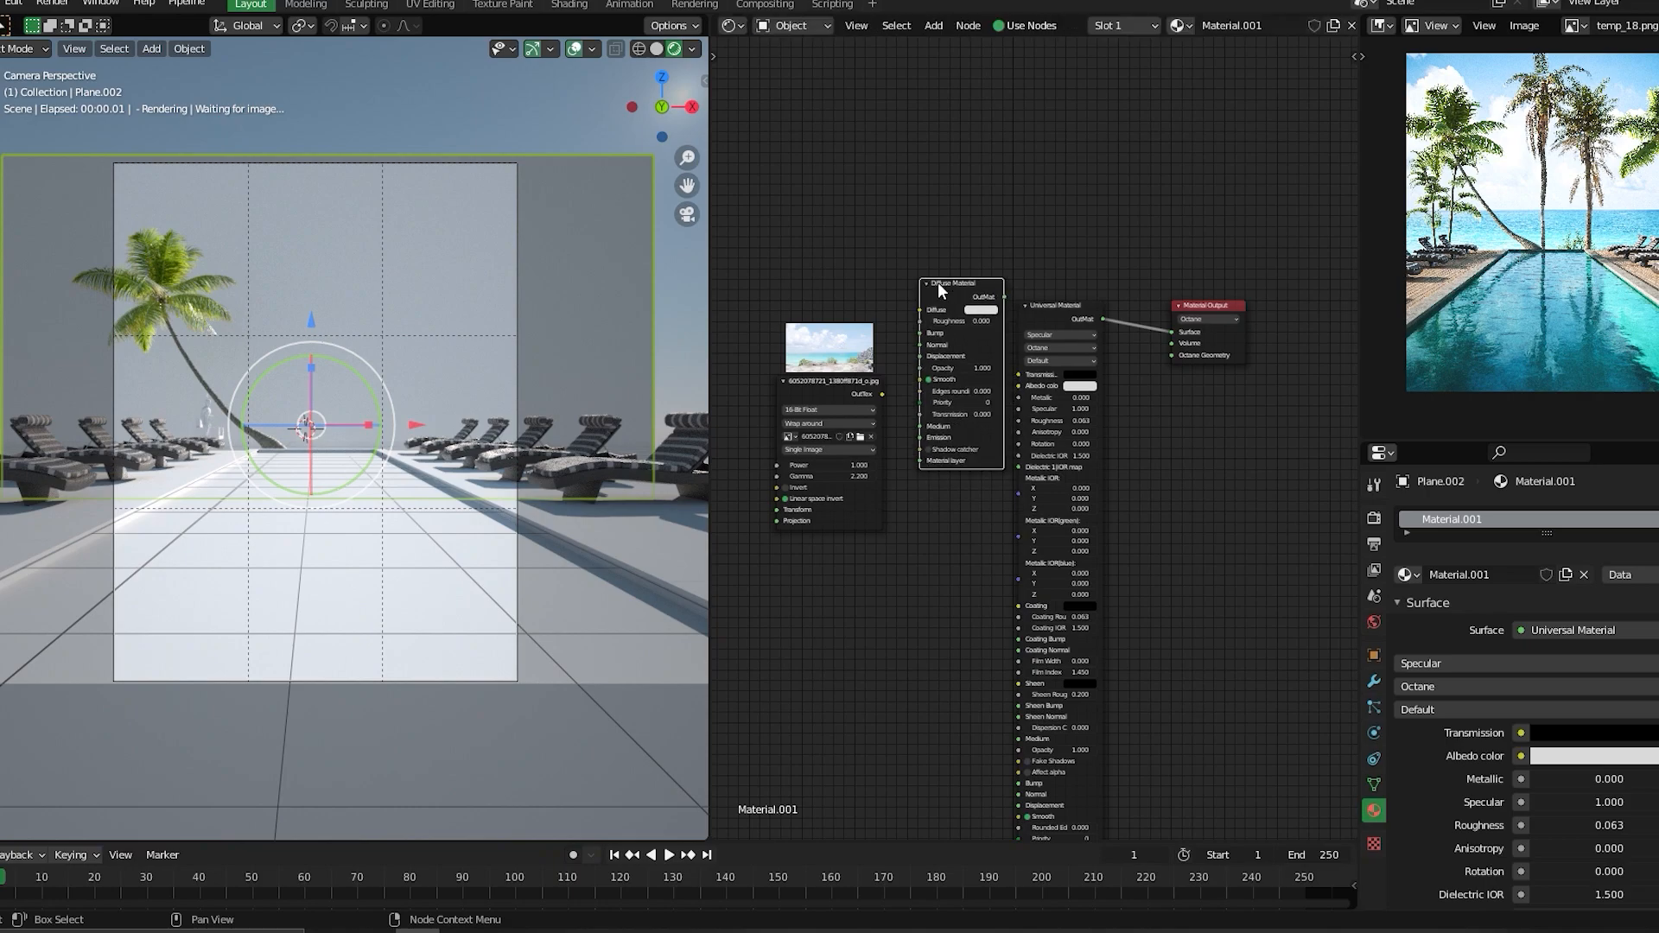
drag(1005, 299, 1177, 336)
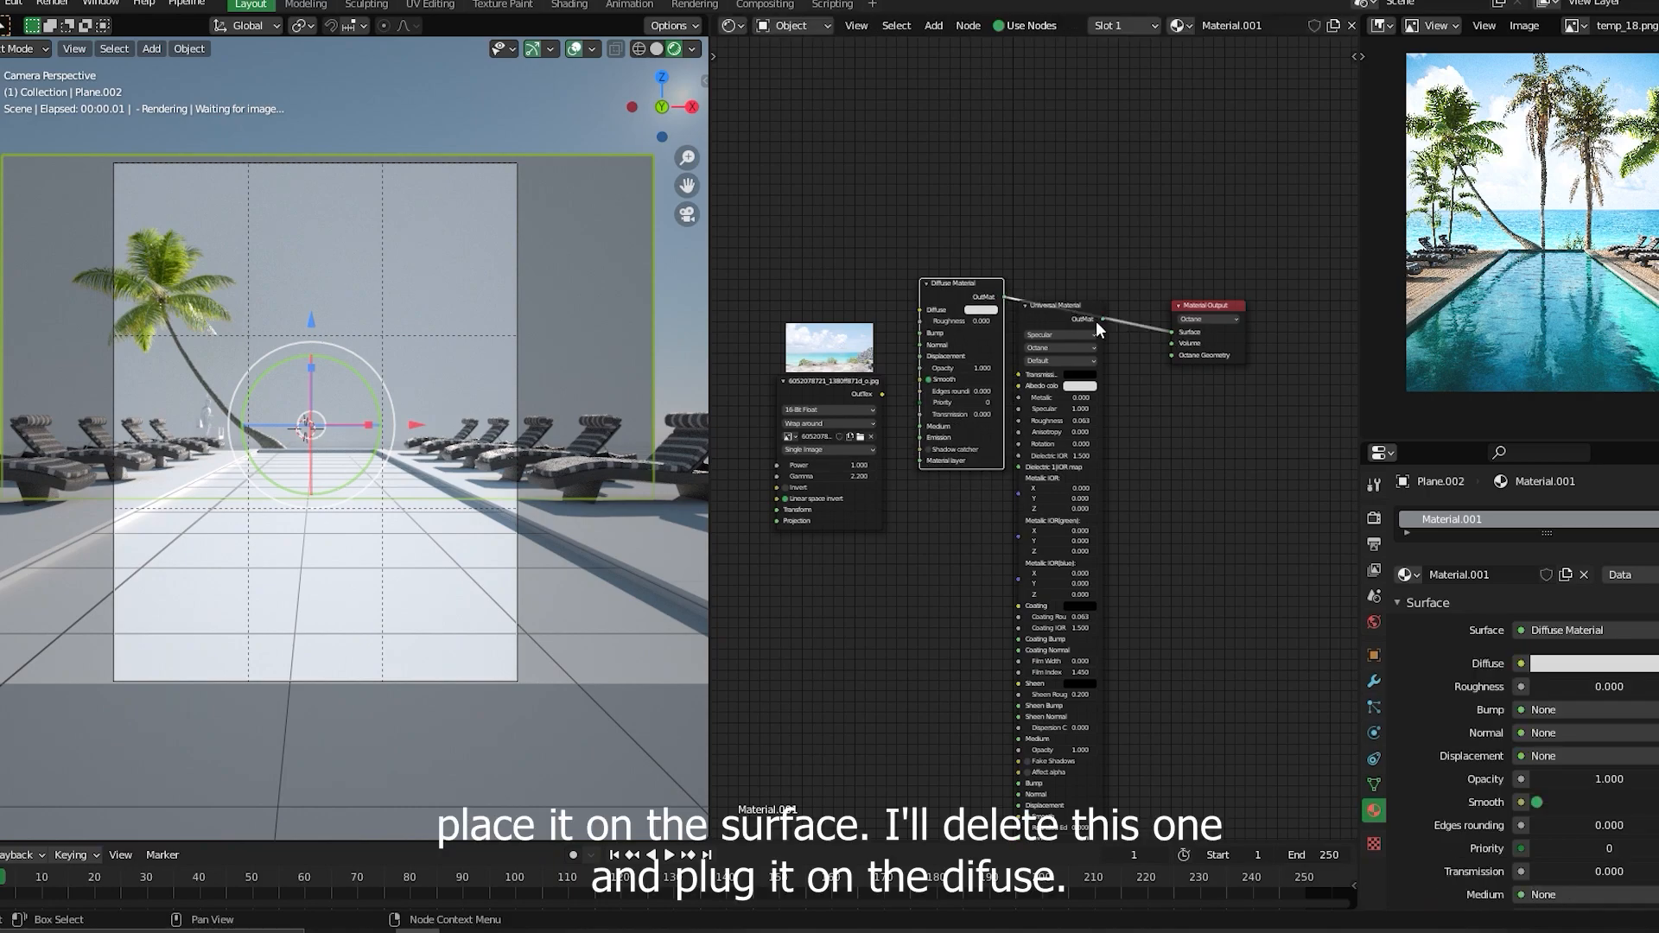
click(1049, 322)
key(x)
- Place the Diffuse Material node beside the output and connect the beach image texture to its Diffuse input
drag(942, 288, 1034, 312)
scroll(1034, 312, up, 5)
middle_drag(932, 334, 1043, 363)
click(867, 389)
drag(866, 387, 1111, 318)
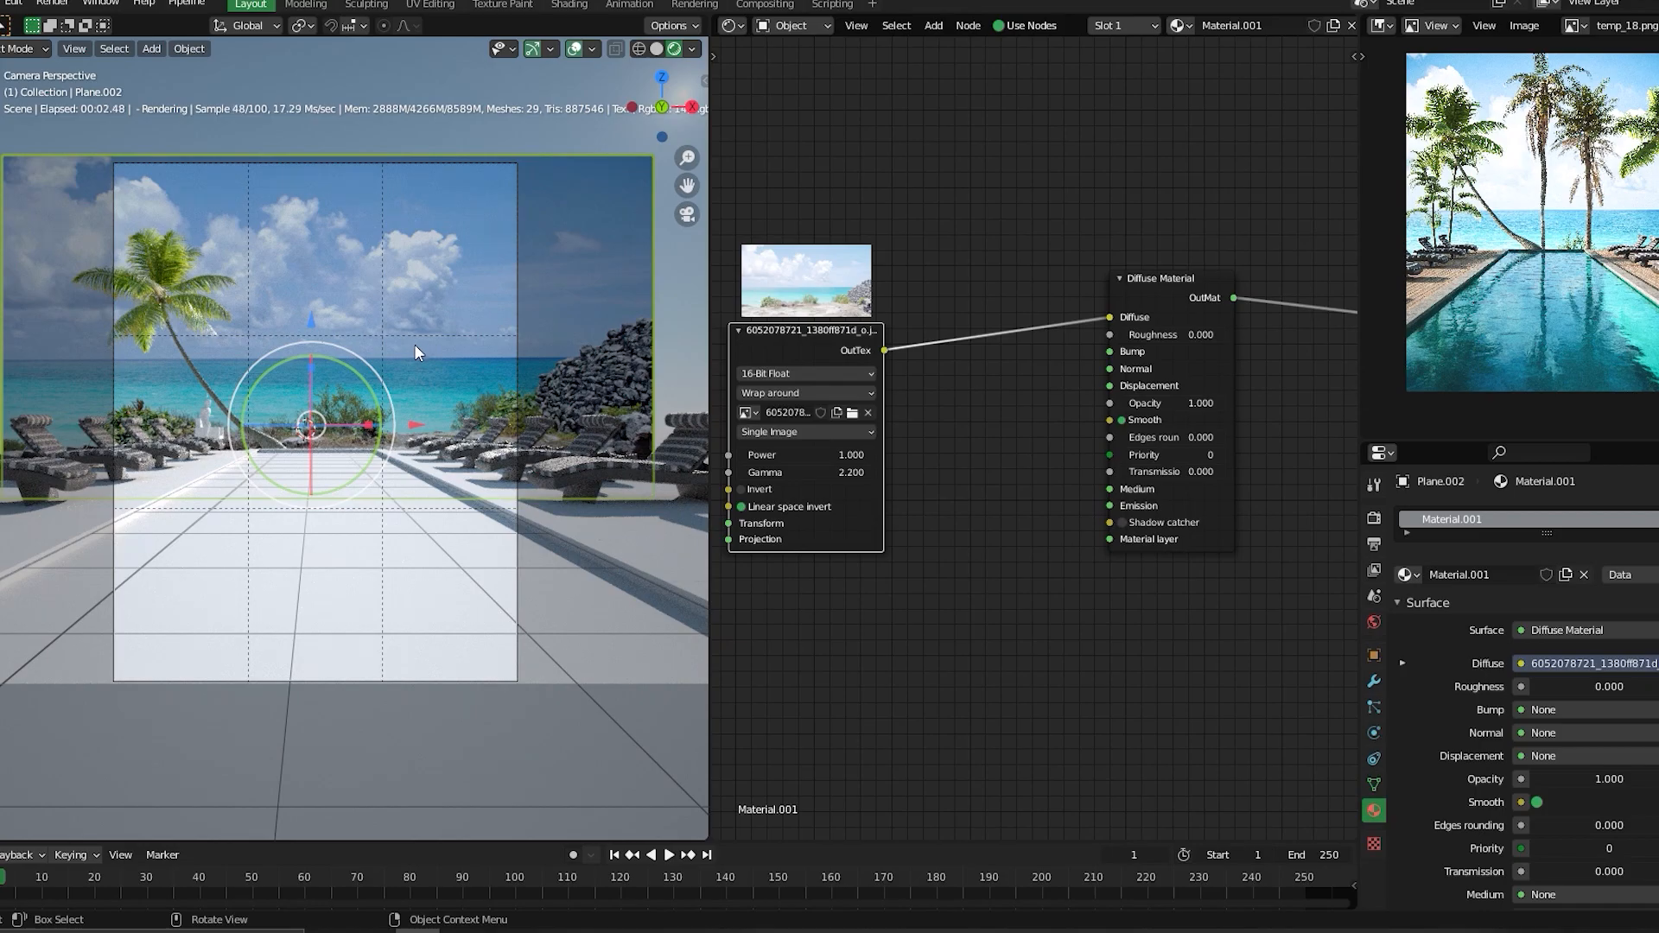
- Scale up the background plane and move it down along Z behind the pool
key(s)
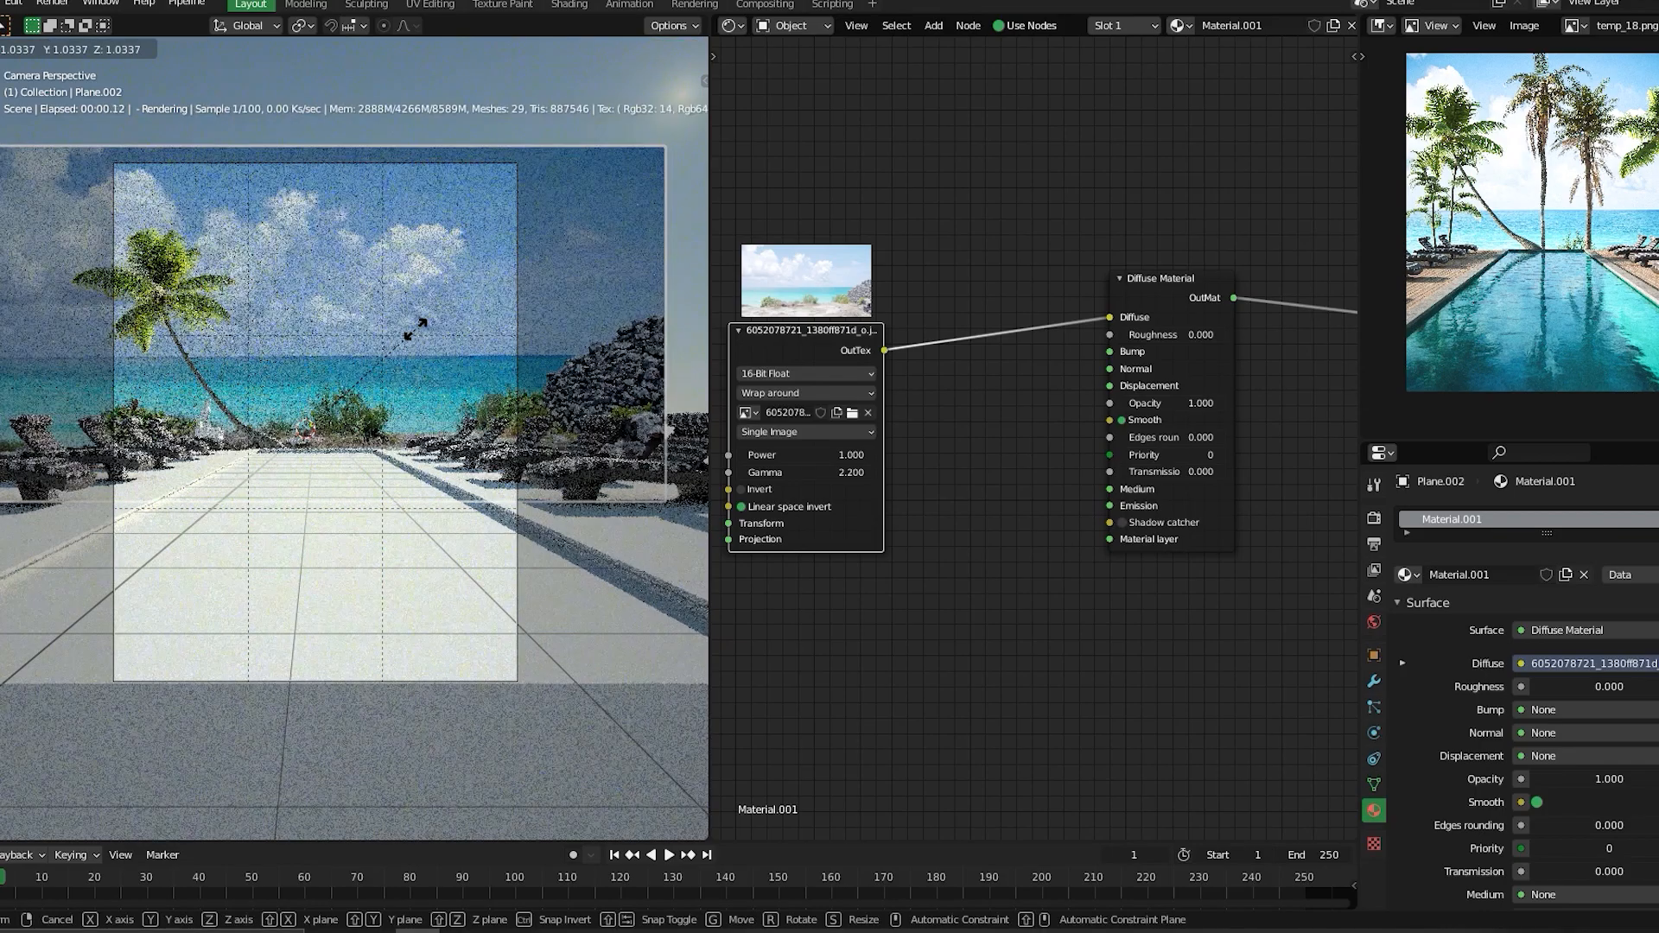
click(471, 262)
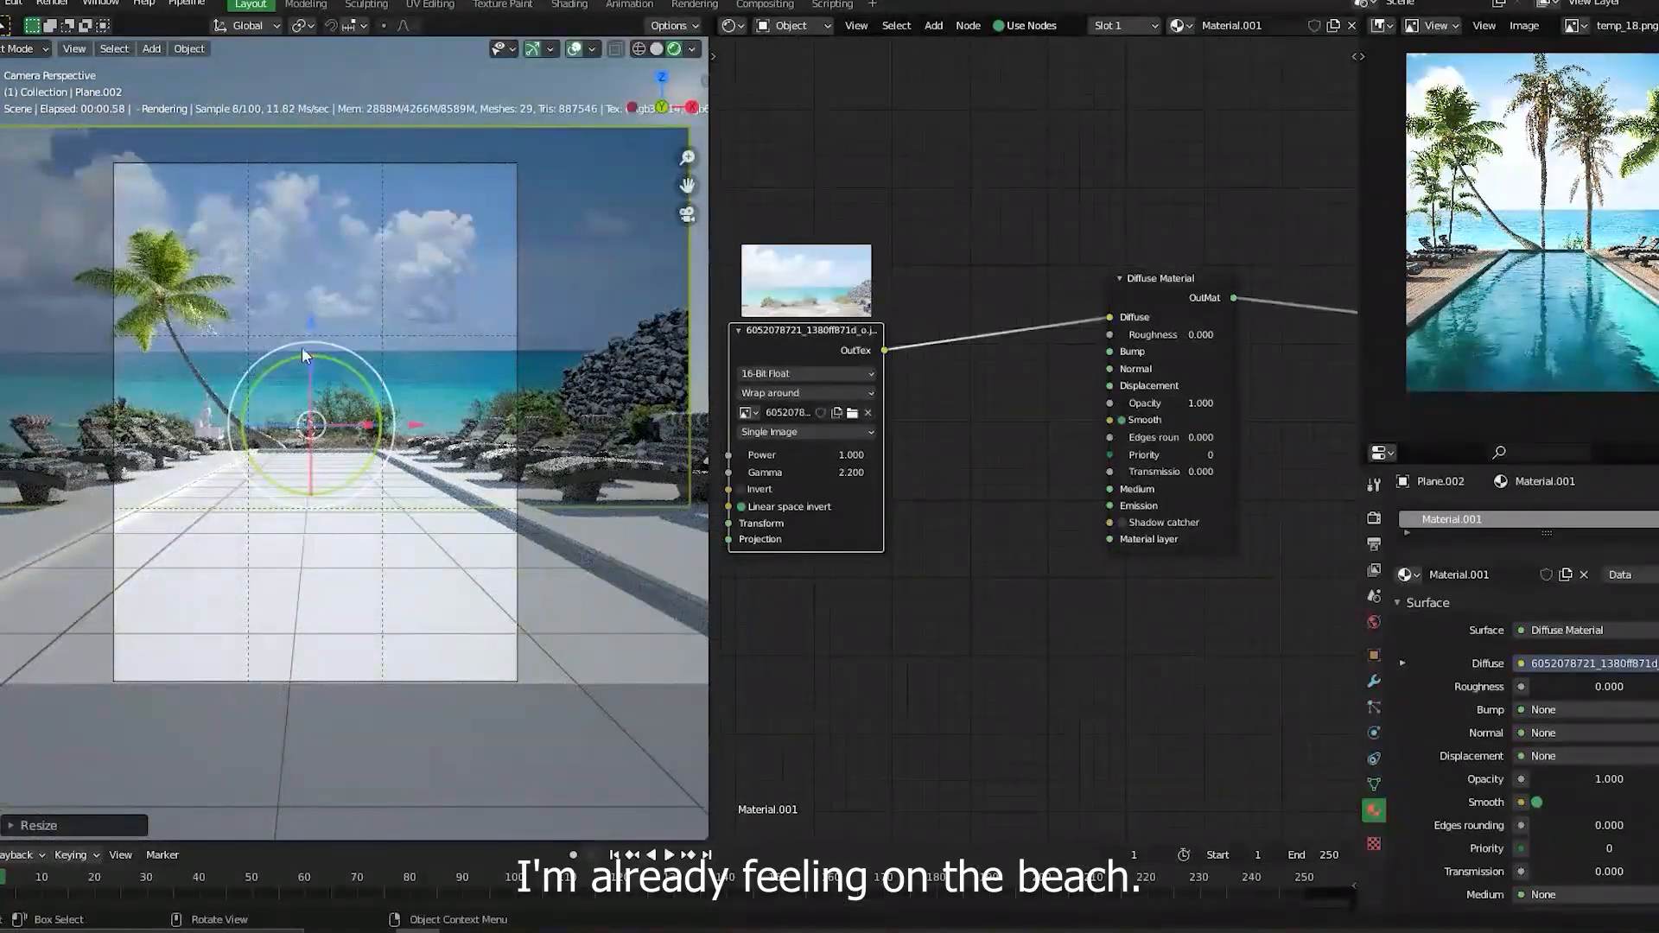
drag(310, 323, 319, 364)
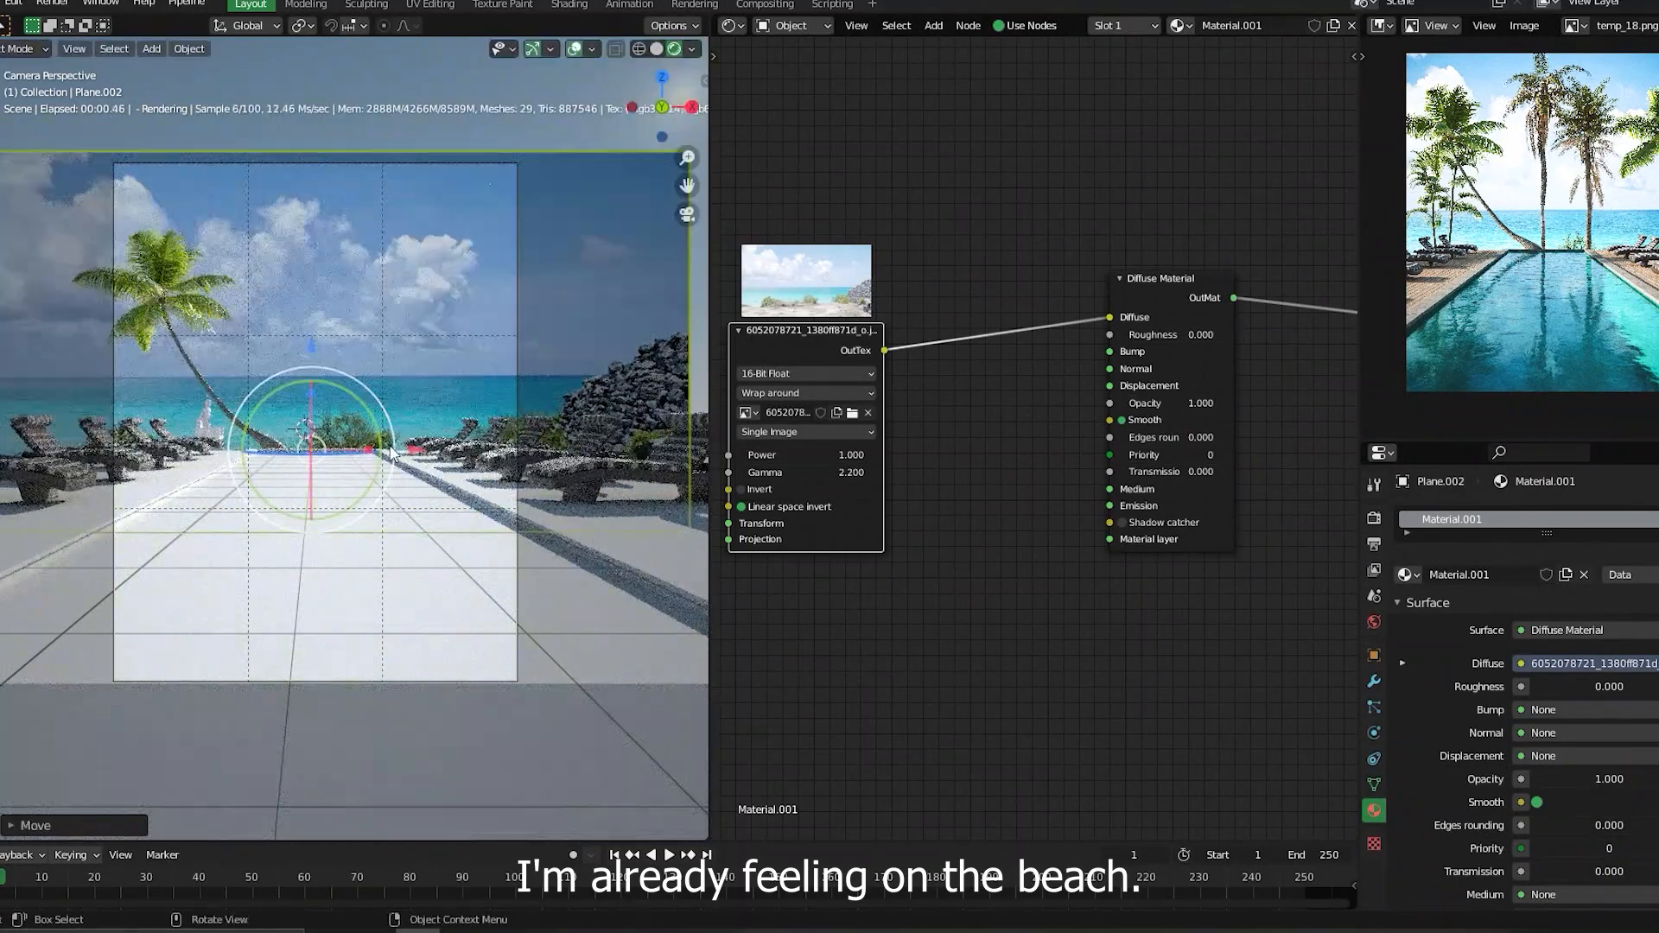
- Change the node editor to a 3D viewport, select the camera in front of the pool and raise it along Z
click(732, 26)
click(770, 74)
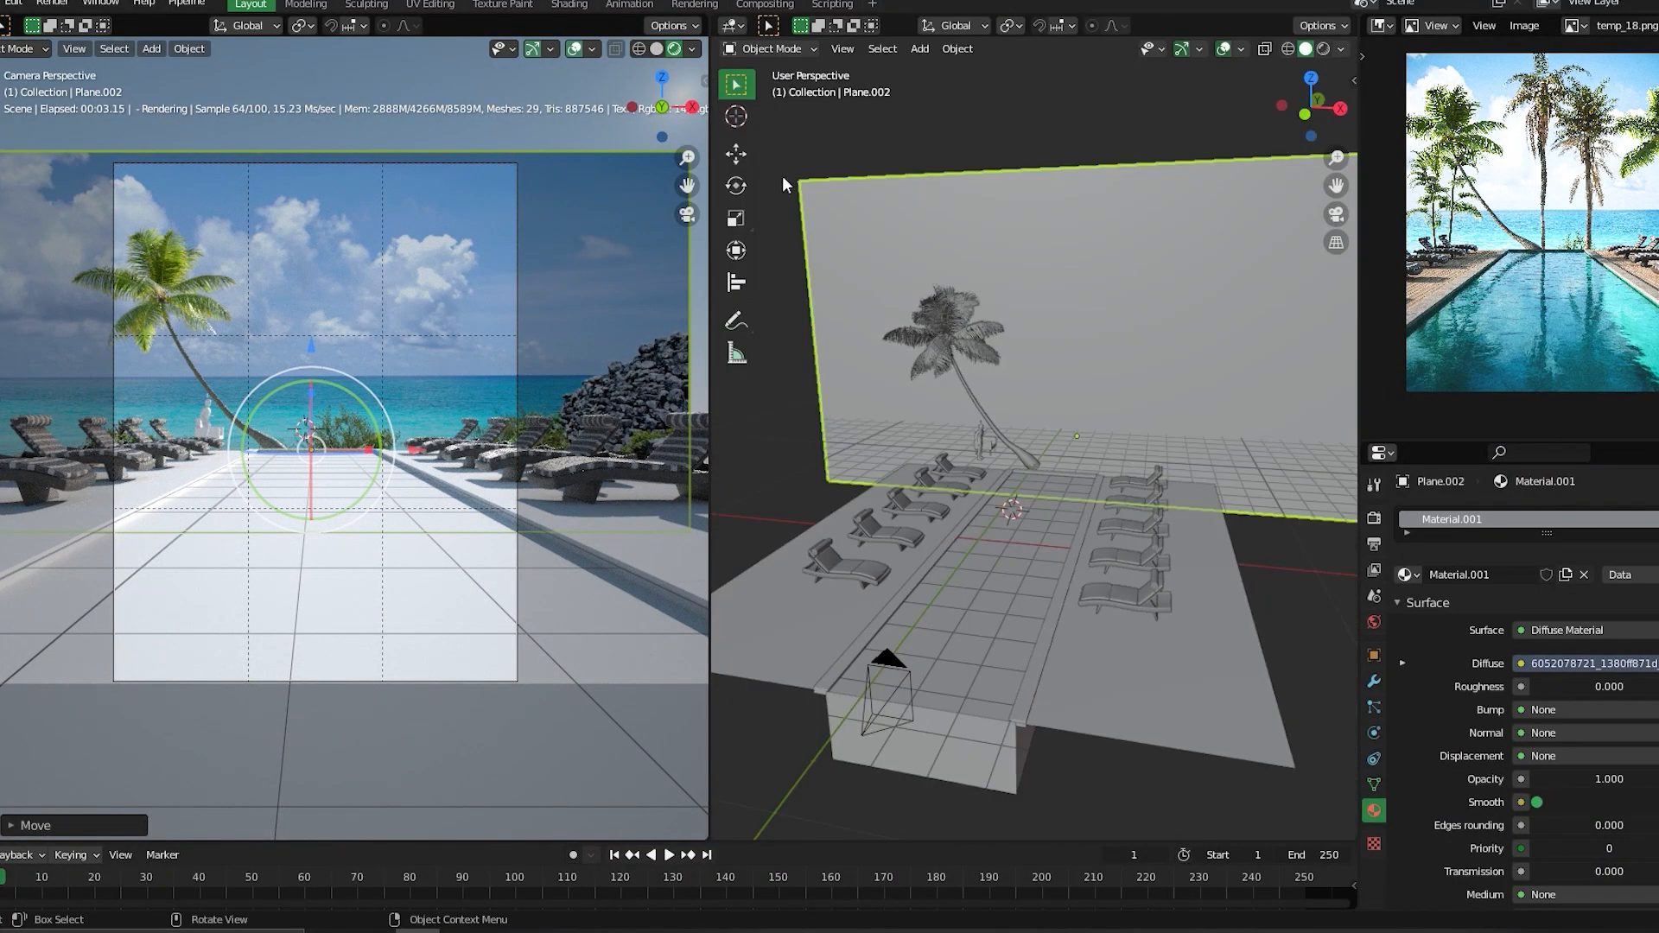
click(916, 676)
middle_drag(1008, 676, 1041, 527)
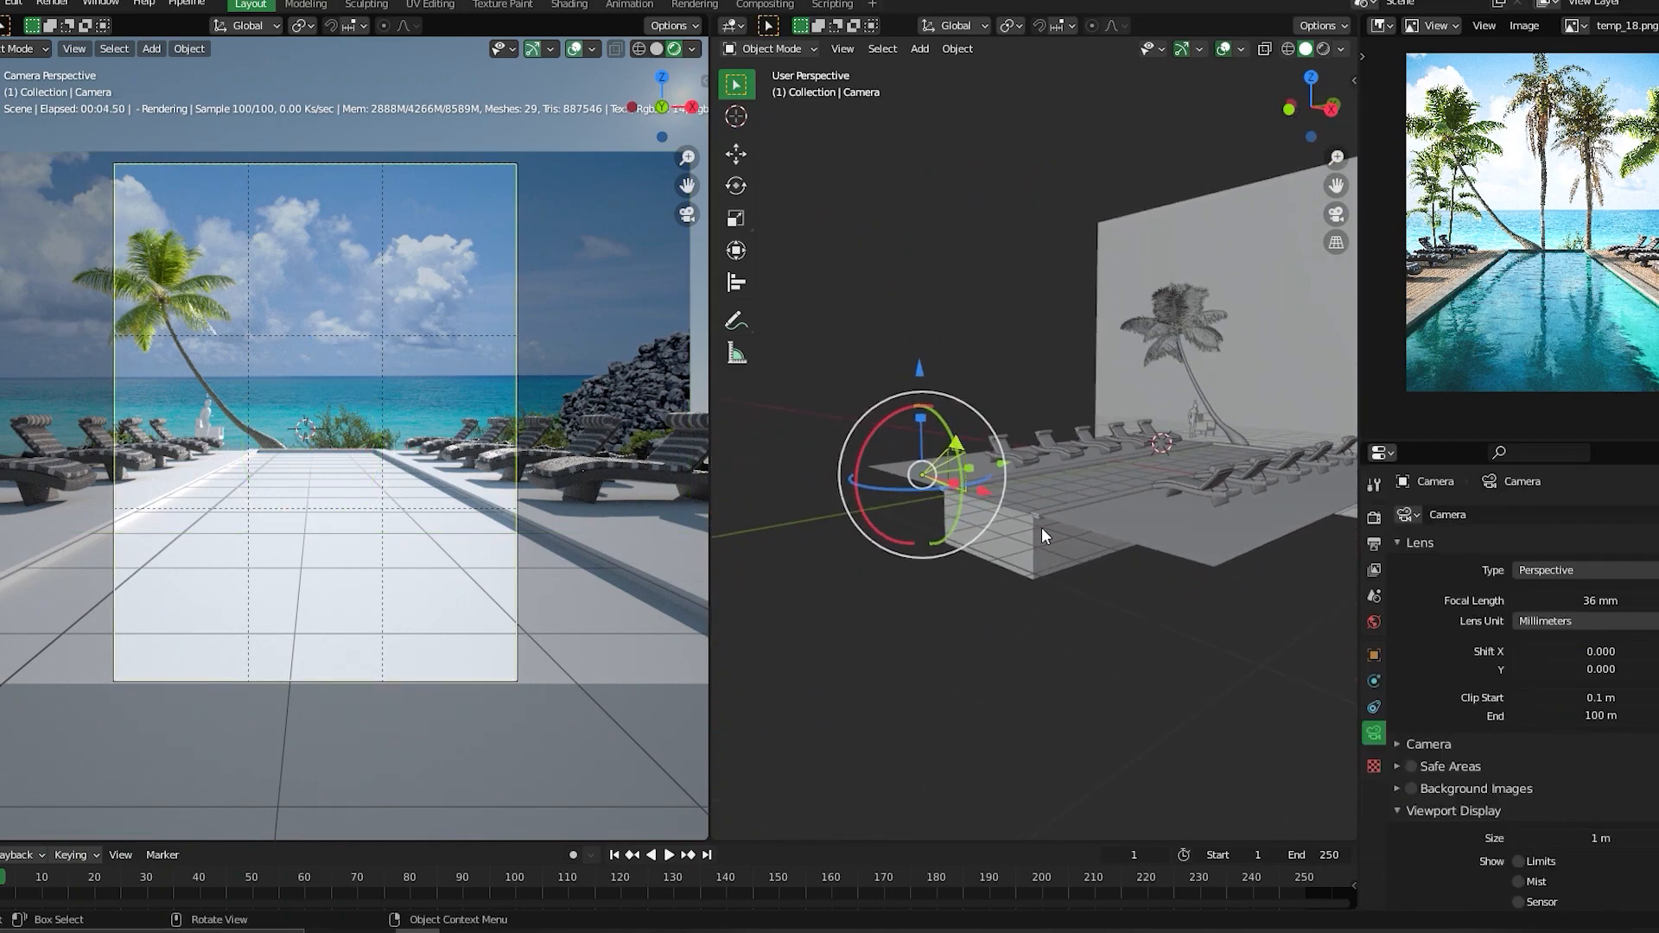
drag(920, 367, 944, 256)
- Select the background plane Plane.002, lower it along Z to adjust the sea horizon and scale it up slightly
click(1288, 305)
middle_drag(1040, 372, 1189, 375)
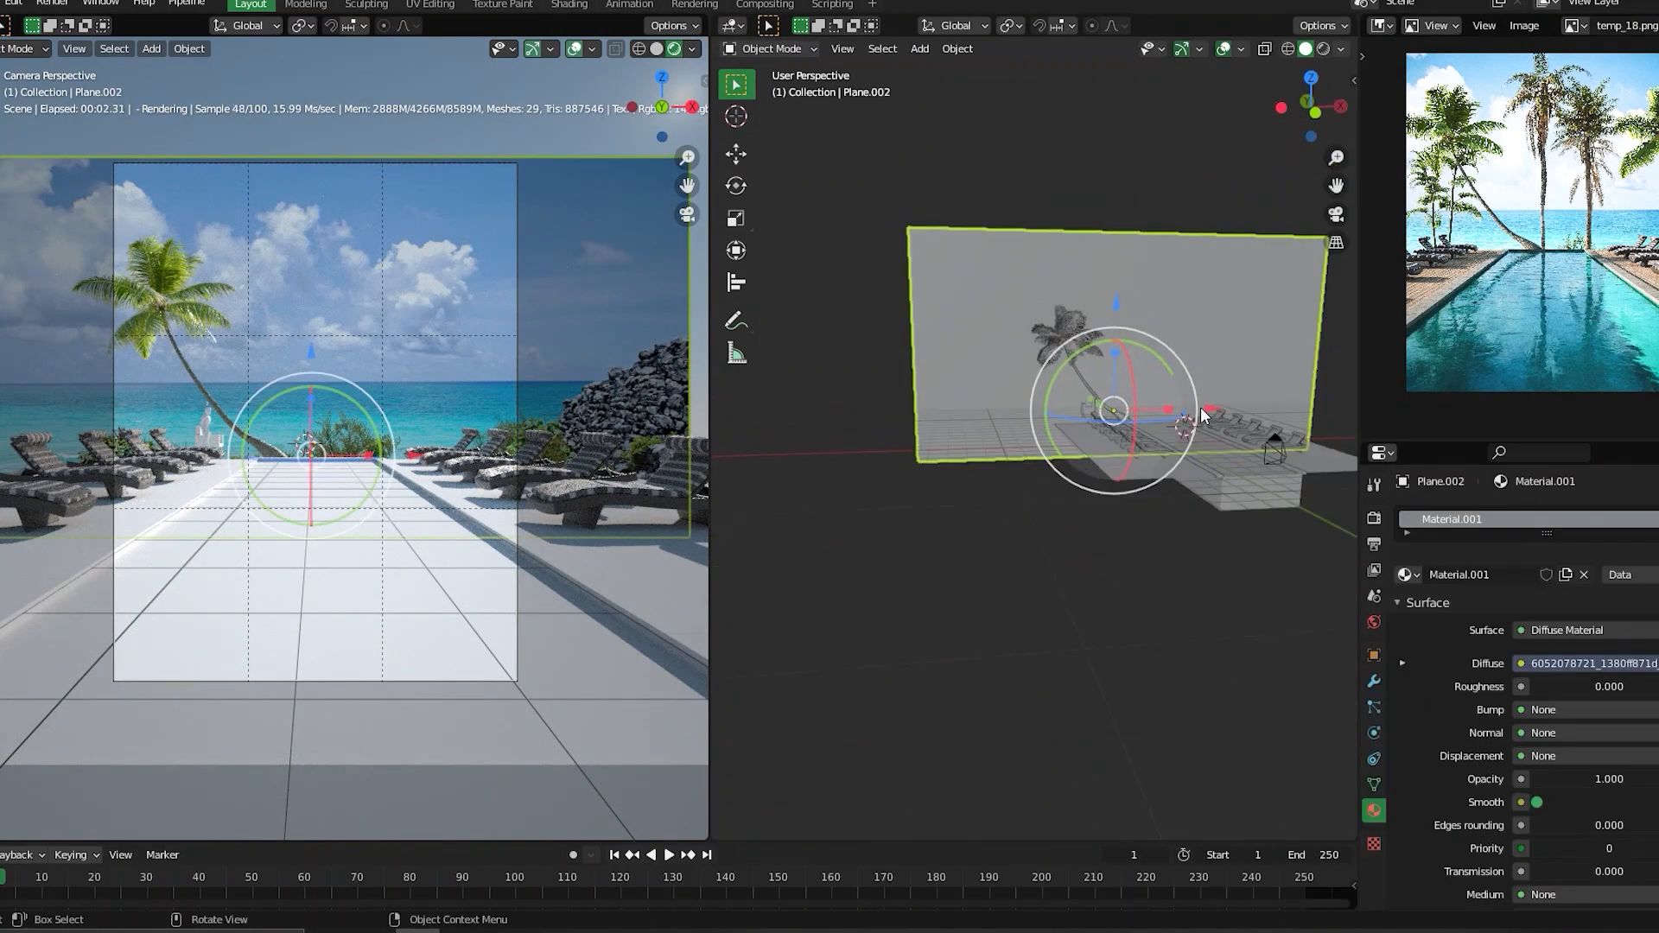
drag(1117, 307, 1184, 345)
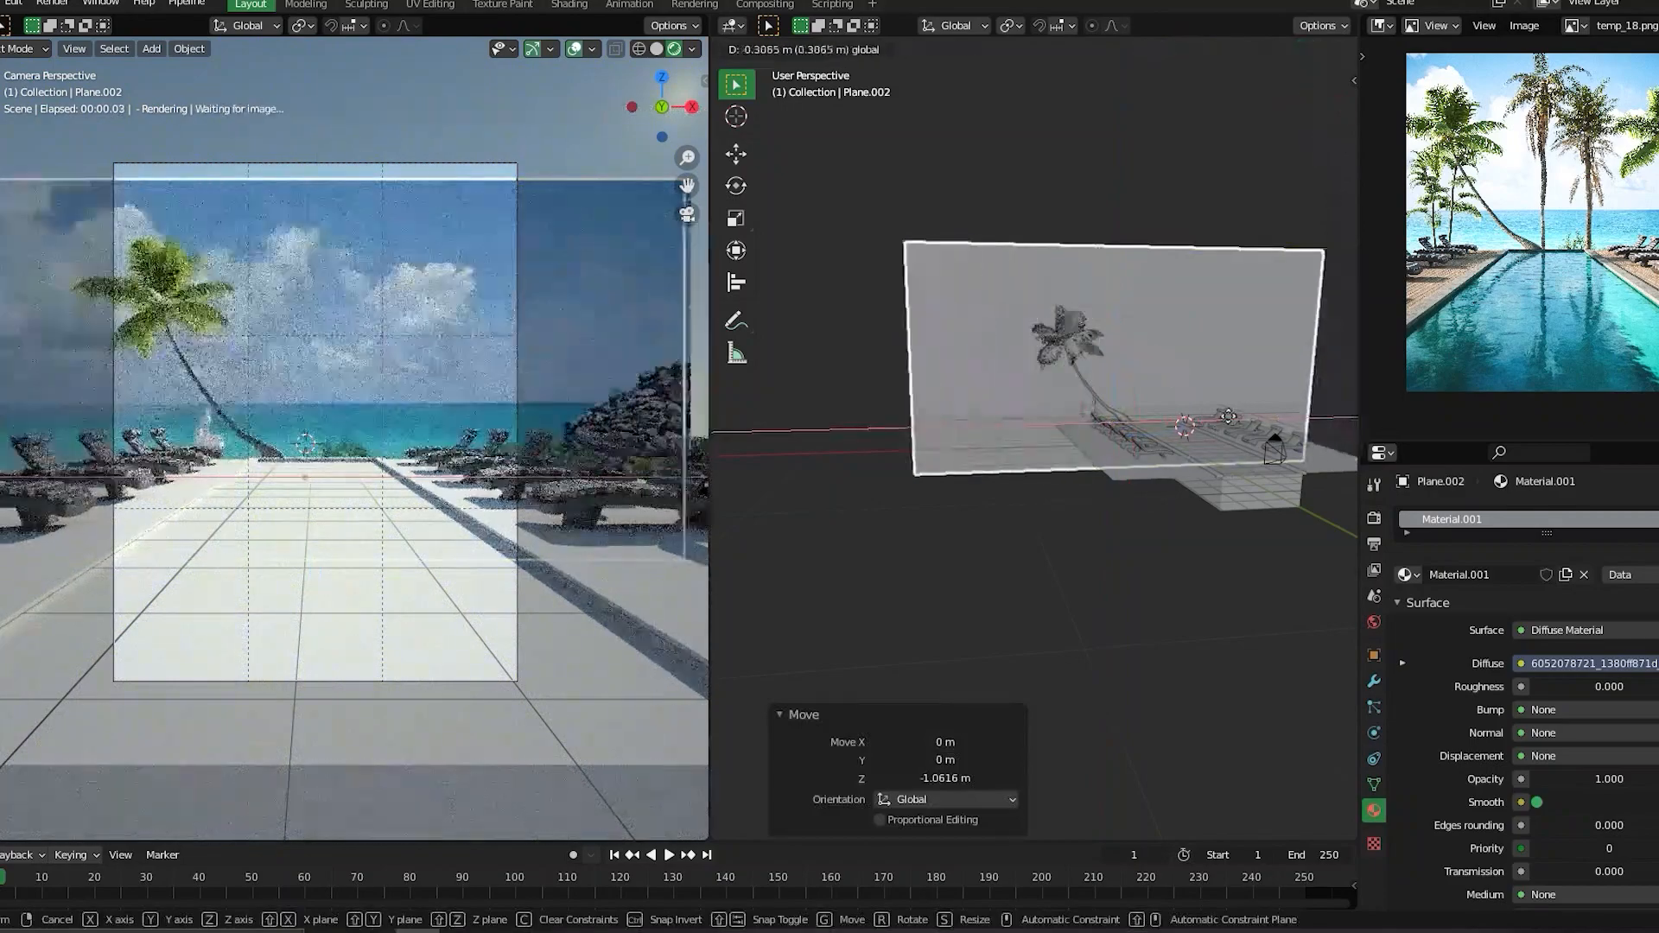
key(Tab)
click(1123, 182)
key(Tab)
click(1154, 259)
key(s)
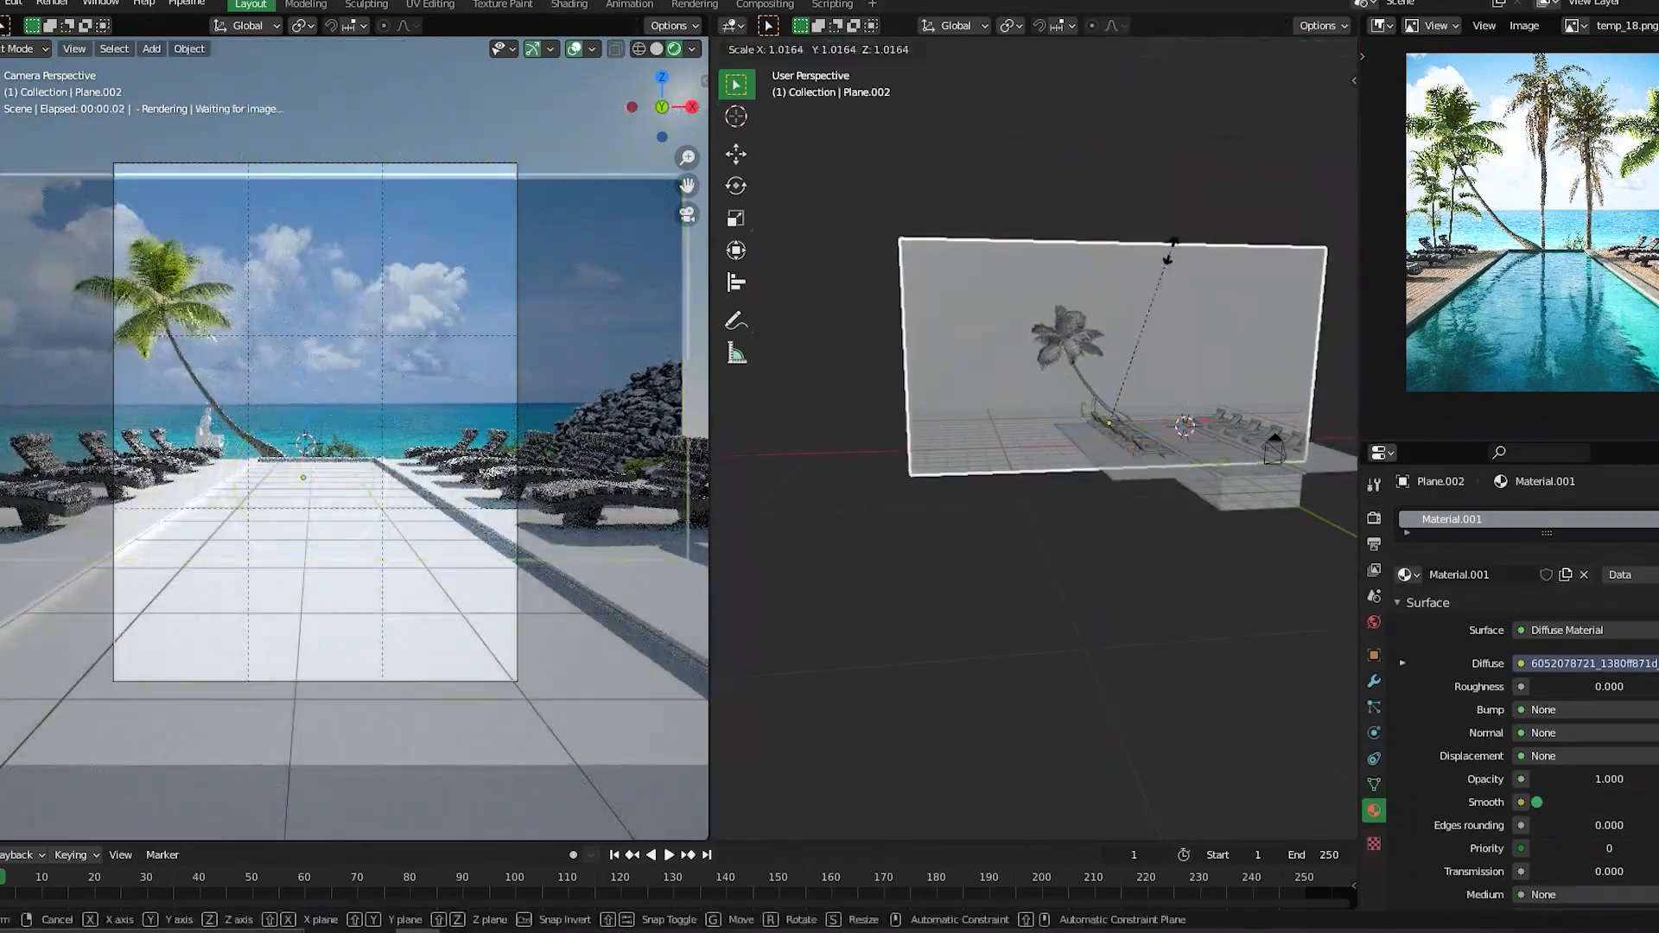
key(Escape)
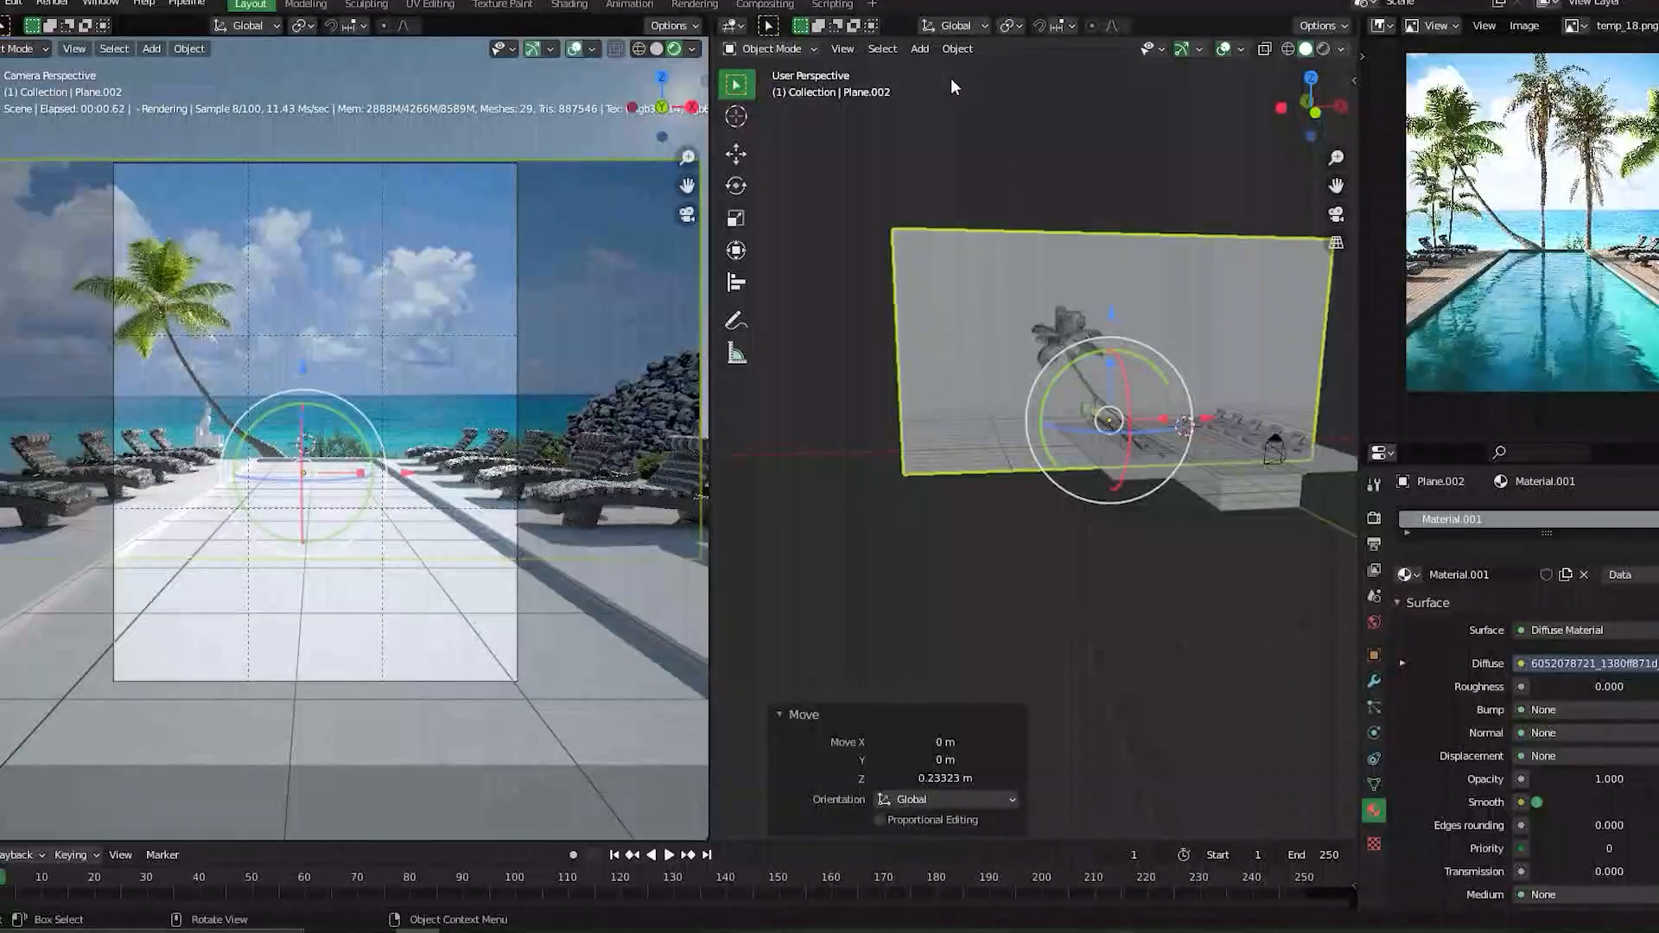
- Change the 3D viewport to the shader editor and add a Black Body Emission node to the background plane's material
click(734, 26)
click(797, 200)
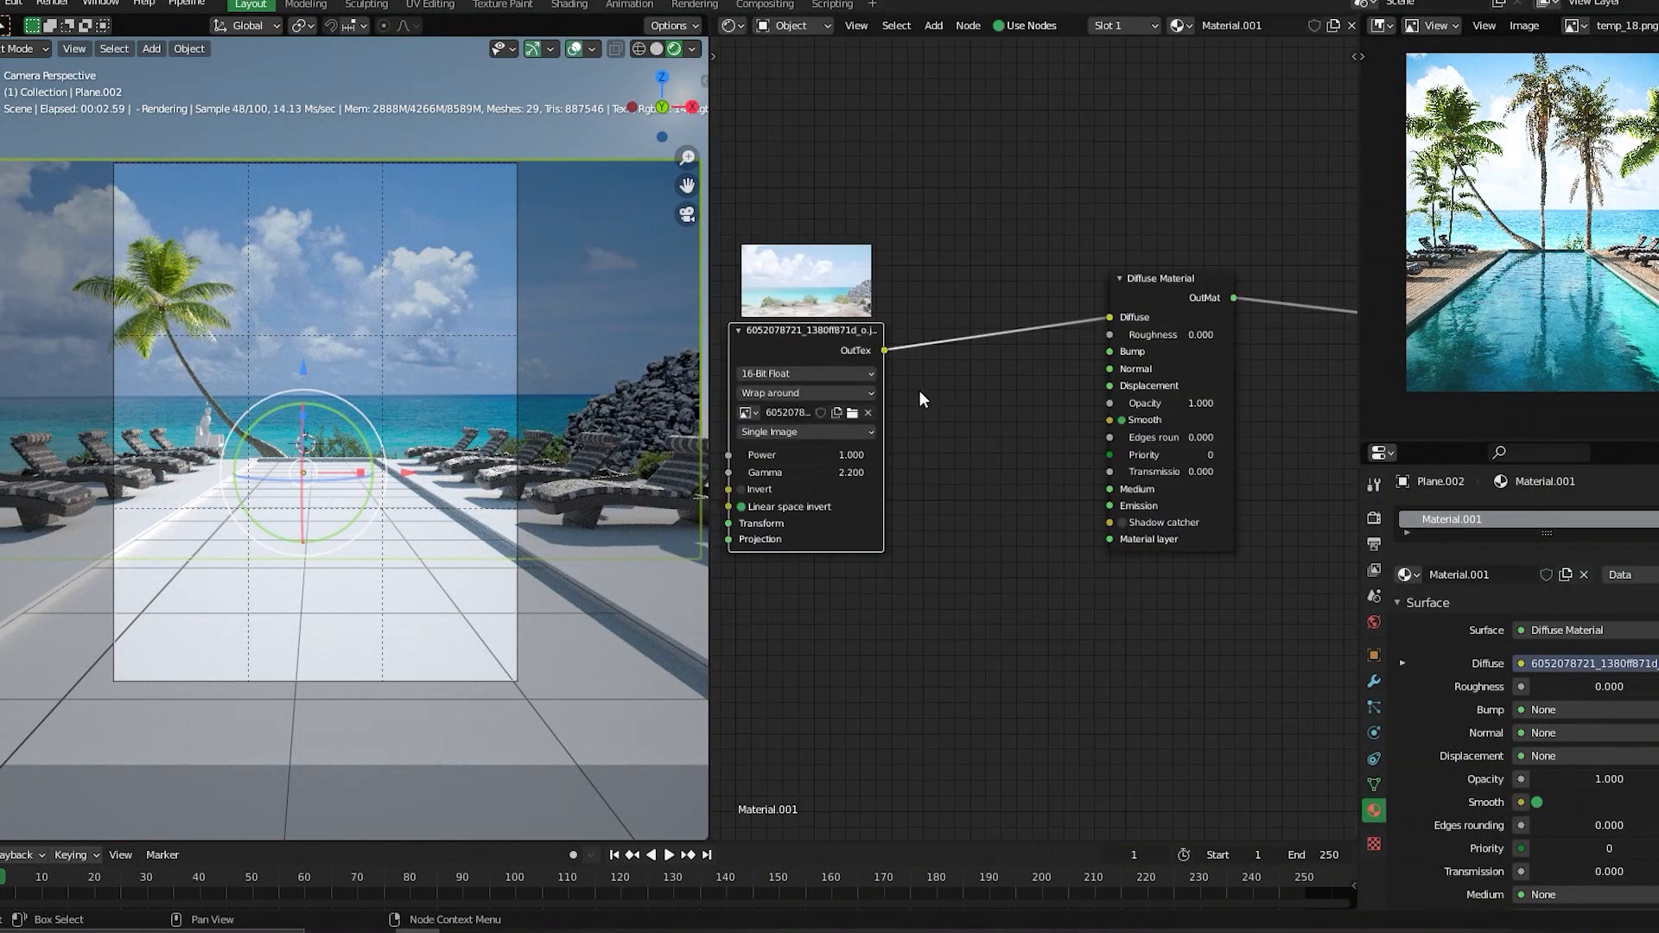
drag(1069, 341, 930, 252)
key(shift+a)
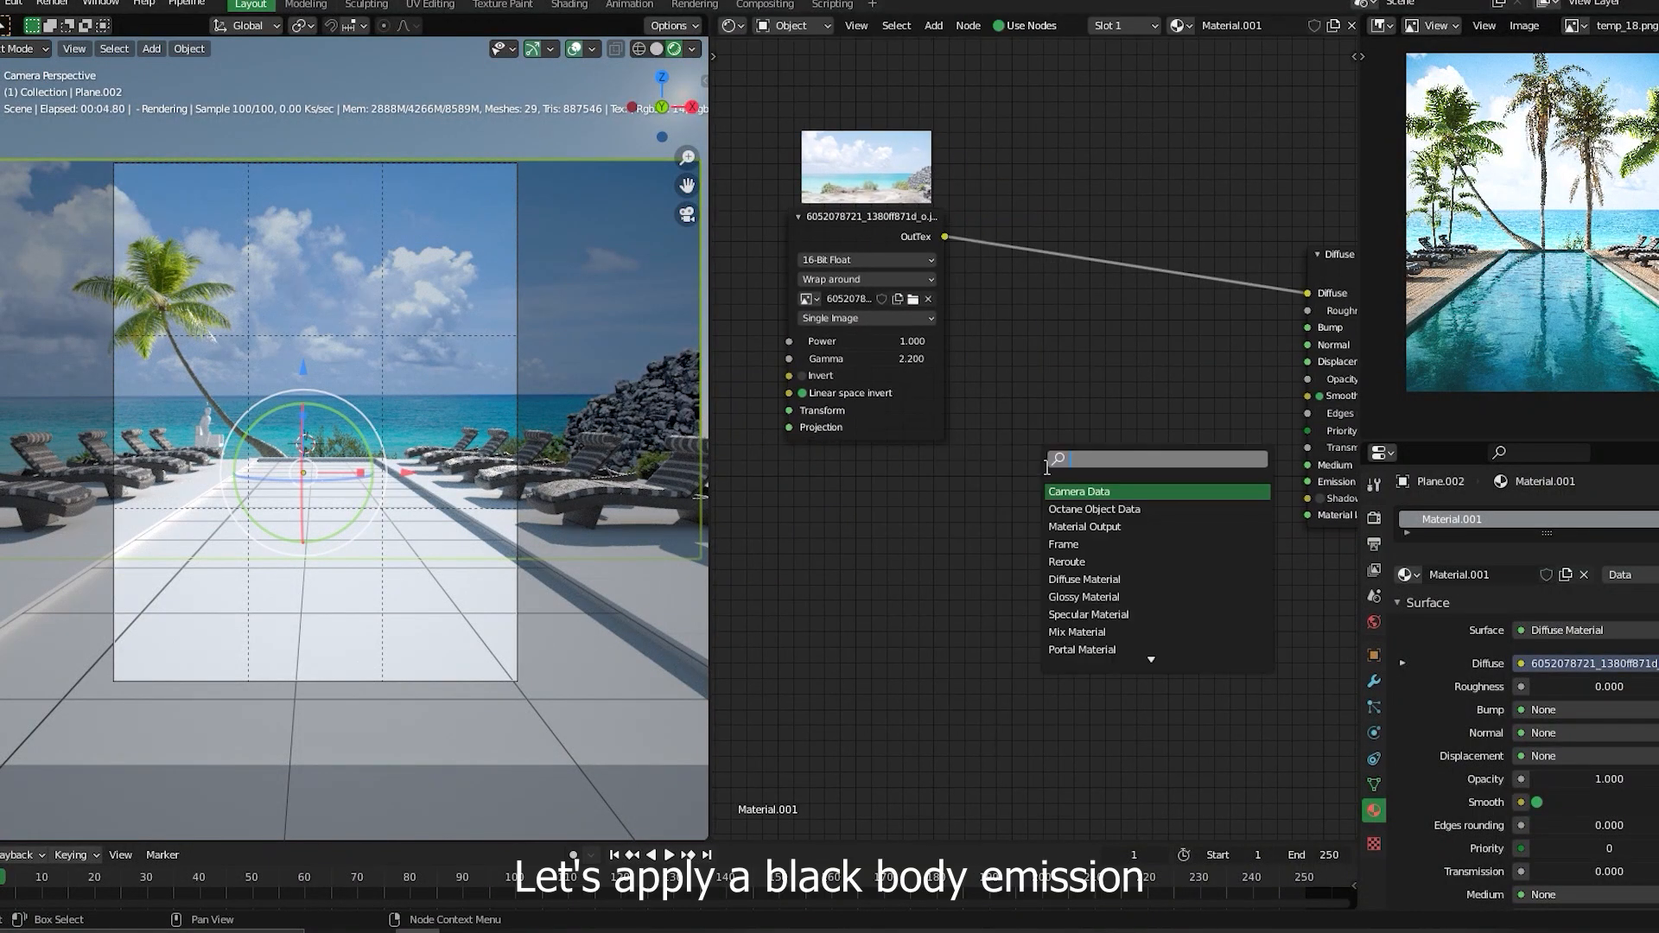
text(bla)
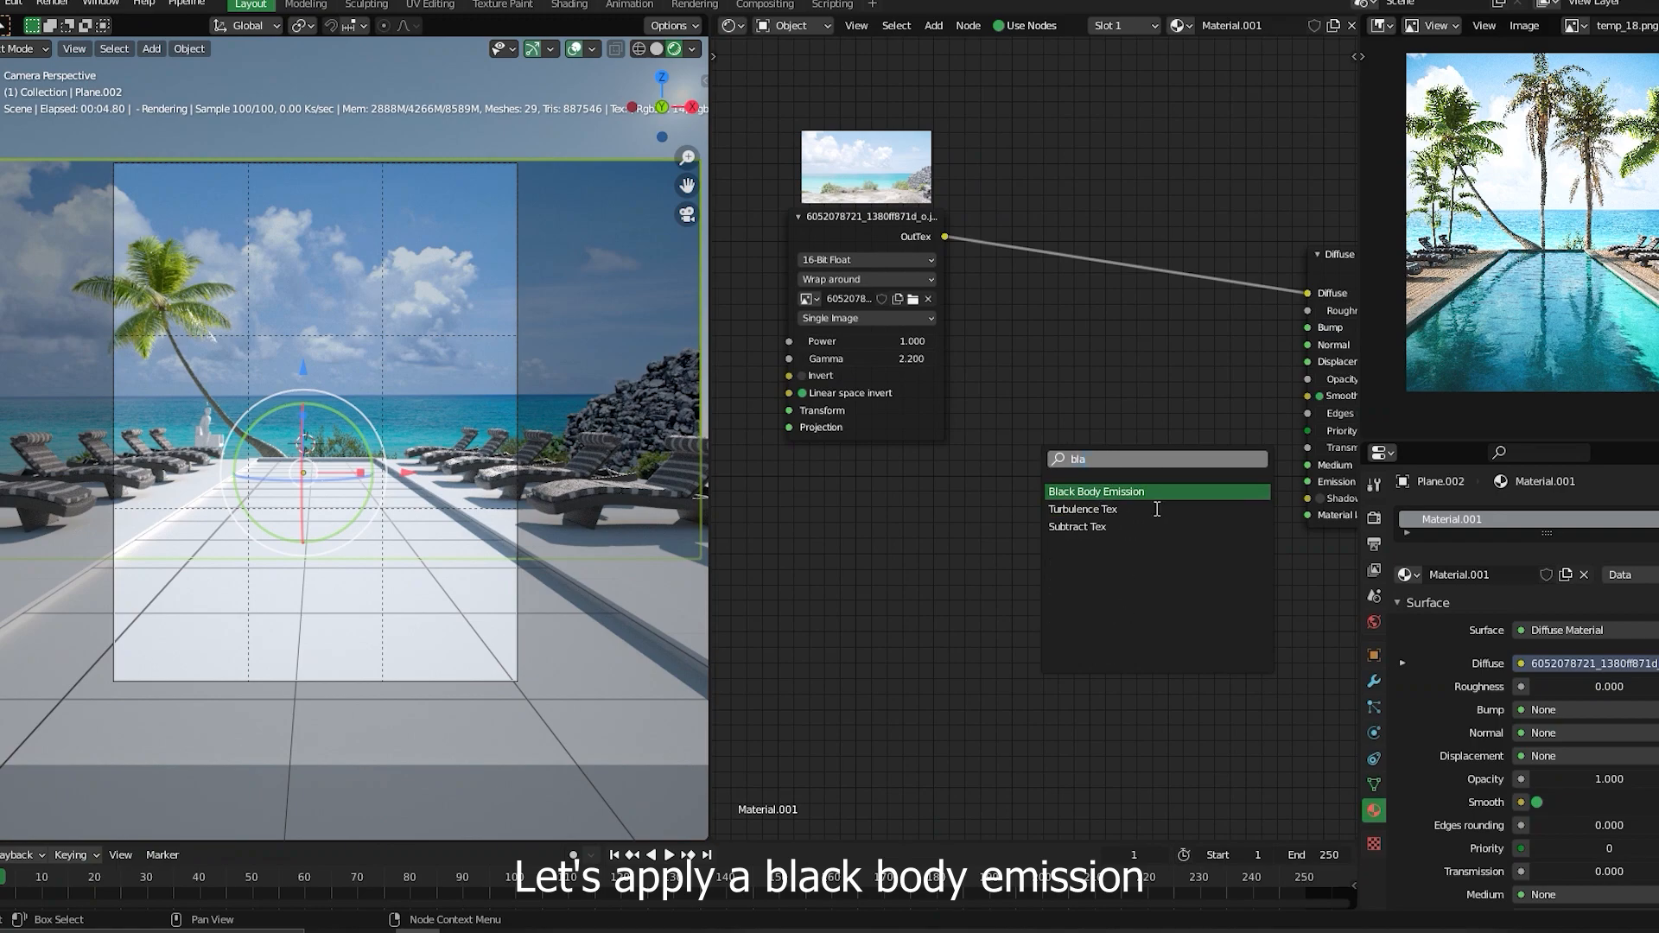
key(Return)
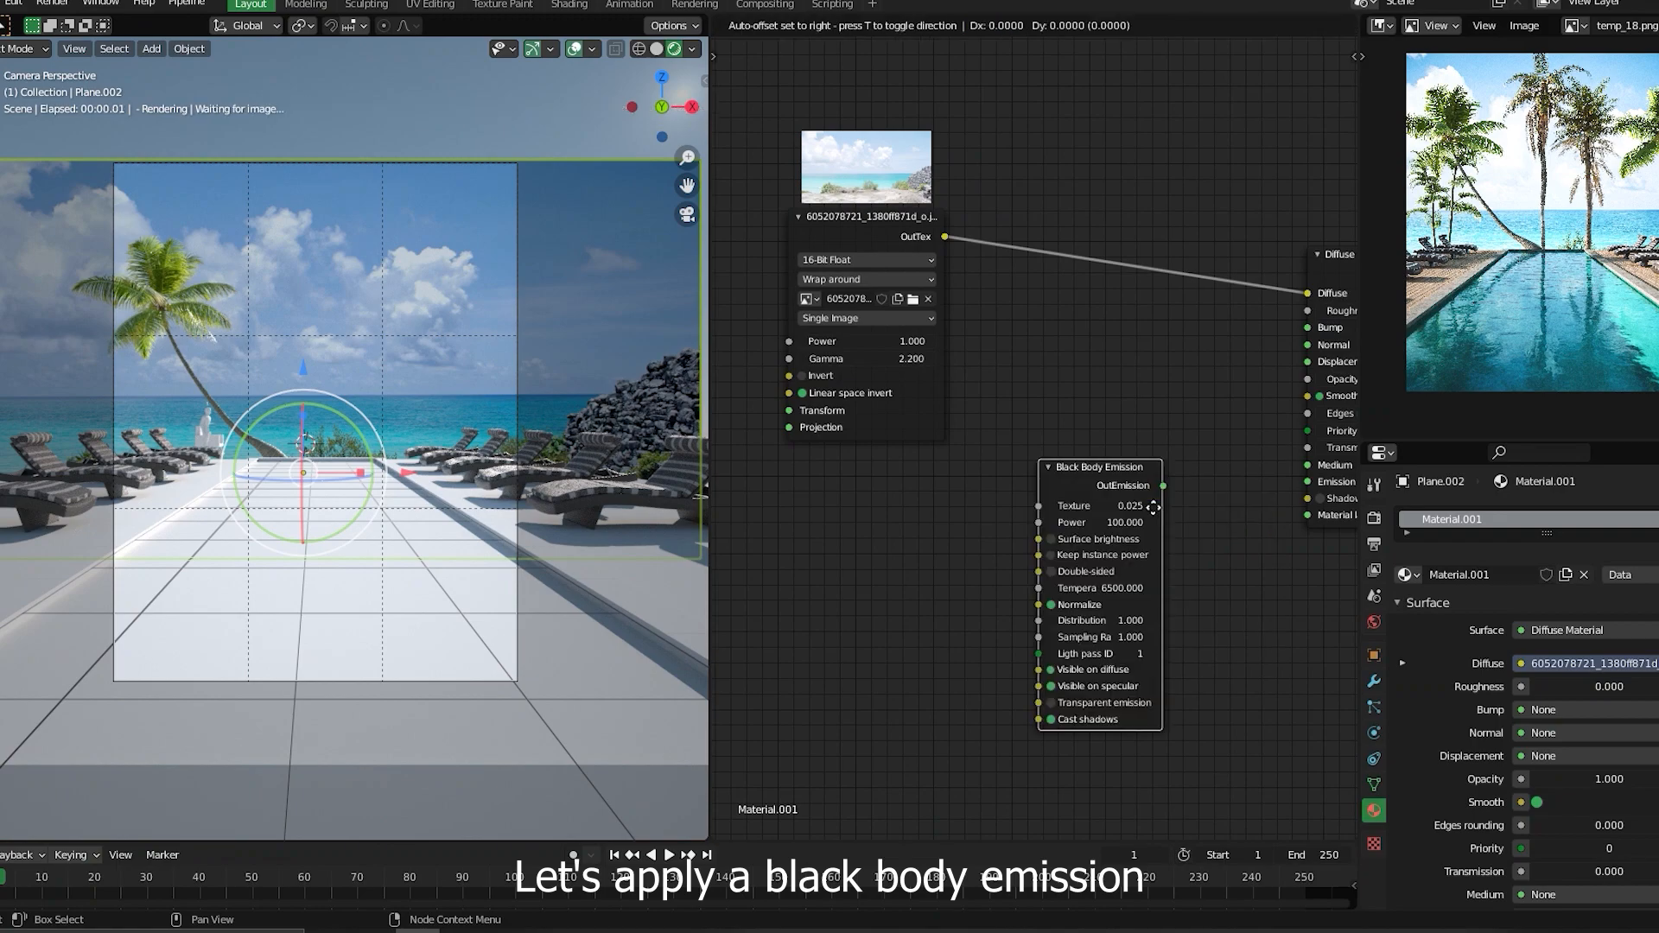
click(1189, 531)
- Connect the Black Body Emission node to the Diffuse Material's Emission input and the beach image texture to its Texture input
drag(1069, 471, 1225, 428)
middle_drag(944, 489, 1067, 395)
middle_drag(950, 188, 979, 344)
drag(901, 165, 1041, 534)
middle_drag(1079, 512, 1054, 356)
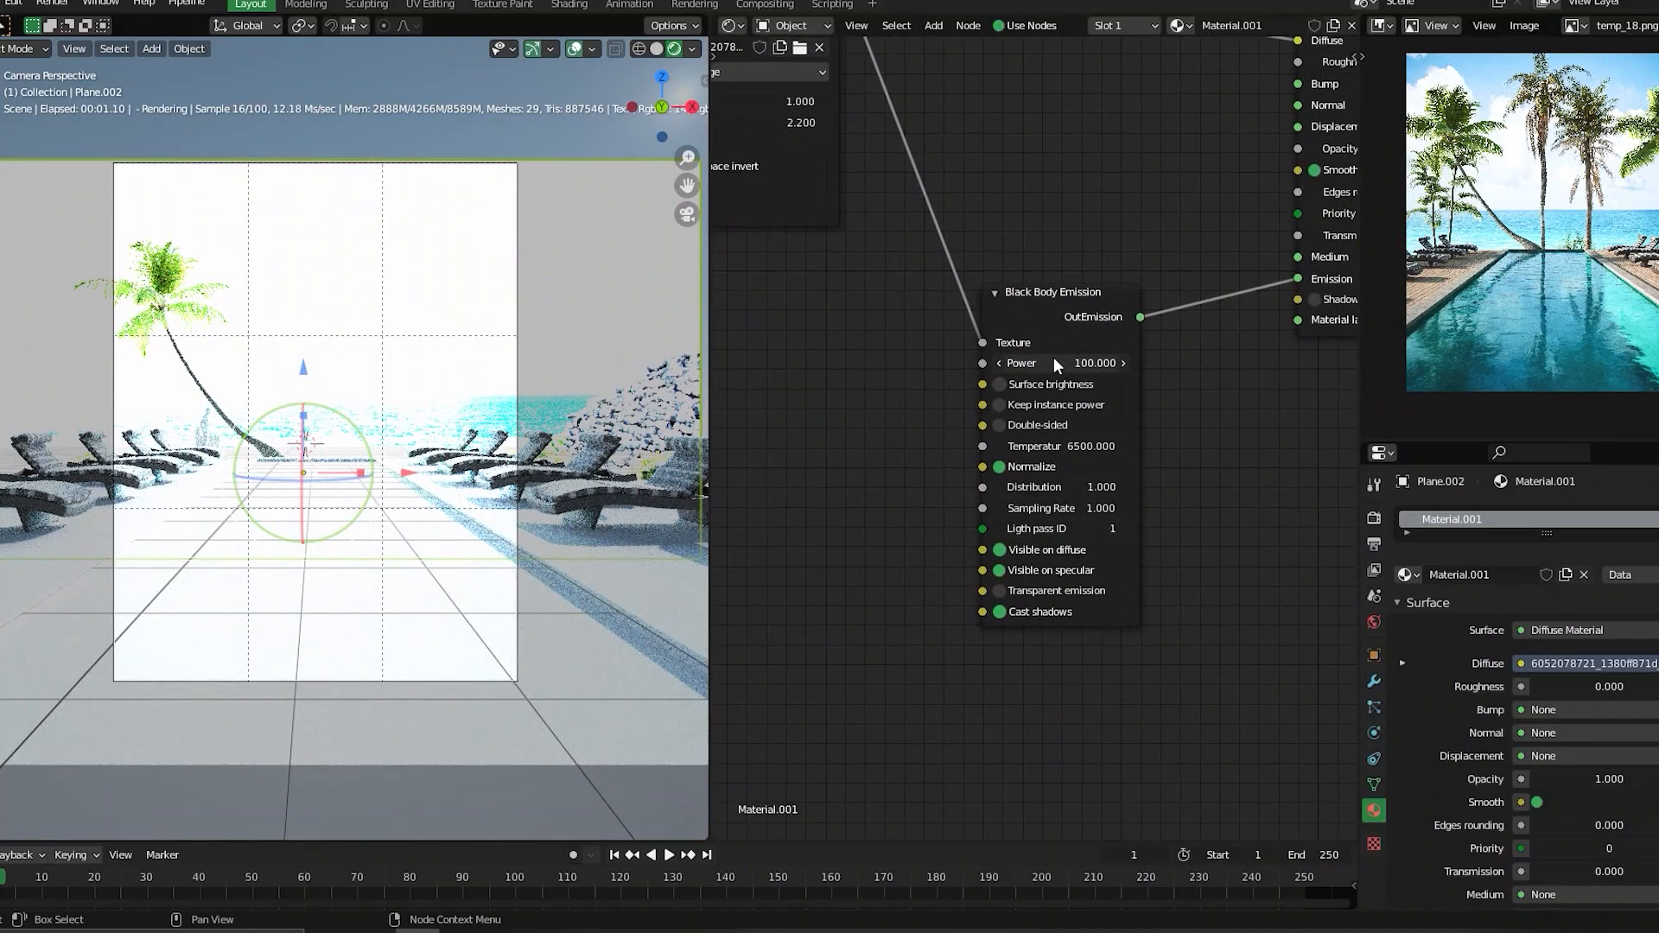
- Set the Black Body Emission node's Power to 1
click(1067, 367)
text(1.67)
key(Return)
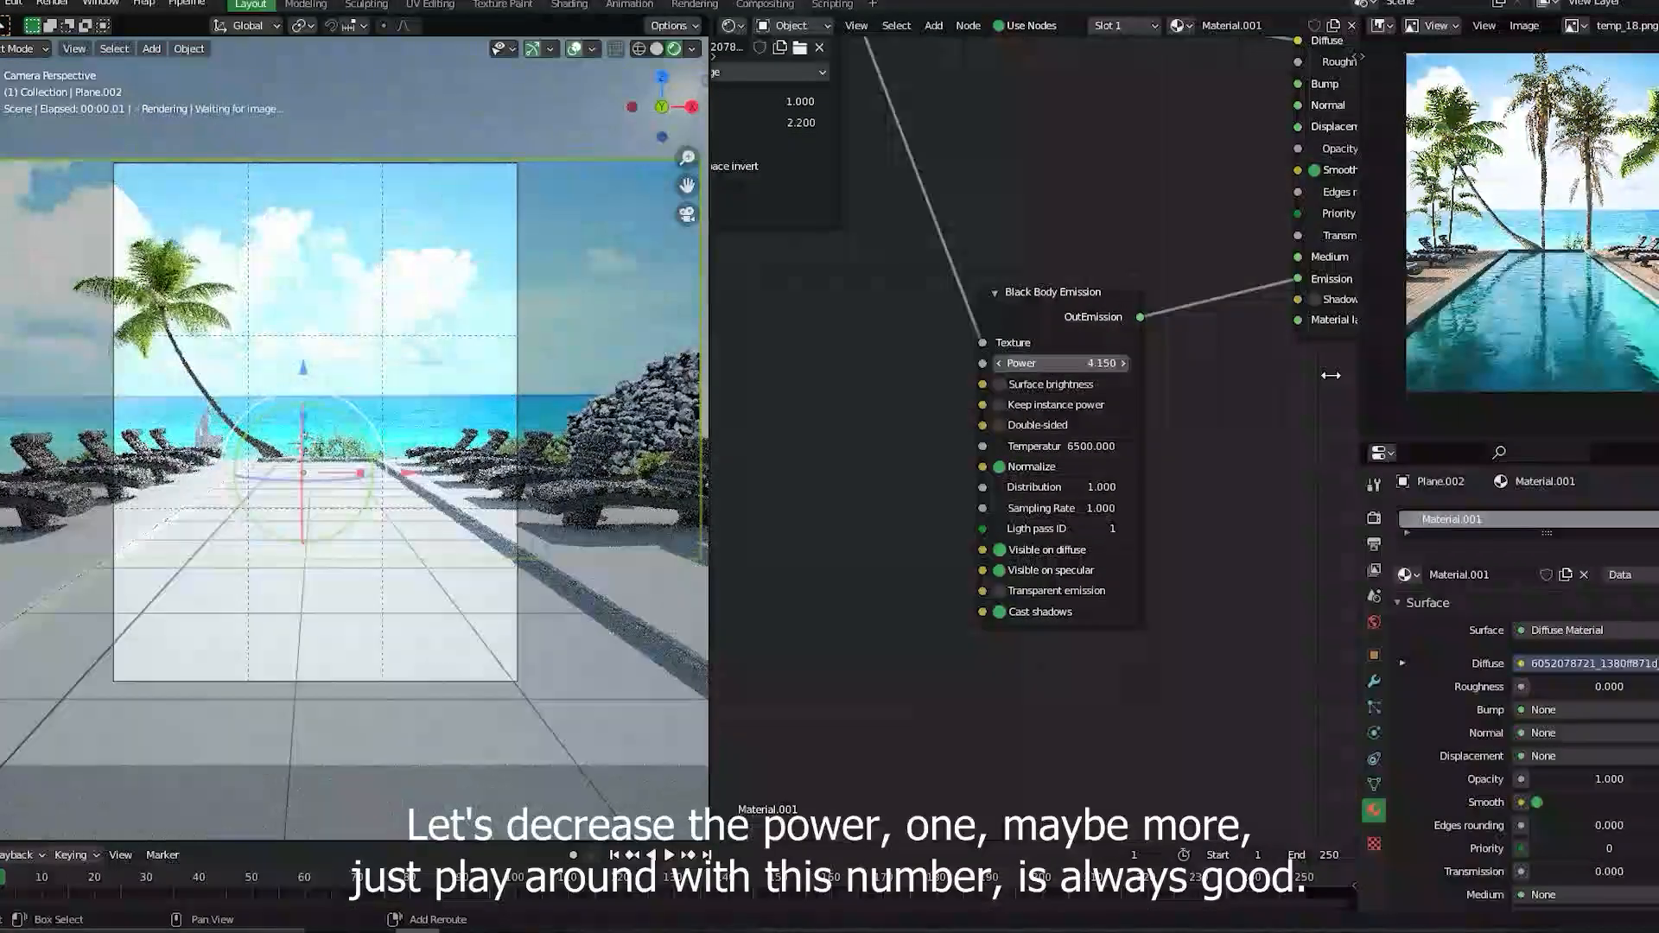
drag(1106, 364, 1084, 367)
double_click(1085, 368)
text(1.57)
key(Return)
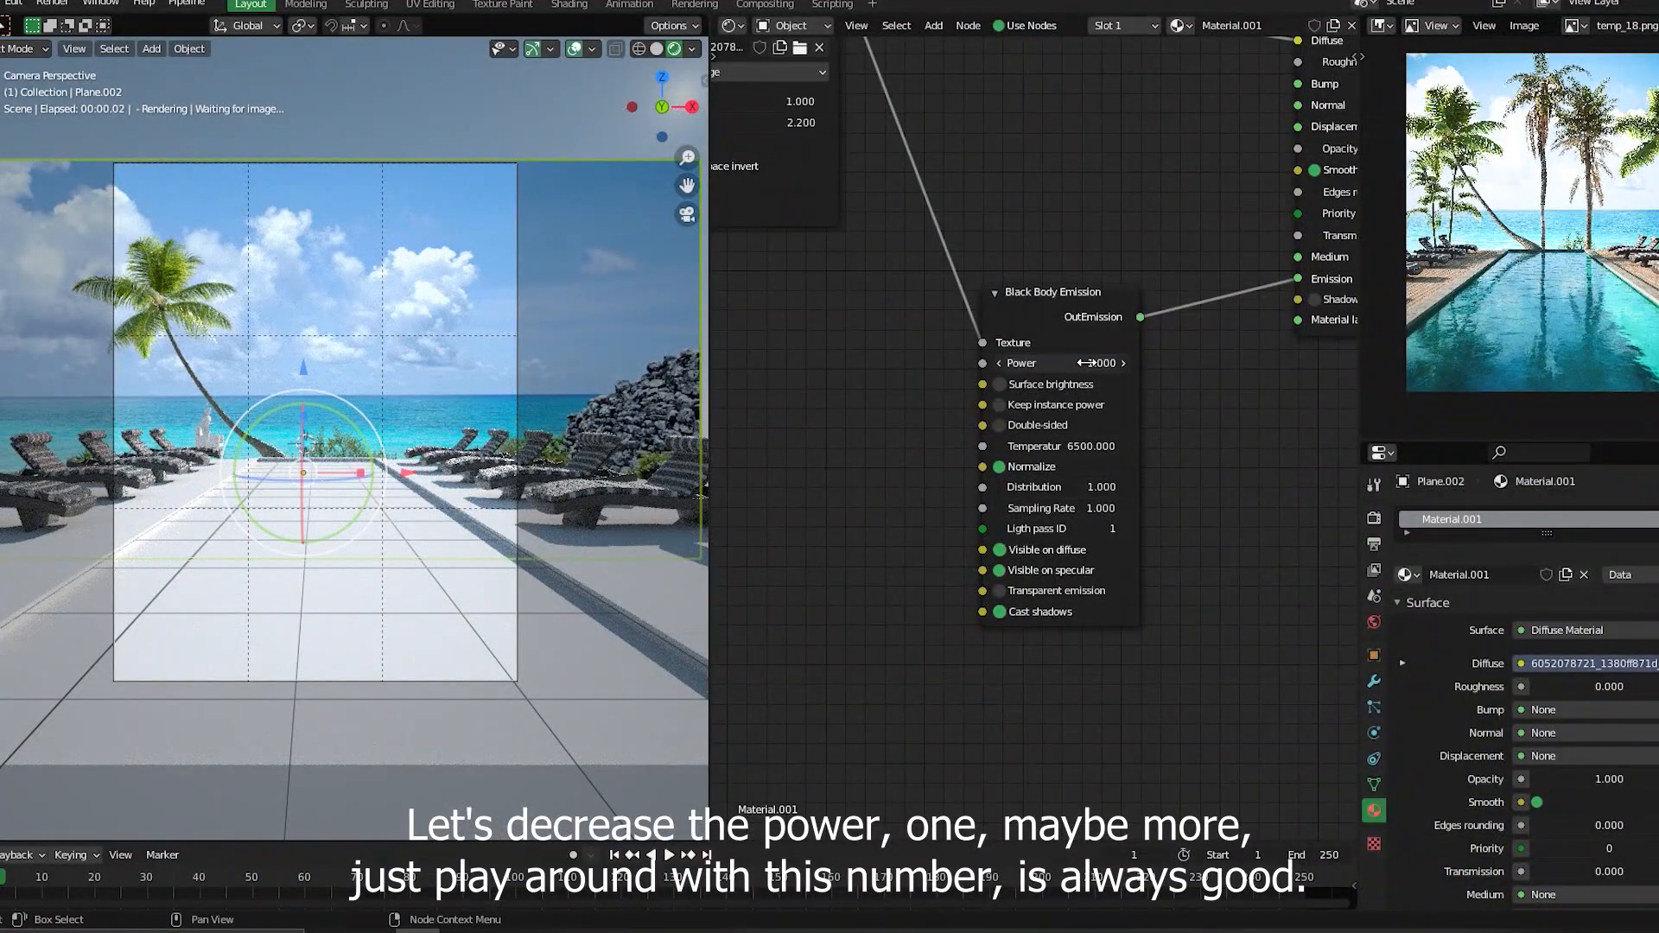
- Try the Black Body Emission node's Cast shadows option off and back on
middle_drag(1146, 623, 1107, 521)
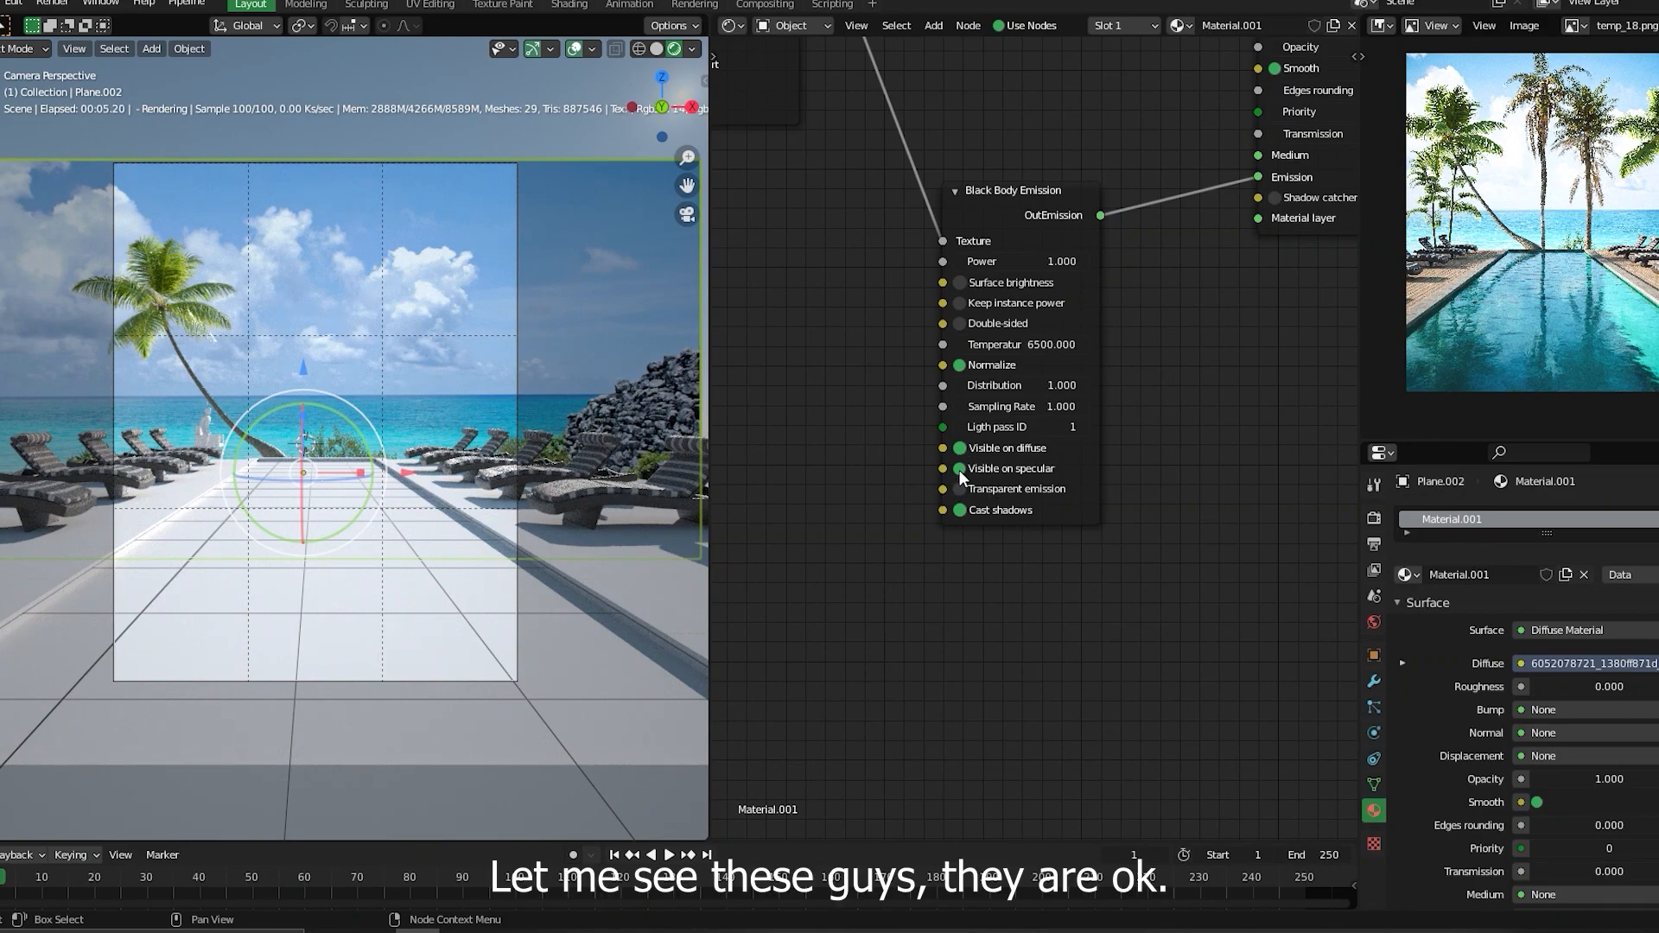
middle_drag(1088, 472, 952, 641)
scroll(948, 648, down, 1)
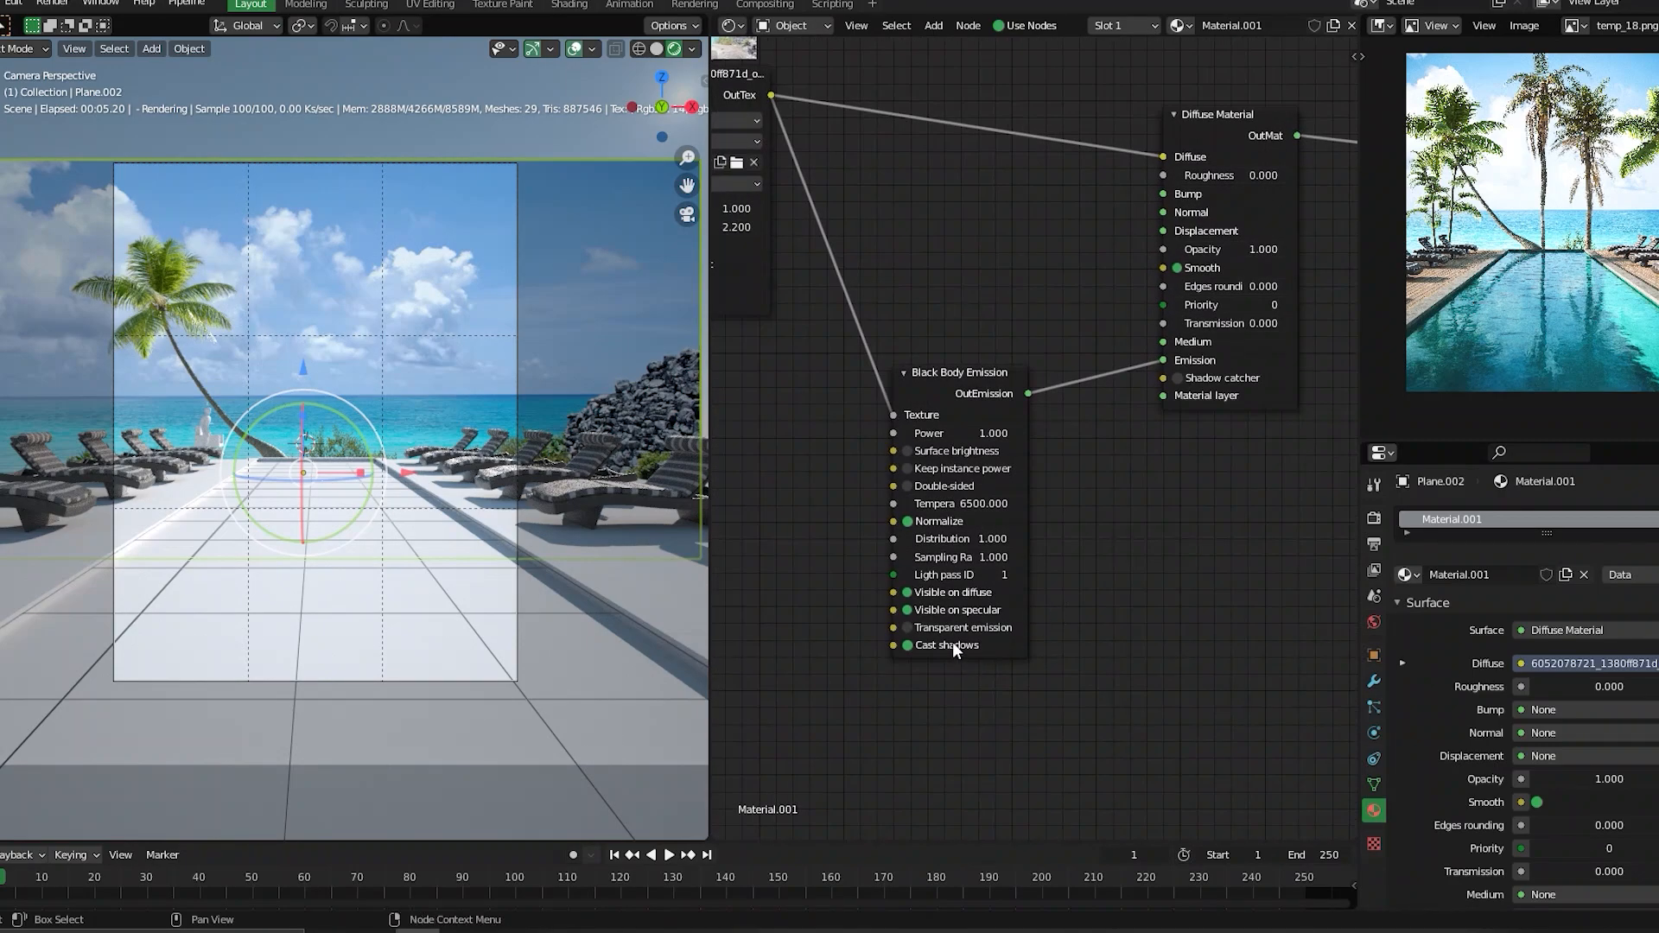
click(908, 648)
click(908, 648)
click(563, 500)
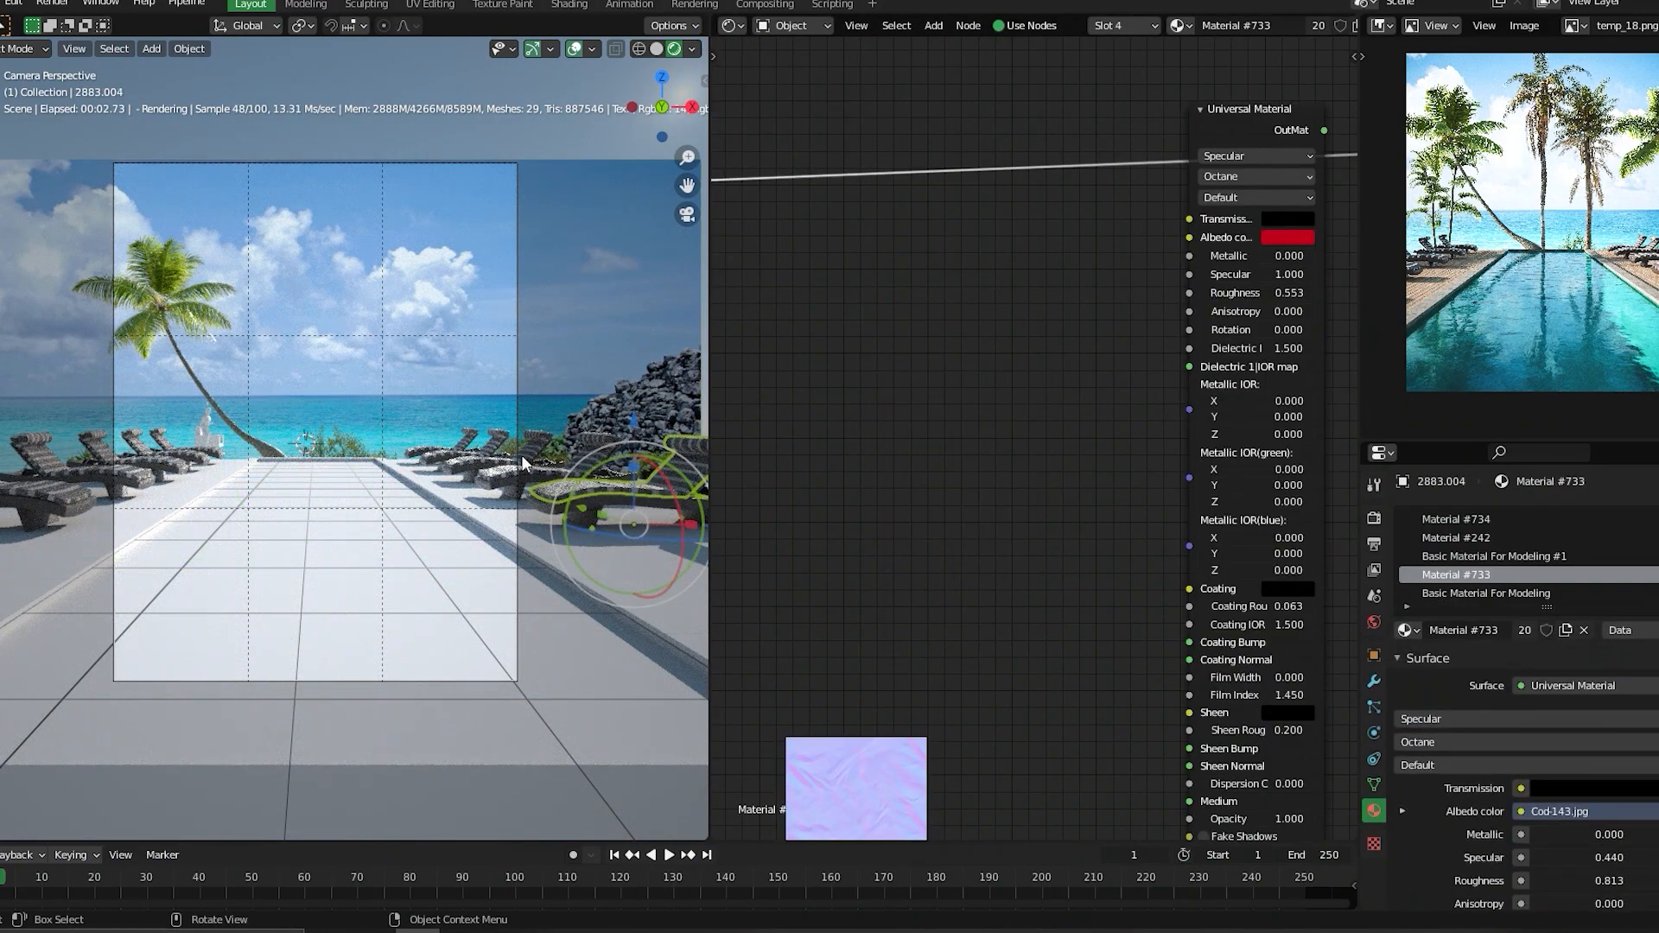
click(600, 575)
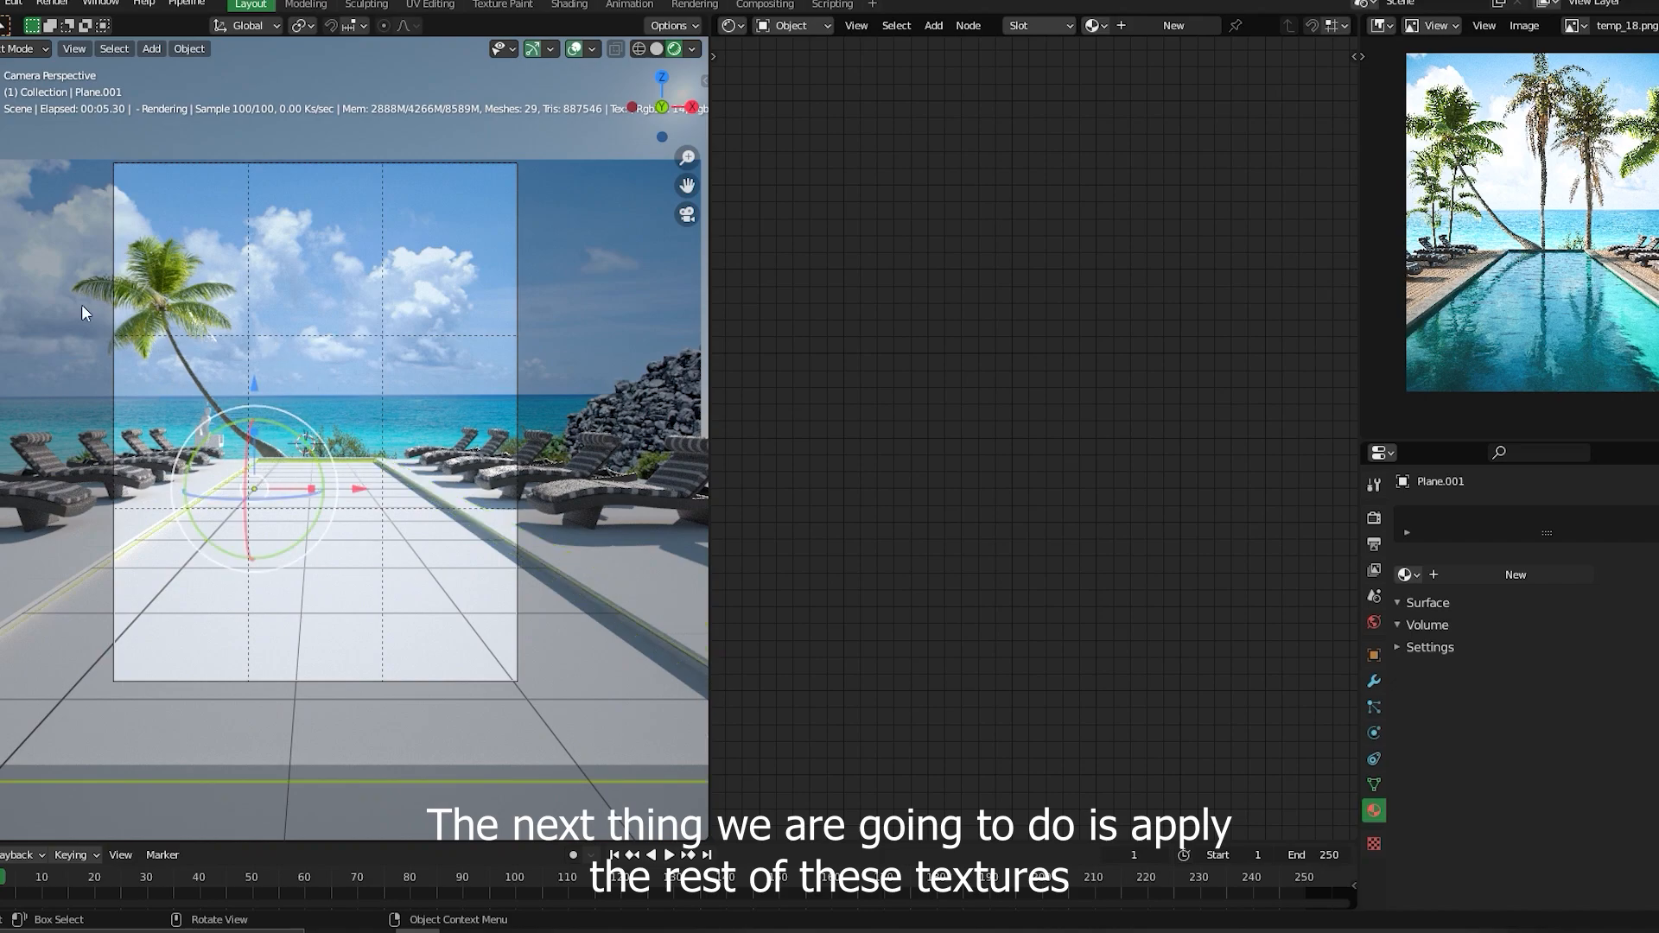
click(401, 514)
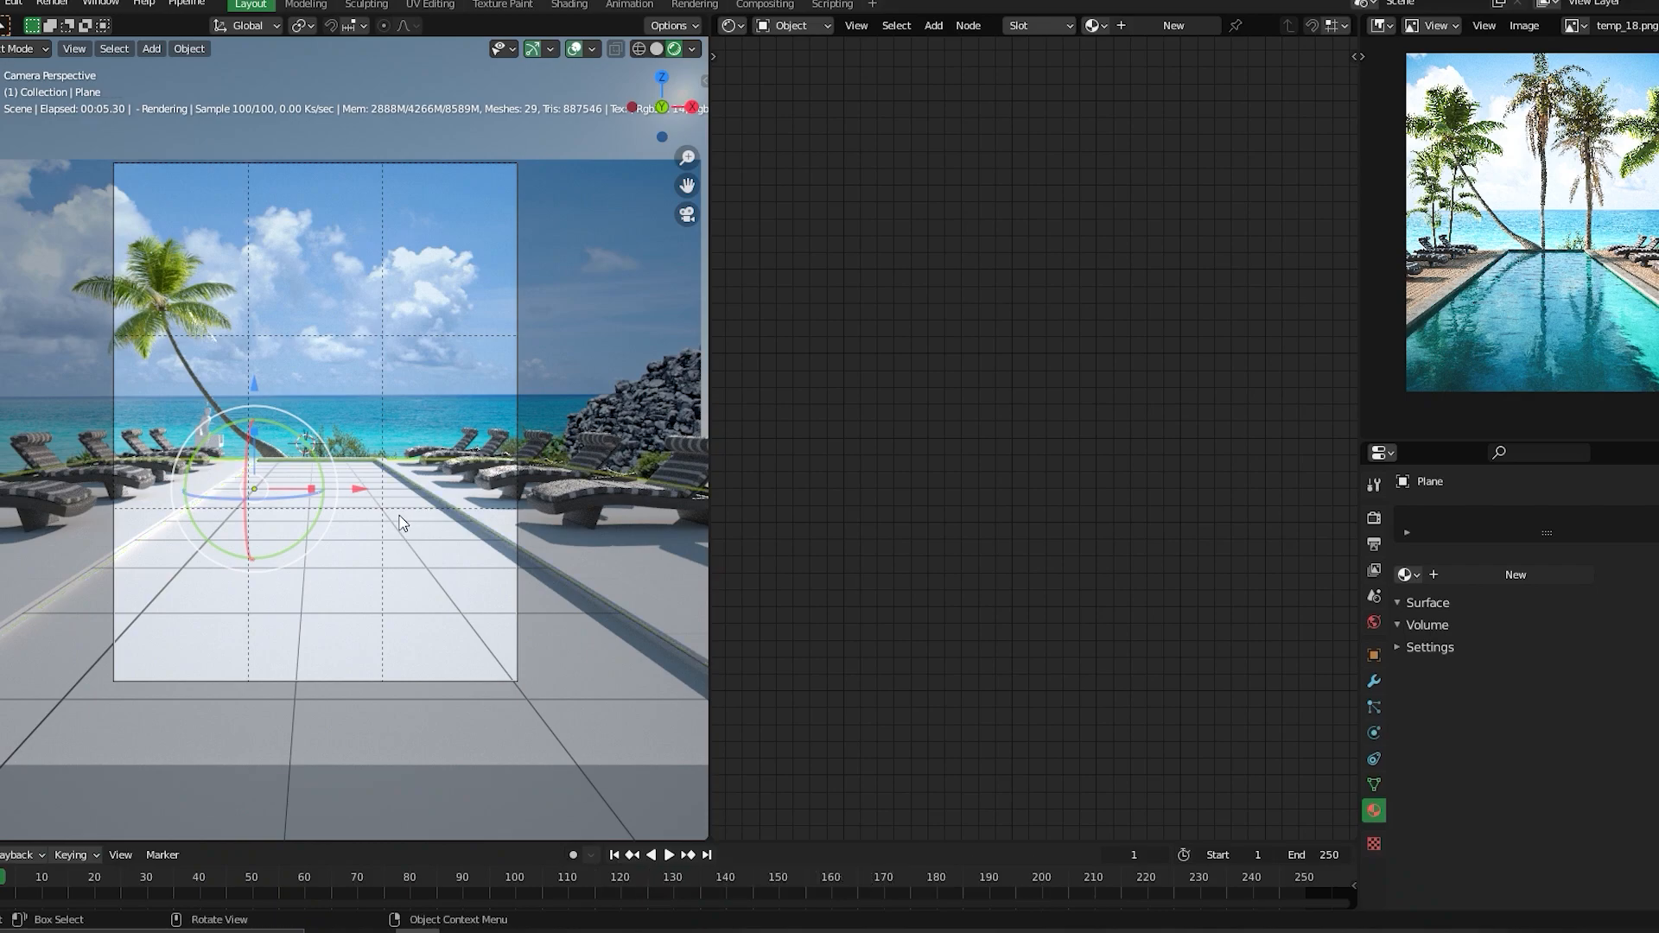
click(208, 442)
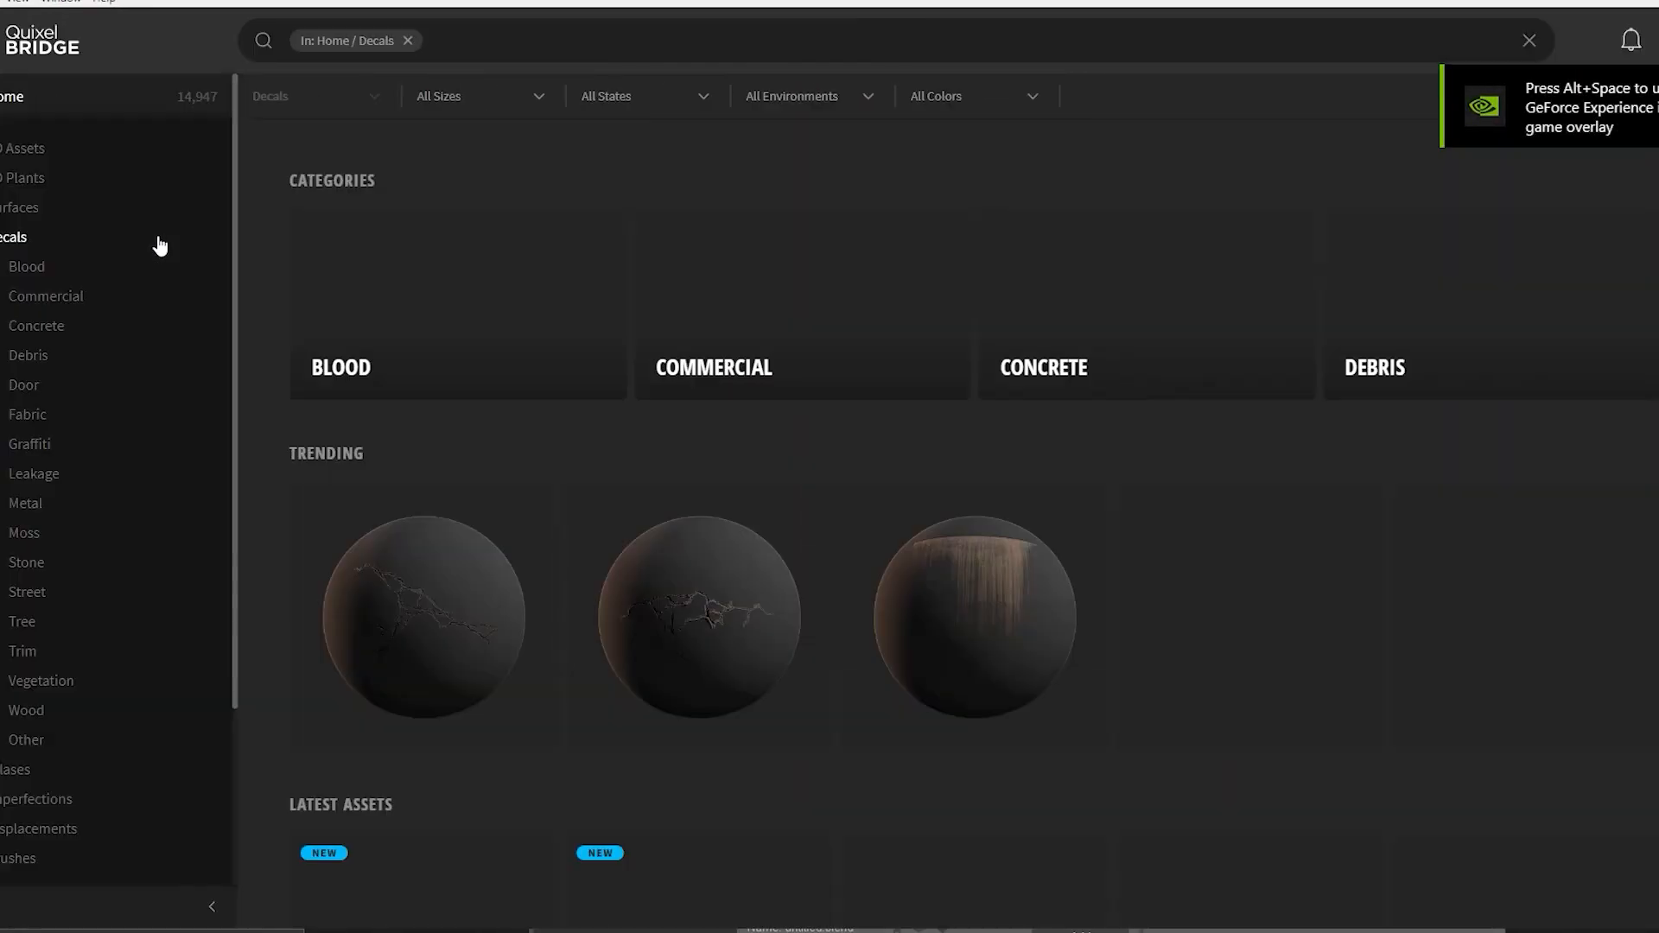
- Show the purchased assets in the Quixel Bridge library
scroll(118, 489, down, 3)
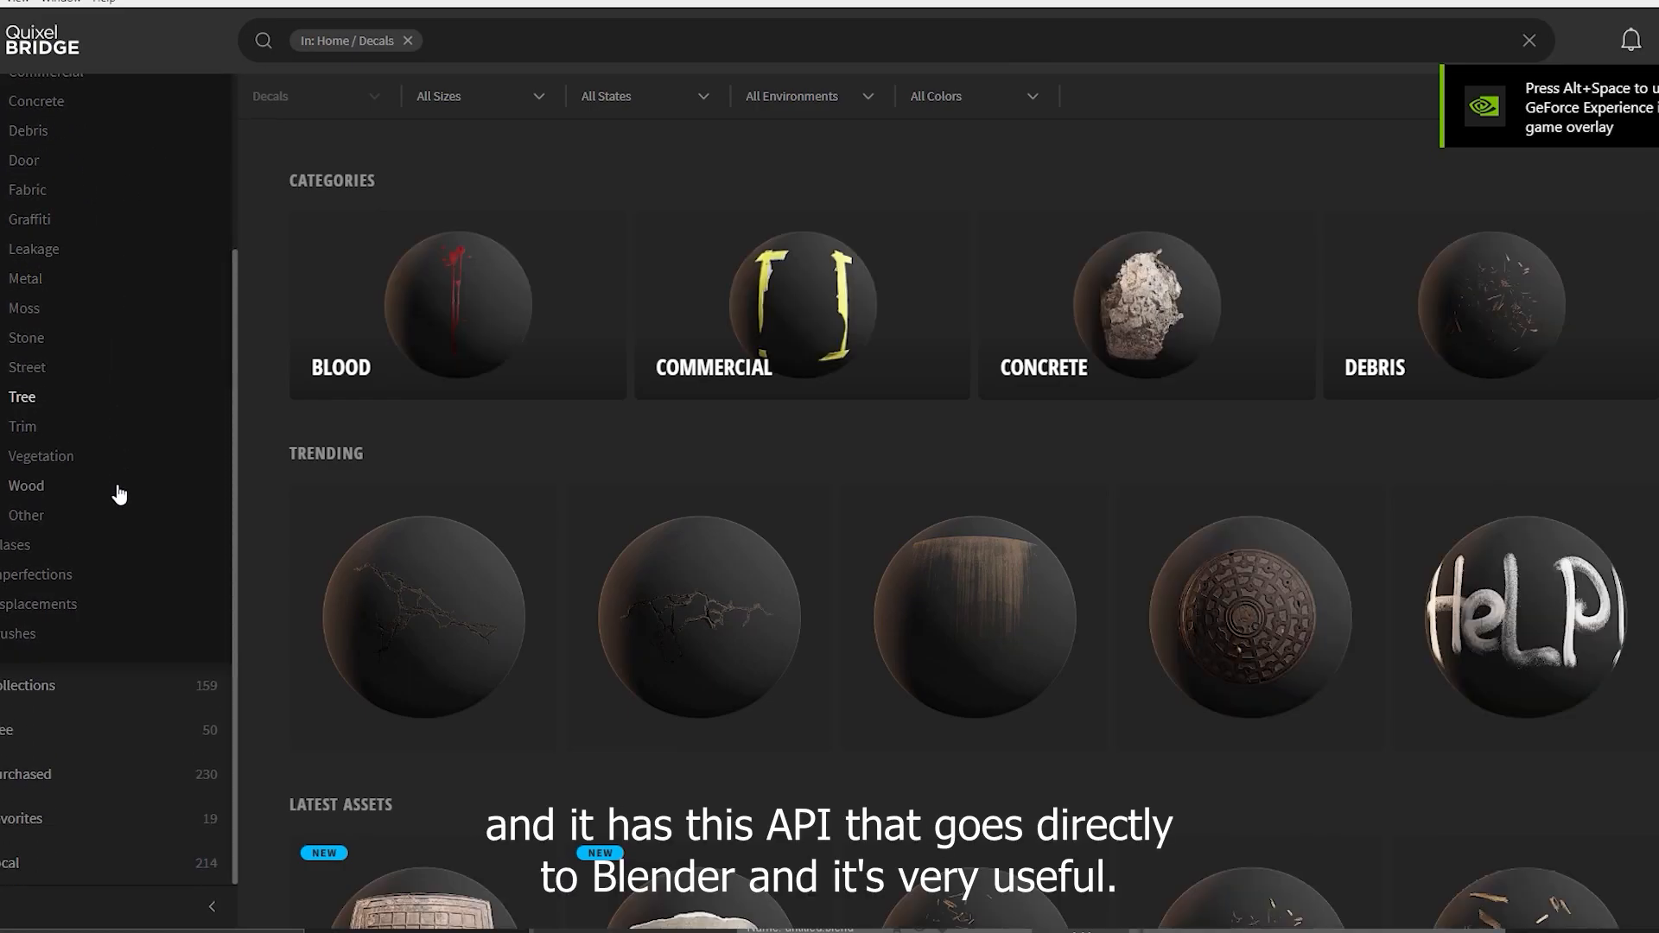
scroll(119, 494, up, 3)
scroll(122, 538, down, 3)
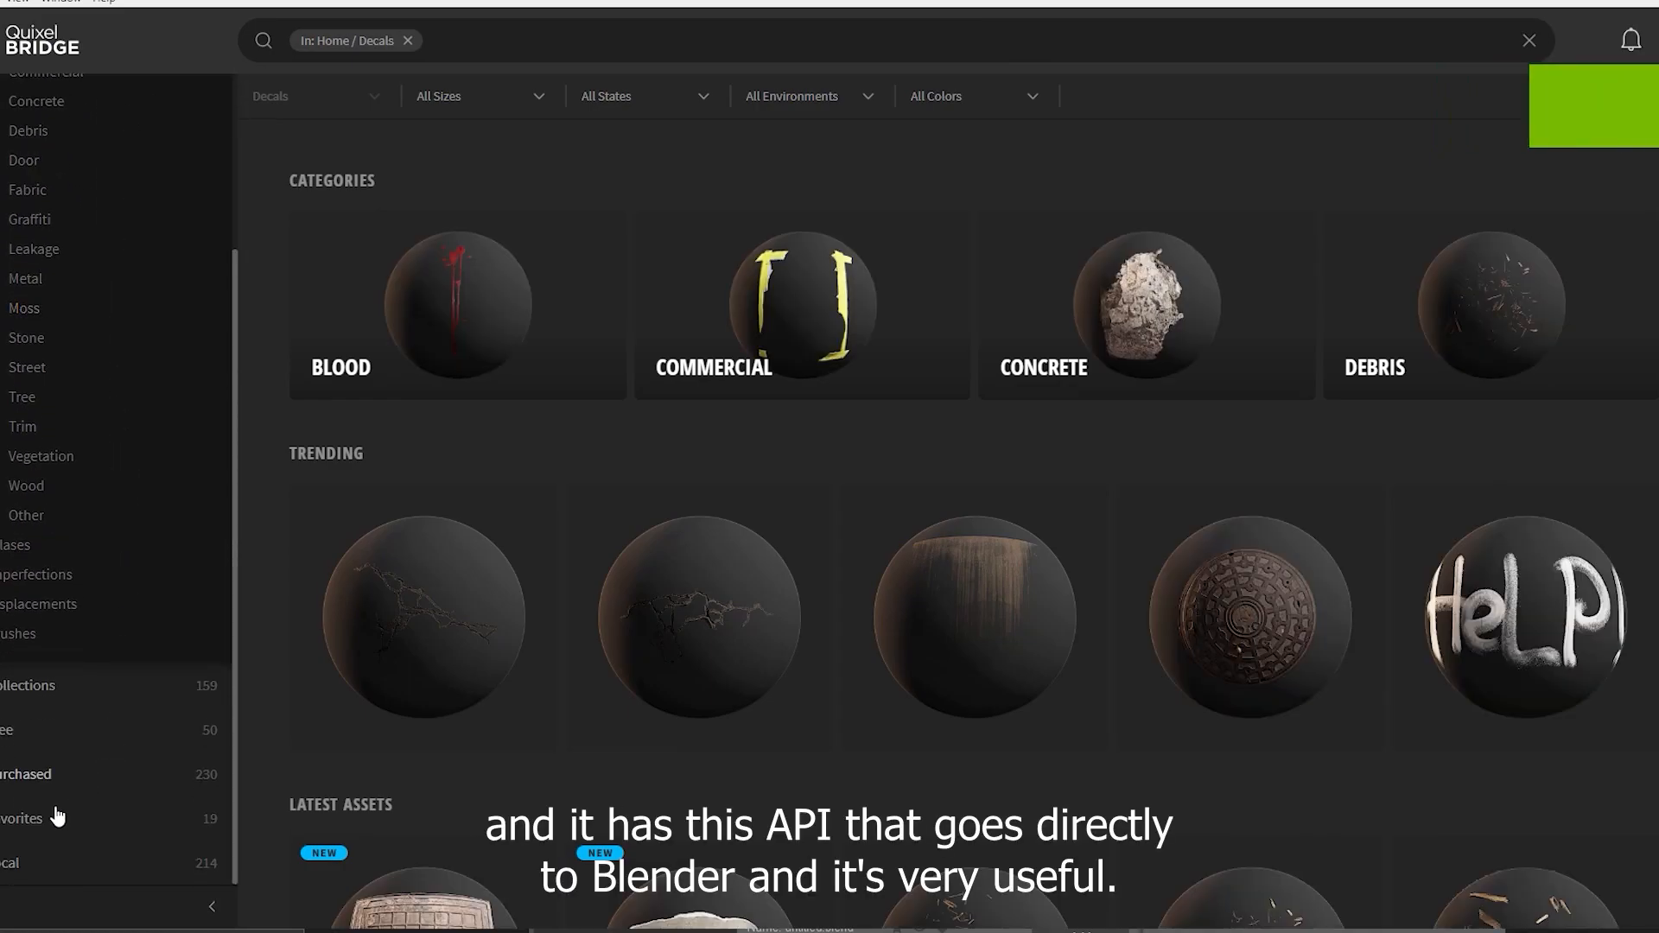
click(48, 785)
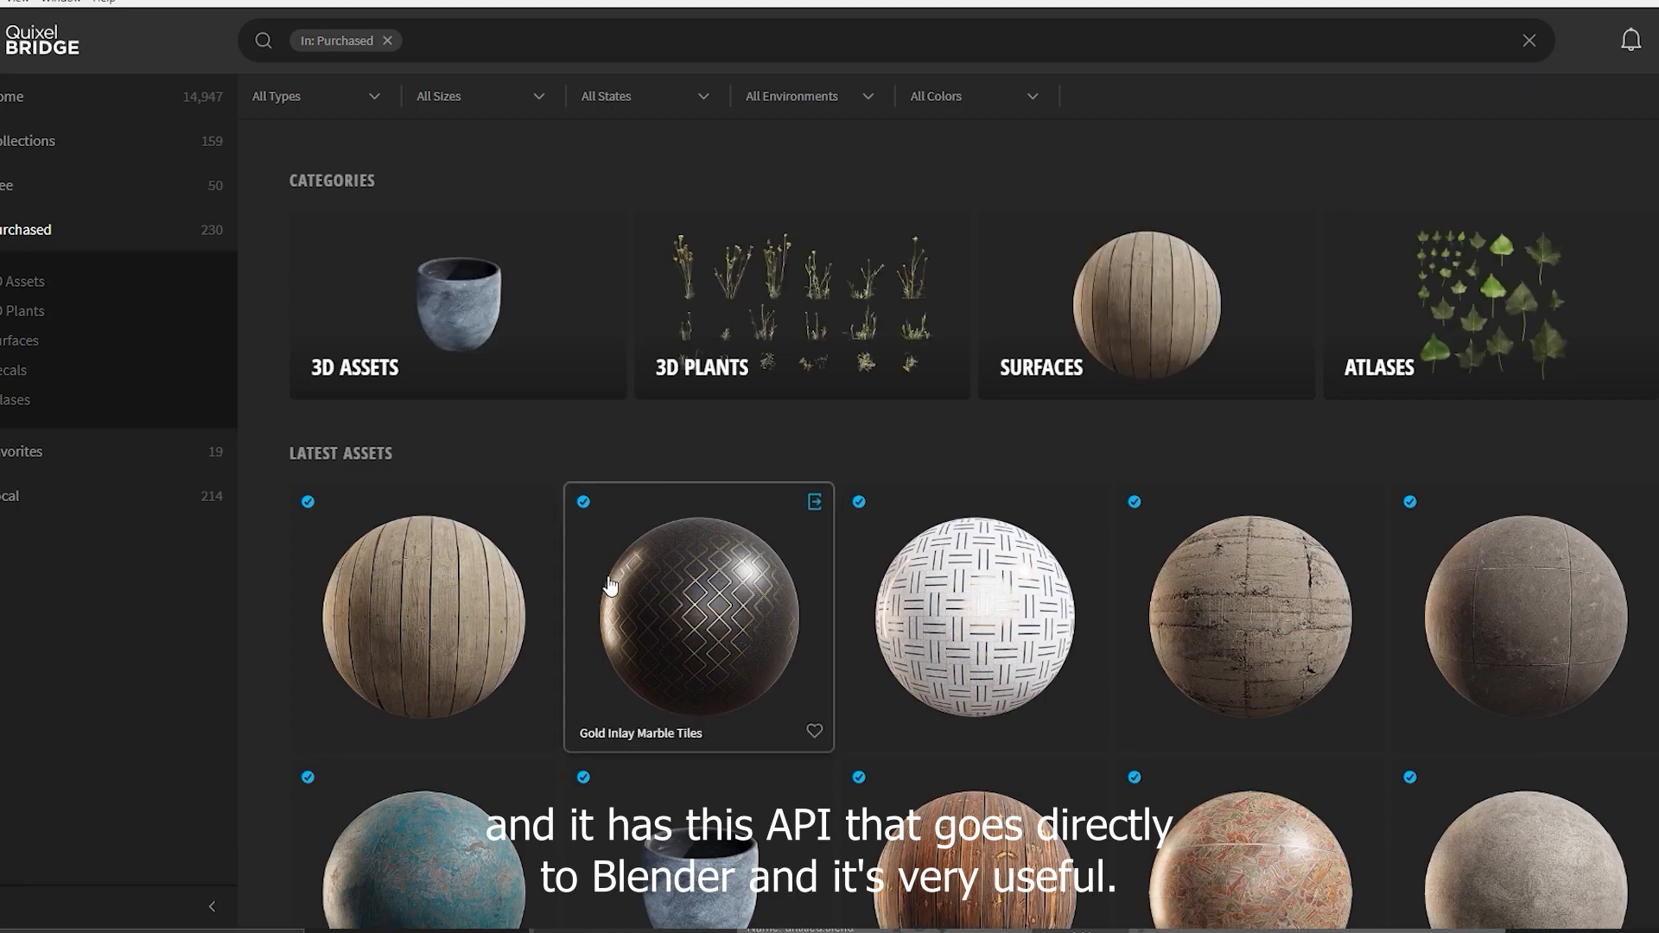
- Find the Wooden Facade surface among the purchased assets, export it to Blender and return to the Blender scene
scroll(445, 605, down, 8)
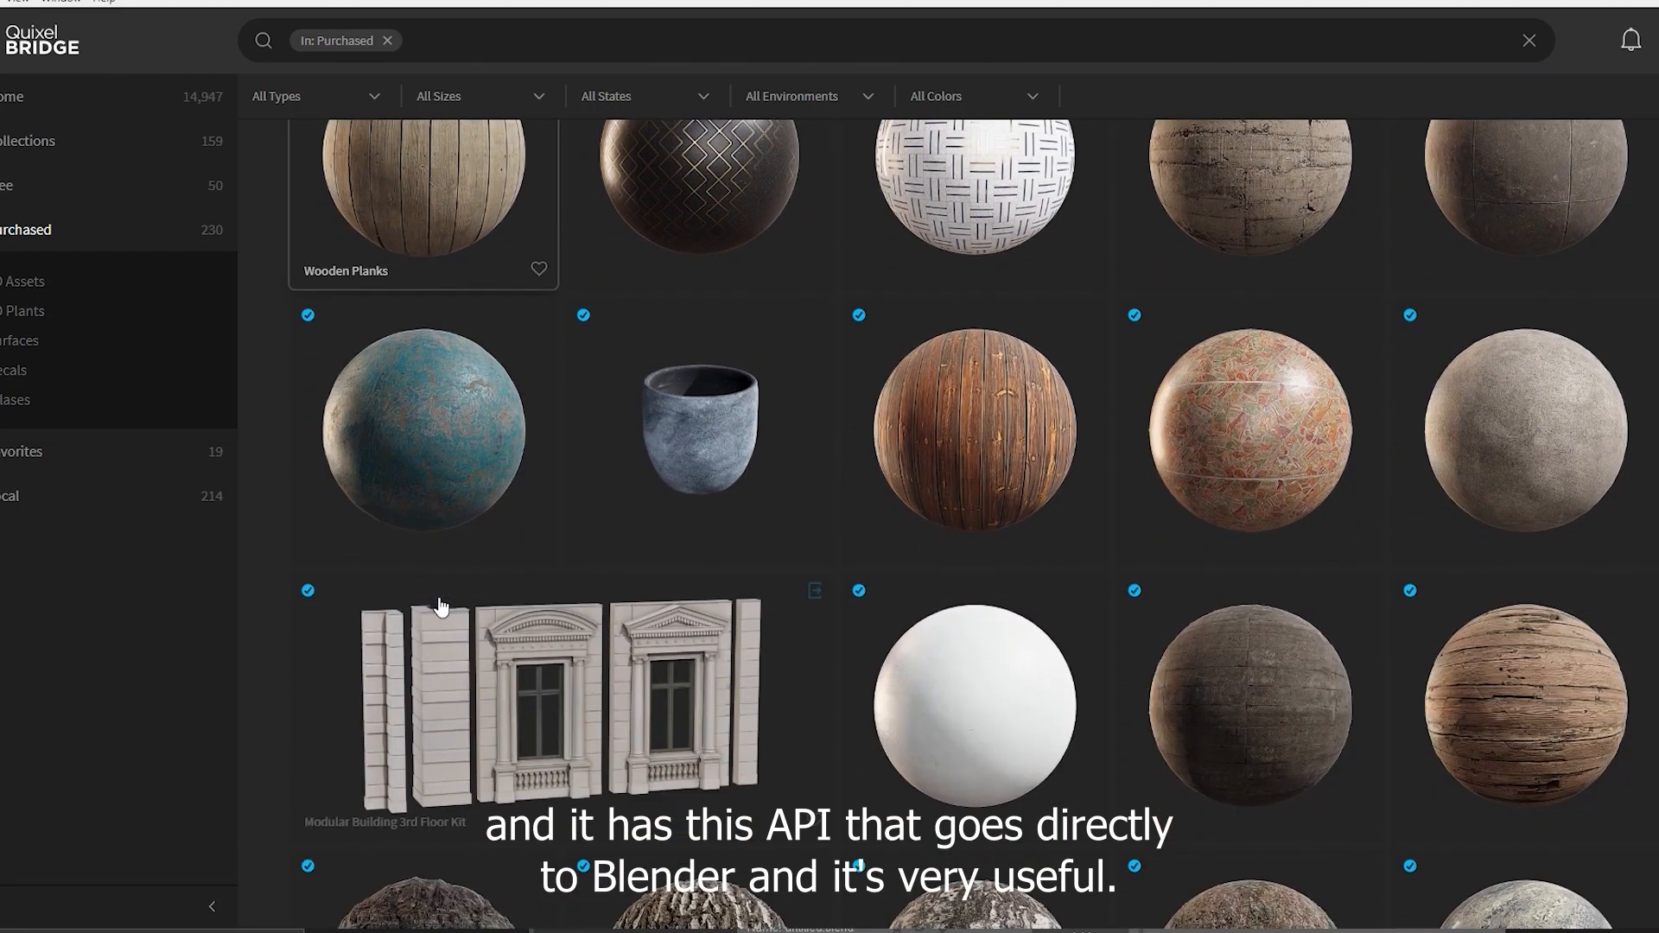
scroll(786, 570, down, 7)
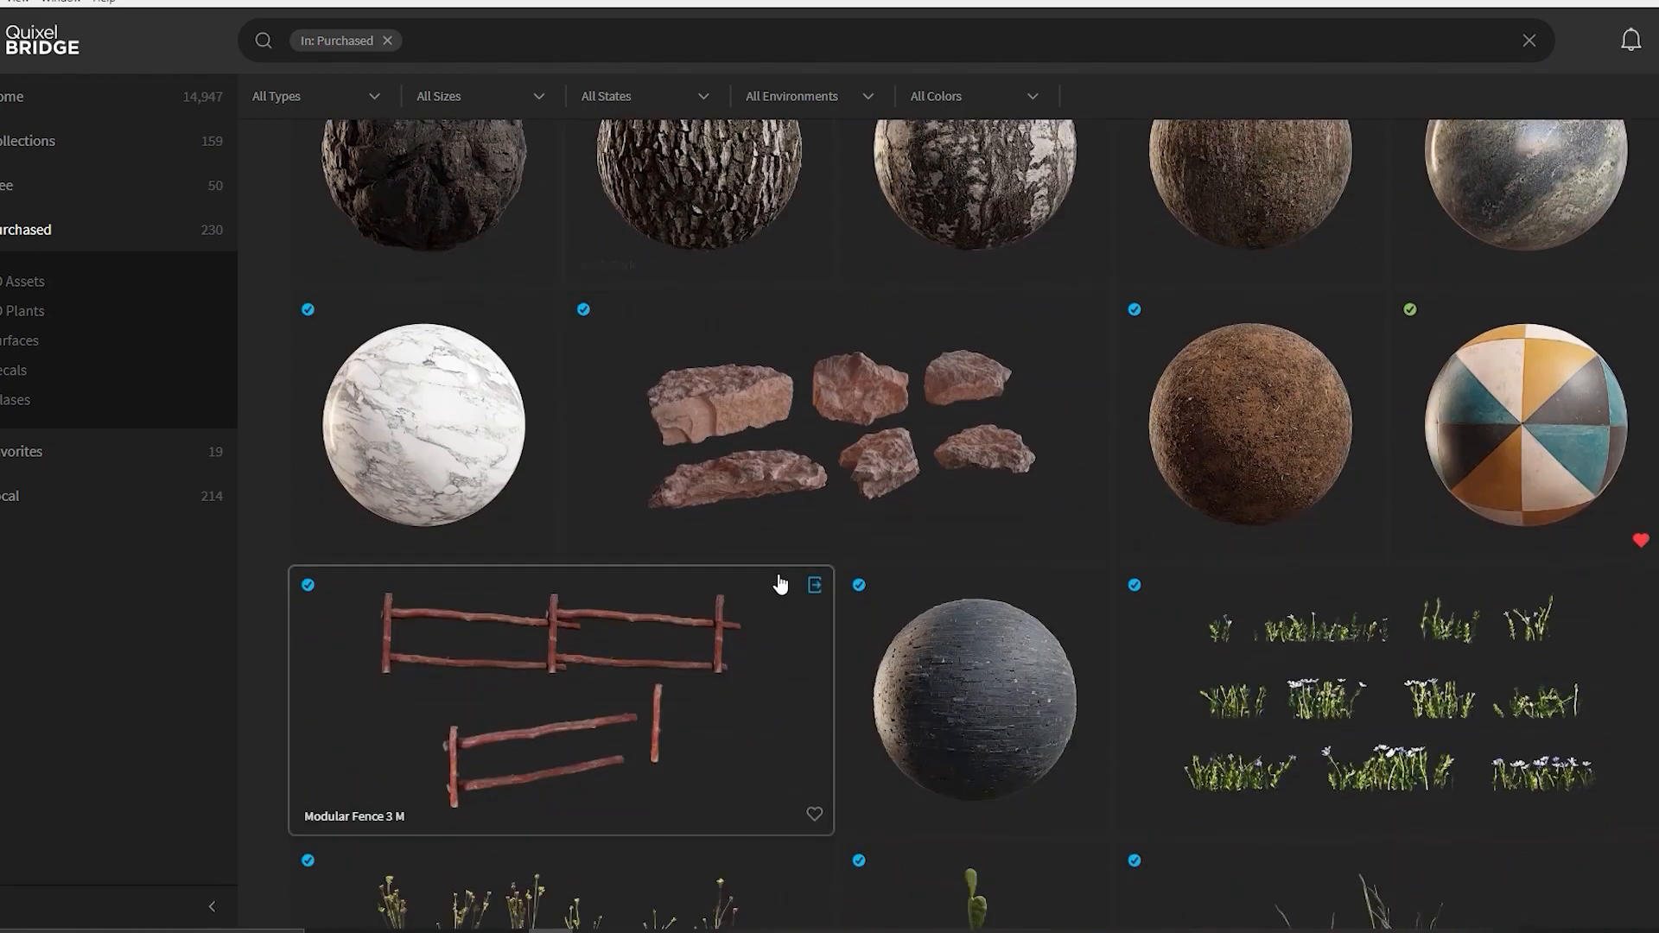
scroll(782, 579, up, 10)
scroll(777, 578, up, 3)
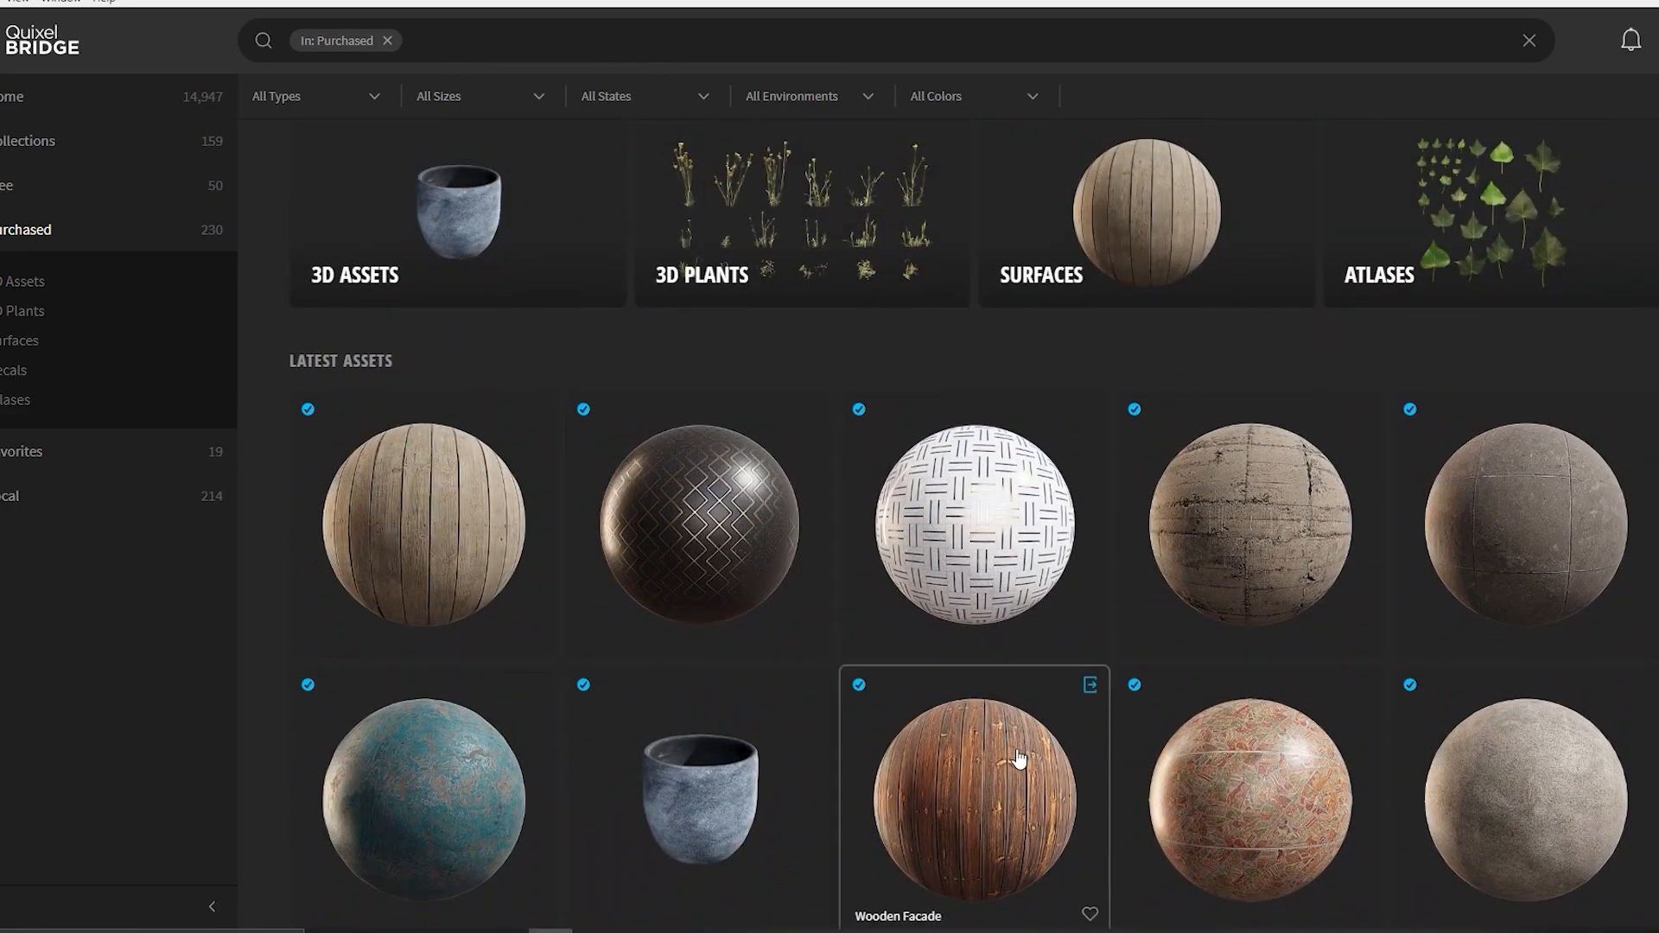
click(1090, 686)
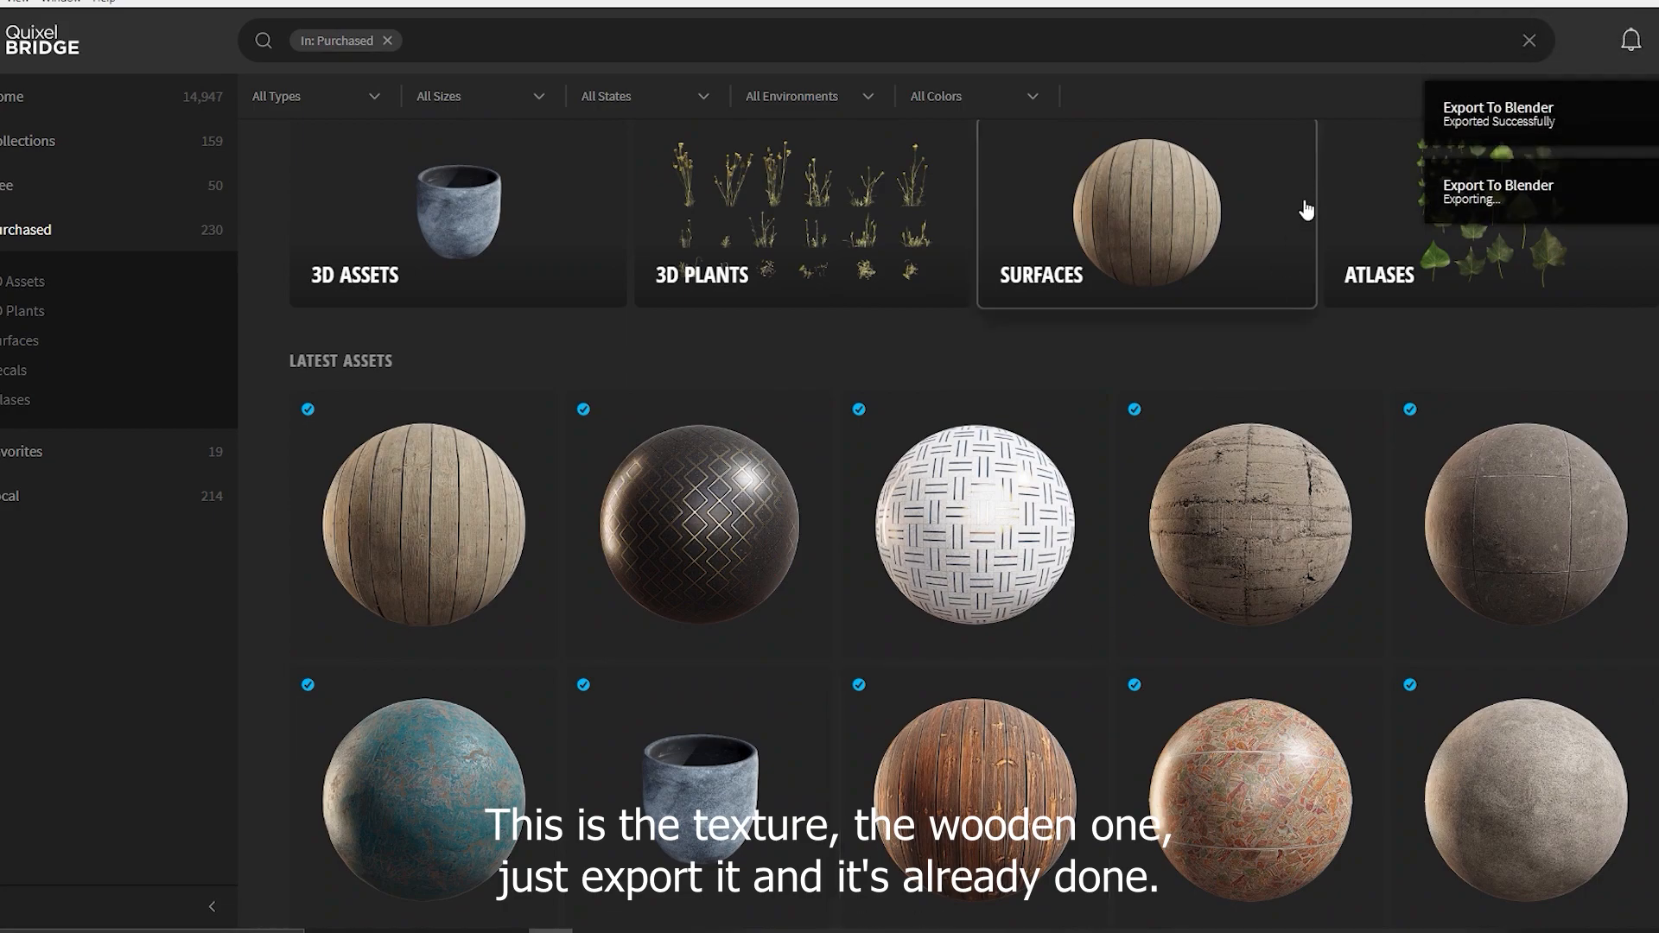
drag(1310, 2, 0, 216)
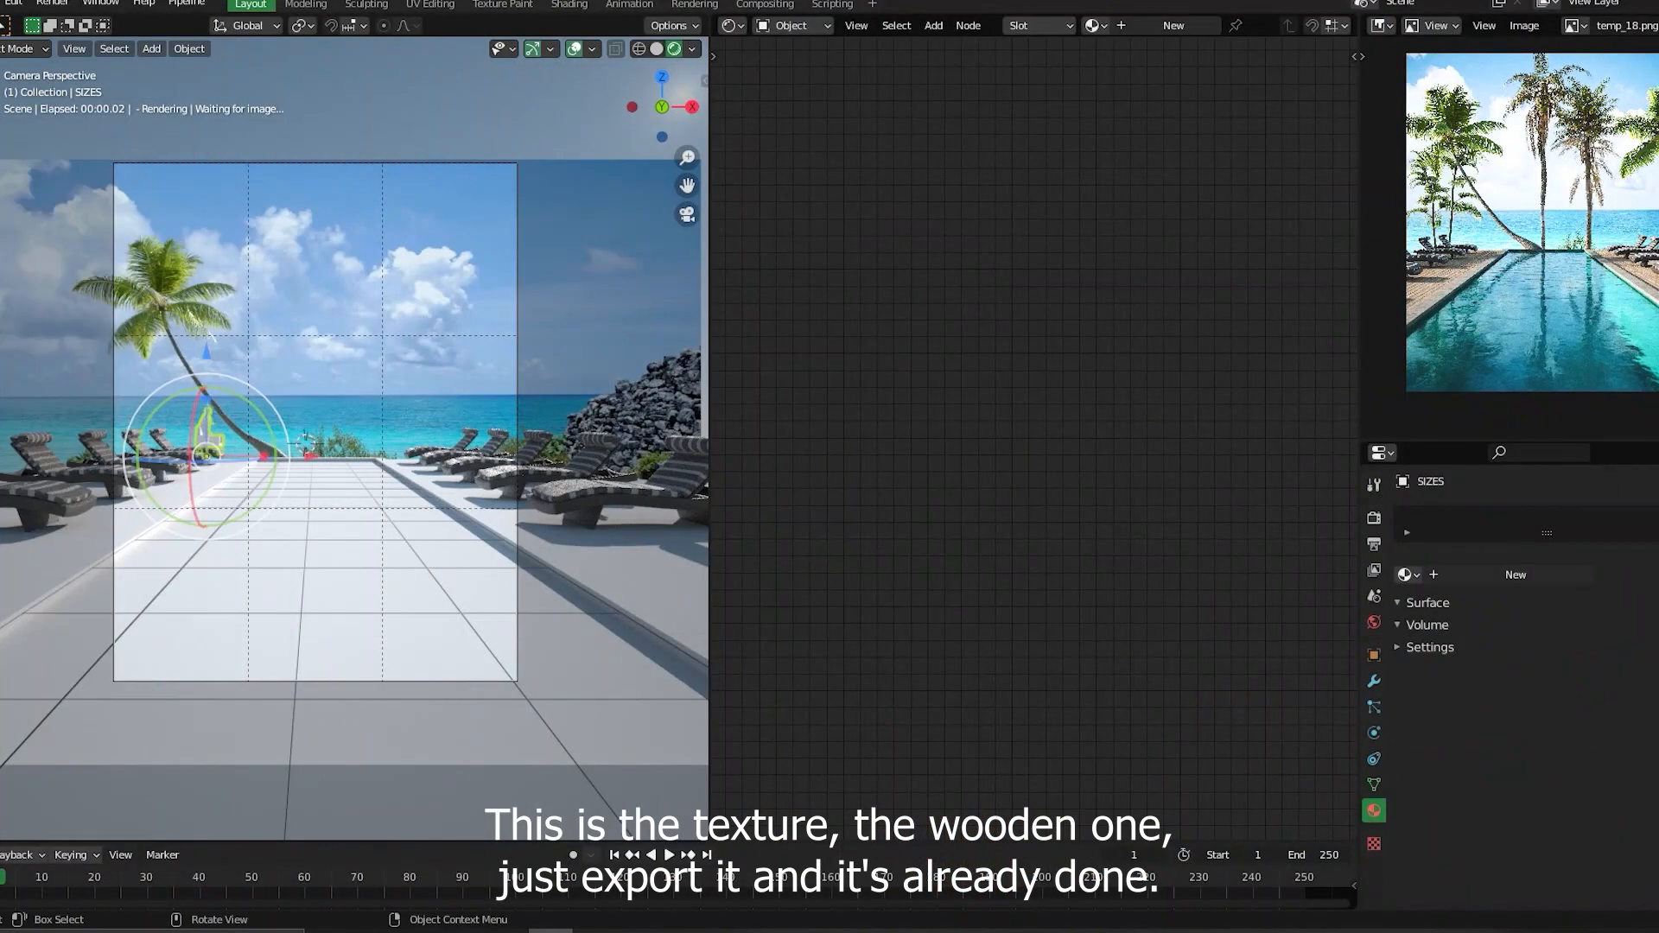
- Select the pool deck object Plane, change the shader editor to a 3D viewport and enter Edit Mode
click(646, 558)
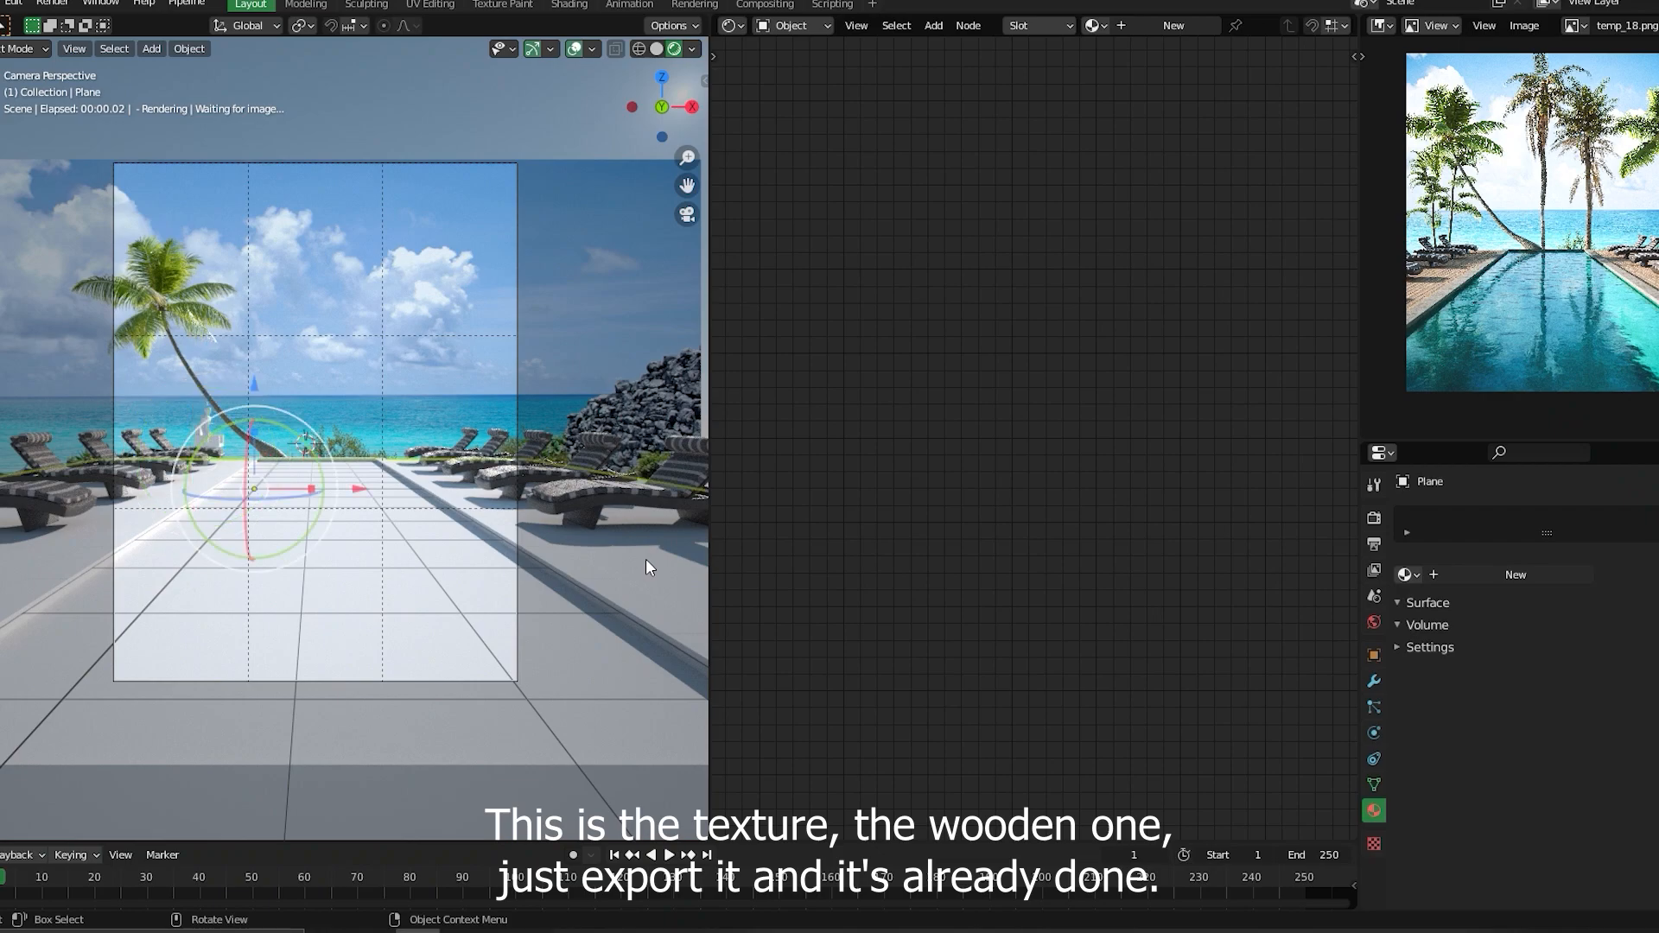
click(732, 25)
click(772, 77)
middle_drag(1129, 484, 1178, 494)
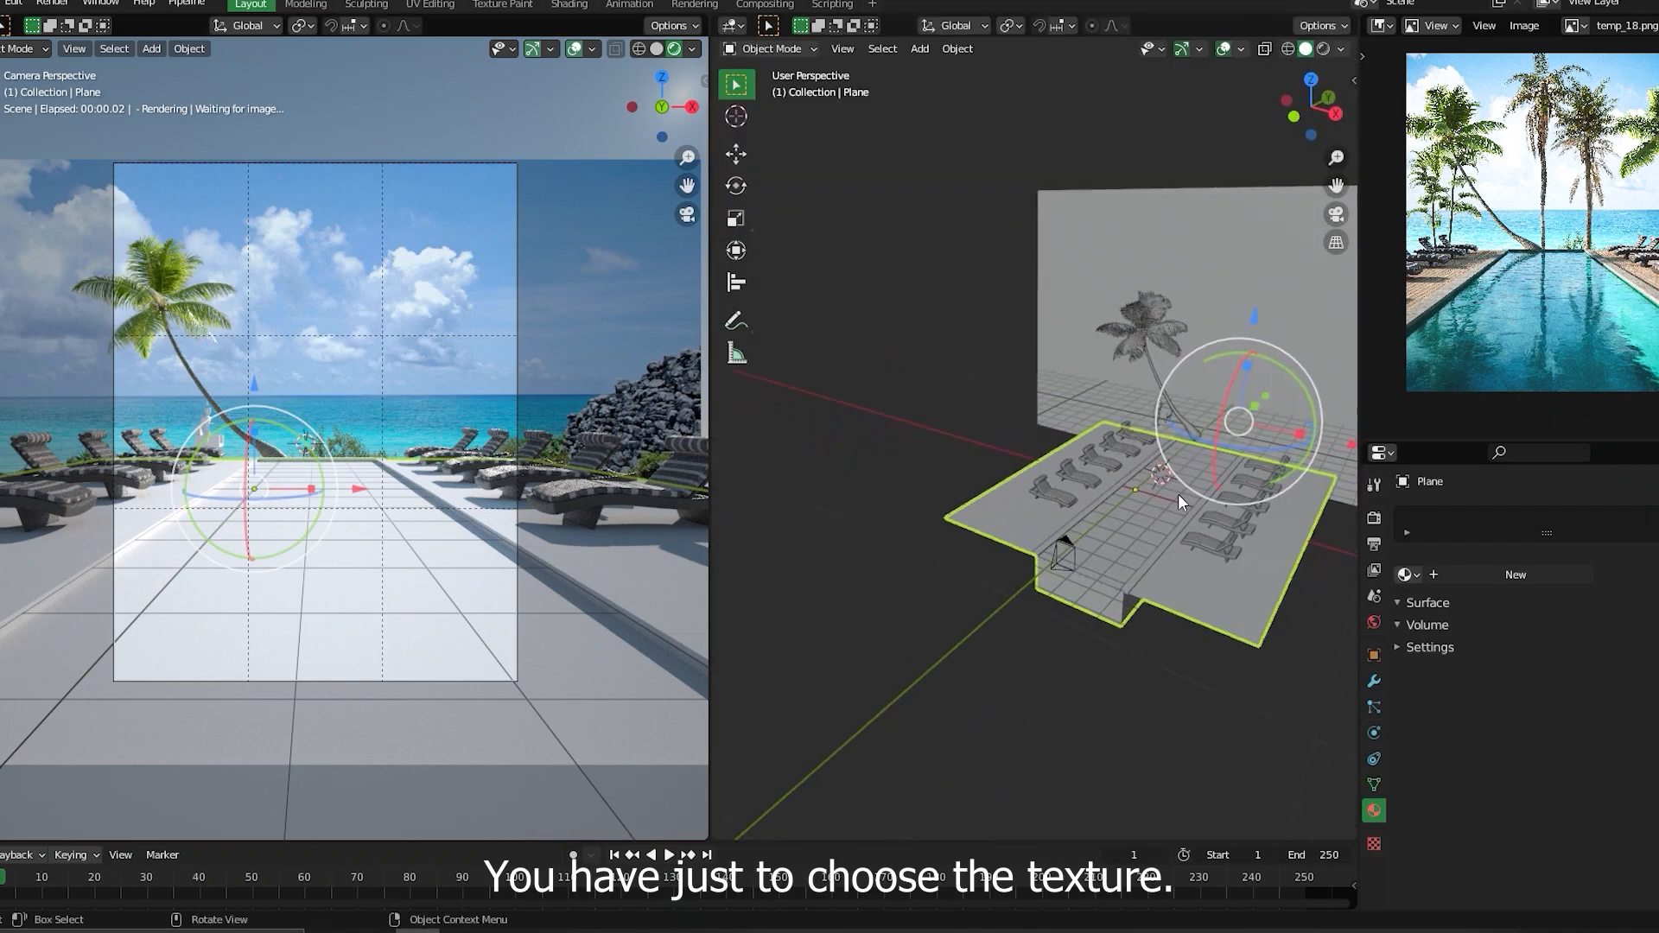
key(Tab)
click(1212, 365)
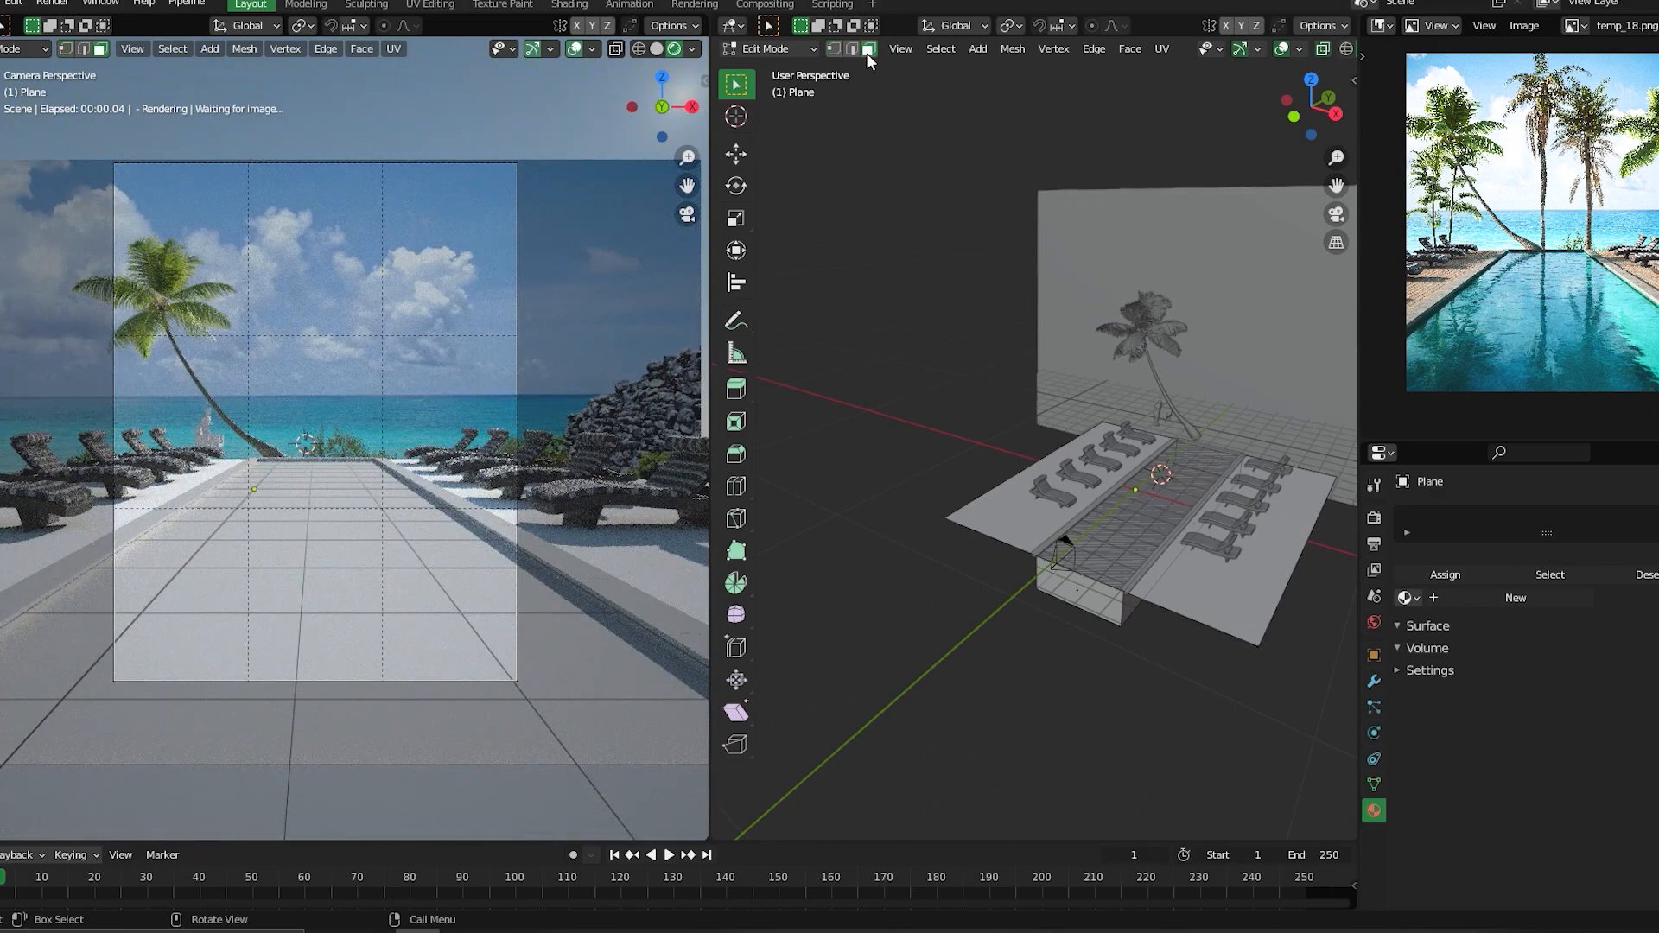
- Separate the two deck faces under the loungers from the pool mesh by selection and return to Object Mode
click(1019, 525)
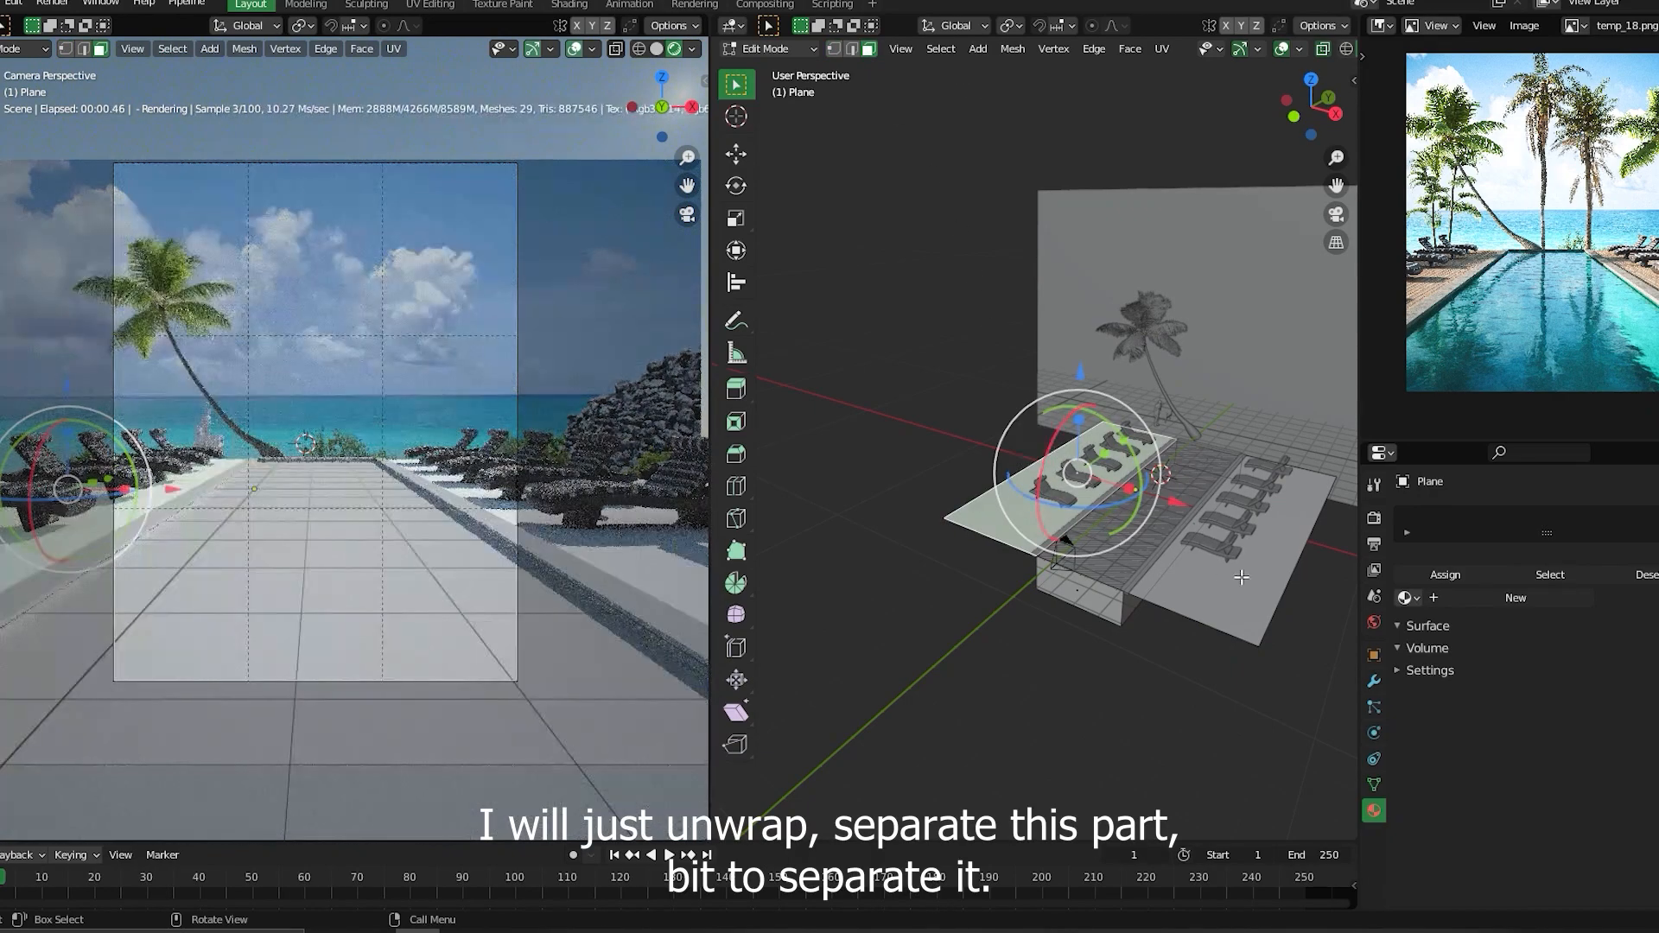
shift+click(1243, 555)
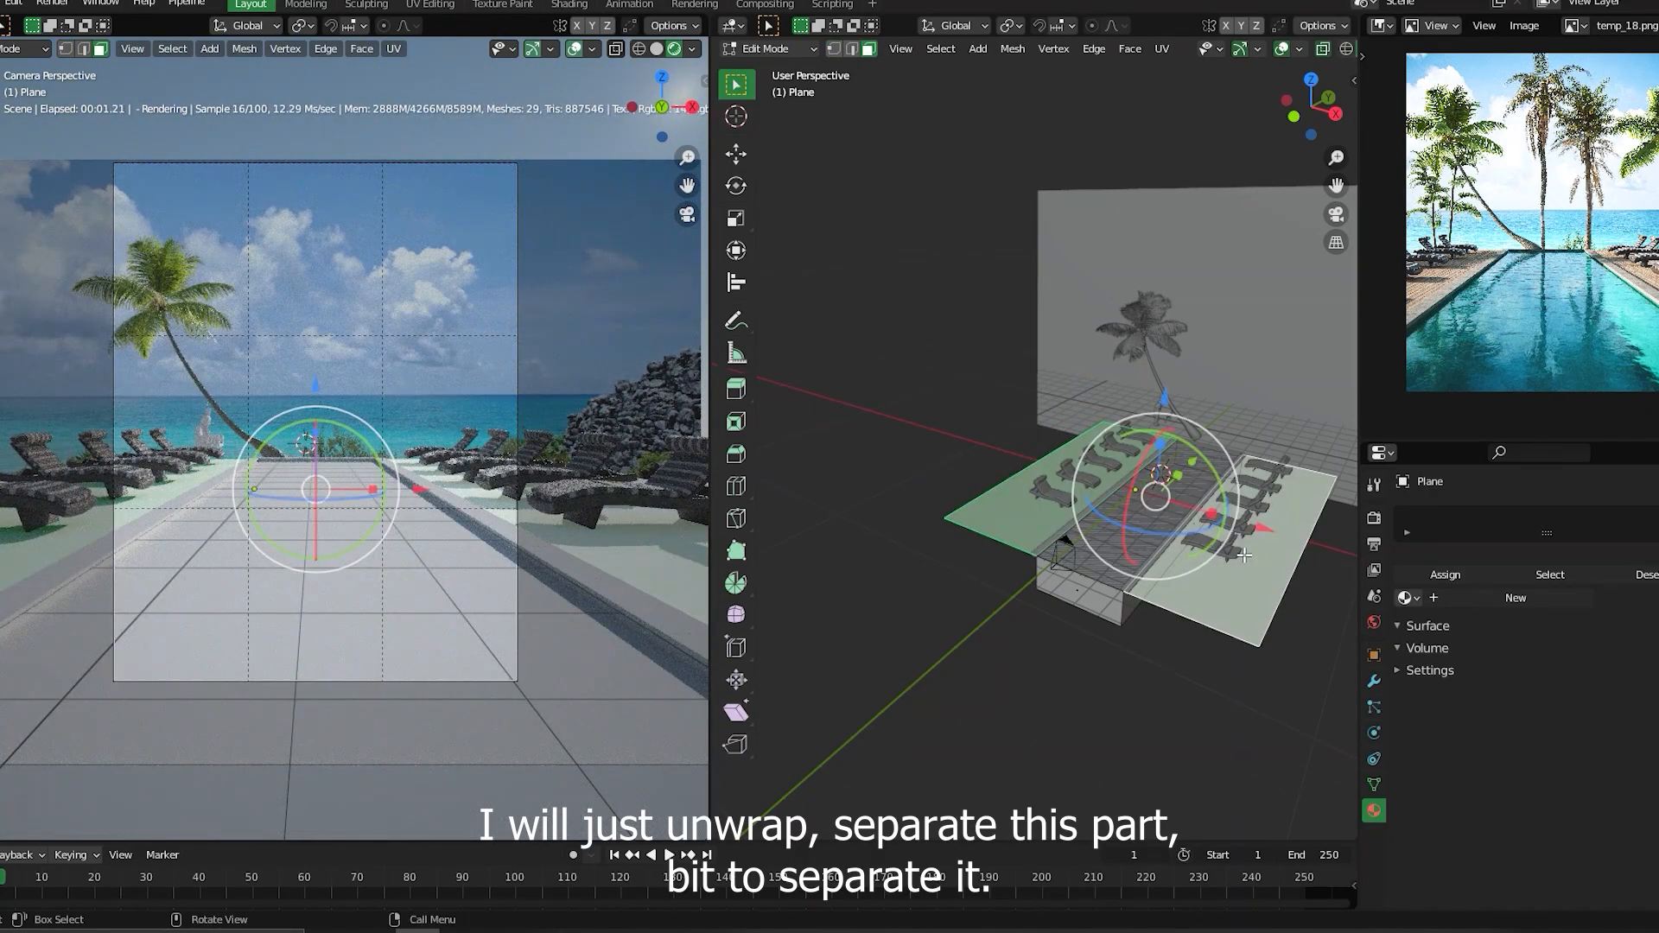
key(p)
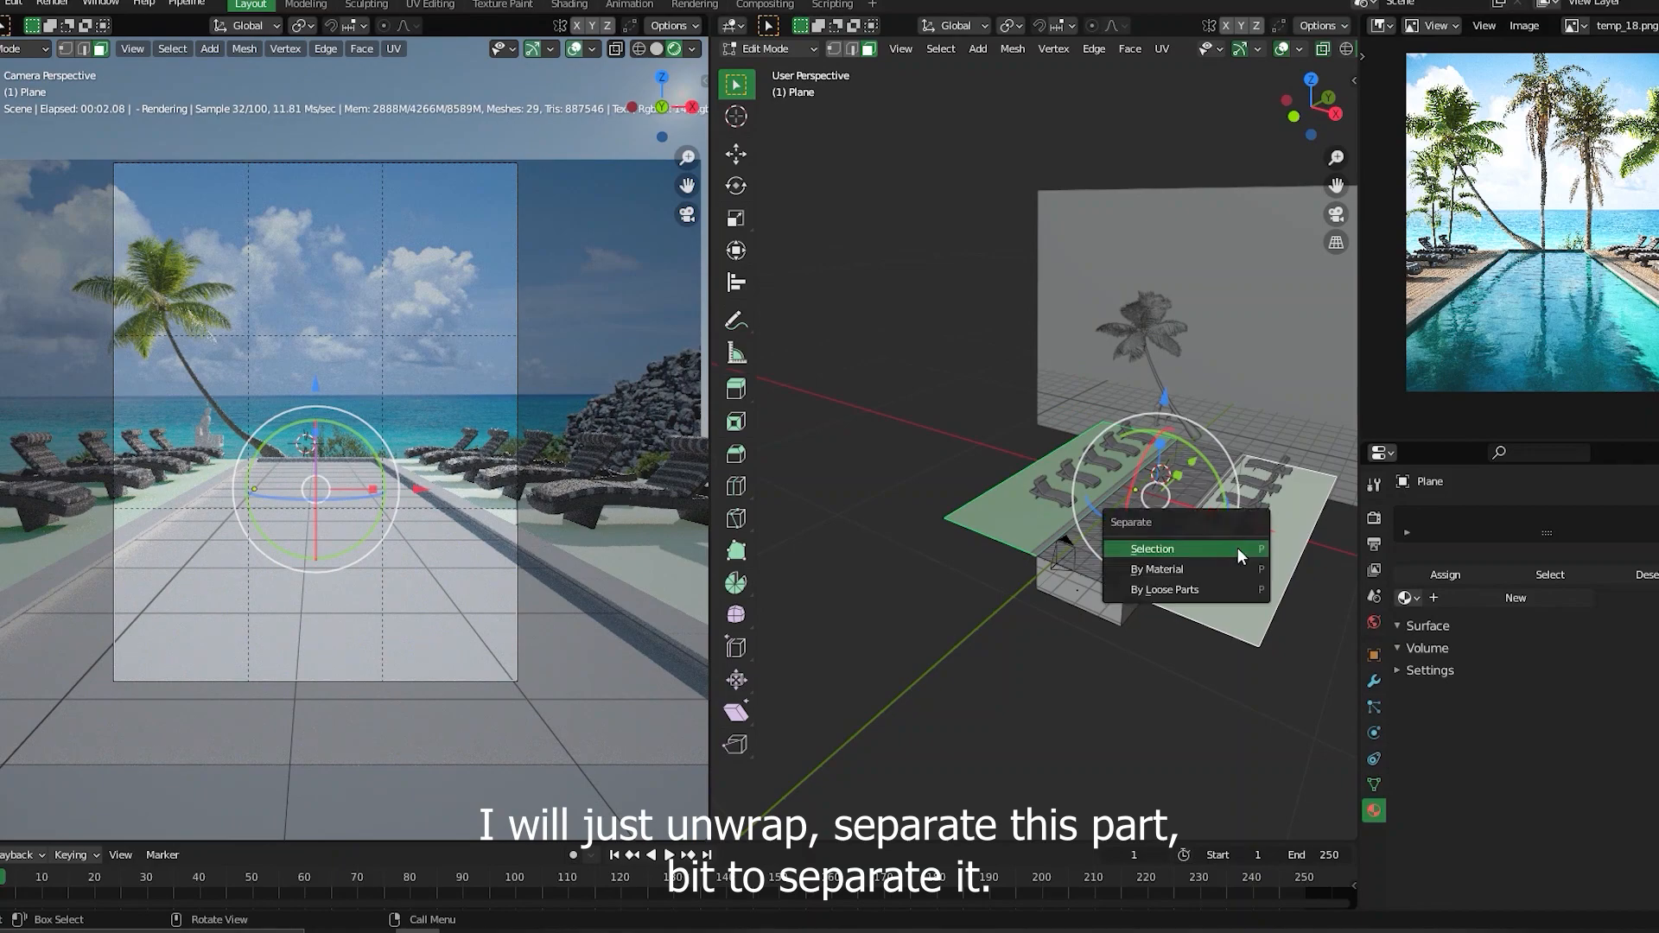
click(1173, 552)
key(Tab)
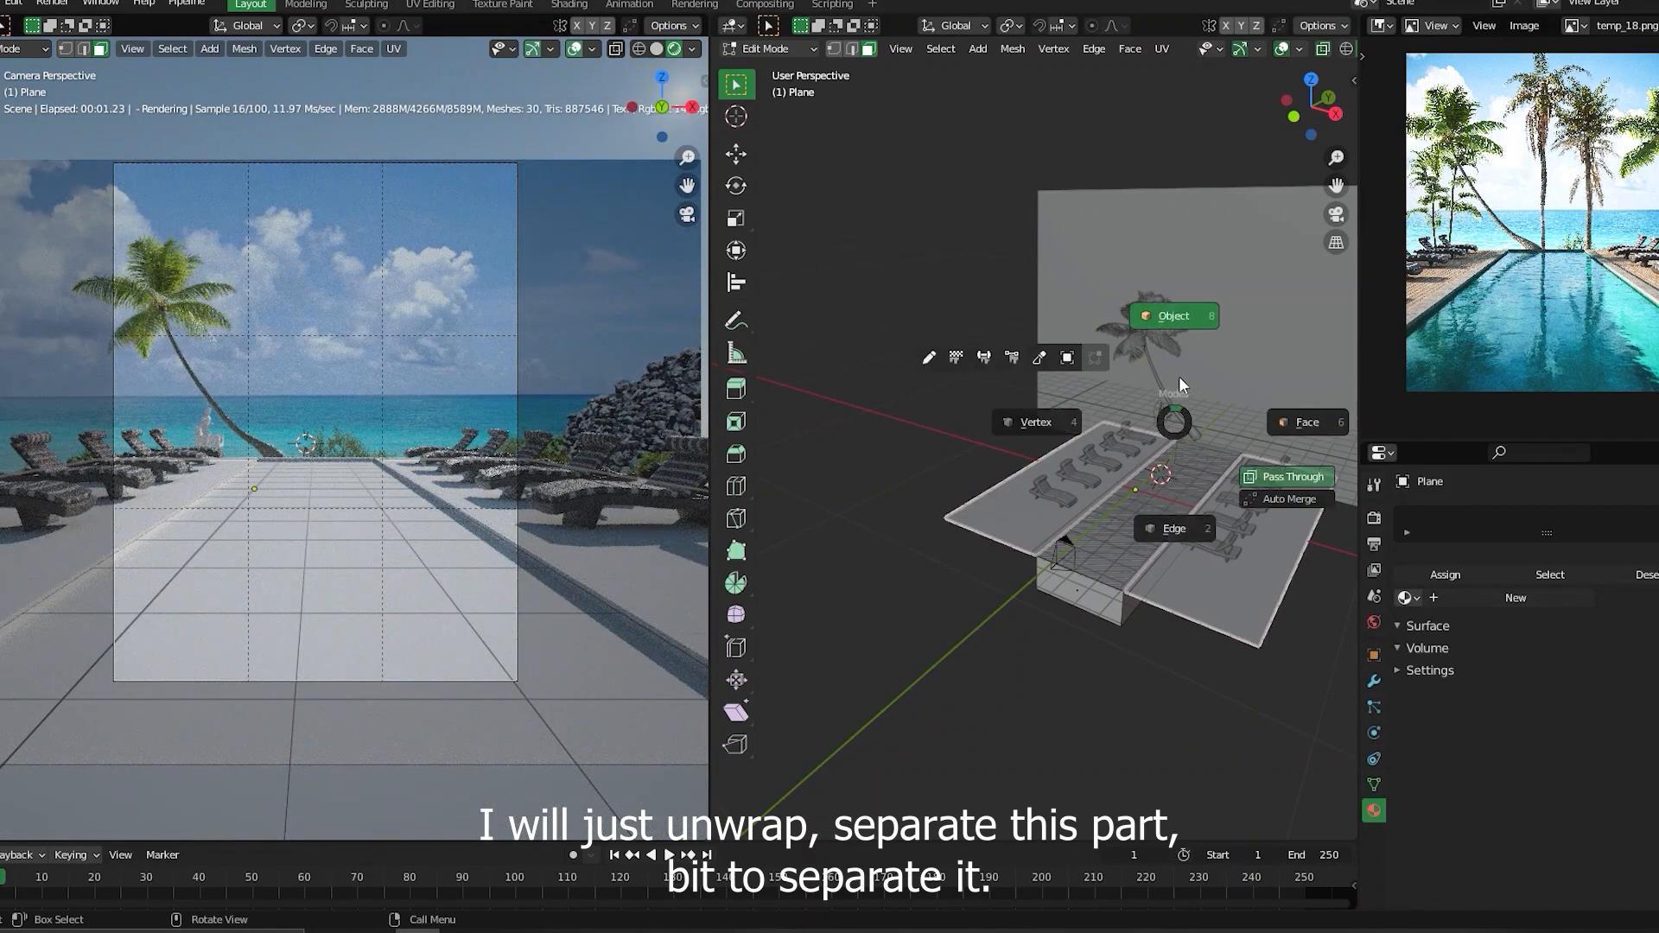
click(1177, 319)
click(964, 608)
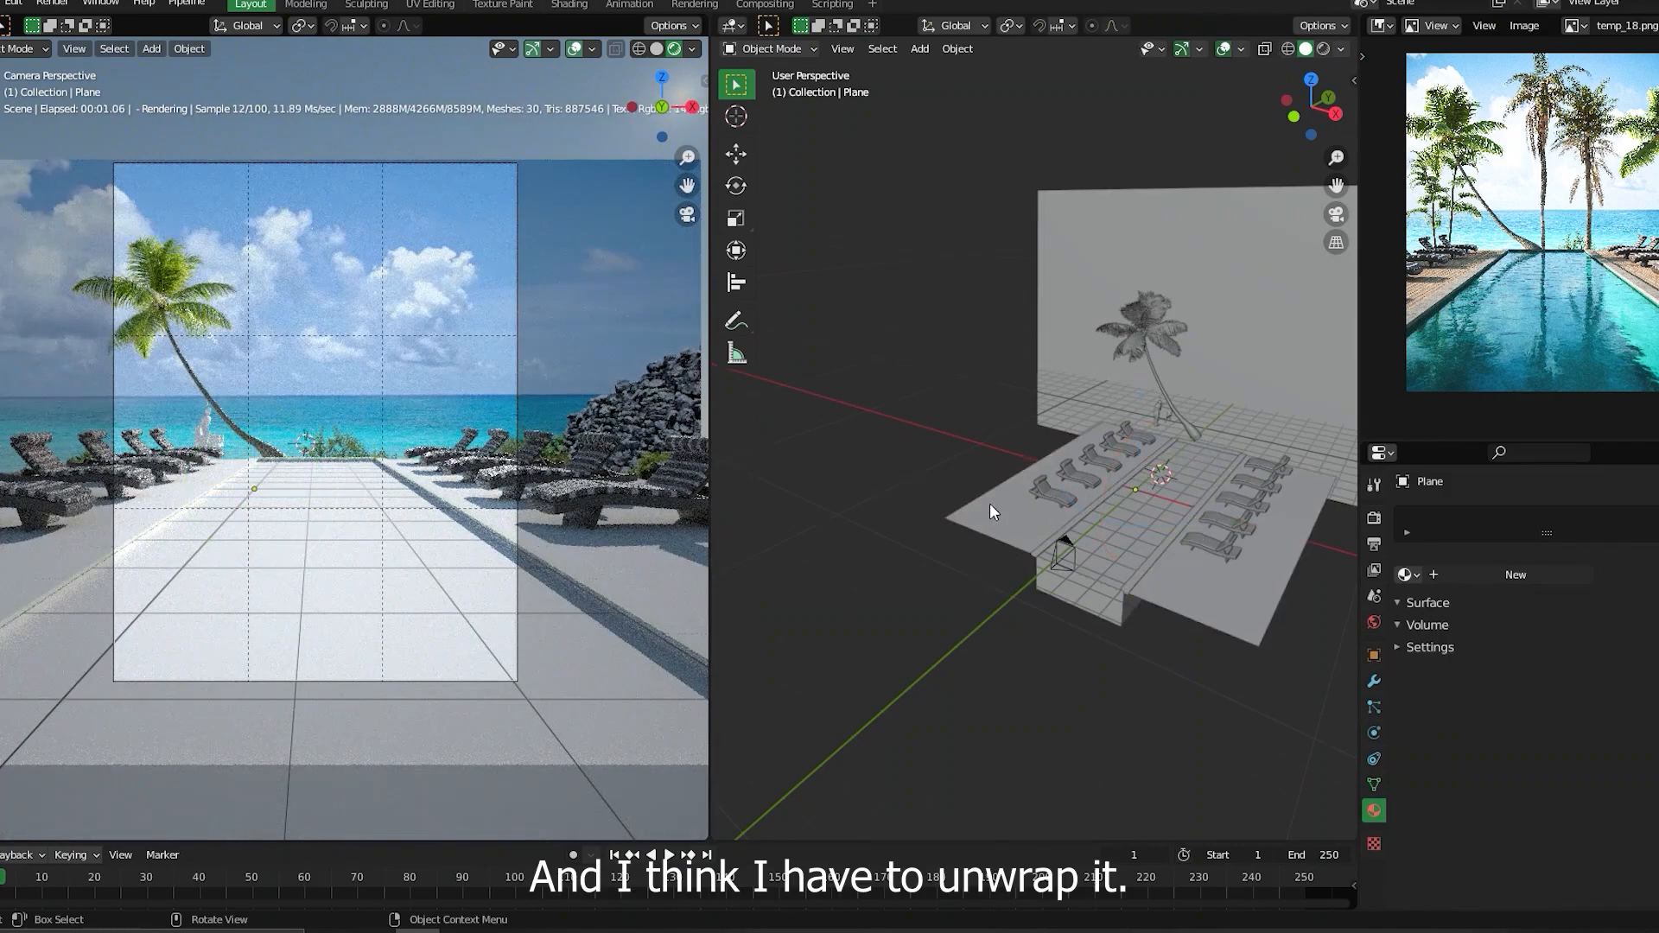
- Unwrap all faces of the separated deck object Plane.003 and leave Edit Mode
click(989, 505)
key(Tab)
click(994, 404)
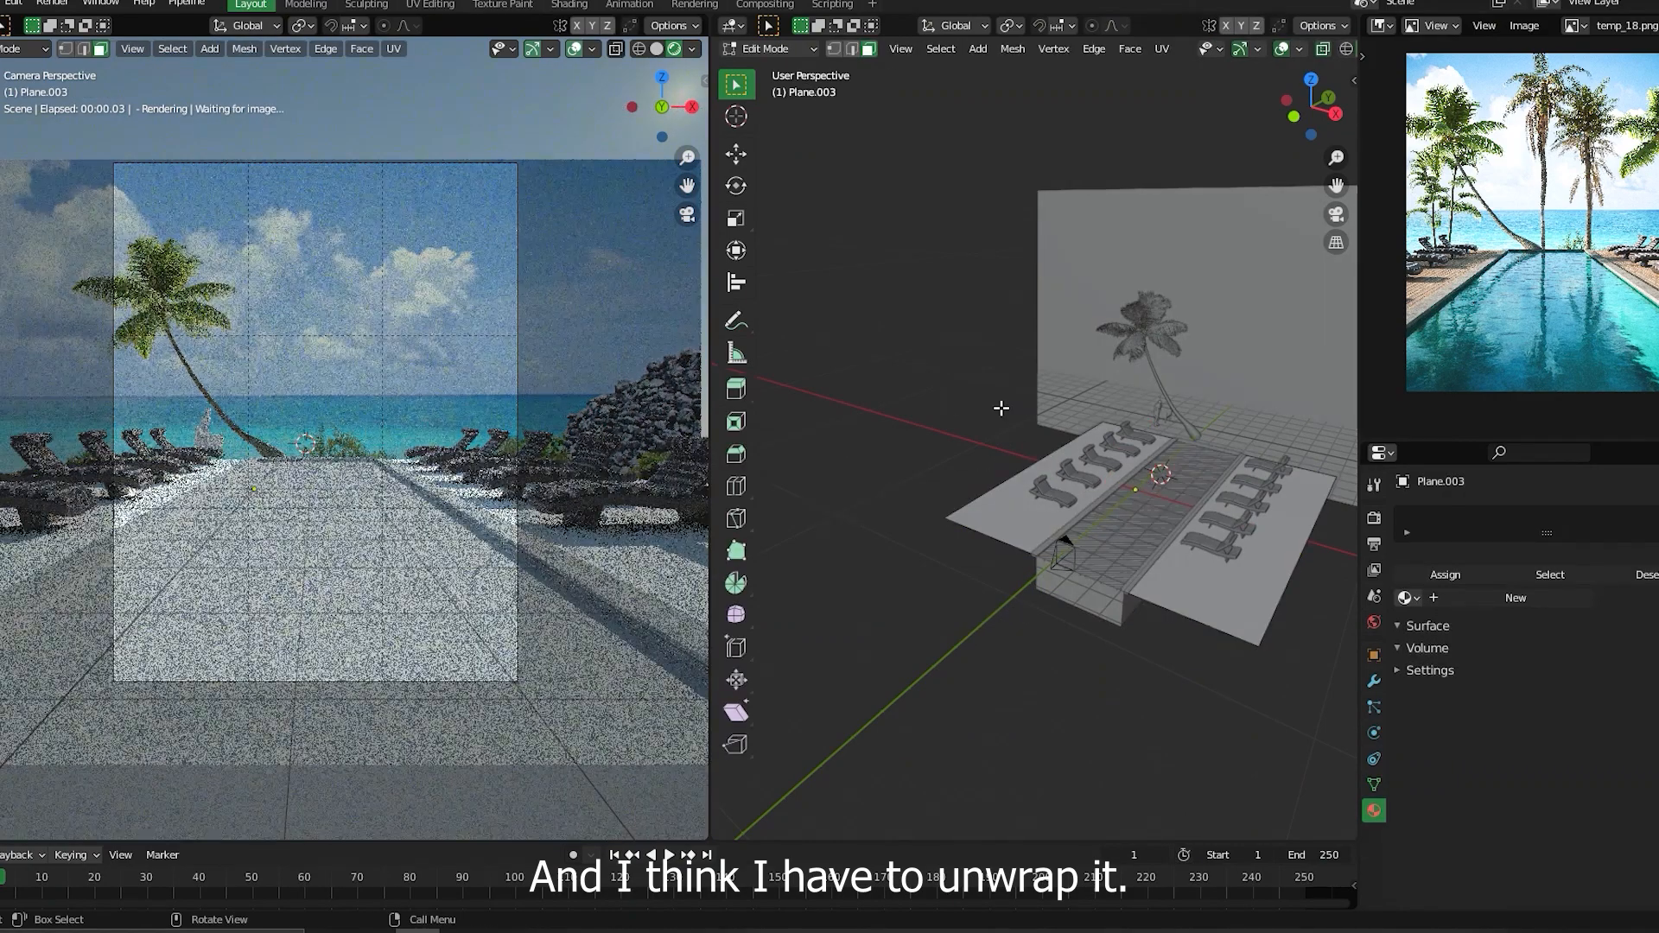
key(a)
key(u)
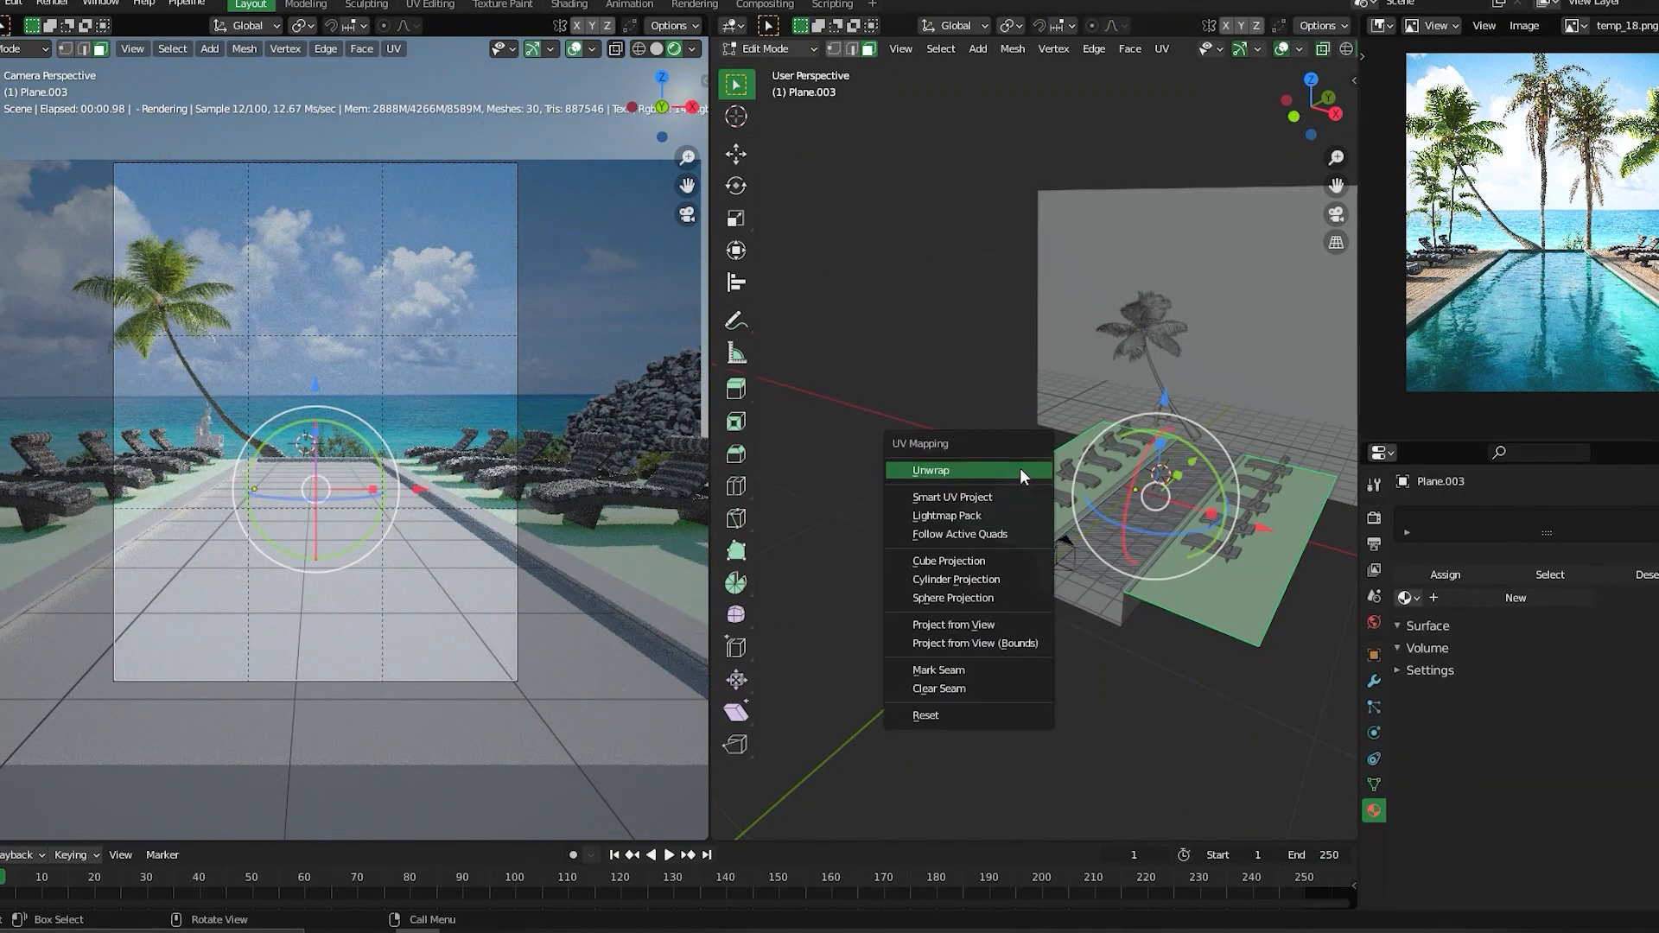
click(1019, 468)
key(Tab)
- Return to the shader editor and assign the MS_Wooden_Facade_2x2_M material to the deck Plane.003
key(shift+F3)
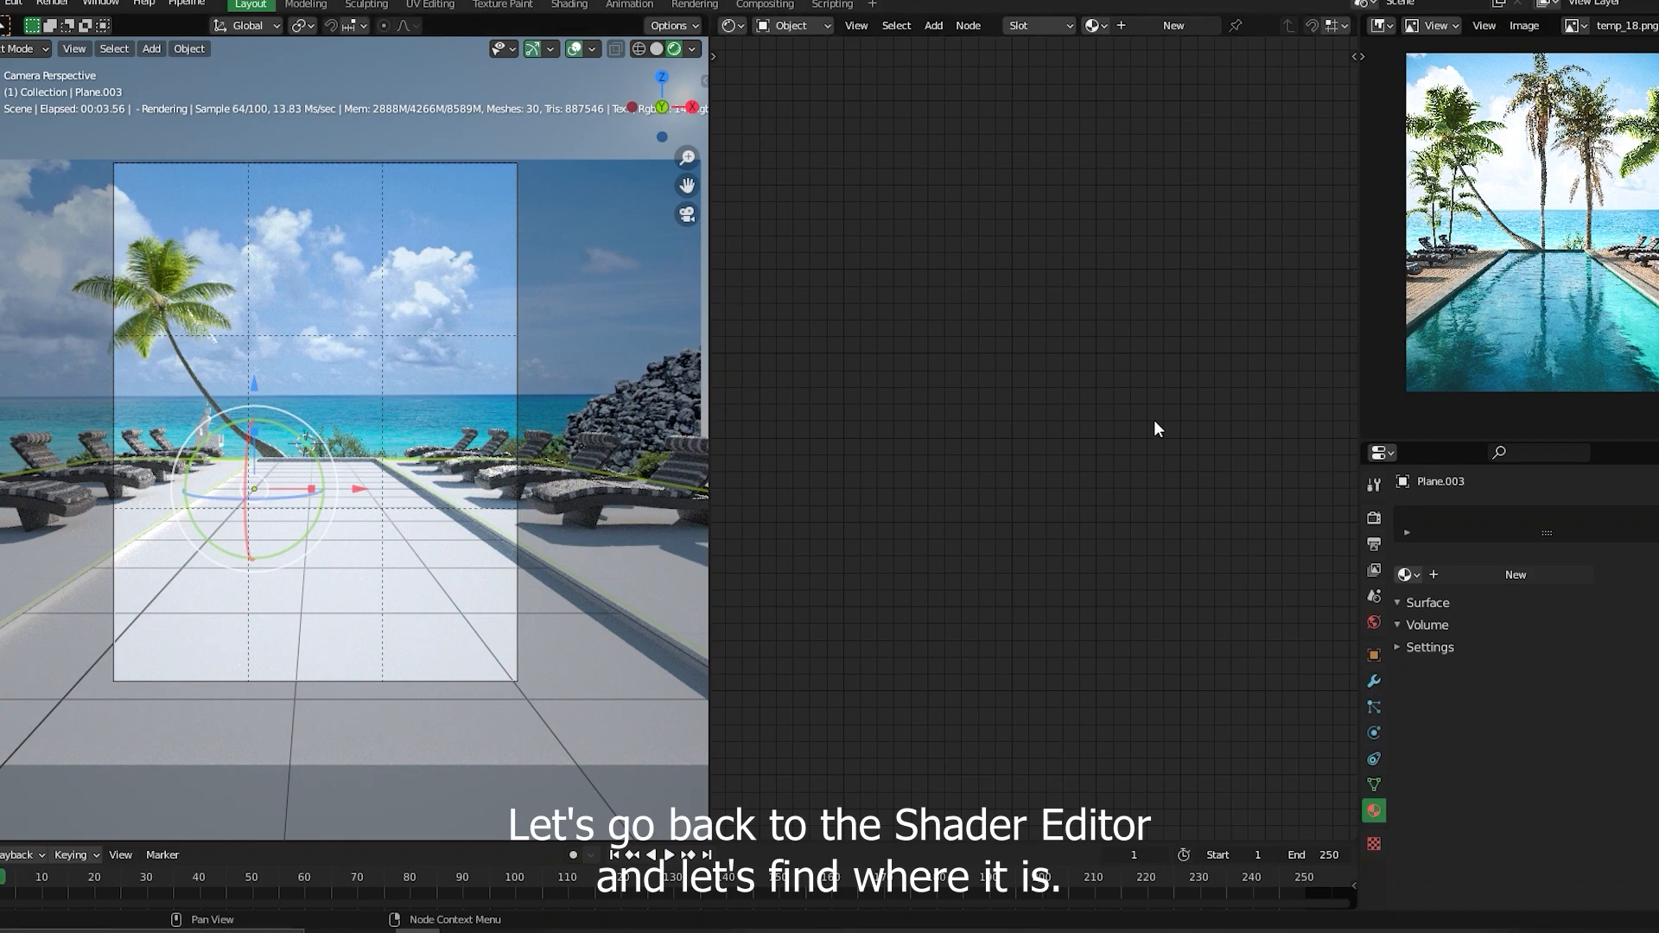
click(1488, 578)
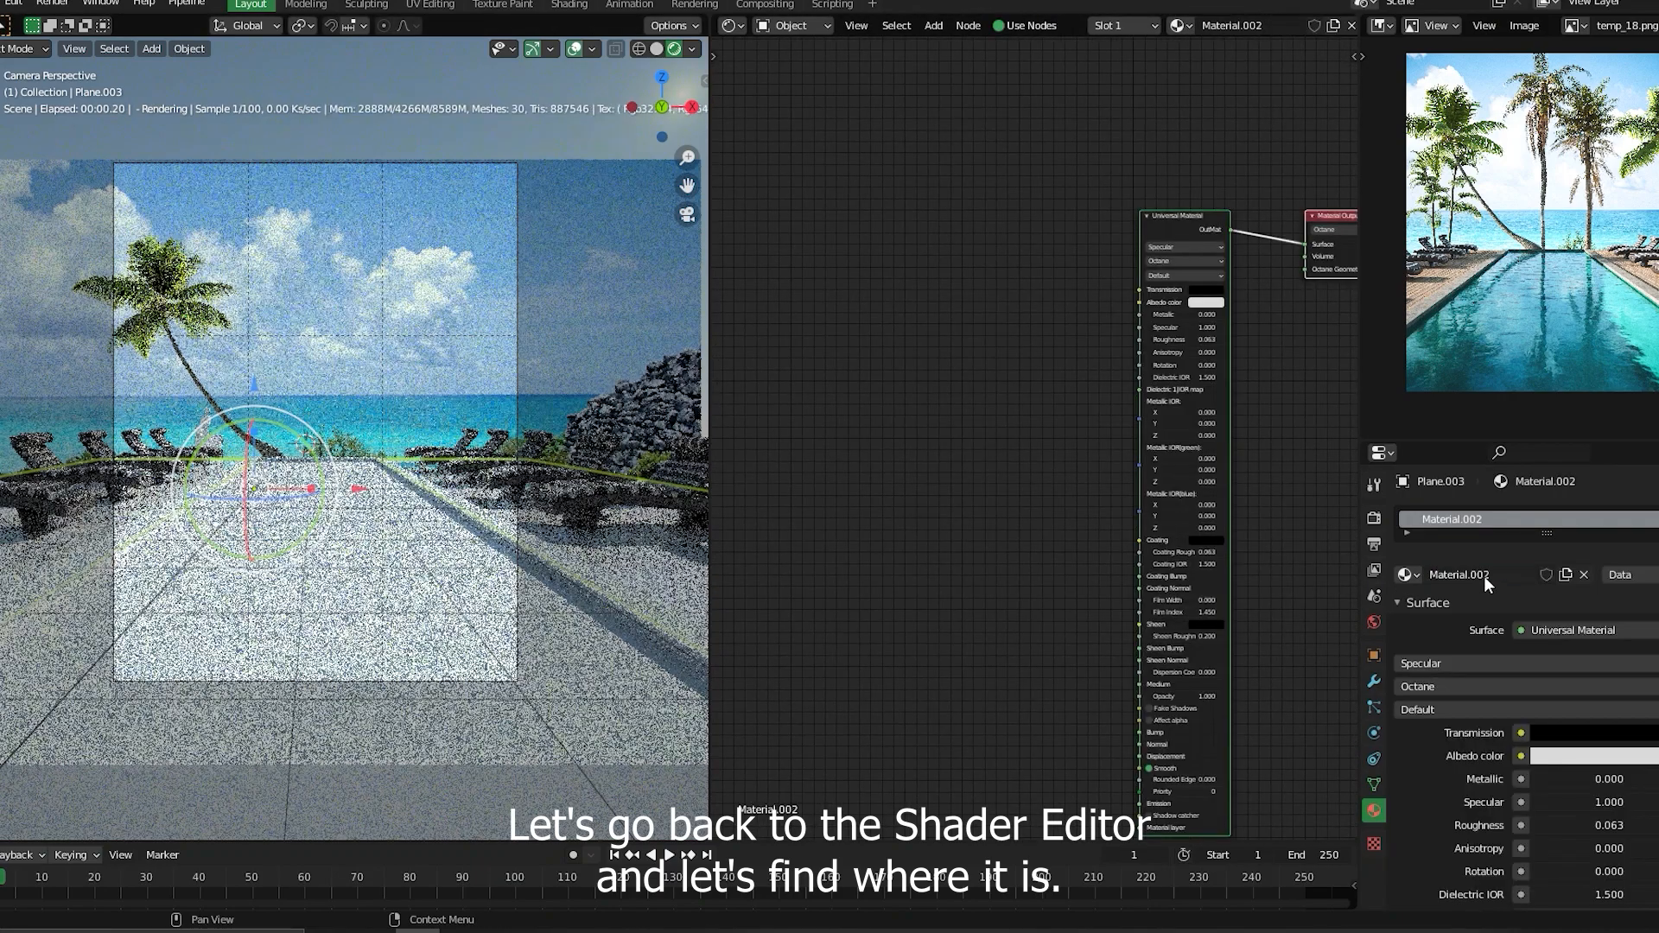
click(1408, 575)
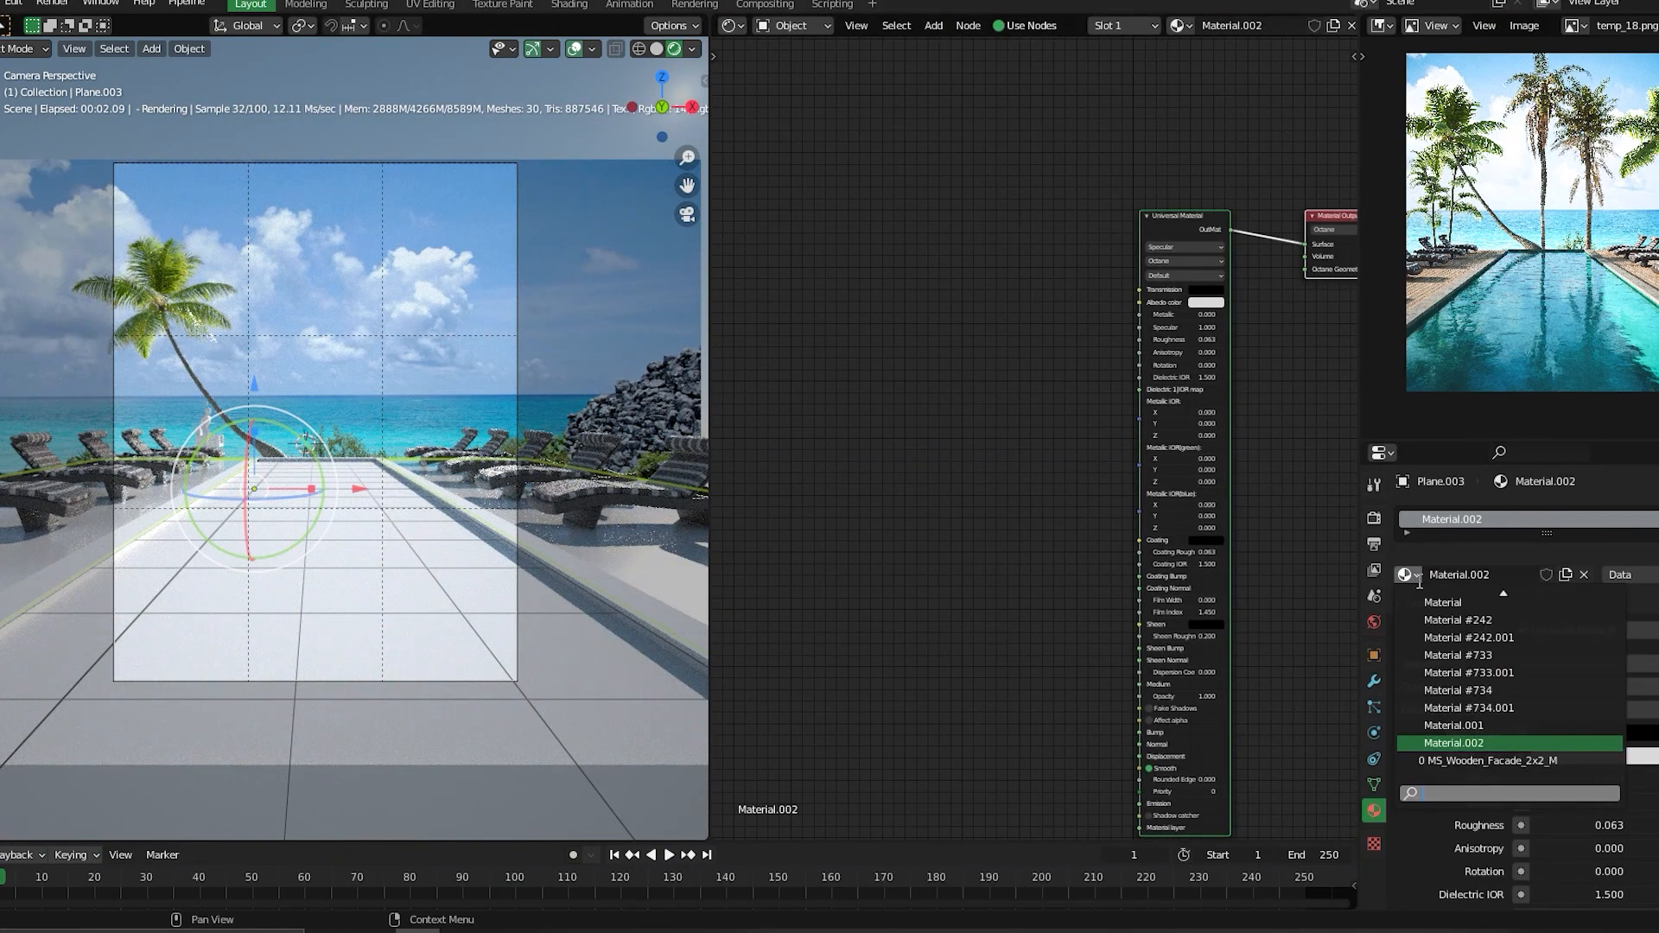
click(1478, 761)
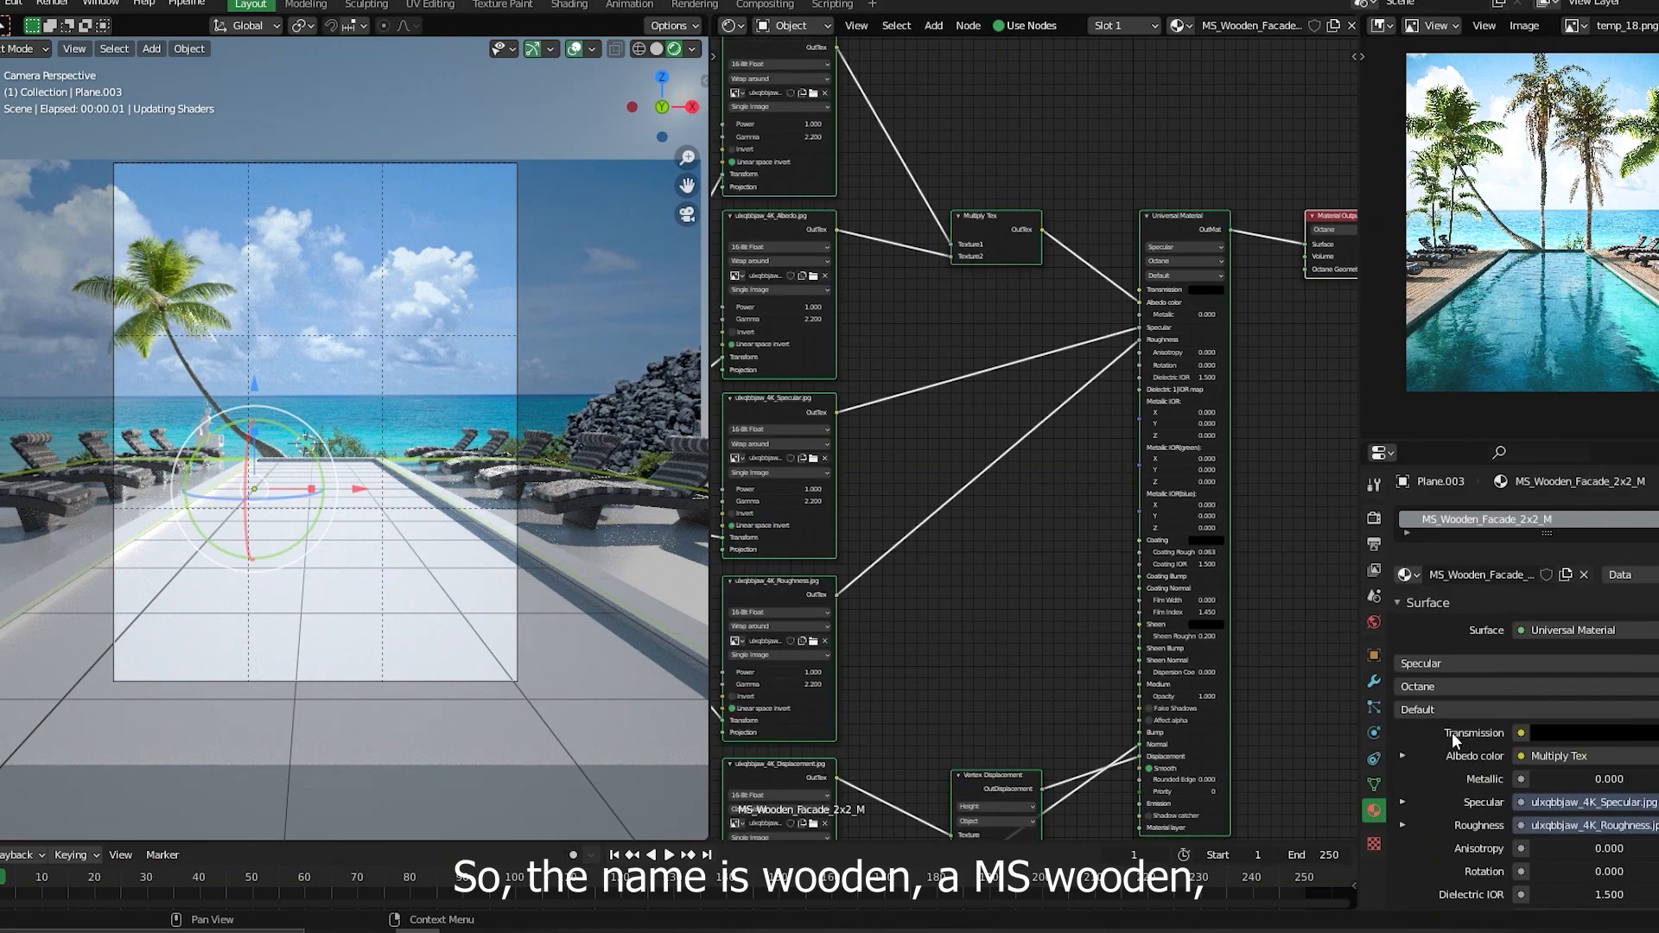
- Replace the Vertex Displacement node in the wooden facade material with a Texture Displacement node beside the displacement image
middle_drag(1002, 615, 982, 560)
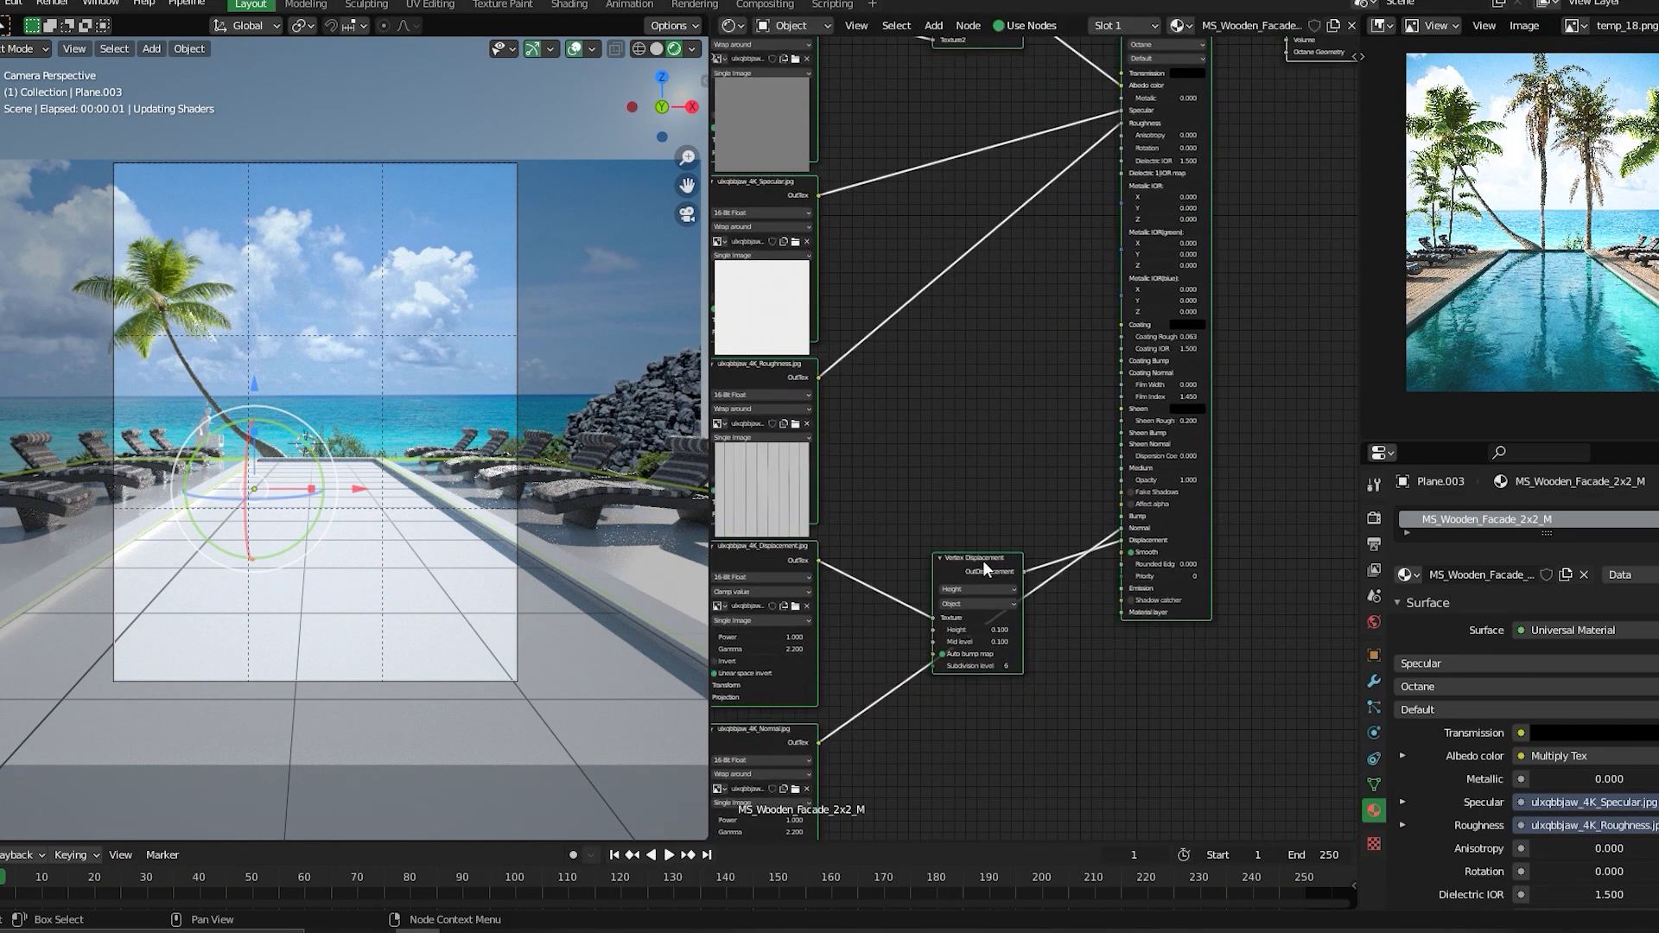
click(981, 559)
key(Delete)
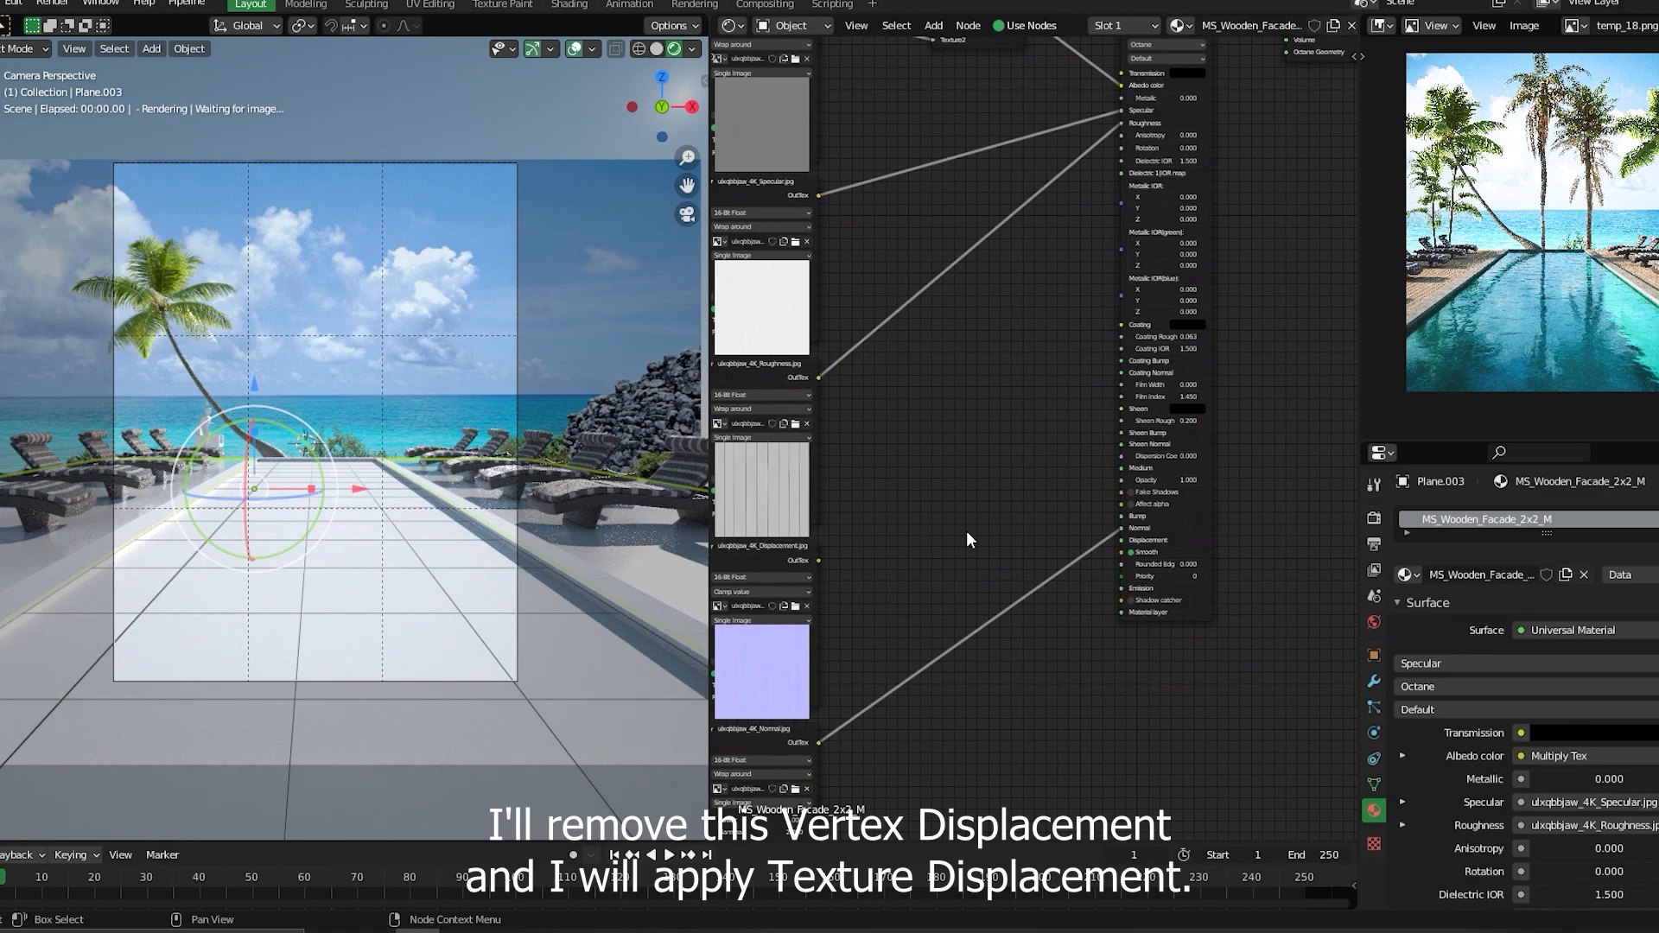
key(shift+a)
click(967, 534)
text(di)
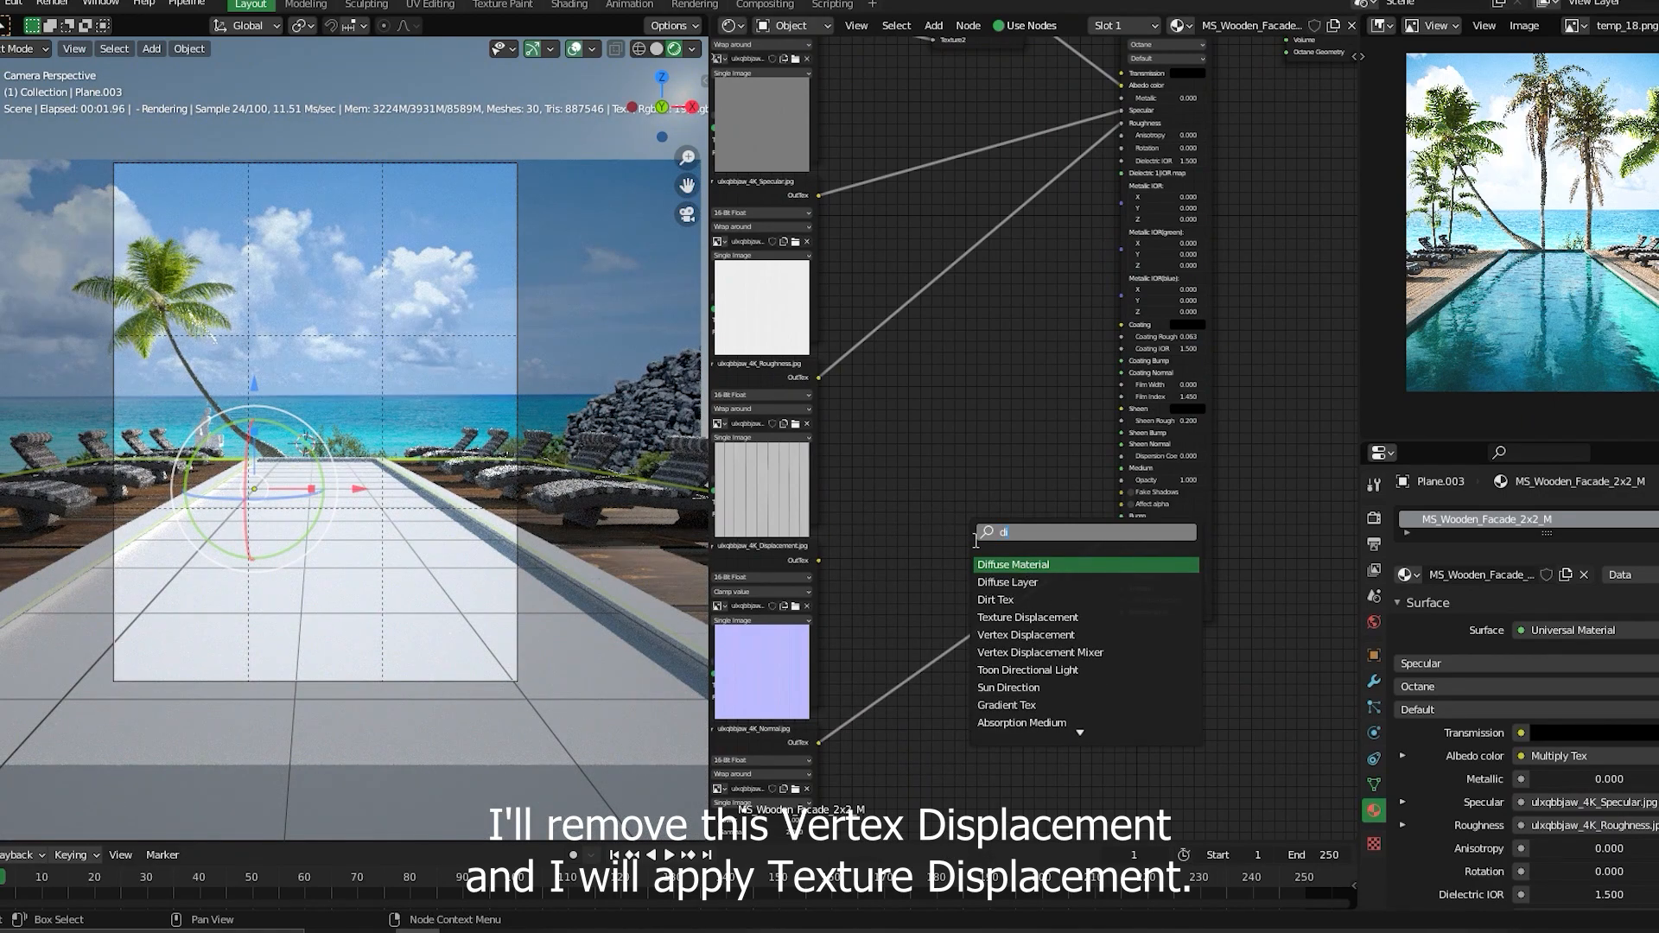
text(s)
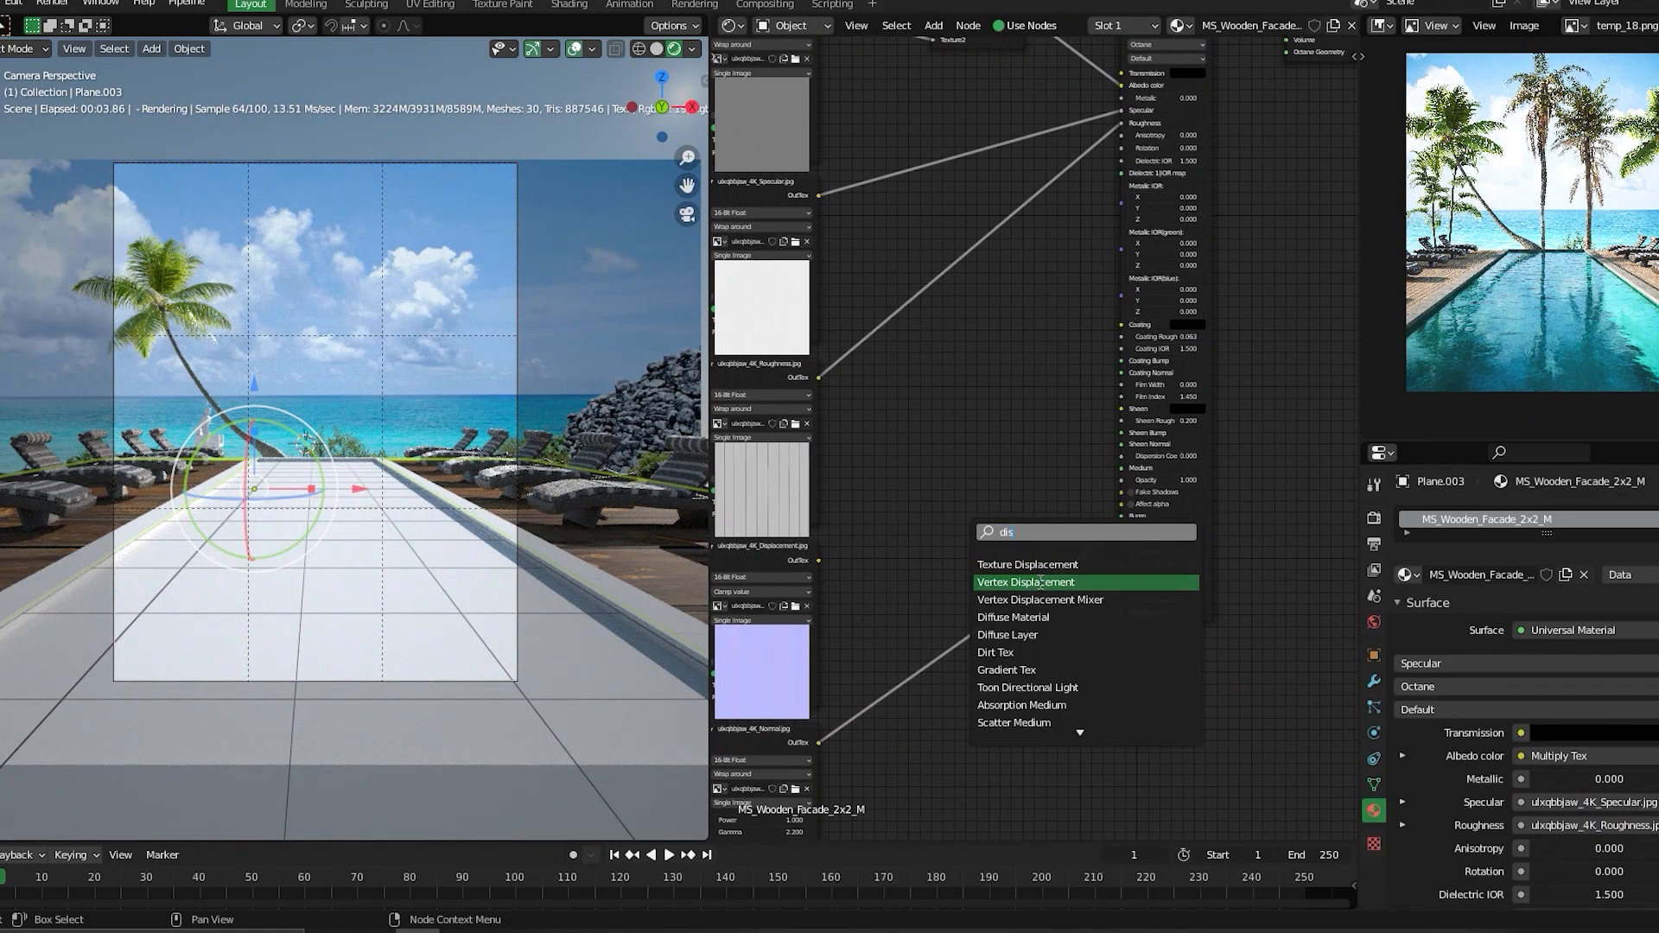
key(Return)
click(973, 489)
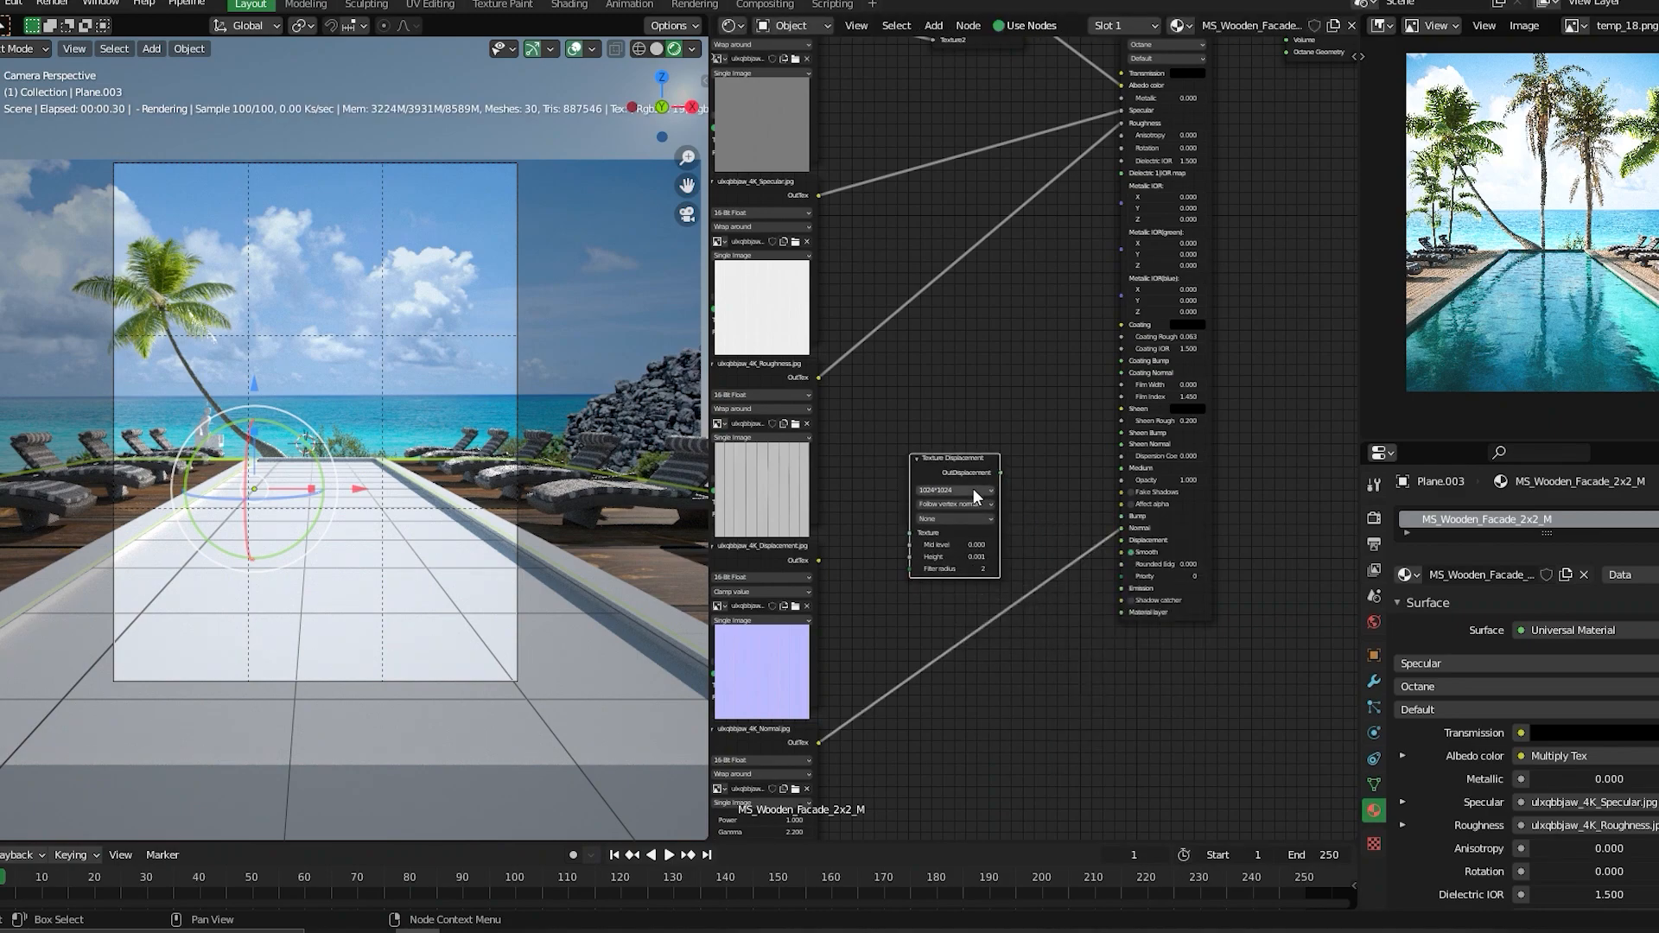
drag(952, 472, 969, 473)
- Feed the displacement image into the Texture Displacement node and set its level of detail to 4096*4096 and mid level to 0.5
drag(818, 560, 937, 535)
scroll(579, 513, up, 5)
scroll(1027, 459, up, 2)
click(970, 405)
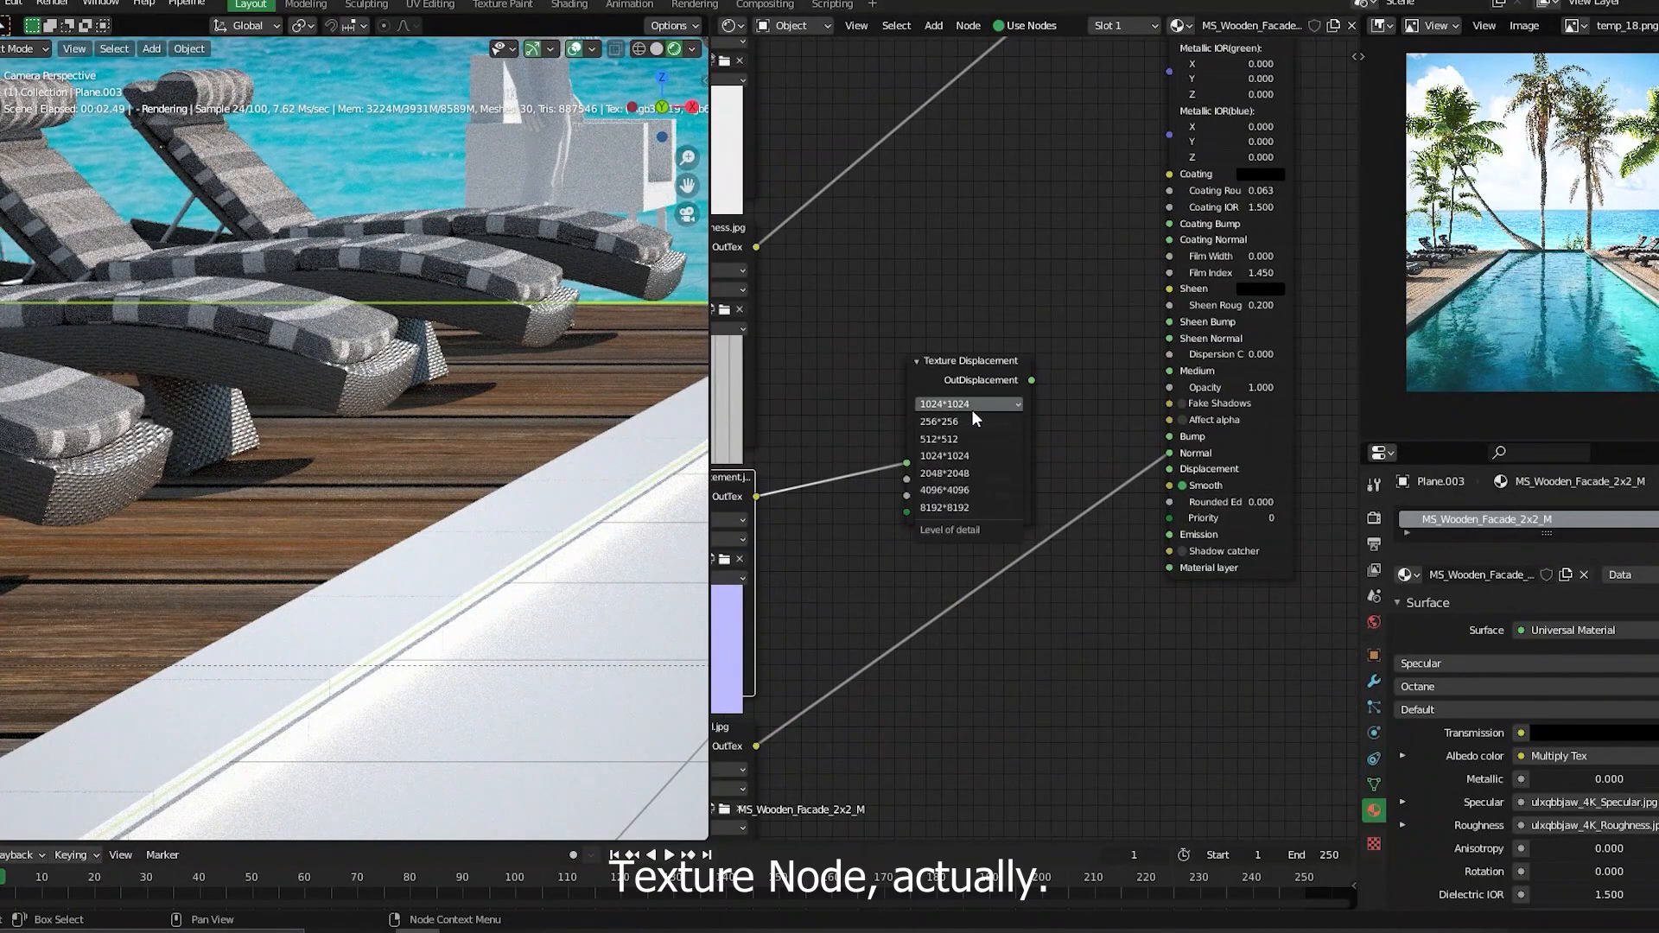
click(967, 490)
click(1011, 480)
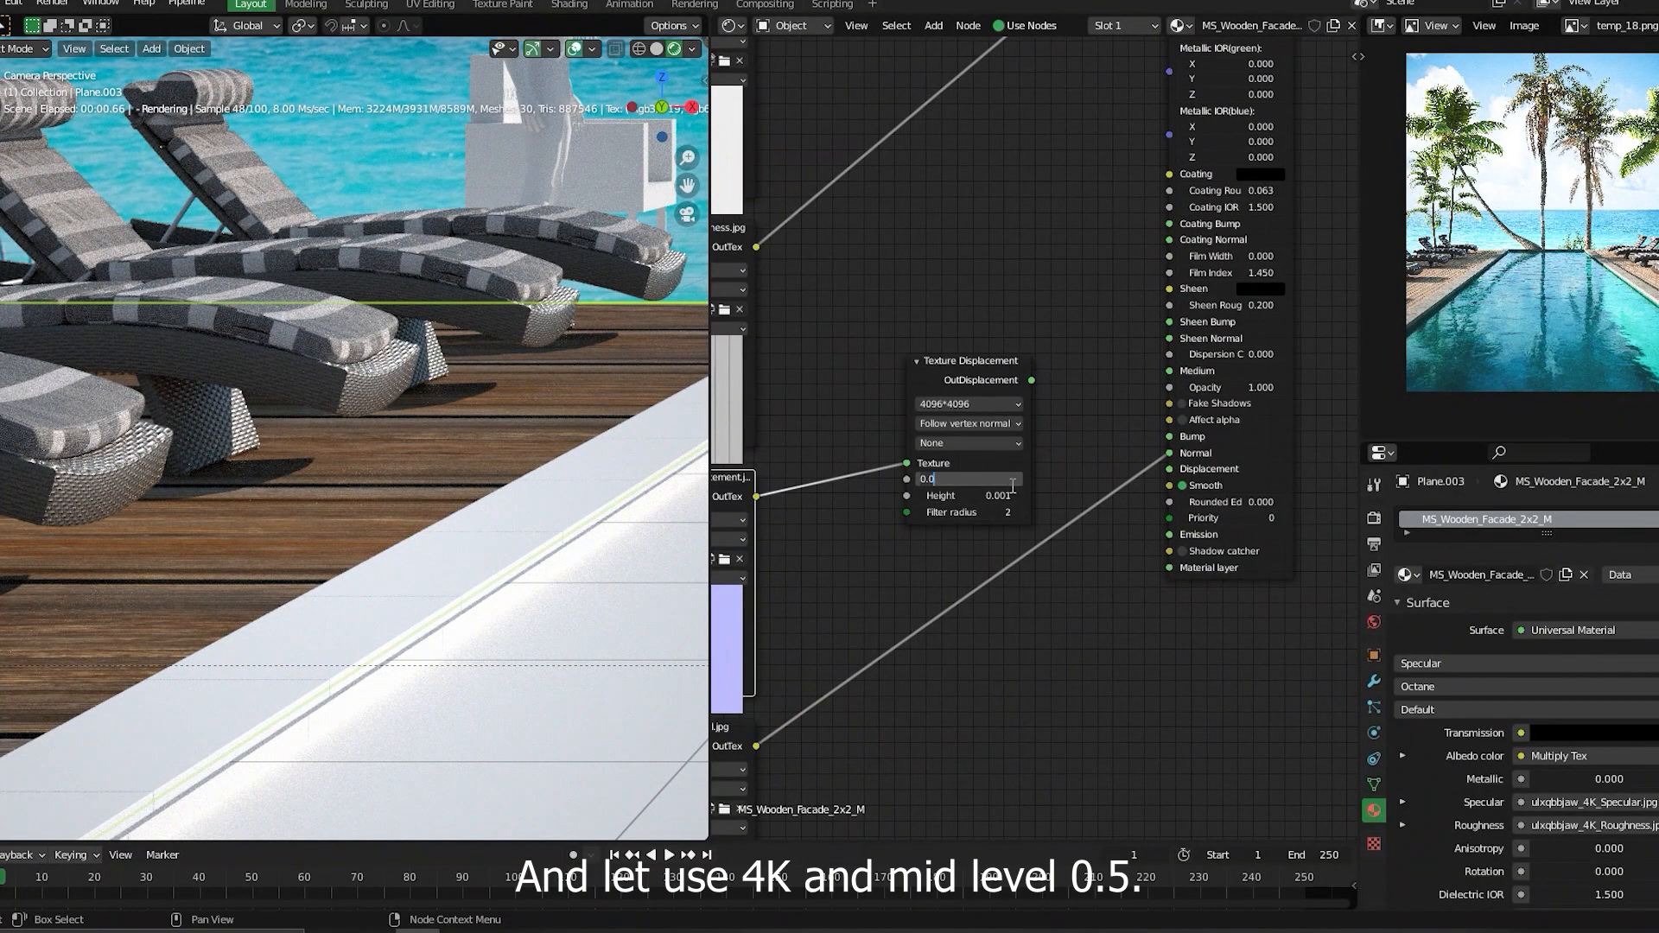
text(0.5)
key(Return)
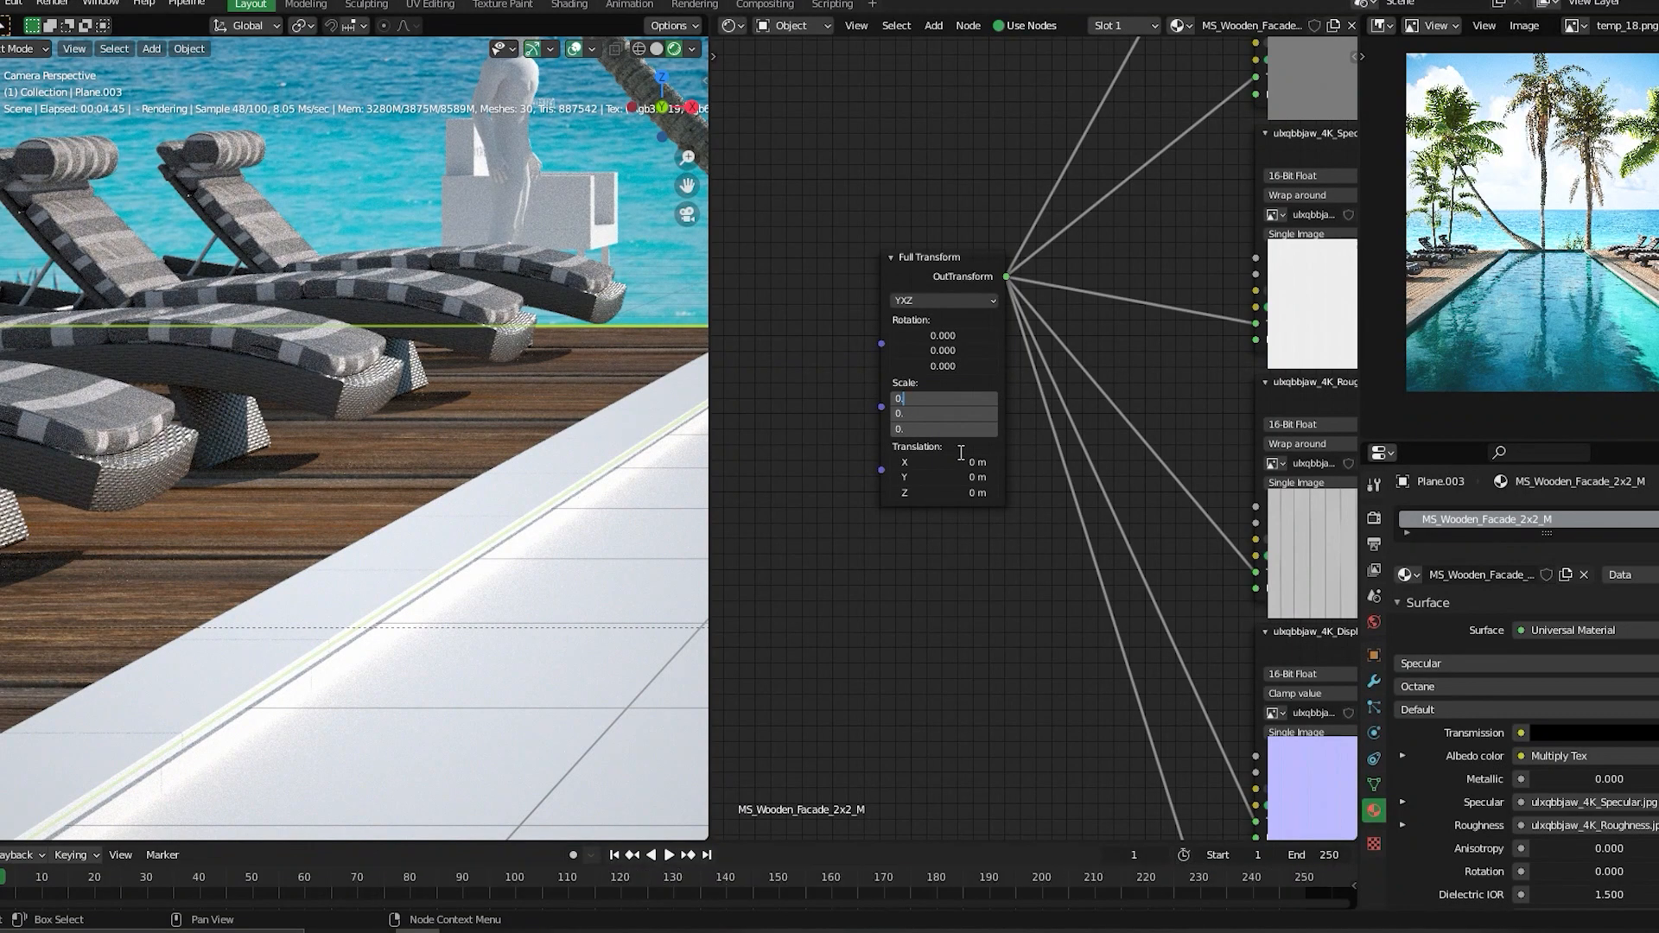
- Try uniform texture scales of 0.1, 0.3 and 0.25 in the Full Transform node
text(1)
key(Return)
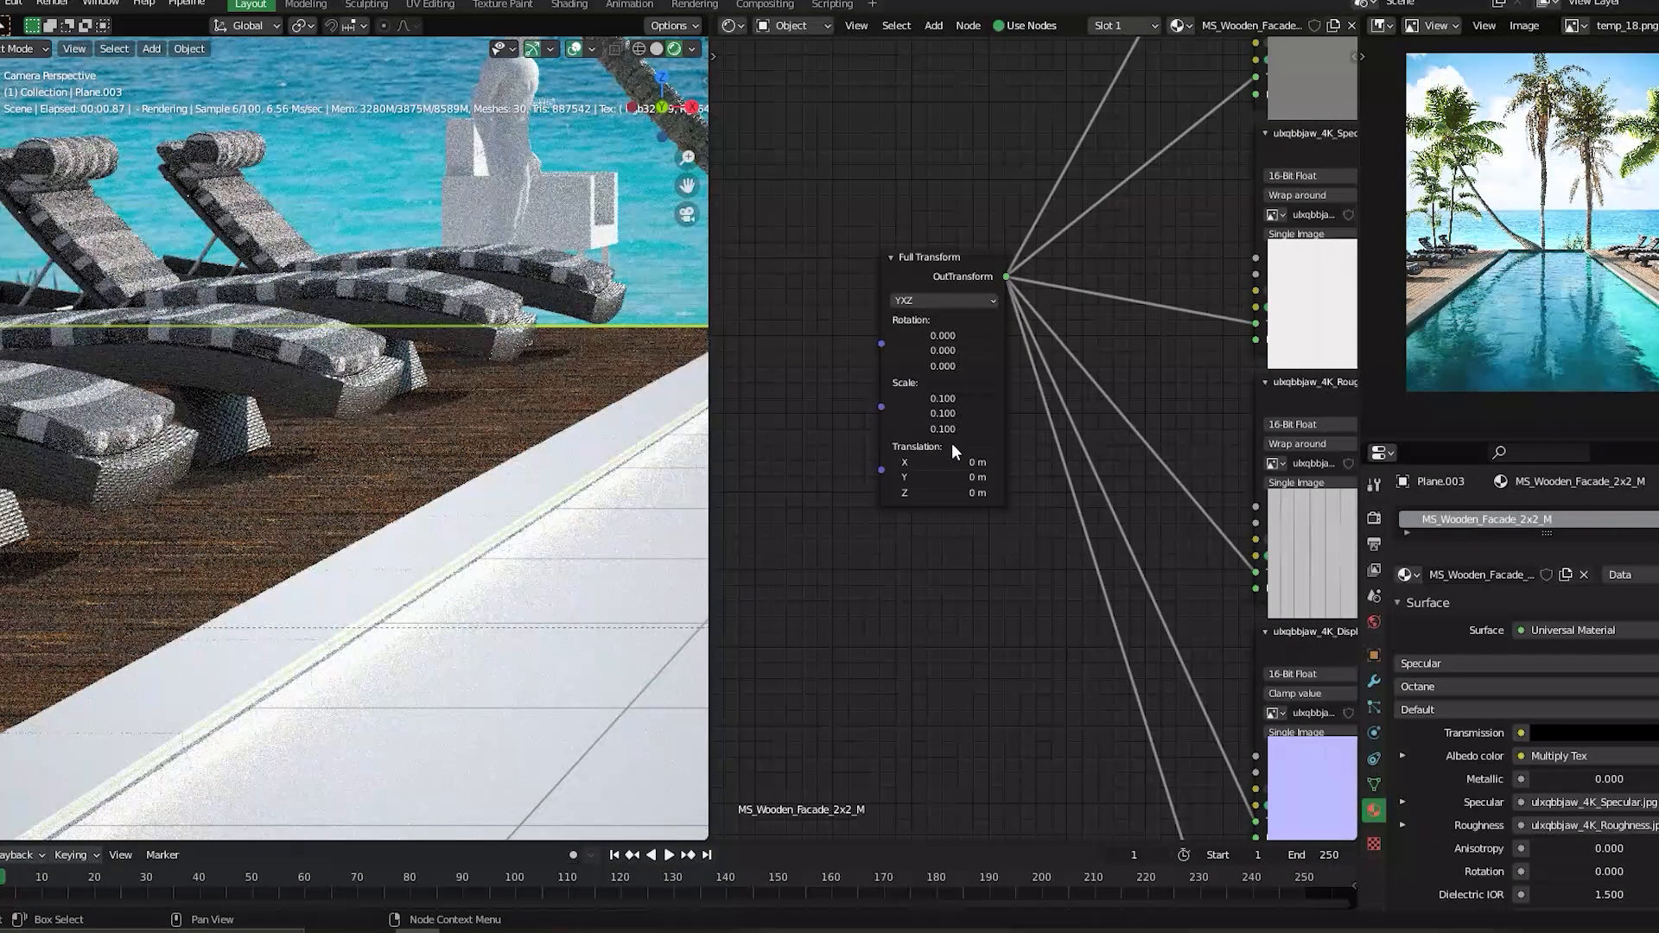
drag(944, 399, 959, 430)
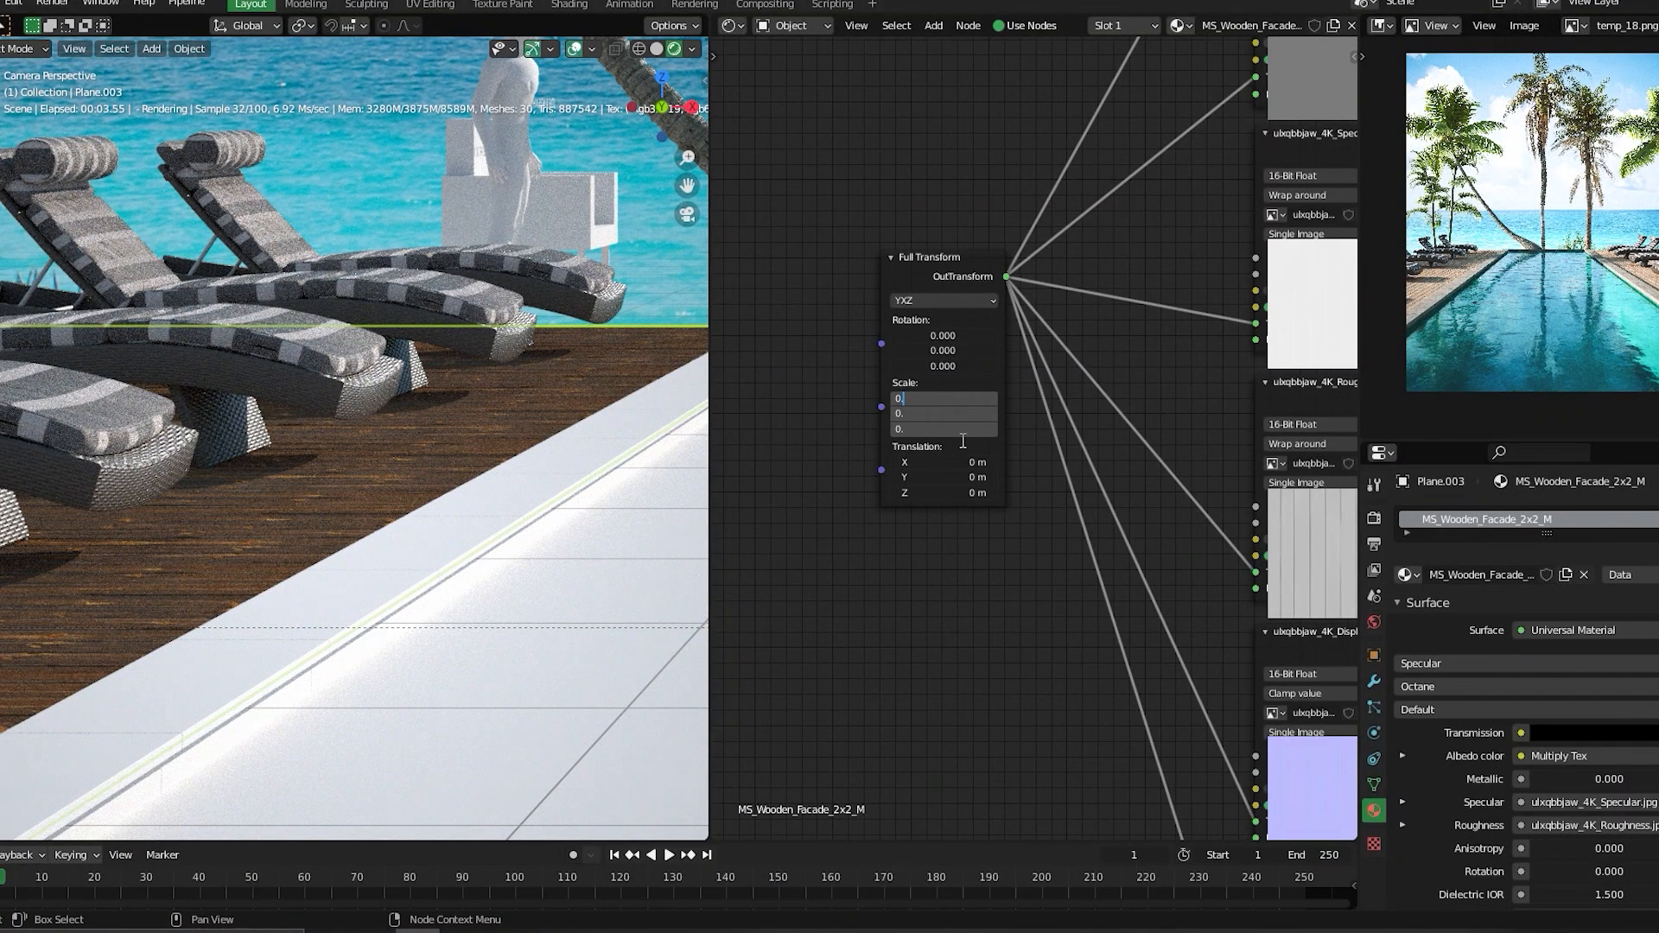
text(3)
key(Return)
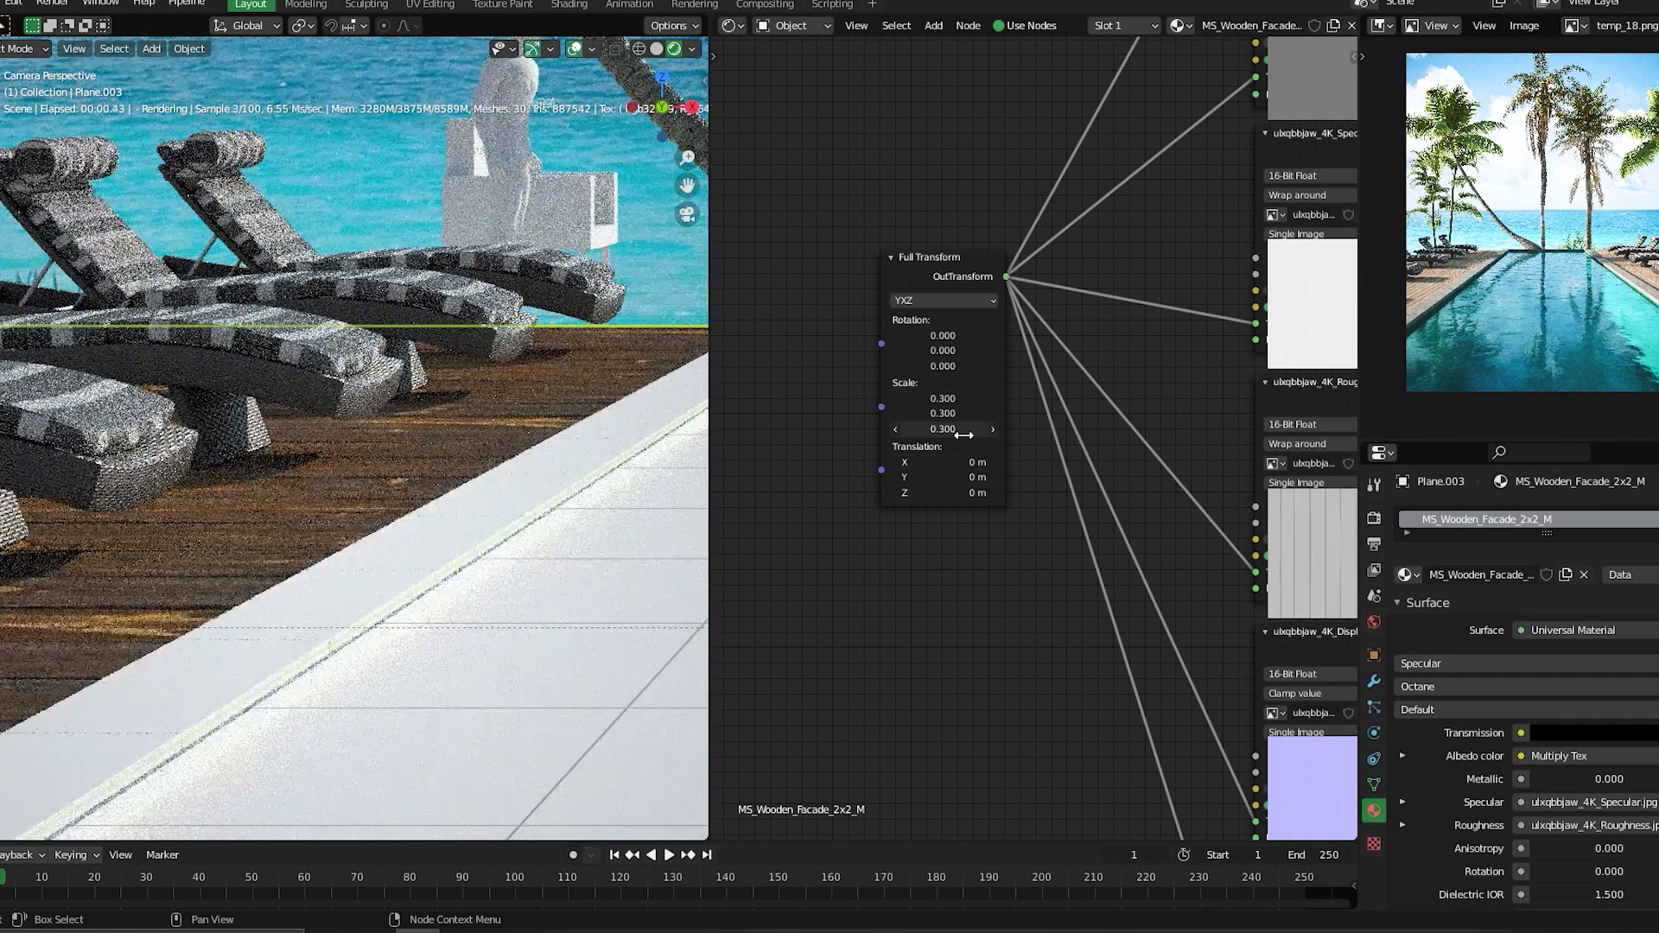
drag(944, 398, 959, 429)
text(0.25)
key(Return)
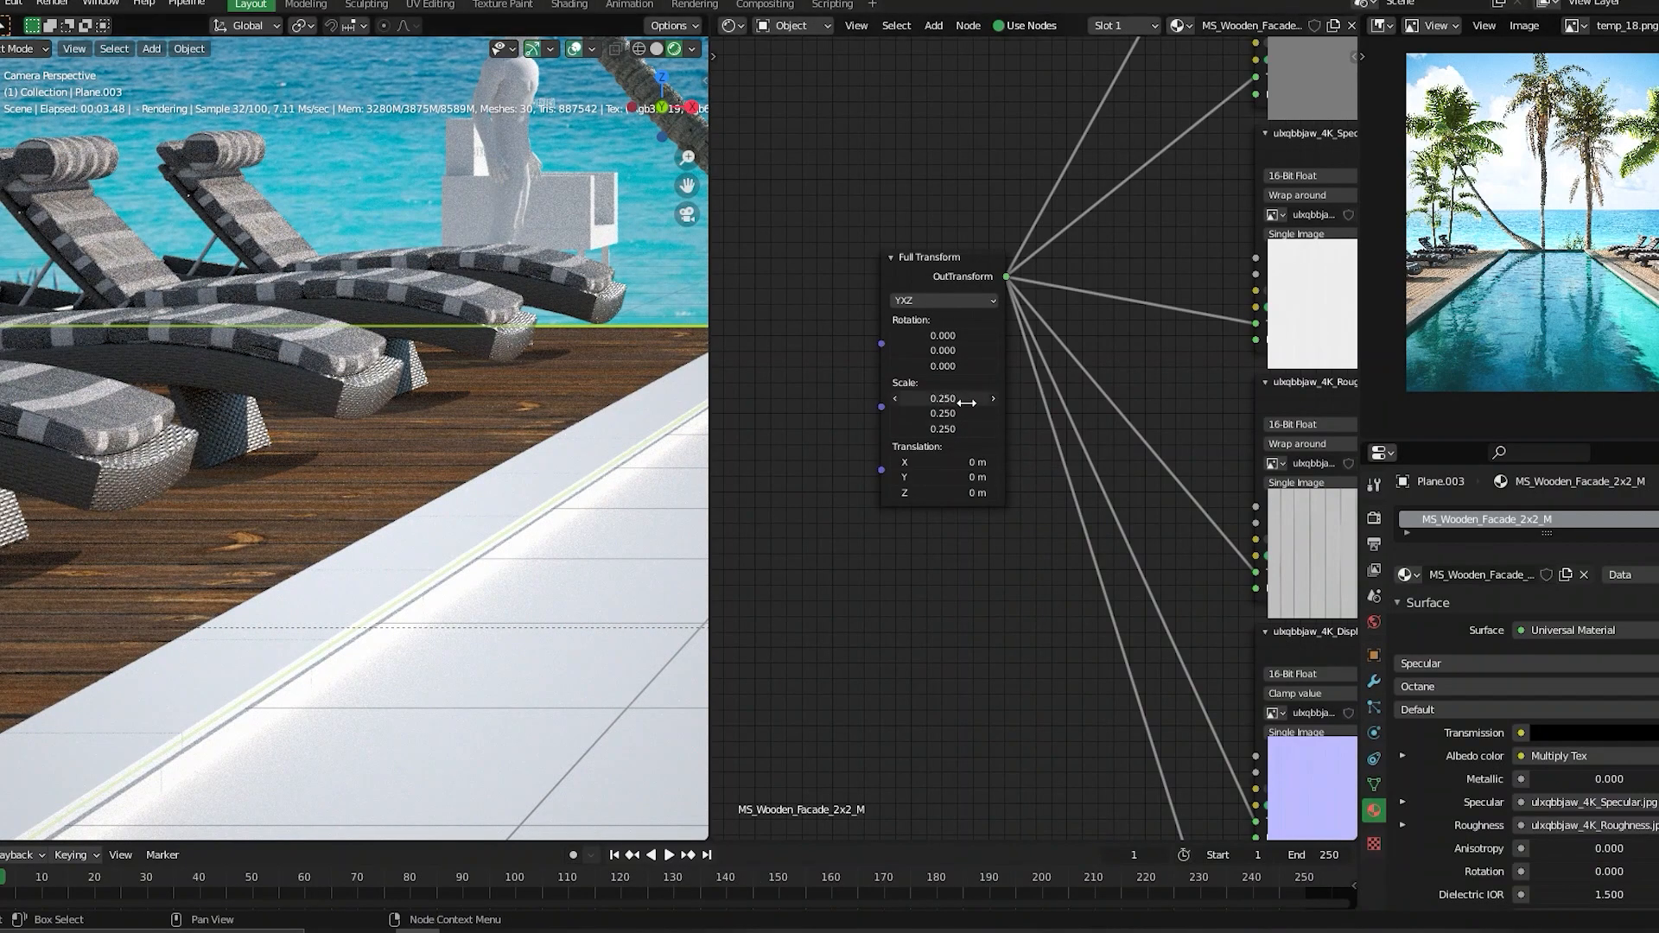
- Set the Full Transform node's scale to 0.2 on all three axes
drag(943, 399, 957, 431)
text(0.2)
key(Return)
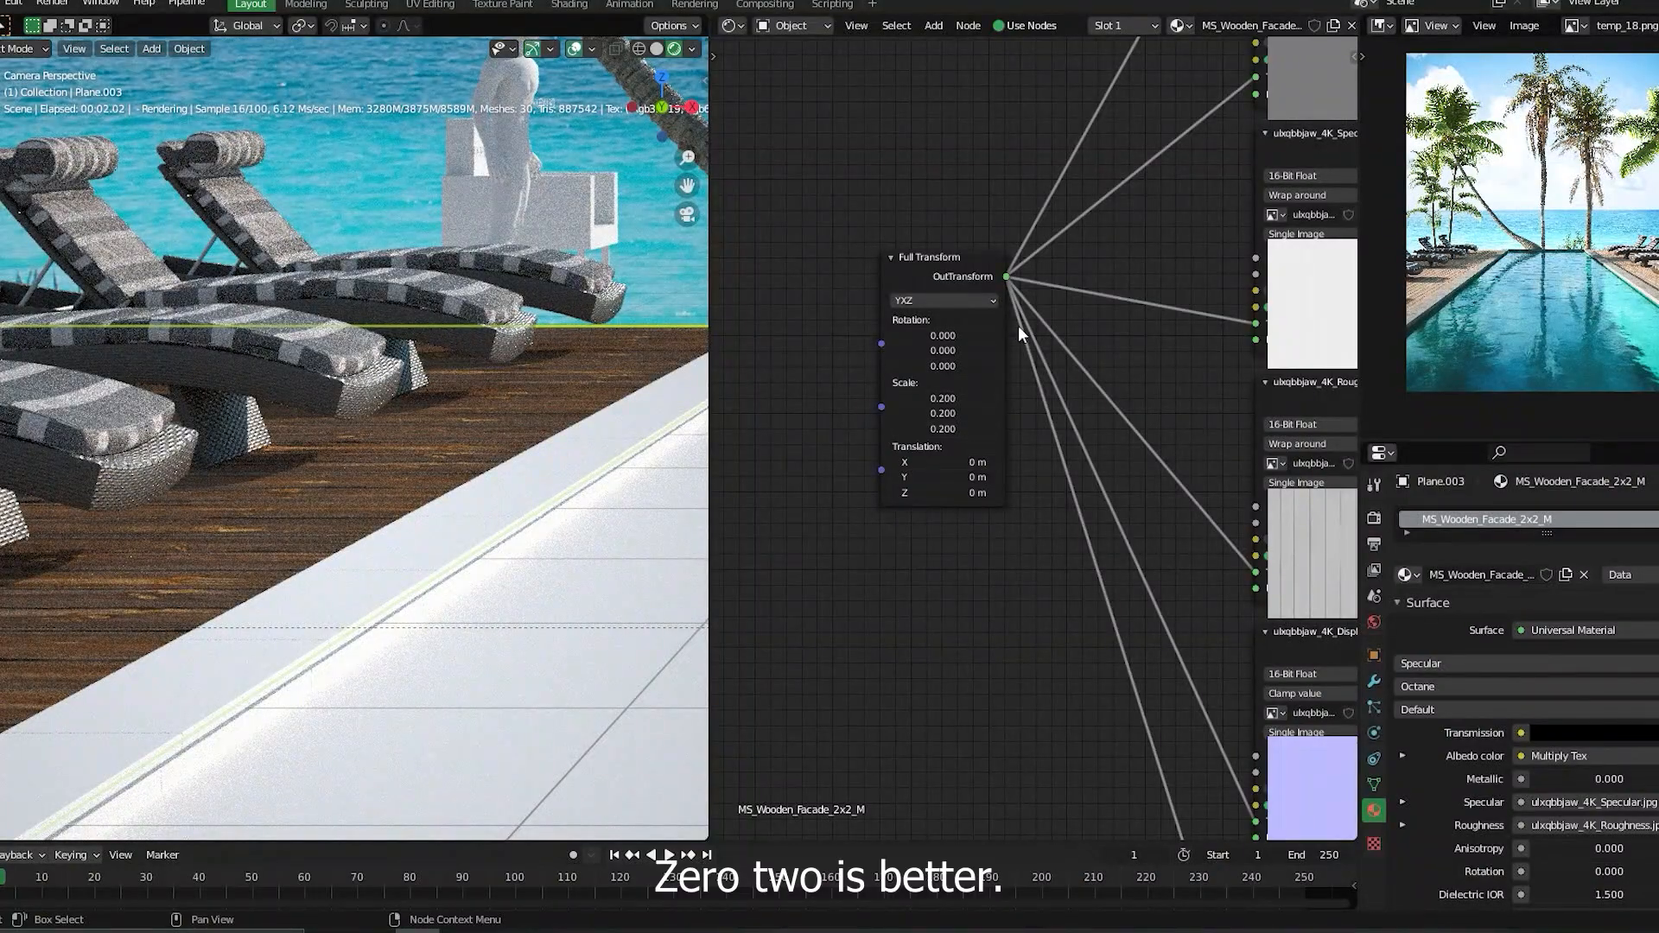
- Move the albedo image node to uncover its settings and lower its gamma, trying 1.2 before settling on 1.1
middle_drag(1051, 299, 811, 455)
middle_drag(1090, 337, 1046, 579)
click(1027, 289)
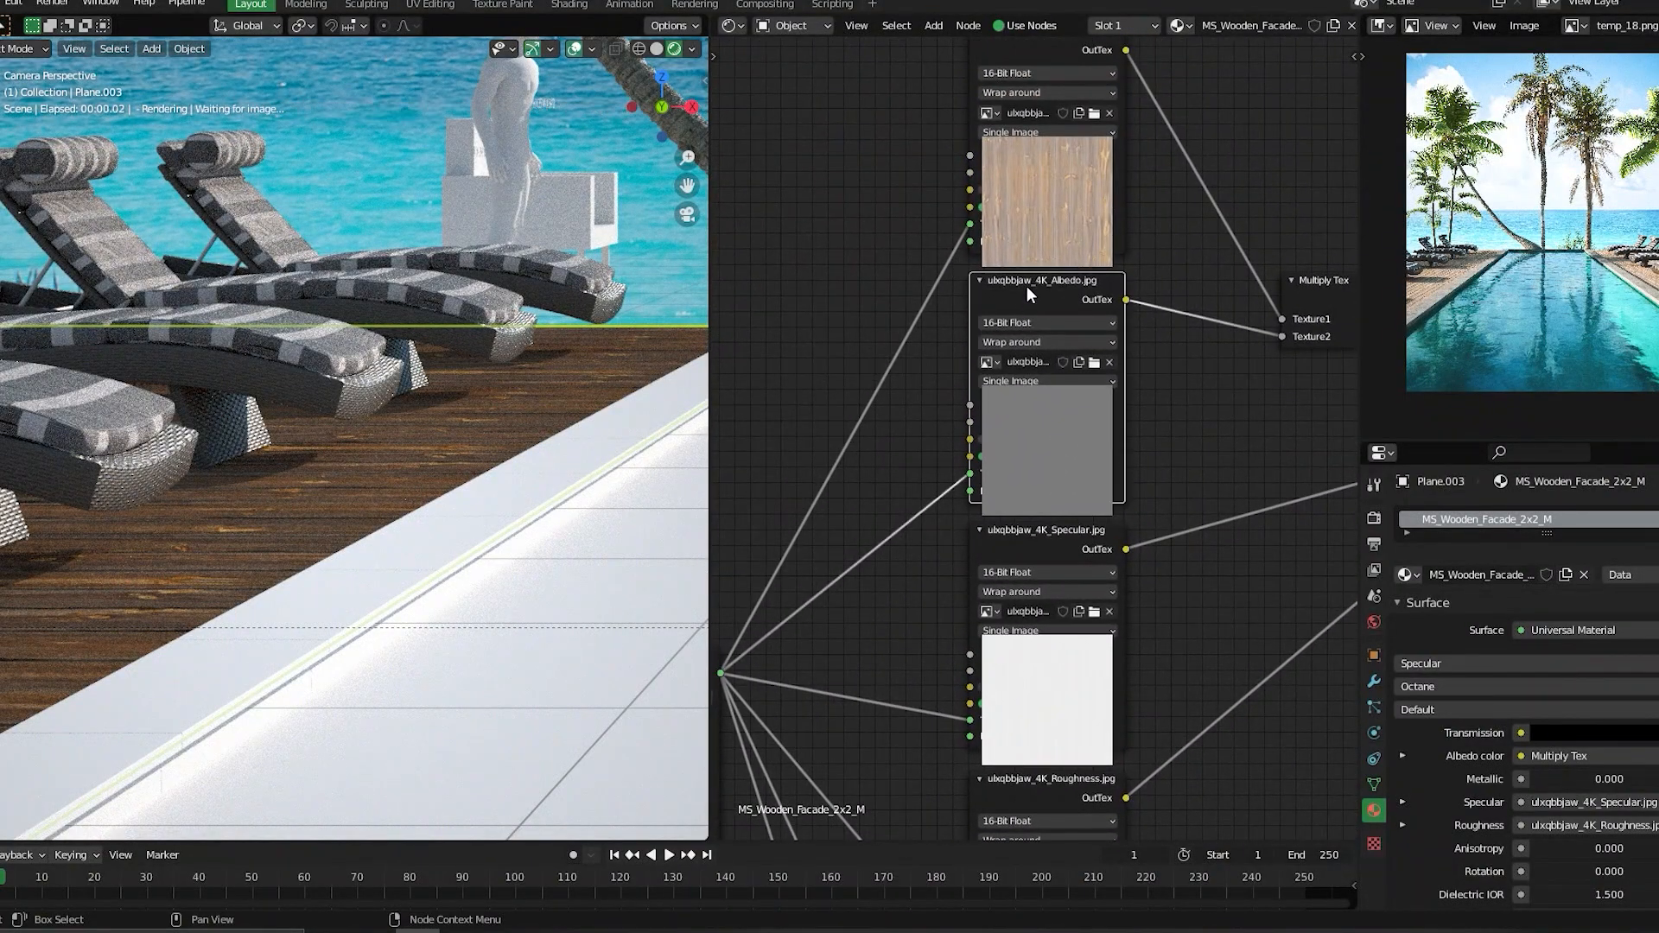
drag(1048, 298, 1033, 207)
double_click(1037, 331)
text(1.2)
key(Return)
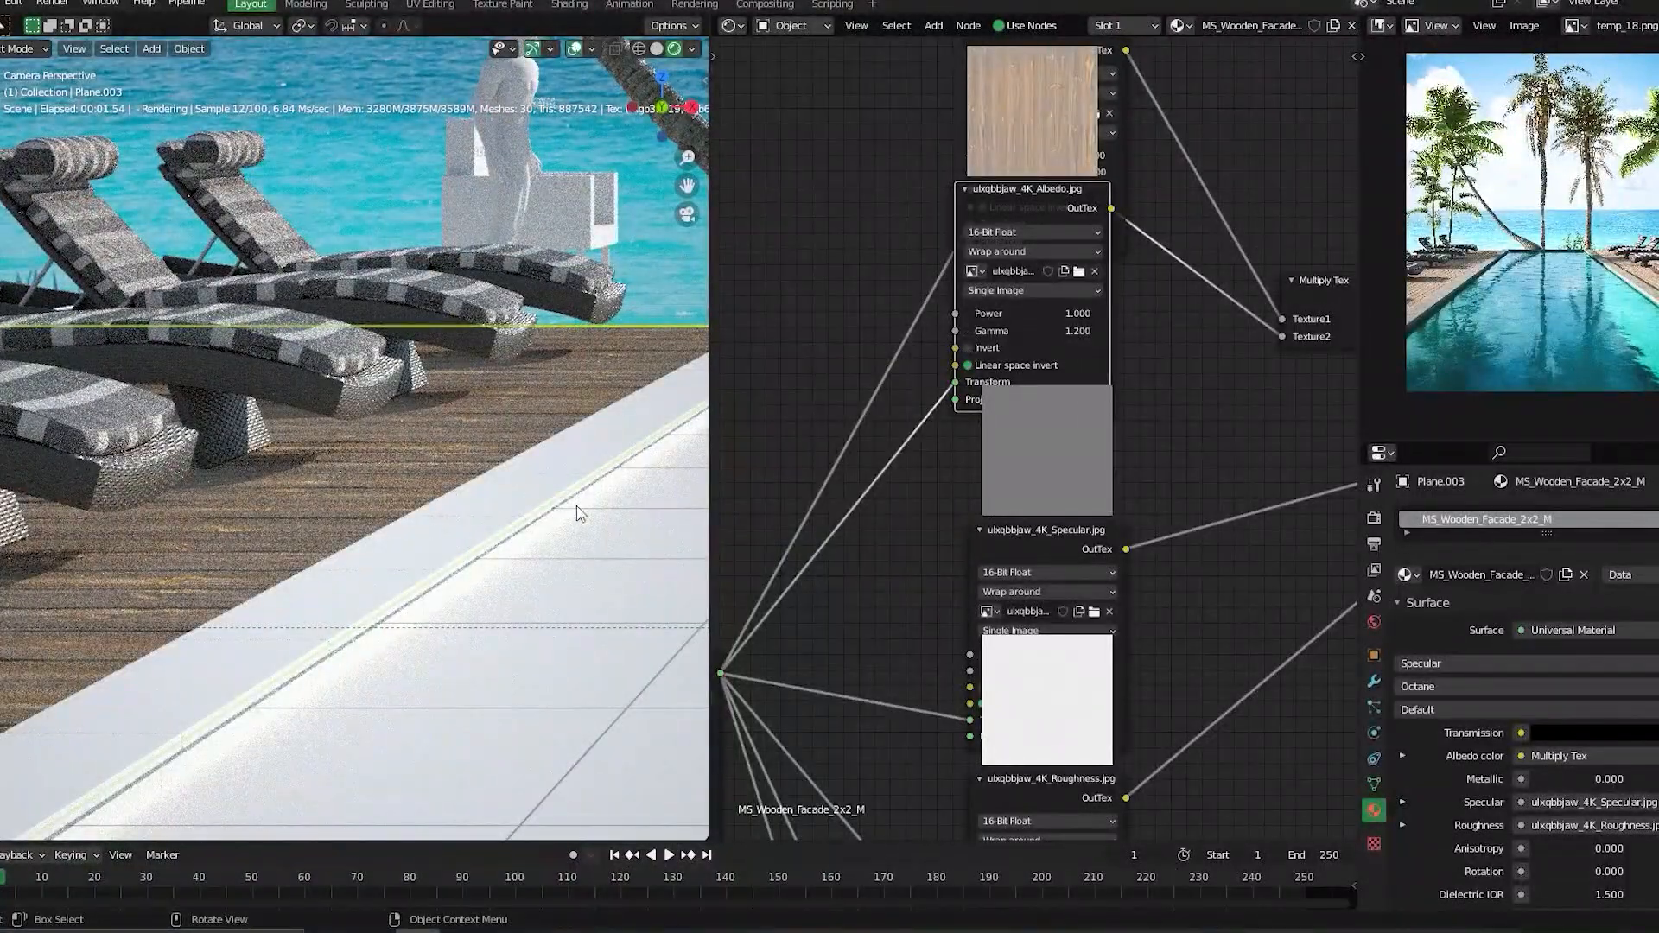
middle_drag(1089, 404, 1129, 406)
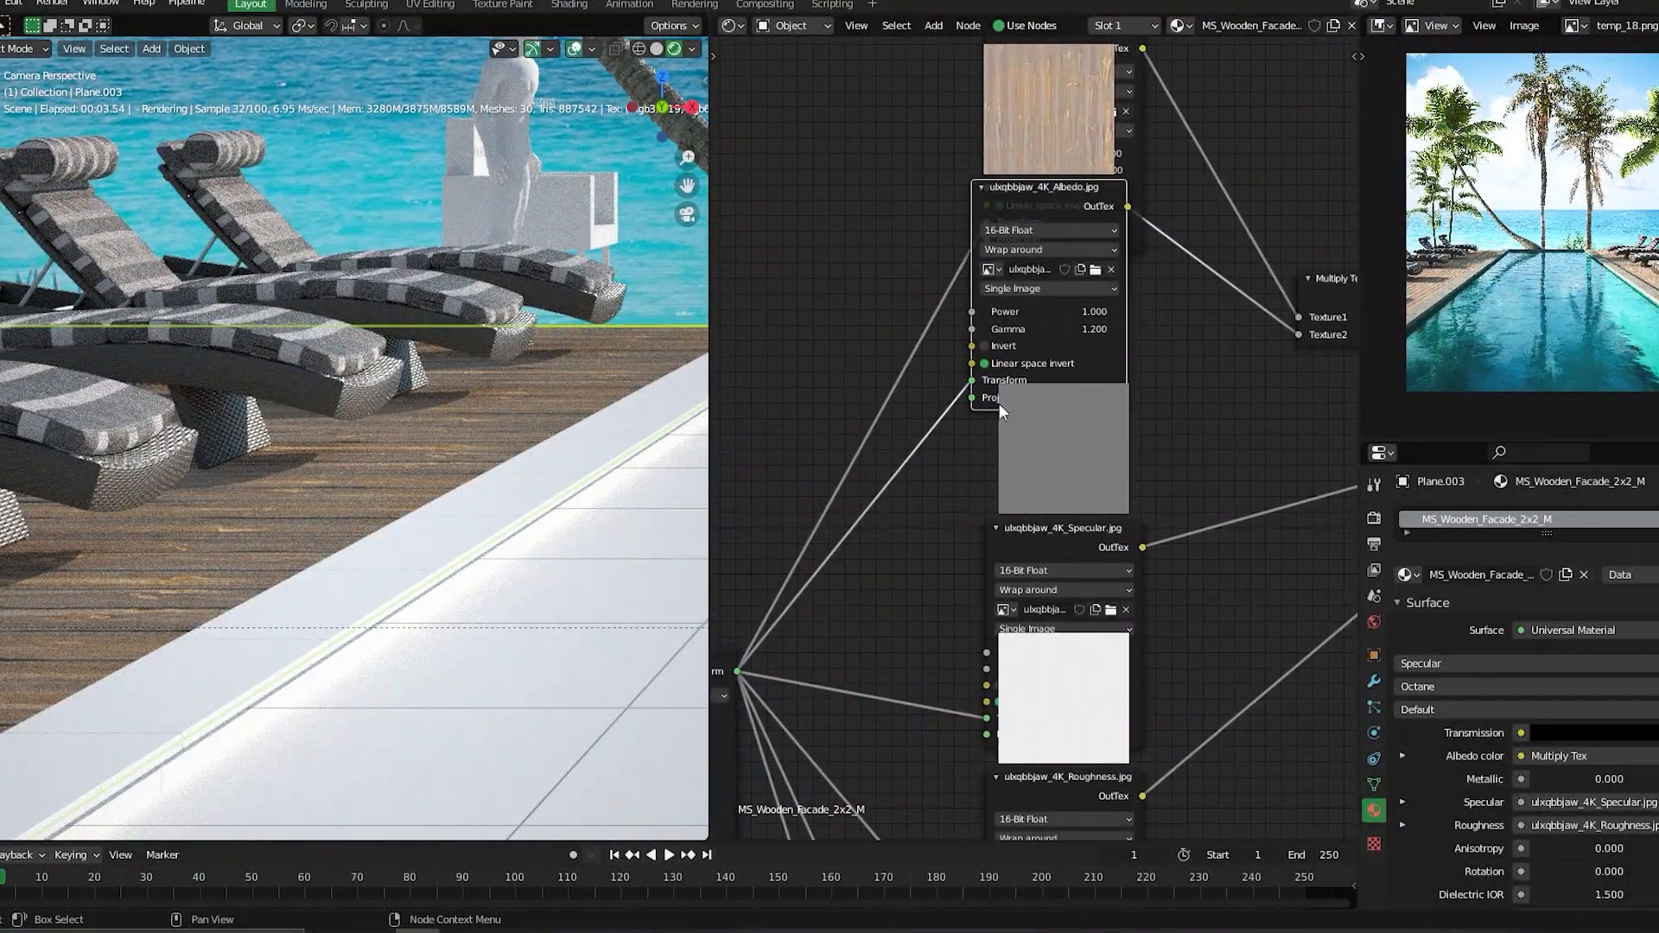
middle_drag(999, 403, 1063, 408)
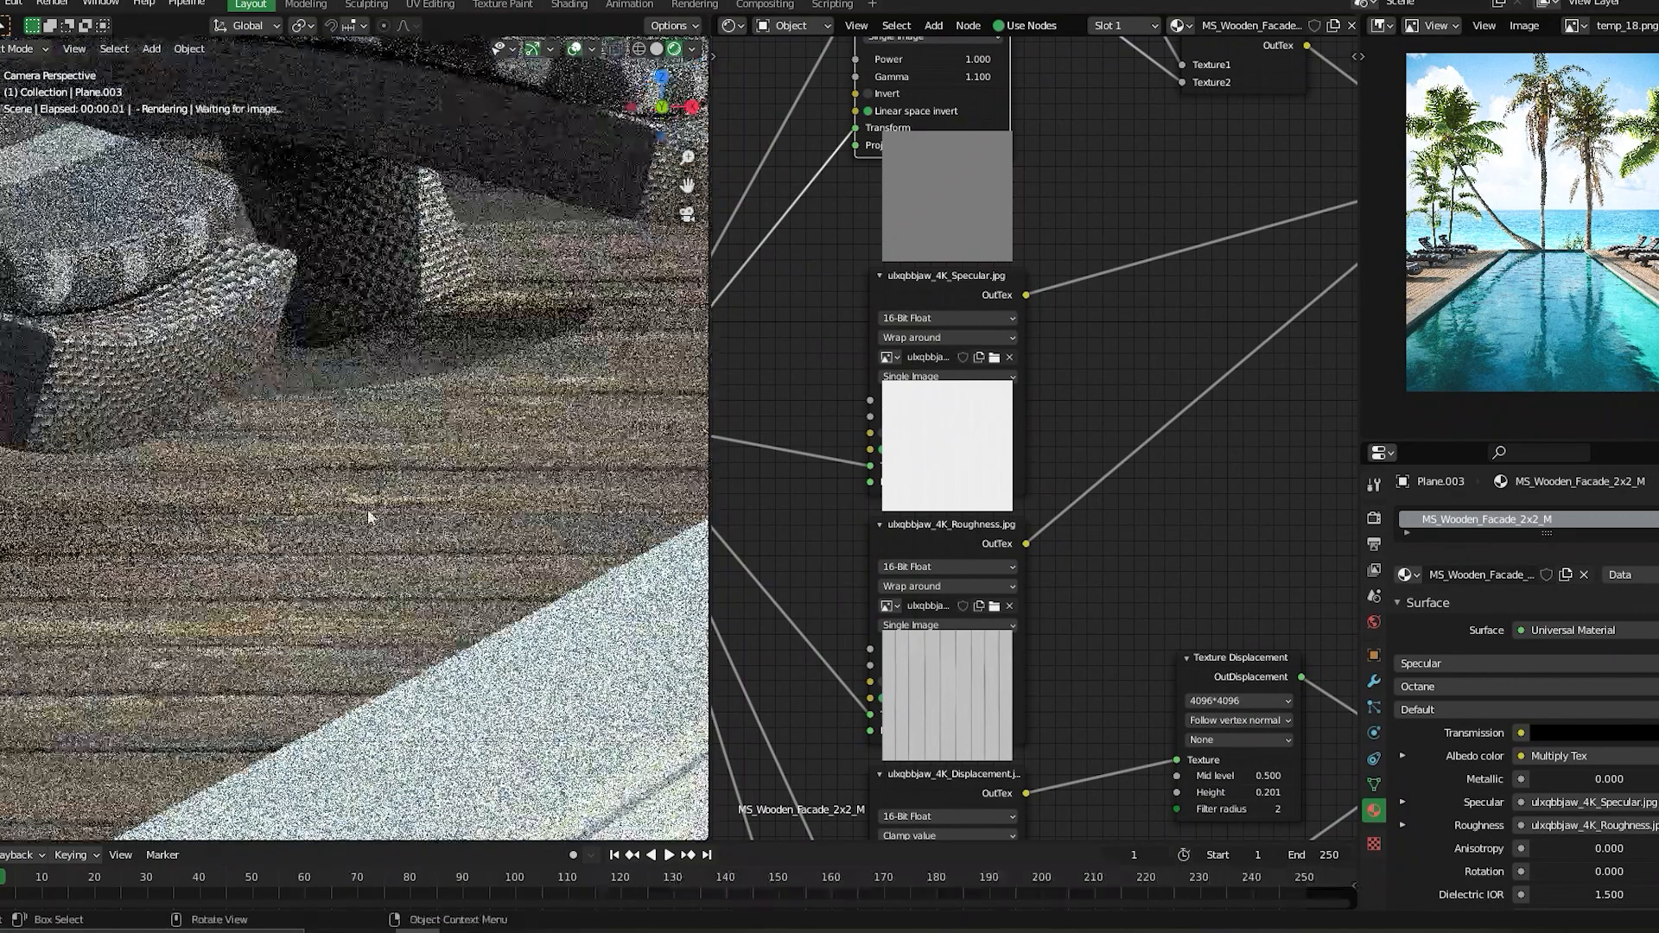
- Set the Texture Displacement node's height to 0.05 while viewing the deck planks up close
scroll(368, 517, up, 4)
middle_drag(1166, 709, 995, 385)
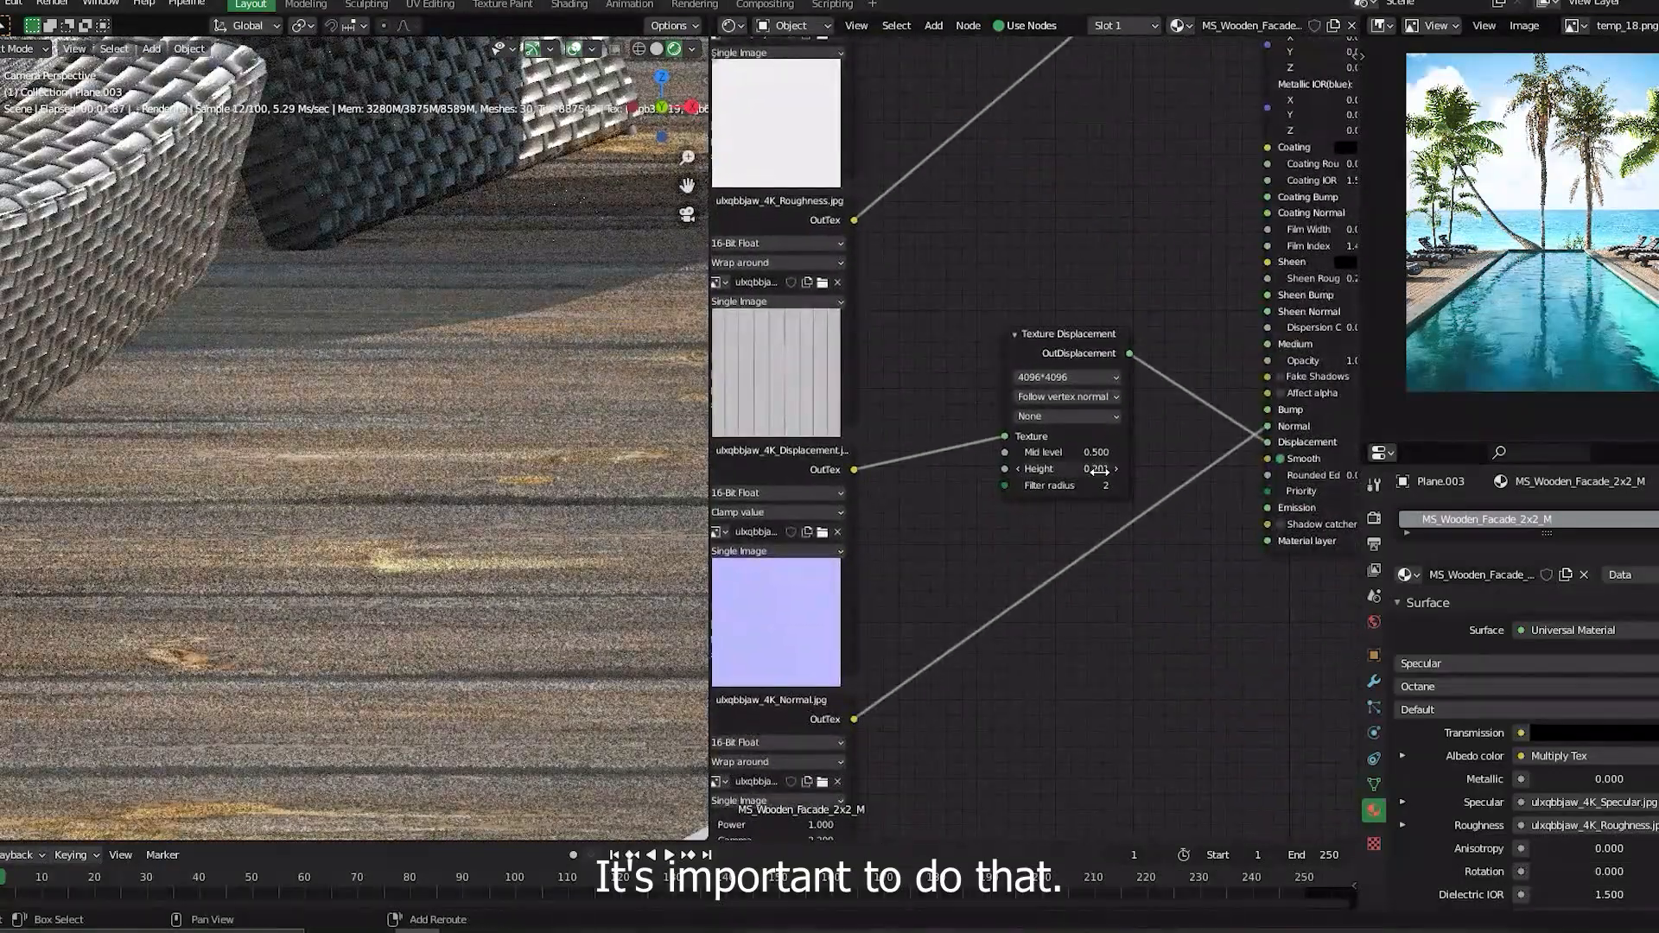
drag(1098, 471, 1074, 469)
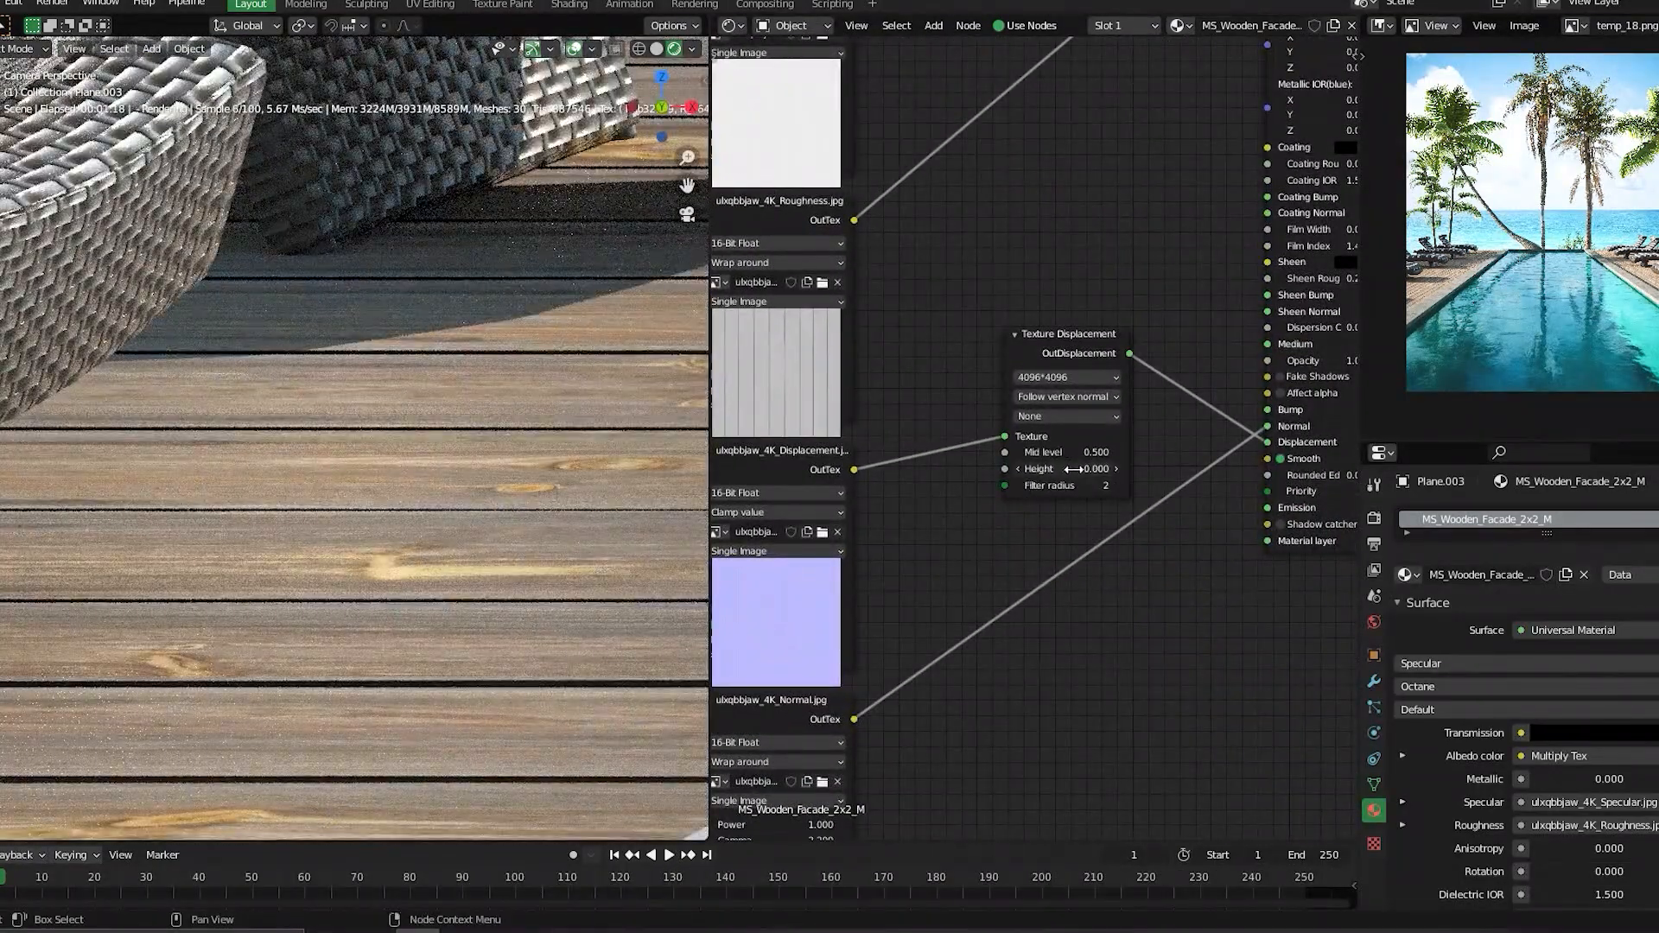
click(1116, 469)
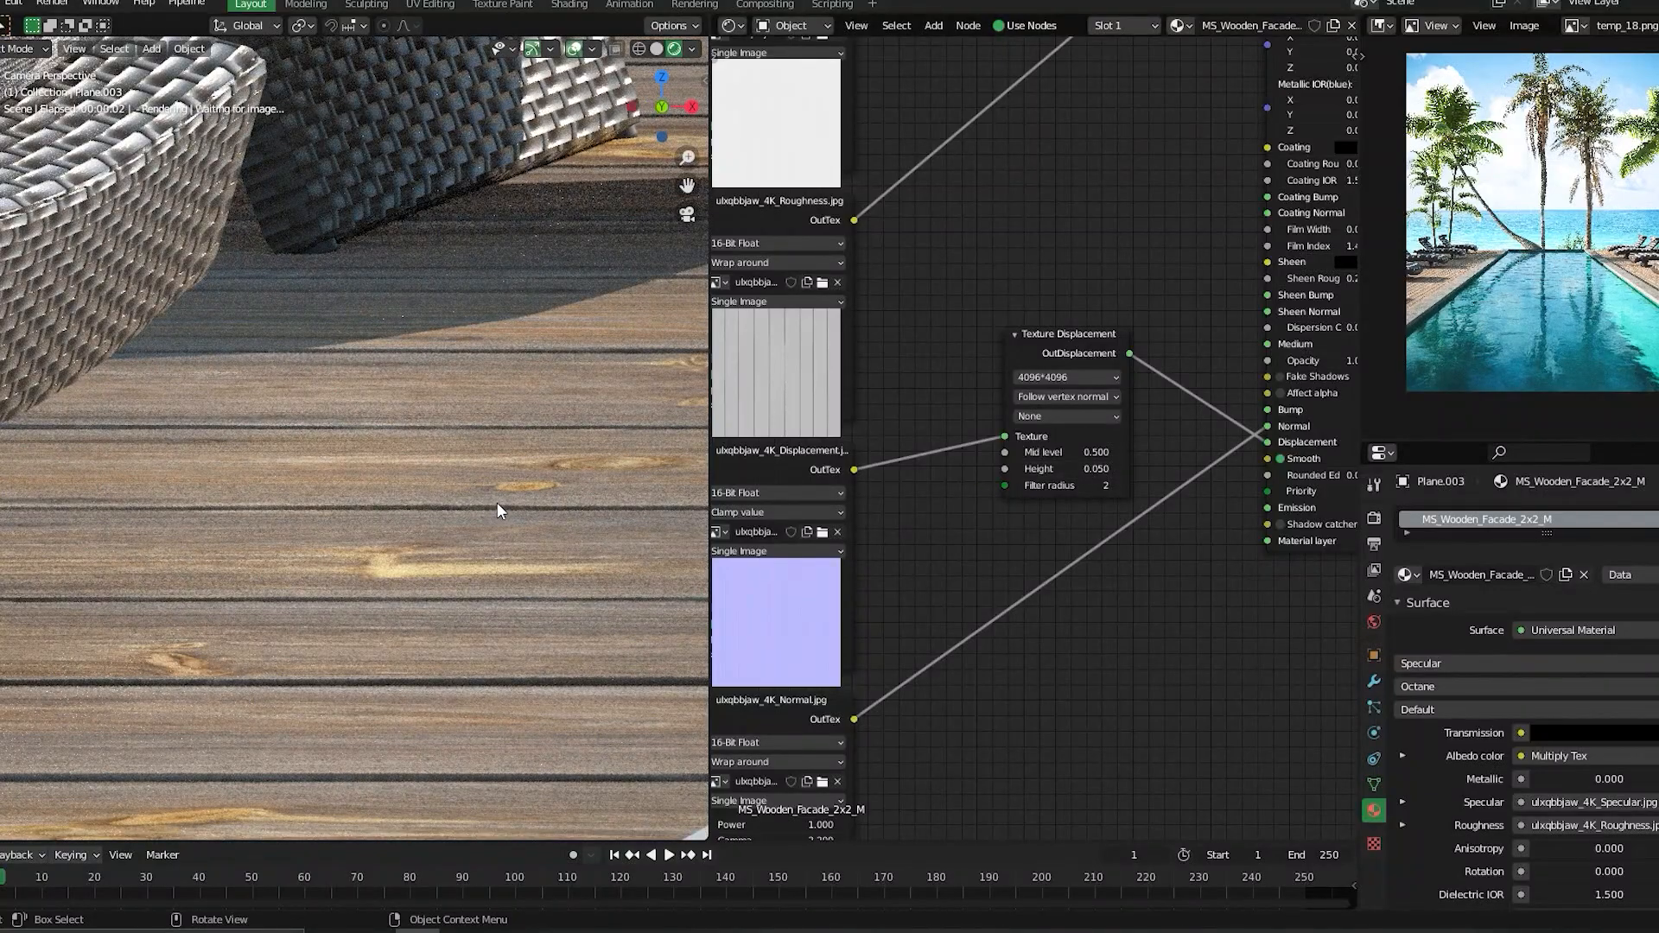
- Examine the textured wooden deck around the loungers and the pool from the full camera framing
scroll(497, 511, down, 7)
shift+middle_drag(464, 470, 345, 534)
scroll(345, 534, down, 2)
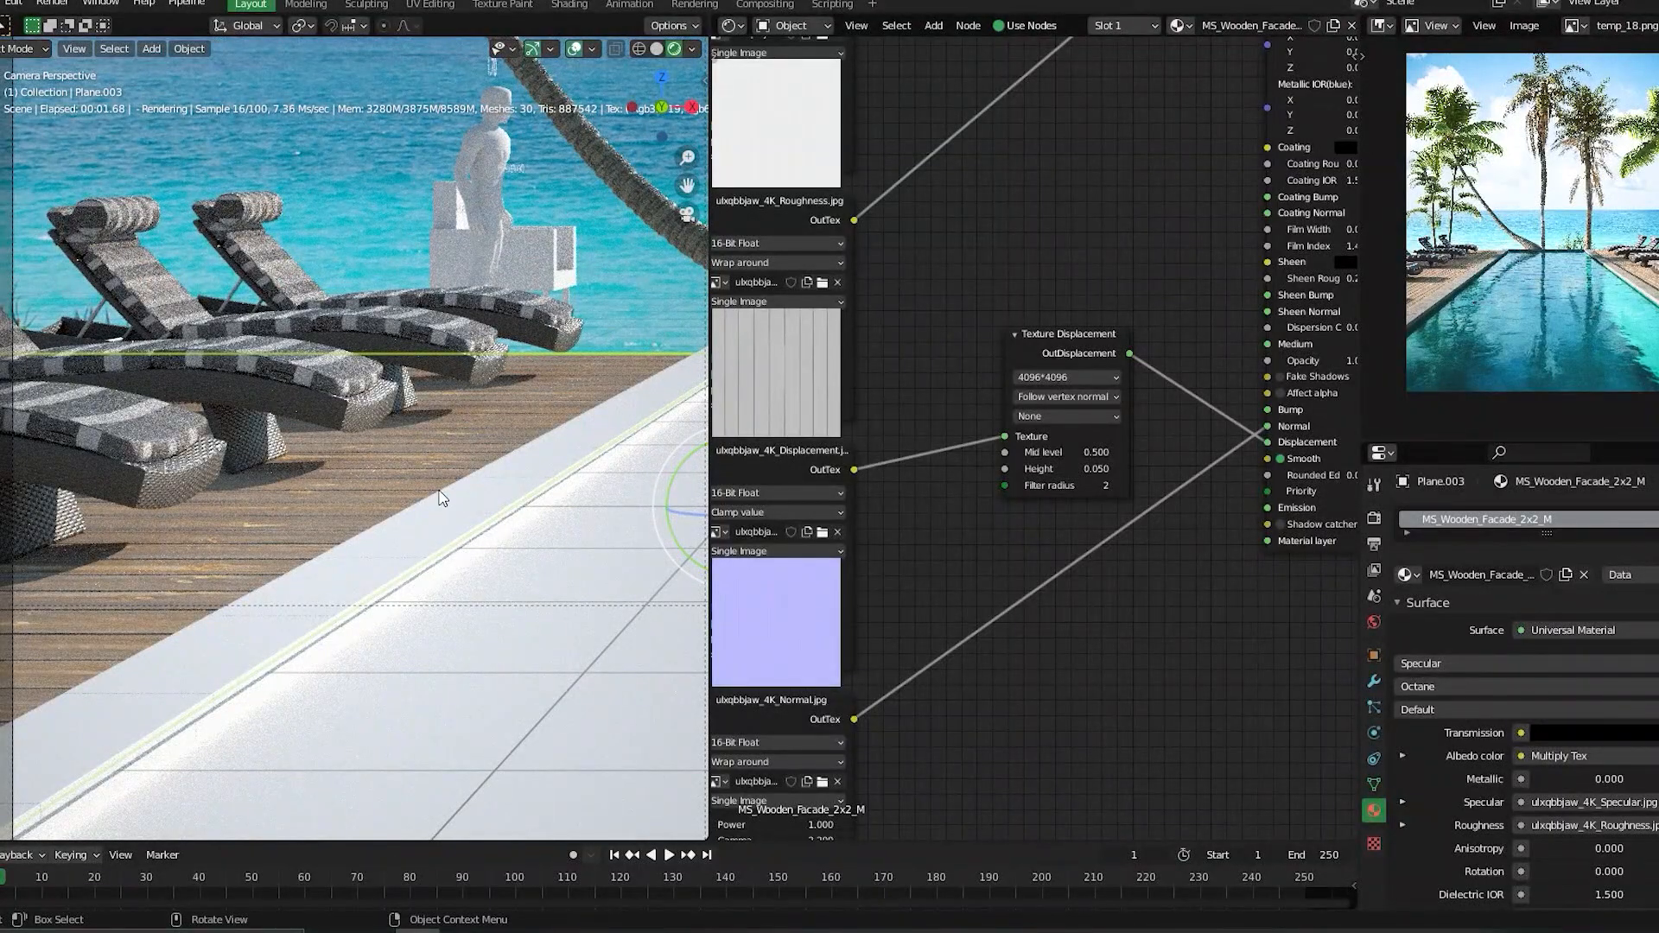
scroll(440, 493, down, 2)
middle_drag(899, 120, 1064, 471)
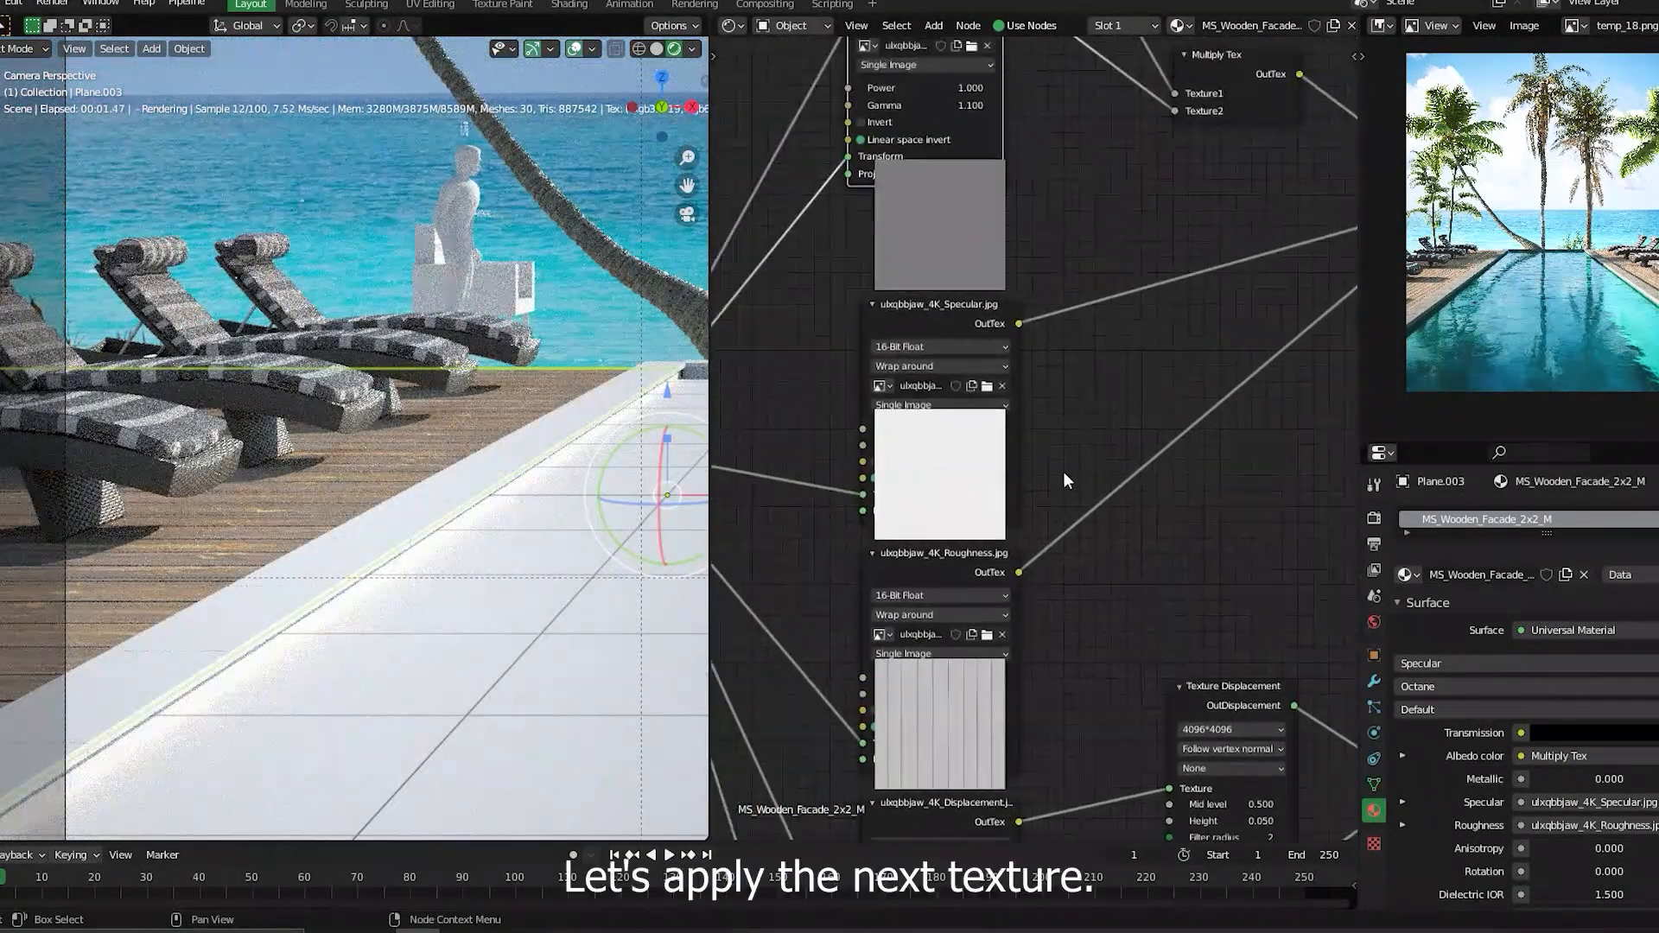
scroll(609, 454, down, 4)
shift+middle_drag(610, 445, 384, 450)
scroll(384, 450, down, 2)
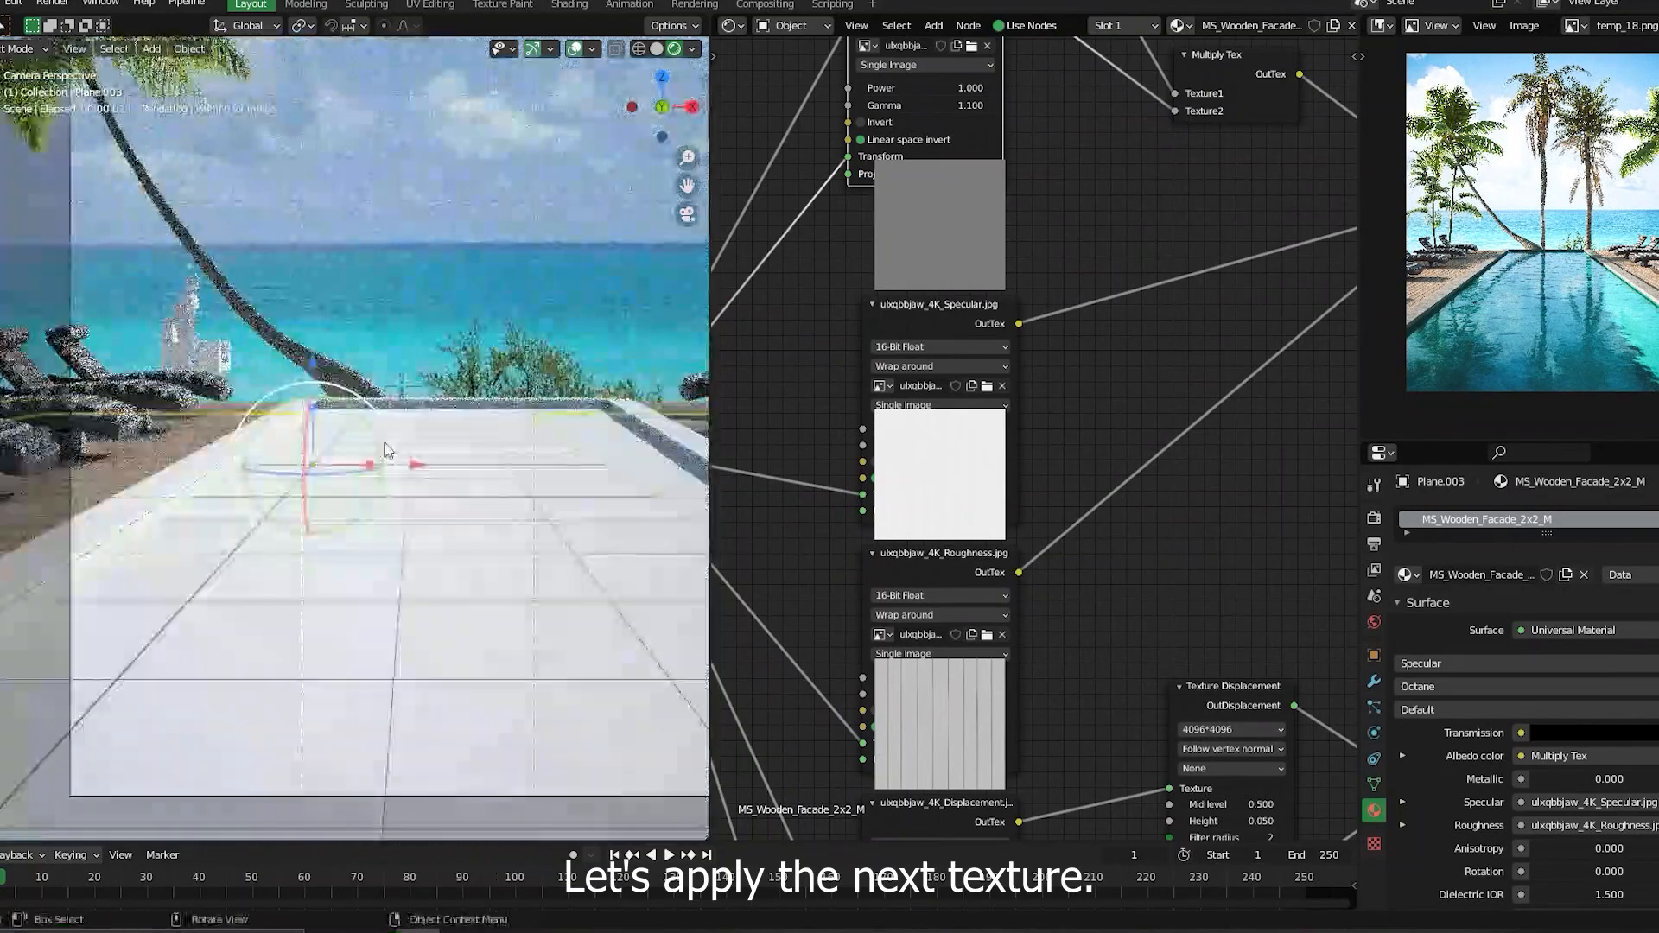
scroll(385, 449, down, 2)
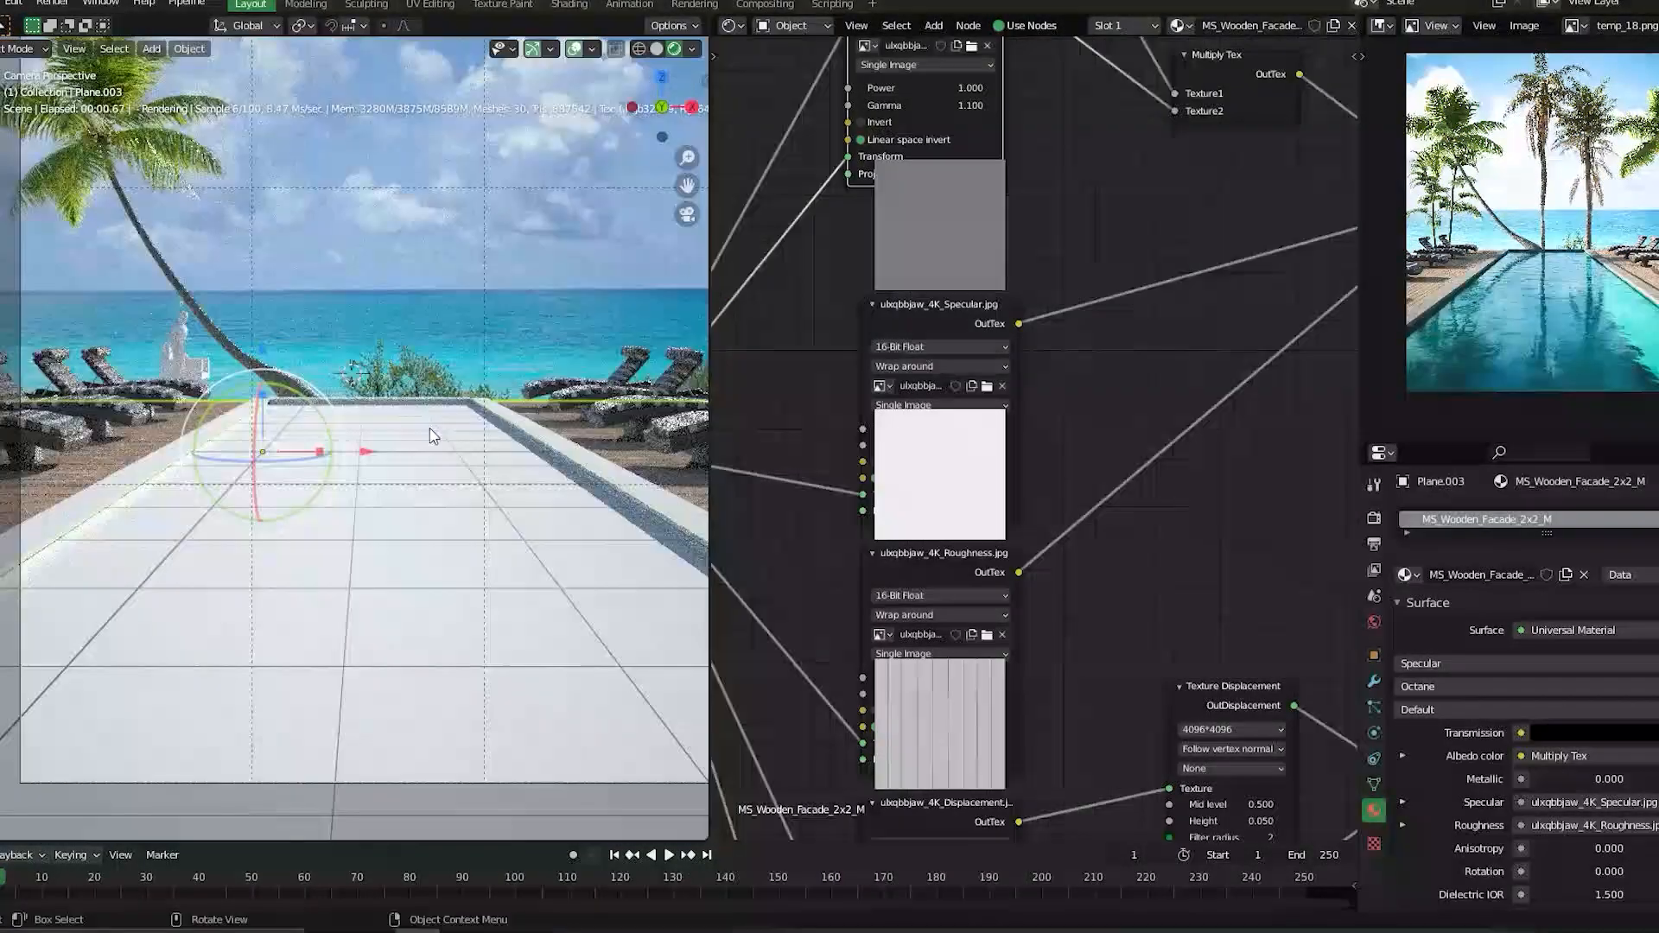
shift+middle_drag(432, 436, 467, 436)
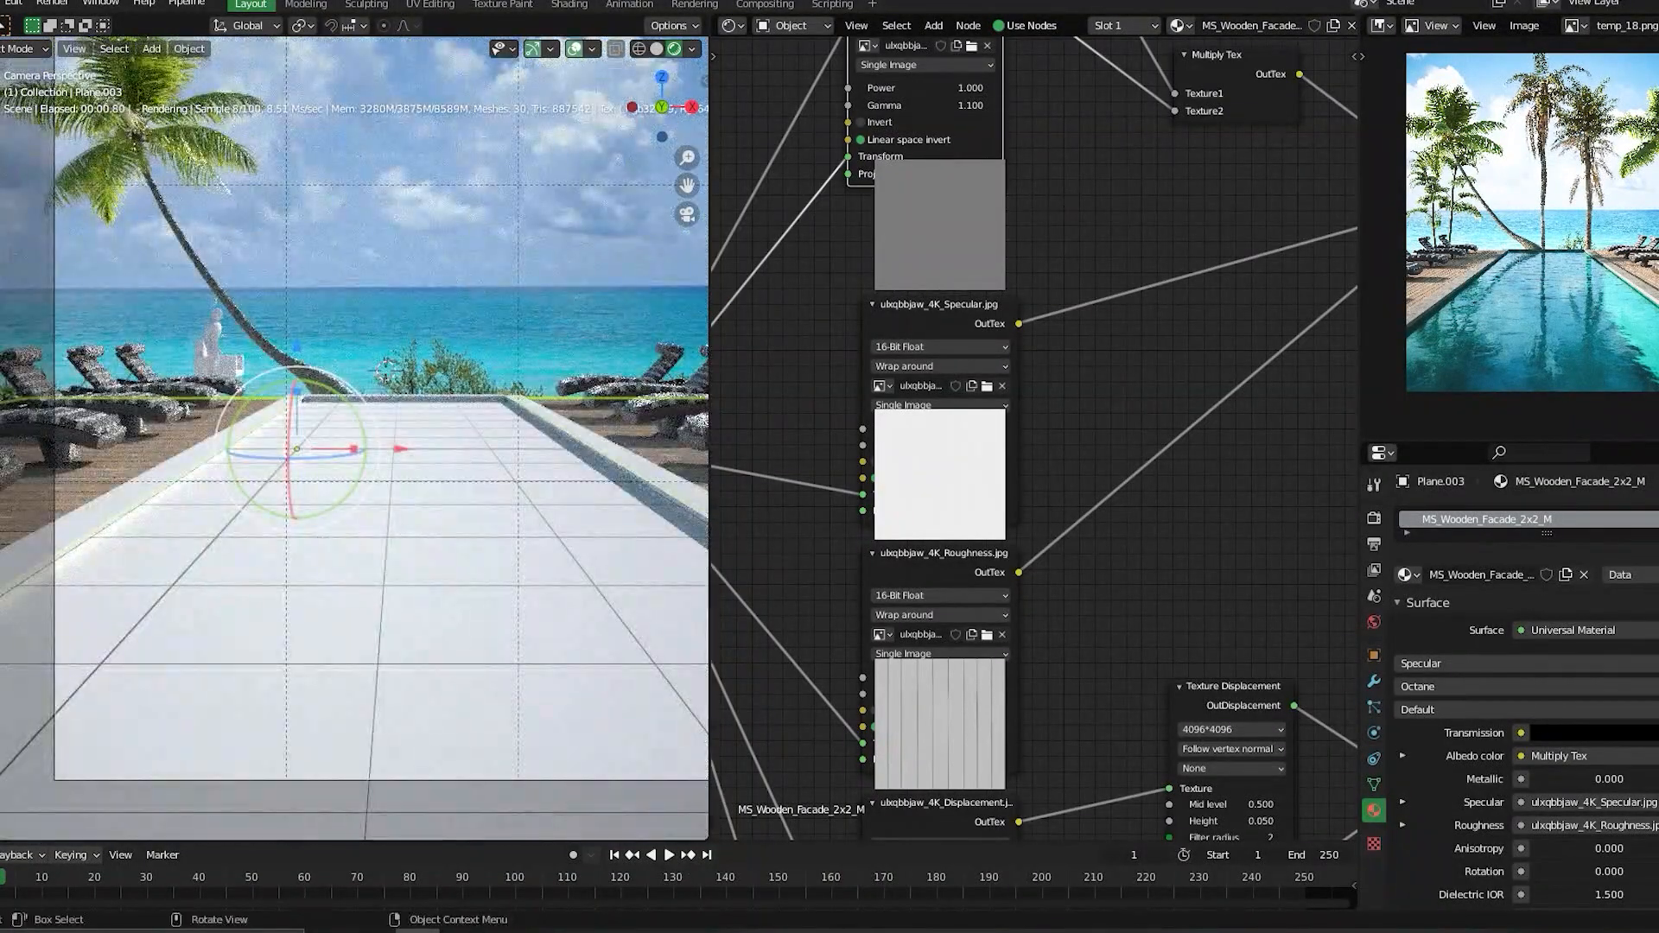
- Switch to Quixel Bridge, maximise it and export the purchased Rough Concrete Floor surface to Blender
click(550, 931)
drag(394, 159, 785, 35)
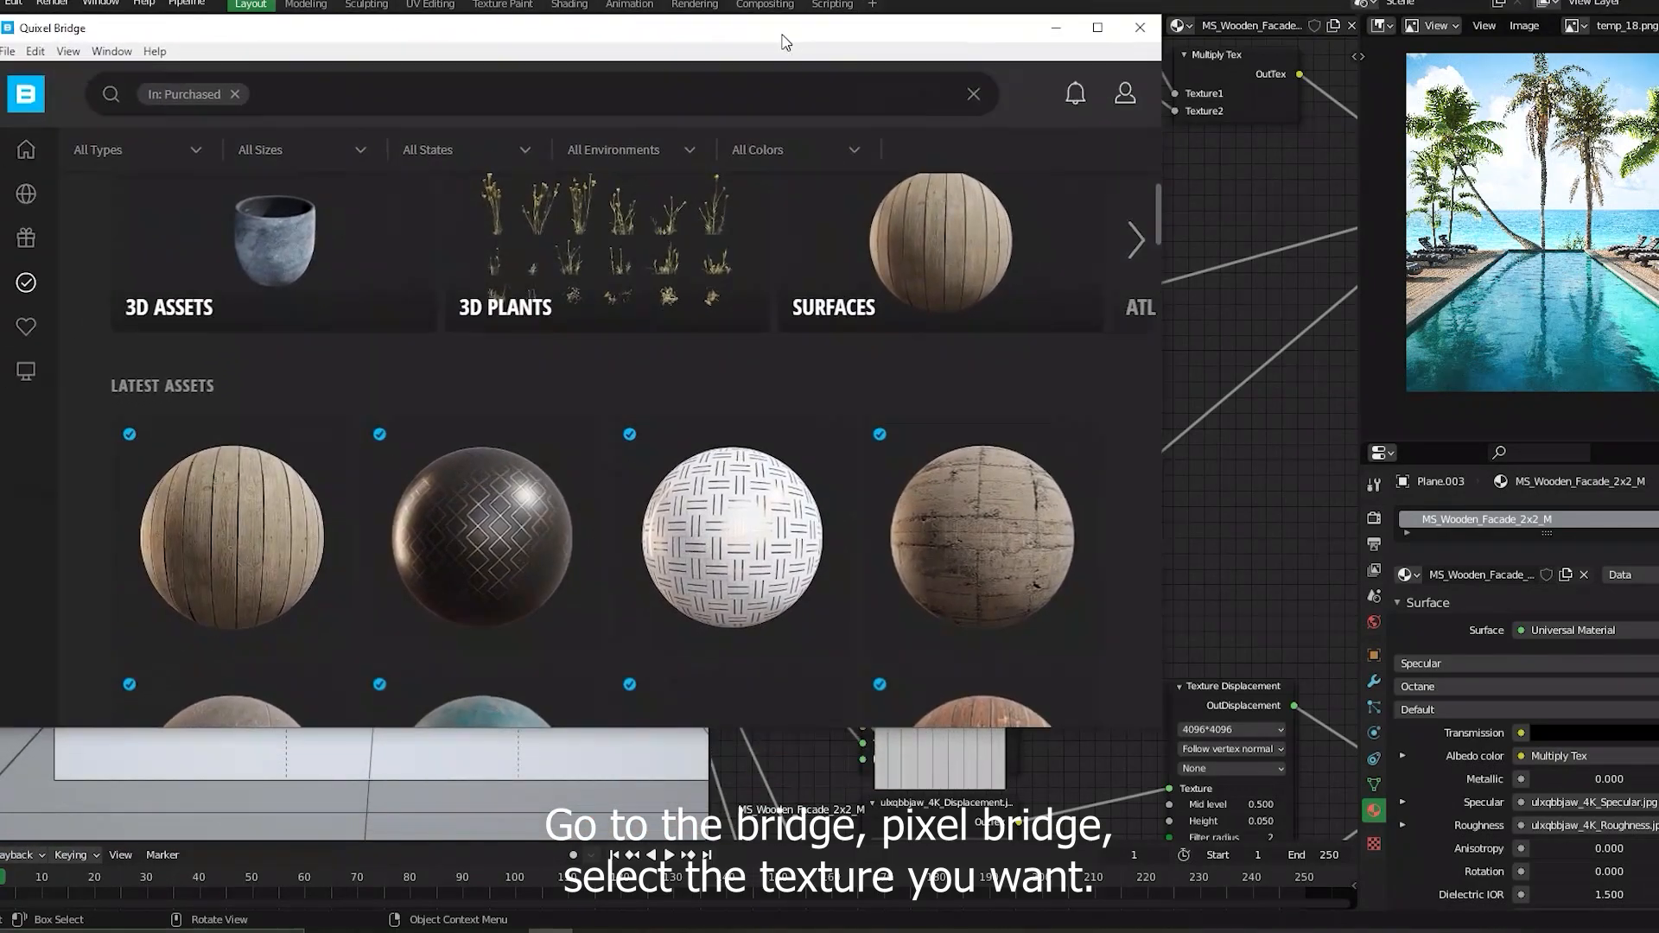
double_click(787, 35)
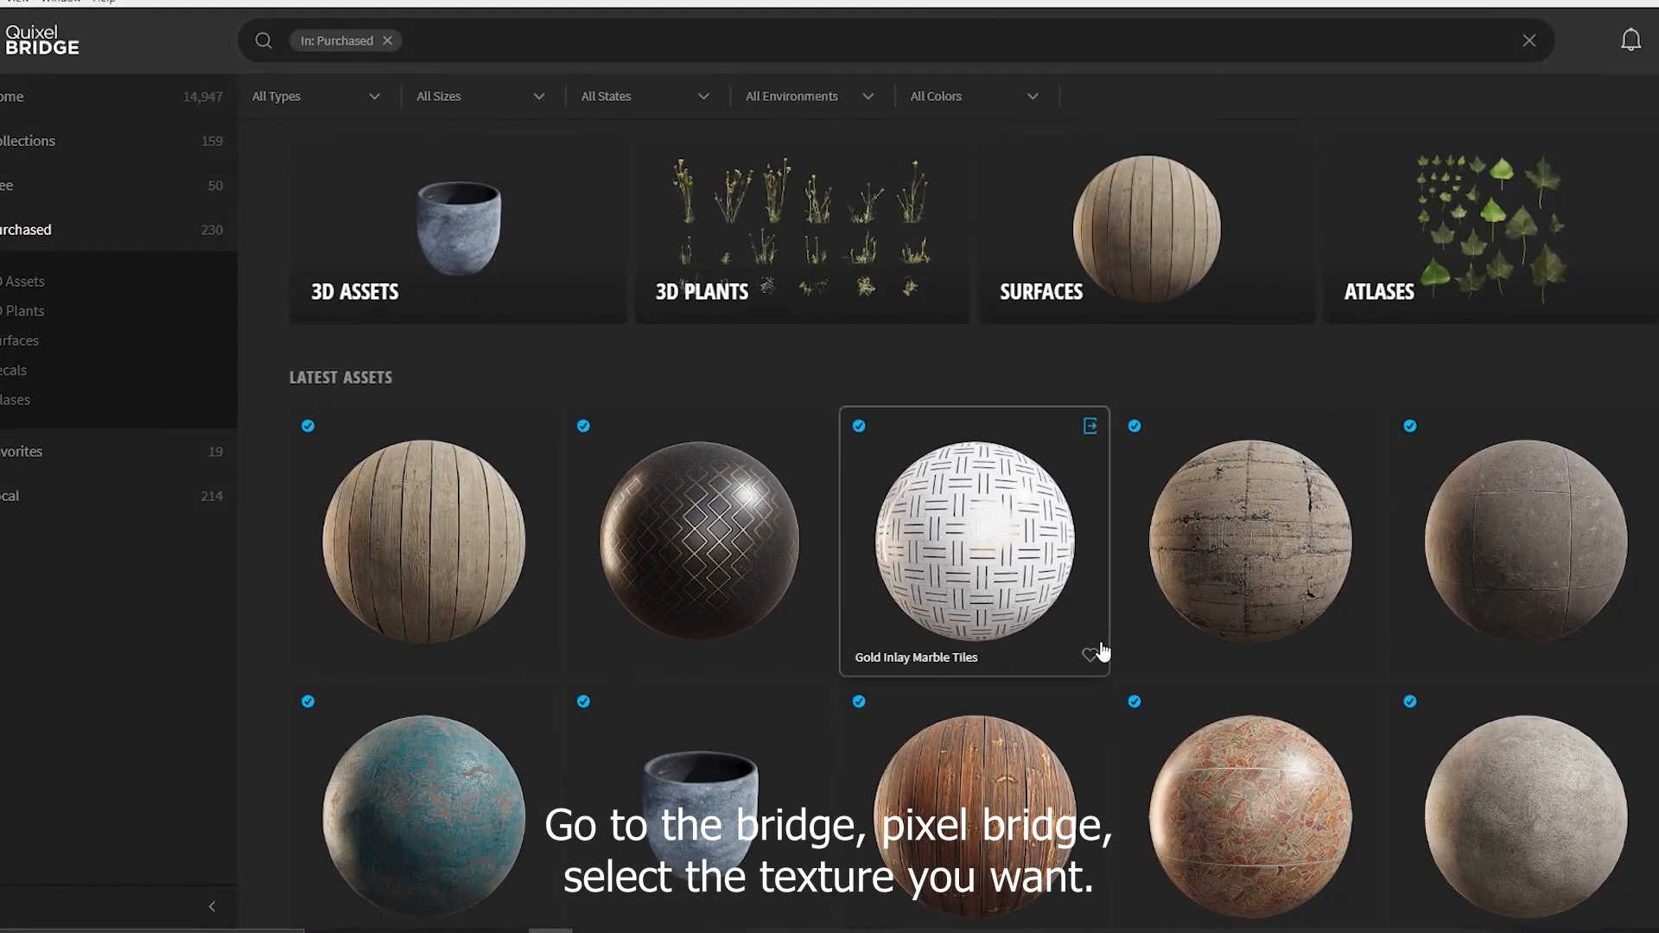
scroll(1259, 666, down, 5)
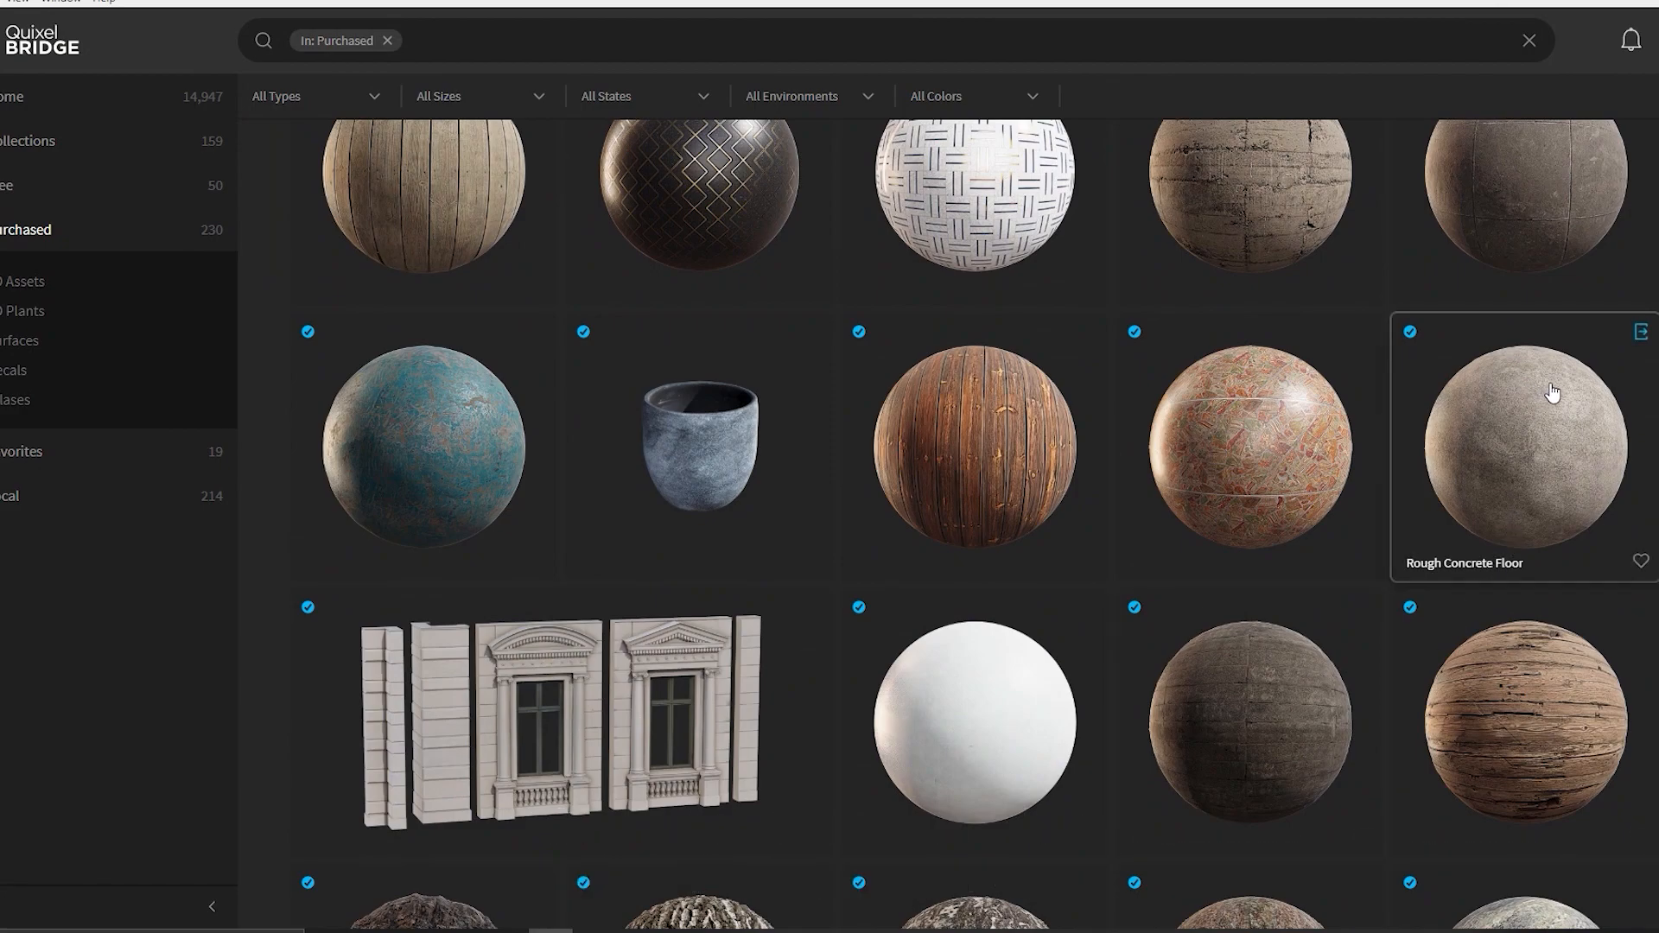
click(1642, 332)
click(1642, 333)
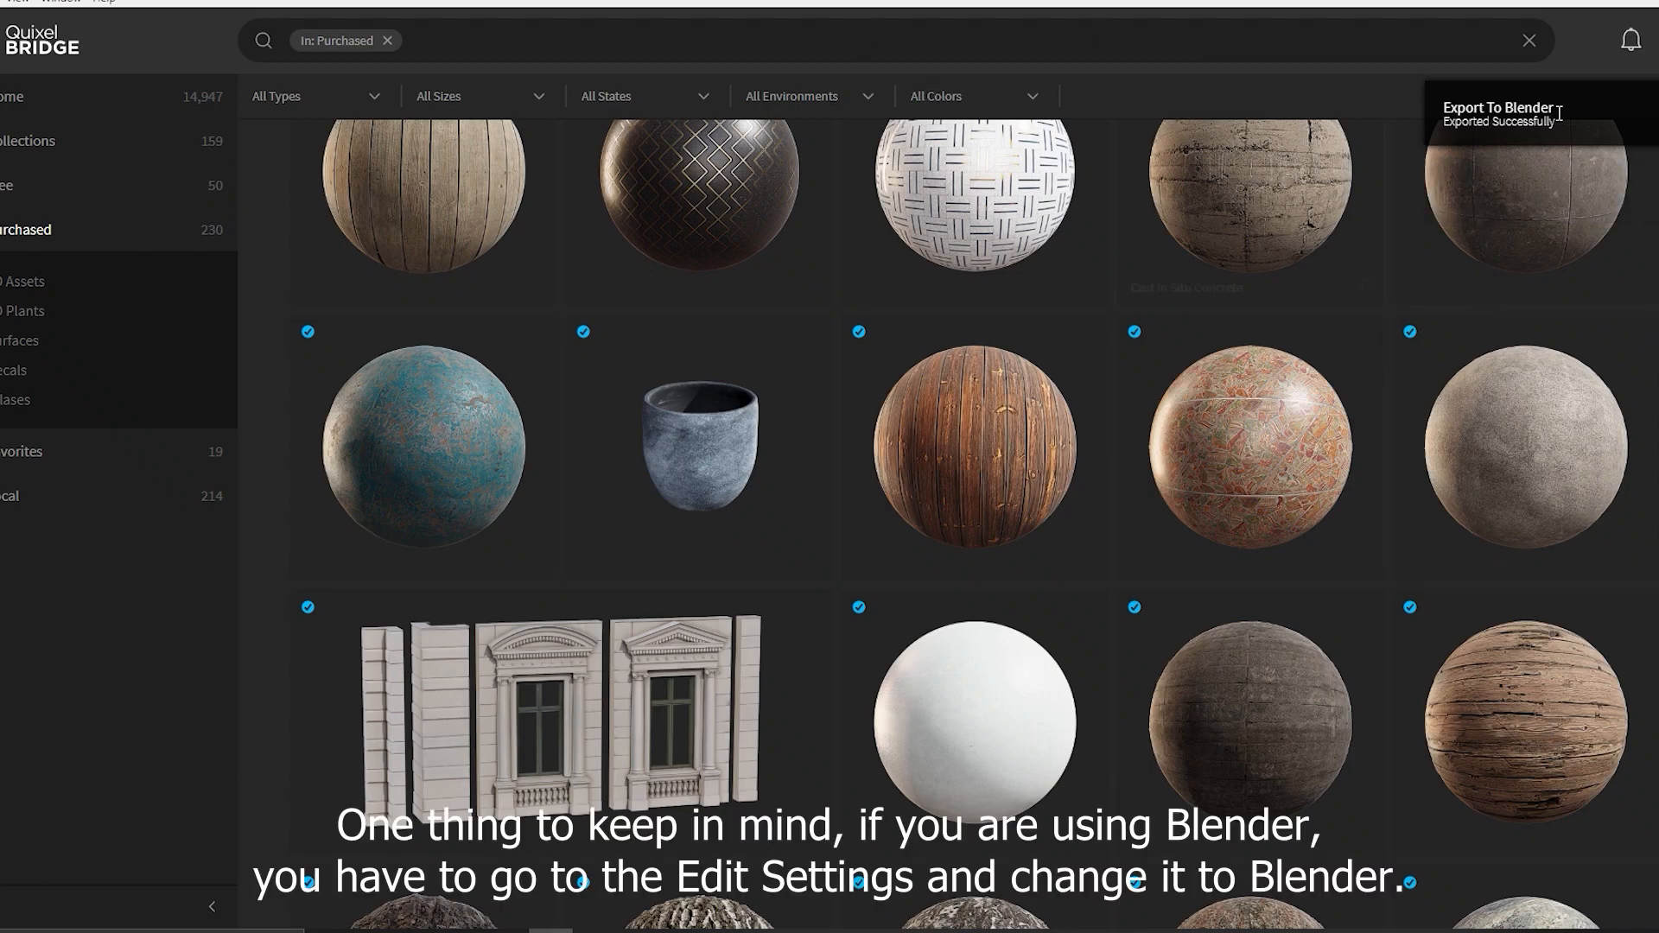
- Check the DCC/Engine export target in Bridge's settings and close the dialog without changing it
click(0, 1)
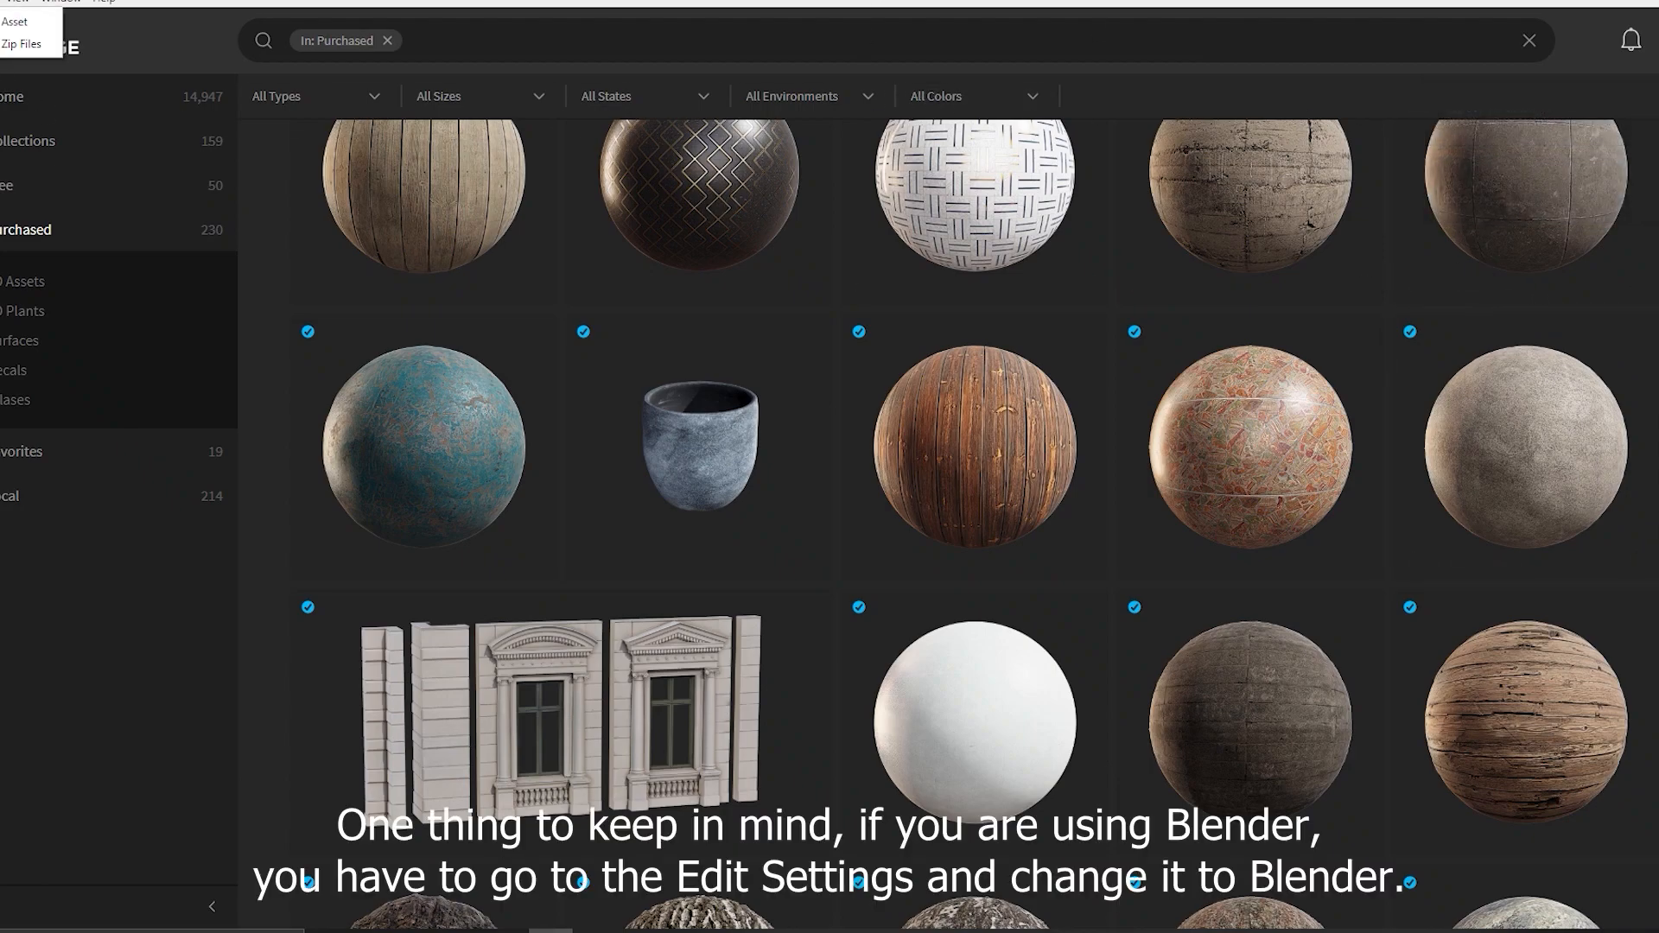
click(0, 4)
click(0, 3)
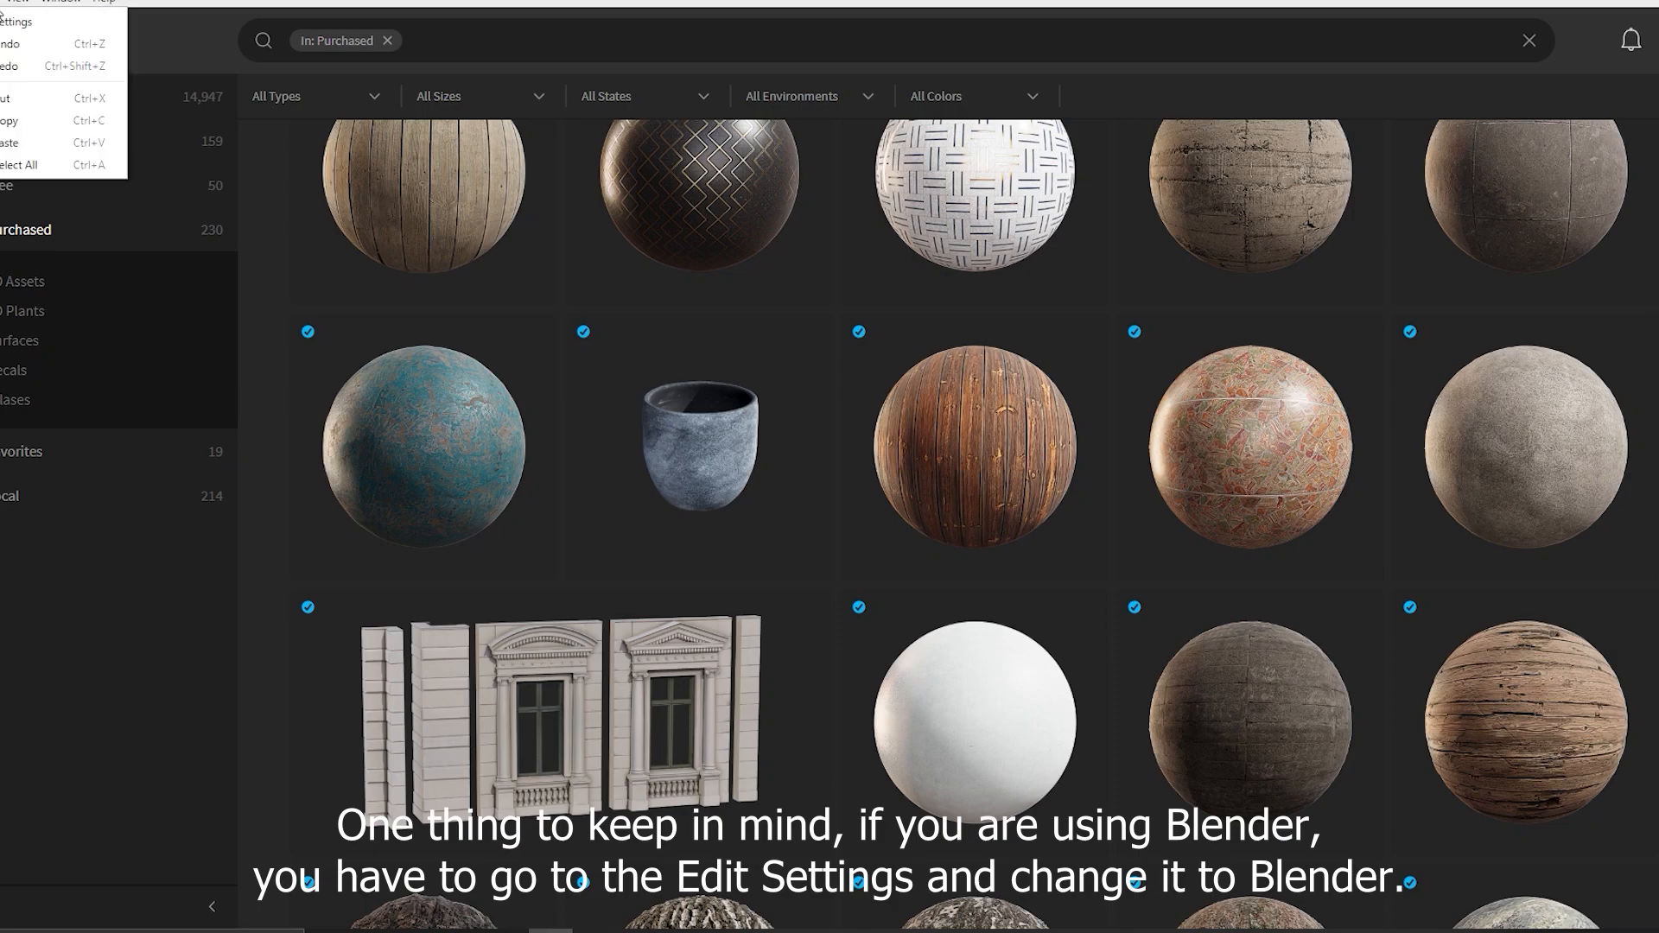
click(7, 20)
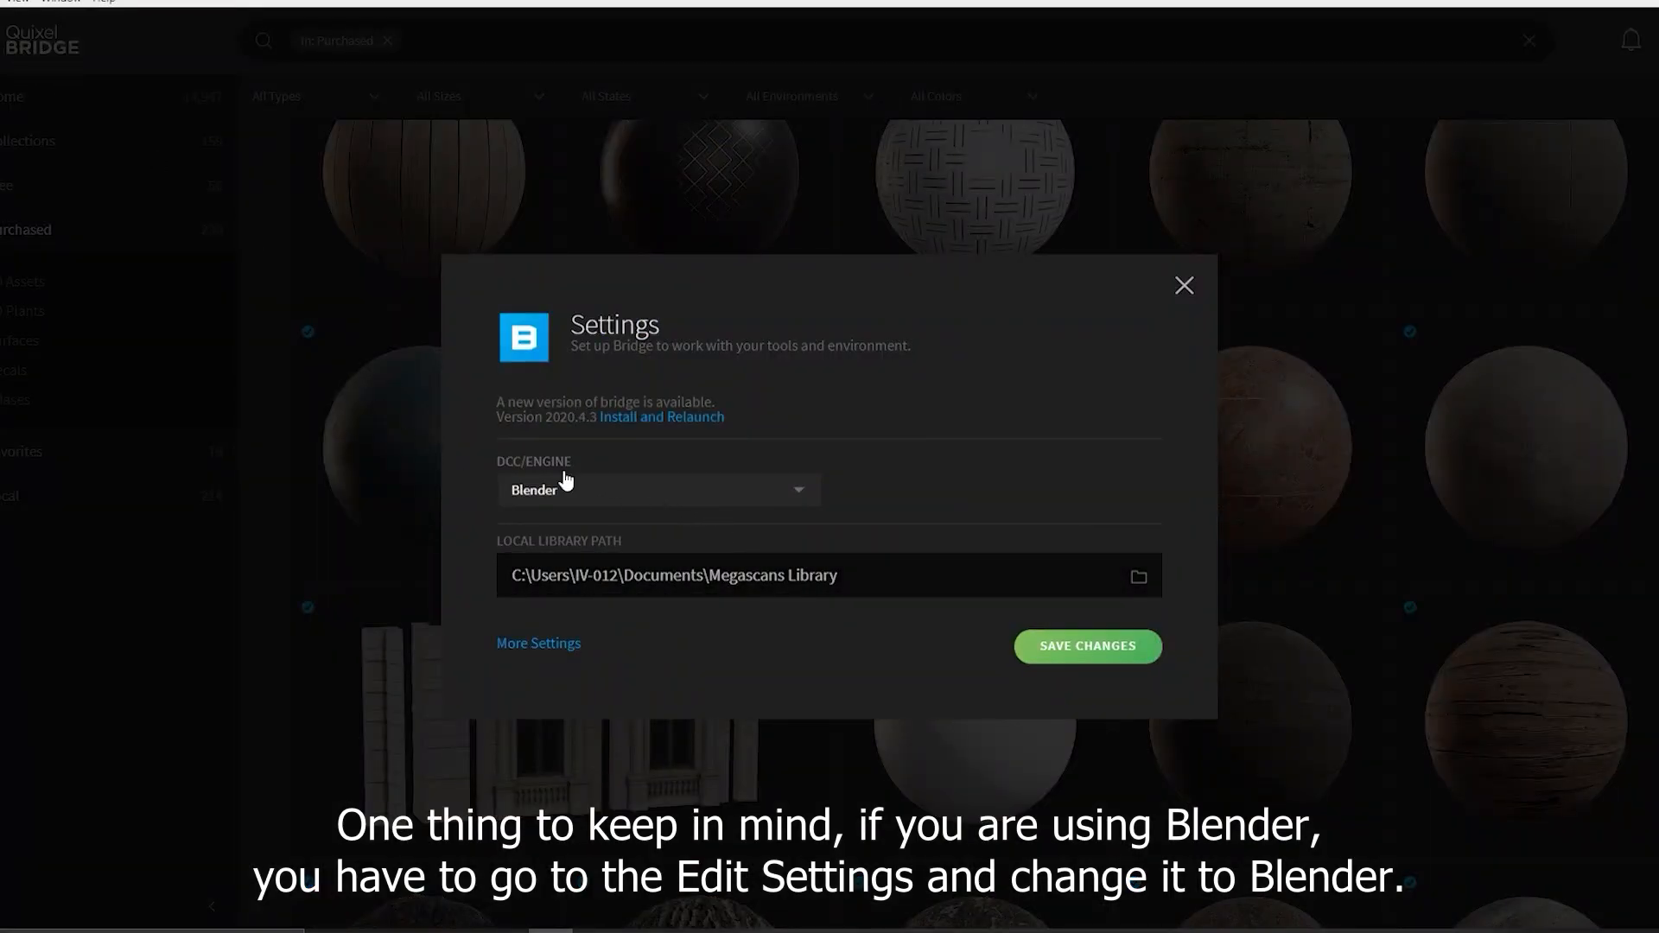
click(698, 501)
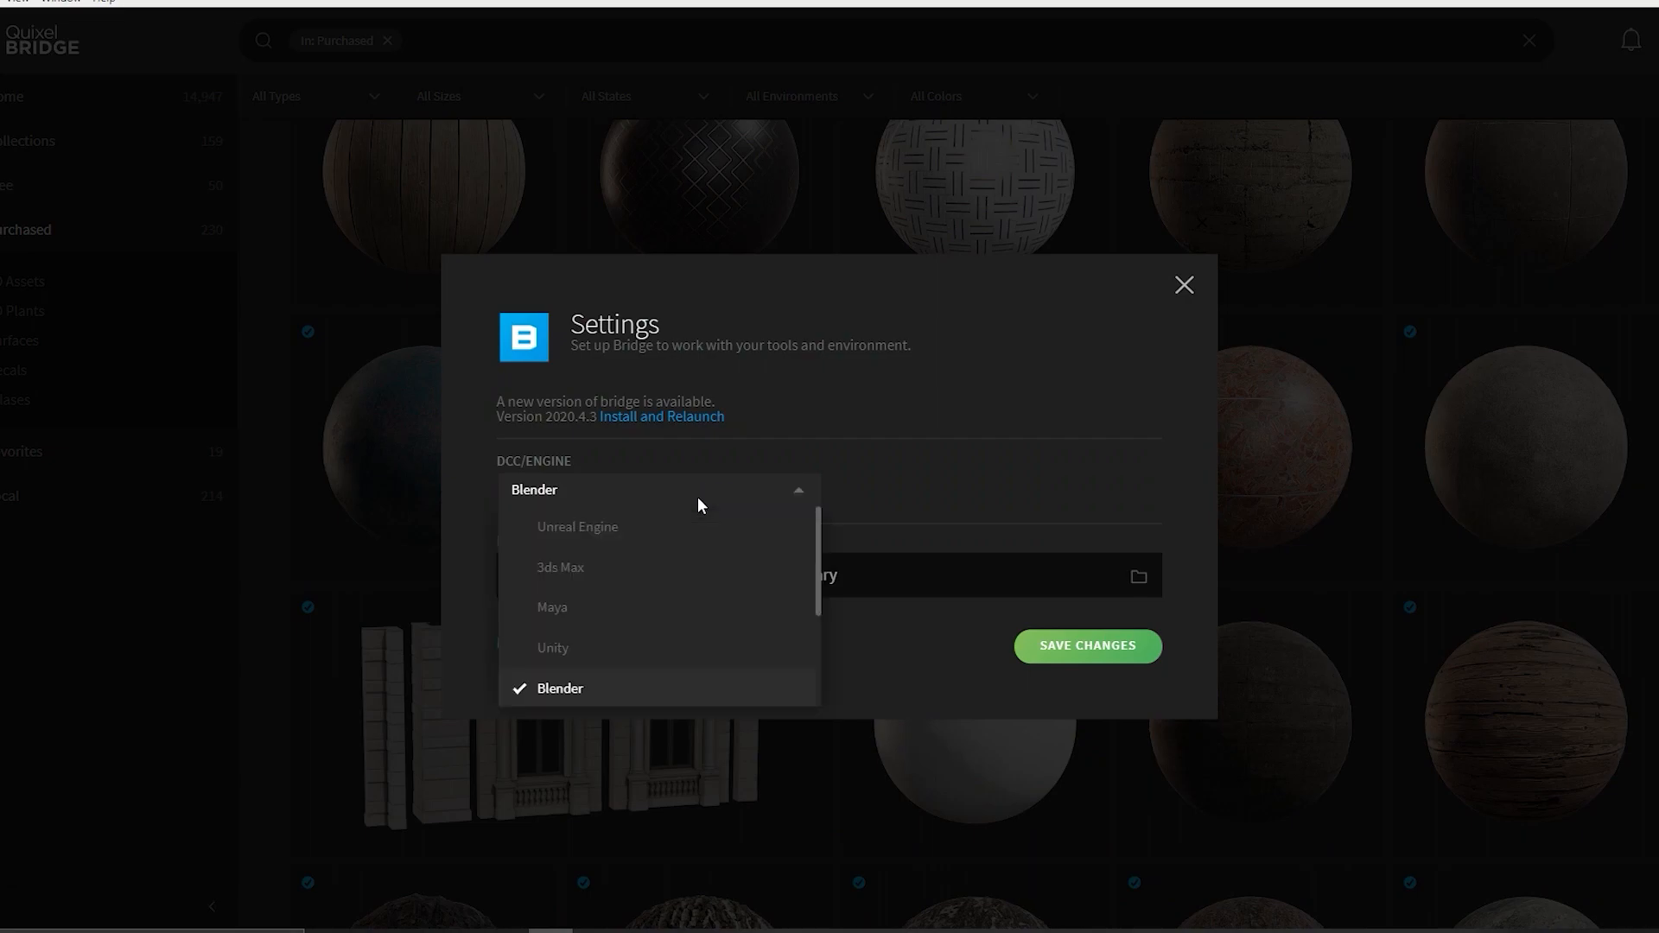
click(696, 498)
click(1184, 287)
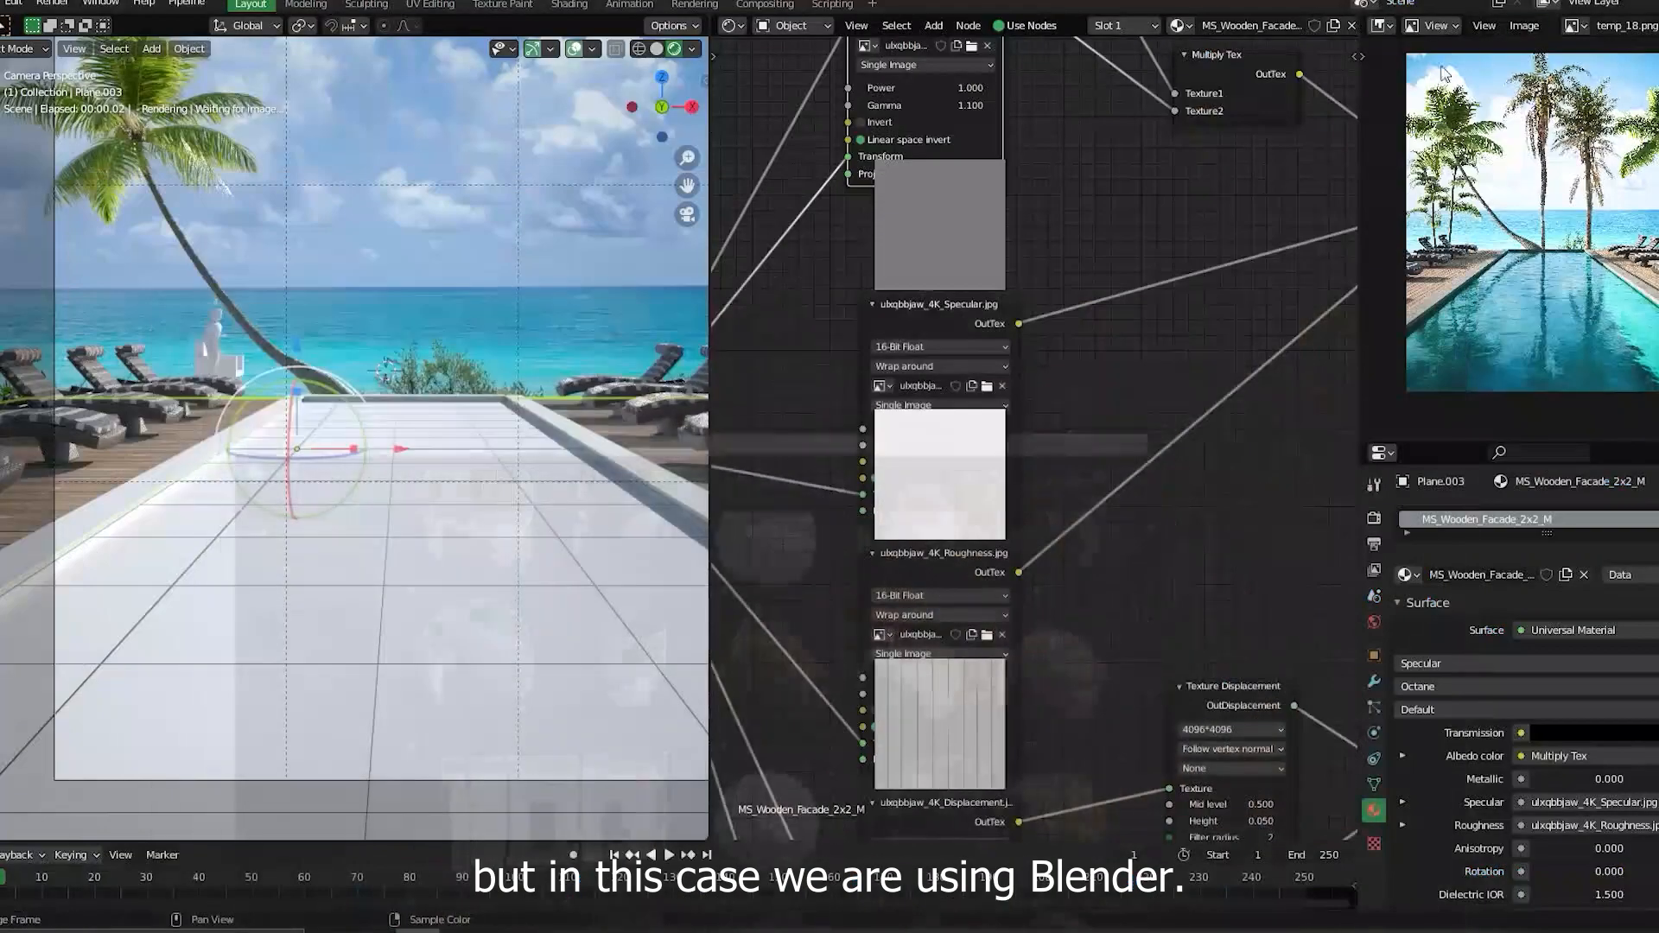
- Unwrap the pool's left border with Smart UV Project at the default settings and return to Object Mode
click(176, 476)
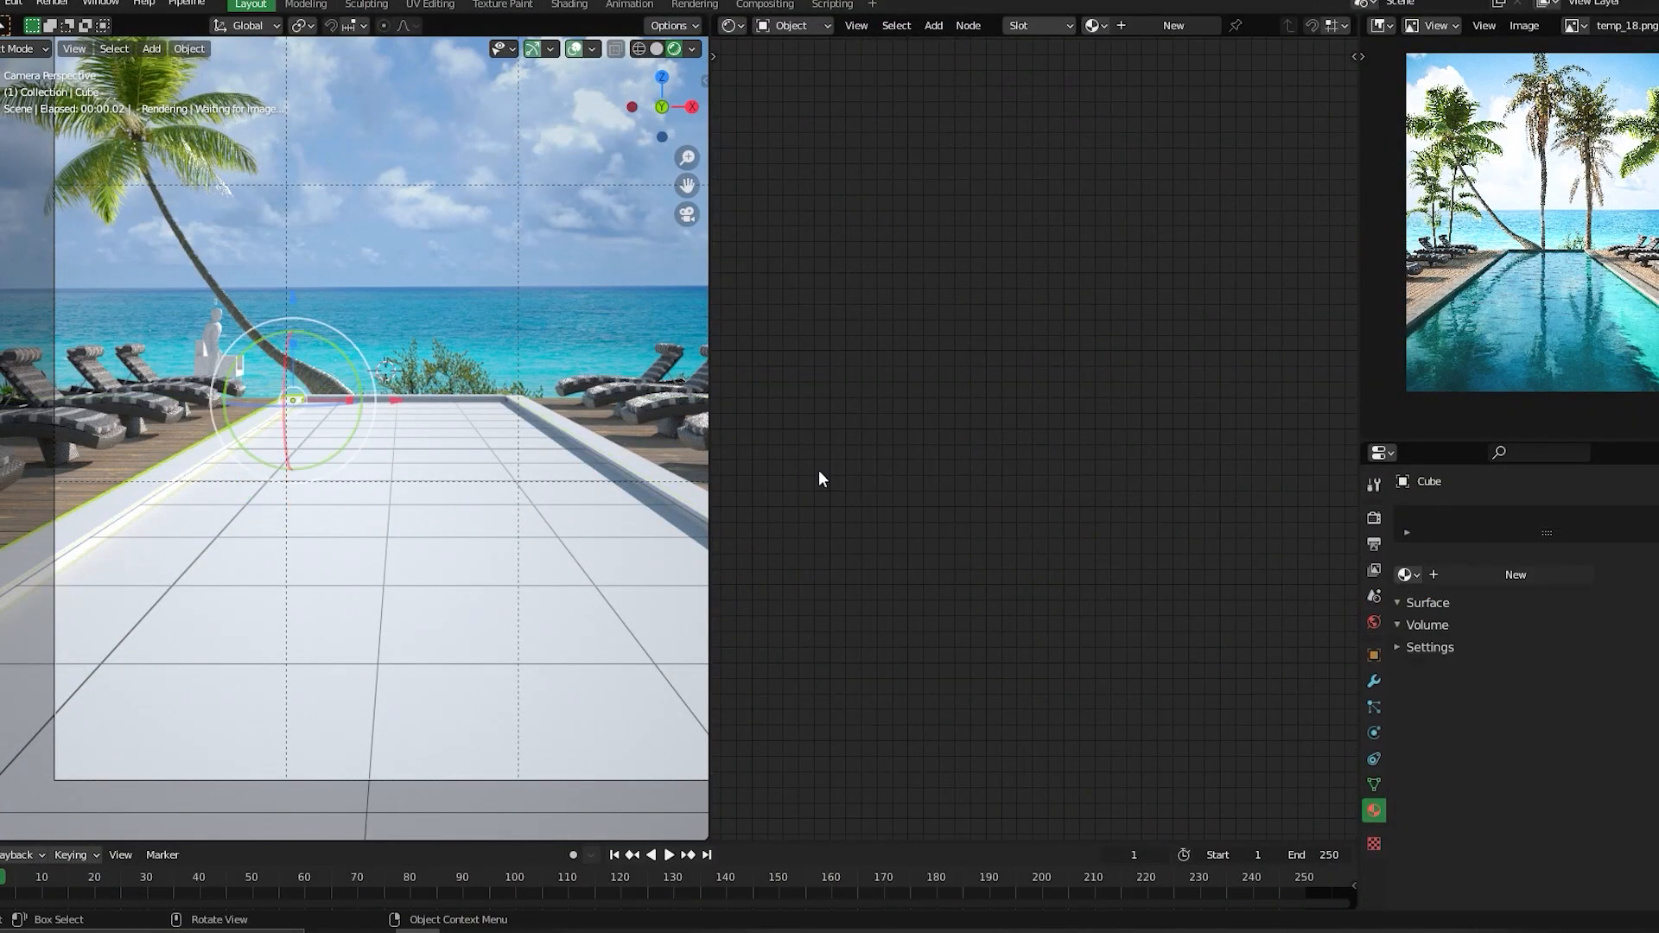
key(Tab)
click(348, 296)
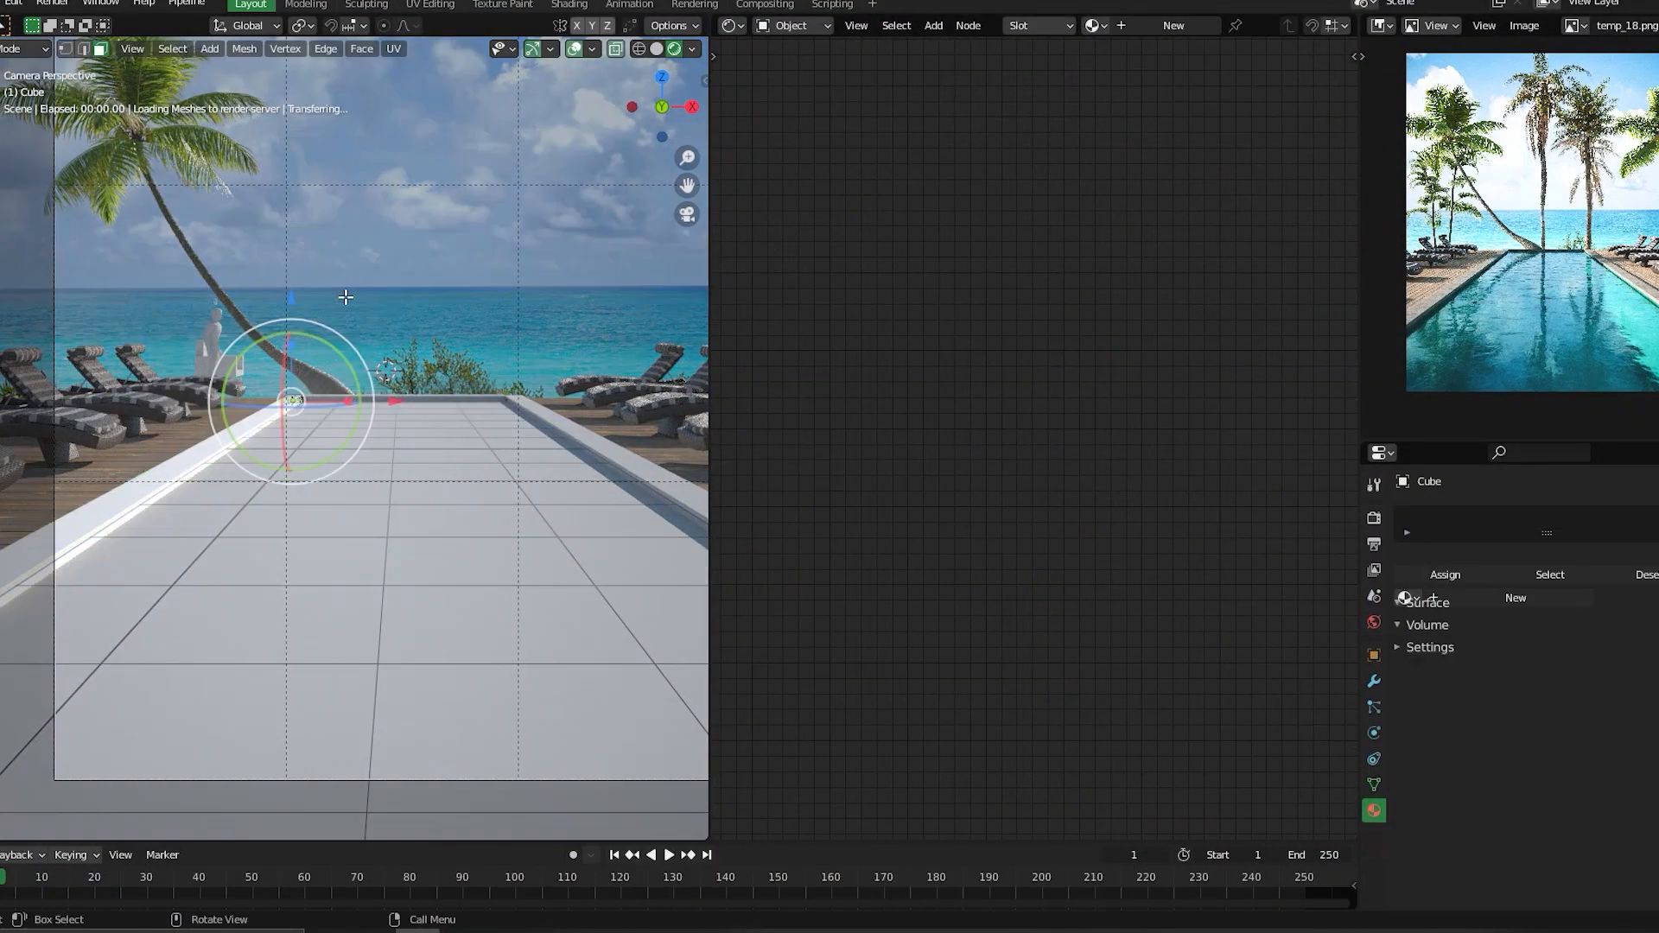
key(u)
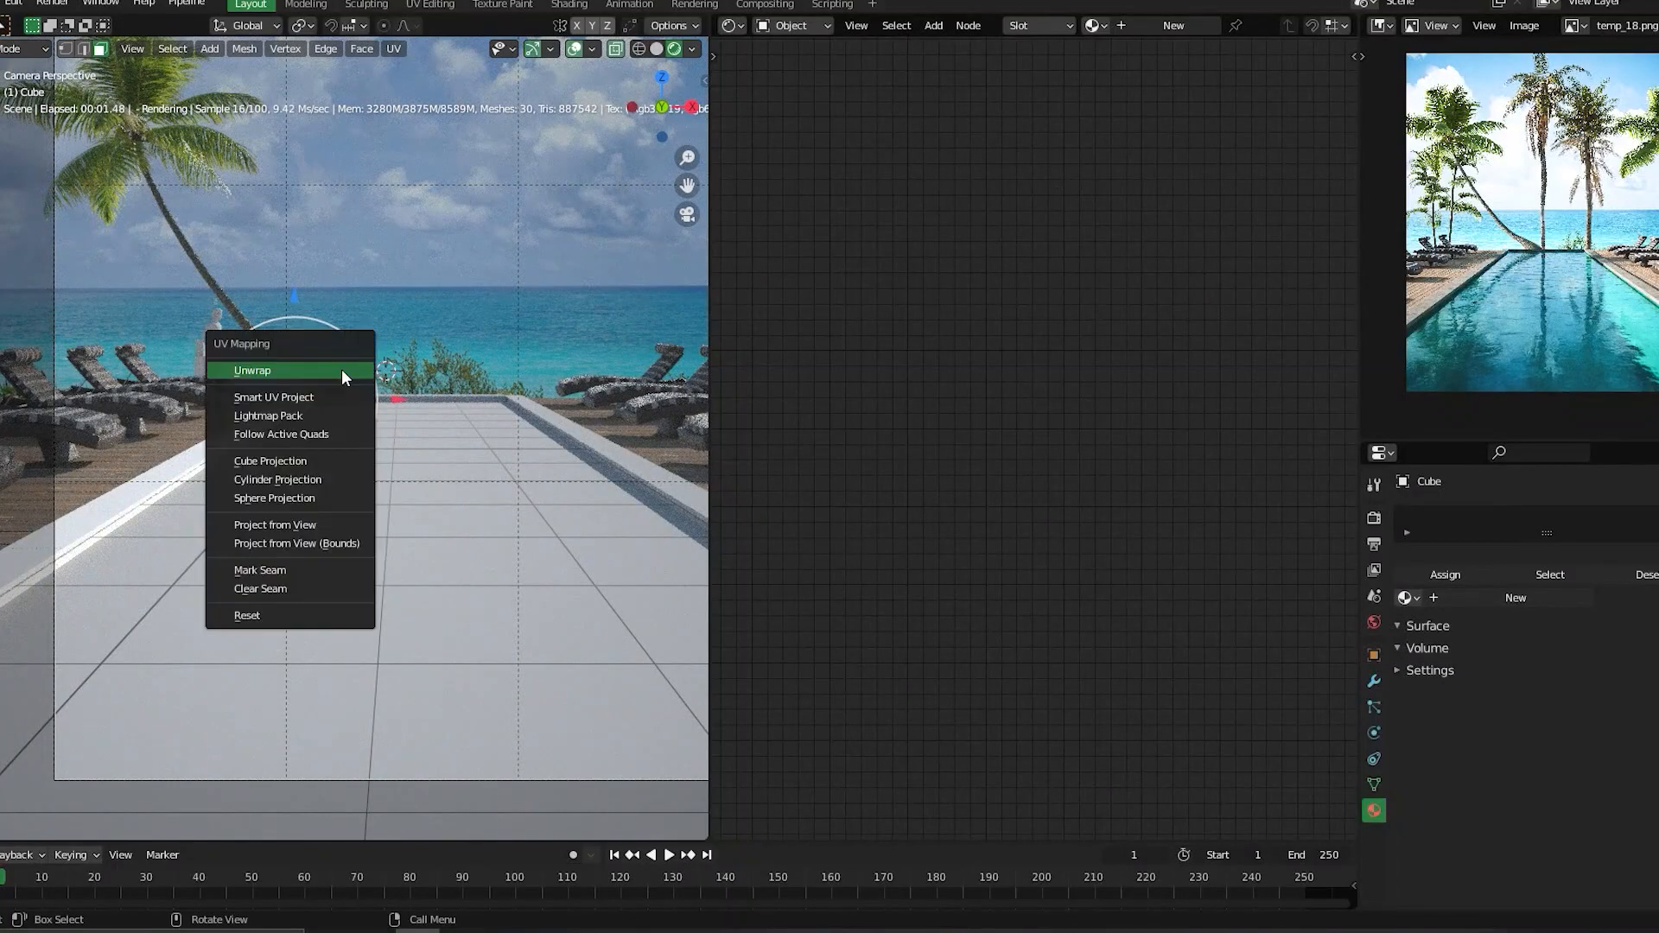
click(278, 396)
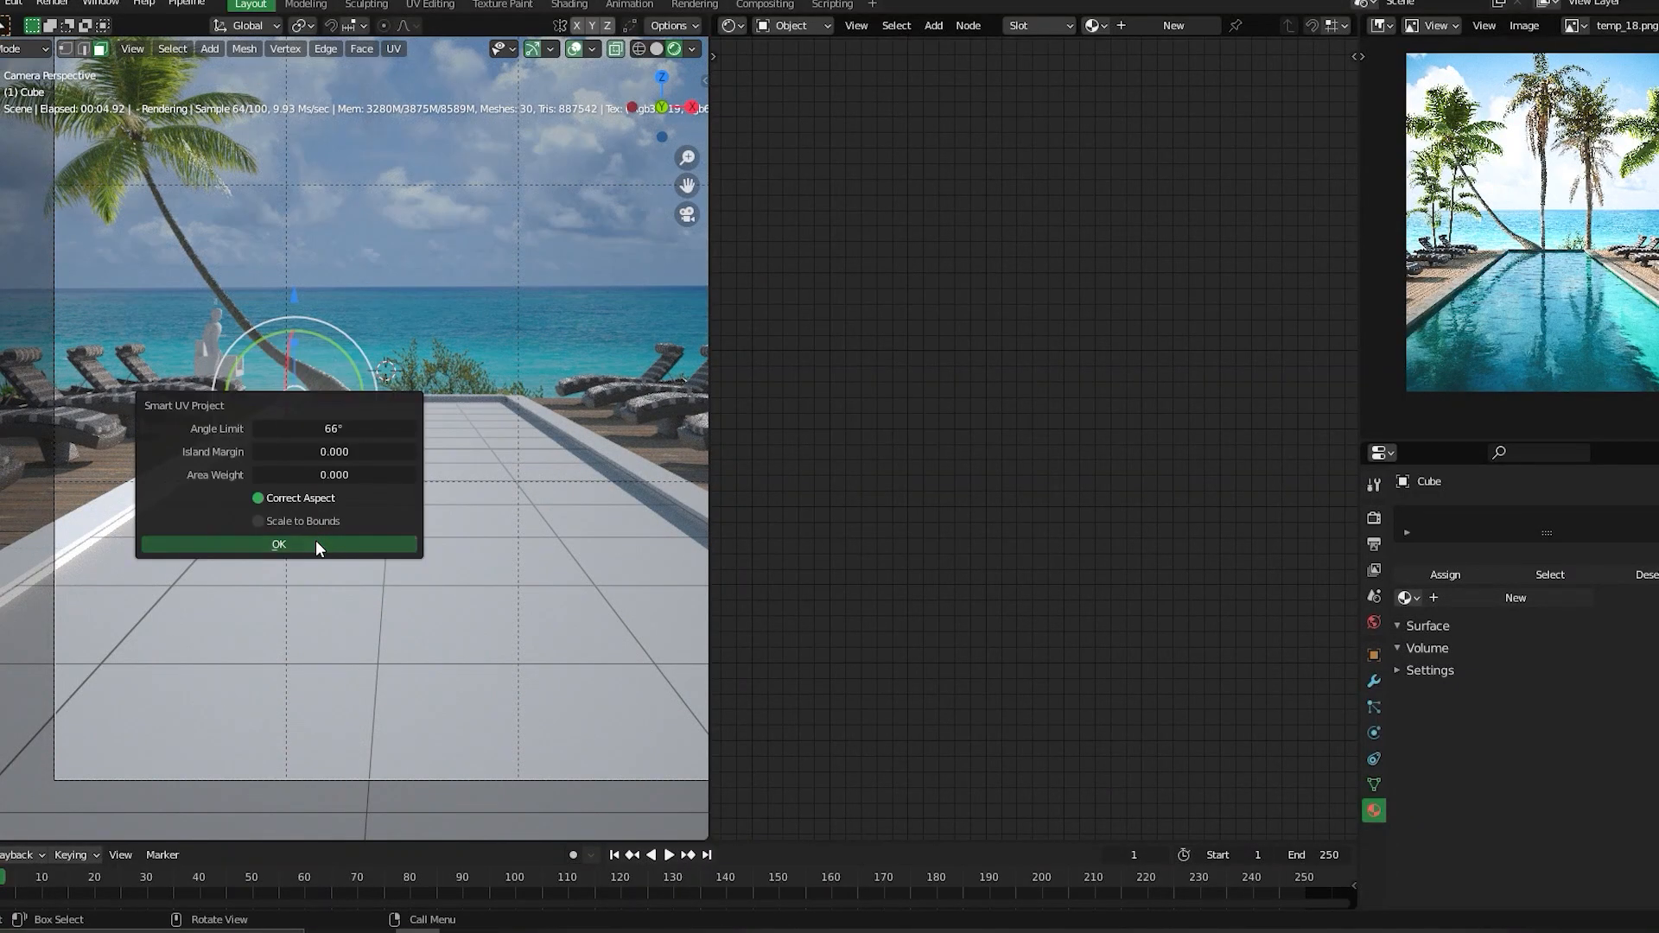
click(315, 541)
key(Tab)
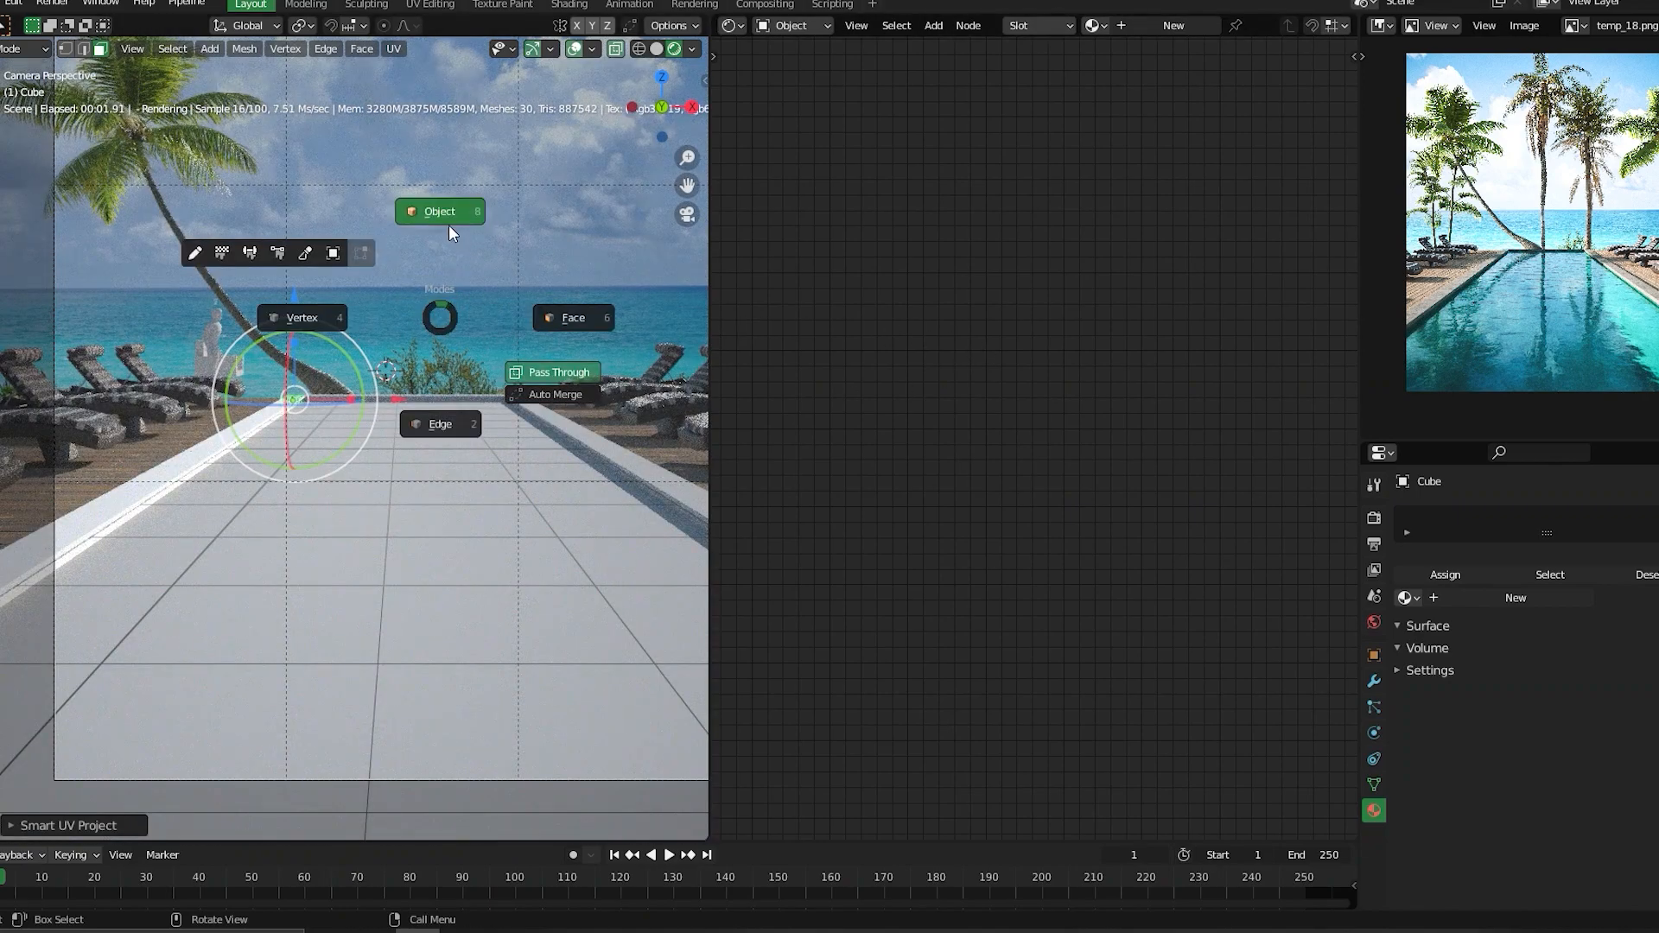
click(453, 228)
- Assign the MS_Rough_Concrete_Floor_2x2_M material to the left pool border and delete its Vertex Displacement node
click(1511, 574)
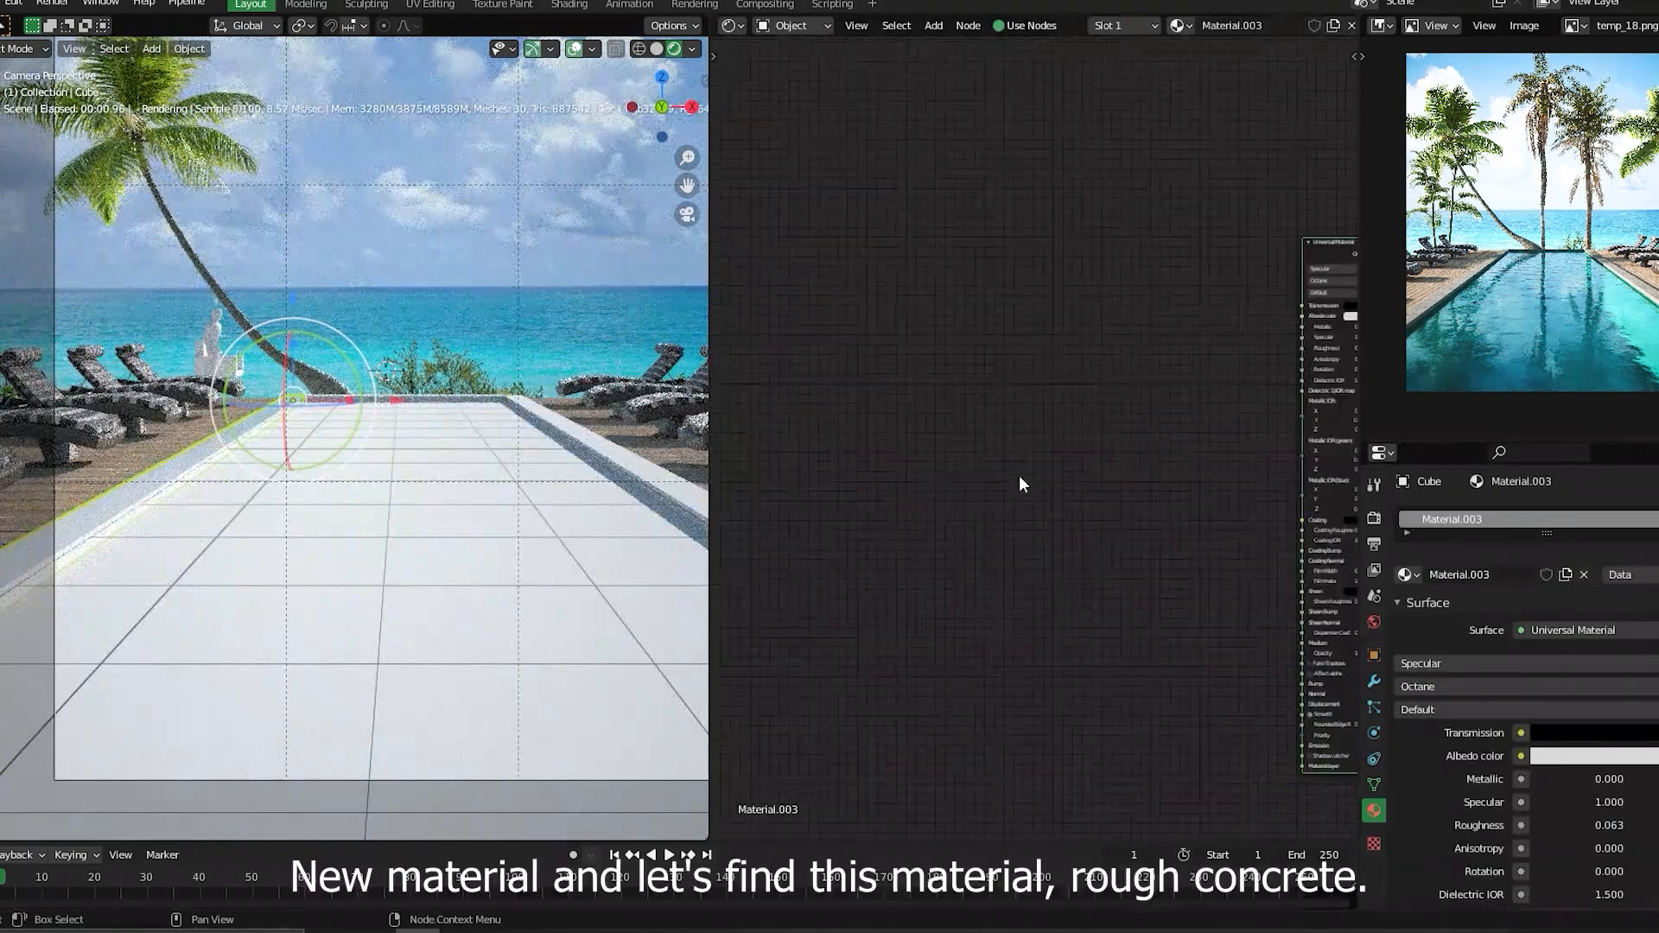
key(Home)
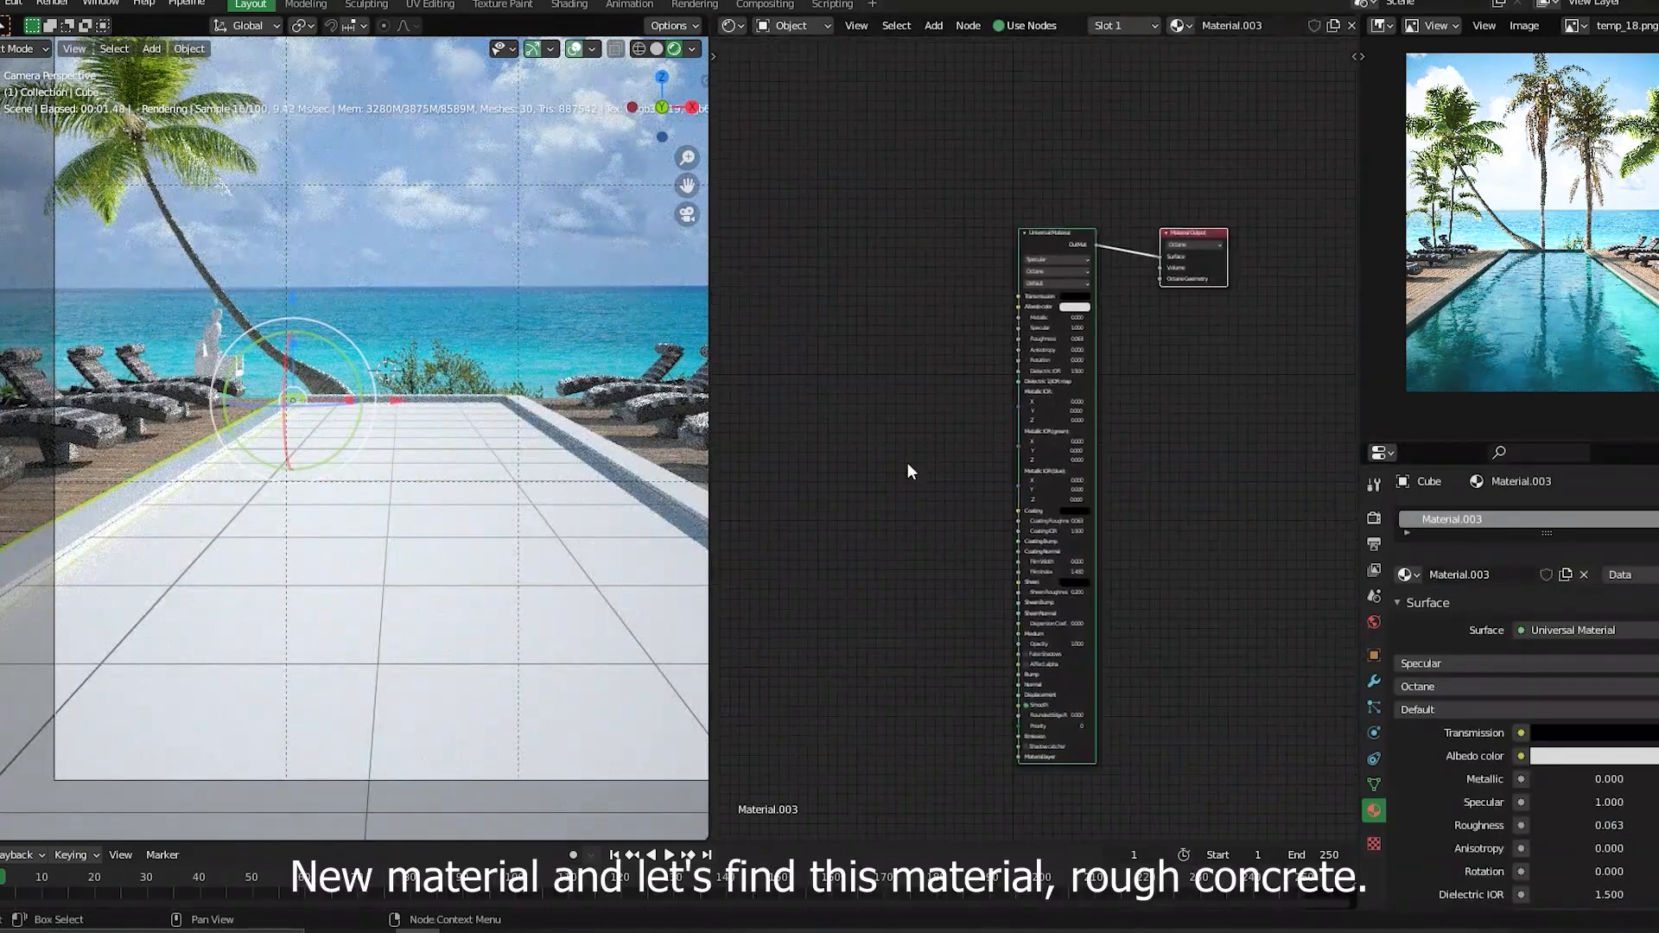
click(1420, 578)
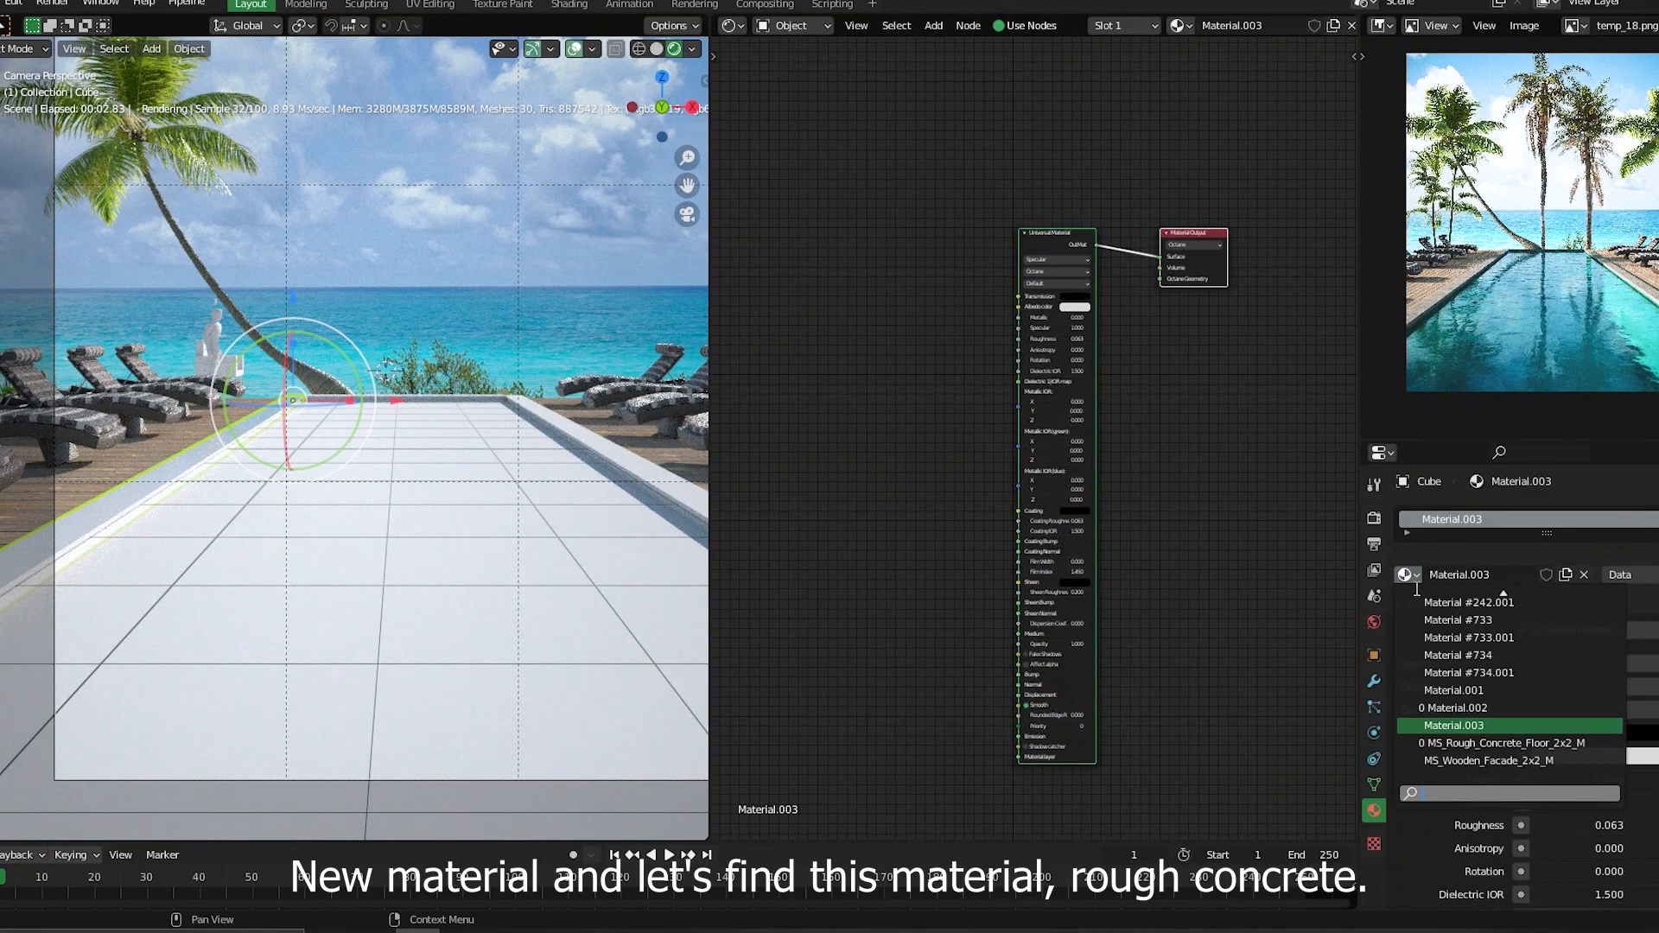
click(1528, 747)
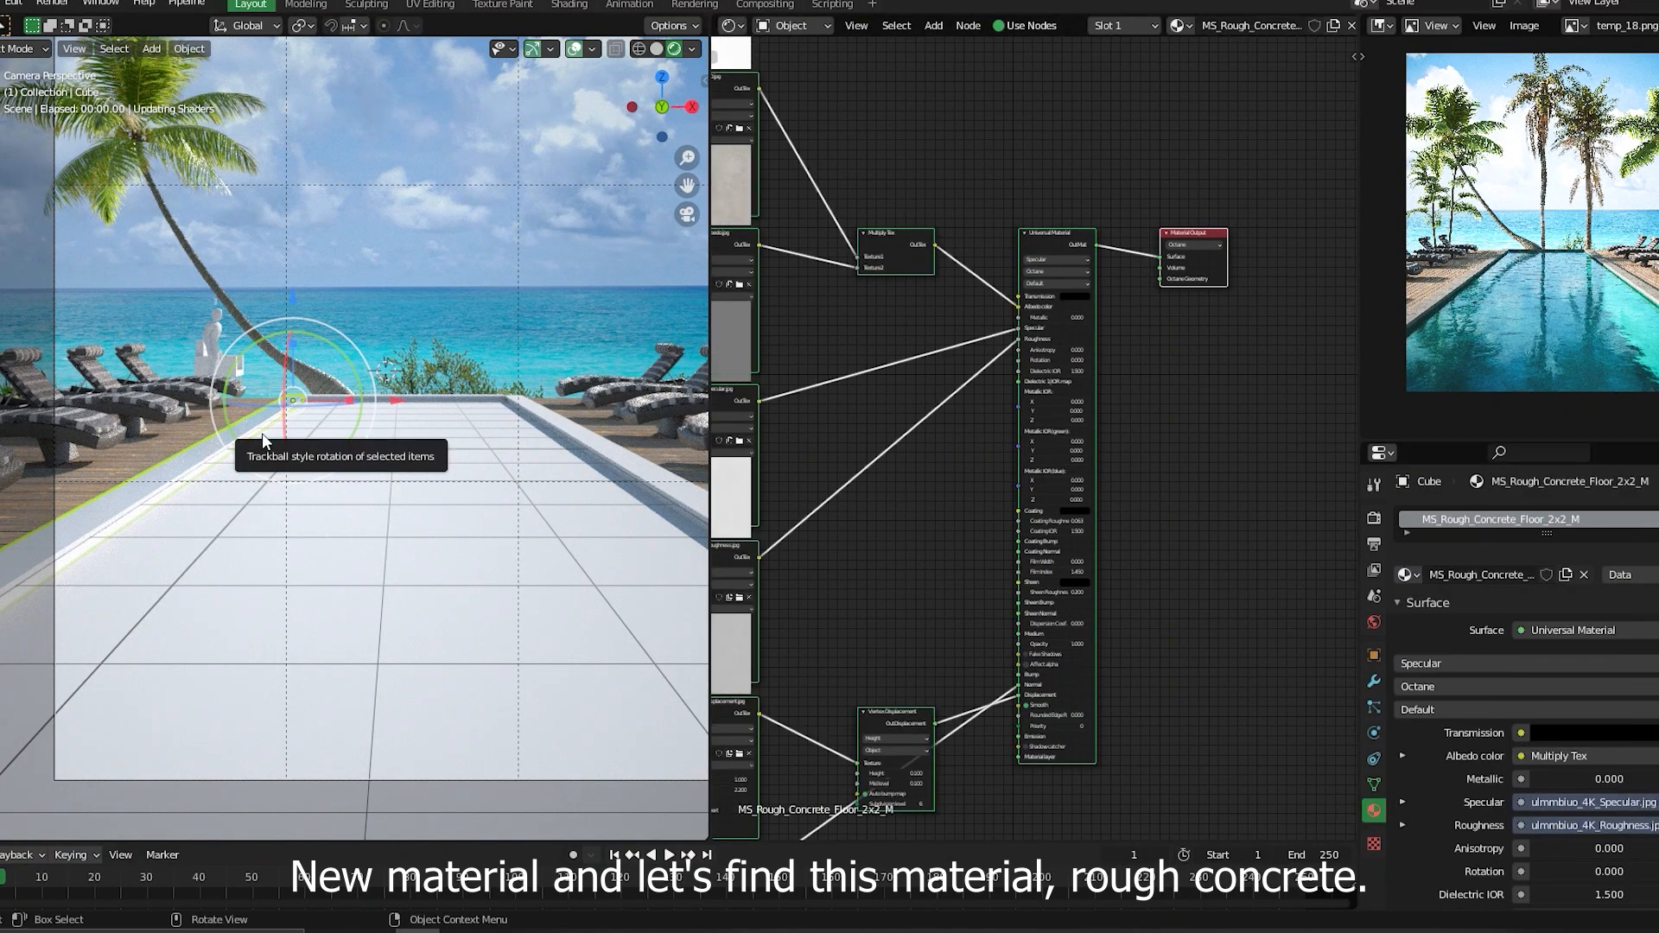
drag(897, 712, 888, 655)
key(Delete)
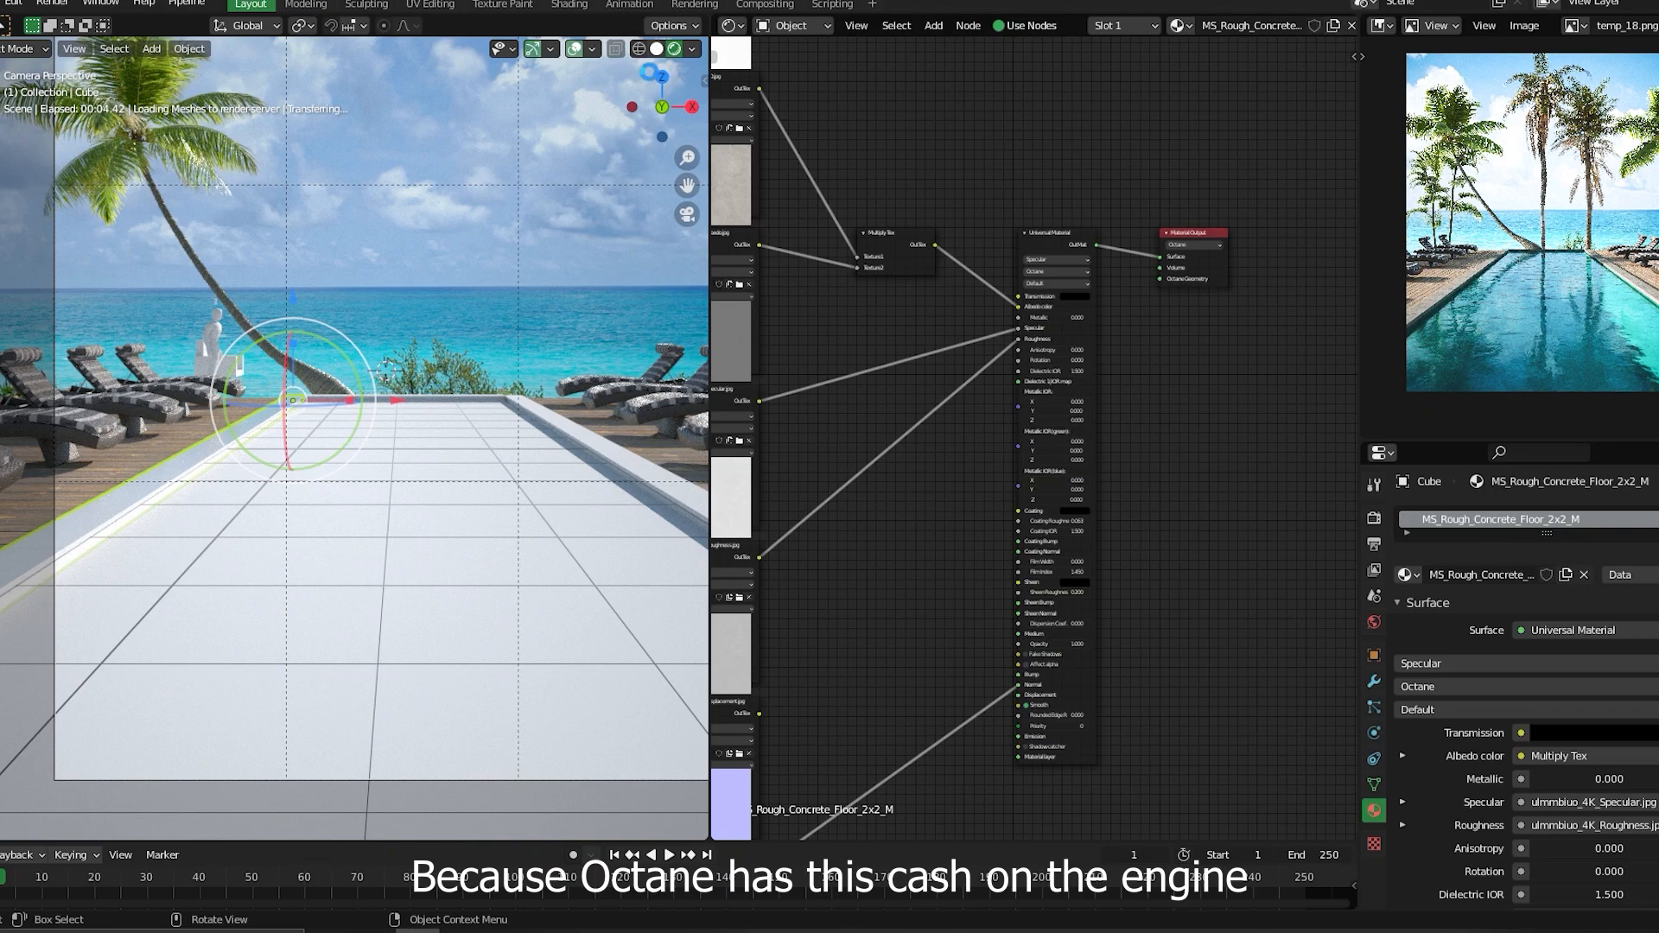
- Leave rendered shading, clear the Octane Resource Cache in the render settings, and restart the rendered preview
click(657, 48)
scroll(268, 449, up, 8)
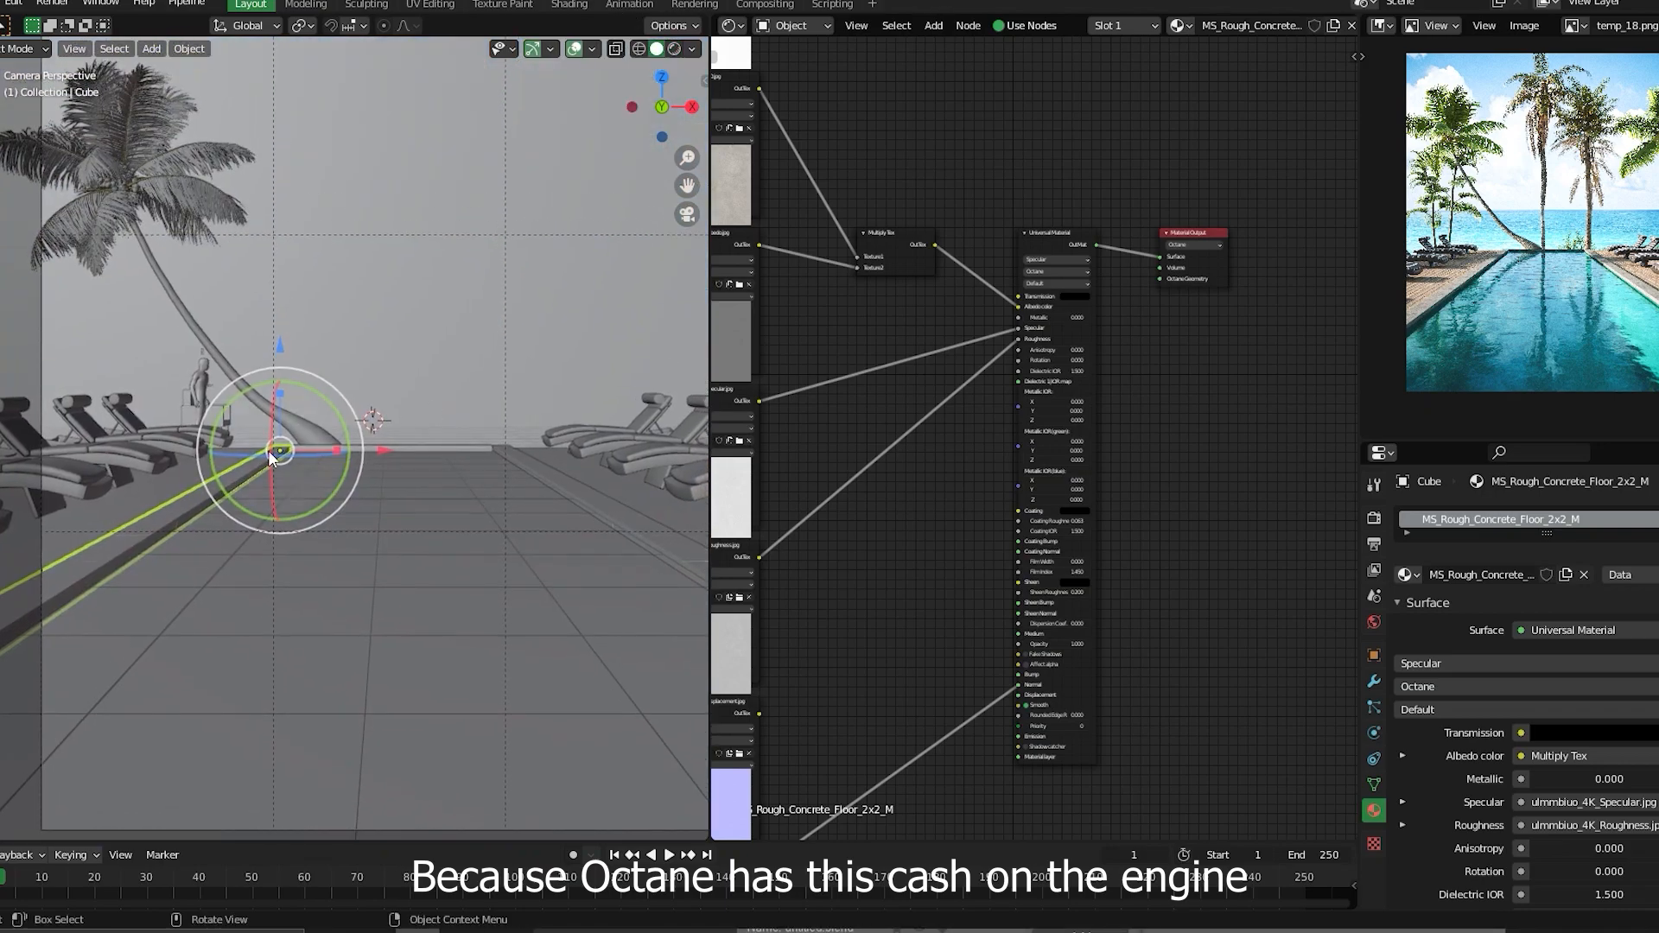
shift+middle_drag(390, 475, 280, 496)
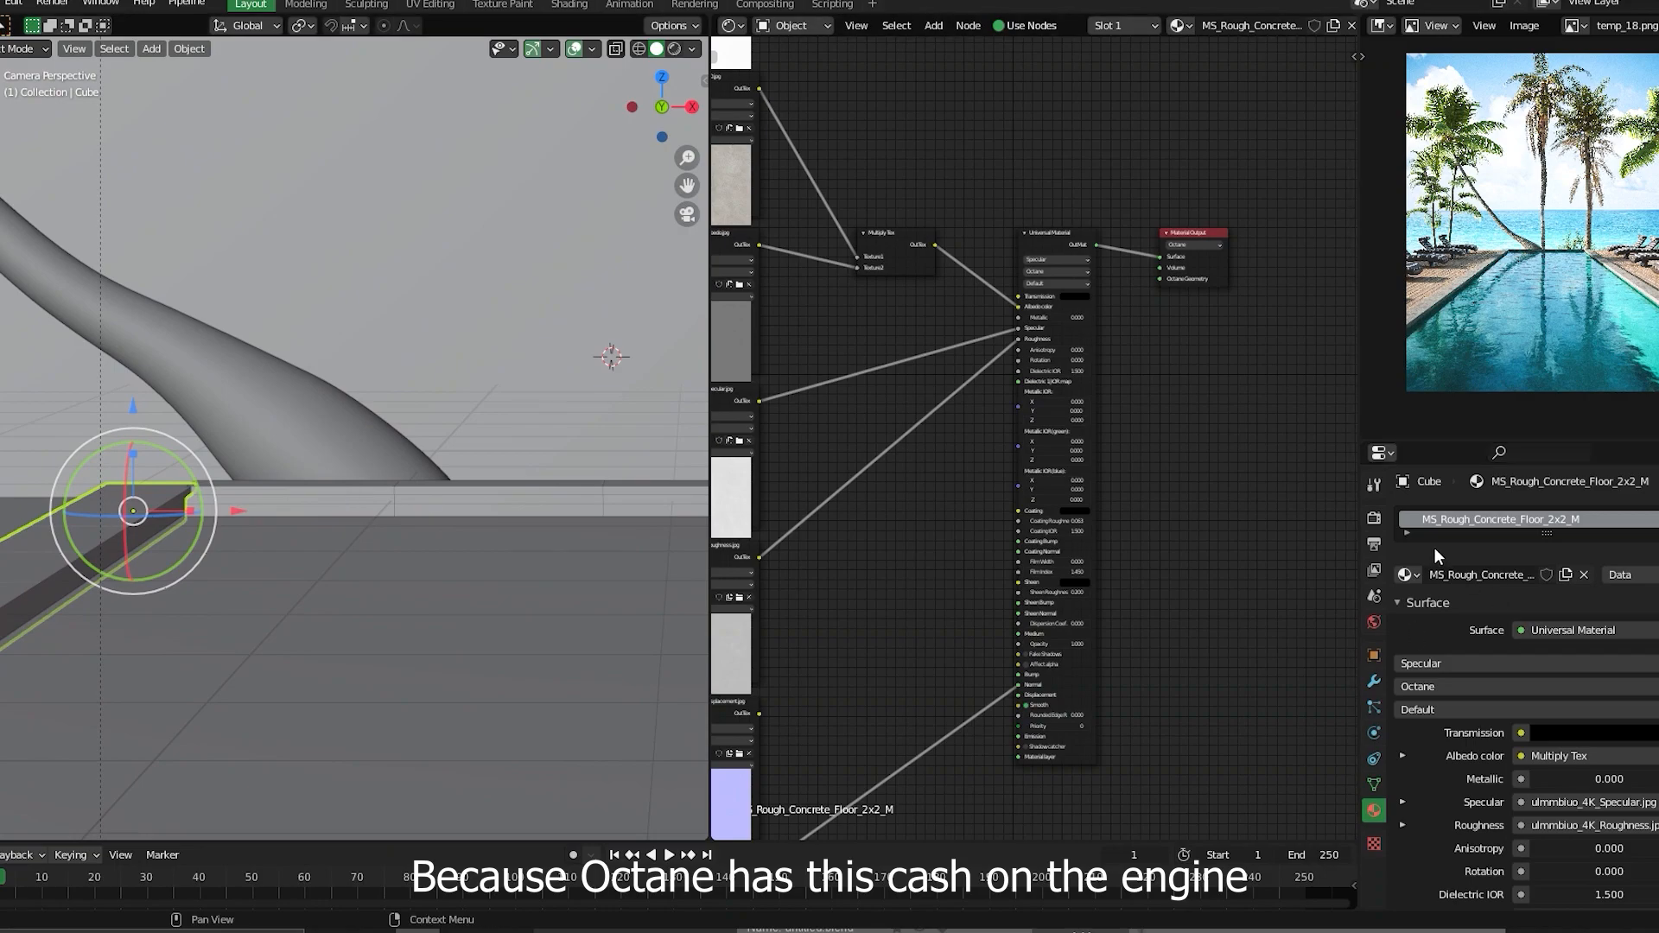
click(1373, 518)
scroll(1520, 644, down, 15)
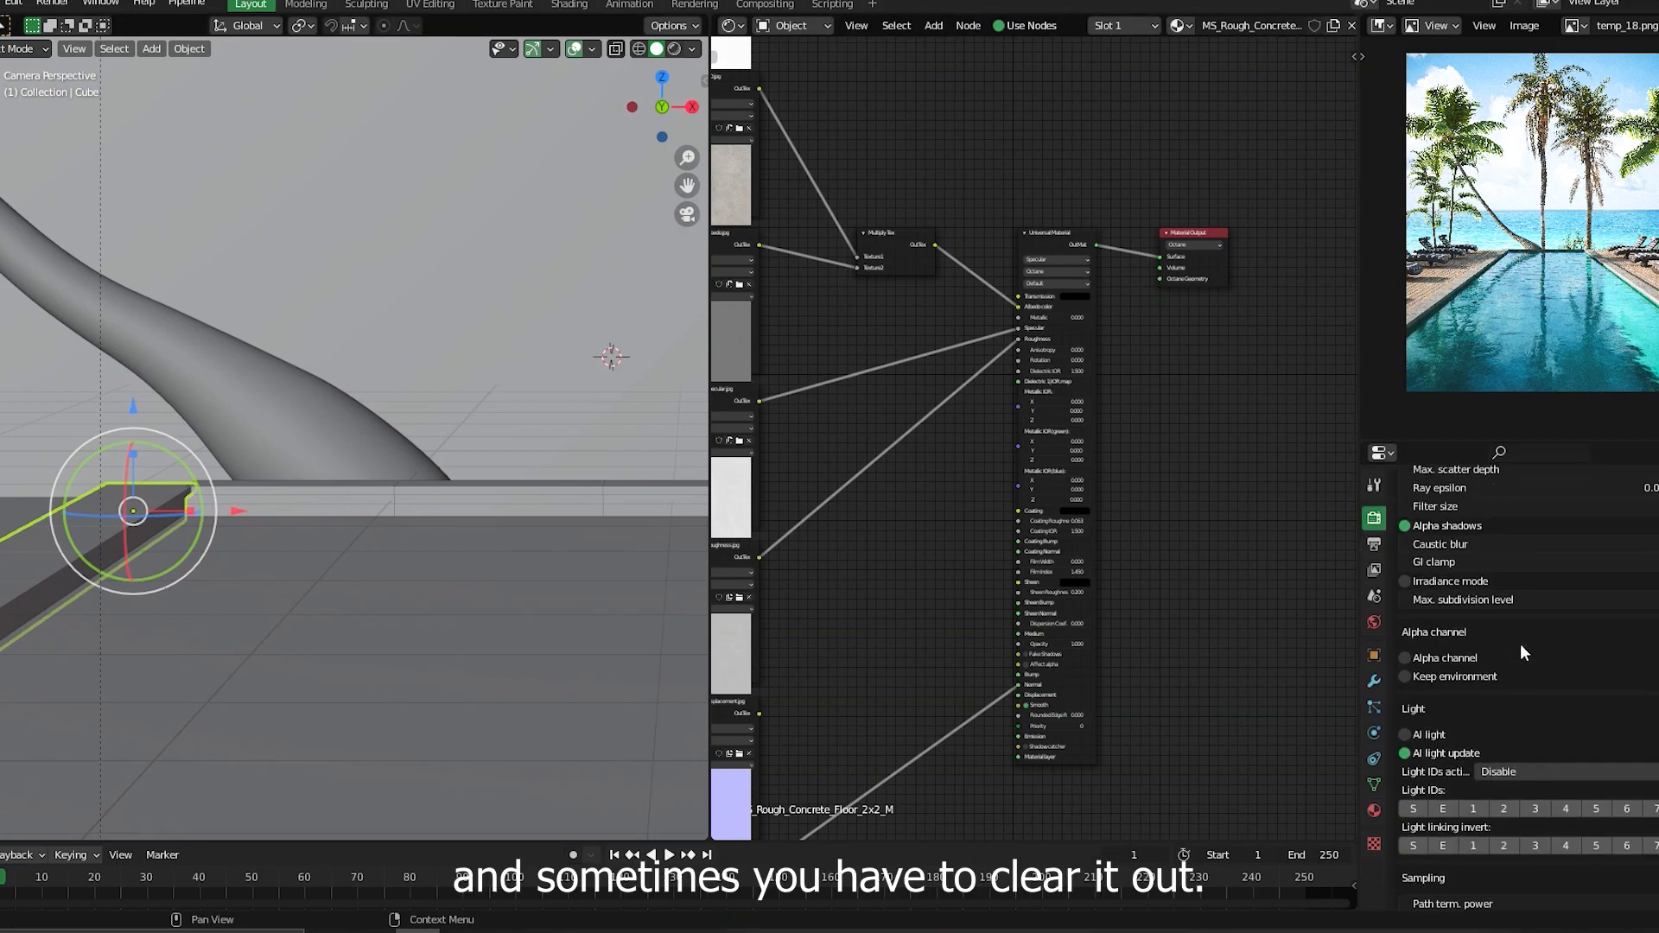
scroll(1520, 644, down, 3)
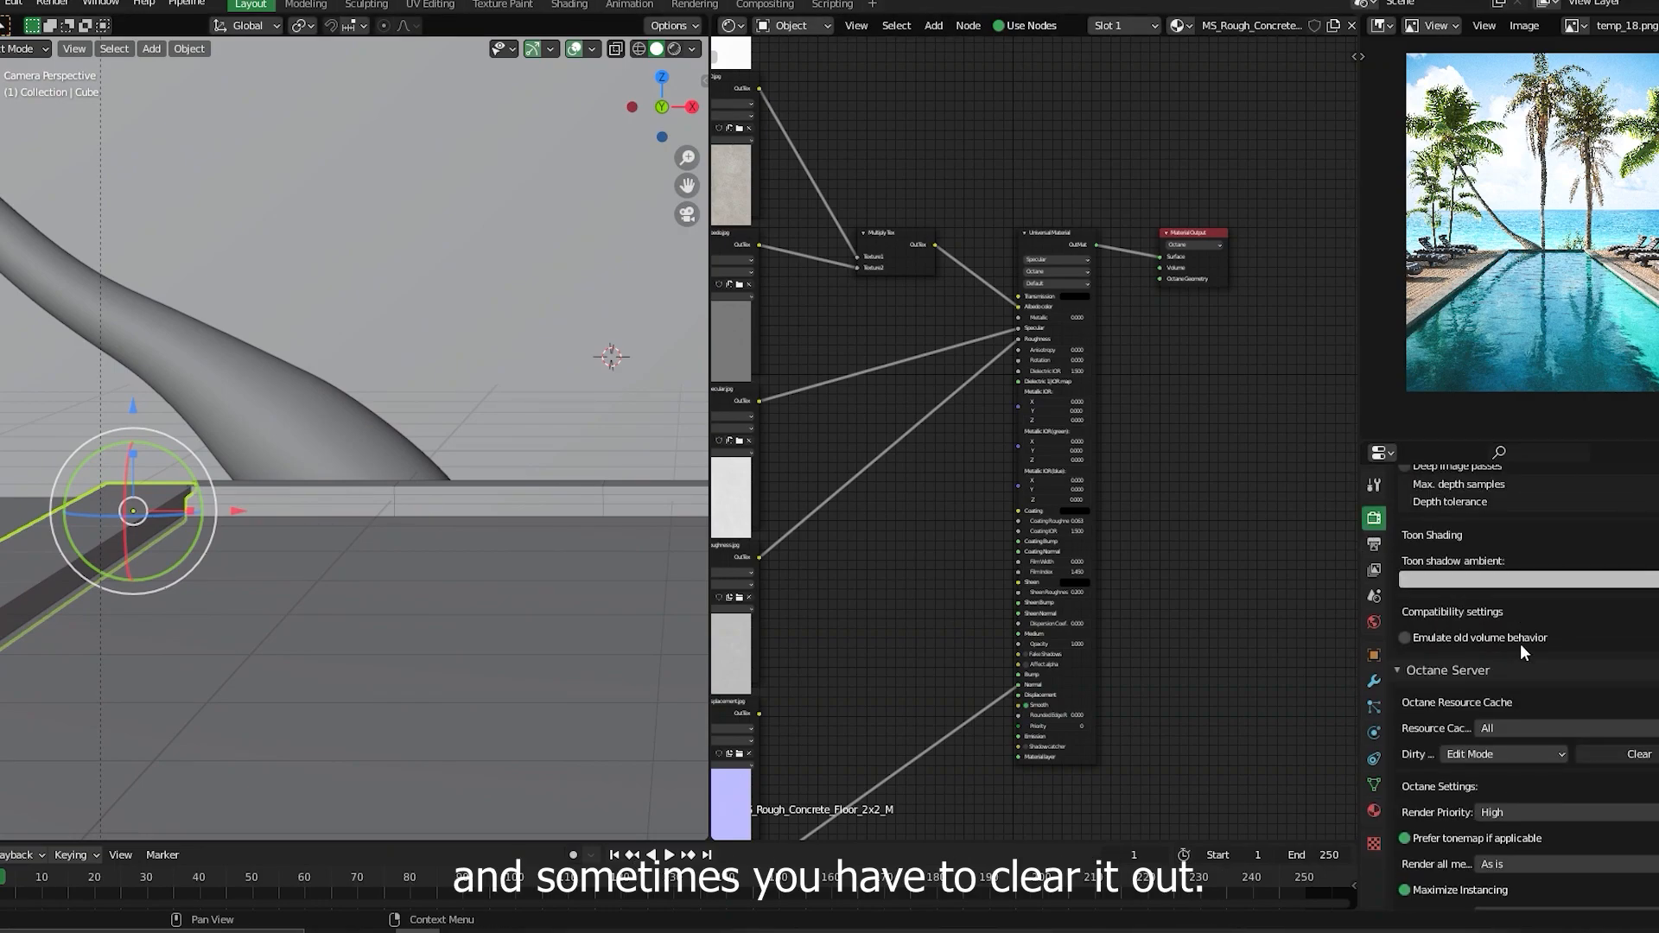
click(1620, 754)
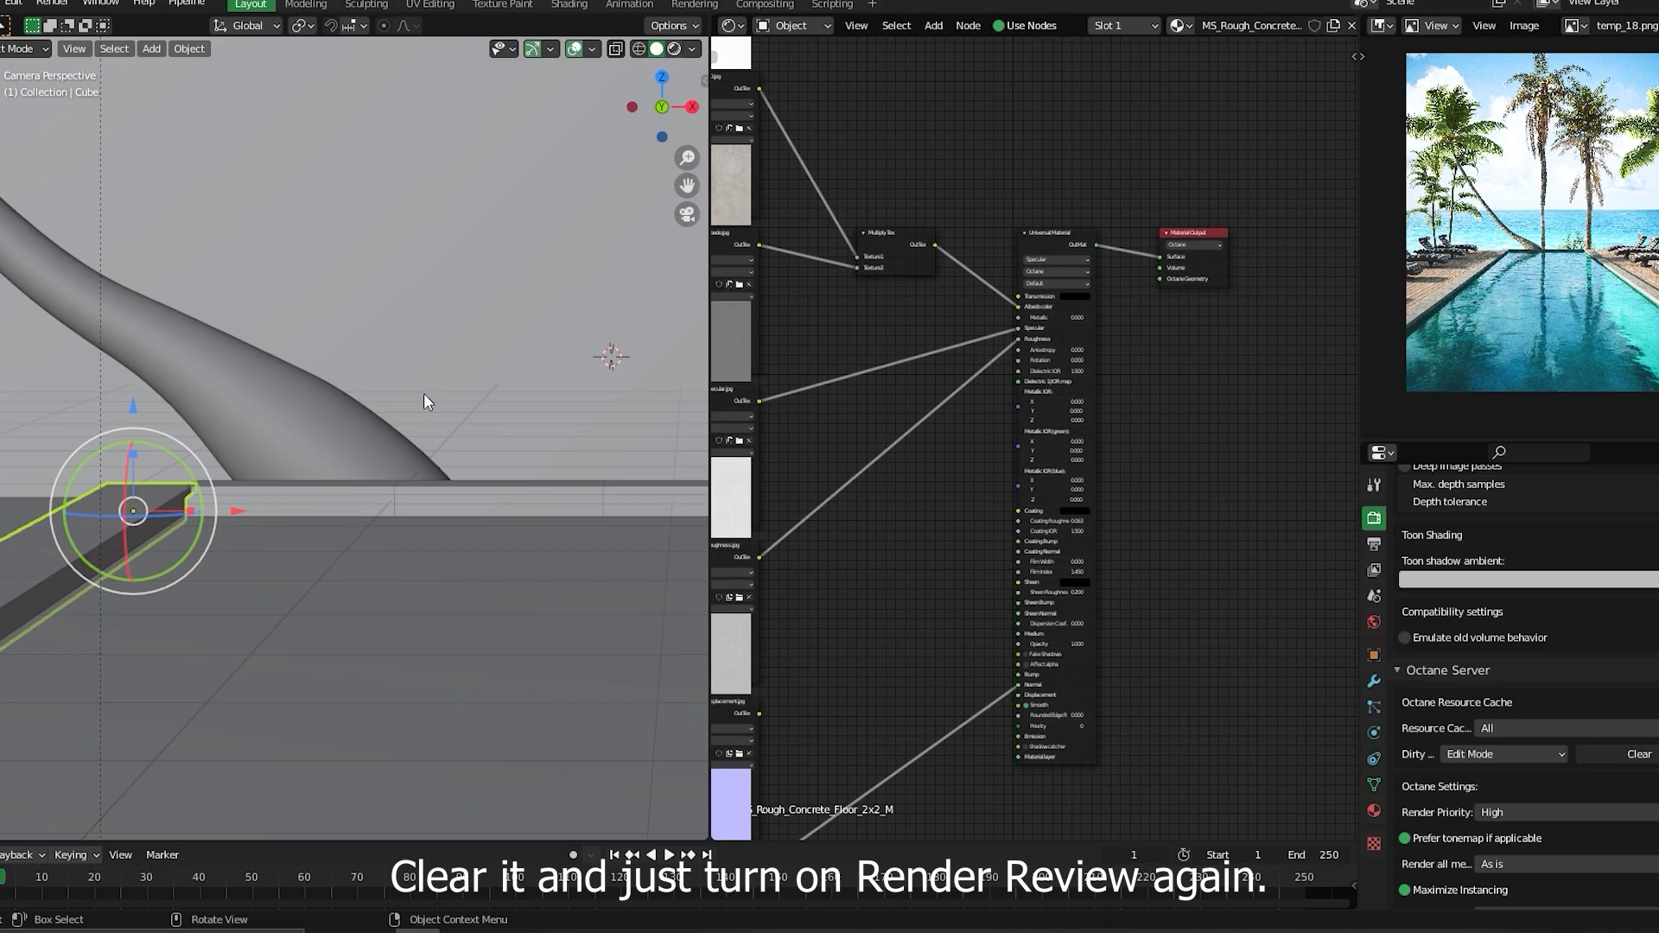
key(shift+z)
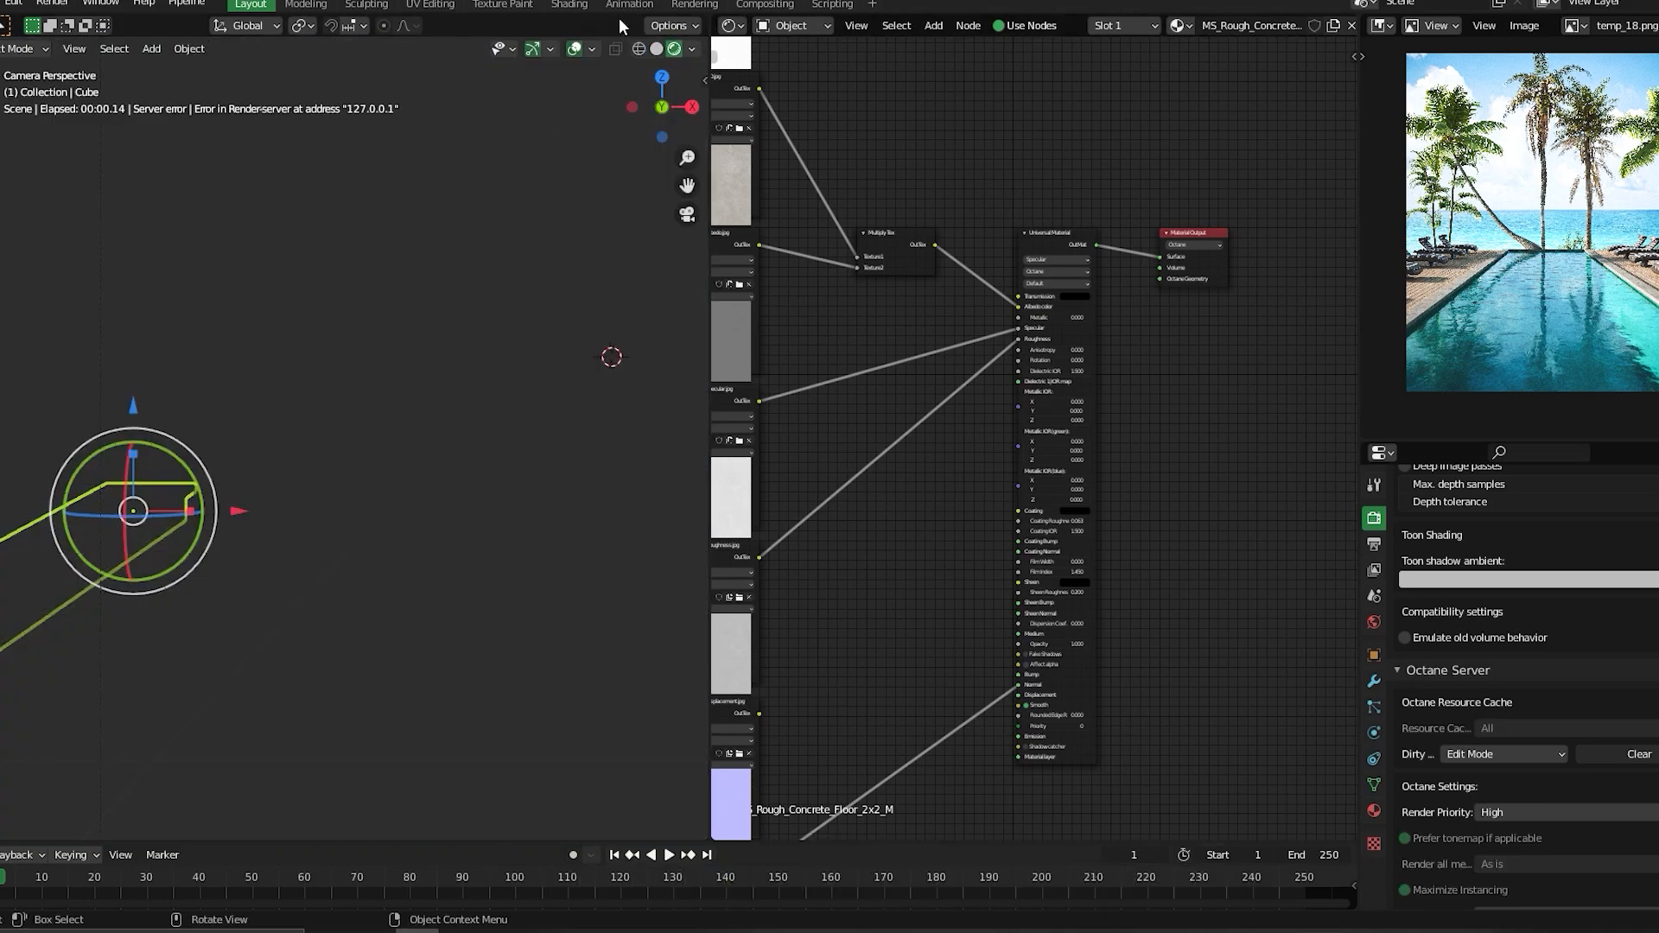
click(656, 51)
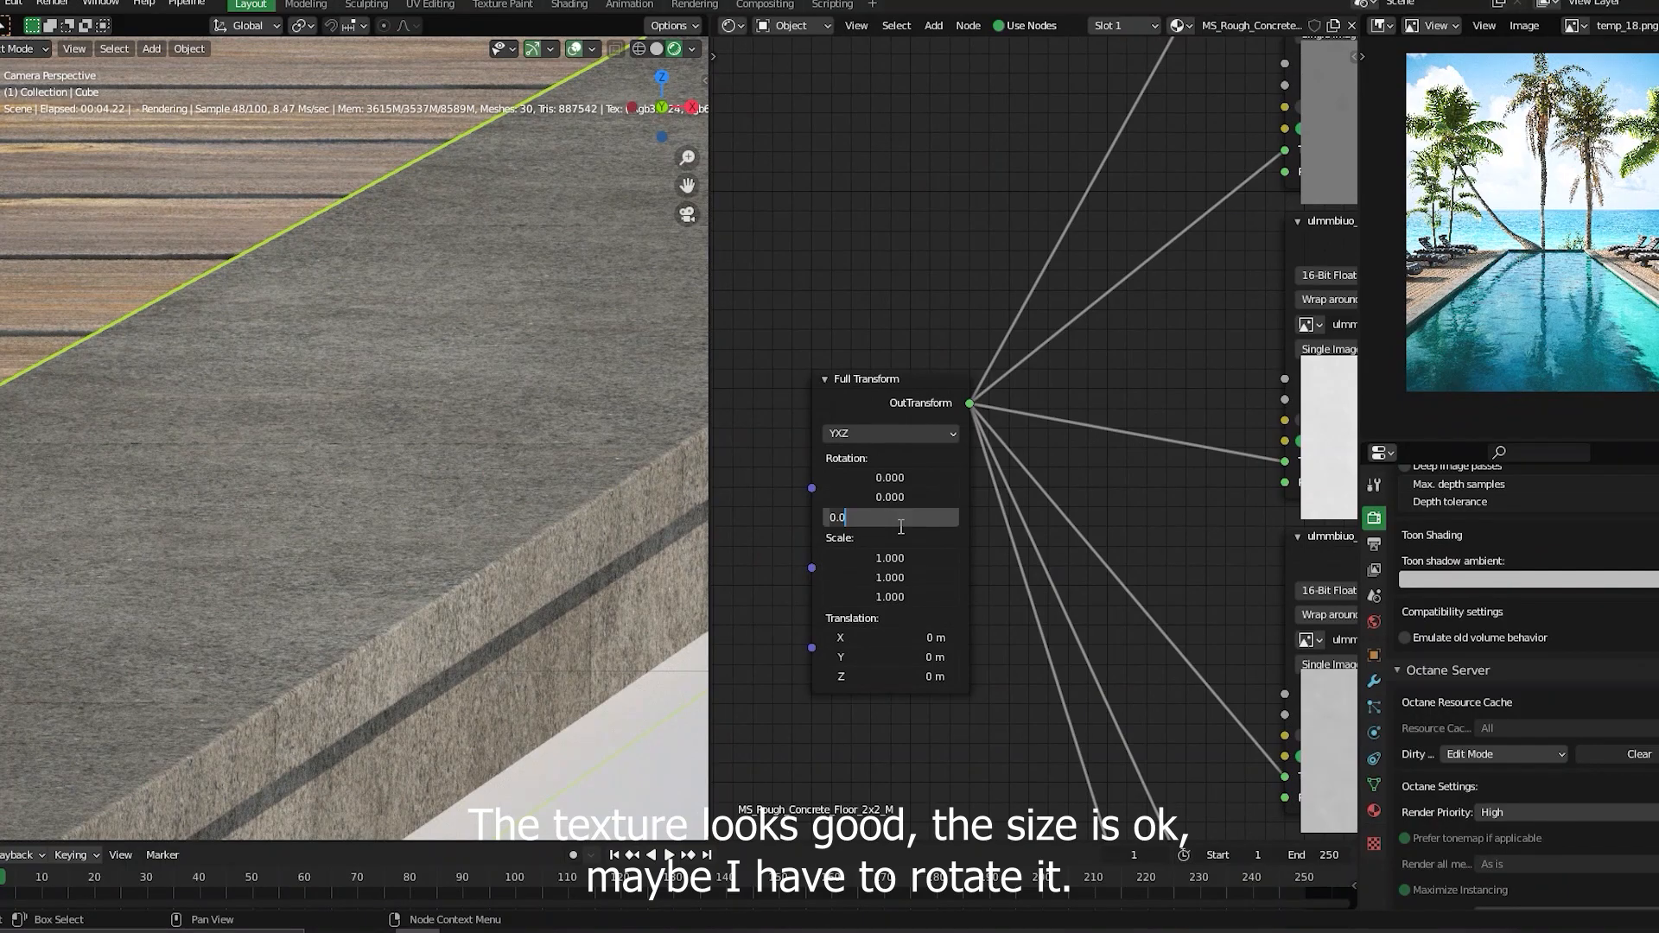
- Set the third rotation value of the concrete material's Full Transform node to 90 and select the Albedo texture node
text(90)
key(Return)
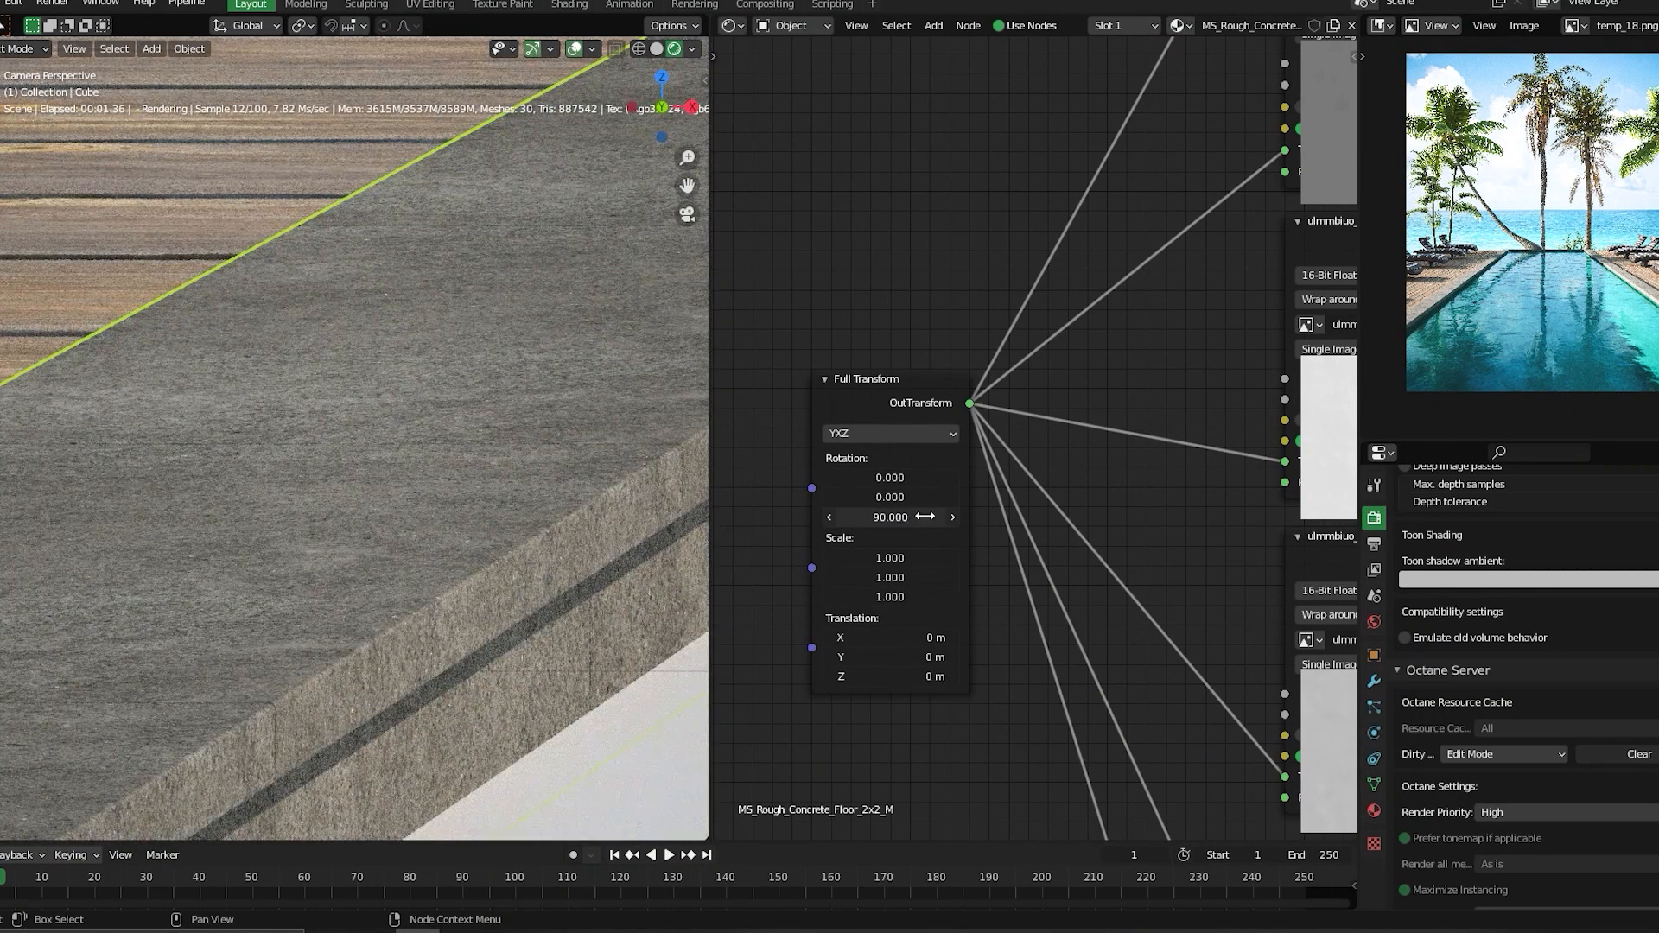
middle_drag(1056, 591, 1025, 501)
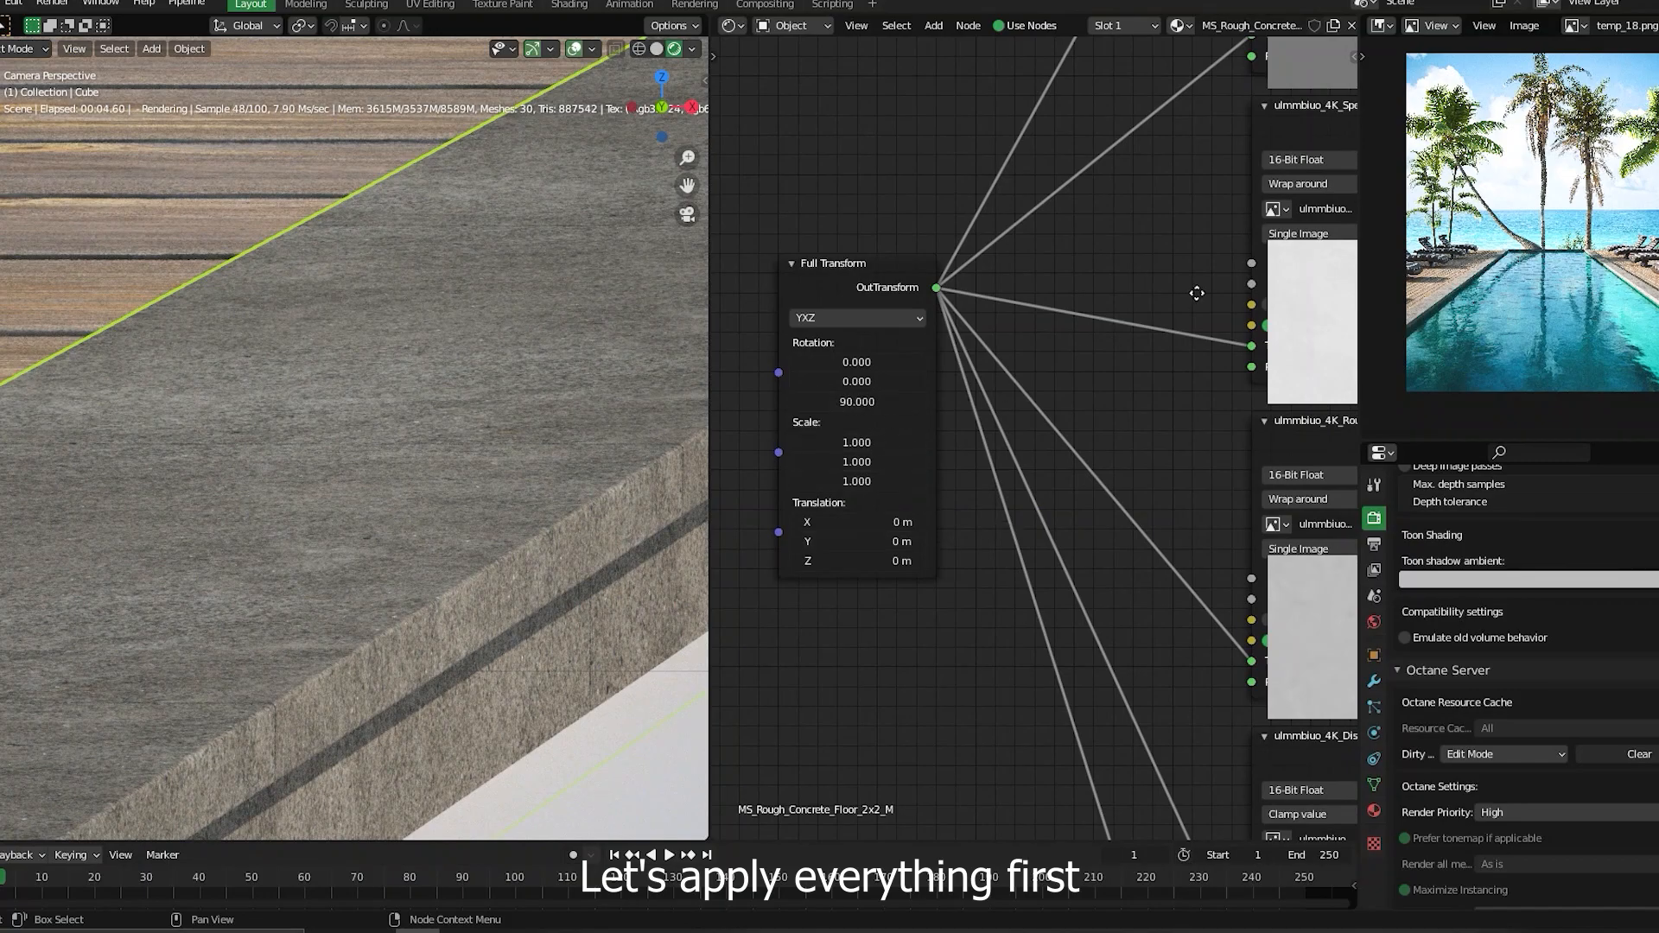
middle_drag(1196, 294, 839, 618)
click(999, 128)
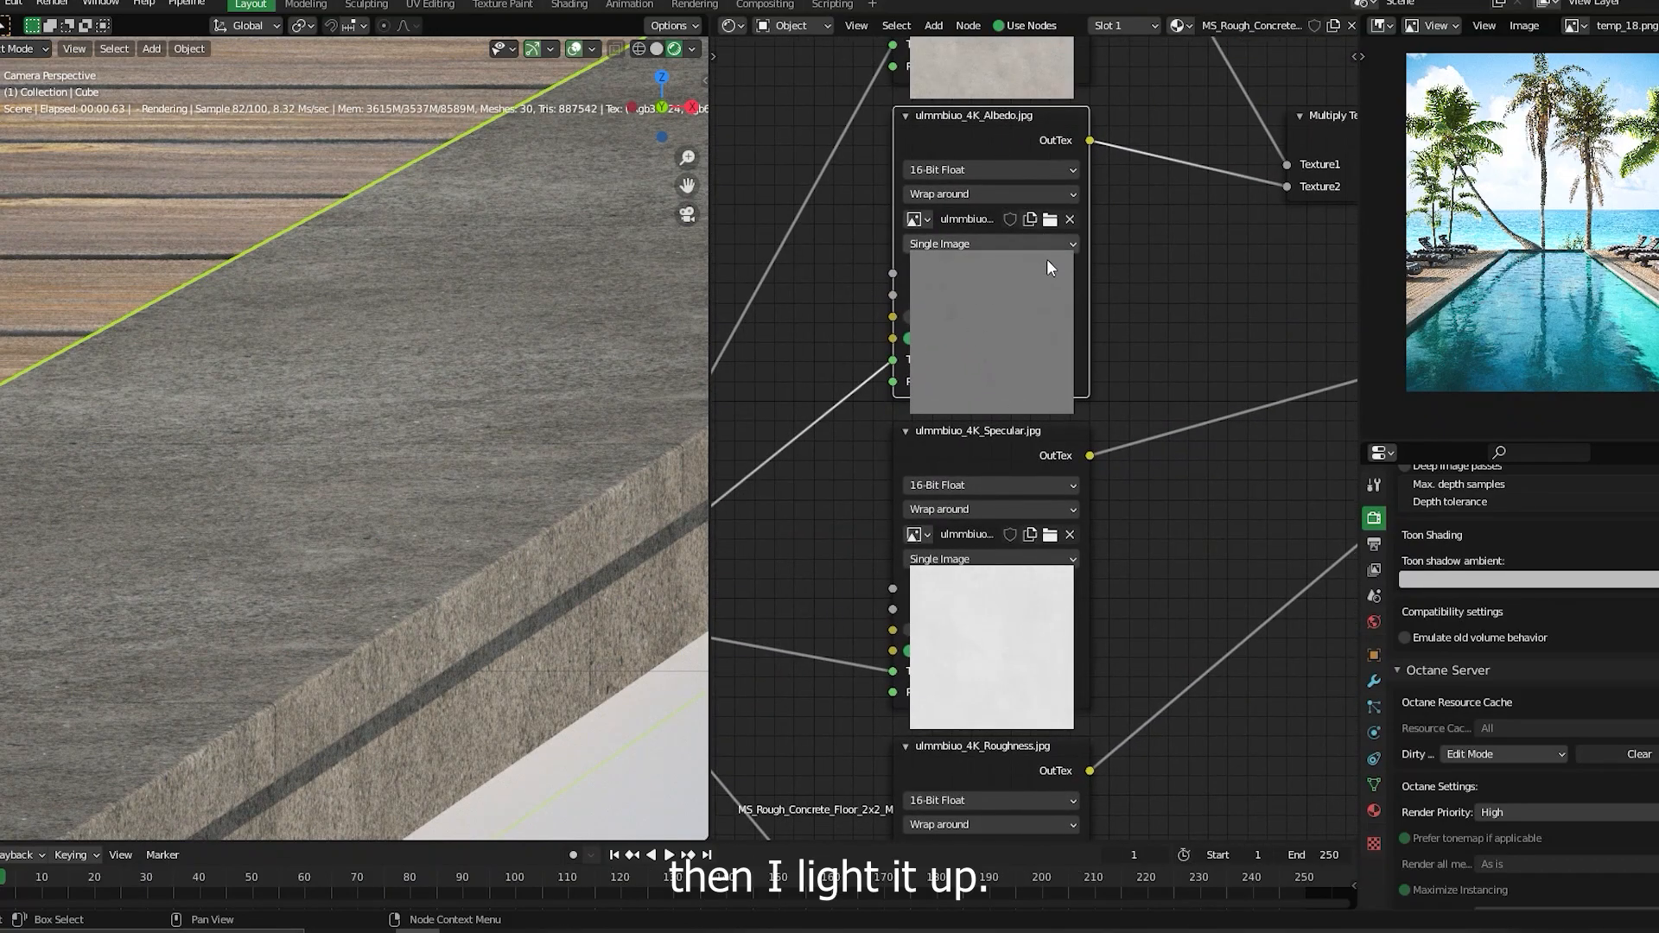
- Unwrap the far end border of the pool with Smart UV Project at the default settings and return to Object Mode
scroll(495, 472, down, 4)
scroll(527, 456, down, 4)
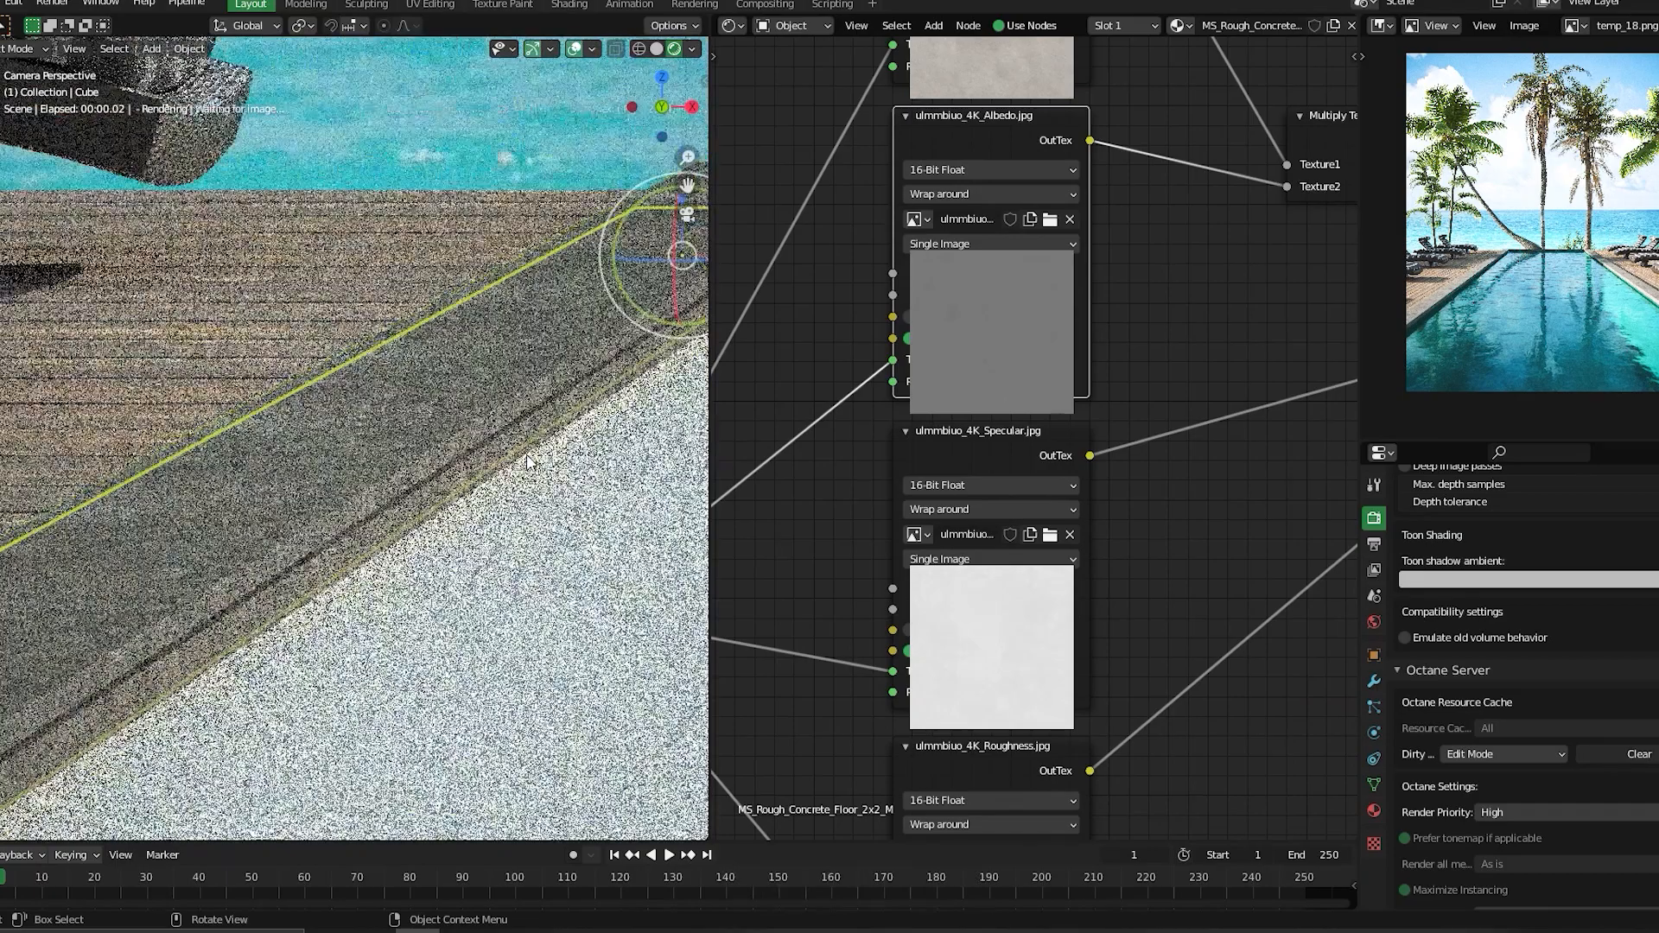
scroll(530, 461, down, 3)
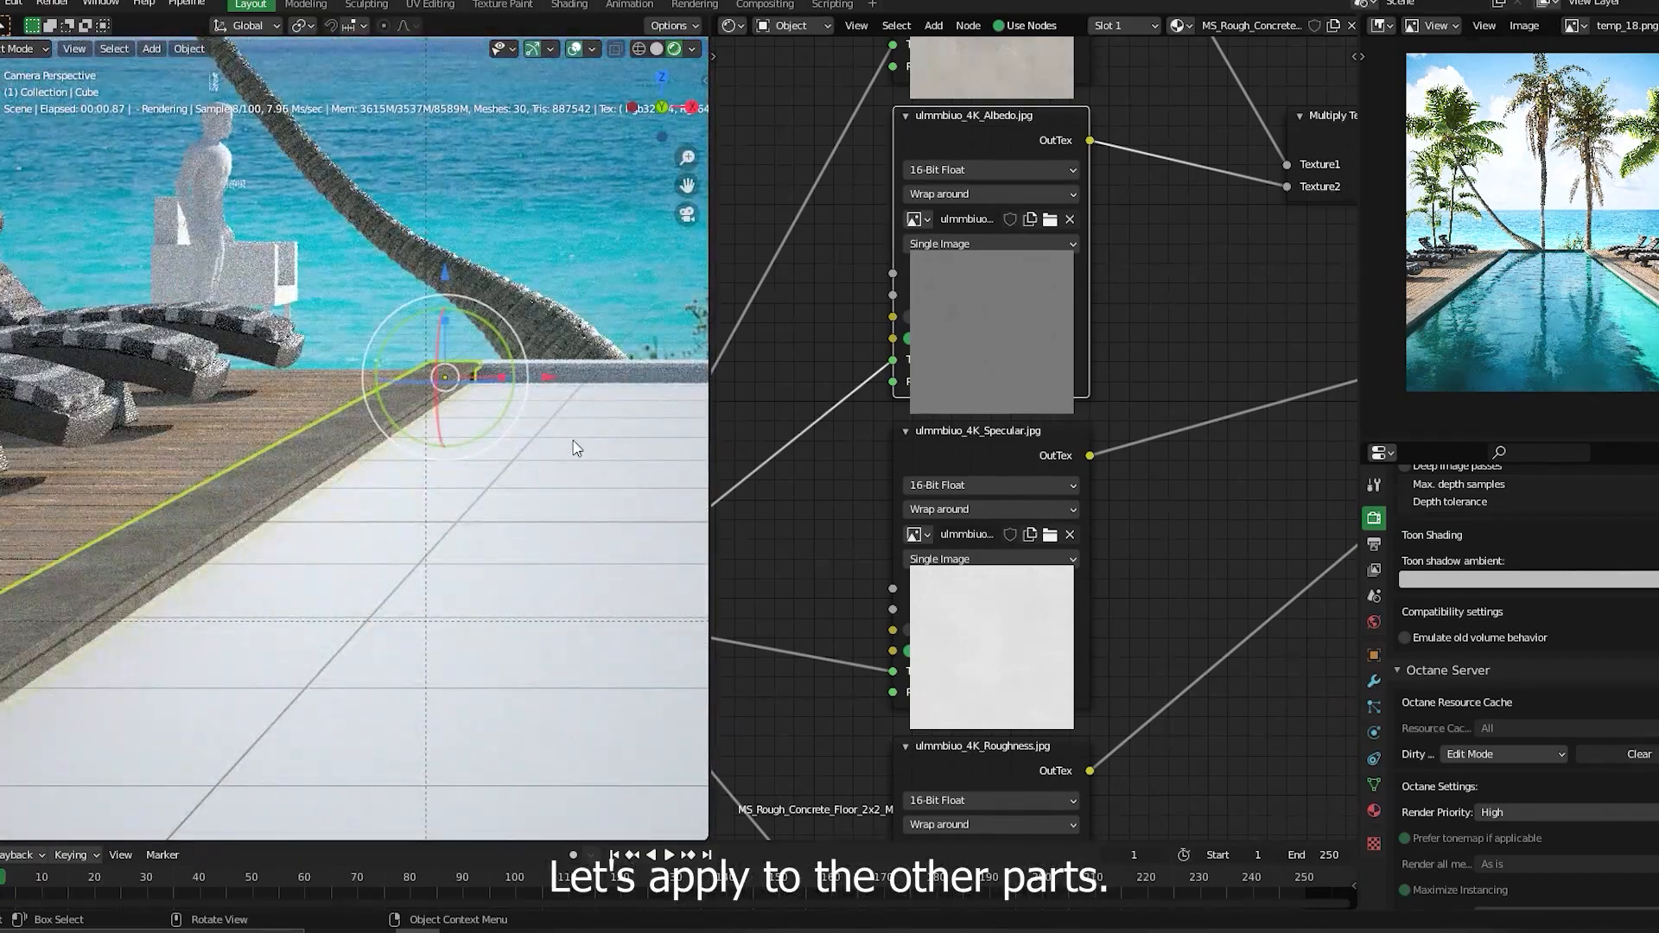
scroll(572, 446, down, 2)
click(568, 398)
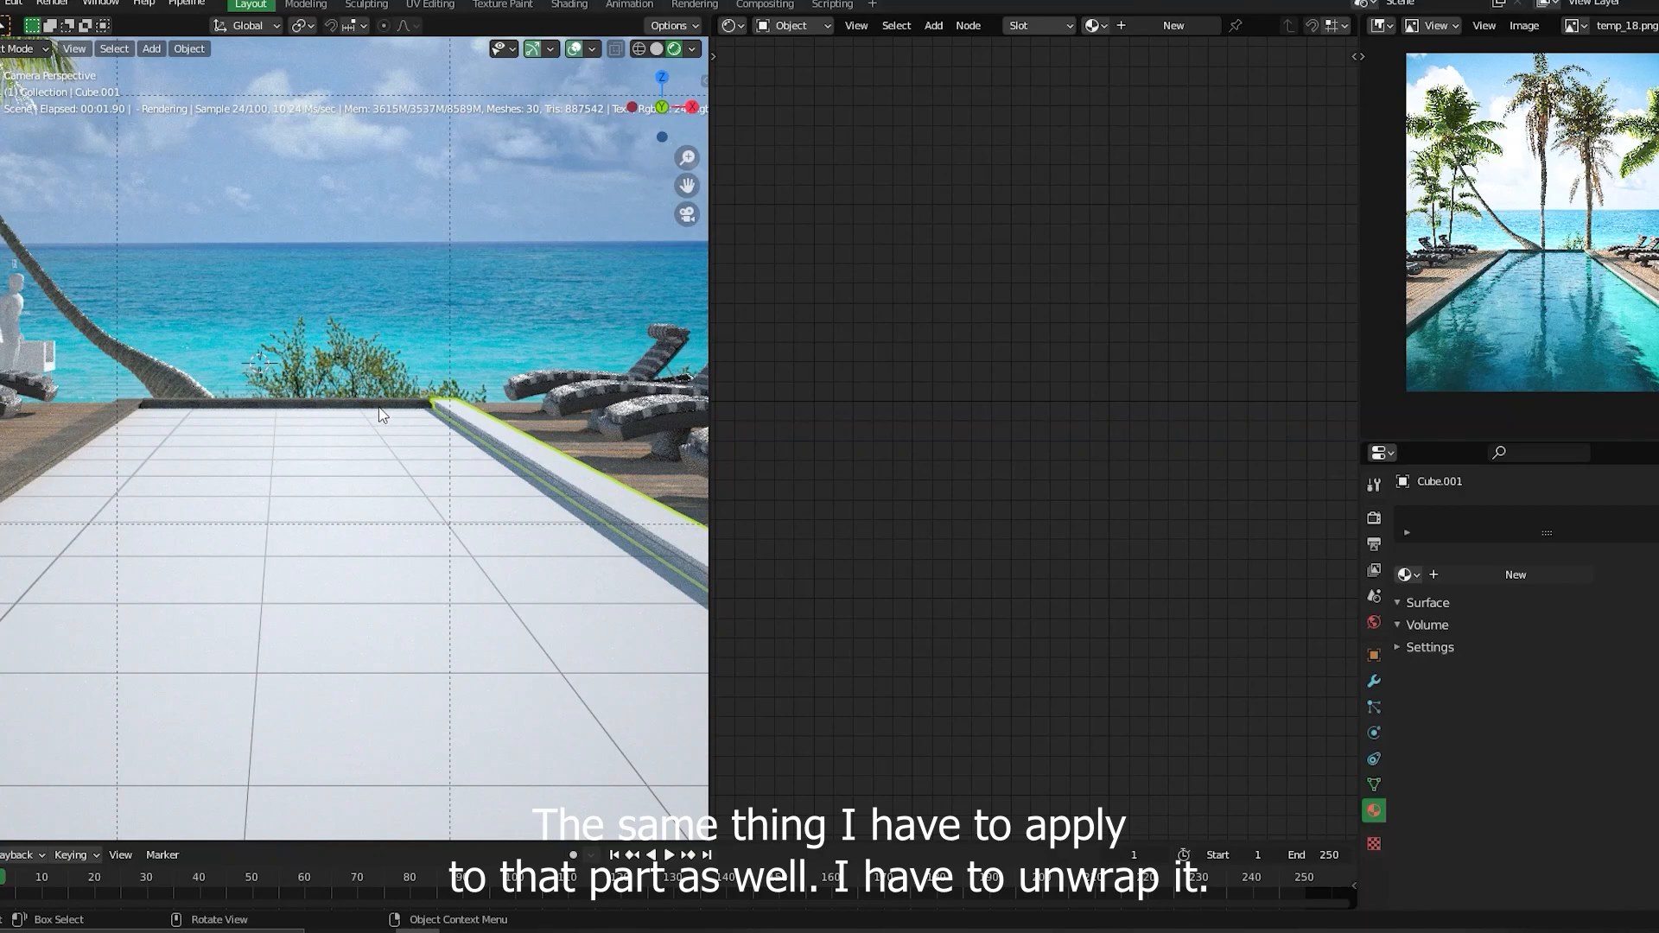
click(380, 410)
key(ctrl+Tab)
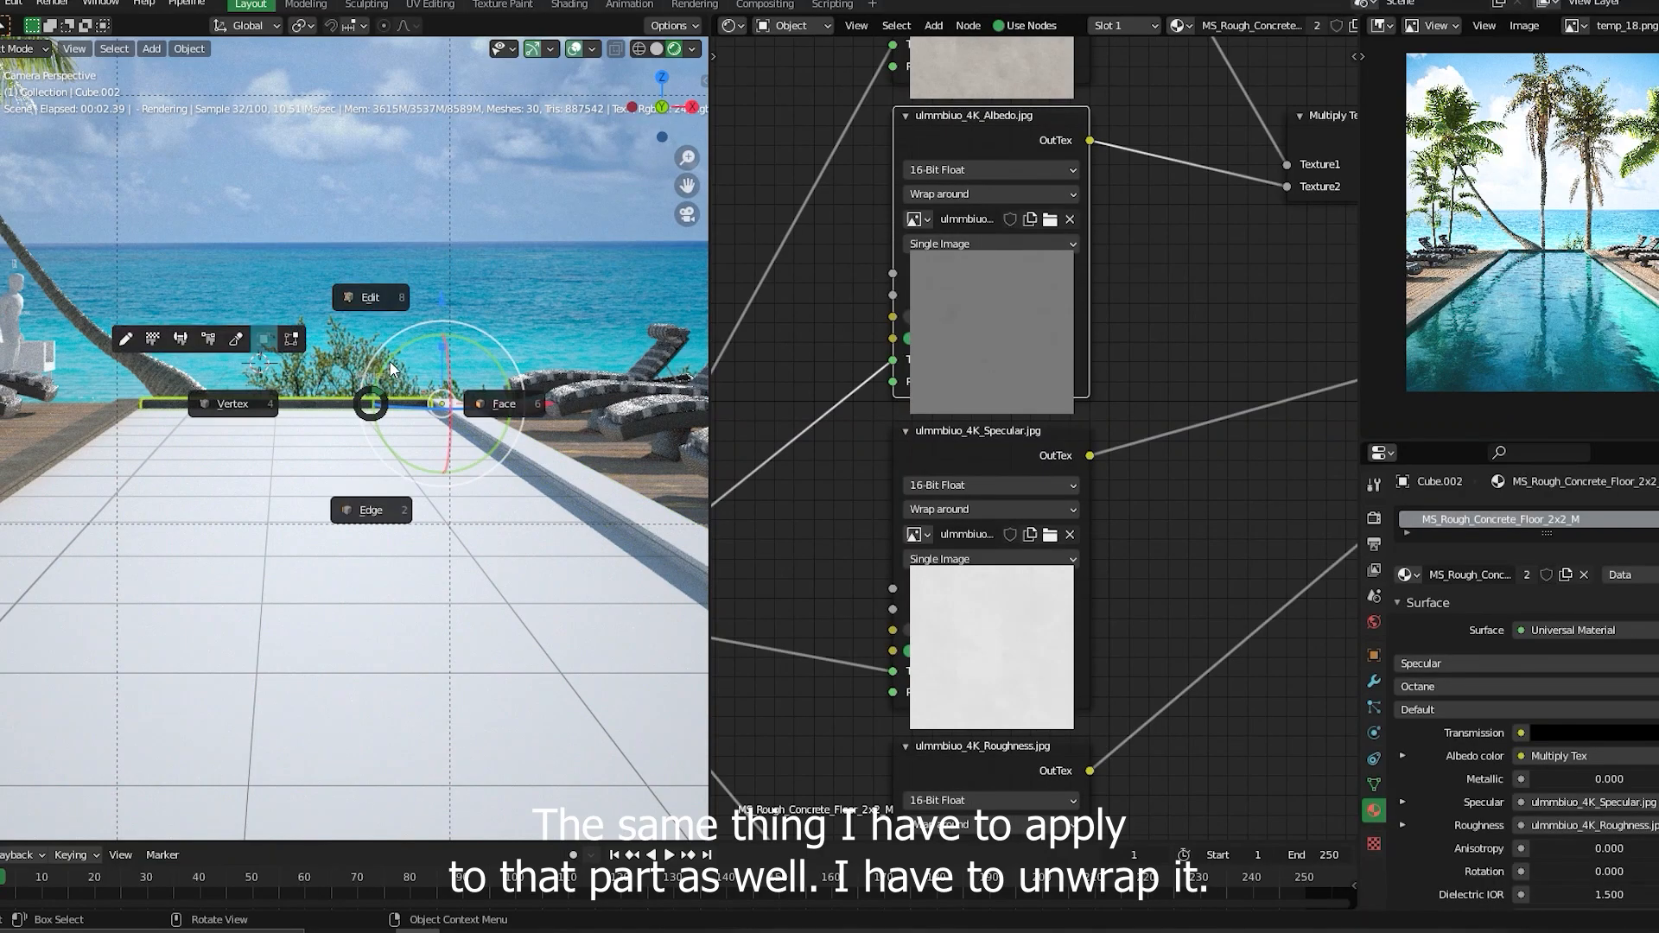
click(372, 307)
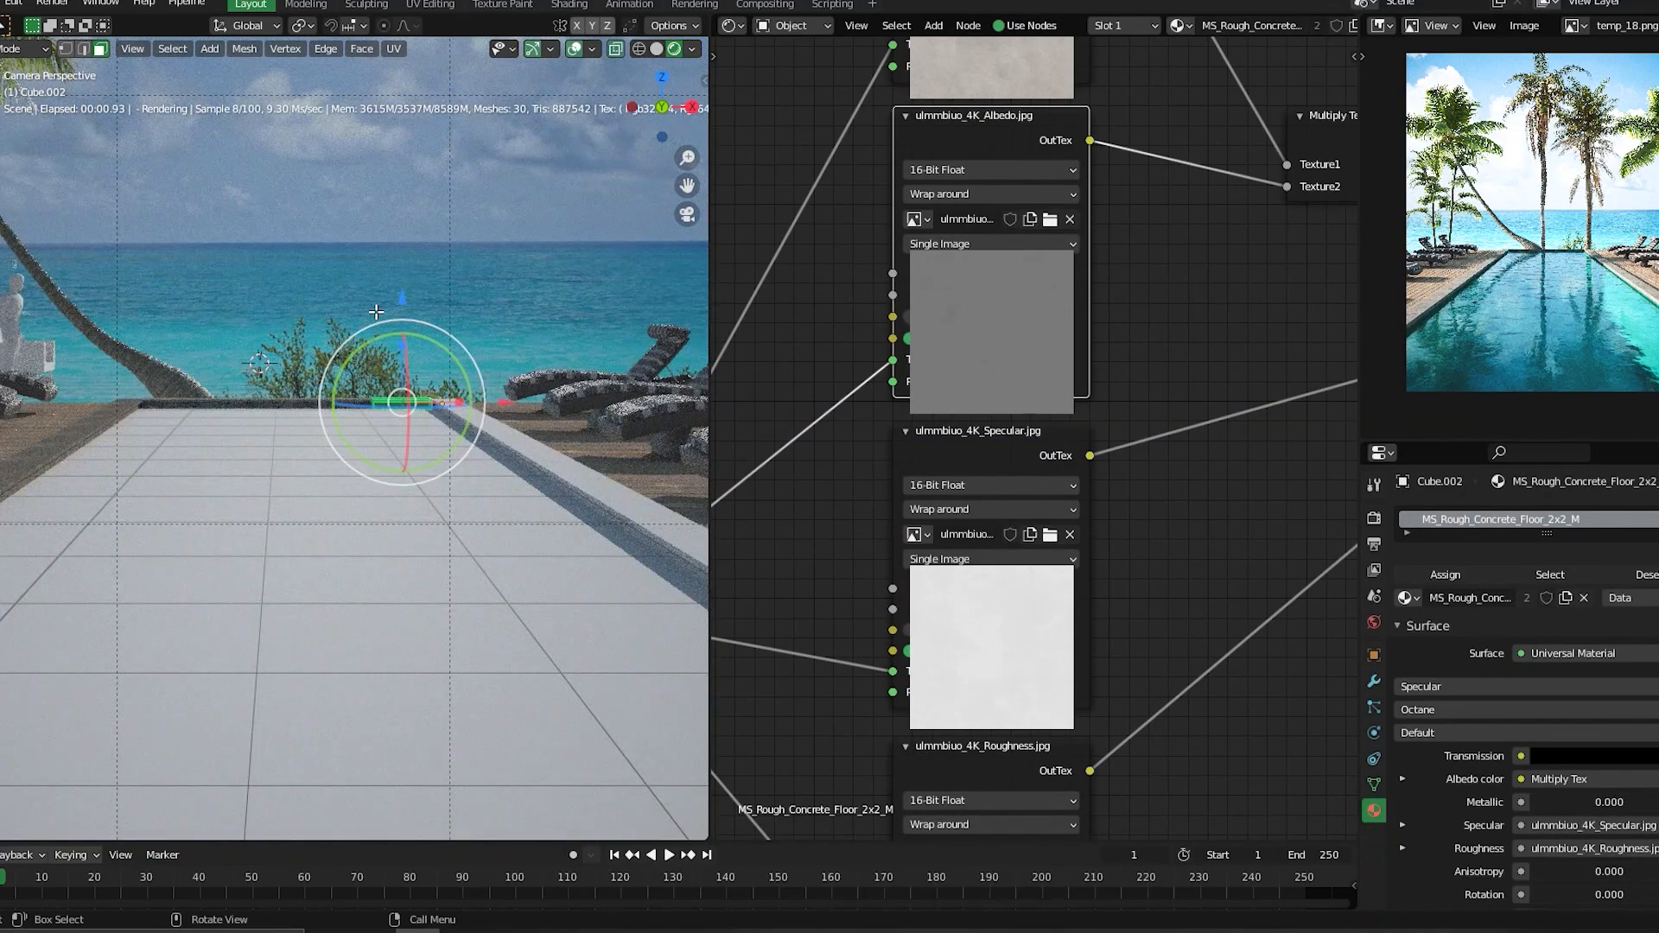
key(u)
click(366, 308)
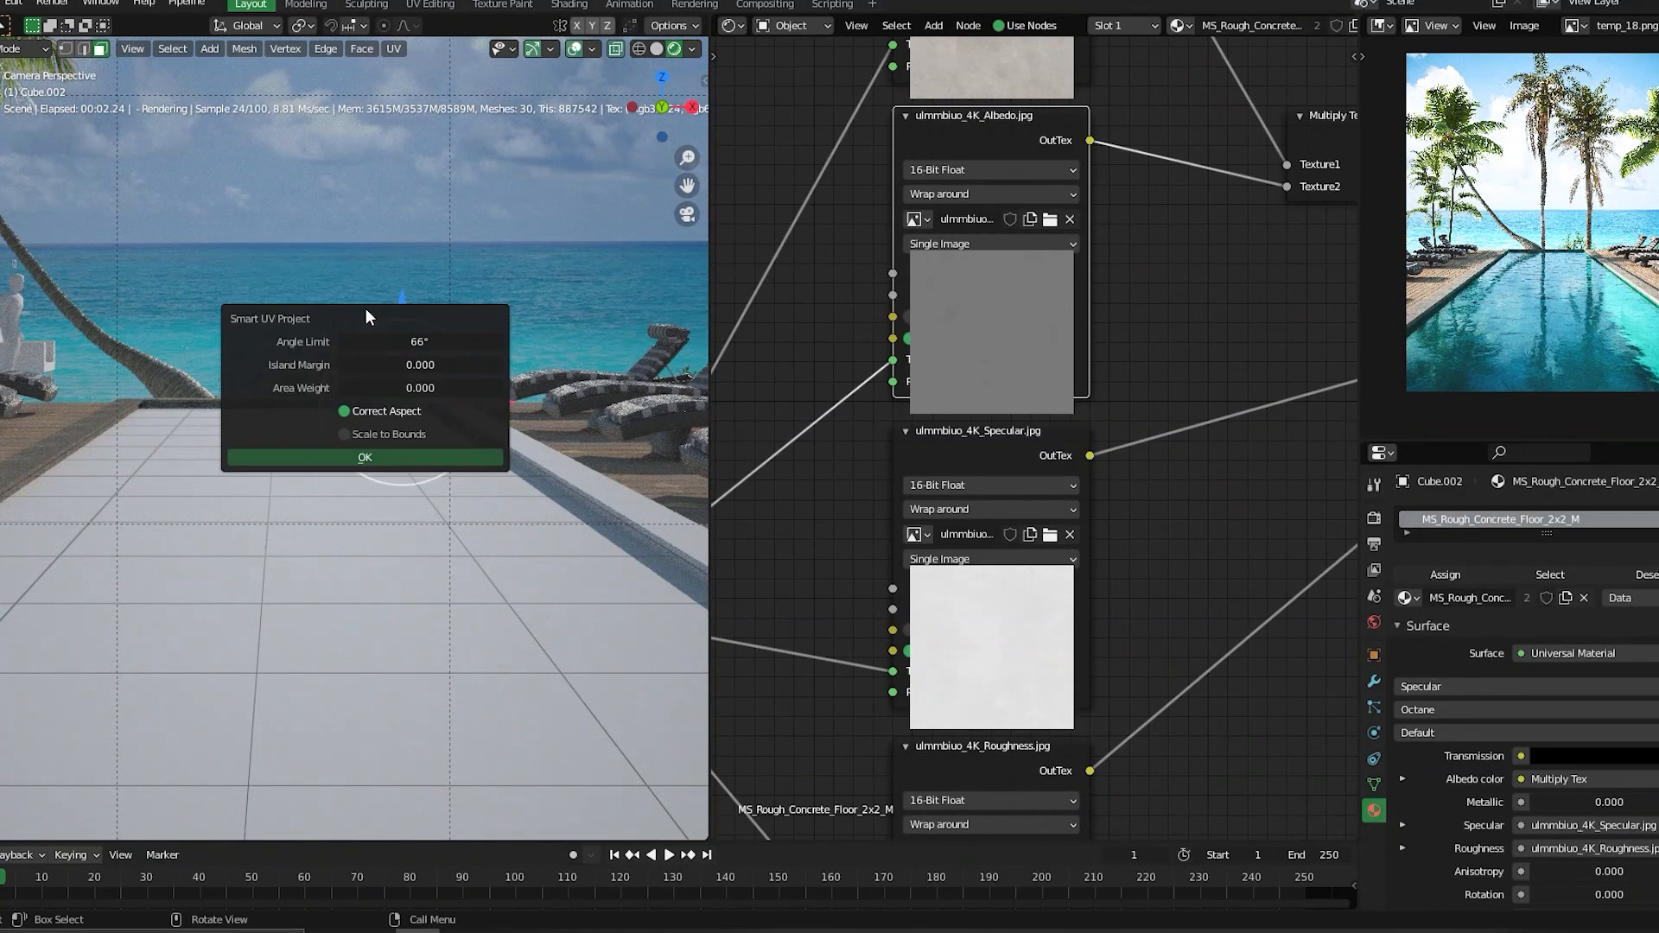
click(429, 457)
key(Tab)
click(465, 216)
- Unwrap the pool's right border with Smart UV Project at the default settings and return to Object Mode
click(629, 496)
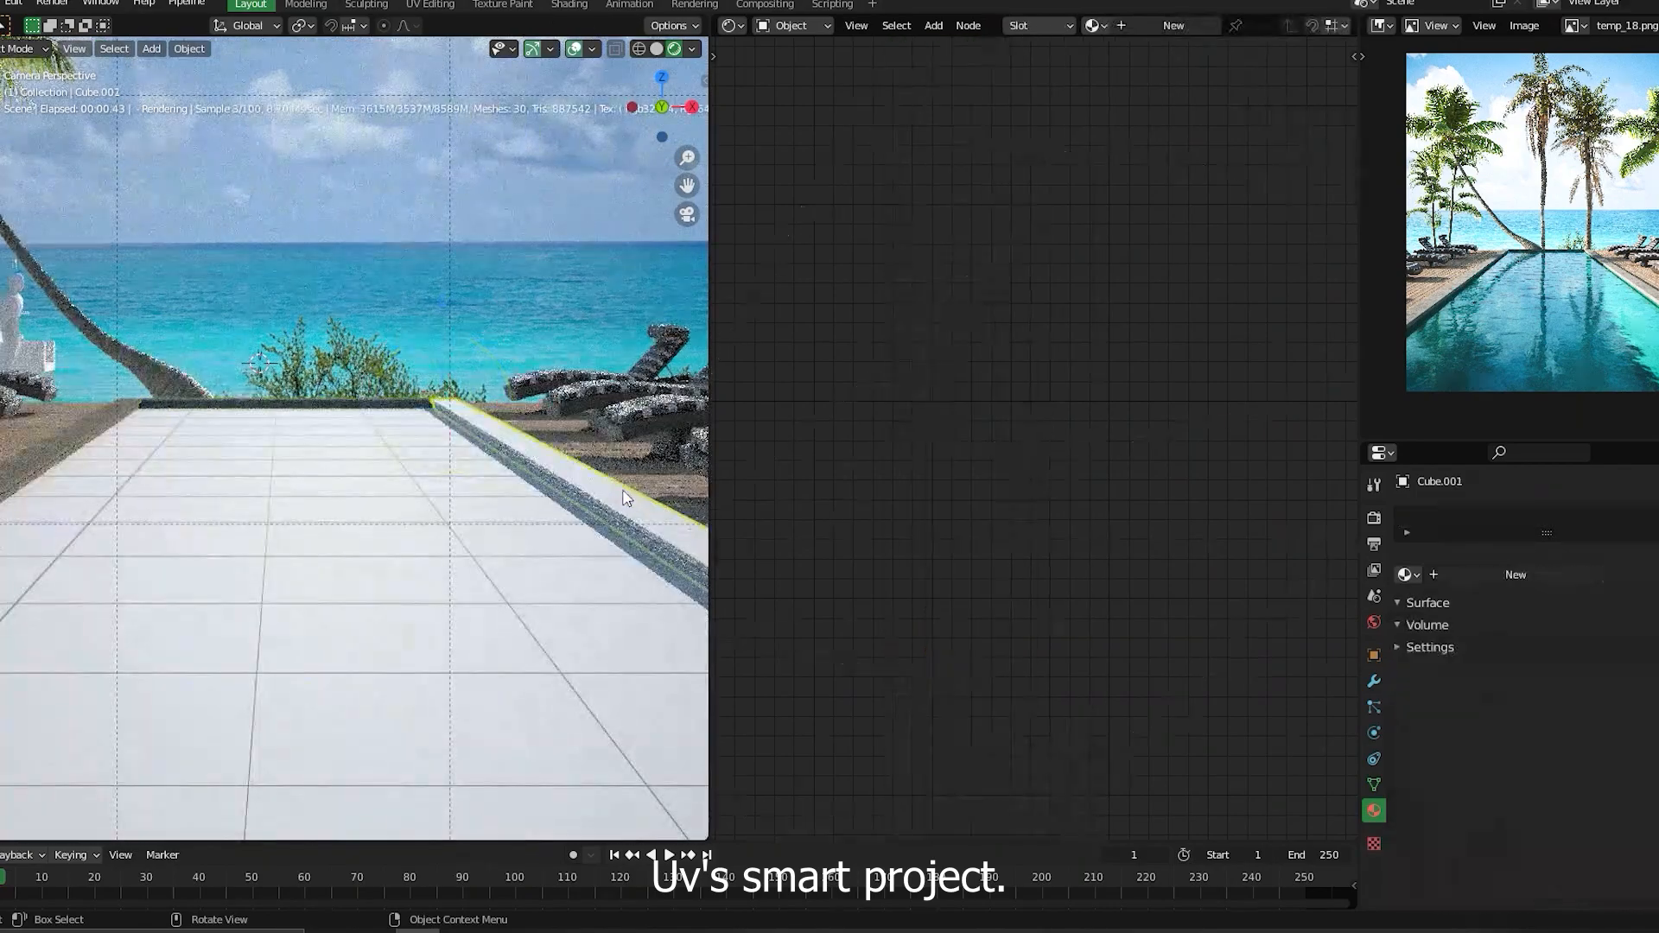
key(Tab)
click(604, 351)
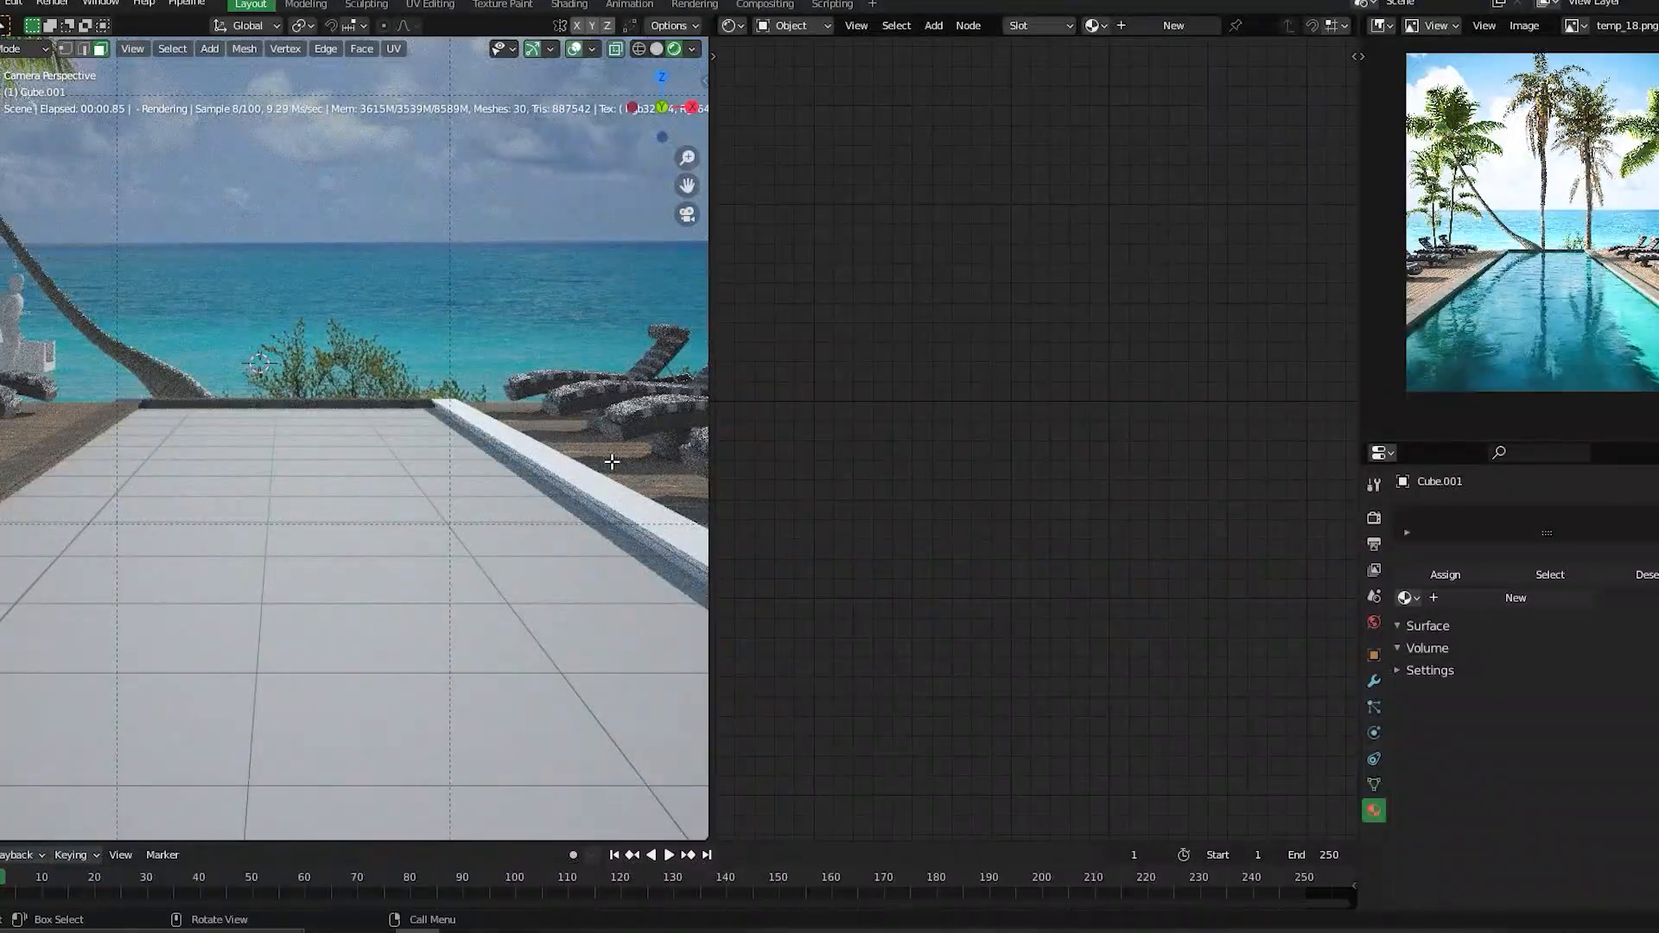
key(u)
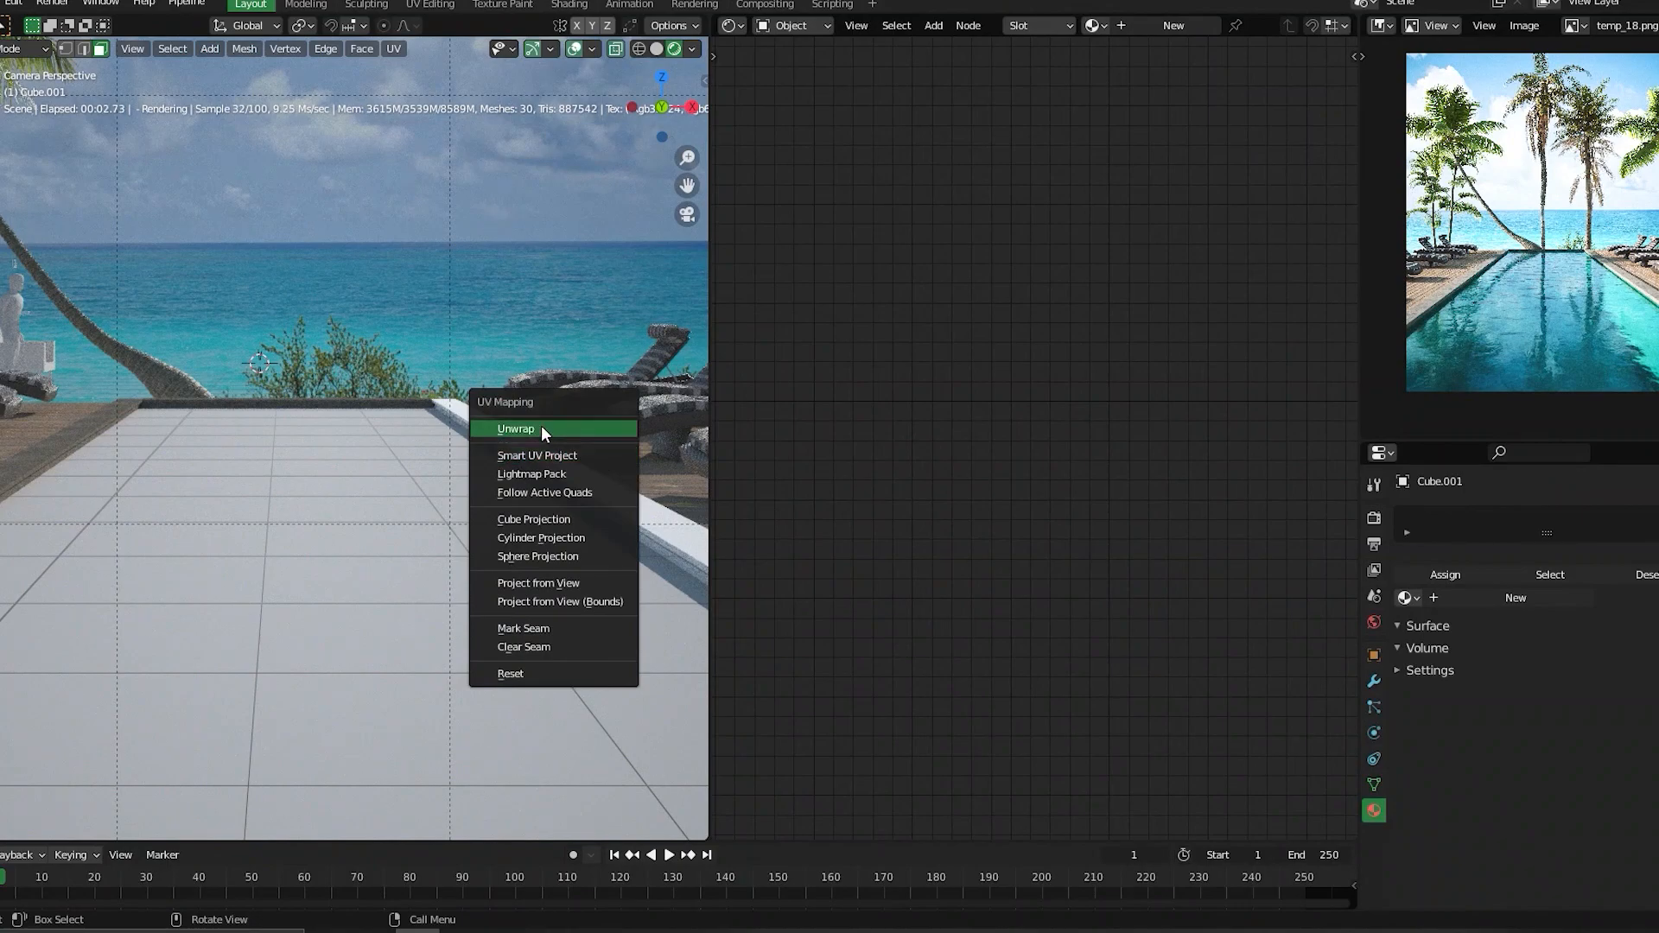
click(543, 452)
click(558, 591)
key(Tab)
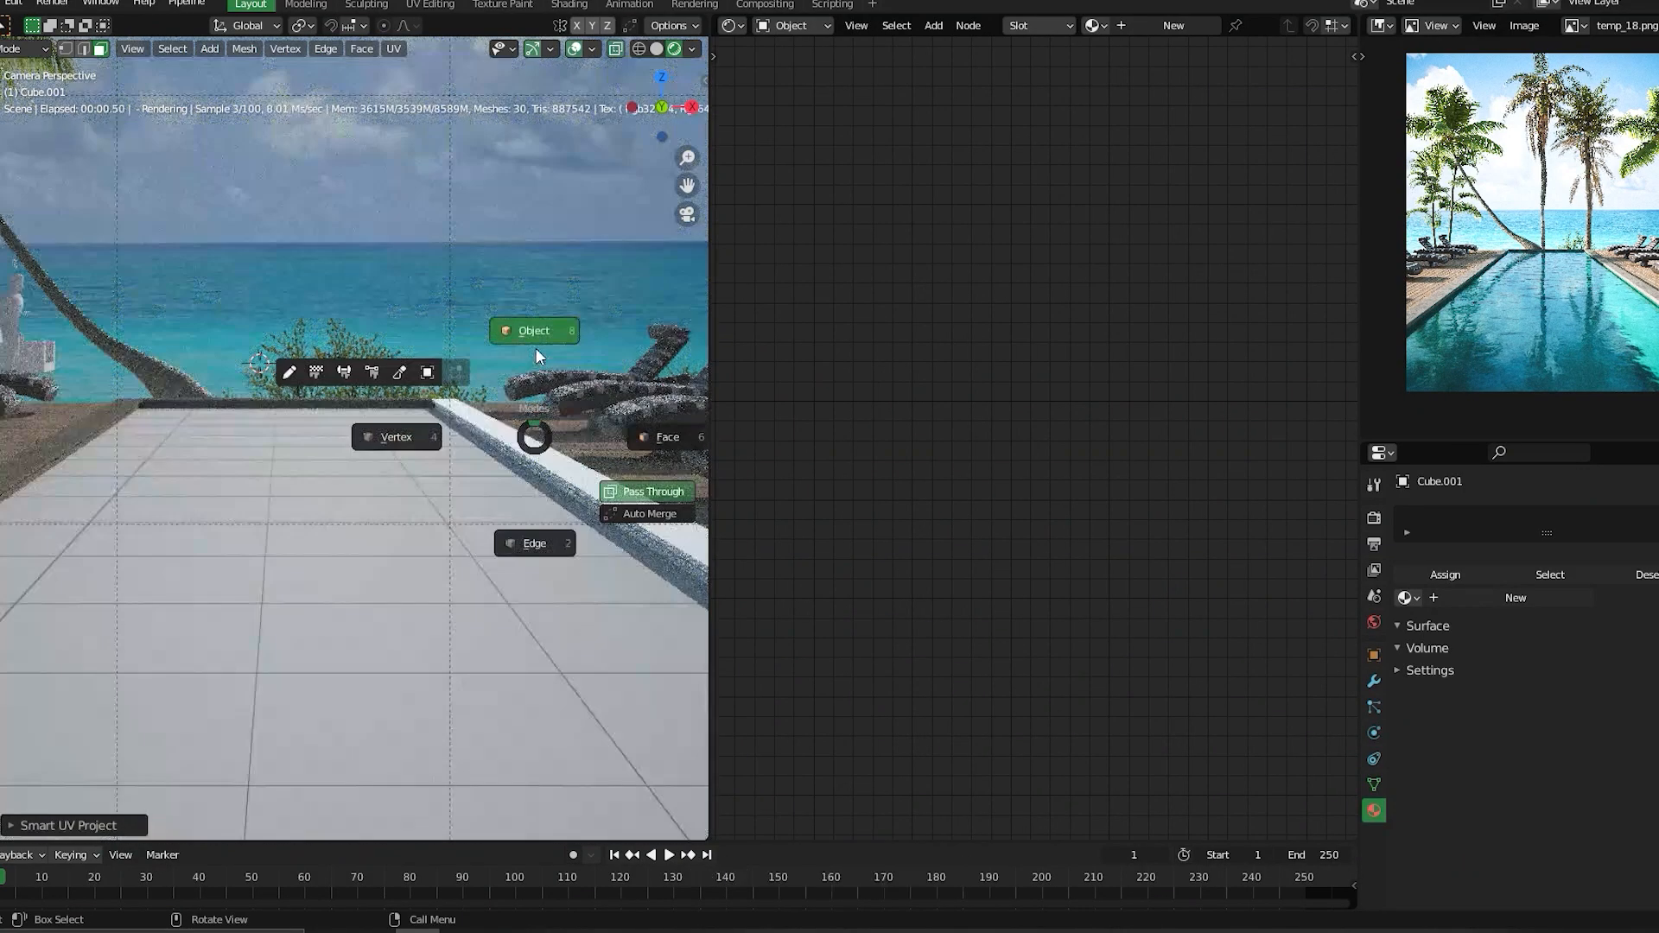
click(536, 347)
- Search the materials for "rou", assign MS_Rough_Concrete_Floor_2x2_M to the right pool border, and inspect its texture up close
click(1413, 576)
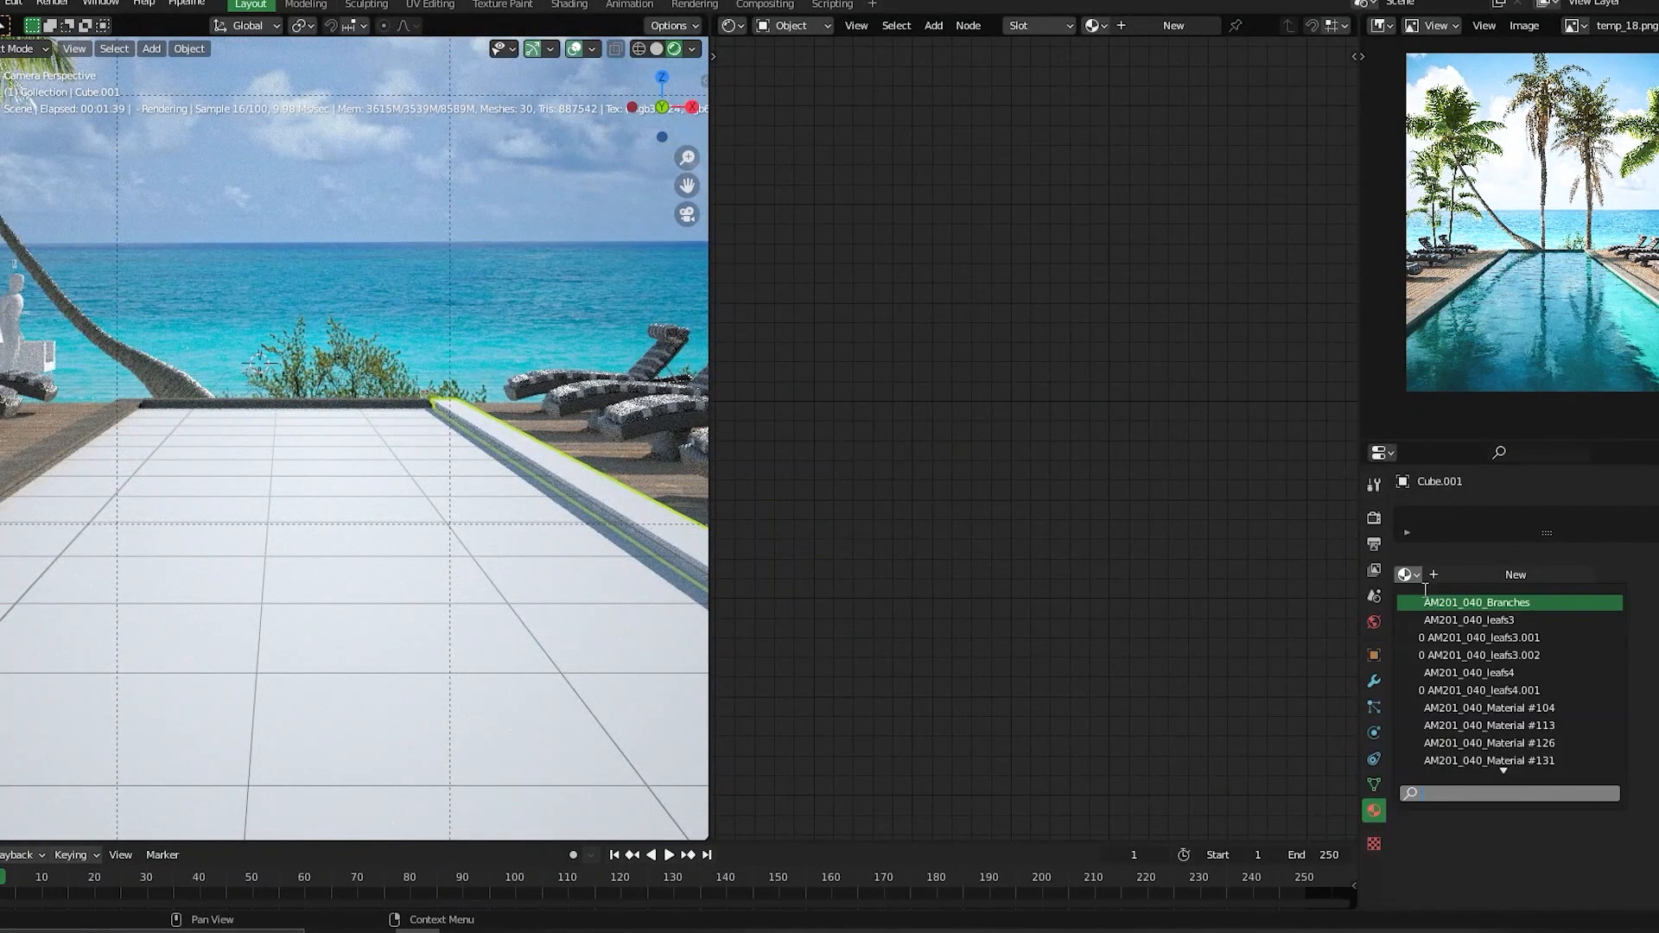
text(rou)
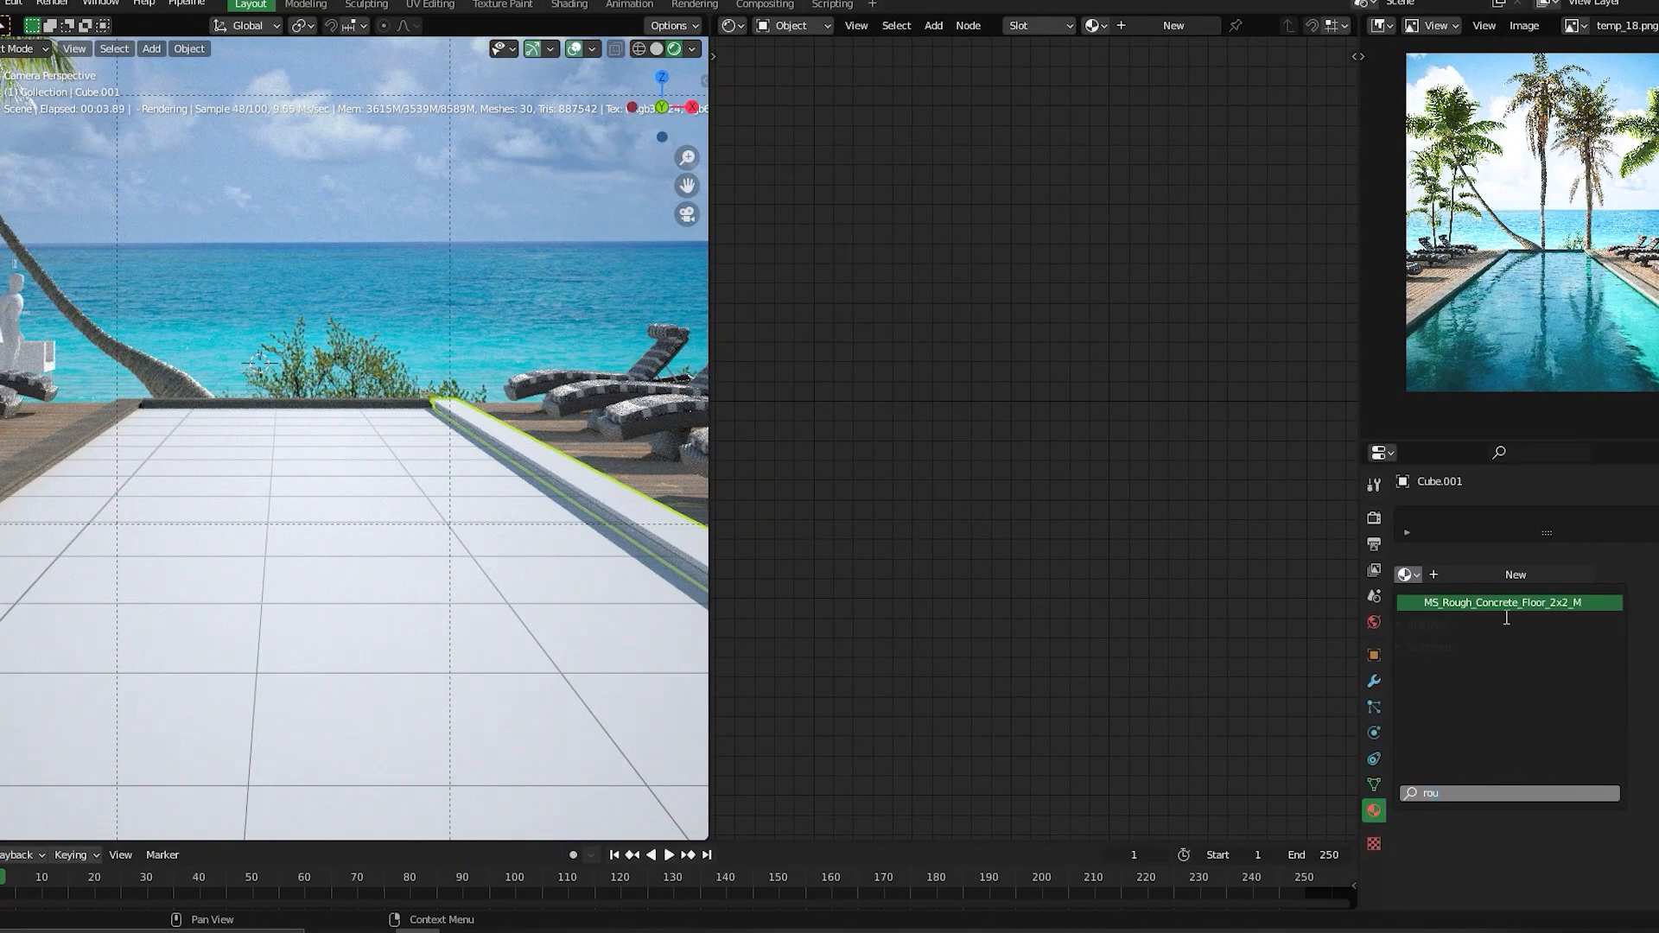
key(Return)
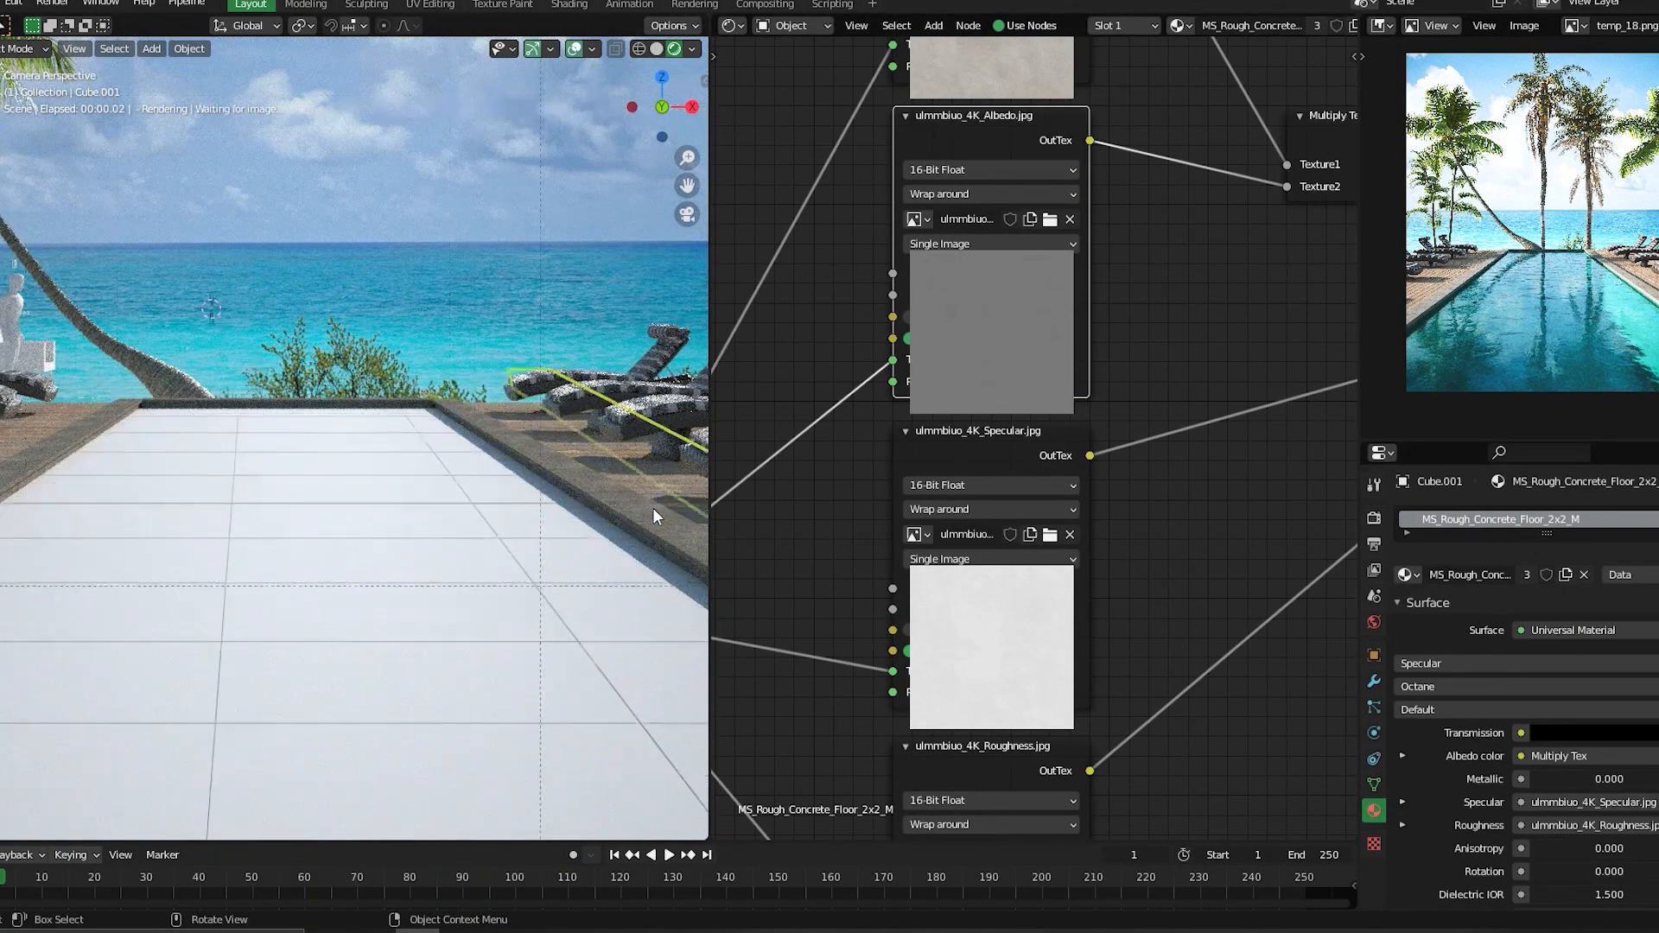
scroll(652, 507, up, 5)
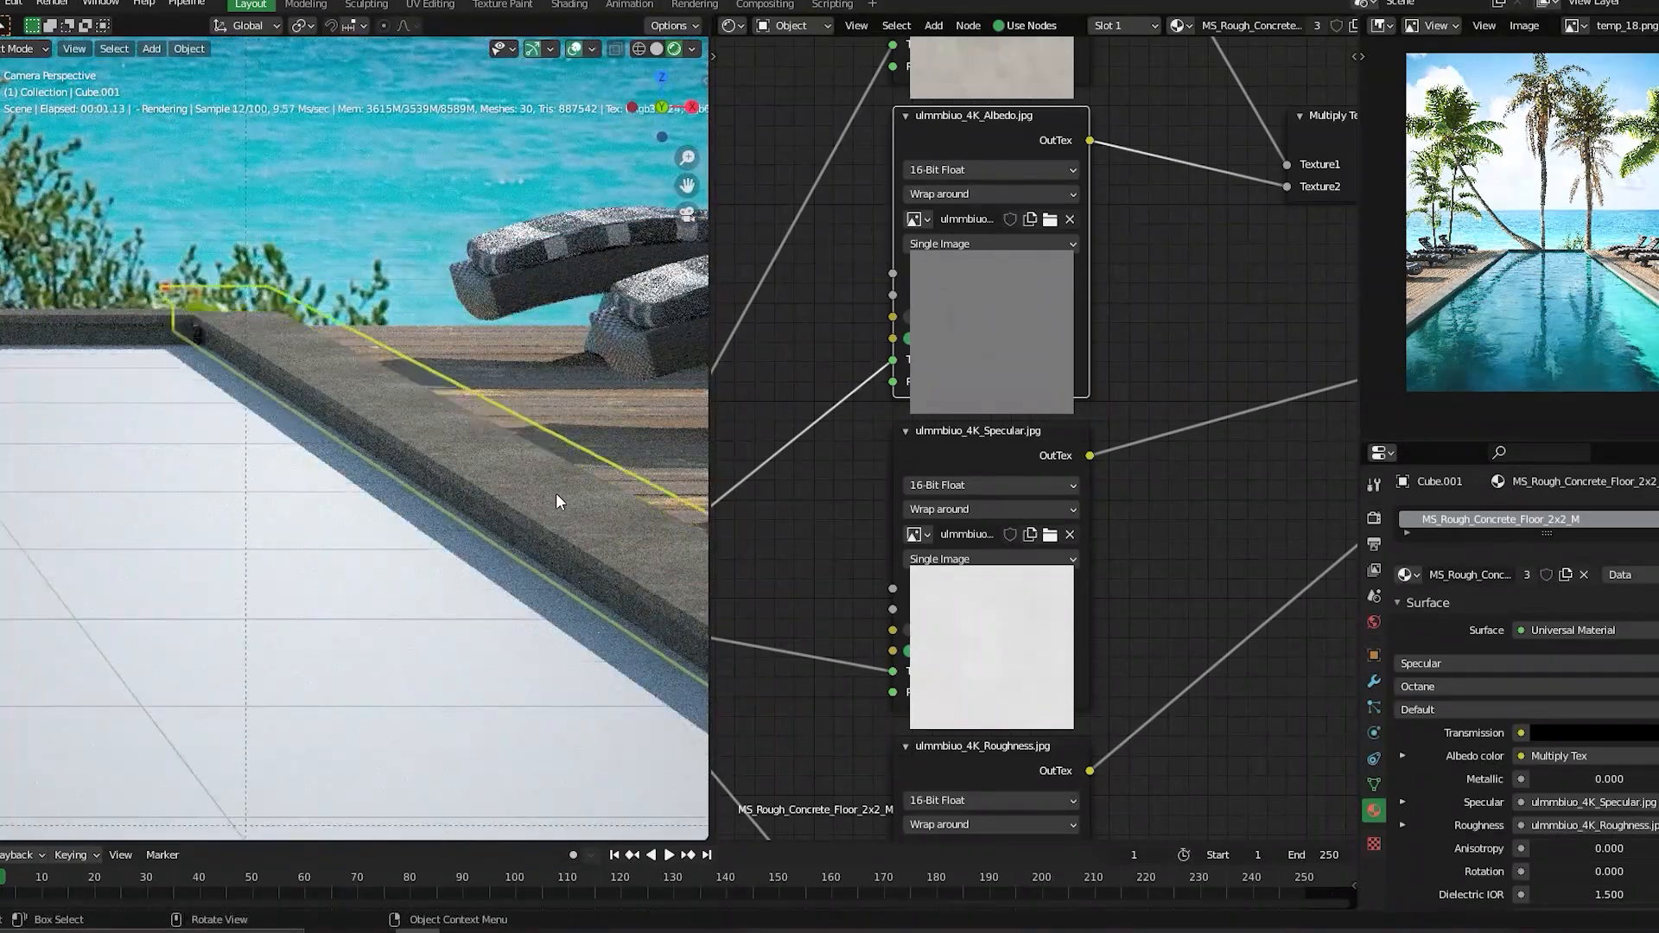
scroll(557, 492, up, 4)
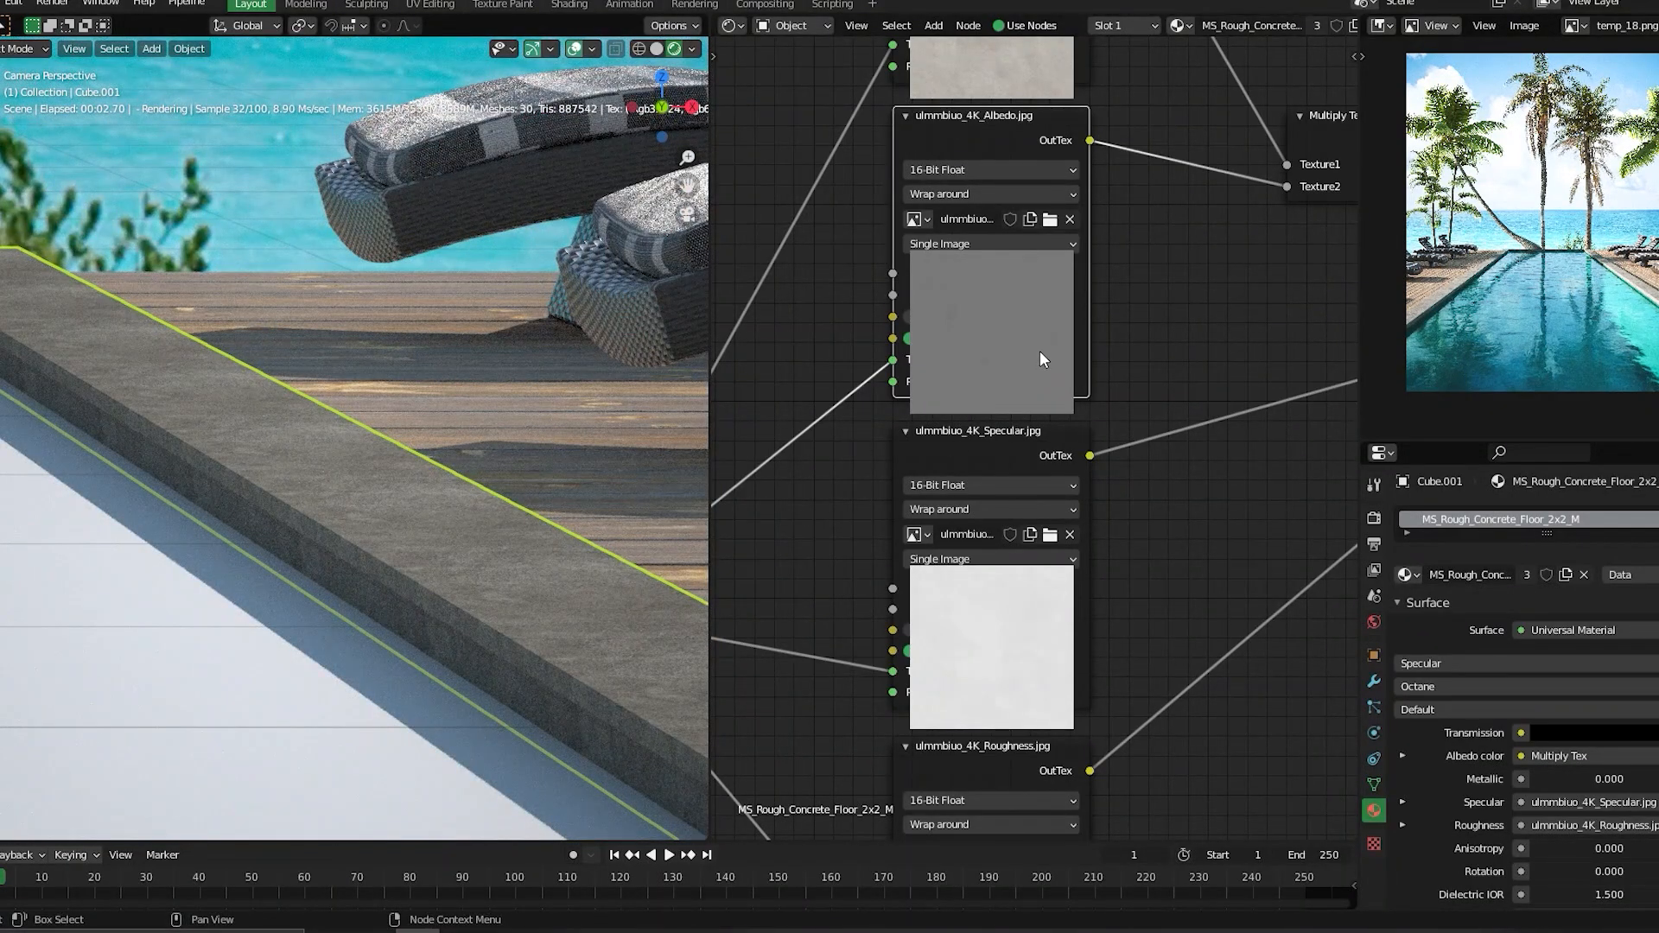
- Add a Color Correct Tex node to the concrete material between the Multiply Tex node and the Universal Material's Albedo color
scroll(1039, 352, down, 2)
scroll(1080, 305, down, 2)
middle_drag(1099, 323, 921, 398)
drag(1030, 345, 967, 324)
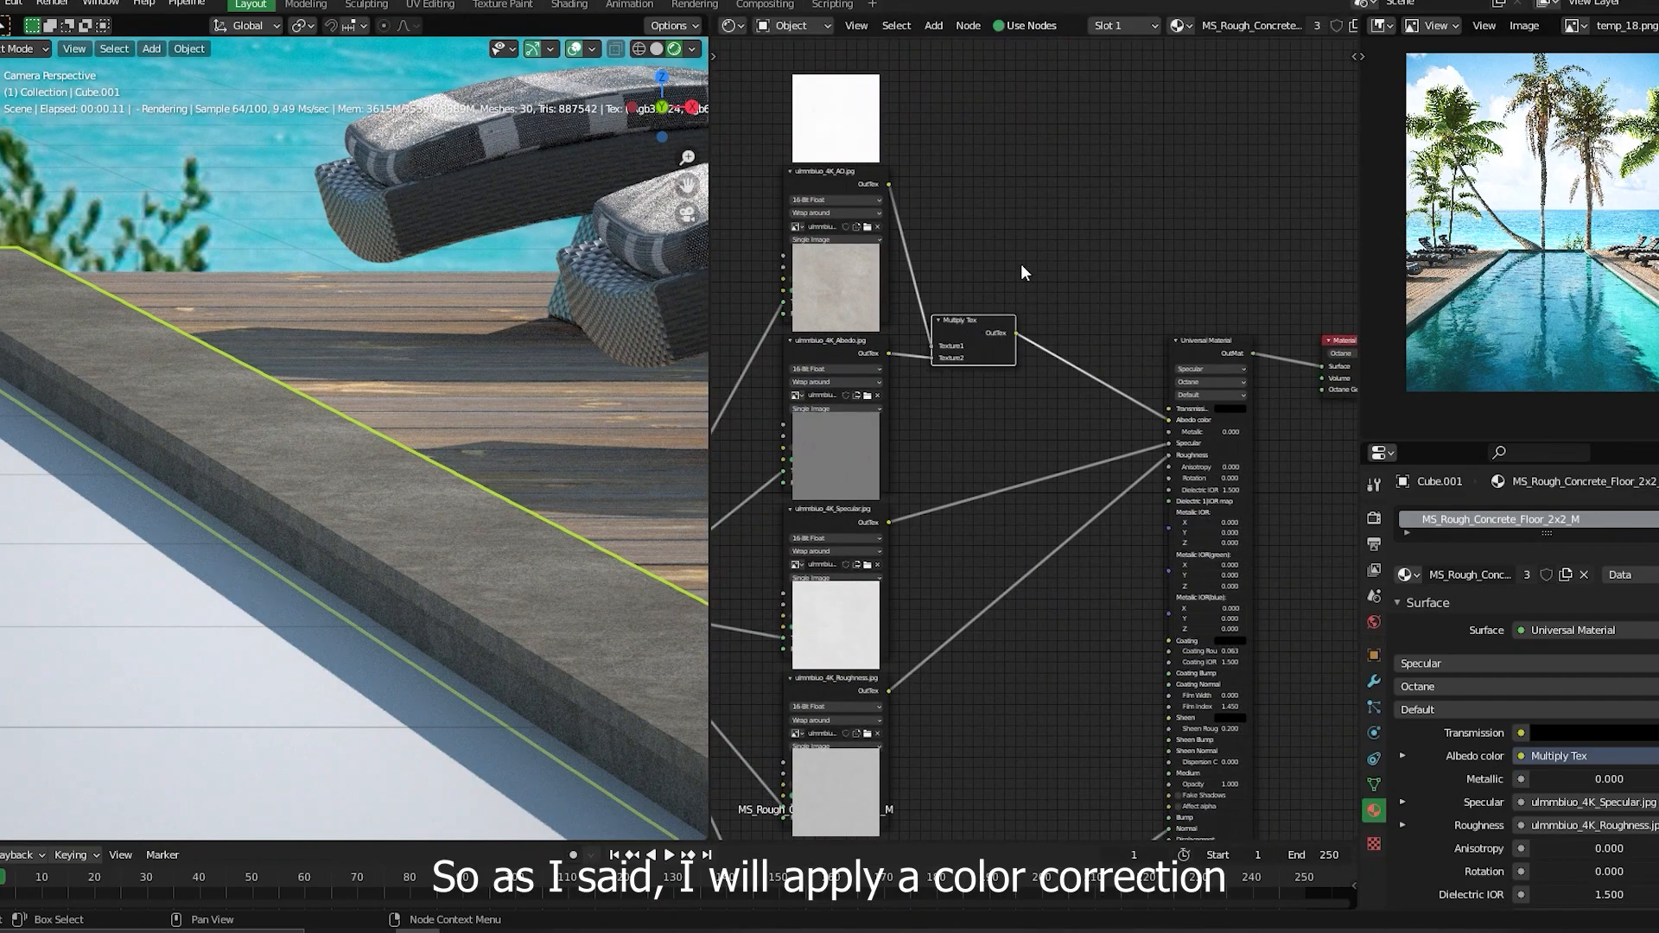
click(1020, 263)
key(shift+a)
click(1024, 266)
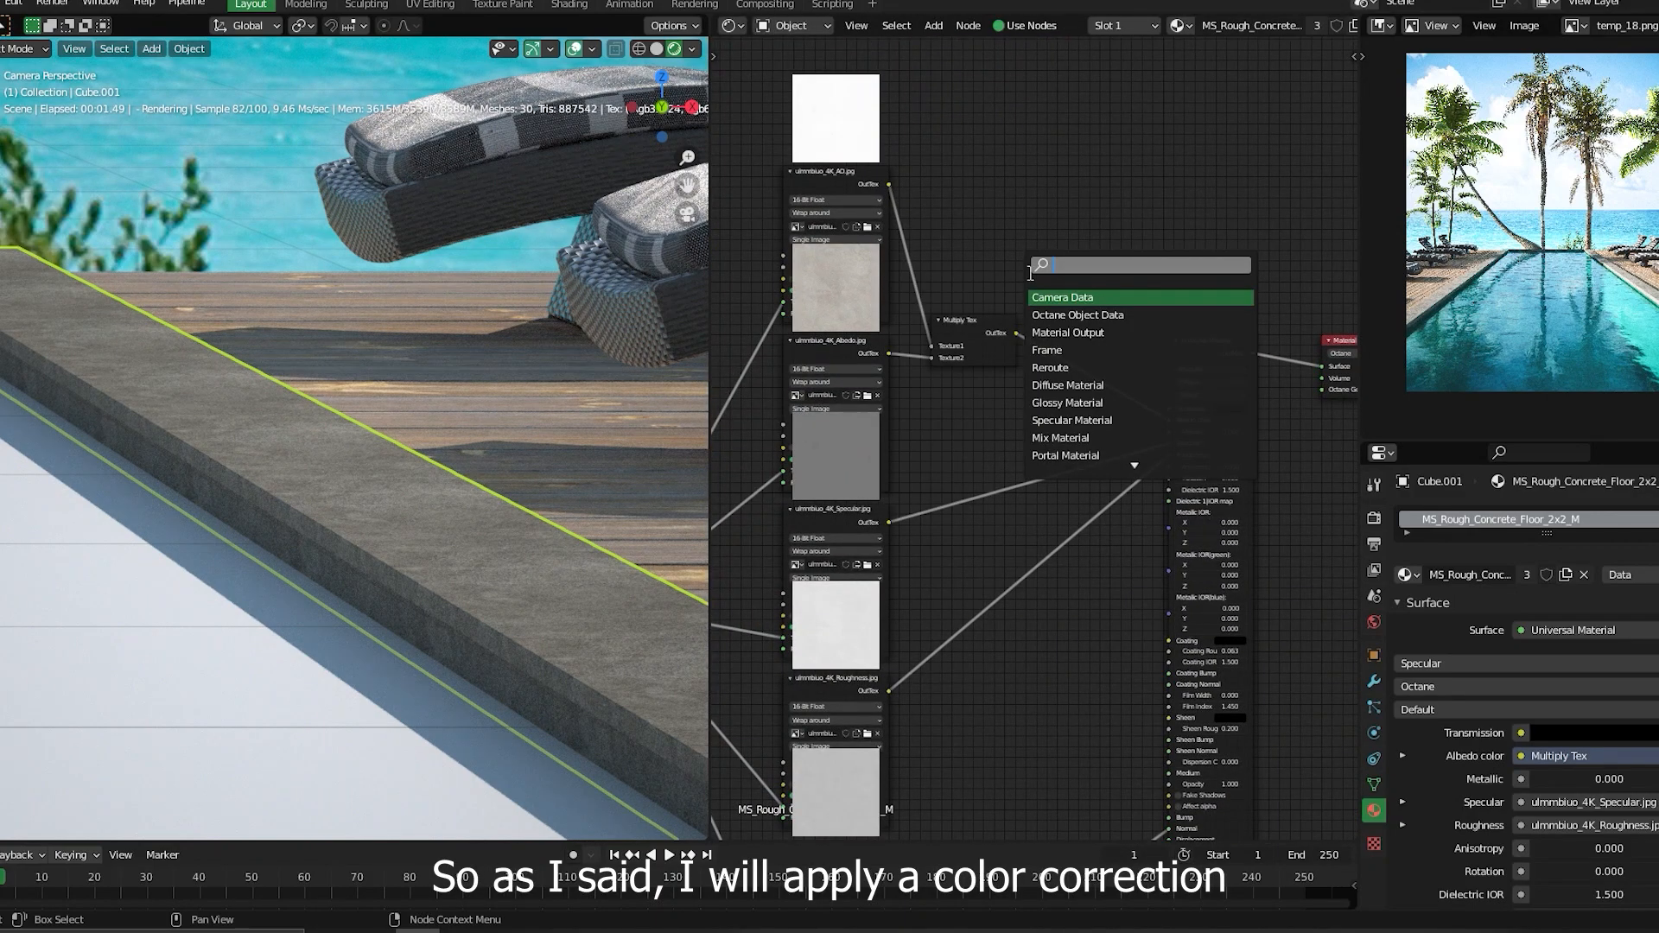
text(colo)
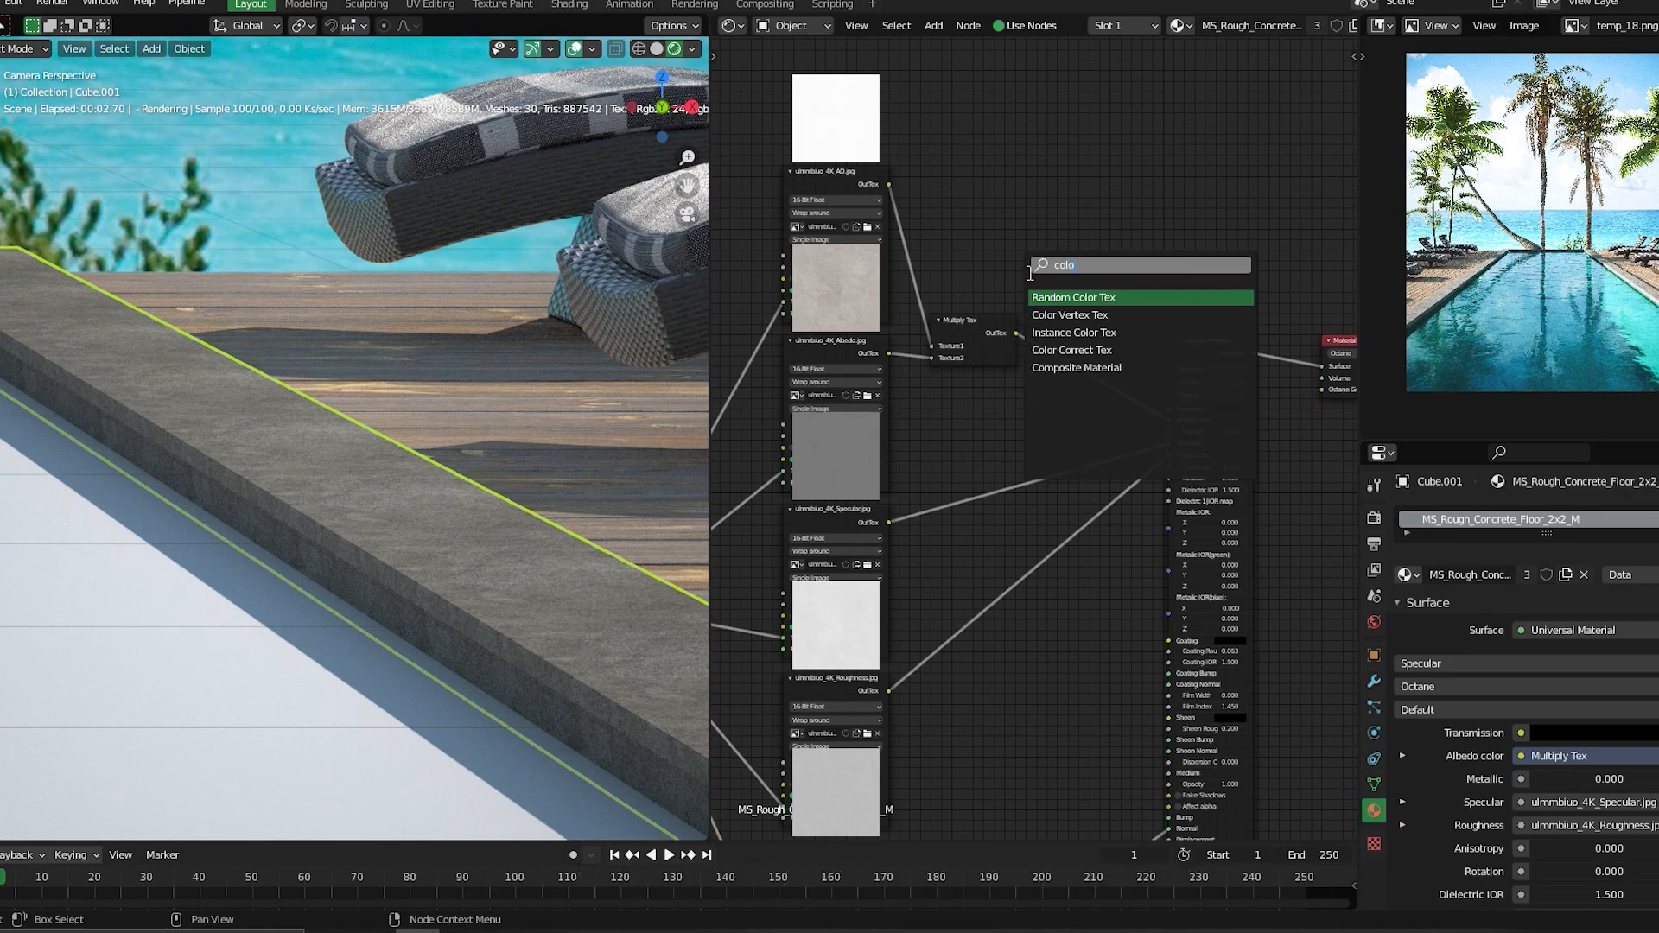
click(1113, 356)
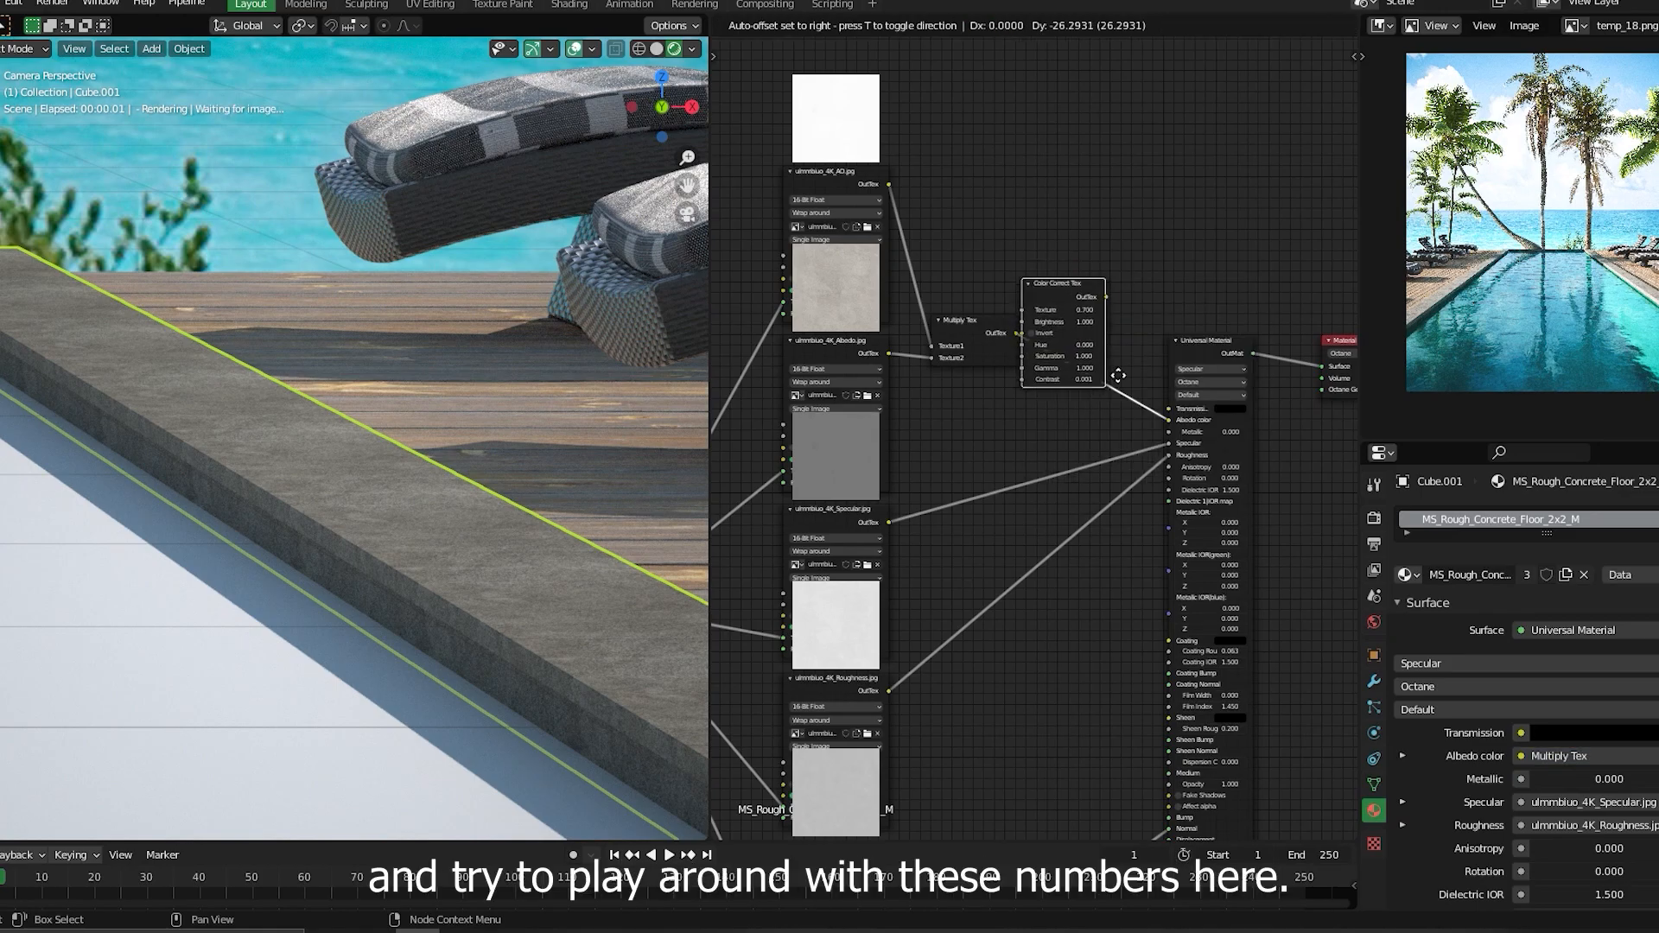
click(1120, 373)
drag(1059, 341, 1157, 341)
scroll(1132, 332, up, 6)
scroll(428, 446, down, 5)
- Create a new material on the pool's water plane and name it water
click(427, 446)
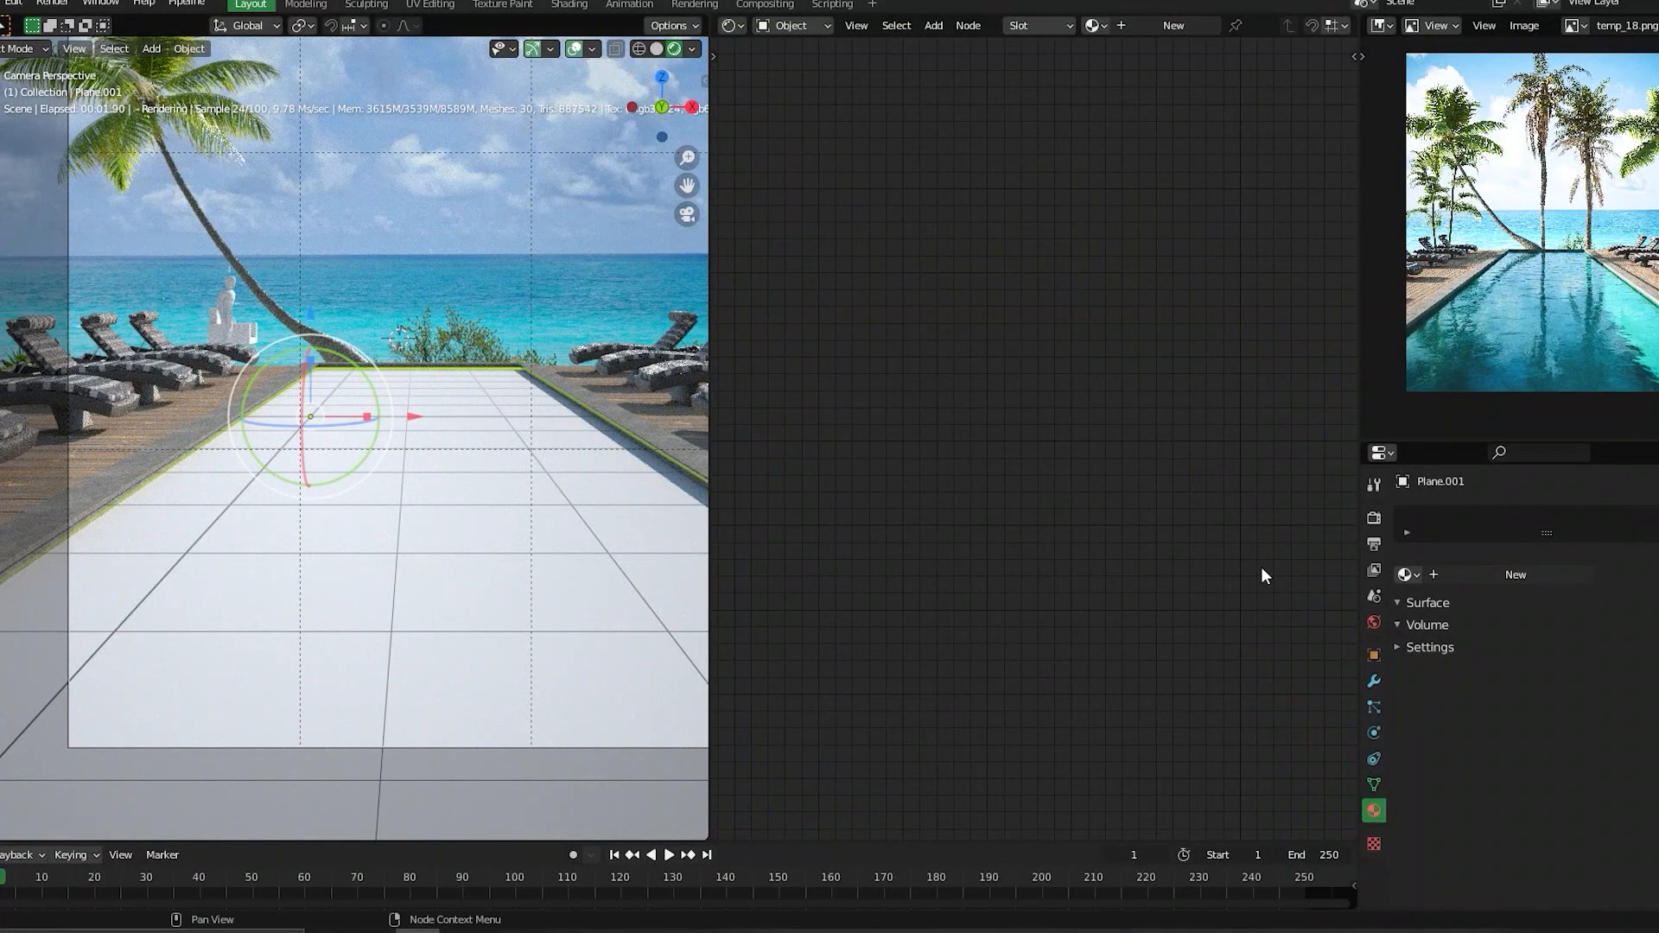
click(1496, 574)
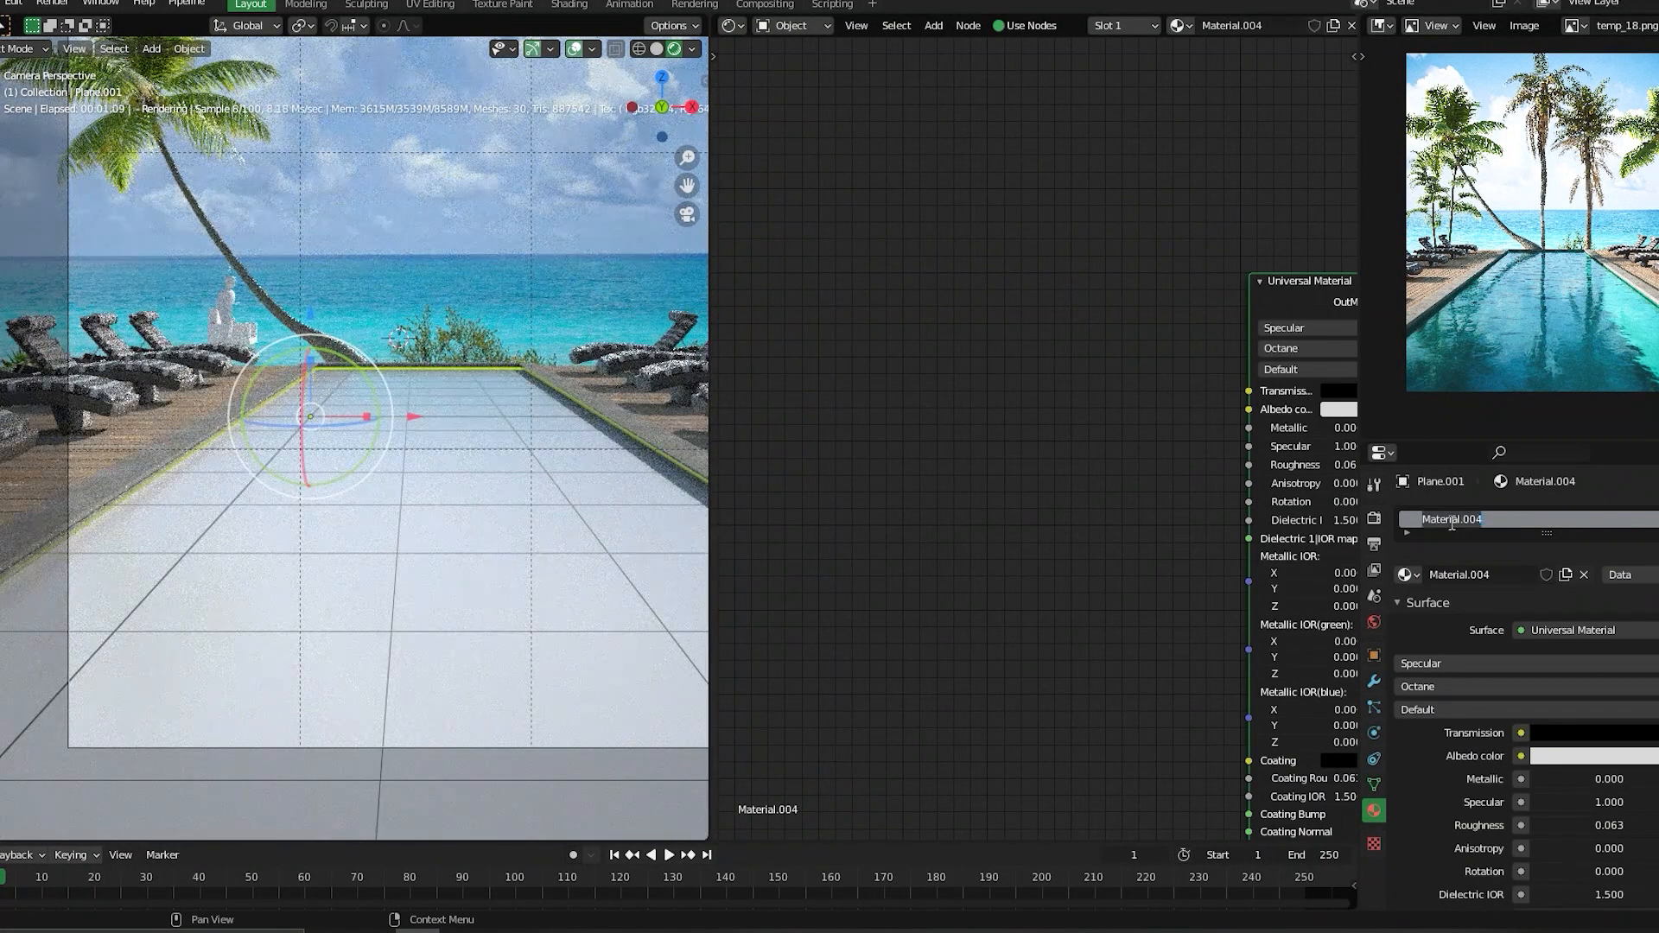
double_click(1443, 519)
text(water)
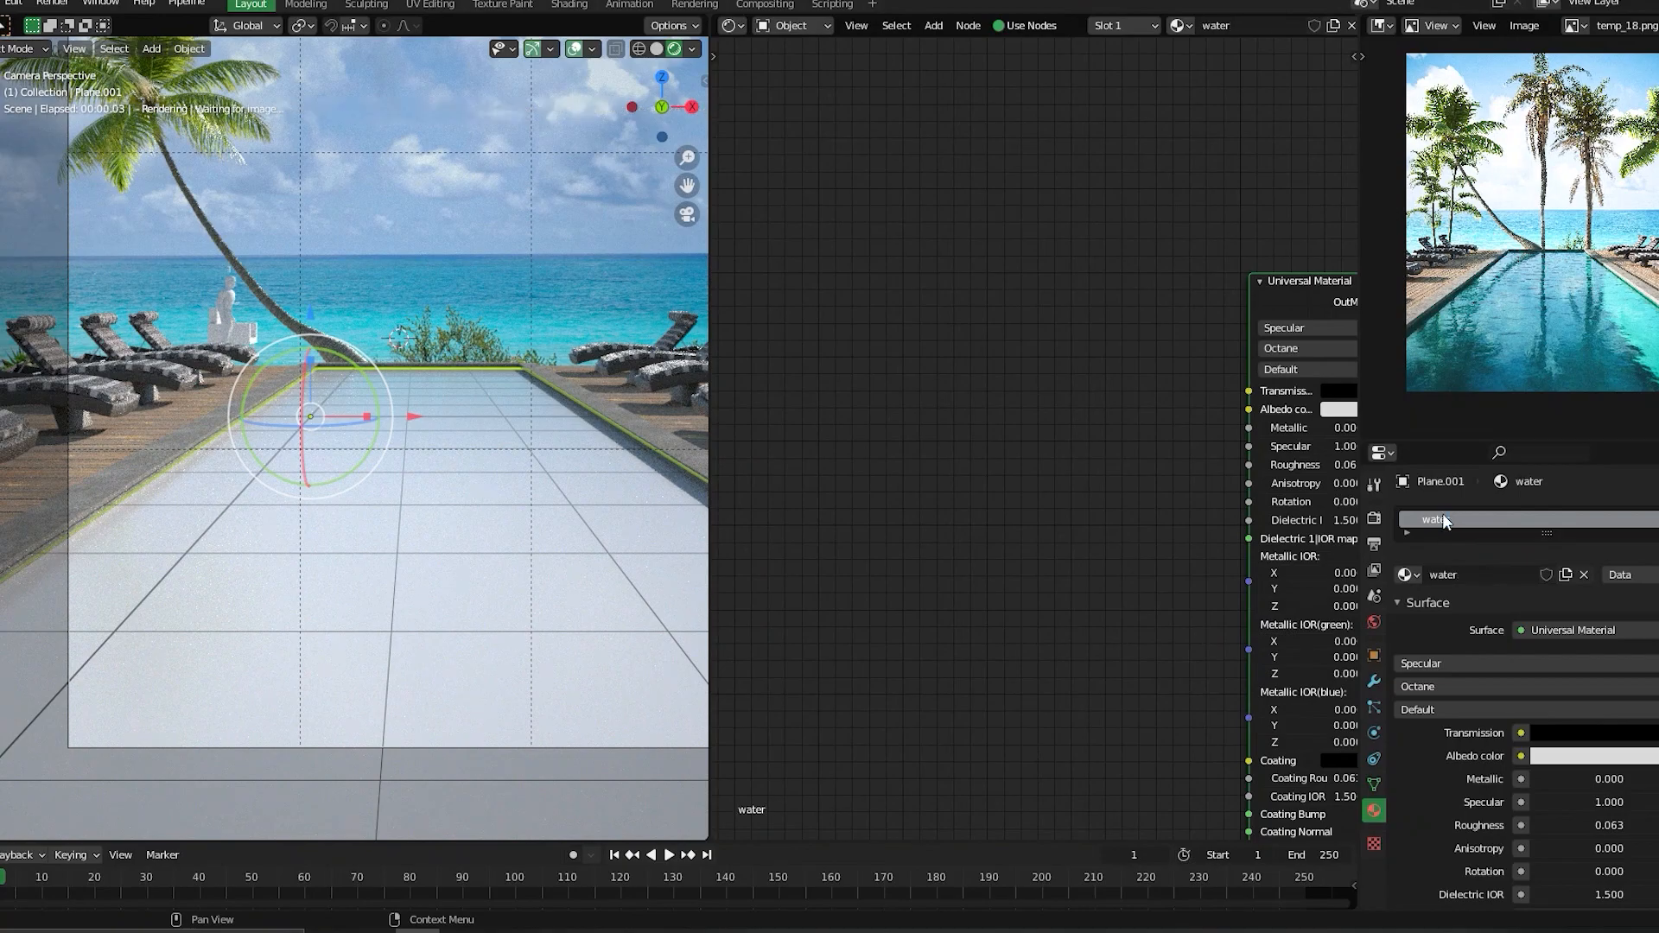
key(Return)
- Add a Specular Material node feeding the Material Output's Surface in place of the Universal Material, and delete the Universal Material node
middle_drag(1158, 422, 931, 356)
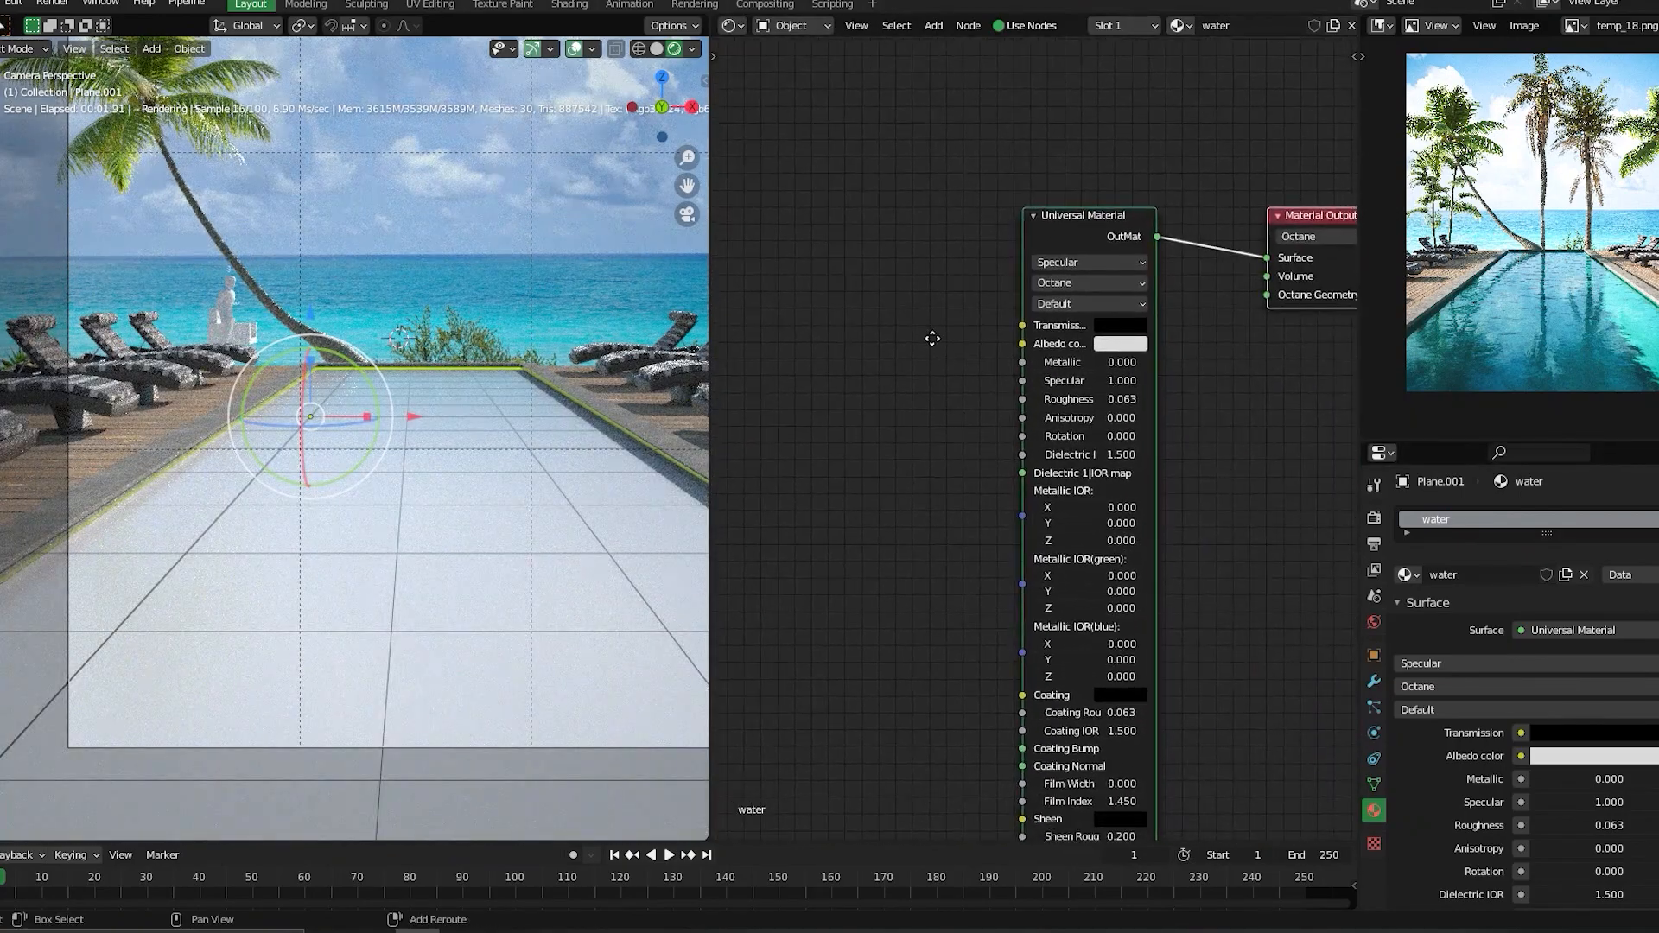
click(950, 324)
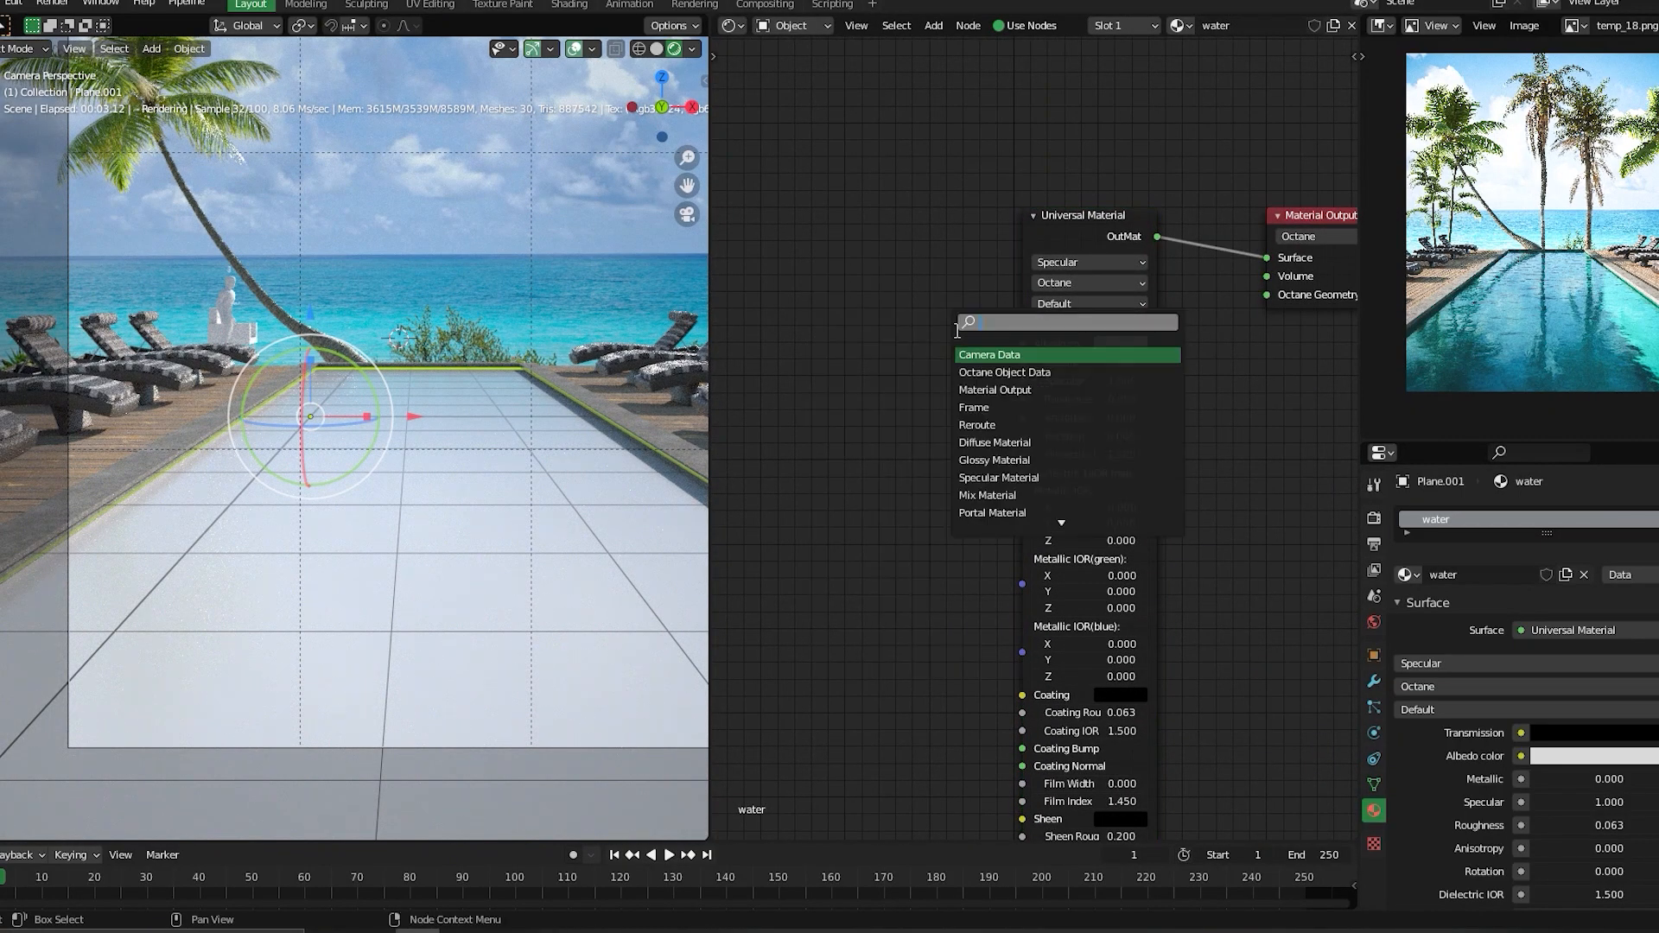
text(spe)
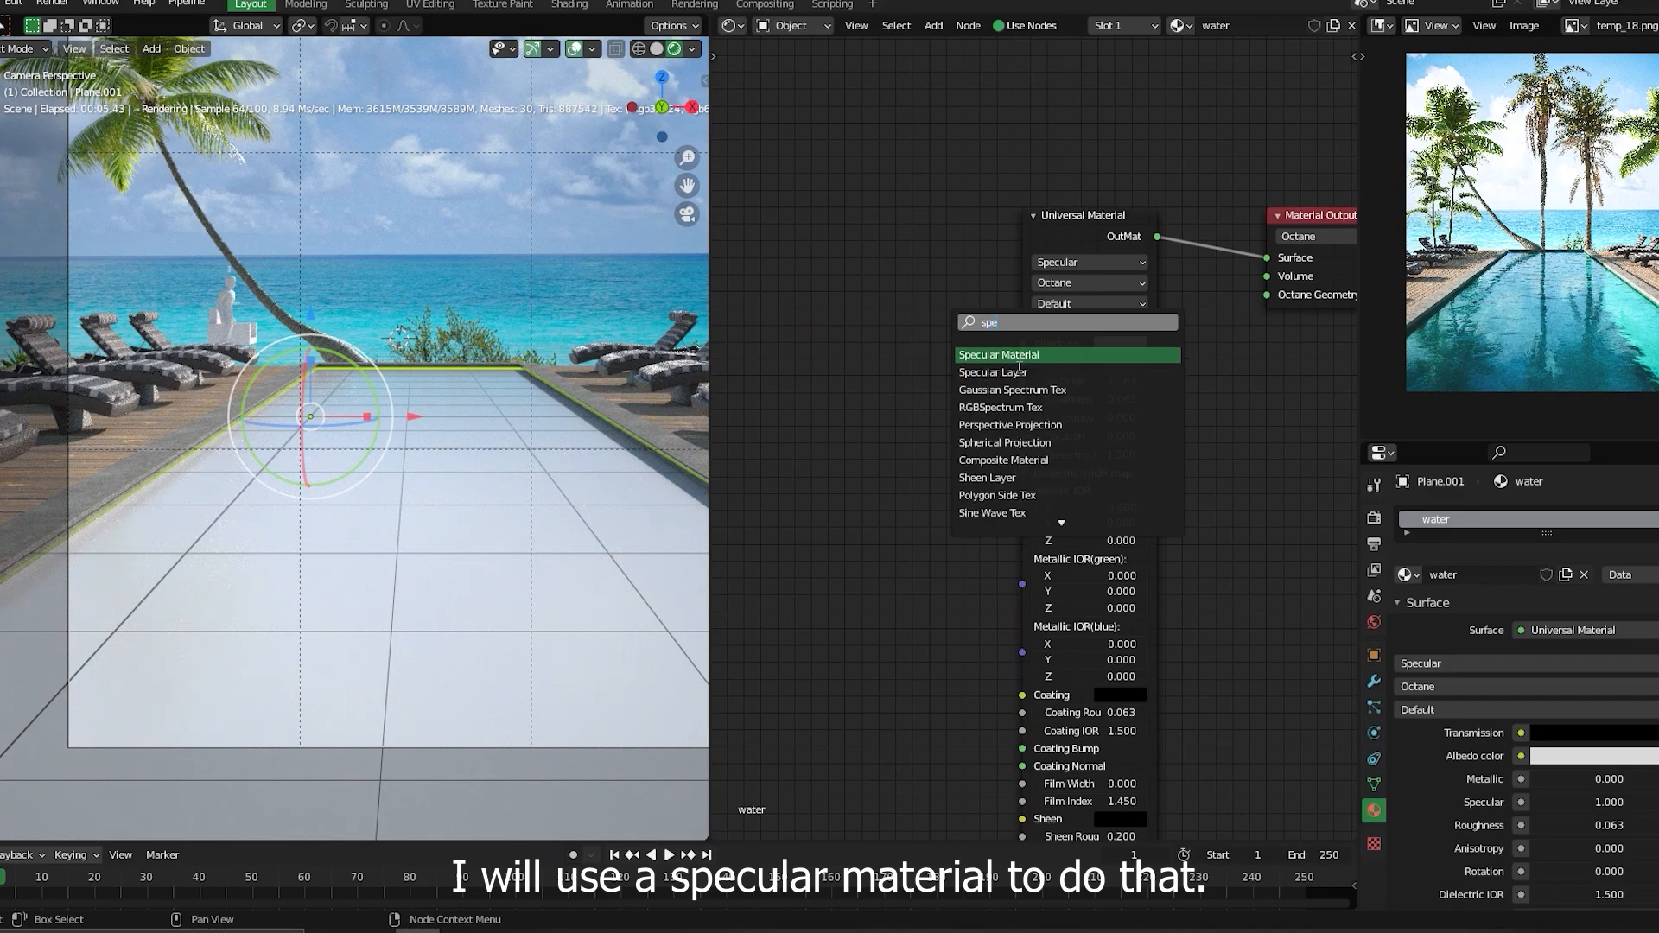
click(977, 355)
drag(1255, 264, 1263, 259)
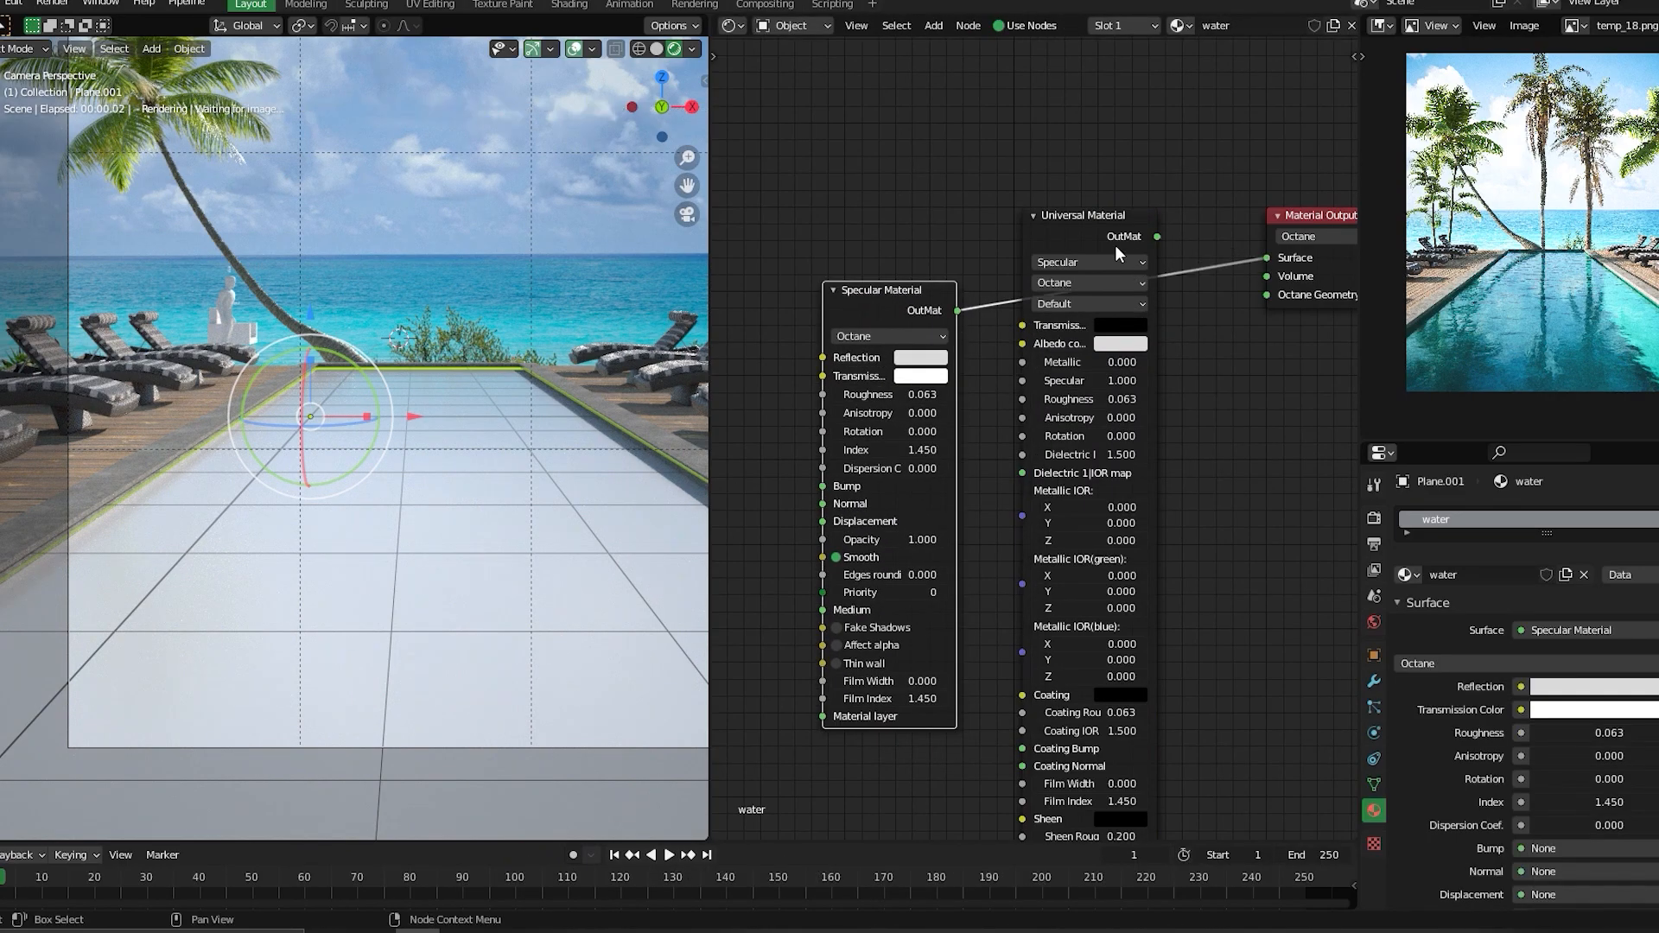
click(1101, 232)
key(x)
drag(916, 289, 1062, 203)
- Set the Specular Material's Roughness to 0 and raise its Reflection colour to nearly pure white
scroll(1103, 298, up, 3)
drag(1065, 276, 994, 277)
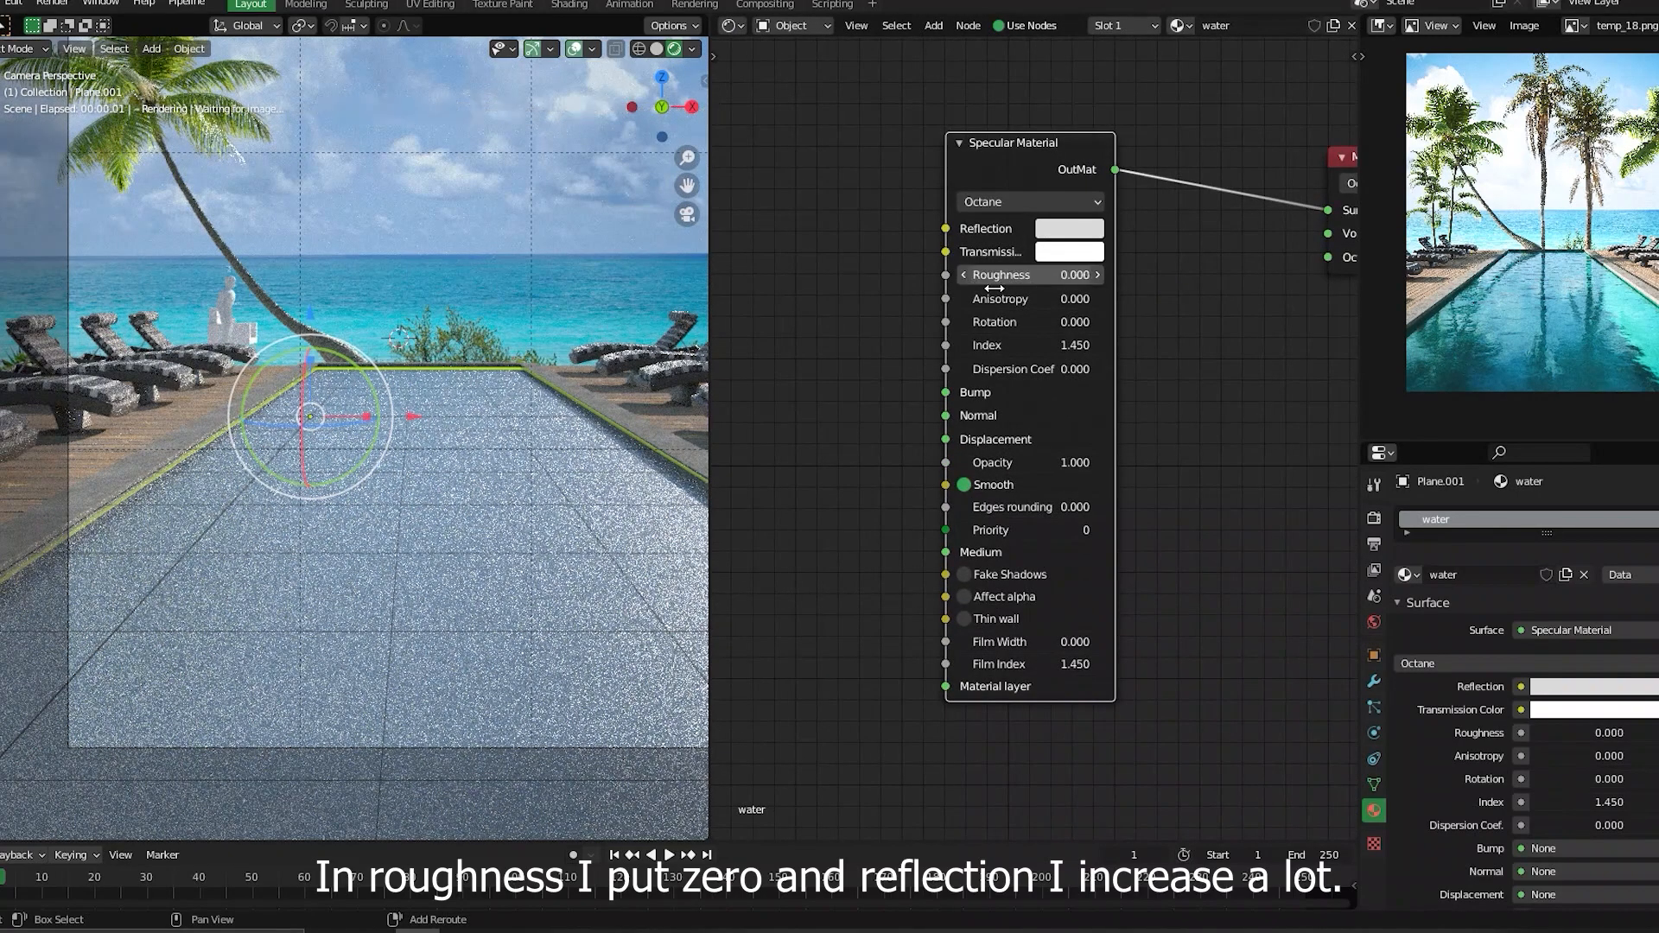
click(1069, 229)
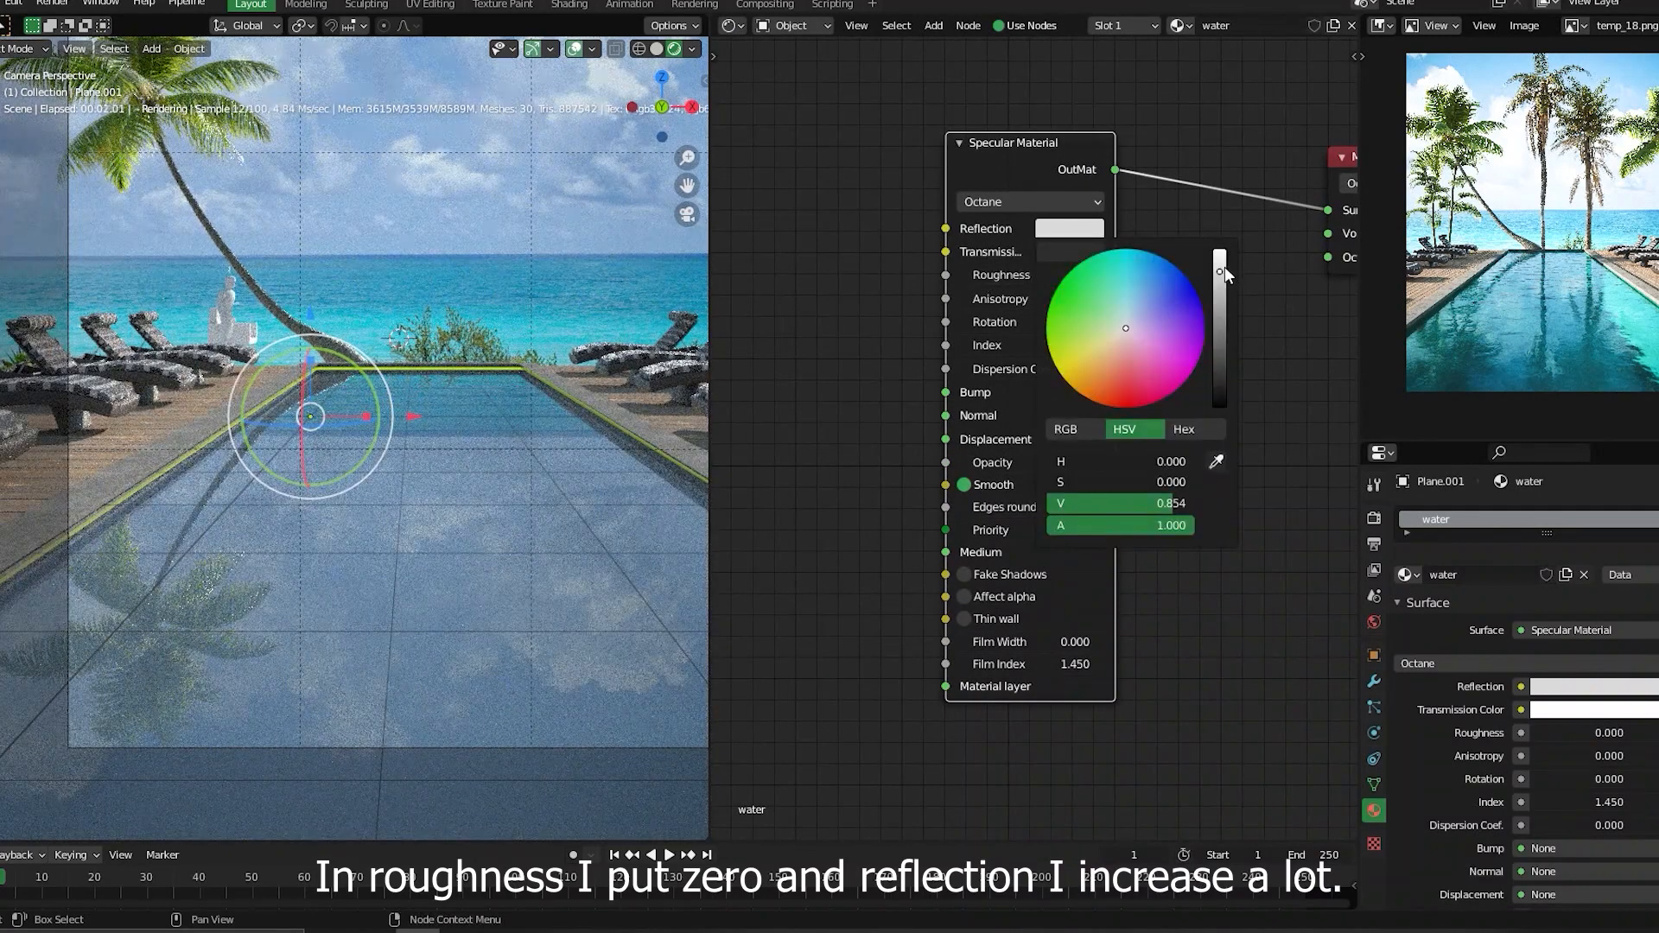
drag(1225, 275, 1223, 251)
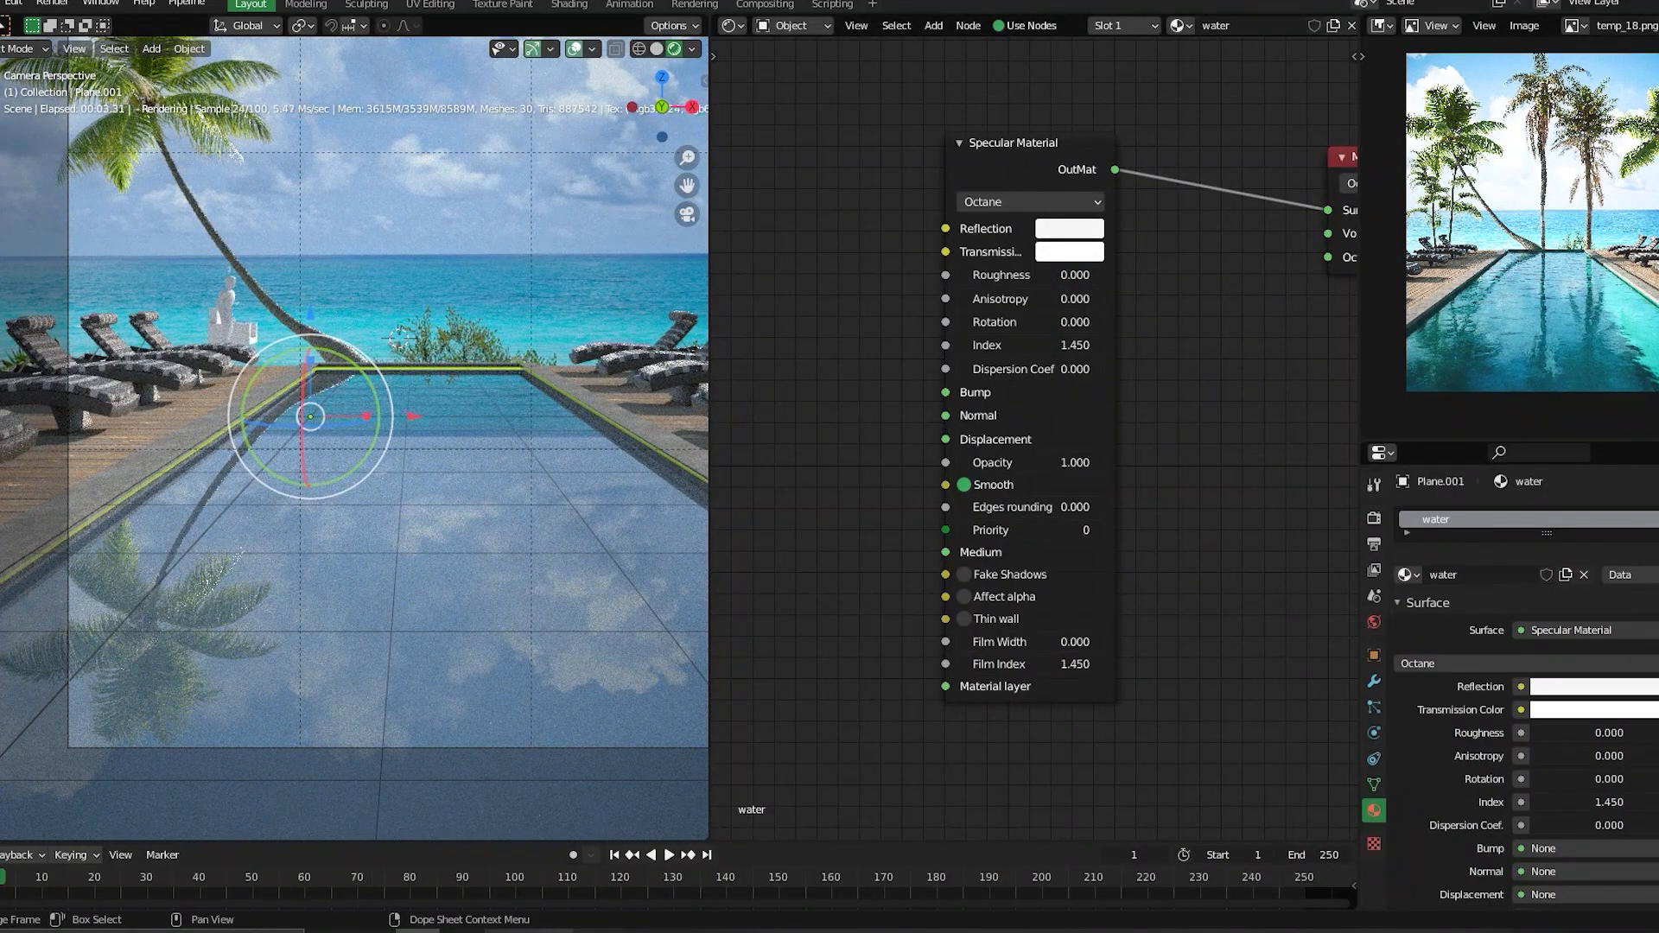
- Hide the extra surface covering the pool basin and select the water plane
click(483, 618)
key(h)
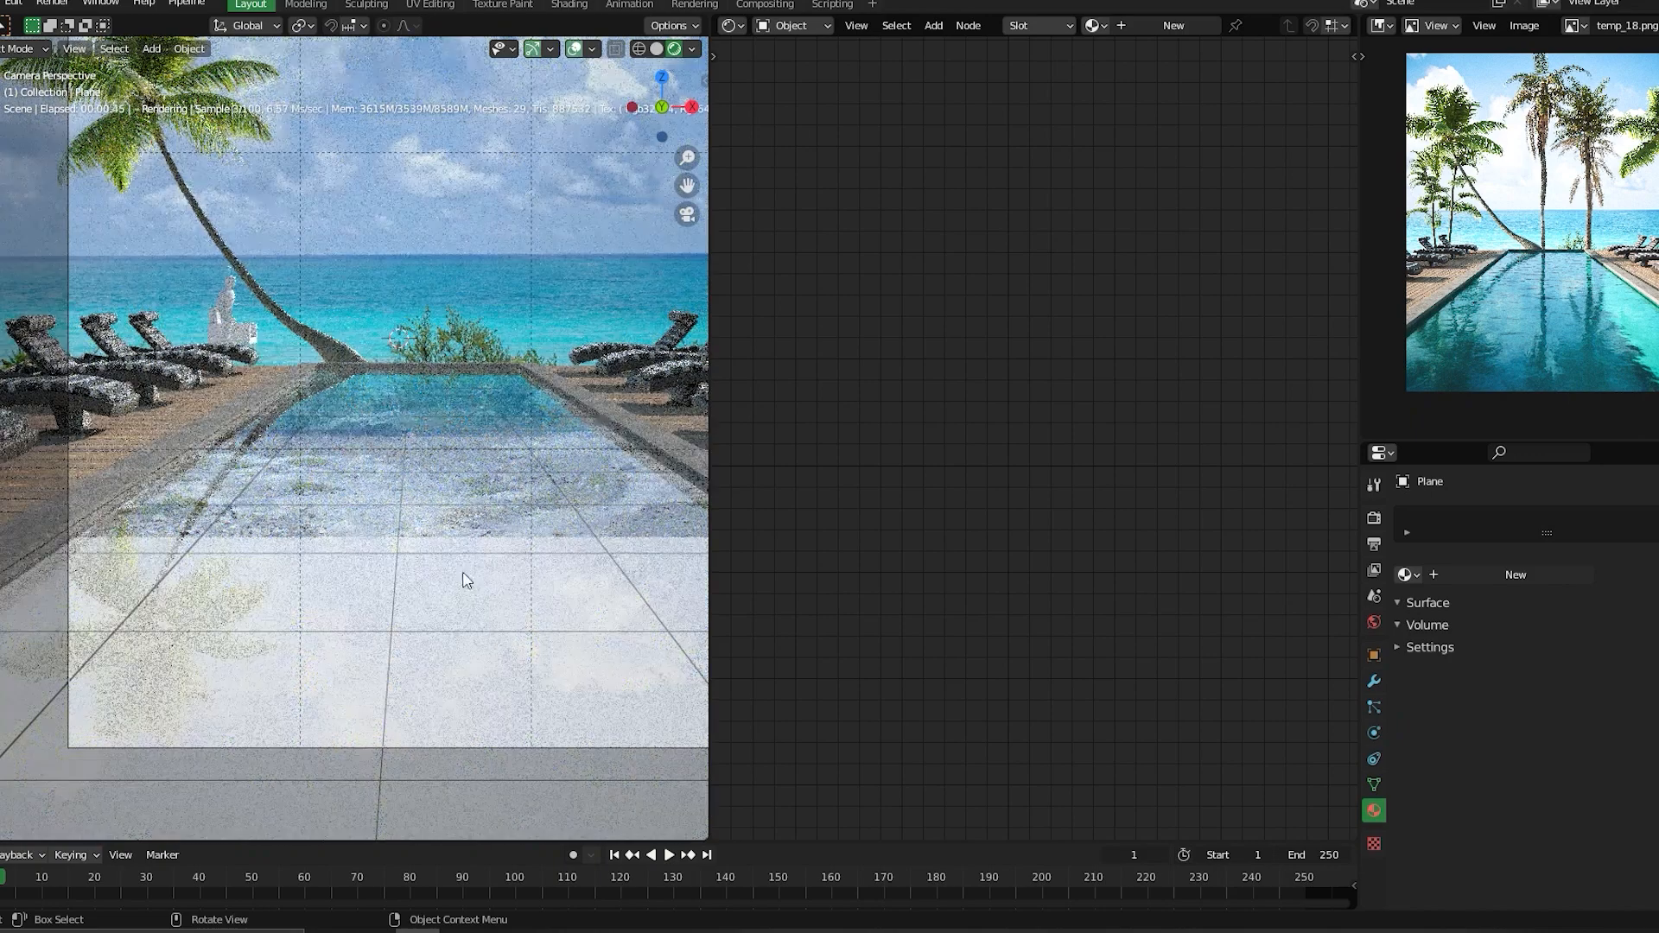
click(442, 486)
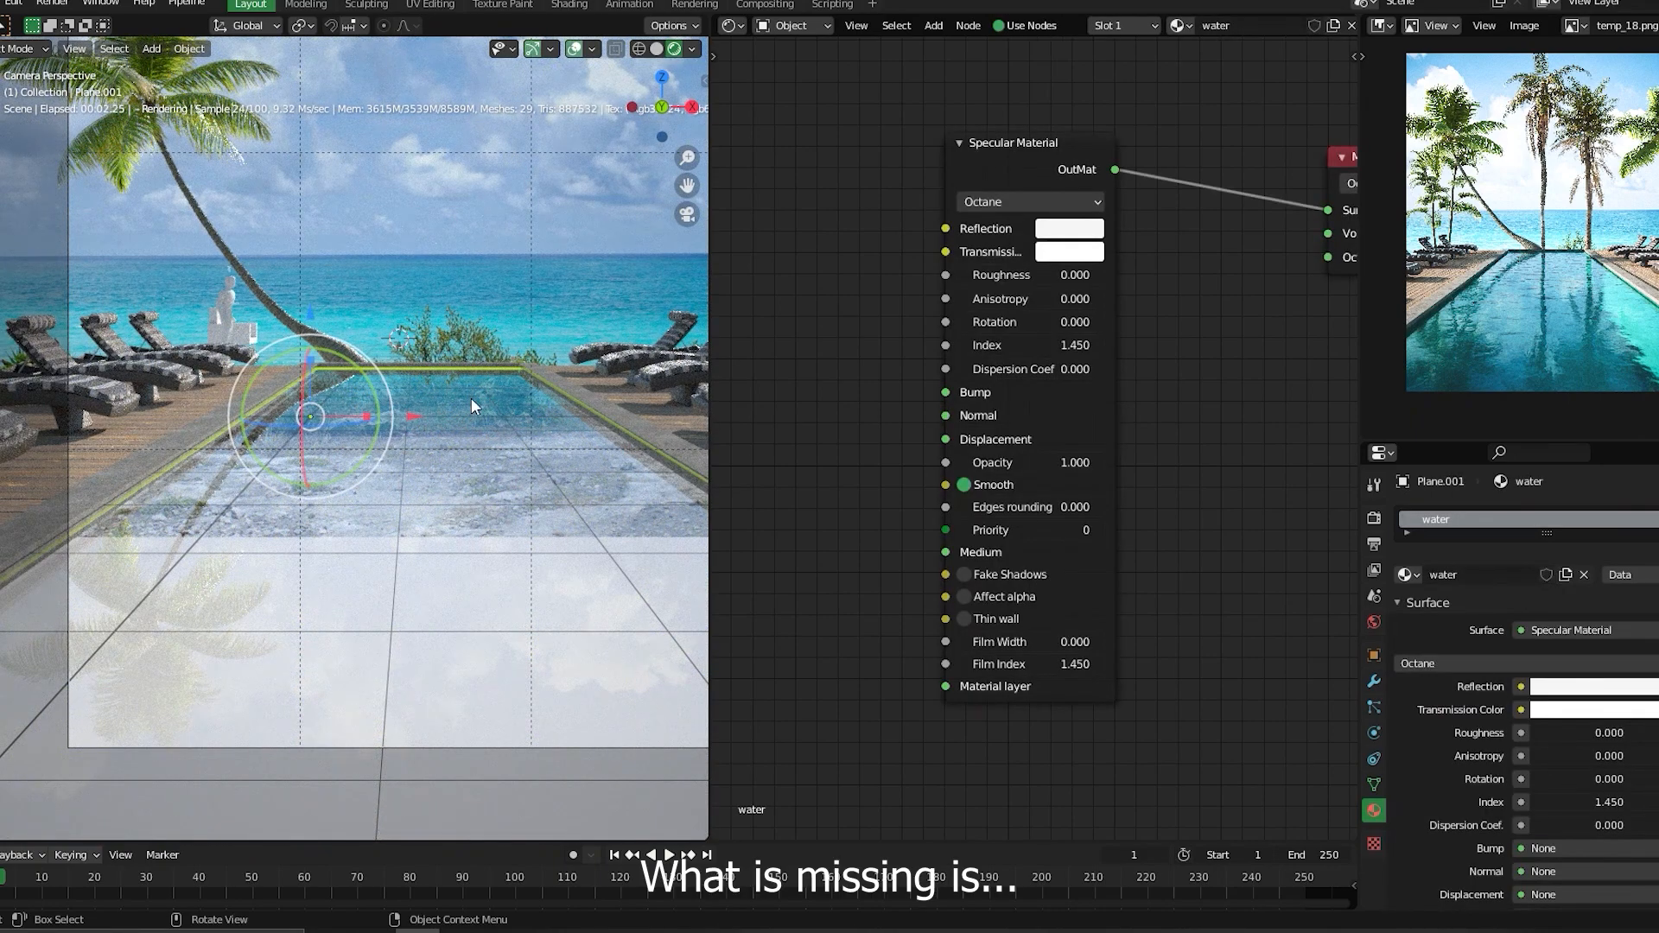
click(657, 48)
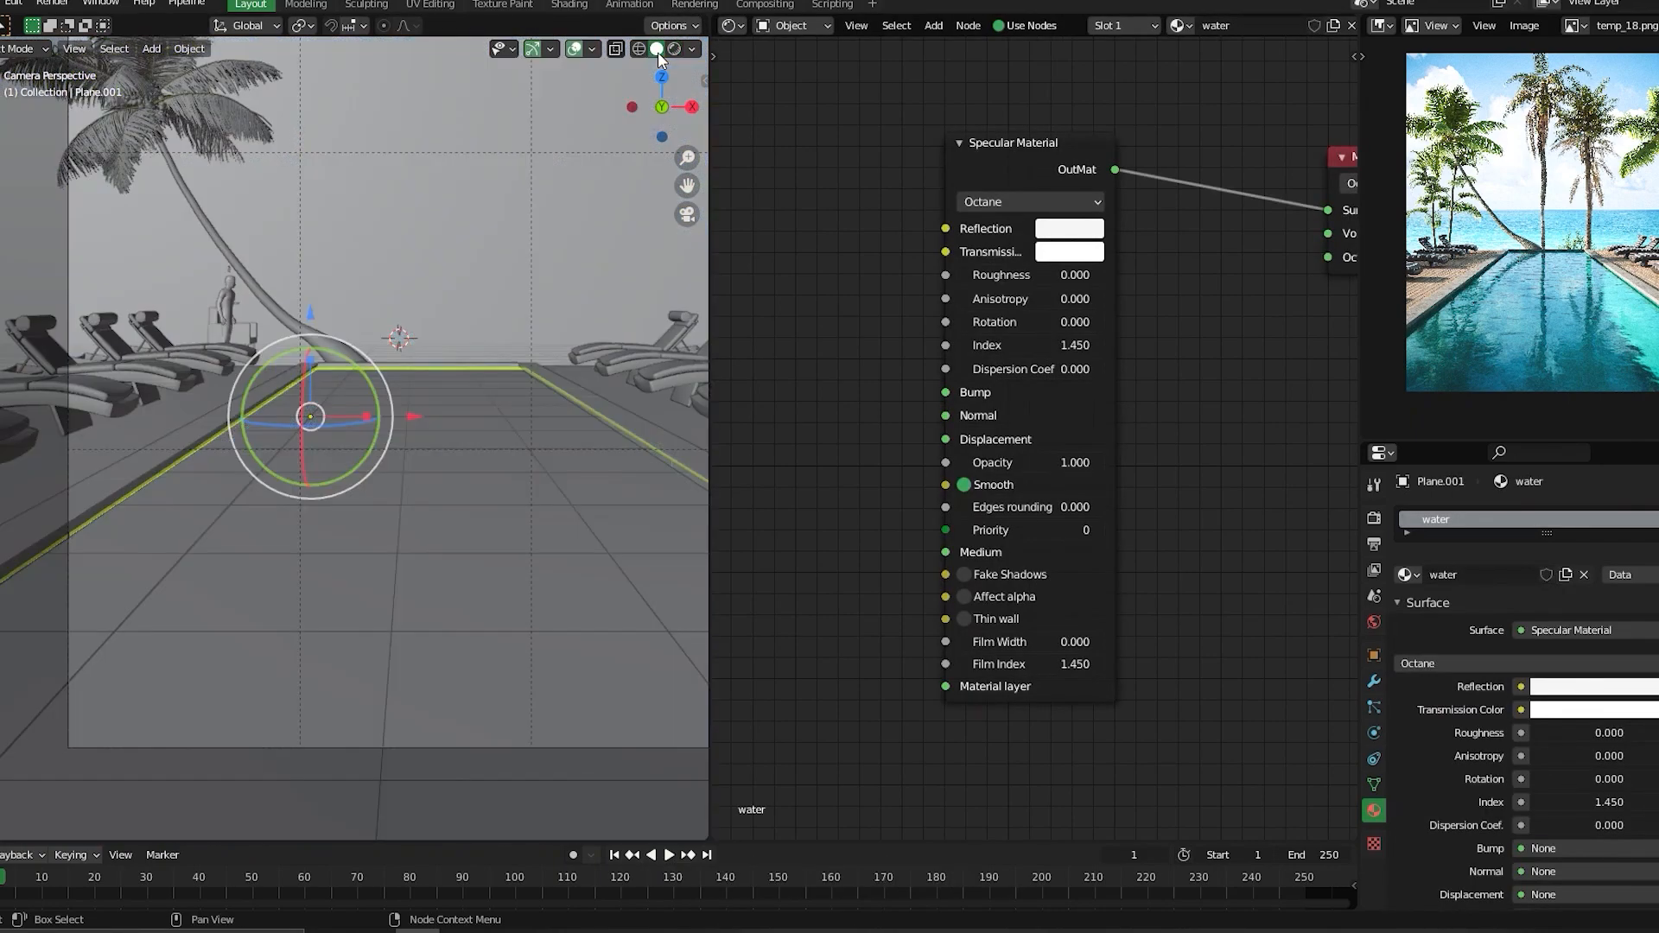
click(434, 495)
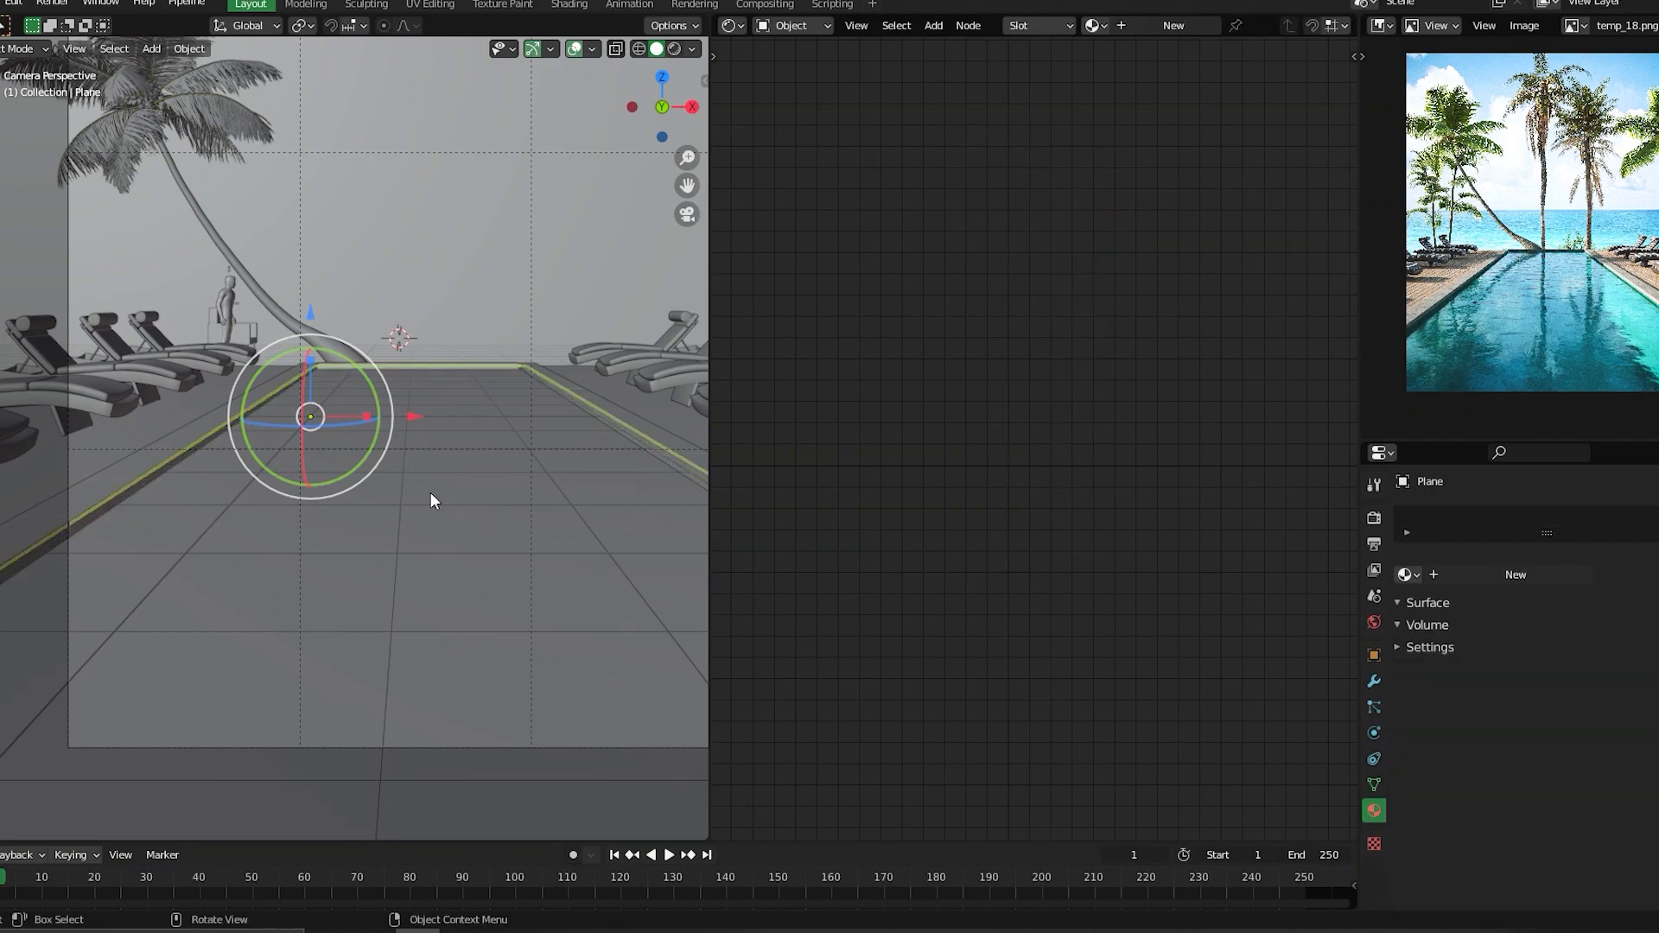
click(453, 442)
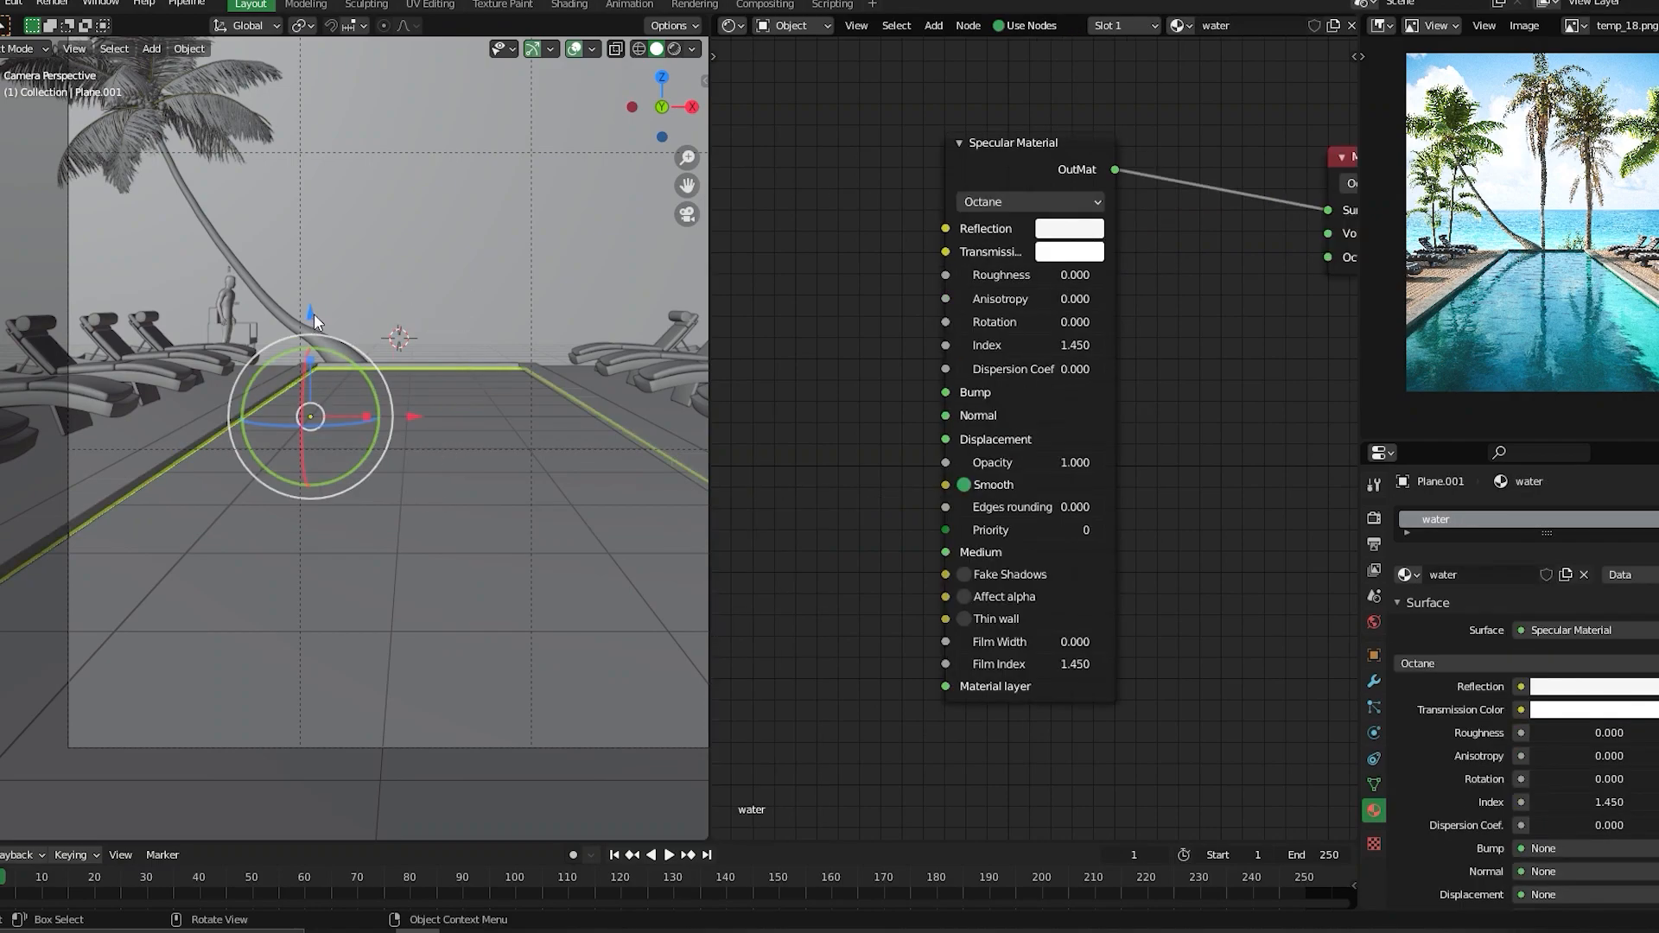
drag(314, 313, 364, 157)
right_click(363, 157)
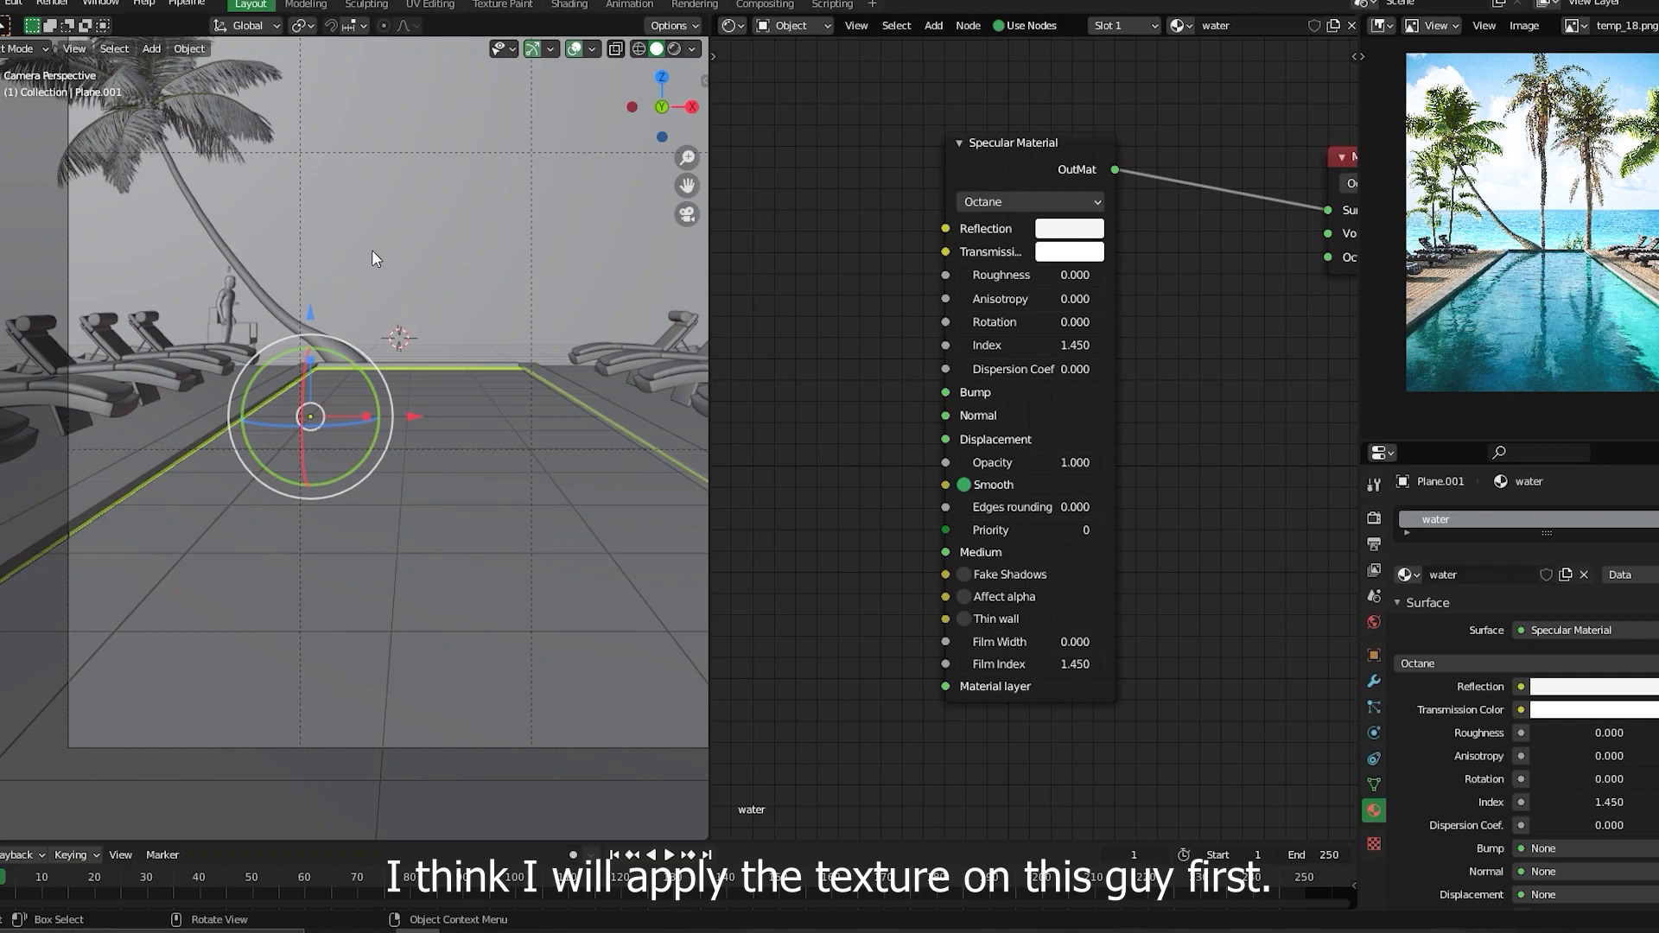
- Hide the water plane, select the pool basin and show the viewport in rendered shading
key(h)
click(451, 523)
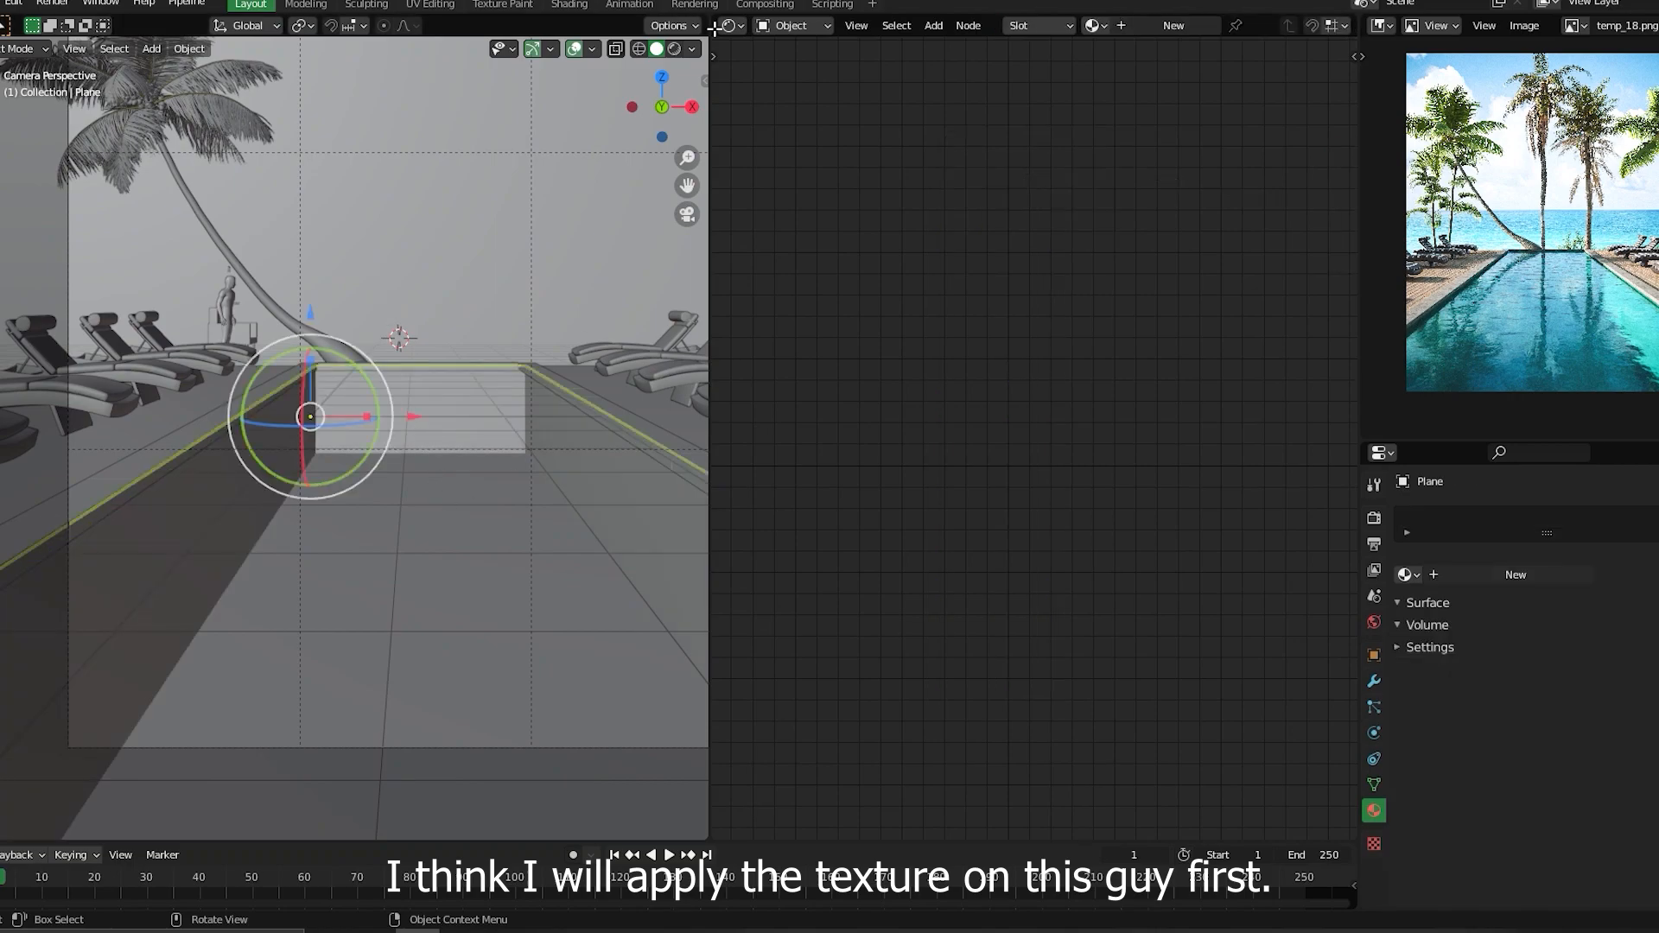
click(674, 49)
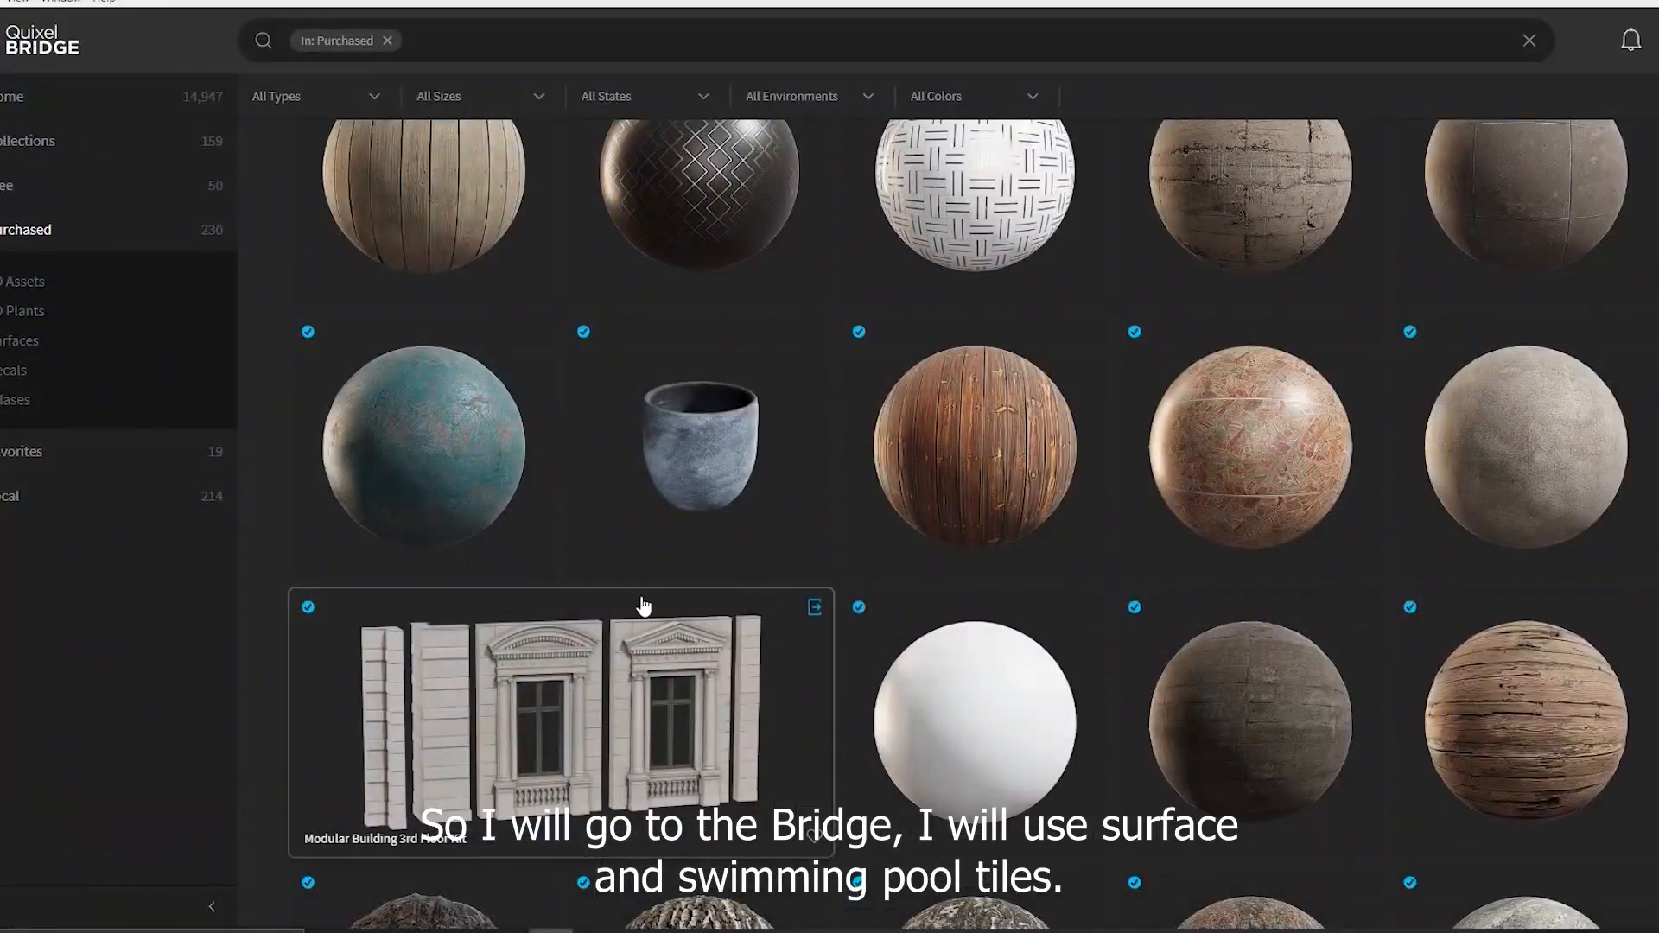
- In Quixel Bridge, narrow the purchased assets to surfaces and export the Swimming Pool Tiles material to the scene
scroll(653, 610, up, 5)
scroll(652, 610, down, 8)
scroll(652, 610, down, 10)
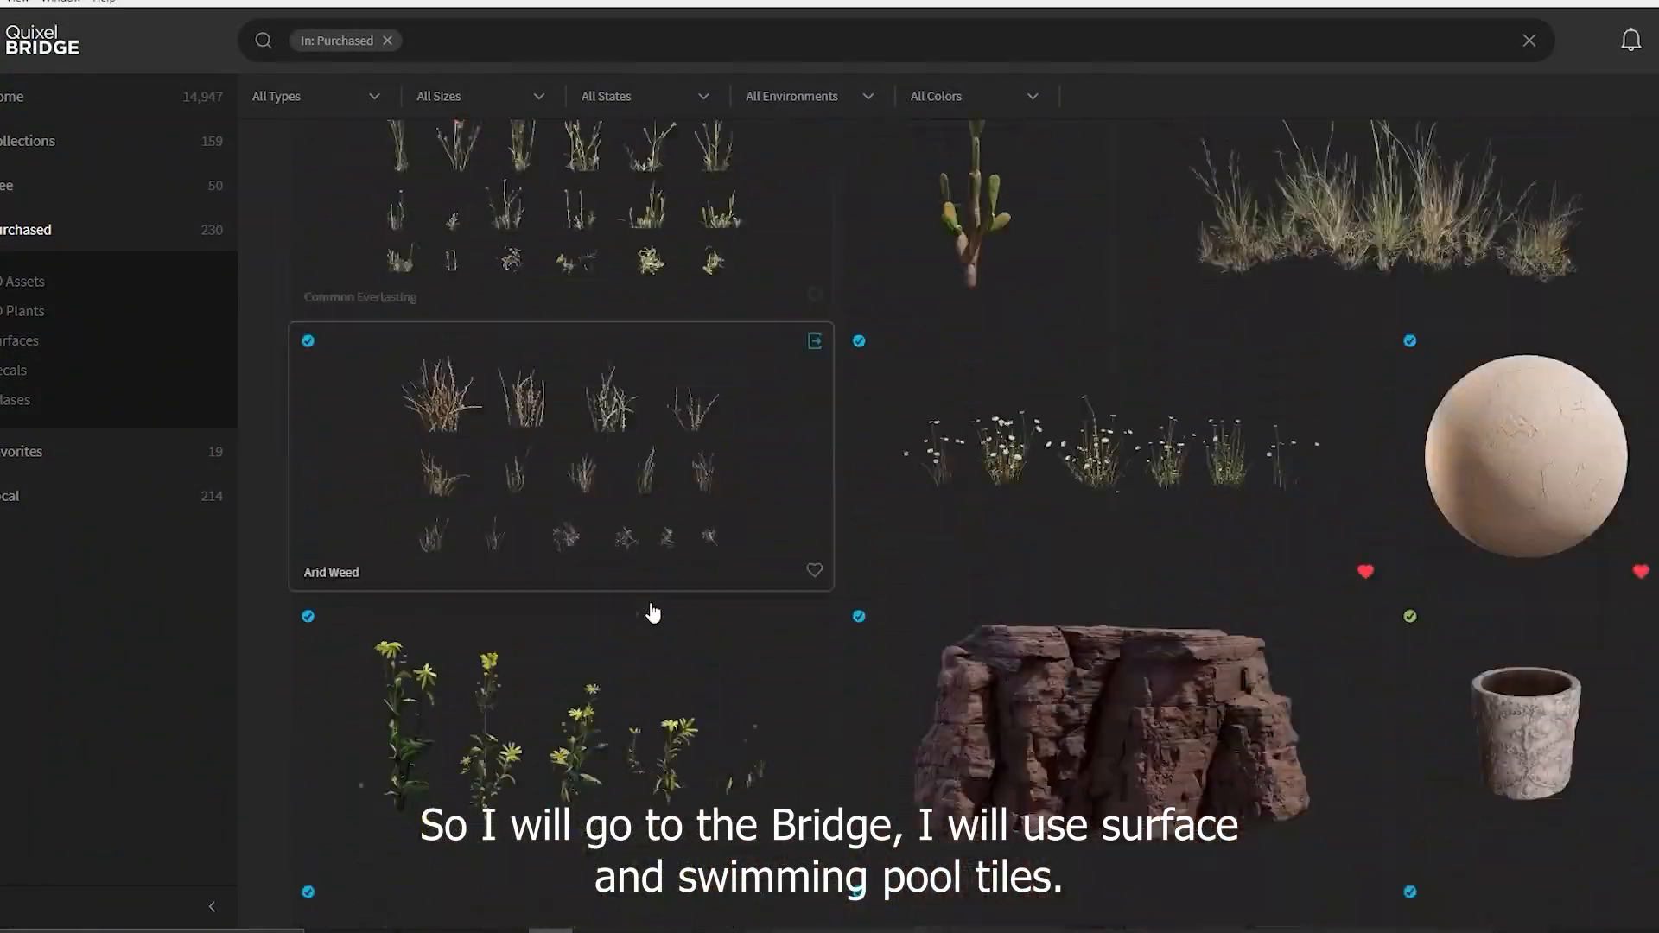
click(32, 355)
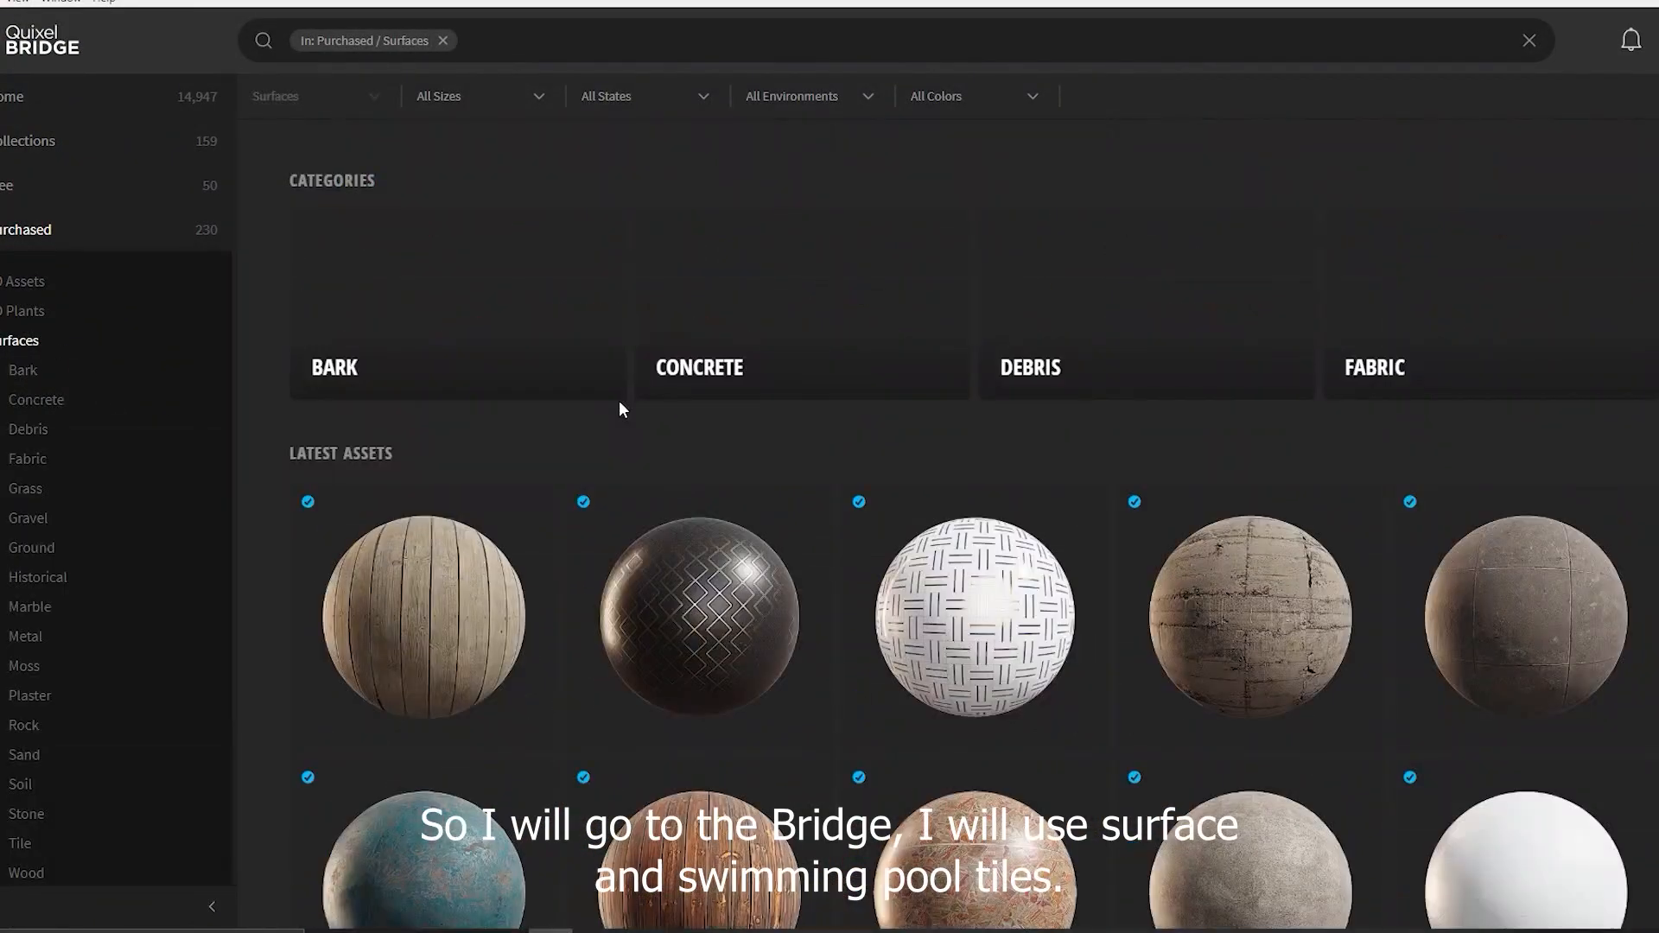
scroll(950, 637, down, 5)
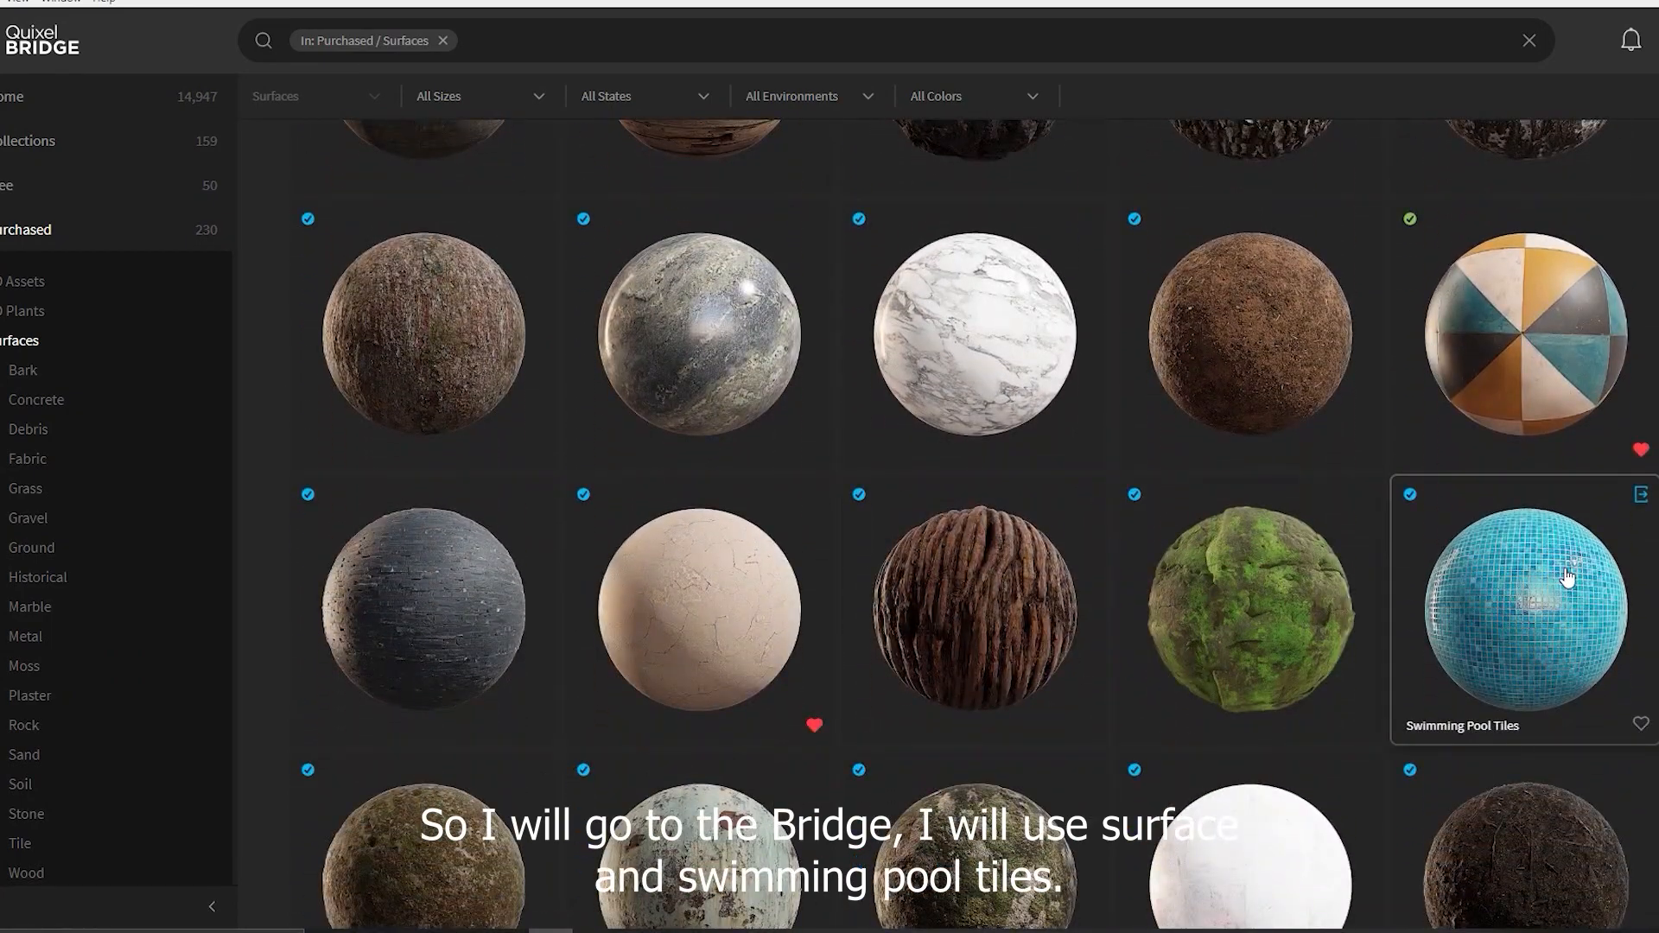
click(1641, 496)
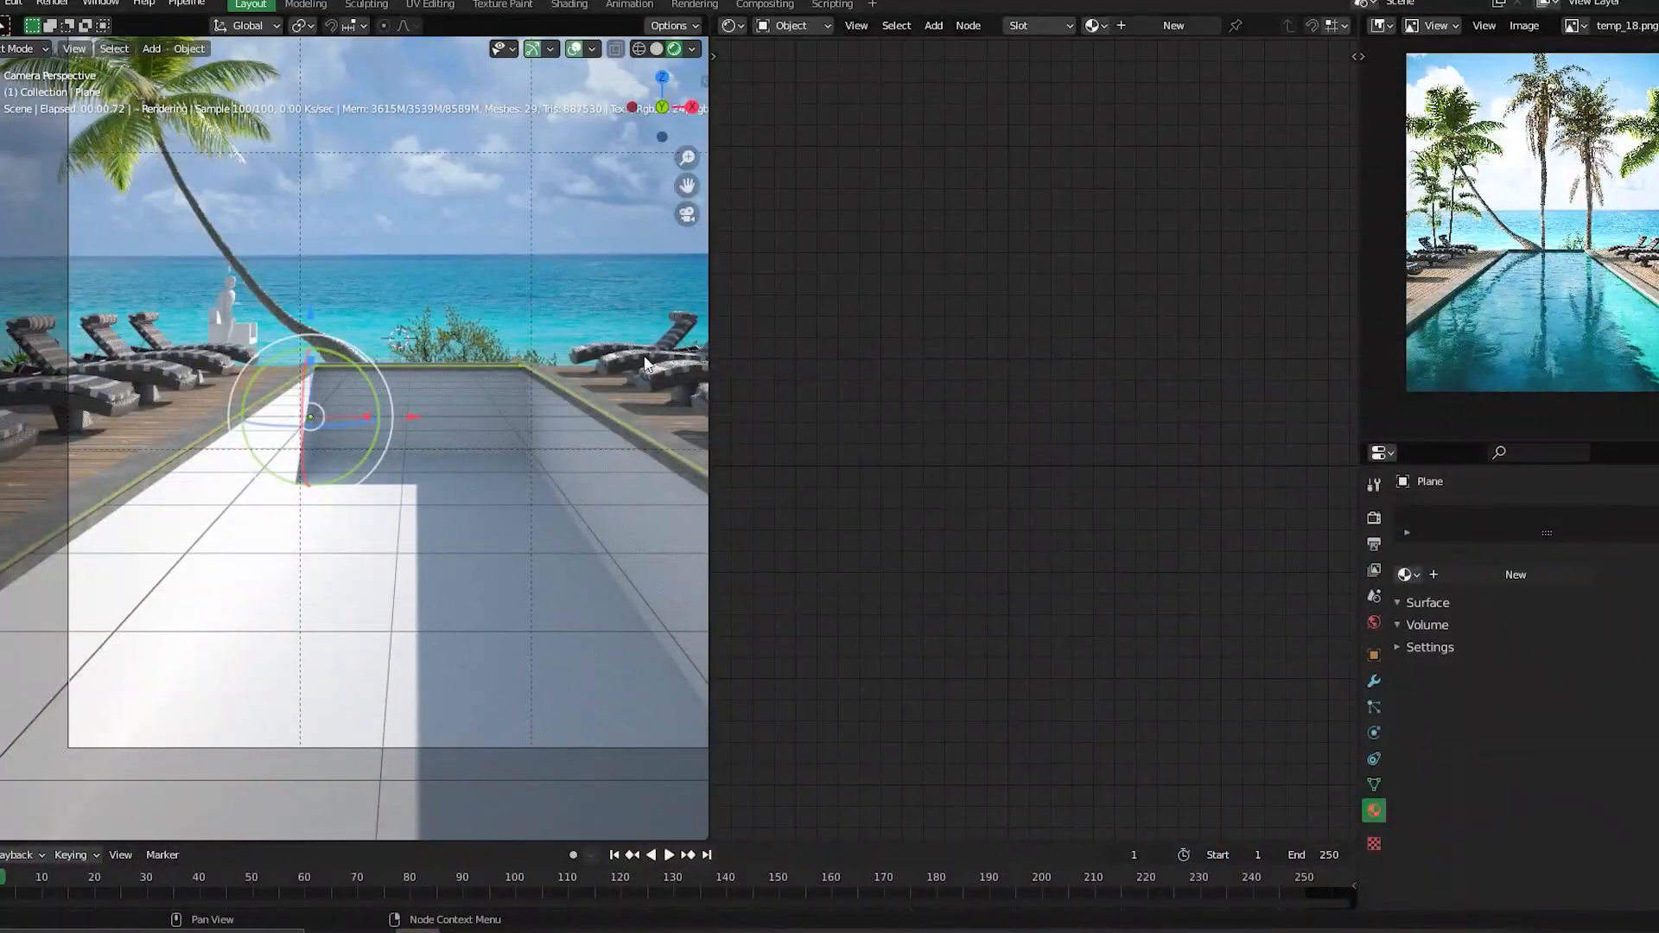
- Search the materials for "sw" and assign MS_Swimming_Pool_Tiles_2x2_M to the pool basin in Blender
click(1406, 575)
text(sw)
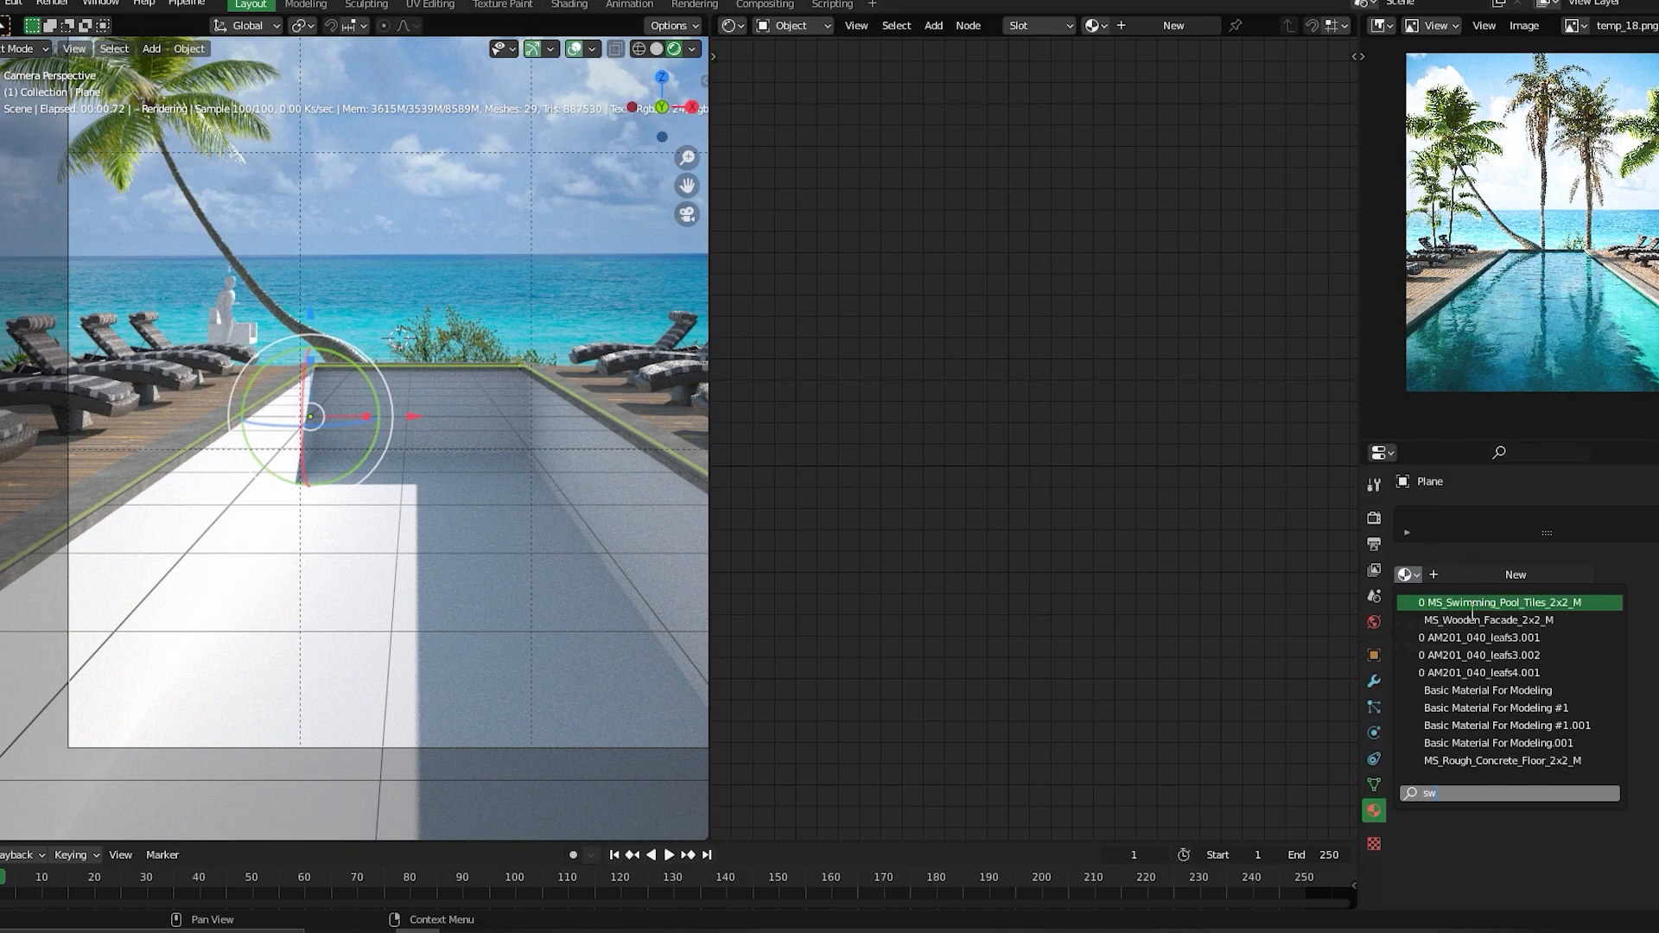
click(1473, 605)
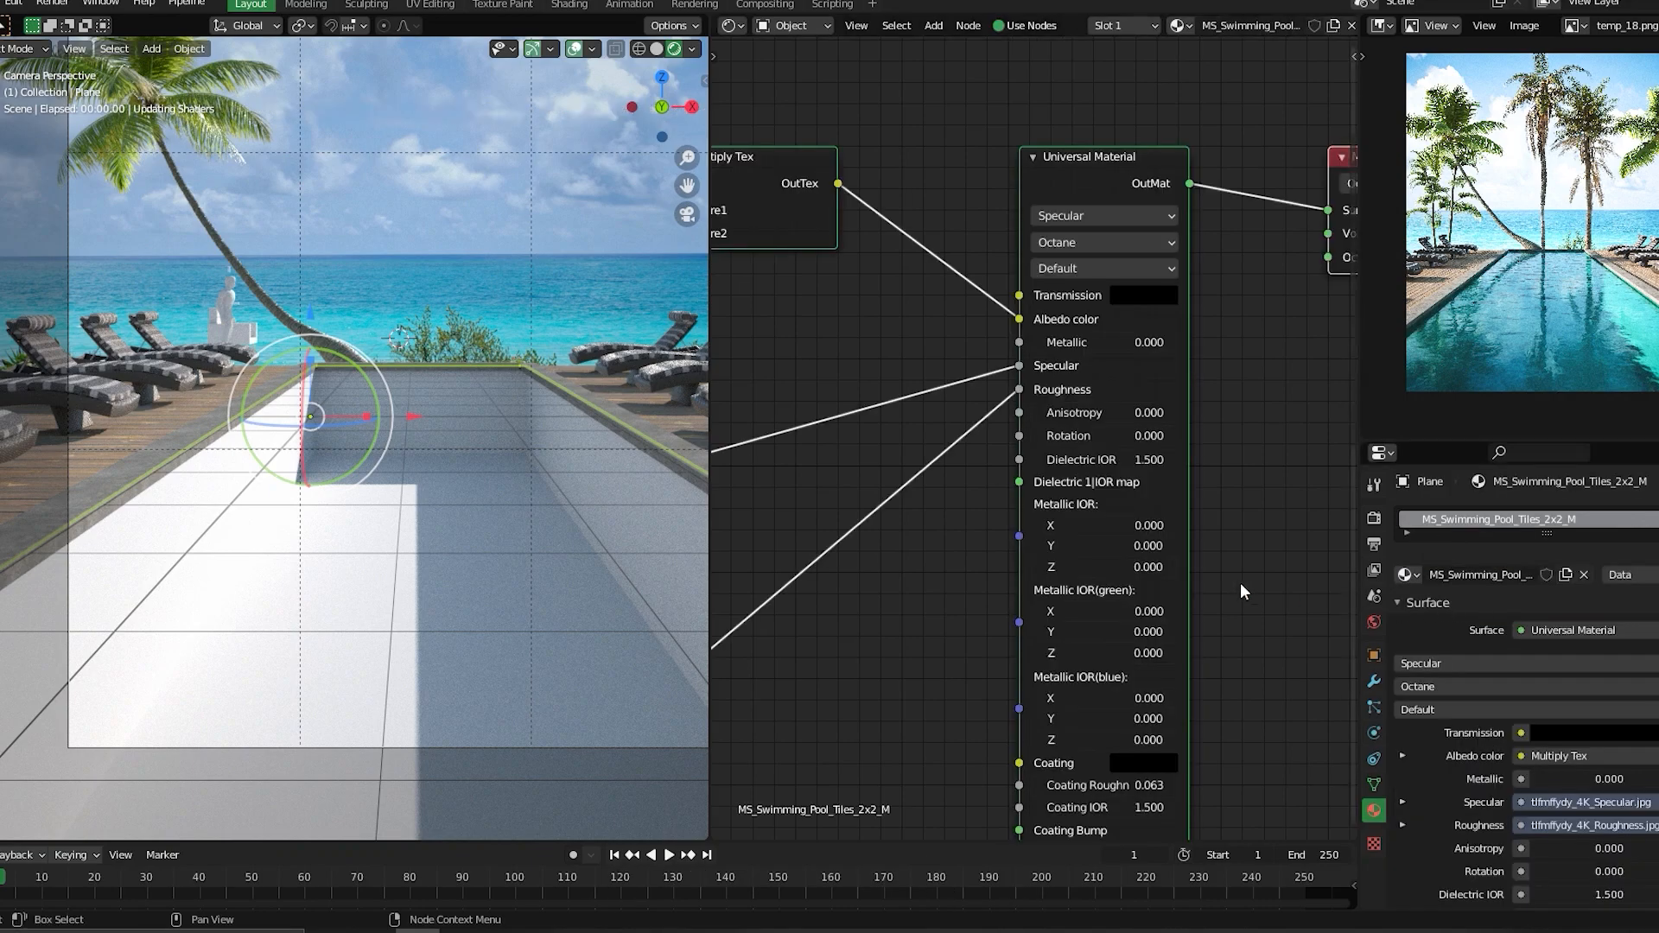
- Disconnect the Vertex Displacement node from the pool tiles material's Displacement input and delete it
middle_drag(1052, 519, 1104, 141)
scroll(1069, 417, down, 3)
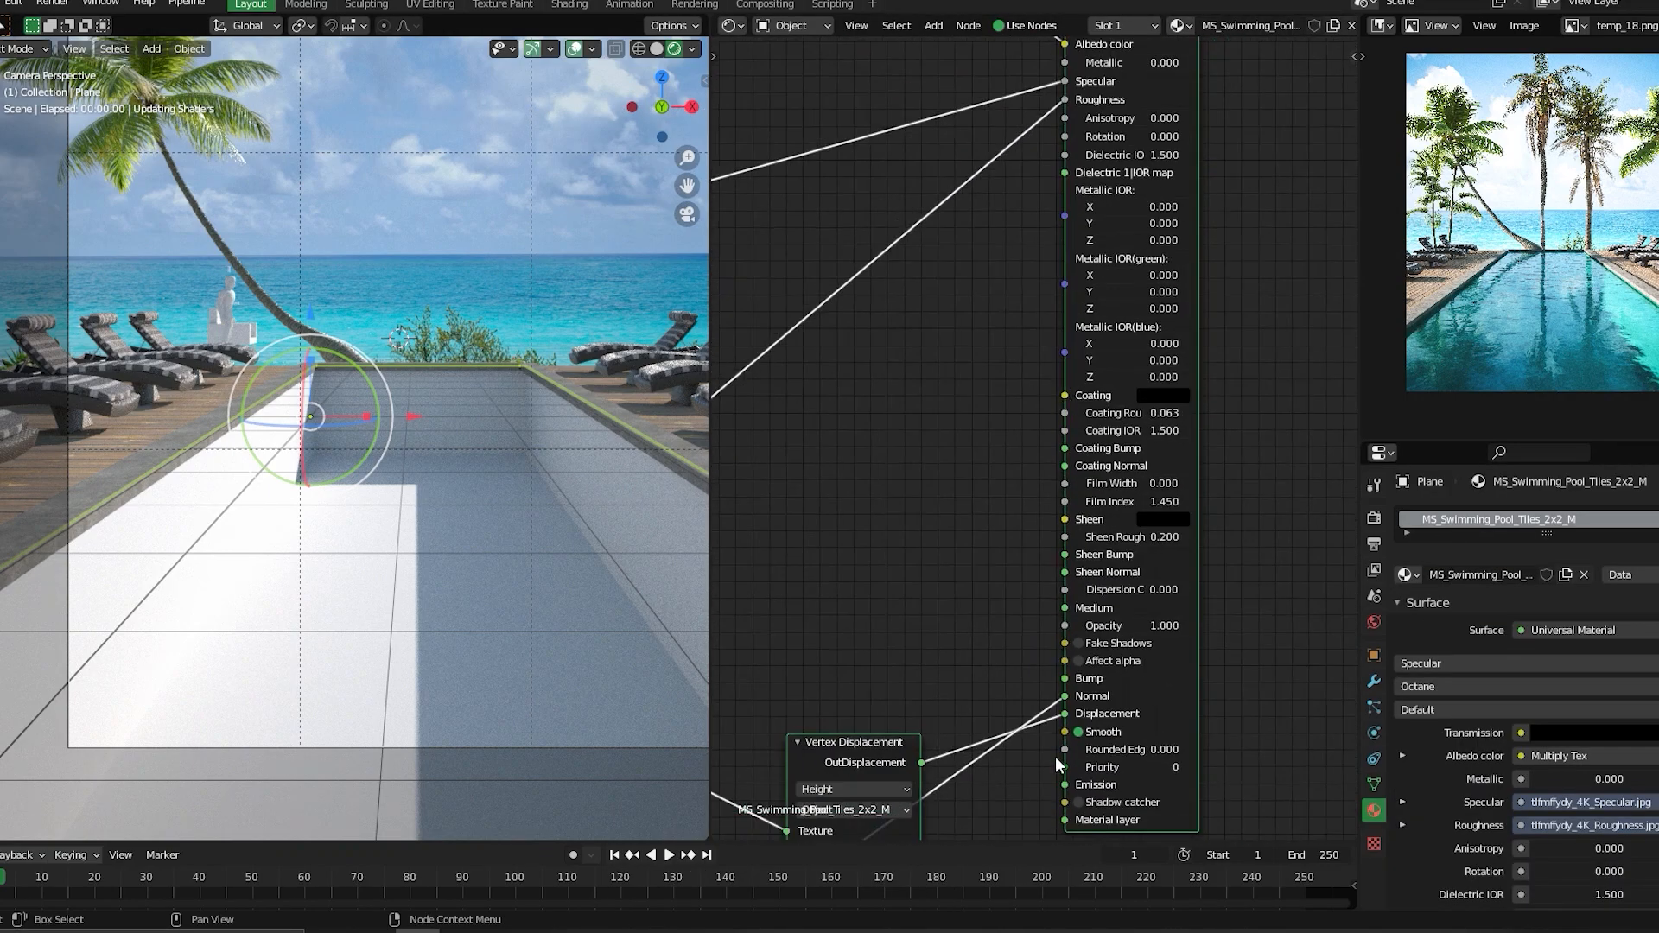
middle_drag(1055, 759, 1097, 494)
drag(1015, 454, 1013, 454)
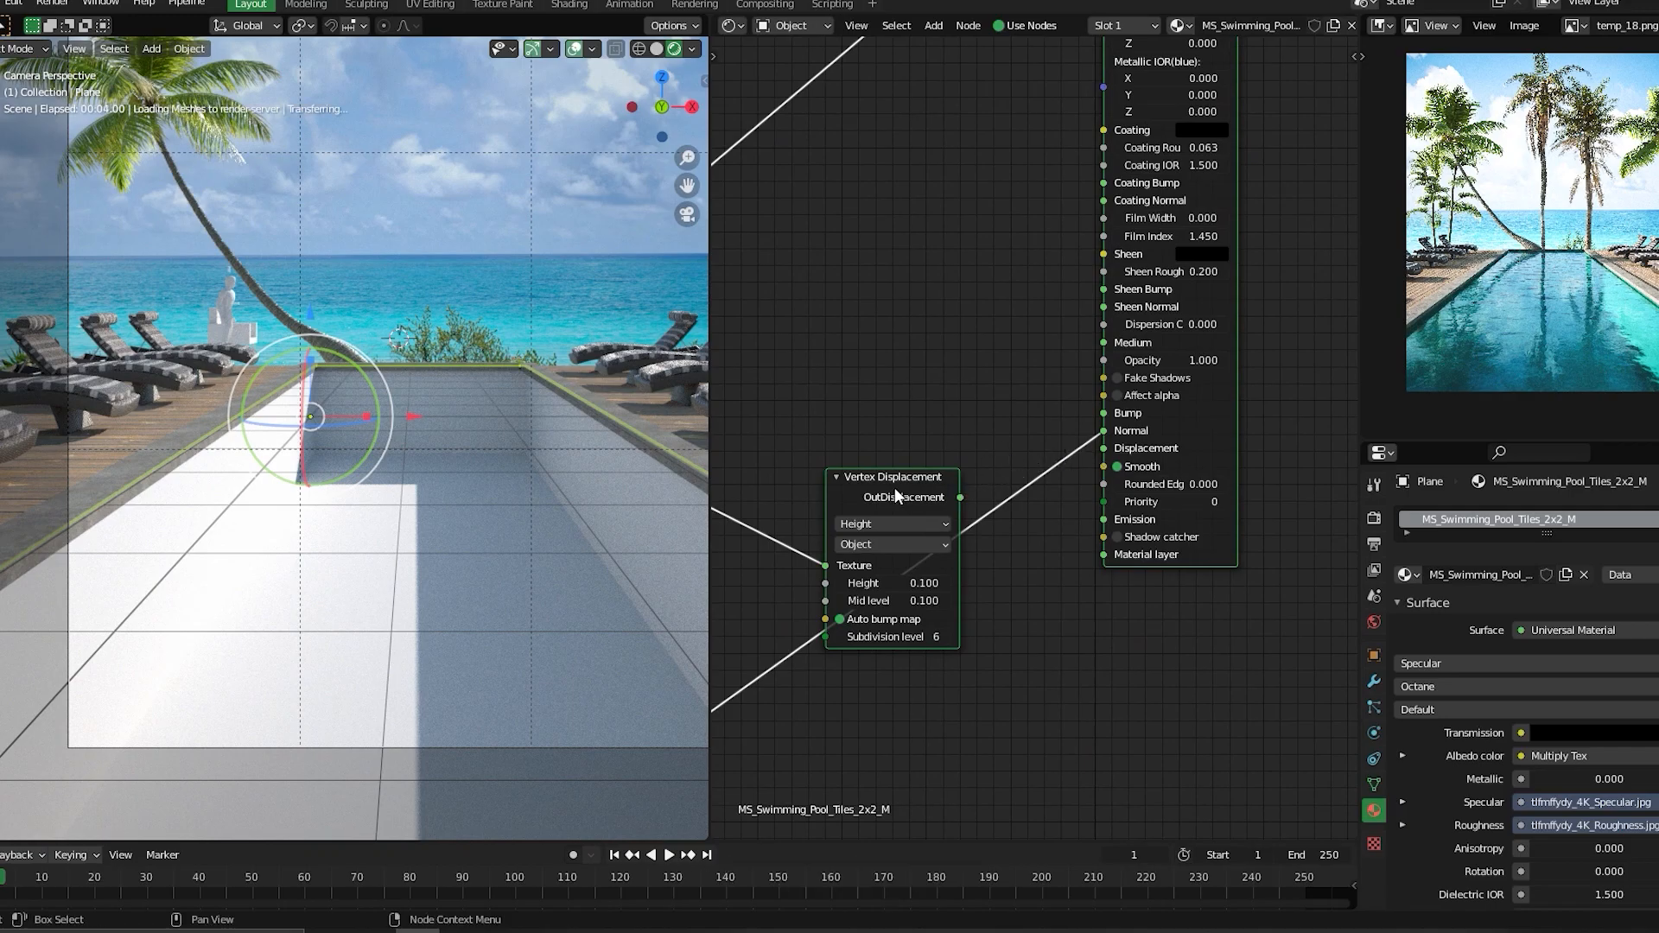
middle_drag(894, 488, 906, 372)
click(904, 335)
click(890, 365)
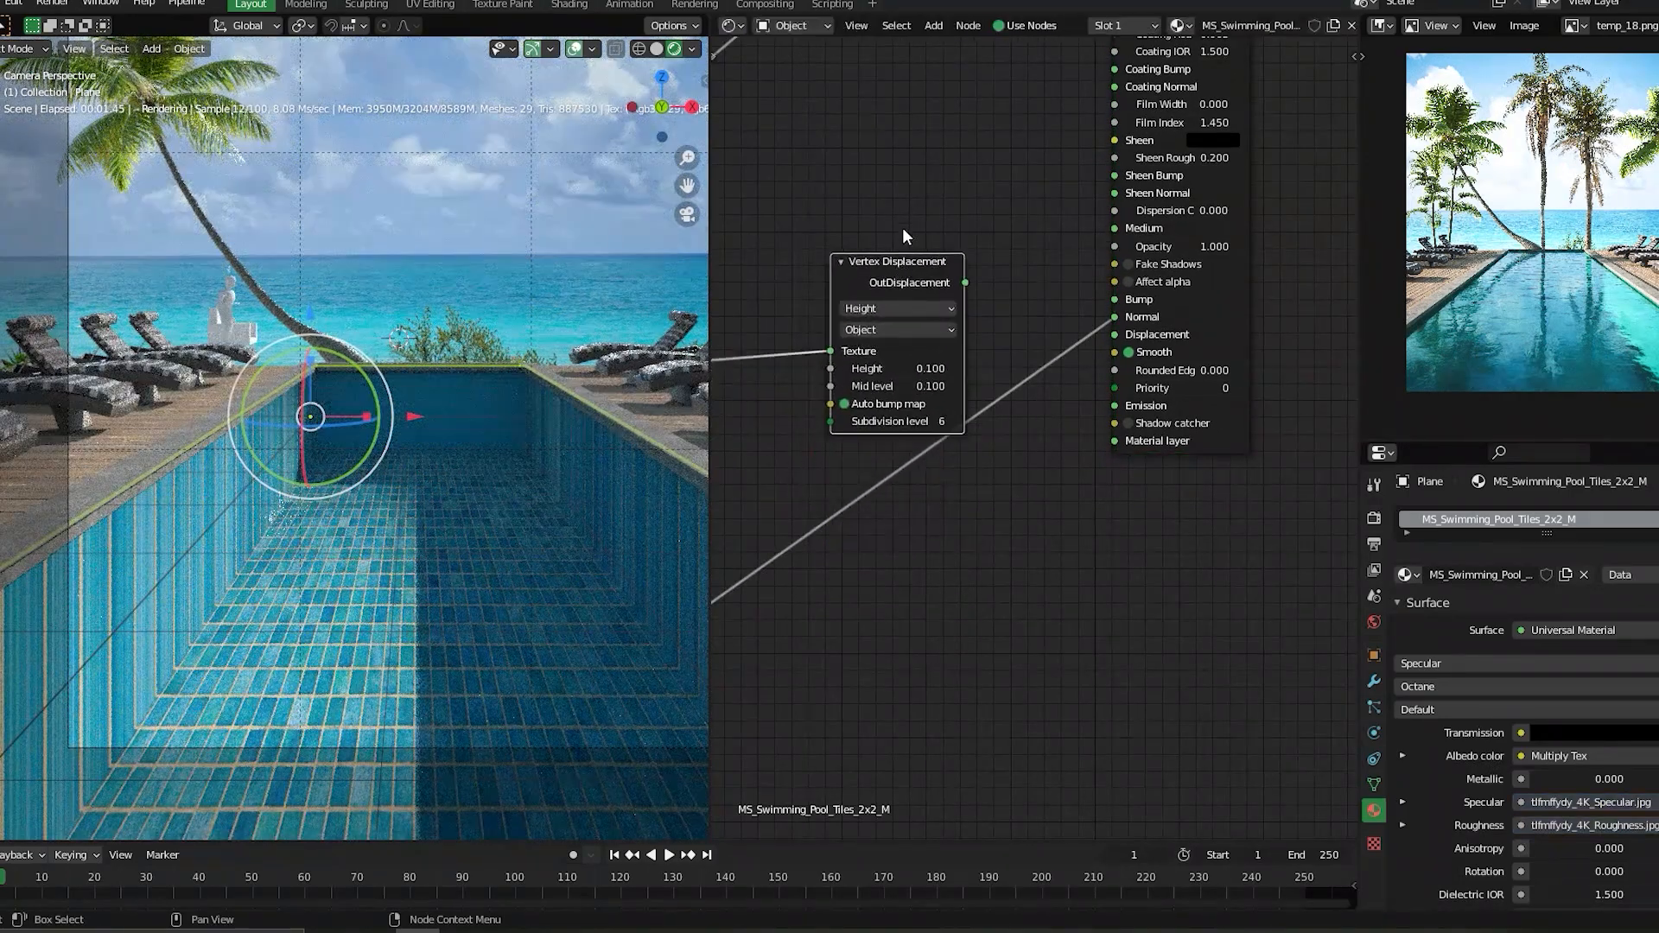
key(x)
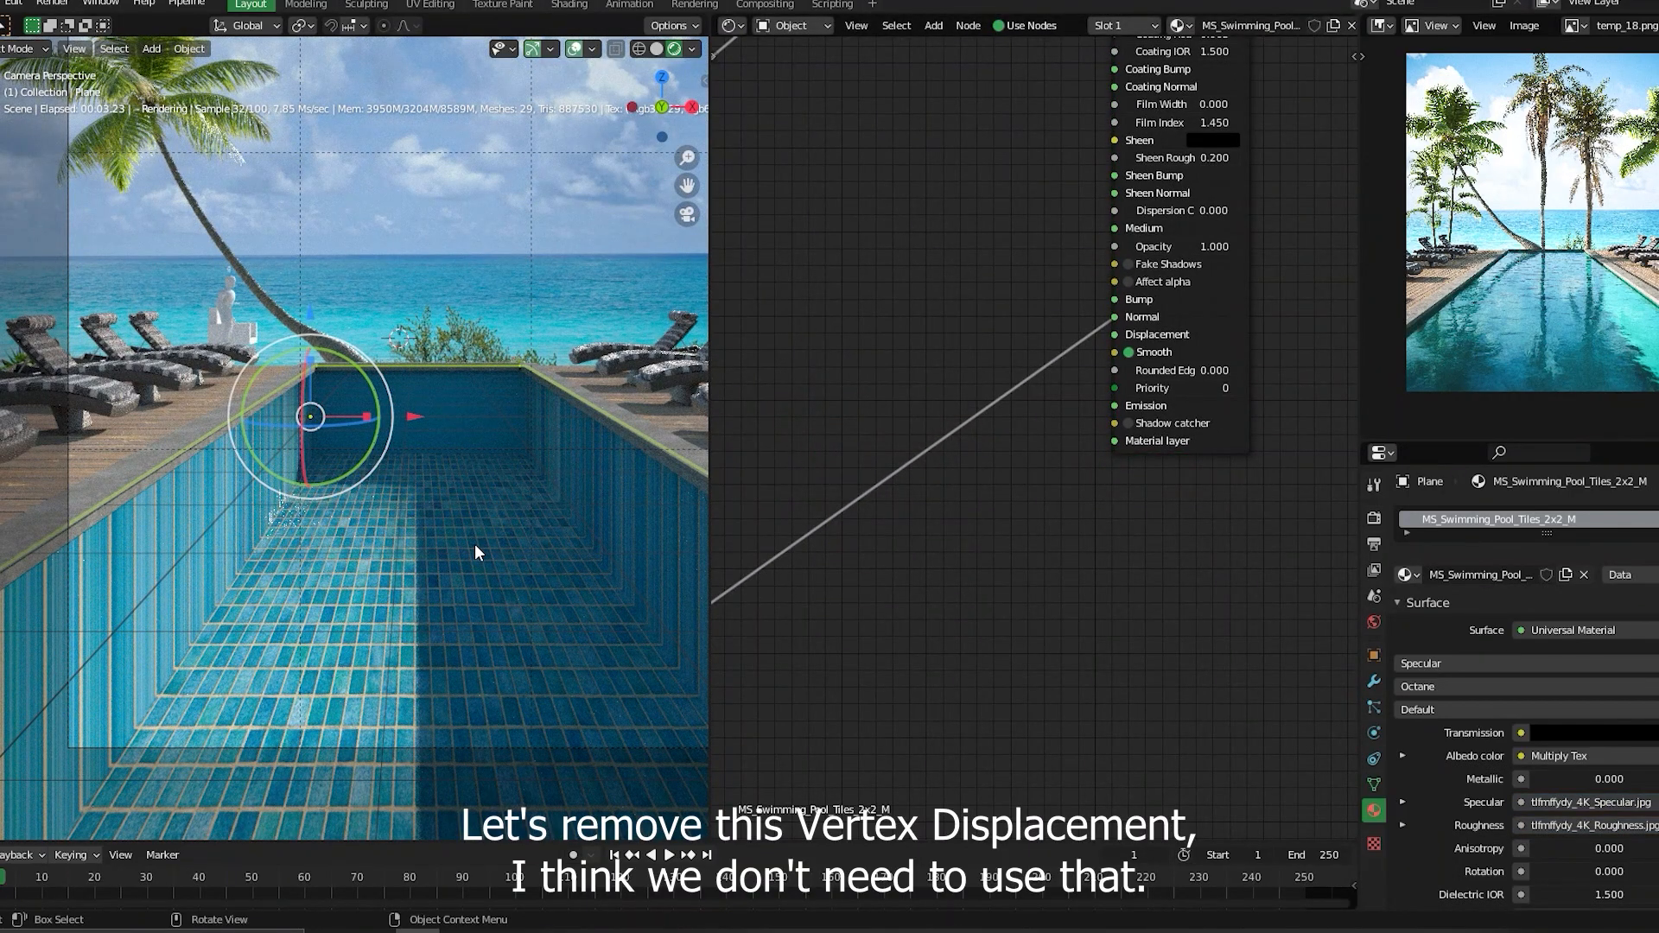
- Unwrap all faces of the pool basin with Smart UV Project at the default settings
key(Tab)
click(503, 452)
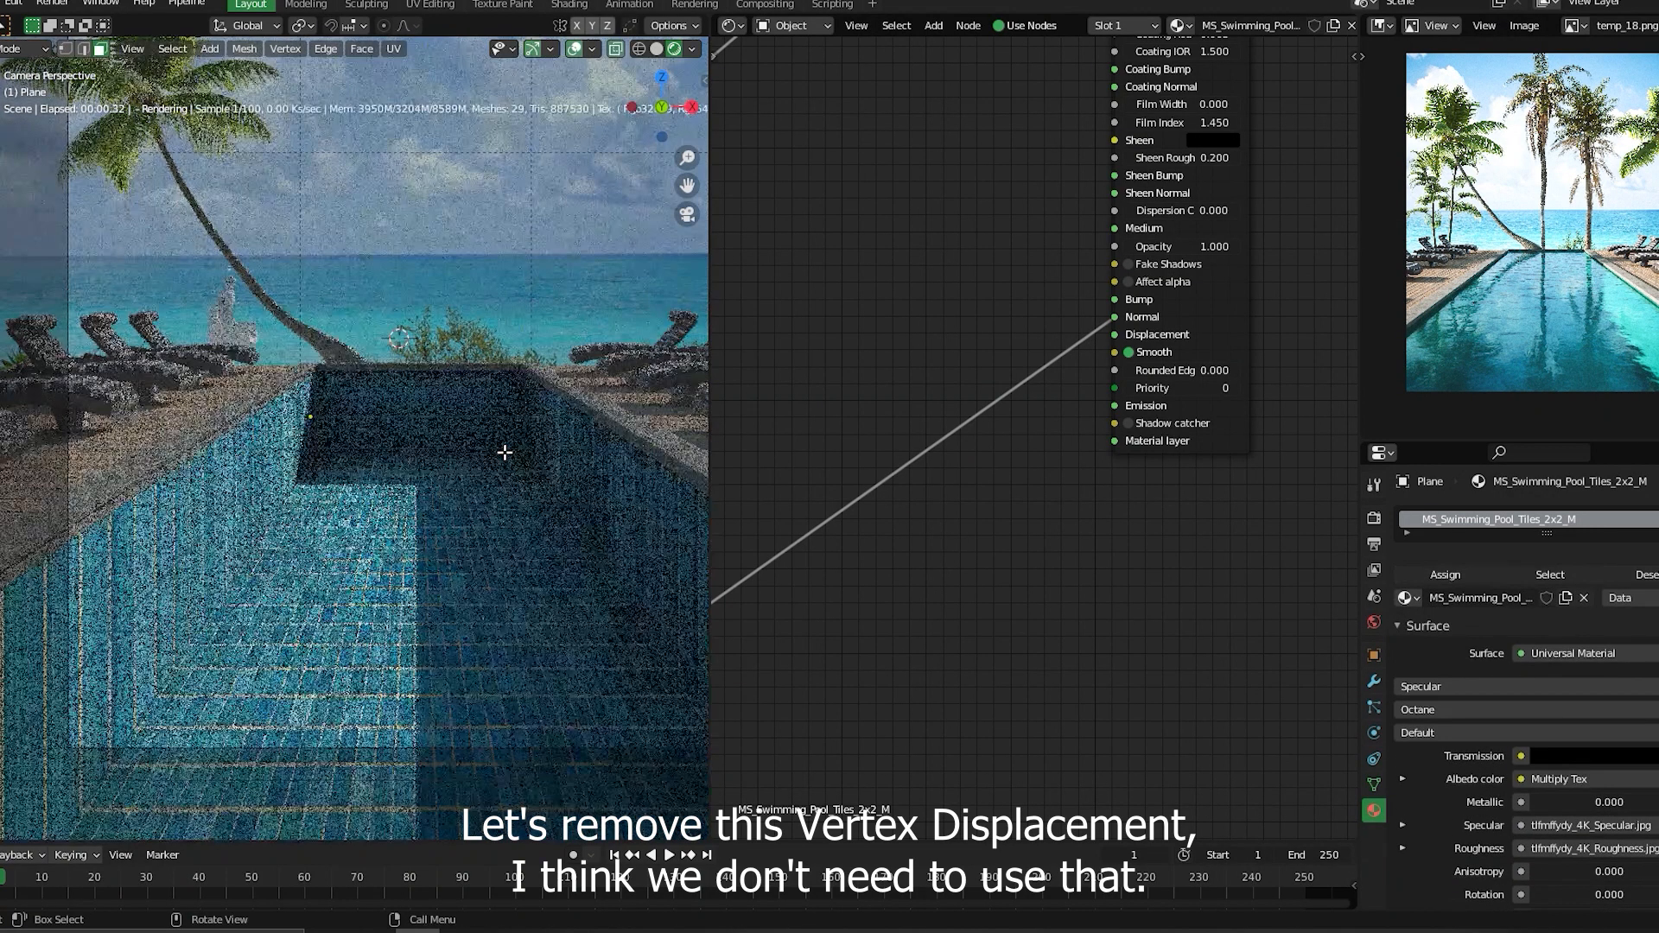
key(a)
key(u)
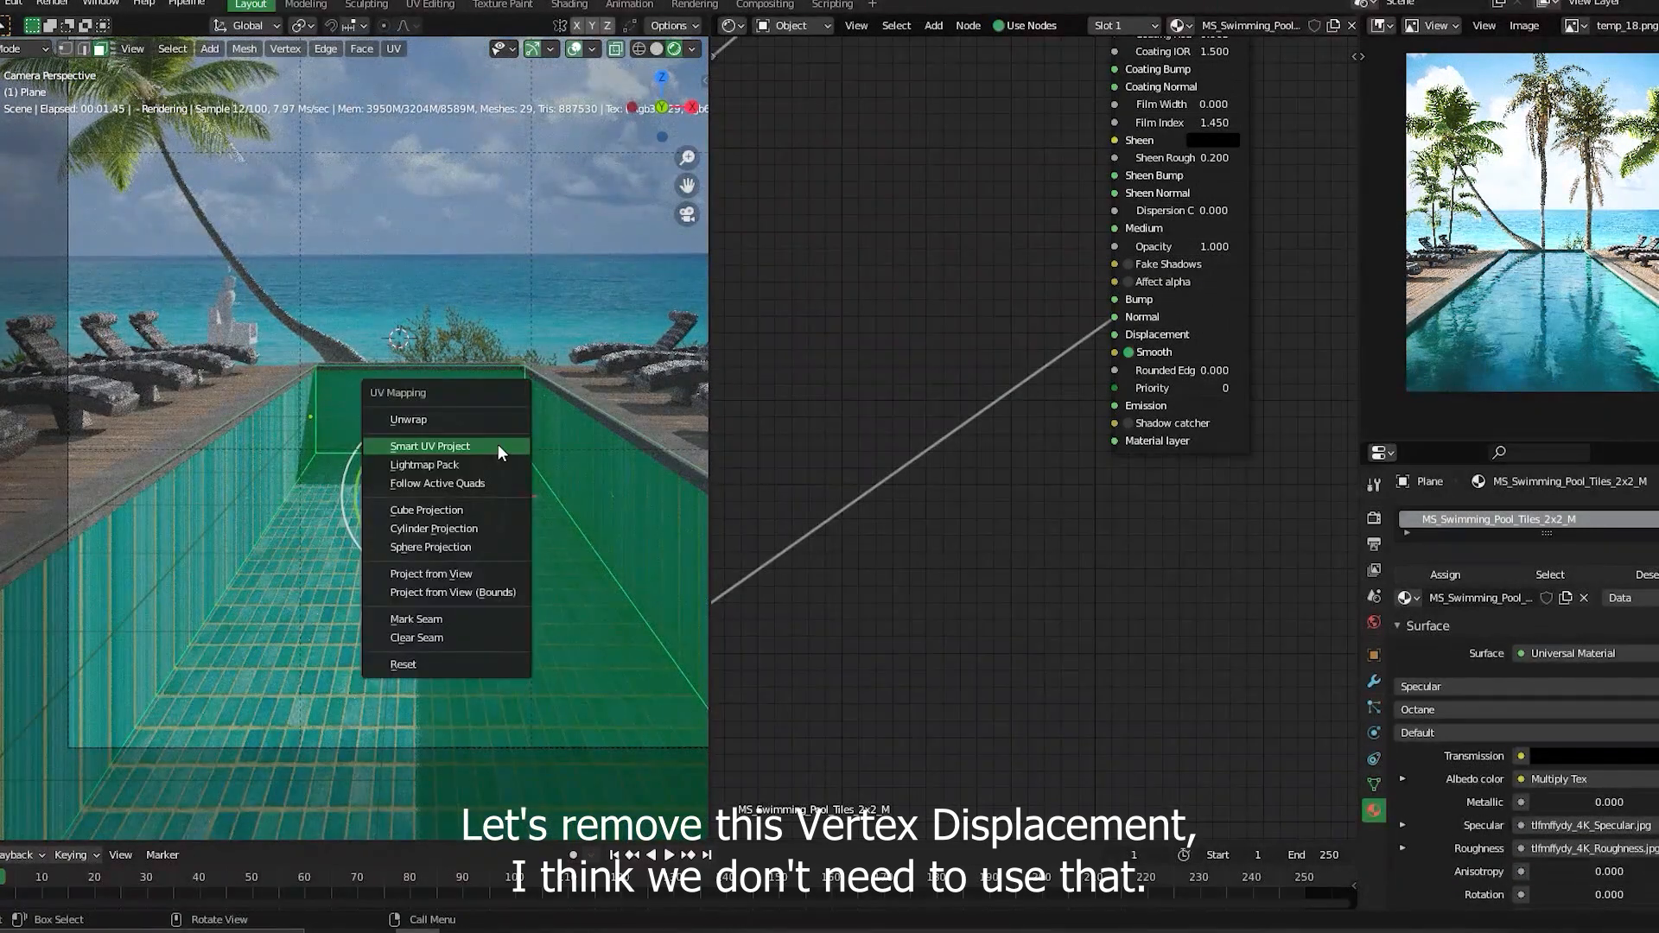
click(500, 450)
click(527, 592)
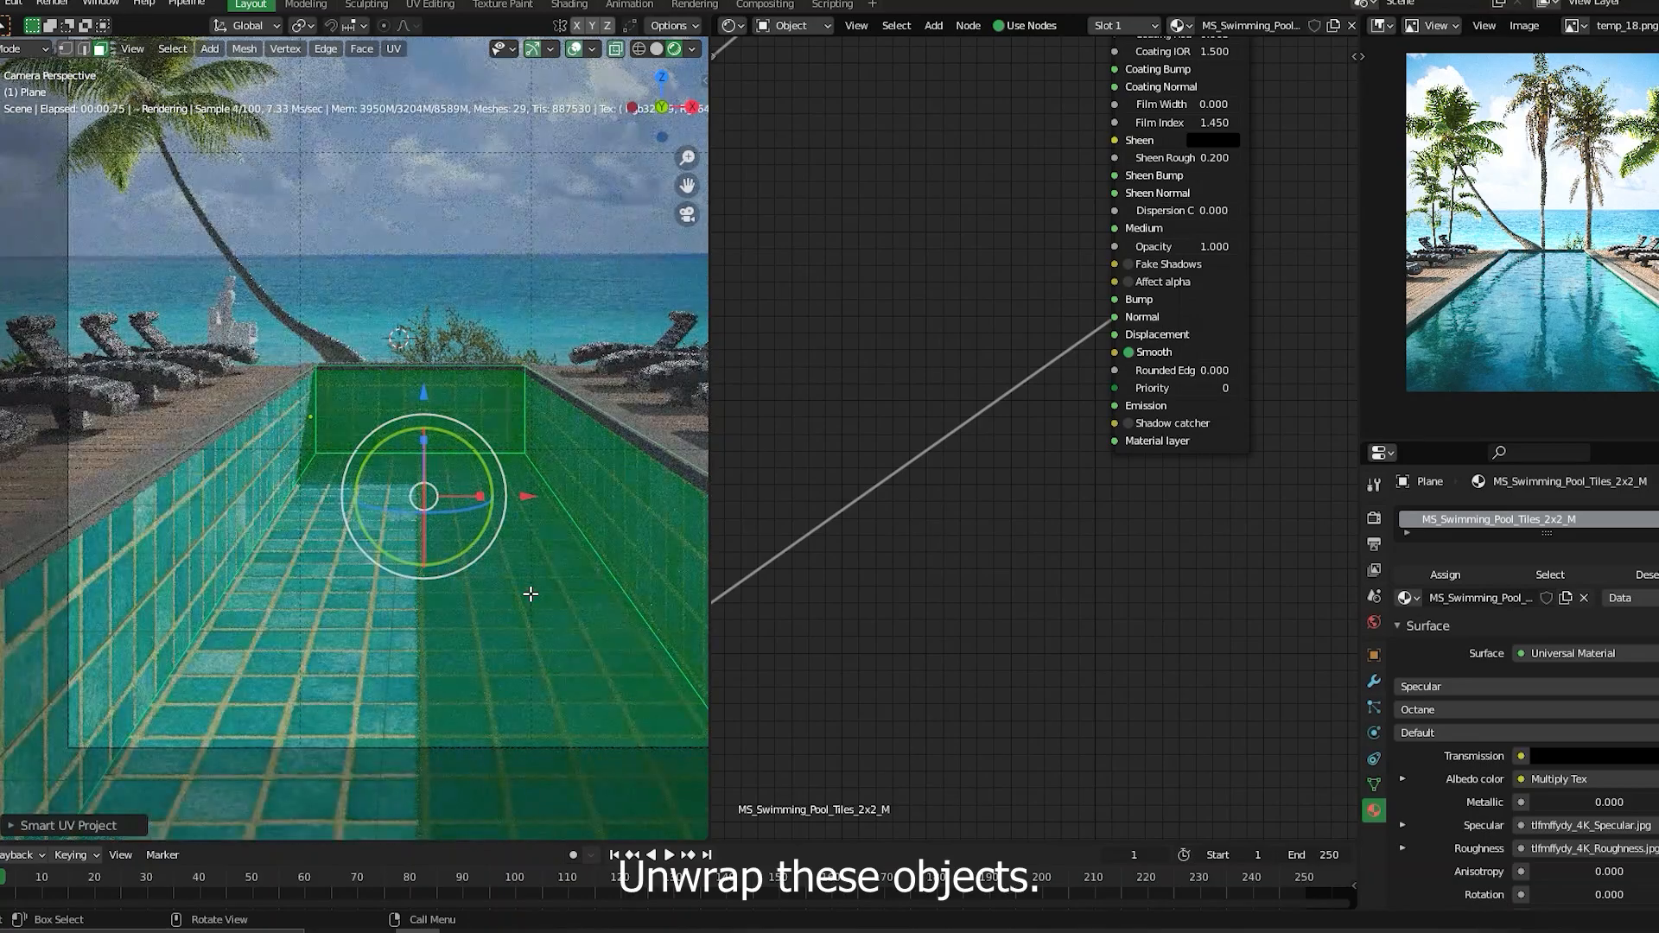
- Leave edit mode and set the pool tiles material's Full Transform scale to 0.2 on all three axes
key(Tab)
click(533, 394)
middle_drag(980, 325, 1189, 464)
scroll(1063, 410, down, 4)
middle_drag(936, 345, 1112, 456)
middle_drag(820, 445, 893, 510)
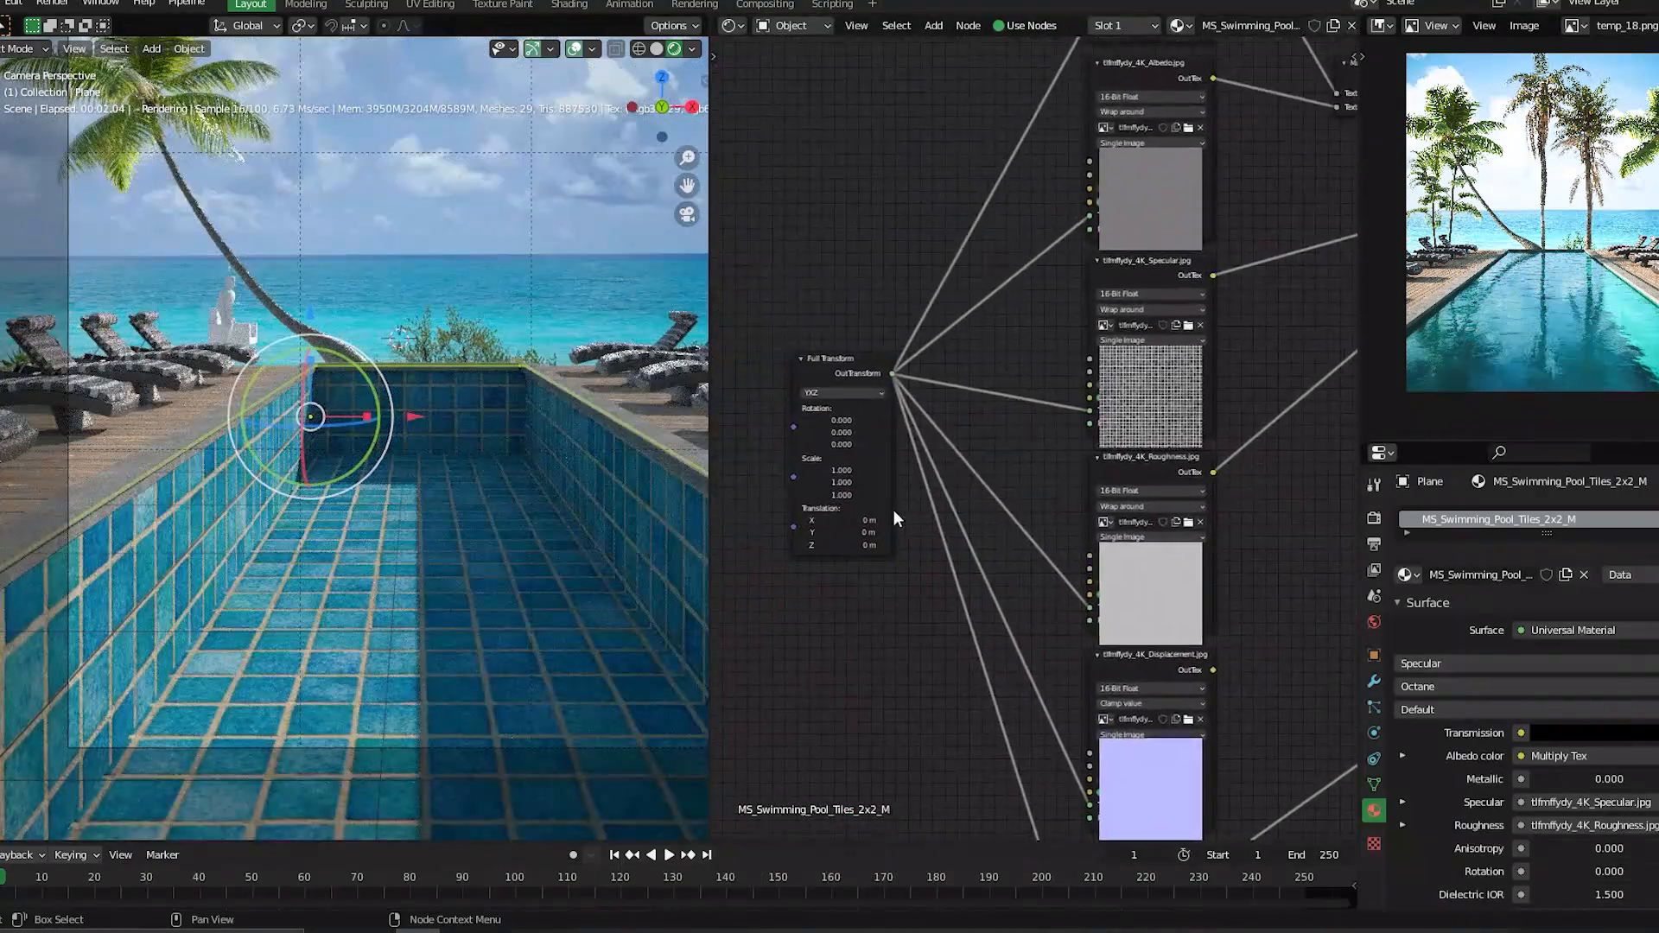
scroll(893, 510, up, 4)
drag(786, 484, 786, 523)
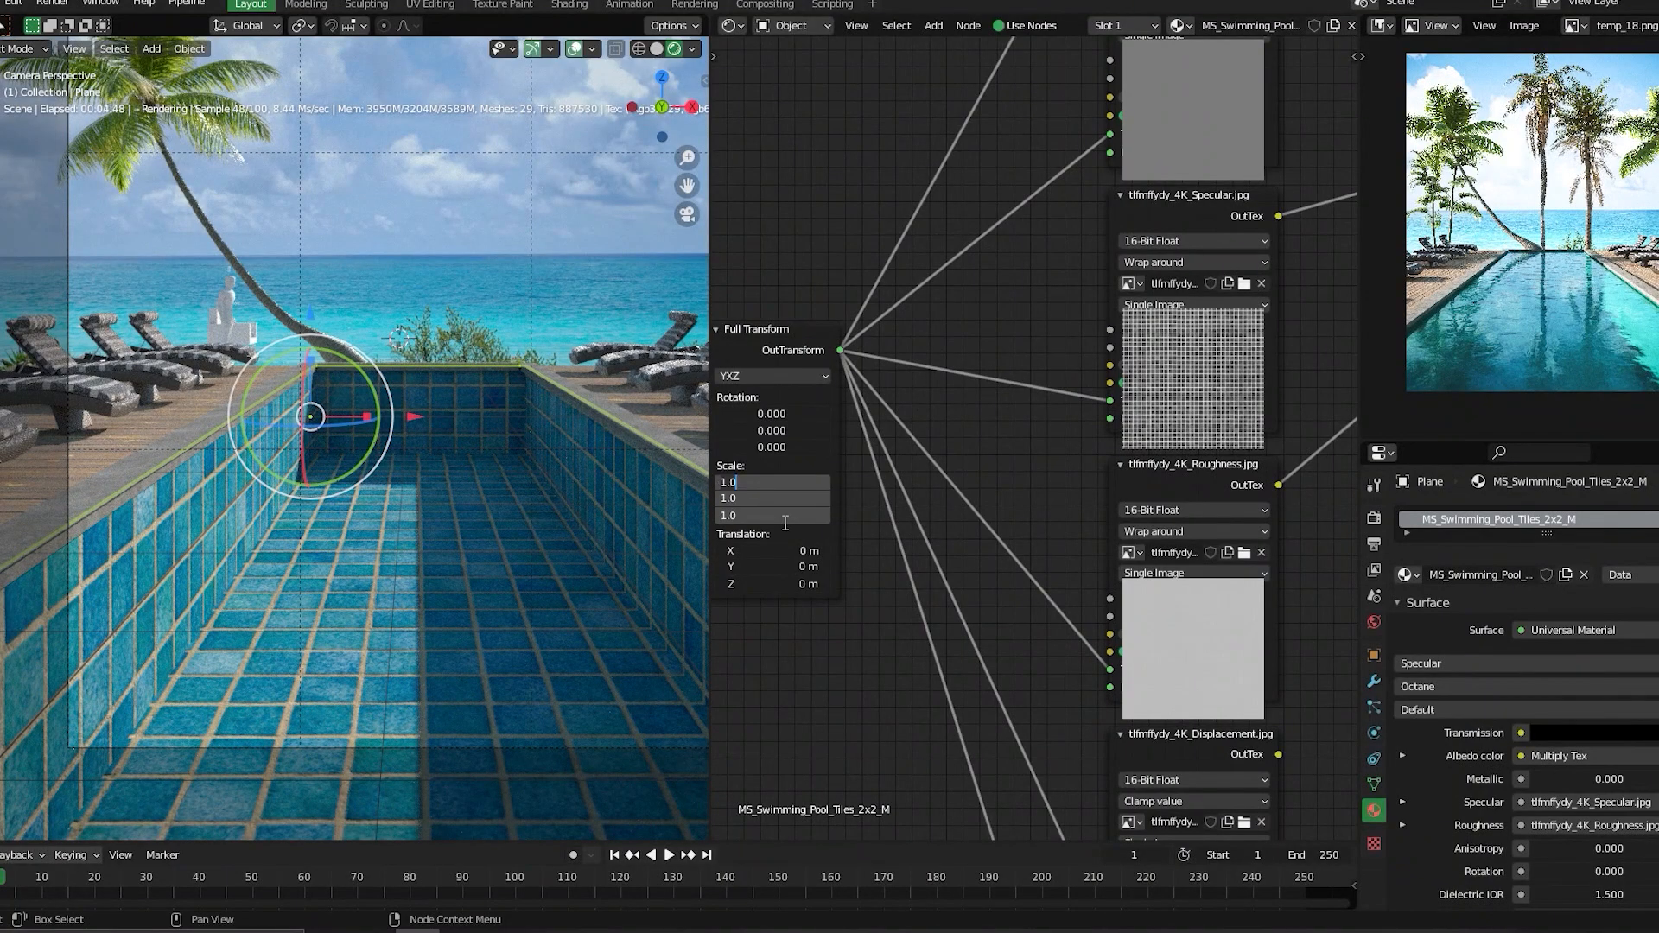
text(0.2)
key(Return)
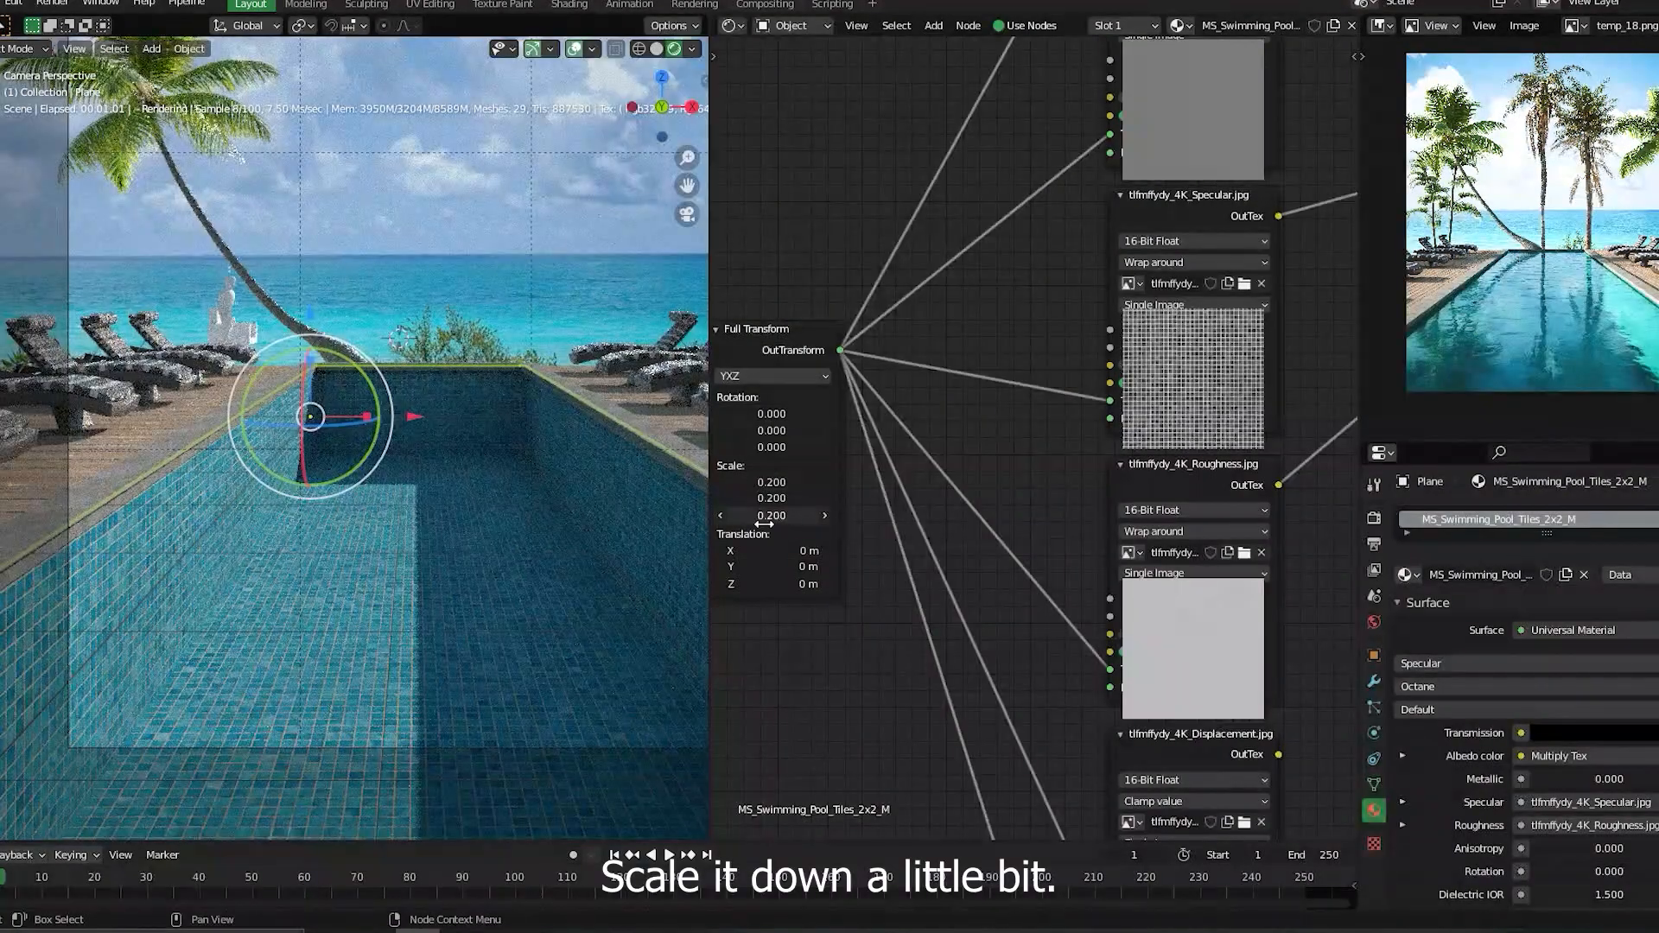
- Add a Texture Displacement node, feed it the displacement image, and connect it to the Universal Material's Displacement input
middle_drag(1068, 365, 884, 309)
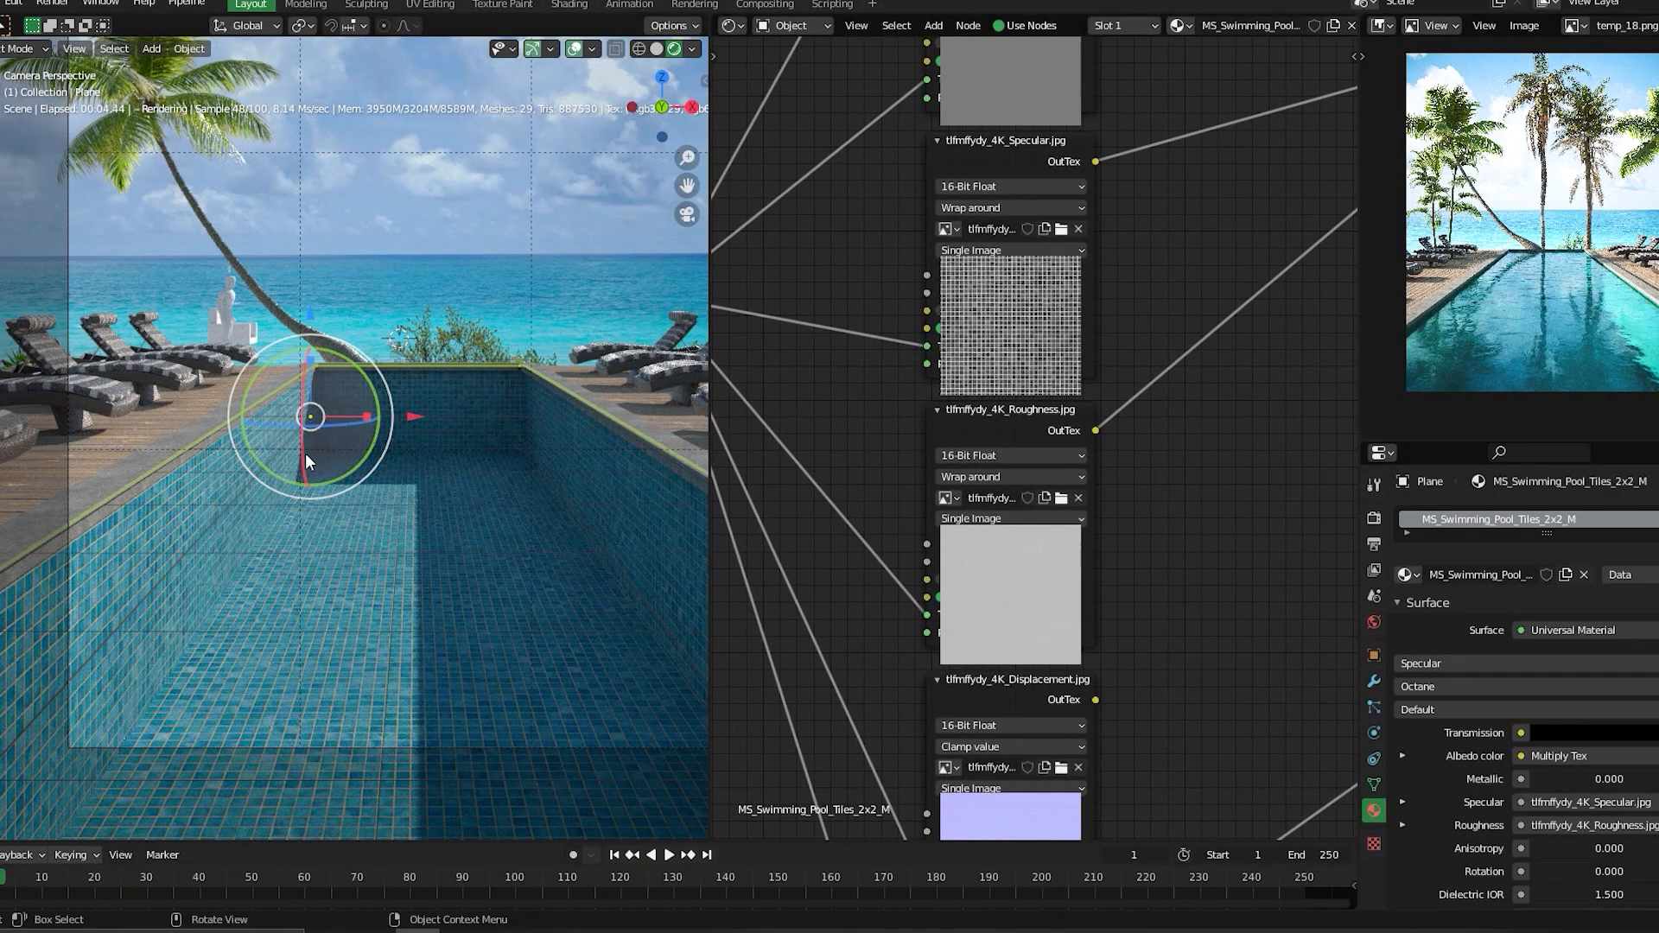
scroll(243, 454, up, 5)
shift+middle_drag(143, 541, 437, 423)
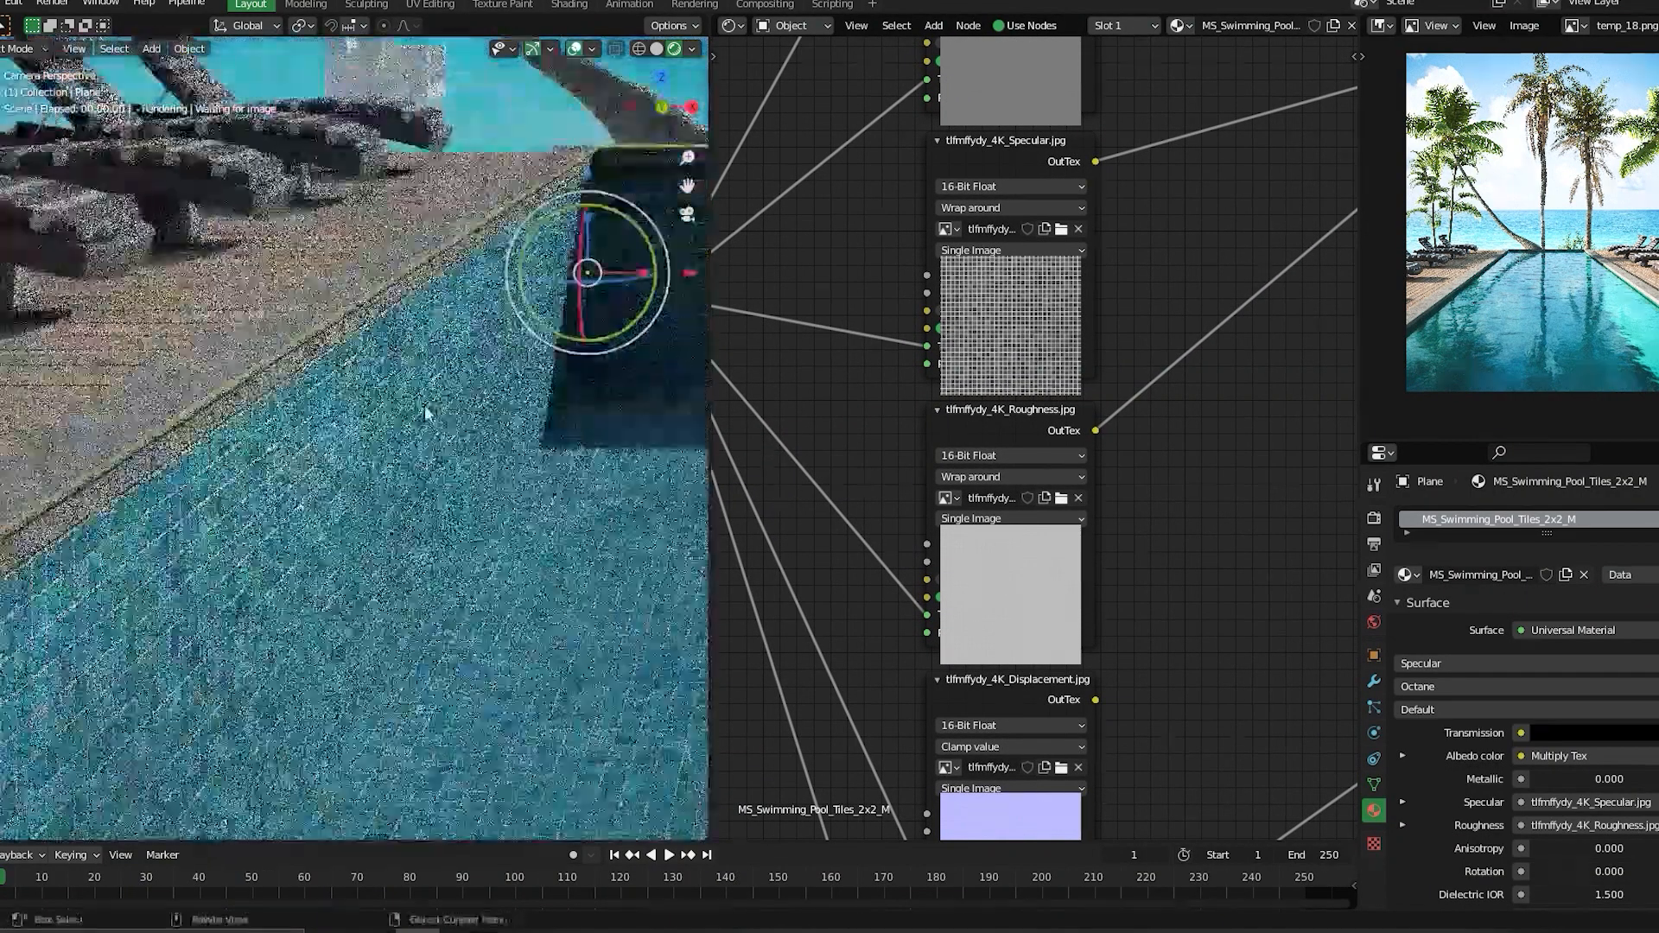
scroll(307, 432, up, 5)
scroll(307, 432, up, 3)
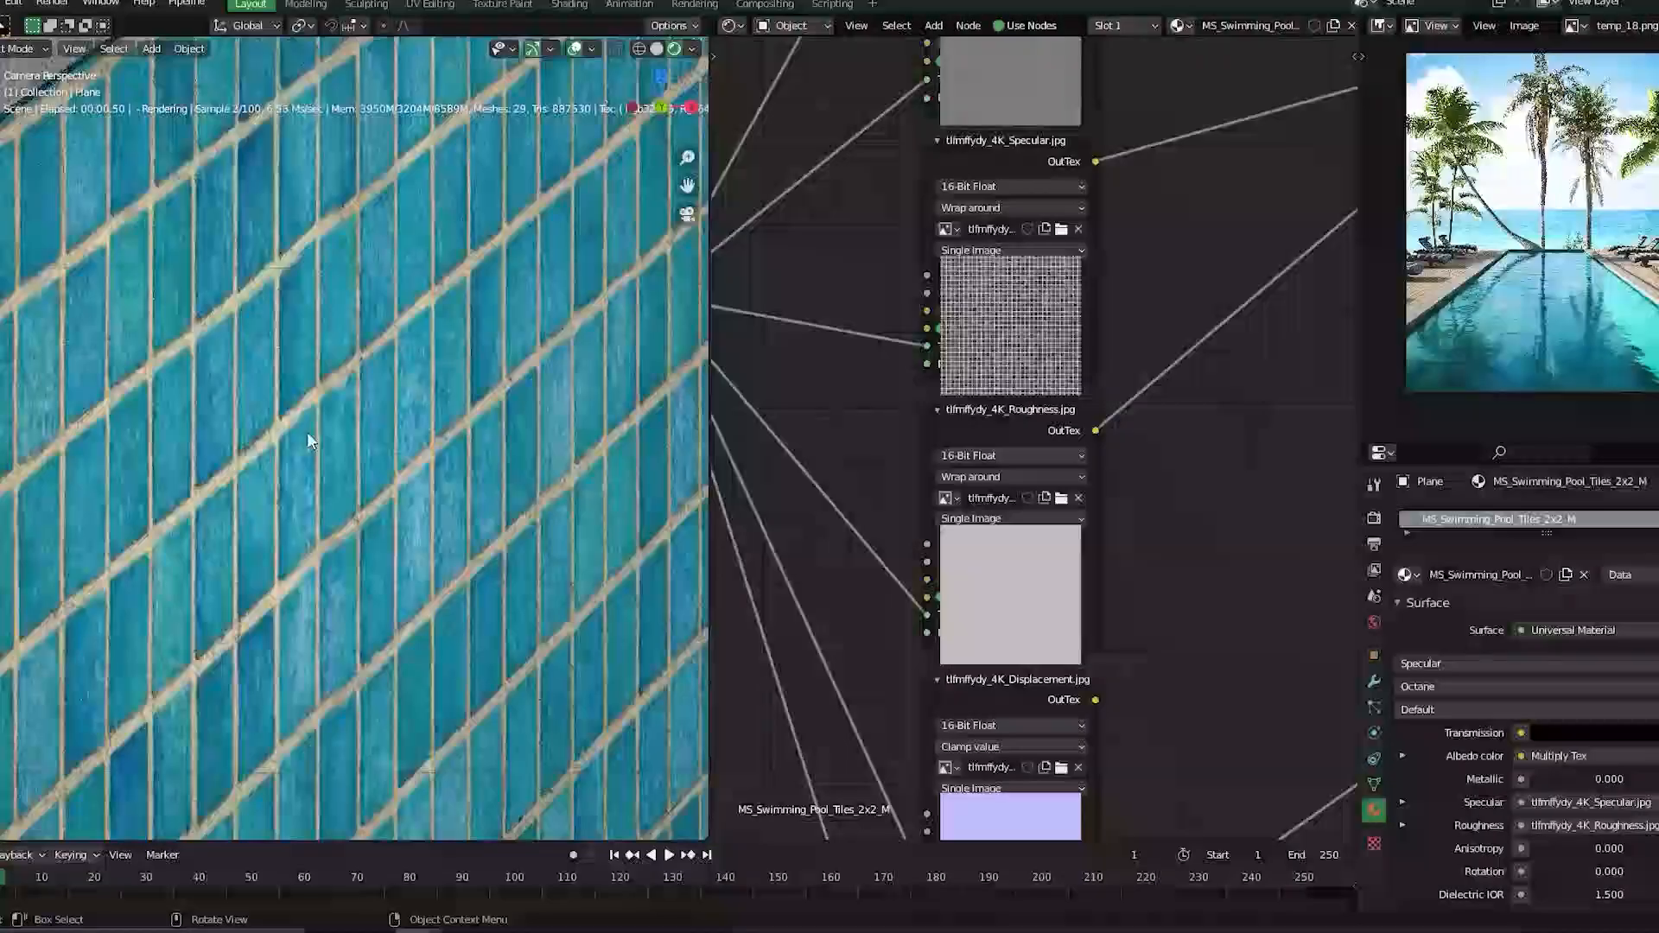
scroll(1108, 700, down, 3)
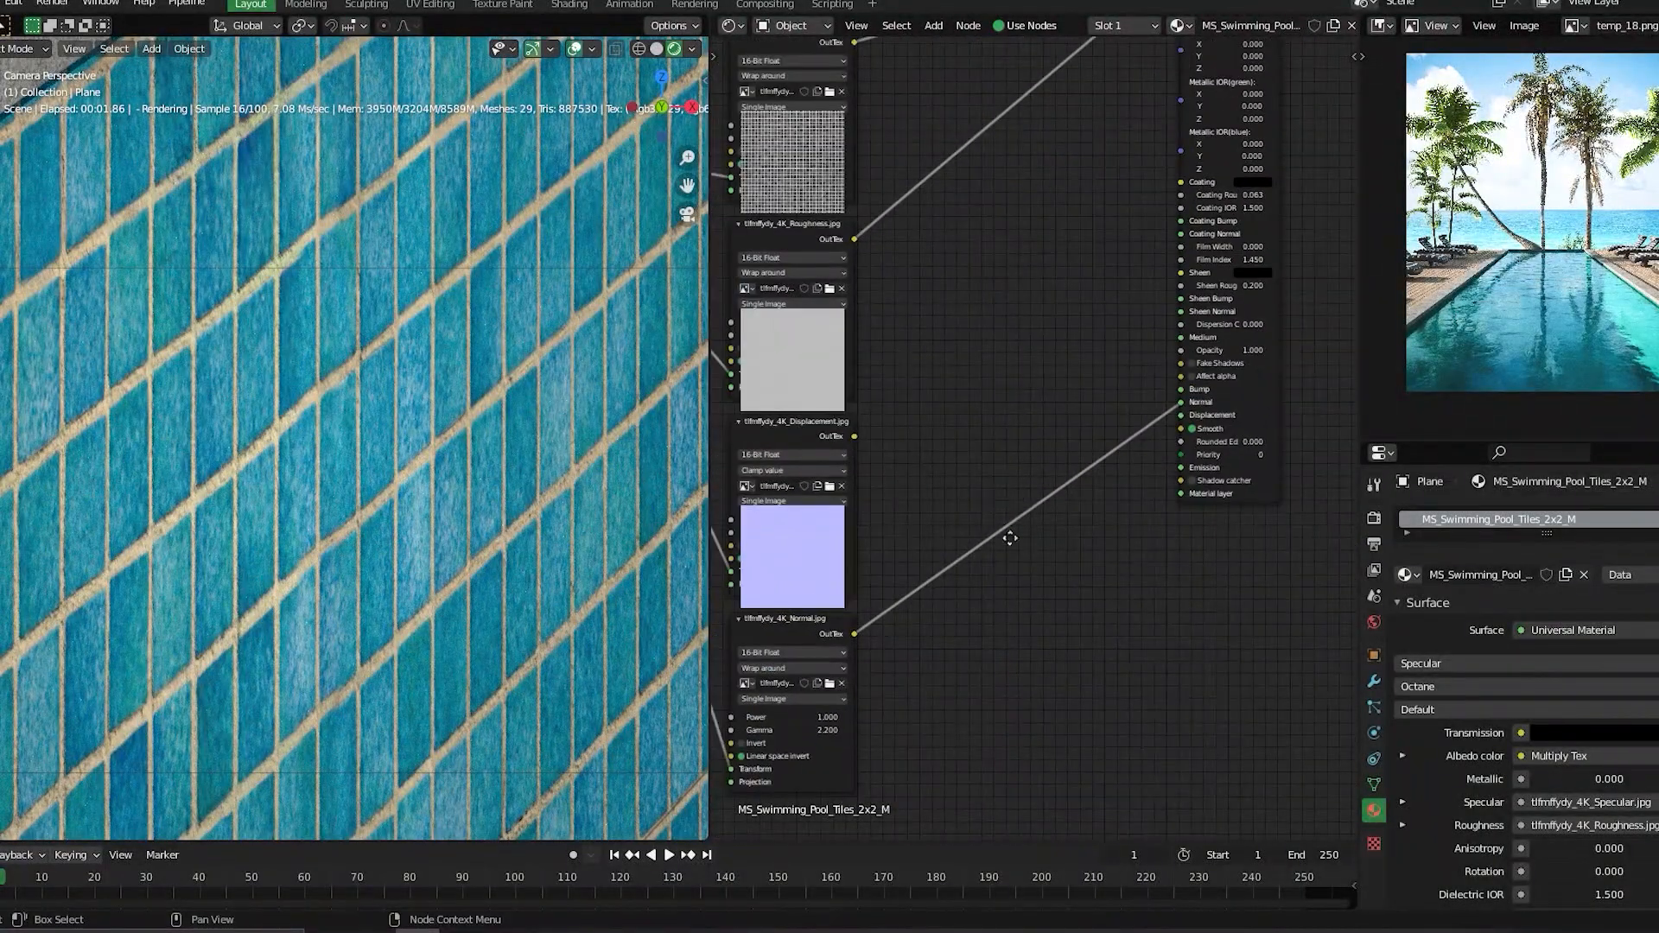
key(shift+a)
text(dis)
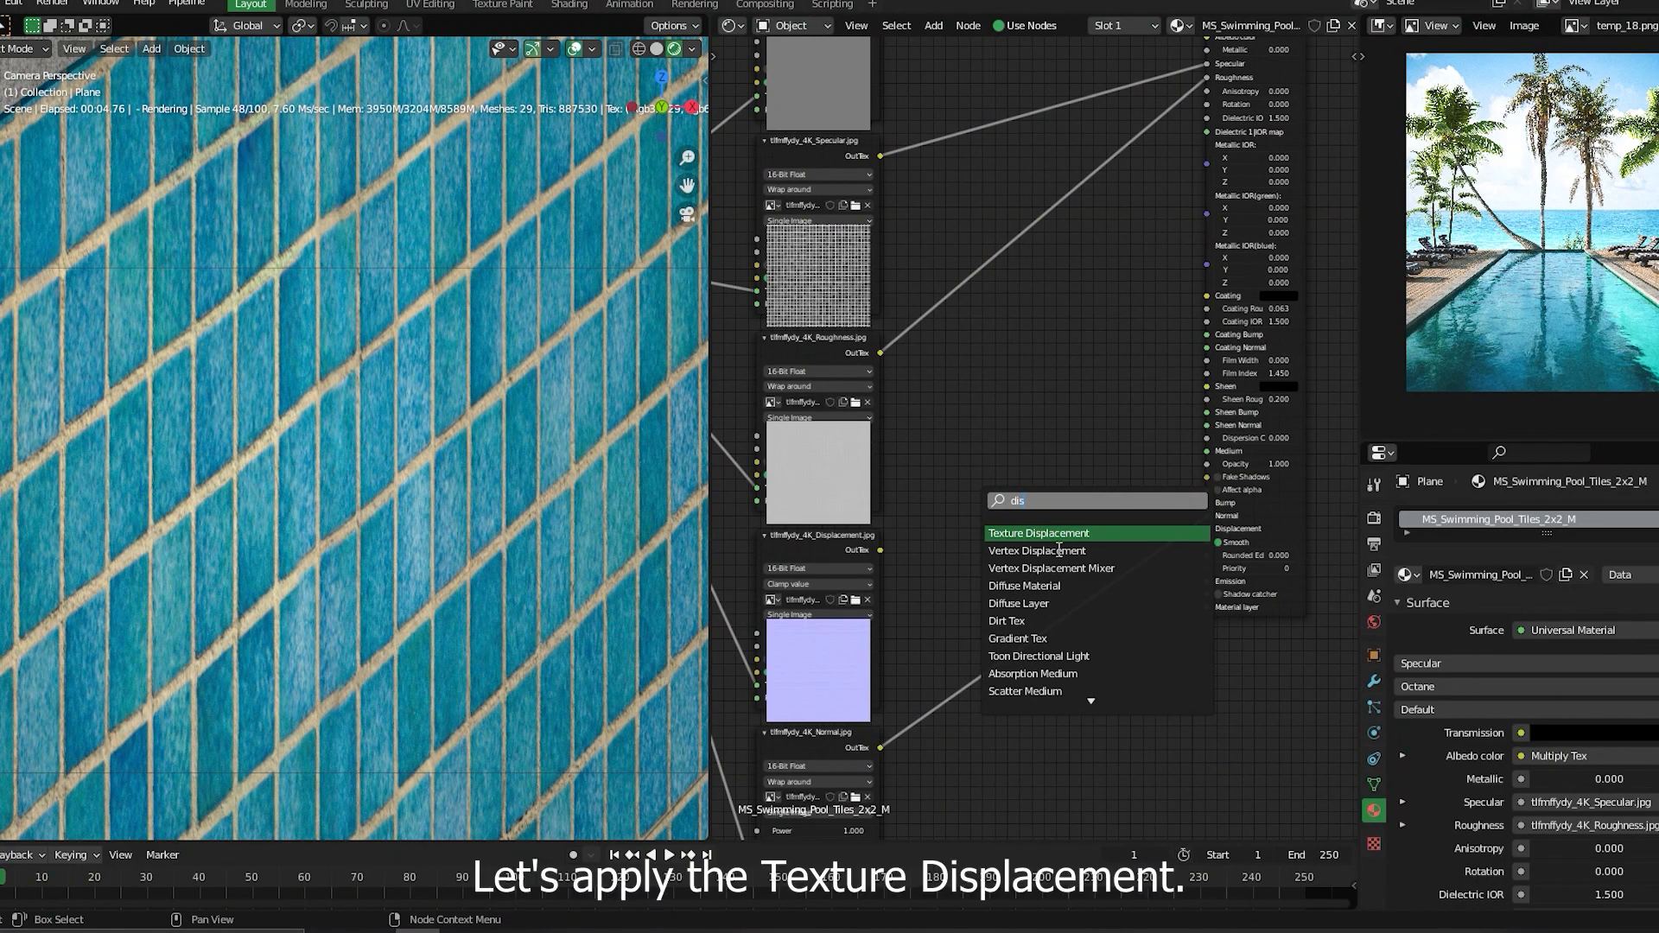
key(Return)
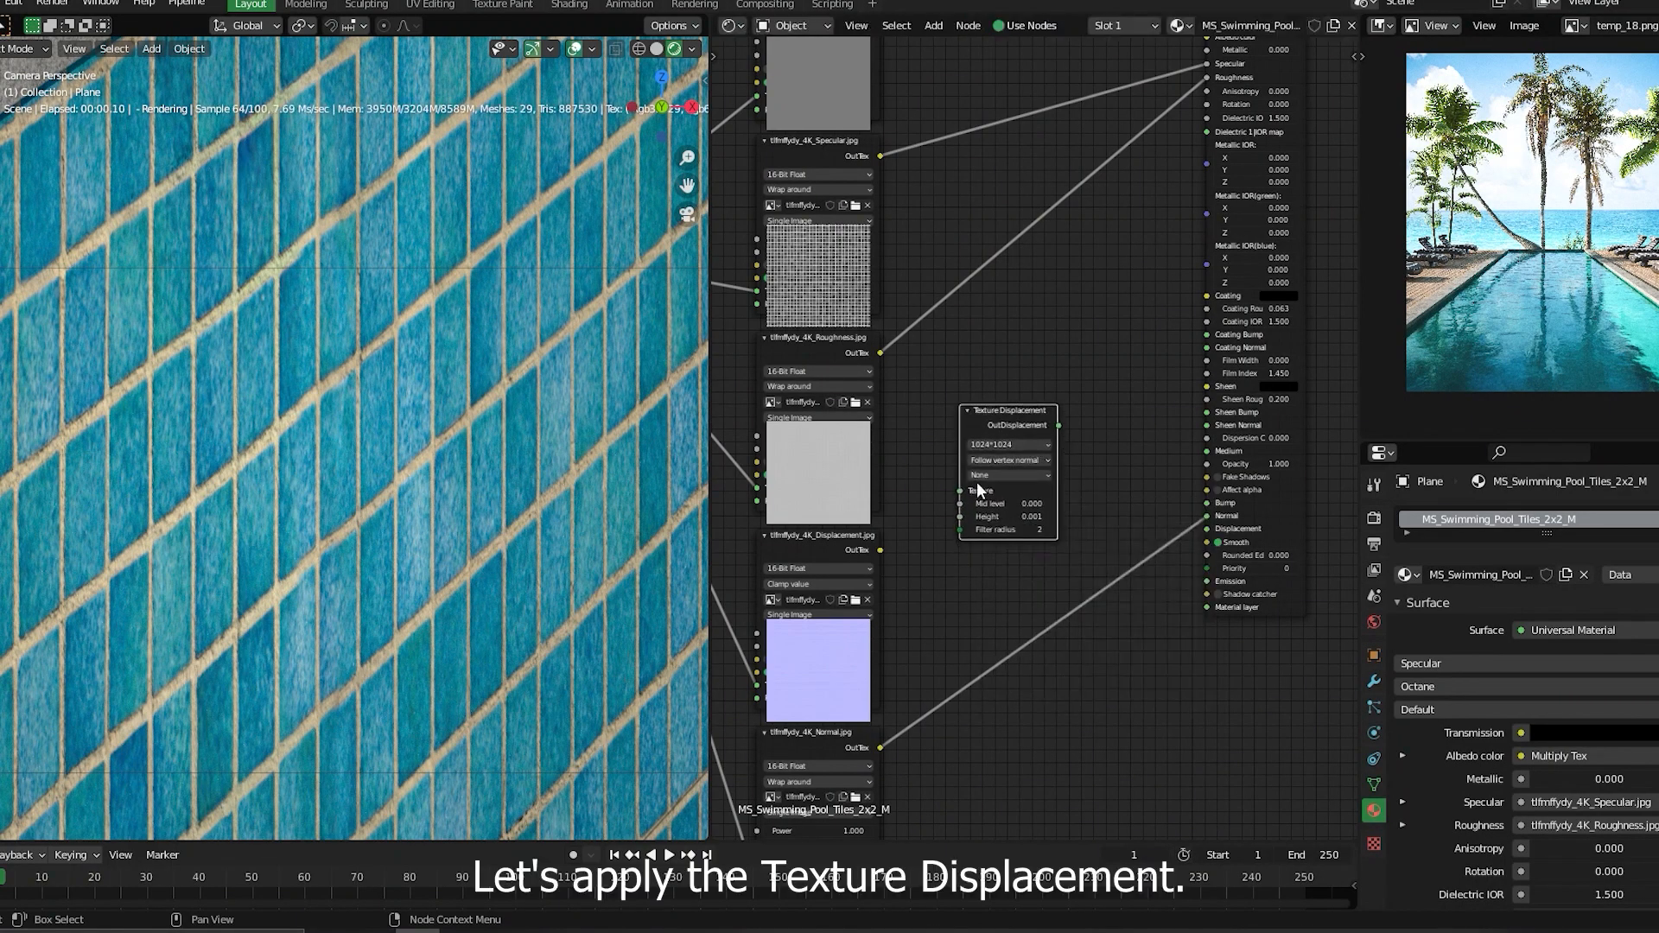
drag(879, 549, 960, 491)
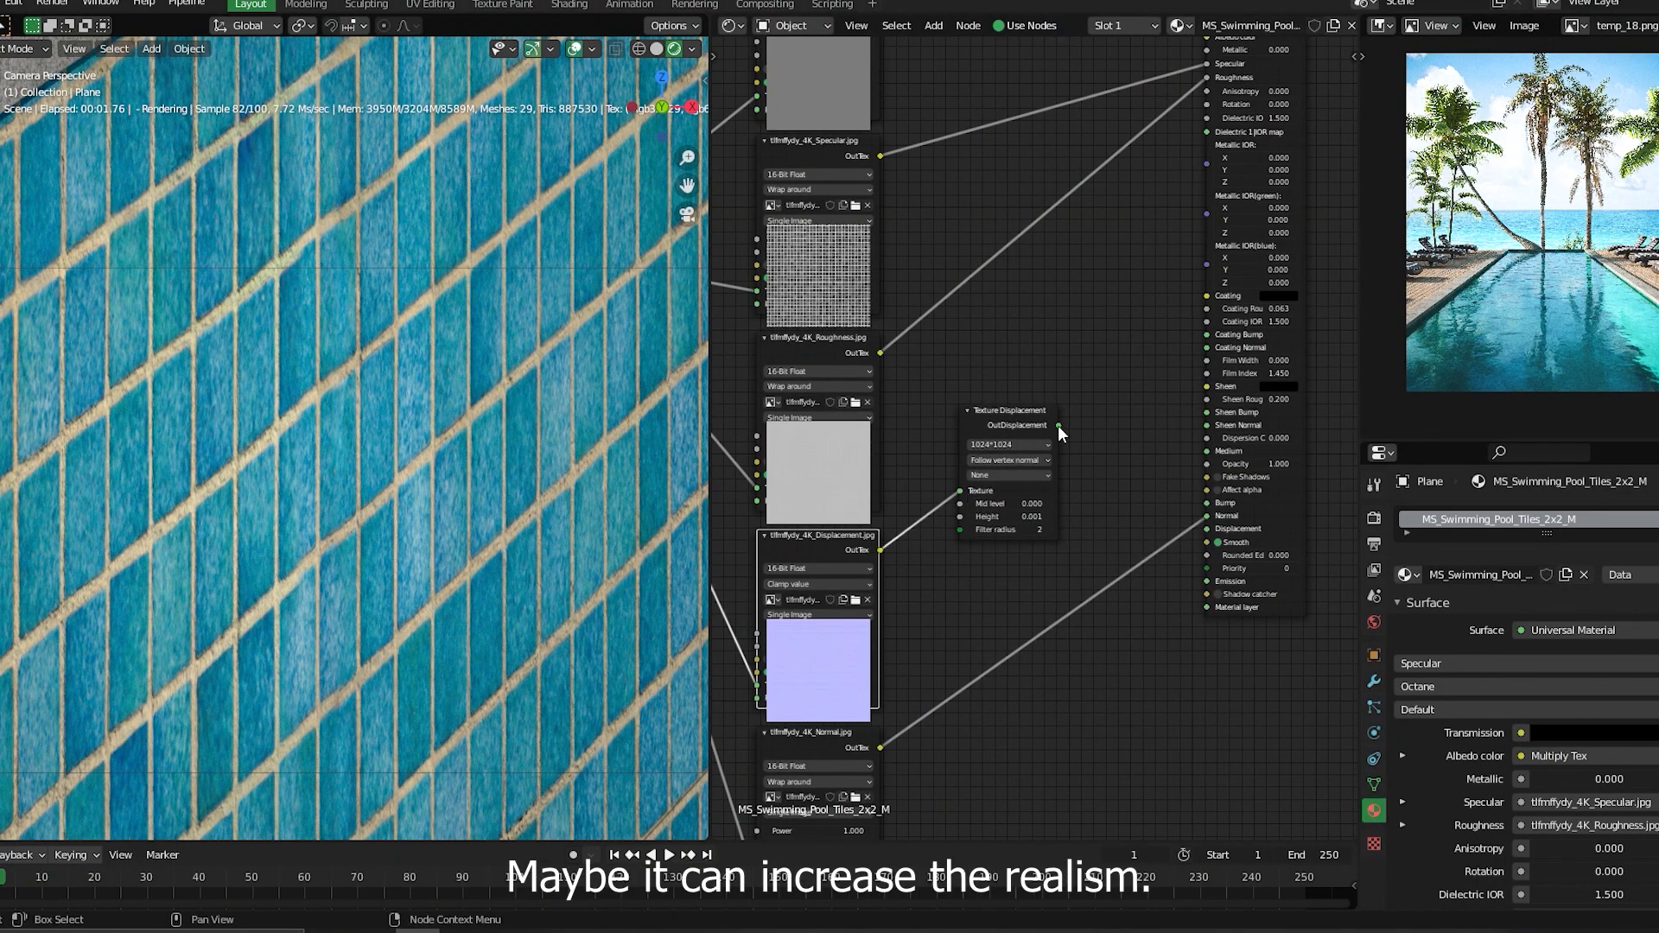
drag(1059, 425, 1208, 527)
- Set the Texture Displacement to 4096*4096 level of detail, mid level 0.5 and height 0.051
scroll(1042, 453, up, 2)
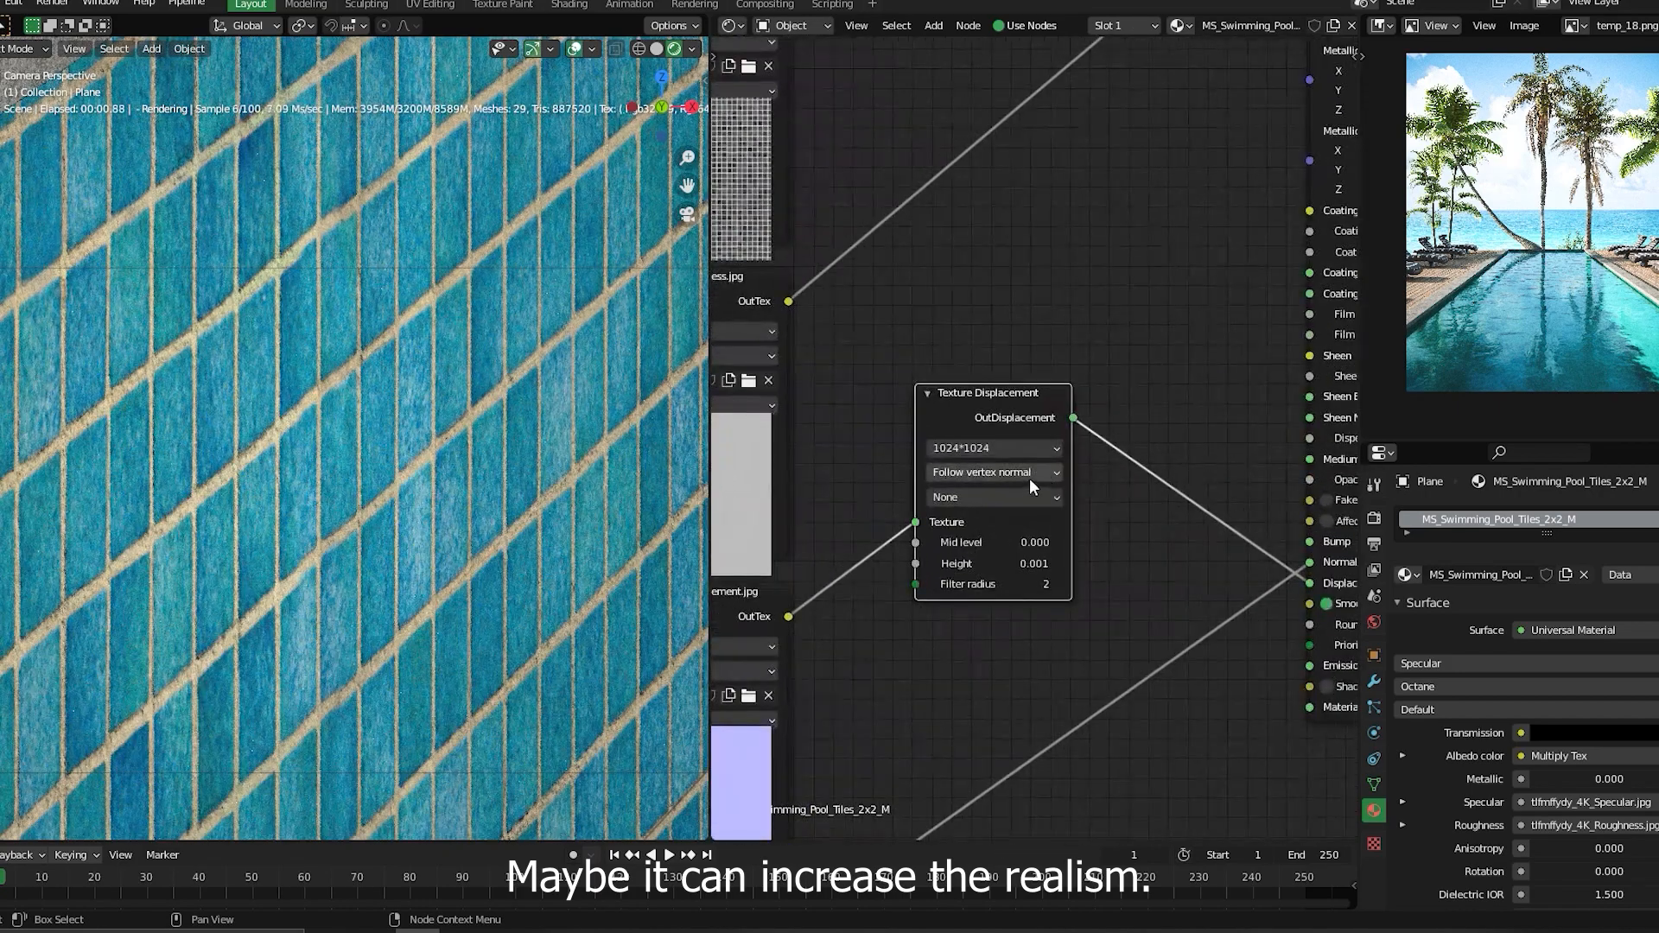
middle_drag(1030, 479, 1180, 418)
click(1150, 385)
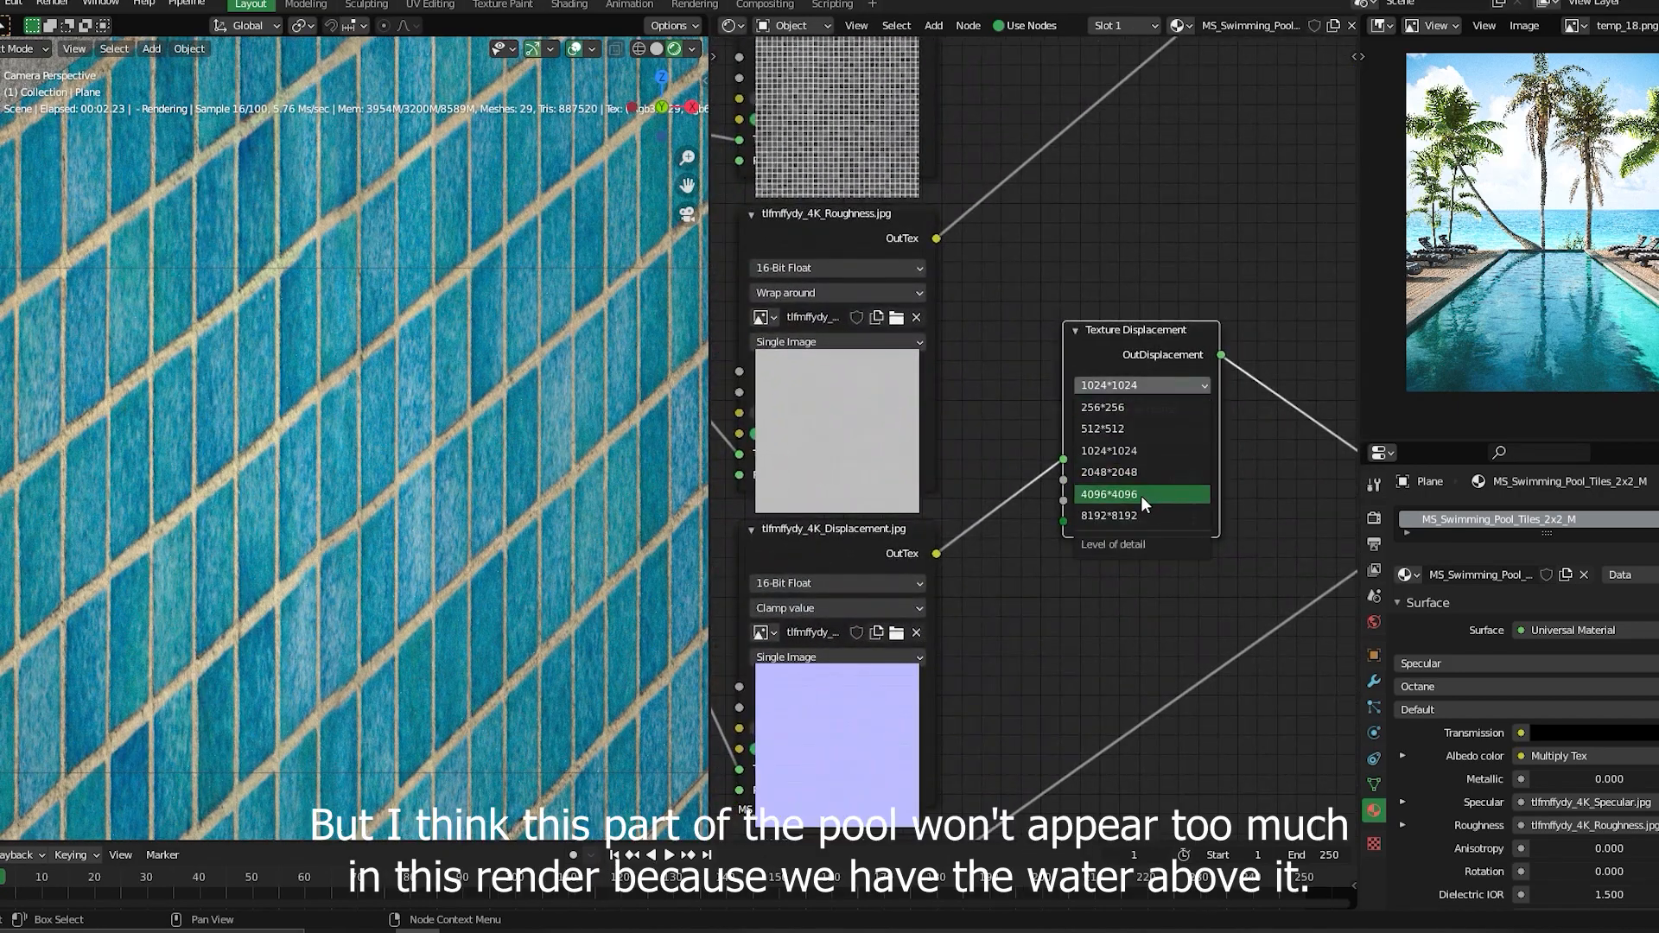
click(1141, 495)
click(1158, 480)
text(0)
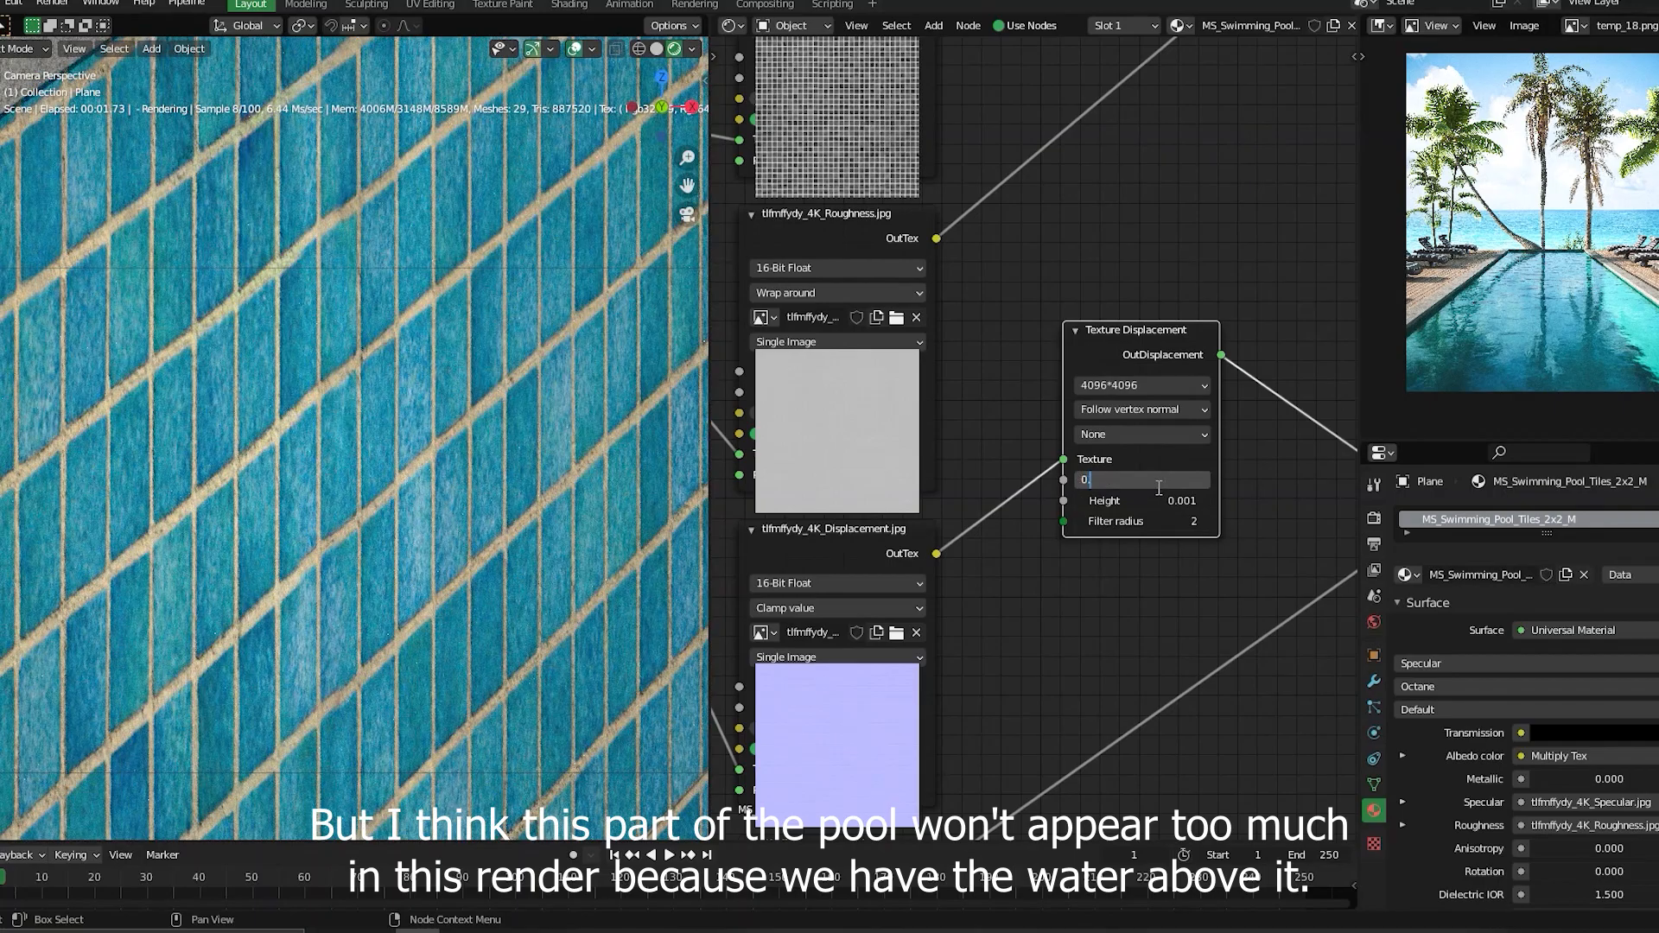
text(.0.5)
key(Return)
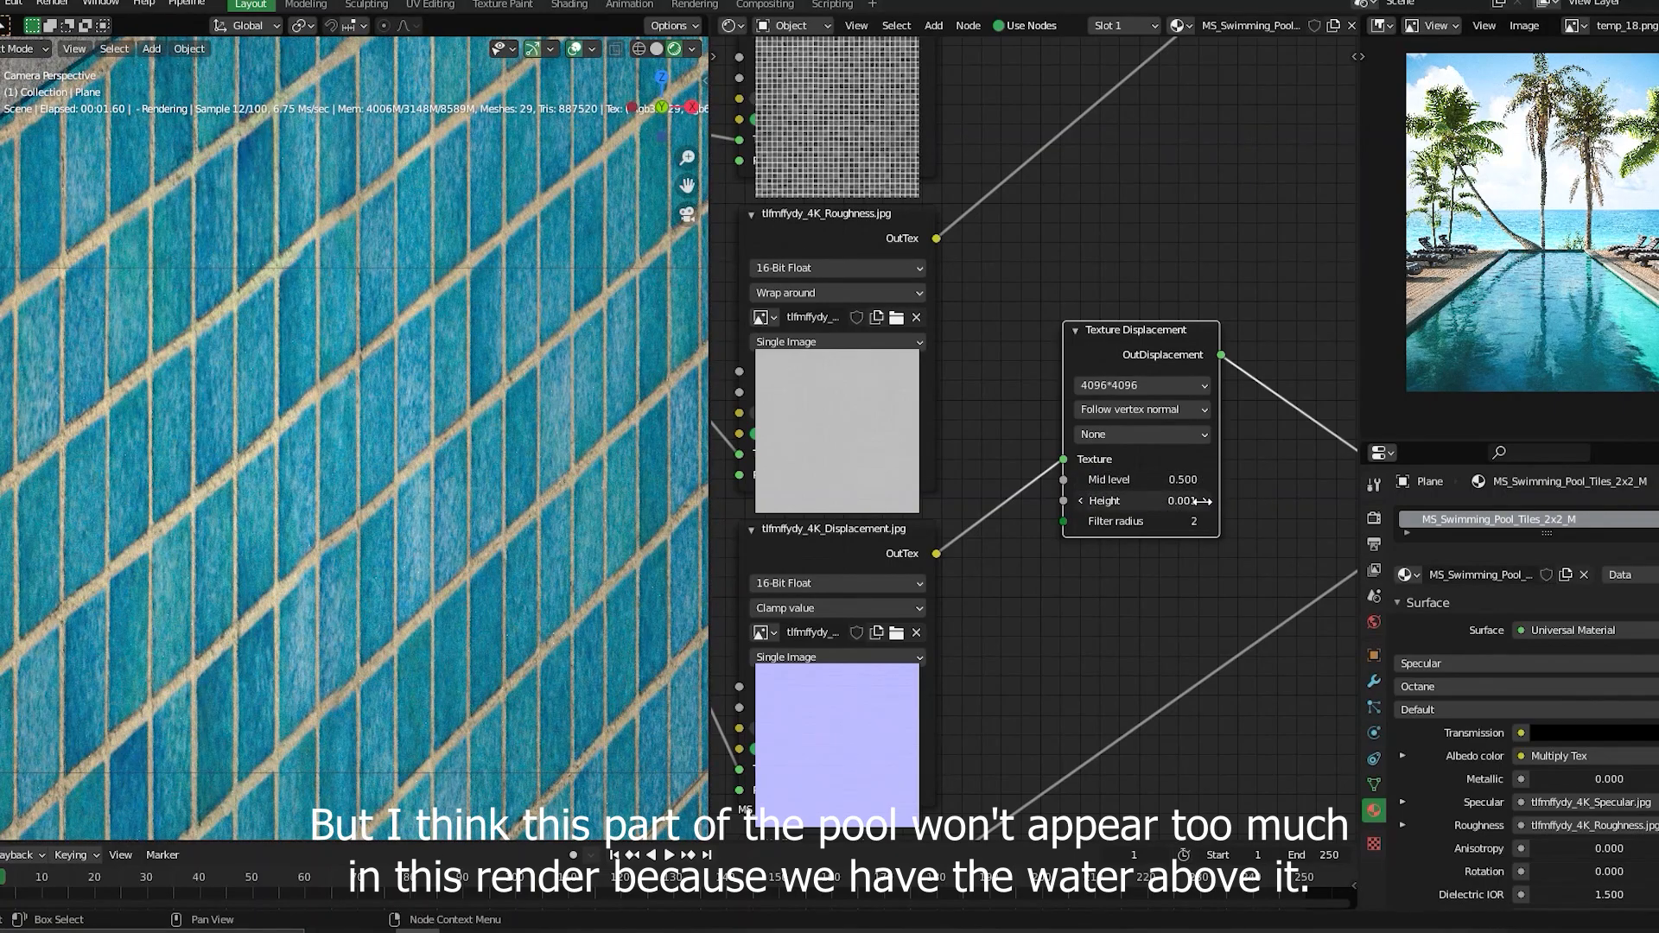
drag(1168, 507, 1210, 507)
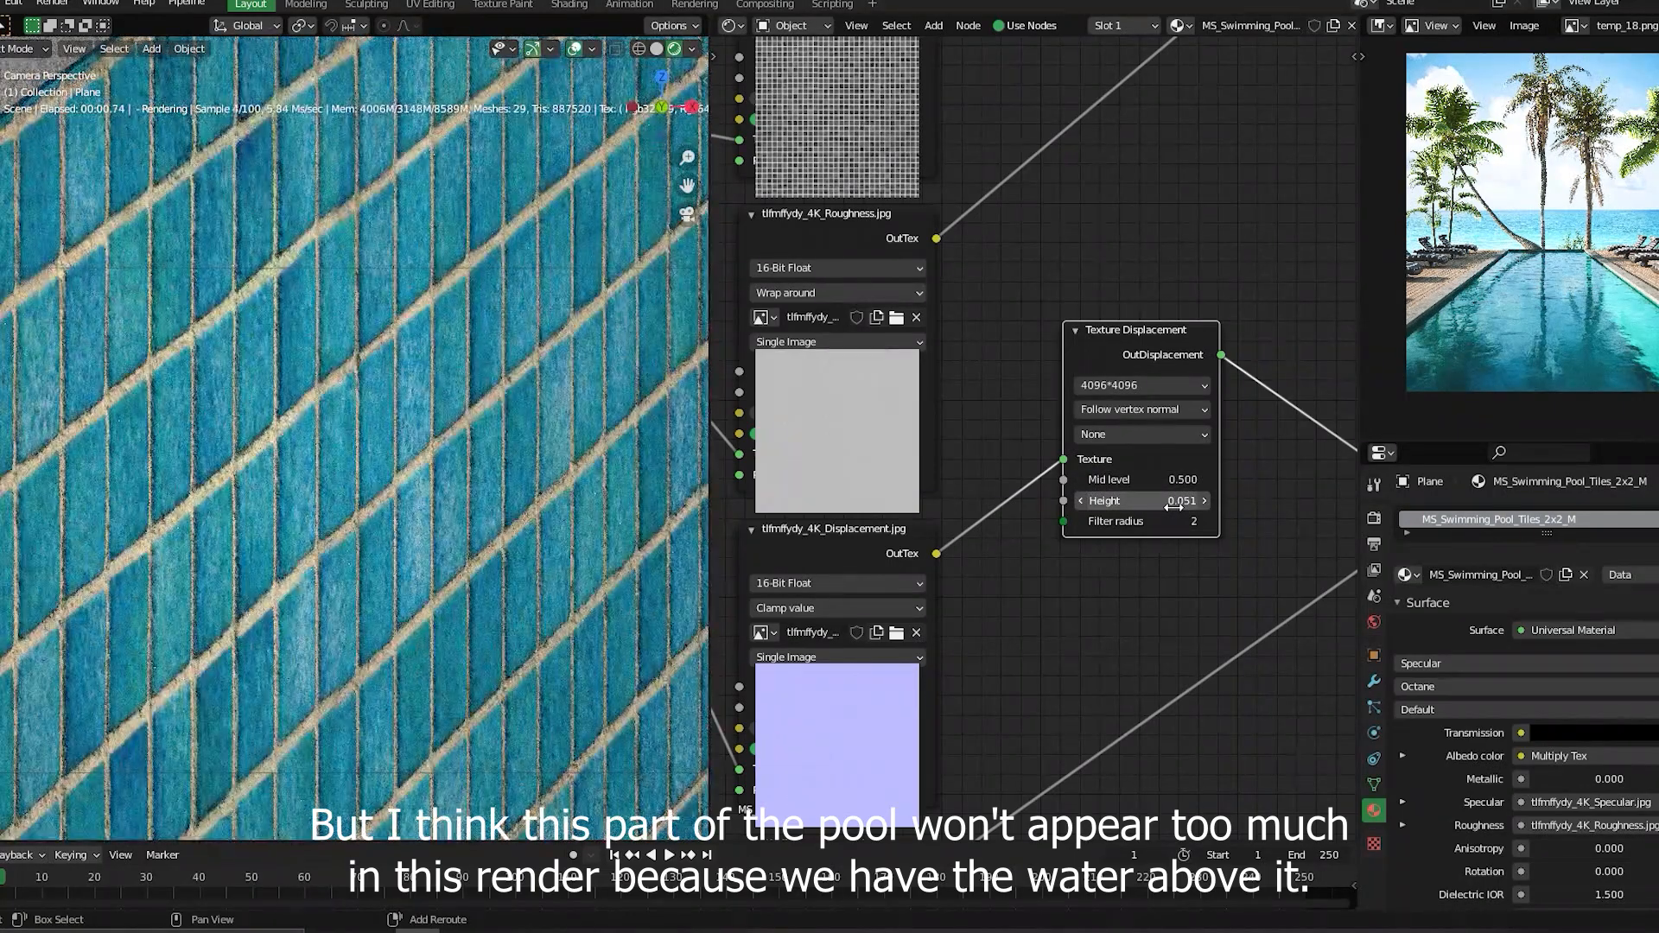
- Add a Gradient Tex node and insert it between the roughness image and the material's Roughness input
scroll(320, 448, down, 3)
middle_drag(1048, 222, 1021, 562)
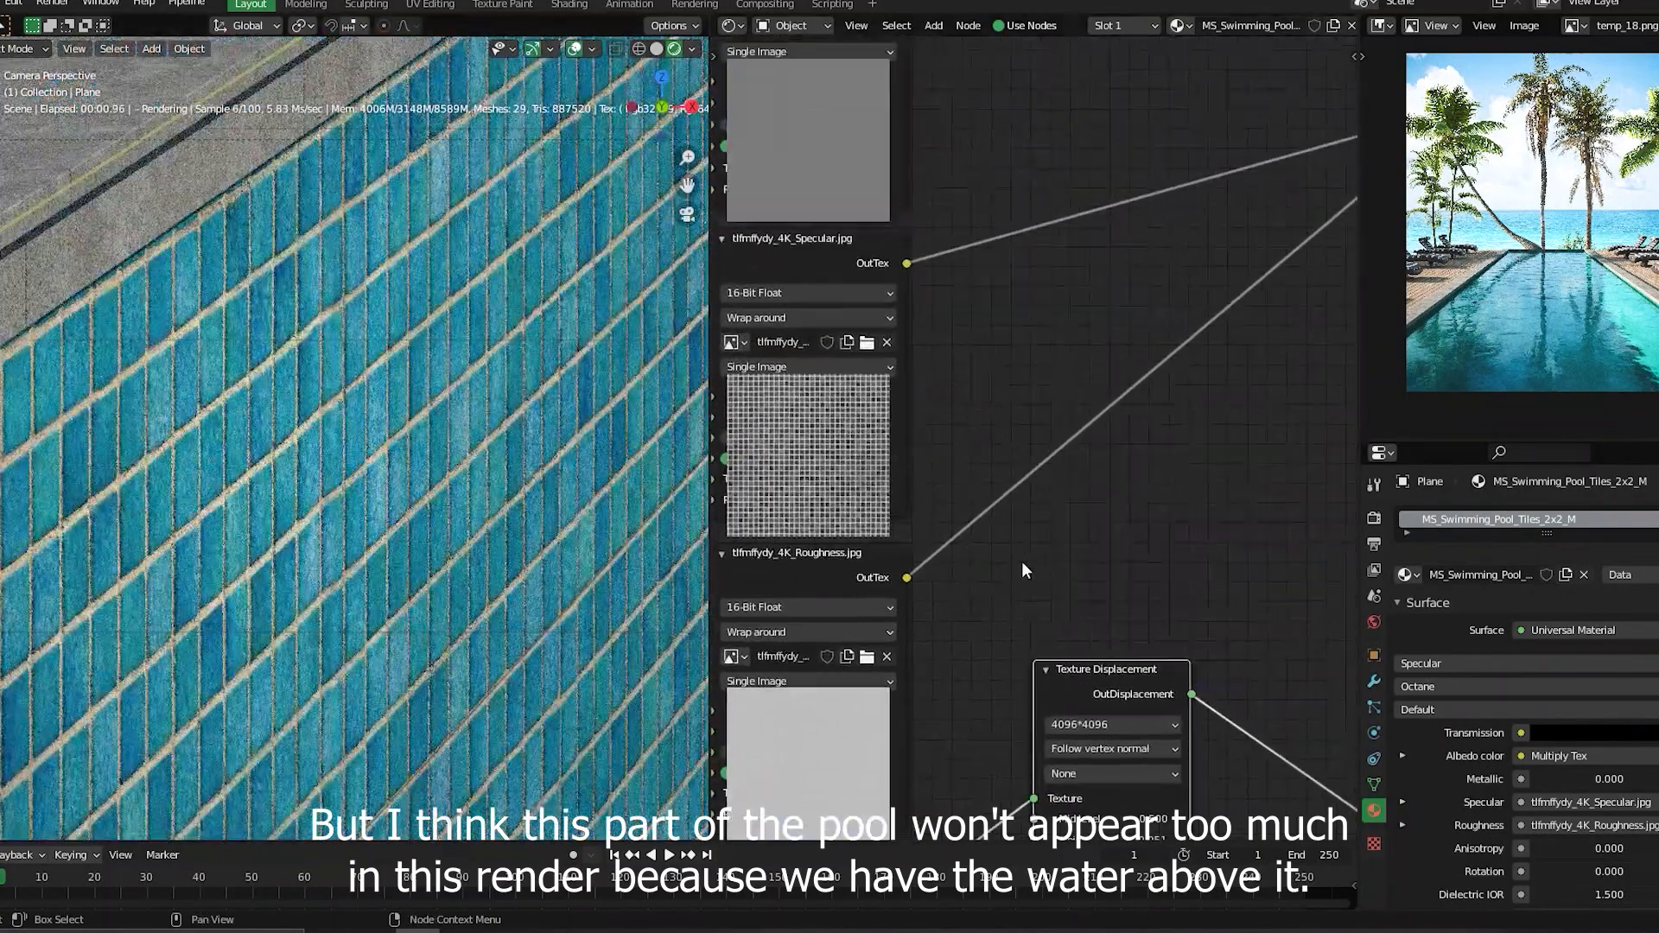
scroll(1066, 330, down, 2)
middle_drag(1178, 235, 1071, 491)
scroll(1073, 491, up, 1)
middle_drag(1069, 607, 1216, 391)
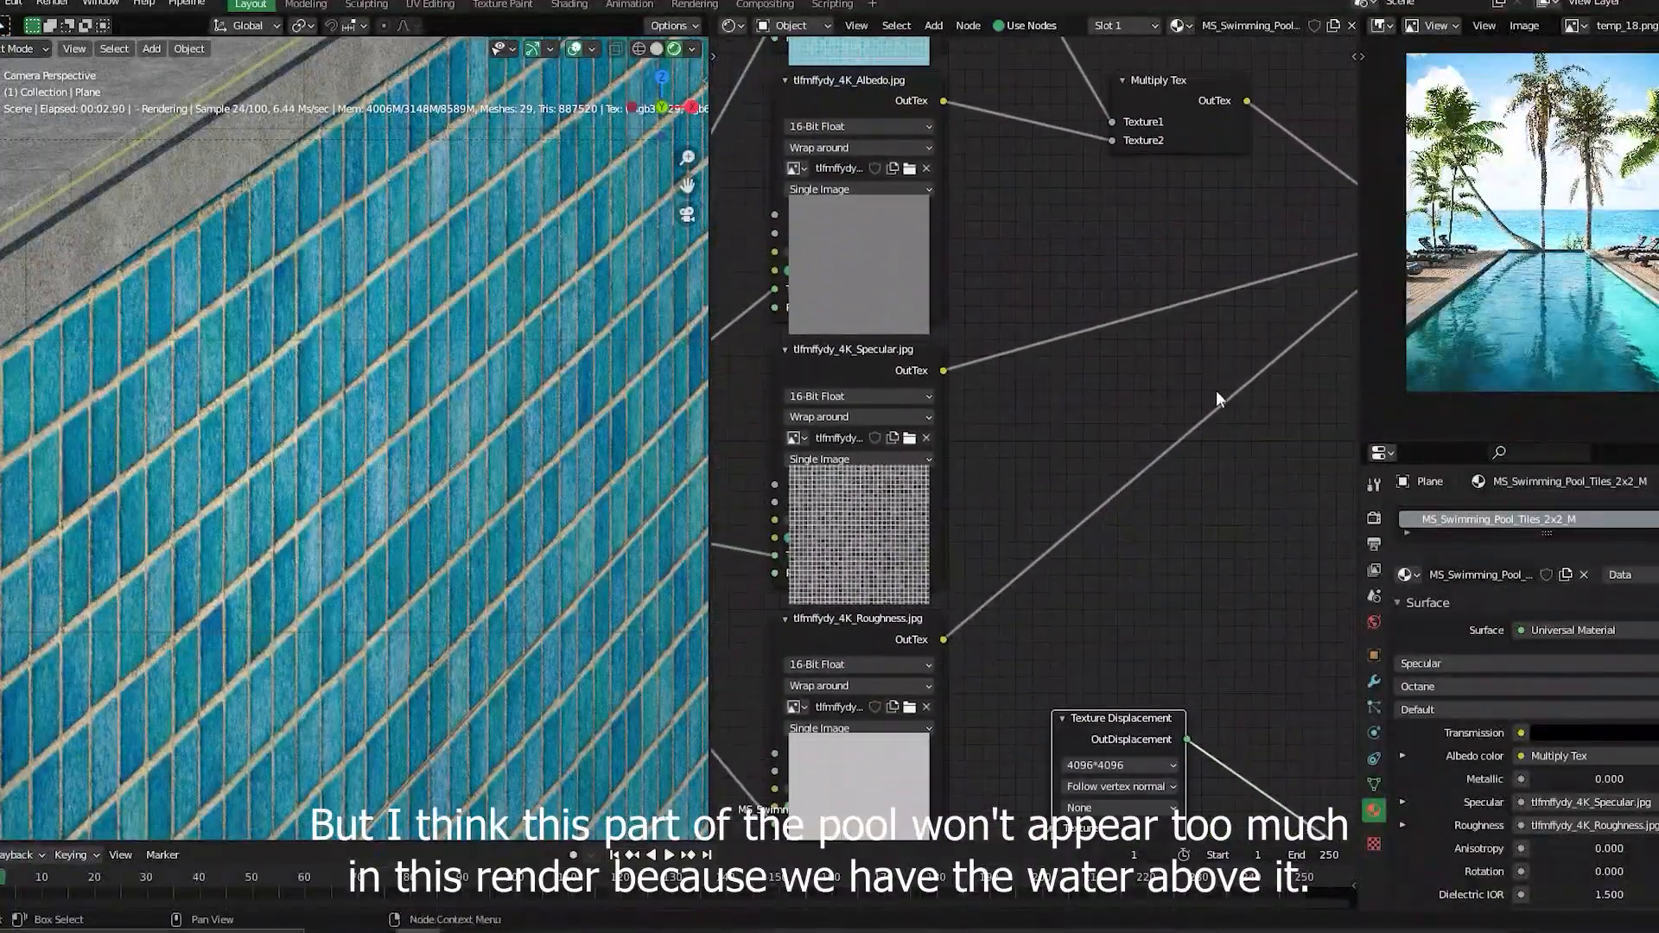
key(shift+a)
click(1221, 512)
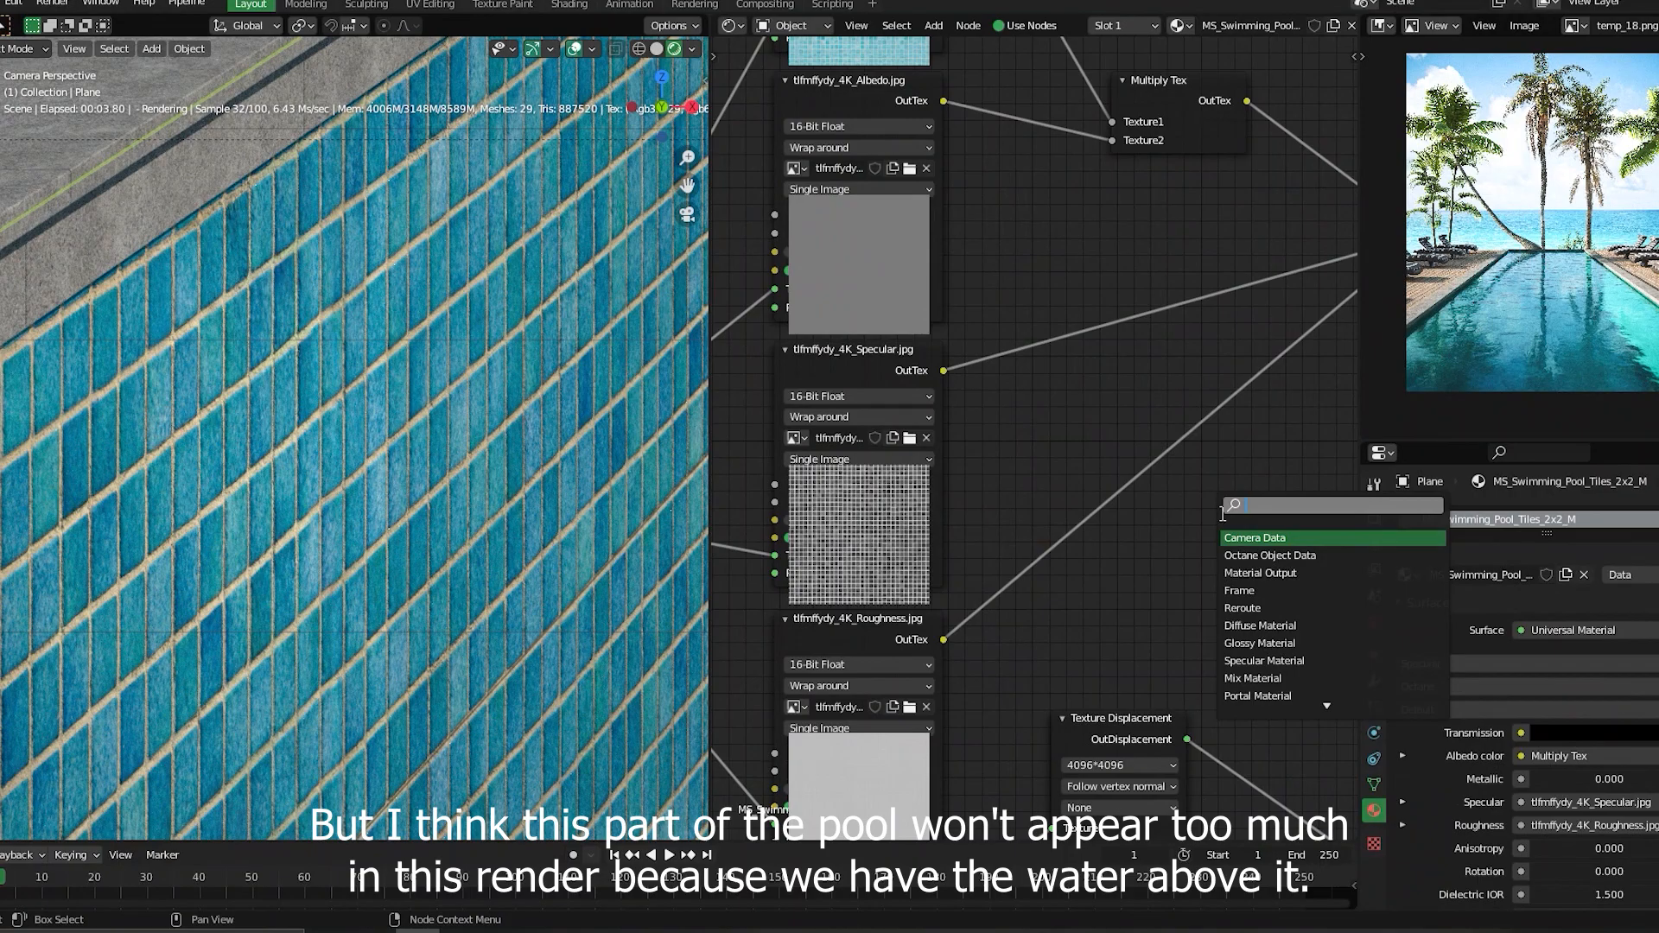
text(gra)
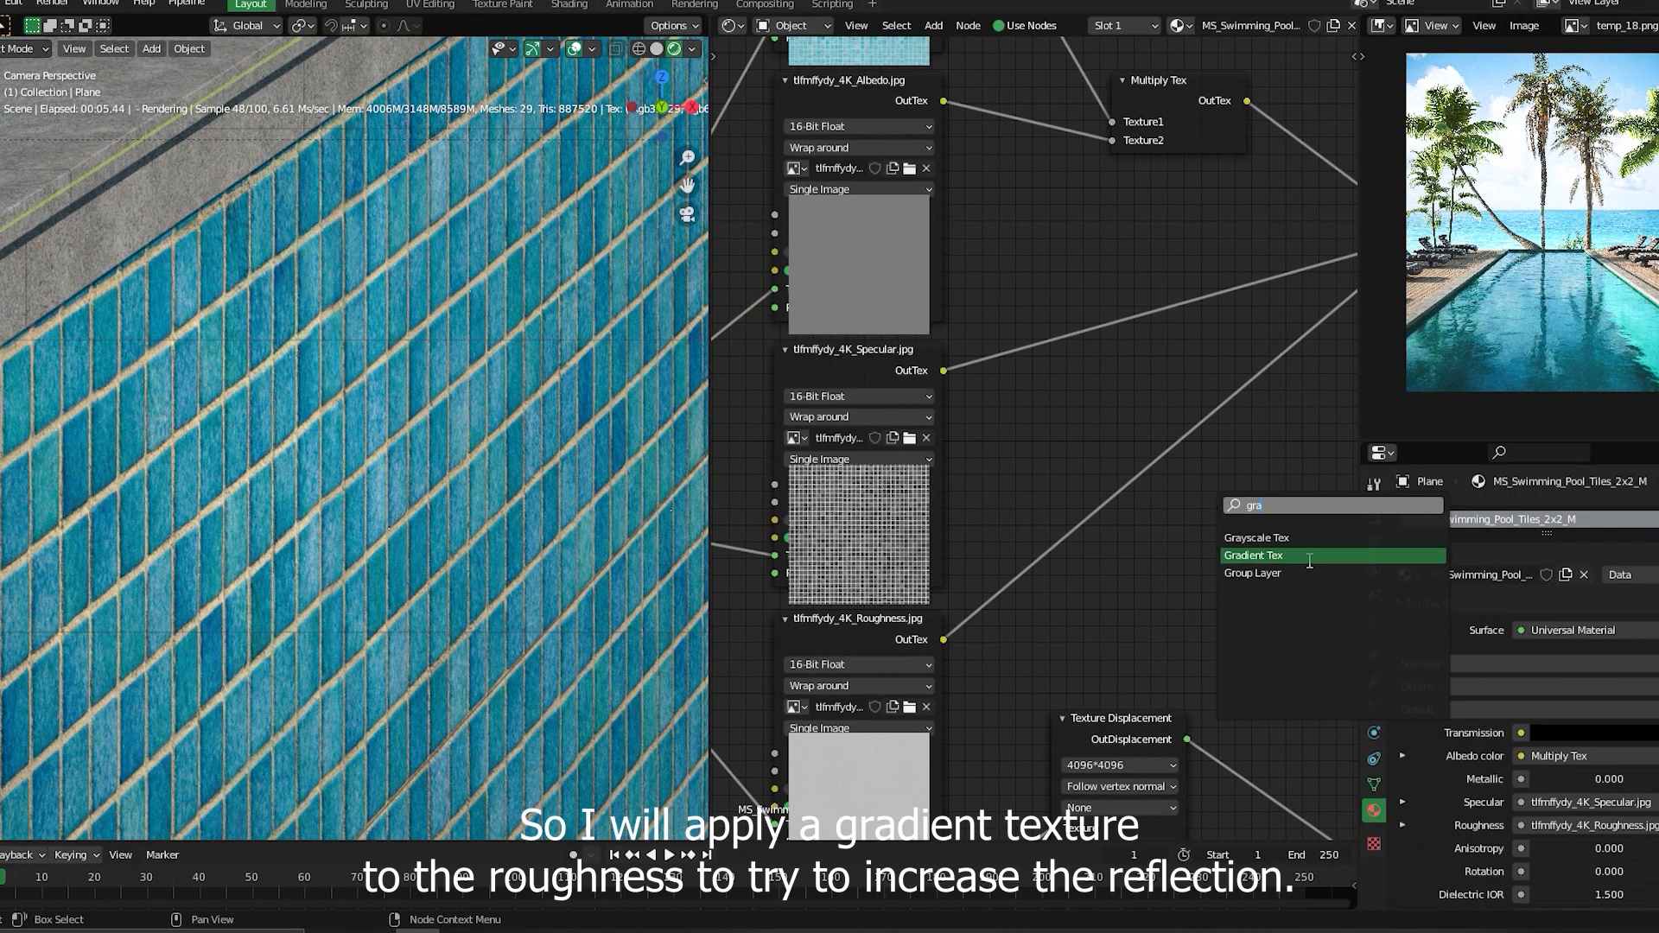
click(1308, 555)
click(1185, 558)
scroll(1139, 404, up, 3)
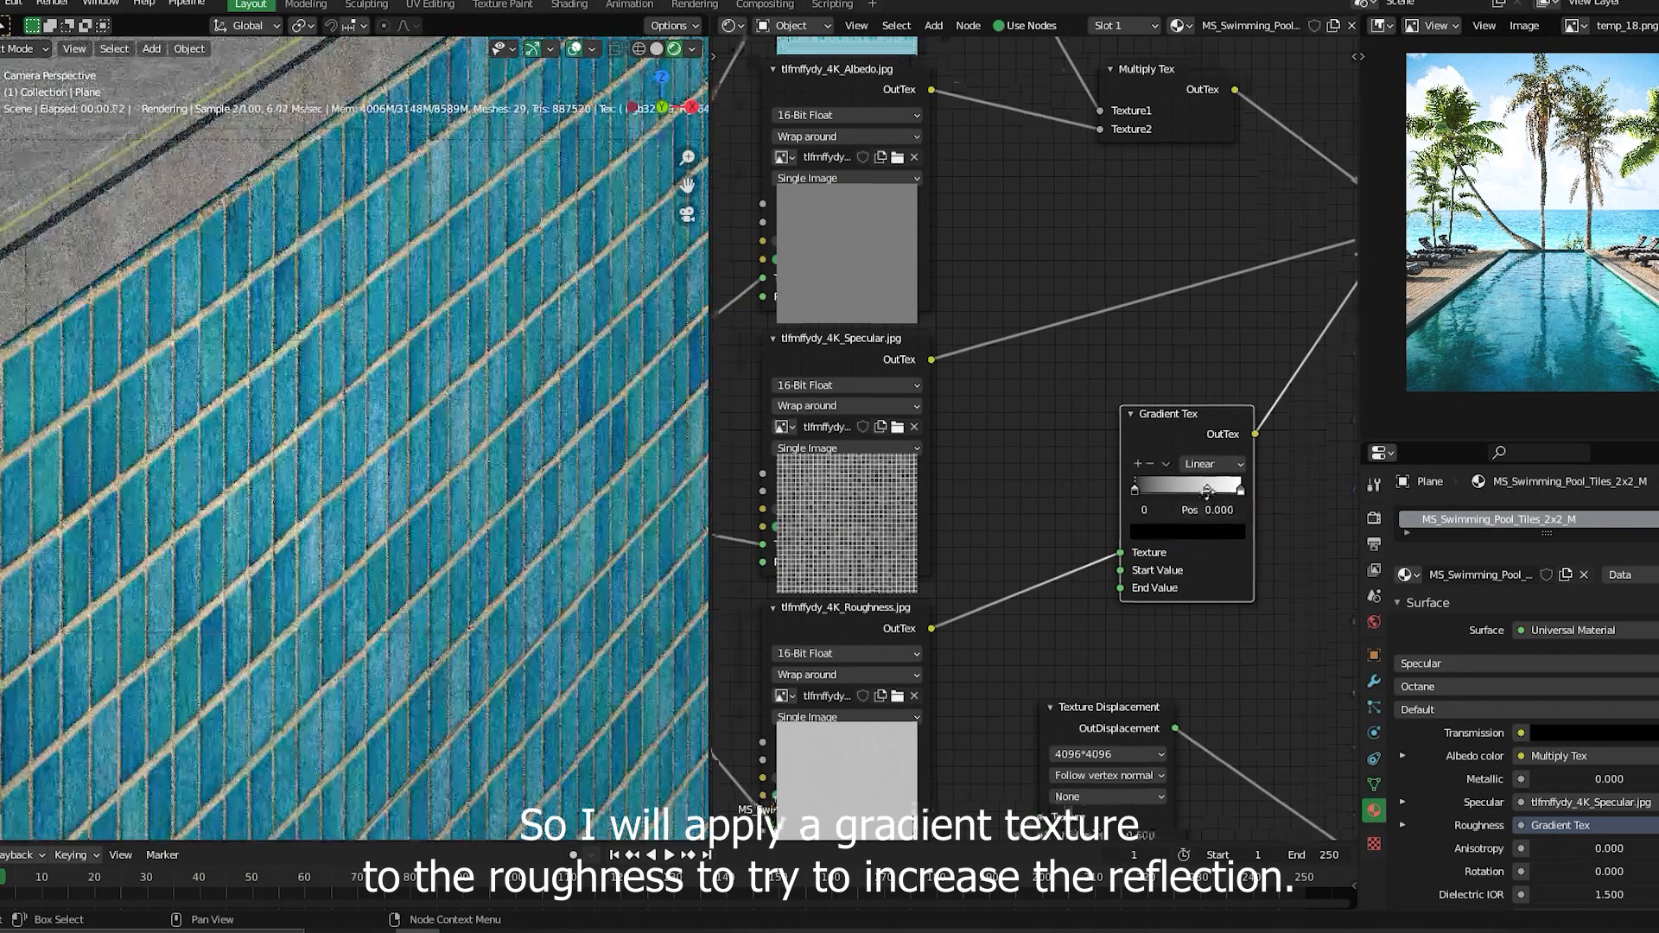
- Try the roughness gradient with its black stop at 0.729, and with its white stop at 0.521
drag(1062, 395, 1163, 396)
middle_drag(1224, 762, 1099, 529)
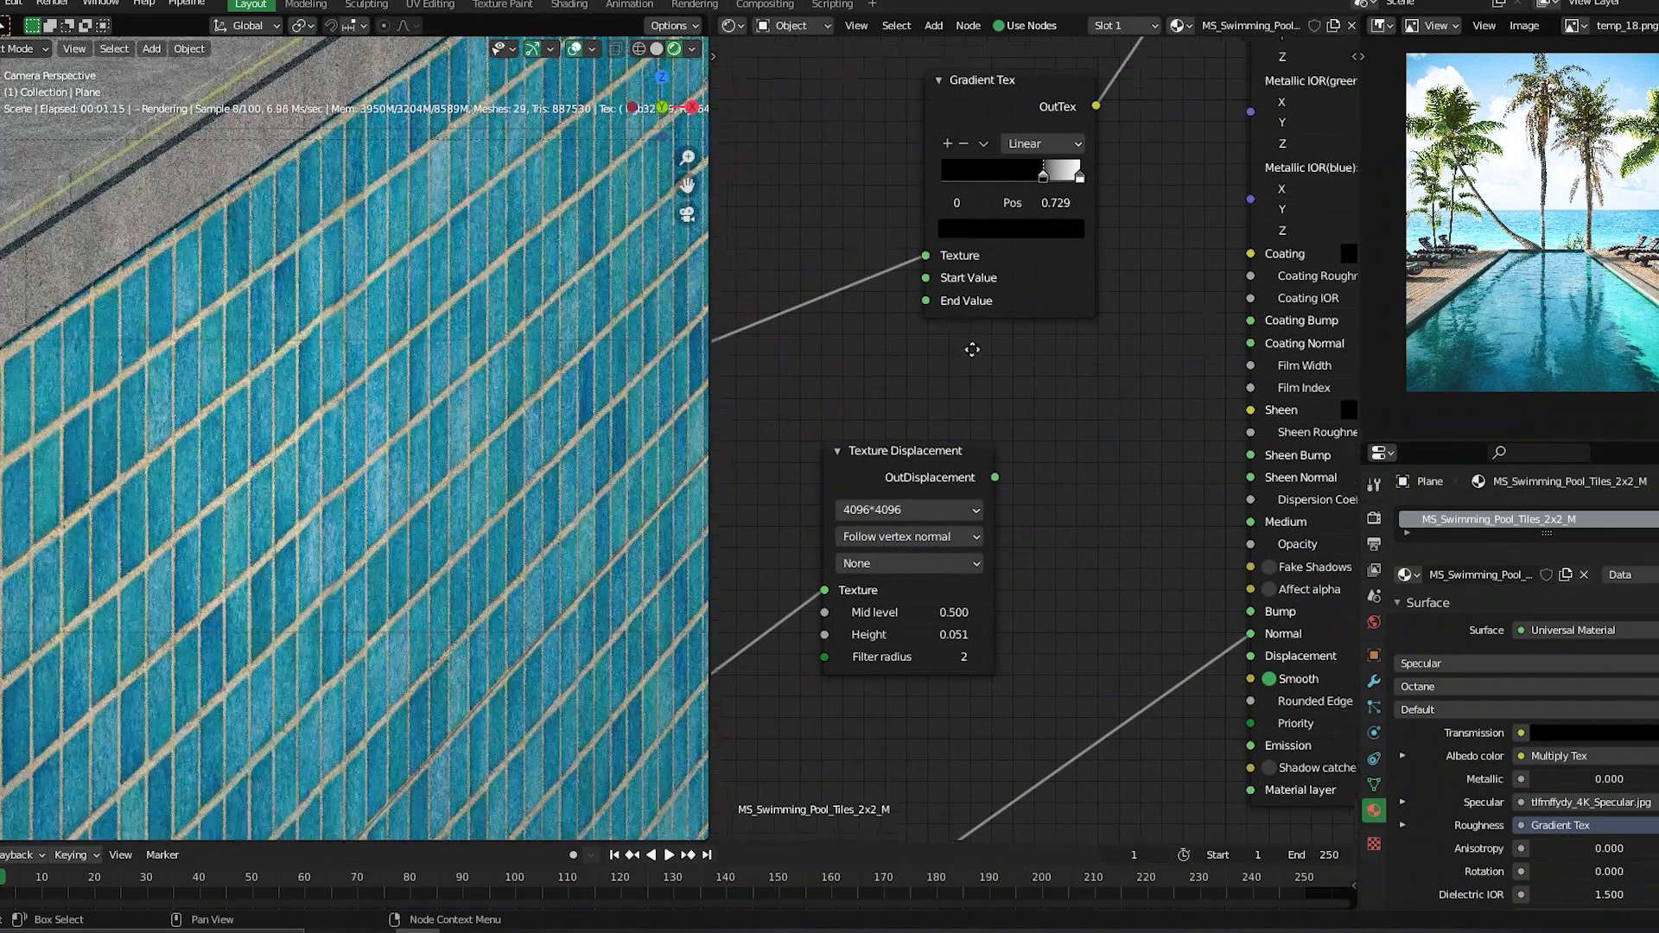
scroll(1125, 380, up, 1)
mouse_move(1113, 322)
mouse_down()
mouse_move(1143, 329)
mouse_move(990, 331)
mouse_move(1091, 324)
mouse_up()
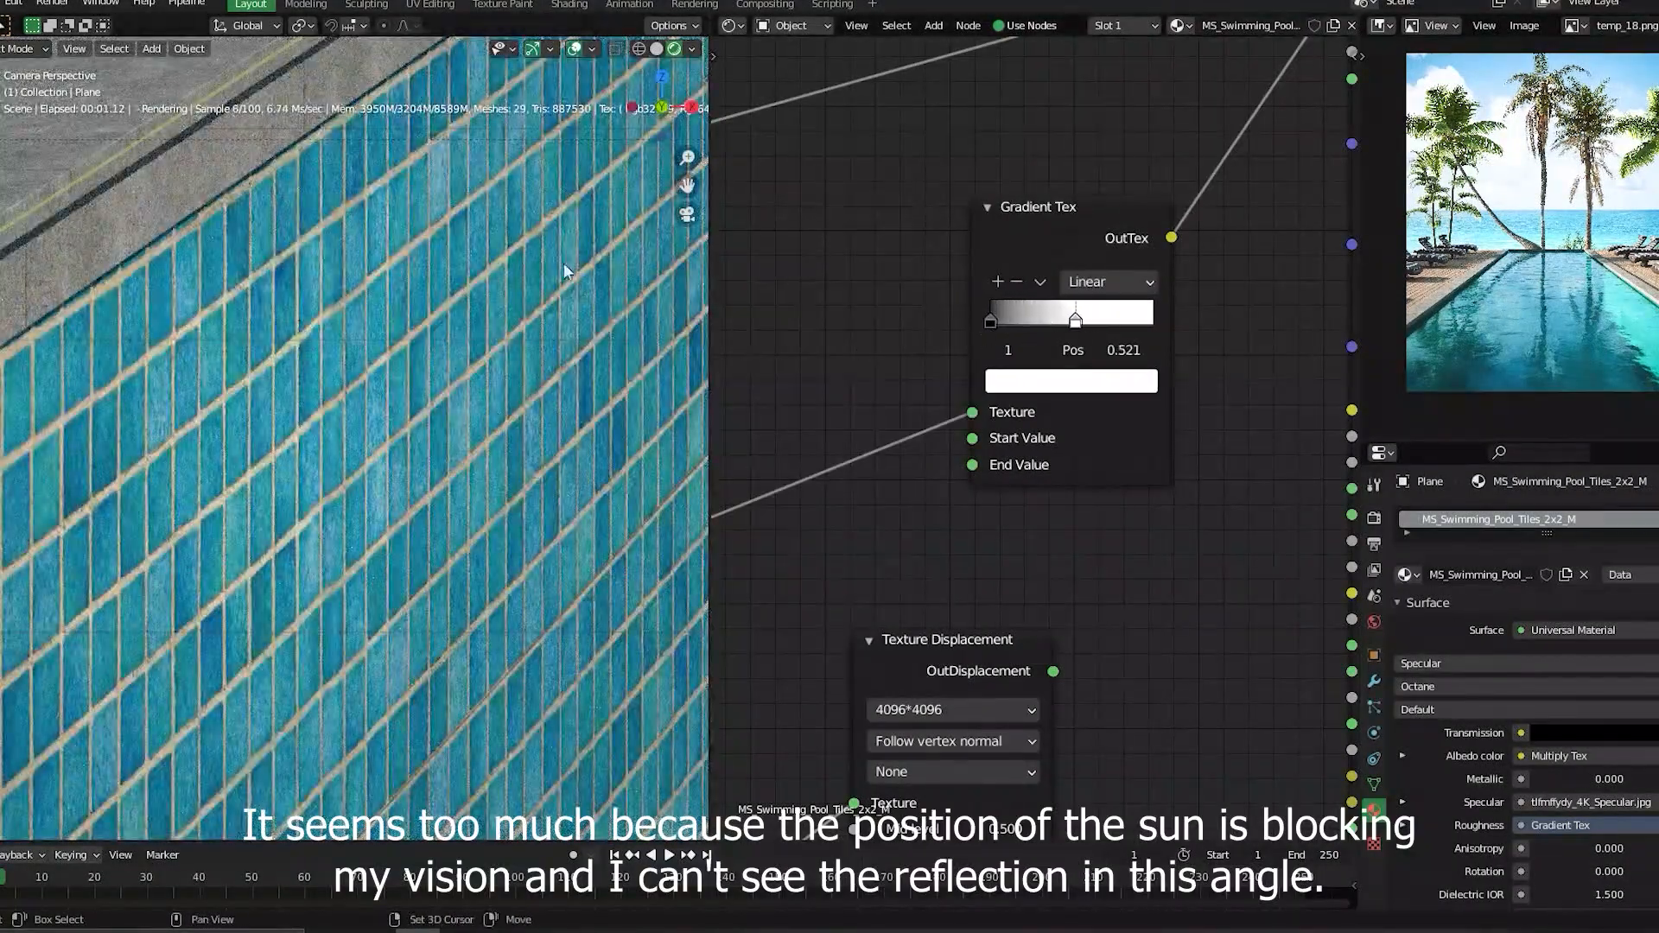
- Inspect the tile reflections up close and disconnect the specular image from the Universal Material's Specular input
shift+middle_drag(563, 272, 400, 318)
scroll(437, 457, up, 3)
scroll(400, 319, up, 1)
shift+middle_drag(244, 341, 418, 481)
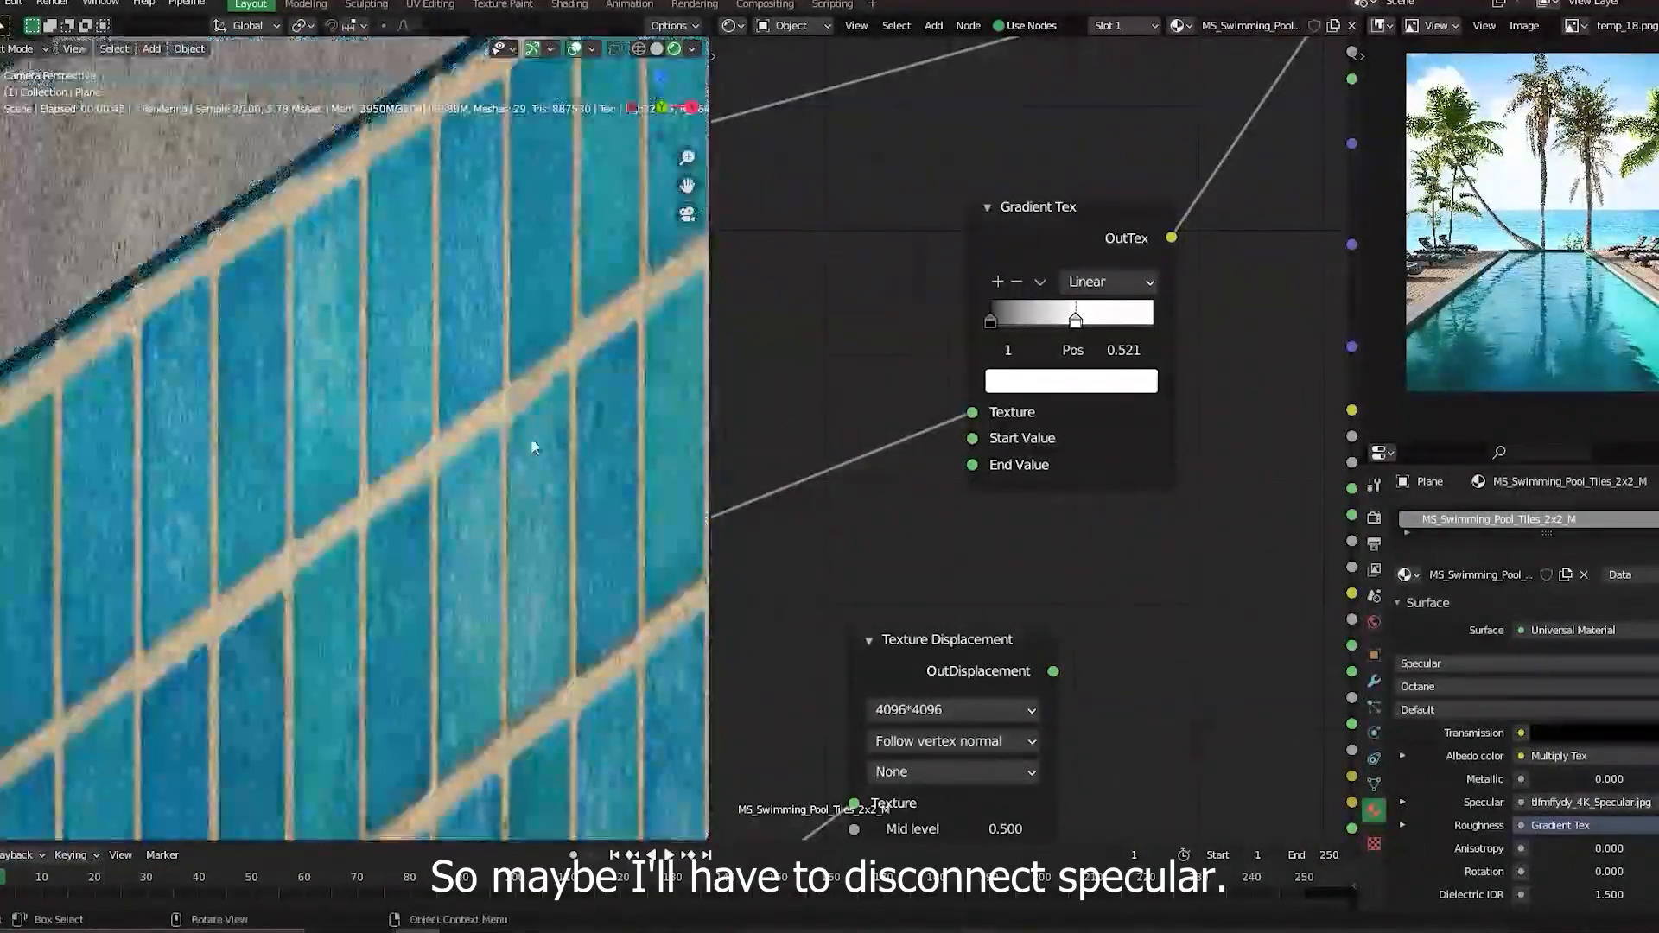
scroll(412, 439, down, 2)
middle_drag(1140, 386, 1129, 415)
scroll(1210, 471, down, 2)
middle_drag(1235, 492, 1087, 512)
middle_drag(1046, 367, 1076, 575)
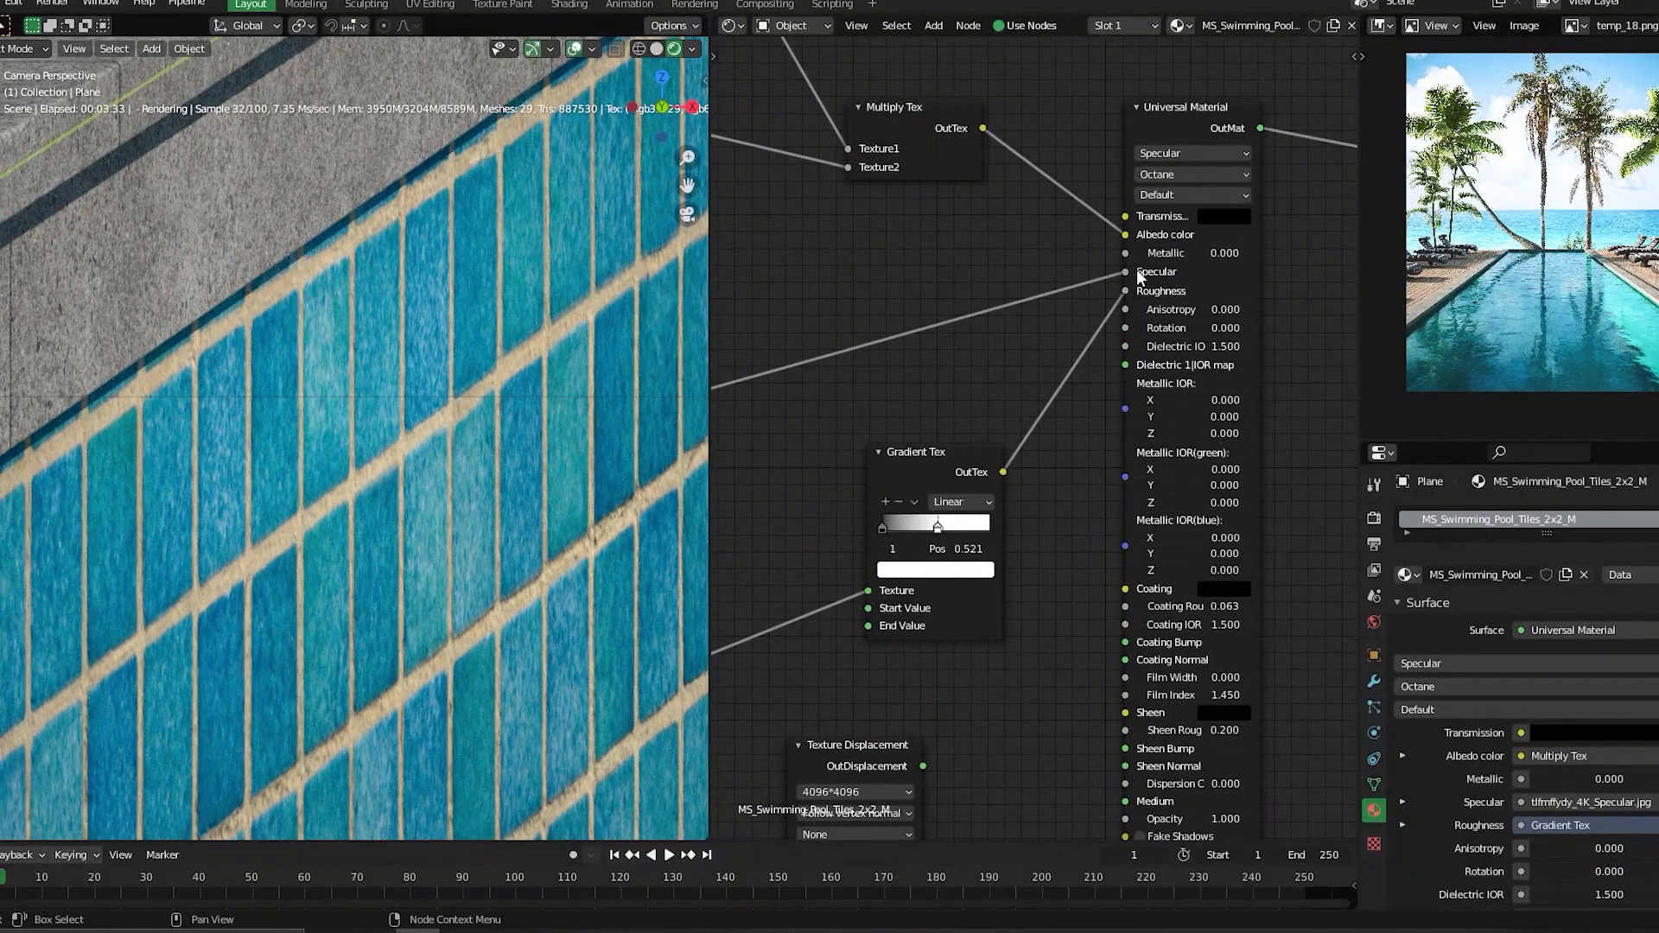
drag(1137, 270, 1043, 267)
- Set the roughness gradient's white stop to position 1.0 and its black stop to about 0.693
middle_drag(1025, 614, 1153, 474)
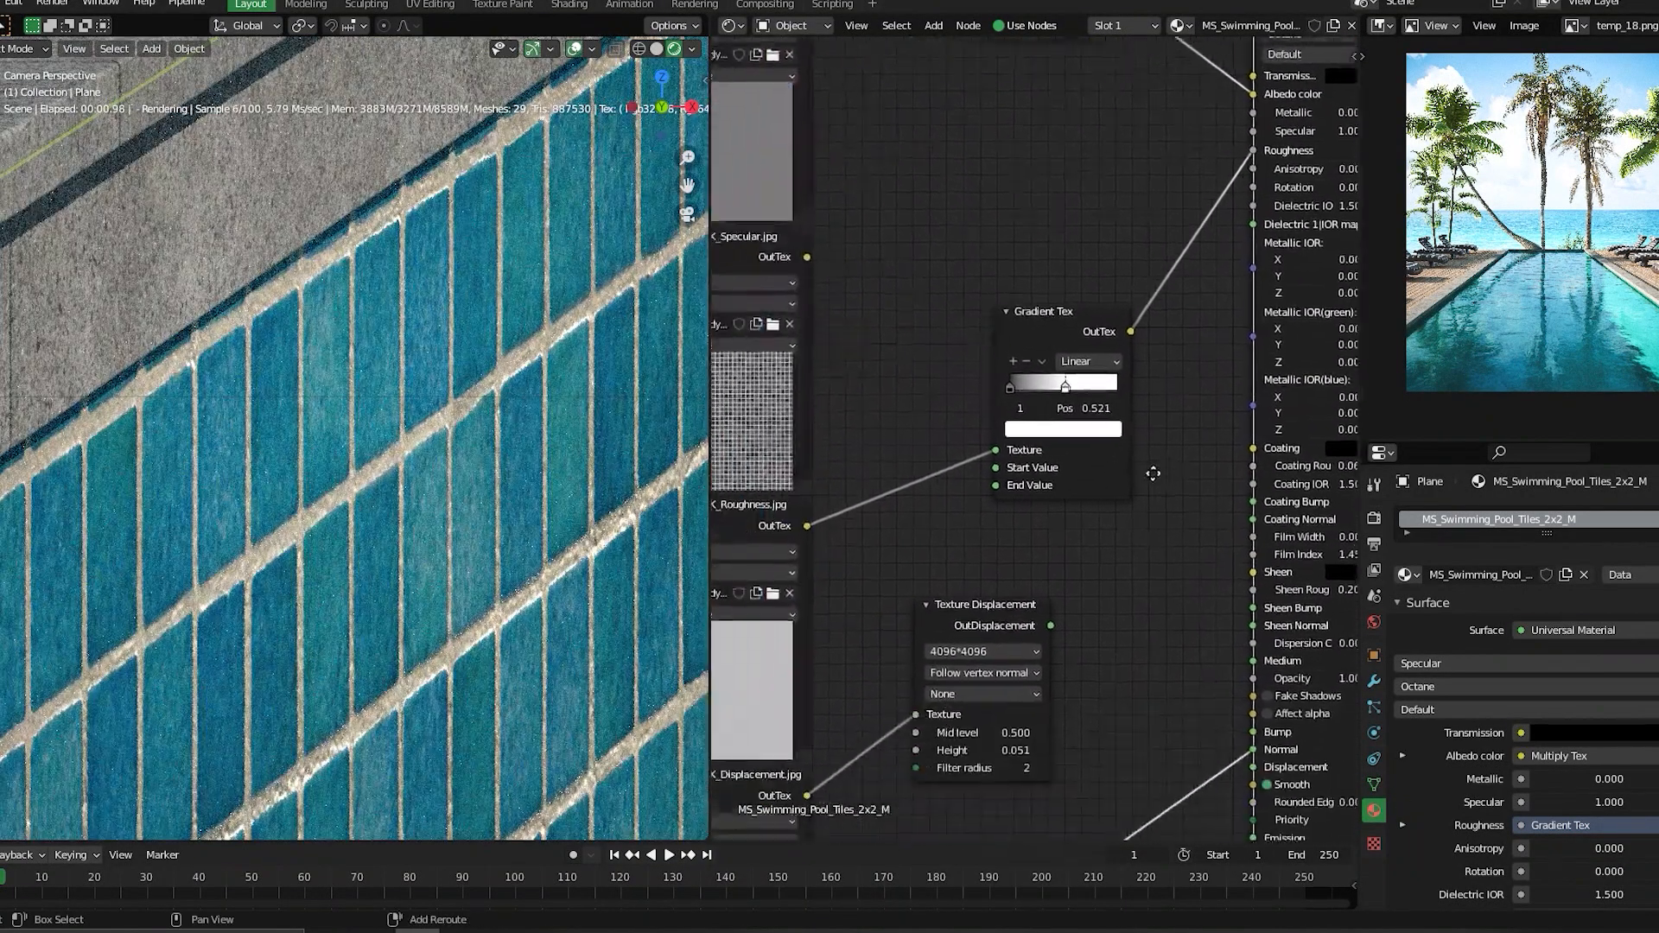
scroll(1134, 455, up, 3)
drag(1085, 344, 1241, 345)
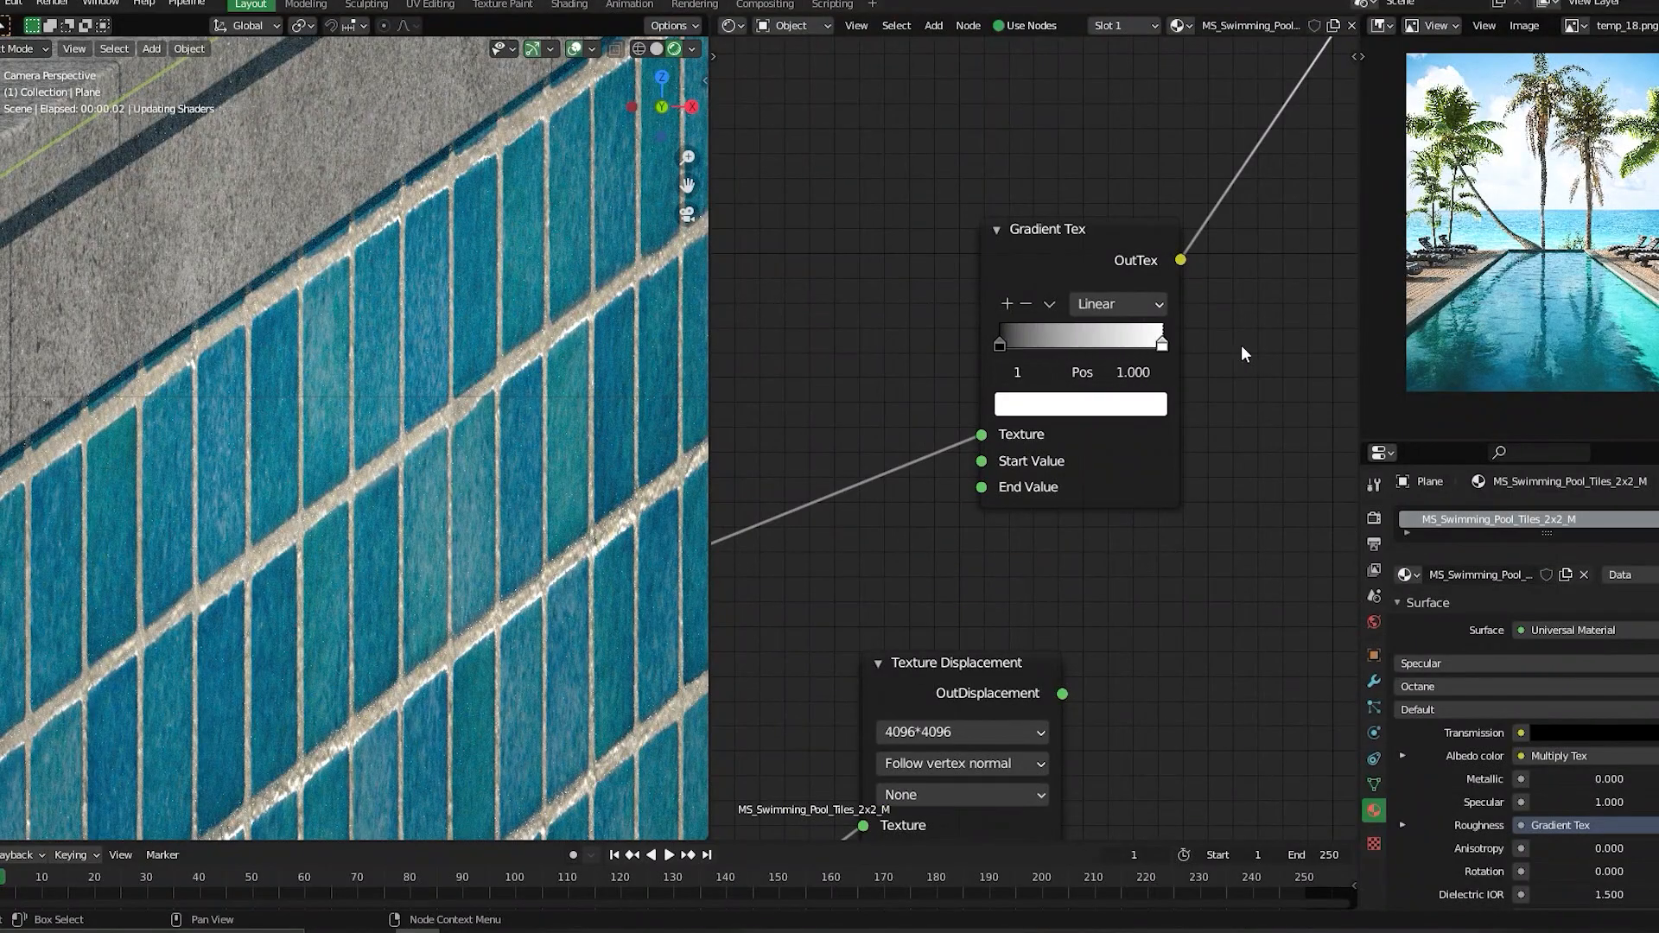
drag(1000, 343, 1148, 352)
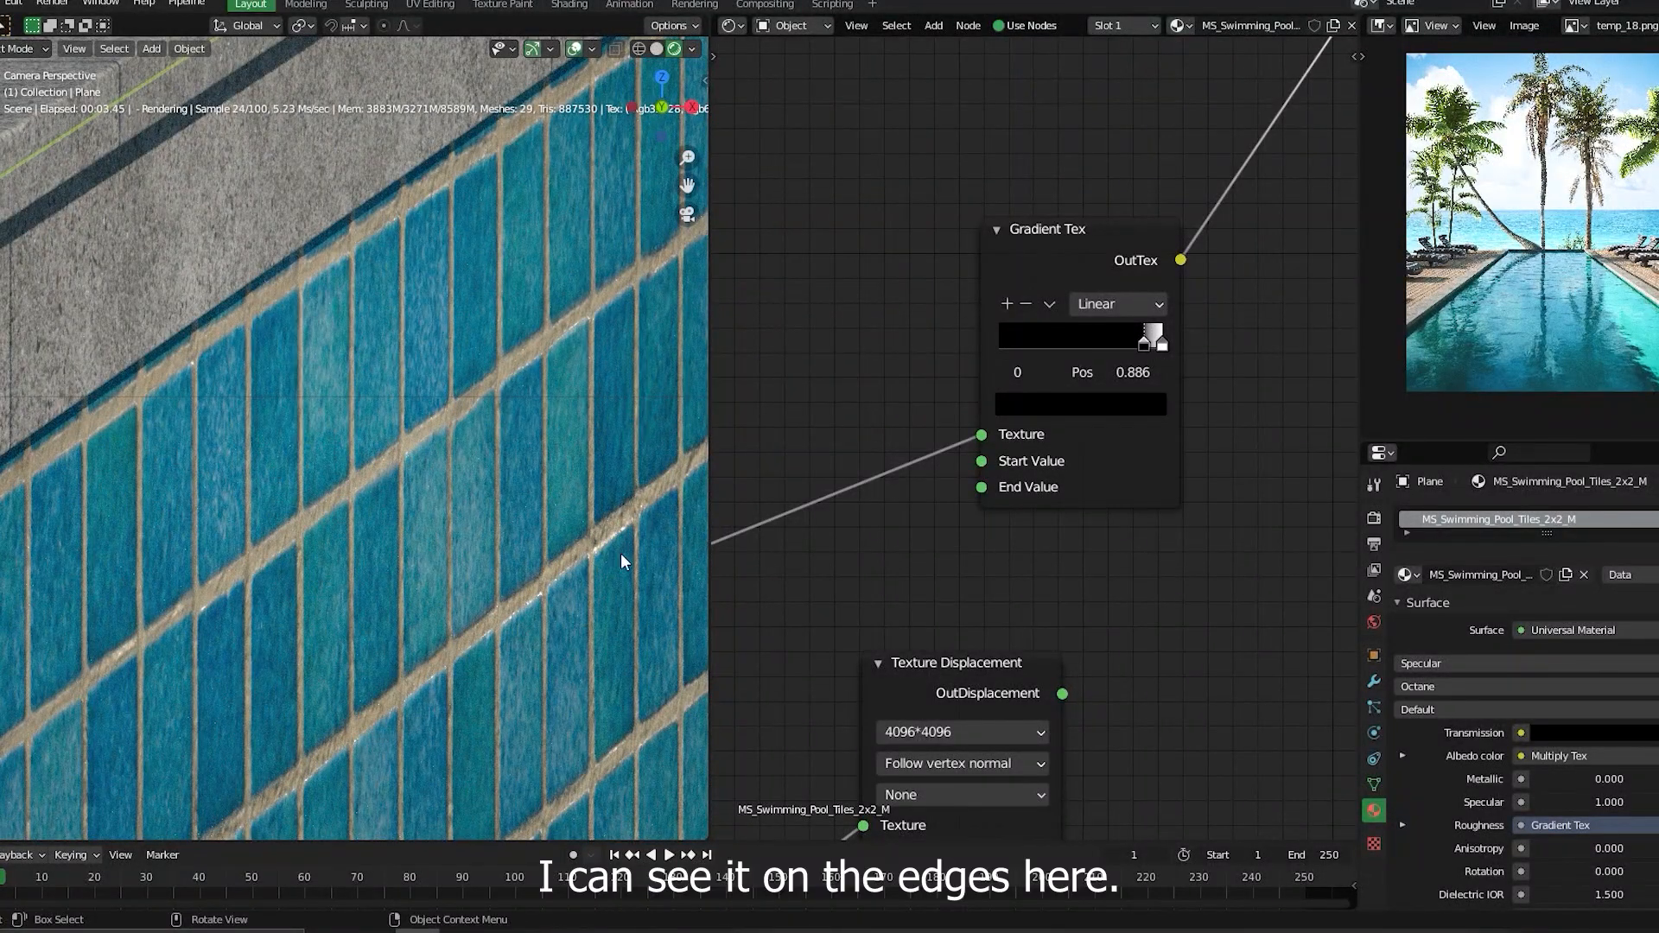
drag(1148, 340, 1115, 346)
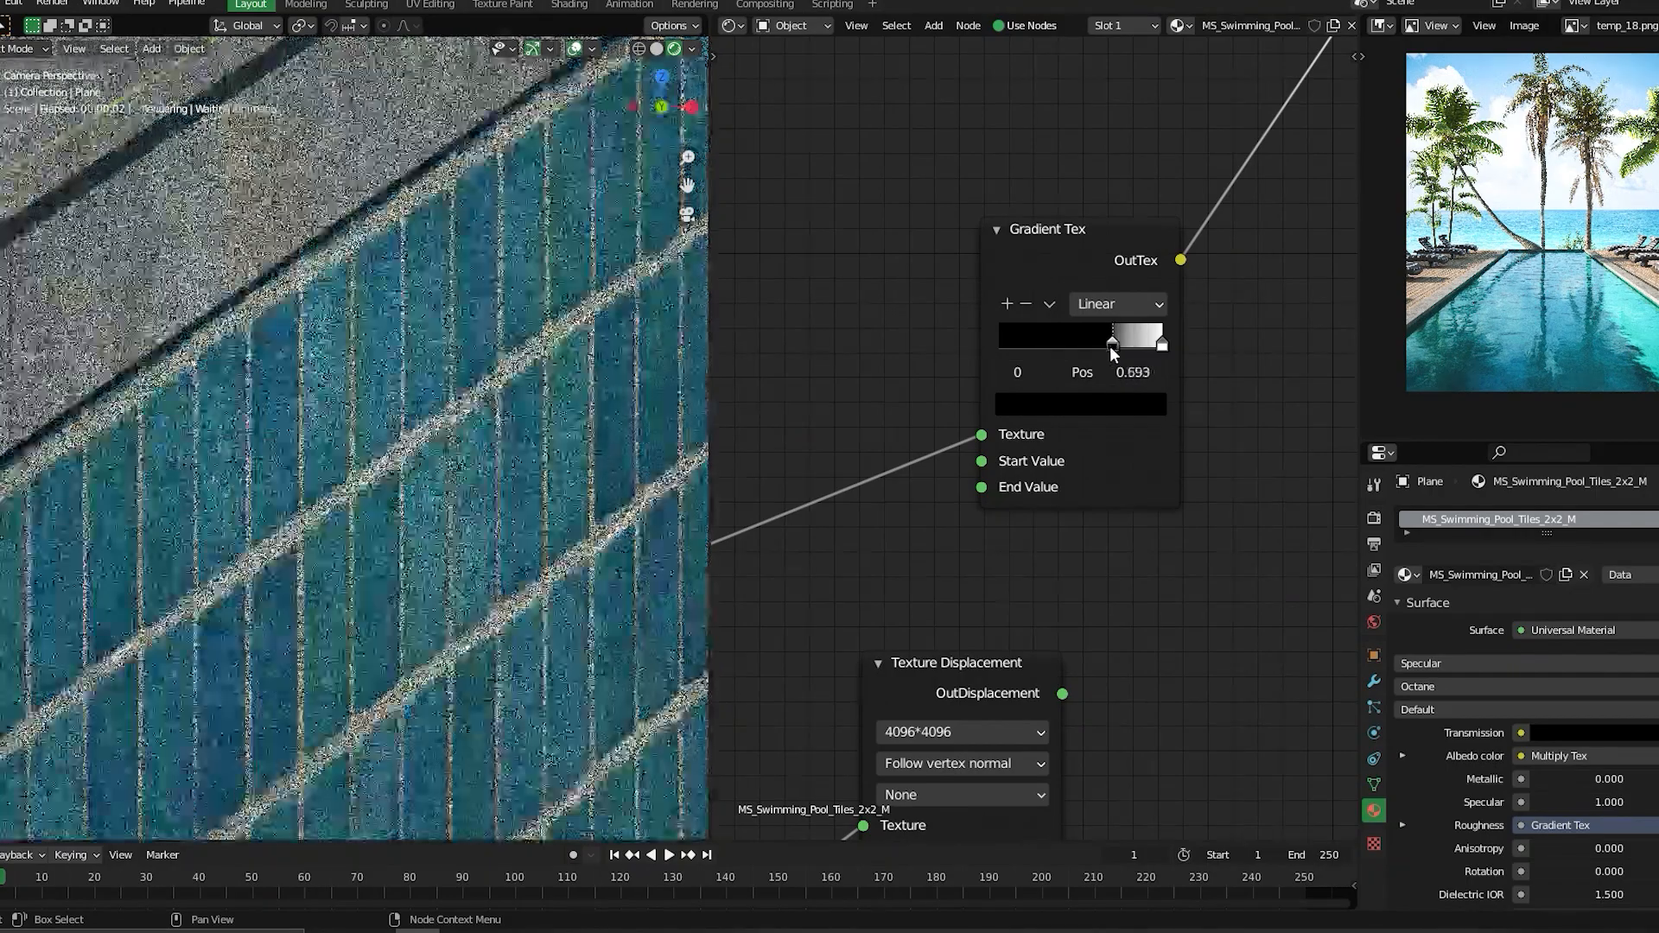
- Check the tiles from near and far, and reconnect the specular image to the Universal Material's Specular input
scroll(628, 543, down, 10)
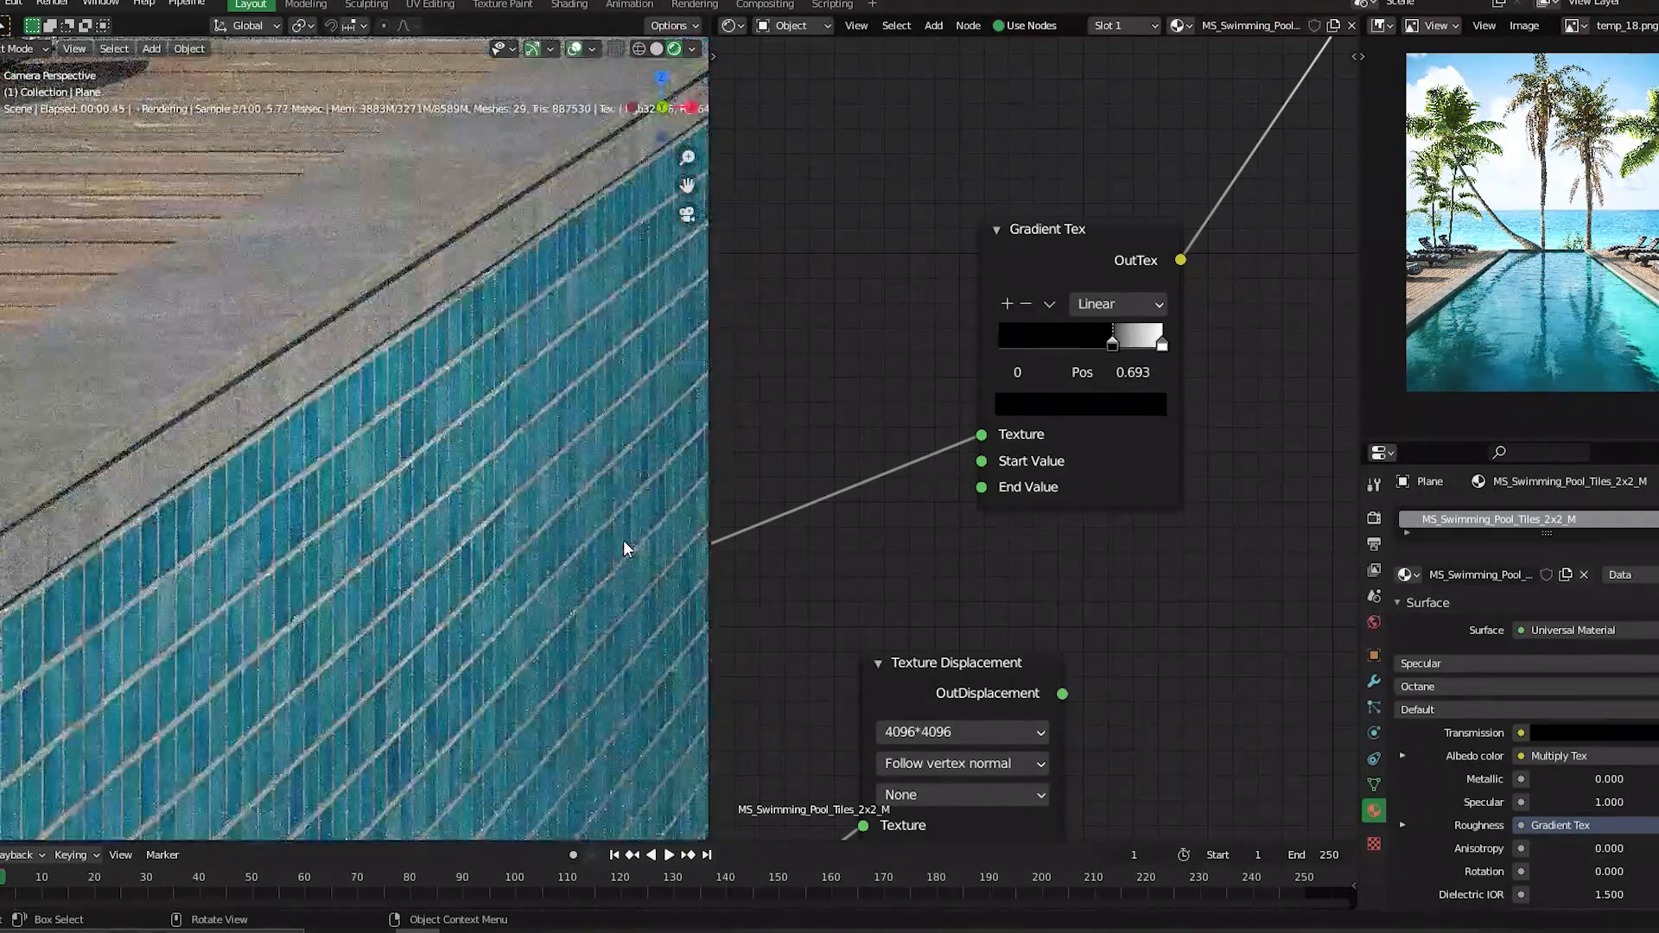
scroll(443, 434, up, 10)
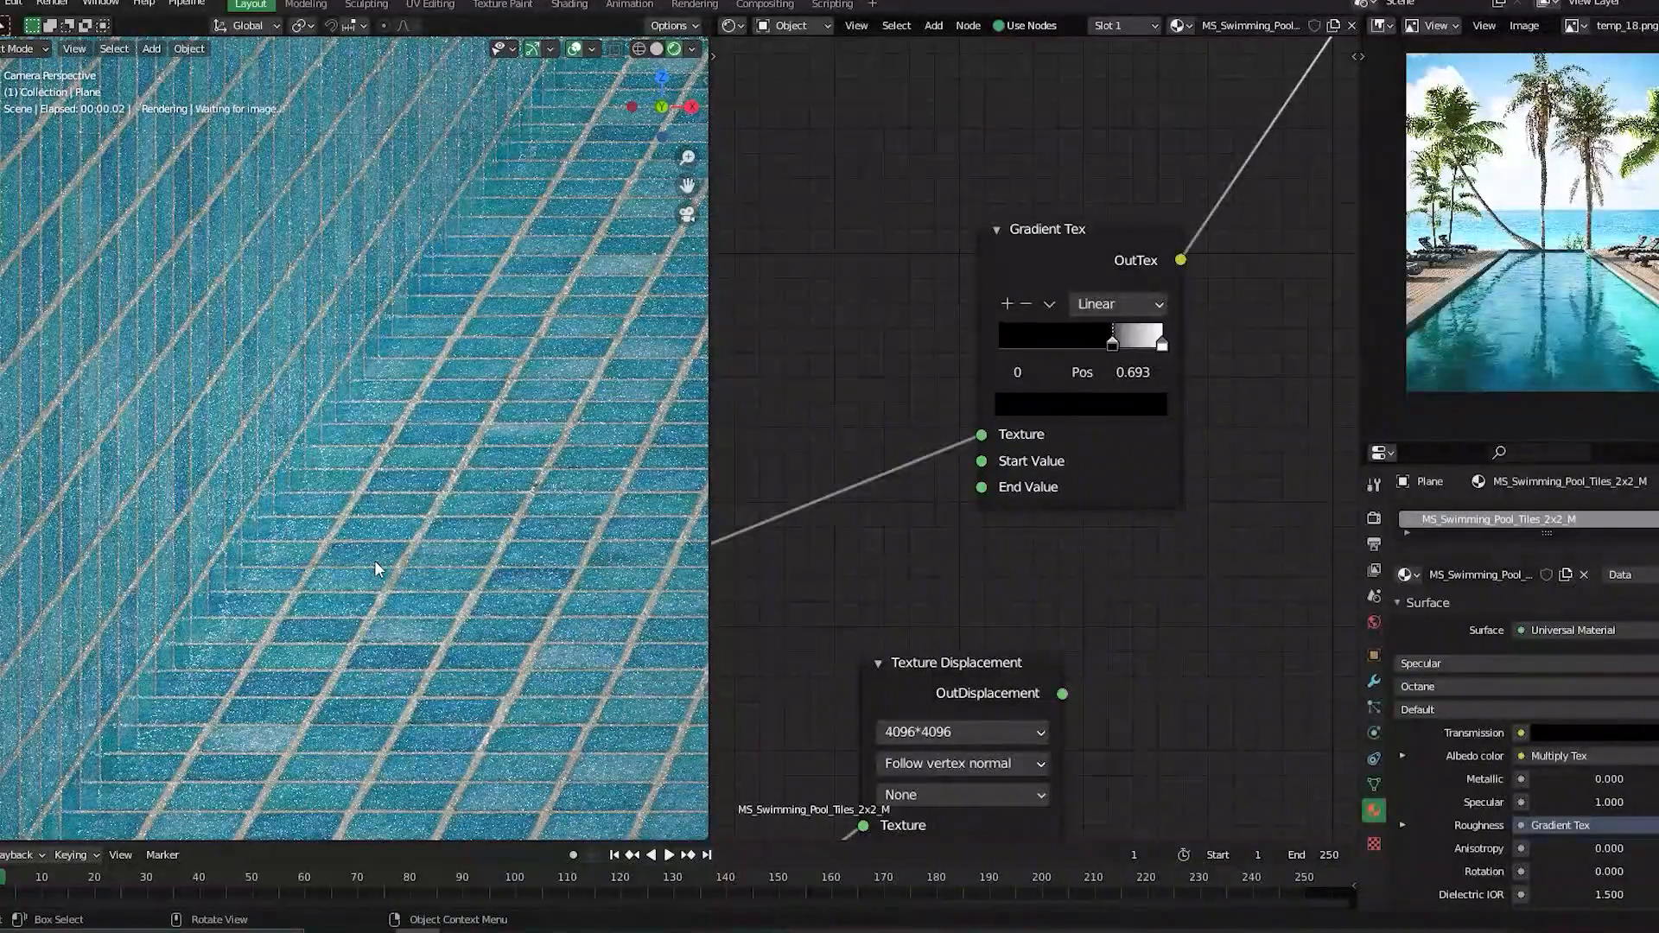
scroll(376, 560, down, 8)
shift+middle_drag(396, 366, 400, 385)
middle_drag(1092, 209, 1123, 370)
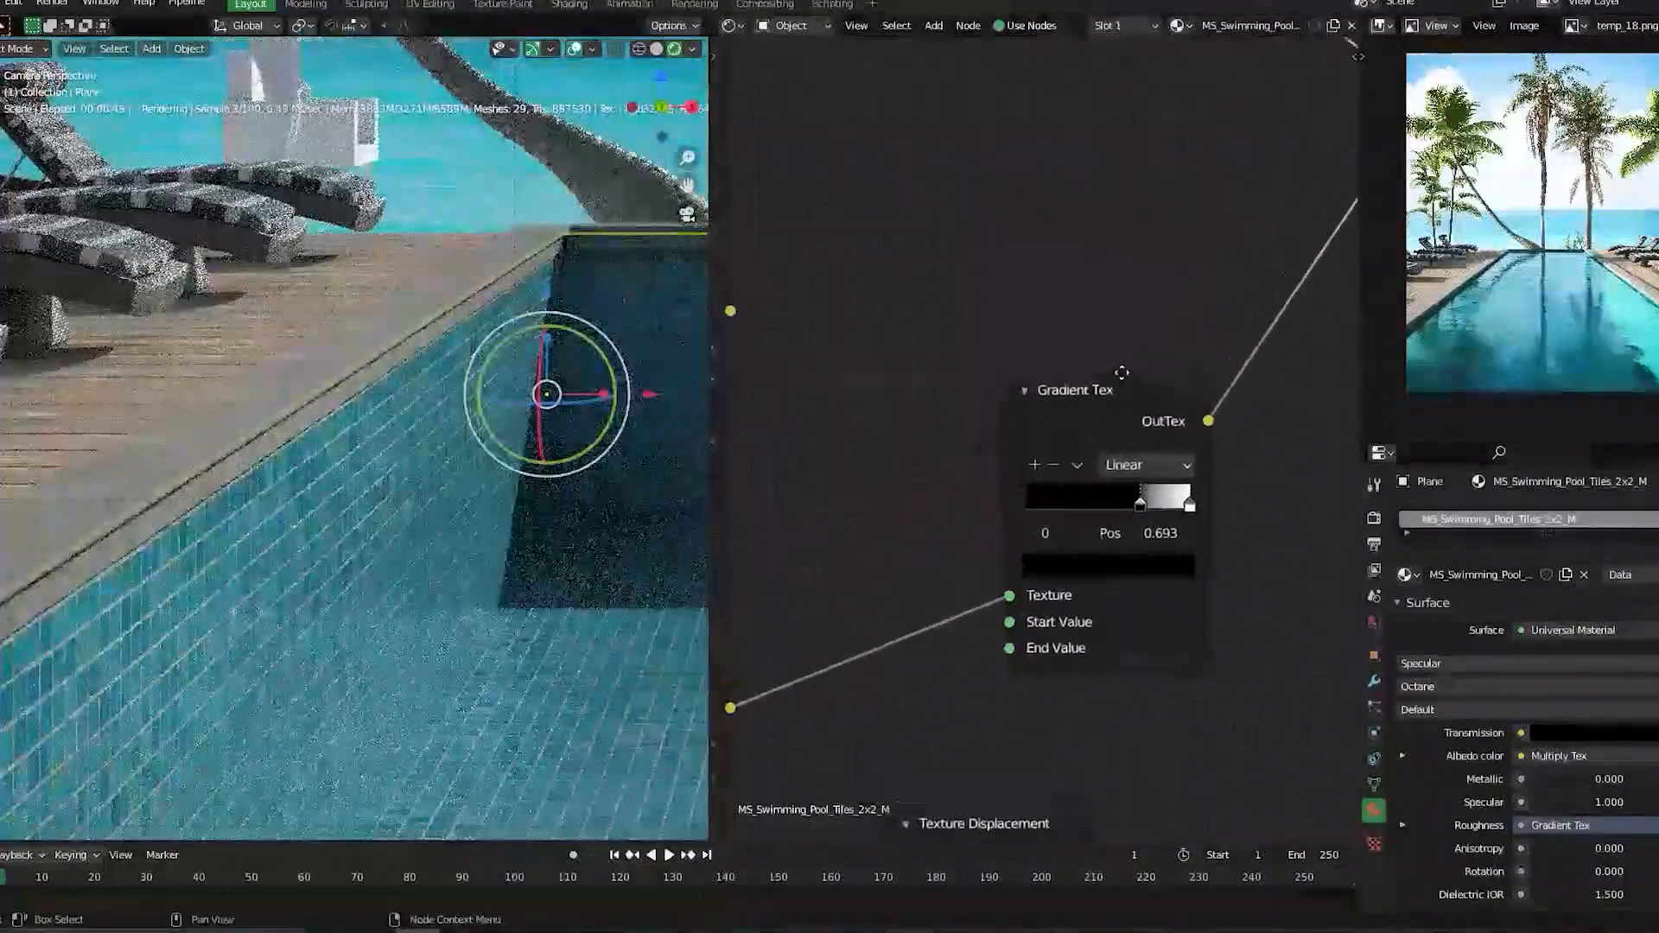
scroll(1113, 364, down, 4)
scroll(799, 417, down, 1)
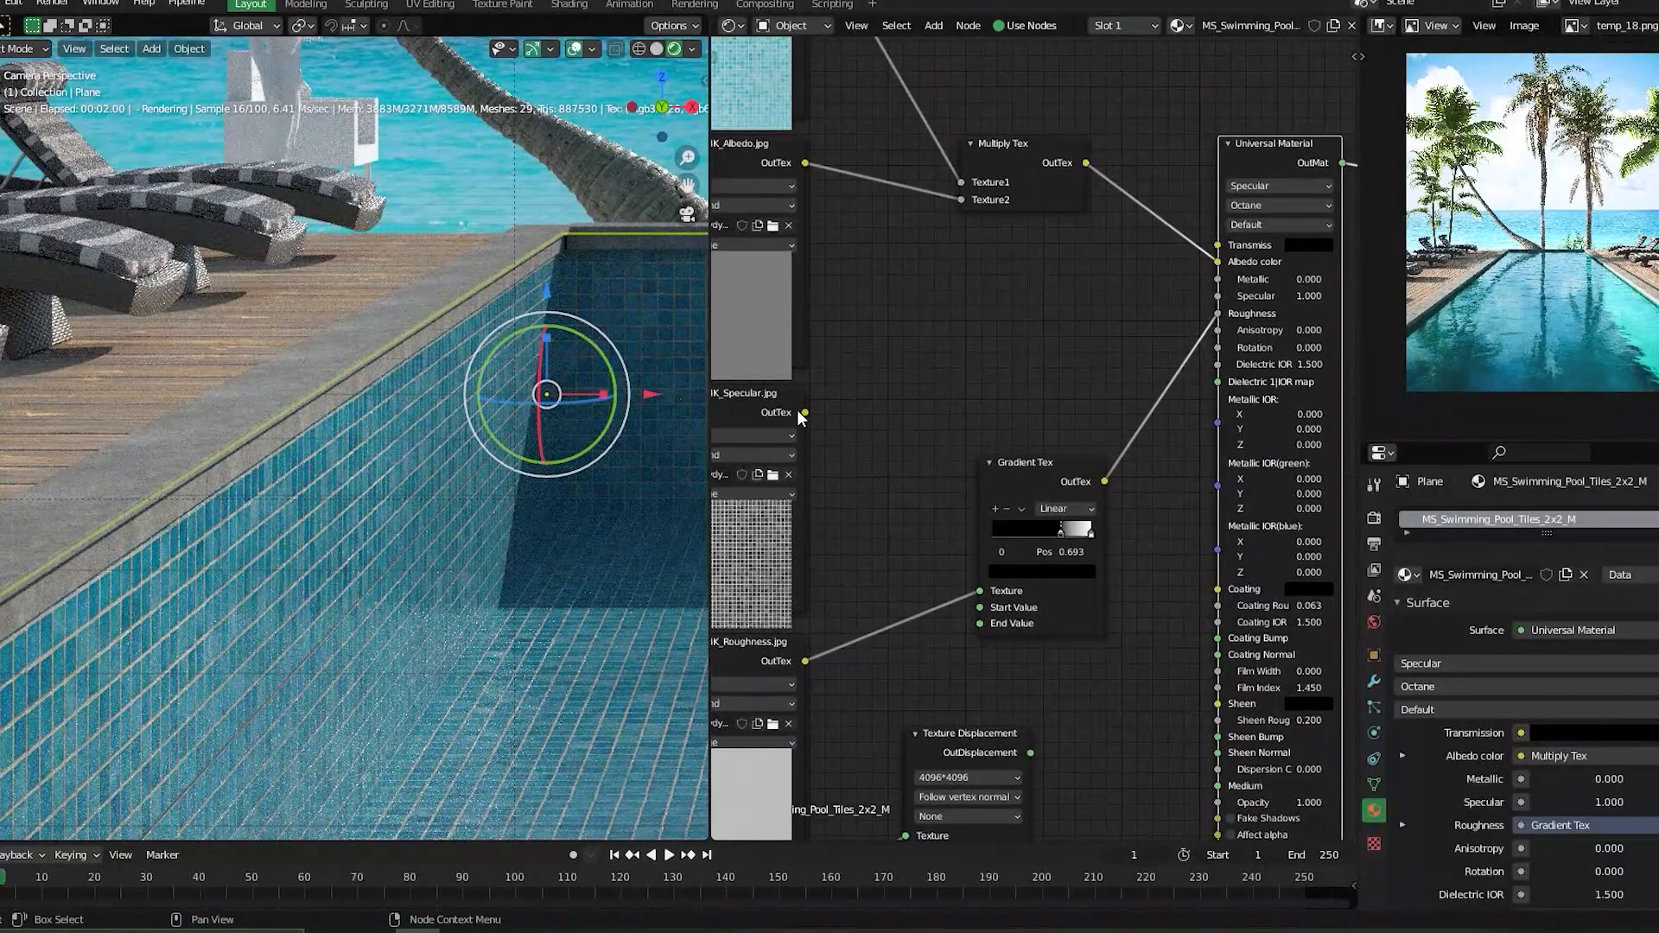
drag(805, 412, 1218, 296)
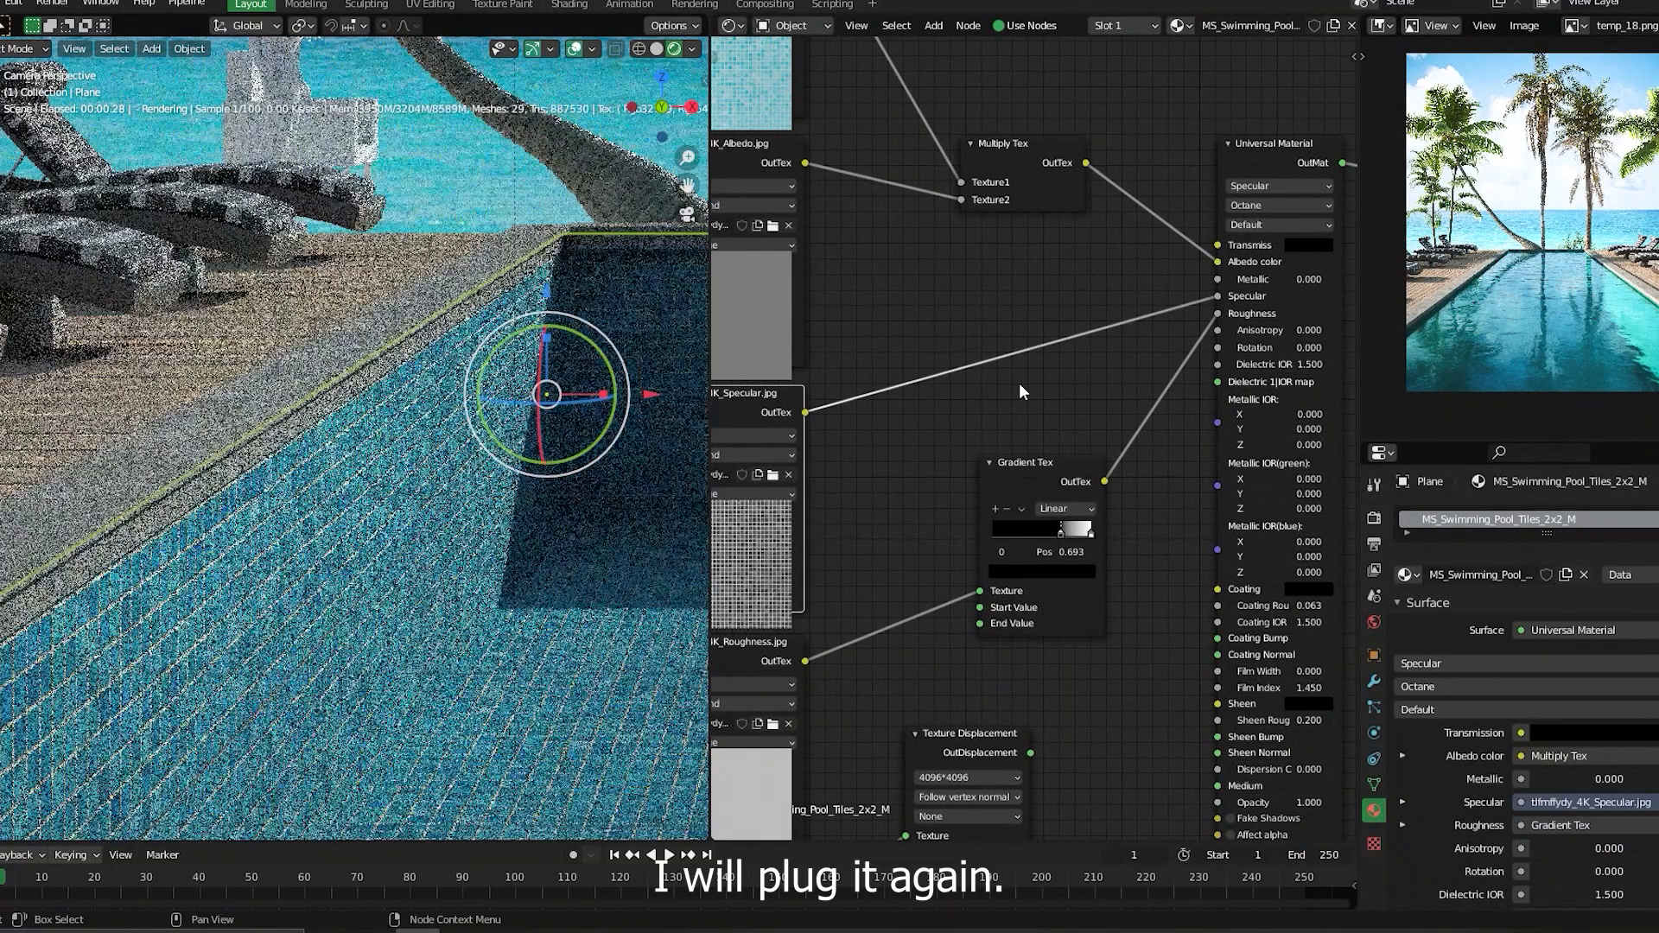
- Move the Albedo image node clear of its preview and set its gamma to 1.66
scroll(574, 463, down, 5)
middle_drag(1065, 365, 1194, 533)
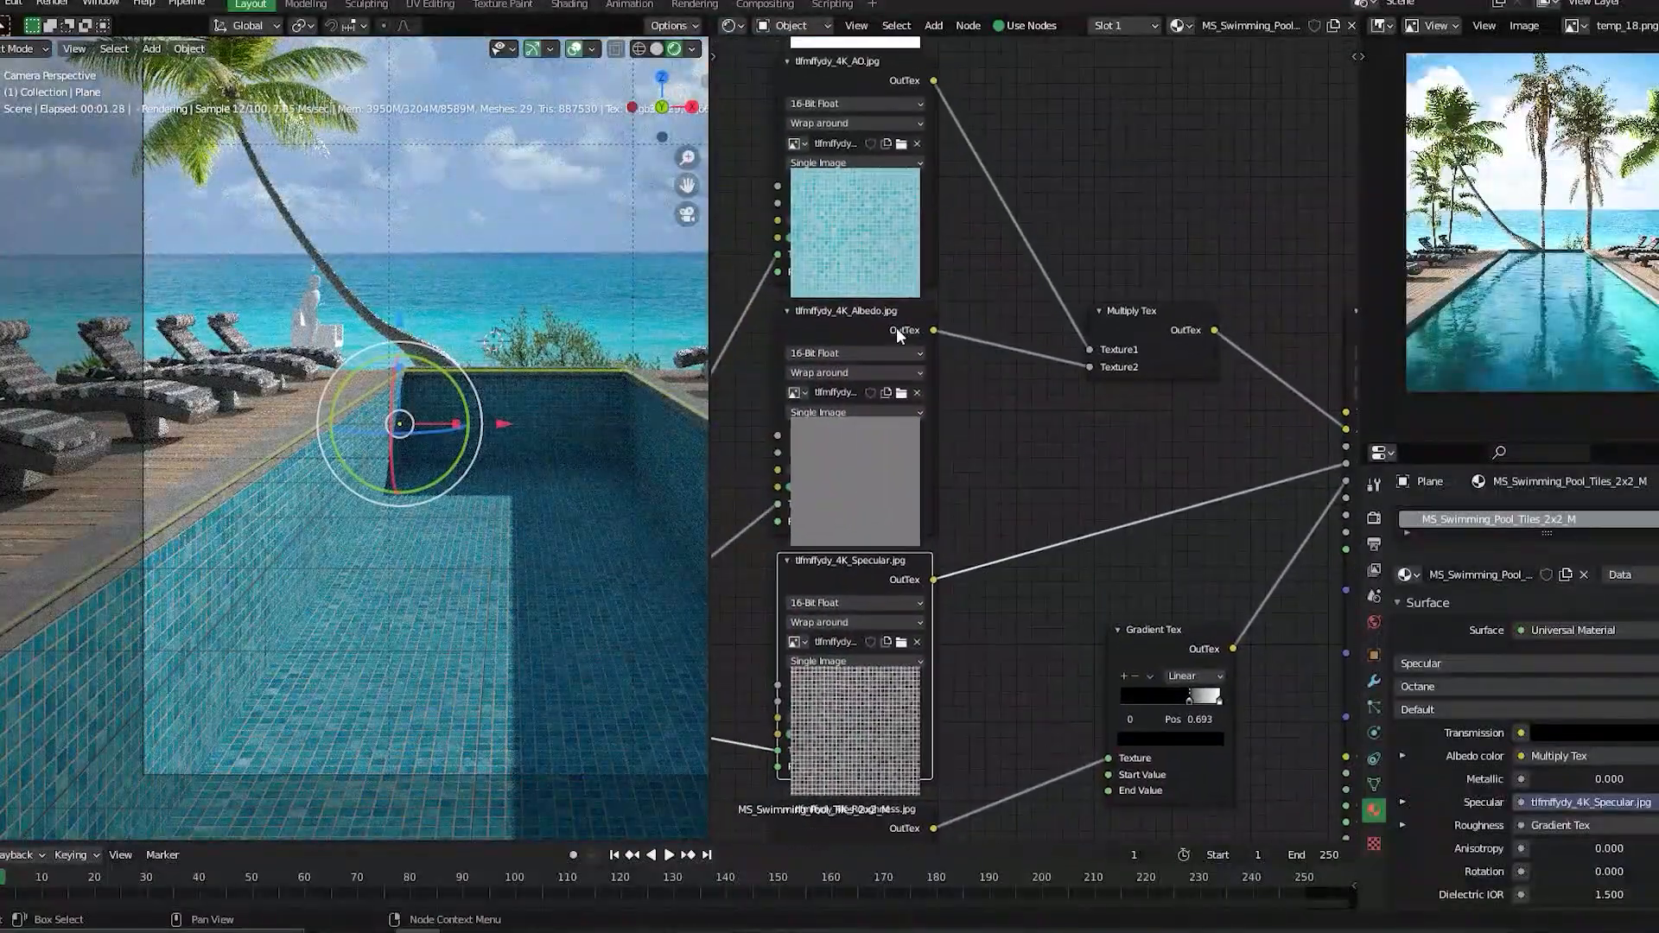
drag(872, 333, 877, 254)
drag(899, 375, 818, 383)
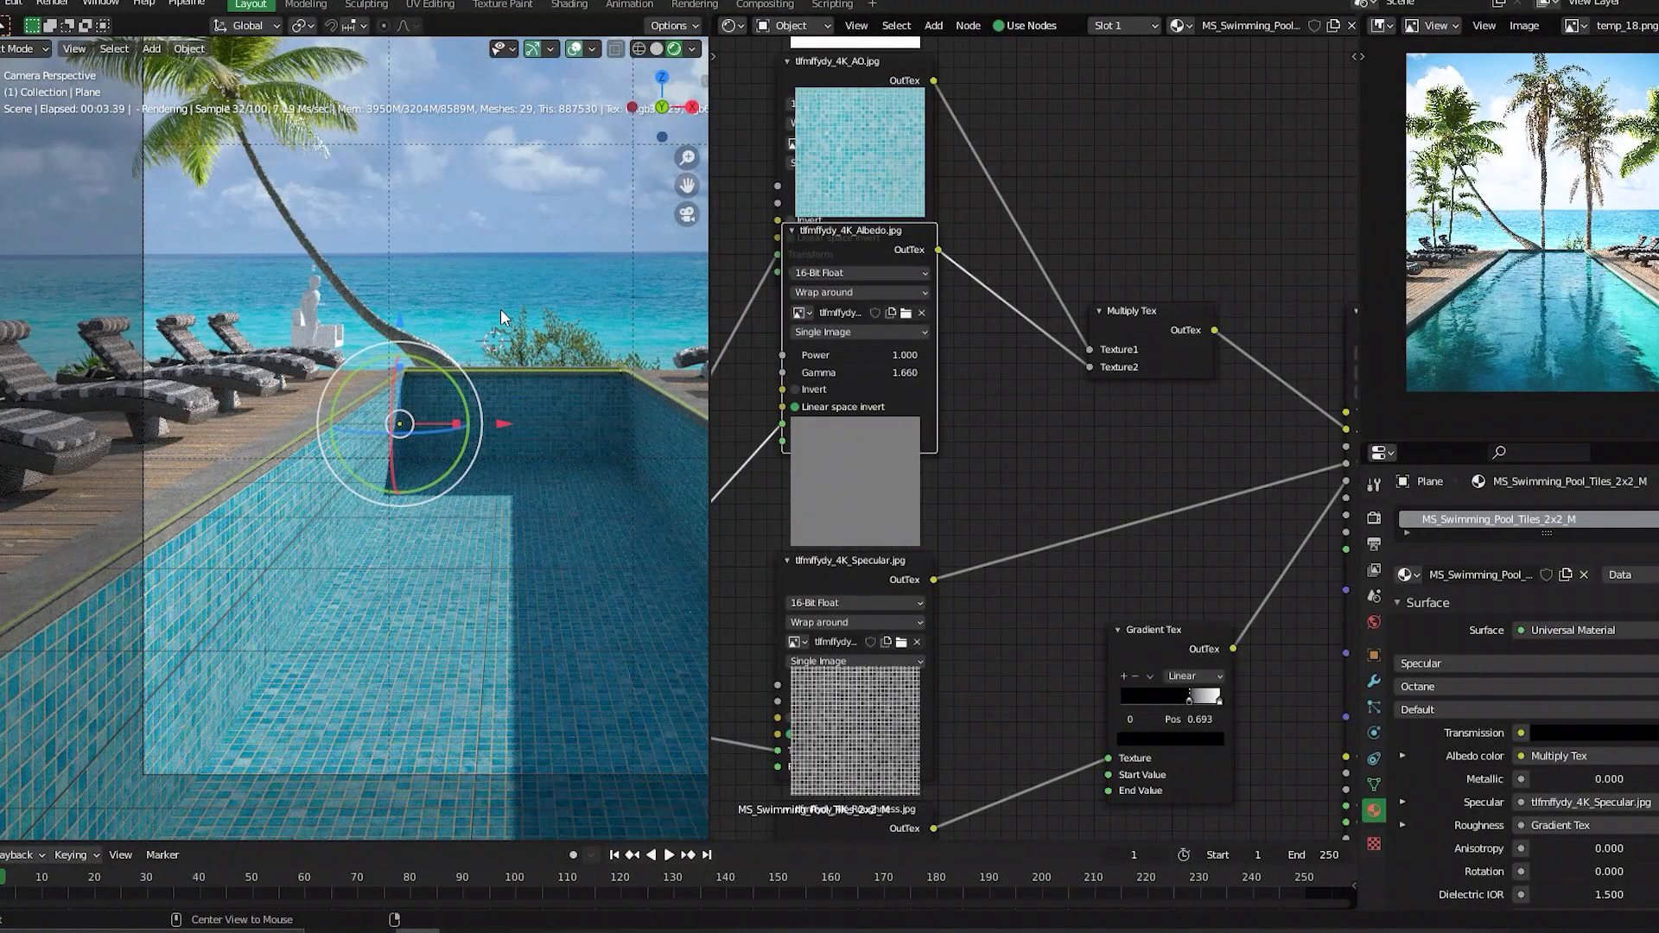
- Unhide the pool's water plane, select it, and enable Fake Shadows in its Specular Material
key(alt+h)
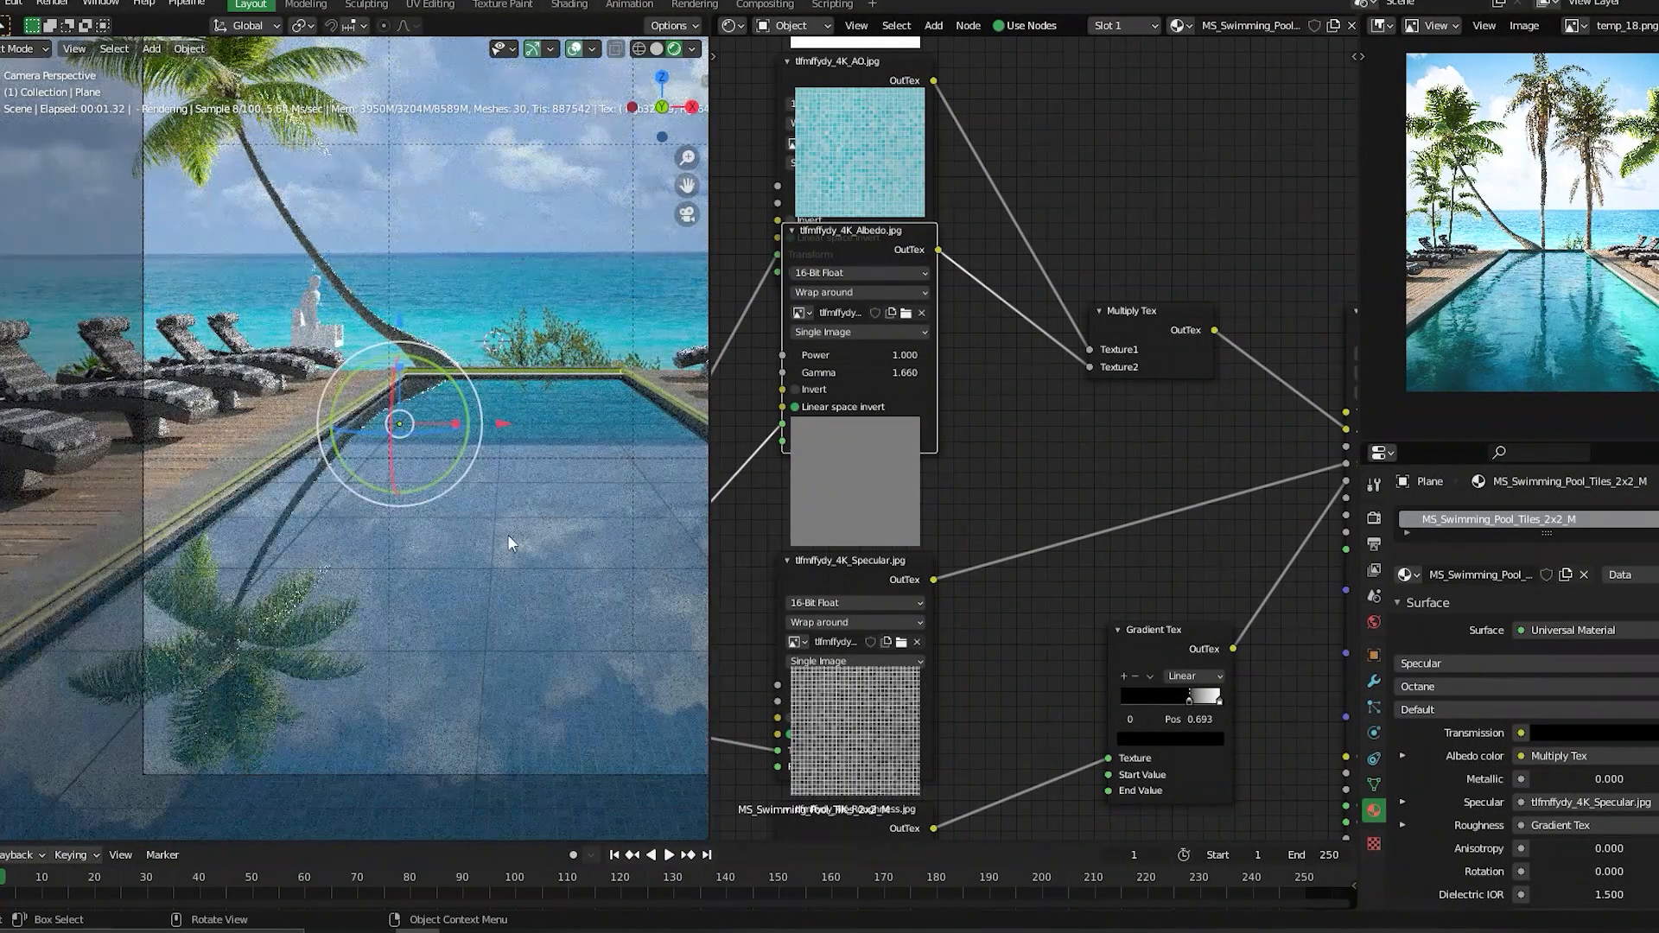
click(506, 501)
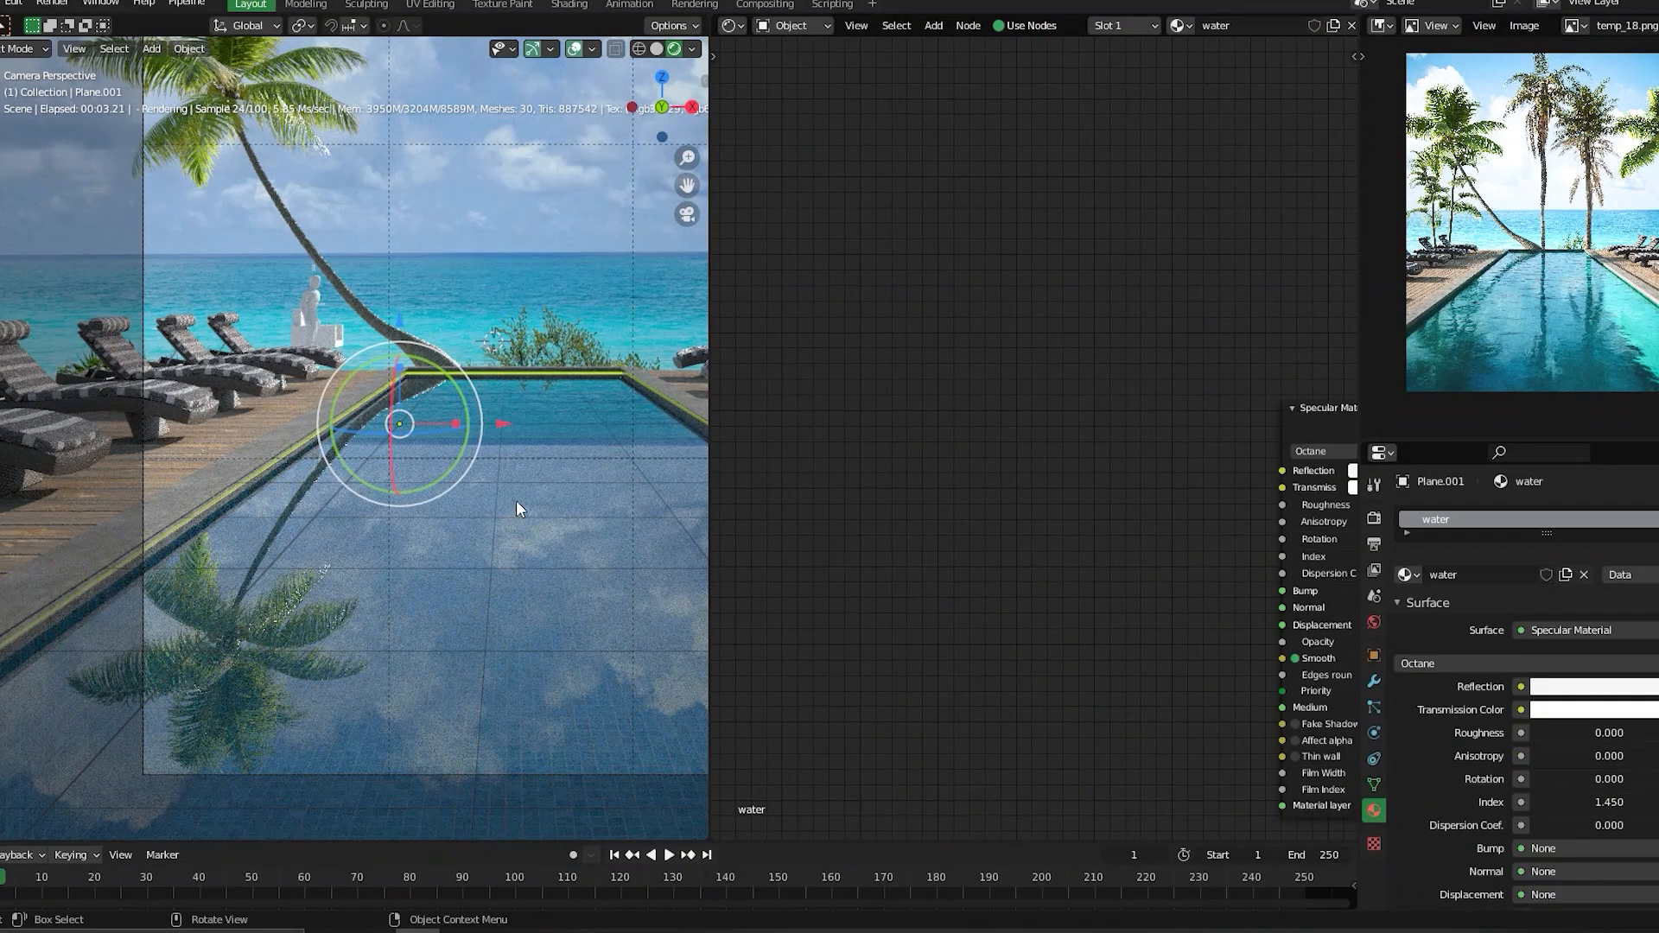
key(Home)
scroll(1051, 527, up, 2)
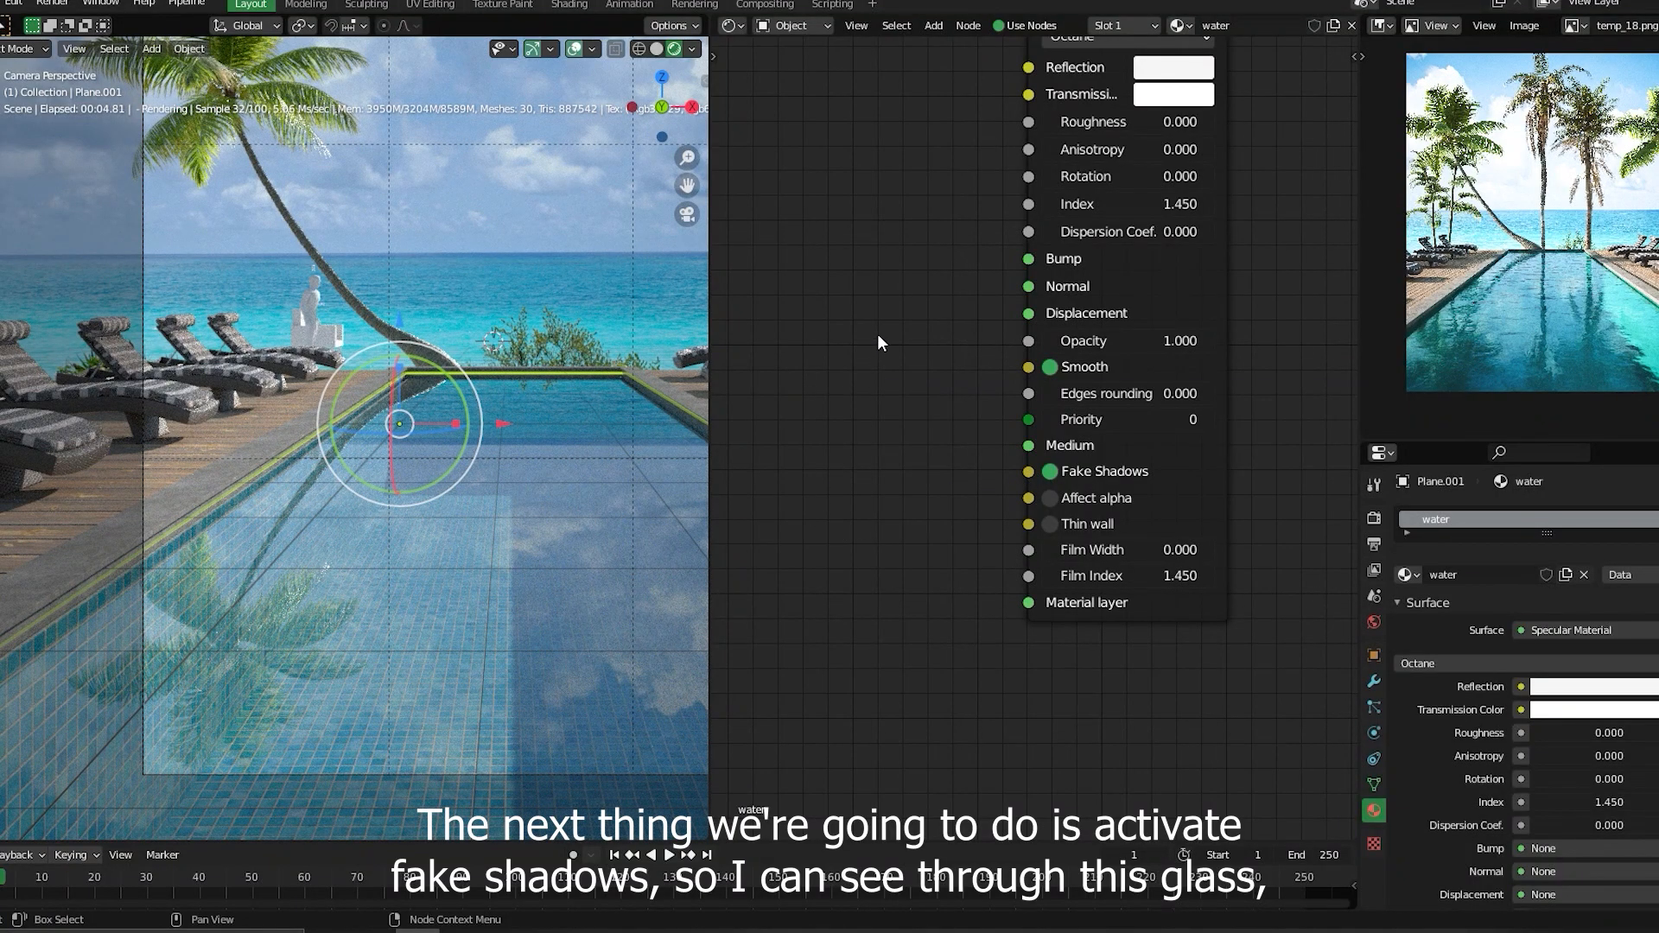
scroll(531, 423, up, 3)
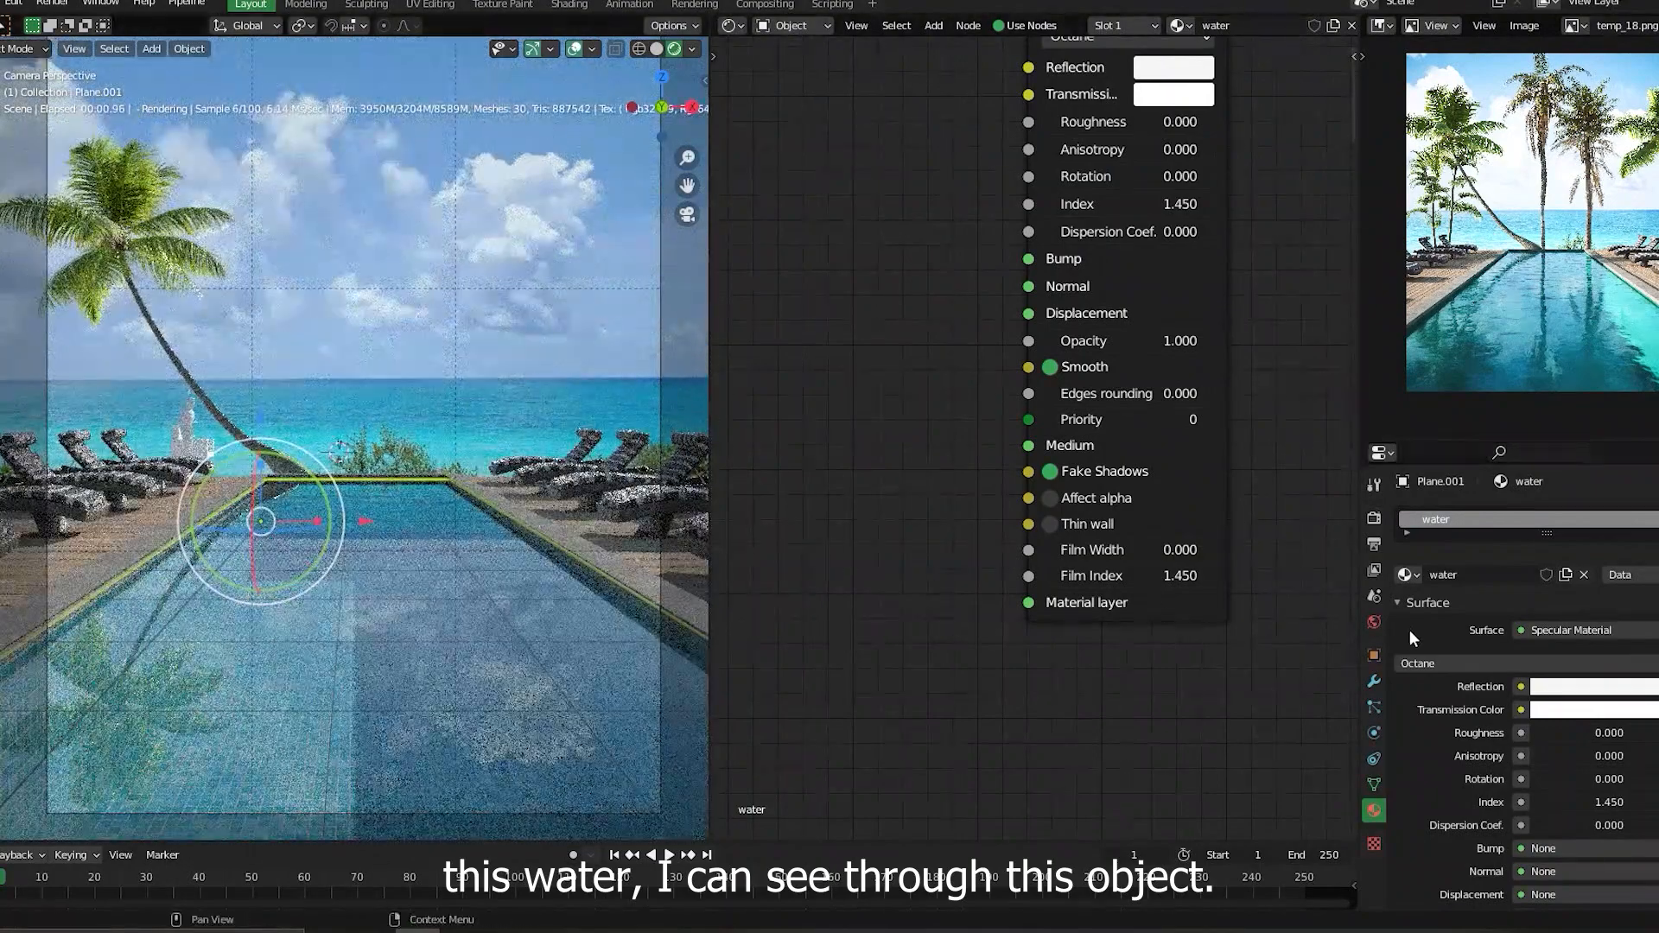
- Display the Octane kernel render settings and keep the pool's water plane selected
click(1374, 518)
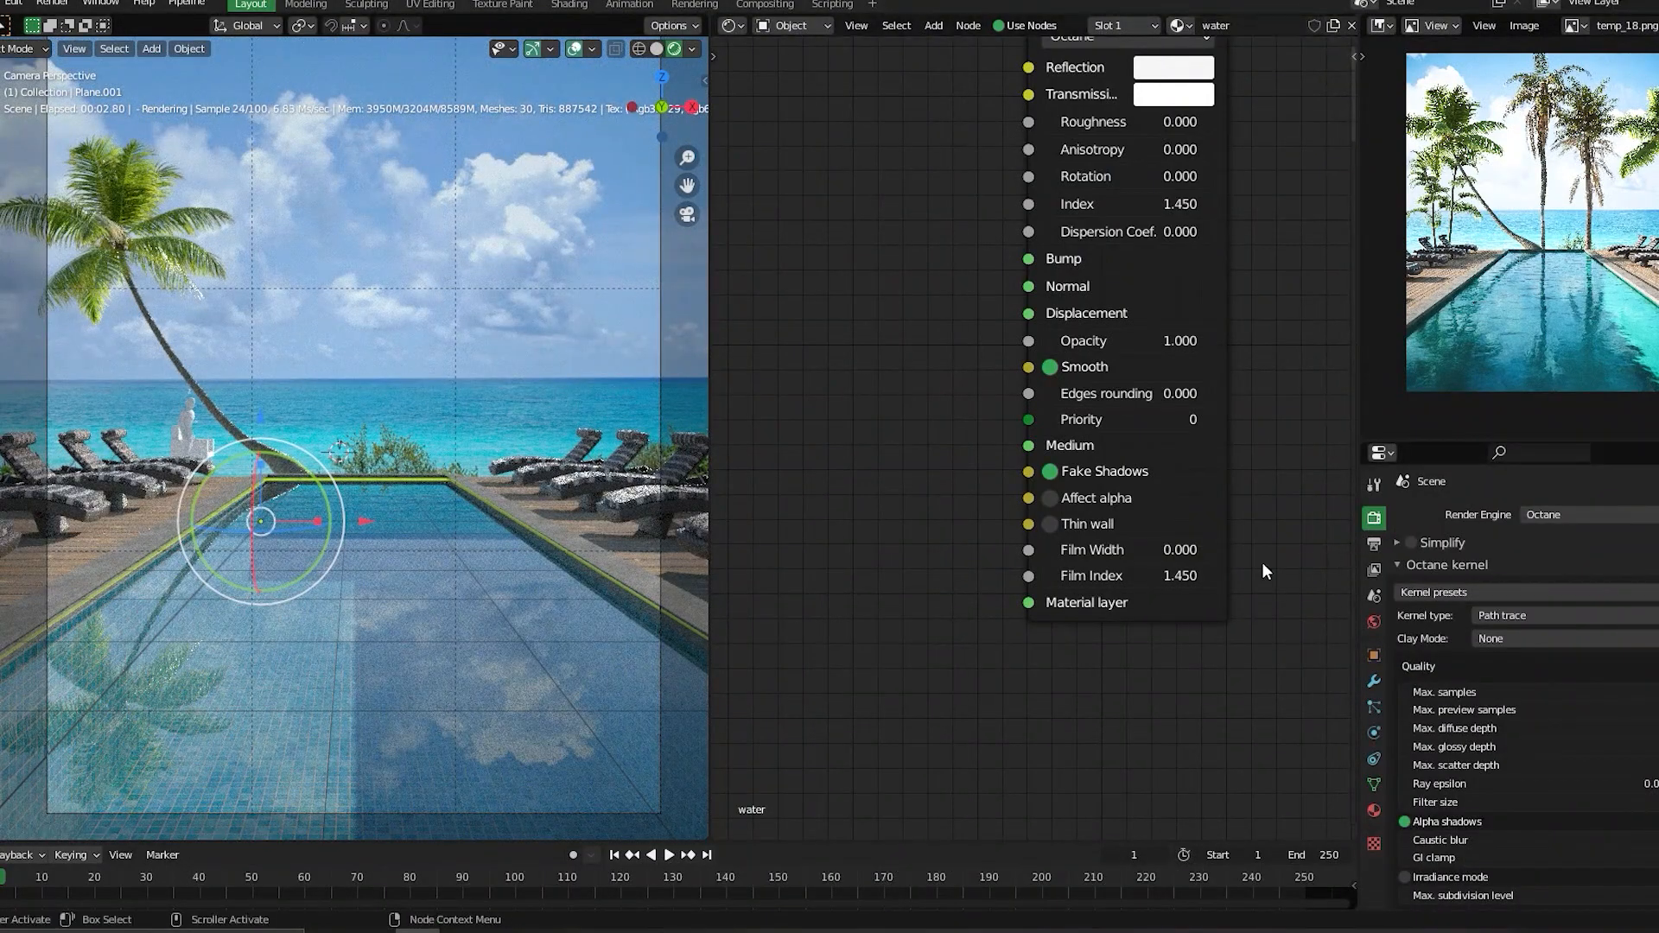
click(660, 542)
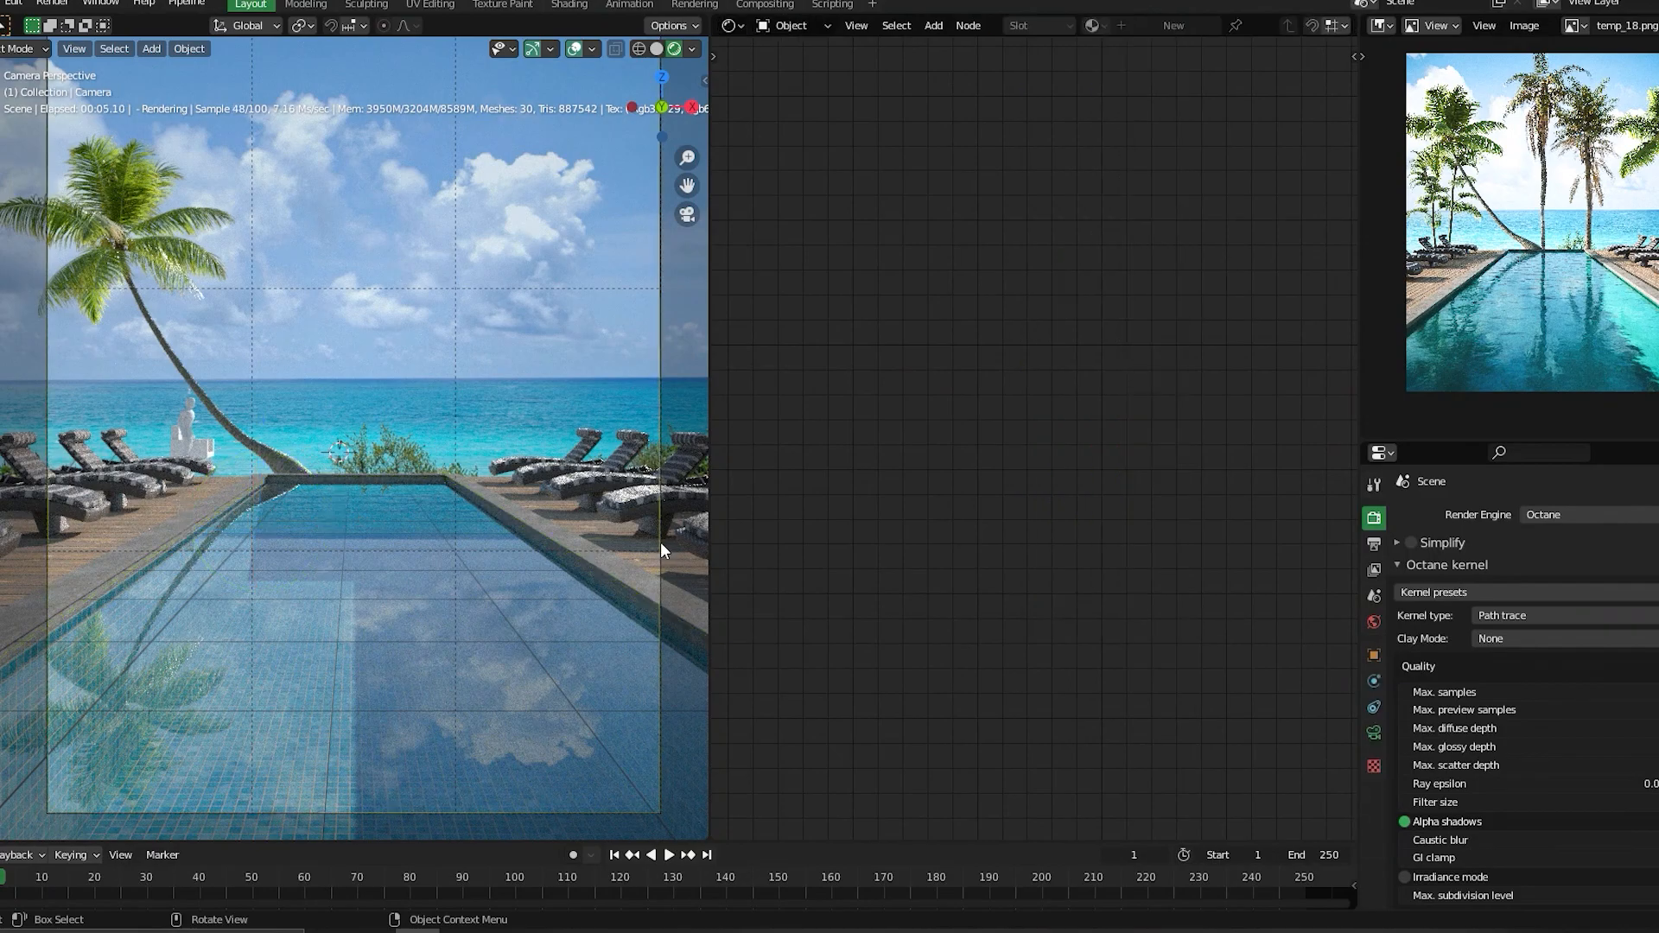
click(548, 613)
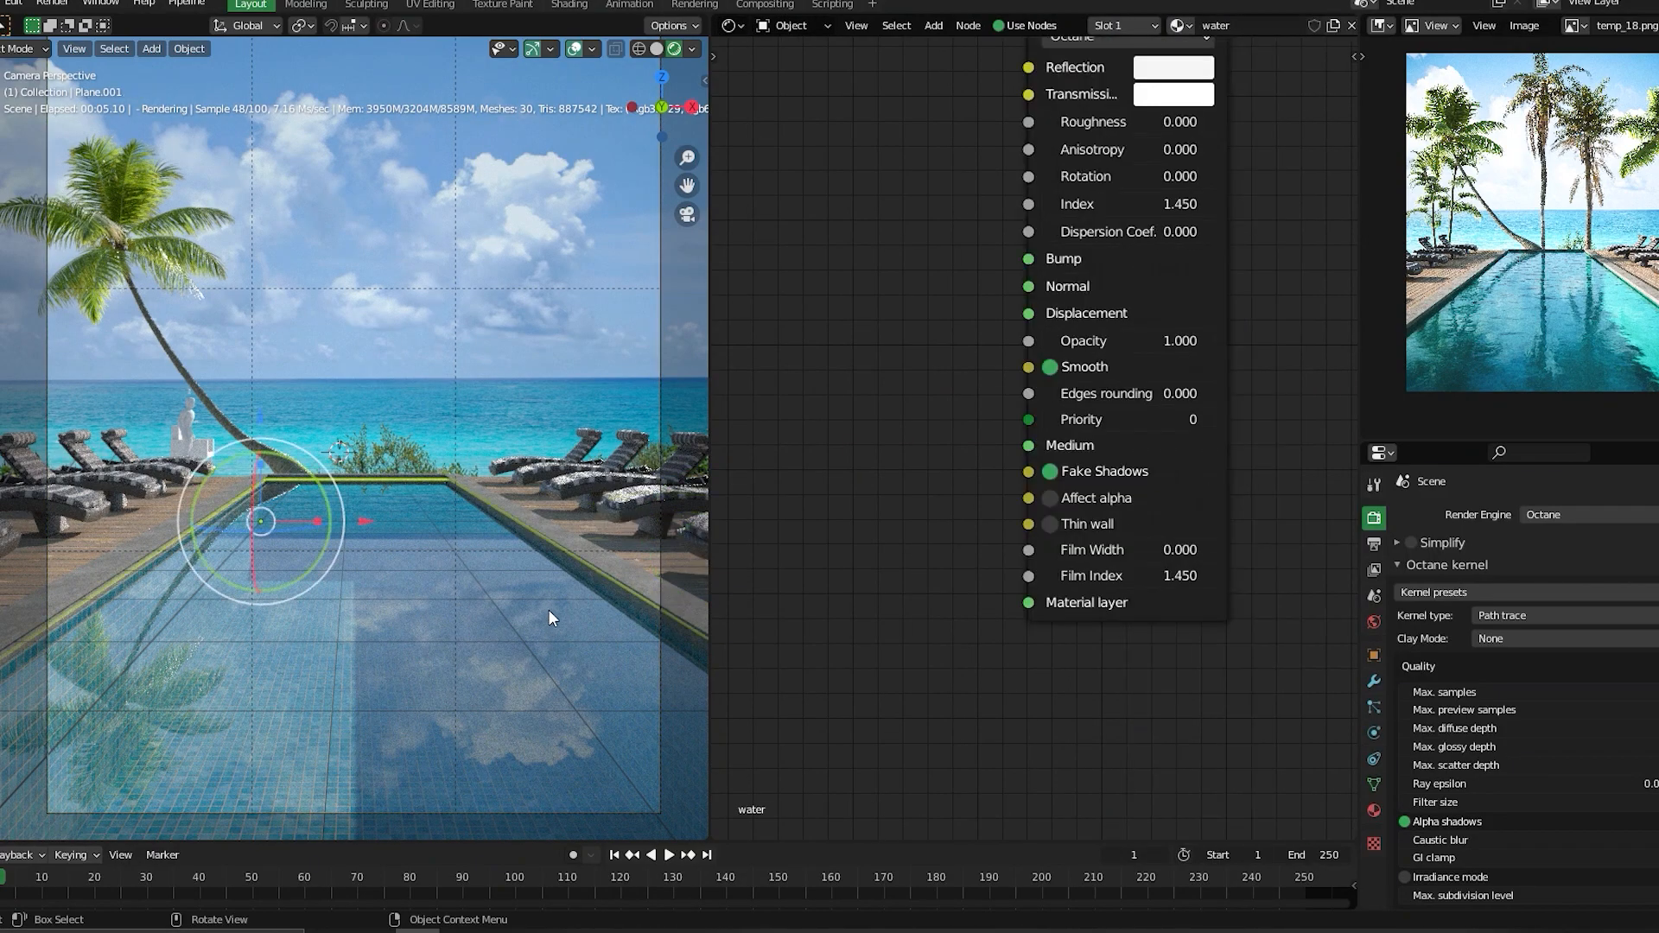
shift+scroll(967, 448, down, 5)
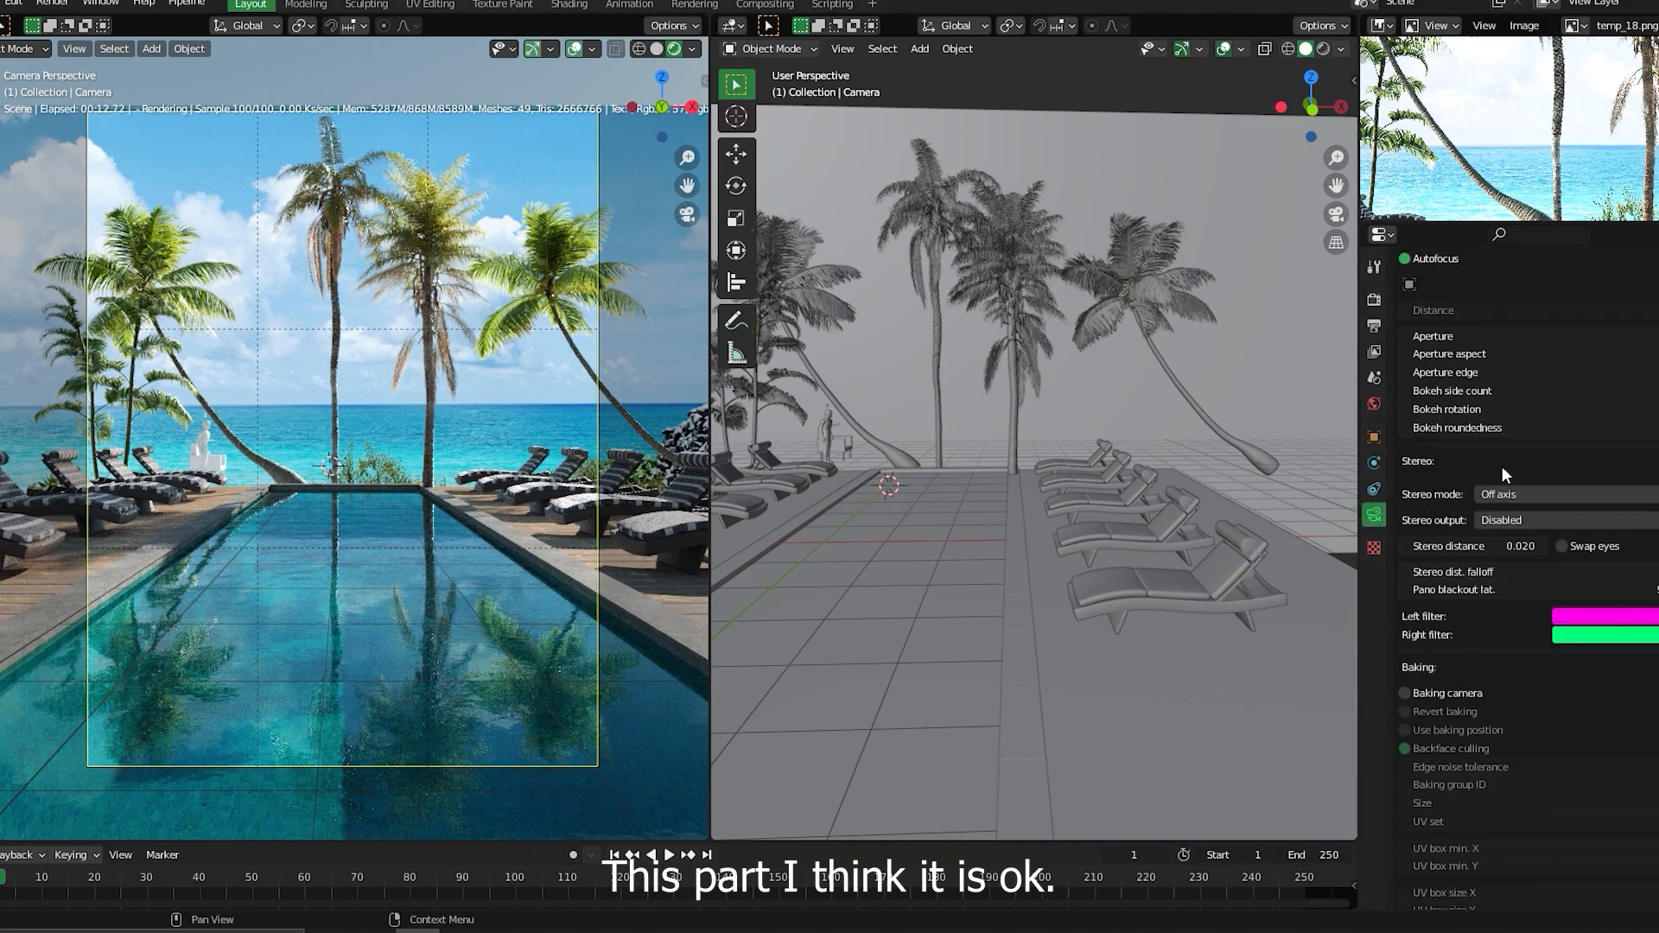
- Go to the Octane camera settings of the scene camera, around the depth of field and perspective correction options
scroll(1502, 465, up, 15)
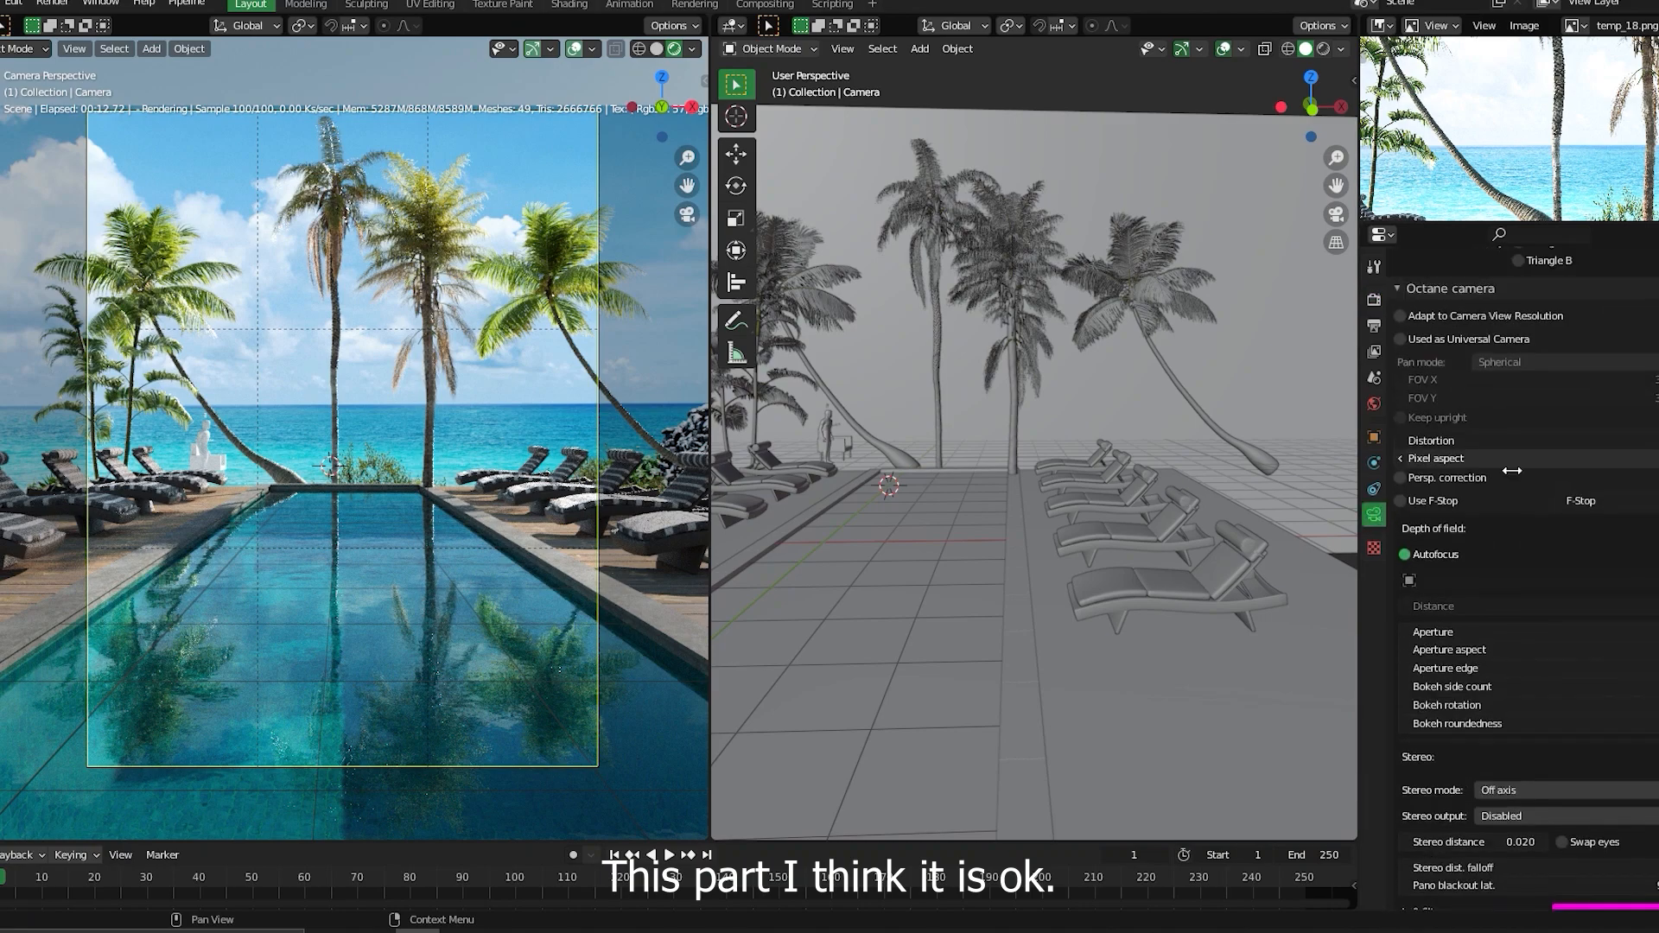